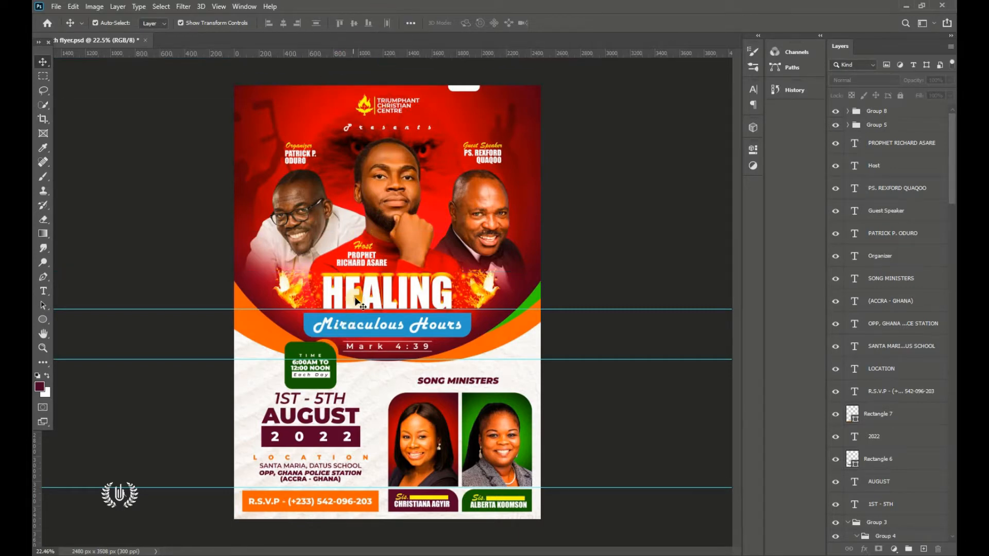
# Step: Delete the three horizontal guides, then hide and re-show Group 8 to check its overlay
pyautogui.moveTo(356, 309); pyautogui.dragTo(410, 51)
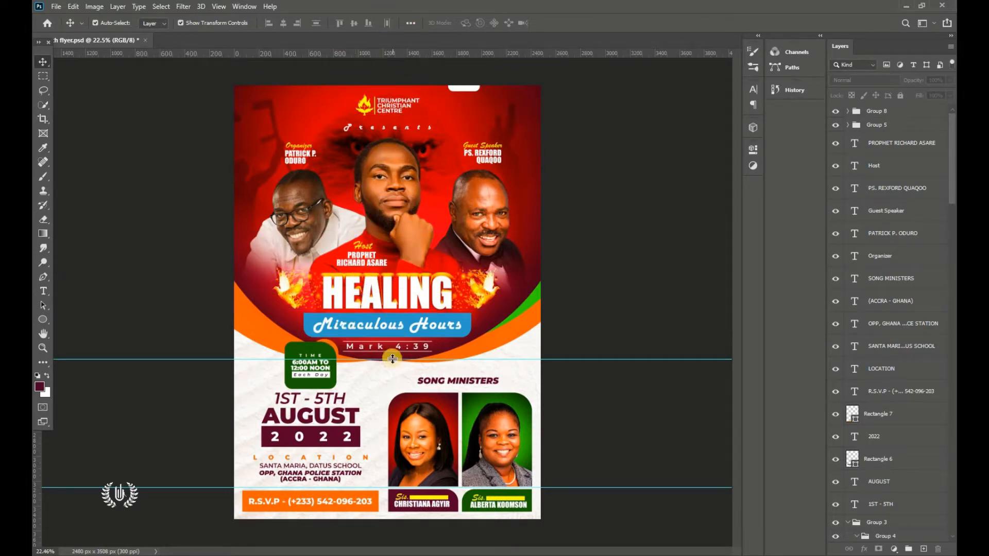
pyautogui.moveTo(393, 350); pyautogui.dragTo(450, 14)
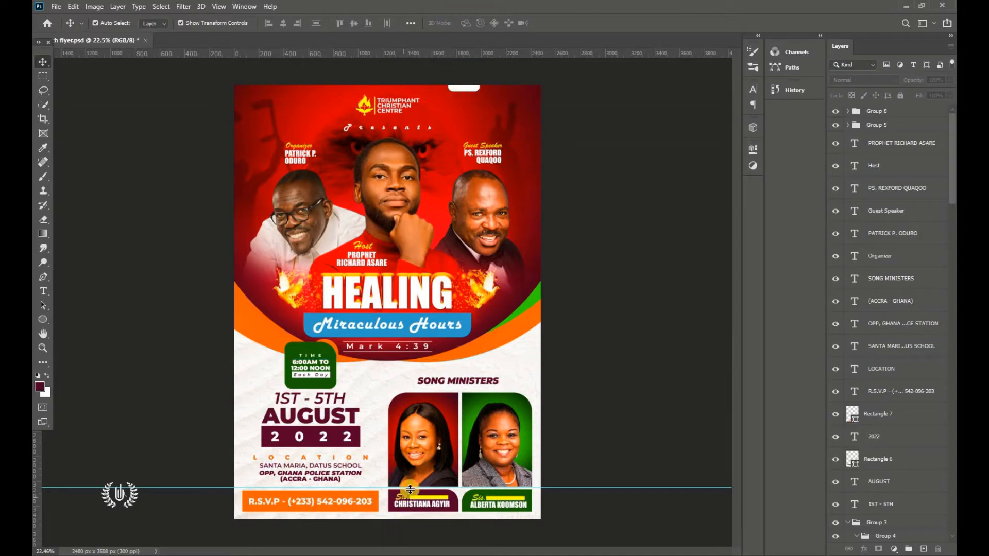
pyautogui.moveTo(412, 488); pyautogui.dragTo(595, 14)
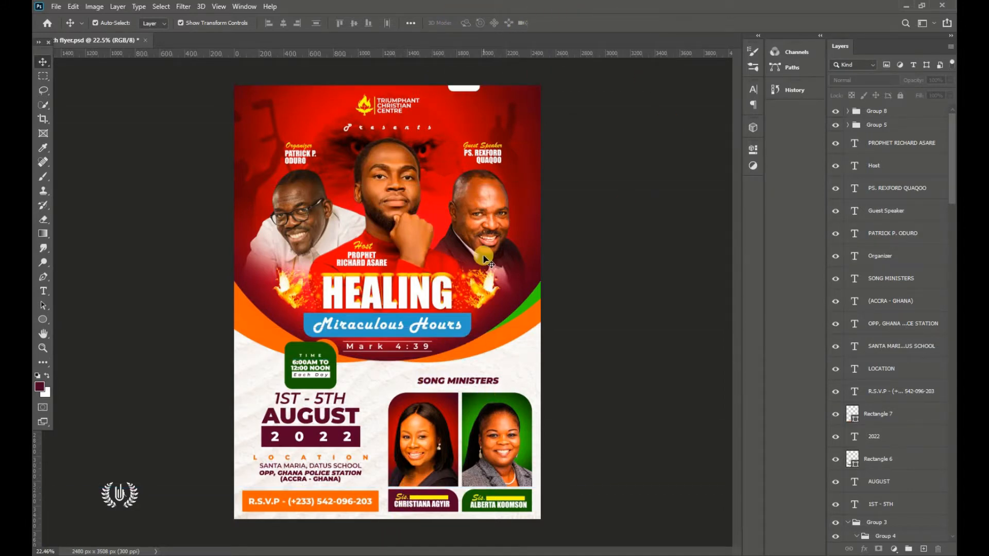
pyautogui.click(835, 111)
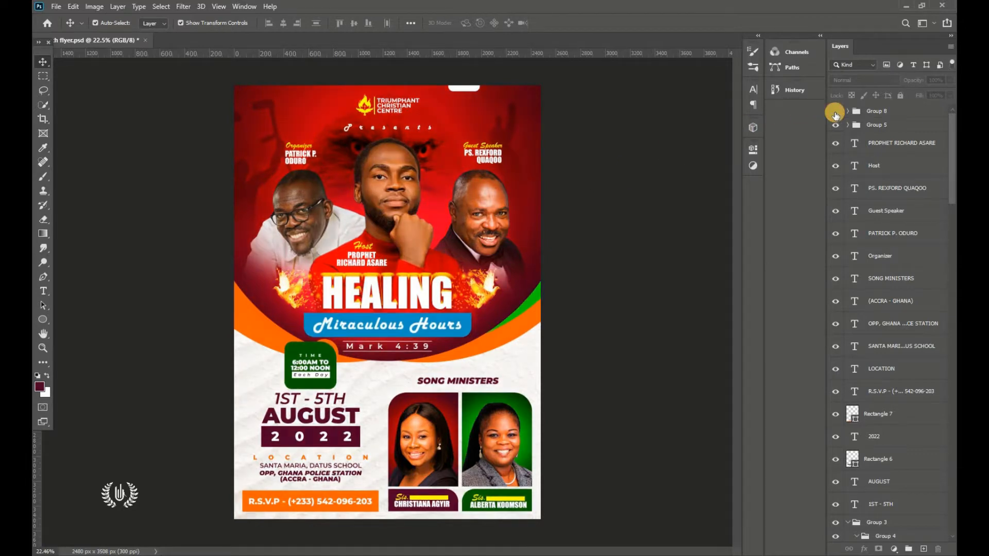
pyautogui.click(835, 111)
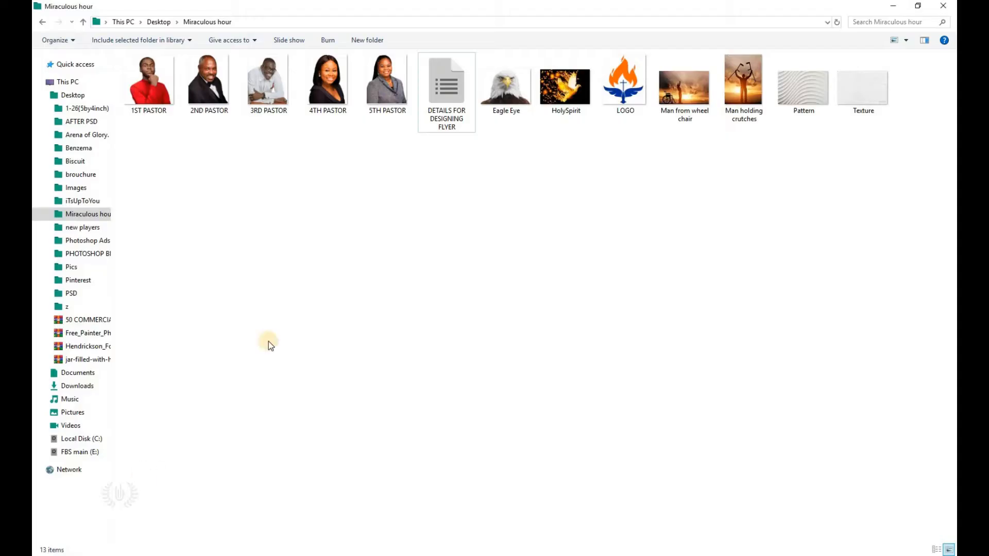
# Step: Select all files in the Miraculous hour folder, then pick the DETAILS FOR DESIGNING FLYER file
pyautogui.moveTo(908, 114); pyautogui.dragTo(181, 163)
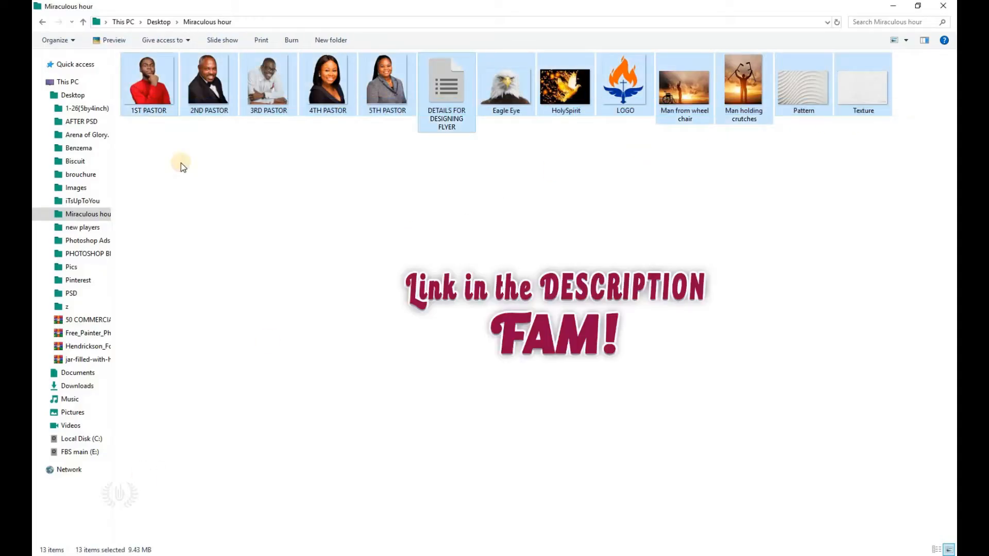
pyautogui.click(388, 195)
pyautogui.click(448, 117)
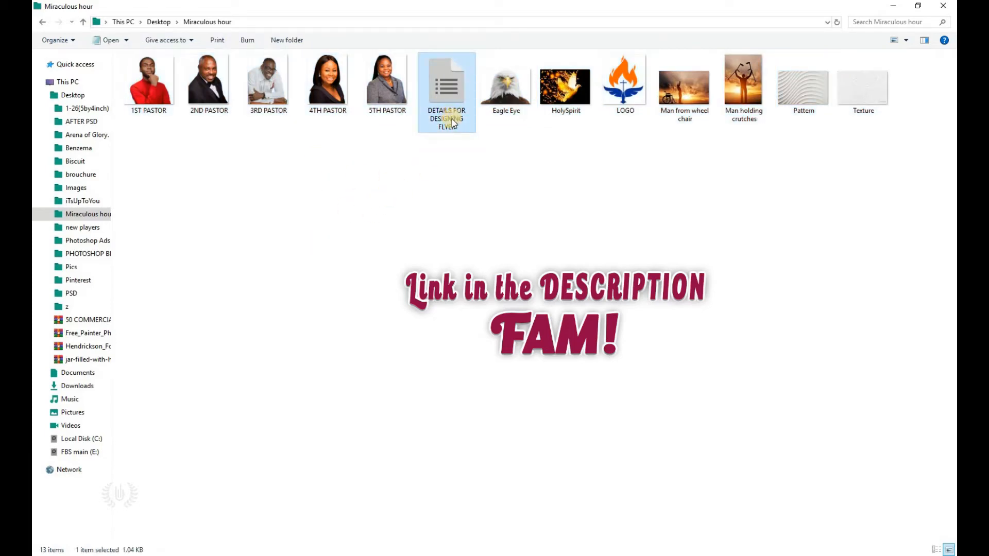
# Step: Bring the flyer design notes forward in Notepad and select the text to review it
pyautogui.click(249, 555)
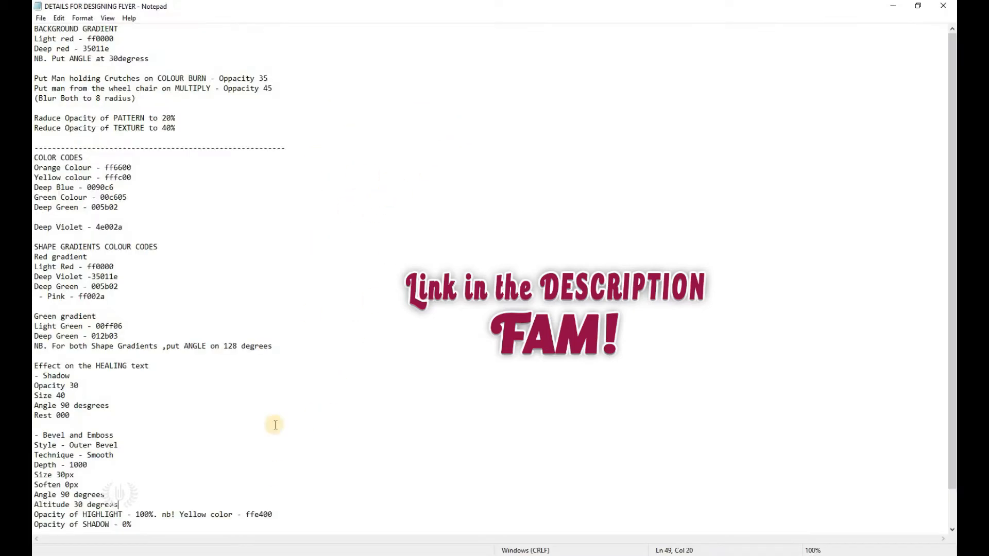
pyautogui.moveTo(36, 78); pyautogui.dragTo(300, 540)
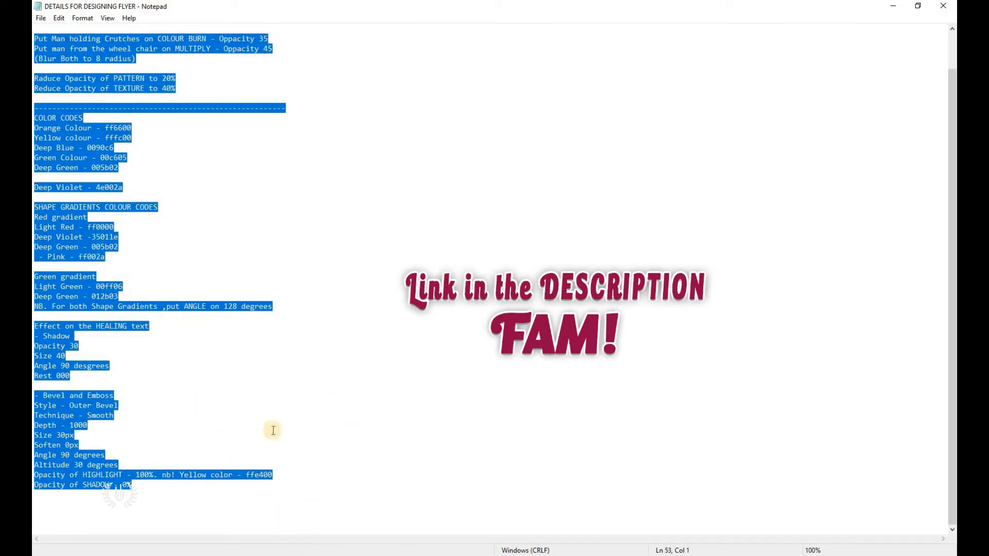
pyautogui.scroll(2, 295, 431)
pyautogui.click(374, 326)
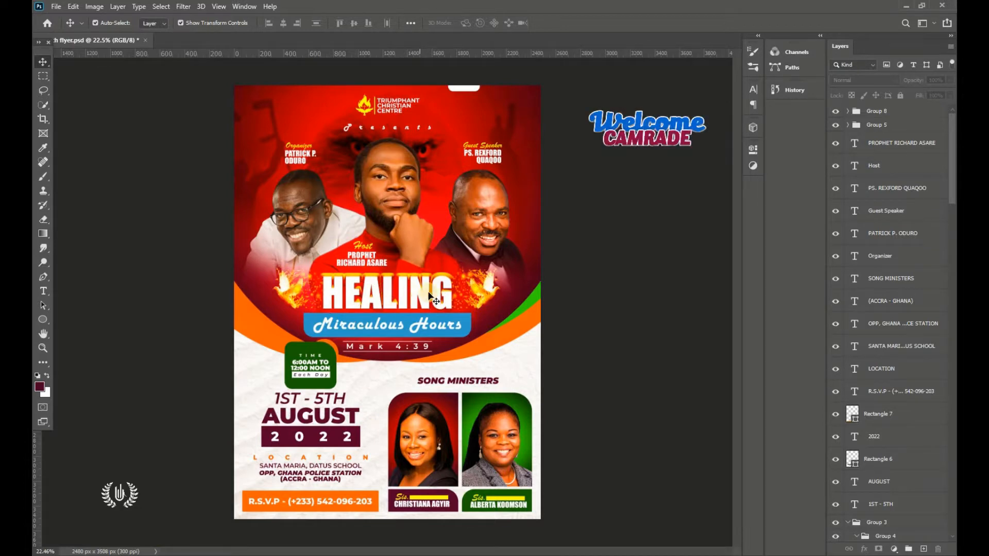
# Step: Start a new A4 print document at 210 × 297 mm and 300 ppi
pyautogui.click(57, 6)
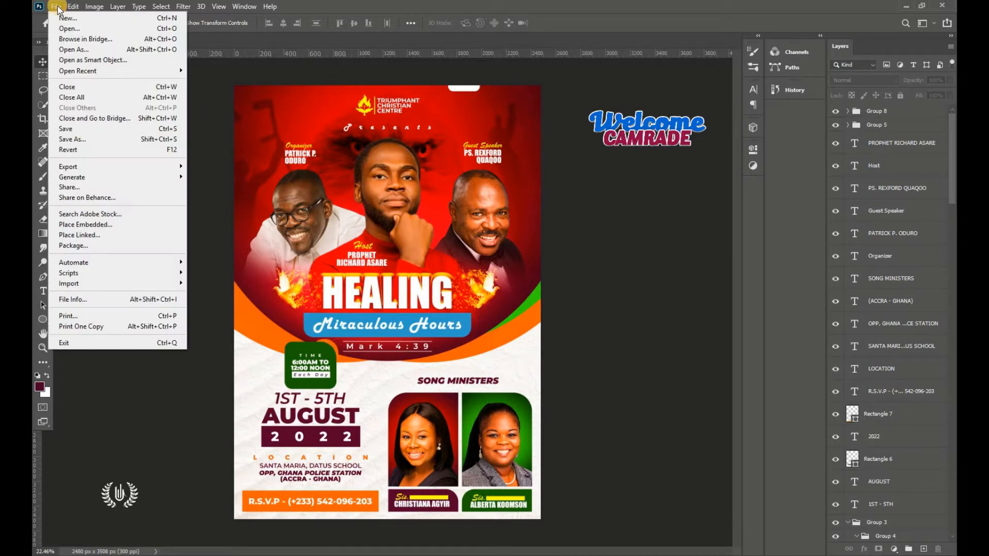
pyautogui.click(64, 17)
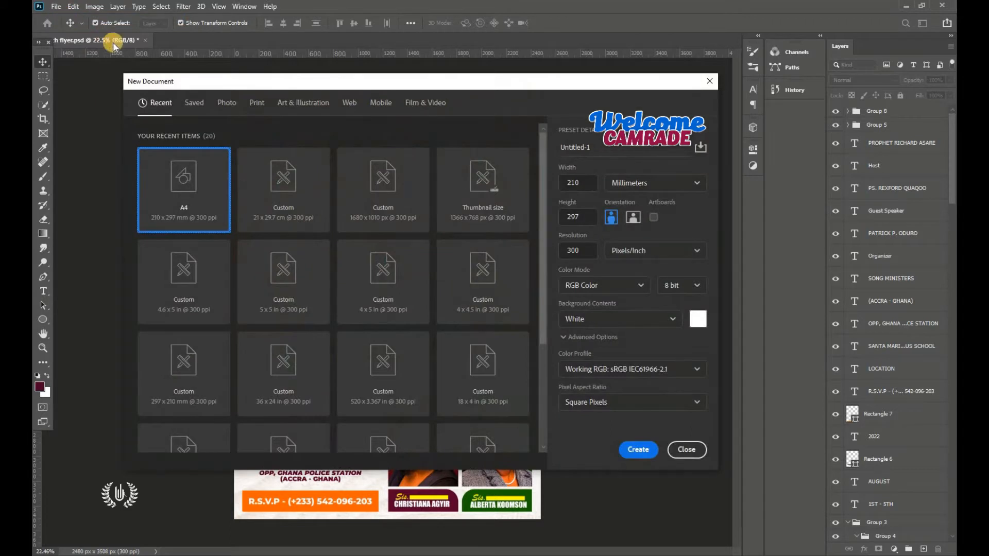
pyautogui.click(257, 105)
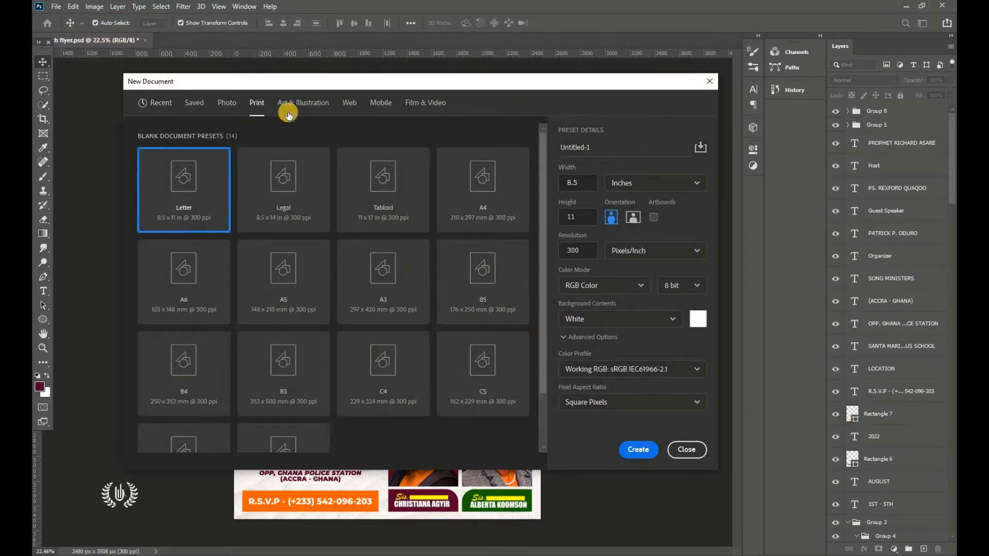
pyautogui.click(507, 208)
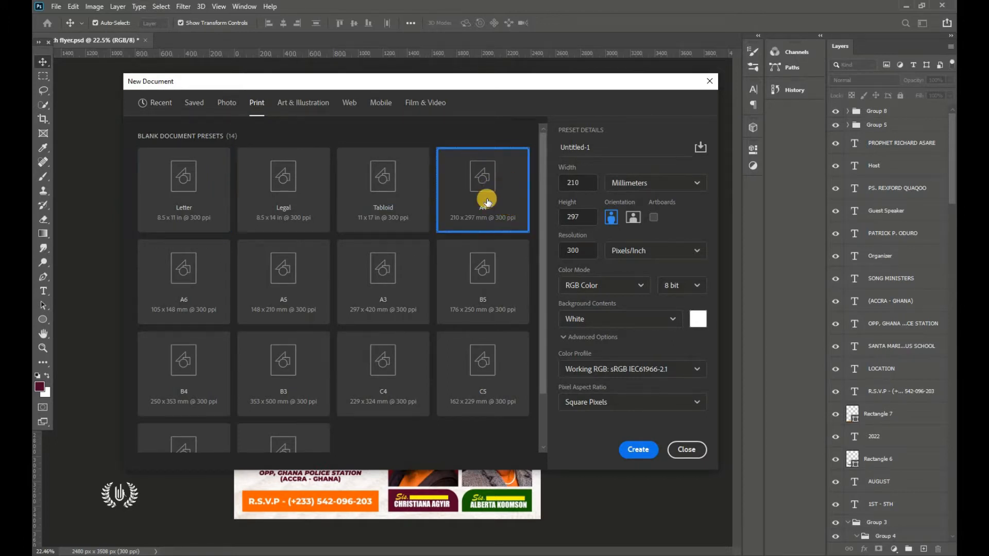
pyautogui.click(625, 185)
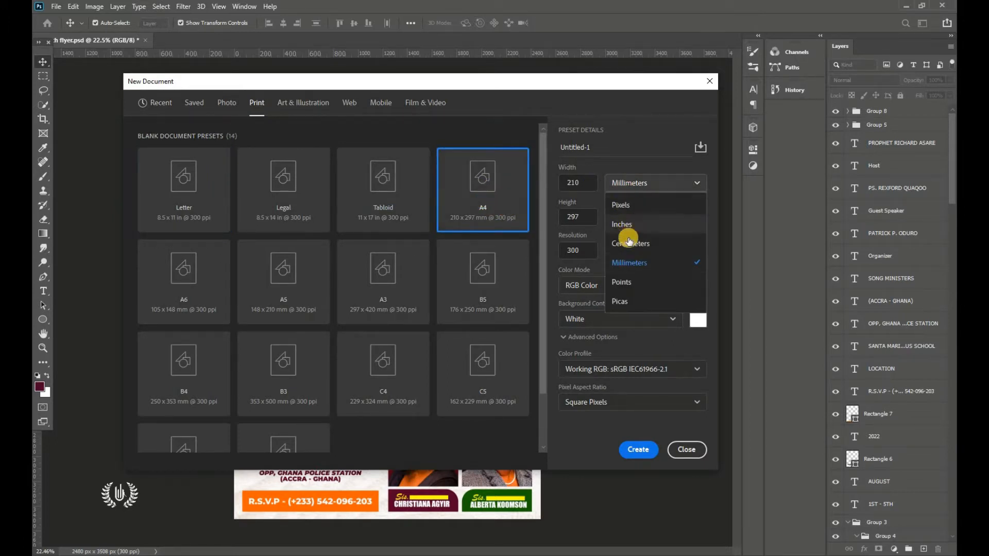
pyautogui.click(627, 260)
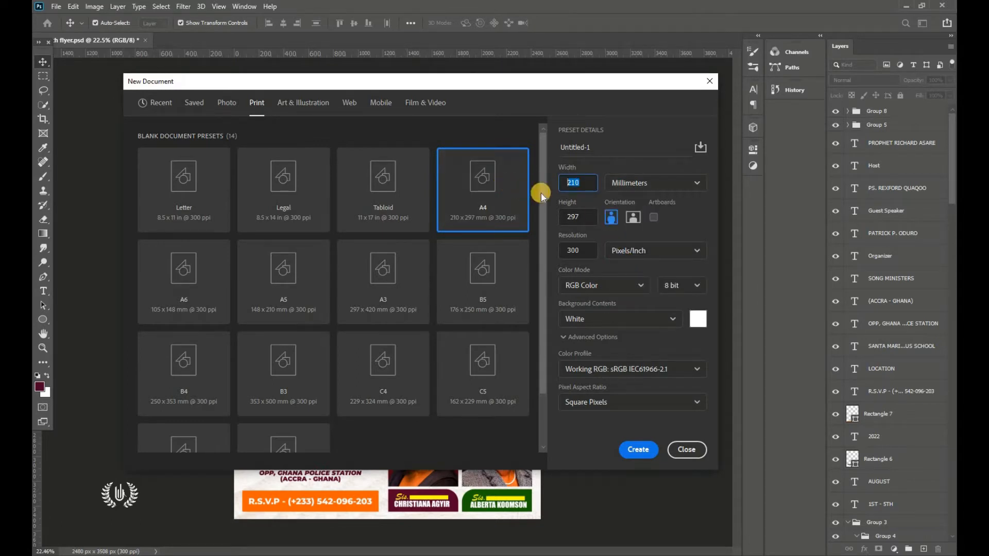
pyautogui.click(578, 217)
pyautogui.doubleClick(582, 217)
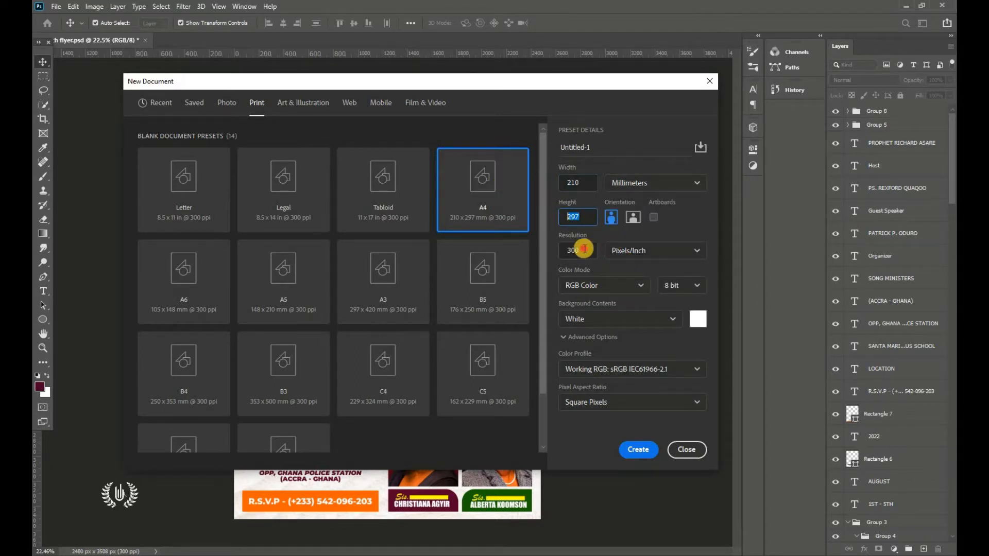
pyautogui.click(583, 250)
pyautogui.doubleClick(572, 251)
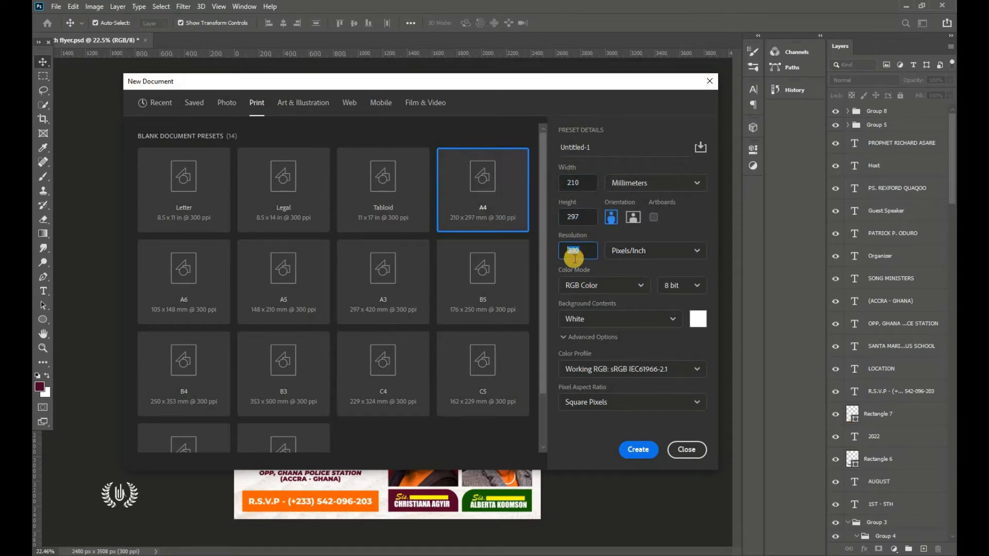
# Step: Keep RGB colour, white background, working RGB profile and square pixels in the advanced options
pyautogui.click(597, 287)
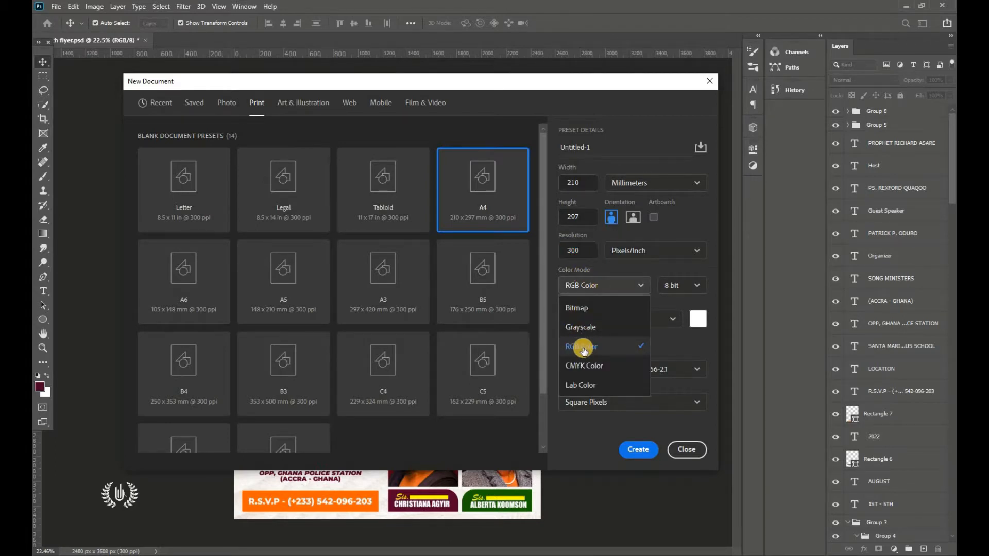
pyautogui.click(584, 350)
pyautogui.click(585, 320)
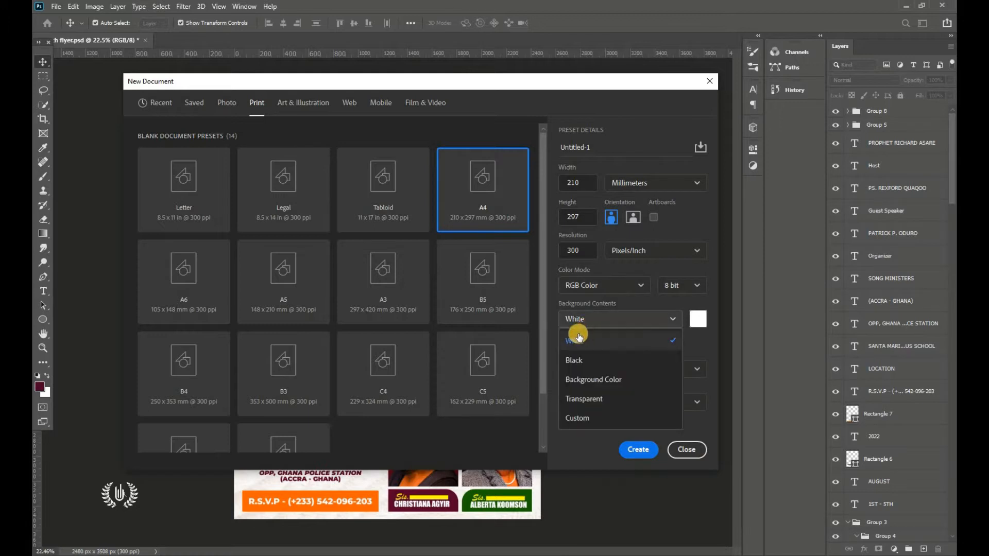
pyautogui.click(575, 337)
pyautogui.click(565, 337)
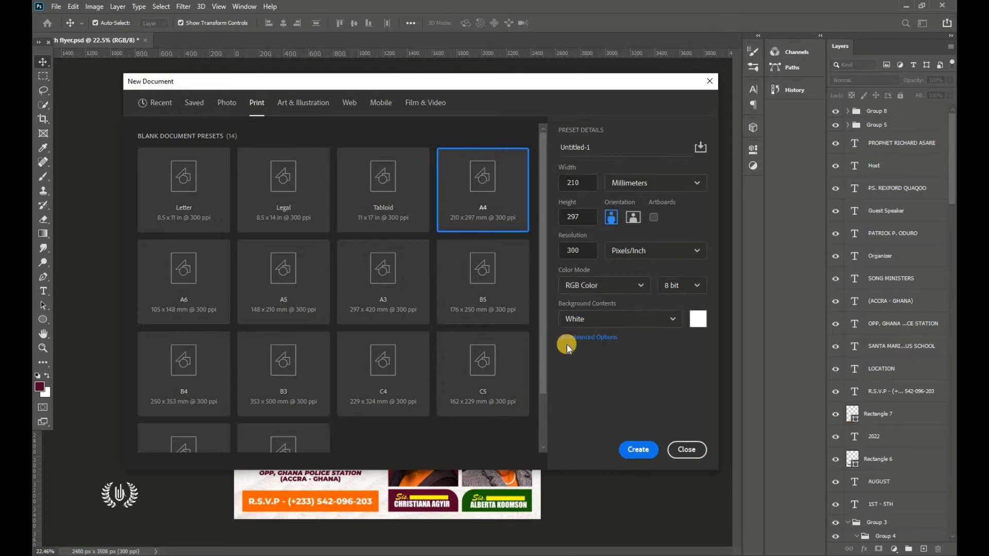
pyautogui.click(563, 339)
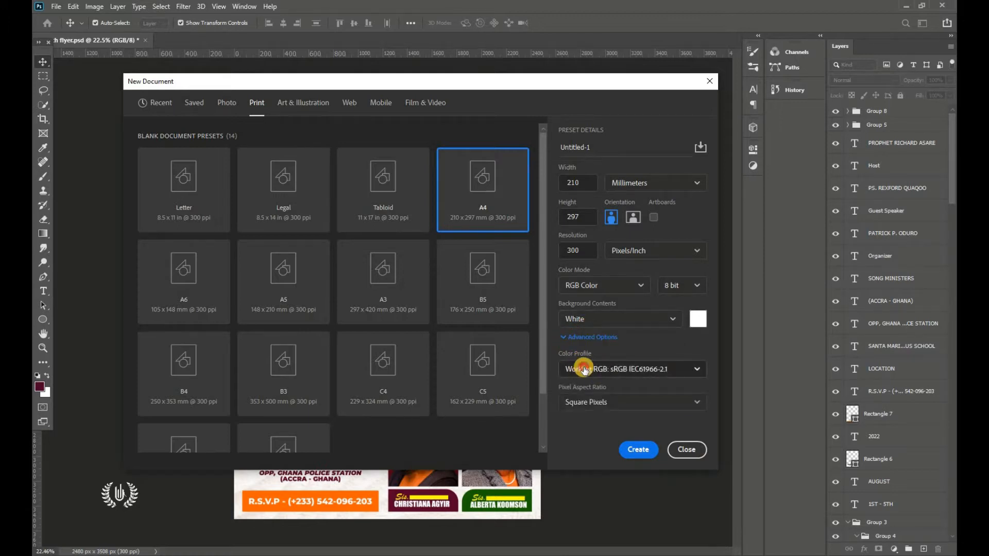
pyautogui.click(583, 369)
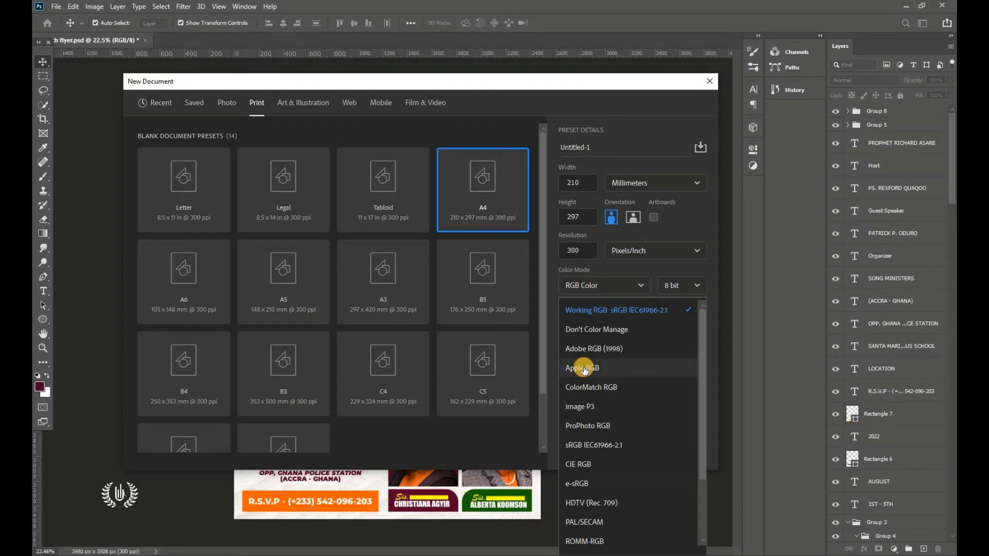
pyautogui.click(676, 312)
pyautogui.click(575, 404)
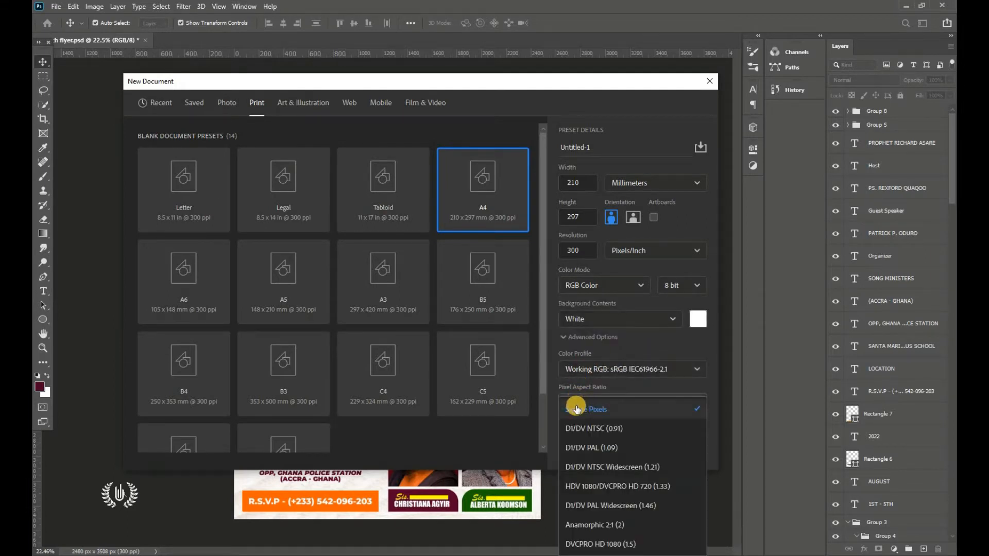
pyautogui.click(582, 409)
pyautogui.click(577, 337)
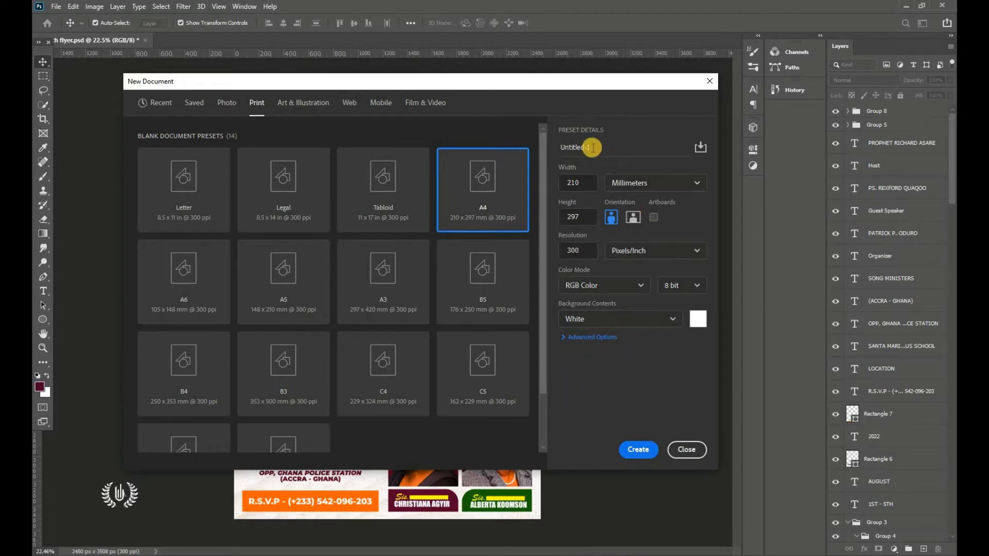
# Step: Name the document 'My youtube family' and create it
pyautogui.moveTo(592, 147); pyautogui.dragTo(539, 151)
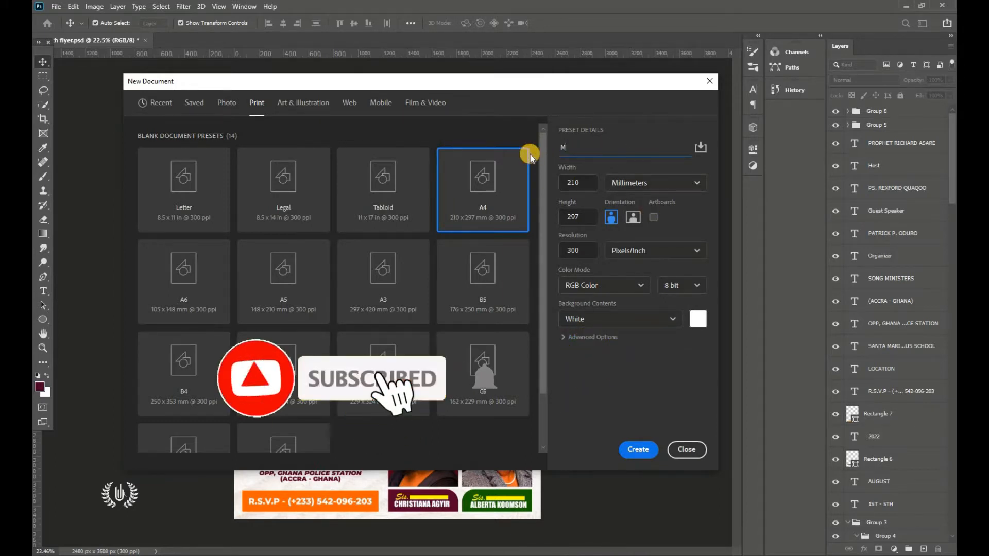
pyautogui.write('My yout')
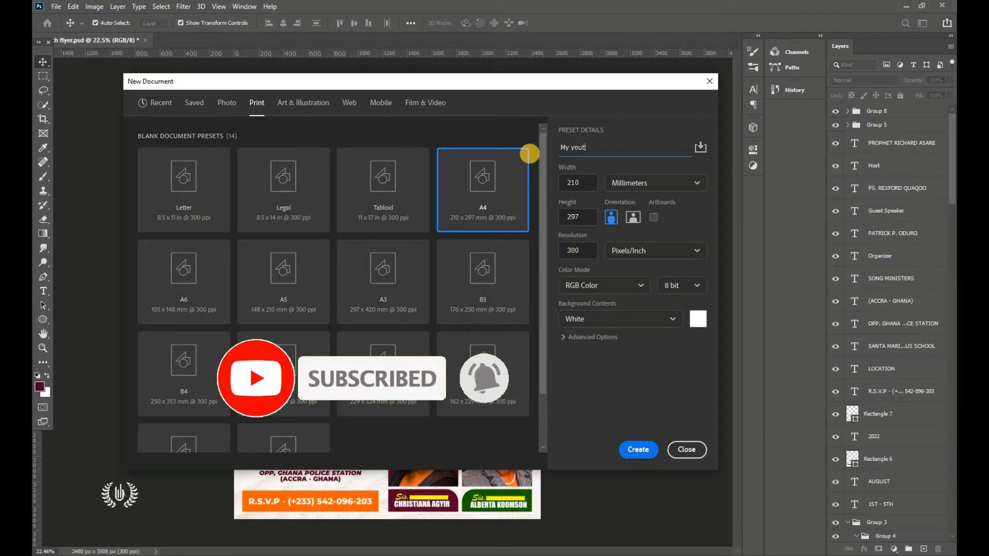
pyautogui.write('ube family')
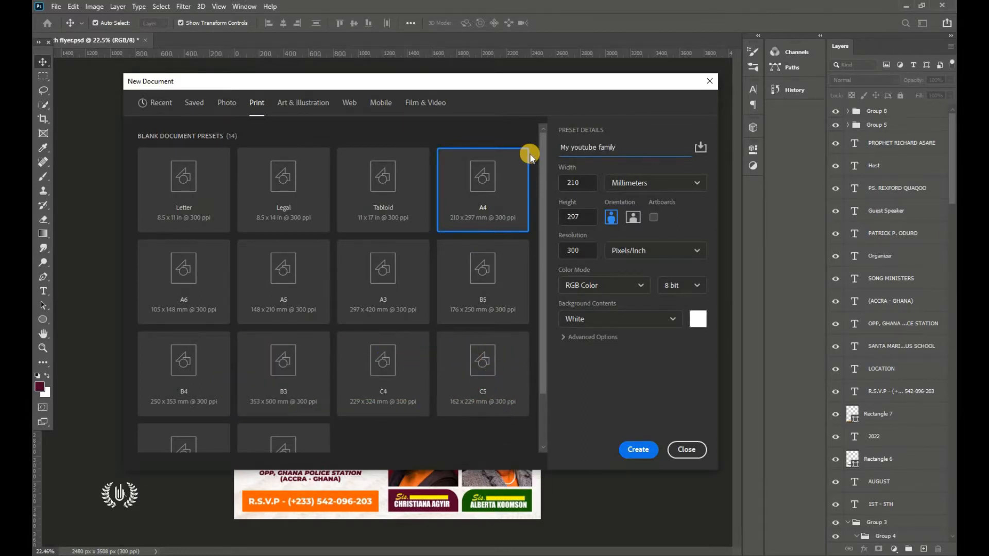
pyautogui.click(639, 452)
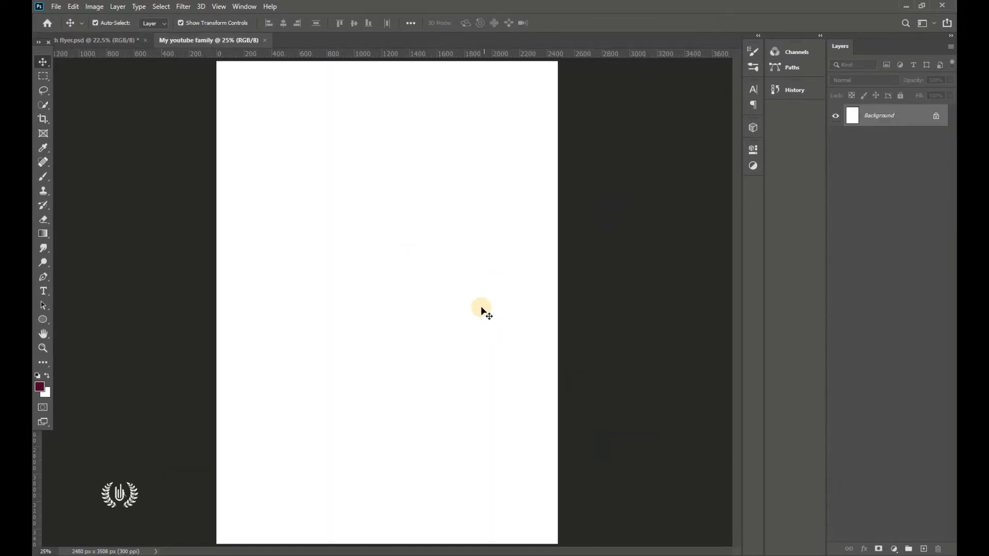
# Step: Add a horizontal guide at 50% position and select the Ellipse Tool
pyautogui.scroll(-1, 430, 308)
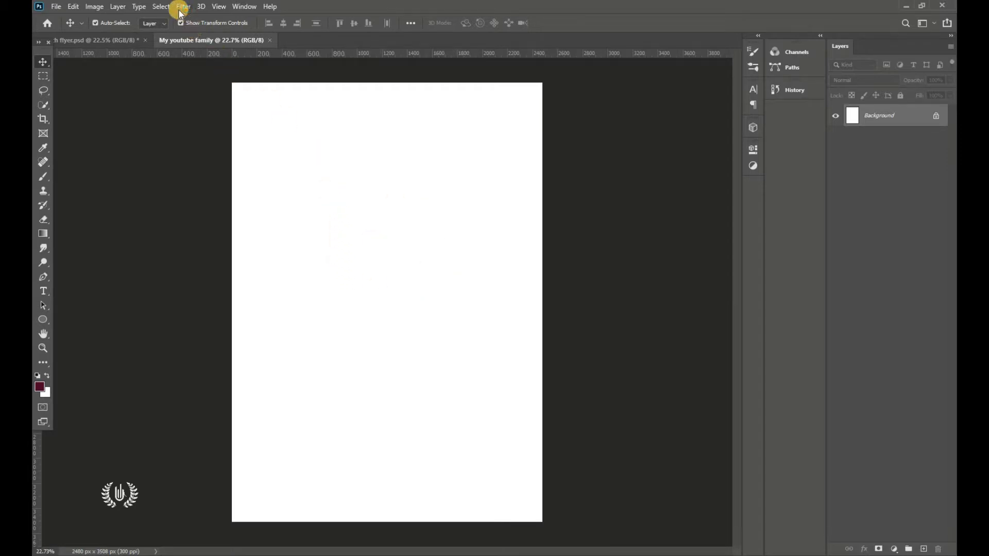
pyautogui.click(219, 11)
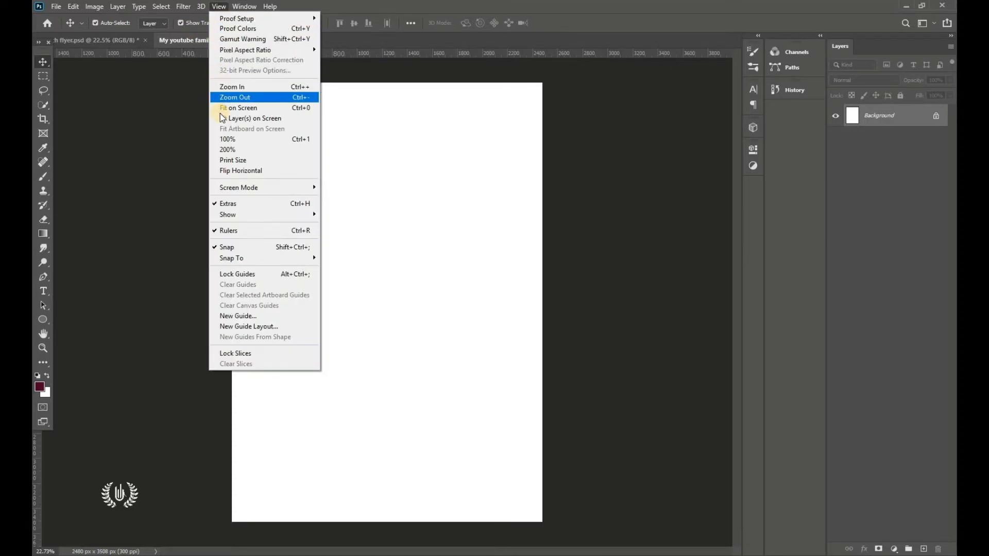
pyautogui.click(223, 316)
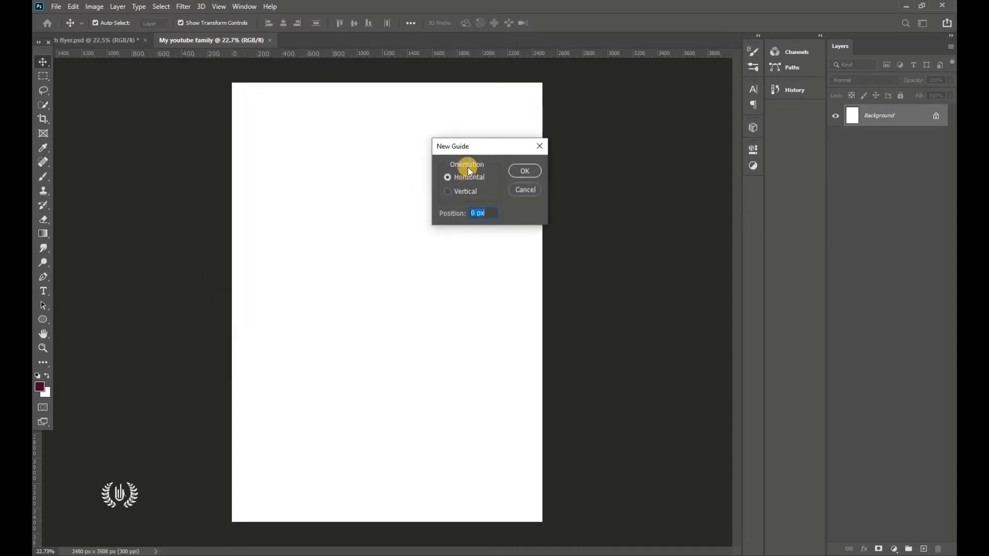
pyautogui.click(459, 213)
pyautogui.write('50%')
pyautogui.click(535, 173)
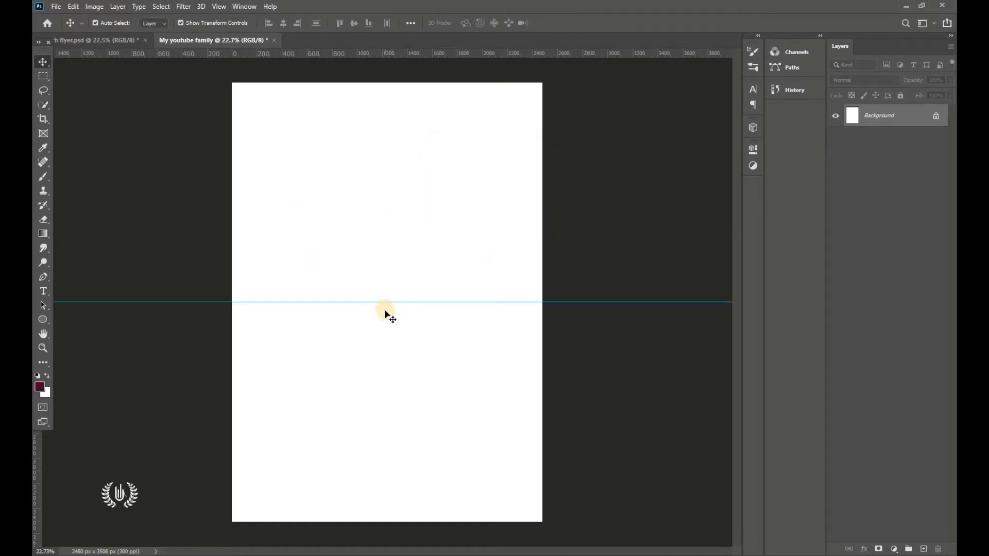
pyautogui.click(36, 320)
pyautogui.click(78, 341)
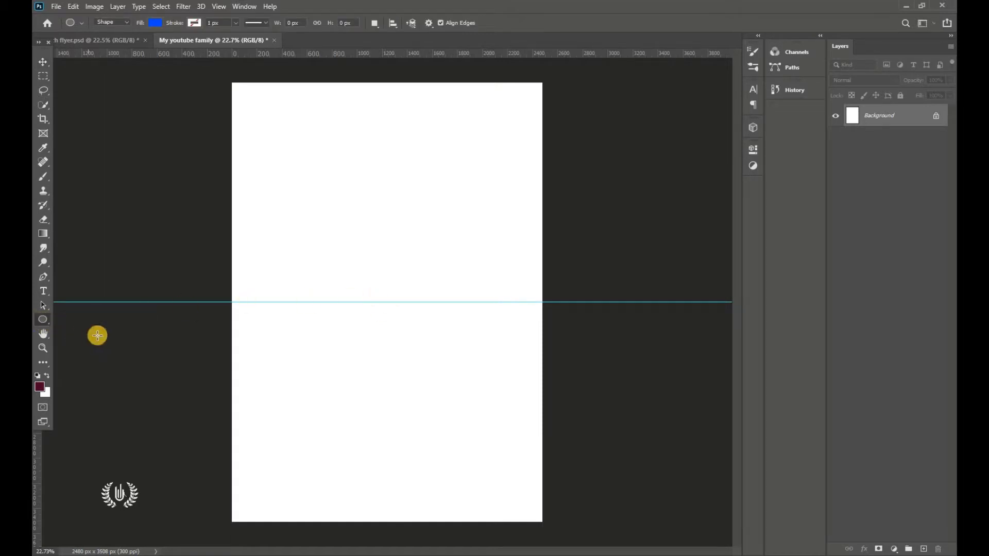
# Step: Set the ellipse shape fill colour to blue #005aff
pyautogui.click(123, 22)
pyautogui.click(155, 23)
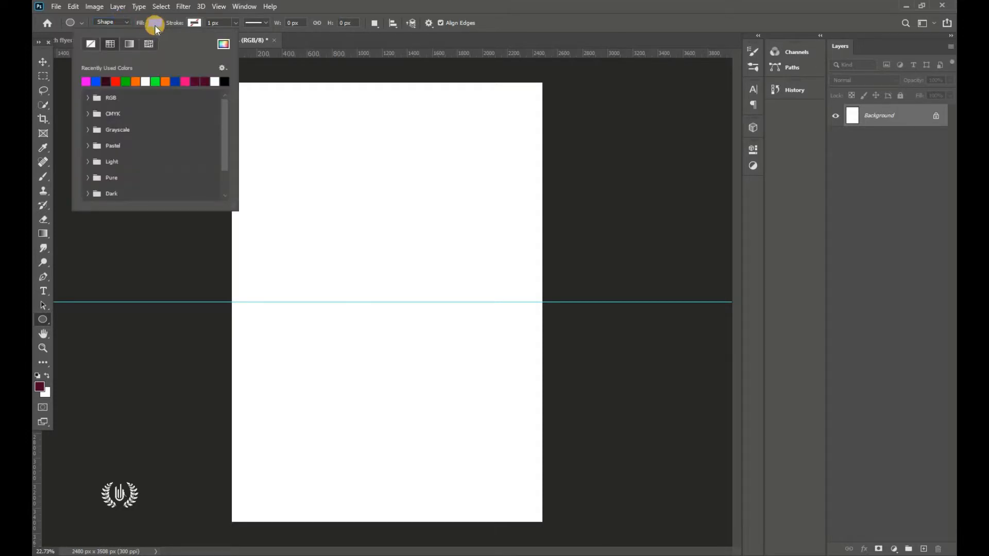
pyautogui.click(222, 45)
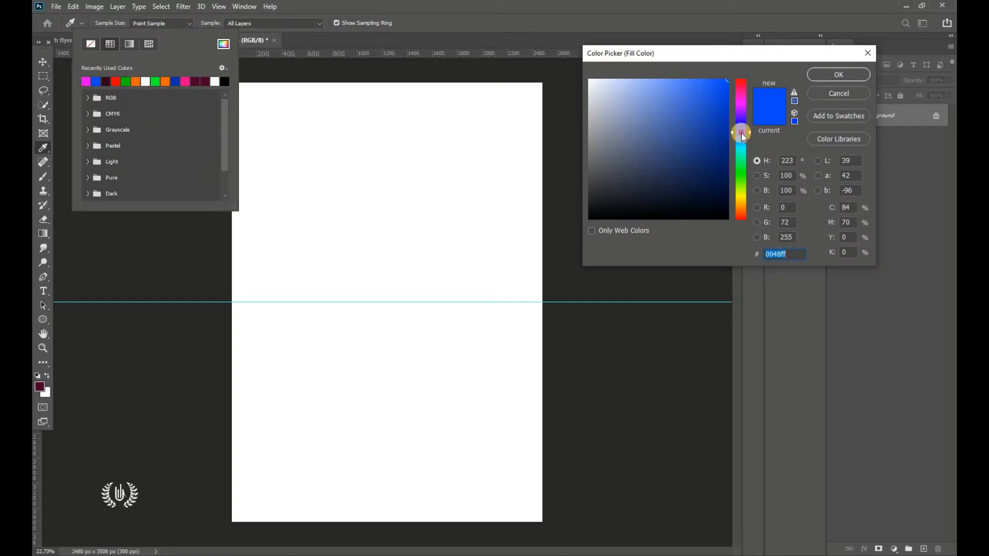
pyautogui.moveTo(742, 142); pyautogui.dragTo(742, 134)
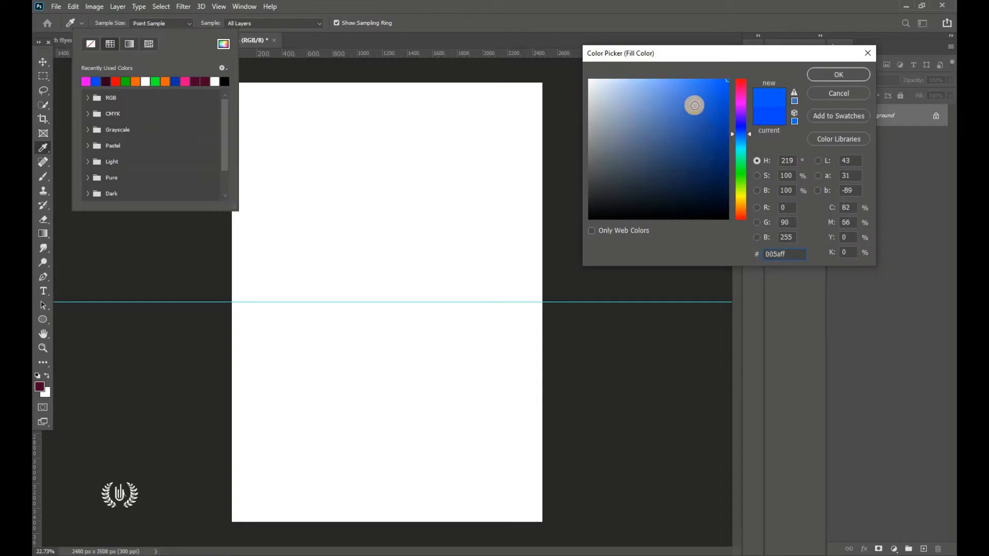
pyautogui.doubleClick(777, 254)
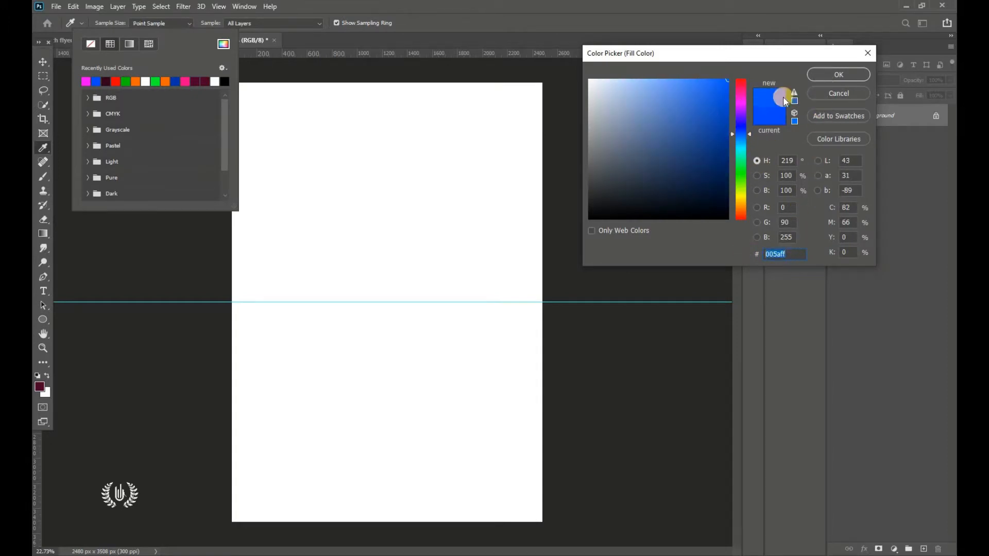
pyautogui.click(817, 76)
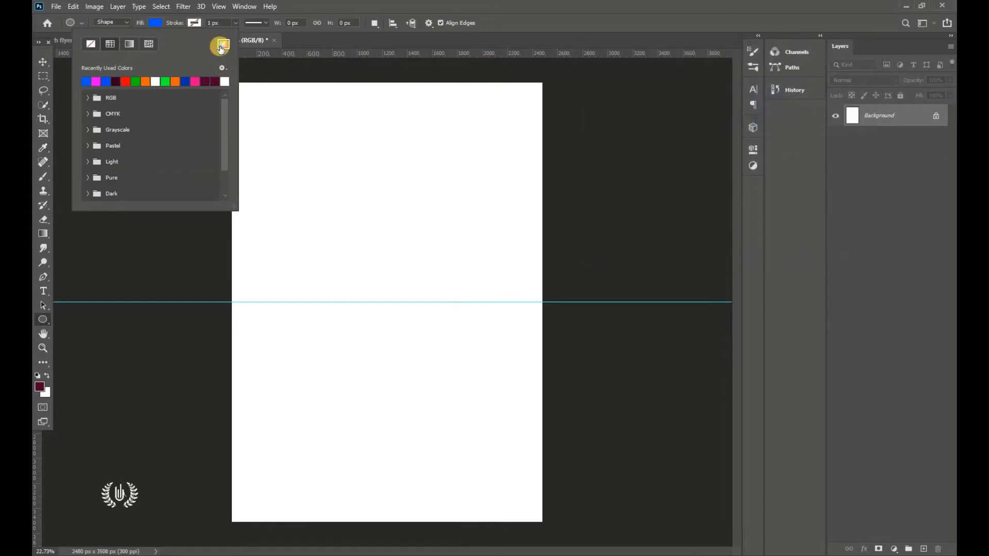
pyautogui.click(155, 24)
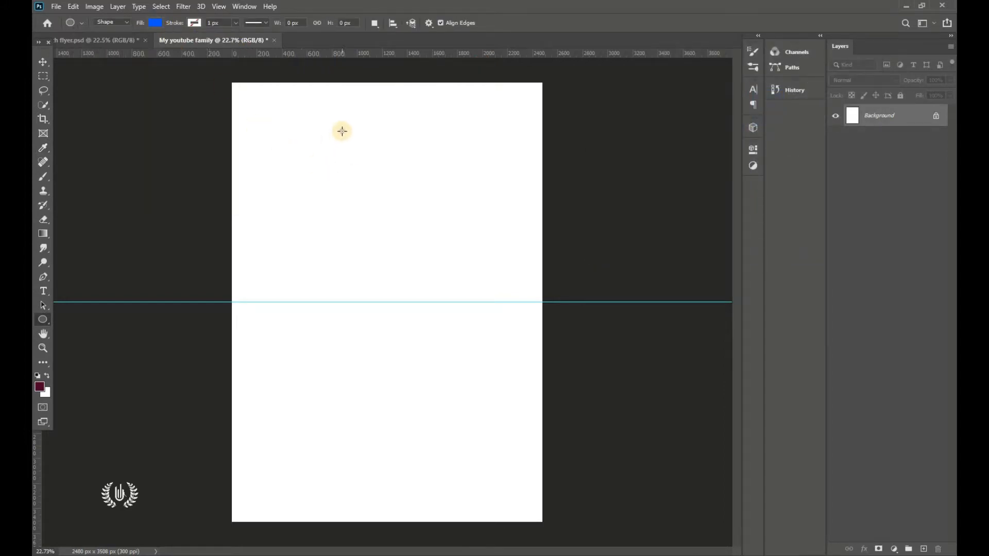
# Step: Draw the blue circle Ellipse 1 and move it onto the upper half of the page
pyautogui.moveTo(342, 131); pyautogui.dragTo(531, 346)
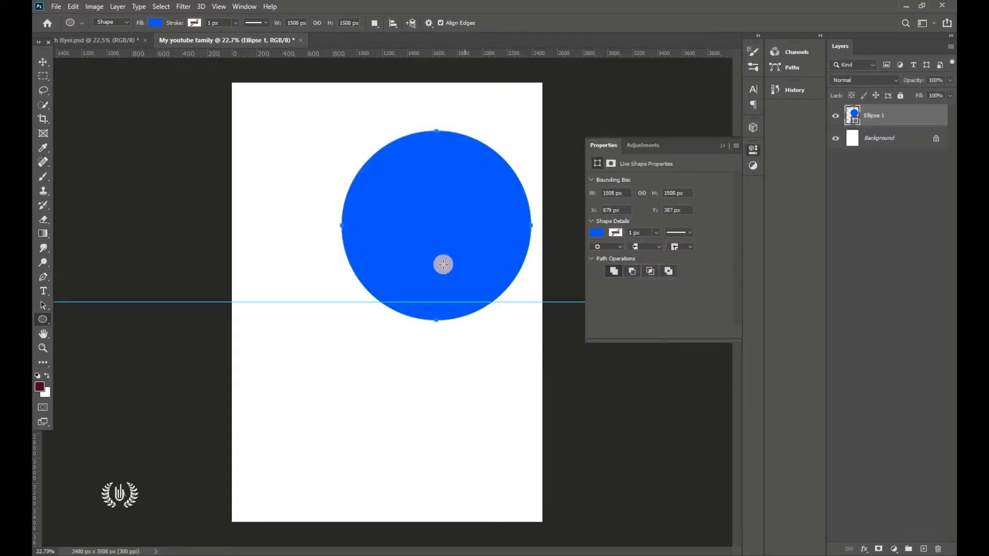
pyautogui.click(42, 62)
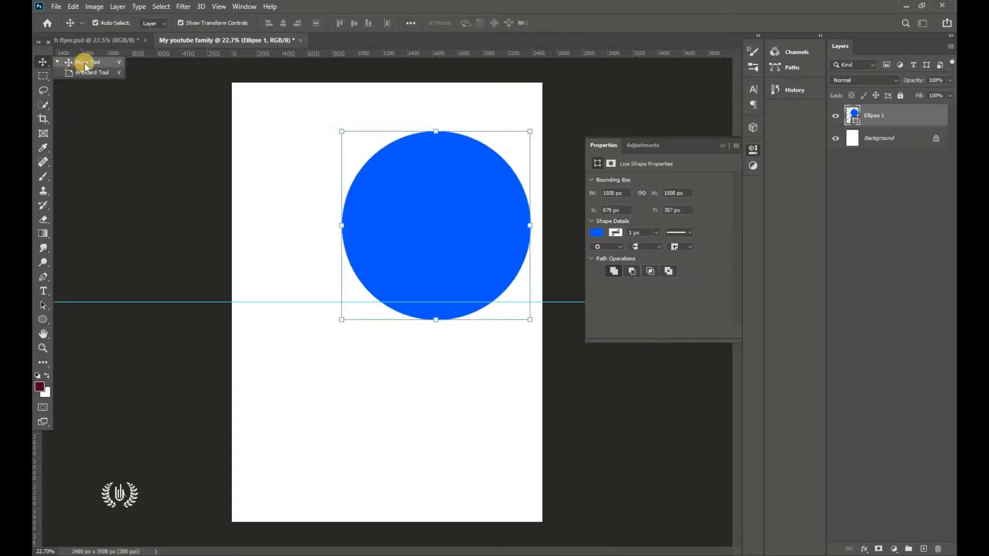
pyautogui.moveTo(416, 218); pyautogui.dragTo(394, 213)
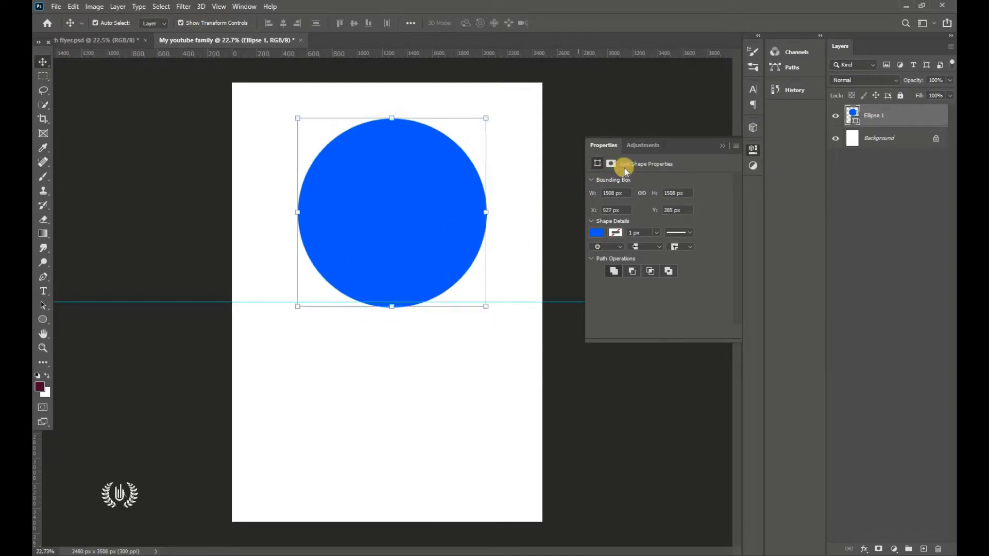
pyautogui.click(723, 146)
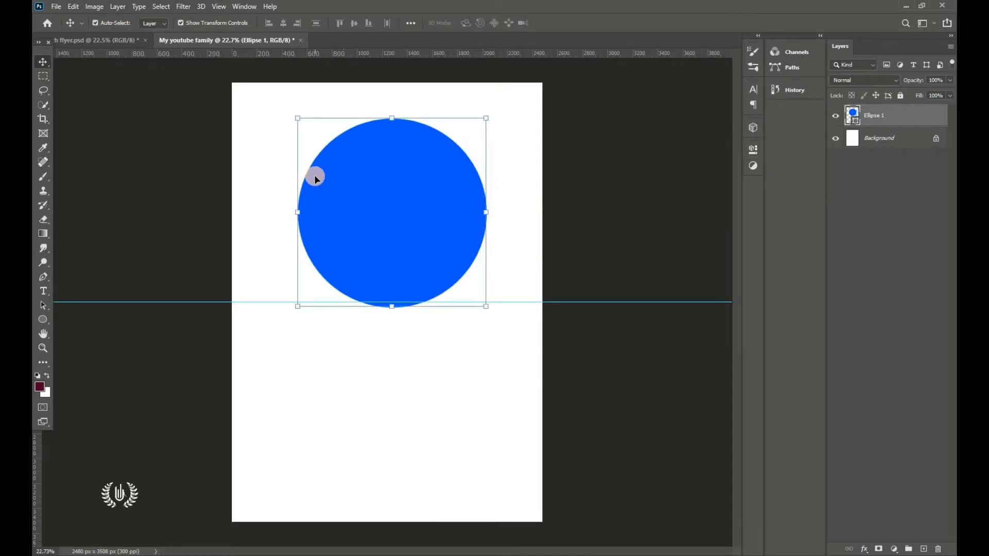
# Step: Free-transform the blue circle to about 196% and raise it to fill the page top
pyautogui.click(72, 7)
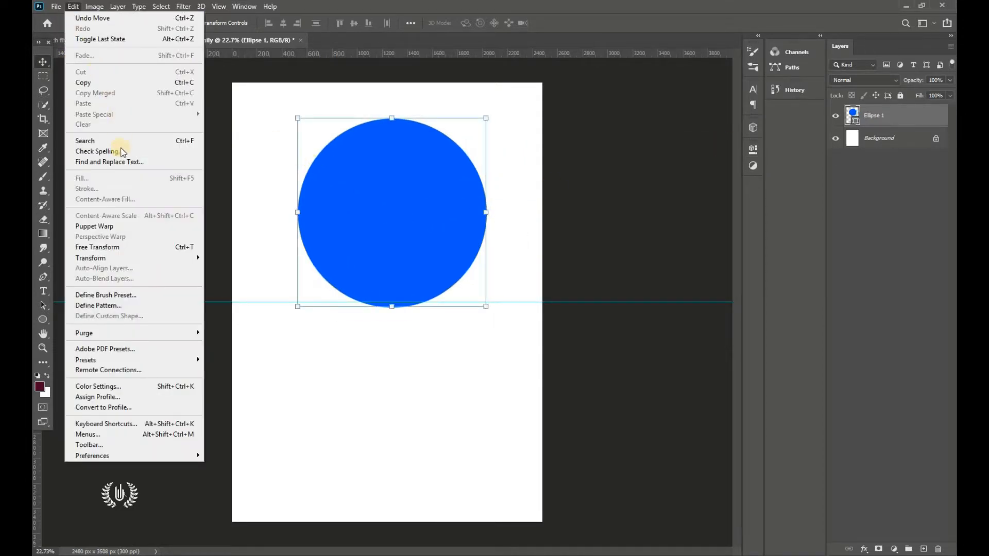
pyautogui.click(165, 246)
pyautogui.moveTo(391, 273); pyautogui.dragTo(388, 267)
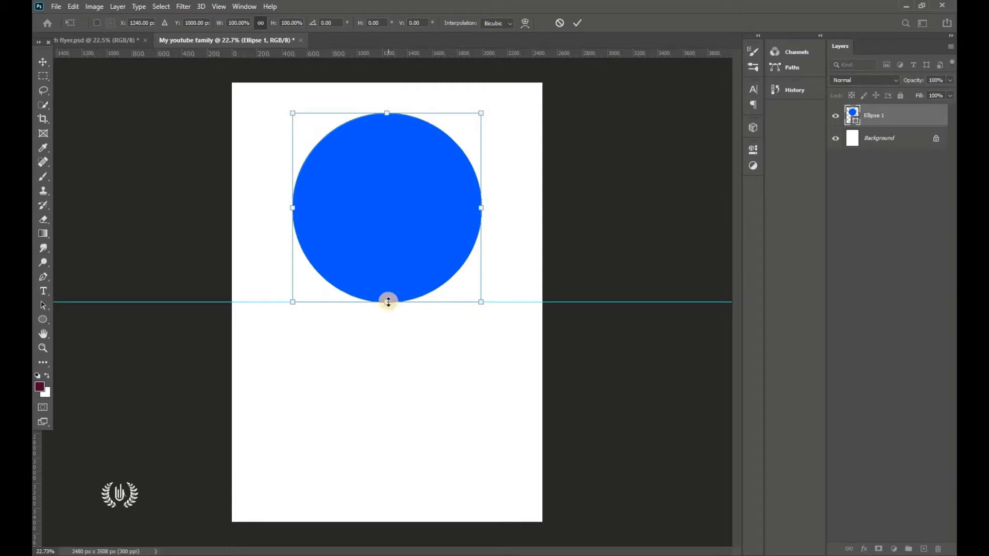
pyautogui.moveTo(388, 308); pyautogui.dragTo(397, 274)
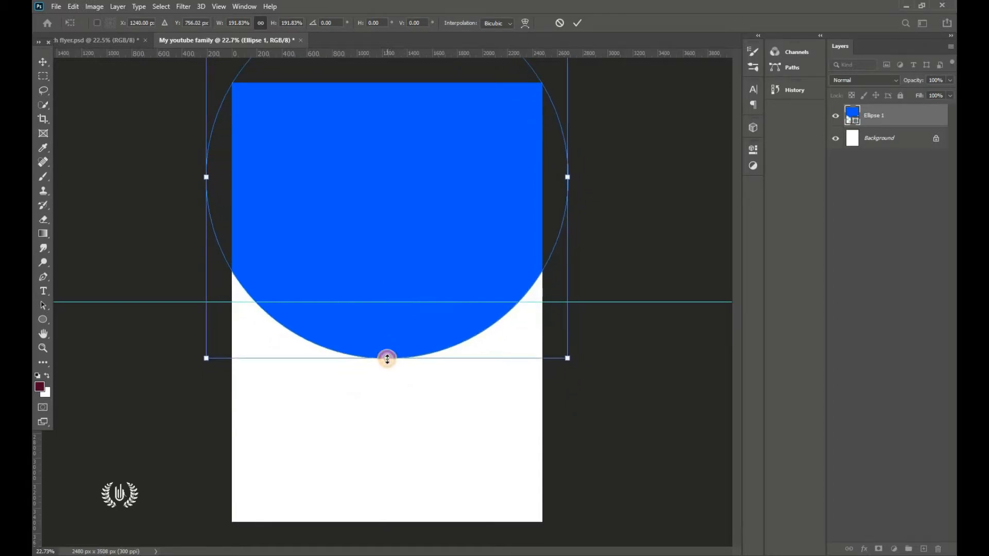
pyautogui.moveTo(387, 359); pyautogui.dragTo(388, 365)
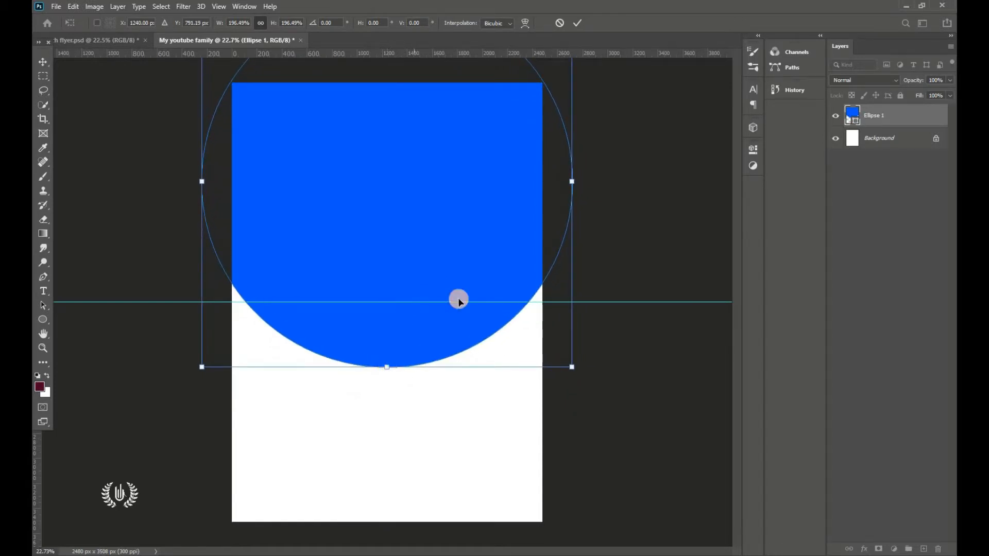
pyautogui.moveTo(400, 265); pyautogui.dragTo(400, 254)
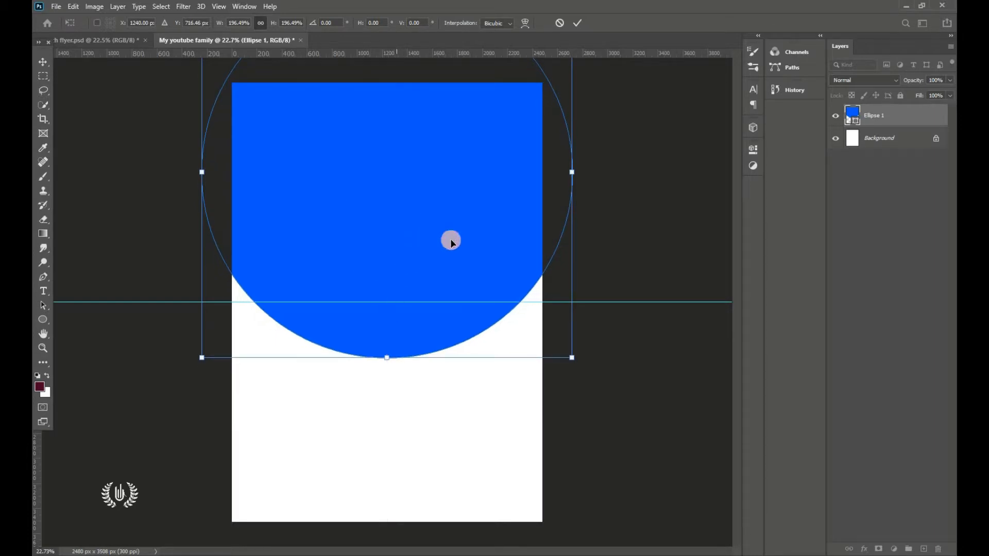
pyautogui.click(582, 20)
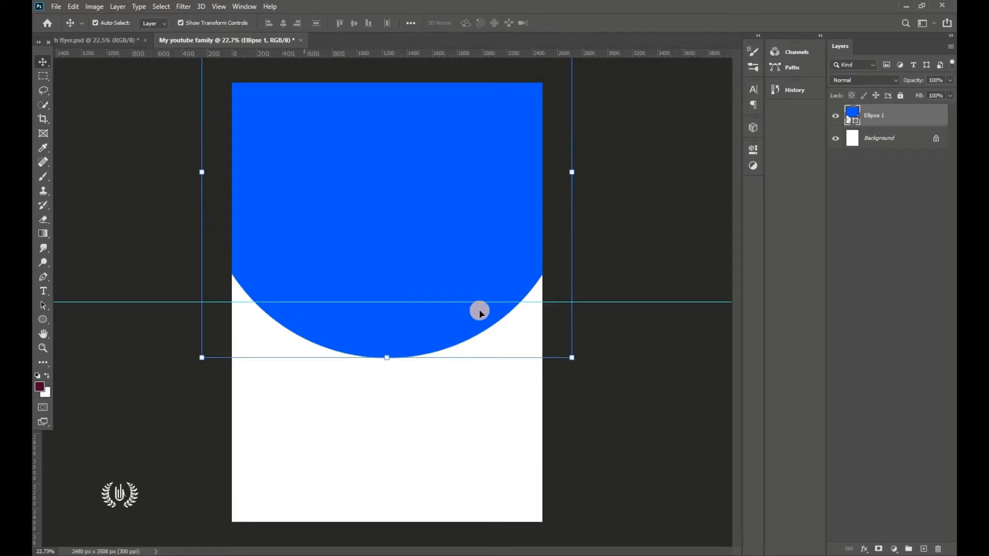
# Step: Duplicate Ellipse 1 and recolour the copy to magenta #c600ff
pyautogui.click(837, 118)
pyautogui.click(839, 119)
pyautogui.moveTo(904, 115); pyautogui.dragTo(927, 538)
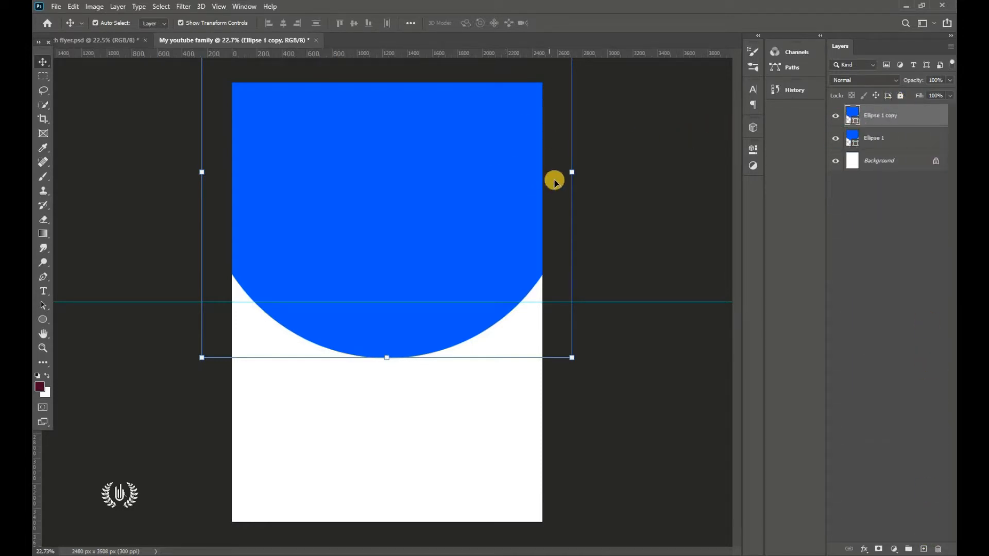
pyautogui.doubleClick(856, 121)
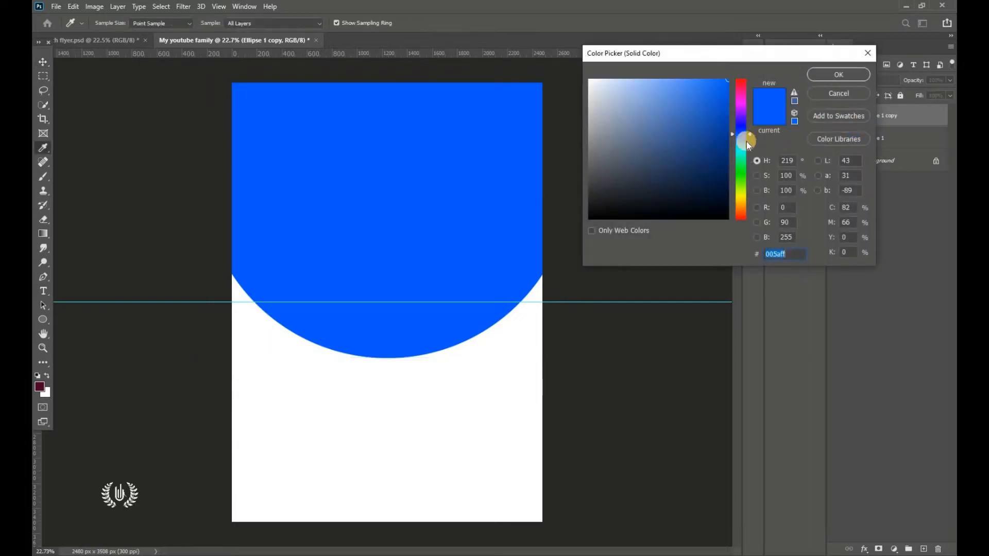
pyautogui.moveTo(746, 153); pyautogui.dragTo(743, 109)
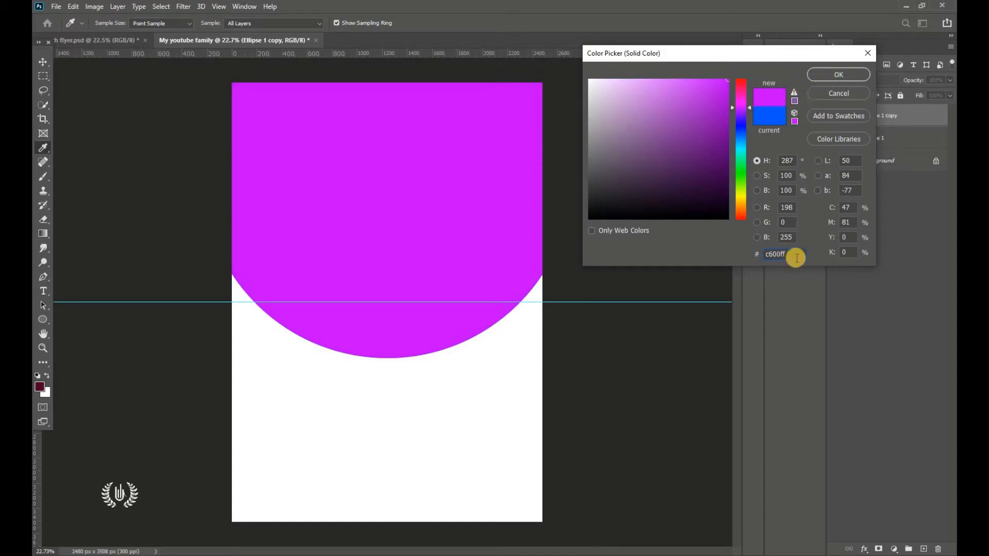
pyautogui.click(826, 77)
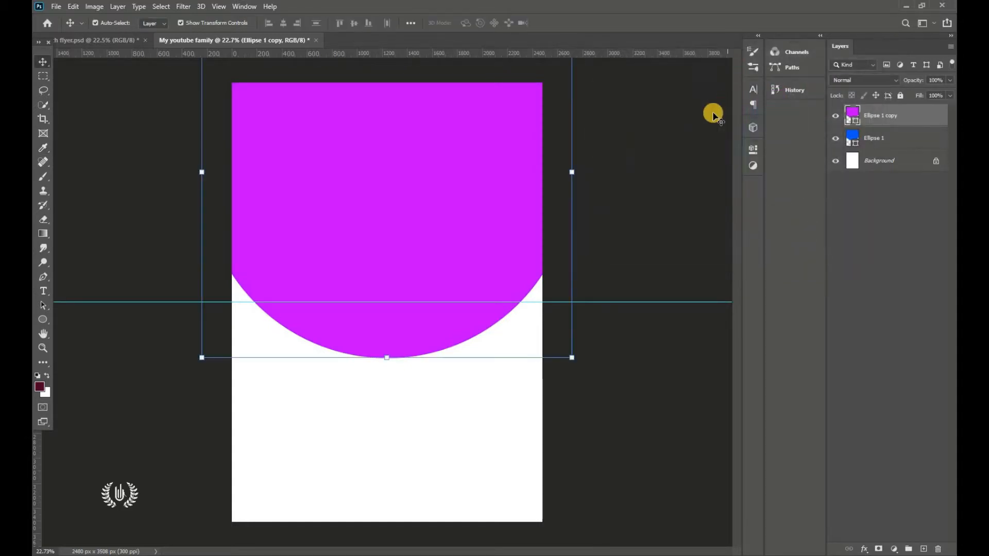
# Step: Place the magenta copy below the blue circle, offset lower right, and duplicate it as Ellipse 1 copy 2
pyautogui.moveTo(441, 190); pyautogui.dragTo(441, 219)
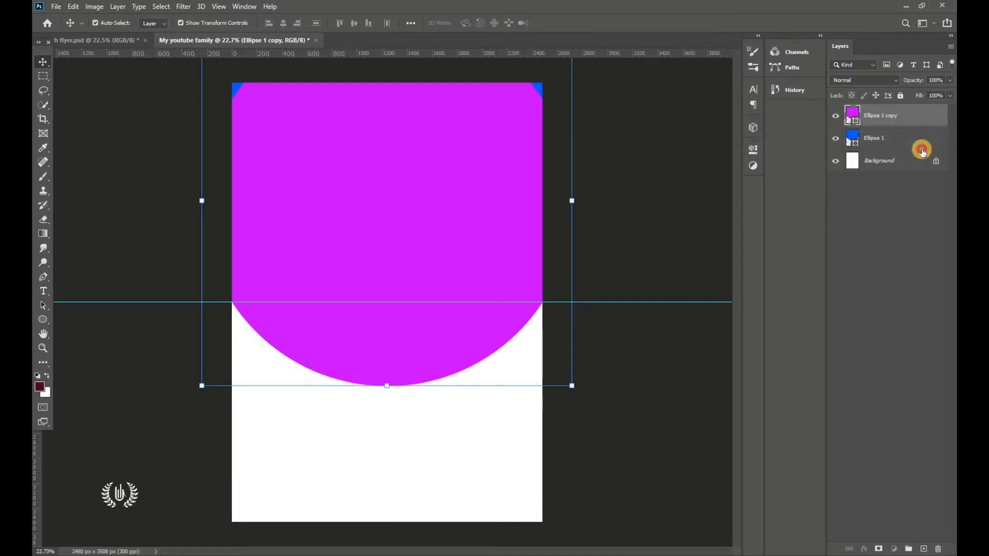
pyautogui.moveTo(922, 151); pyautogui.dragTo(921, 151)
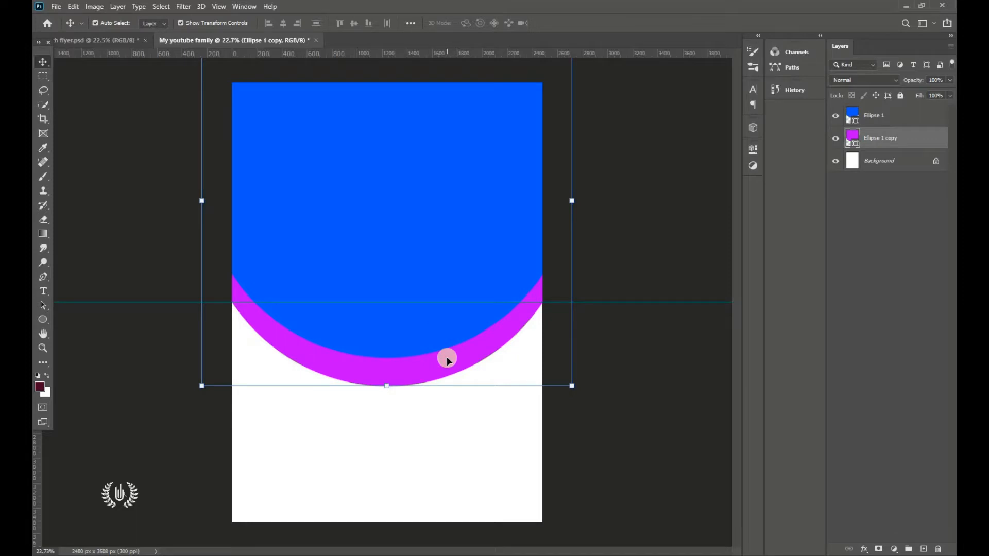
pyautogui.click(836, 120)
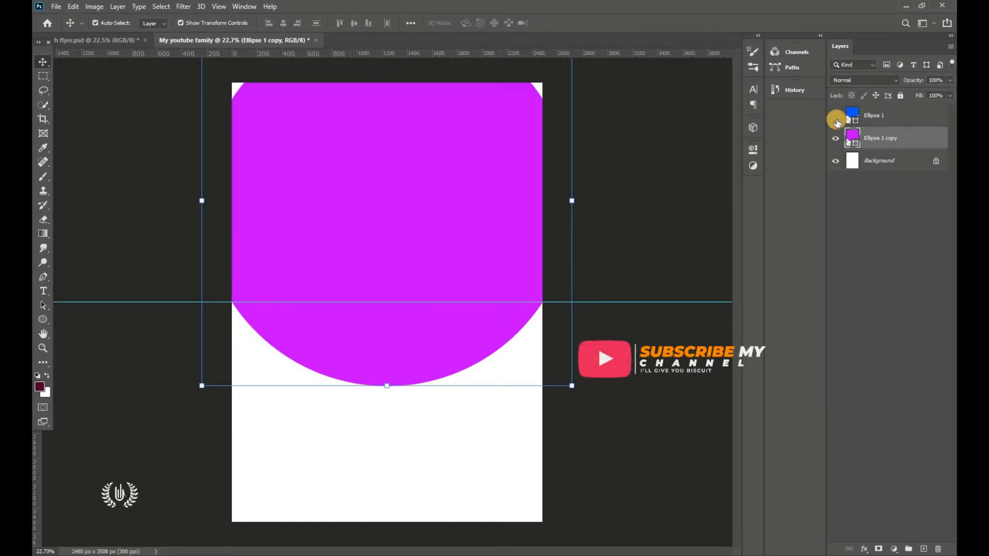
pyautogui.click(836, 117)
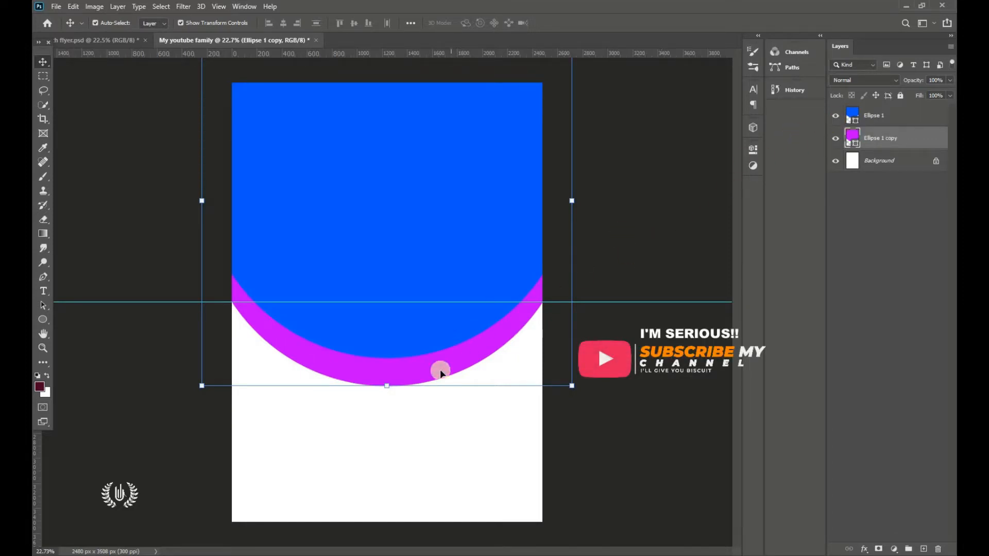
pyautogui.moveTo(438, 373); pyautogui.dragTo(469, 349)
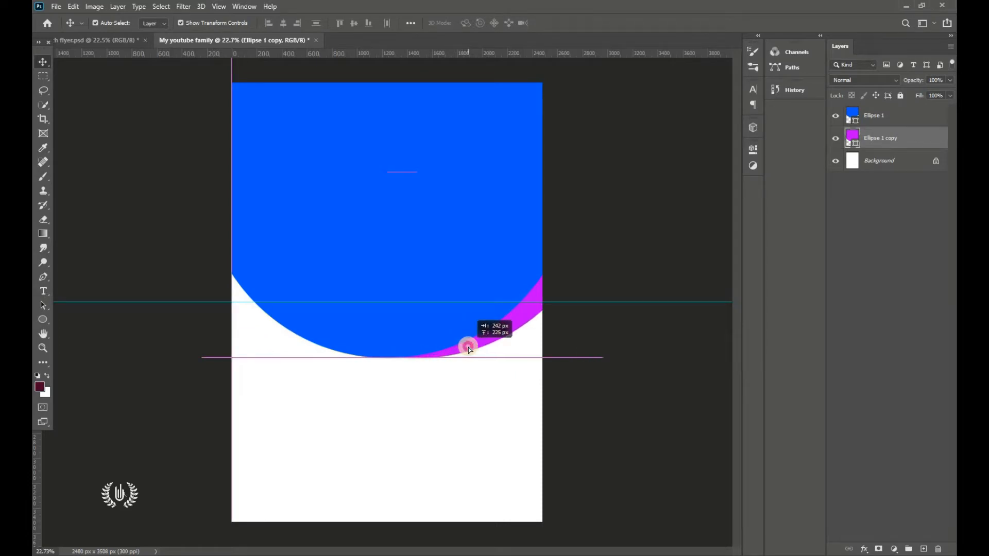
pyautogui.moveTo(469, 348); pyautogui.dragTo(469, 348)
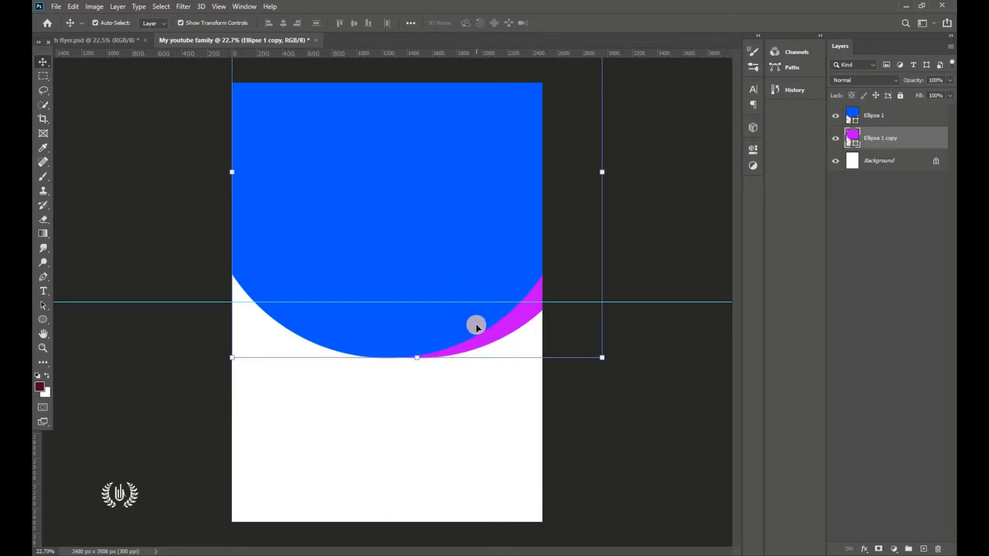
pyautogui.moveTo(936, 141); pyautogui.dragTo(924, 549)
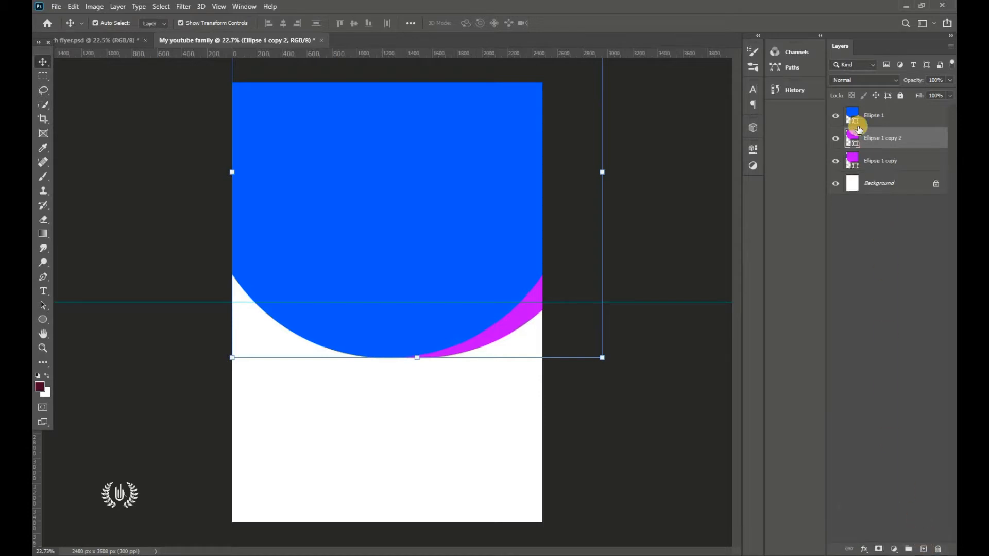
# Step: Recolour Ellipse 1 copy 2 green and shift it to the left of the blue circle
pyautogui.doubleClick(853, 144)
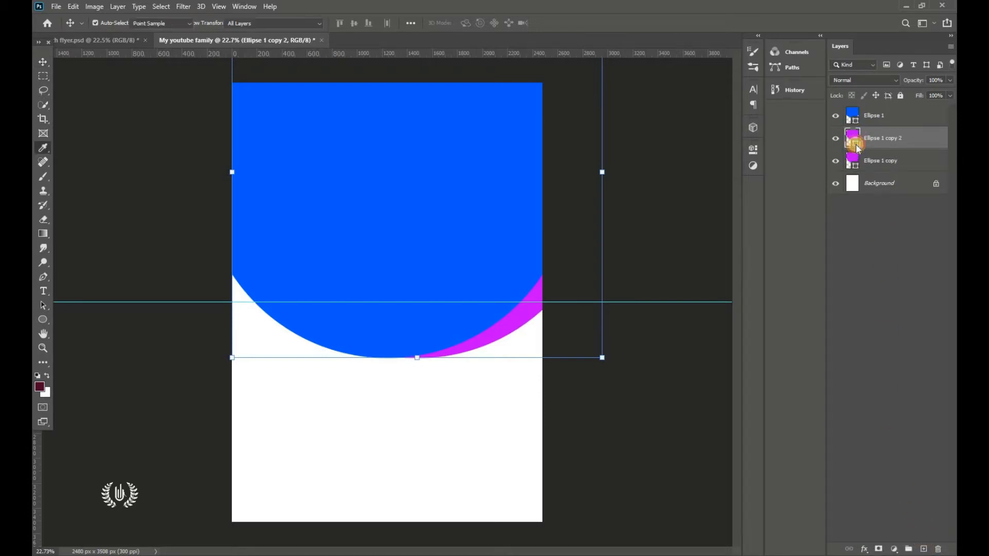
pyautogui.click(737, 145)
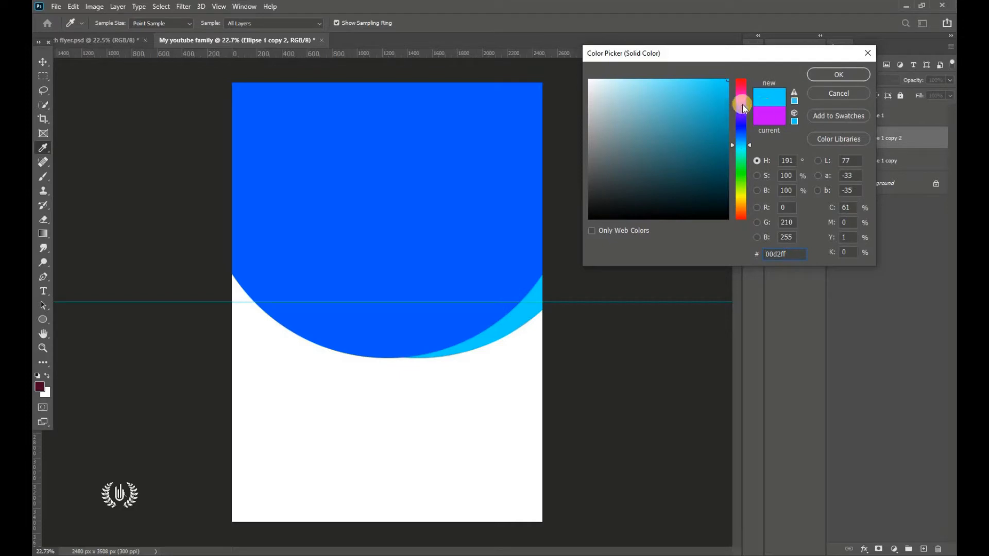
pyautogui.click(740, 192)
pyautogui.click(740, 170)
pyautogui.click(837, 76)
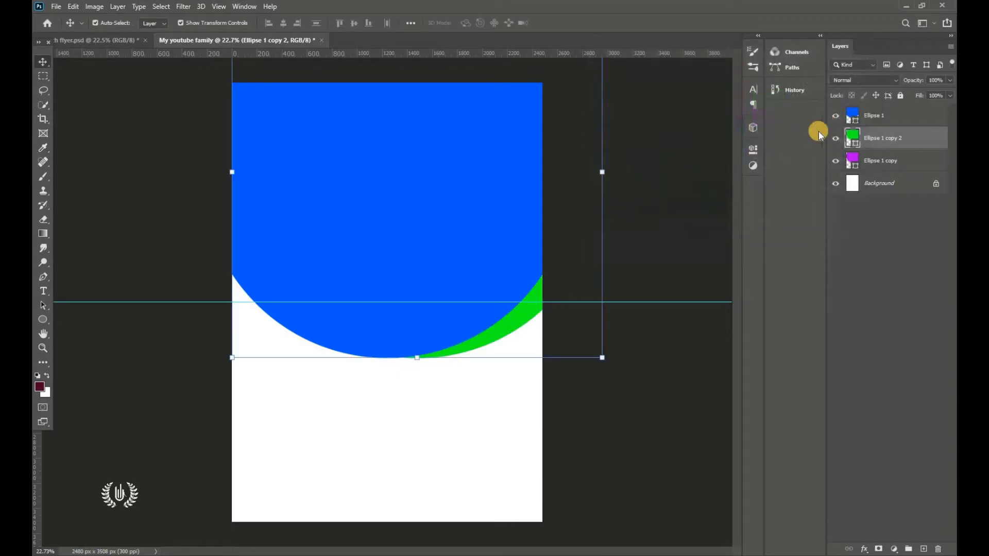
pyautogui.moveTo(518, 323); pyautogui.dragTo(457, 327)
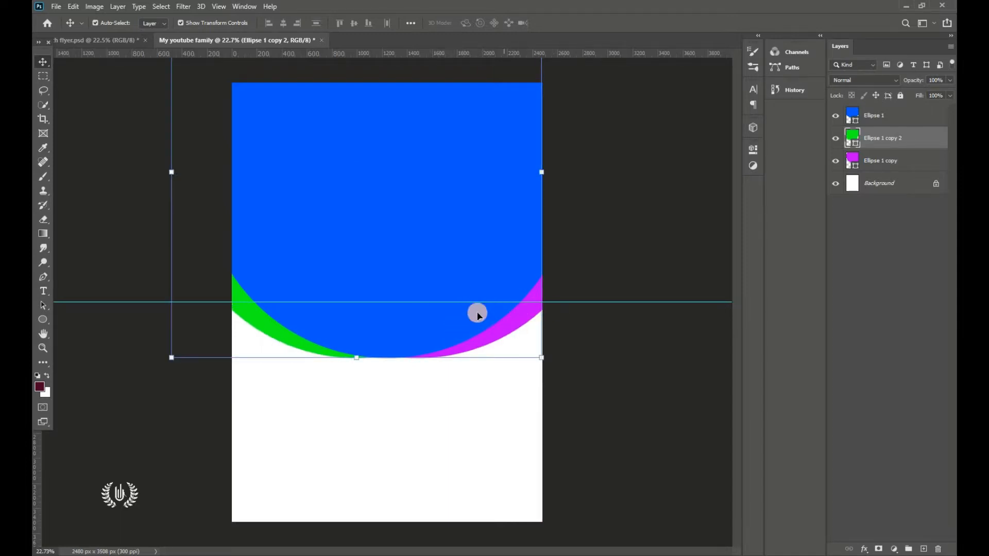
pyautogui.click(638, 246)
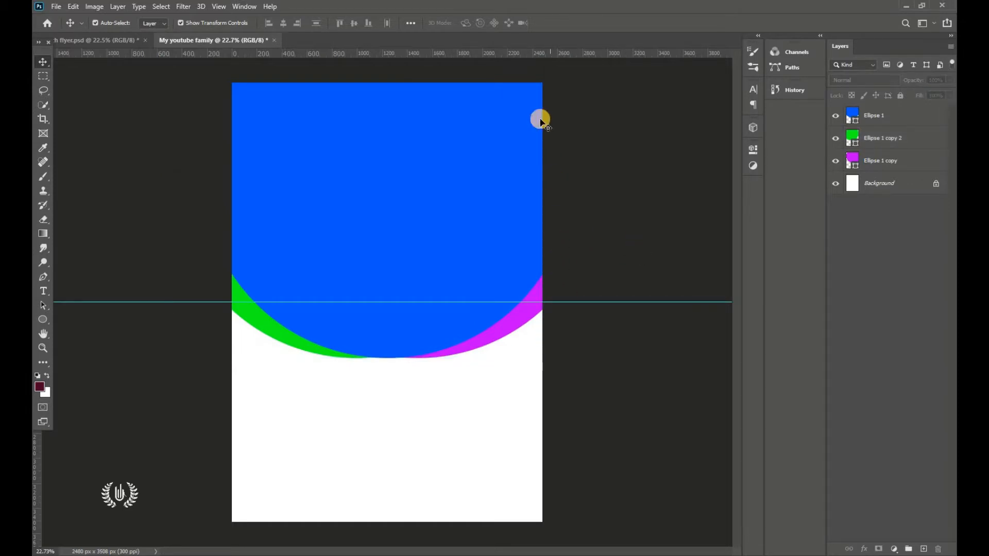
# Step: Add a horizontal guide at the page centre, remove the extra guide, and hide the green and blue ellipses
pyautogui.moveTo(519, 54); pyautogui.dragTo(520, 310)
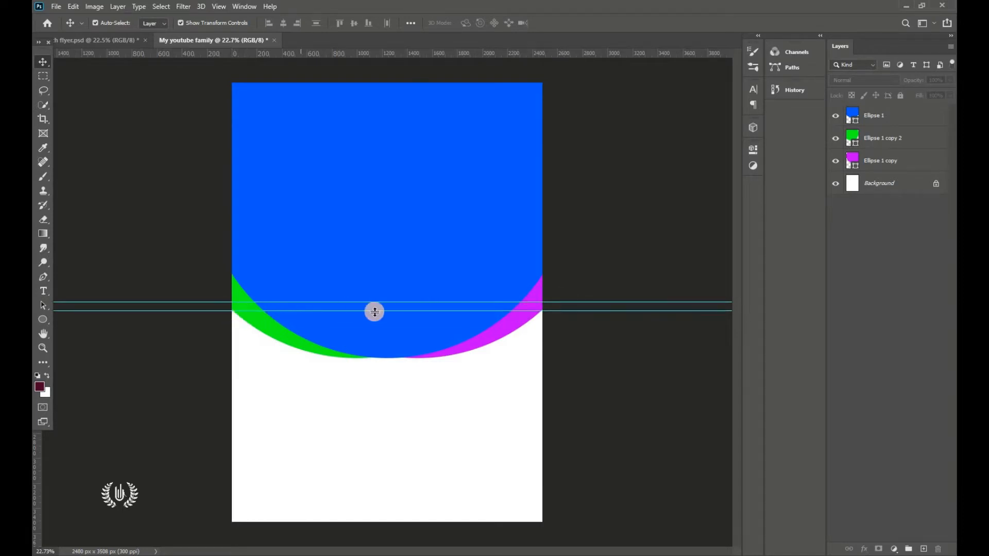
pyautogui.moveTo(540, 311); pyautogui.dragTo(571, 50)
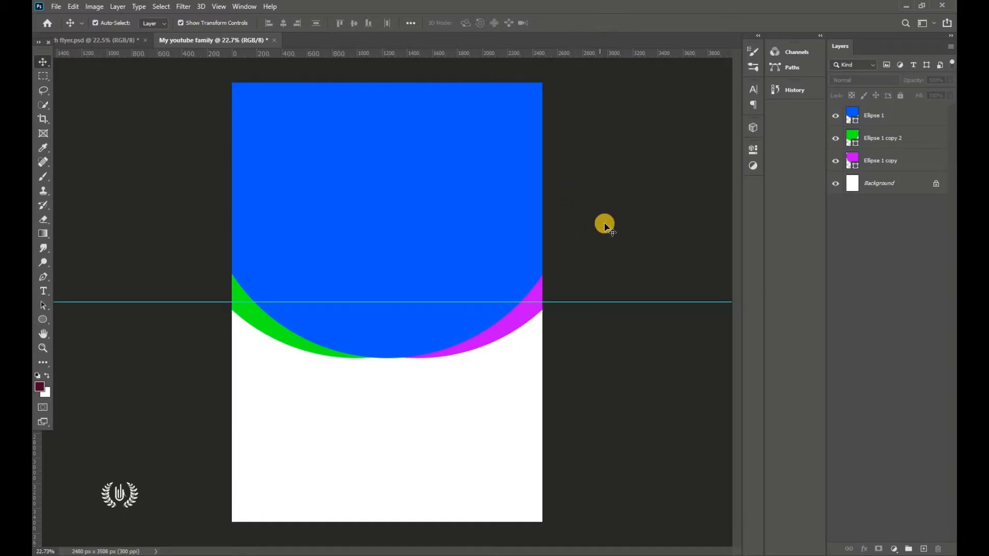
pyautogui.click(510, 325)
pyautogui.moveTo(834, 139); pyautogui.dragTo(841, 115)
# Step: Show the green and blue ellipses again and open the magenta ellipse's colour picker
pyautogui.click(835, 138)
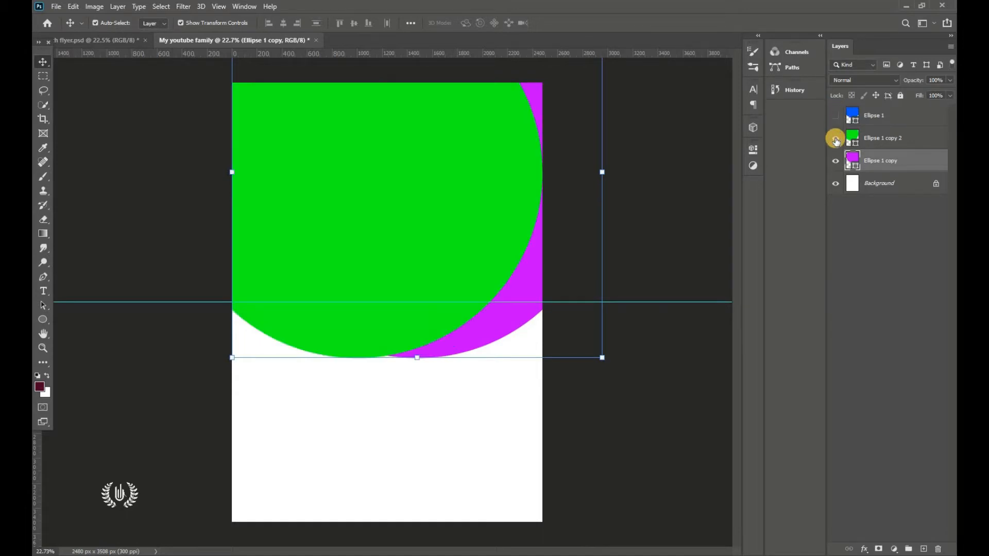
pyautogui.click(835, 116)
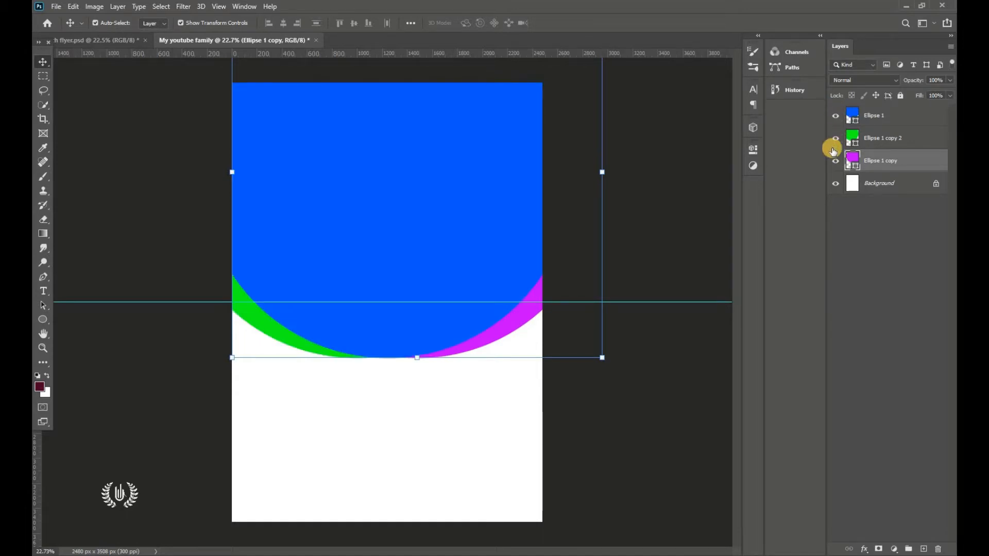
pyautogui.doubleClick(853, 166)
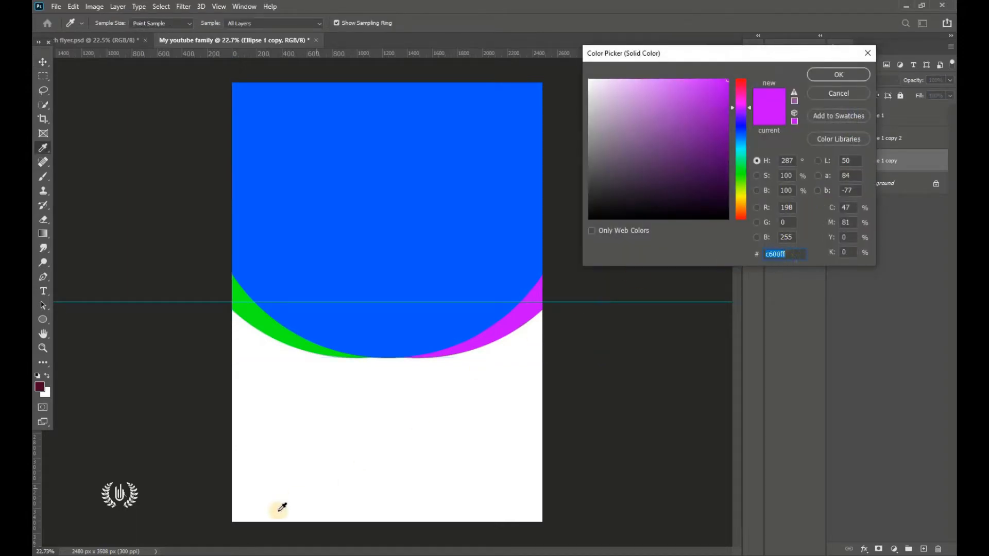
# Step: Copy the orange code ff6600 from the flyer design notes in Notepad
pyautogui.click(220, 555)
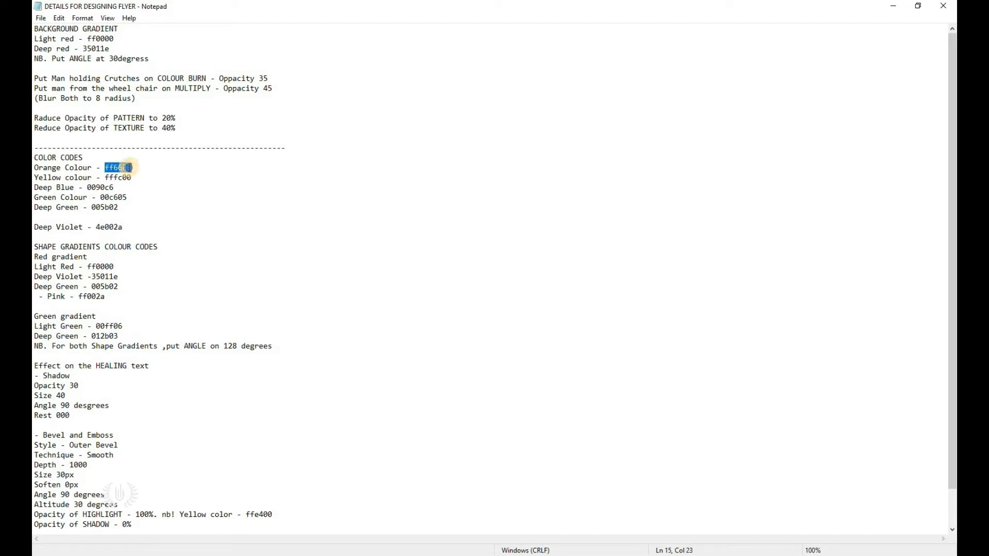
pyautogui.rightClick(129, 169)
pyautogui.click(153, 204)
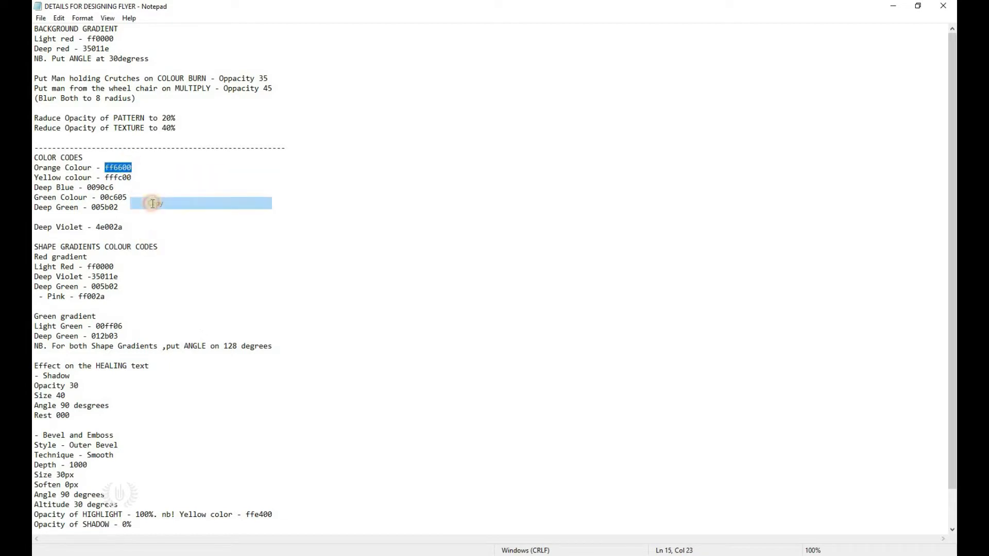
pyautogui.hotkey('alt', 'Tab')
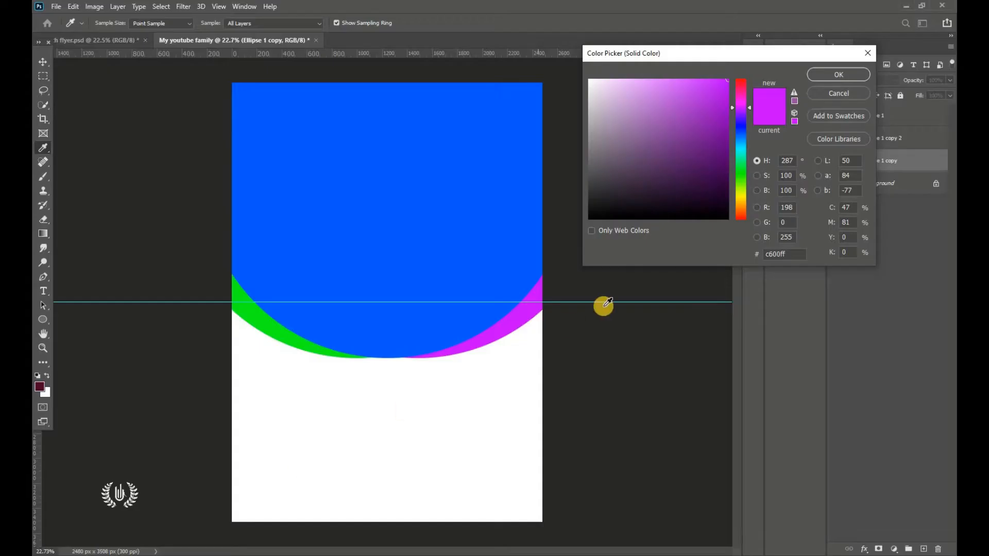
# Step: Paste ff6600 as the hex value and confirm, making the right-hand arc orange
pyautogui.rightClick(791, 255)
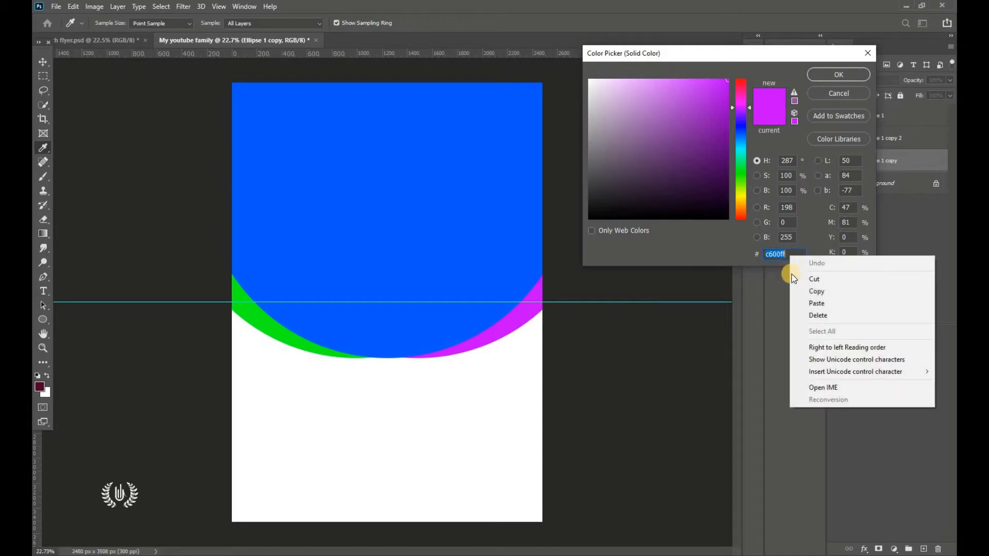
pyautogui.click(799, 301)
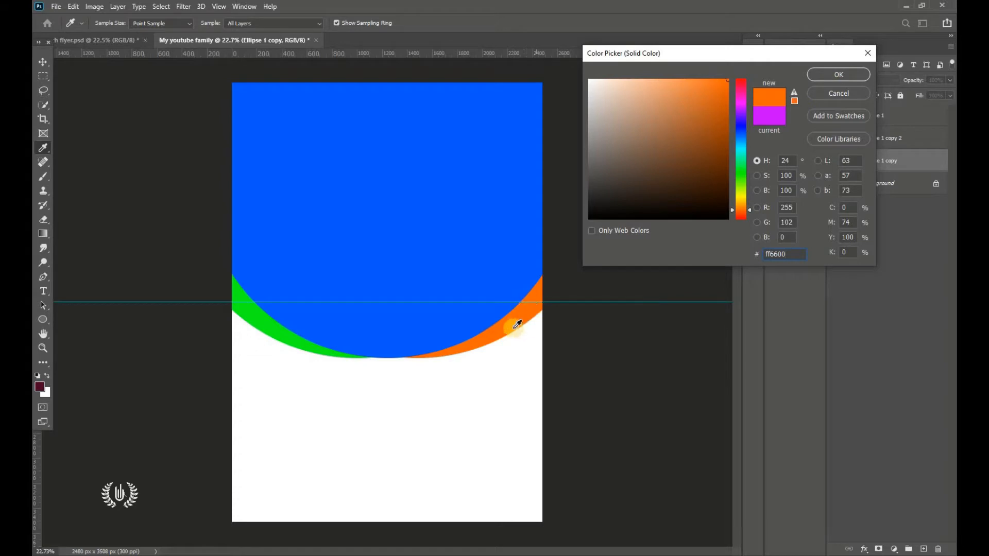
pyautogui.click(827, 76)
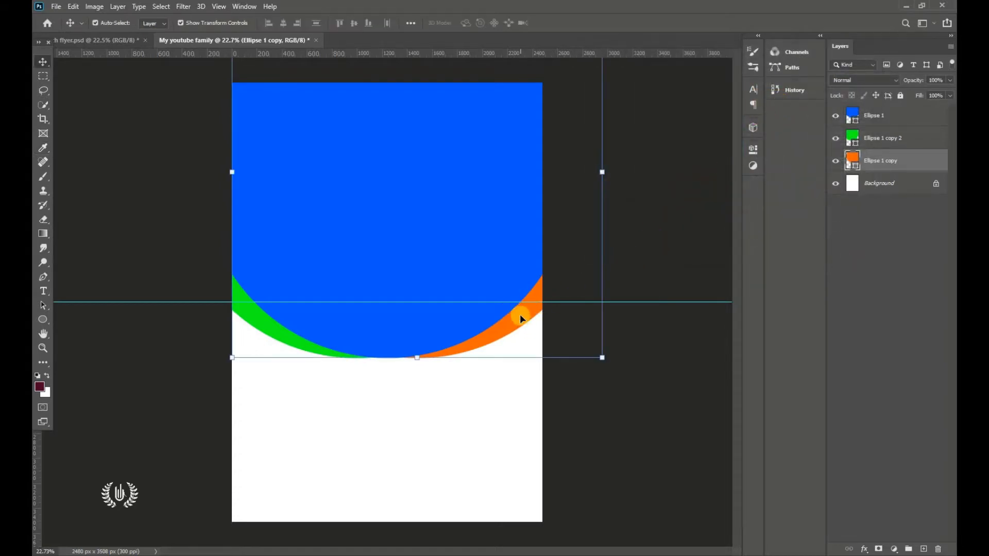
# Step: Select the green ellipse and give its Ellipse 1 copy 2 layer a green label
pyautogui.click(259, 316)
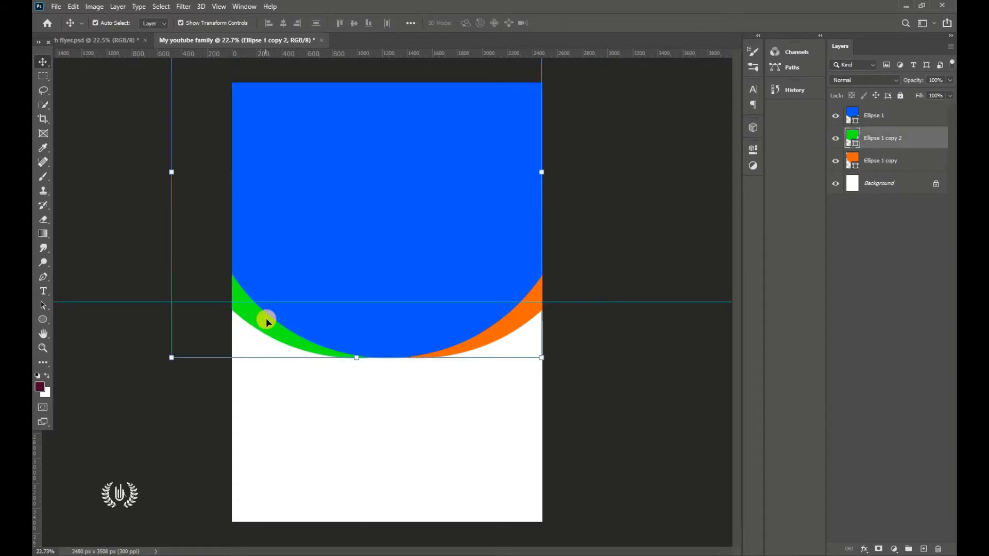
pyautogui.click(834, 138)
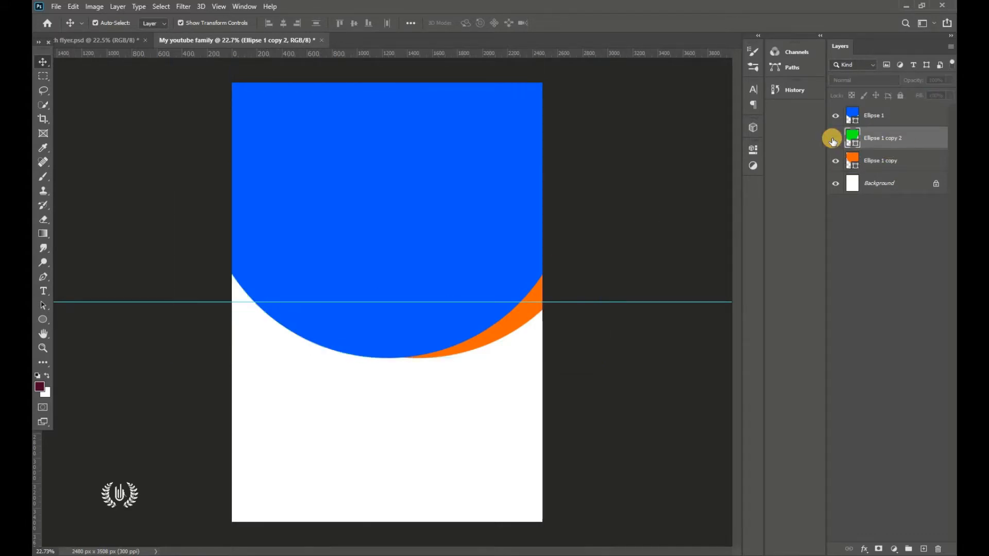
pyautogui.click(834, 139)
pyautogui.rightClick(923, 137)
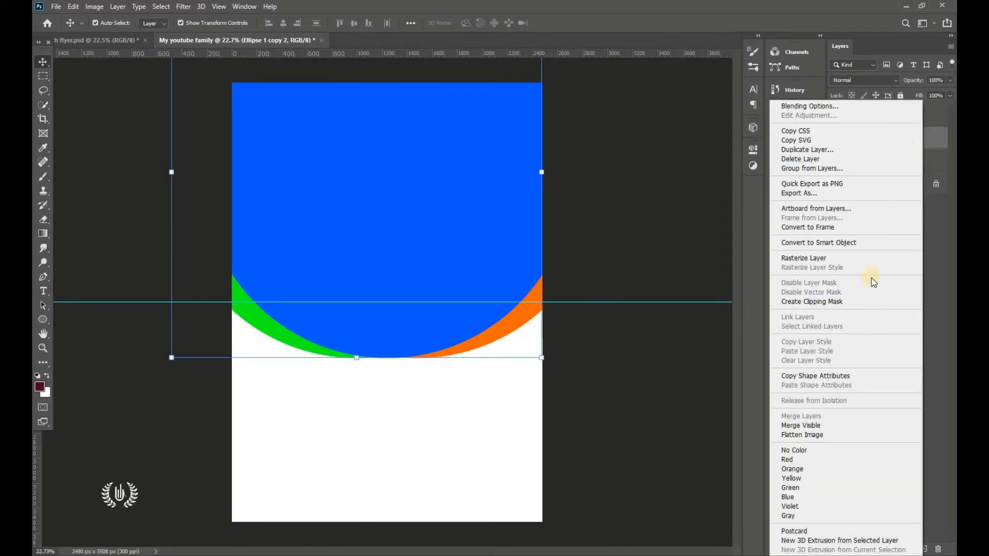
pyautogui.click(790, 487)
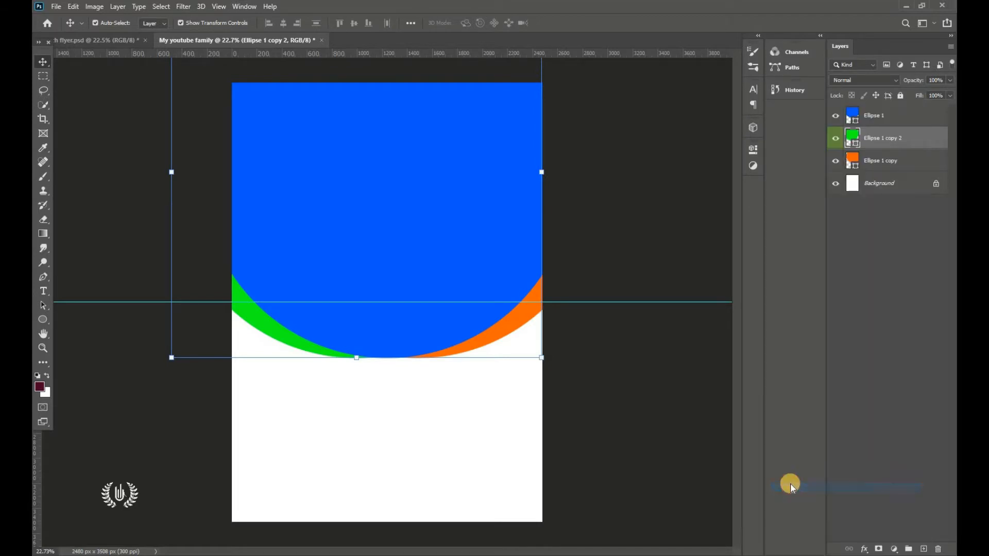
# Step: Open the green ellipse's colour picker and copy ff6600 again from the Notepad notes
pyautogui.doubleClick(857, 145)
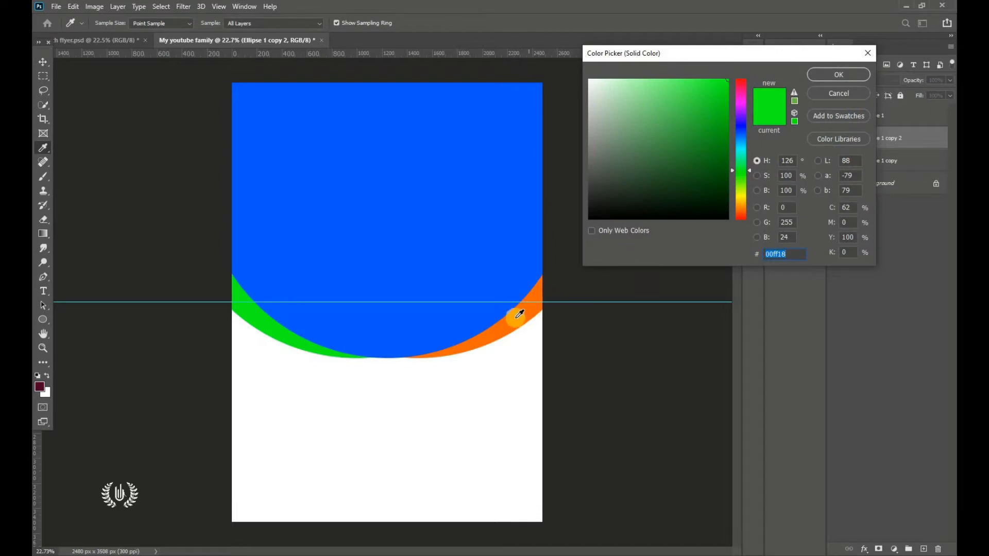
pyautogui.click(522, 318)
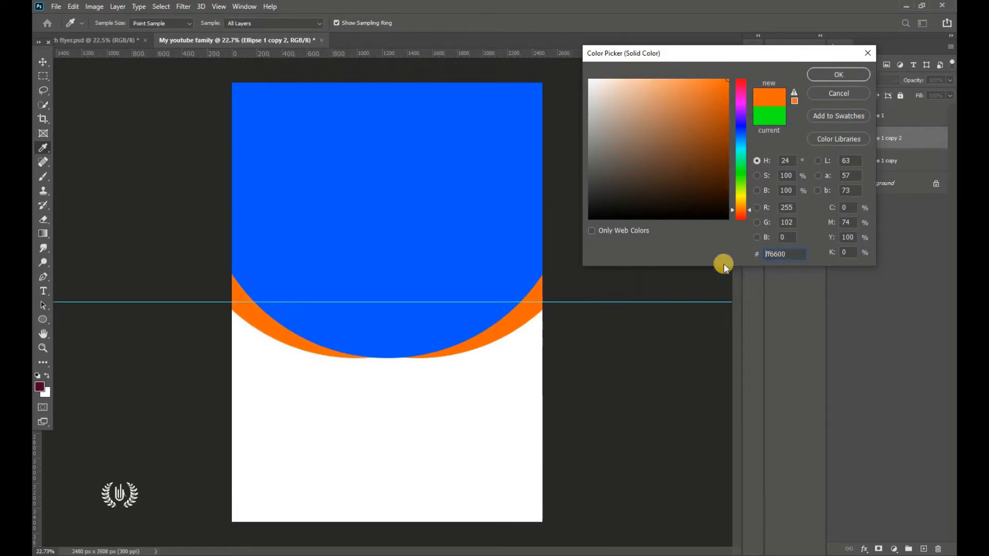
pyautogui.doubleClick(788, 253)
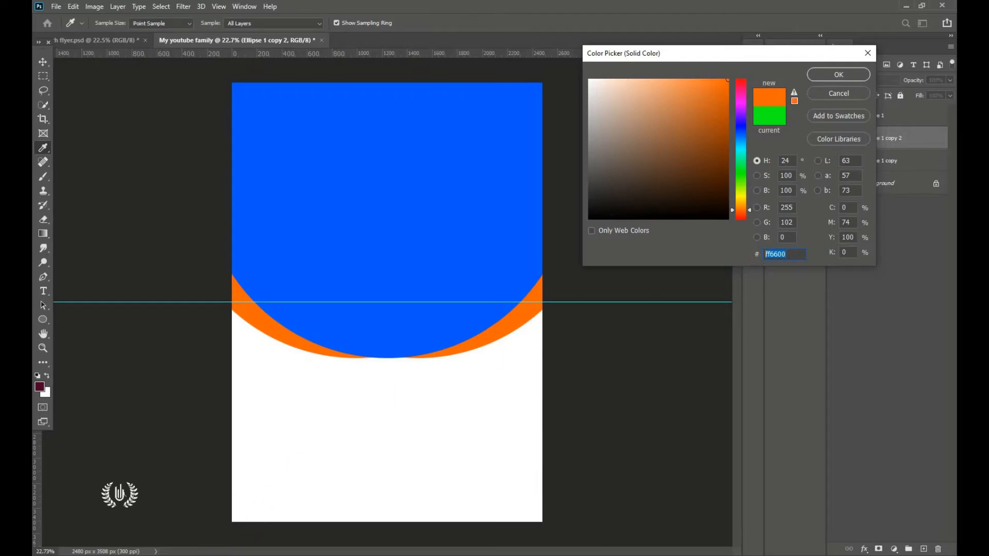
pyautogui.hotkey('alt', 'Tab')
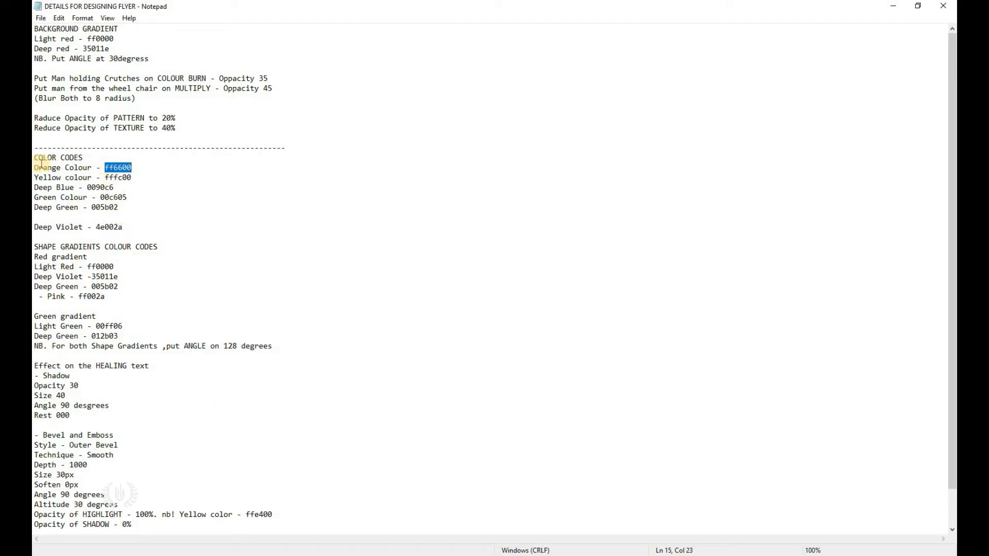
pyautogui.rightClick(116, 167)
pyautogui.click(150, 195)
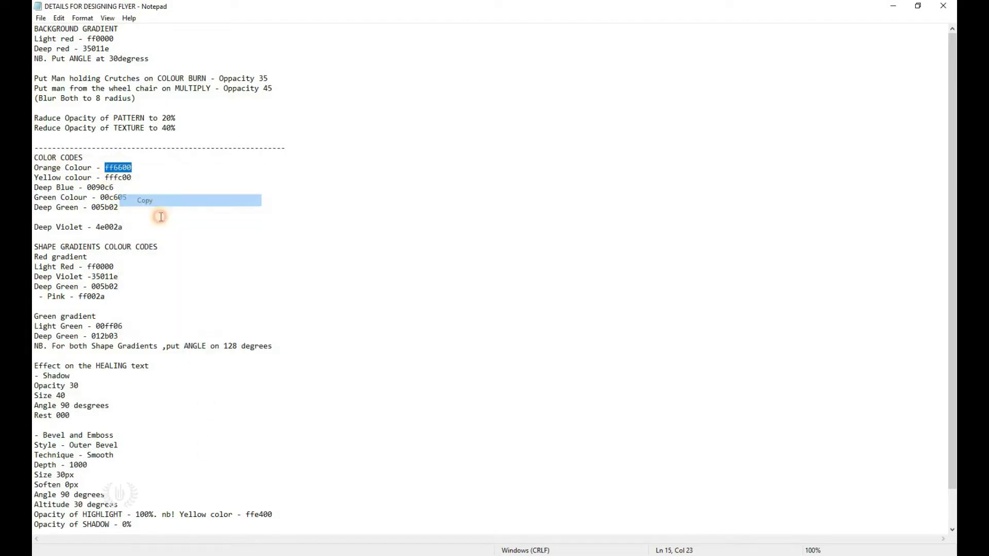
pyautogui.hotkey('alt', 'Tab')
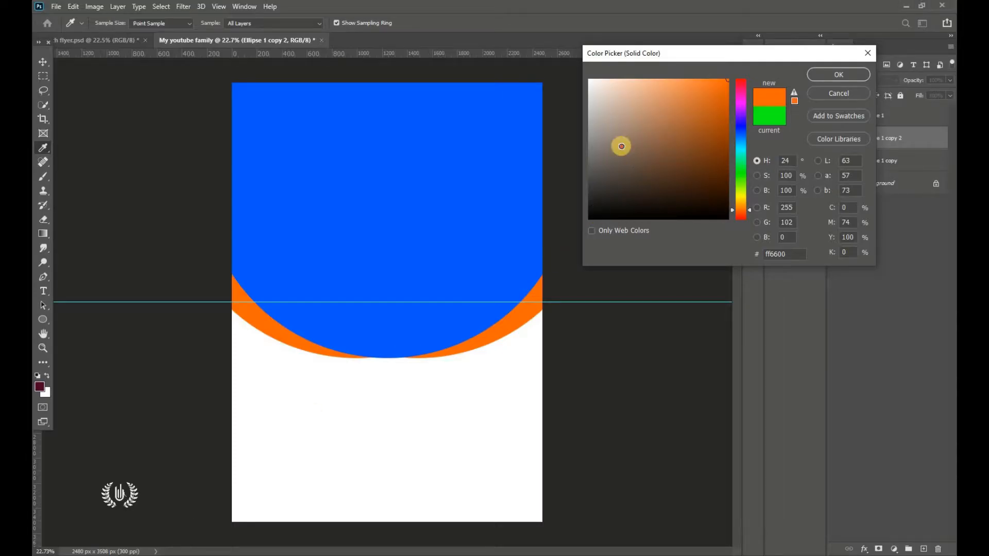
# Step: Paste ff6600 into the hex field and confirm, turning the left crescent orange
pyautogui.click(643, 161)
pyautogui.doubleClick(777, 254)
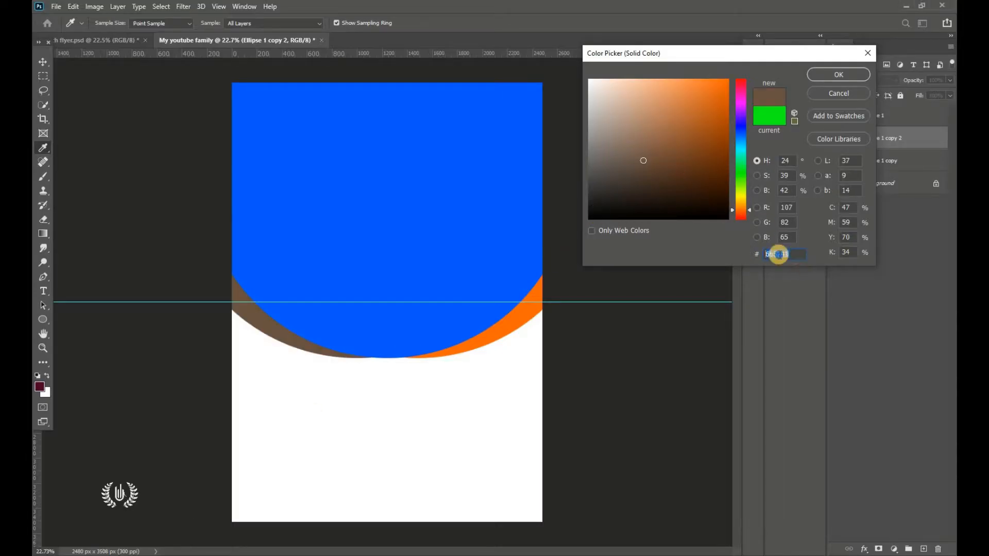
pyautogui.rightClick(778, 255)
pyautogui.click(801, 303)
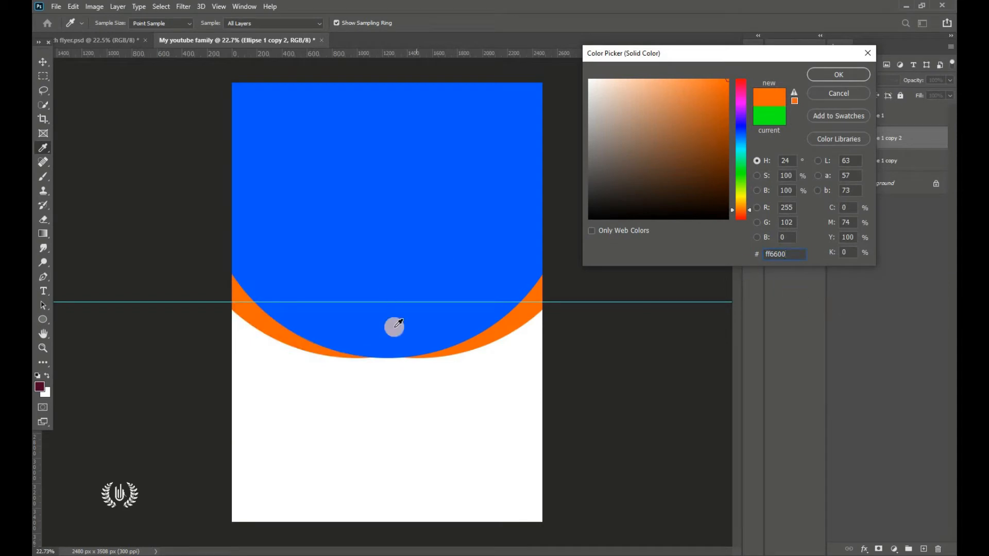
pyautogui.click(830, 75)
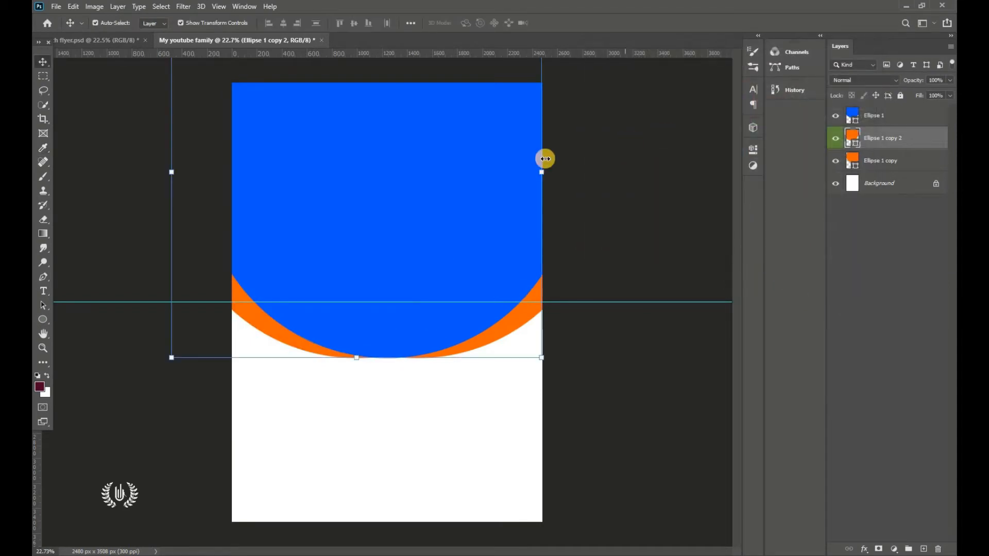
# Step: Duplicate the Ellipse 1 copy layer to create Ellipse 1 copy 3
pyautogui.click(649, 242)
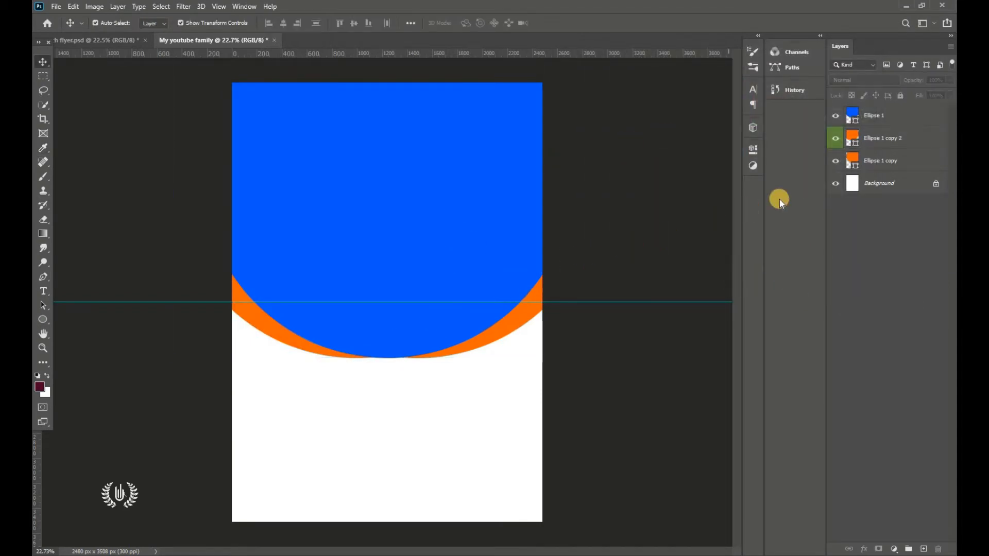
pyautogui.click(899, 140)
pyautogui.moveTo(921, 144); pyautogui.dragTo(893, 145)
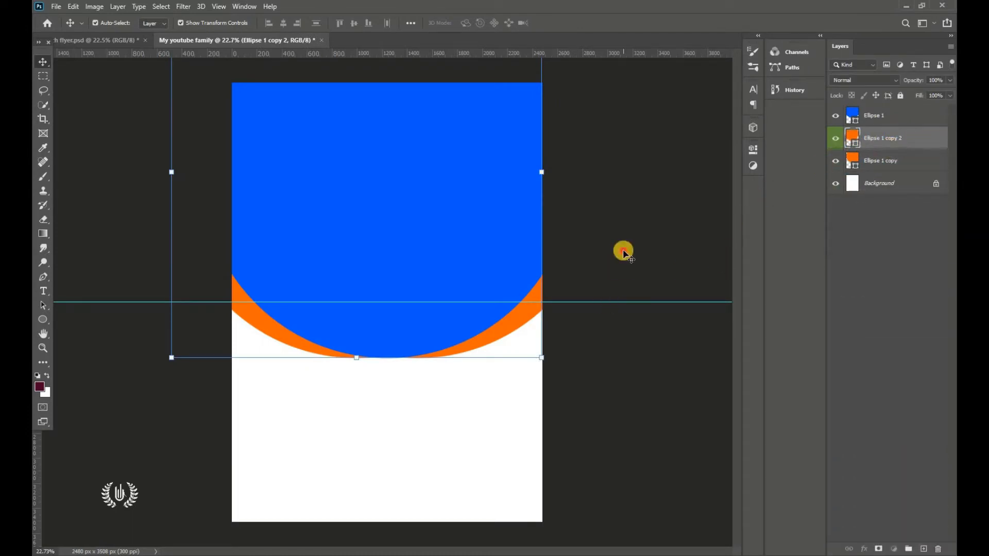
pyautogui.click(516, 317)
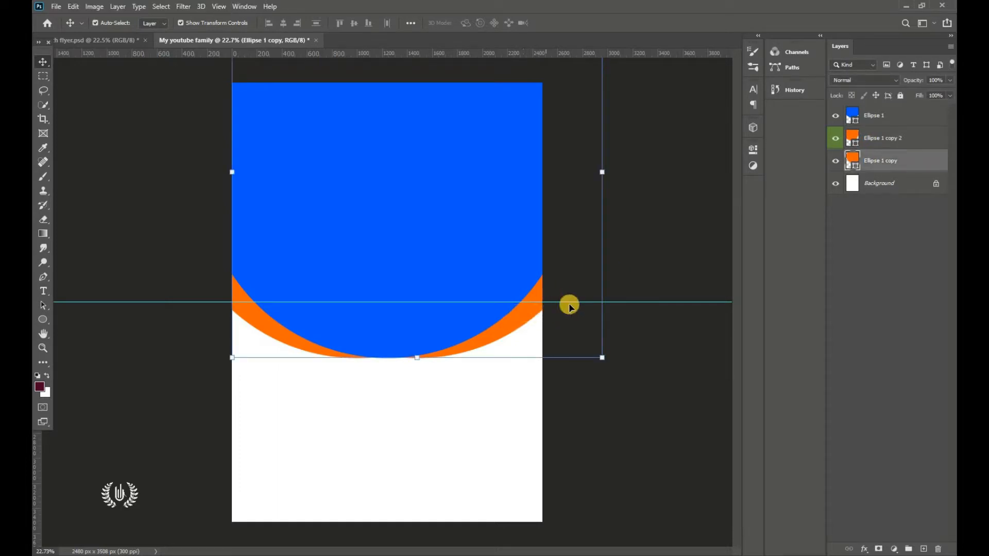
pyautogui.moveTo(933, 159); pyautogui.dragTo(924, 549)
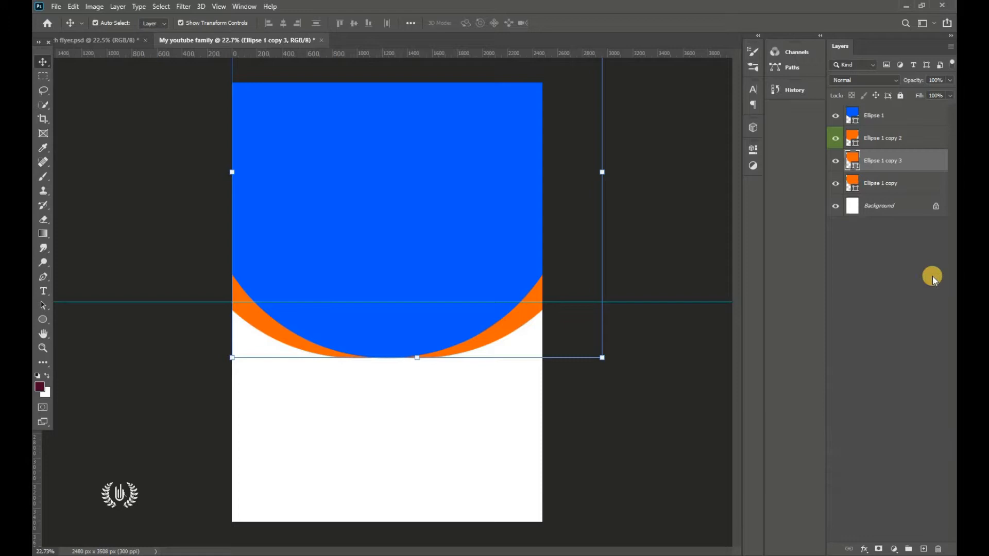
# Step: Change the fill of Ellipse 1 copy 3 to black
pyautogui.doubleClick(854, 164)
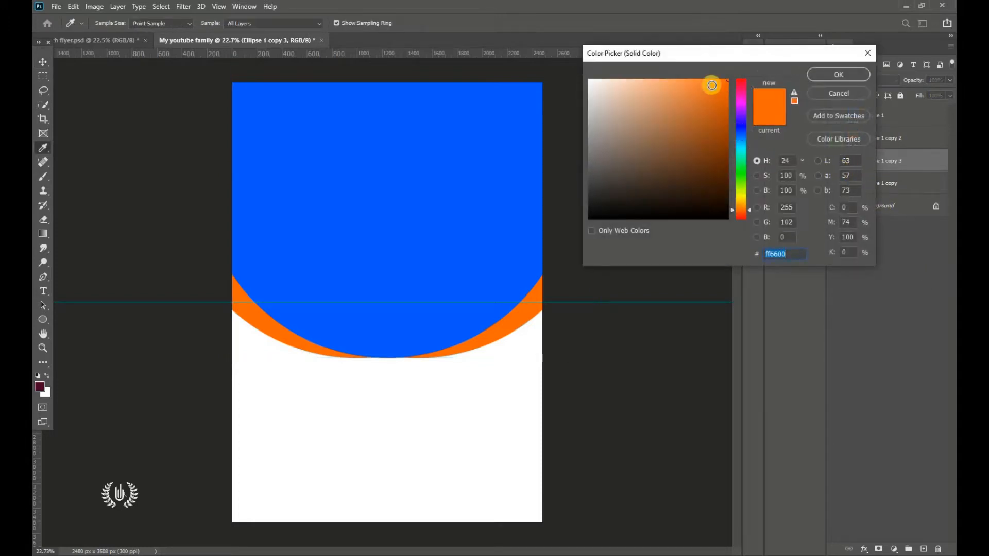
pyautogui.moveTo(706, 53); pyautogui.dragTo(819, 15)
pyautogui.click(853, 111)
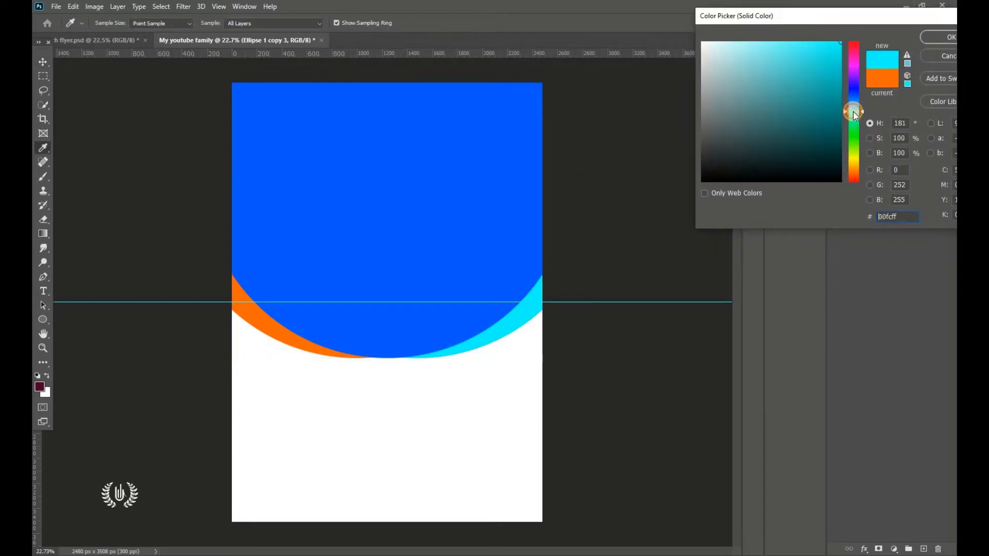
pyautogui.moveTo(823, 109); pyautogui.dragTo(845, 199)
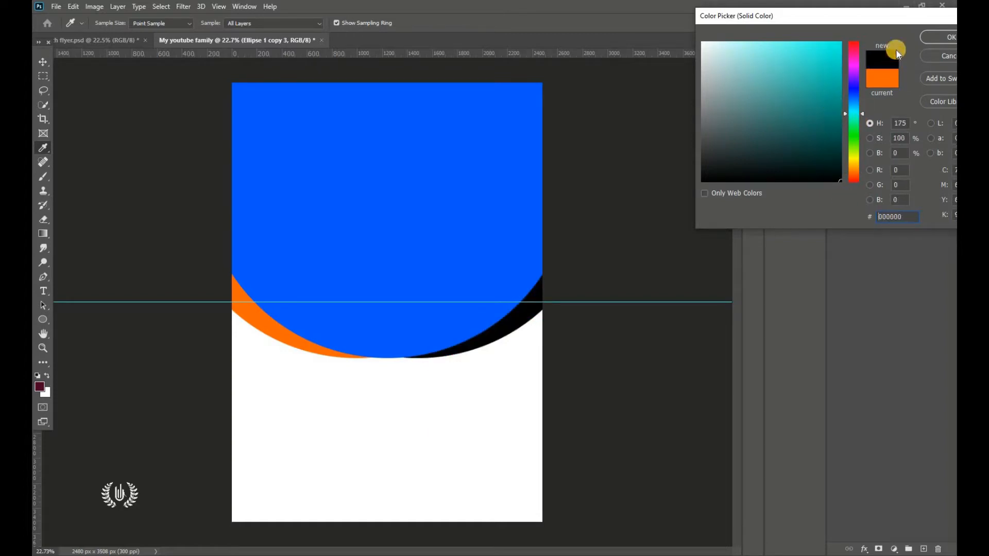
pyautogui.click(938, 38)
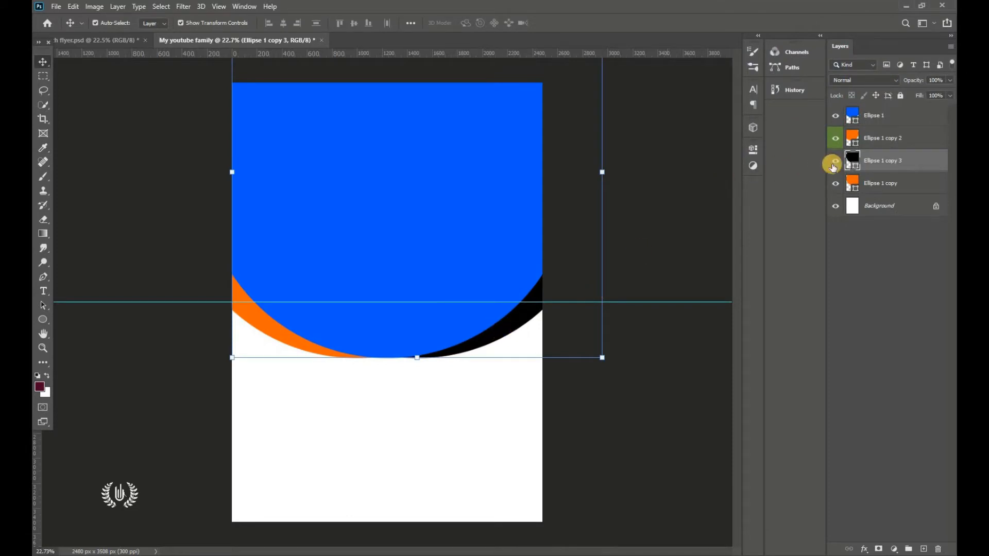
# Step: Move the black ellipse lower, nudging it down one pixel, to leave a thin right sliver
pyautogui.click(836, 162)
pyautogui.click(836, 161)
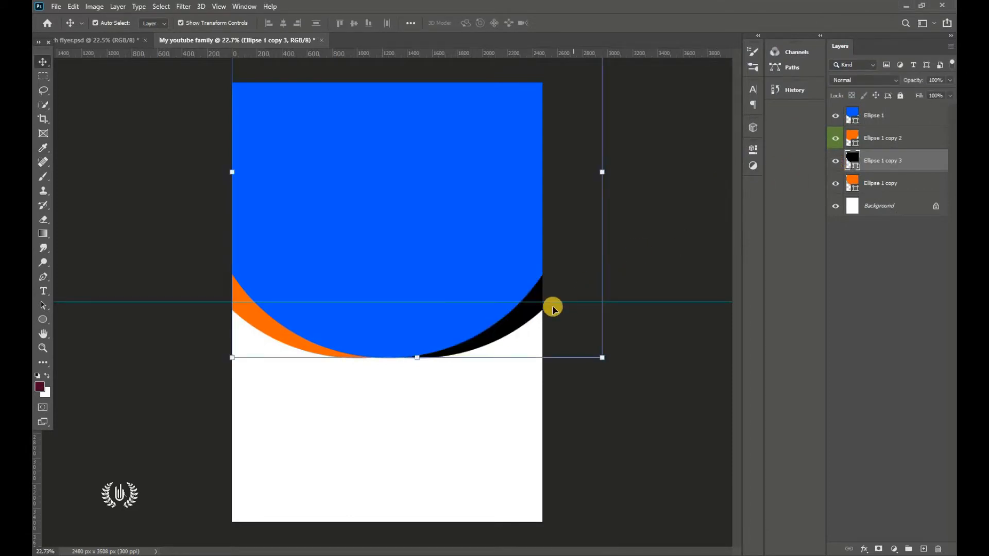
pyautogui.moveTo(523, 311)
pyautogui.mouseDown()
pyautogui.moveTo(535, 301)
pyautogui.moveTo(523, 311)
pyautogui.mouseUp()
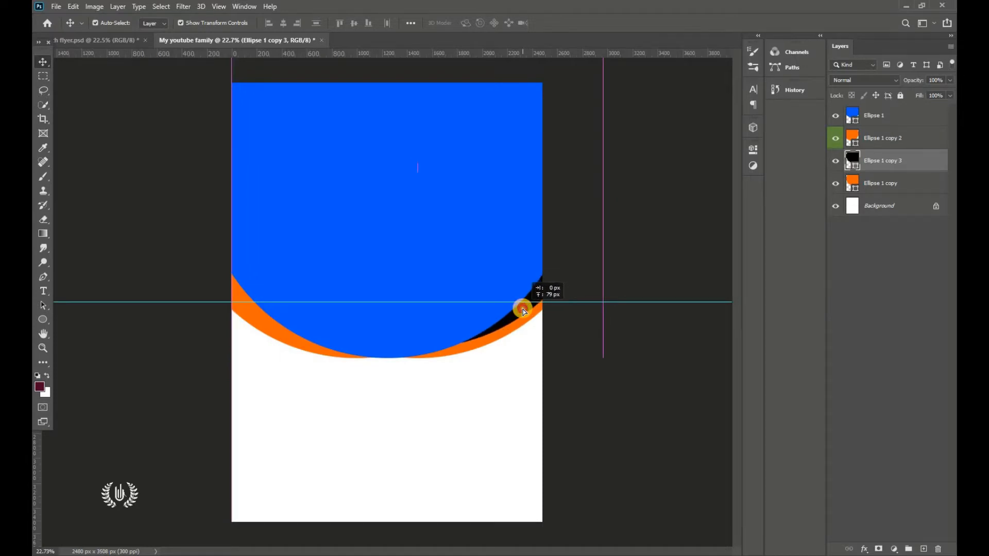
pyautogui.moveTo(523, 311)
pyautogui.mouseDown()
pyautogui.moveTo(541, 287)
pyautogui.moveTo(515, 316)
pyautogui.mouseUp()
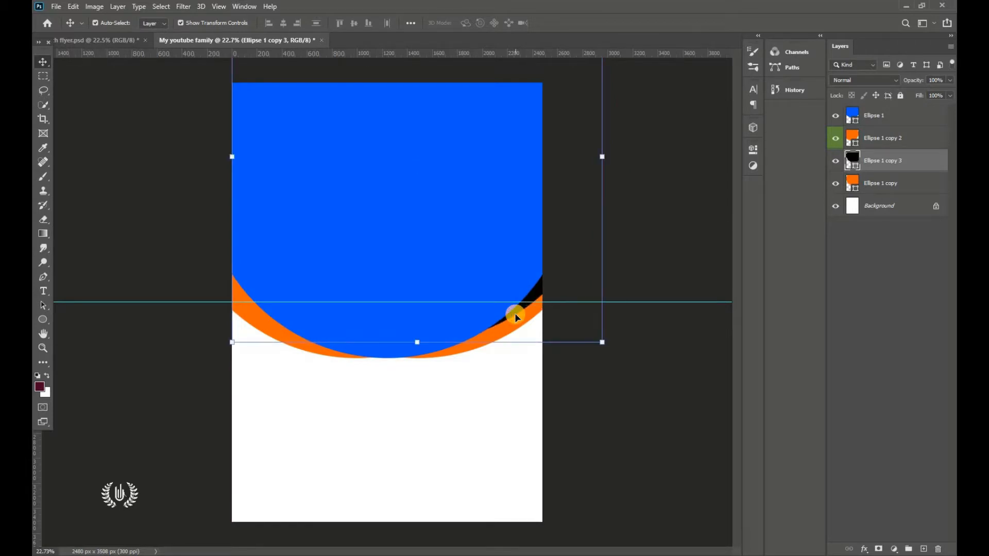
pyautogui.press('Down')
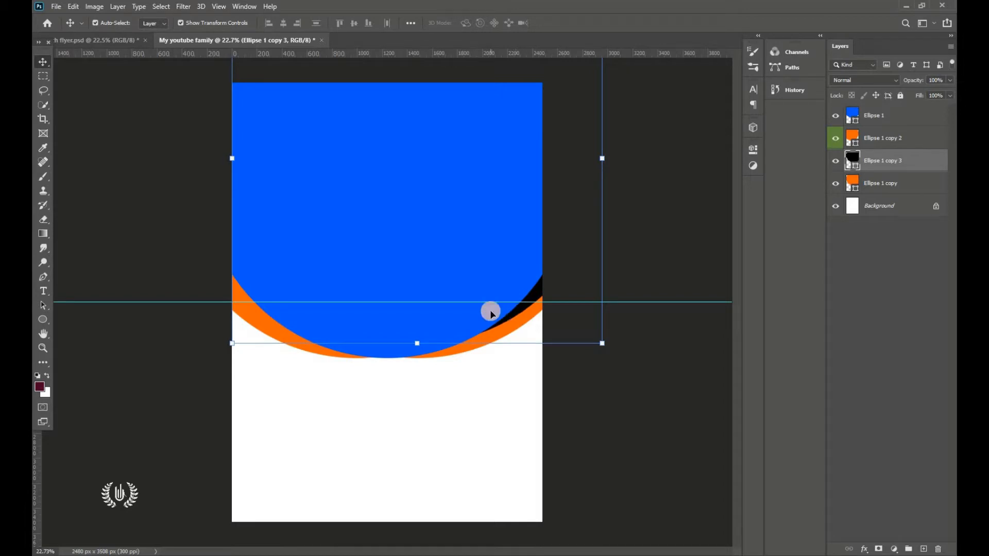
# Step: Remove the horizontal guide and reselect the Ellipse 1 copy 3 layer
pyautogui.click(636, 255)
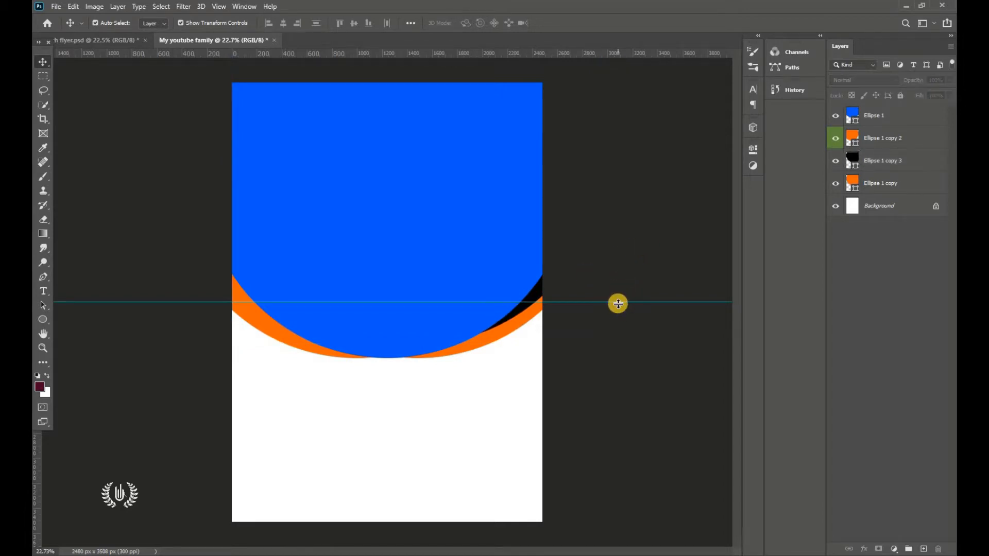
pyautogui.moveTo(618, 304); pyautogui.dragTo(629, 13)
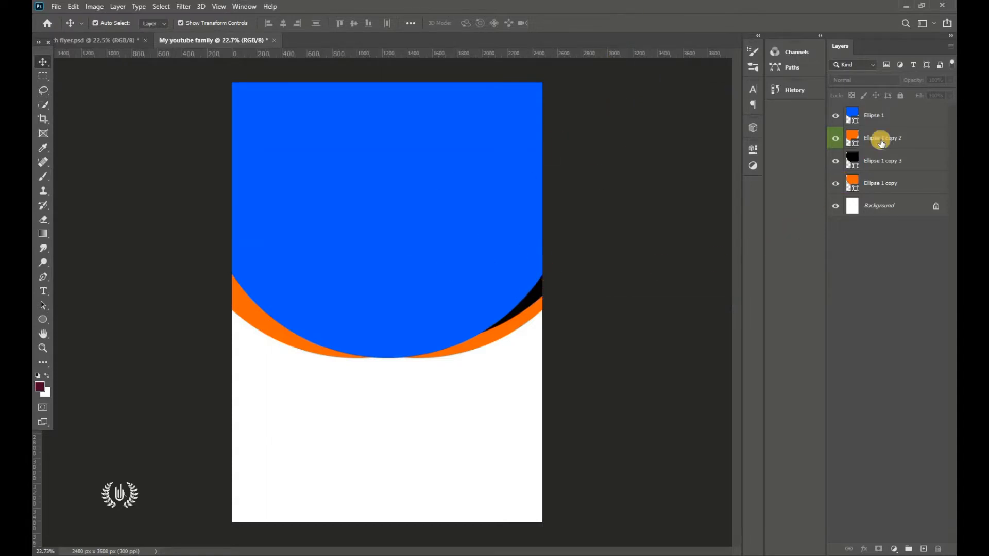
pyautogui.click(882, 160)
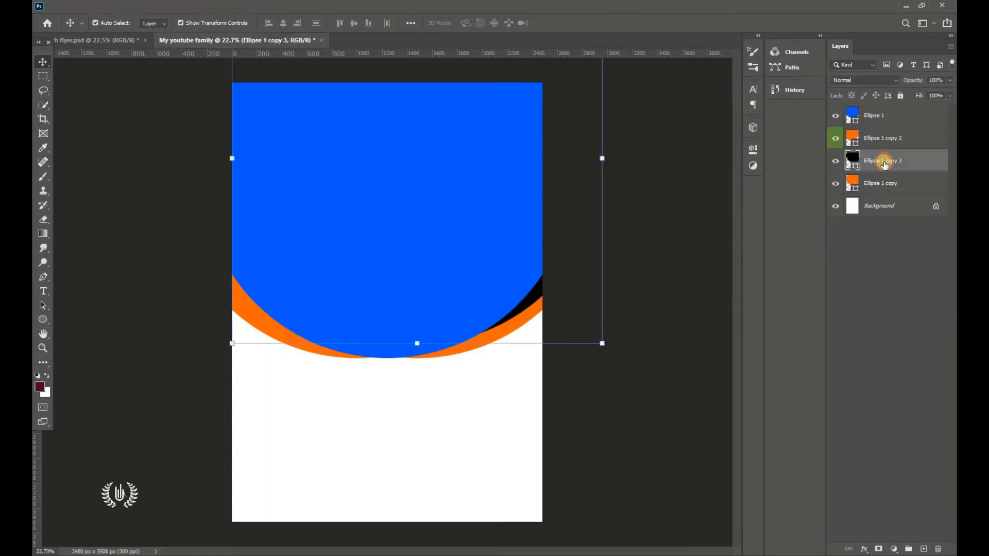
# Step: Preview dark red 540505 as the fill of Ellipse 1 copy 3
pyautogui.doubleClick(854, 165)
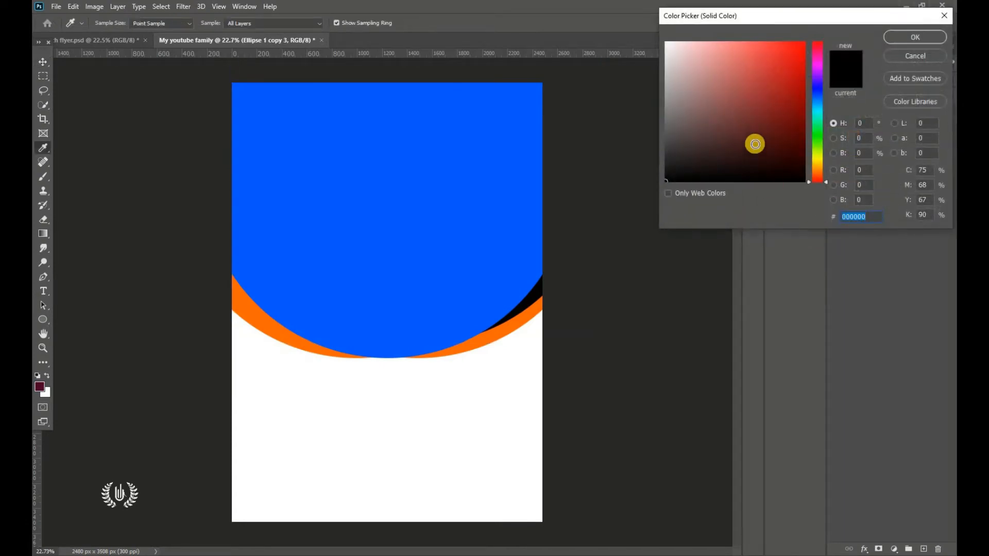
pyautogui.click(723, 128)
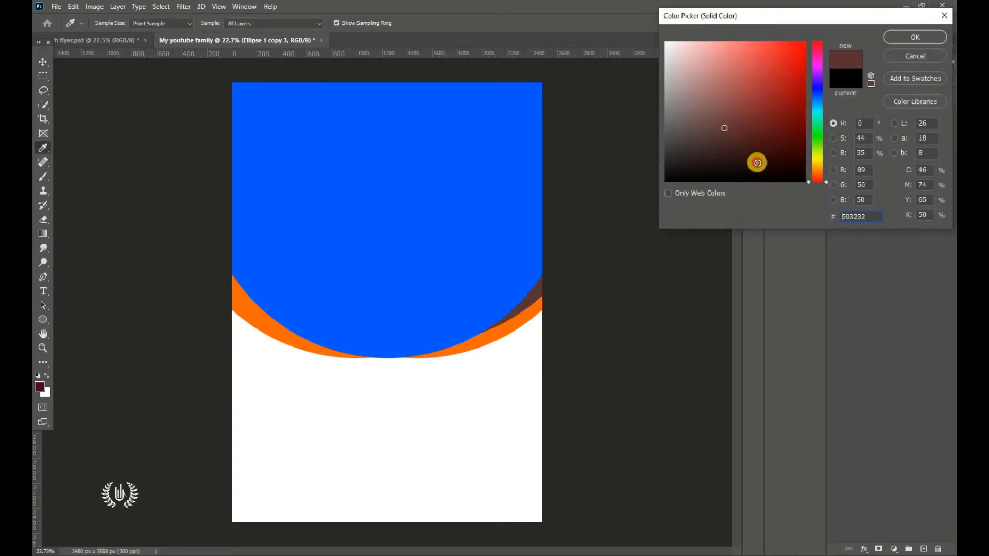
pyautogui.click(757, 161)
pyautogui.click(772, 107)
pyautogui.click(796, 134)
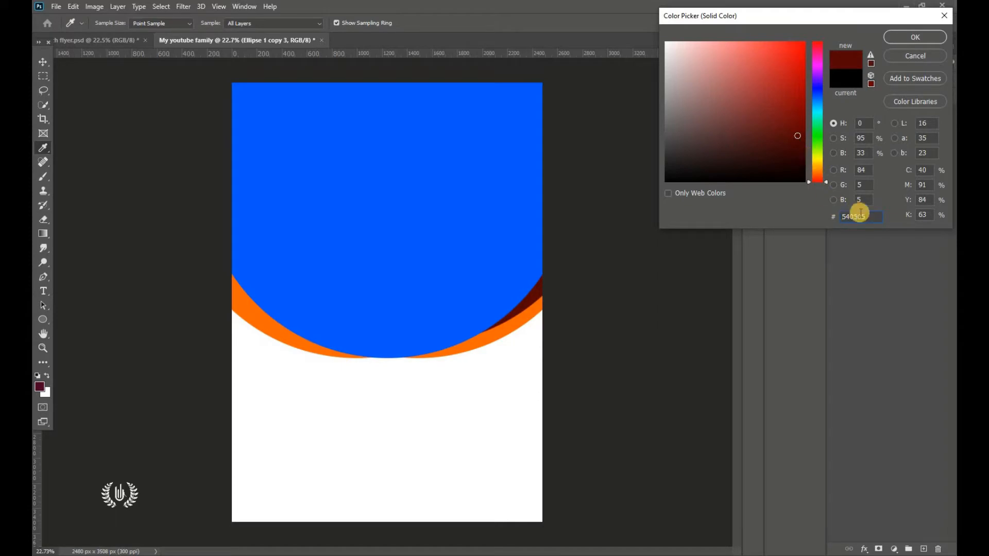
pyautogui.doubleClick(859, 217)
# Step: Copy the green code 00c605 from the Notepad colour notes
pyautogui.hotkey('alt', 'Tab')
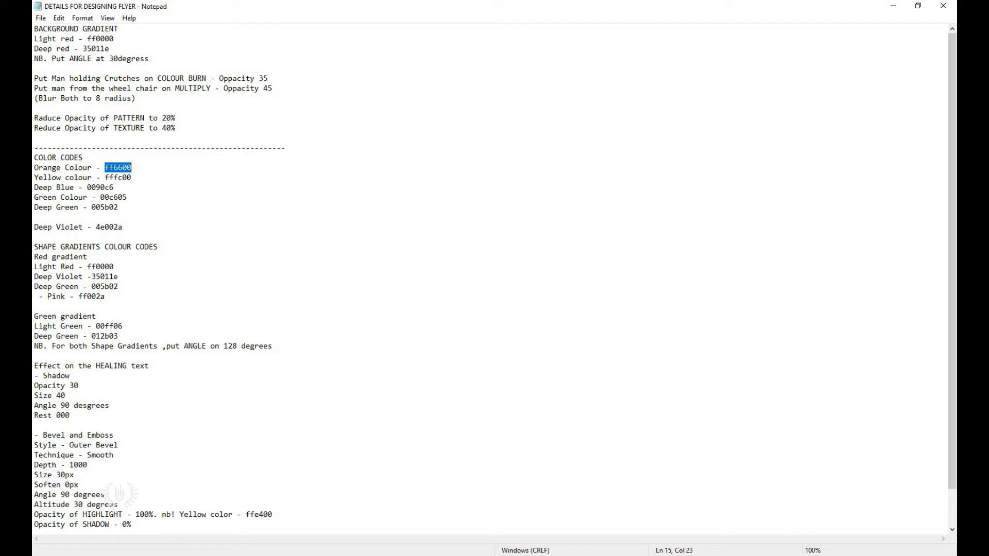
pyautogui.rightClick(124, 197)
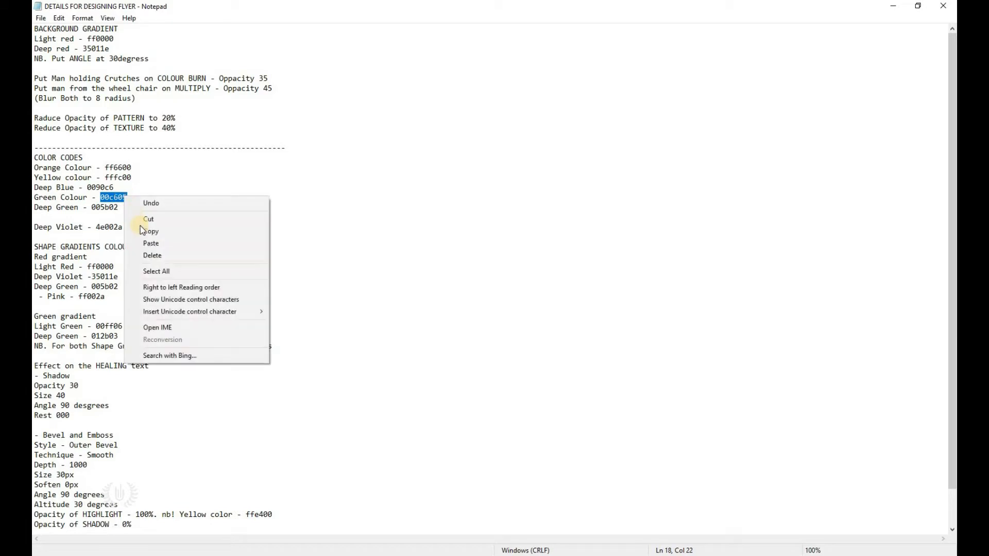
pyautogui.click(148, 229)
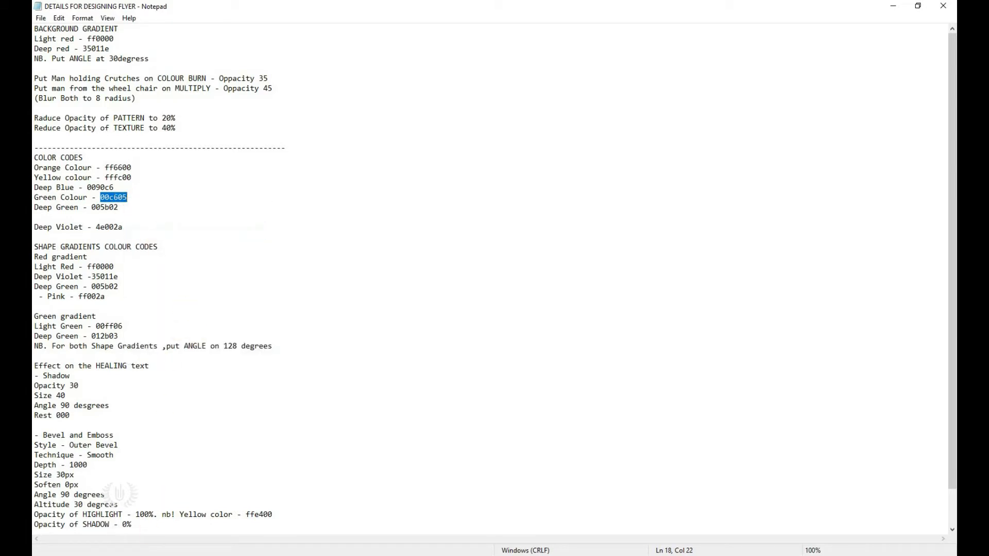
pyautogui.hotkey('alt', 'Tab')
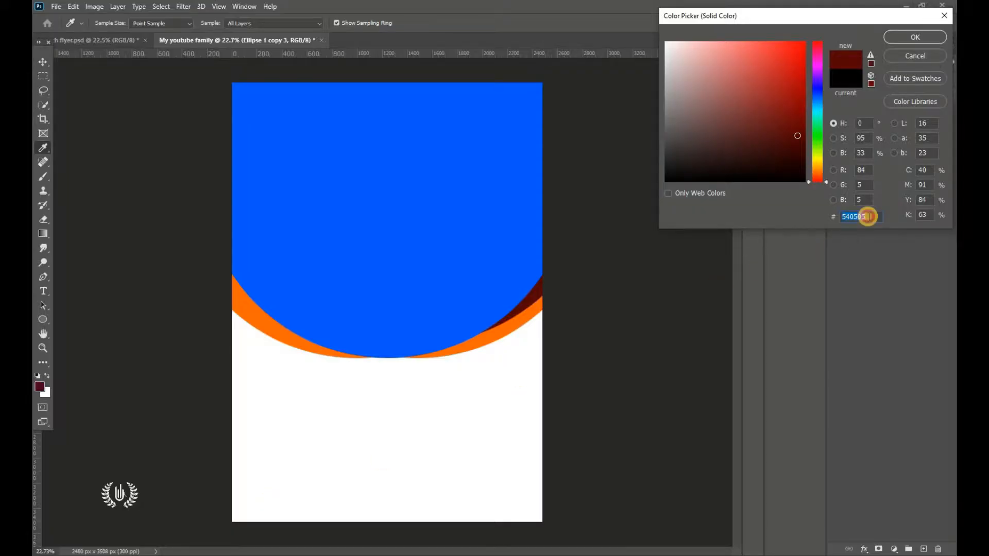
# Step: Fill the thin right sliver with green 00c605, then select the blue Ellipse 1 layer
pyautogui.rightClick(869, 218)
pyautogui.click(867, 262)
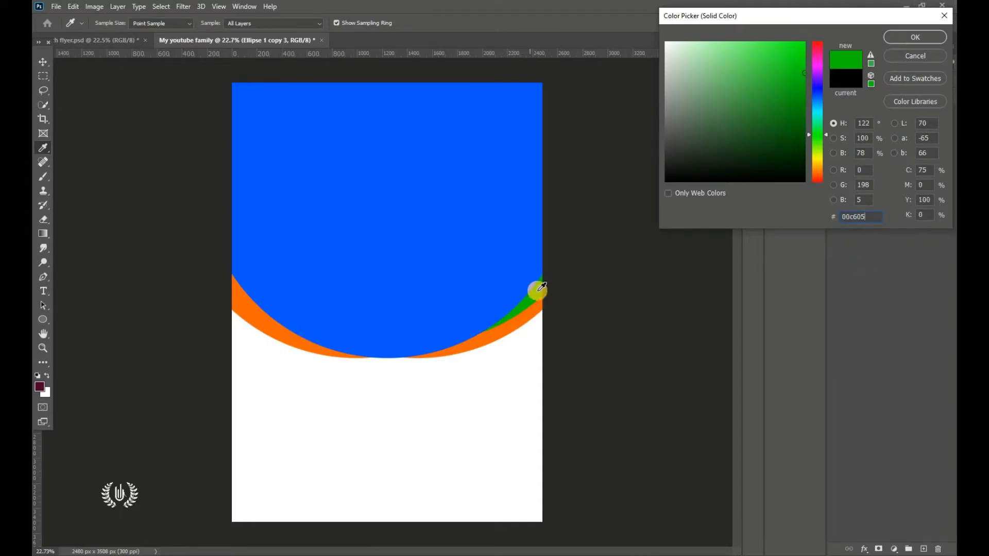
pyautogui.click(921, 38)
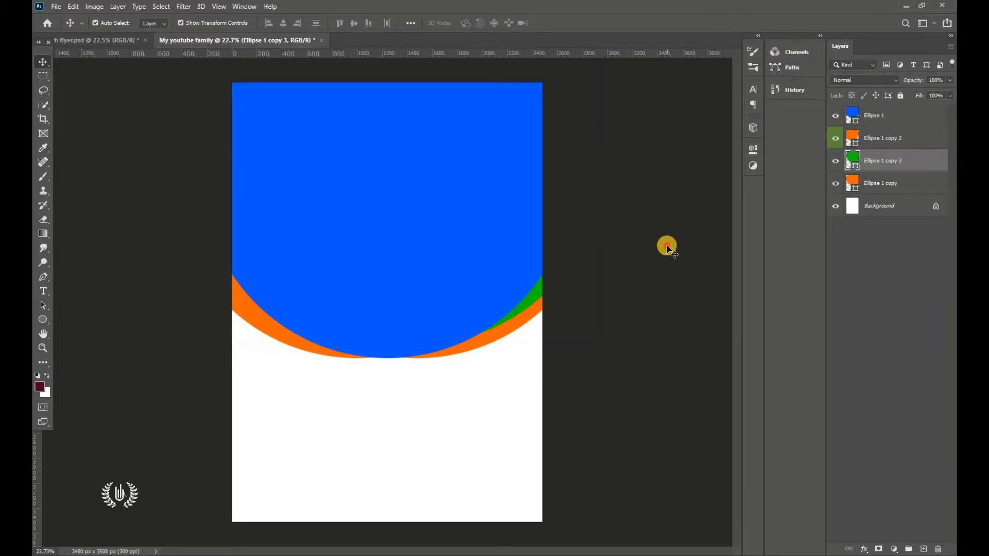
pyautogui.click(489, 236)
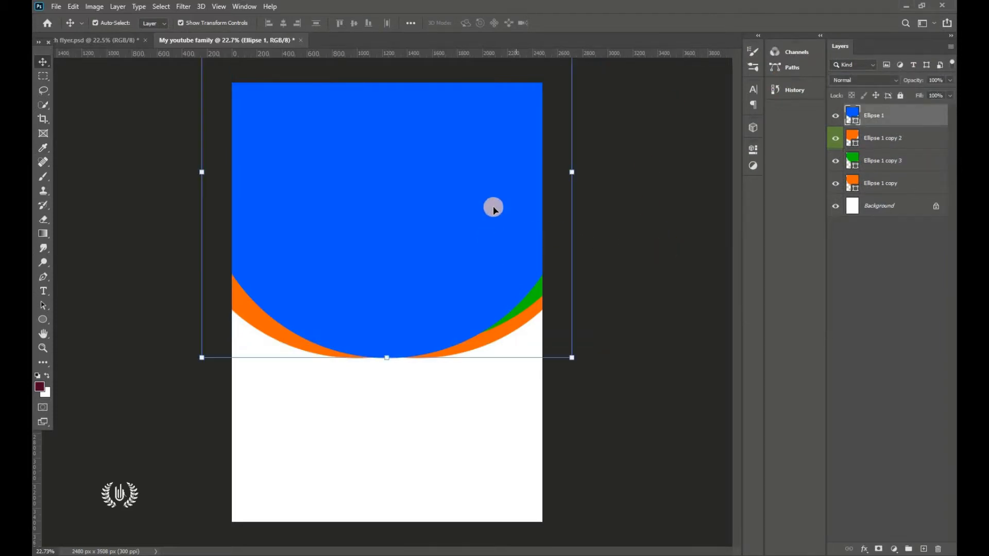
# Step: Give the Ellipse 1 layer a colour label
pyautogui.click(835, 116)
pyautogui.click(835, 117)
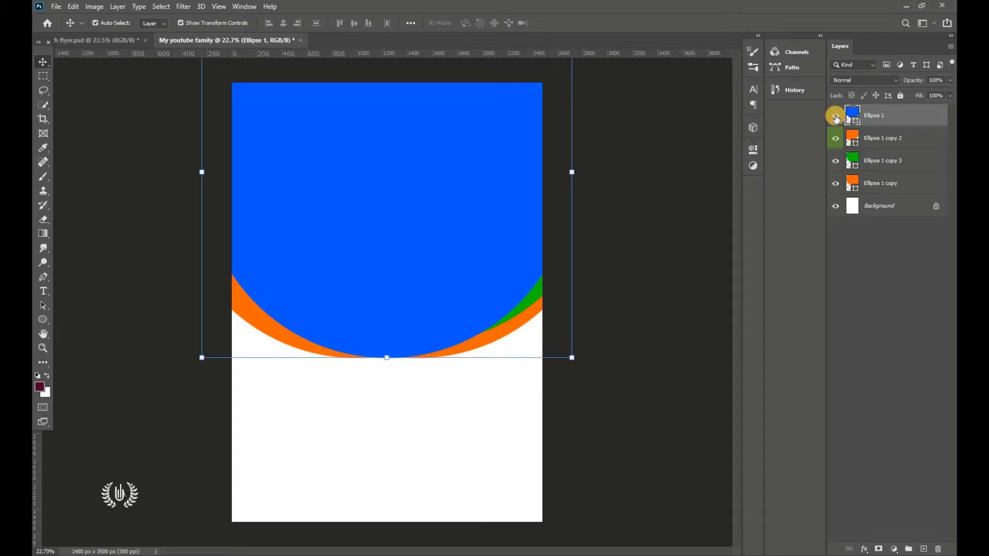
pyautogui.rightClick(911, 112)
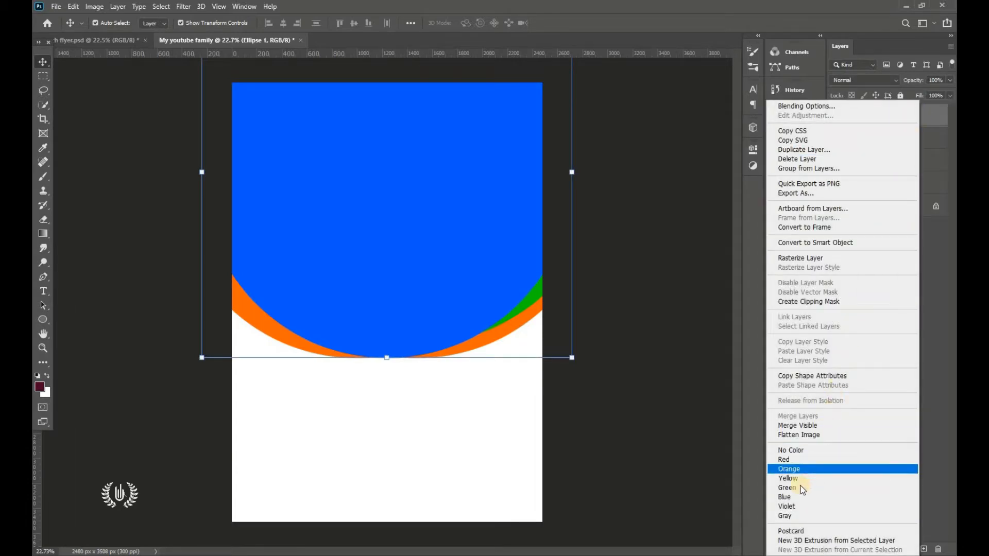
pyautogui.click(785, 497)
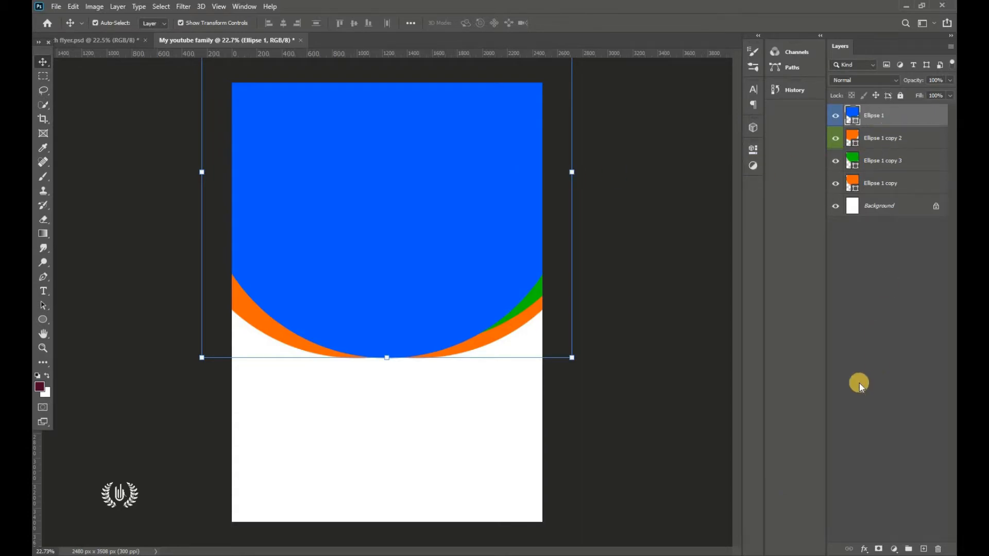
# Step: Open Blending Options for Ellipse 1 and enable a Gradient Overlay
pyautogui.click(864, 550)
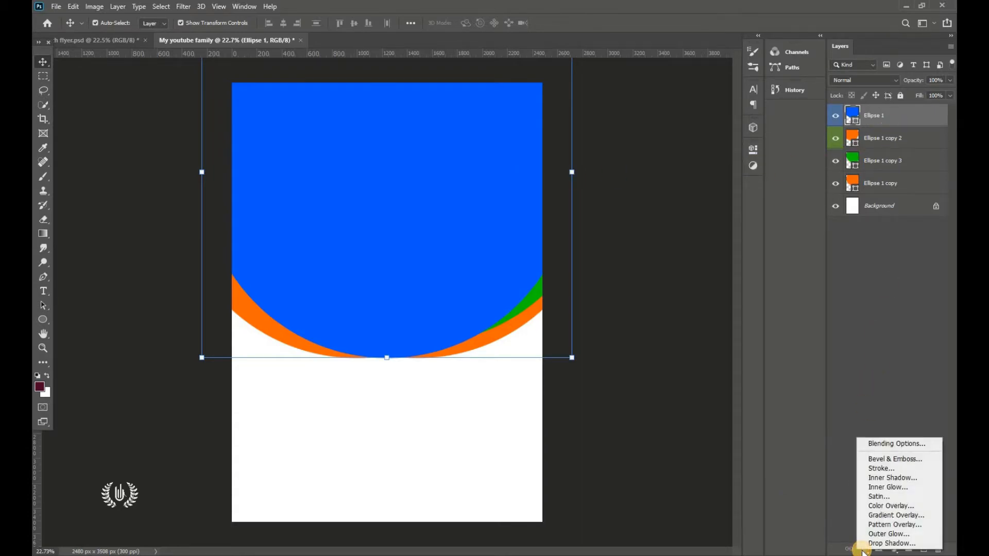
pyautogui.click(886, 444)
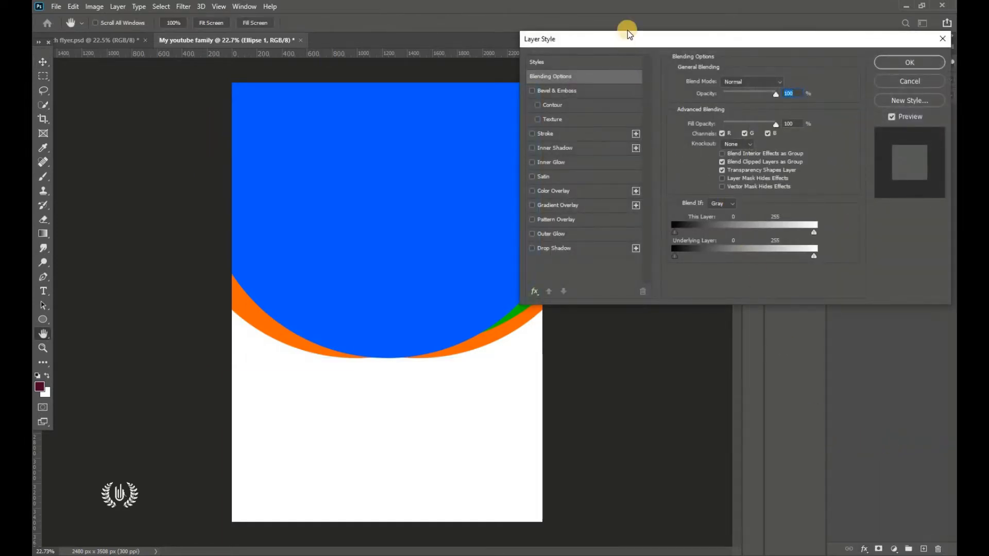
pyautogui.moveTo(627, 32); pyautogui.dragTo(706, 101)
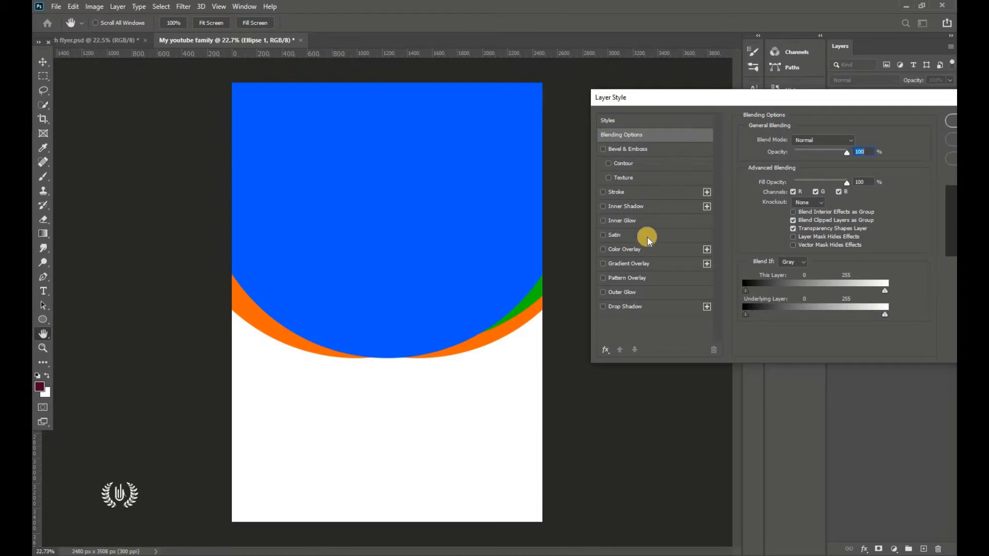
pyautogui.click(633, 264)
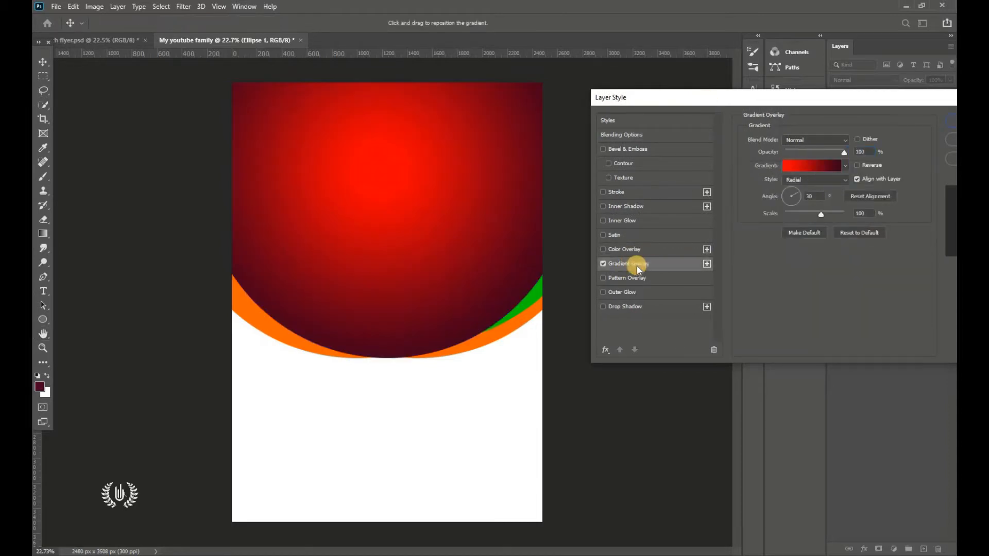
# Step: Set the overlay angle to 0°, apply the Basics Black, White preset, and open the Gradient Editor
pyautogui.moveTo(704, 96); pyautogui.dragTo(655, 83)
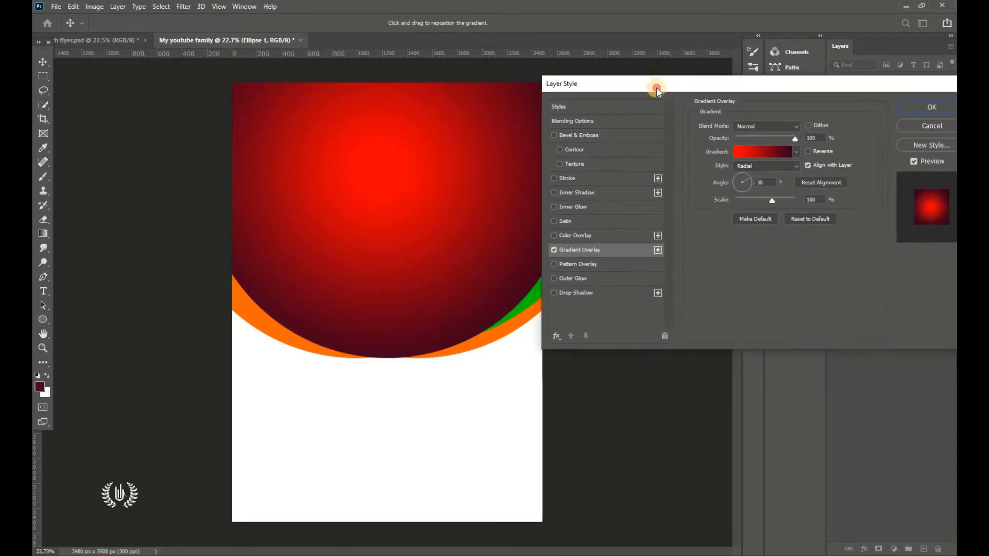
pyautogui.click(734, 180)
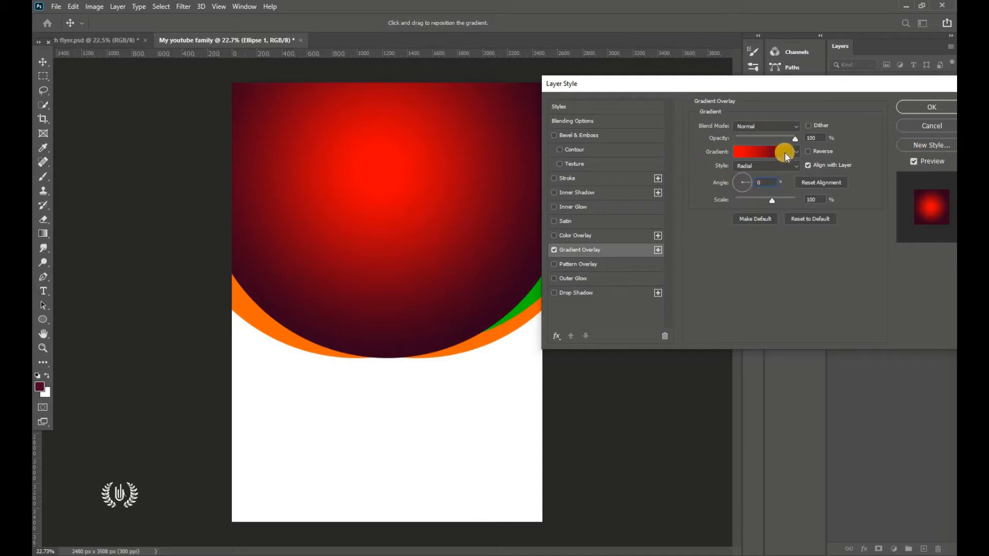
pyautogui.click(797, 152)
pyautogui.click(753, 189)
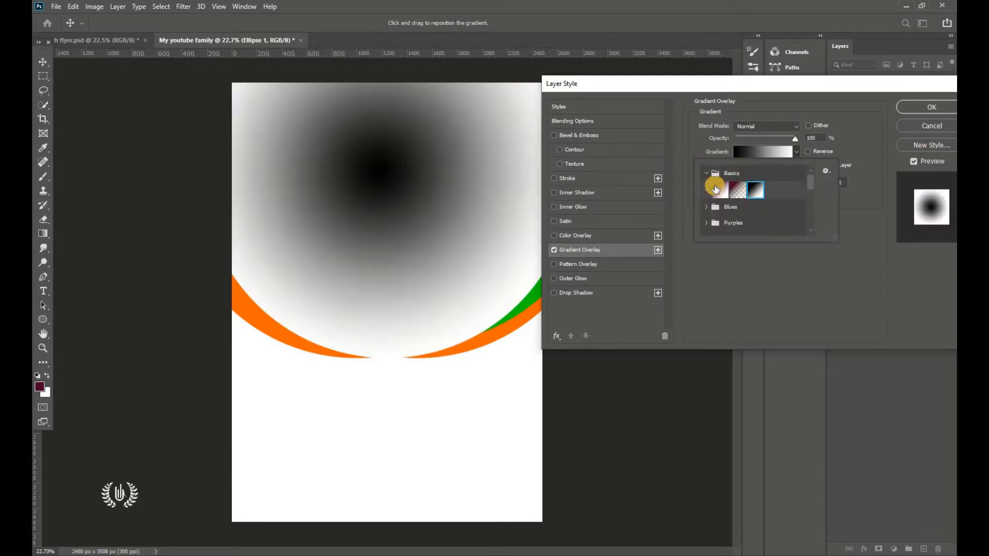
pyautogui.click(707, 175)
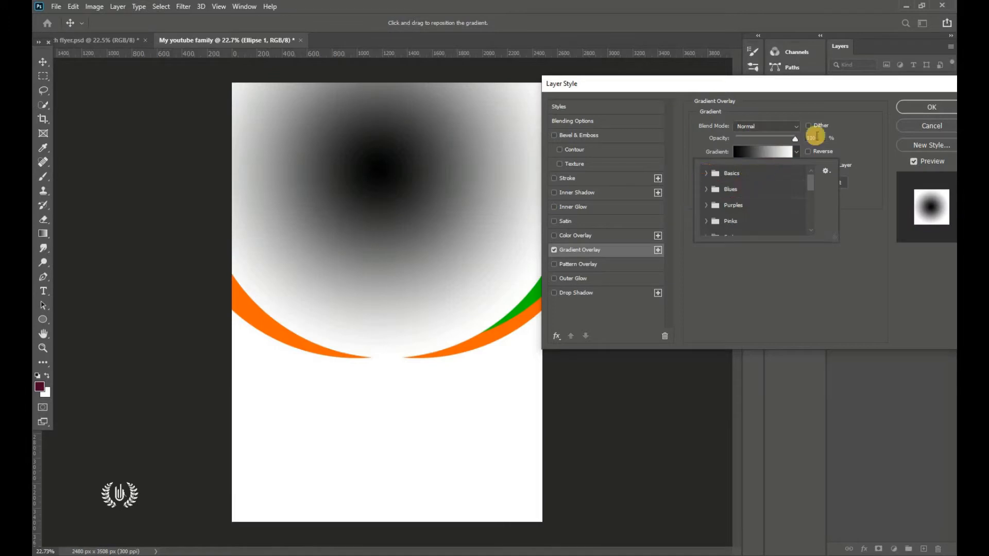
pyautogui.click(862, 141)
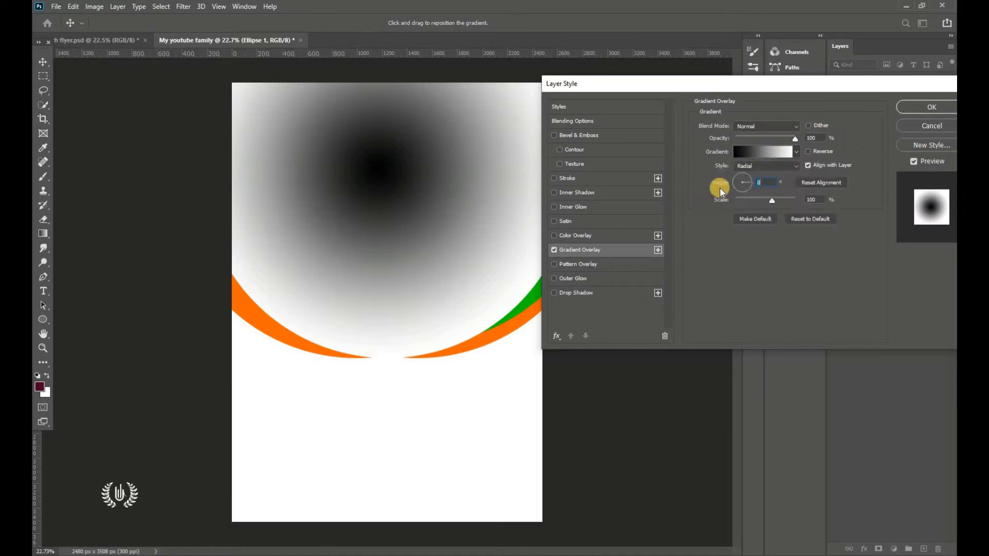
pyautogui.click(770, 154)
pyautogui.moveTo(631, 133); pyautogui.dragTo(741, 159)
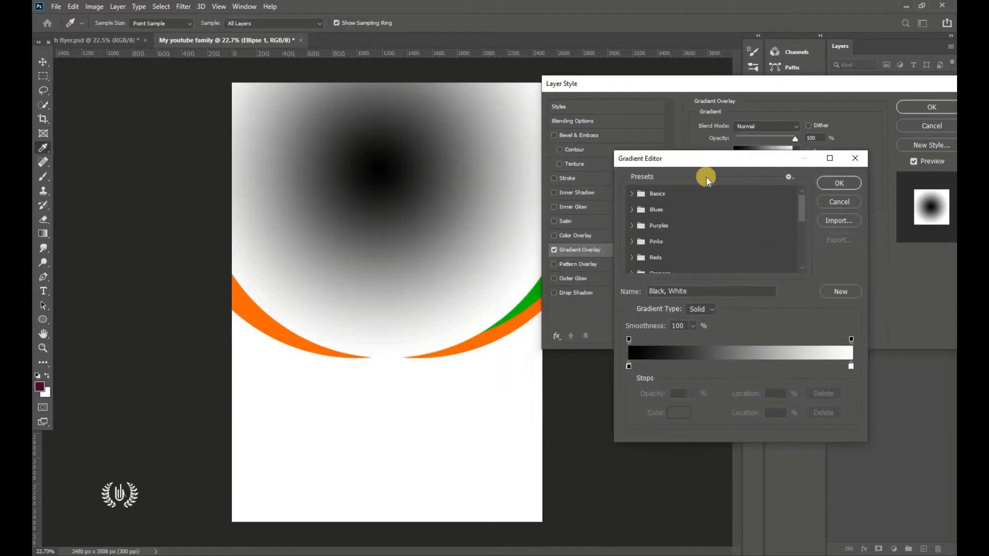
# Step: Make the gradient's left stop navy 20205d, then select the light red code ff0000 in Notepad
pyautogui.click(629, 366)
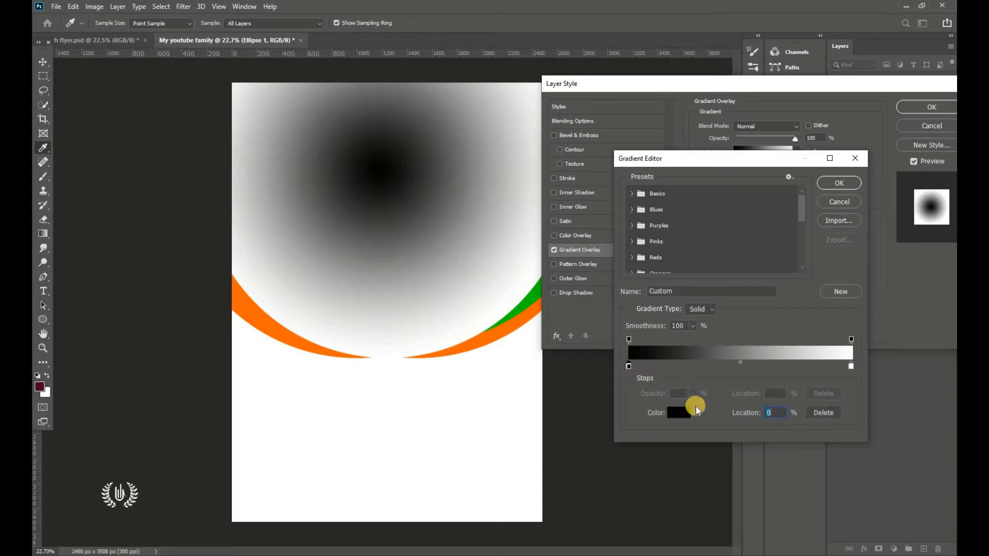
pyautogui.click(678, 415)
pyautogui.click(762, 95)
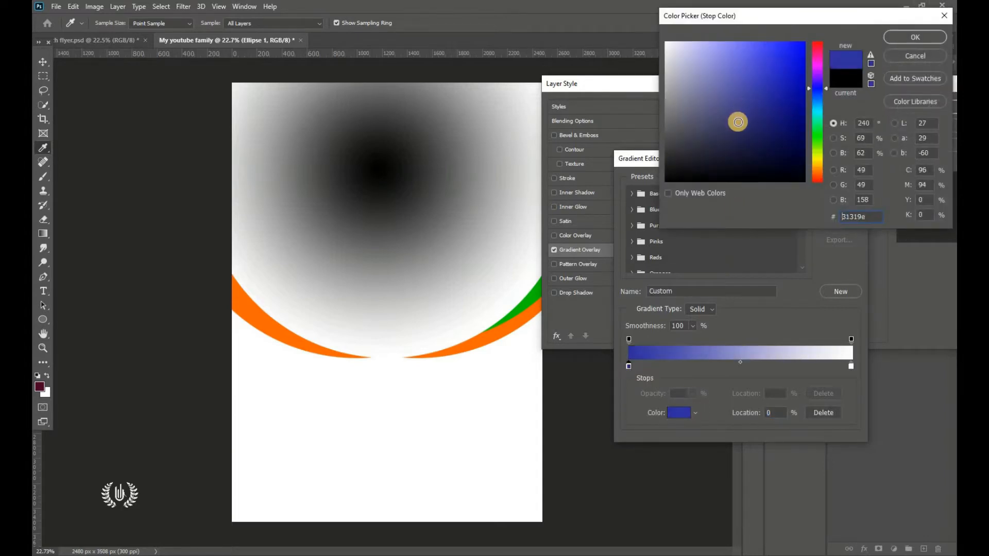
pyautogui.click(757, 131)
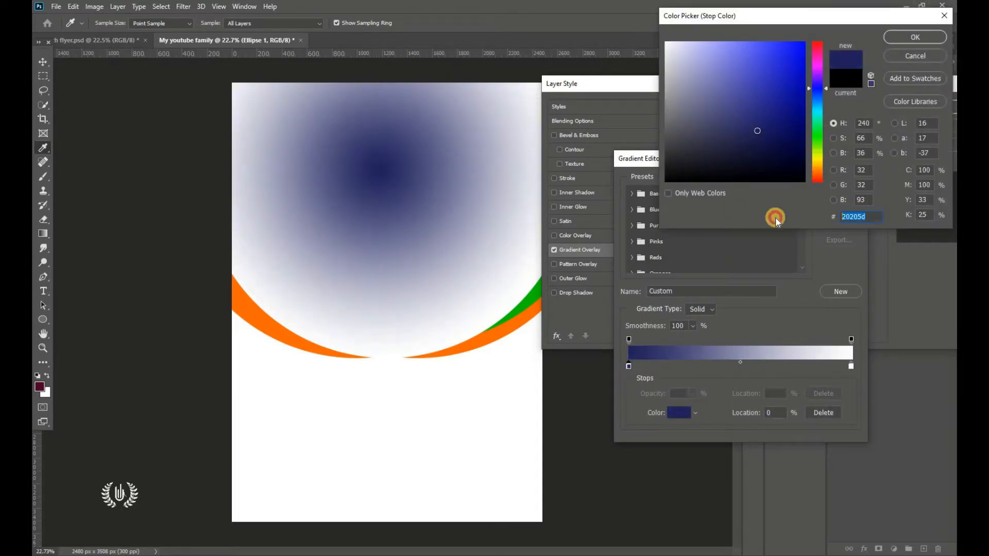
pyautogui.click(198, 551)
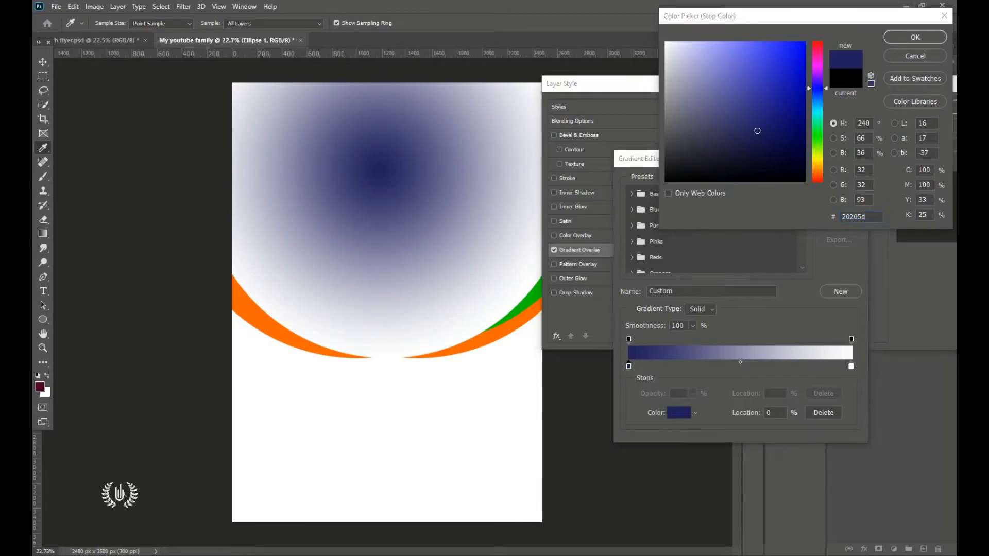
pyautogui.moveTo(34, 40); pyautogui.dragTo(93, 40)
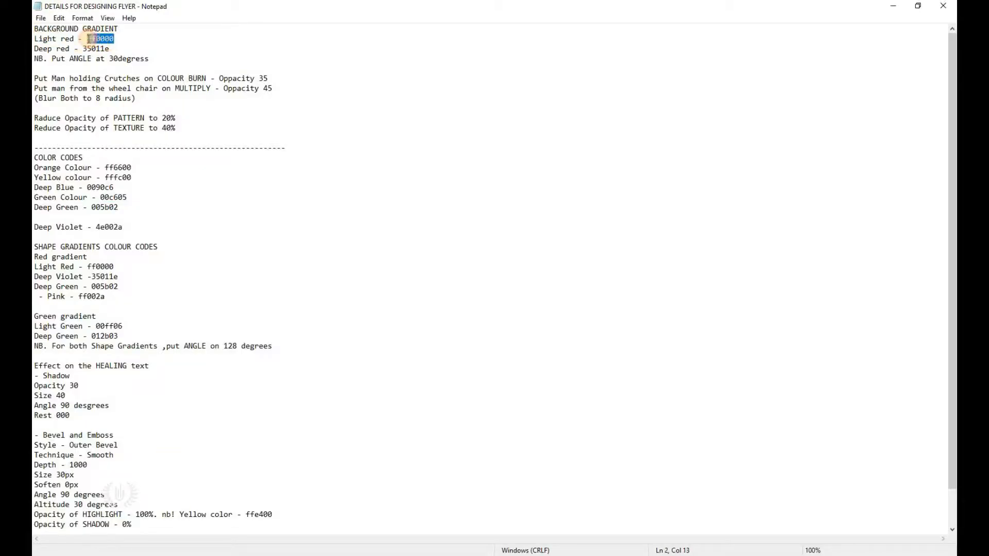
# Step: Set the gradient's left colour stop to bright red ff0000 using the hex code from the notes
pyautogui.rightClick(97, 39)
pyautogui.click(128, 71)
pyautogui.click(133, 555)
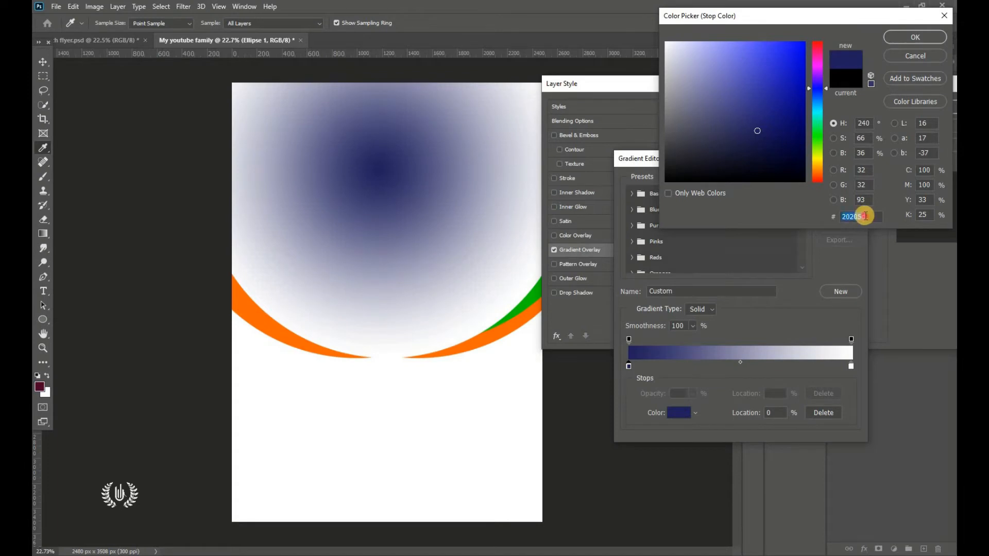
pyautogui.rightClick(865, 215)
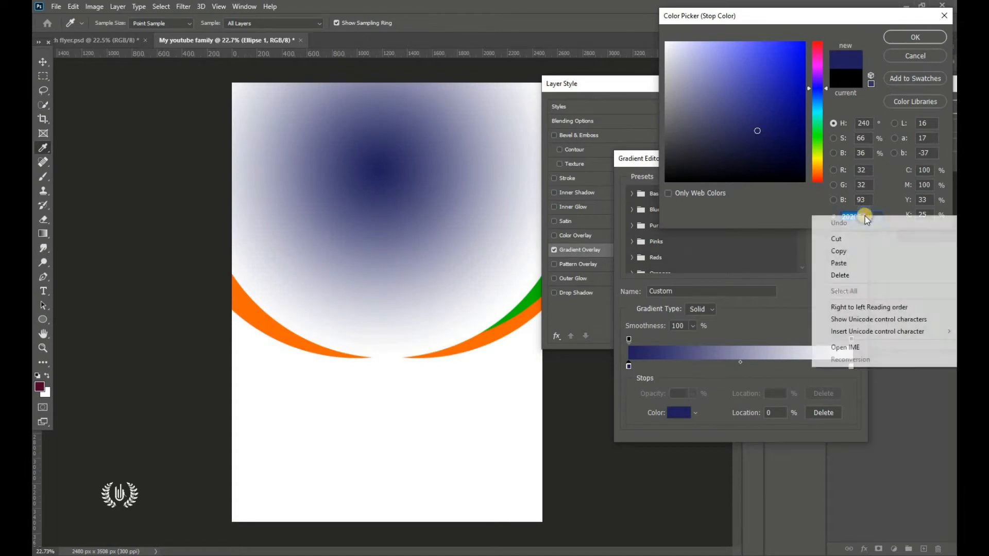
pyautogui.click(848, 262)
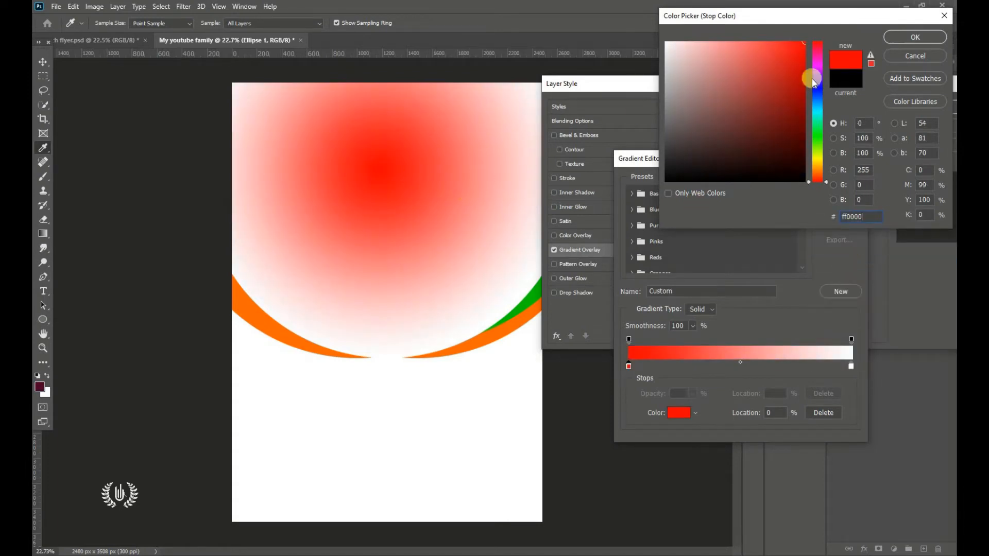
pyautogui.click(911, 37)
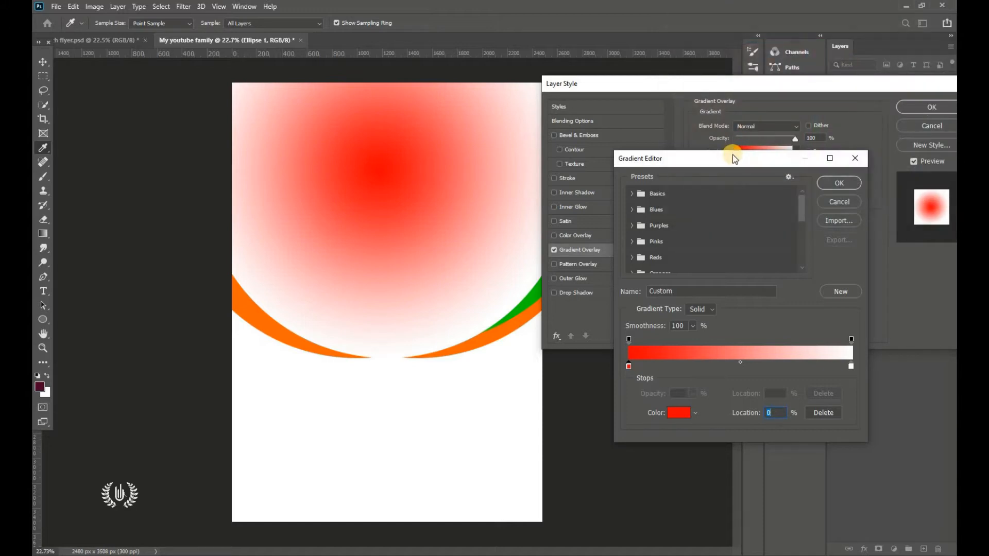
# Step: Remove the extra opacity stop and open the right colour stop's hex value
pyautogui.moveTo(735, 159); pyautogui.dragTo(735, 70)
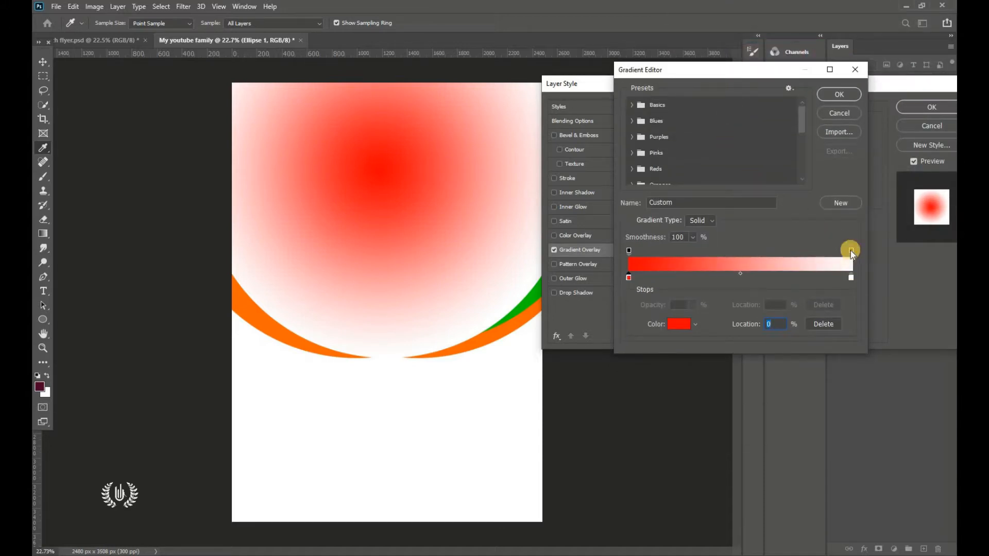
pyautogui.moveTo(851, 250); pyautogui.dragTo(854, 194)
pyautogui.click(850, 277)
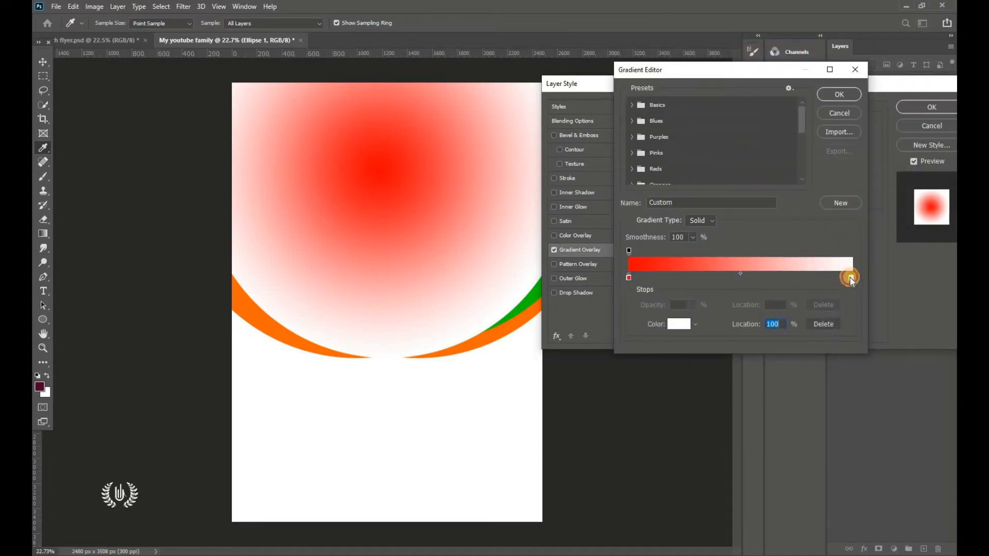
pyautogui.click(676, 325)
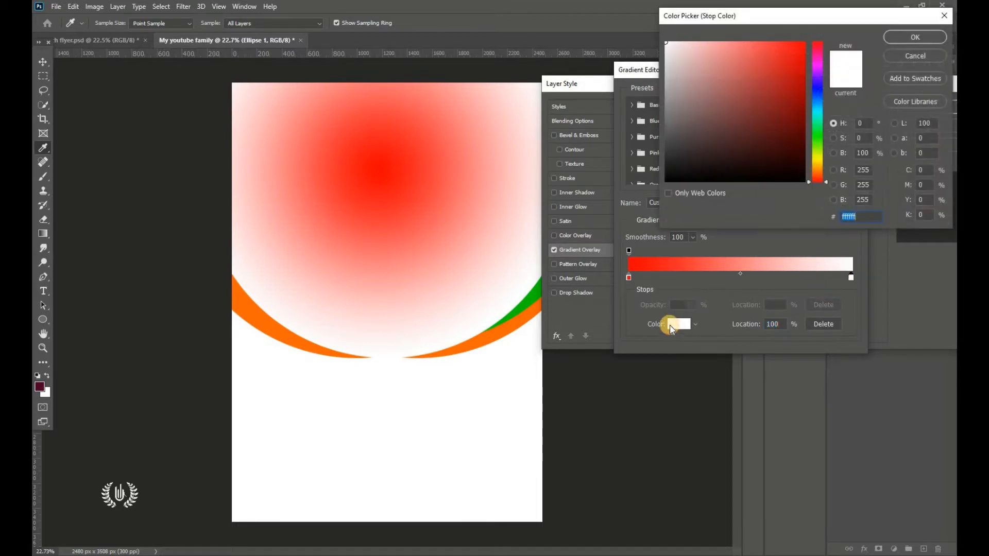
pyautogui.moveTo(805, 7); pyautogui.dragTo(743, 9)
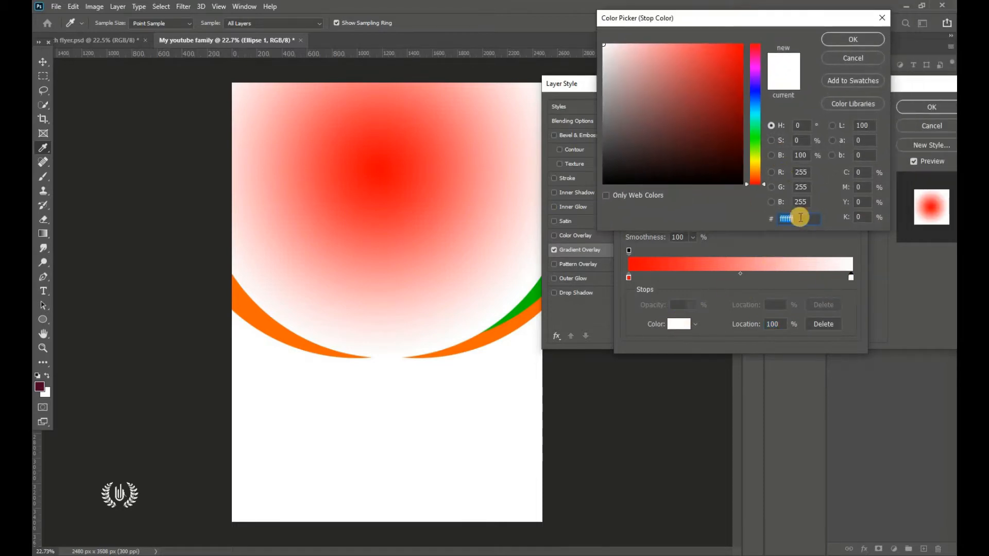
pyautogui.click(799, 218)
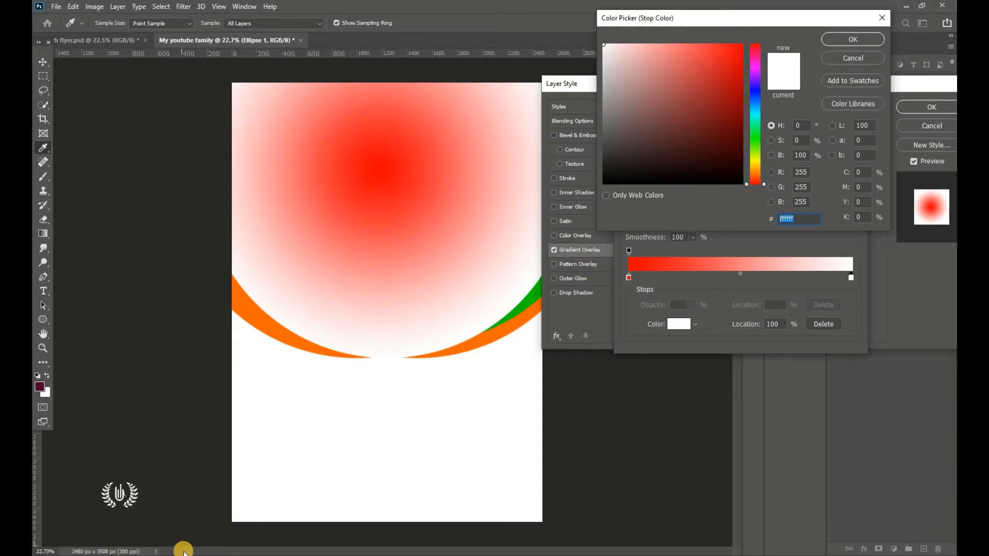
# Step: Set the right colour stop to deep red 35011e and confirm the edited gradient
pyautogui.click(208, 555)
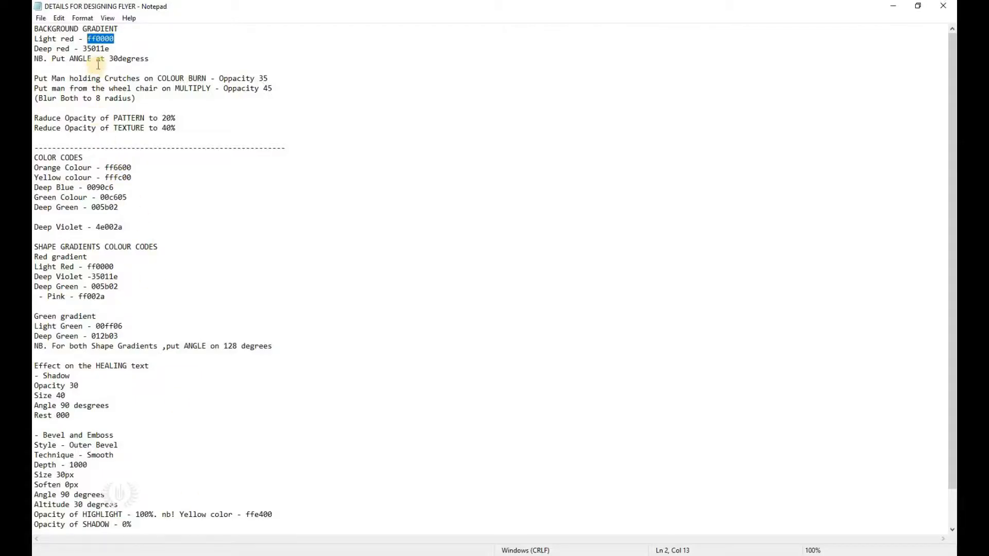
pyautogui.doubleClick(111, 49)
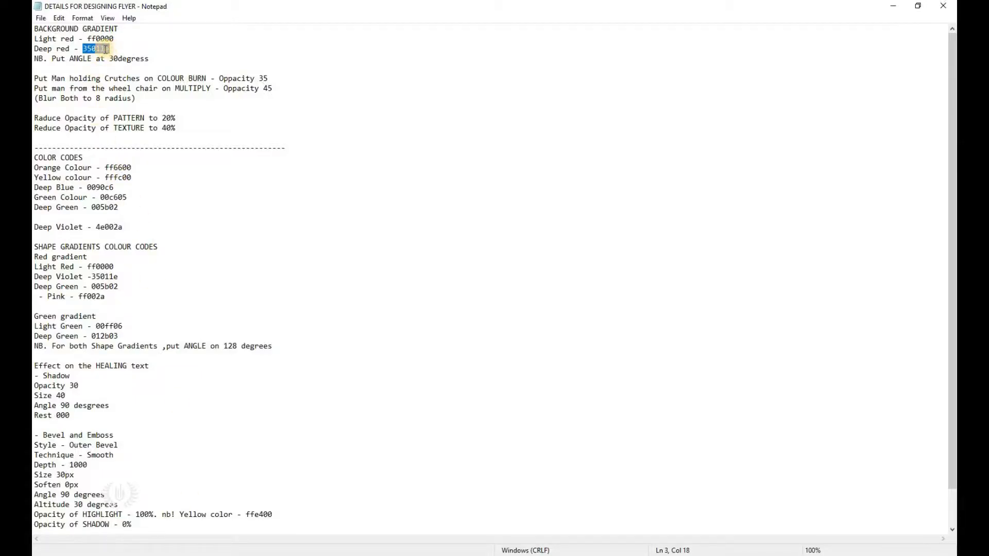
pyautogui.rightClick(106, 48)
pyautogui.click(124, 84)
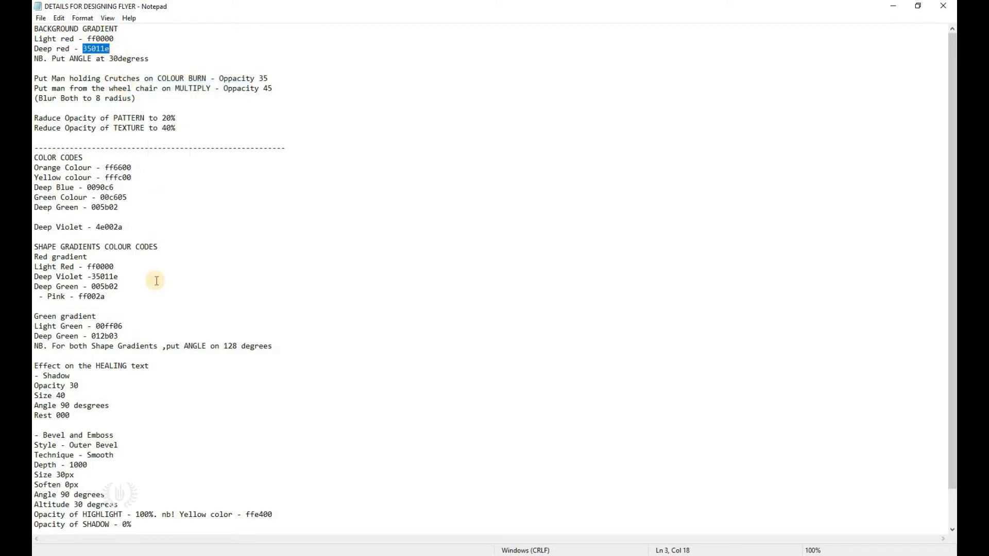
pyautogui.hotkey('alt', 'Tab')
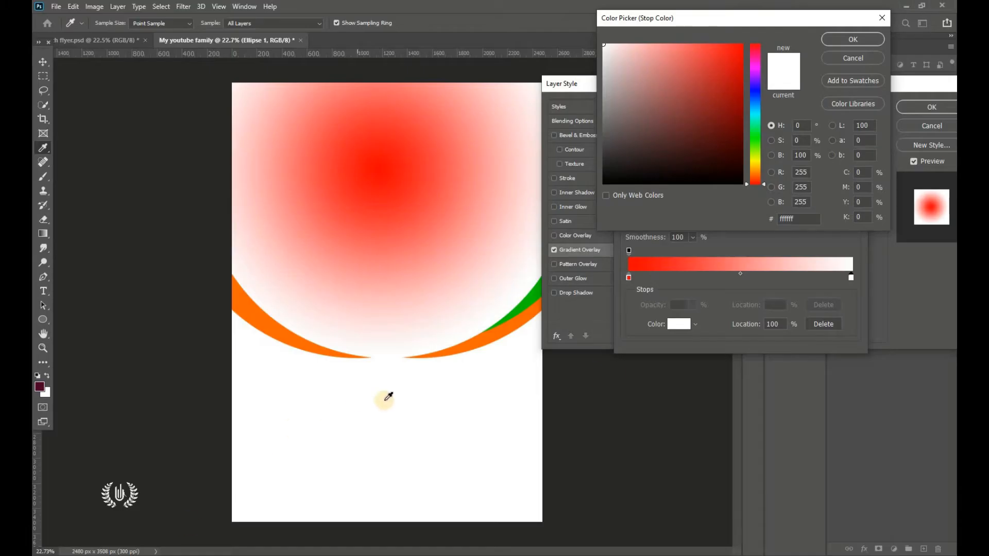
pyautogui.rightClick(801, 217)
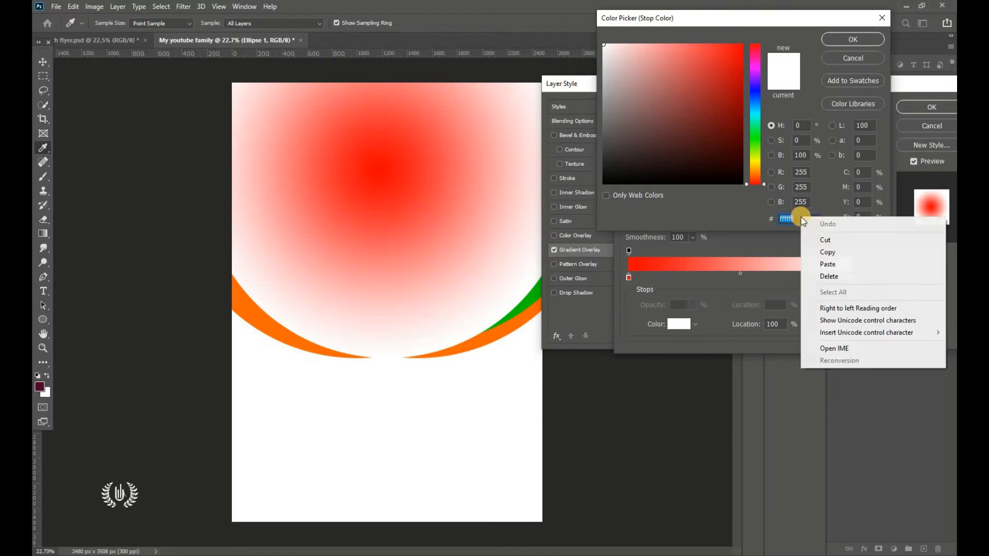
pyautogui.click(826, 264)
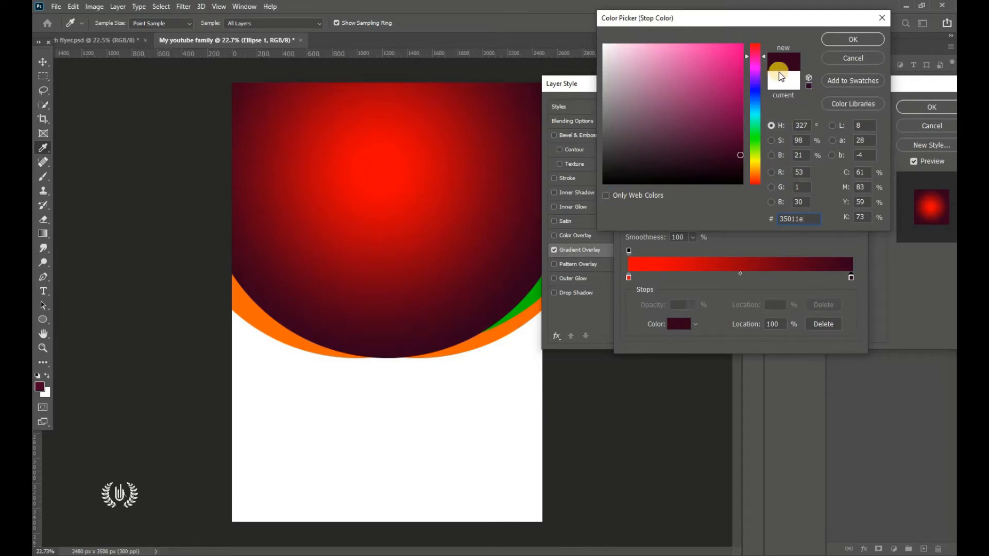
pyautogui.click(854, 39)
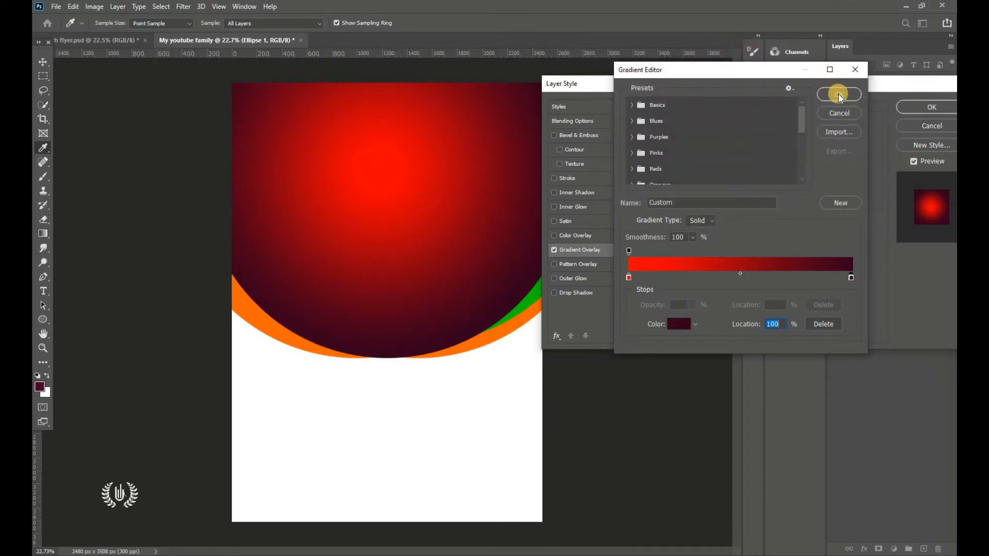
pyautogui.click(838, 94)
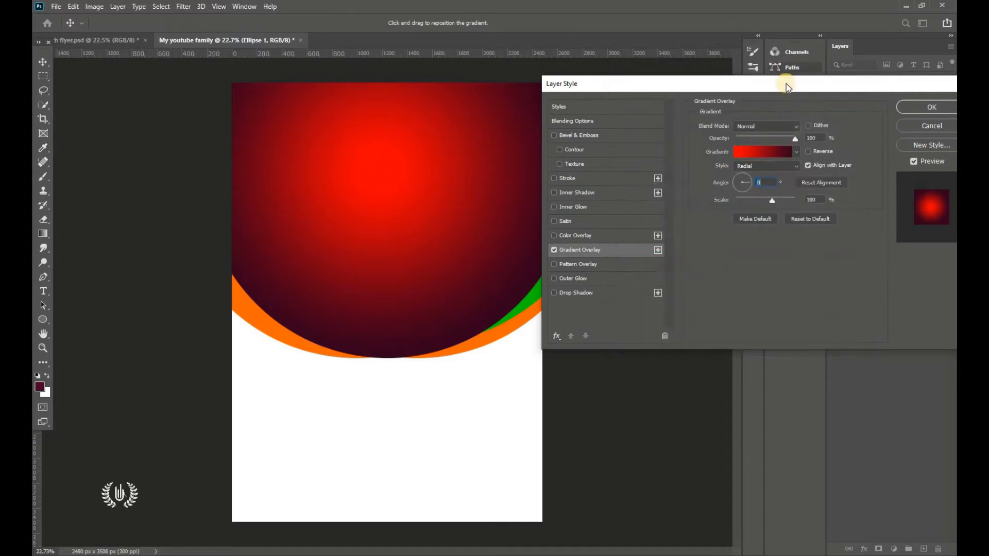
# Step: Recheck the gradient's start and end stop colours and accept them unchanged
pyautogui.moveTo(786, 84); pyautogui.dragTo(792, 55)
pyautogui.click(768, 124)
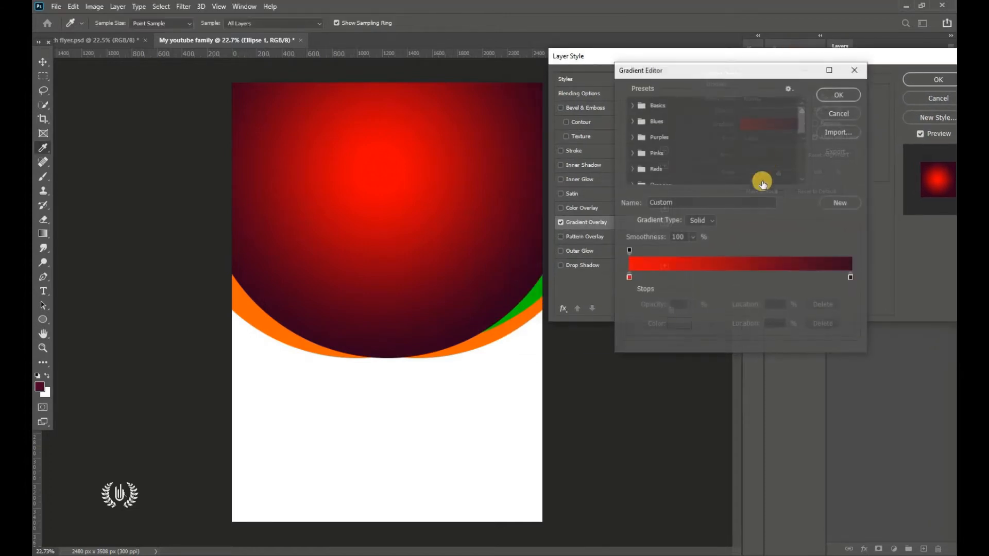
pyautogui.click(630, 279)
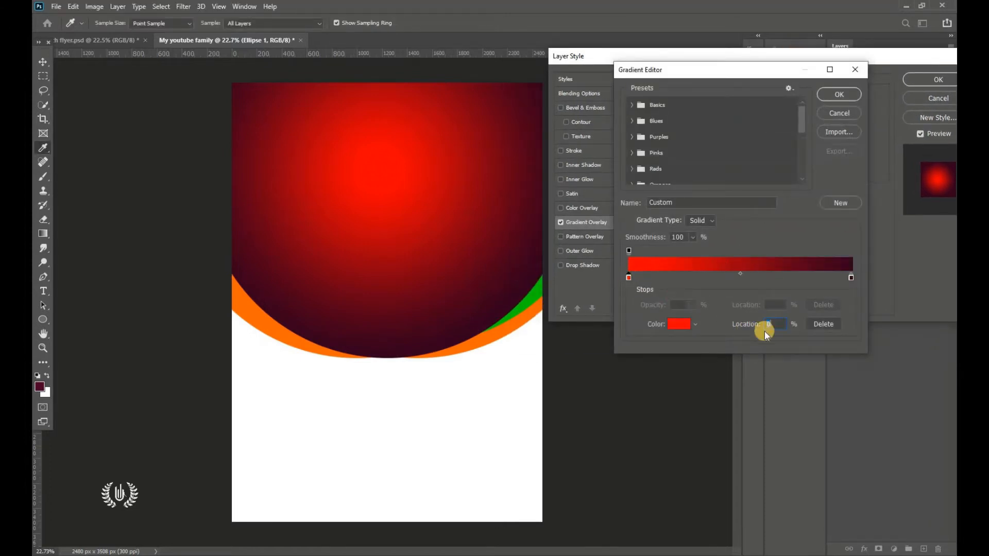
pyautogui.click(850, 278)
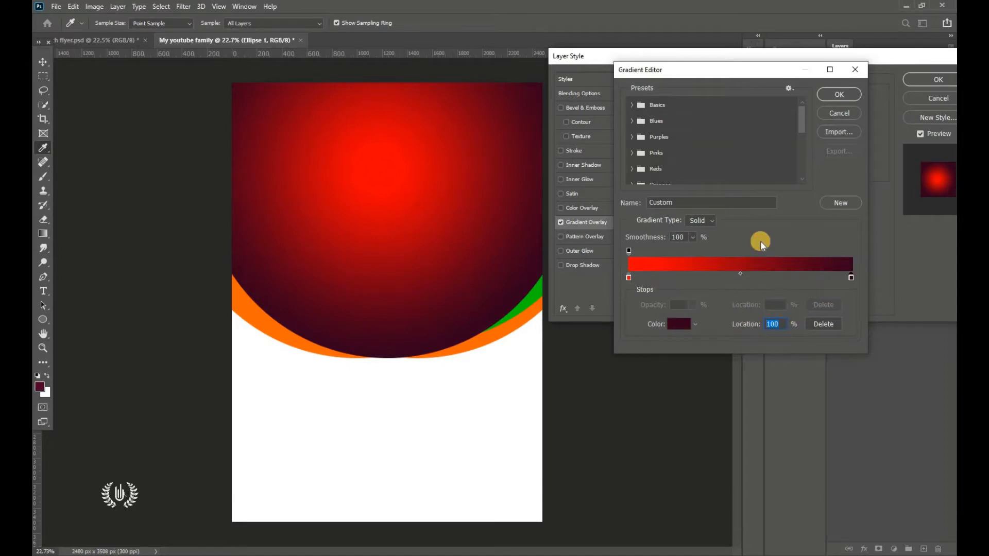
pyautogui.click(835, 98)
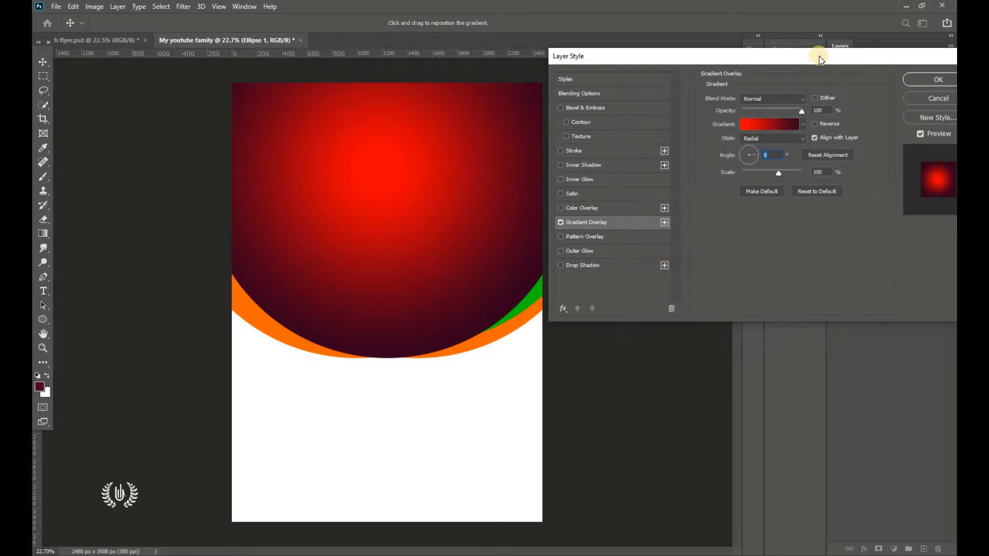
pyautogui.moveTo(819, 61); pyautogui.dragTo(754, 76)
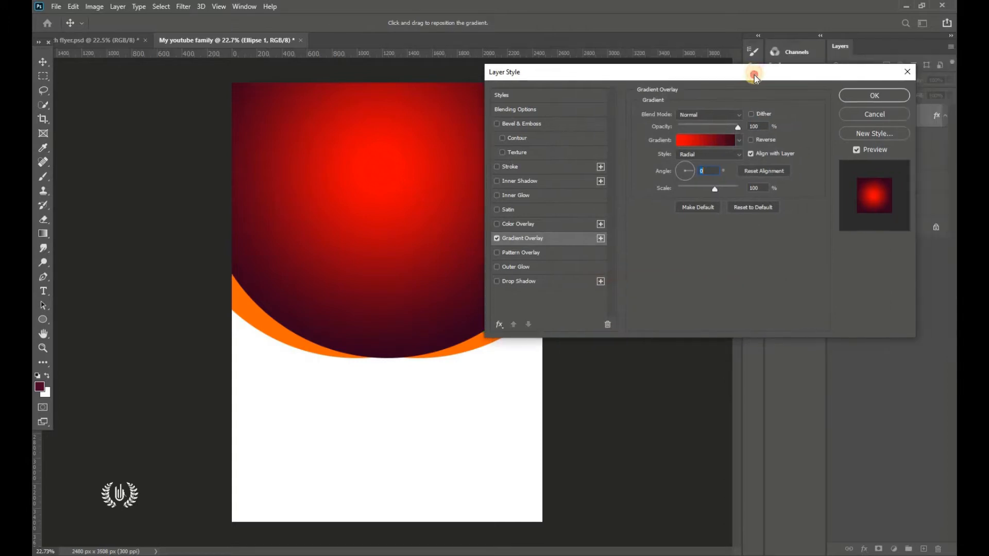
# Step: Set the gradient overlay angle to 30° from the notes and apply it to Ellipse 1
pyautogui.click(753, 126)
pyautogui.click(703, 171)
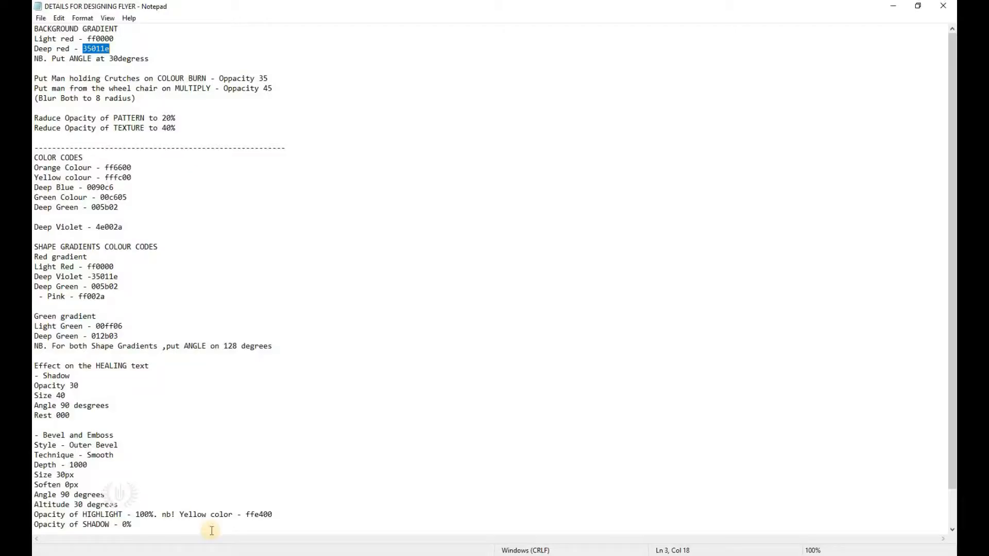
pyautogui.click(209, 550)
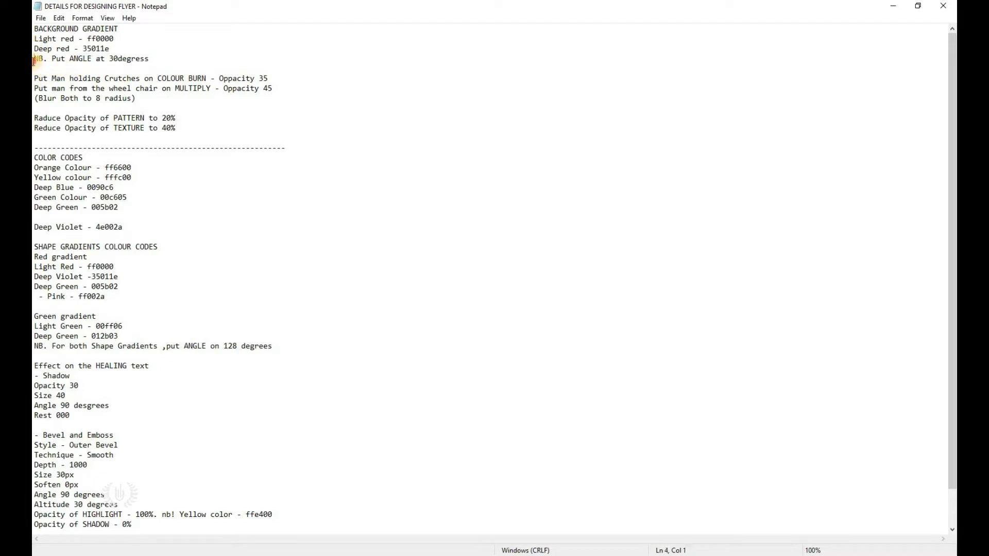
pyautogui.moveTo(34, 61); pyautogui.dragTo(149, 60)
pyautogui.click(131, 60)
pyautogui.hotkey('alt', 'Tab')
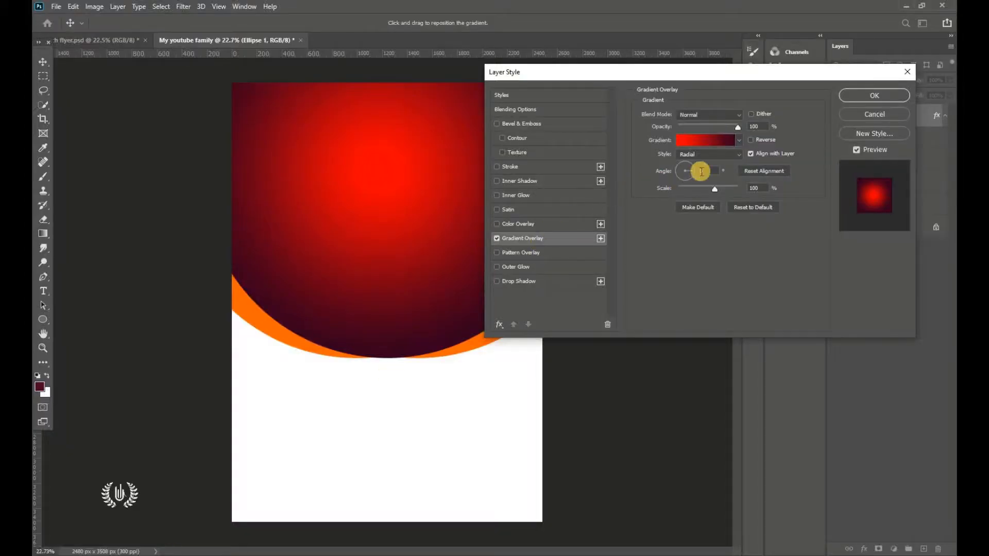
pyautogui.write('30')
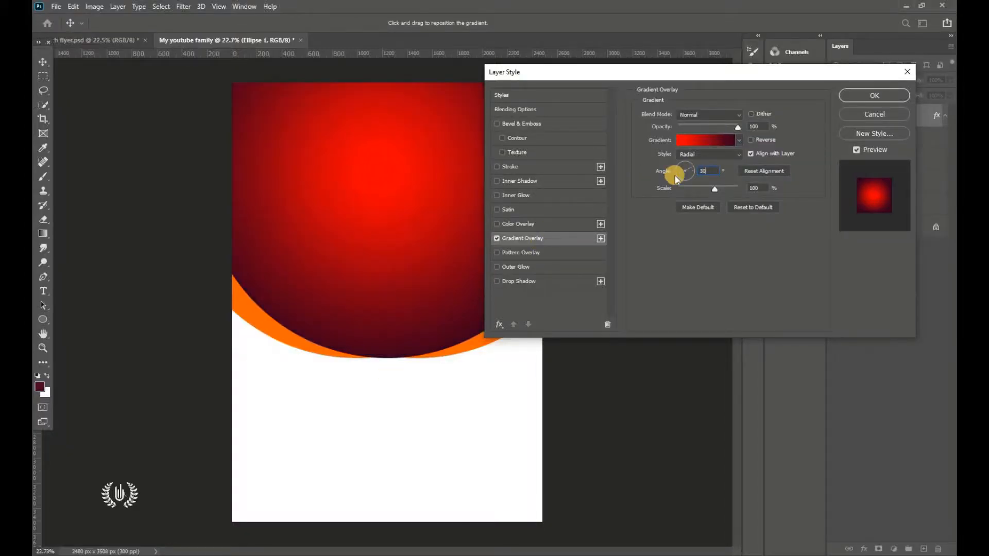
pyautogui.moveTo(644, 67); pyautogui.dragTo(716, 70)
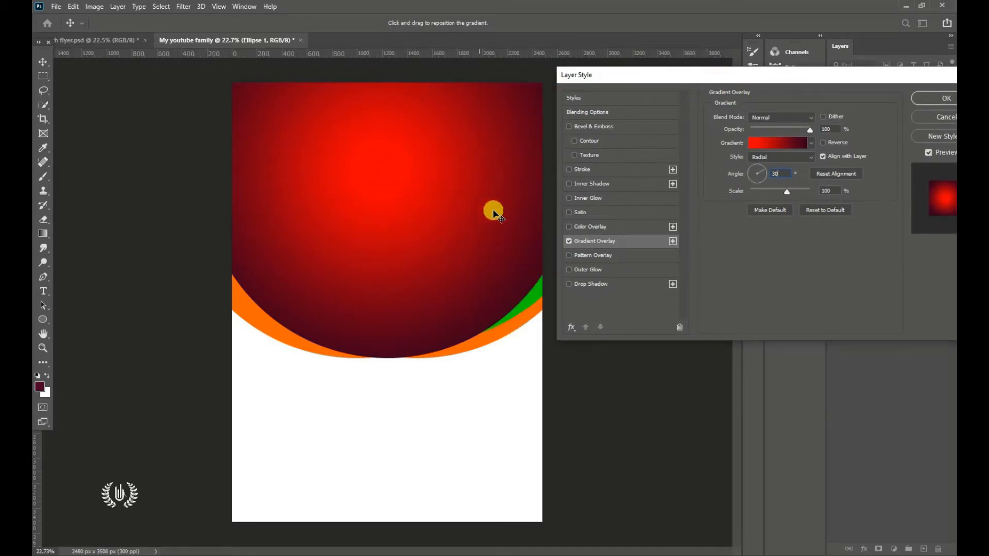
pyautogui.moveTo(731, 76); pyautogui.dragTo(700, 55)
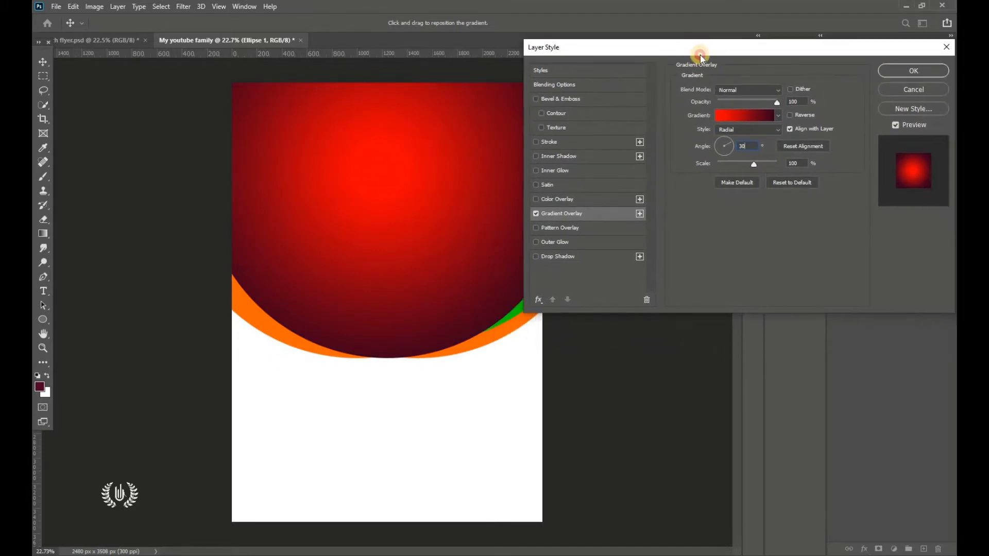
pyautogui.click(793, 163)
pyautogui.moveTo(804, 49); pyautogui.dragTo(691, 48)
pyautogui.click(800, 72)
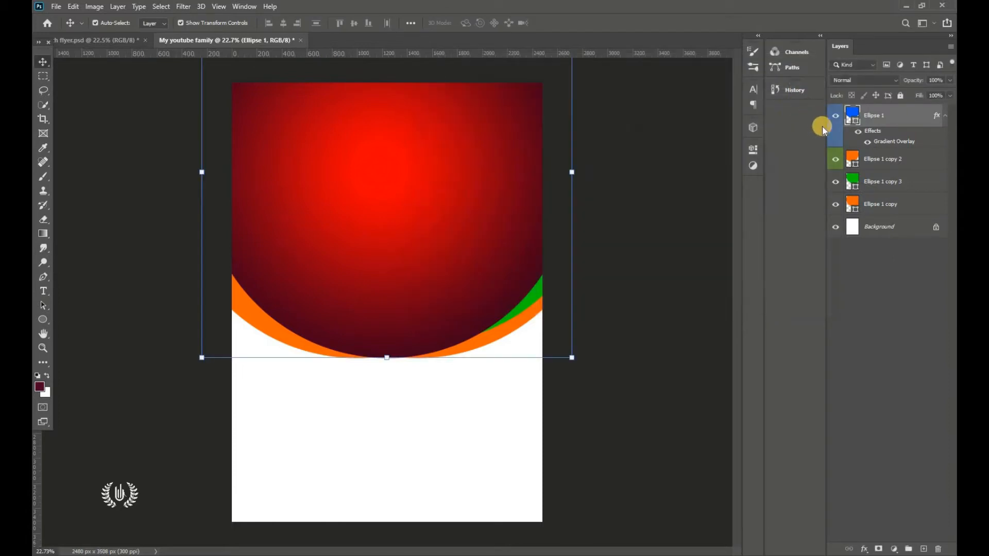
# Step: Toggle the gradient overlay off and on to compare, then reselect Ellipse 1
pyautogui.click(867, 142)
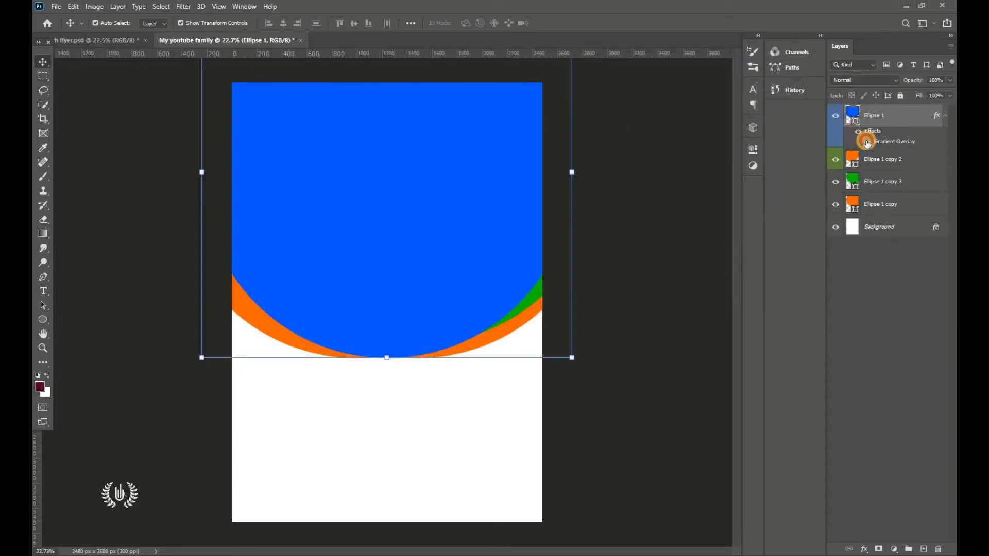
pyautogui.click(867, 142)
pyautogui.click(714, 174)
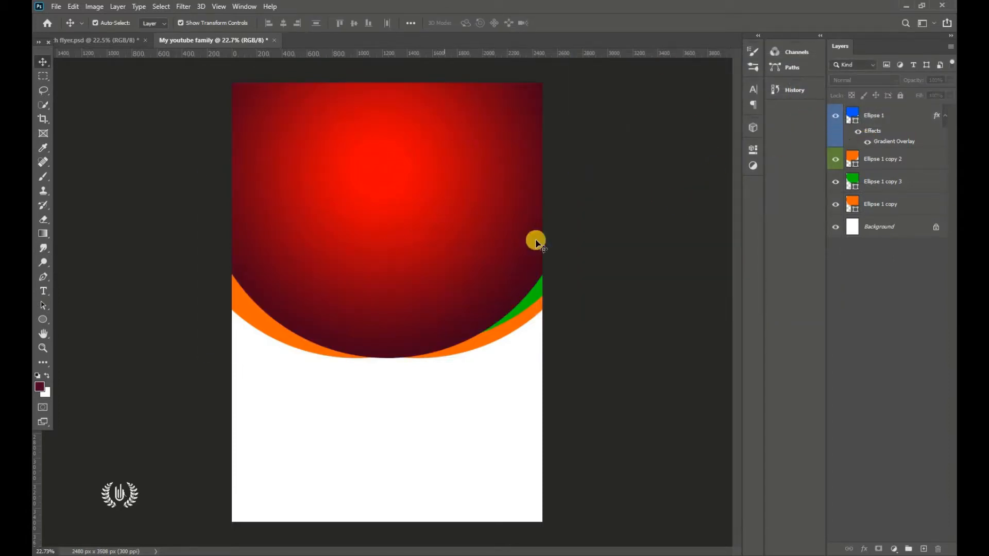
pyautogui.click(894, 119)
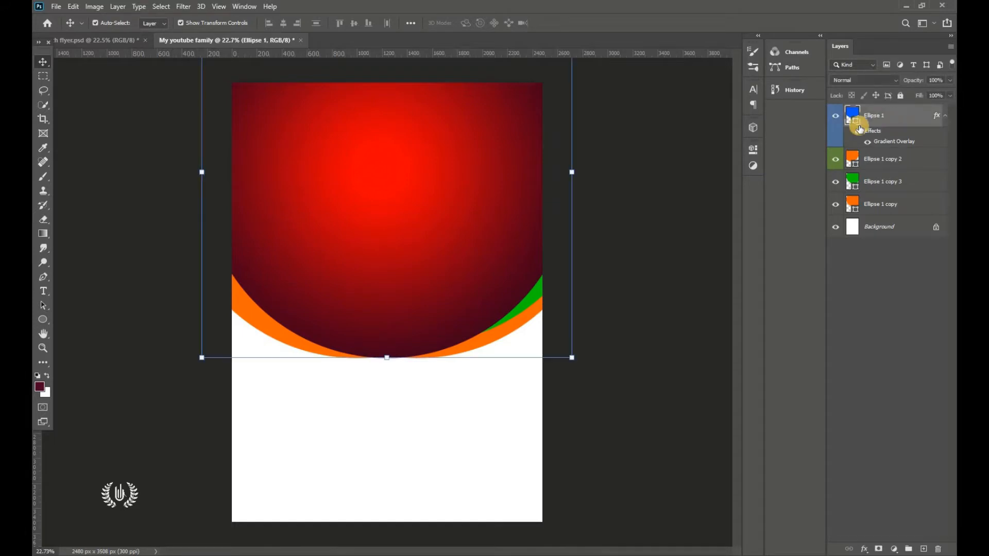
# Step: Embed the Eagle Eye image, scale it to about 56% and move it up over the circle
pyautogui.click(56, 7)
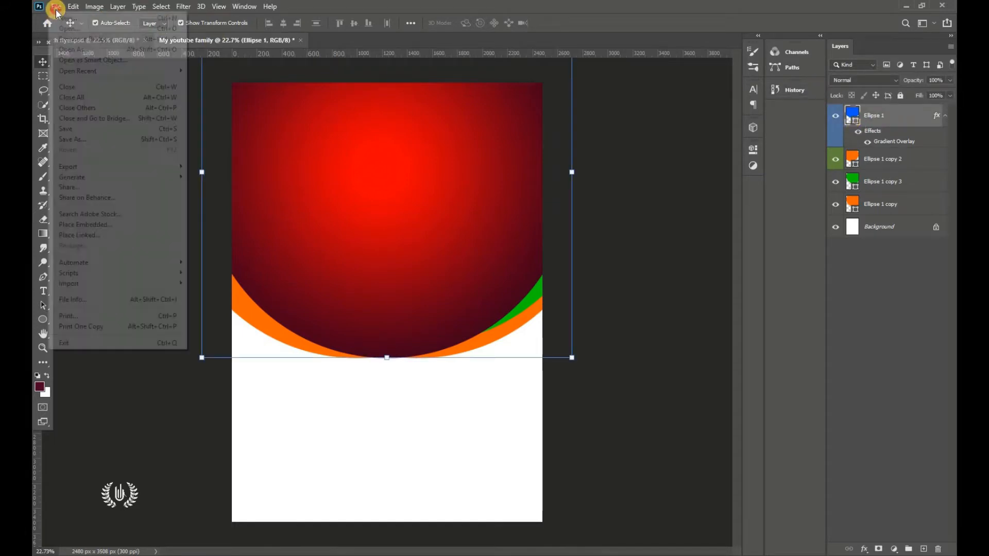
pyautogui.click(88, 225)
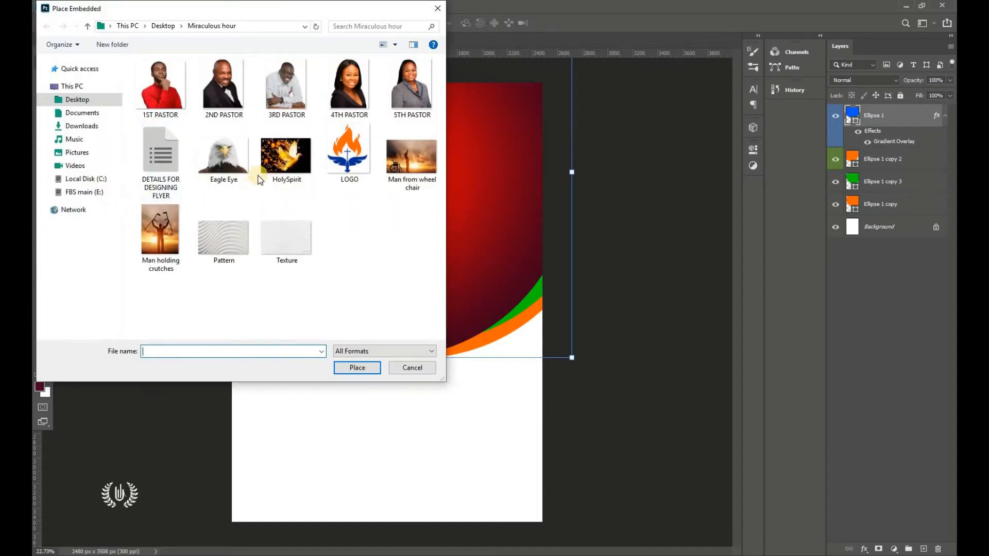
pyautogui.click(221, 171)
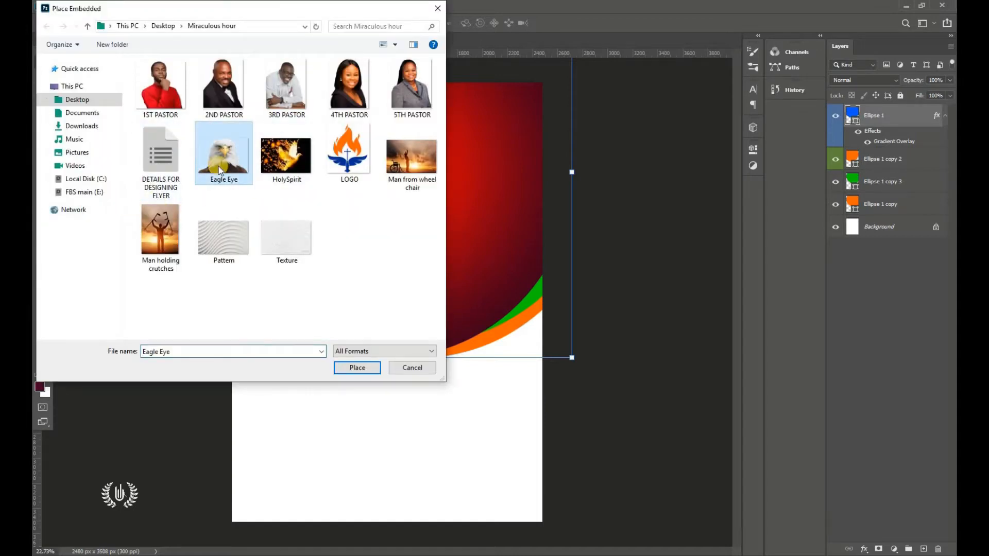
pyautogui.click(358, 368)
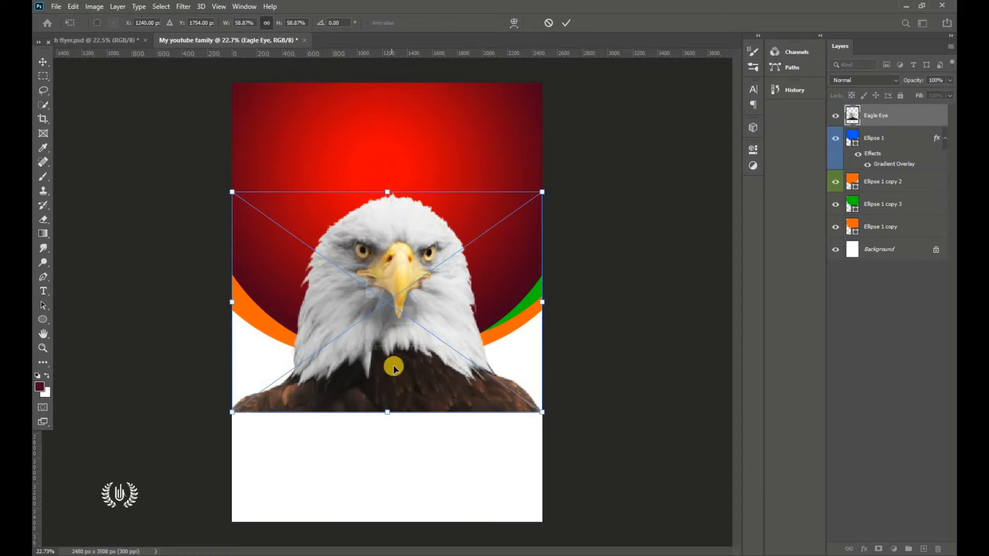
pyautogui.moveTo(387, 412); pyautogui.dragTo(389, 399)
pyautogui.moveTo(394, 365); pyautogui.dragTo(387, 301)
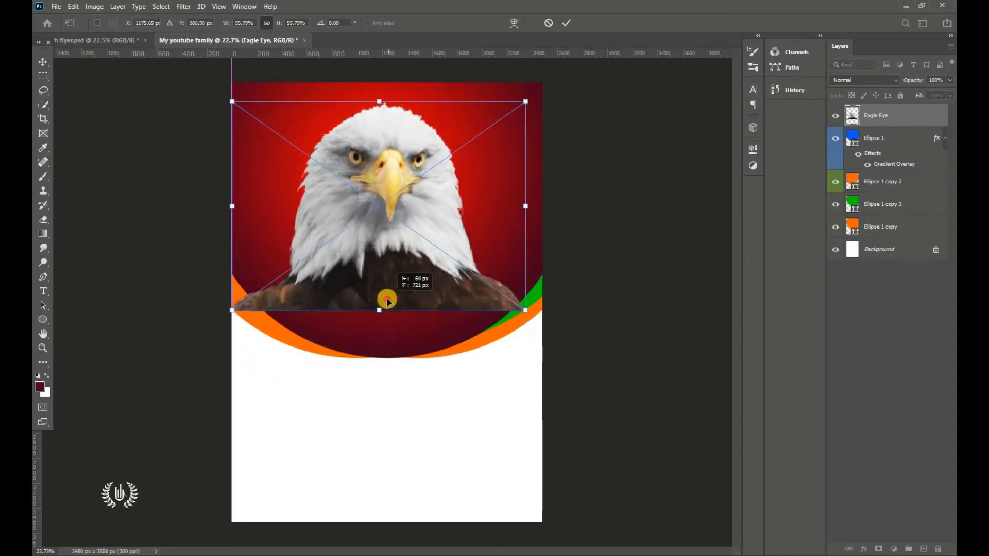
pyautogui.click(567, 22)
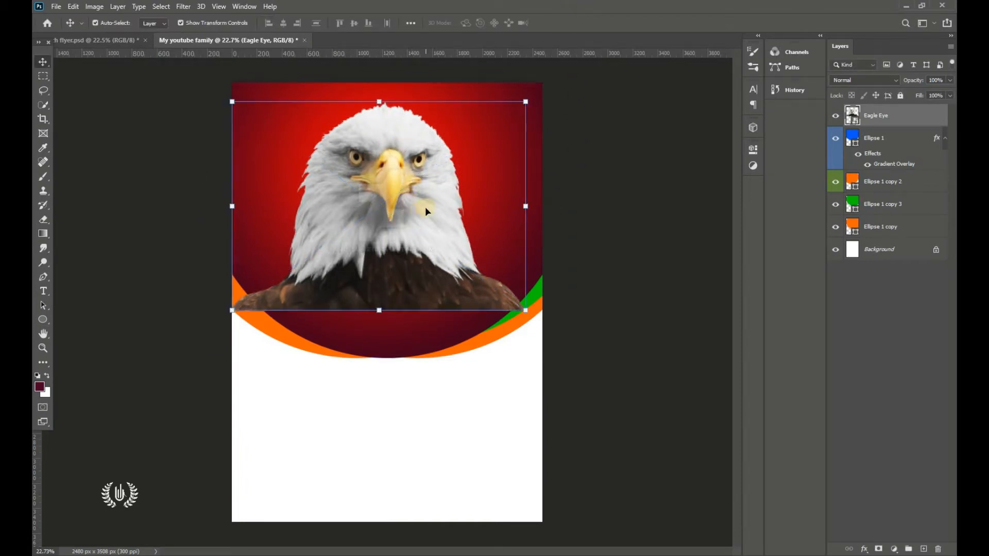
# Step: Set the Eagle Eye layer's blend mode to Multiply and add a layer mask to it
pyautogui.click(892, 80)
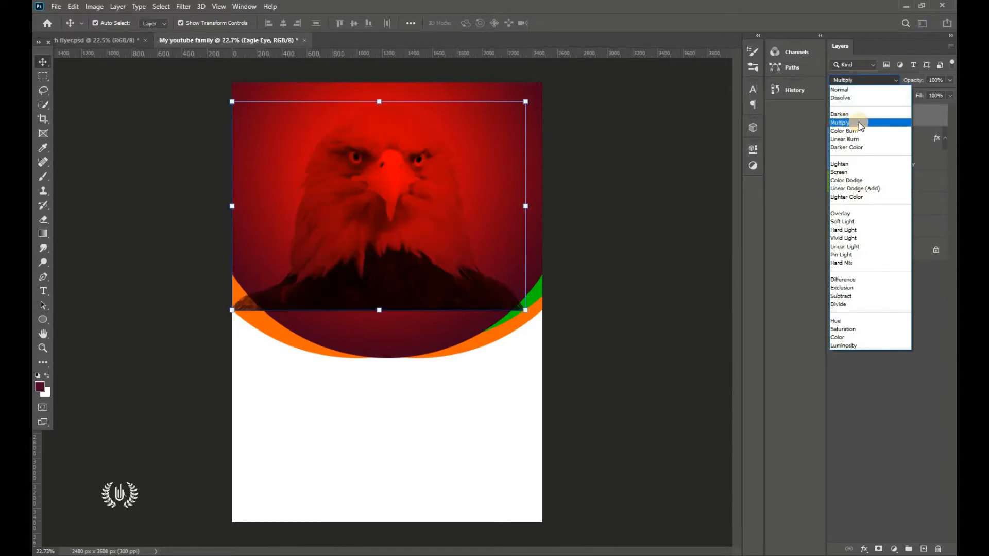
pyautogui.click(871, 123)
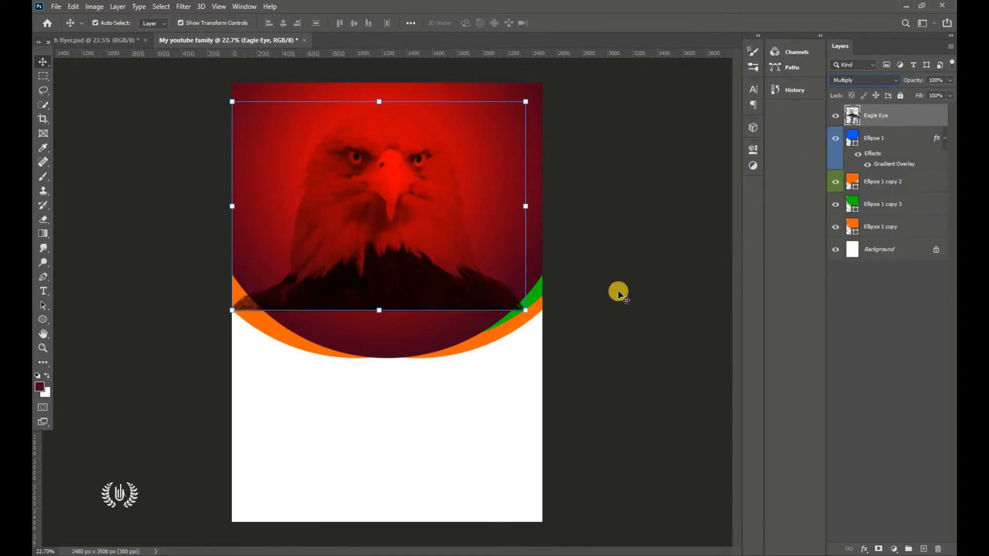
pyautogui.click(213, 553)
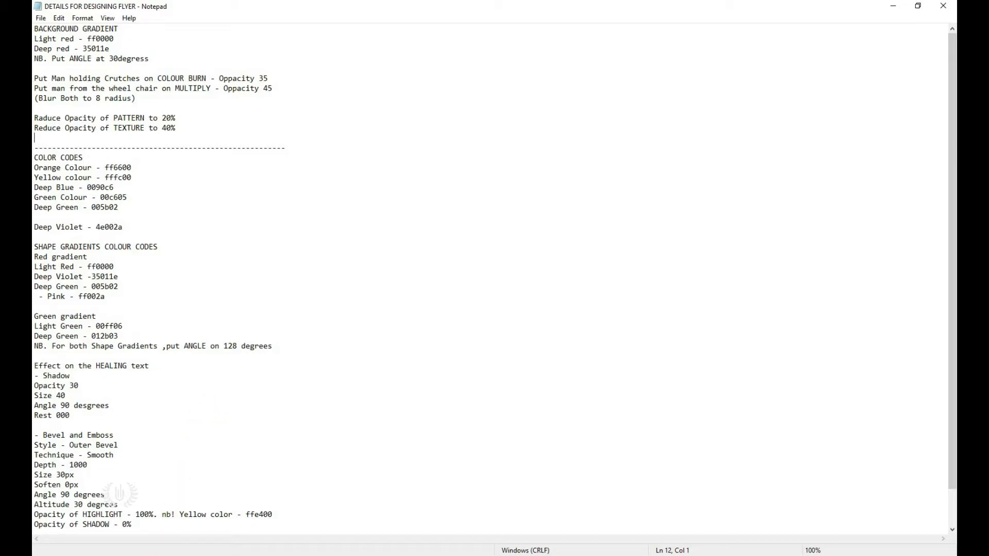
pyautogui.click(180, 549)
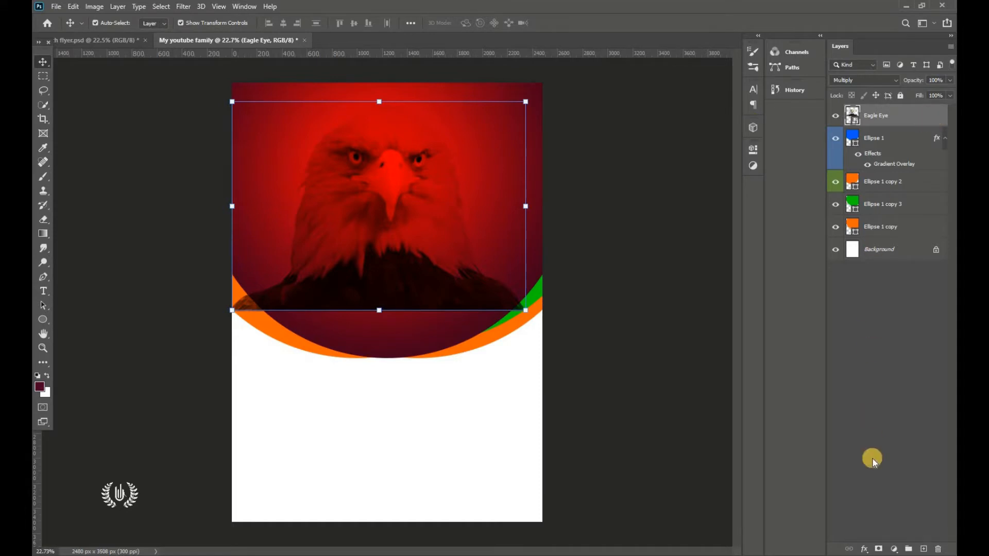
pyautogui.click(879, 549)
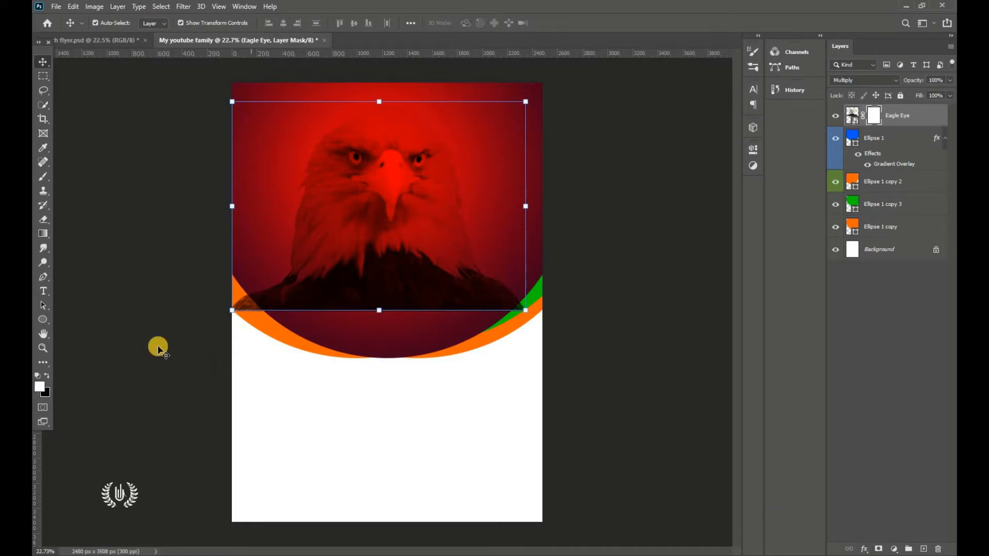
# Step: Choose the Brush tool with black as the foreground colour
pyautogui.moveTo(43, 176); pyautogui.dragTo(105, 174)
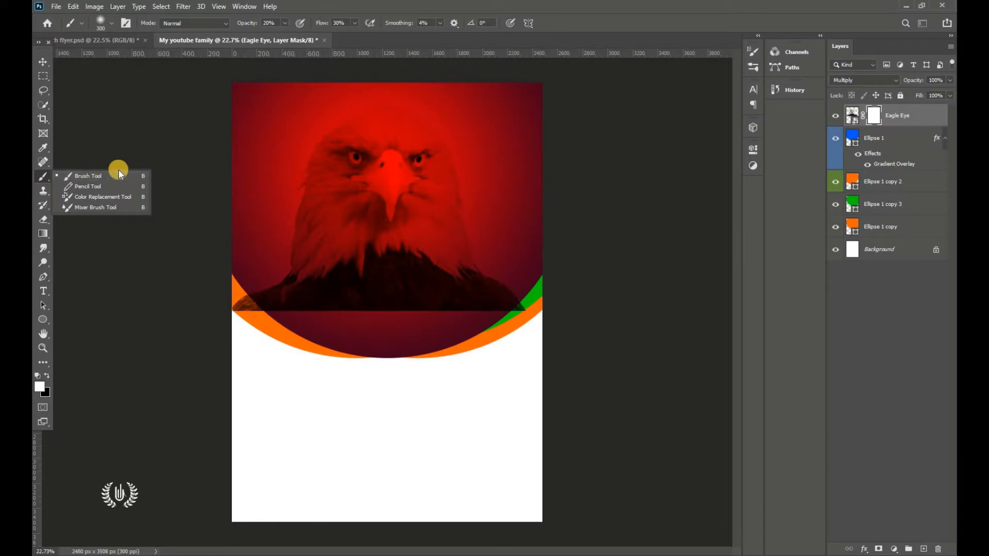
pyautogui.click(120, 176)
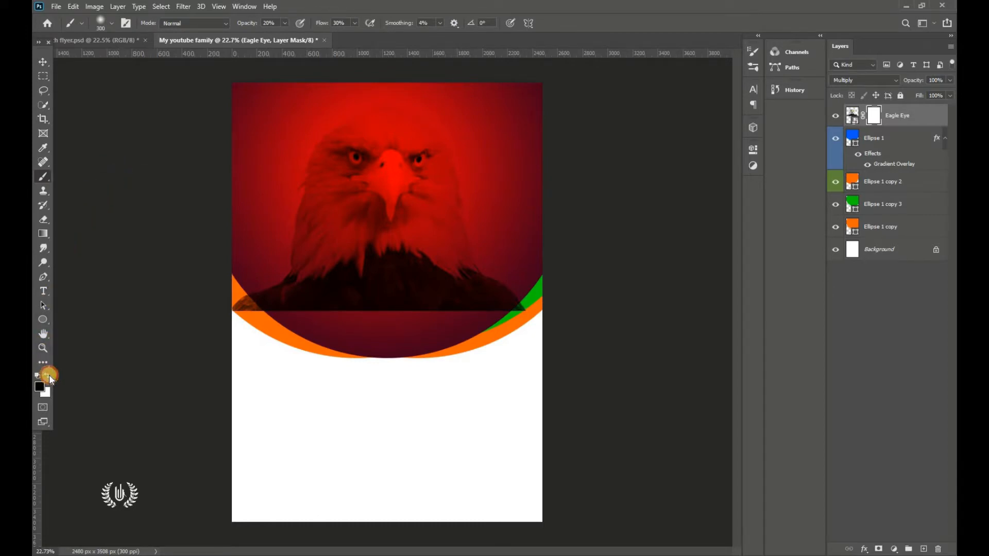
pyautogui.click(39, 388)
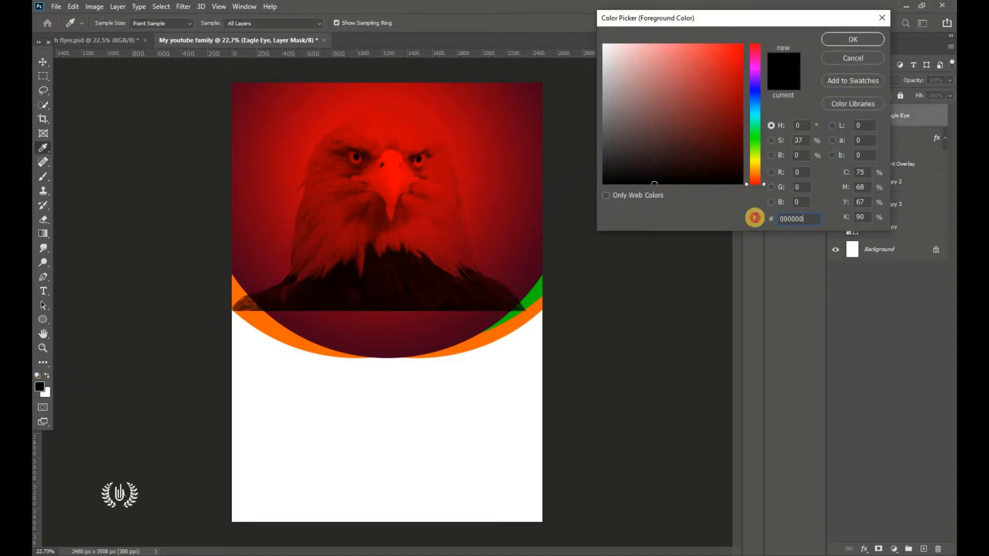
pyautogui.click(853, 39)
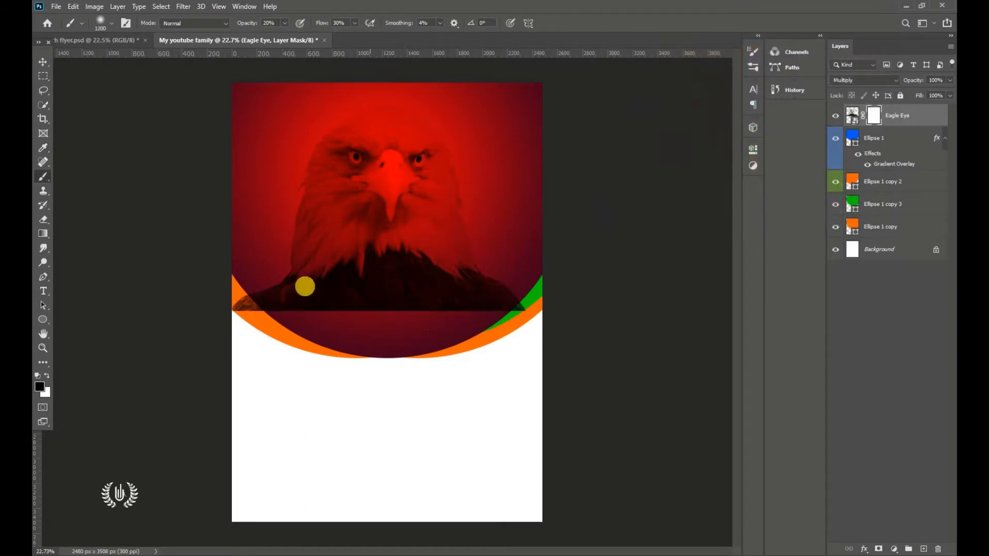
# Step: Paint out the eagle's dark lower band on the mask with a 1200 px Soft Round brush at 100% opacity
pyautogui.click(112, 23)
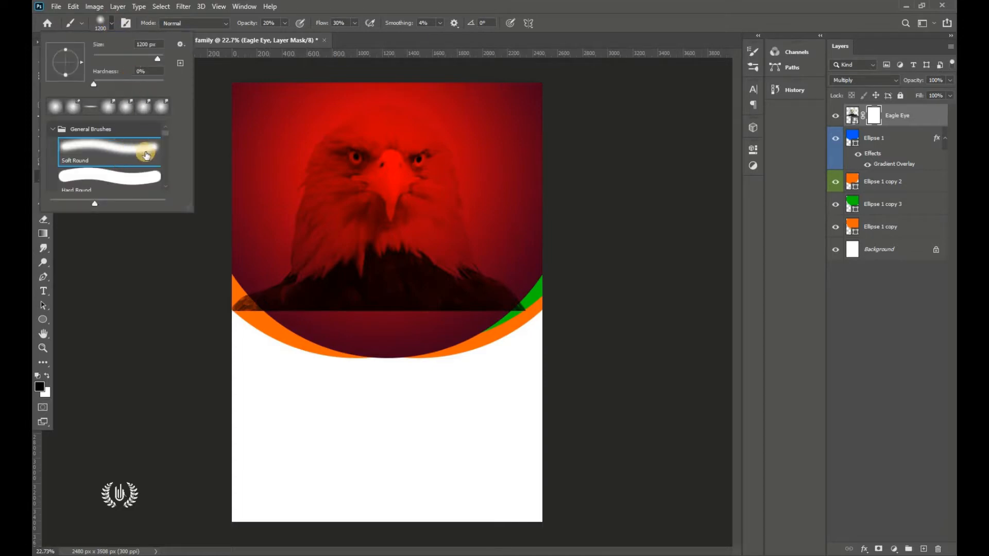
pyautogui.click(126, 151)
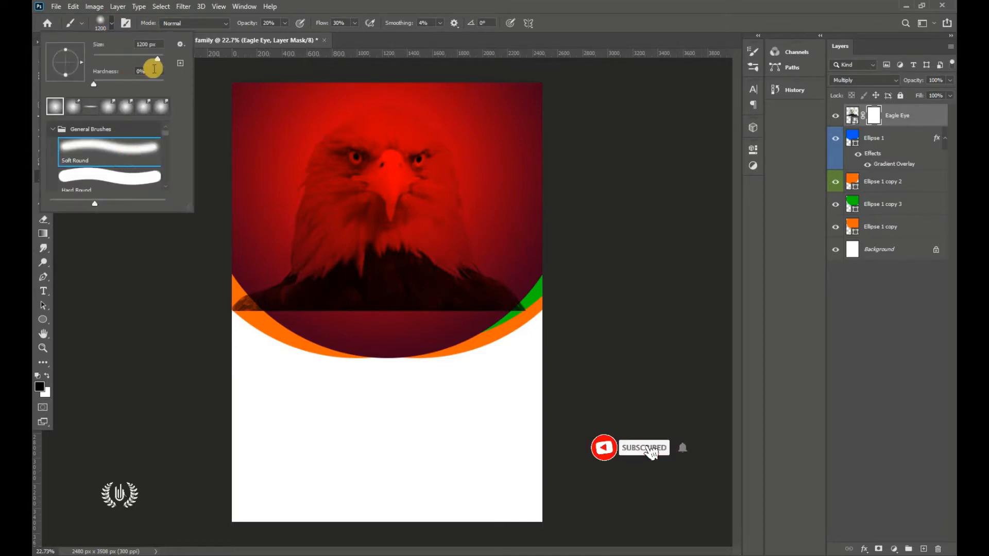
pyautogui.moveTo(153, 69)
pyautogui.mouseDown()
pyautogui.moveTo(118, 67)
pyautogui.moveTo(141, 44)
pyautogui.moveTo(132, 48)
pyautogui.mouseUp()
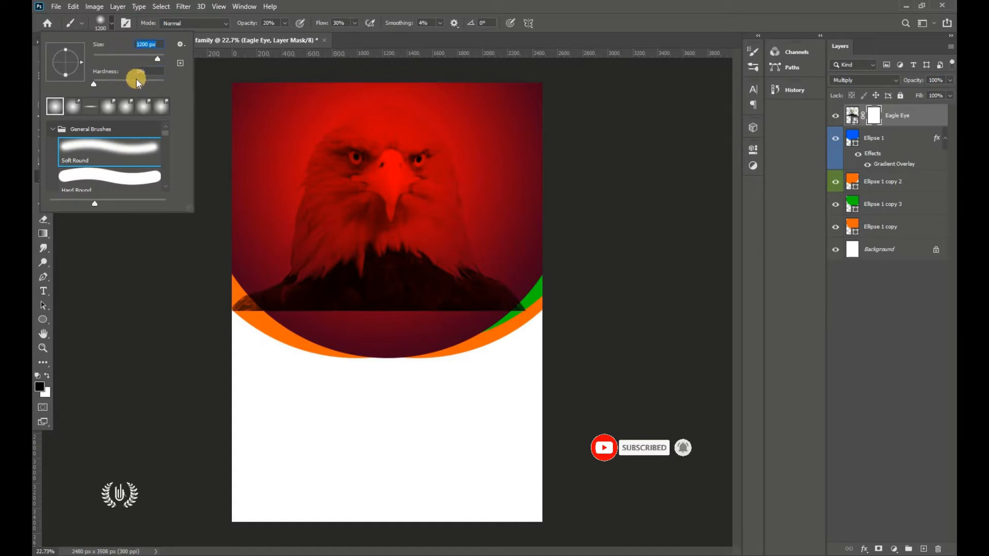
pyautogui.write('1200')
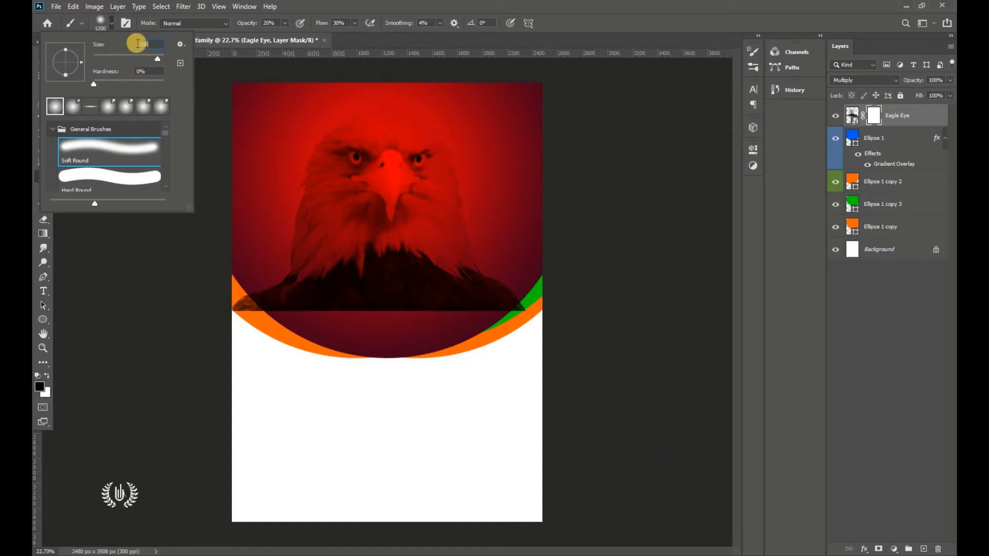
pyautogui.click(112, 24)
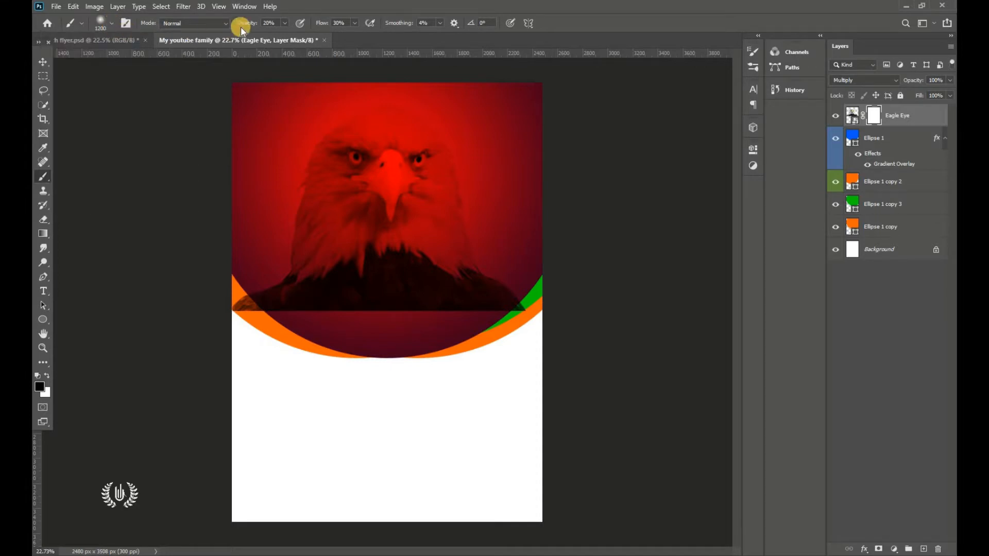
pyautogui.moveTo(246, 24); pyautogui.dragTo(394, 30)
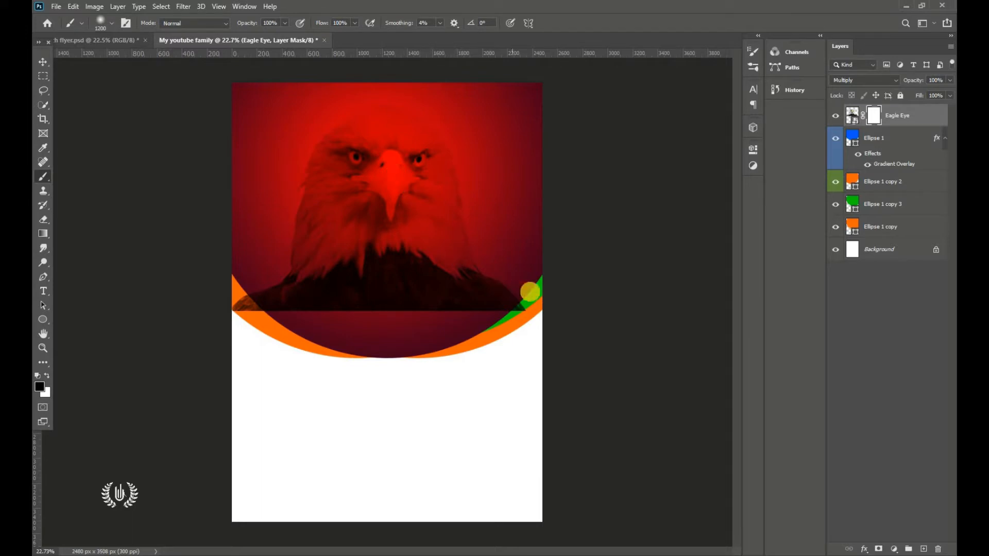
pyautogui.moveTo(546, 300)
pyautogui.mouseDown()
pyautogui.moveTo(281, 300)
pyautogui.moveTo(222, 269)
pyautogui.moveTo(452, 293)
pyautogui.moveTo(580, 272)
pyautogui.mouseUp()
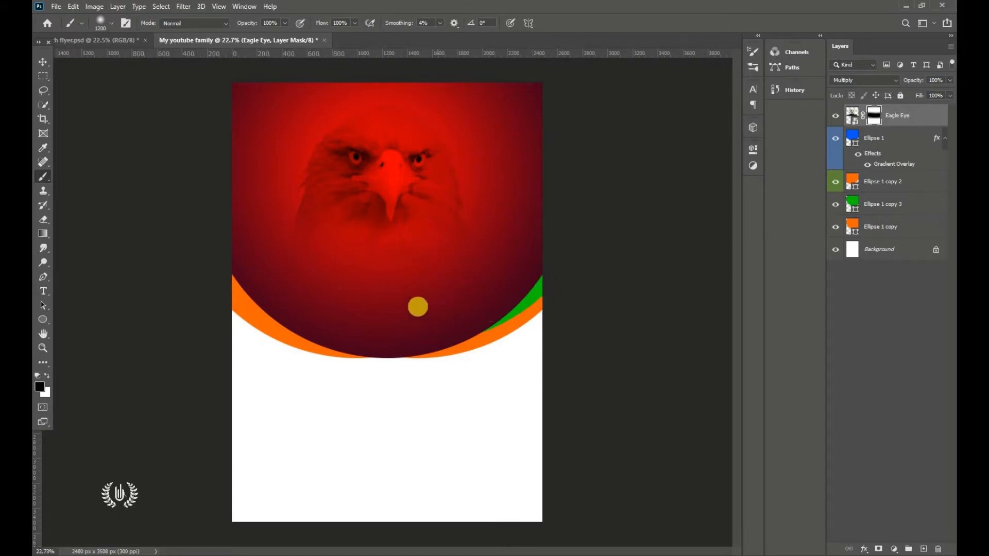
pyautogui.click(42, 62)
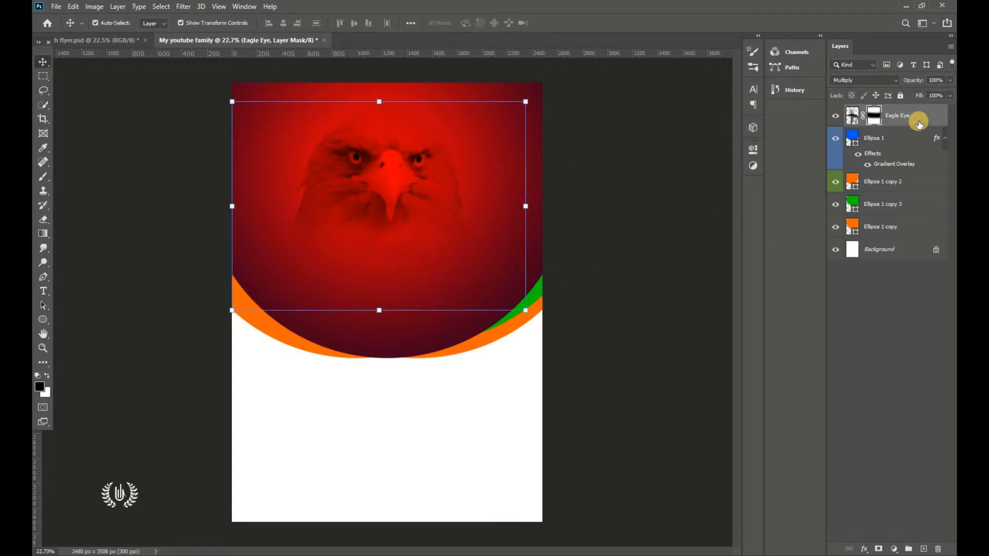
# Step: Duplicate the Eagle Eye layer and paint on the copy's mask with the brush
pyautogui.moveTo(920, 121); pyautogui.dragTo(923, 548)
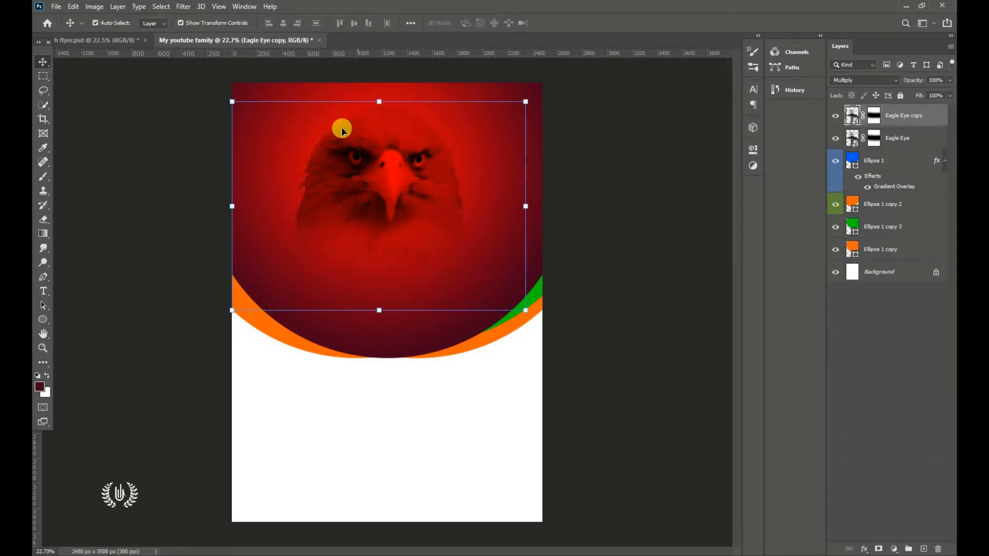
pyautogui.click(872, 115)
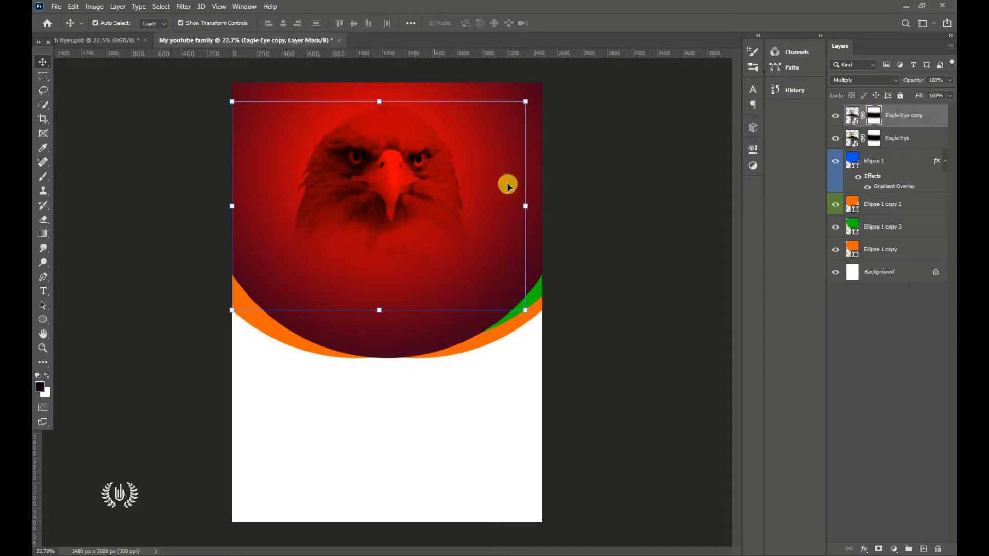
pyautogui.rightClick(49, 178)
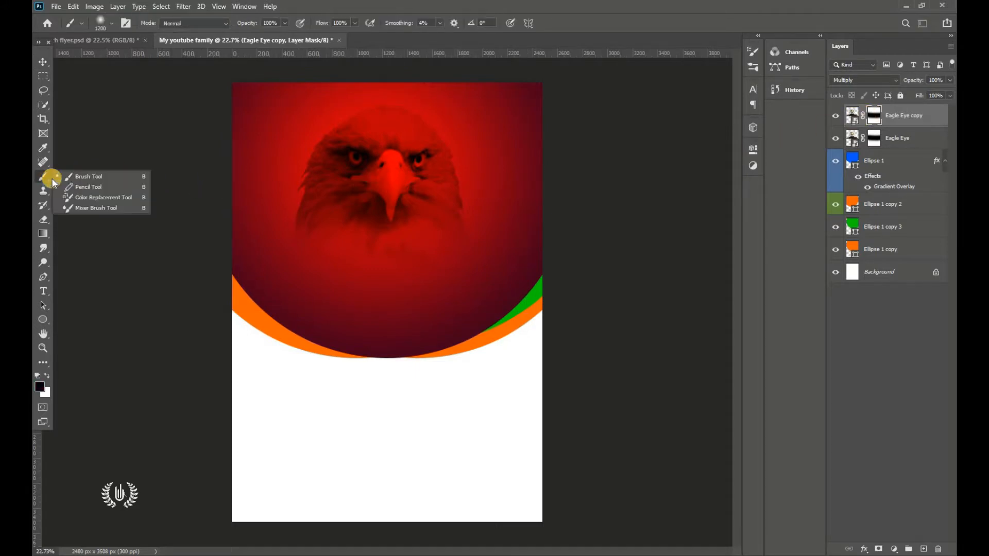
pyautogui.click(66, 177)
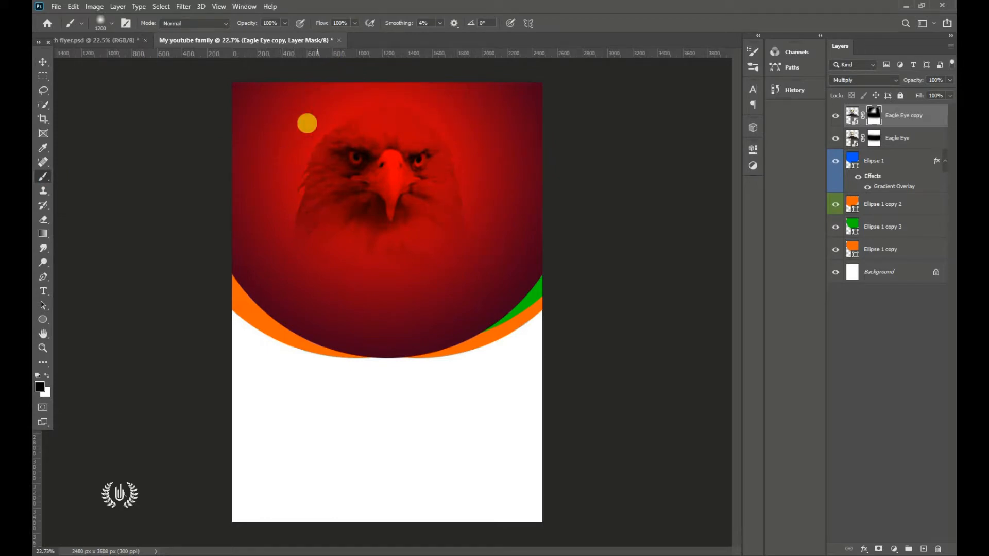
pyautogui.click(41, 63)
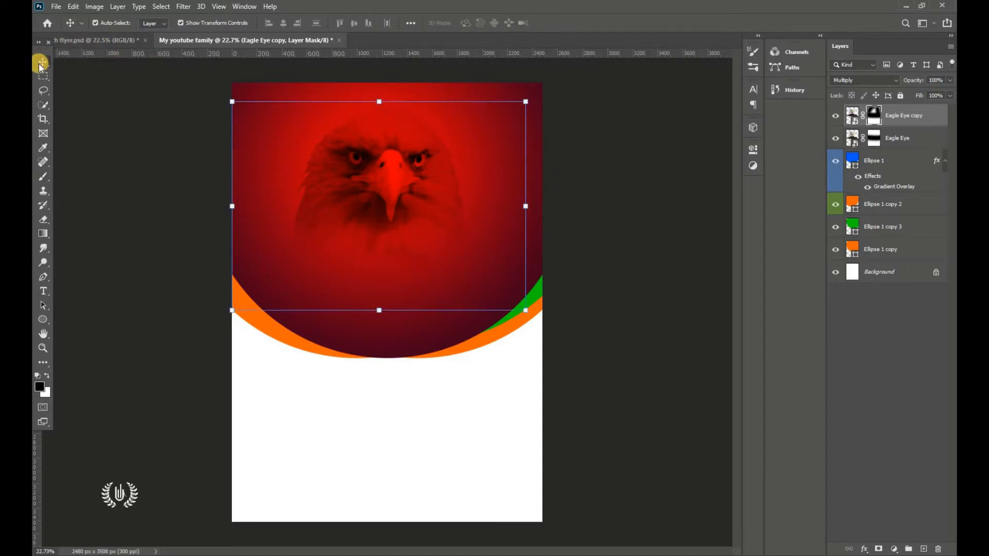
# Step: Toggle the Eagle Eye copy's visibility to compare, then reselect the copy layer
pyautogui.click(835, 118)
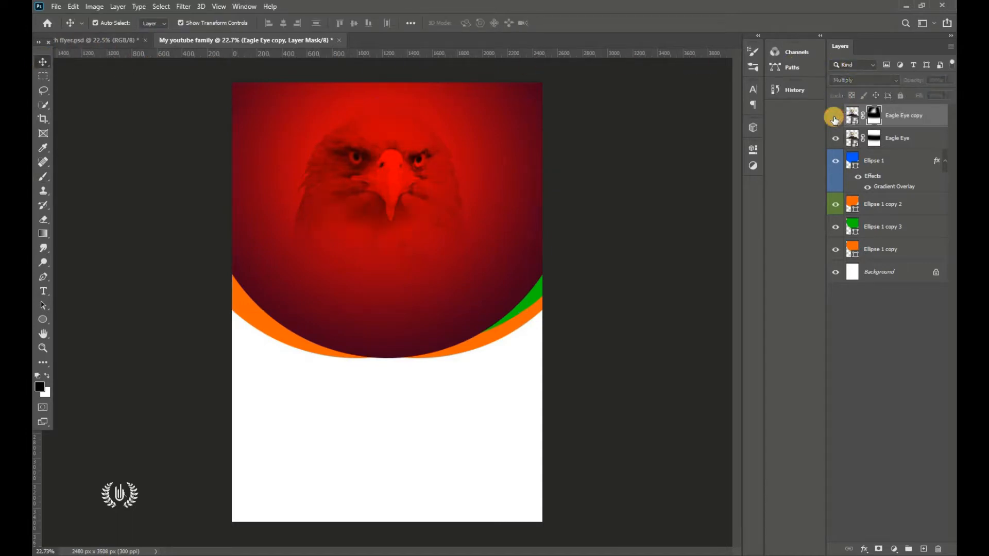
pyautogui.click(835, 116)
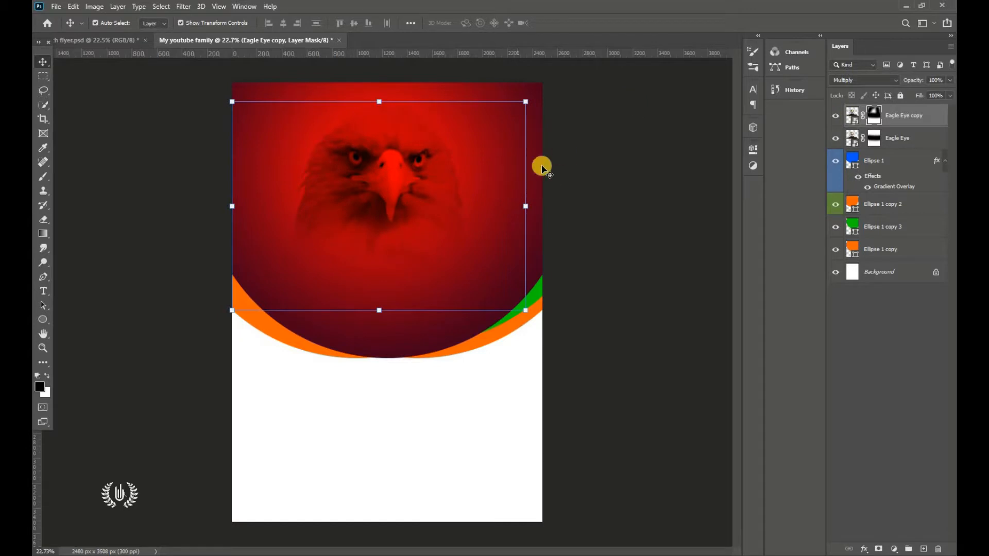
pyautogui.click(611, 183)
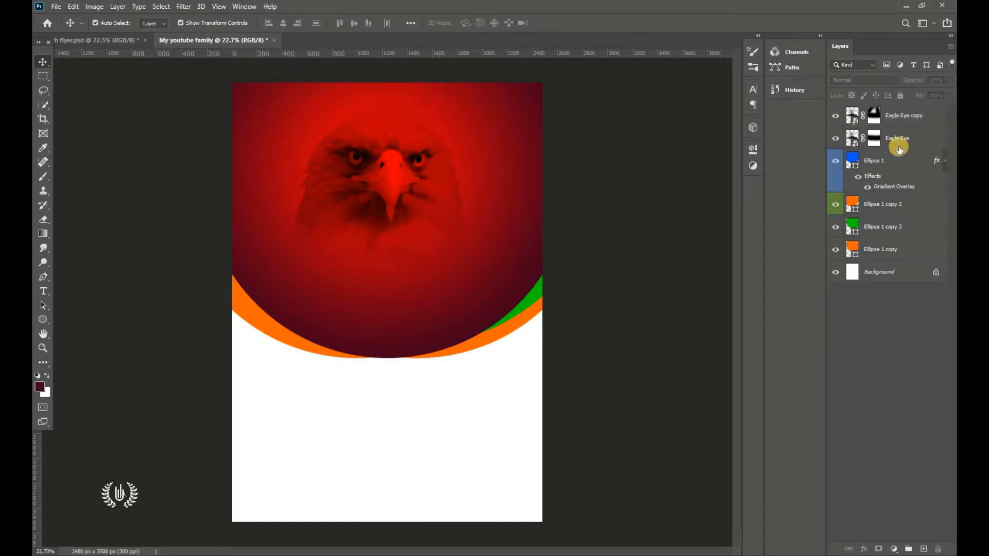
pyautogui.click(915, 114)
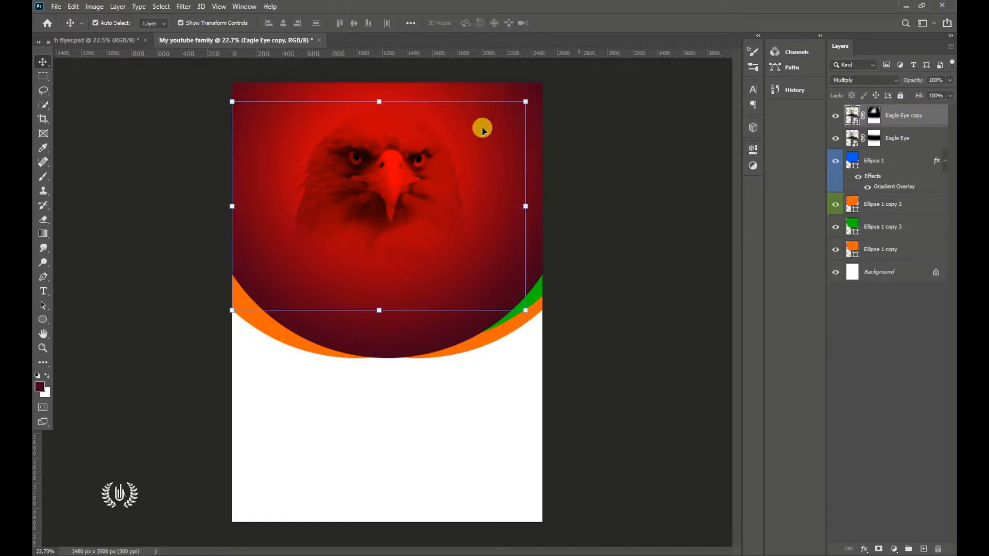
# Step: Embed the Man from wheel chair photo, enlarge it to about 235% and place it at the top-right corner
pyautogui.click(55, 7)
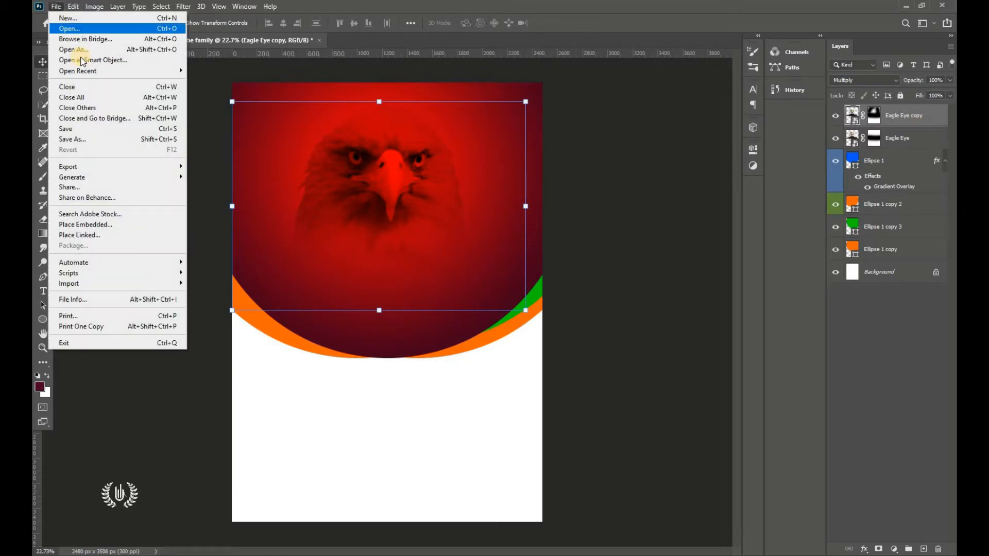
pyautogui.click(132, 224)
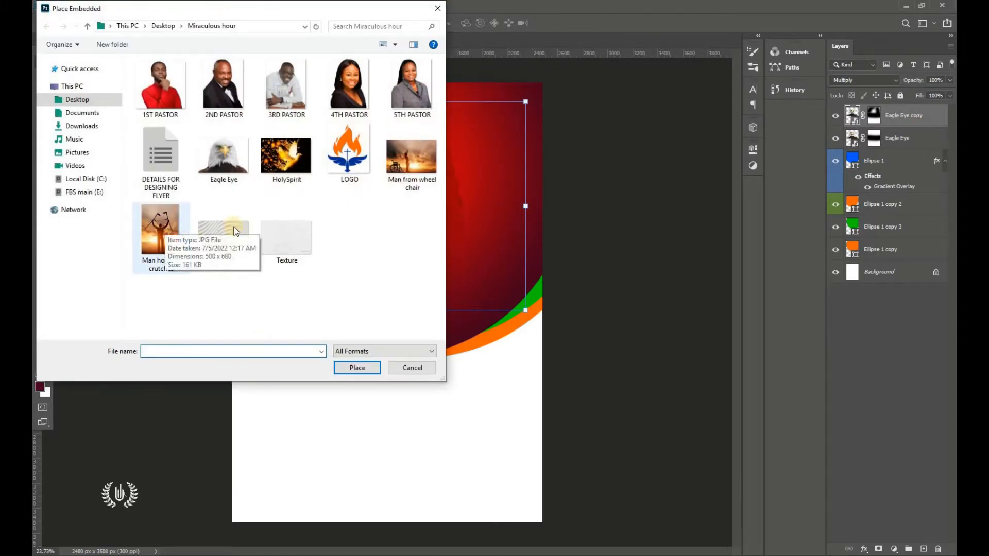
pyautogui.click(405, 172)
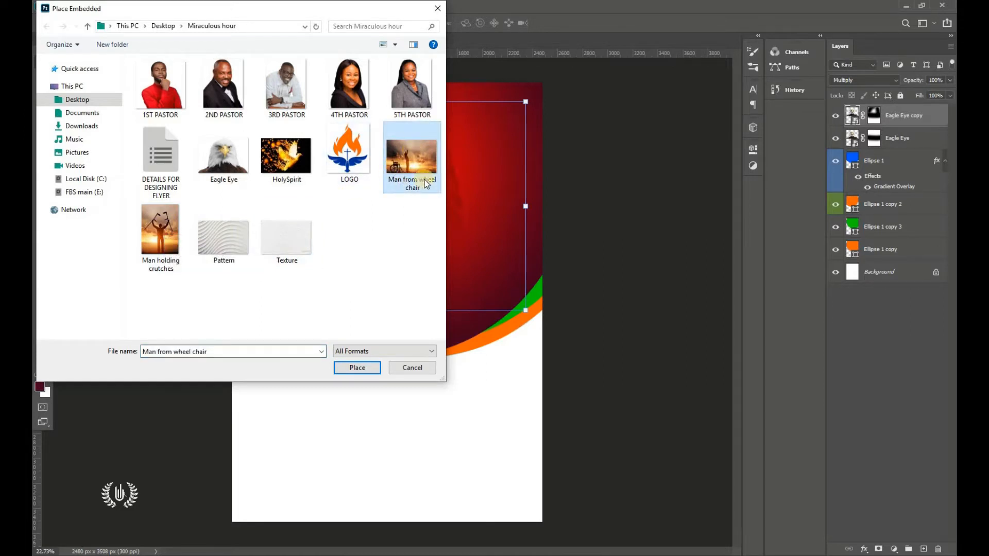
pyautogui.click(358, 368)
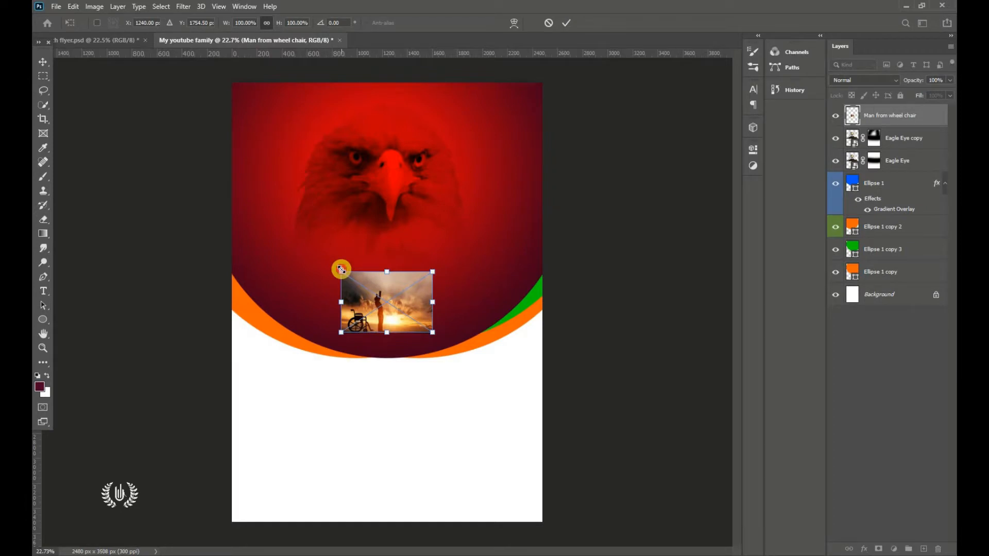
pyautogui.moveTo(341, 269); pyautogui.dragTo(270, 158)
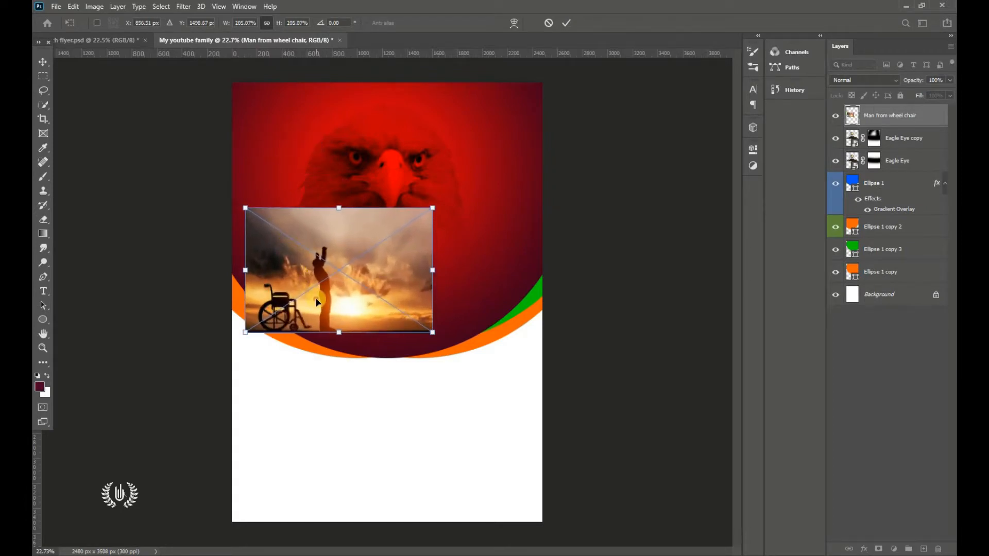
pyautogui.moveTo(317, 301); pyautogui.dragTo(509, 225)
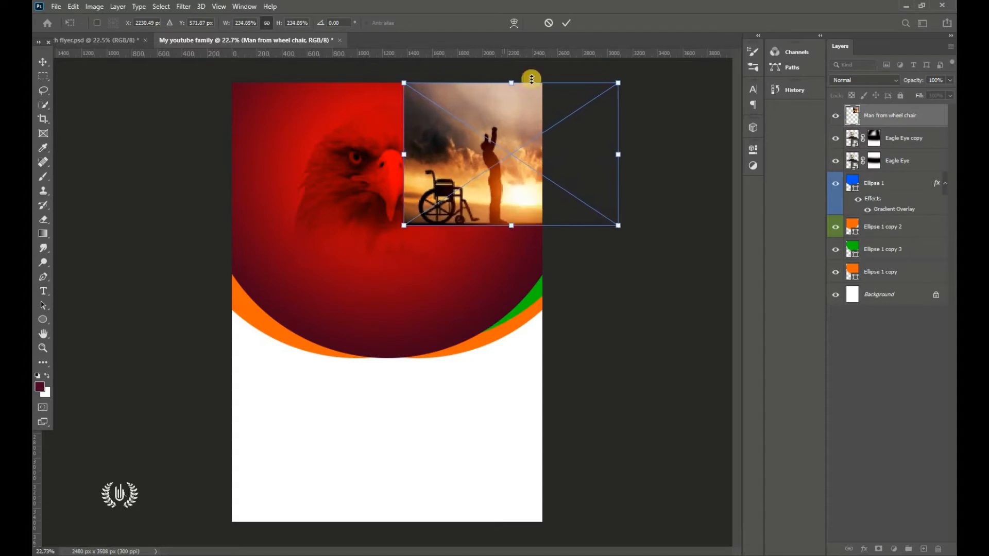
pyautogui.click(562, 23)
pyautogui.moveTo(505, 156)
pyautogui.mouseDown()
pyautogui.moveTo(523, 156)
pyautogui.moveTo(528, 142)
pyautogui.moveTo(519, 149)
pyautogui.mouseUp()
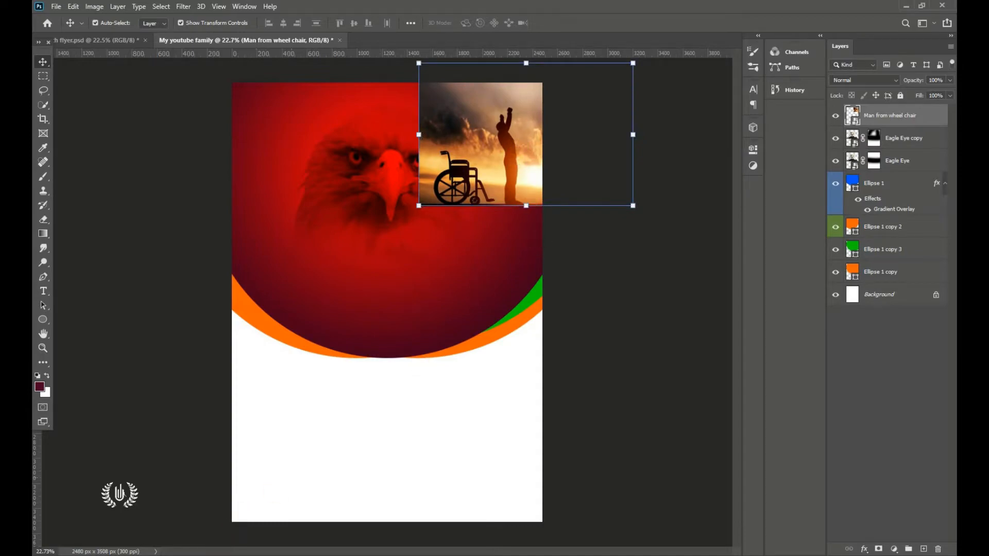
pyautogui.click(212, 555)
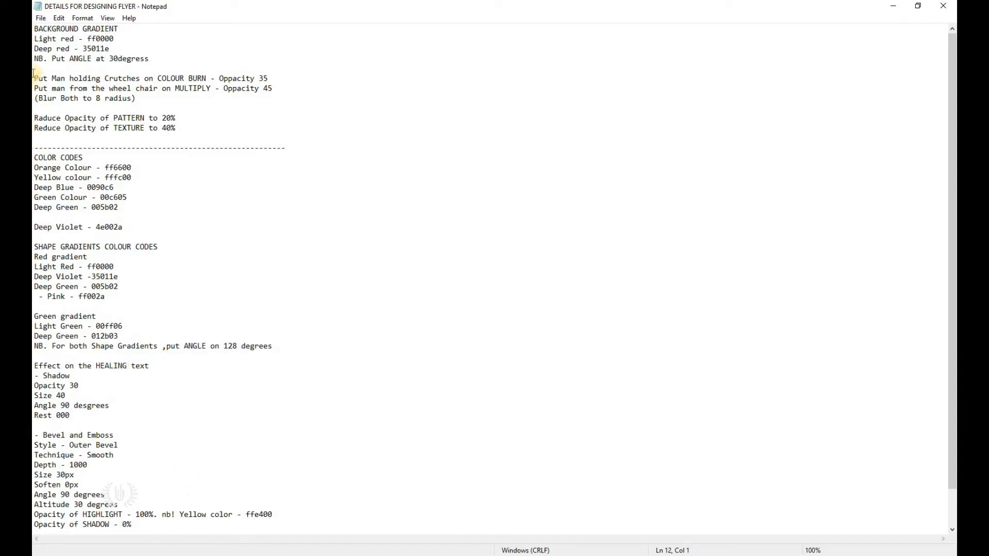
# Step: Read the notes calling for Multiply at opacity 45 on the wheelchair photo, then return to Photoshop
pyautogui.moveTo(34, 73); pyautogui.dragTo(240, 76)
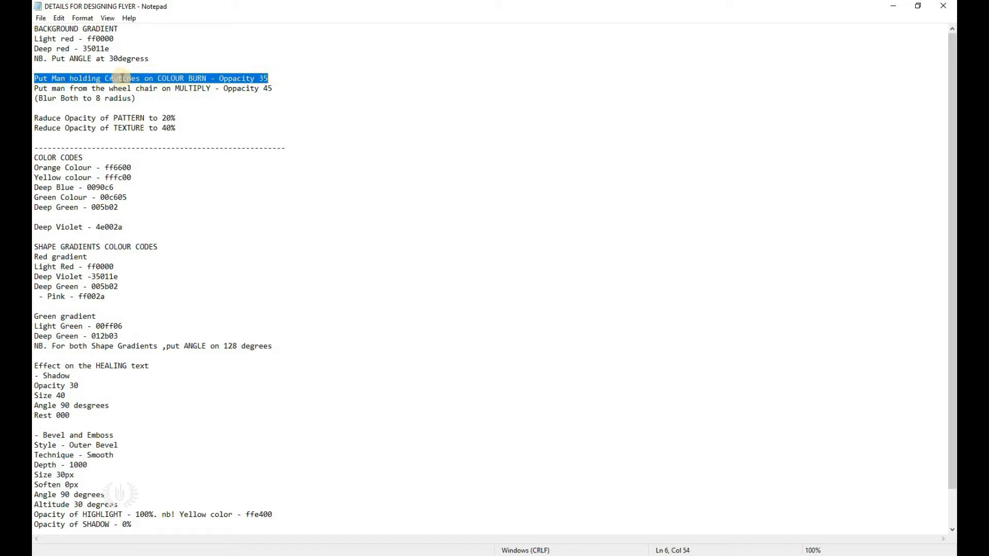
pyautogui.click(320, 136)
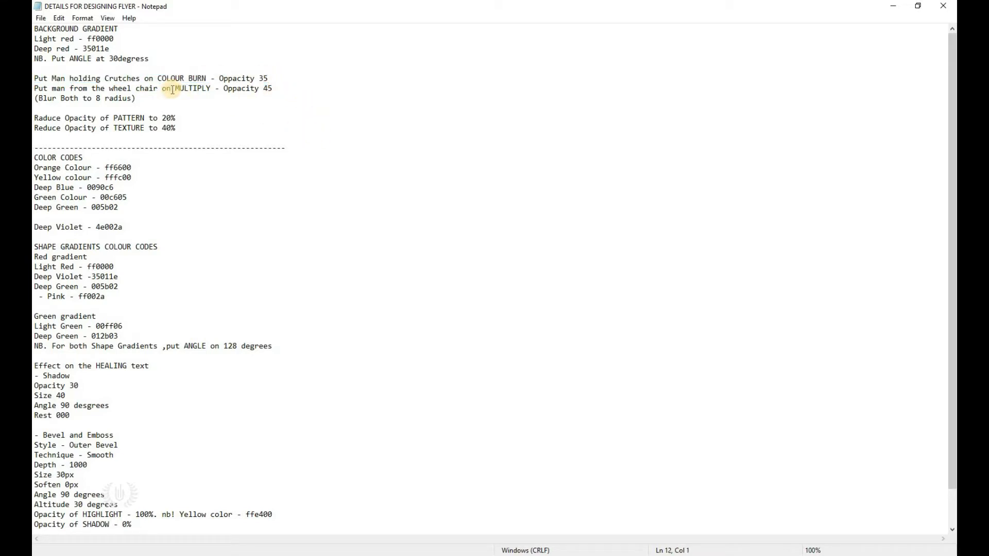
pyautogui.moveTo(34, 86)
pyautogui.mouseDown()
pyautogui.moveTo(232, 75)
pyautogui.moveTo(117, 83)
pyautogui.mouseUp()
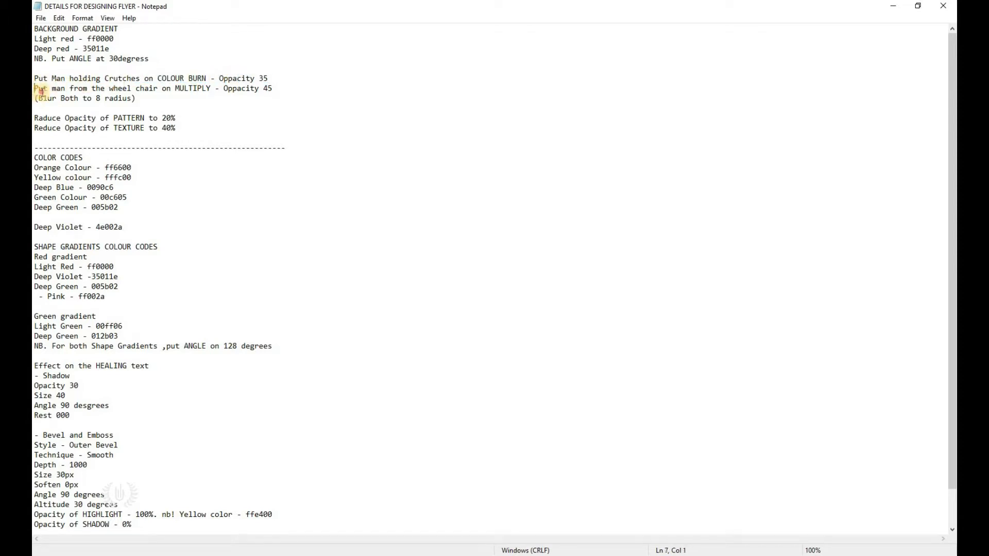
pyautogui.moveTo(39, 89); pyautogui.dragTo(249, 88)
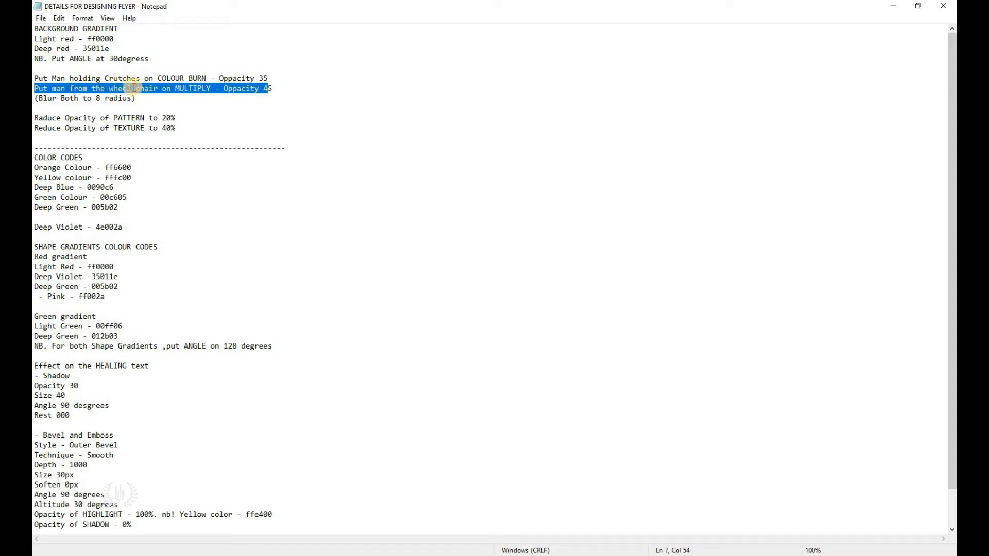
pyautogui.click(271, 90)
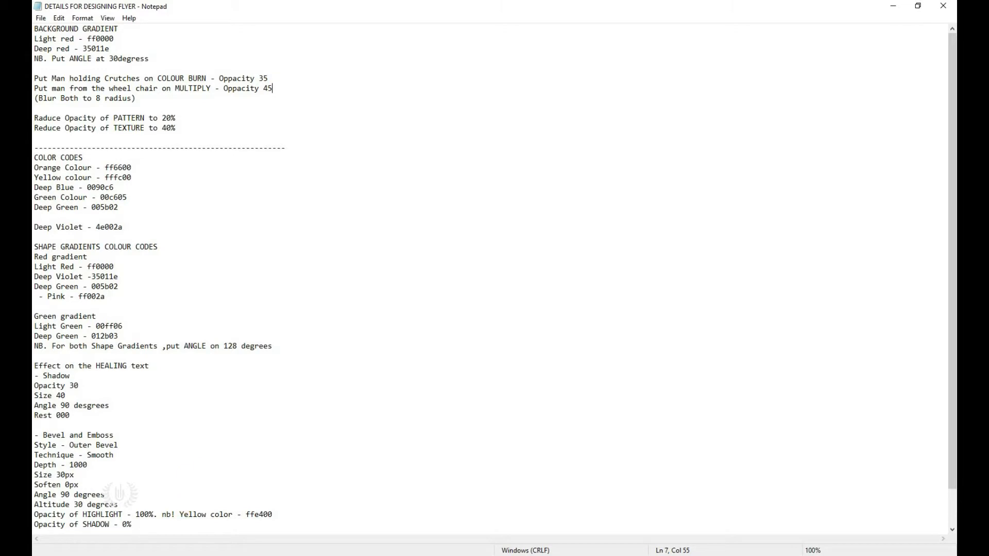
pyautogui.hotkey('alt', 'Tab')
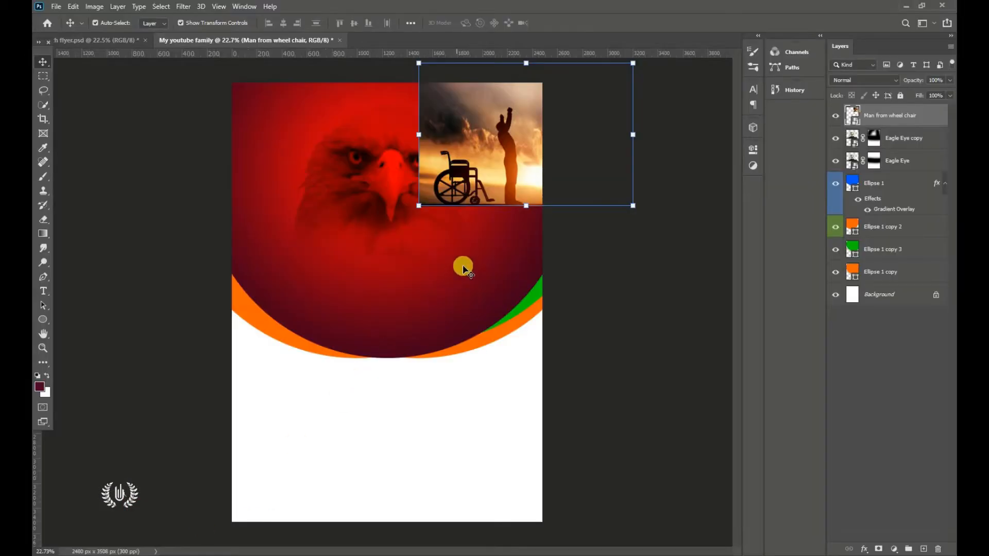
# Step: Set the Man from wheel chair layer to Multiply at 45% opacity and nudge it into place
pyautogui.click(851, 81)
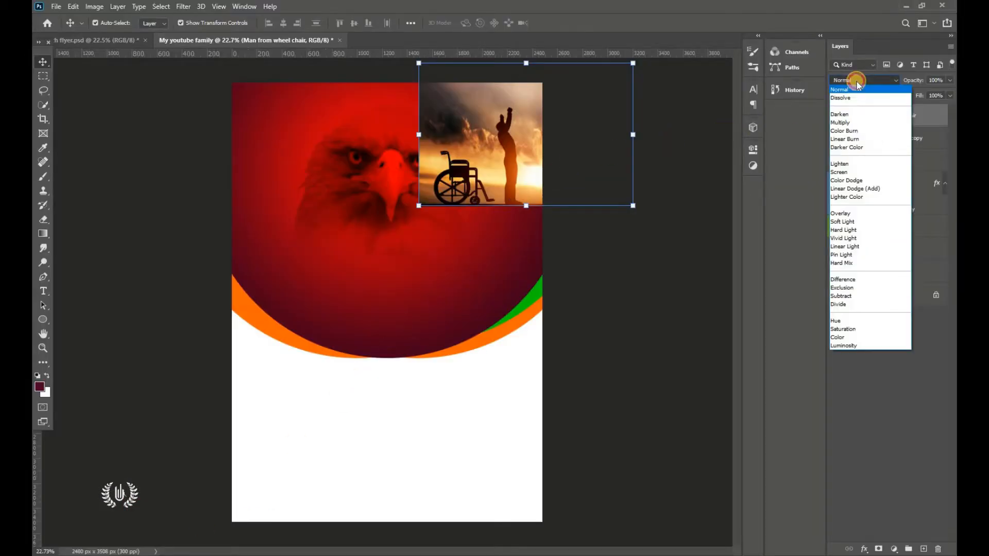
pyautogui.click(851, 124)
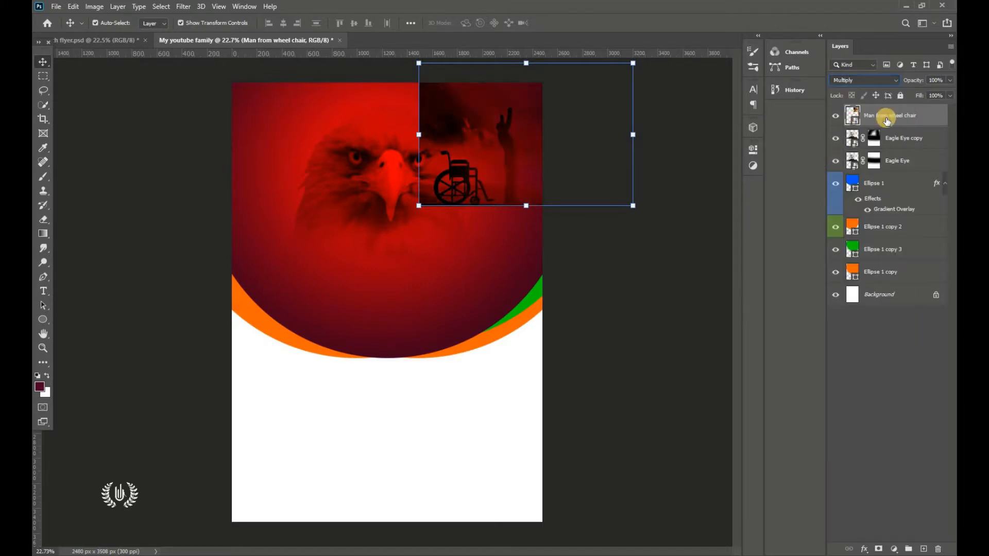
pyautogui.click(942, 78)
pyautogui.write('45')
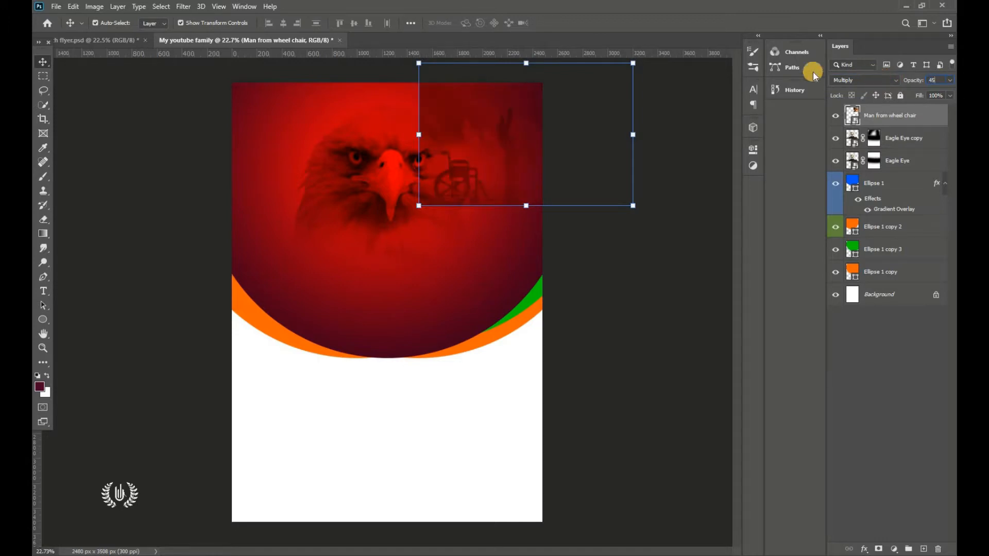
pyautogui.click(512, 157)
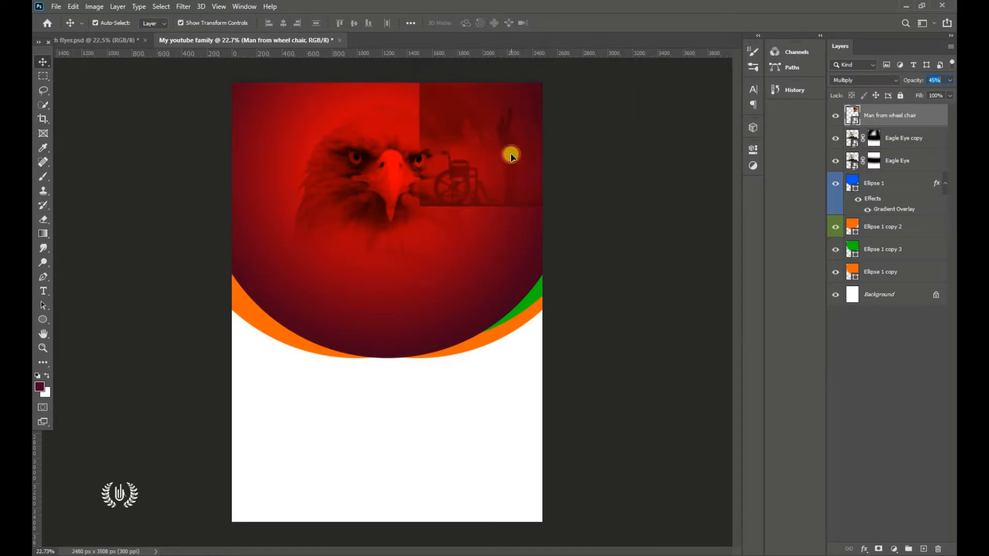
pyautogui.moveTo(512, 157); pyautogui.dragTo(504, 155)
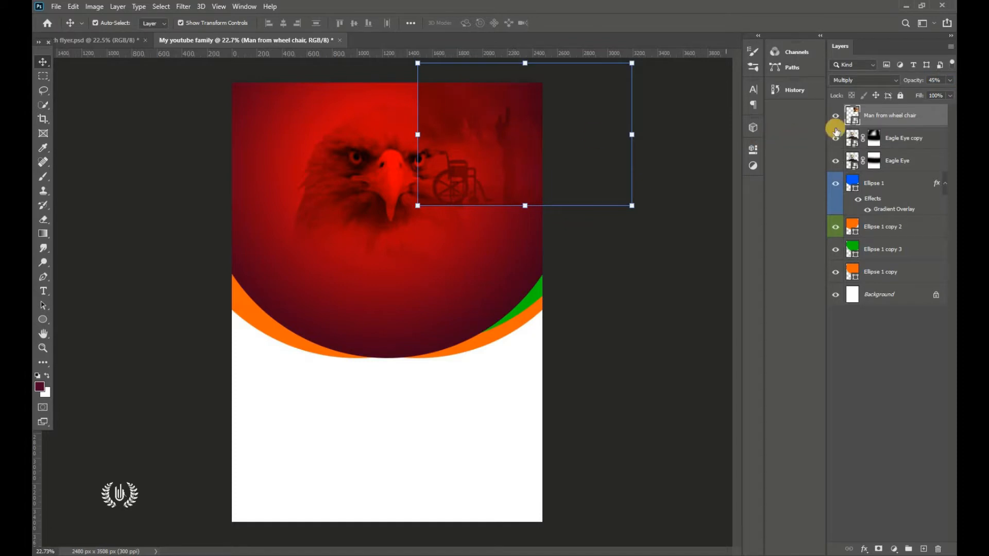
# Step: Add a mask to the wheelchair layer and paint it black with a soft 1200 px brush at 0% hardness
pyautogui.click(877, 550)
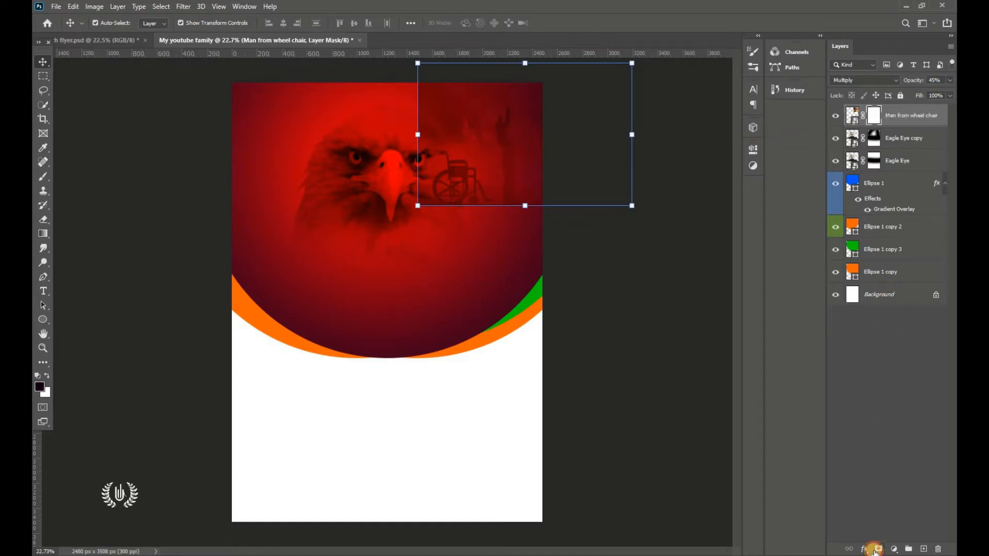
pyautogui.rightClick(43, 177)
pyautogui.click(77, 177)
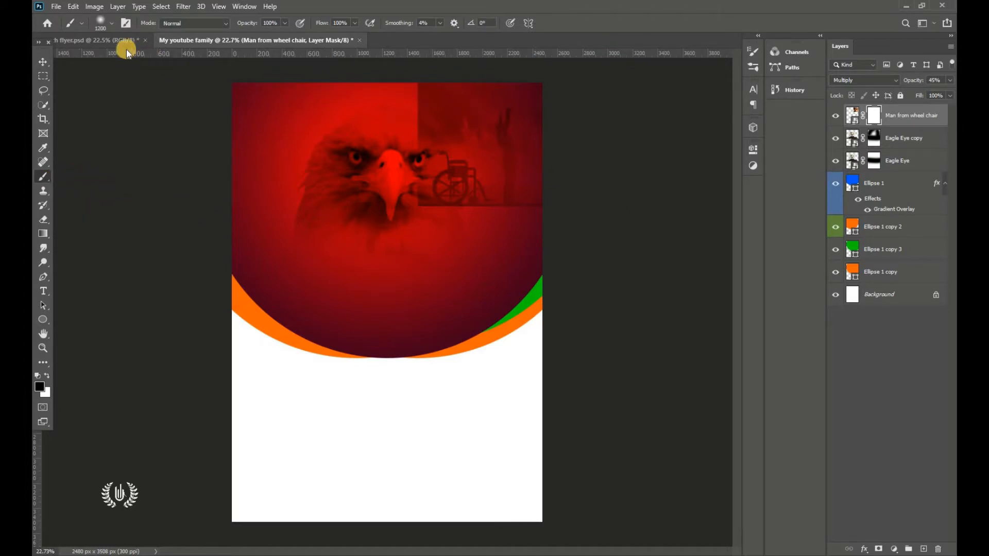
pyautogui.click(111, 23)
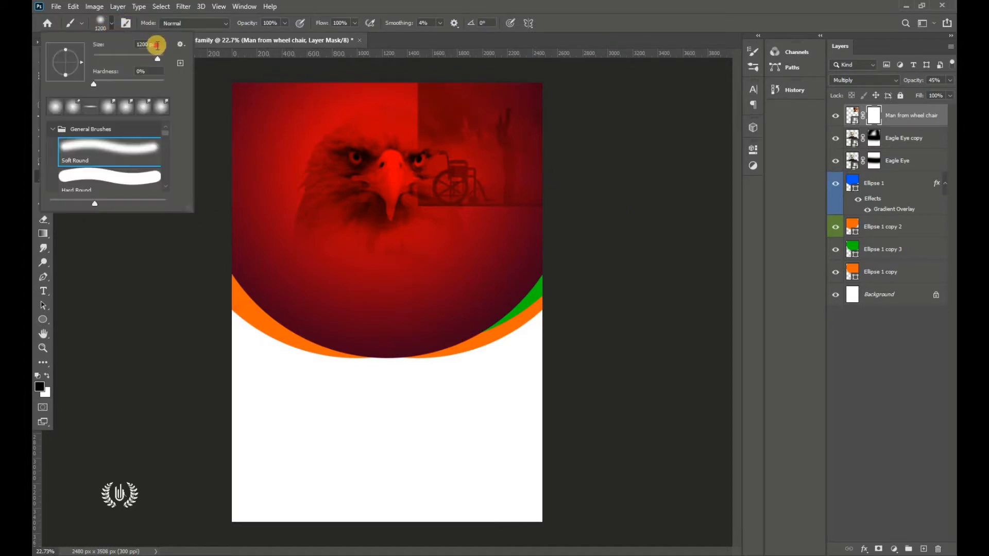
pyautogui.click(129, 70)
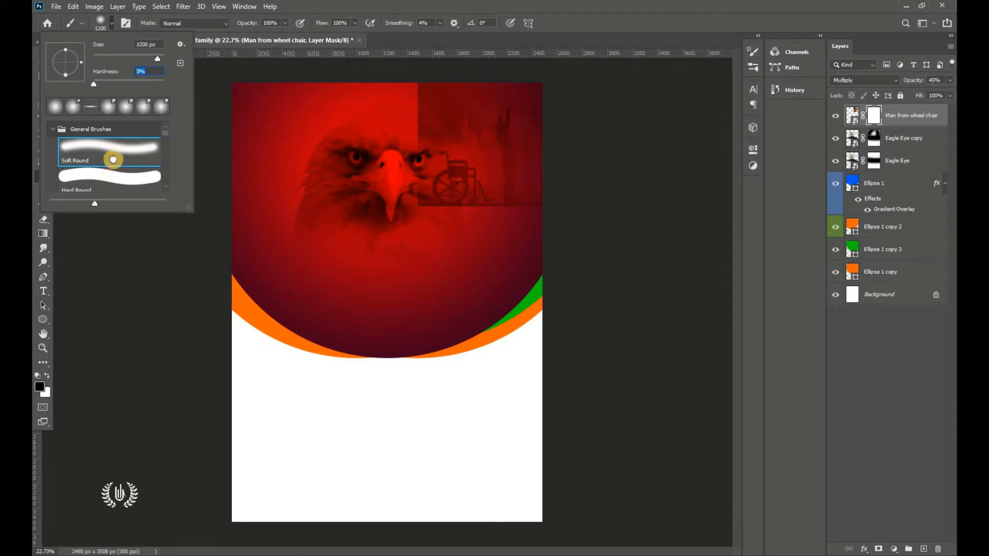
pyautogui.click(111, 21)
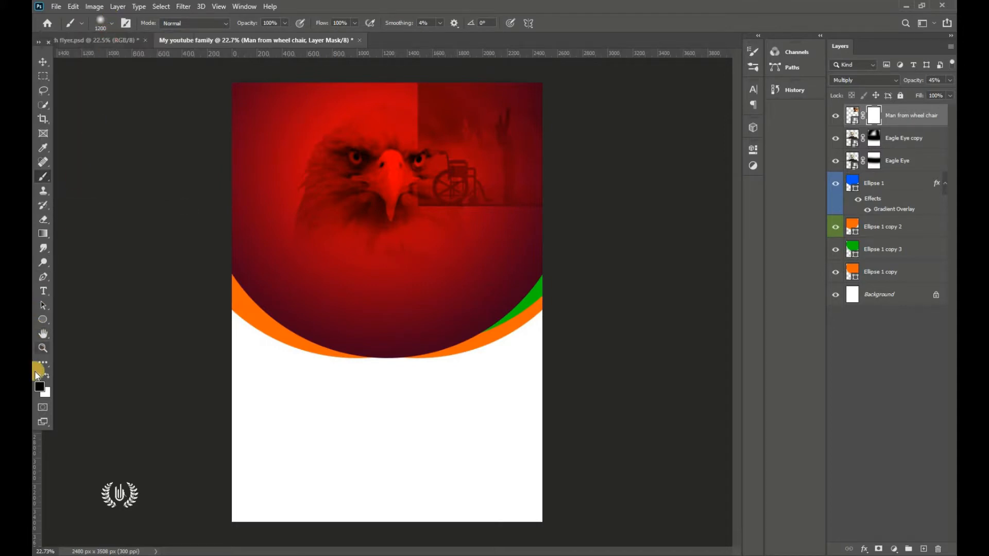
pyautogui.click(40, 387)
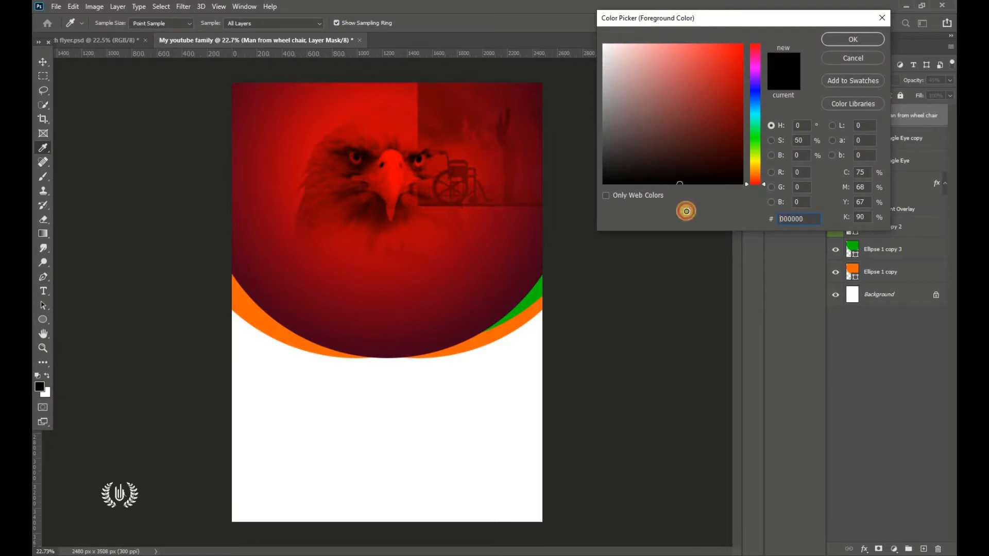
pyautogui.click(854, 38)
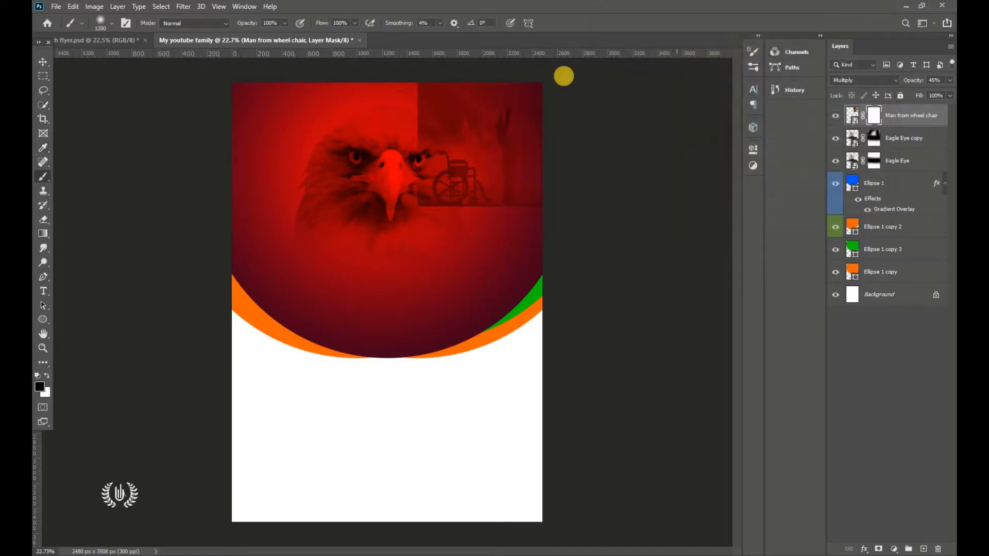
pyautogui.moveTo(472, 238)
pyautogui.mouseDown()
pyautogui.moveTo(415, 200)
pyautogui.moveTo(390, 159)
pyautogui.moveTo(479, 252)
pyautogui.moveTo(622, 215)
pyautogui.moveTo(470, 240)
pyautogui.moveTo(425, 234)
pyautogui.moveTo(406, 160)
pyautogui.moveTo(417, 68)
pyautogui.moveTo(439, 51)
pyautogui.mouseUp()
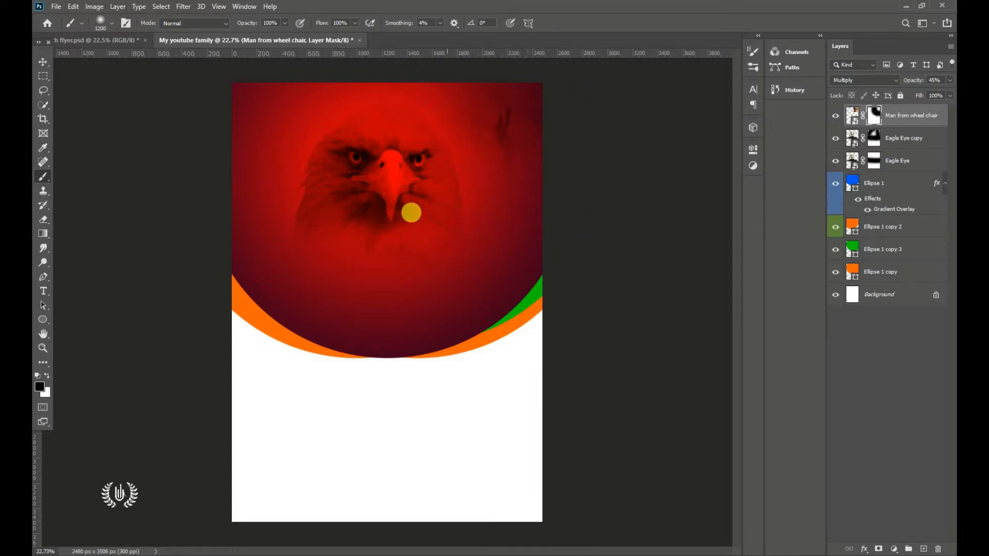
# Step: Inspect the wheelchair photo by toggling its mask off and back on, undoing an accidental move
pyautogui.click(43, 61)
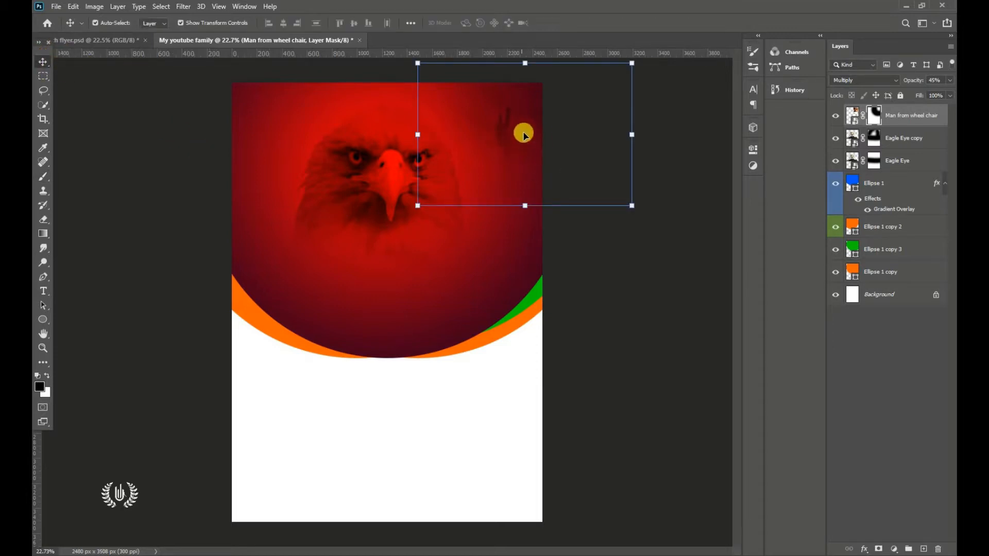
pyautogui.moveTo(523, 135); pyautogui.dragTo(548, 168)
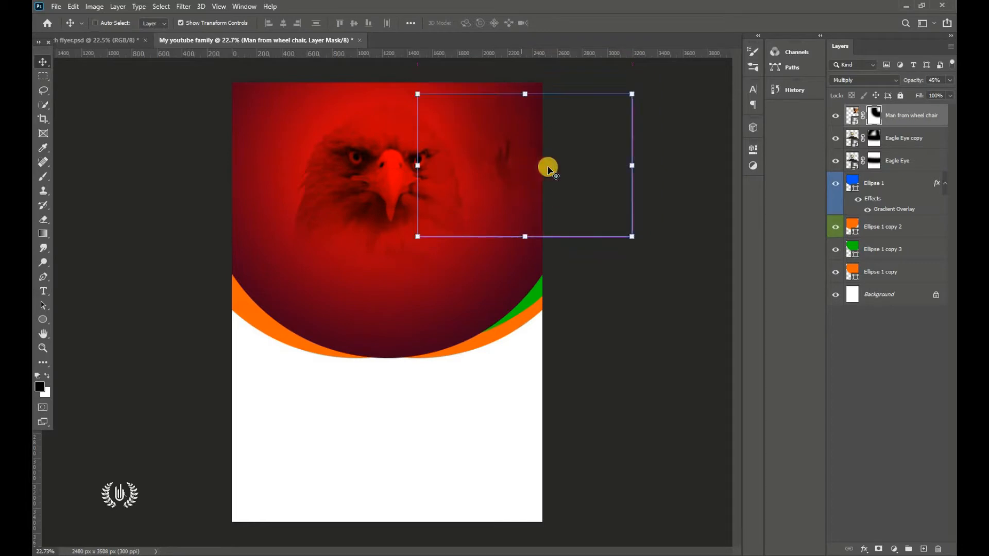
pyautogui.hotkey('ctrl', 'z')
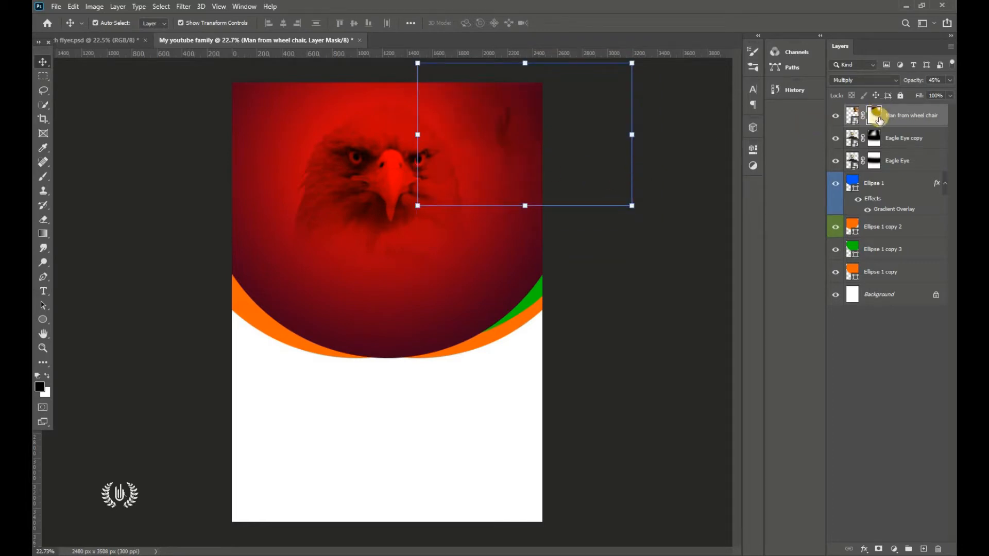
pyautogui.keyDown('shift'); pyautogui.click(877, 121); pyautogui.keyUp('shift')
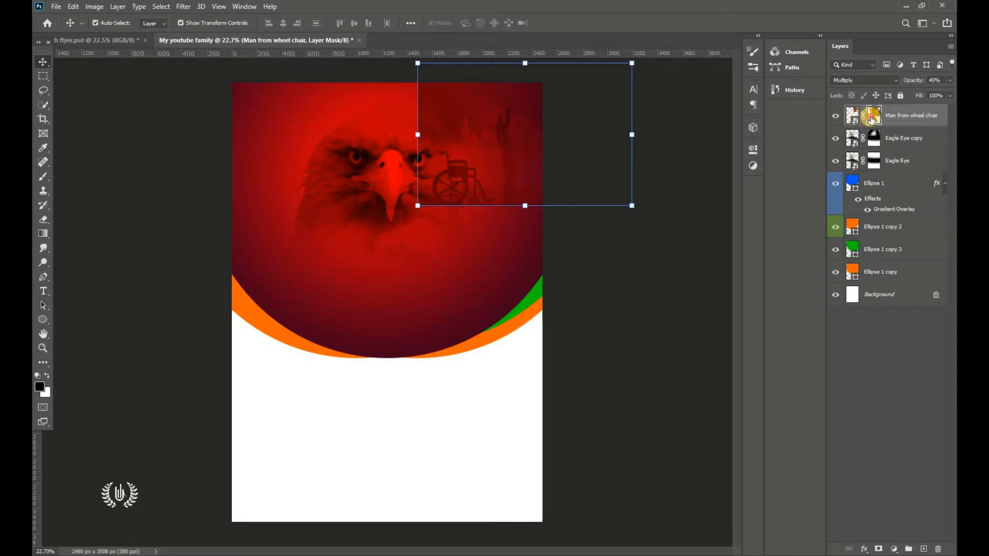
pyautogui.keyDown('shift'); pyautogui.click(871, 119); pyautogui.keyUp('shift')
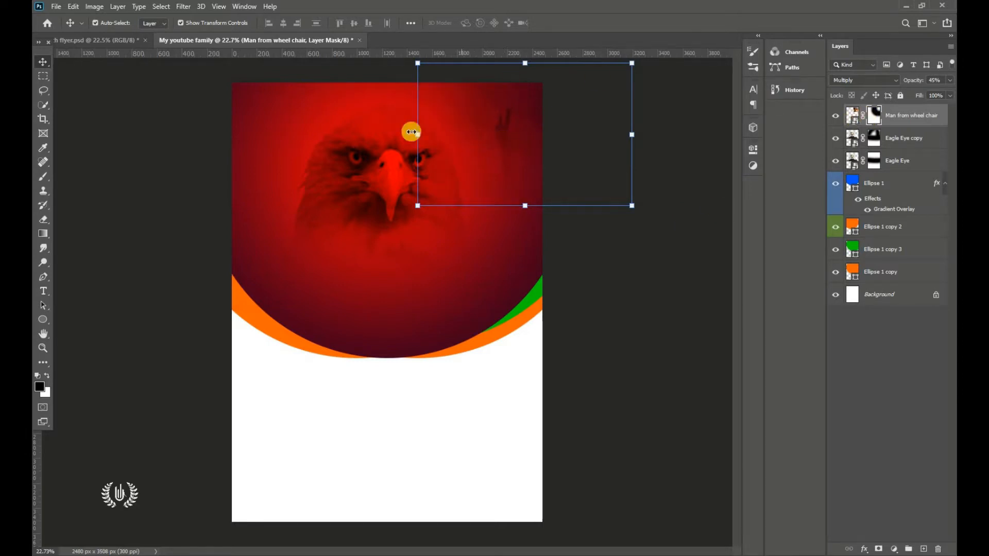
# Step: Free-transform the wheelchair photo up to about 116%, shift it slightly, and commit
pyautogui.click(91, 6)
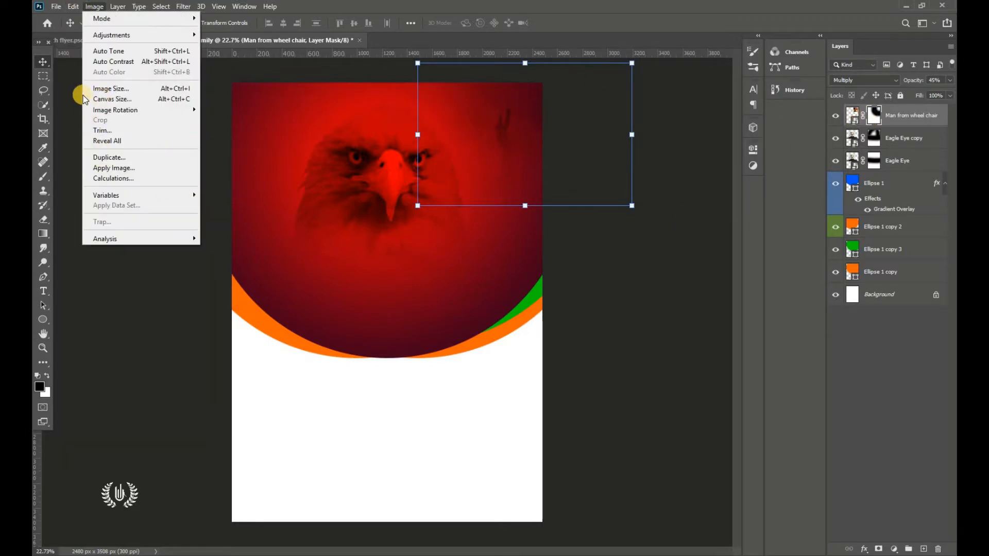
pyautogui.moveTo(71, 6)
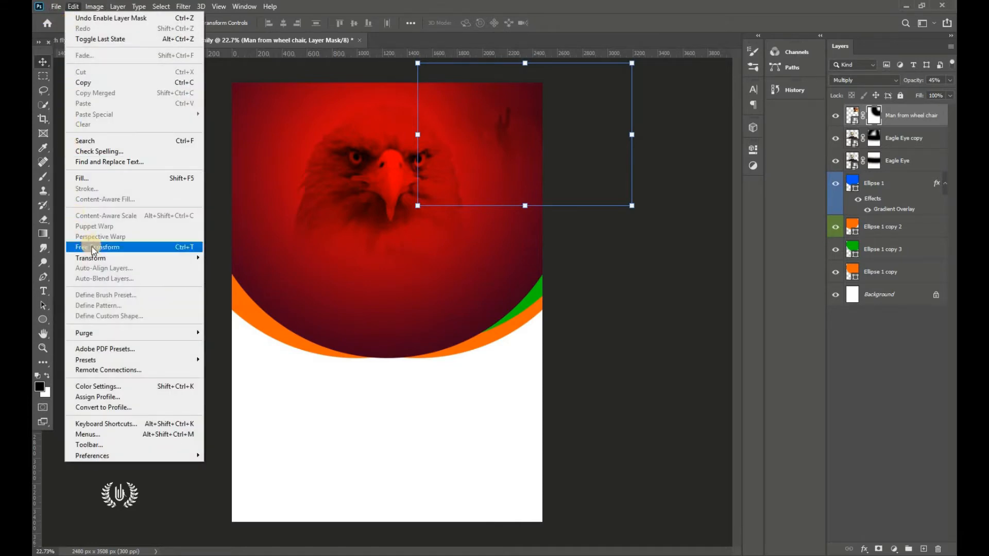
pyautogui.click(139, 246)
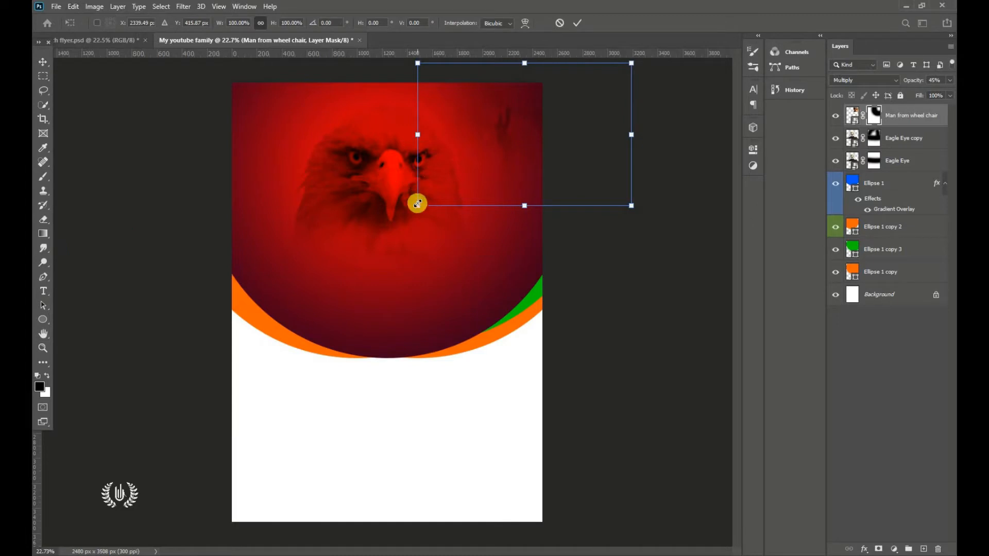
pyautogui.moveTo(416, 205); pyautogui.dragTo(407, 222)
pyautogui.moveTo(465, 160); pyautogui.dragTo(479, 153)
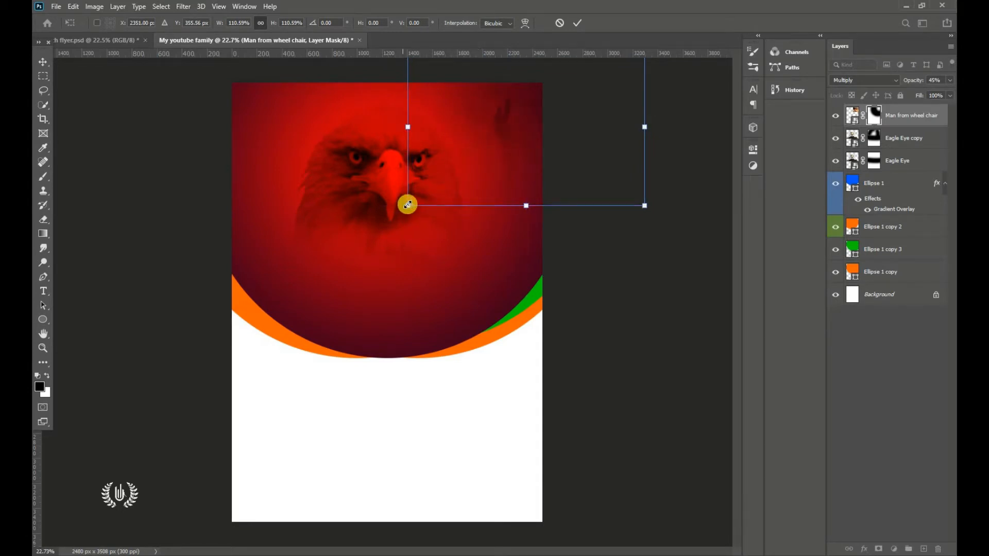
pyautogui.moveTo(406, 204); pyautogui.dragTo(397, 216)
pyautogui.moveTo(455, 158); pyautogui.dragTo(463, 155)
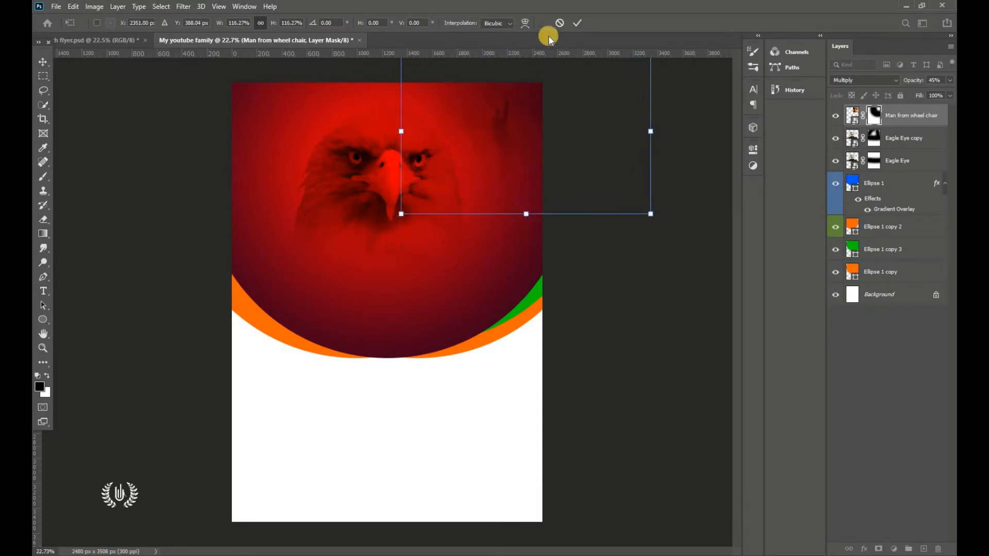
pyautogui.click(574, 24)
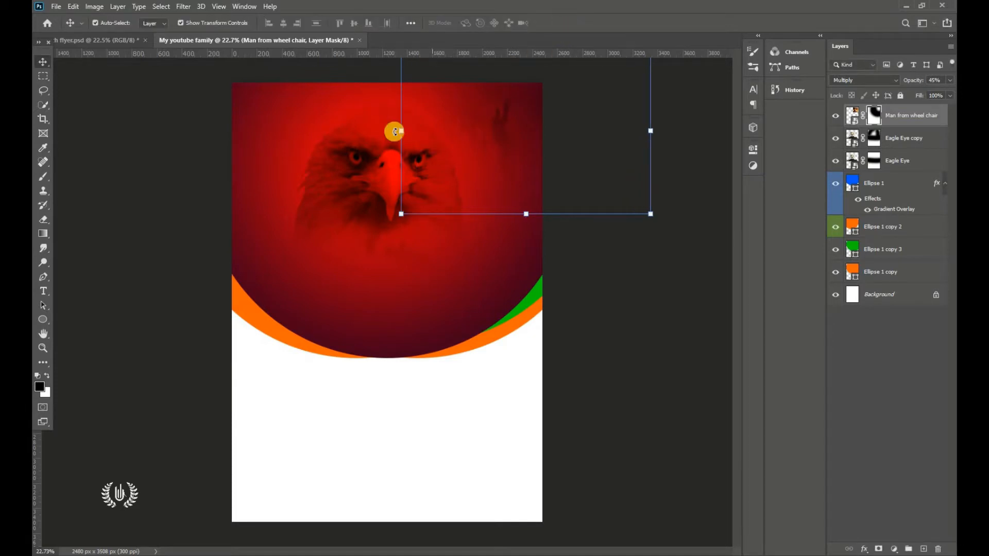
pyautogui.click(56, 7)
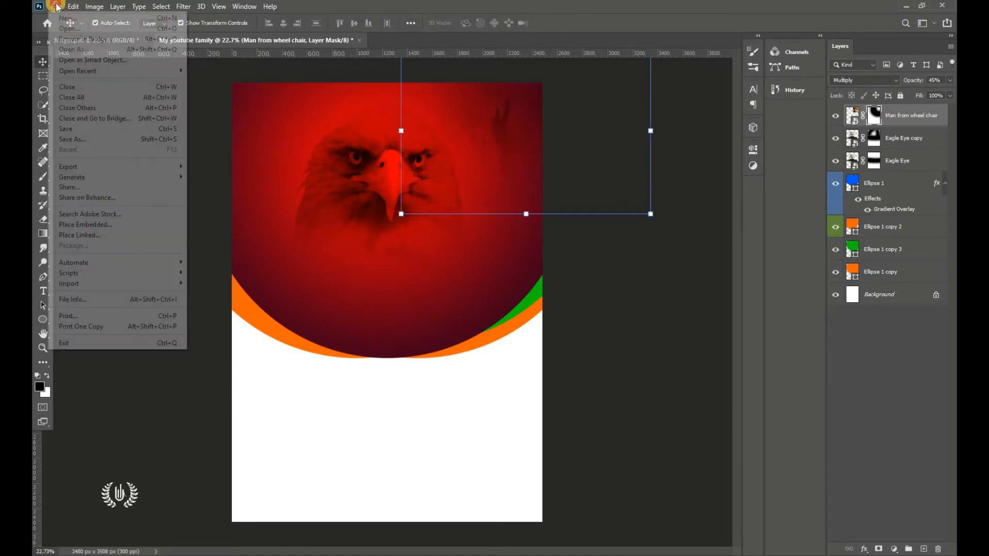
# Step: Place the Man holding crutches photo into the flyer as an embedded layer
pyautogui.click(99, 224)
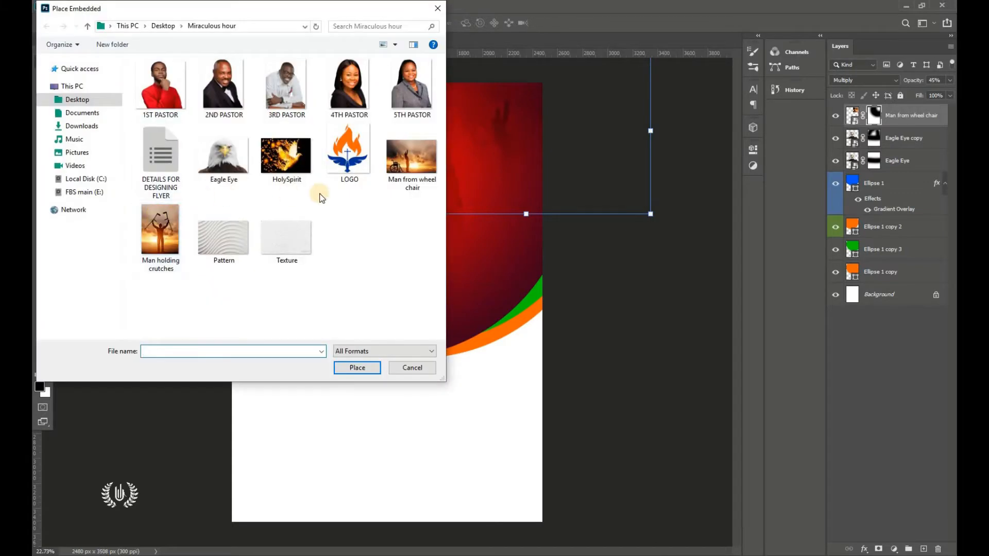
pyautogui.click(155, 229)
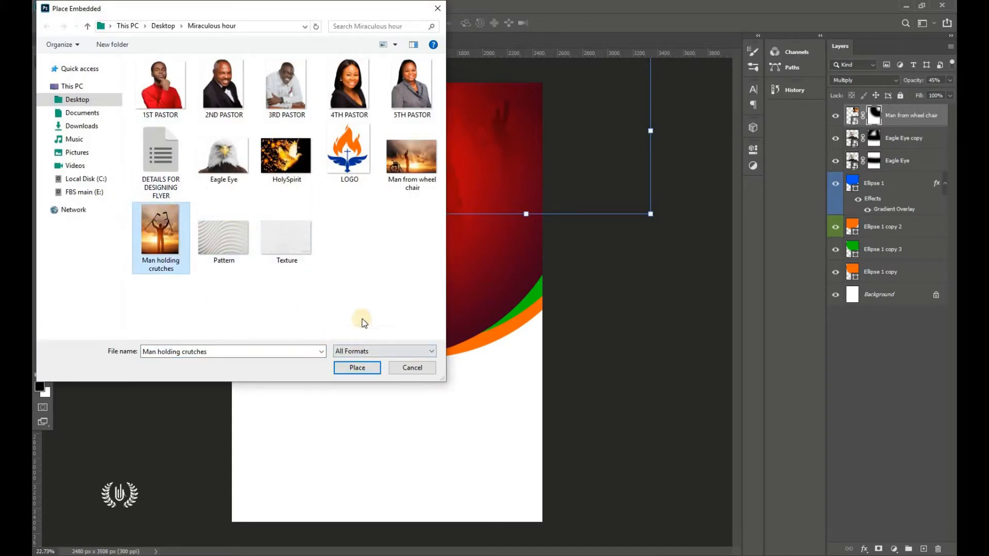
pyautogui.click(359, 367)
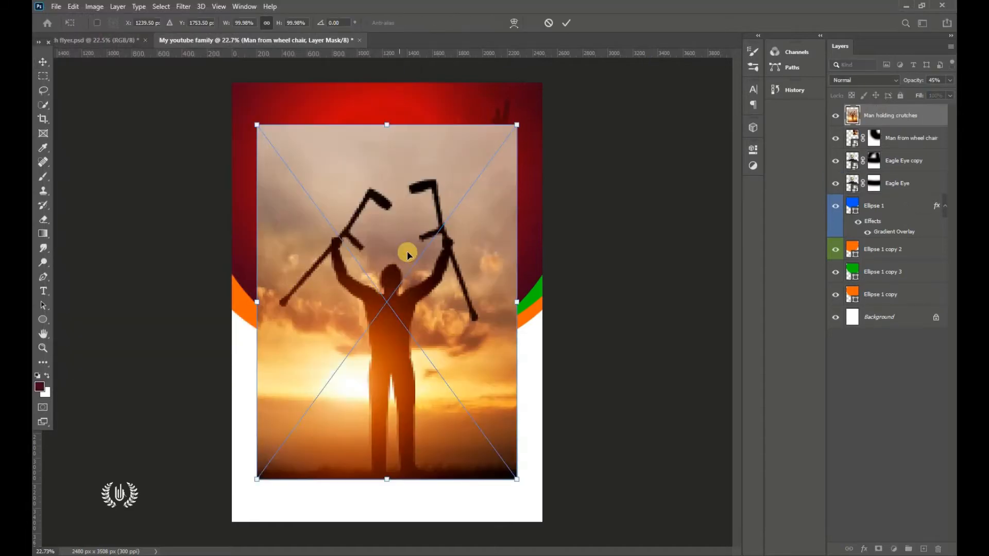
# Step: Scale the crutches photo down to about 85% at the upper left and commit it
pyautogui.moveTo(517, 302); pyautogui.dragTo(283, 167)
pyautogui.click(566, 23)
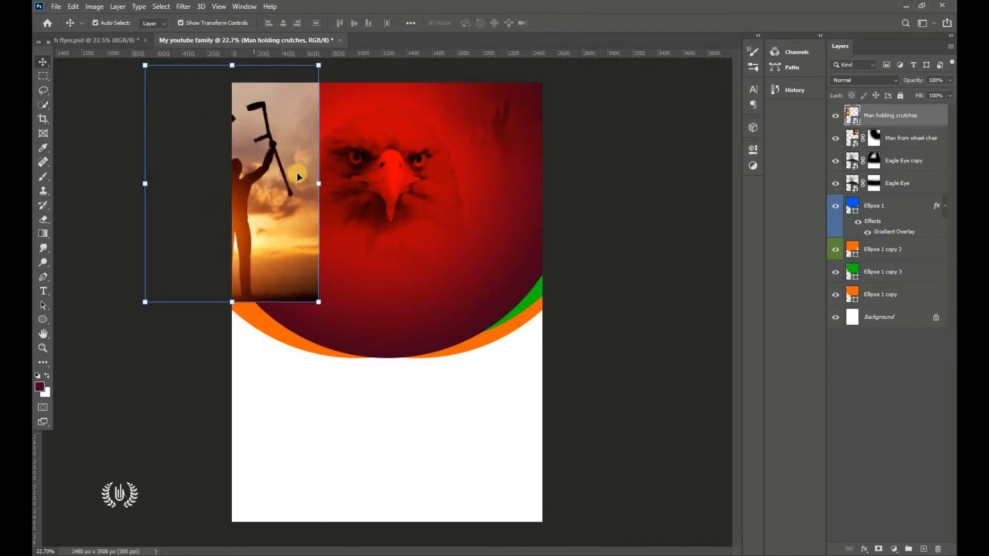
pyautogui.click(208, 554)
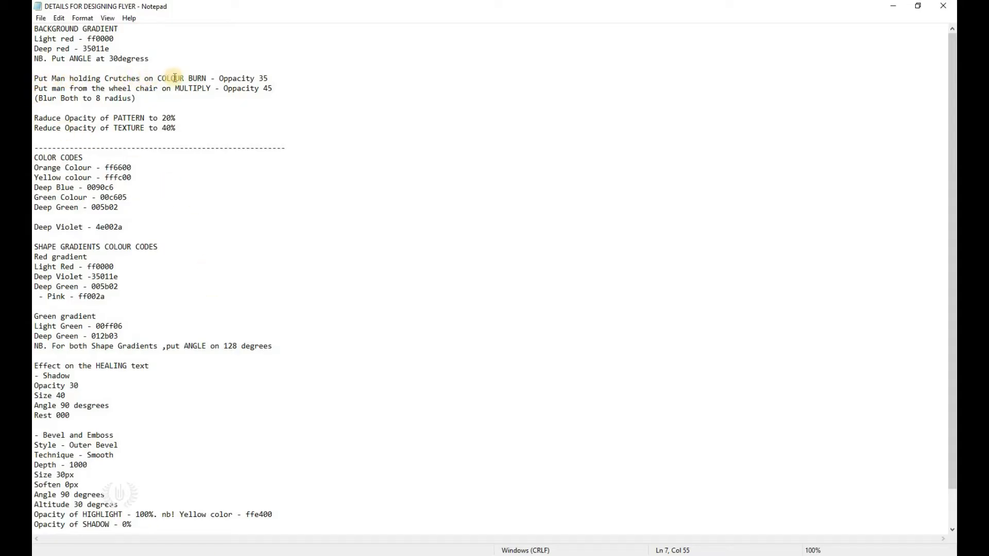
# Step: Read the notes line giving Colour Burn at 35 opacity for the crutches photo
pyautogui.moveTo(278, 78); pyautogui.dragTo(39, 78)
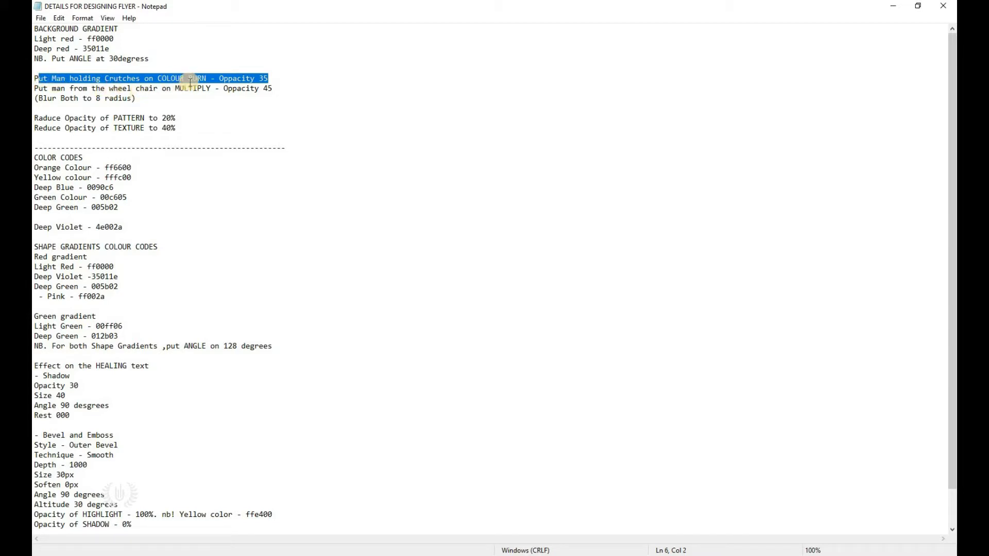
pyautogui.click(243, 238)
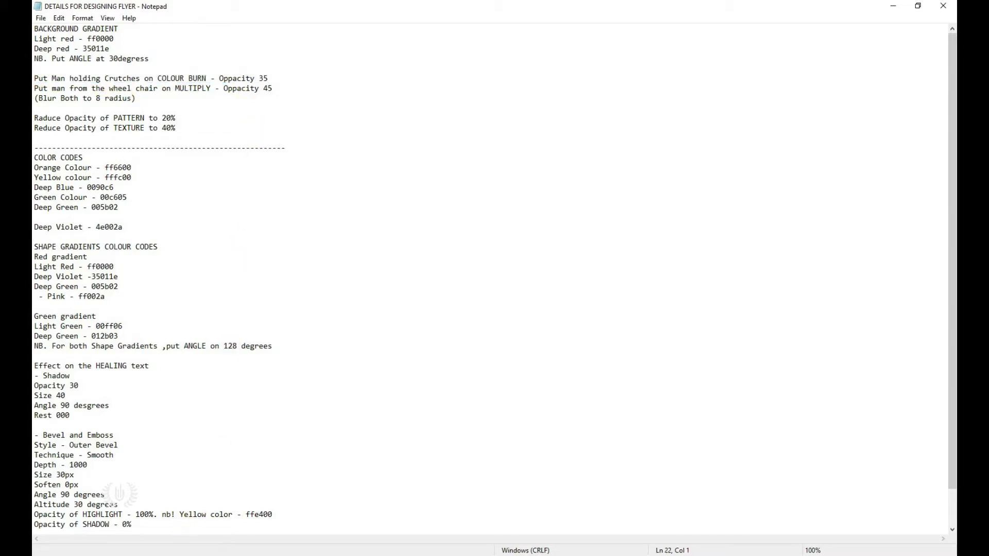
pyautogui.hotkey('alt', 'Tab')
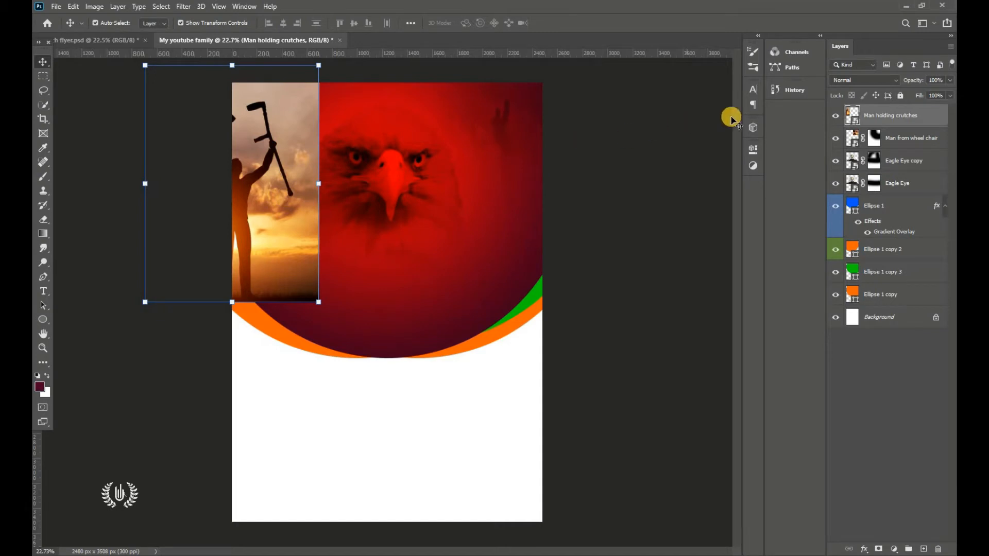
# Step: Set the crutches layer to Color Burn at 35% opacity and add a layer mask
pyautogui.click(836, 117)
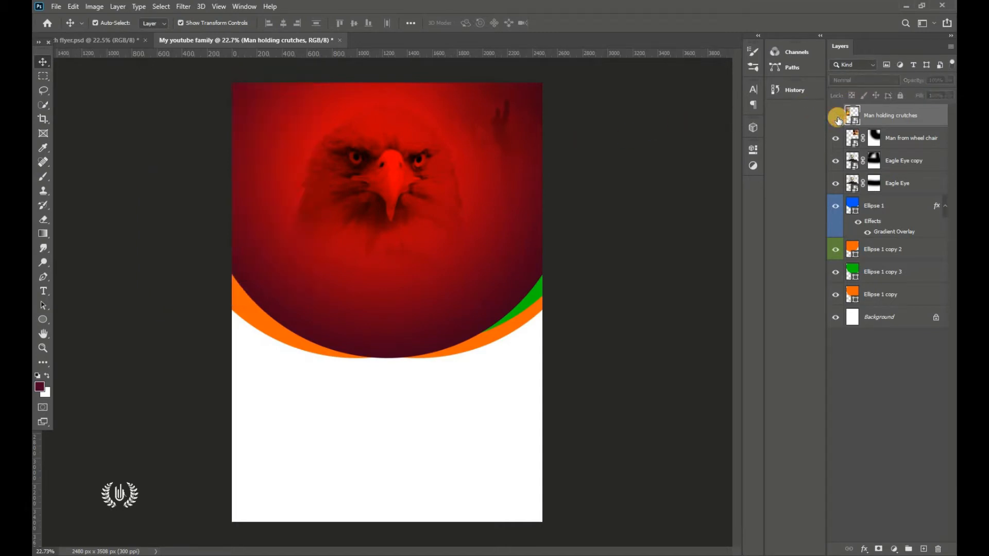
pyautogui.click(837, 117)
pyautogui.click(856, 82)
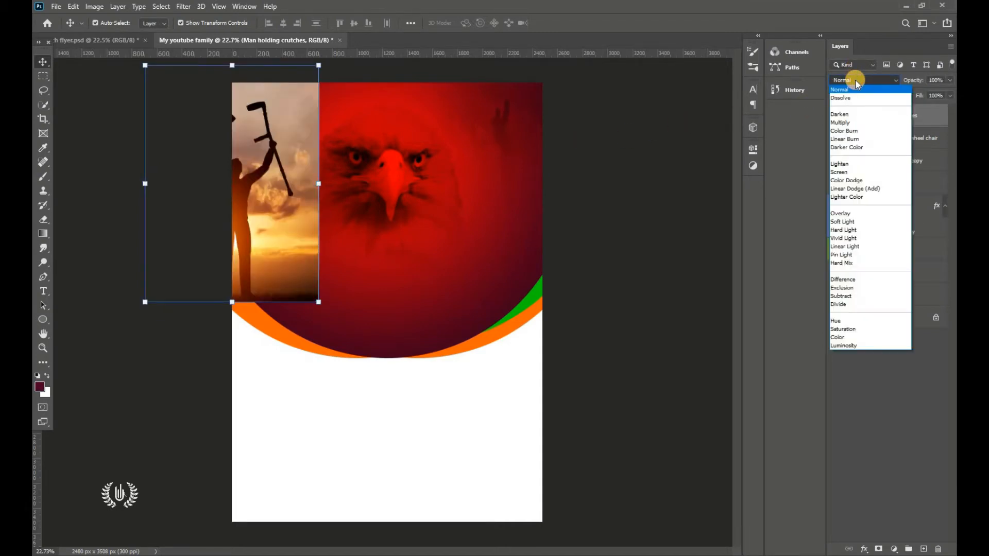
pyautogui.click(857, 132)
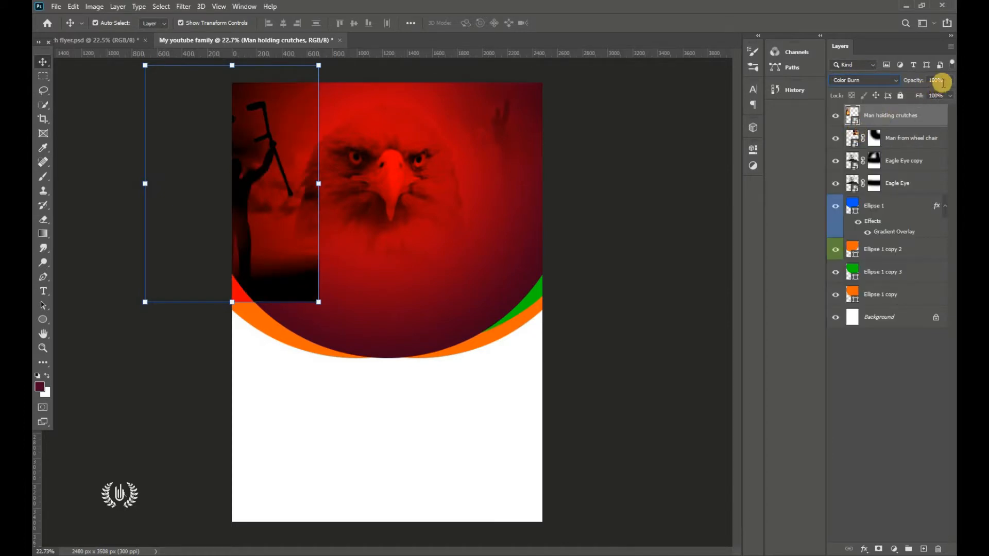
pyautogui.click(937, 80)
pyautogui.write('35')
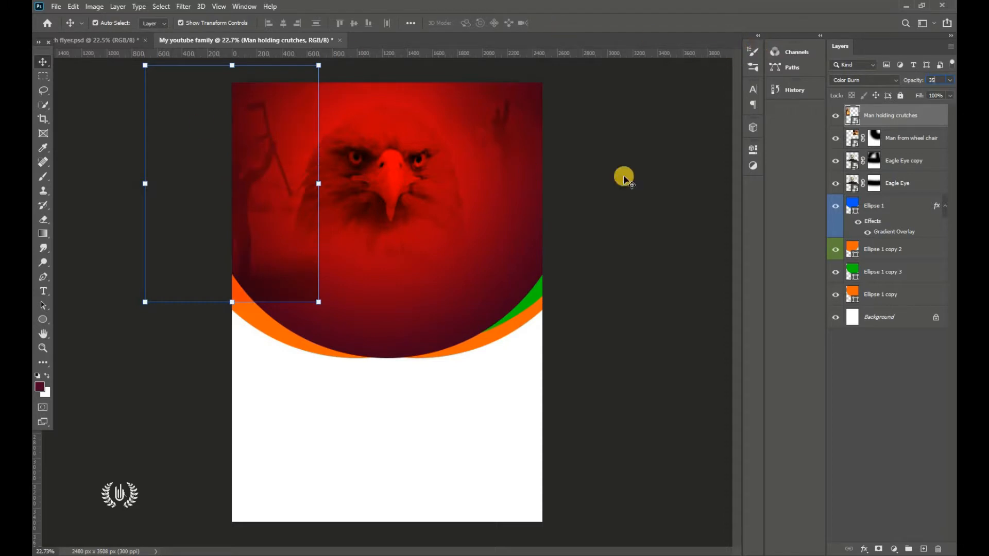
pyautogui.click(877, 549)
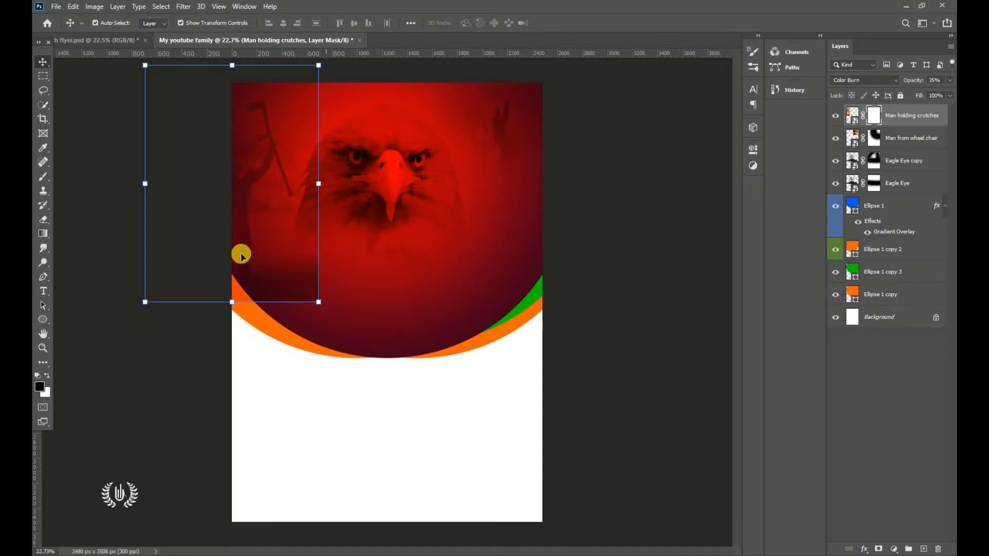
# Step: Paint large soft black strokes on the crutches mask to fade the photo
pyautogui.moveTo(53, 182); pyautogui.dragTo(75, 178)
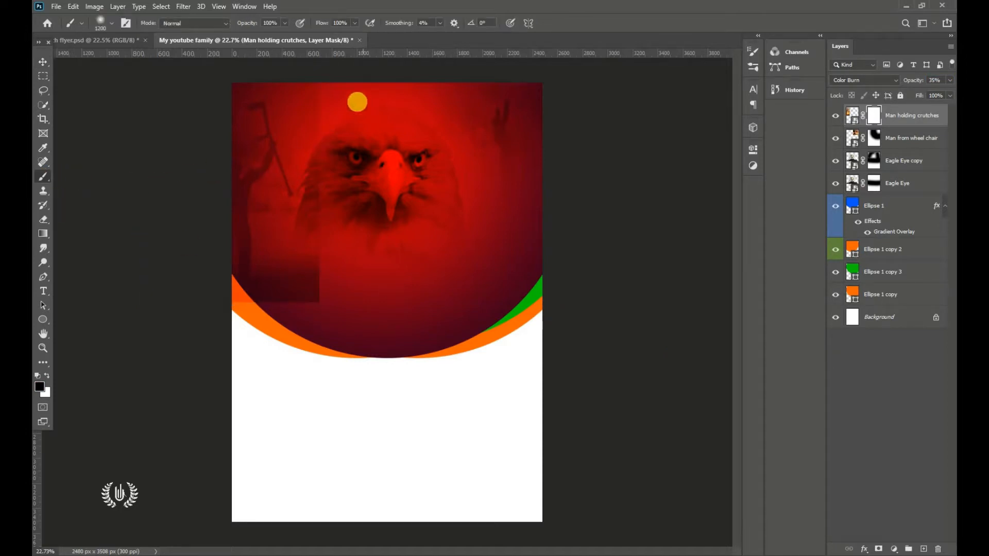
pyautogui.moveTo(363, 97); pyautogui.dragTo(333, 317)
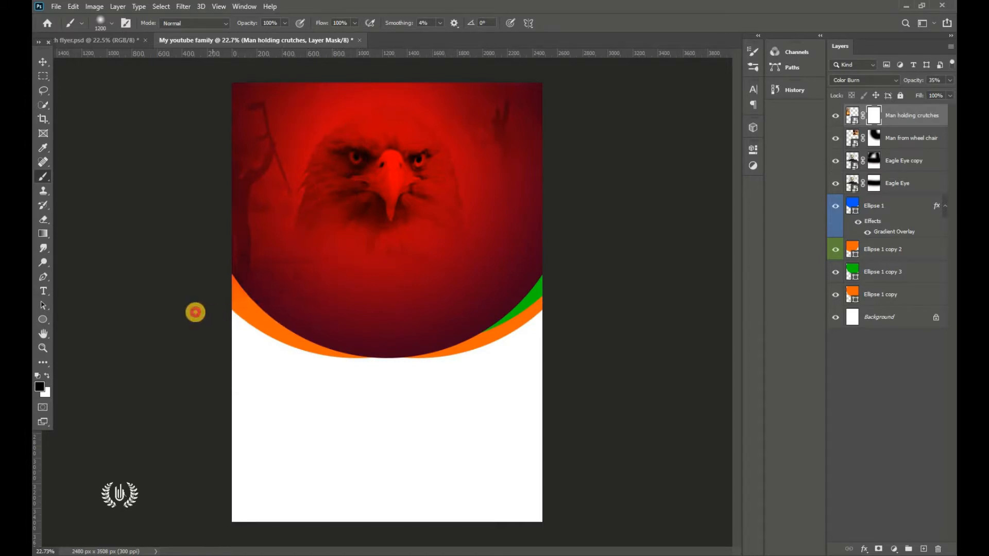
pyautogui.moveTo(212, 304)
pyautogui.mouseDown()
pyautogui.moveTo(366, 256)
pyautogui.moveTo(274, 279)
pyautogui.moveTo(145, 262)
pyautogui.mouseUp()
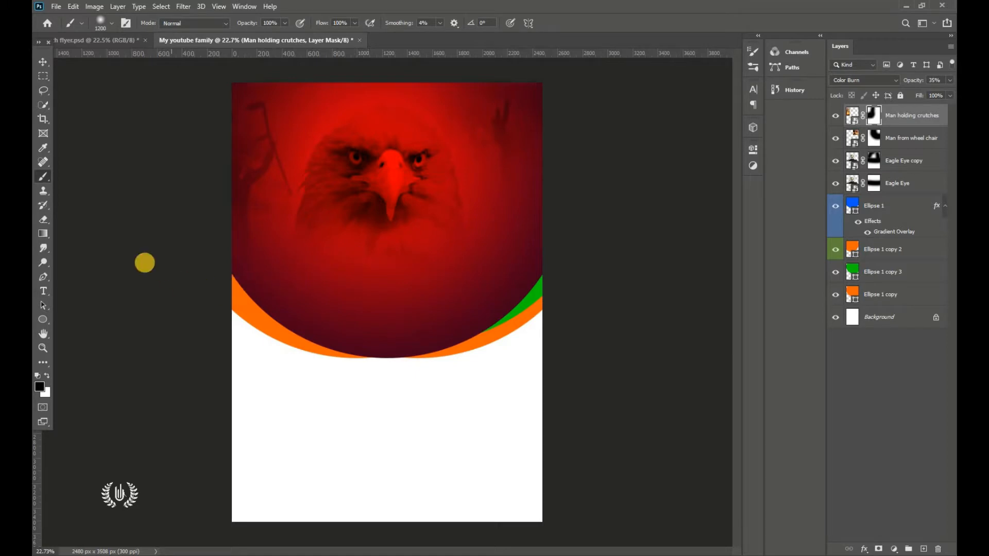
# Step: Toggle the crutches and wheelchair layers' visibility to check how they blend
pyautogui.click(43, 62)
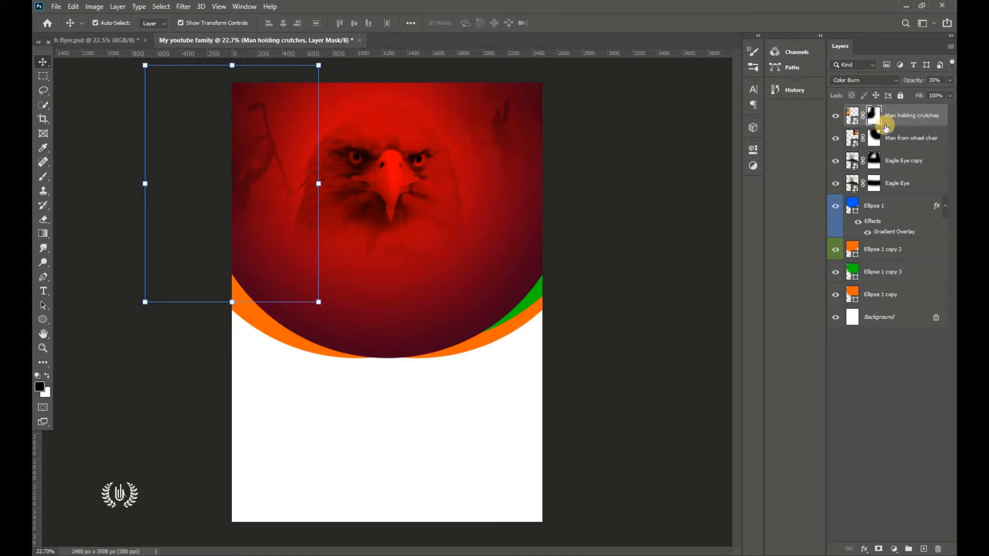
pyautogui.click(912, 138)
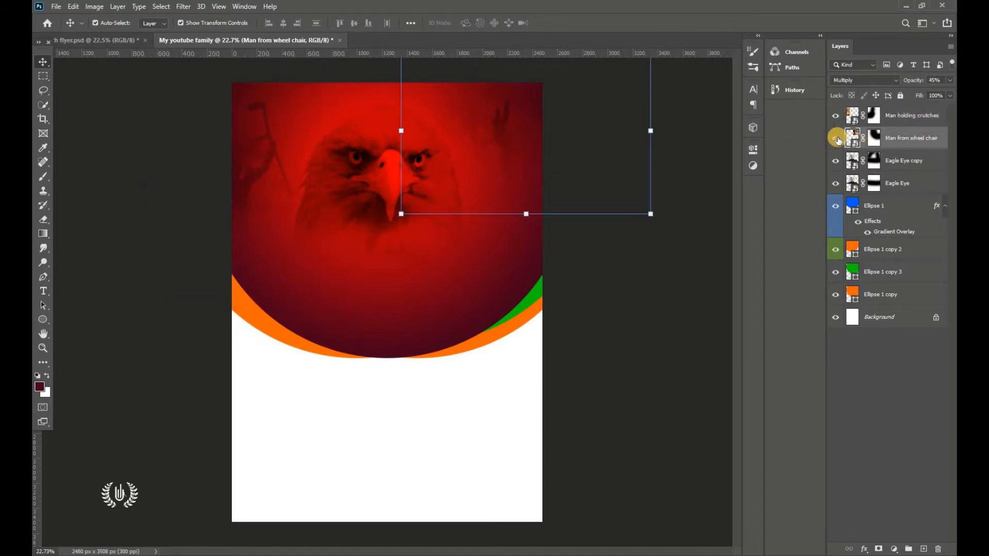
pyautogui.click(663, 277)
pyautogui.click(836, 117)
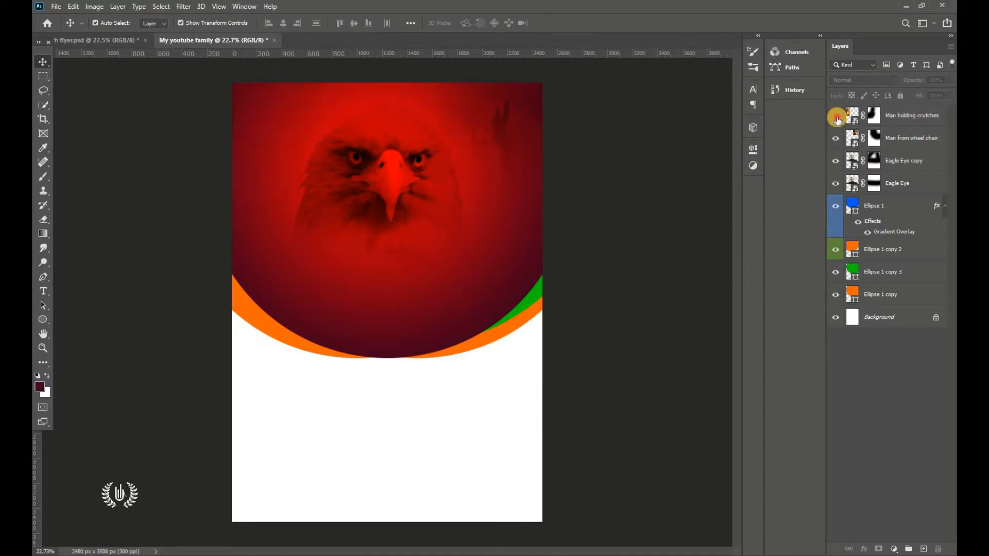
pyautogui.click(836, 118)
pyautogui.click(835, 139)
pyautogui.click(836, 139)
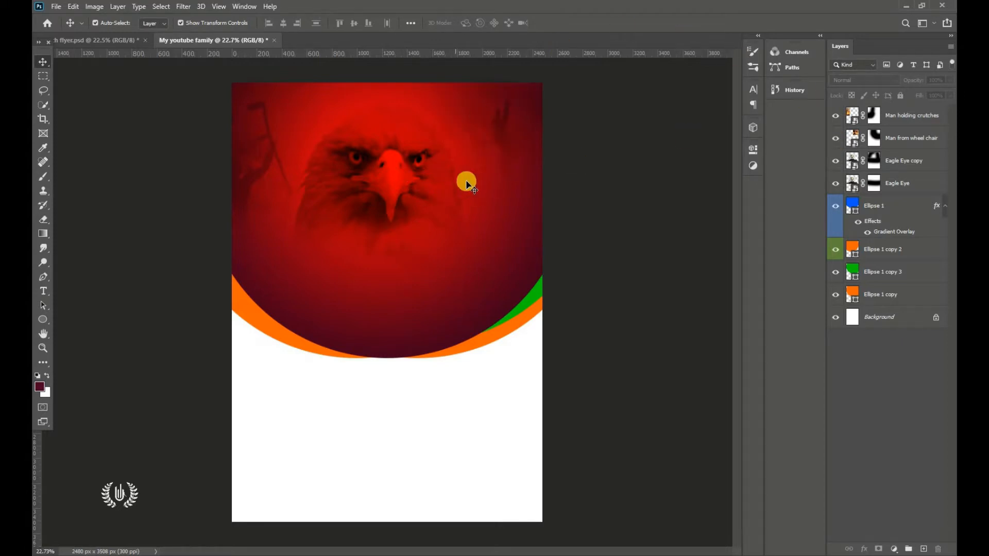
# Step: Nudge the green arc a few pixels into a better position
pyautogui.click(540, 295)
pyautogui.press('Up')
pyautogui.press('Up')
pyautogui.press('Up')
pyautogui.press('Up')
pyautogui.press('Up')
pyautogui.press('Up')
pyautogui.press('Up')
pyautogui.press('Up')
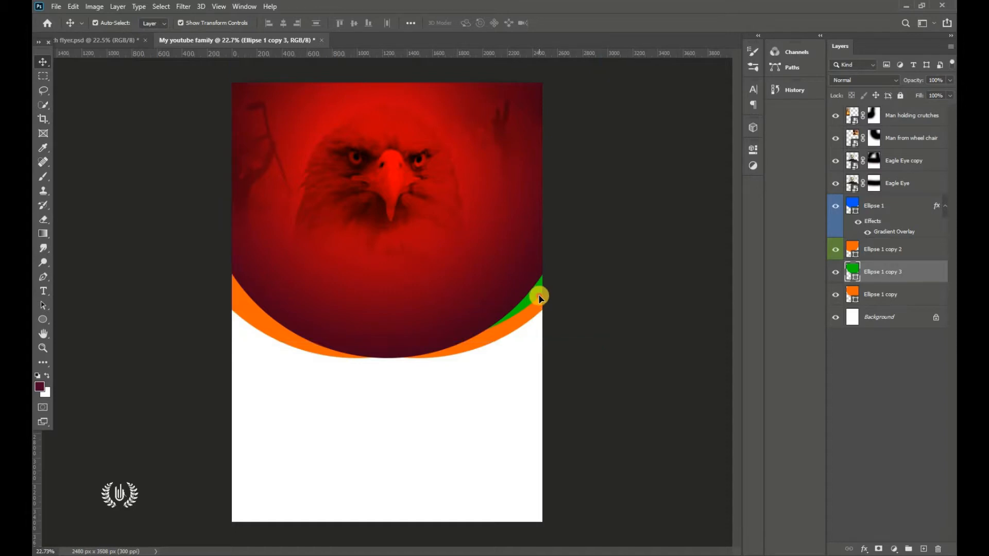
pyautogui.moveTo(537, 300); pyautogui.dragTo(533, 303)
pyautogui.press('Up')
pyautogui.press('Up')
pyautogui.press('Up')
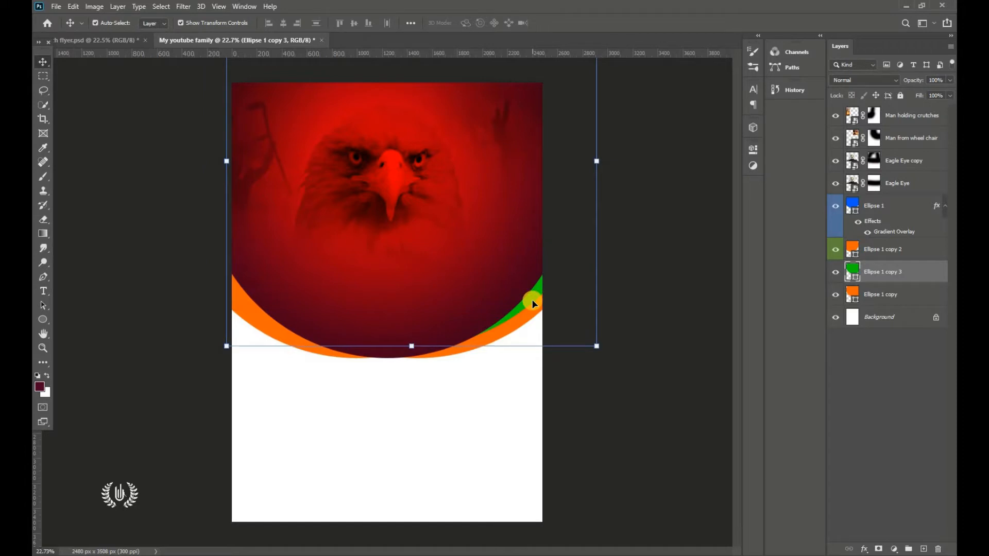
pyautogui.press('Down')
pyautogui.press('Right')
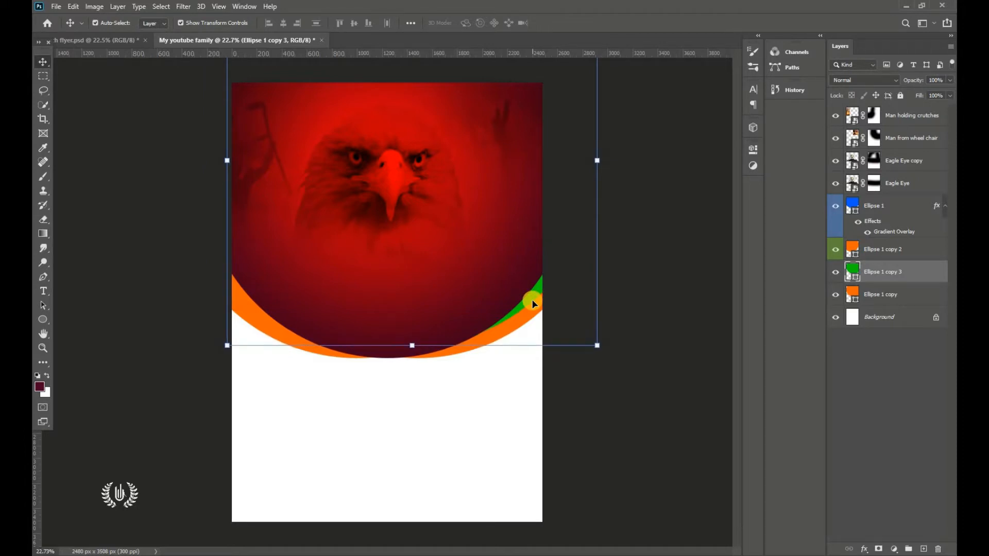
pyautogui.click(692, 237)
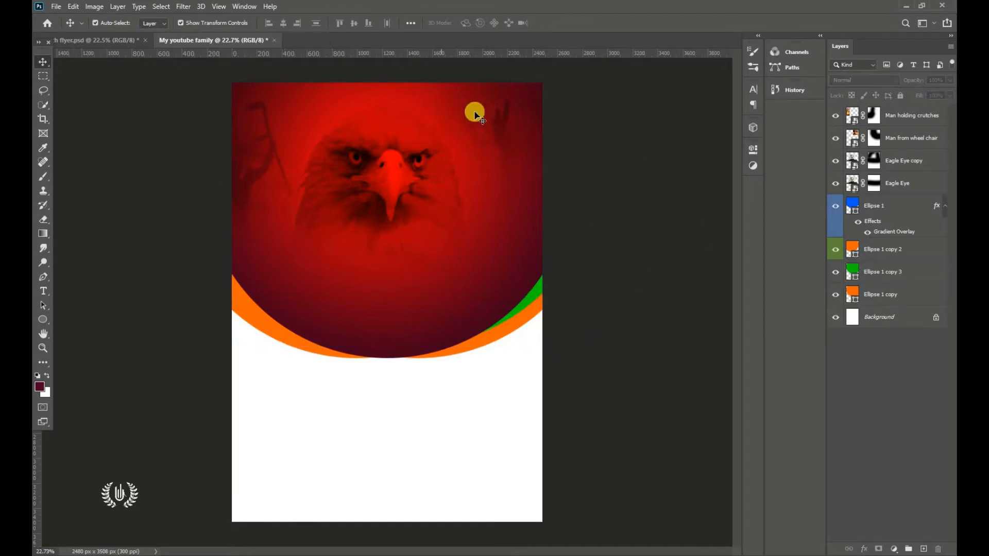
# Step: Group the layers from Man holding crutches down to Ellipse 1 copy into Group 1
pyautogui.click(909, 116)
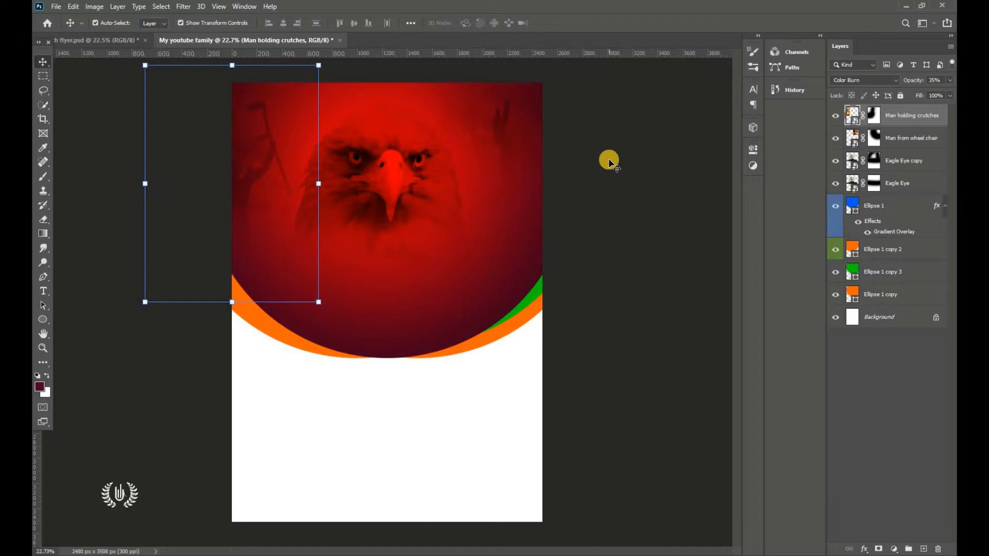
pyautogui.click(639, 167)
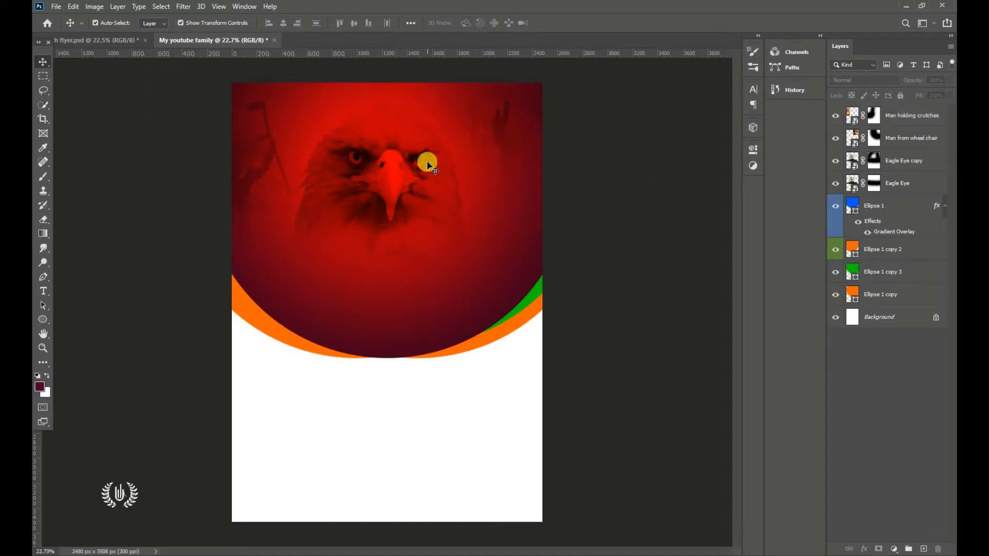
pyautogui.click(913, 115)
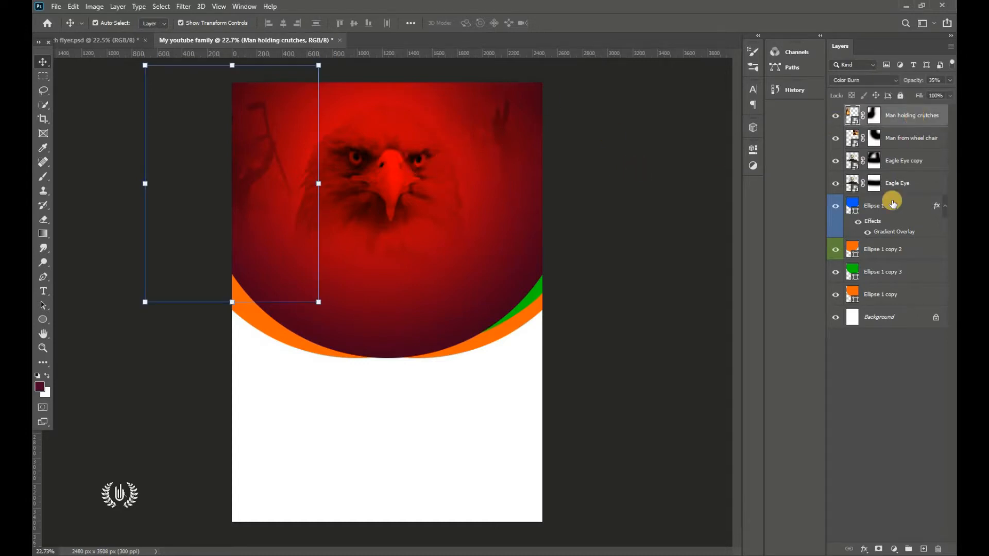
pyautogui.keyDown('shift'); pyautogui.click(896, 301); pyautogui.keyUp('shift')
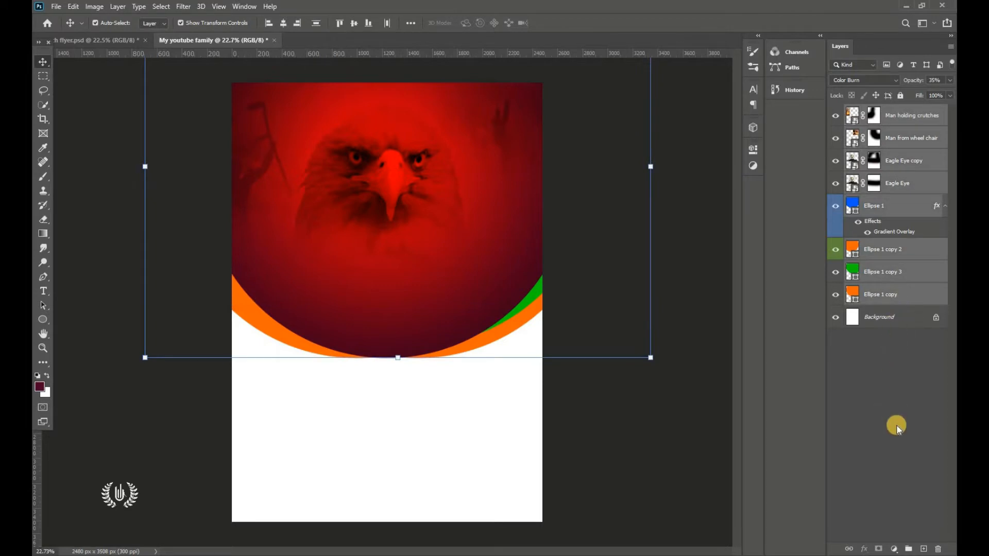
pyautogui.click(909, 548)
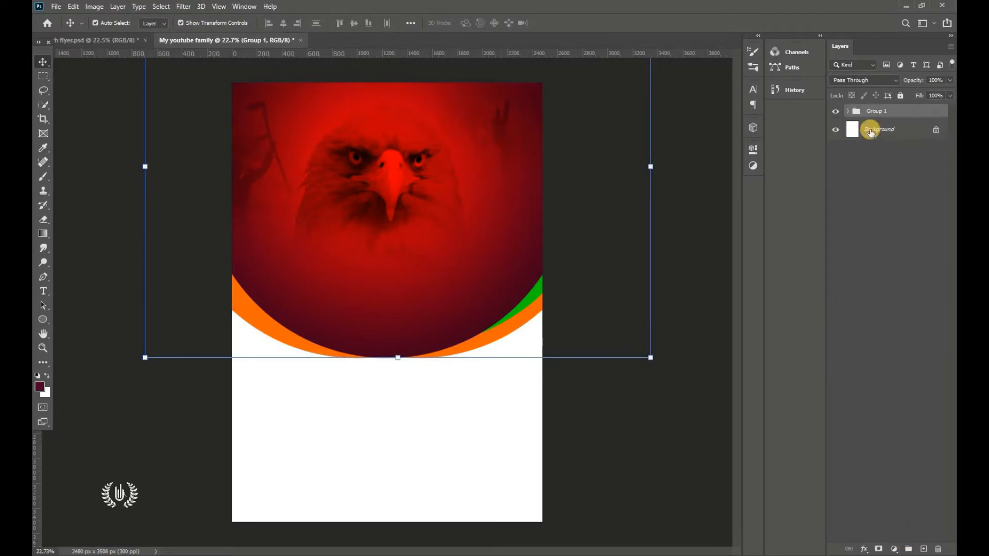
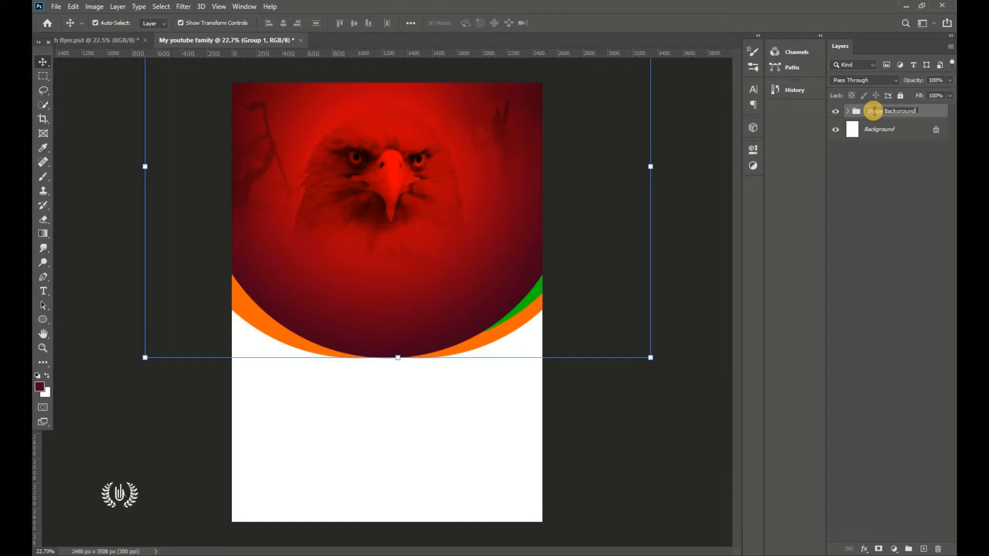
# Step: Confirm 'Shape Background' as the eagle circle group's name and bring up the File menu
pyautogui.press('Return')
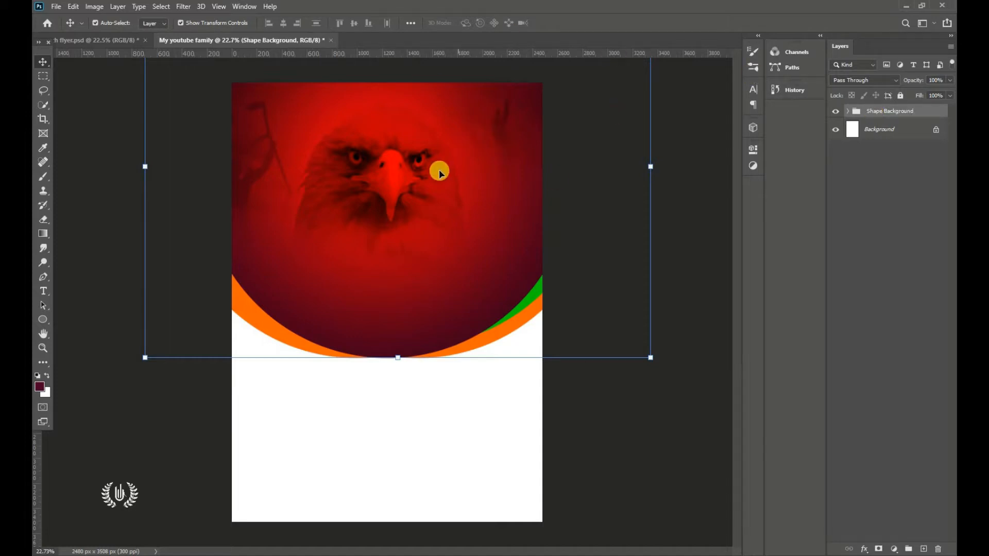
pyautogui.click(54, 8)
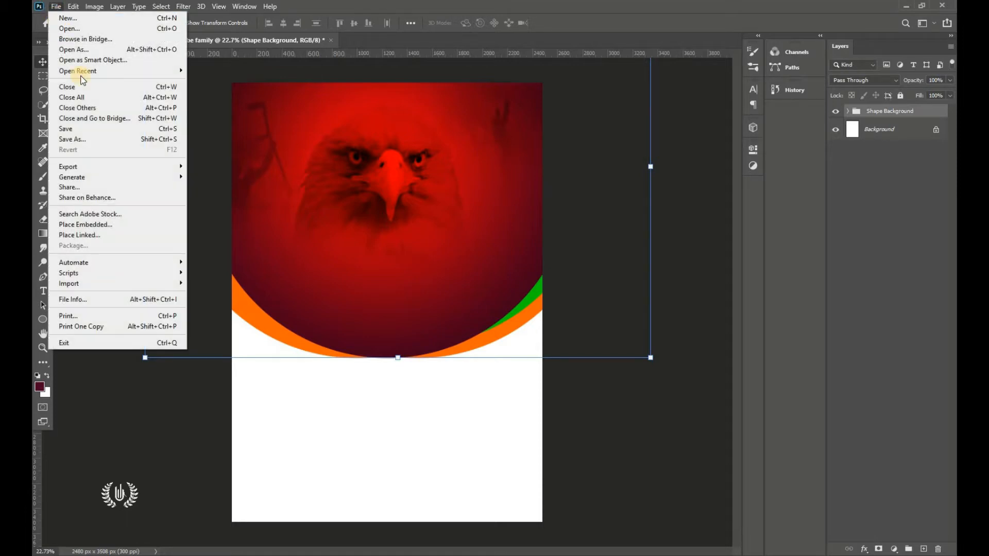
# Step: Place the Texture image into the flyer as an embedded file
pyautogui.click(118, 224)
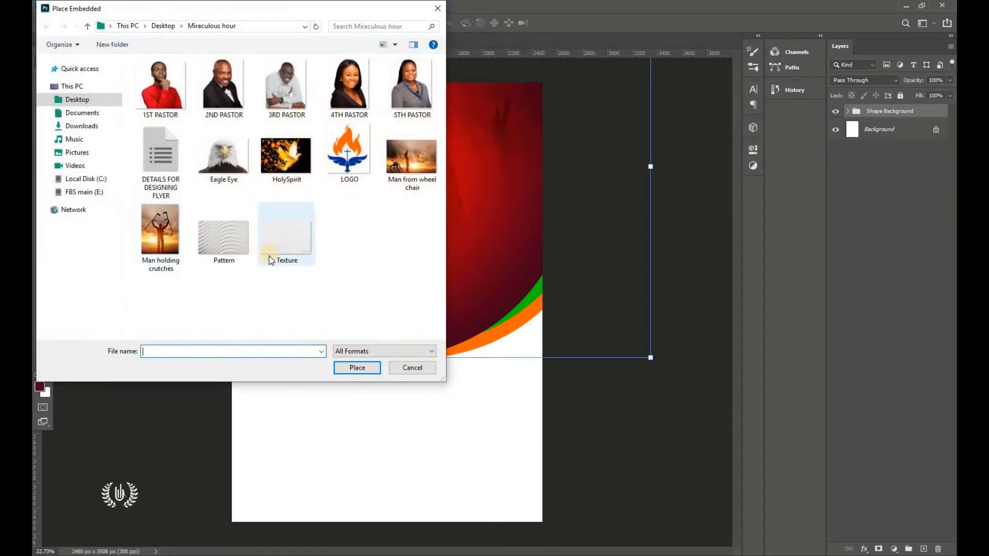
pyautogui.click(272, 261)
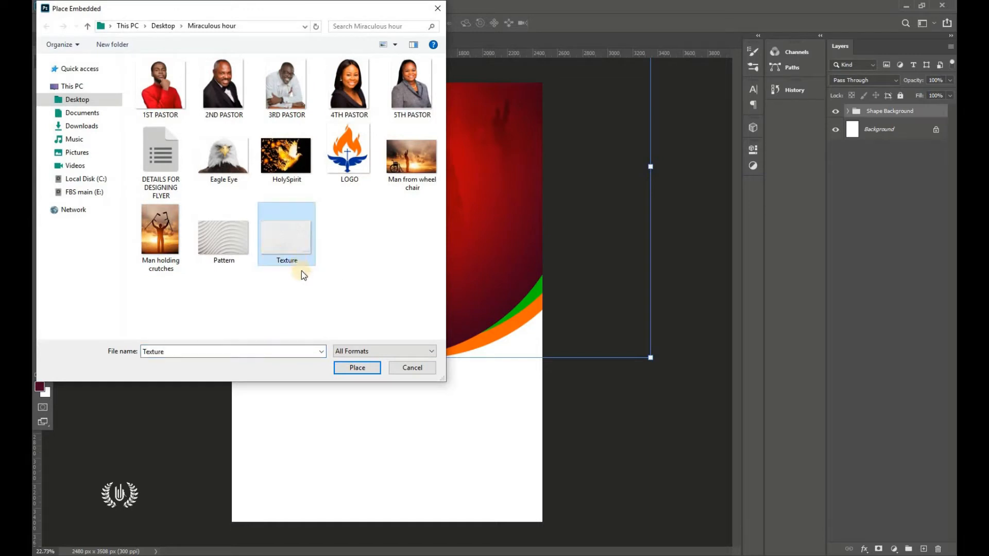
pyautogui.click(362, 372)
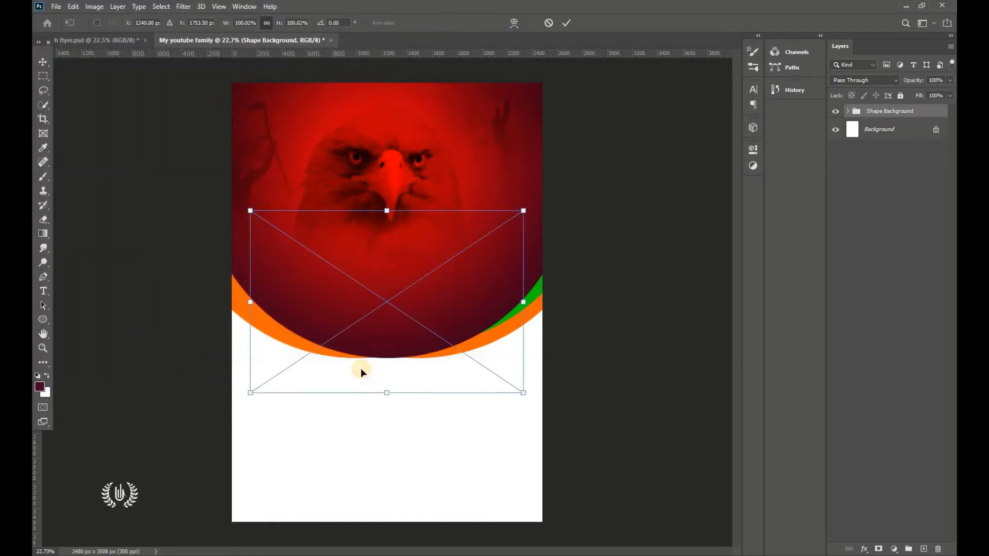
# Step: Enlarge the texture over the lower page and move its layer beneath Shape Background
pyautogui.moveTo(392, 395); pyautogui.dragTo(394, 460)
pyautogui.moveTo(395, 300); pyautogui.dragTo(392, 367)
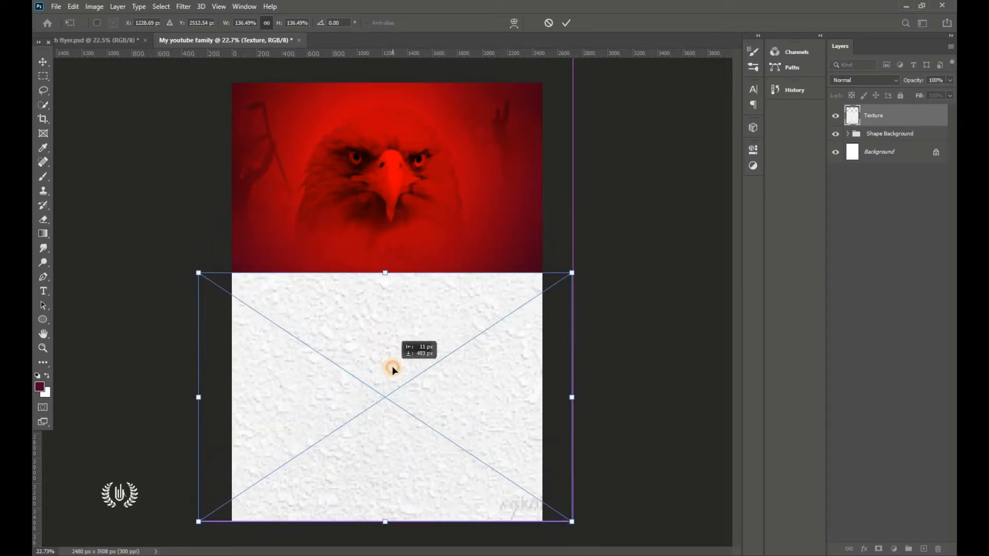
pyautogui.click(568, 25)
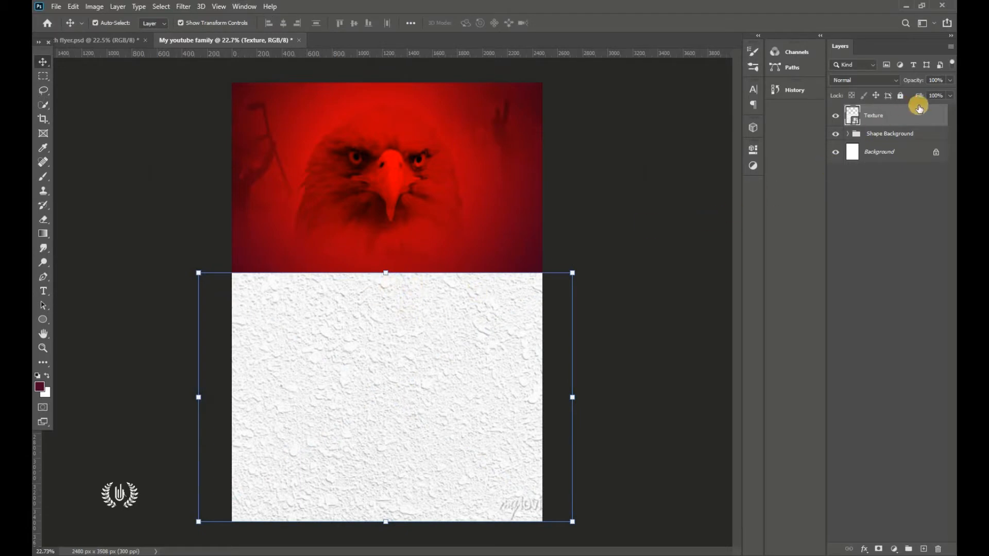
pyautogui.moveTo(917, 103); pyautogui.dragTo(916, 140)
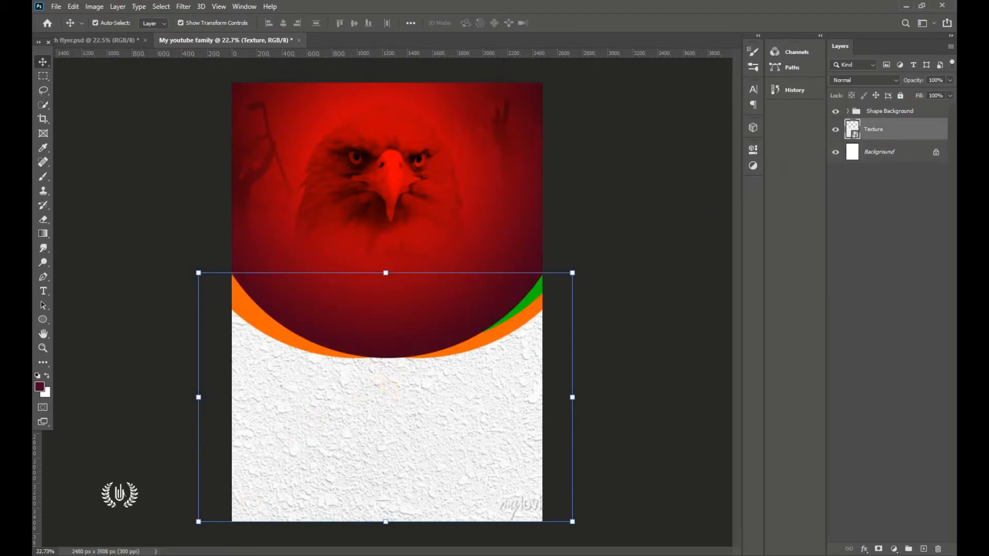
pyautogui.hotkey('alt', 'Tab')
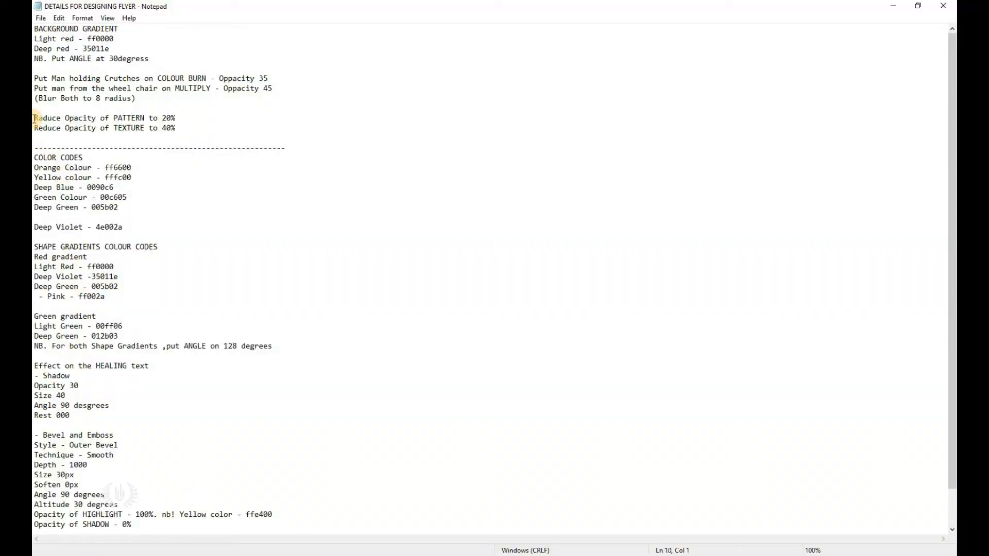
# Step: Check the notes for PATTERN opacity 20% and TEXTURE opacity 40%
pyautogui.moveTo(55, 119); pyautogui.dragTo(183, 119)
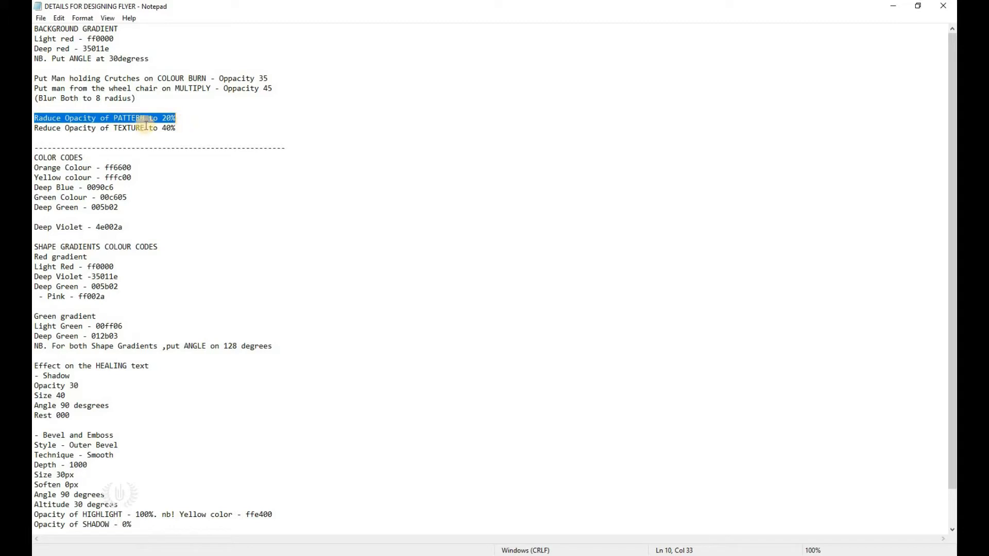
pyautogui.moveTo(34, 129); pyautogui.dragTo(172, 128)
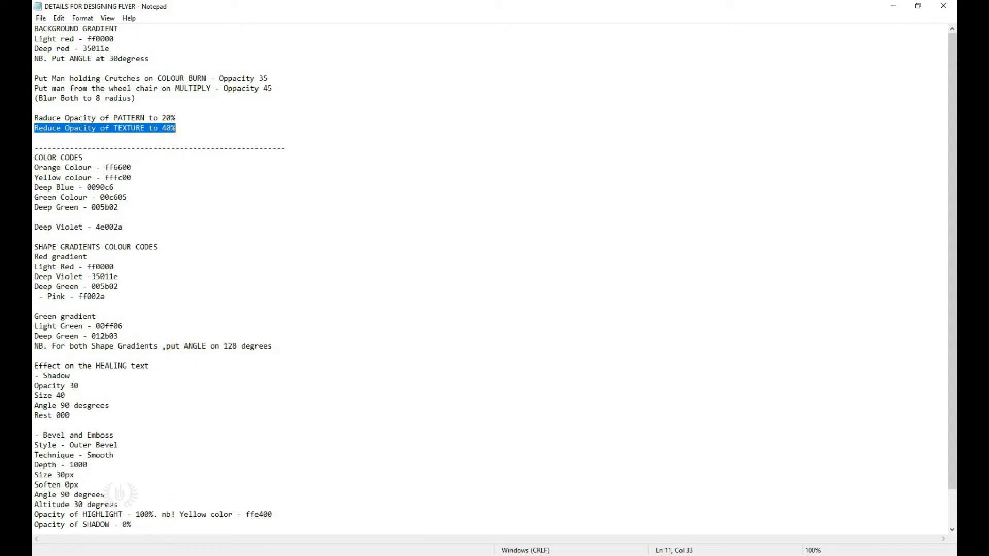
pyautogui.click(165, 555)
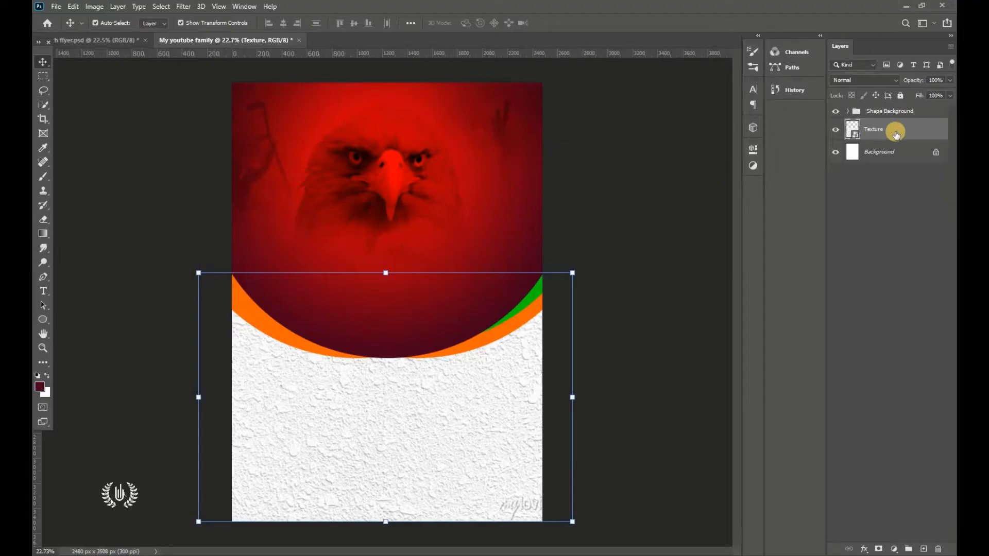
# Step: Set the Texture layer's opacity to 40%
pyautogui.click(944, 80)
pyautogui.write('4')
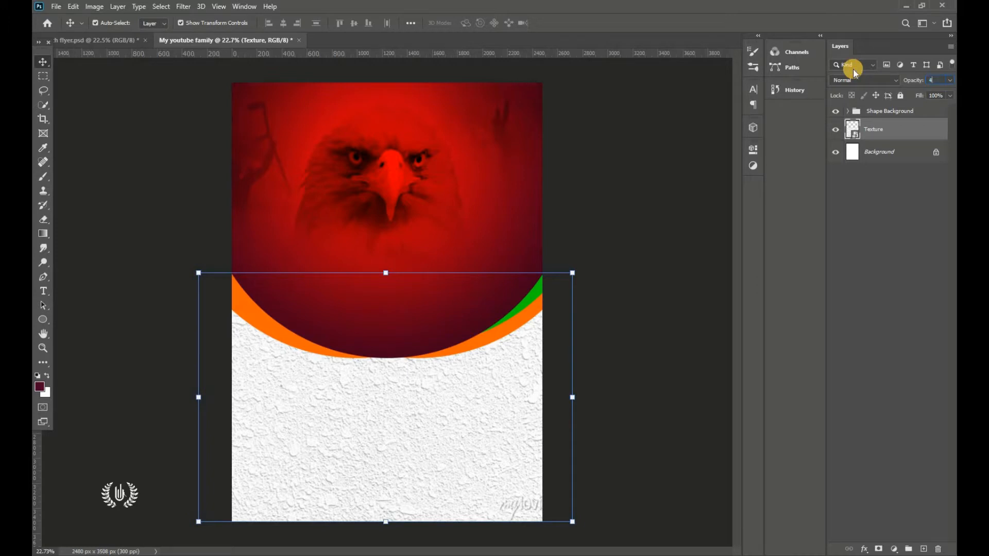
pyautogui.write('0')
pyautogui.click(673, 223)
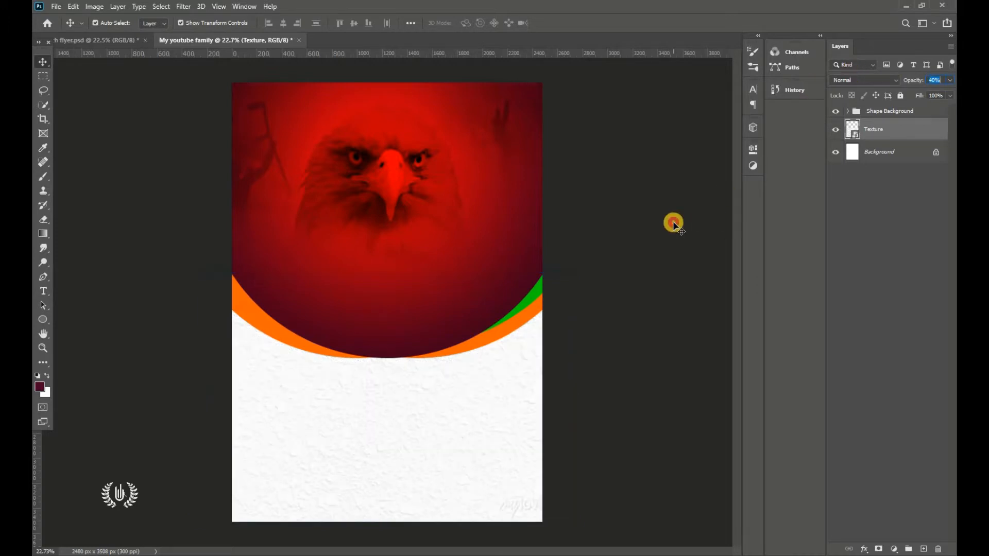
pyautogui.click(901, 137)
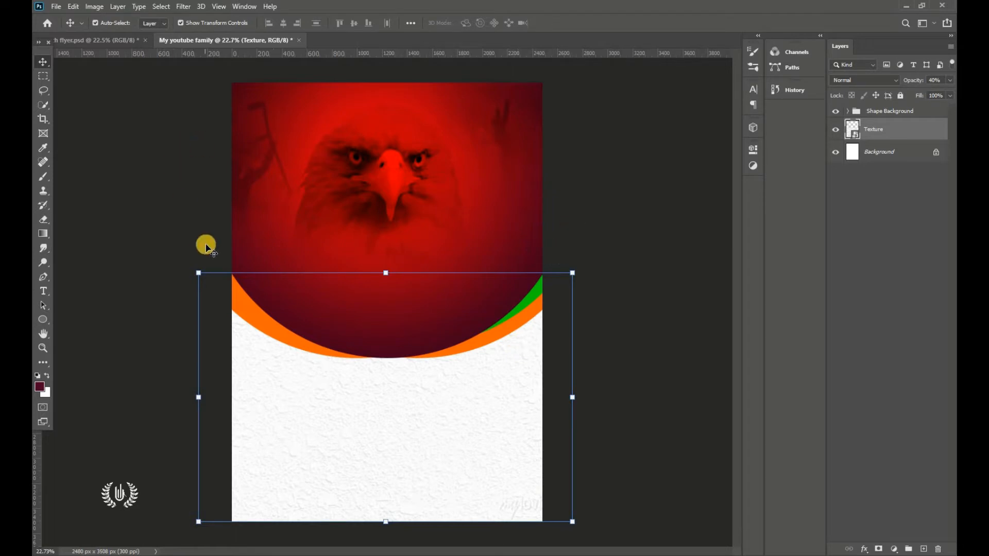
# Step: Place the Pattern image into the flyer as an embedded file
pyautogui.click(56, 6)
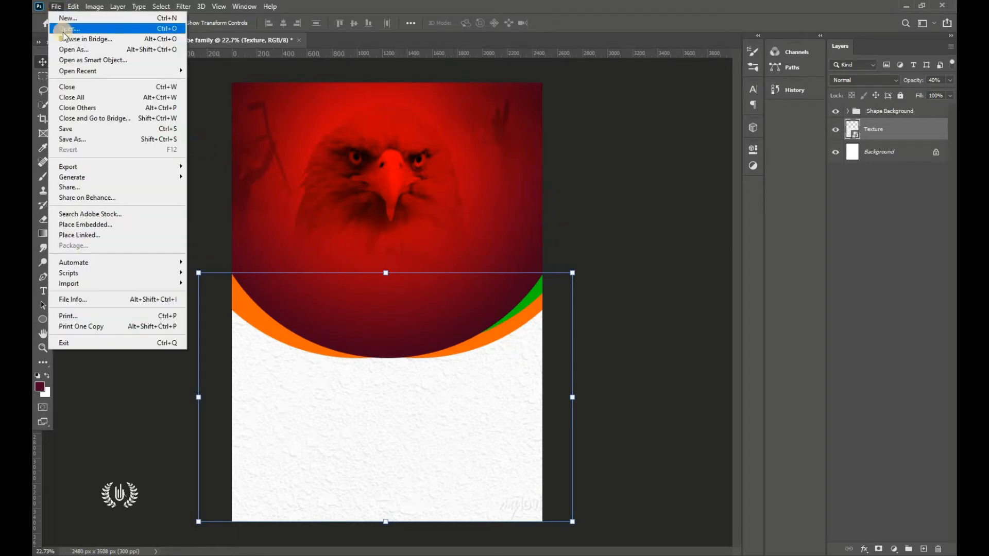
pyautogui.click(79, 225)
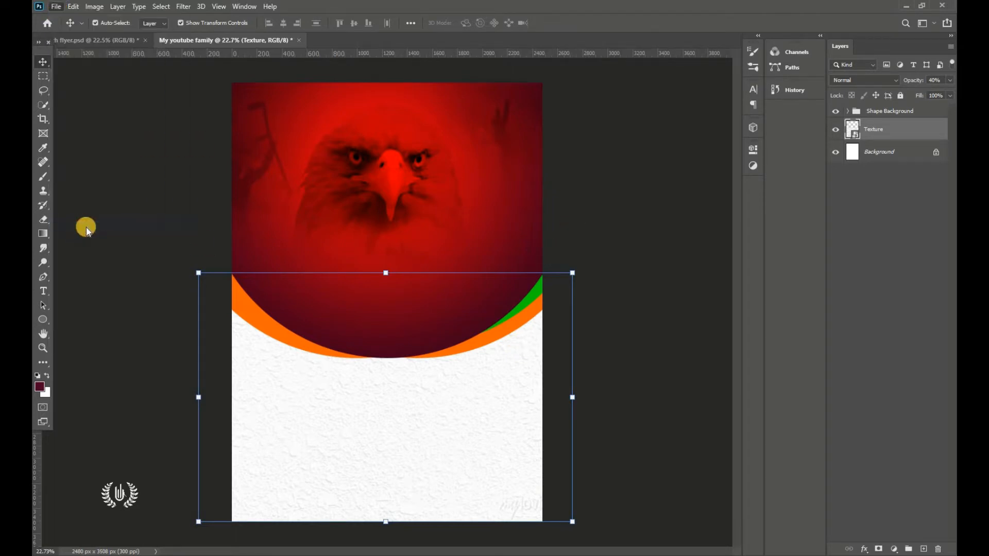
pyautogui.click(238, 258)
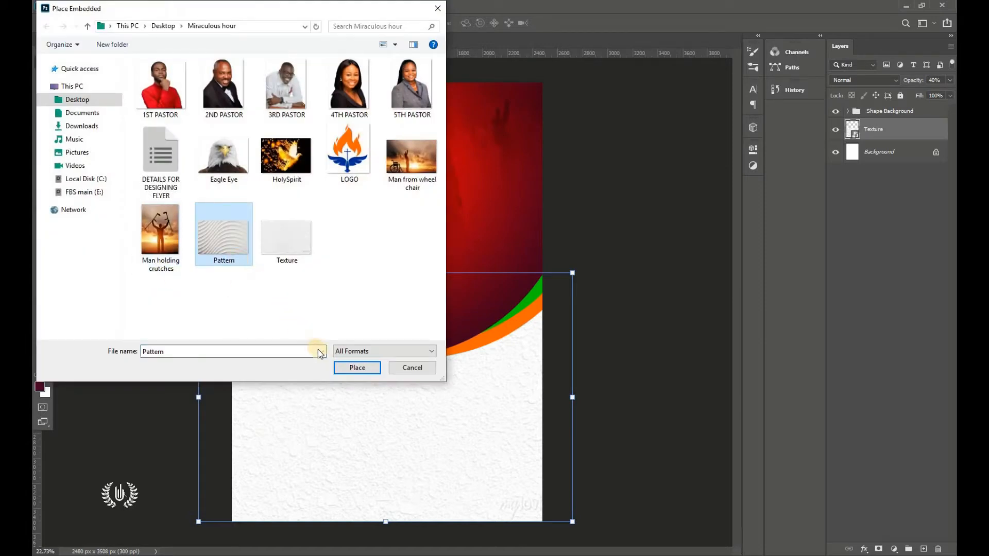
pyautogui.click(357, 368)
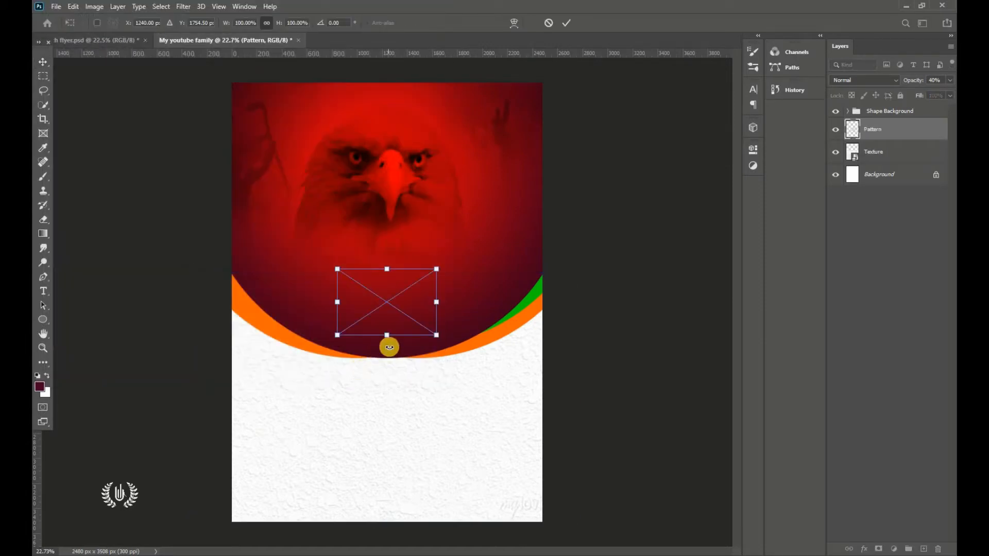
# Step: Scale the pattern to 340.90% to cover the lower page, then recheck the PATTERN opacity note
pyautogui.moveTo(399, 312); pyautogui.dragTo(651, 405)
pyautogui.moveTo(525, 403); pyautogui.dragTo(447, 398)
pyautogui.moveTo(402, 300); pyautogui.dragTo(420, 330)
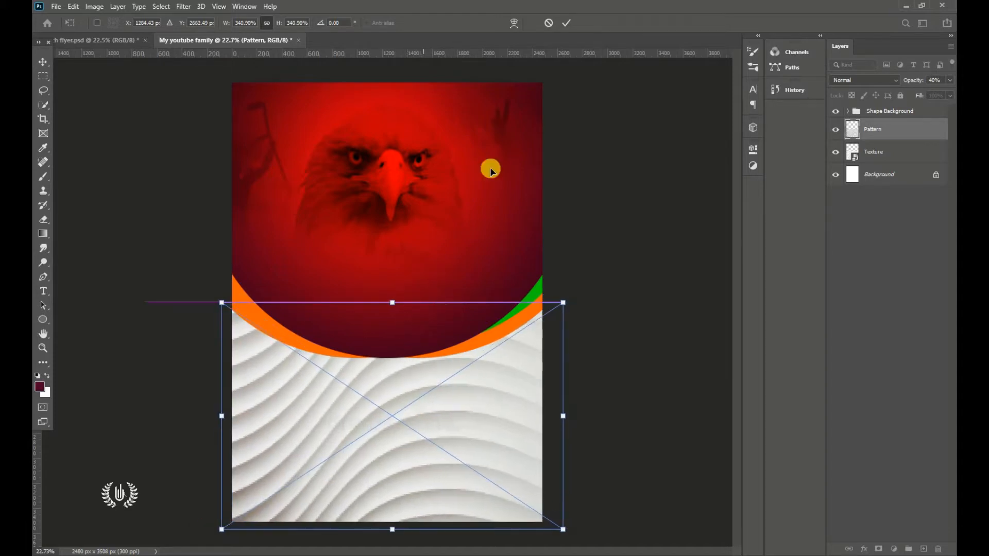
pyautogui.click(565, 25)
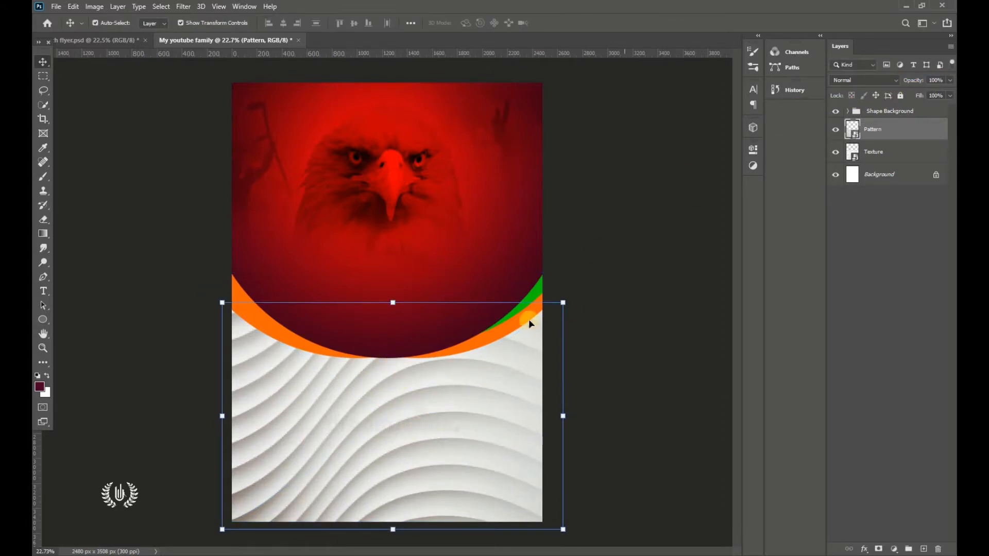
pyautogui.hotkey('alt', 'Tab')
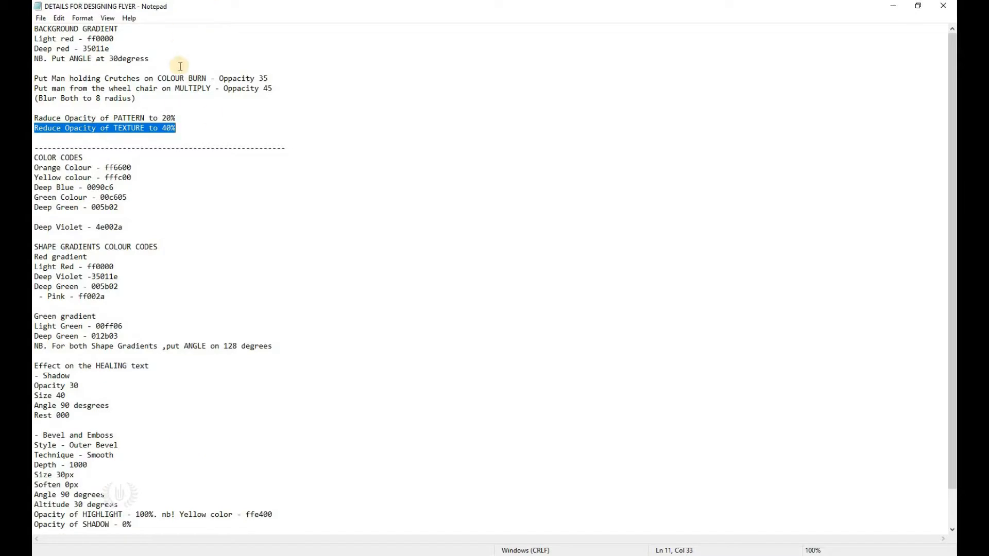
pyautogui.click(176, 118)
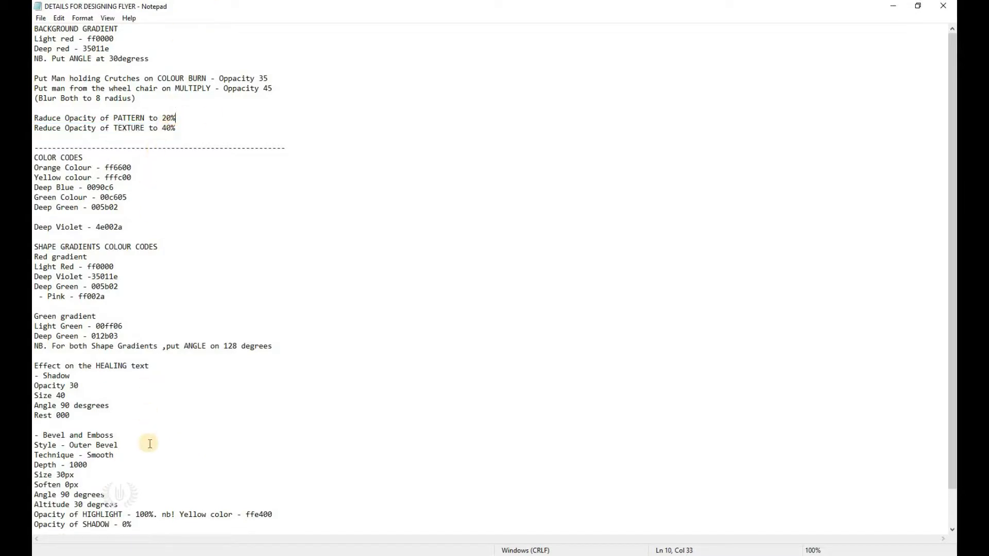
pyautogui.hotkey('alt', 'Tab')
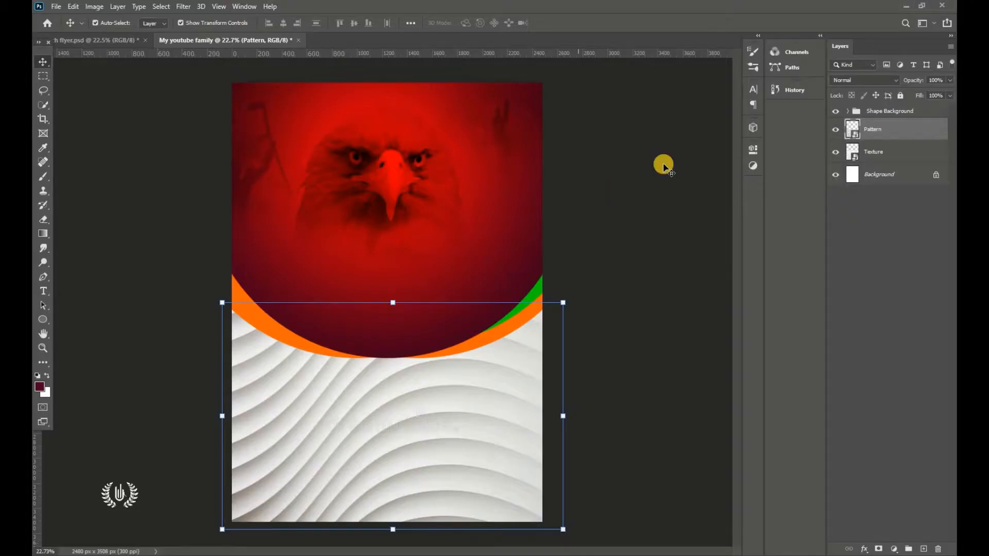
# Step: Lower the Pattern layer's opacity to 20% and toggle it to compare
pyautogui.click(942, 81)
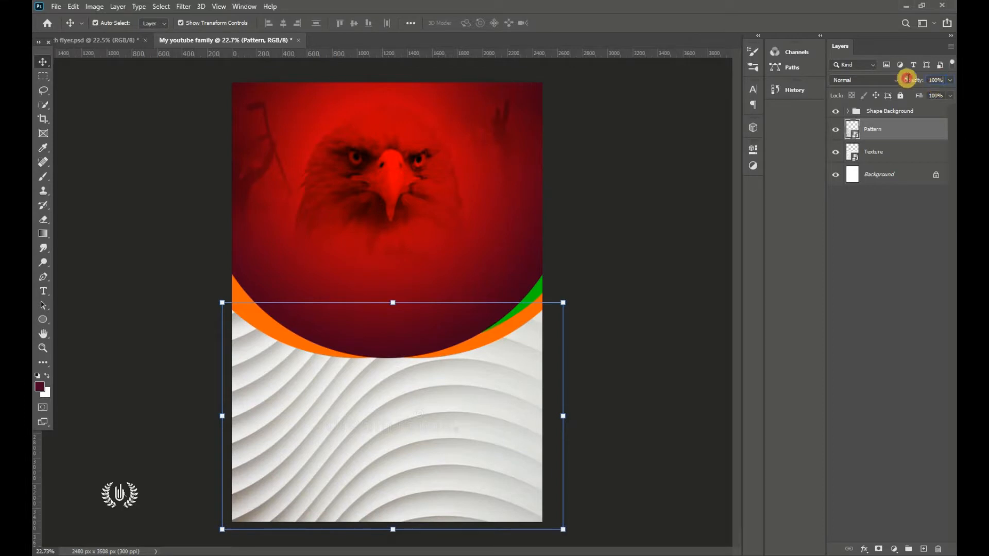
pyautogui.write('2')
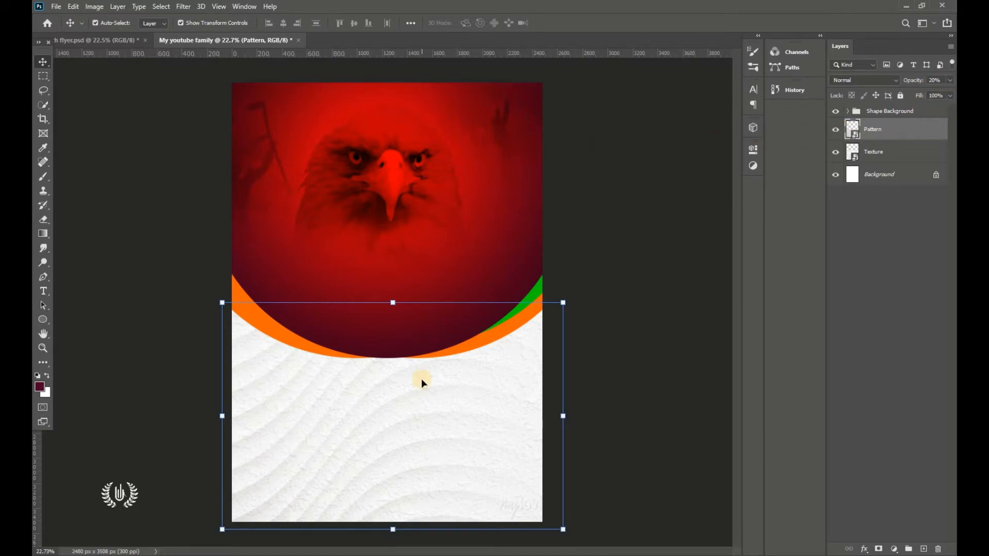
pyautogui.click(835, 130)
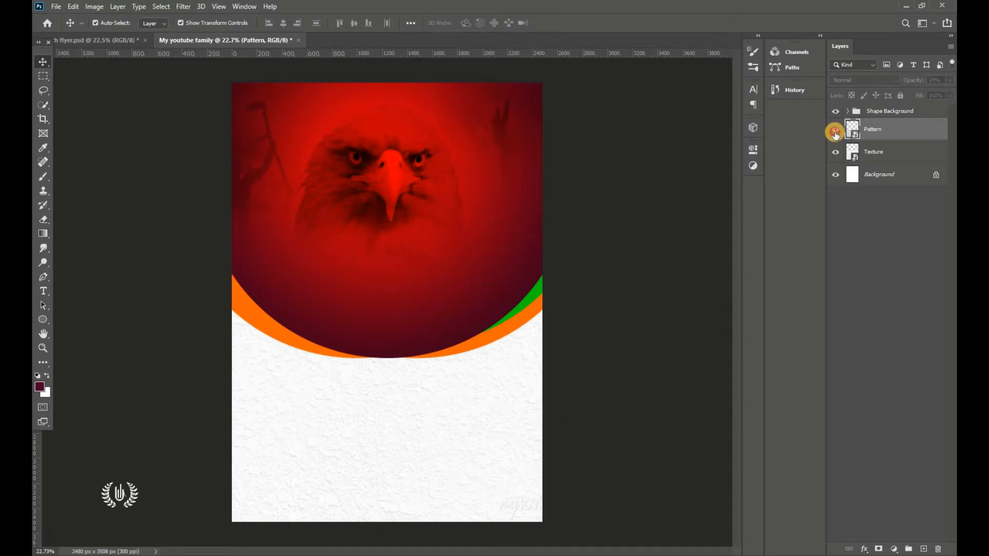
pyautogui.click(835, 130)
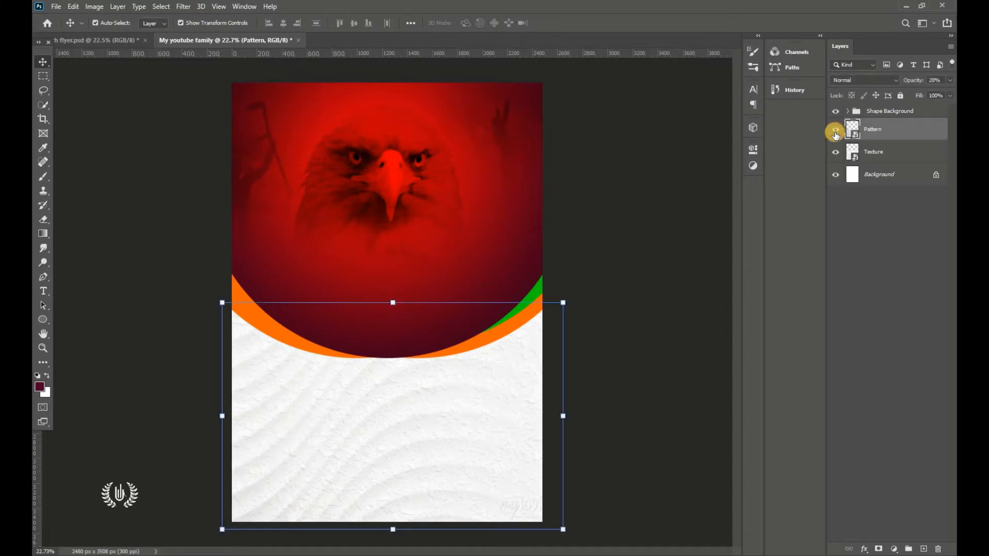
# Step: Apply a 5-pixel Gaussian Blur smart filter to the Pattern layer
pyautogui.click(183, 7)
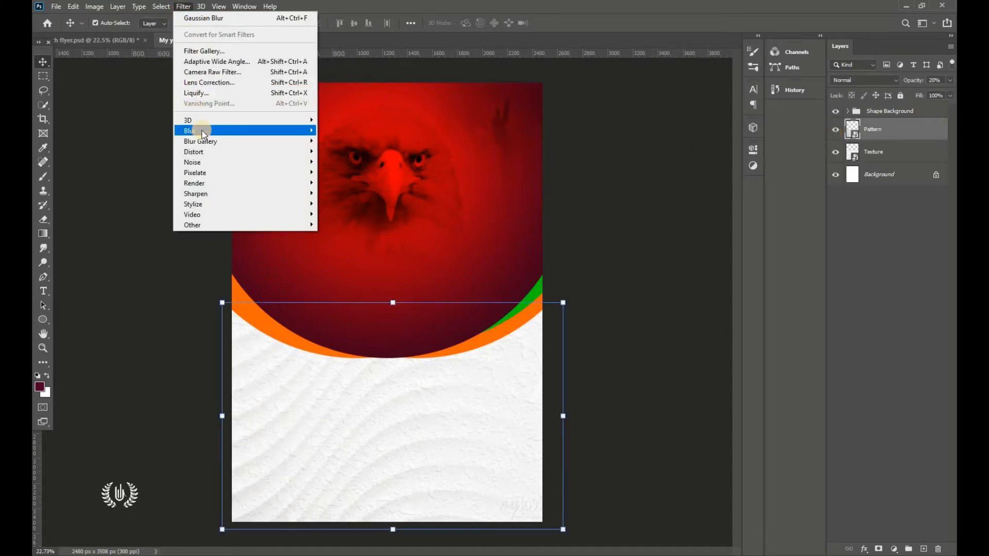
pyautogui.moveTo(301, 131)
pyautogui.click(363, 172)
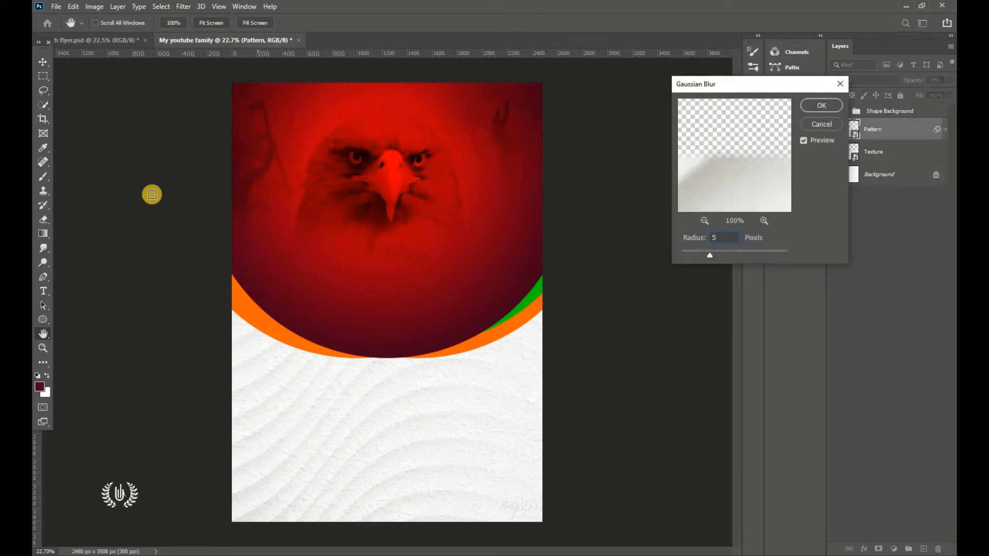
pyautogui.click(822, 114)
pyautogui.click(620, 251)
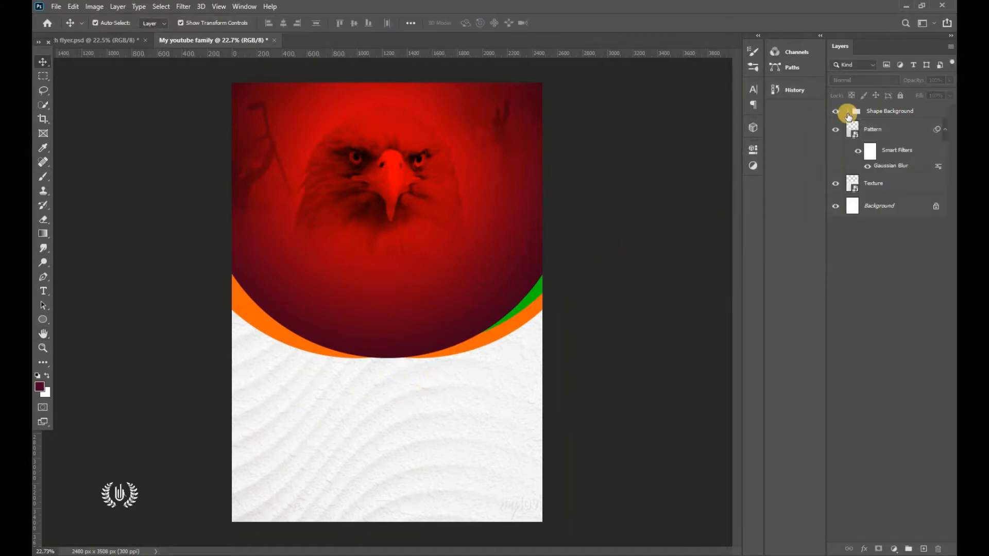
pyautogui.click(887, 110)
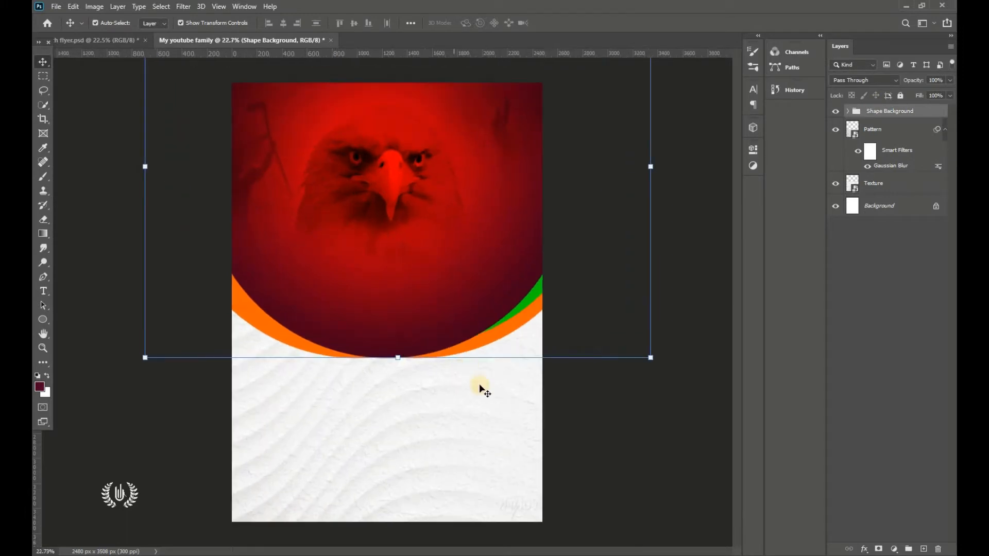
# Step: Group the Texture layer and Shape Background together as 'BACKGROUND'
pyautogui.click(616, 449)
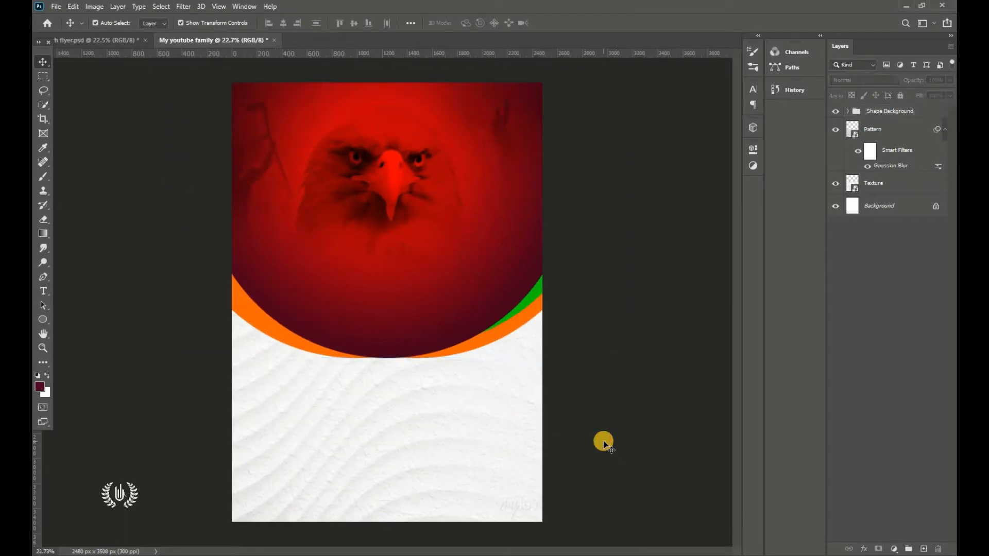
pyautogui.click(894, 184)
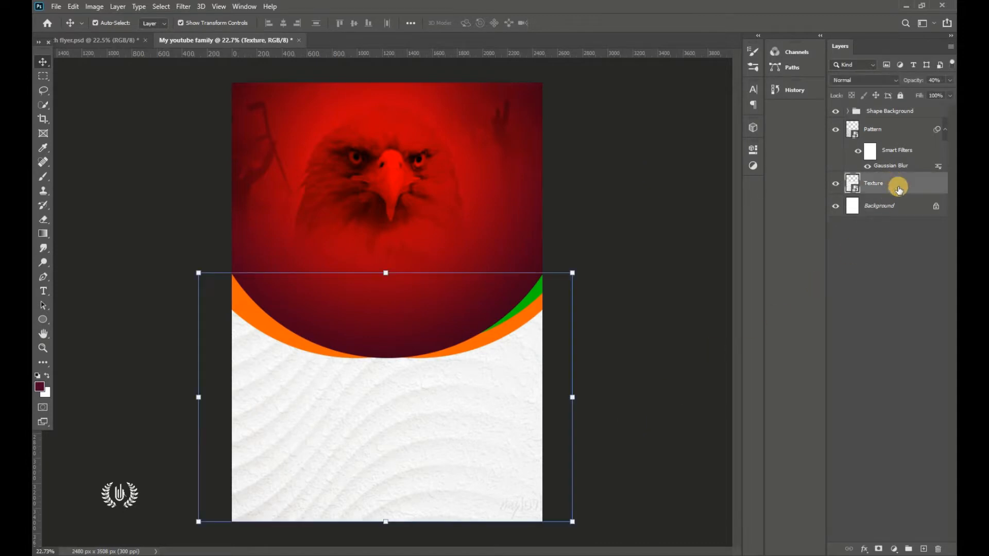
pyautogui.keyDown('ctrl'); pyautogui.click(897, 112); pyautogui.keyUp('ctrl')
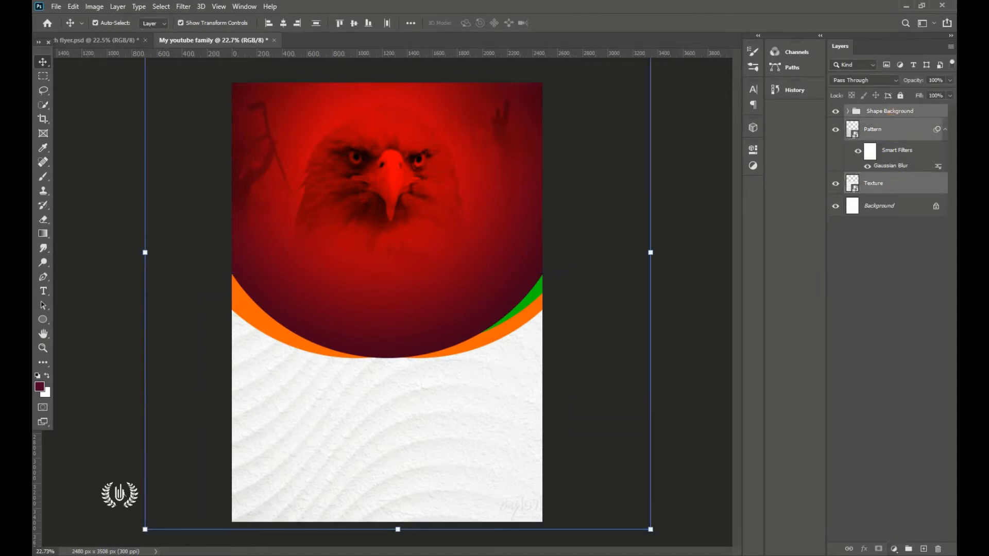
pyautogui.click(908, 549)
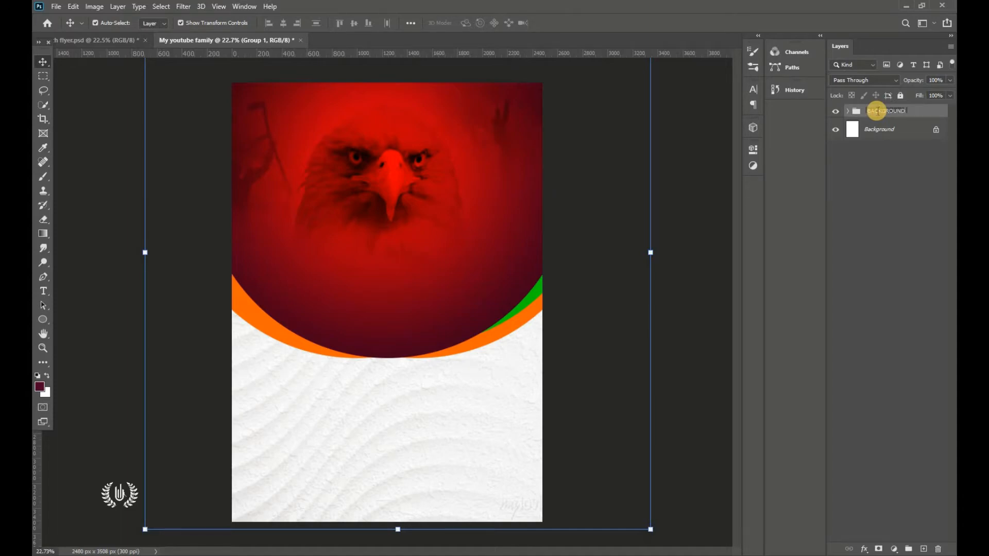
pyautogui.press('Return')
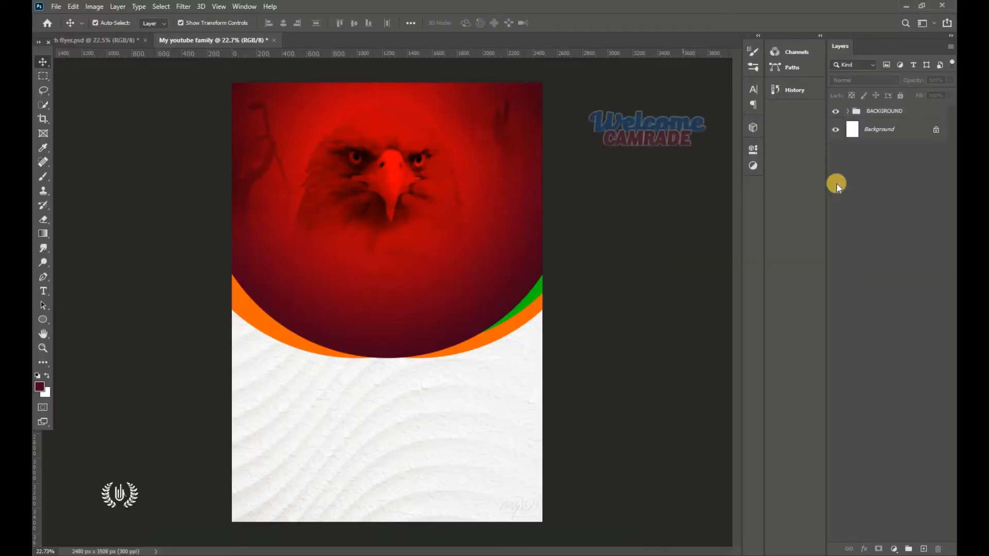
pyautogui.click(883, 111)
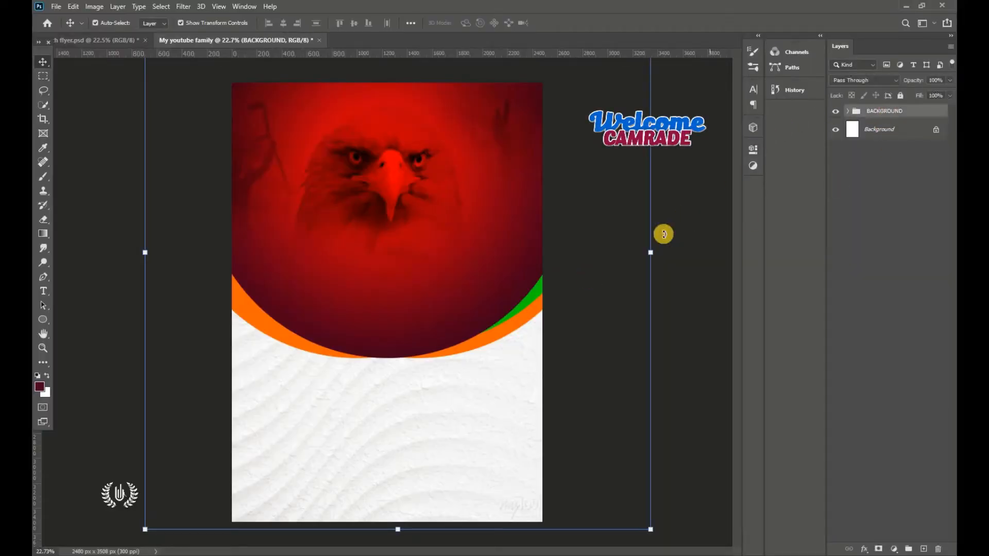
pyautogui.click(58, 6)
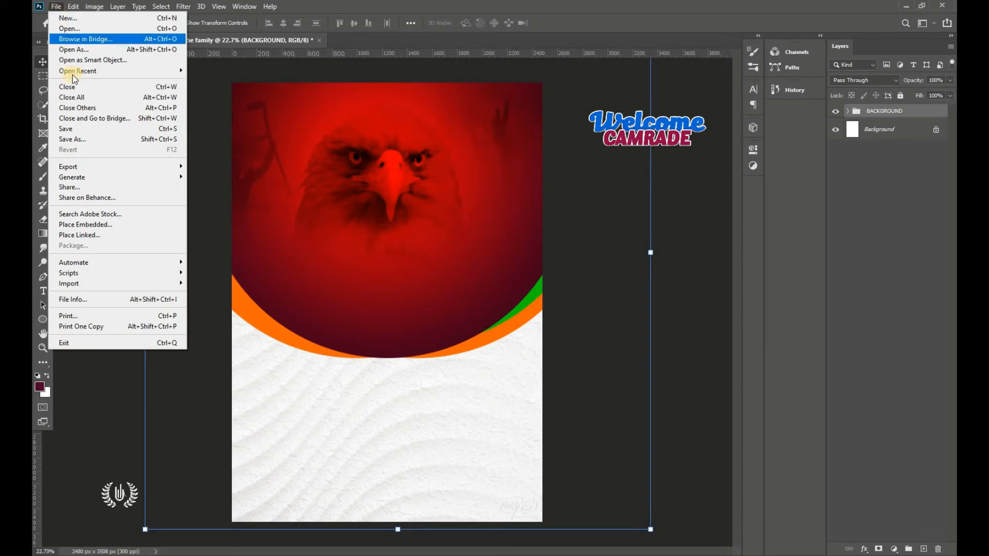
# Step: Place the 1ST PASTOR photo at 67.63% scale, positioned over the red circle
pyautogui.click(90, 227)
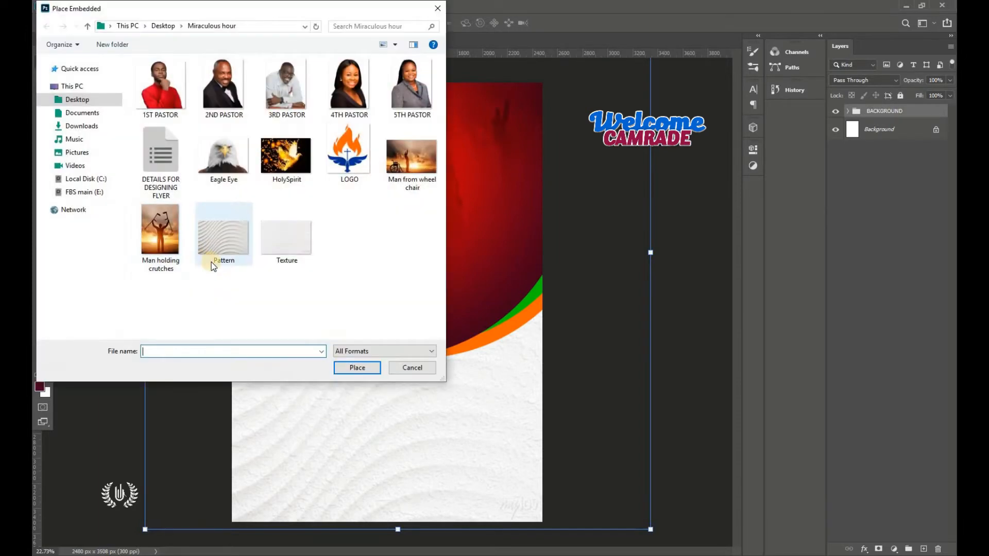
pyautogui.click(159, 86)
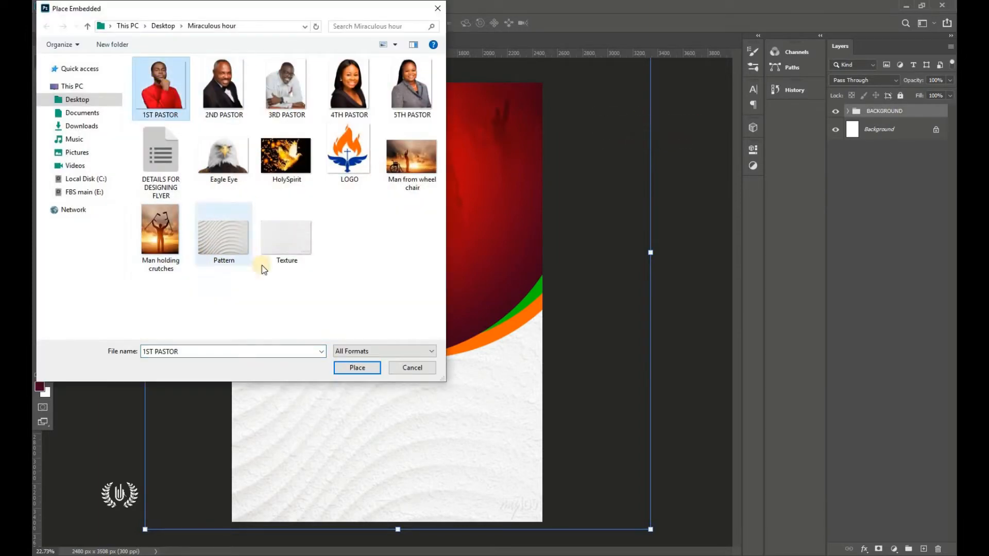
pyautogui.click(357, 367)
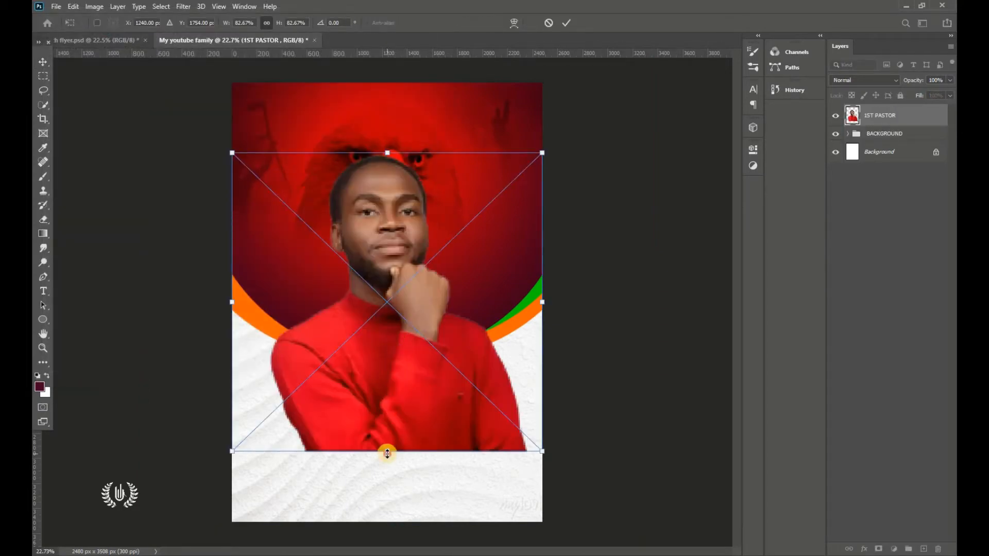
pyautogui.moveTo(387, 453); pyautogui.dragTo(387, 398)
pyautogui.moveTo(388, 360); pyautogui.dragTo(396, 341)
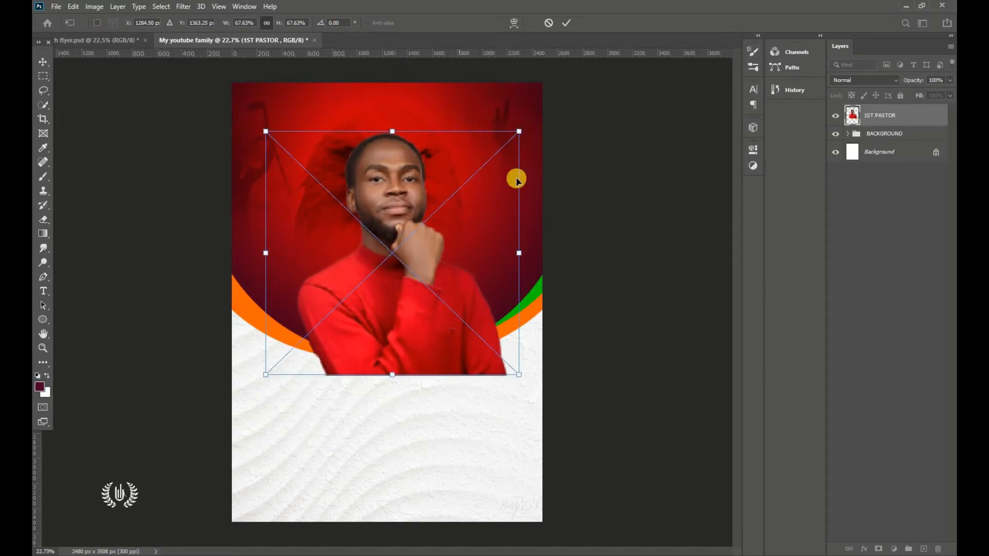
pyautogui.click(566, 24)
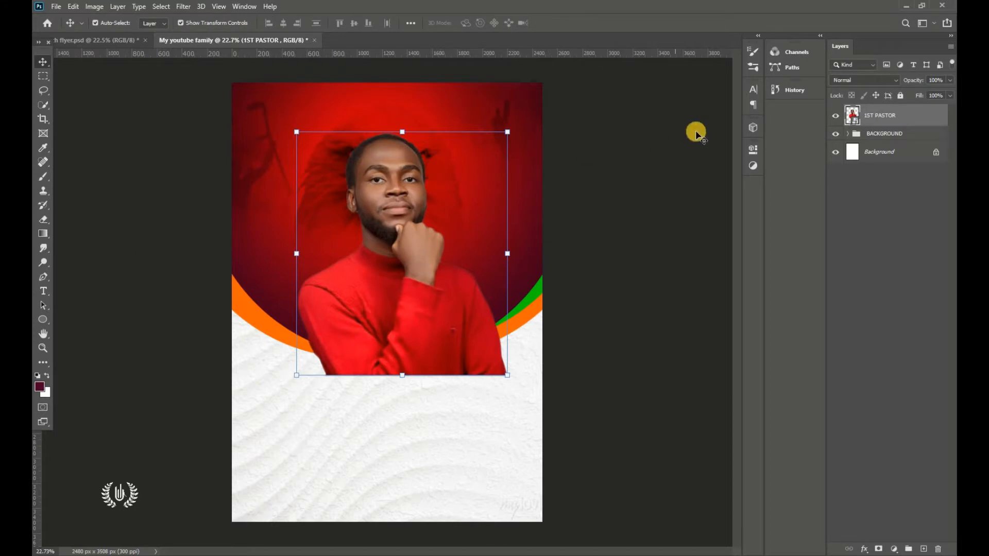
# Step: With the pastor photo hidden, raise both Eagle Eye layers higher inside the red circle
pyautogui.click(836, 116)
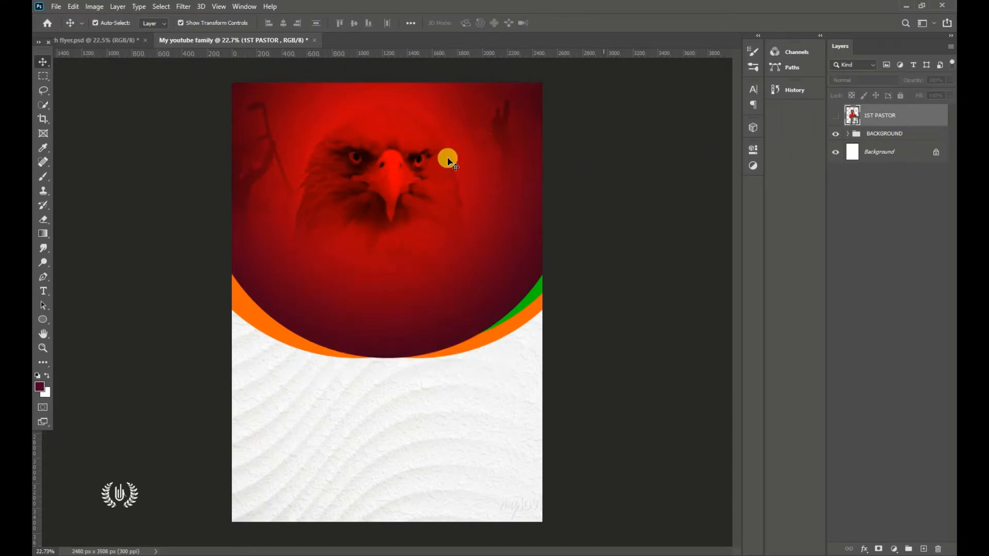
pyautogui.click(364, 154)
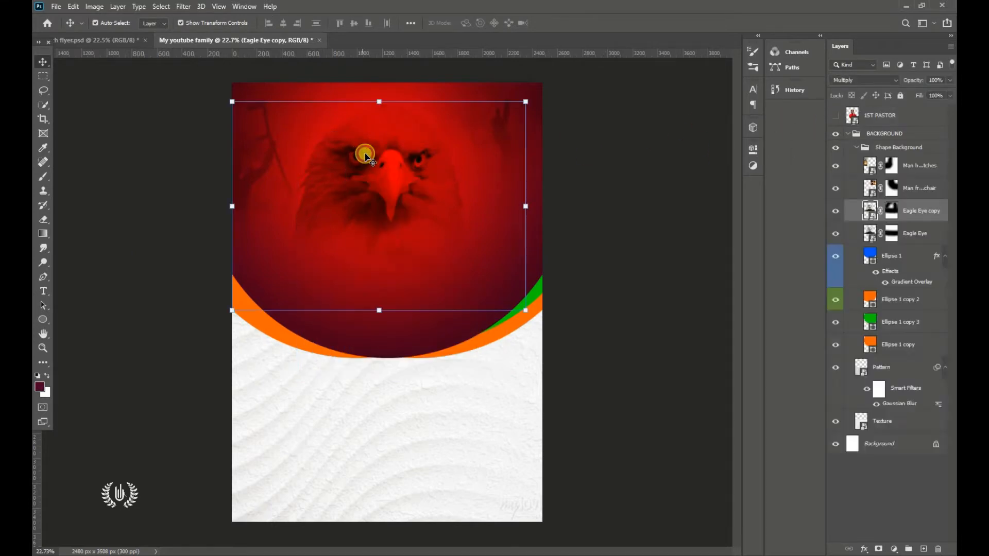
pyautogui.keyDown('shift'); pyautogui.click(913, 234); pyautogui.keyUp('shift')
pyautogui.click(387, 187)
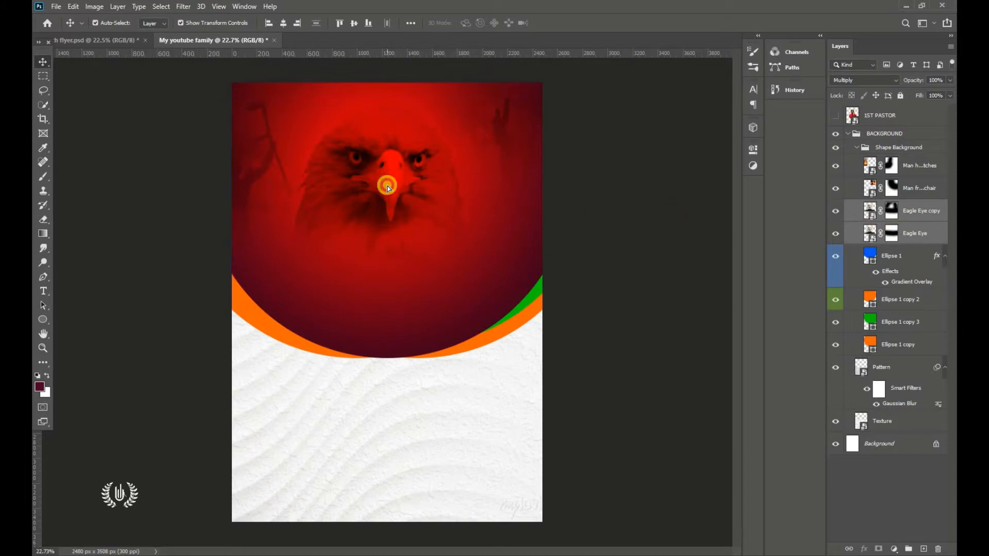
pyautogui.moveTo(388, 188); pyautogui.dragTo(389, 180)
pyautogui.press('Down')
pyautogui.press('Down')
pyautogui.press('Down')
pyautogui.press('Down')
pyautogui.press('Down')
pyautogui.press('Down')
pyautogui.press('Down')
pyautogui.press('Down')
pyautogui.press('Down')
pyautogui.press('Down')
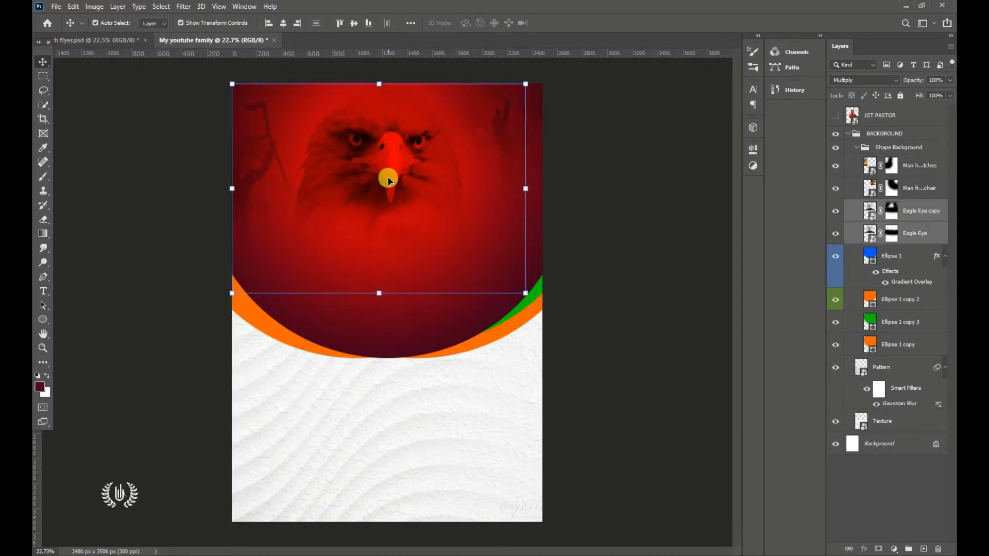
pyautogui.press('Down')
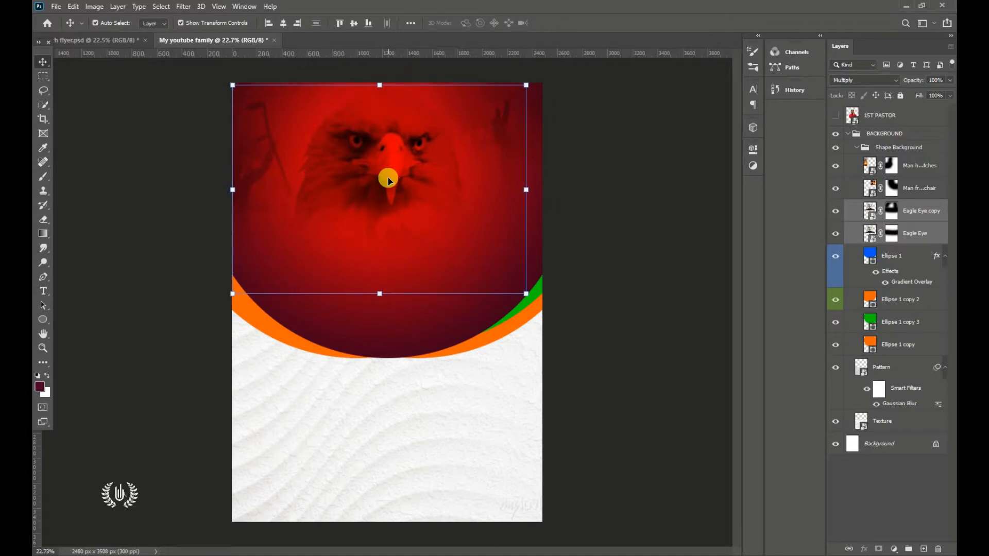
pyautogui.moveTo(389, 180); pyautogui.dragTo(388, 150)
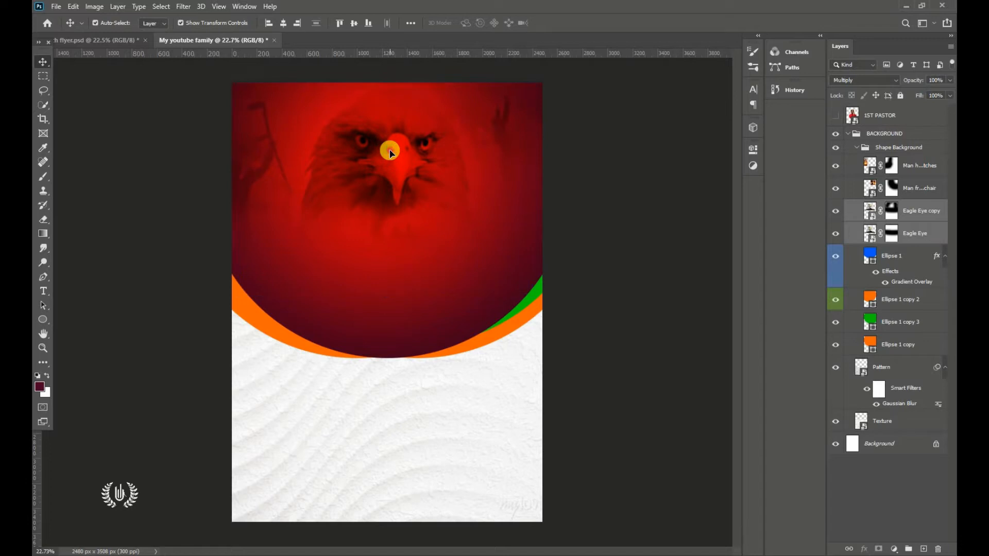
pyautogui.hotkey('shift', 'Down')
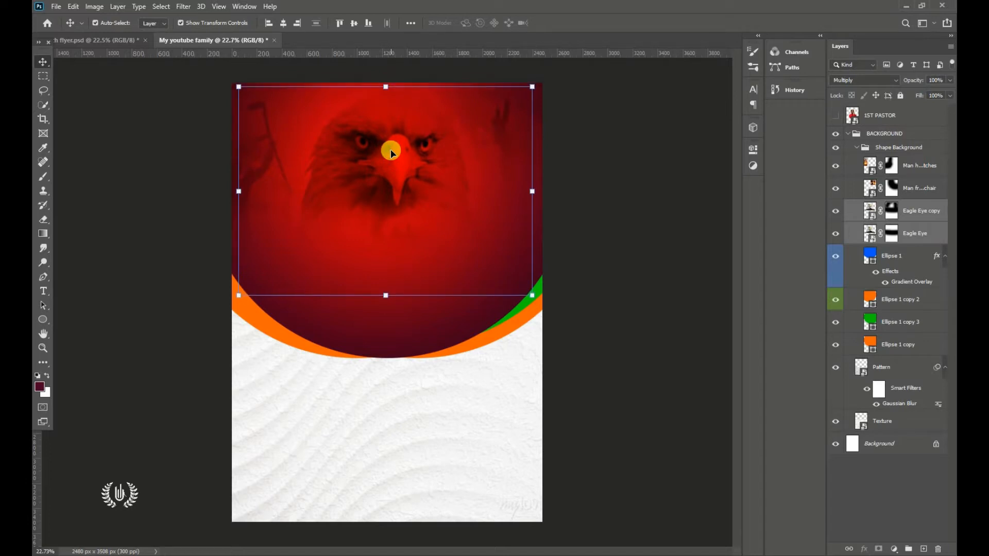
pyautogui.hotkey('shift', 'Down')
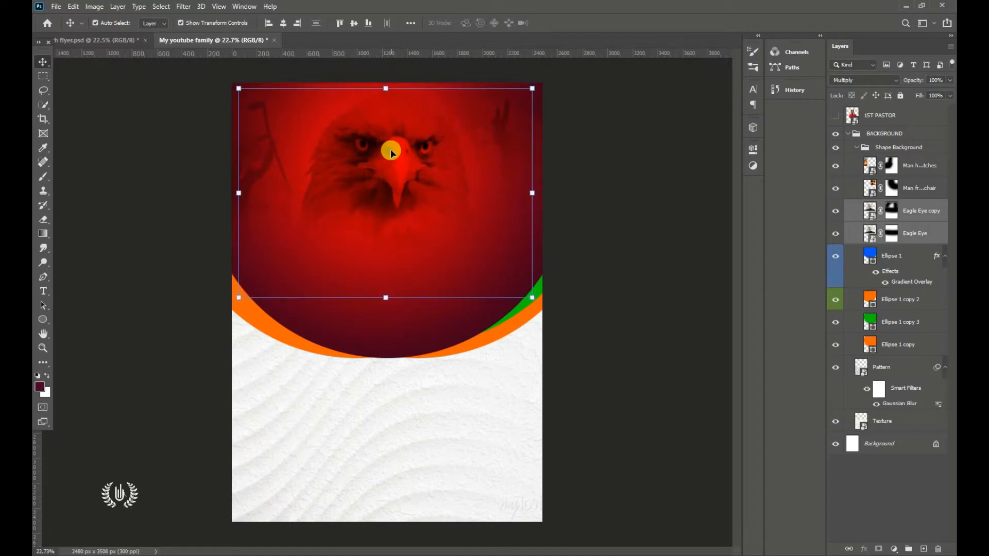
# Step: Collapse the Shape Background and BACKGROUND groups and show the 1ST PASTOR photo again
pyautogui.click(620, 129)
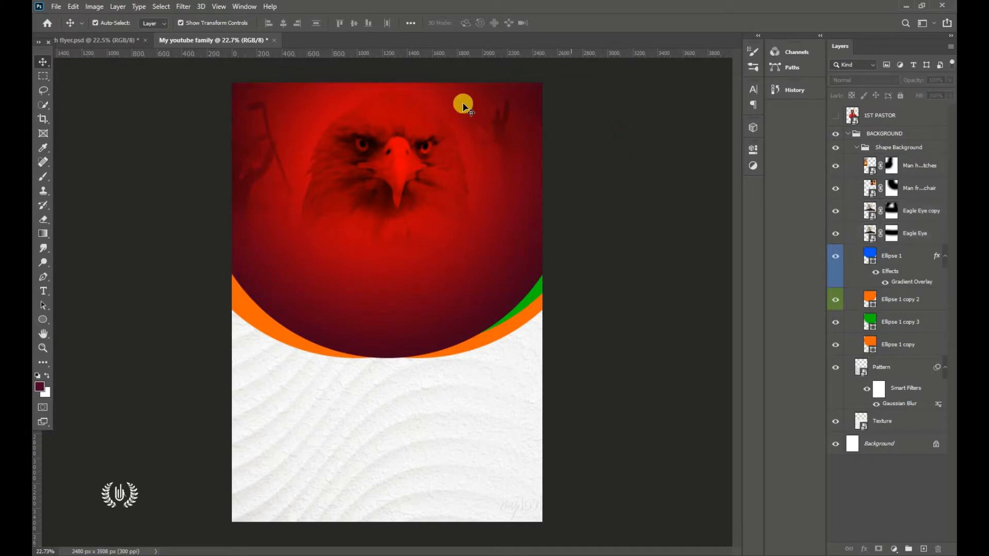
pyautogui.click(857, 147)
pyautogui.click(849, 133)
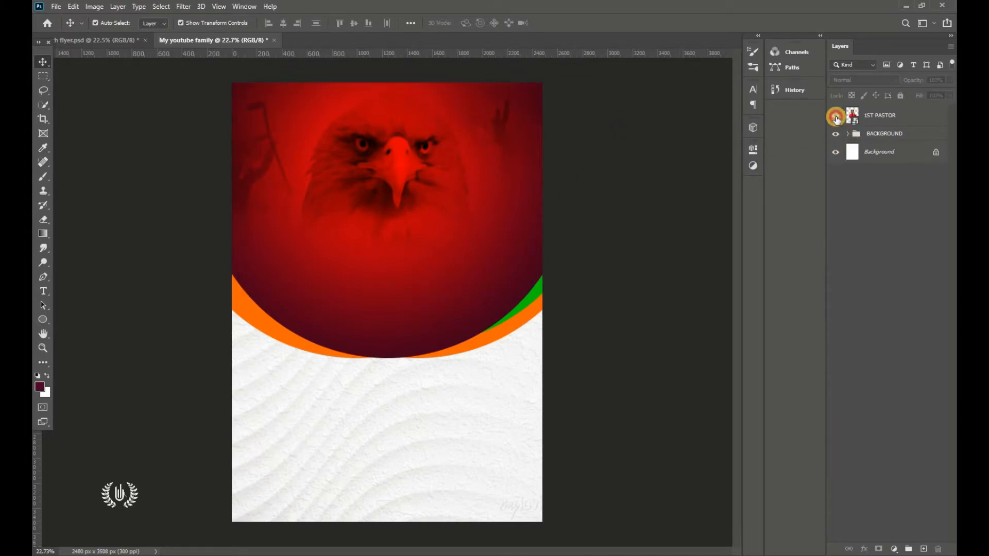
pyautogui.click(836, 115)
# Step: Scale the 1ST PASTOR photo to 65.65% with Free Transform and lower it inside the red circle
pyautogui.moveTo(395, 221)
pyautogui.mouseDown()
pyautogui.moveTo(403, 232)
pyautogui.moveTo(404, 225)
pyautogui.mouseUp()
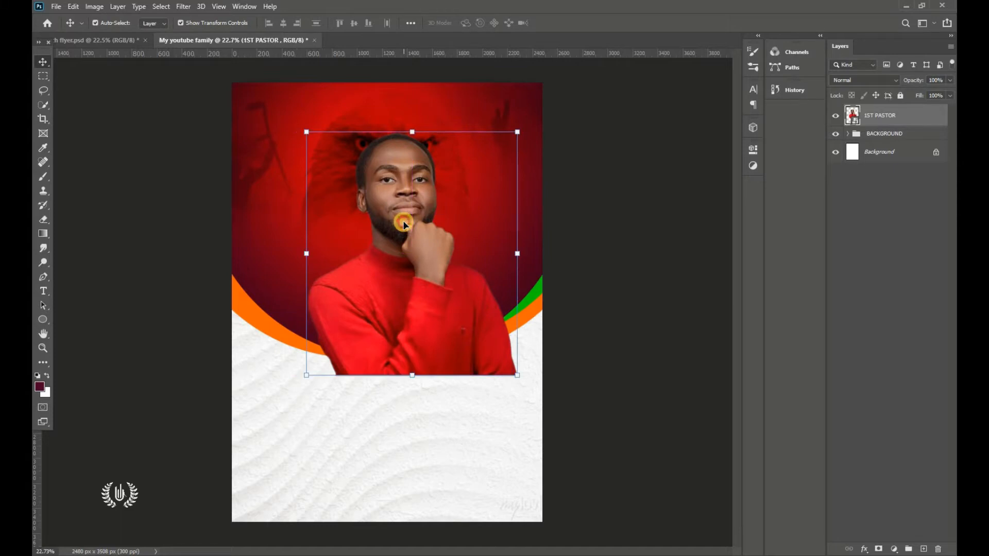
pyautogui.click(73, 7)
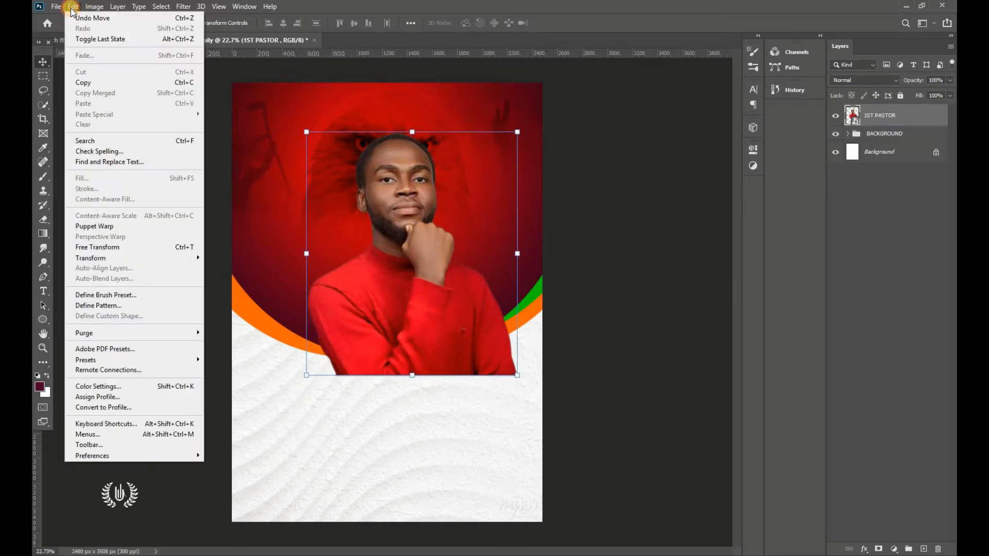
pyautogui.click(107, 251)
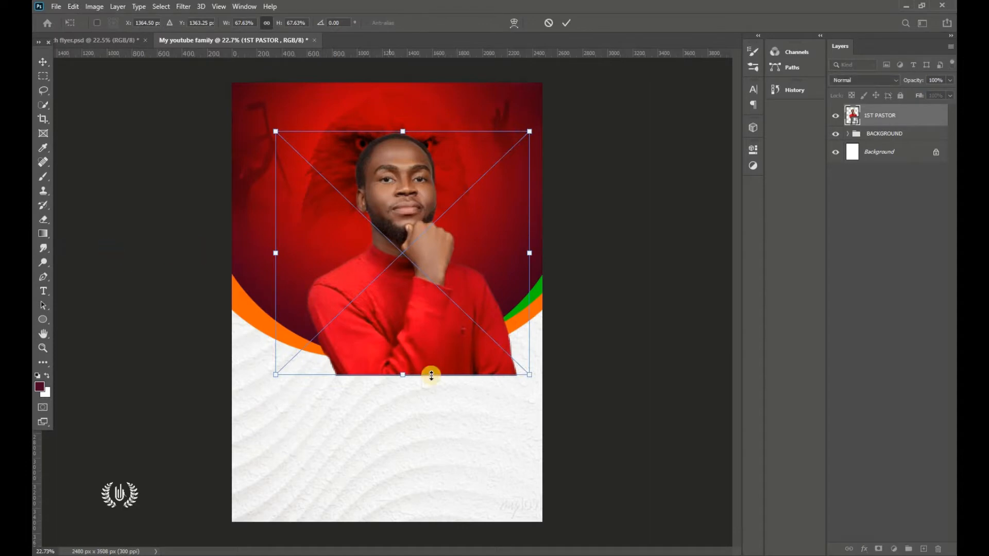
pyautogui.moveTo(403, 373); pyautogui.dragTo(405, 366)
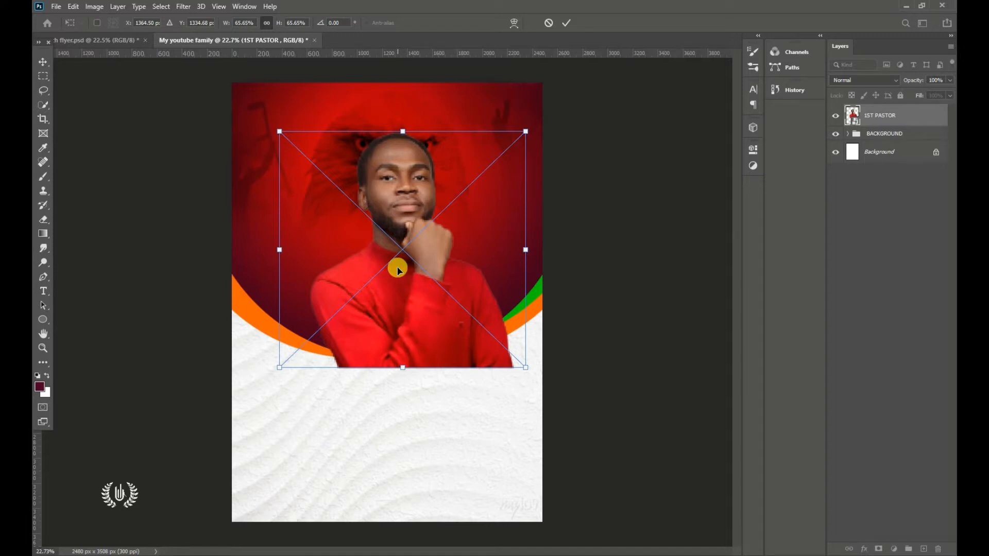
pyautogui.moveTo(397, 268); pyautogui.dragTo(397, 267)
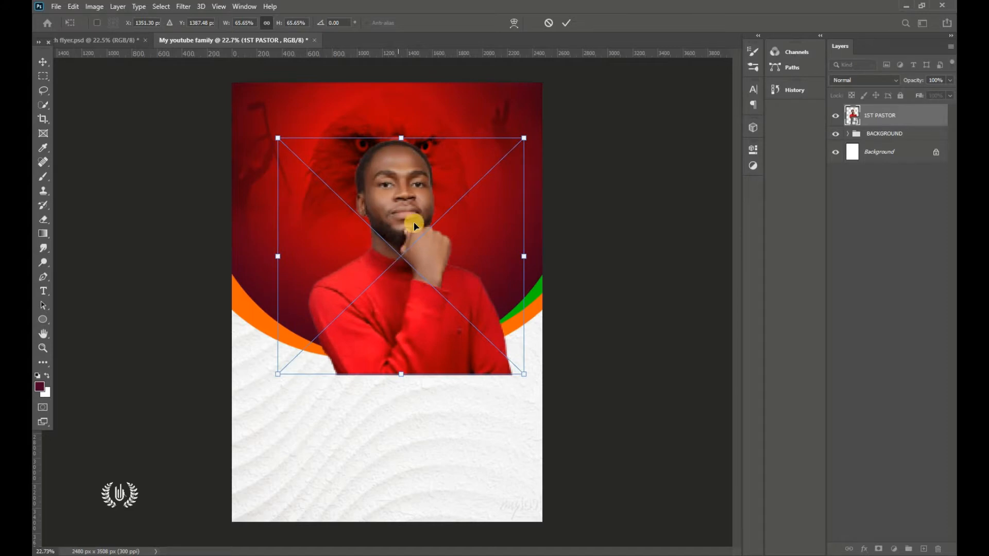
pyautogui.moveTo(414, 225); pyautogui.dragTo(414, 225)
pyautogui.click(567, 23)
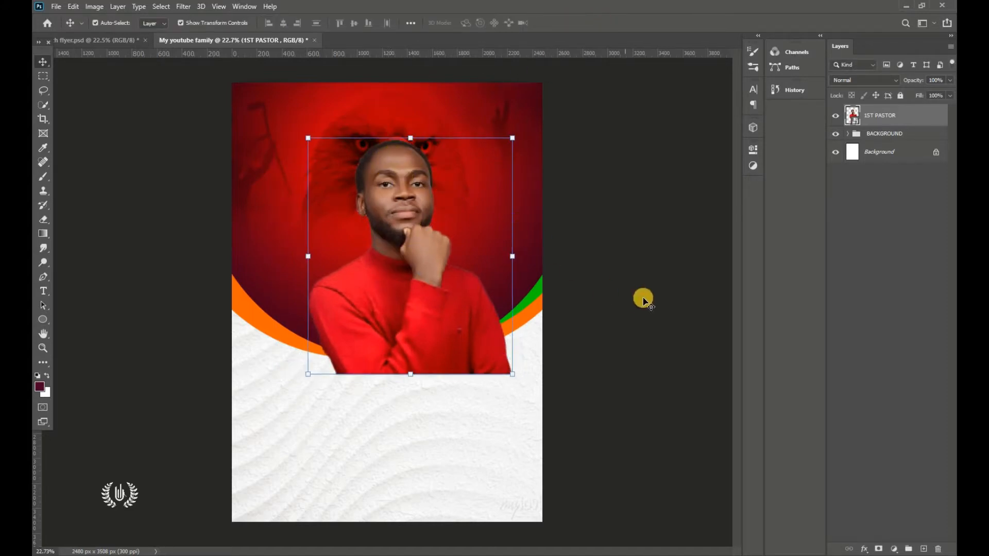
# Step: Add a layer mask to 1ST PASTOR and paint black with a soft 0%-hardness brush below the orange arc
pyautogui.click(878, 548)
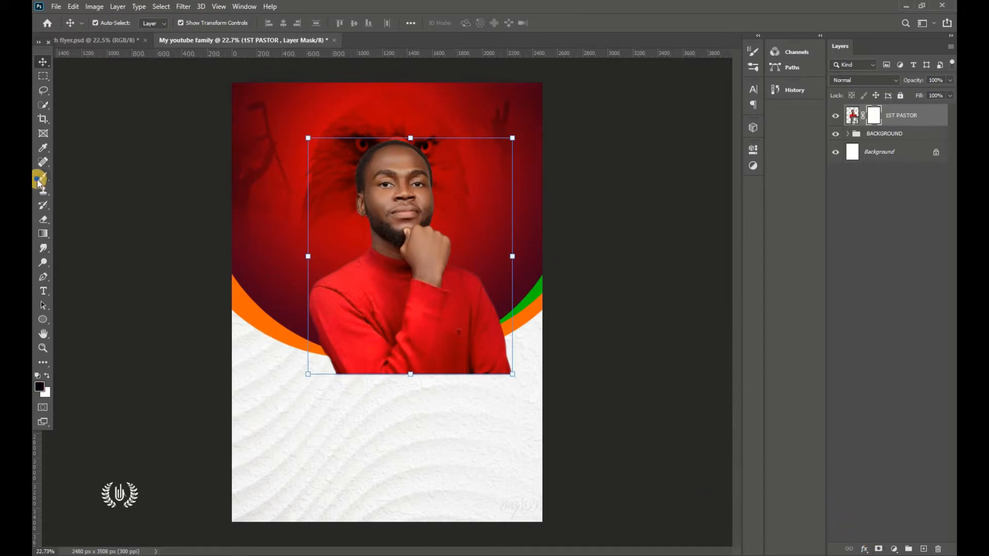
pyautogui.moveTo(44, 177); pyautogui.dragTo(77, 179)
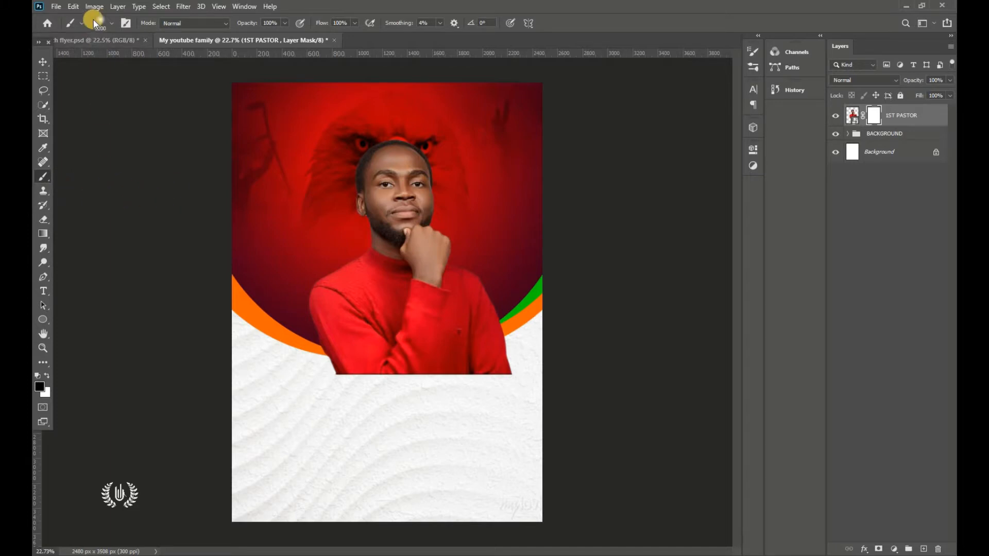
pyautogui.click(112, 22)
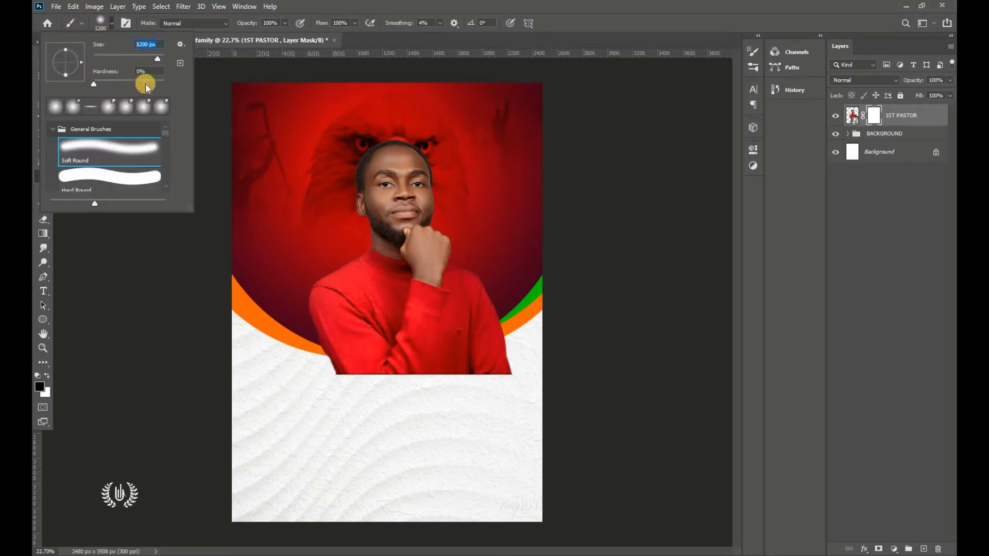
pyautogui.click(113, 72)
pyautogui.click(112, 28)
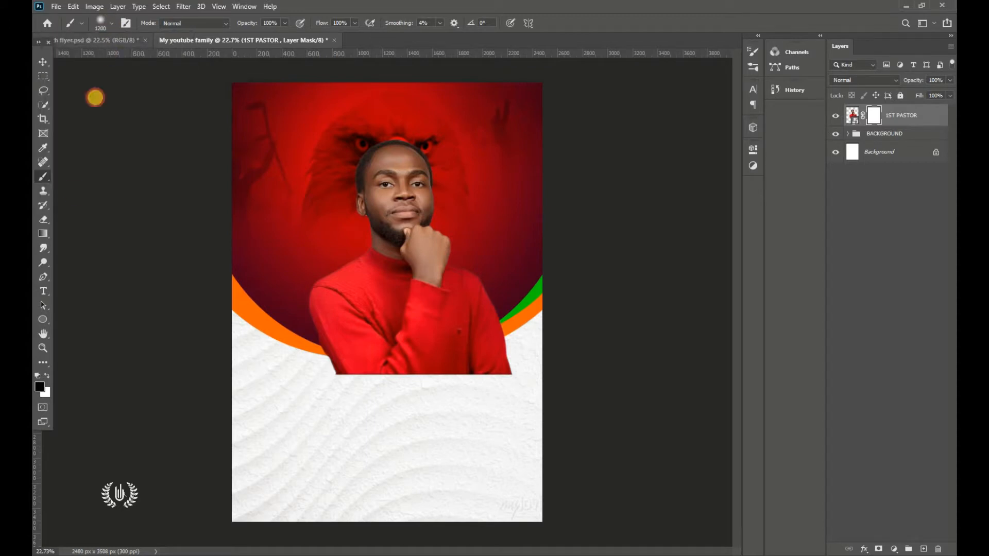
pyautogui.click(40, 390)
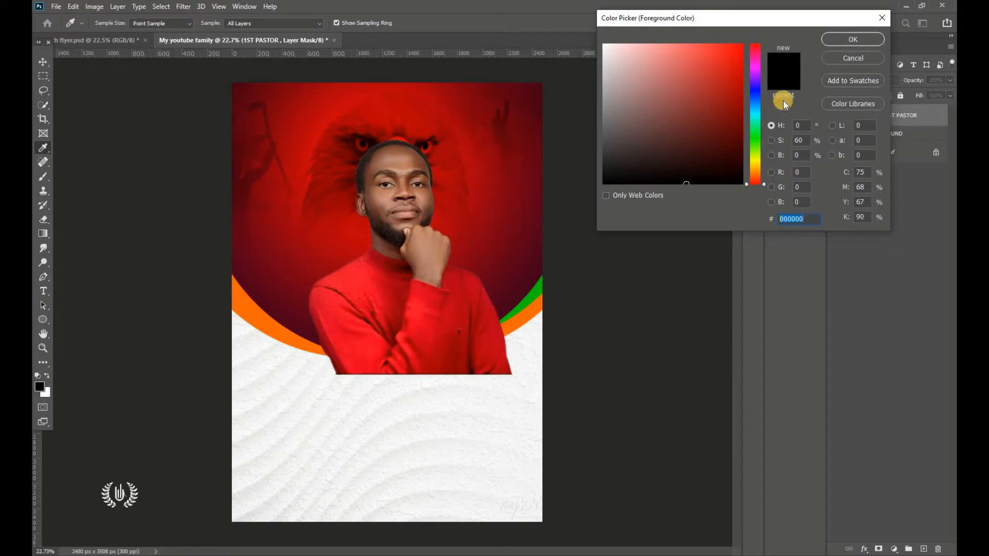
pyautogui.click(847, 41)
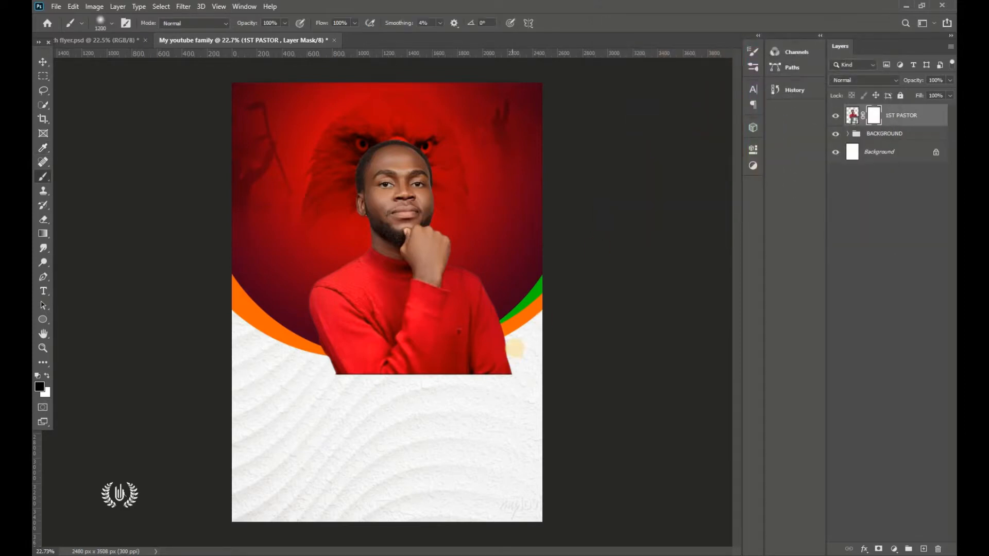
pyautogui.moveTo(500, 351)
pyautogui.mouseDown()
pyautogui.moveTo(309, 365)
pyautogui.moveTo(431, 369)
pyautogui.moveTo(521, 325)
pyautogui.moveTo(548, 276)
pyautogui.moveTo(548, 289)
pyautogui.moveTo(459, 372)
pyautogui.moveTo(289, 350)
pyautogui.moveTo(254, 310)
pyautogui.mouseUp()
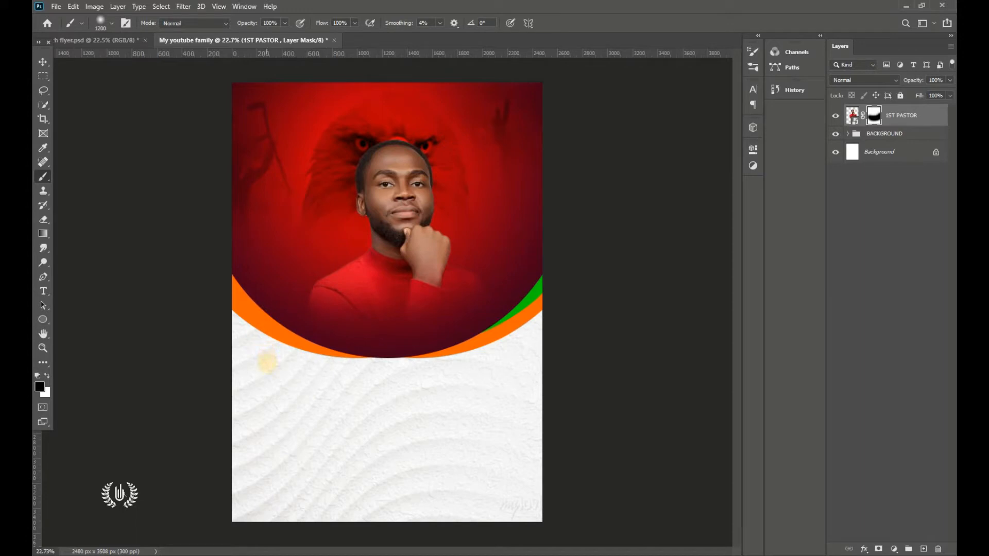
pyautogui.click(43, 65)
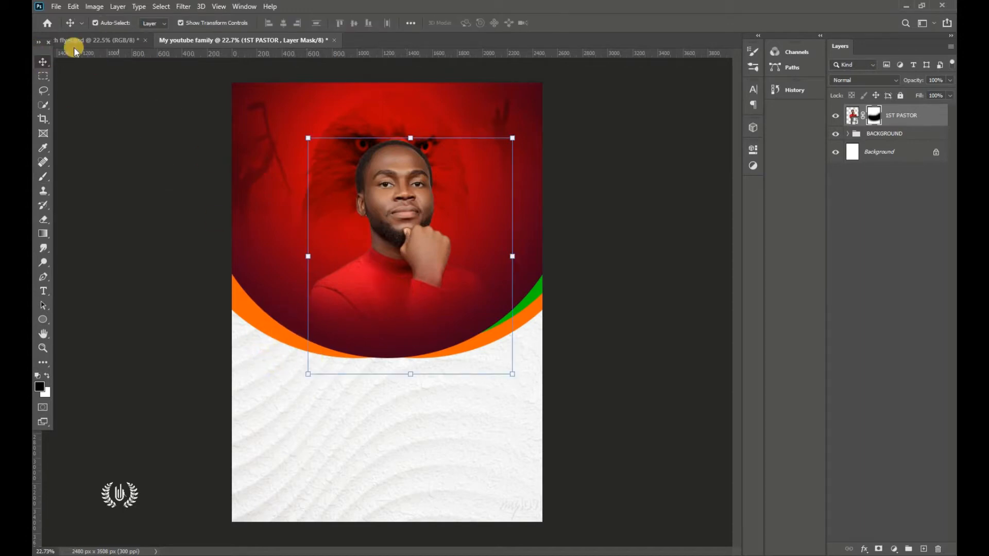
# Step: Target the 1ST PASTOR photo rather than its mask, scale it to 93.27%, and nudge it with arrow keys
pyautogui.click(73, 6)
pyautogui.moveTo(183, 7)
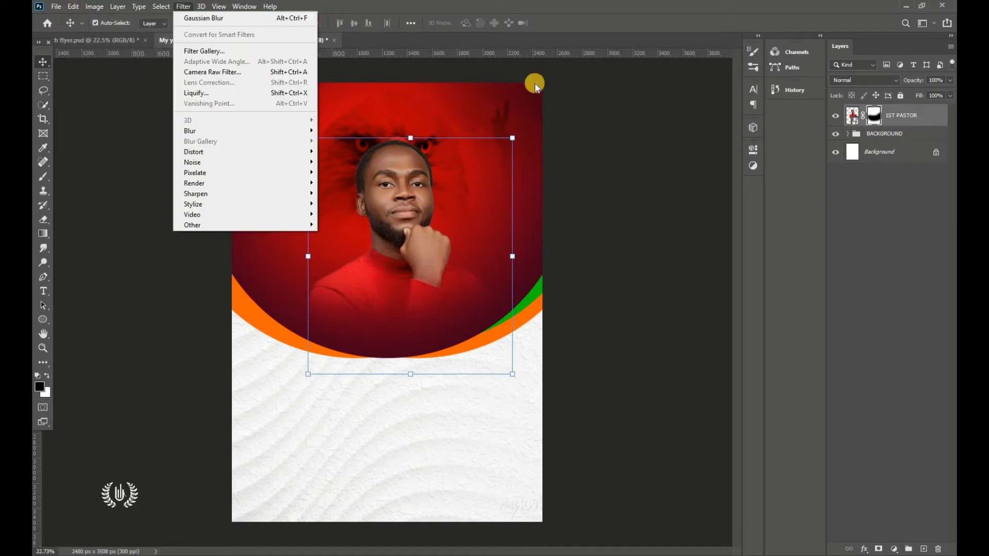
pyautogui.click(634, 173)
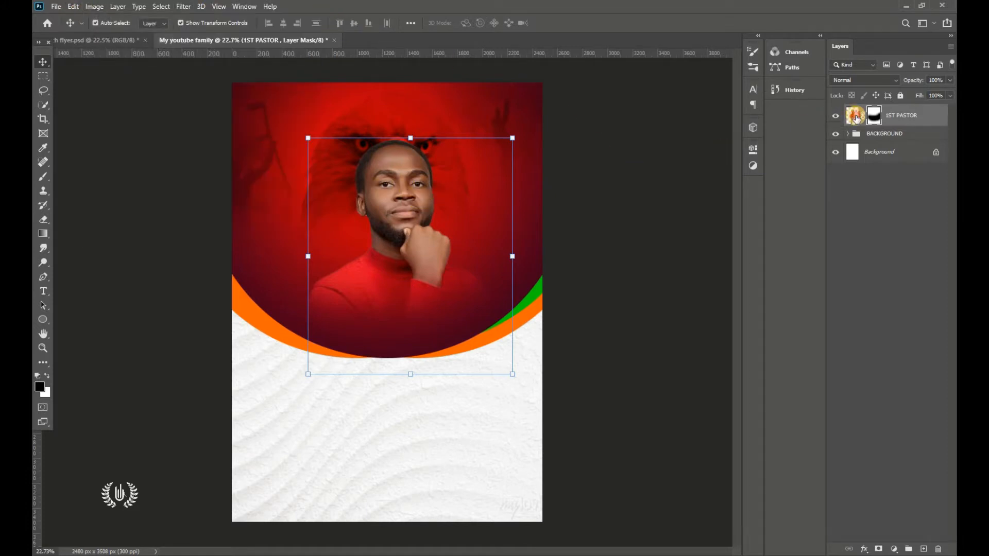
pyautogui.click(855, 116)
pyautogui.click(72, 6)
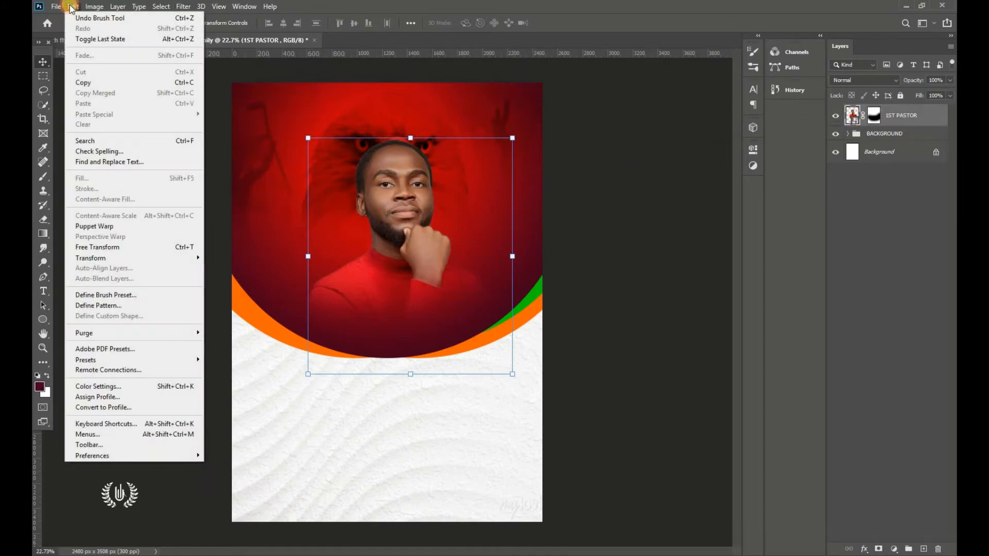
pyautogui.click(97, 248)
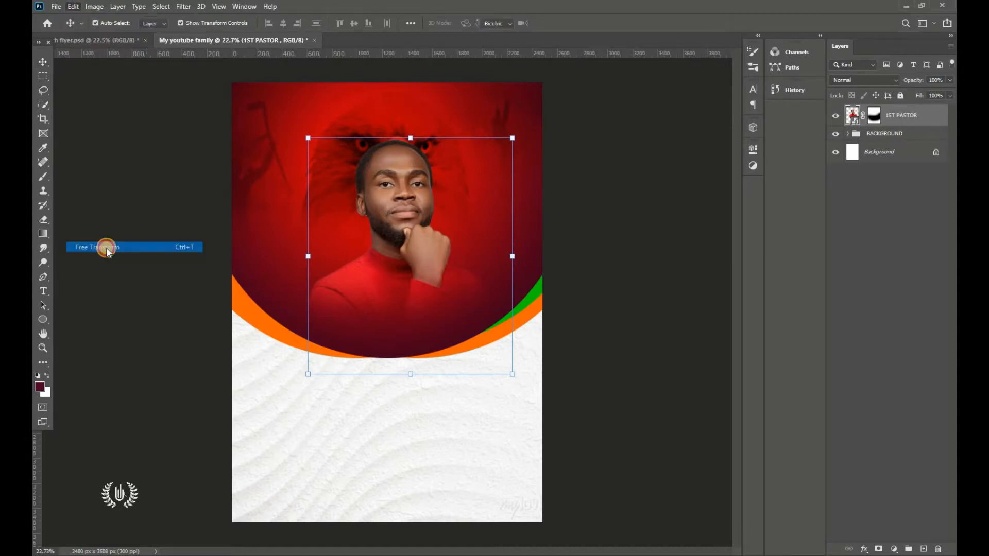
pyautogui.moveTo(524, 372); pyautogui.dragTo(518, 359)
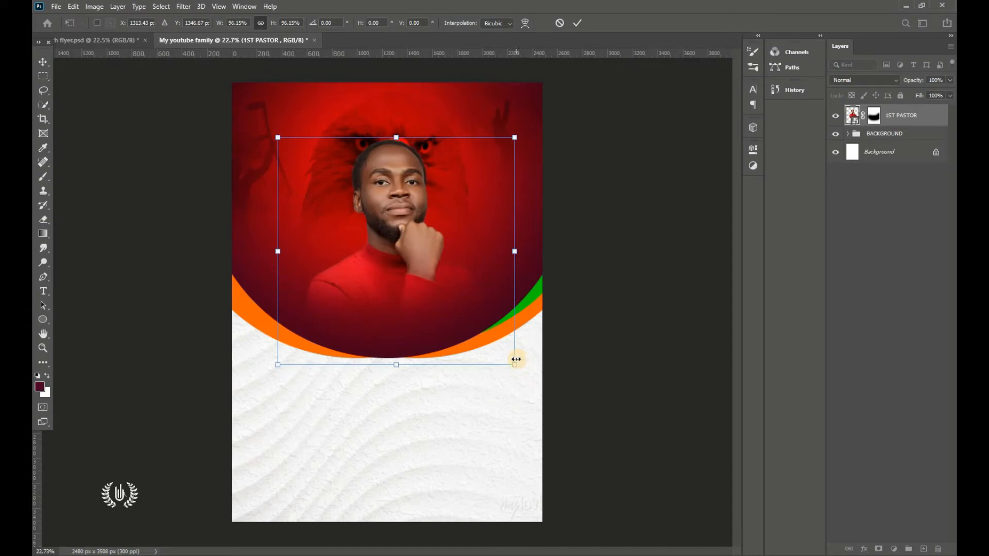
pyautogui.press('Right')
pyautogui.press('Right')
pyautogui.press('Right')
pyautogui.press('Right')
pyautogui.press('Right')
pyautogui.press('Right')
pyautogui.press('Right')
pyautogui.press('Right')
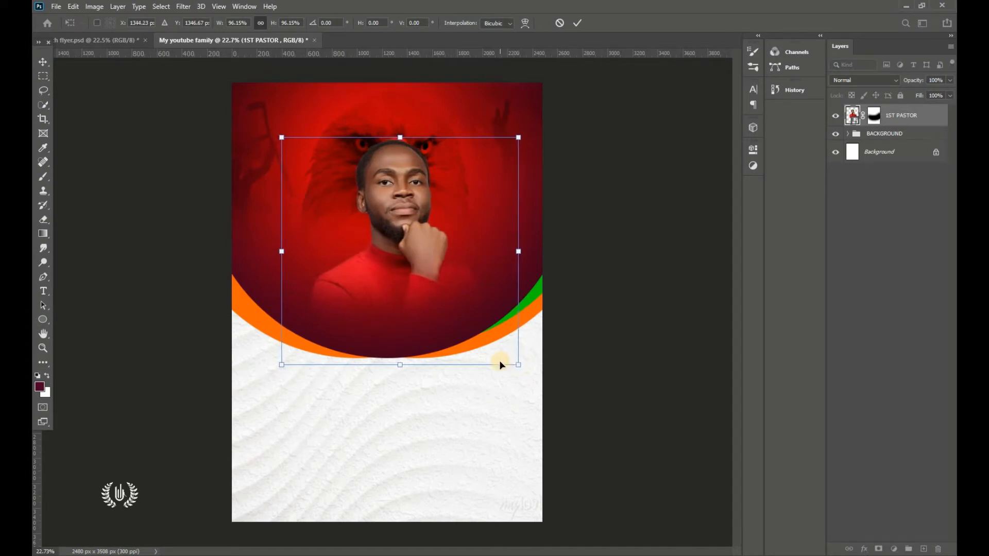
pyautogui.press('Up')
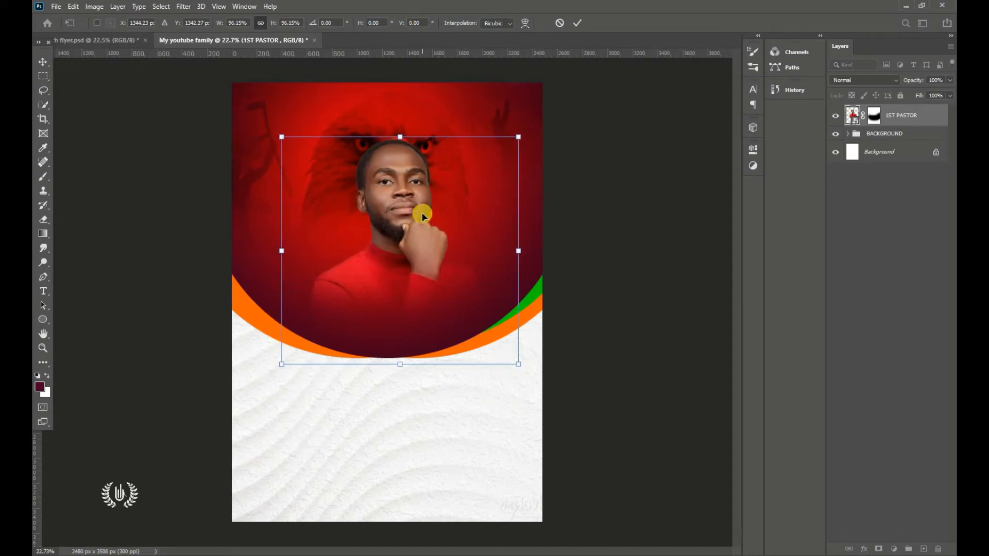
pyautogui.press('Left')
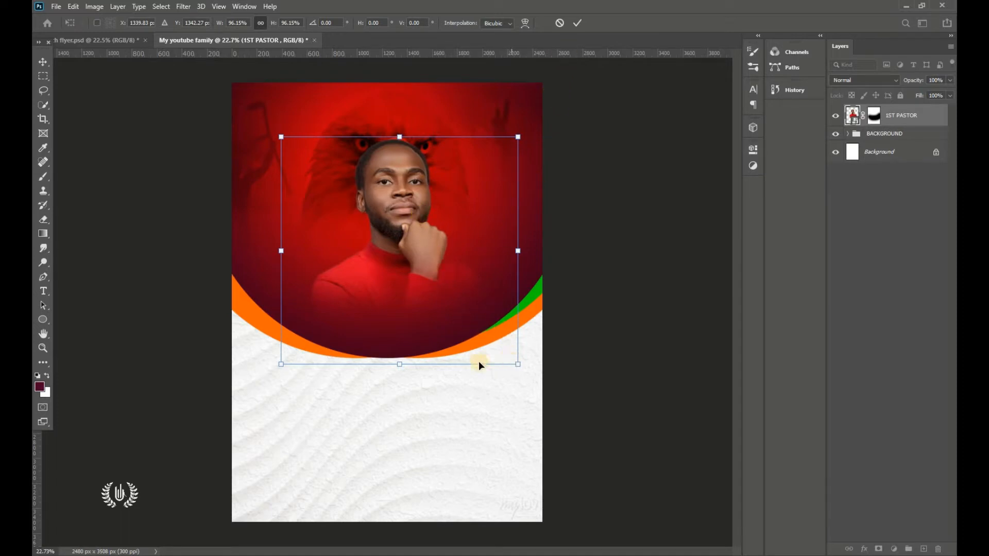
pyautogui.moveTo(406, 365); pyautogui.dragTo(405, 359)
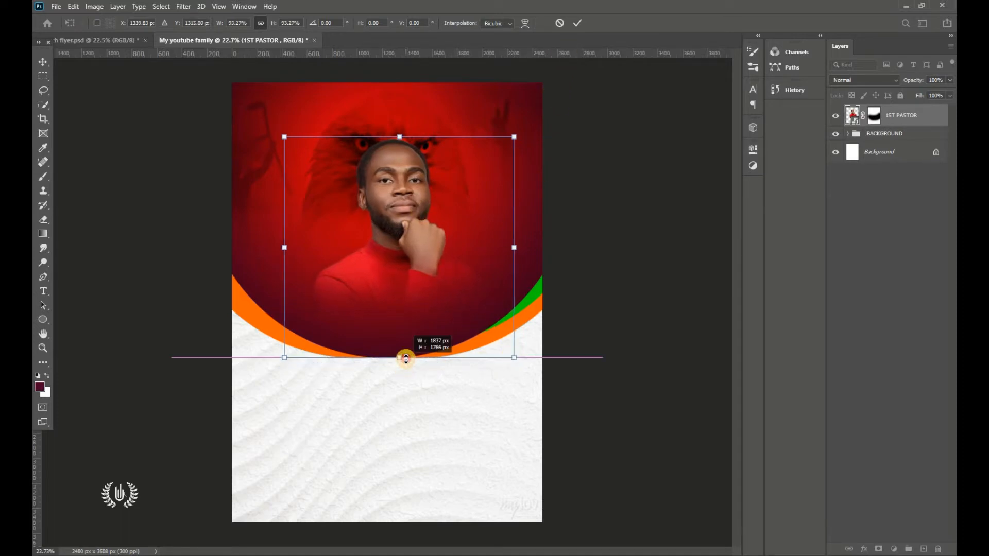
pyautogui.click(575, 22)
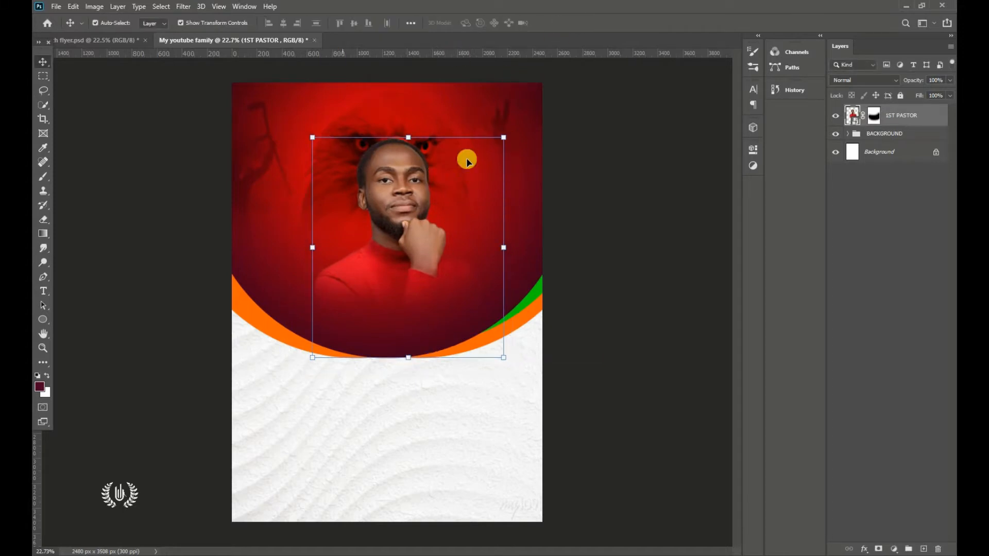
# Step: Deselect the layer and toggle the mask off and back on to compare the full photo
pyautogui.click(593, 226)
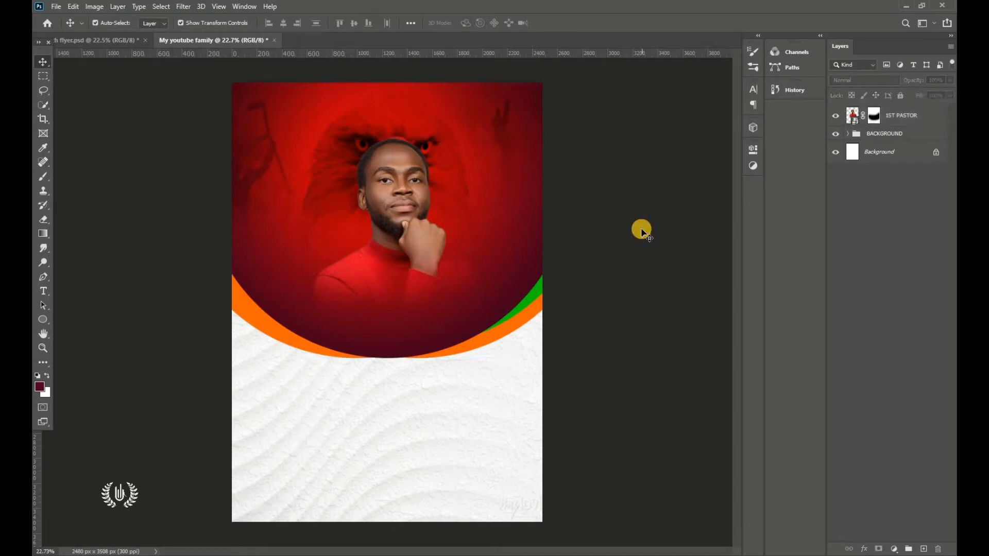
pyautogui.keyDown('shift'); pyautogui.click(873, 122); pyautogui.keyUp('shift')
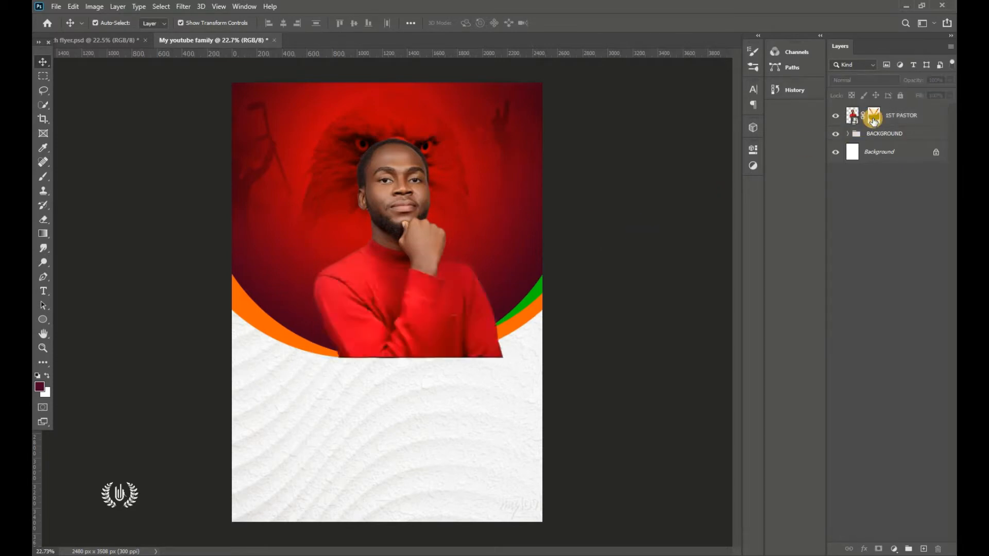
pyautogui.keyDown('shift'); pyautogui.click(873, 121); pyautogui.keyUp('shift')
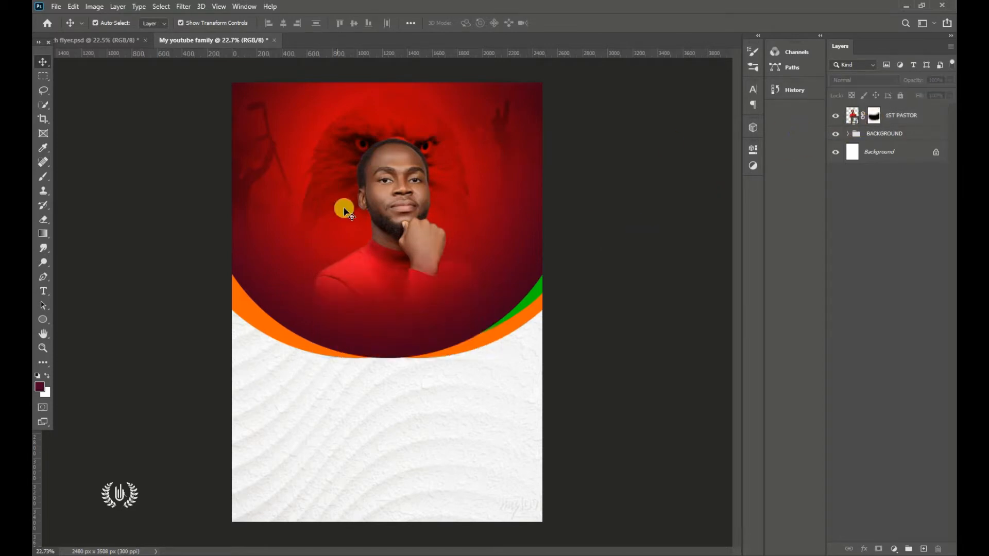
pyautogui.click(53, 6)
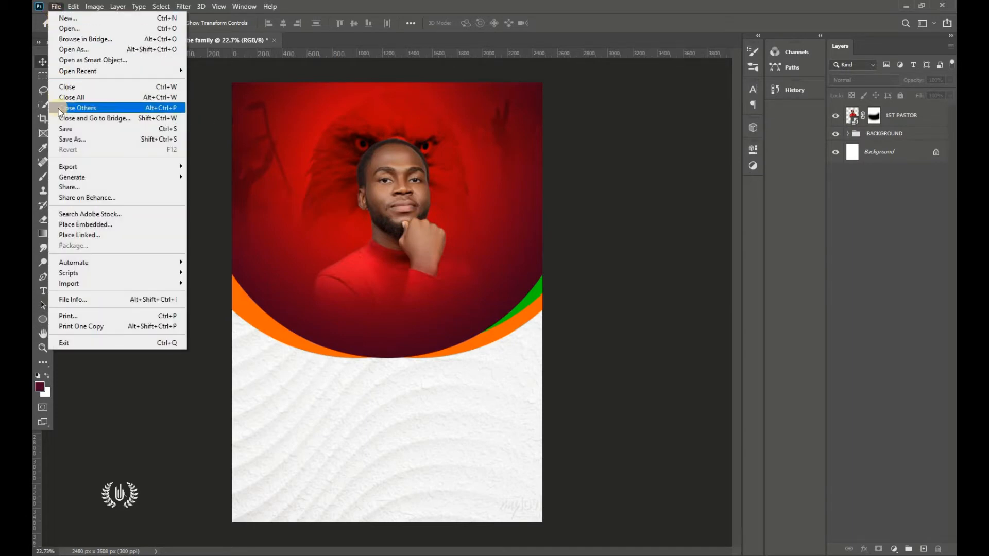
# Step: Place the 2ND PASTOR photo embedded, scaled to 22.18% and set right of the first pastor
pyautogui.click(67, 224)
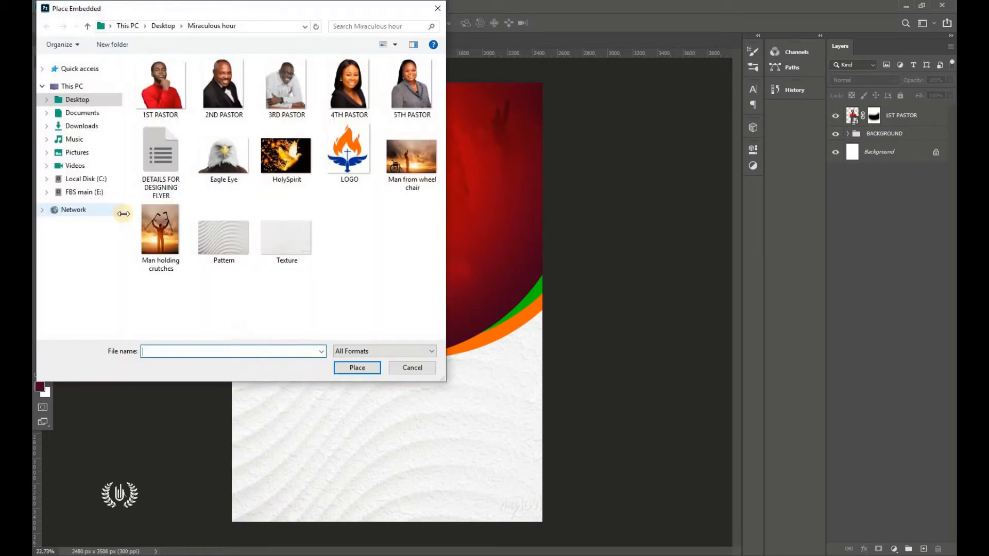
pyautogui.click(211, 88)
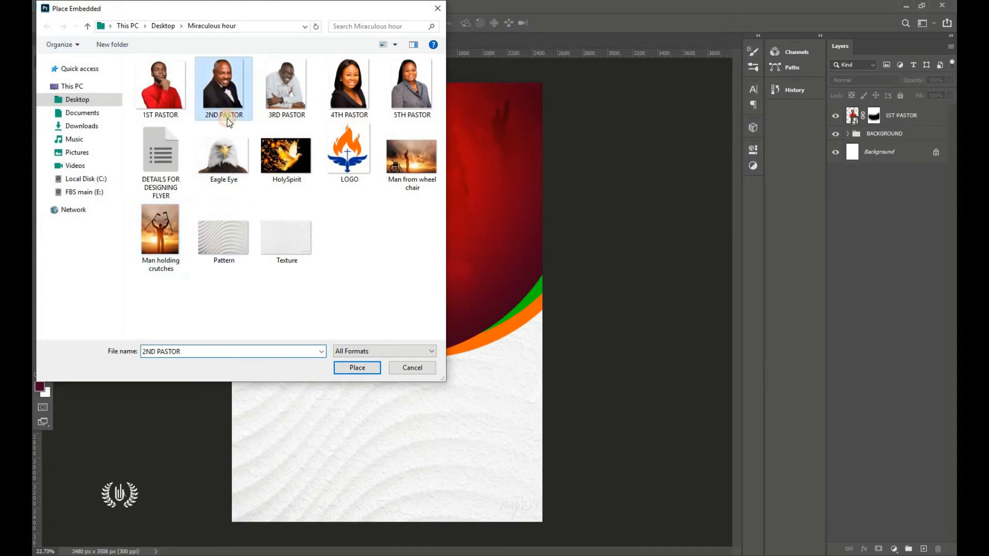
pyautogui.click(348, 365)
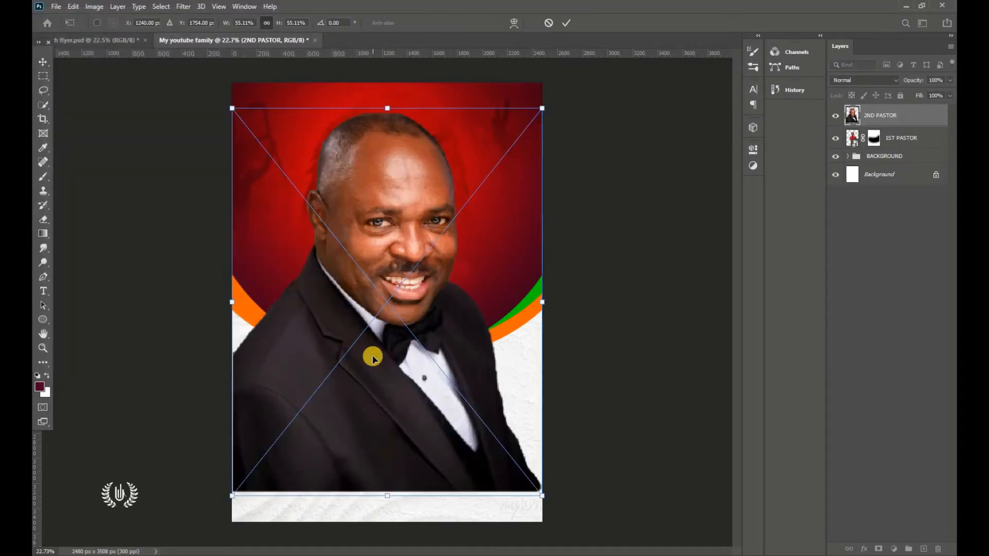
pyautogui.moveTo(427, 299); pyautogui.dragTo(486, 236)
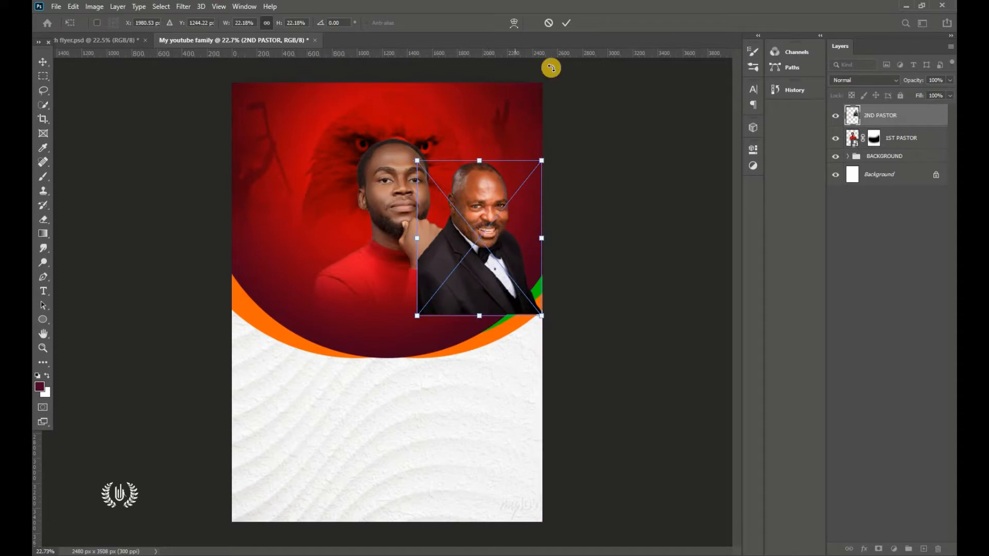
pyautogui.click(568, 24)
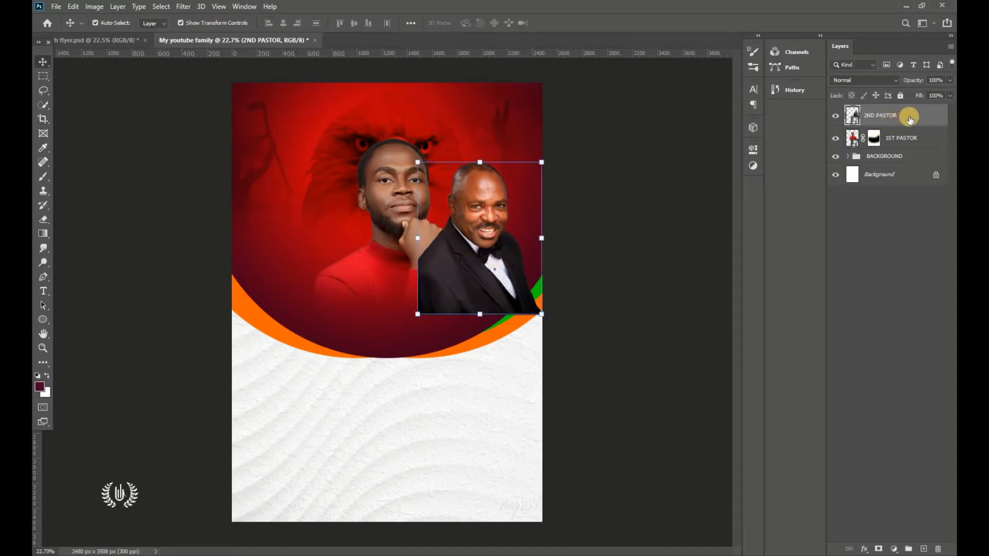
# Step: Move 2ND PASTOR beneath 1ST PASTOR, add a layer mask, and set an 800 px soft brush
pyautogui.moveTo(909, 119); pyautogui.dragTo(894, 142)
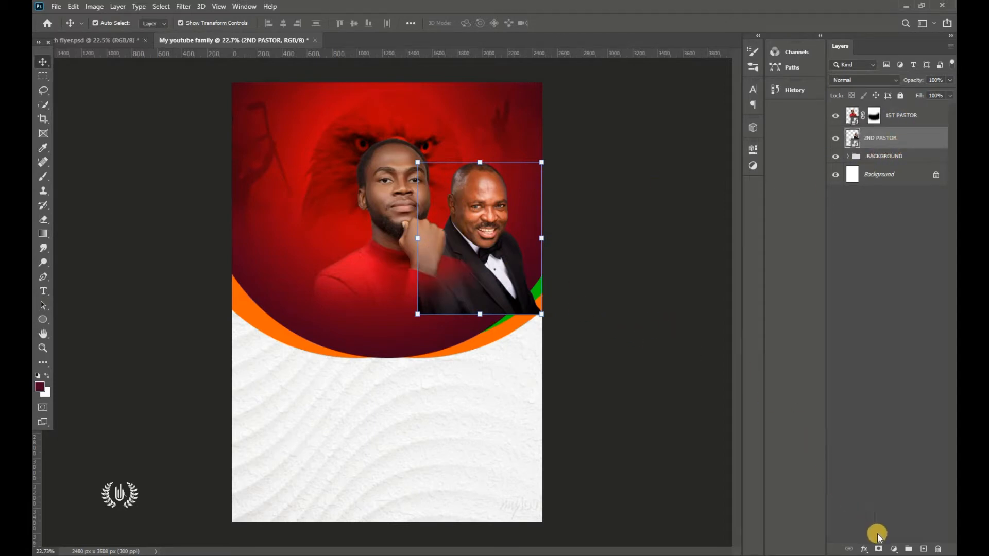
pyautogui.click(878, 550)
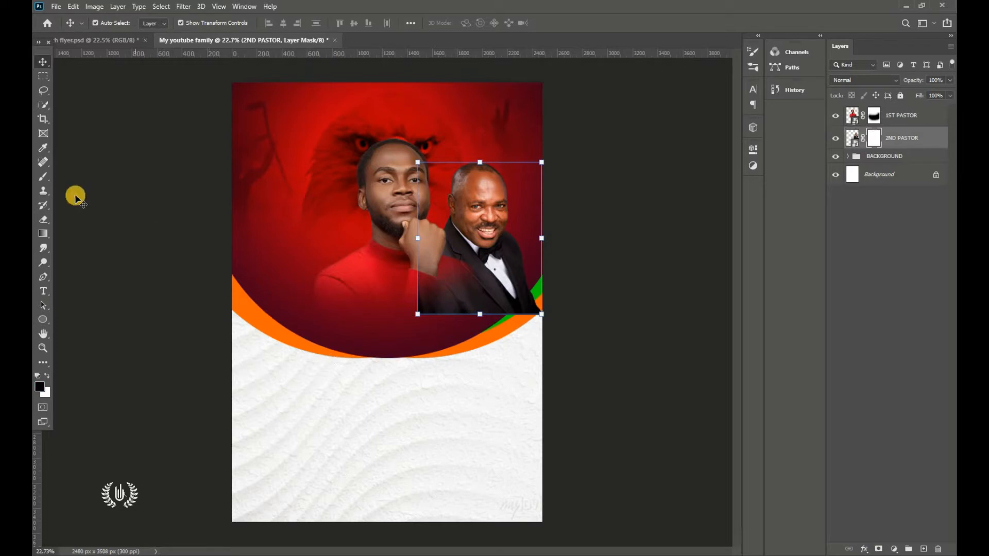
pyautogui.moveTo(35, 177); pyautogui.dragTo(59, 175)
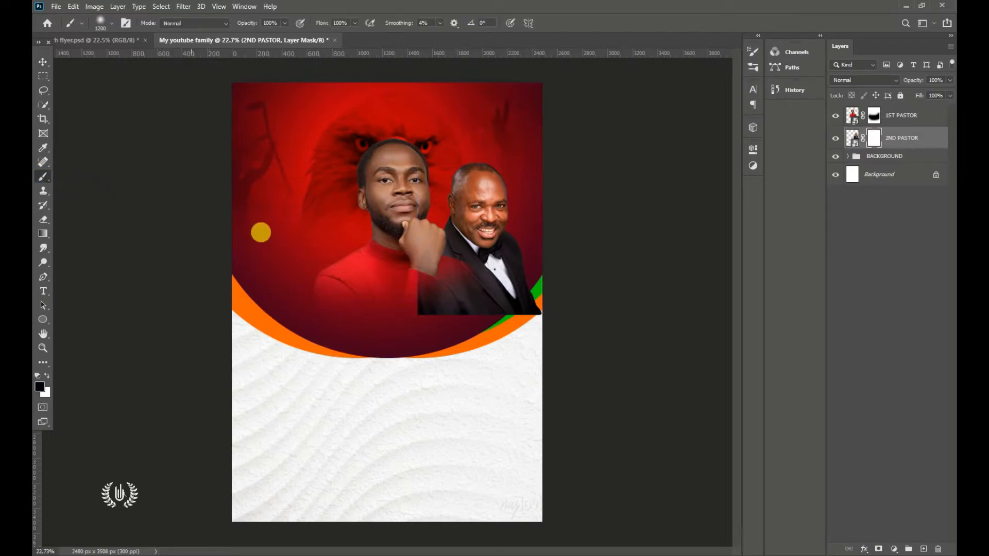
pyautogui.click(112, 23)
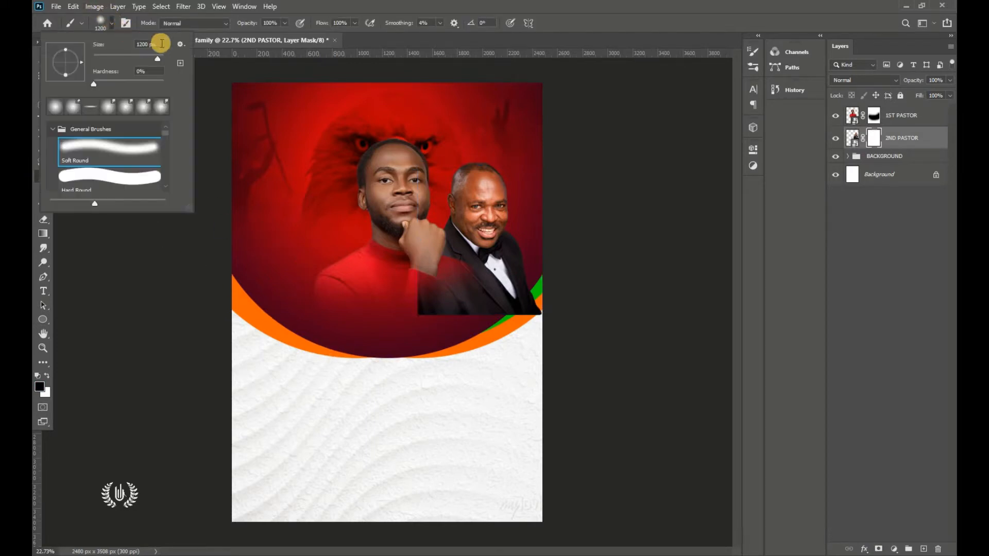
pyautogui.moveTo(158, 43); pyautogui.dragTo(135, 44)
pyautogui.write('800')
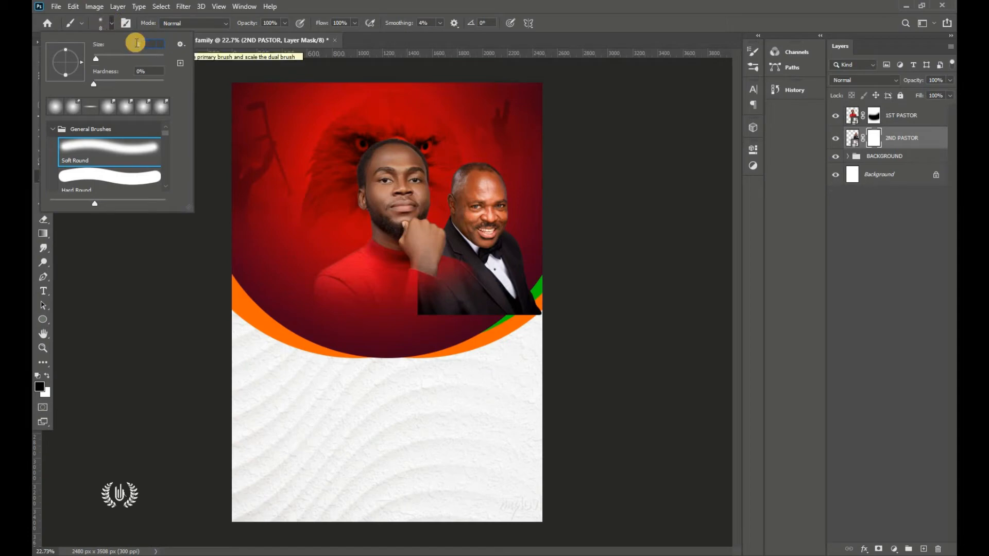
pyautogui.press('Tab')
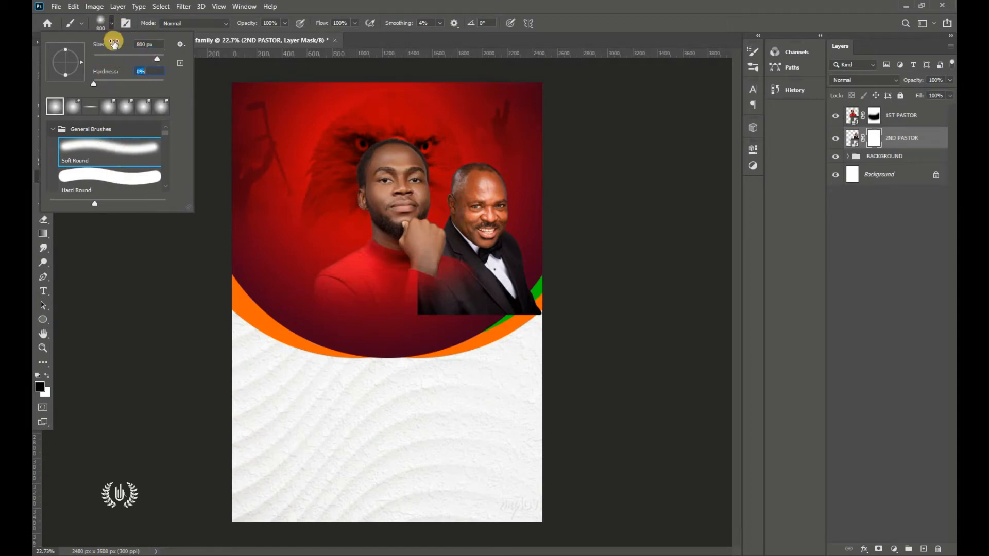
pyautogui.click(107, 21)
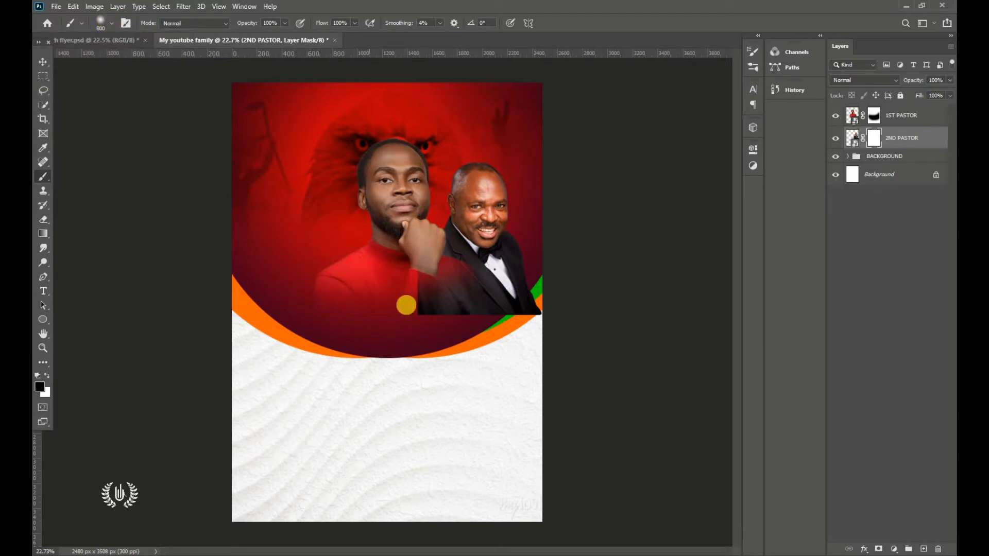
# Step: Paint black across the suit's bottom edge so it blends into the red circle
pyautogui.moveTo(394, 275)
pyautogui.mouseDown()
pyautogui.moveTo(419, 290)
pyautogui.moveTo(508, 306)
pyautogui.moveTo(547, 280)
pyautogui.mouseUp()
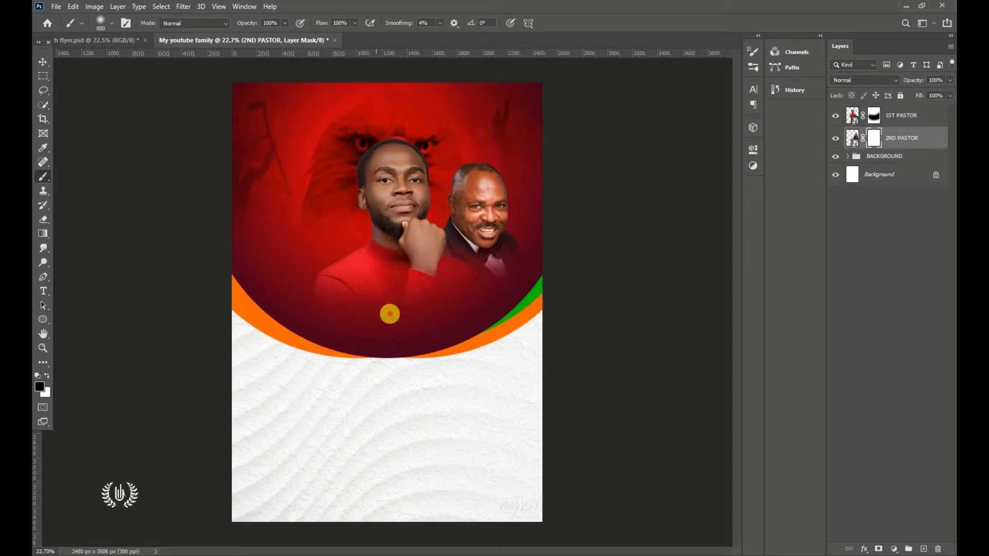
pyautogui.moveTo(390, 314)
pyautogui.mouseDown()
pyautogui.moveTo(458, 337)
pyautogui.moveTo(539, 341)
pyautogui.mouseUp()
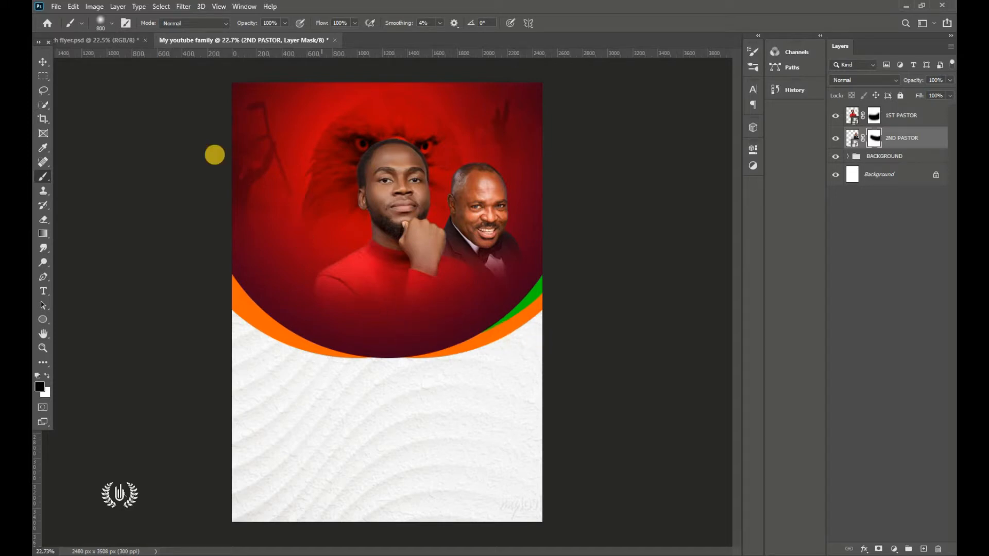
pyautogui.click(43, 62)
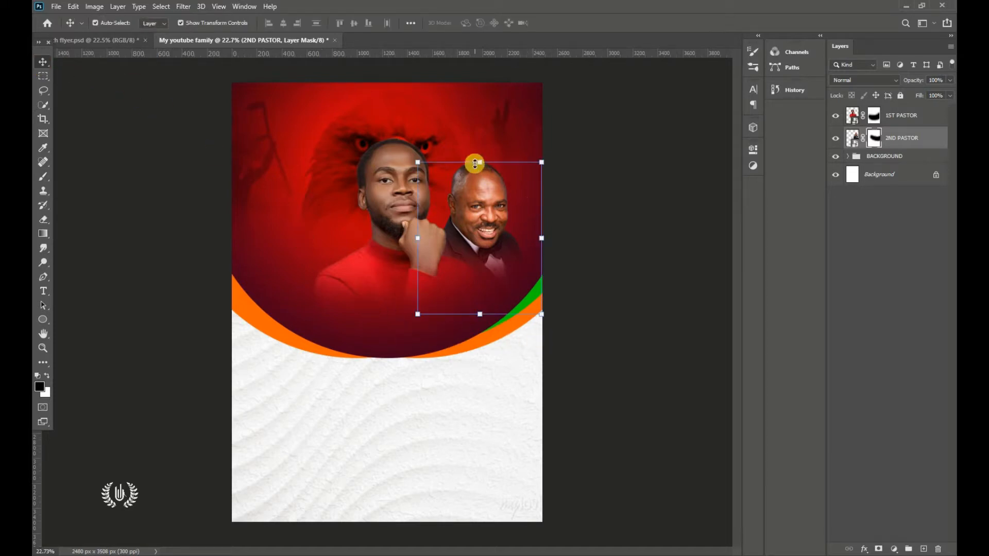
# Step: Resize the 2ND PASTOR photo to 97.03% and shift it right and down toward the circle's edge
pyautogui.moveTo(477, 163); pyautogui.dragTo(540, 165)
pyautogui.moveTo(494, 186); pyautogui.dragTo(505, 192)
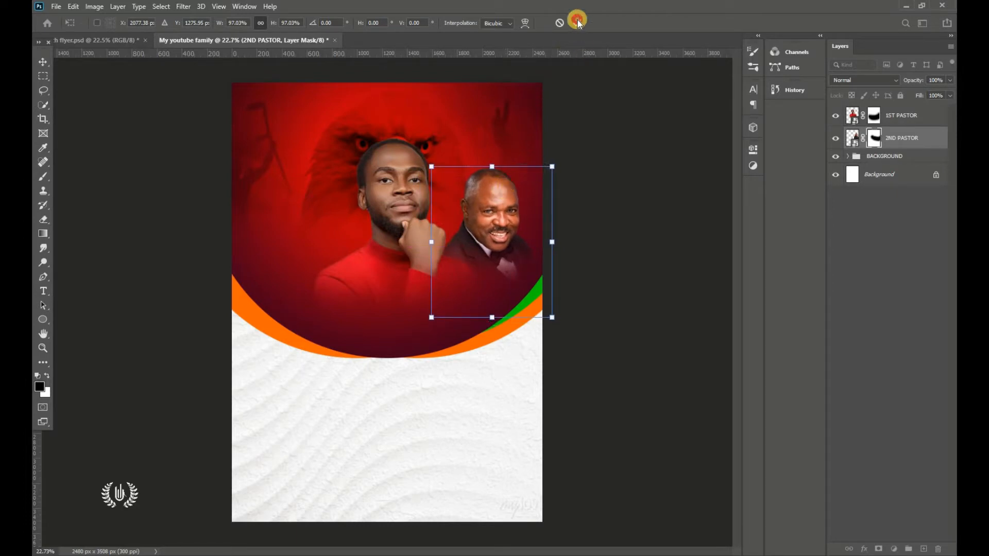
pyautogui.click(577, 22)
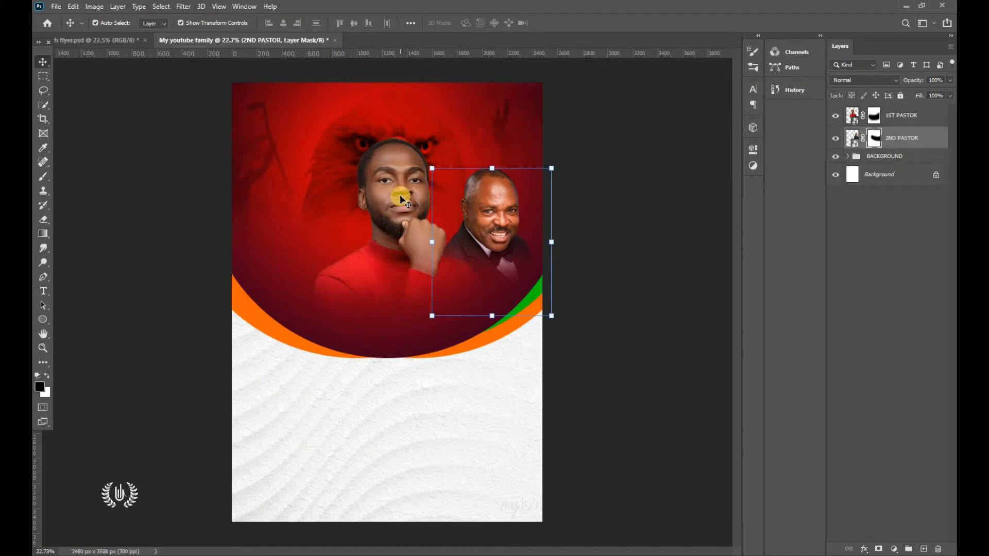
pyautogui.click(865, 116)
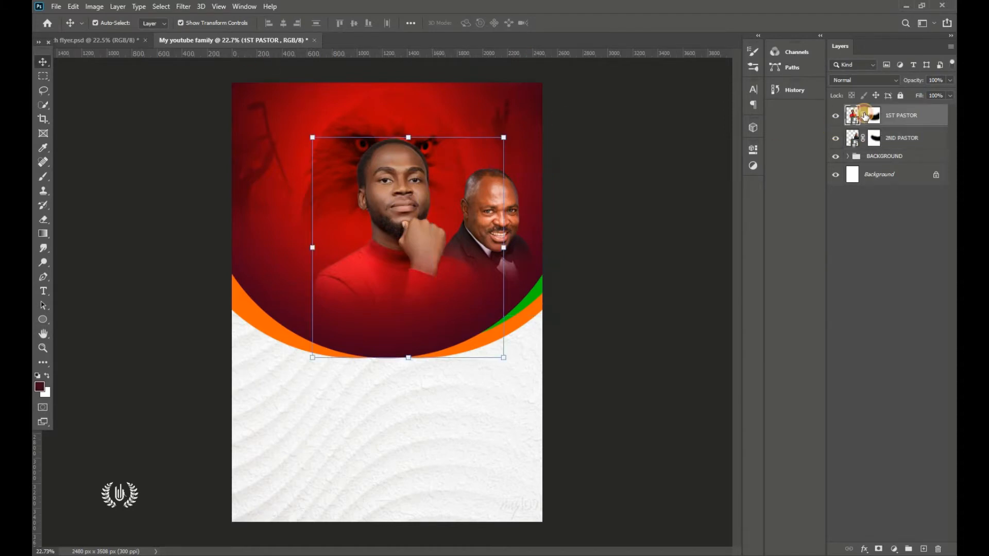
# Step: Place the 3RD PASTOR photo embedded, scaled to about 31%, flipped horizontally, at the circle's left
pyautogui.click(59, 7)
pyautogui.click(79, 225)
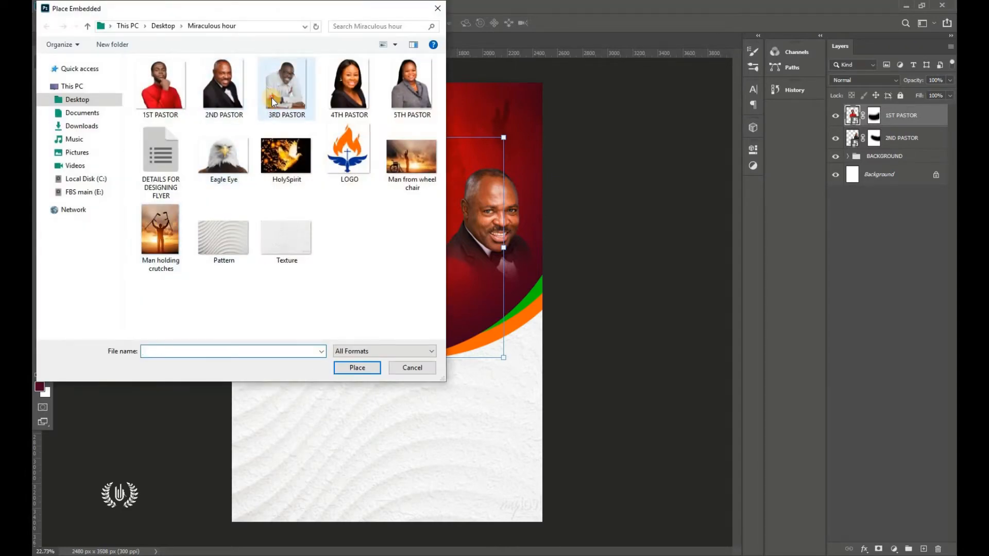
pyautogui.click(273, 101)
pyautogui.click(350, 368)
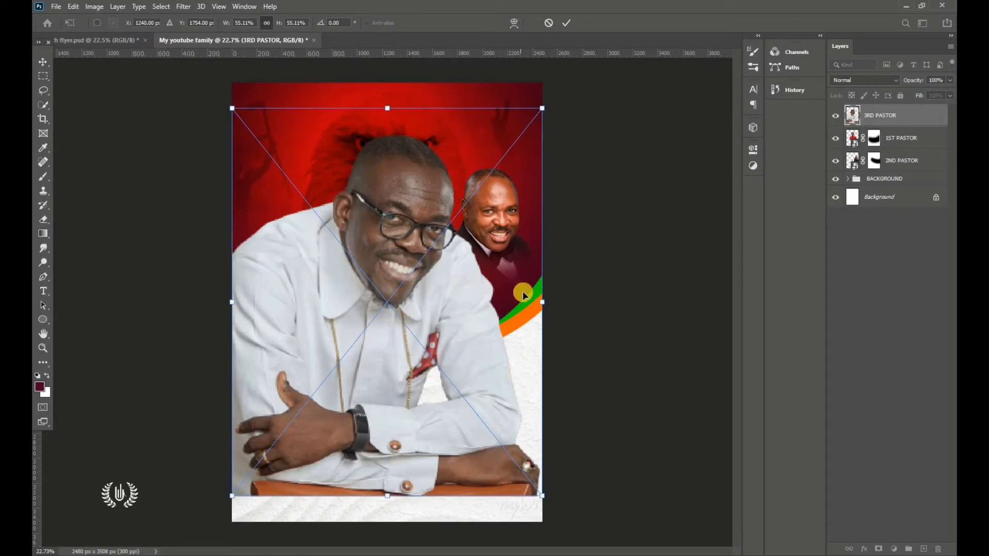
pyautogui.moveTo(532, 302); pyautogui.dragTo(434, 287)
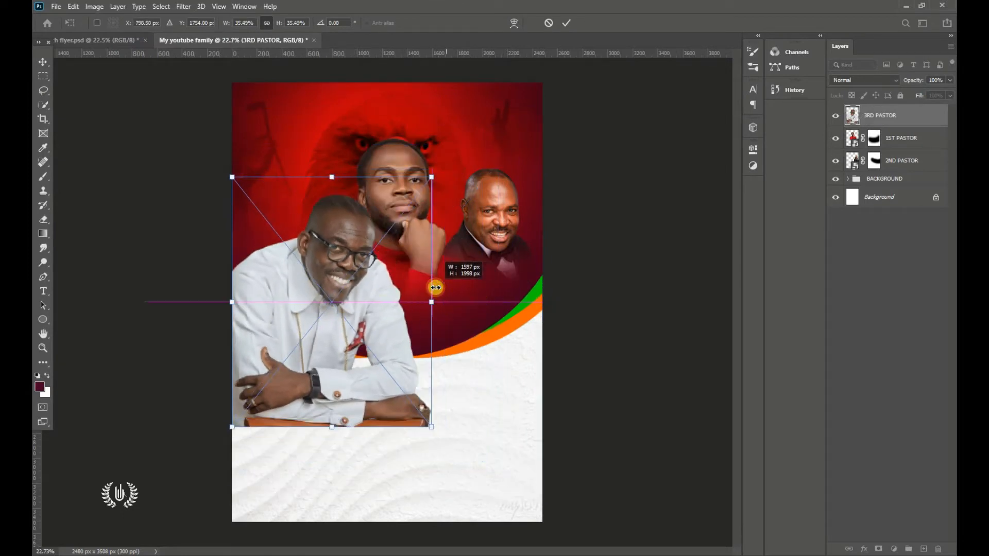
pyautogui.moveTo(343, 308); pyautogui.dragTo(390, 265)
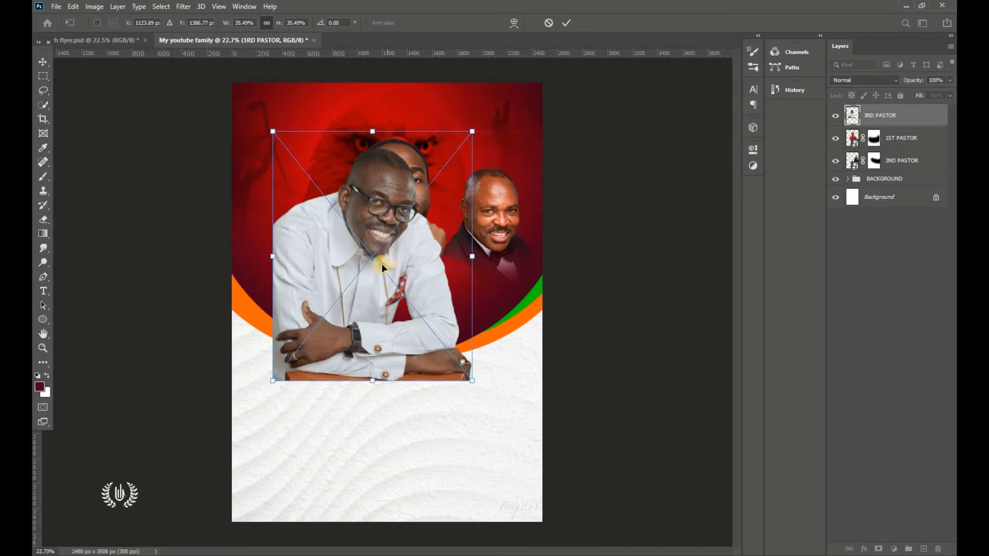
pyautogui.rightClick(380, 265)
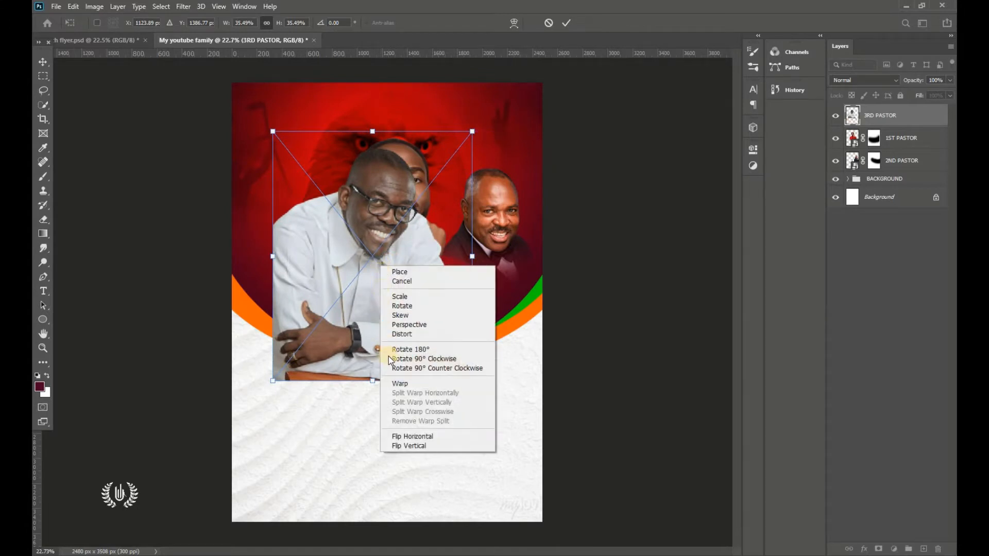
pyautogui.click(398, 436)
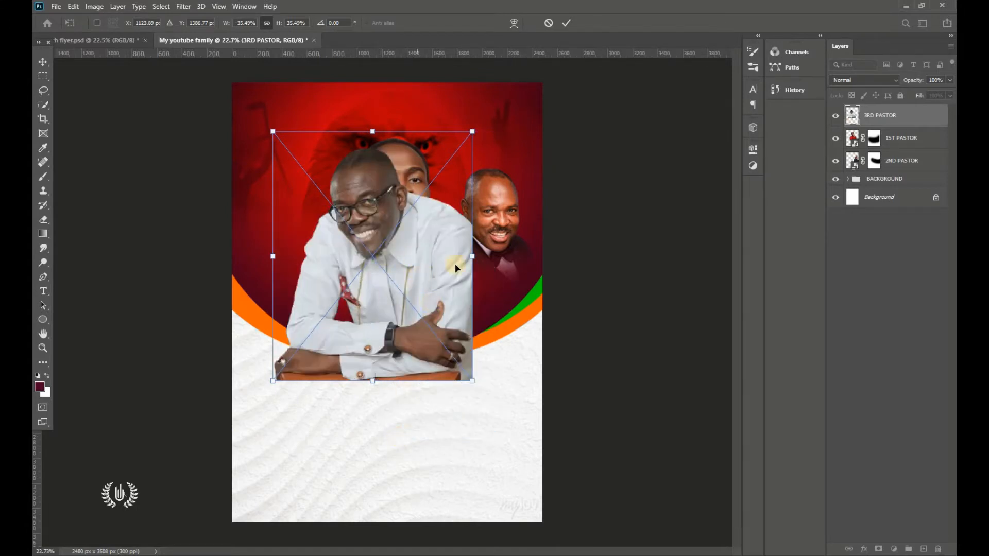
pyautogui.moveTo(452, 258); pyautogui.dragTo(412, 263)
pyautogui.click(570, 23)
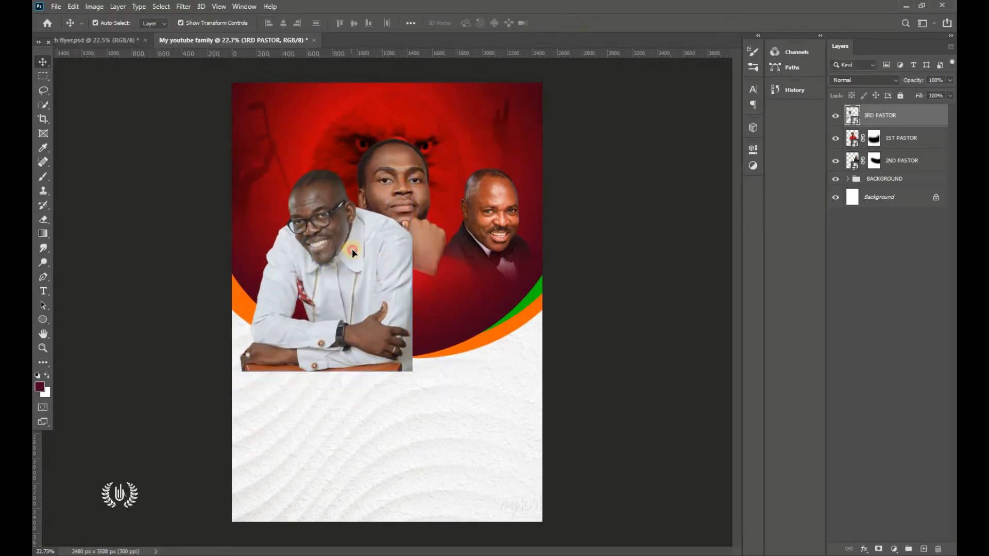
# Step: Nudge the third photo right and down, then add a horizontal guide at head height
pyautogui.moveTo(351, 249); pyautogui.dragTo(357, 256)
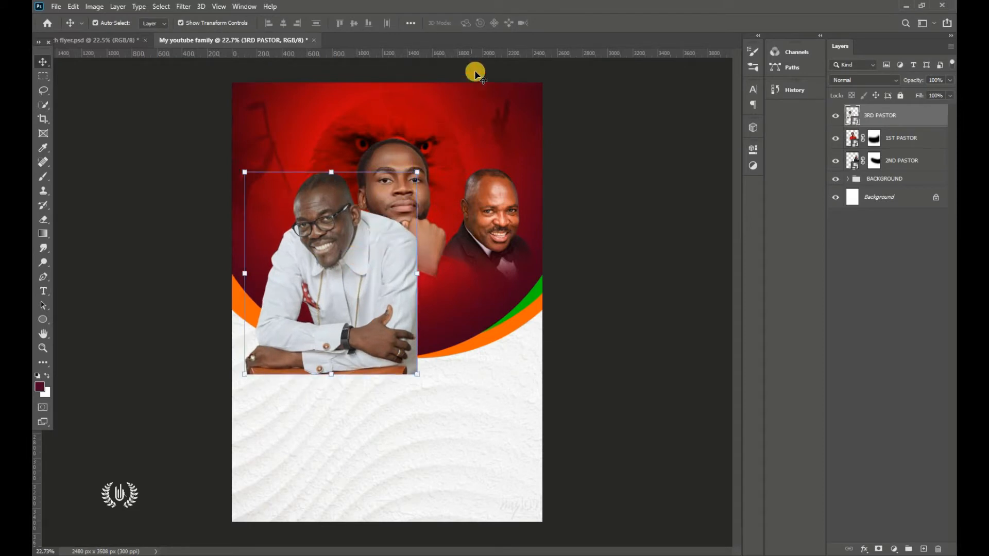
pyautogui.click(547, 101)
pyautogui.moveTo(480, 52); pyautogui.dragTo(500, 169)
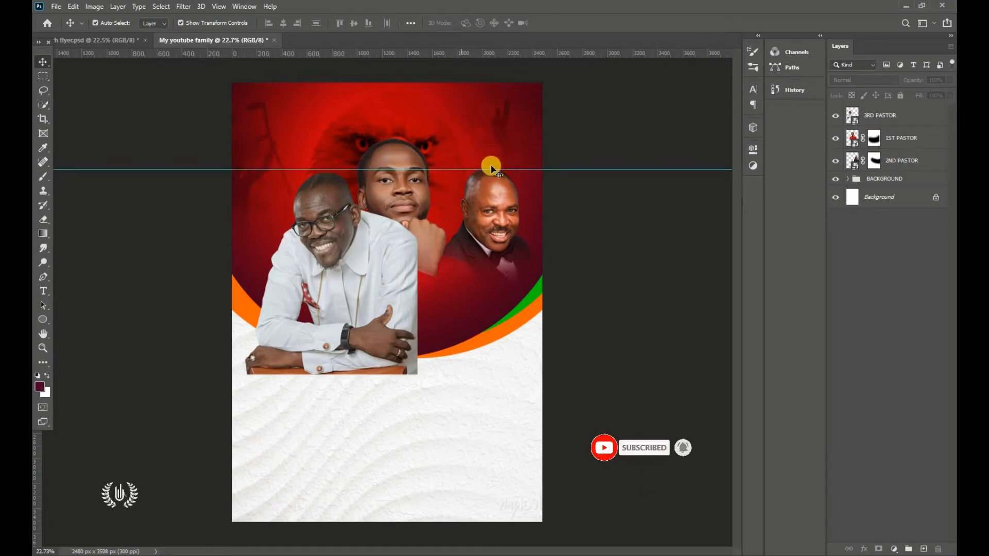
# Step: Raise 3RD PASTOR to the guide, move its layer below 1ST PASTOR, and shrink it to 28.71% at the left edge
pyautogui.moveTo(339, 239); pyautogui.dragTo(340, 236)
pyautogui.moveTo(925, 113); pyautogui.dragTo(926, 147)
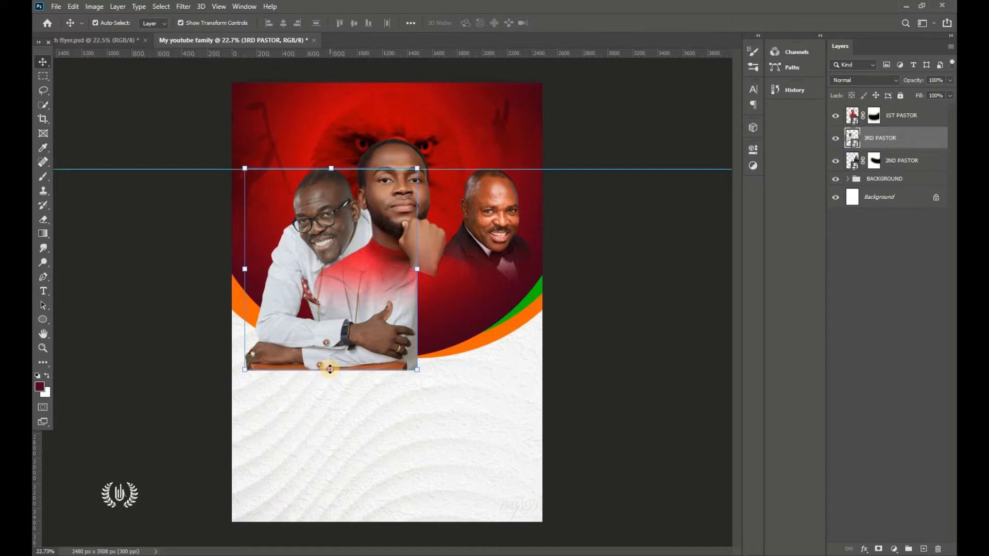
pyautogui.moveTo(330, 369)
pyautogui.mouseDown()
pyautogui.moveTo(331, 352)
pyautogui.moveTo(331, 361)
pyautogui.mouseUp()
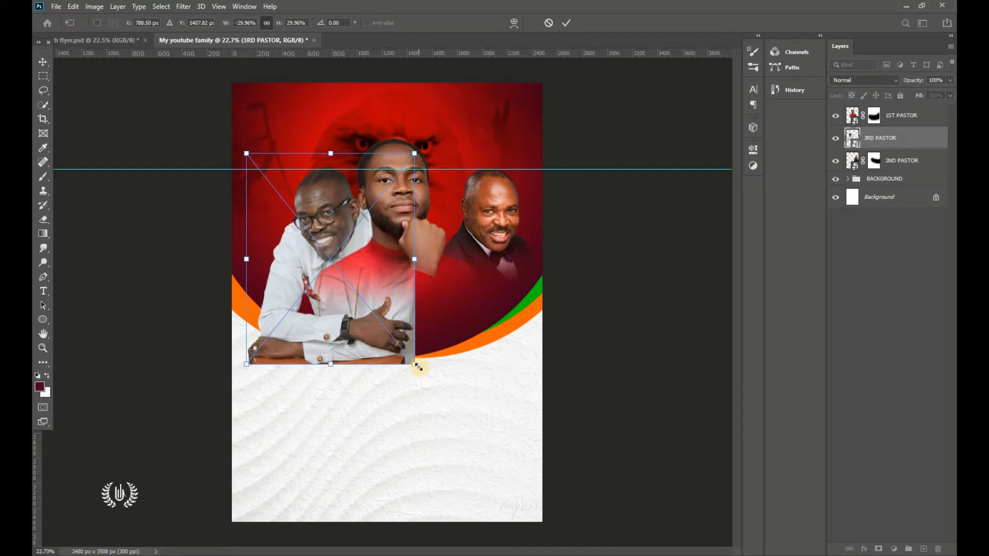
pyautogui.moveTo(418, 366); pyautogui.dragTo(412, 356)
pyautogui.moveTo(387, 273); pyautogui.dragTo(375, 272)
pyautogui.click(566, 23)
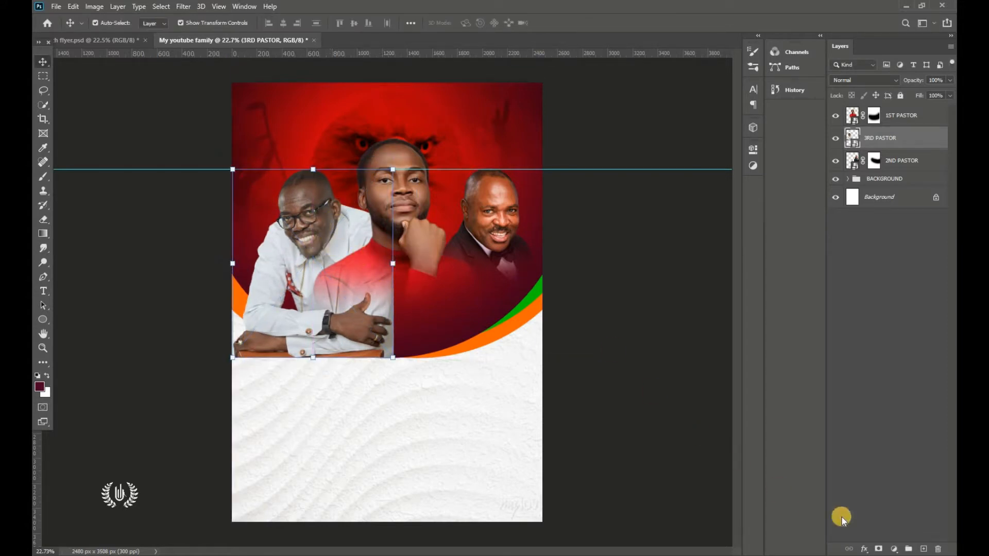
# Step: Add a layer mask to 3RD PASTOR and paint black with a soft 0%-hardness brush over its arms and shirt
pyautogui.click(879, 548)
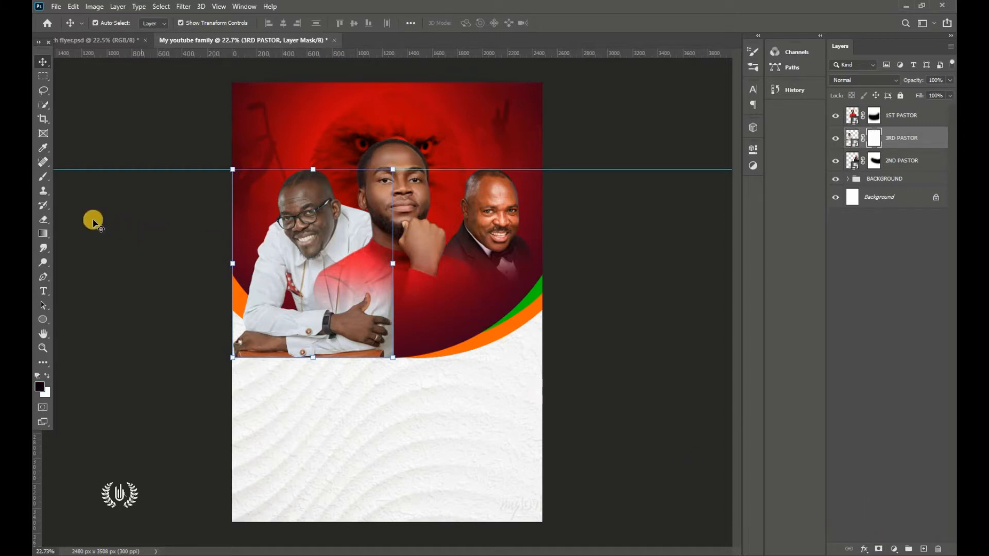
pyautogui.click(44, 178)
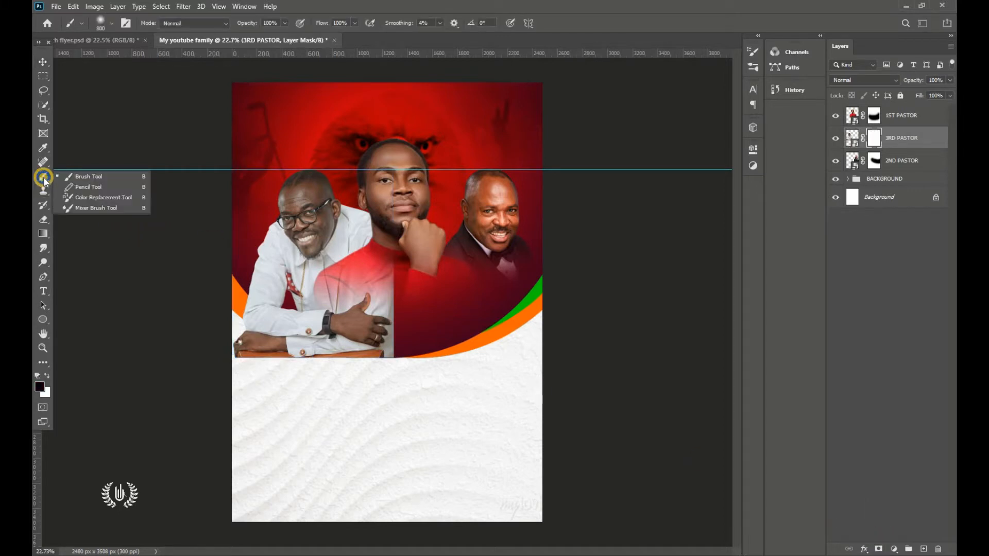
pyautogui.click(77, 178)
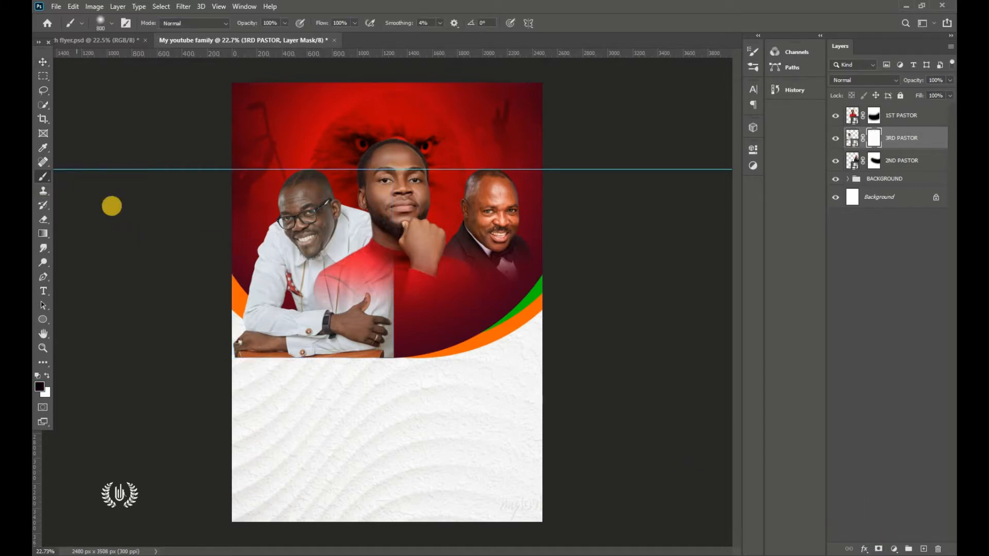
pyautogui.click(106, 23)
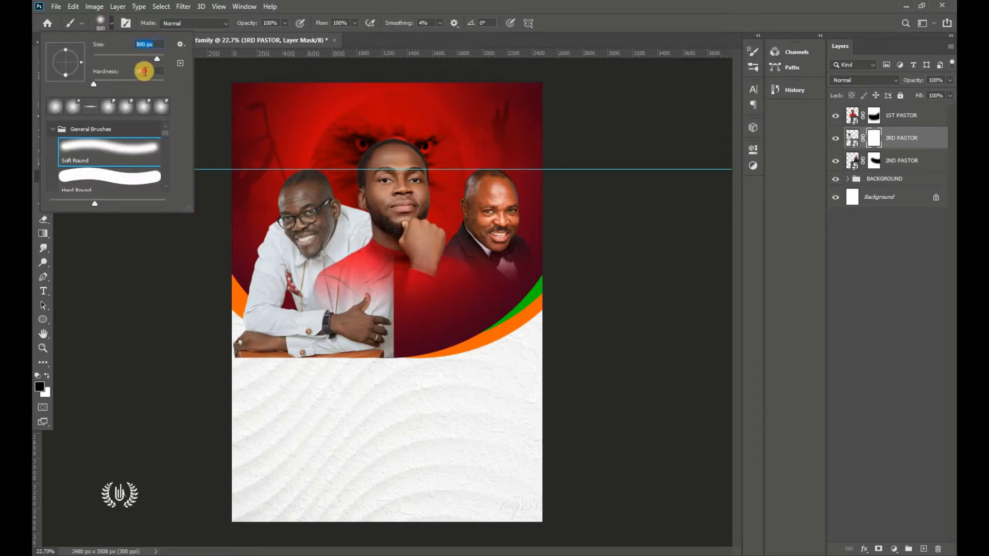
pyautogui.click(144, 71)
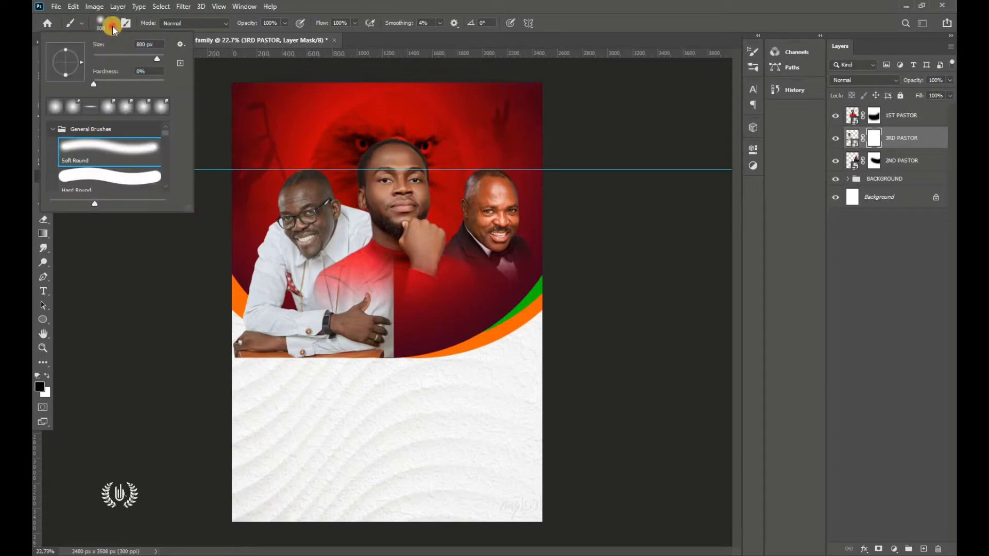
pyautogui.click(111, 25)
pyautogui.moveTo(206, 317)
pyautogui.mouseDown()
pyautogui.moveTo(298, 338)
pyautogui.moveTo(388, 342)
pyautogui.moveTo(487, 298)
pyautogui.mouseUp()
pyautogui.moveTo(423, 301)
pyautogui.mouseDown()
pyautogui.moveTo(266, 324)
pyautogui.moveTo(164, 299)
pyautogui.mouseUp()
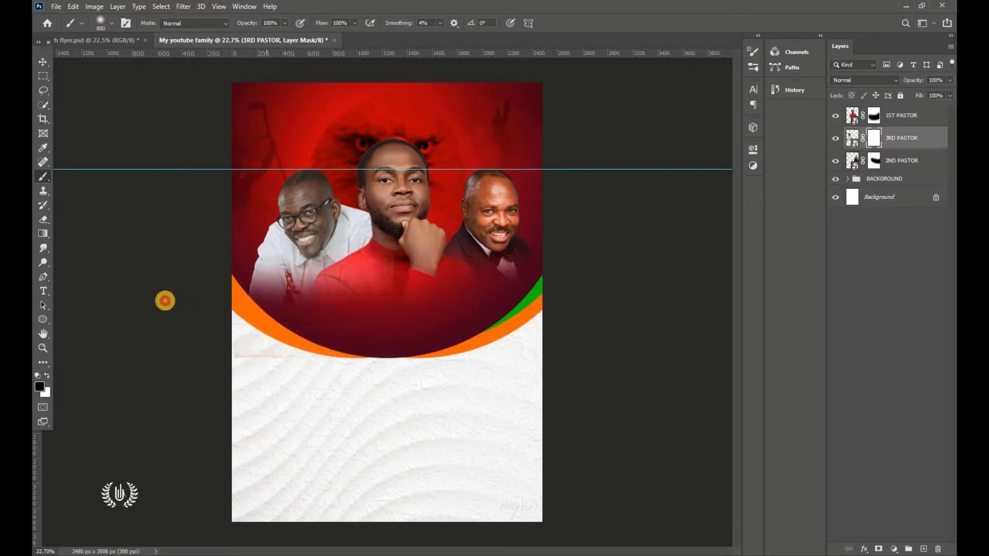
pyautogui.moveTo(436, 312)
pyautogui.mouseDown()
pyautogui.moveTo(282, 327)
pyautogui.moveTo(371, 329)
pyautogui.moveTo(296, 358)
pyautogui.mouseUp()
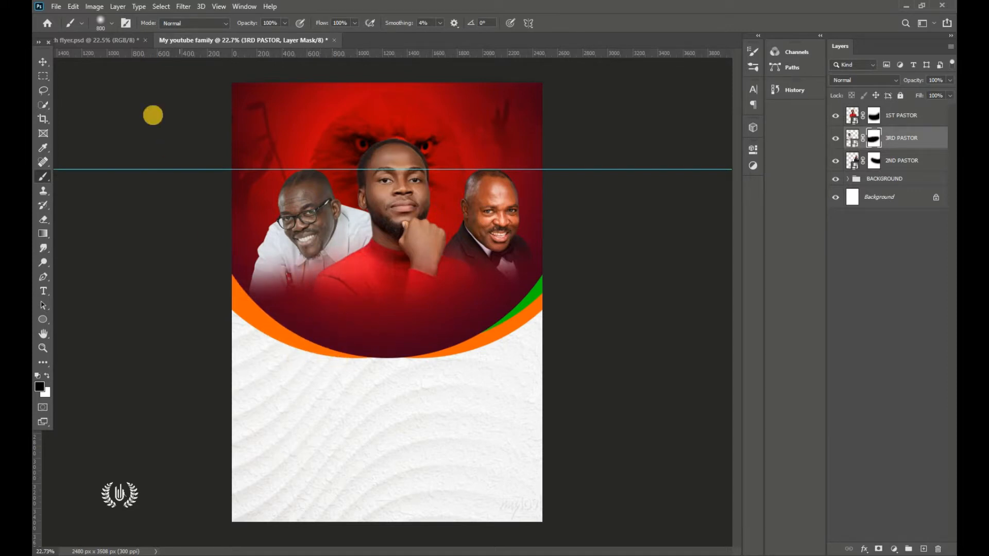
# Step: Deselect the layer and drag the horizontal guide back onto the ruler to remove it
pyautogui.click(42, 60)
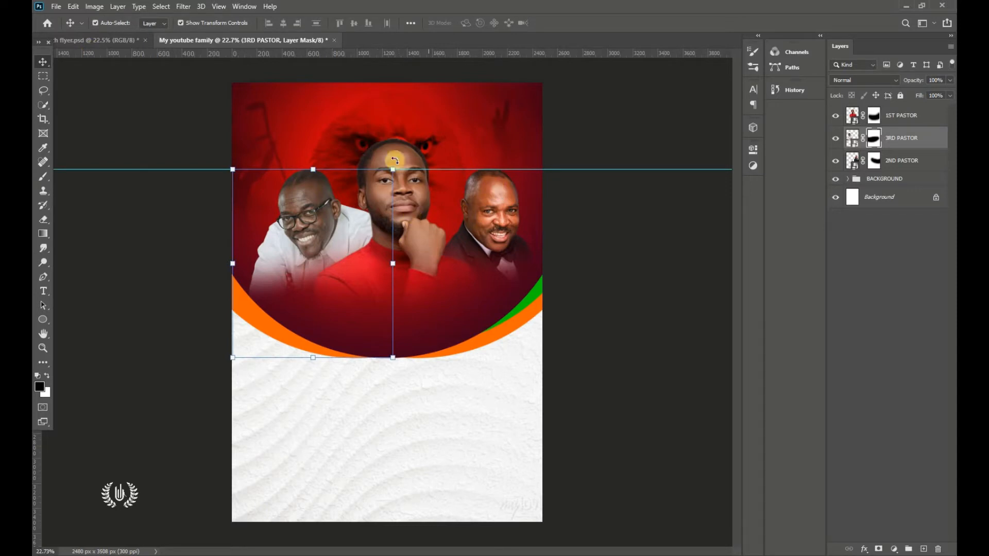
pyautogui.click(625, 255)
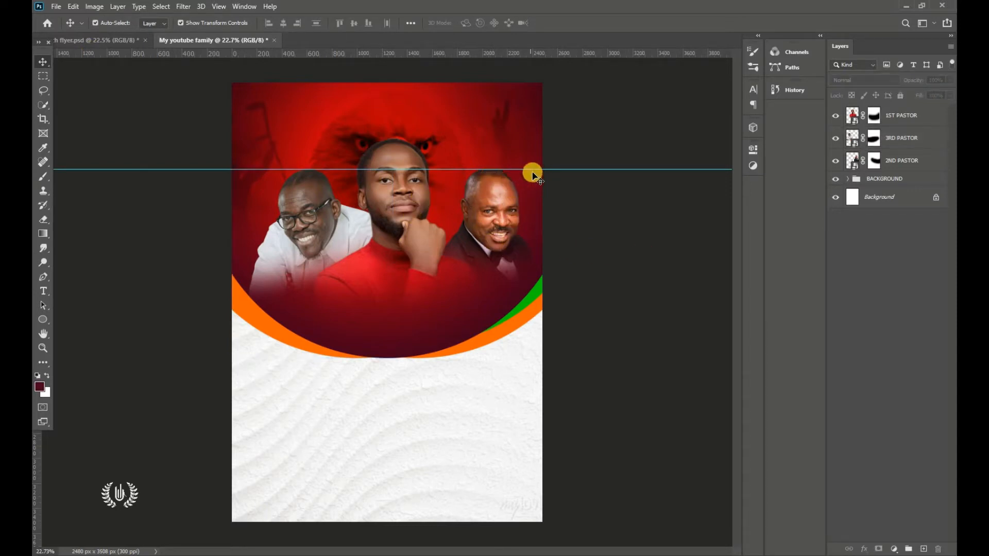
pyautogui.moveTo(535, 170); pyautogui.dragTo(546, 52)
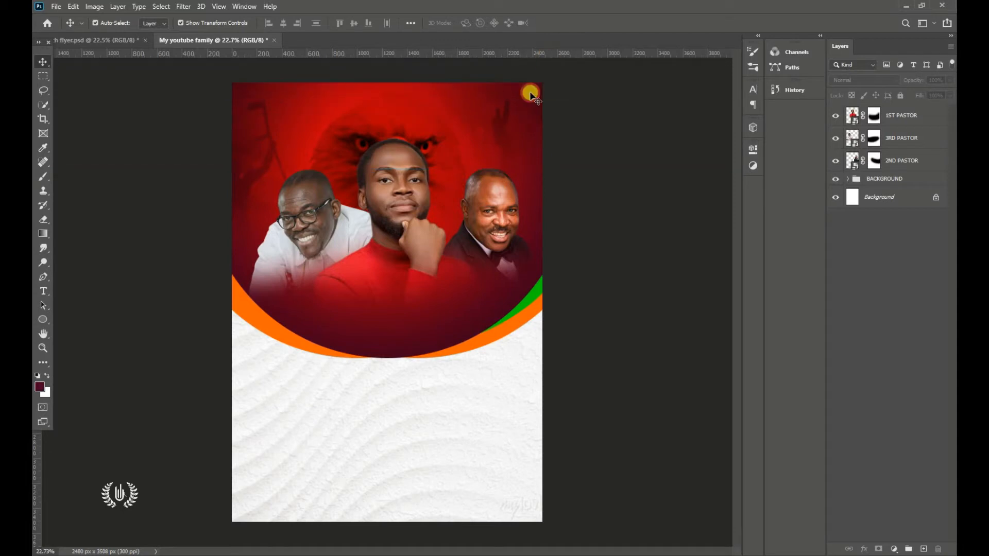
# Step: Shorten the 3RD PASTOR photo from the top to 97.60%
pyautogui.click(484, 211)
pyautogui.click(308, 193)
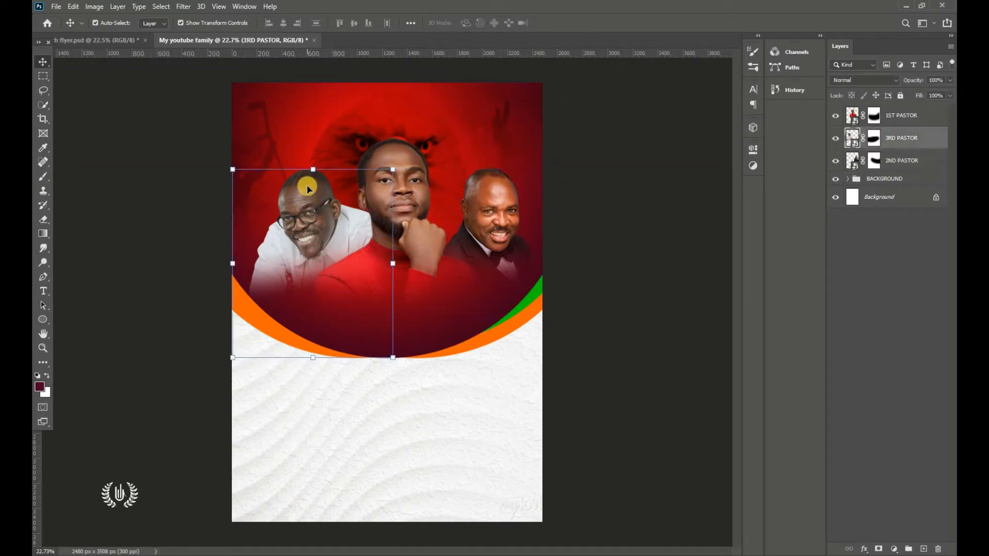
pyautogui.click(316, 170)
pyautogui.moveTo(314, 155); pyautogui.dragTo(314, 160)
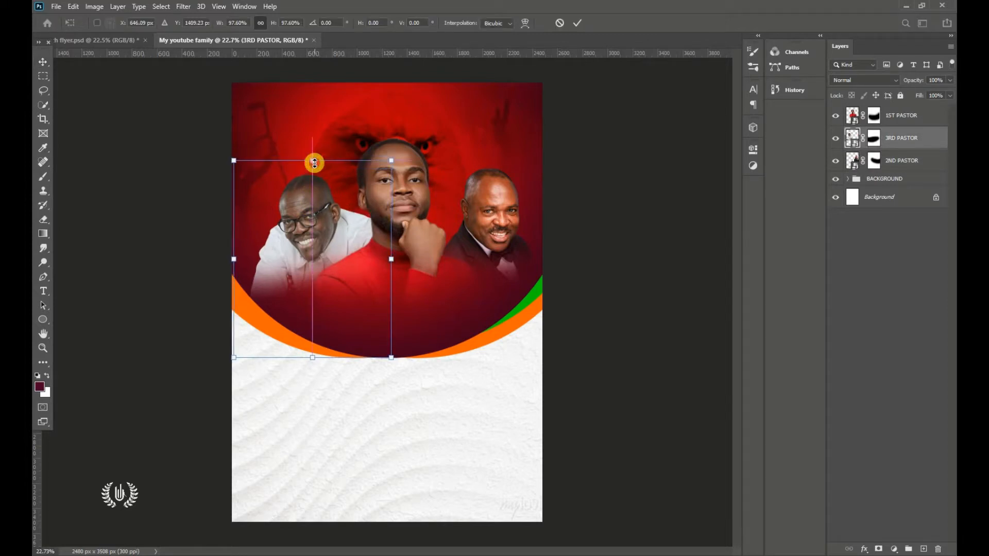
pyautogui.click(578, 23)
# Step: Scale the 3RD and 2ND PASTOR photos together to 97.86%
pyautogui.keyDown('shift'); pyautogui.click(509, 198); pyautogui.keyUp('shift')
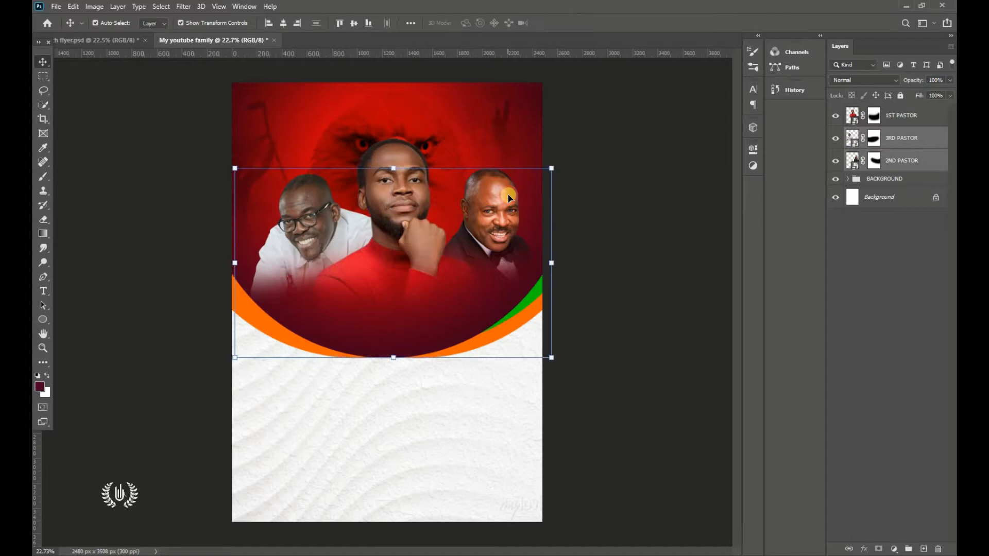
pyautogui.click(393, 170)
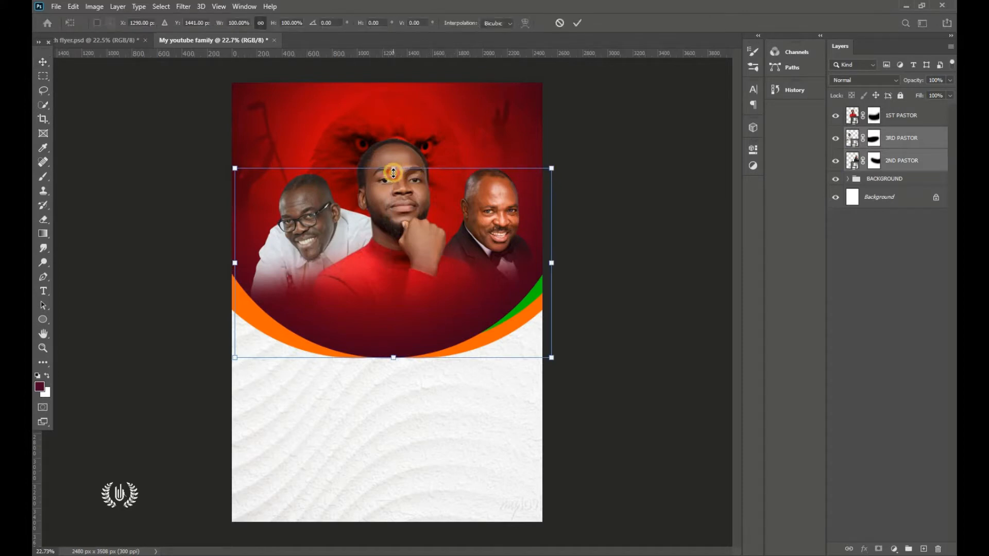
pyautogui.moveTo(393, 173); pyautogui.dragTo(395, 236)
pyautogui.click(578, 22)
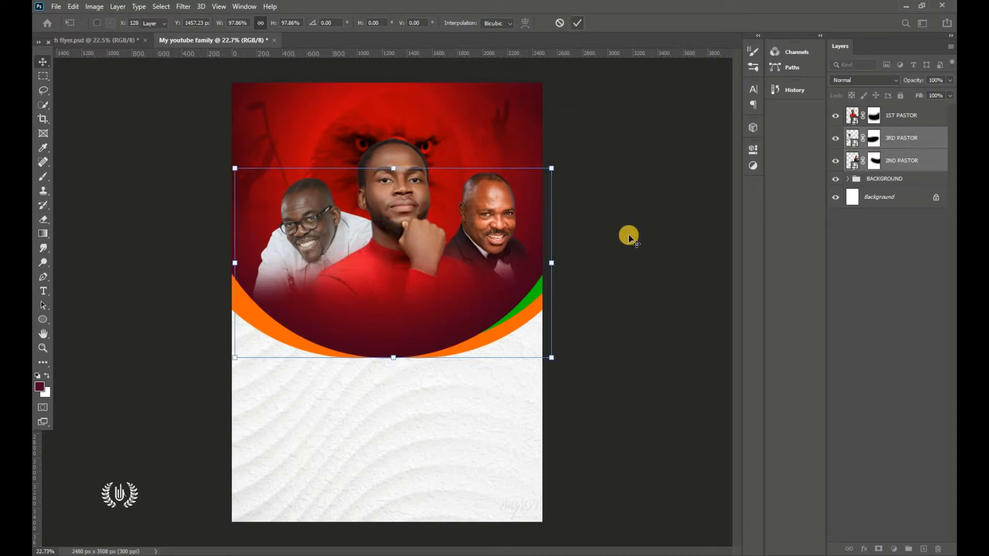
pyautogui.click(563, 223)
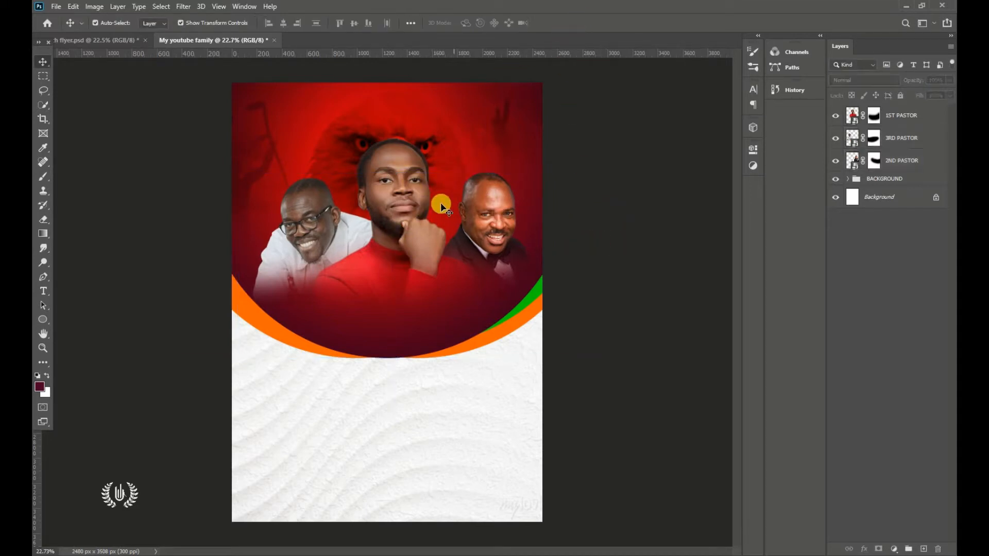
# Step: Select the three pastor photo layers and group them as PASTORS
pyautogui.click(489, 216)
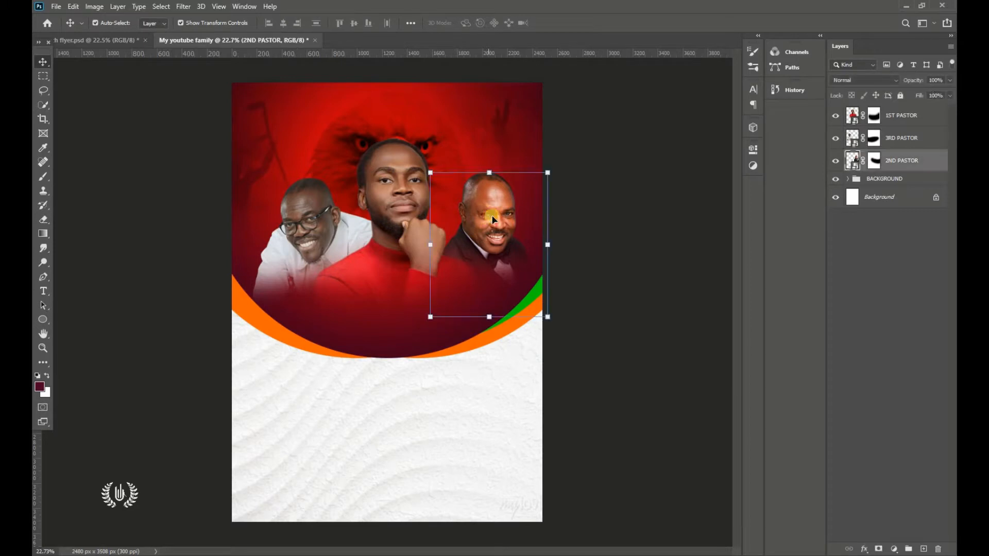
pyautogui.keyDown('shift'); pyautogui.click(915, 114); pyautogui.keyUp('shift')
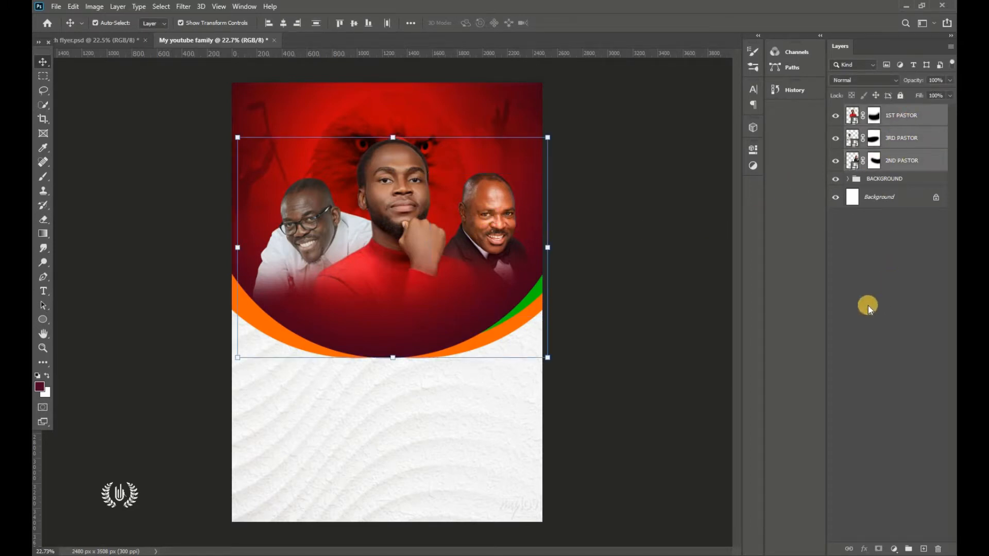
pyautogui.click(909, 549)
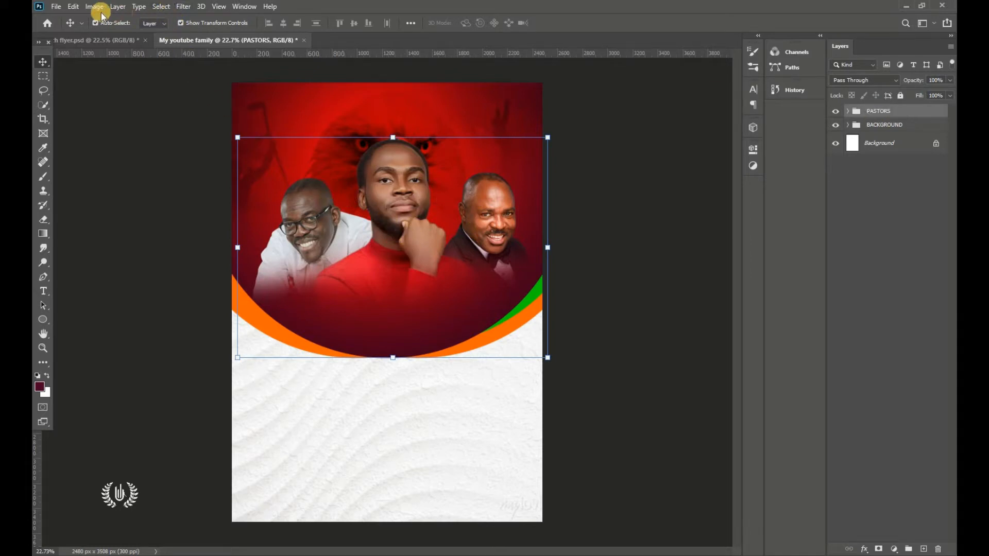
# Step: Free-transform the PASTORS group a little left, nudge it right twice, and apply
pyautogui.click(72, 7)
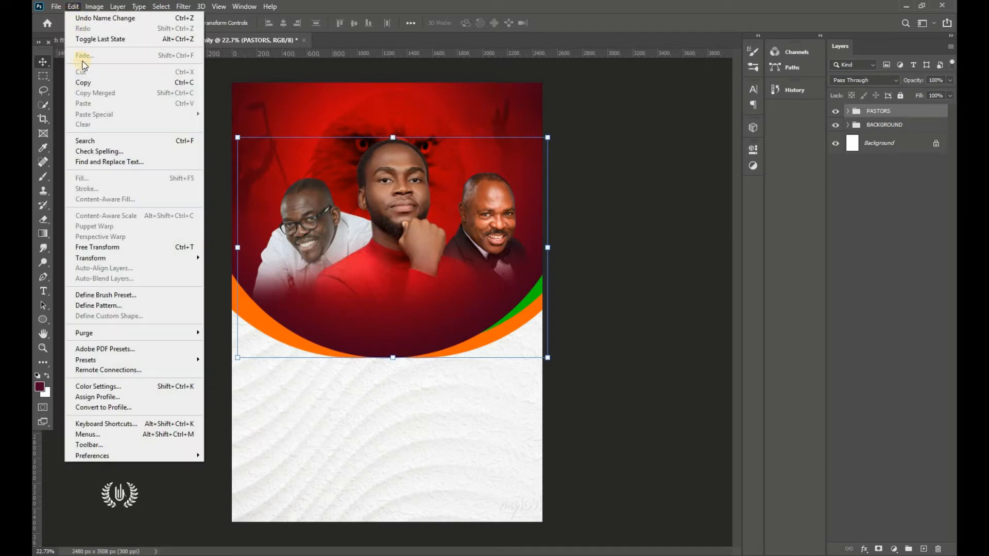
pyautogui.click(99, 249)
pyautogui.moveTo(378, 267); pyautogui.dragTo(376, 269)
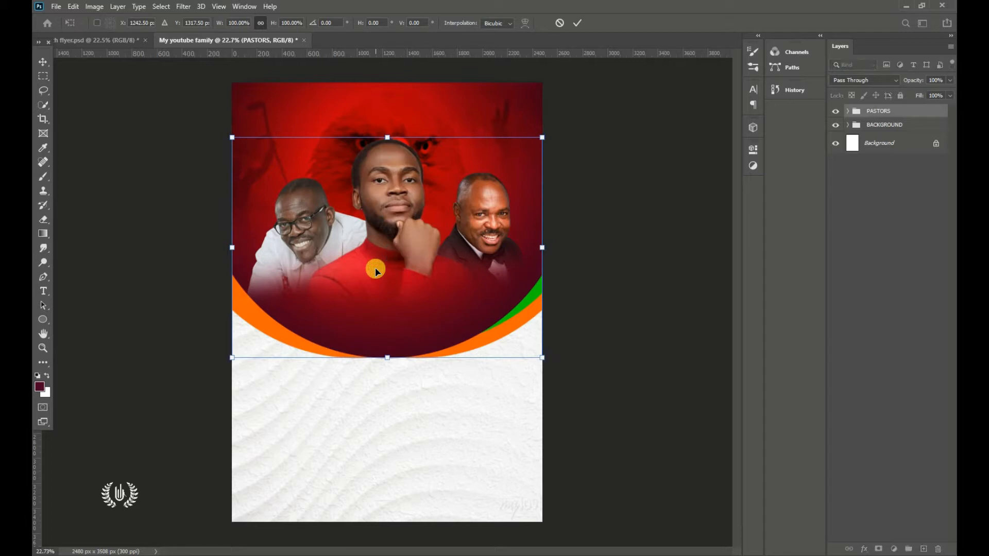
pyautogui.press('Right')
pyautogui.press('Right')
pyautogui.press('Right')
pyautogui.press('Right')
pyautogui.press('Right')
pyautogui.press('Right')
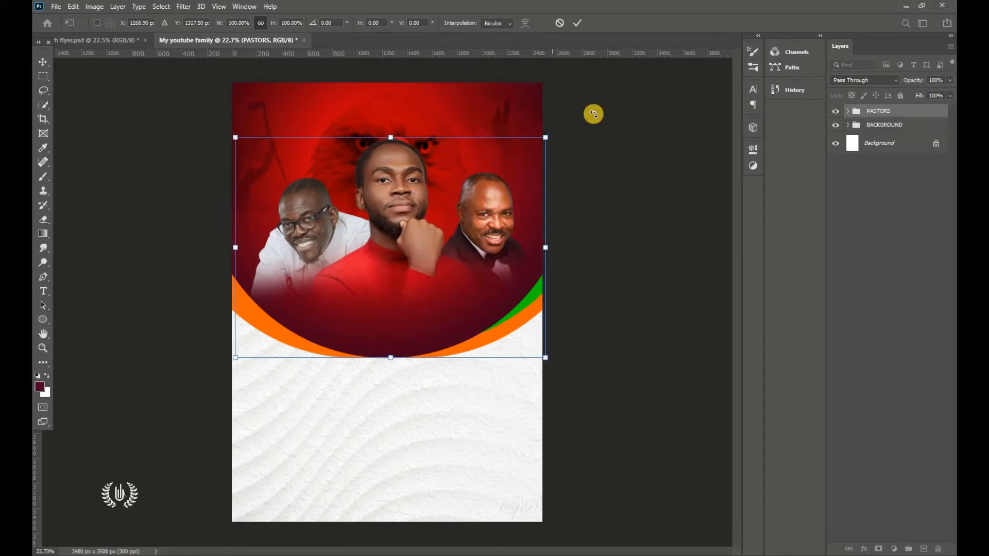
pyautogui.press('Right')
pyautogui.press('Right')
pyautogui.press('Right')
pyautogui.press('Right')
pyautogui.press('Return')
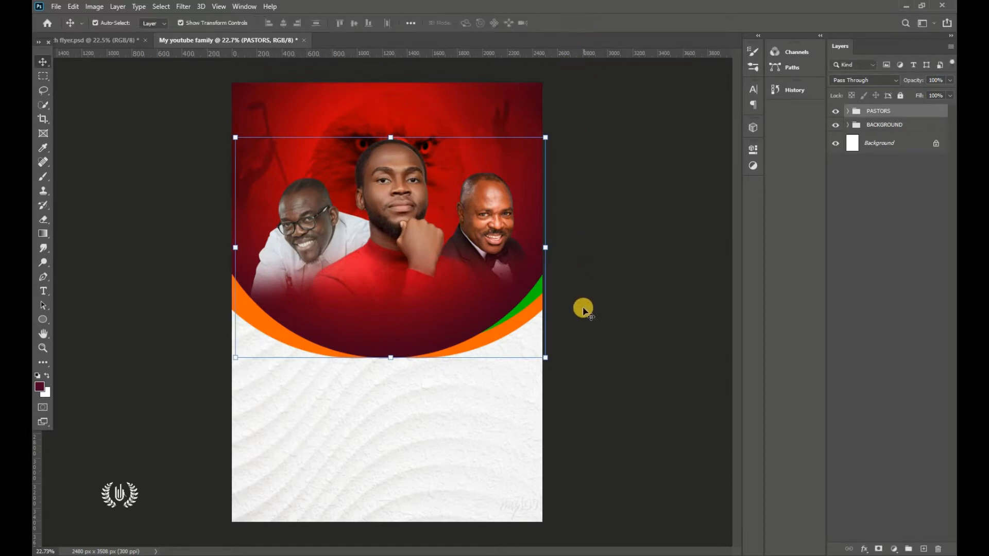
pyautogui.click(595, 283)
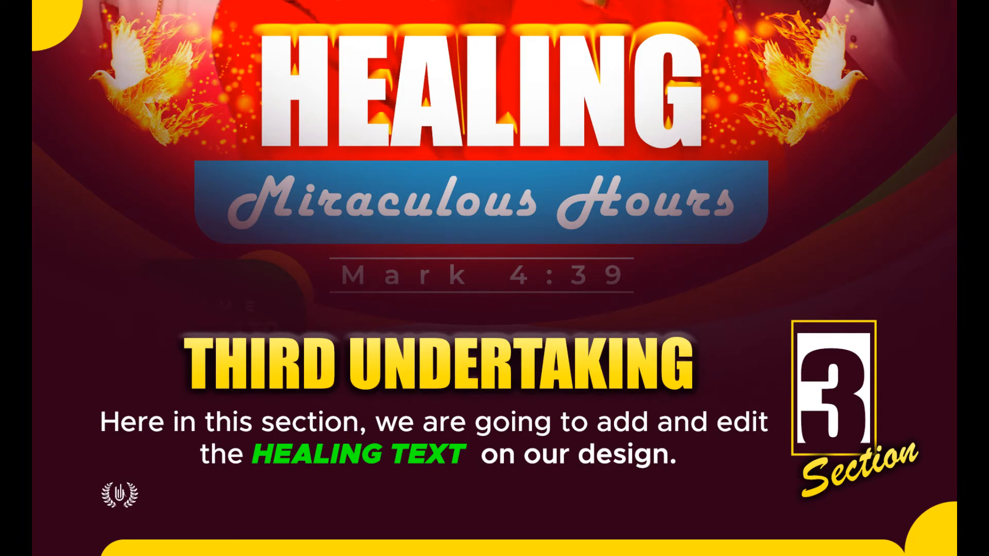
pyautogui.click(878, 111)
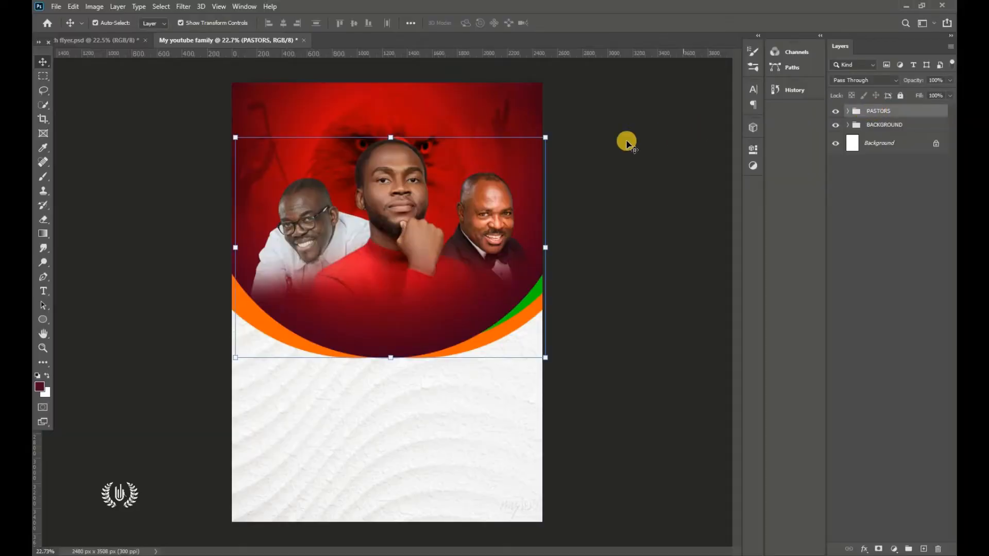
# Step: Add a Lorem Ipsum horizontal text layer centred below the pastors
pyautogui.click(622, 176)
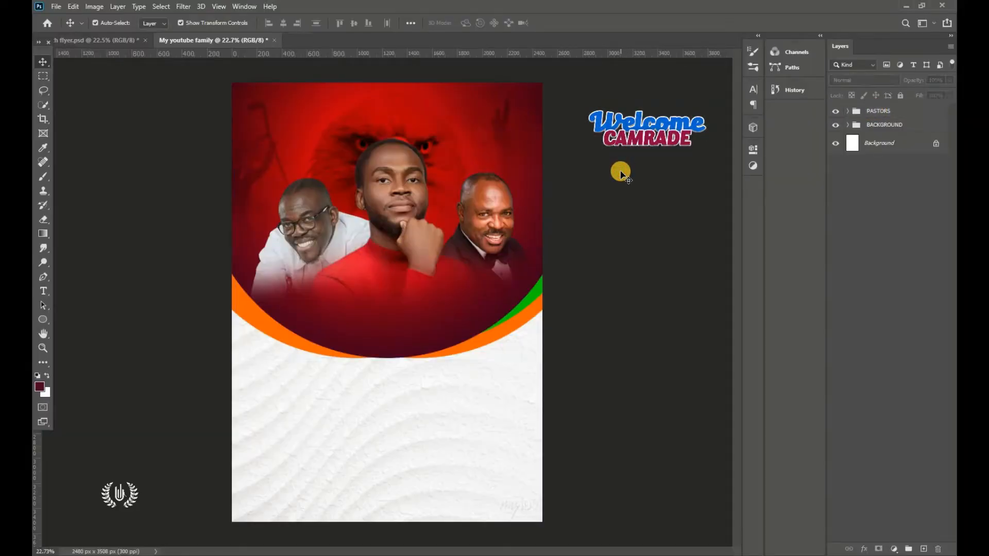
pyautogui.click(880, 112)
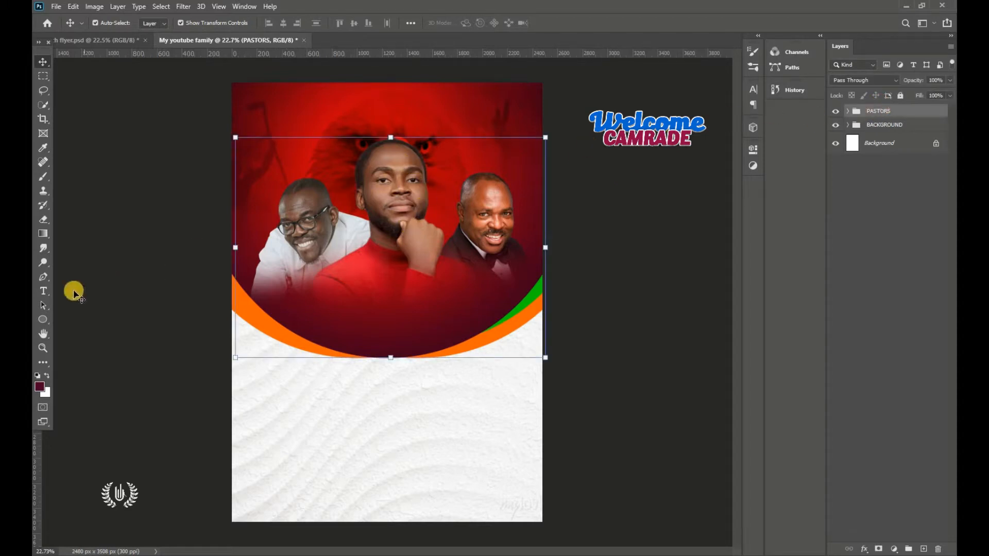
pyautogui.click(51, 292)
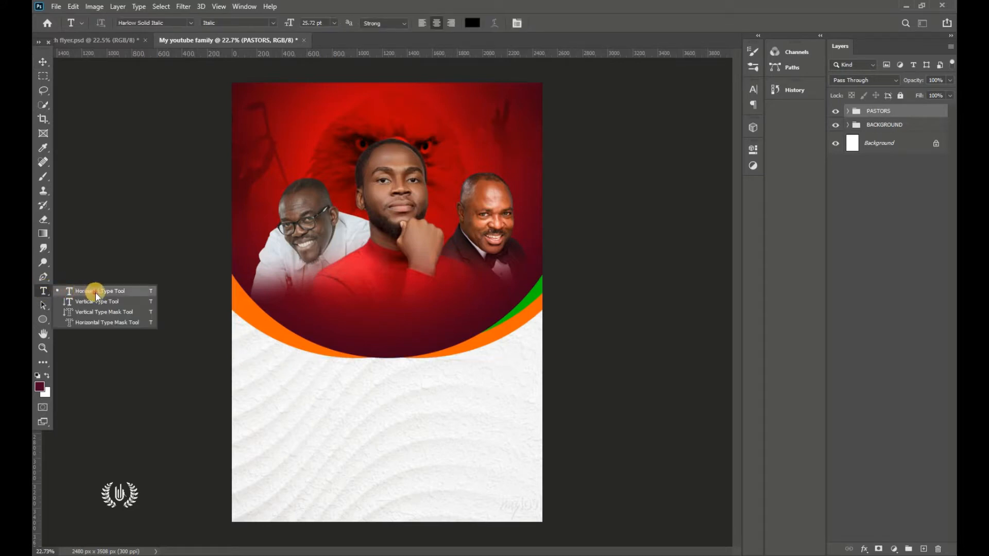
pyautogui.click(96, 293)
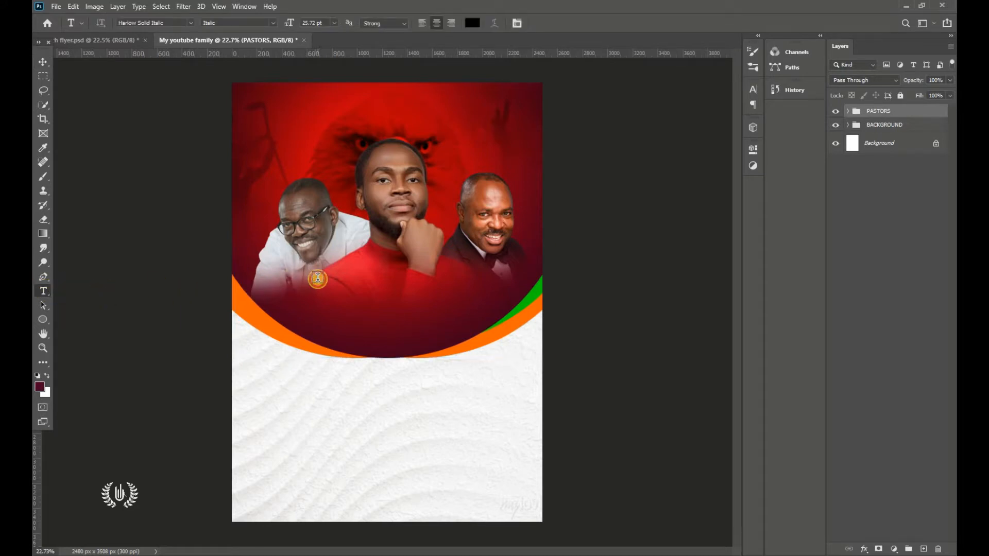
pyautogui.click(317, 278)
pyautogui.moveTo(327, 304); pyautogui.dragTo(367, 311)
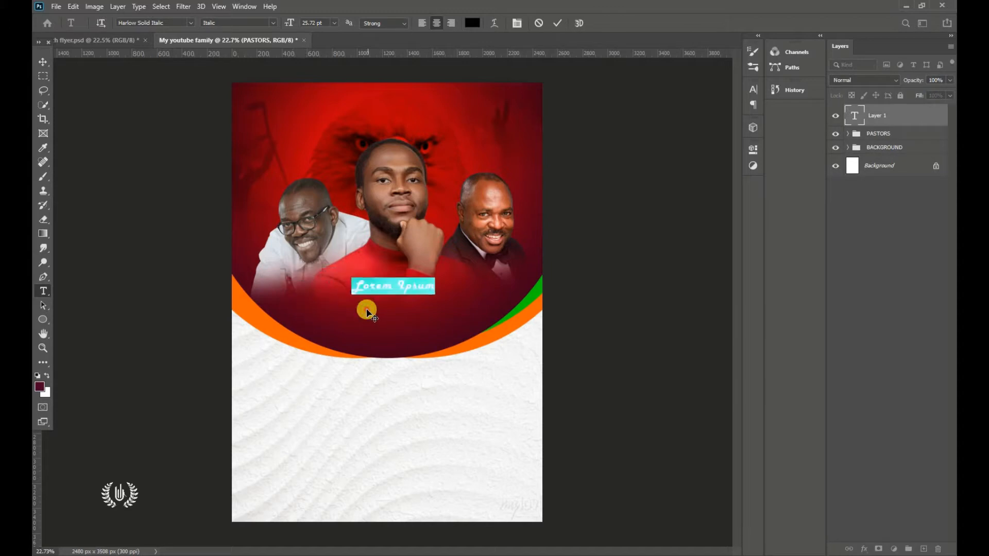
# Step: Make the placeholder text white and set its font to Impact
pyautogui.click(473, 23)
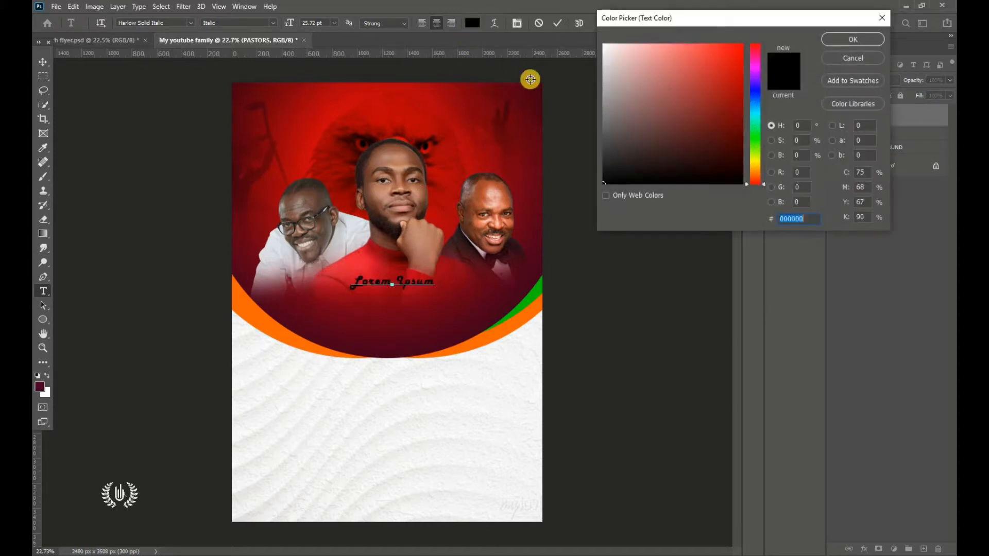
pyautogui.moveTo(663, 100); pyautogui.dragTo(550, 9)
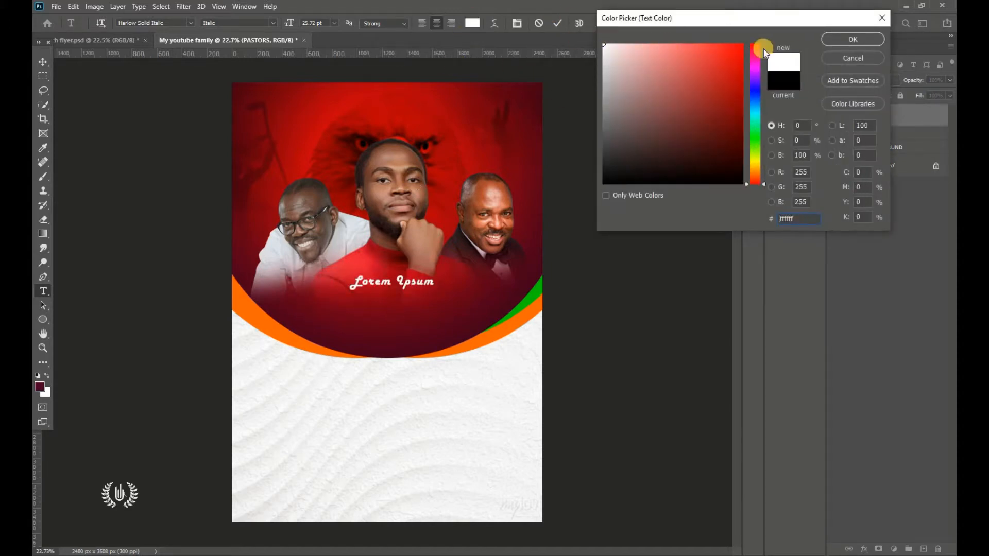
pyautogui.click(840, 40)
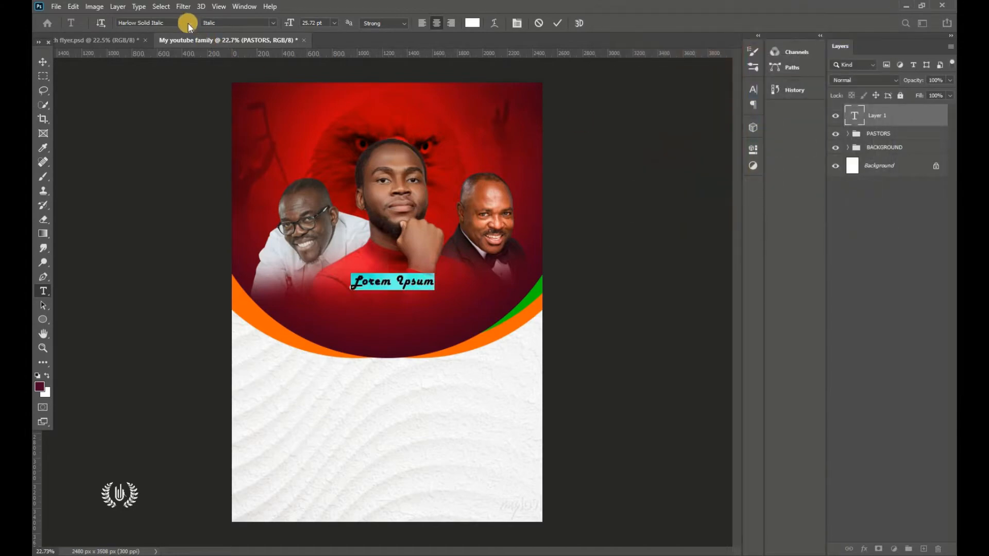
pyautogui.click(189, 23)
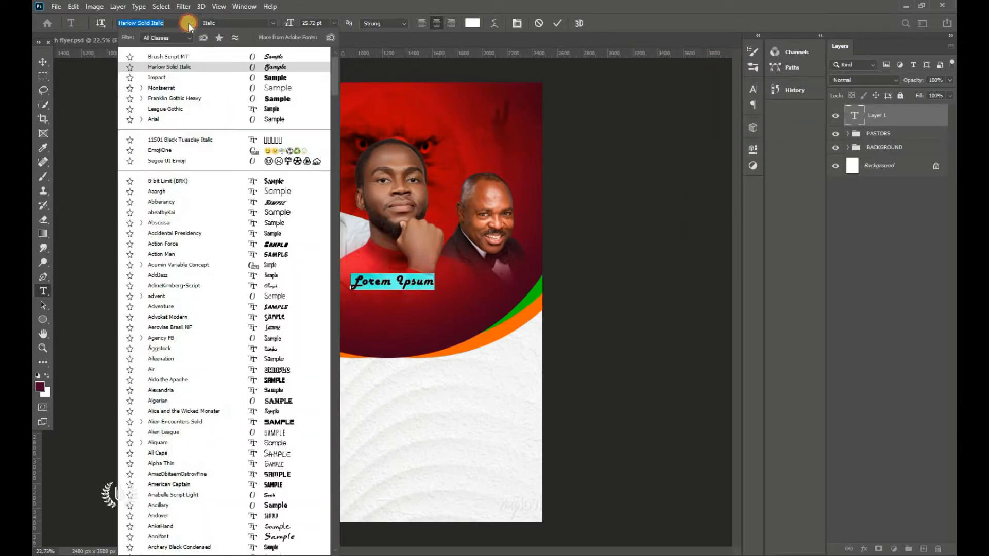
pyautogui.click(217, 78)
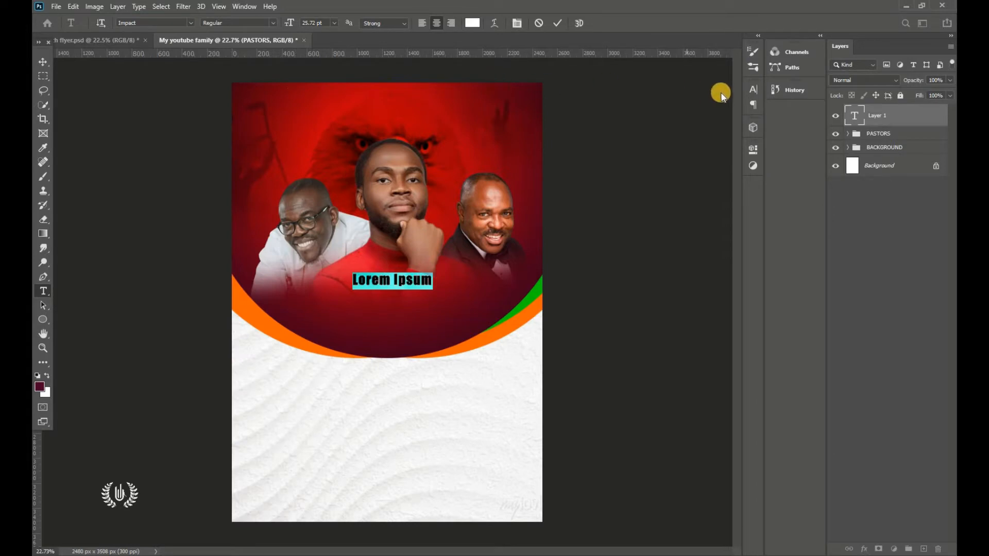
pyautogui.click(752, 89)
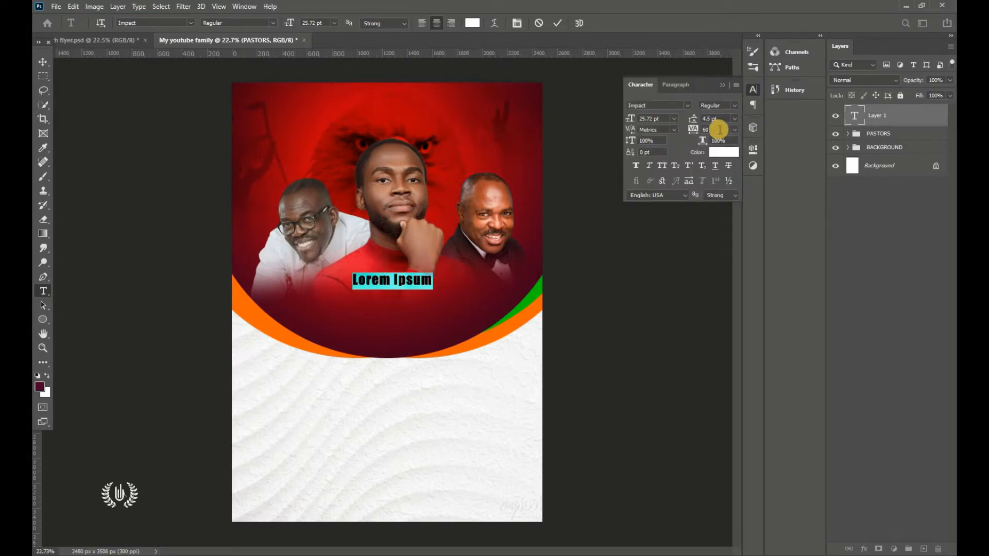
# Step: Set the text tracking to 0 in the Character settings
pyautogui.click(719, 129)
pyautogui.write('0')
pyautogui.click(726, 85)
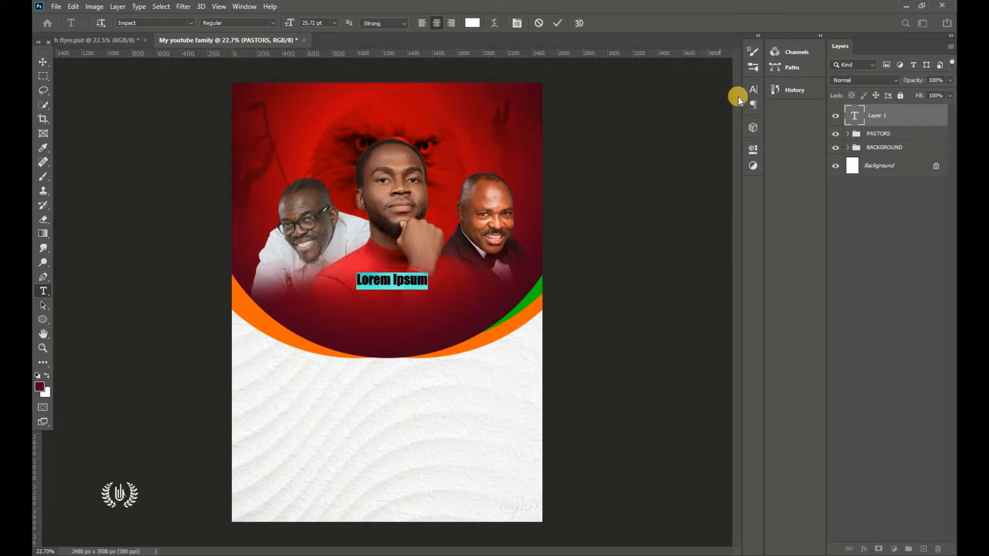
pyautogui.click(751, 90)
pyautogui.click(711, 130)
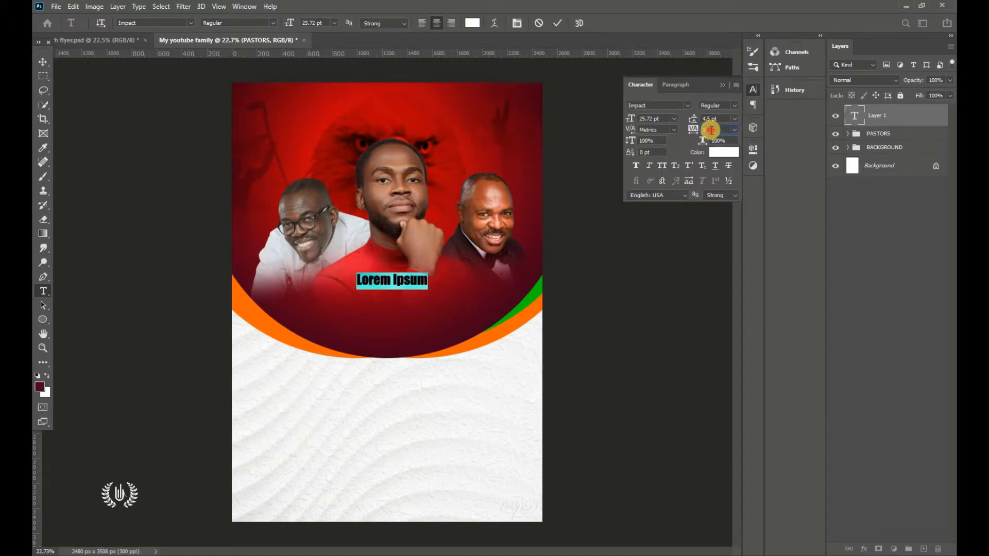
pyautogui.click(723, 90)
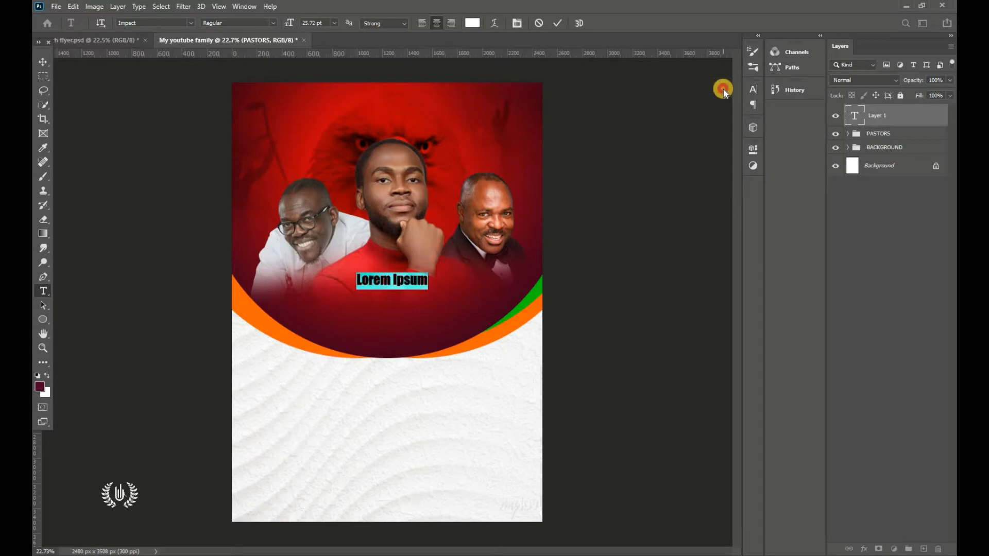
# Step: Select all the Lorem Ipsum placeholder text and start typing HEALING over it
pyautogui.click(395, 278)
pyautogui.hotkey('ctrl', 'a')
pyautogui.click(250, 8)
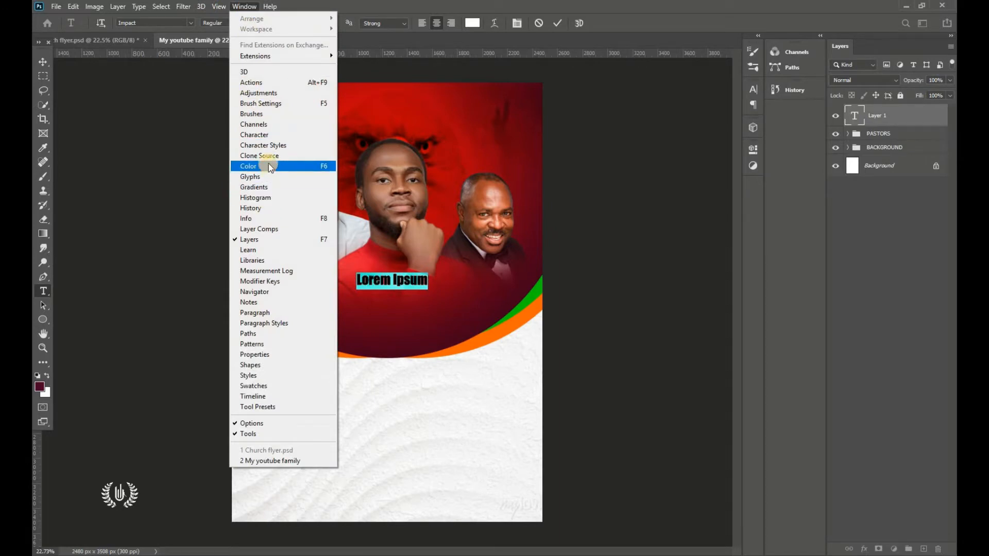
pyautogui.click(279, 133)
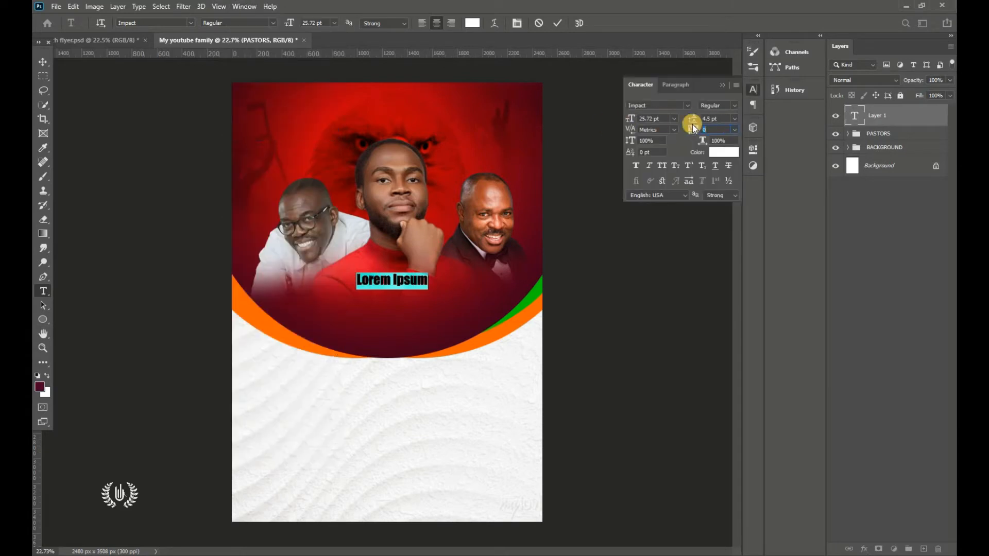
pyautogui.click(723, 85)
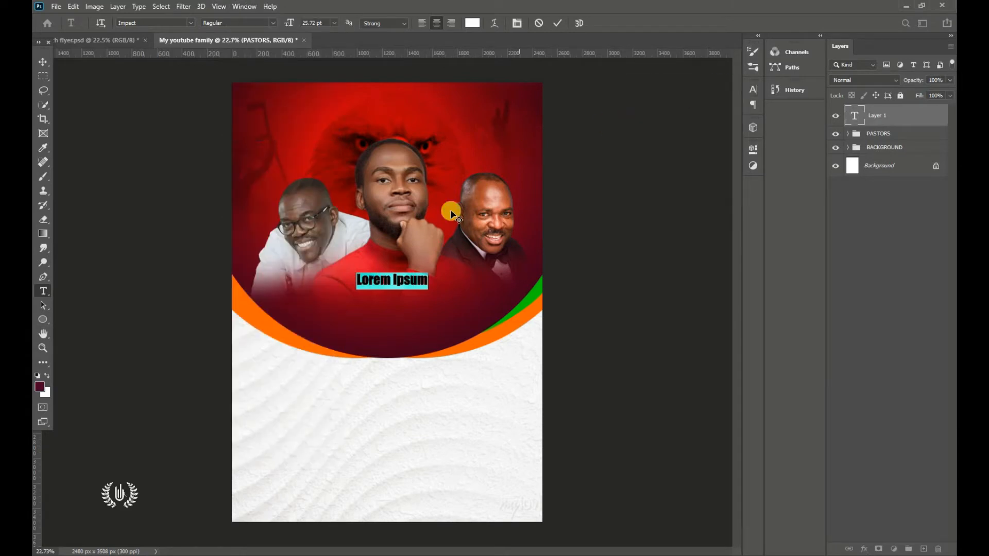
pyautogui.click(399, 281)
pyautogui.hotkey('ctrl', 'a')
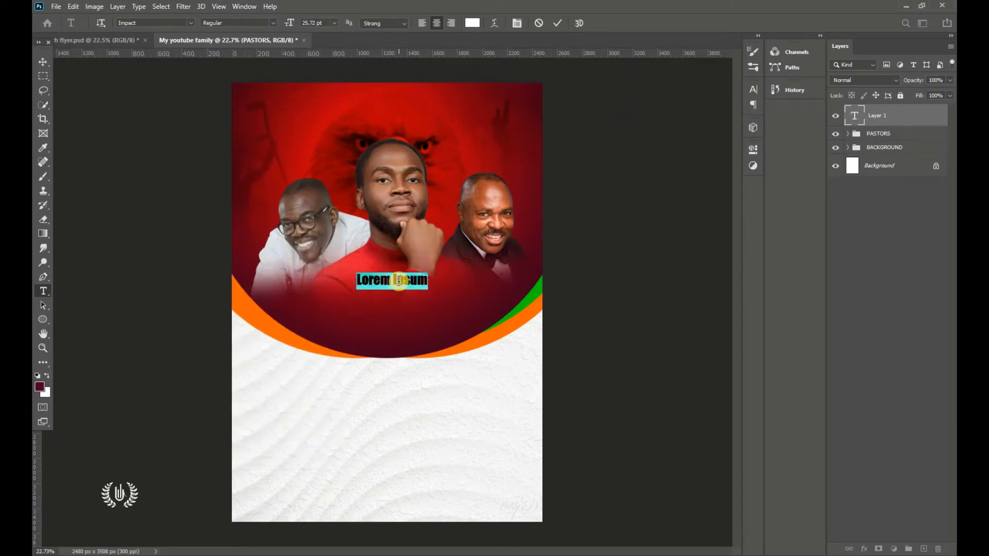
pyautogui.click(399, 280)
pyautogui.hotkey('ctrl', 'a')
pyautogui.write('HE')
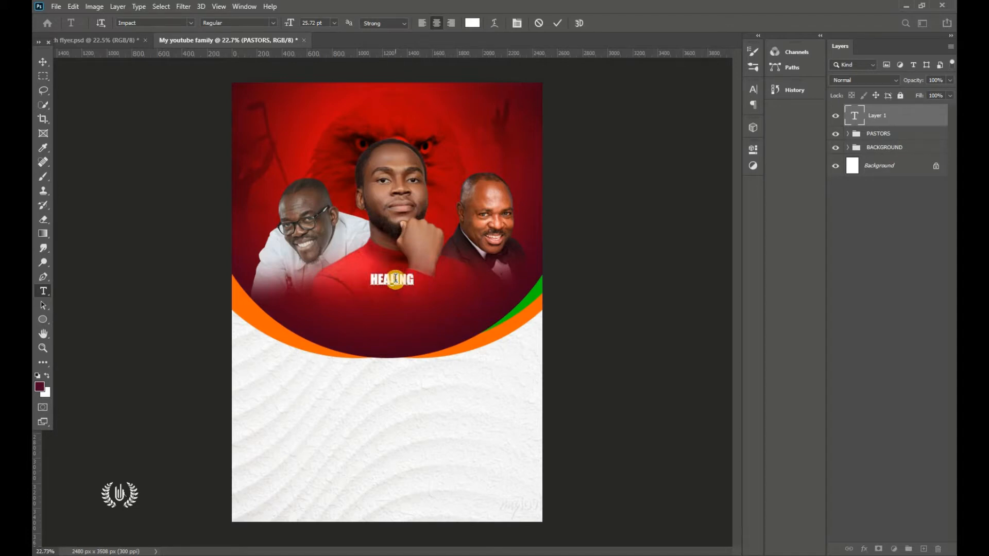
# Step: Commit HEALING, scale it to about 272% with Free Transform, and shift it slightly right and up
pyautogui.scroll(5, 394, 280)
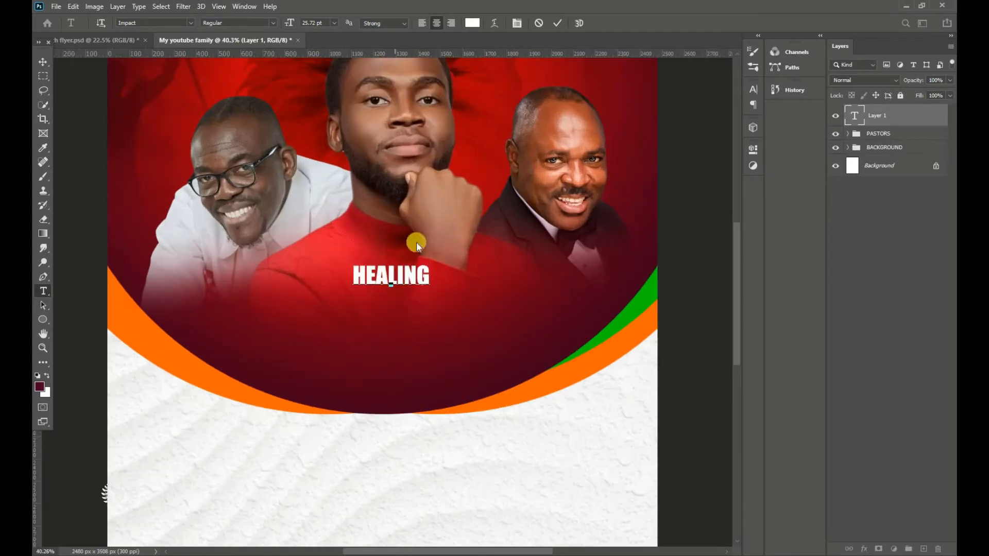
pyautogui.click(558, 24)
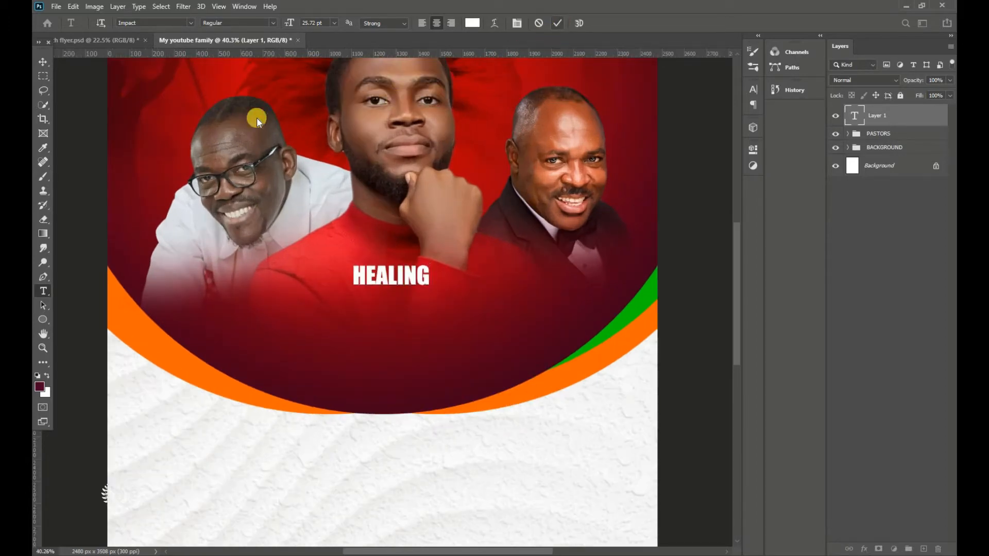
pyautogui.click(38, 62)
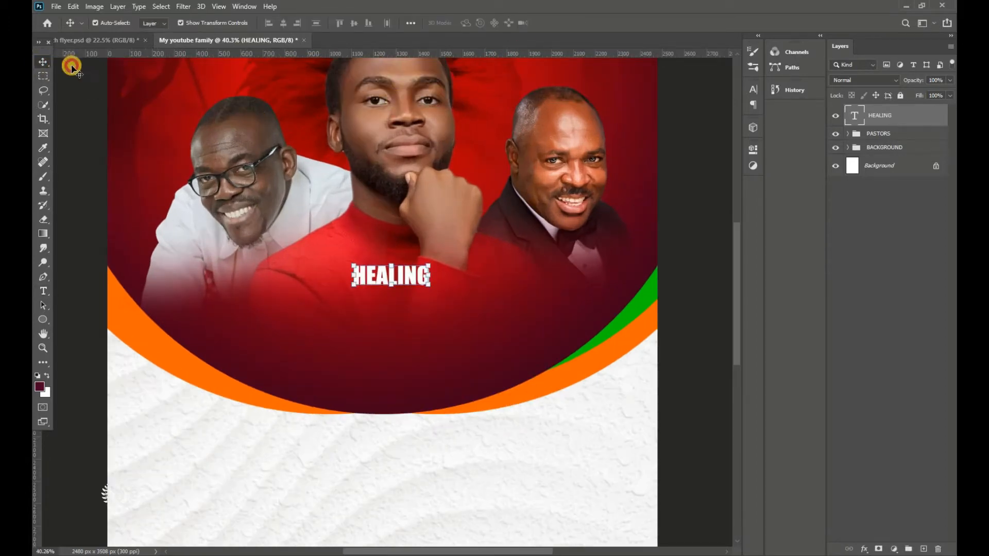
pyautogui.click(75, 8)
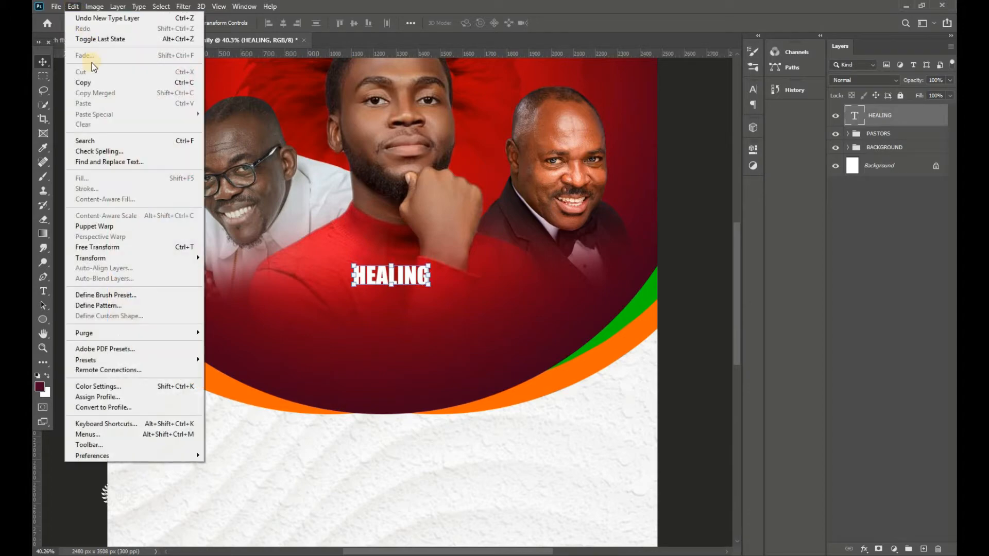
pyautogui.click(131, 248)
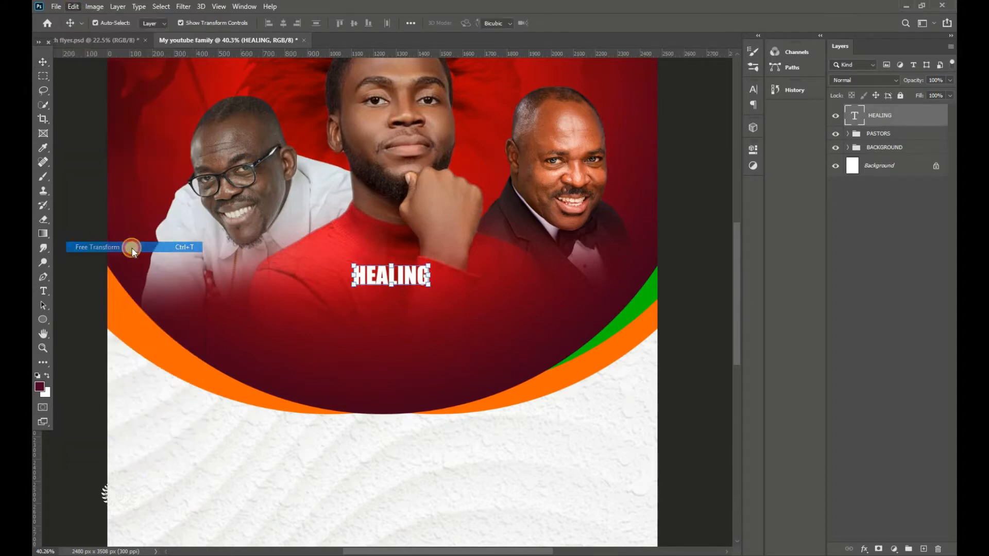
pyautogui.moveTo(391, 293); pyautogui.dragTo(393, 342)
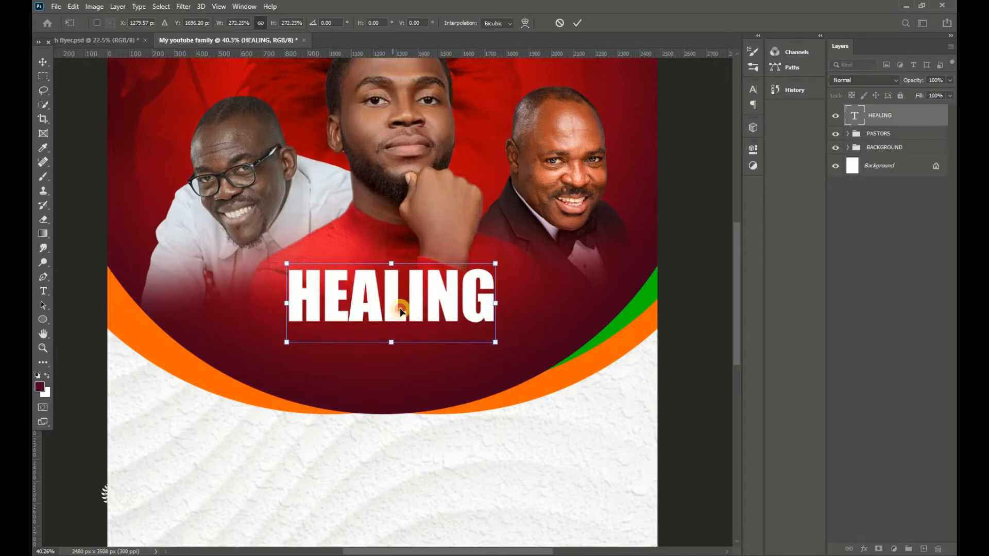
pyautogui.moveTo(397, 297); pyautogui.dragTo(406, 288)
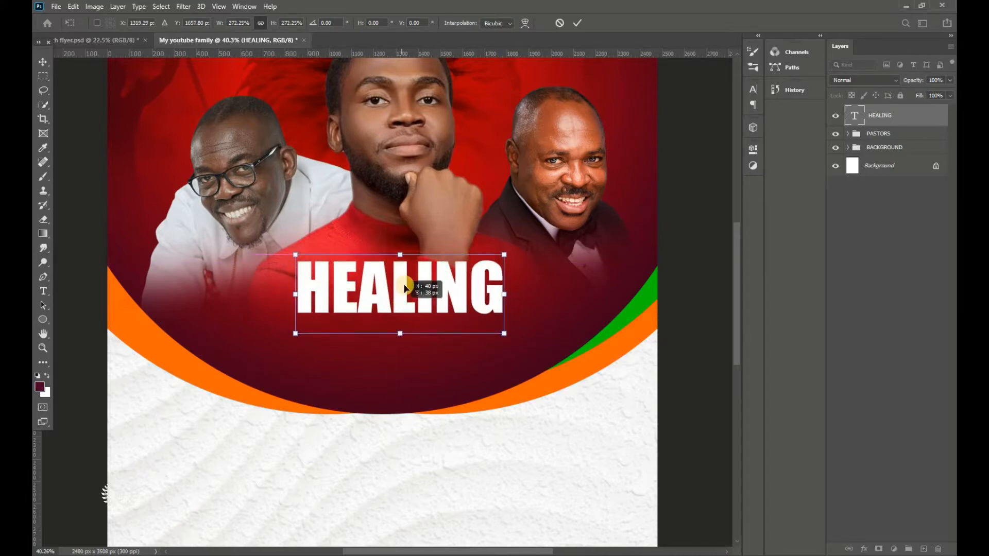
pyautogui.click(577, 23)
# Step: Fit the page in view and align HEALING to the horizontal centre of the whole canvas
pyautogui.hotkey('ctrl', '0')
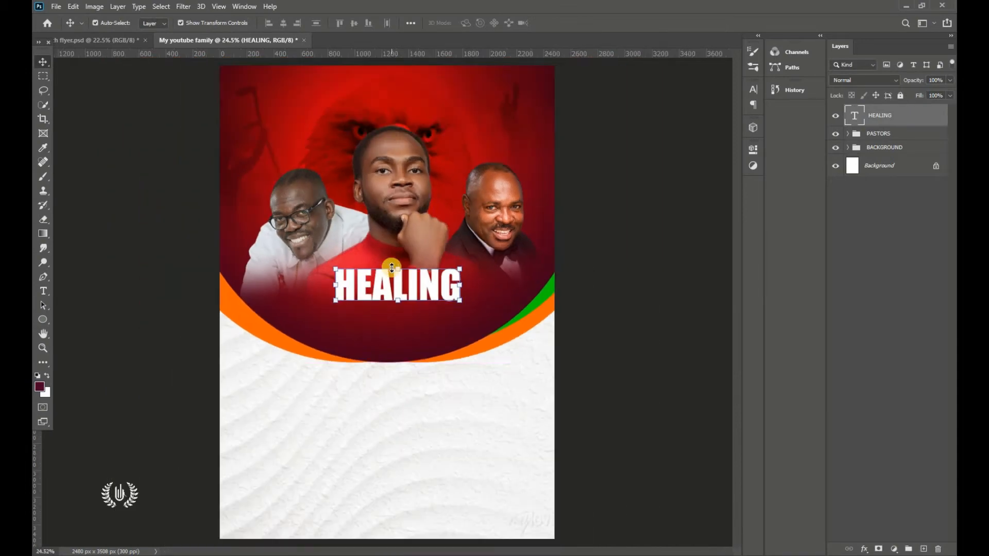
pyautogui.click(161, 9)
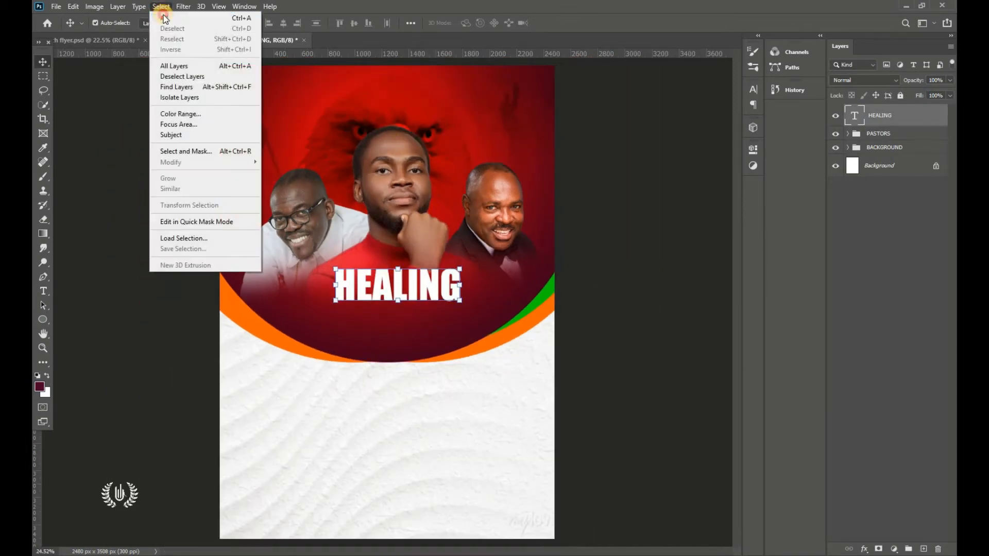
pyautogui.click(164, 19)
pyautogui.click(282, 24)
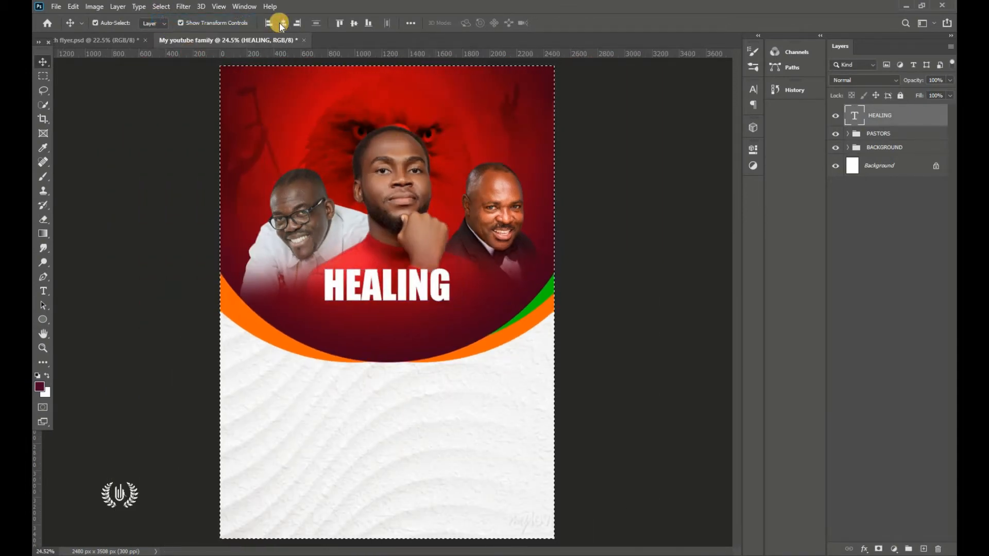
pyautogui.click(160, 6)
pyautogui.click(174, 27)
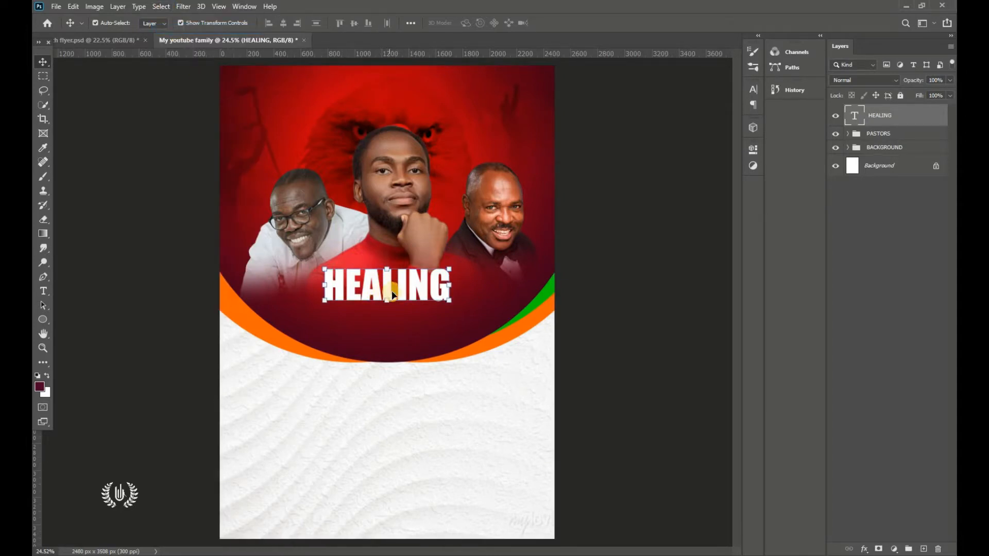
pyautogui.click(497, 206)
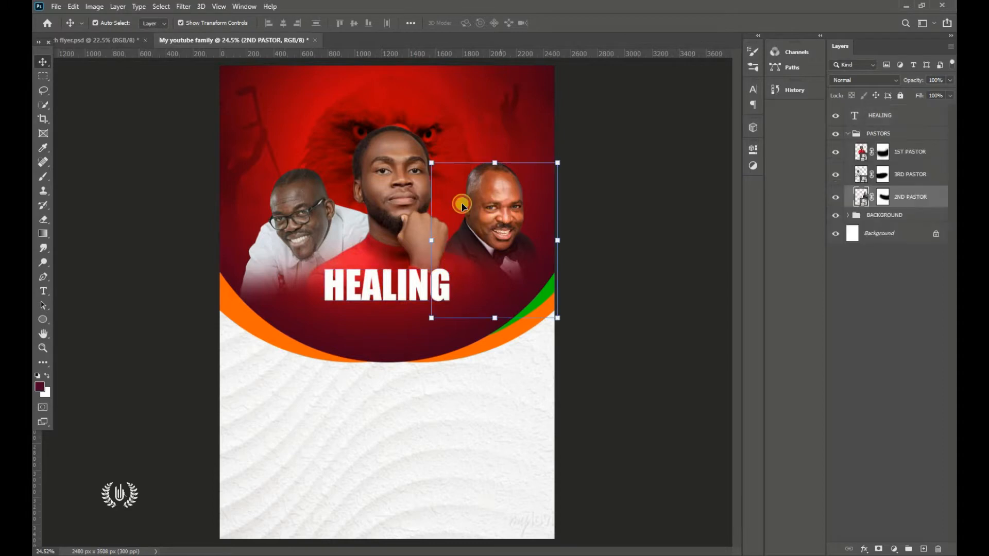
# Step: Nudge the three pastor photos slightly up and left together
pyautogui.keyDown('shift'); pyautogui.click(390, 194); pyautogui.keyUp('shift')
pyautogui.keyDown('shift'); pyautogui.click(286, 229); pyautogui.keyUp('shift')
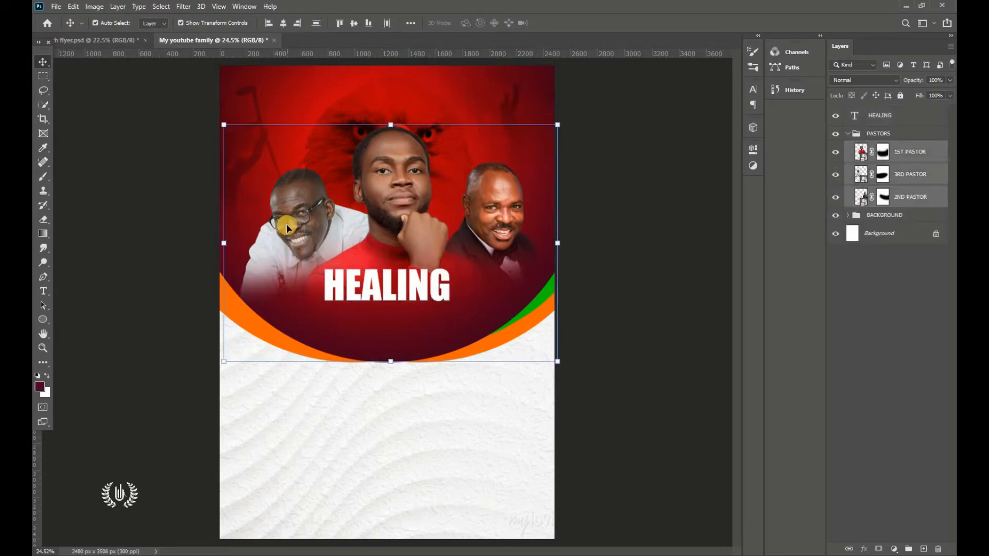
pyautogui.press('Up')
pyautogui.press('Up')
pyautogui.press('Up')
pyautogui.press('Up')
pyautogui.press('Up')
pyautogui.press('Left')
pyautogui.press('Left')
pyautogui.press('Left')
pyautogui.press('Left')
pyautogui.press('Left')
pyautogui.press('Left')
pyautogui.press('Left')
pyautogui.press('Left')
pyautogui.press('Left')
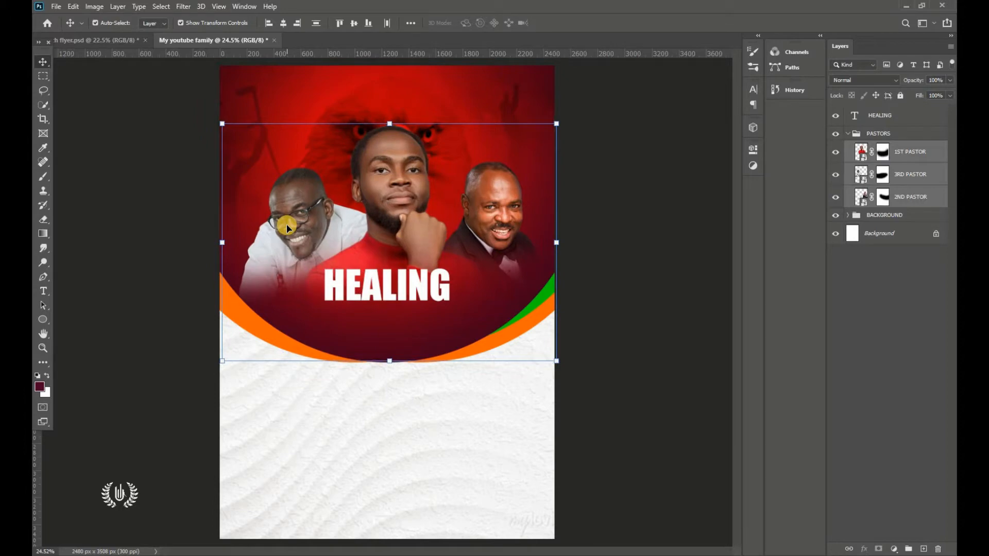
pyautogui.click(595, 227)
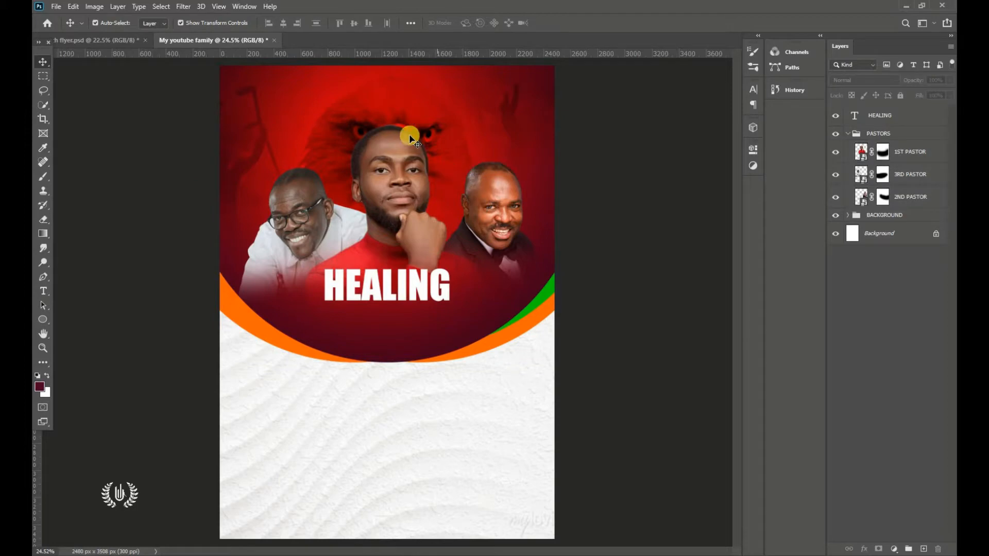
# Step: Nudge the eagle artwork further left in three small moves
pyautogui.click(395, 108)
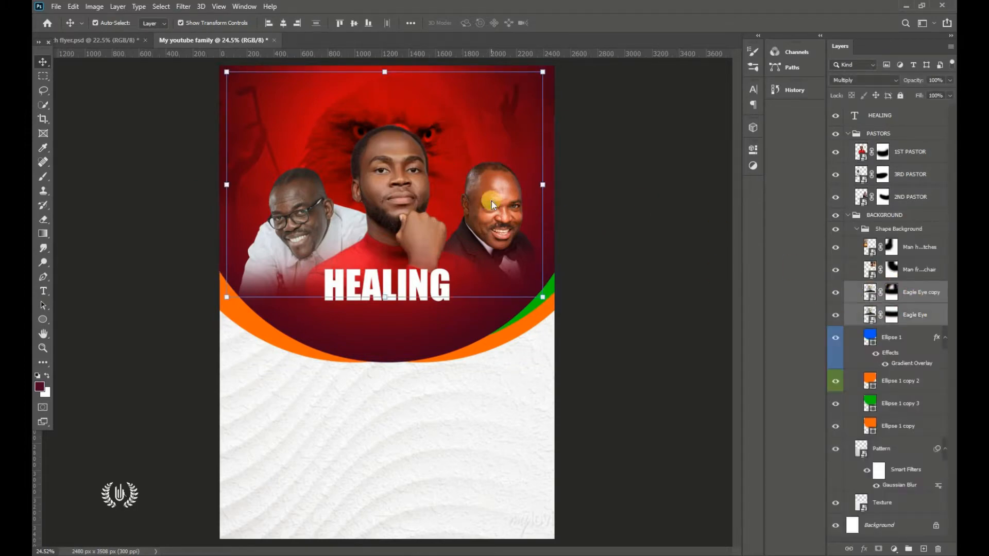
pyautogui.hotkey('shift', 'Left')
pyautogui.hotkey('shift', 'Left')
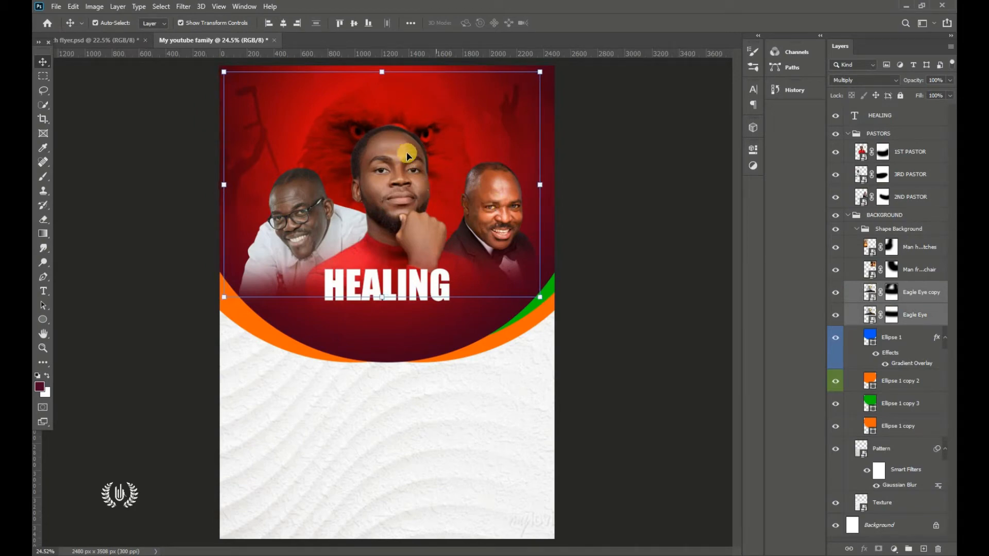
pyautogui.press('Left')
pyautogui.press('Left')
pyautogui.press('Left')
pyautogui.hotkey('shift', 'Left')
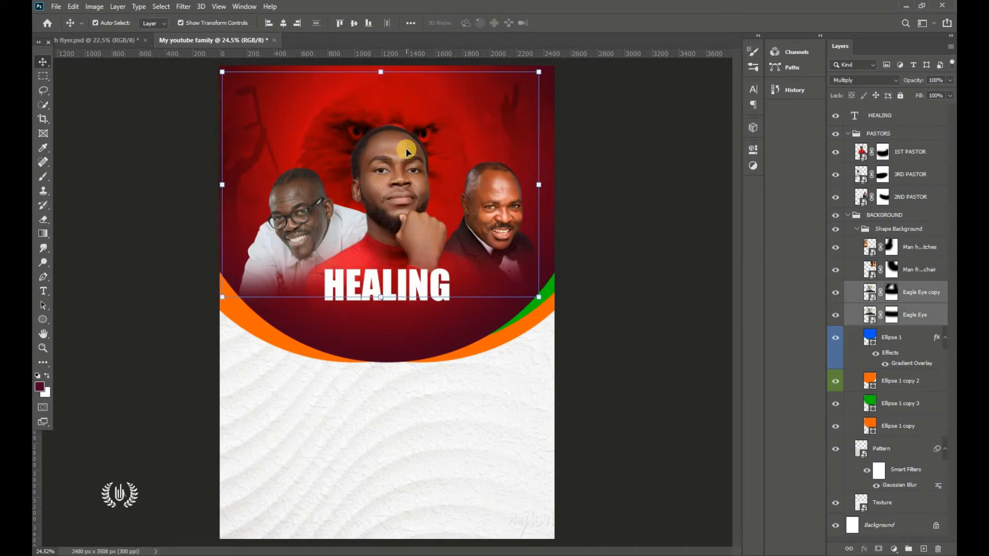
pyautogui.click(673, 238)
# Step: Collapse the Shape Background, BACKGROUND and PASTORS groups, shift HEALING slightly right, and view the Notepad notes
pyautogui.click(856, 228)
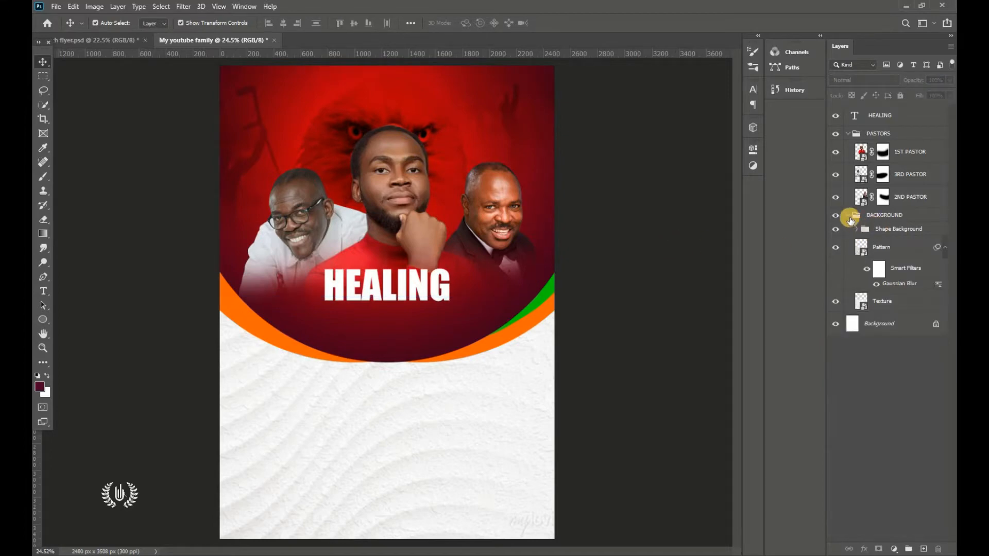
pyautogui.click(848, 215)
pyautogui.click(847, 134)
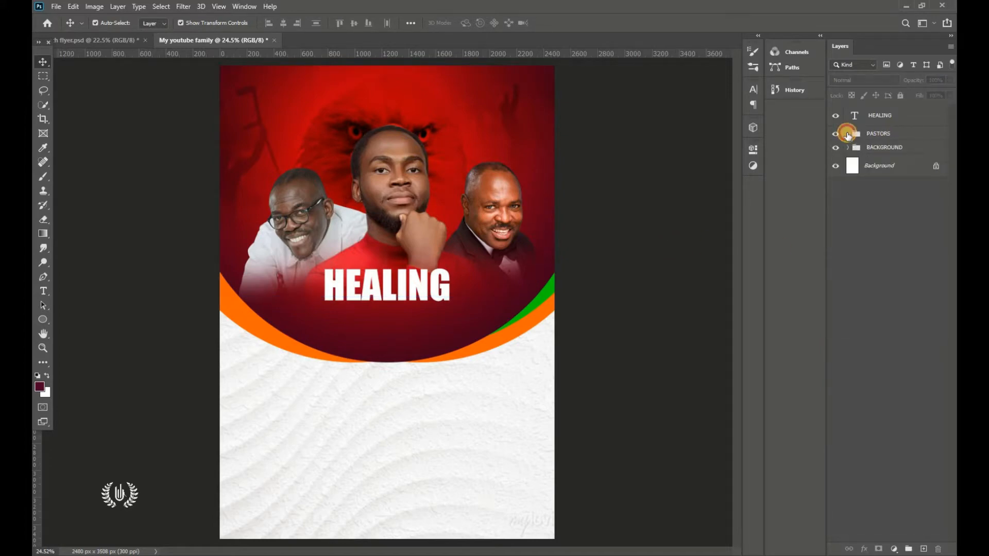
pyautogui.moveTo(383, 290); pyautogui.dragTo(388, 289)
pyautogui.click(390, 288)
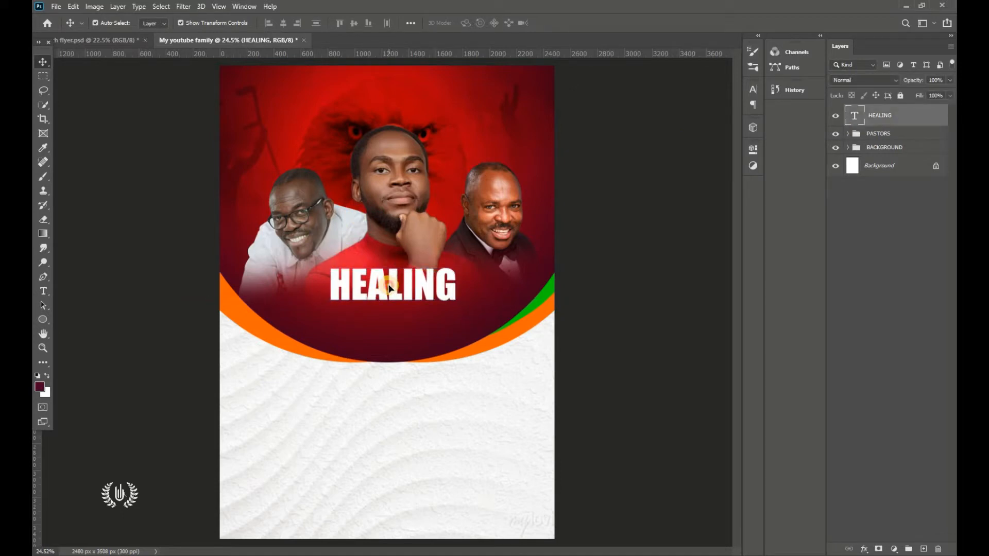
pyautogui.click(403, 288)
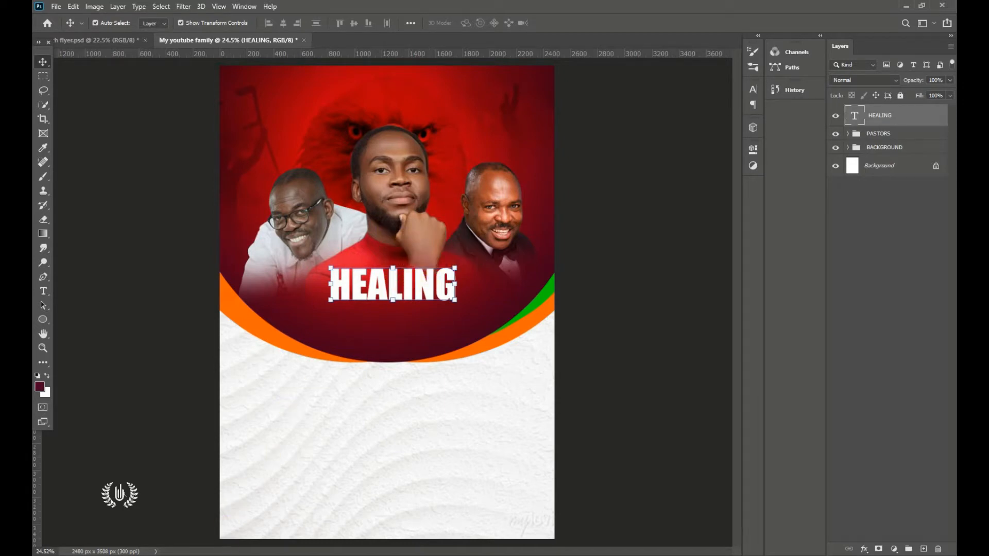
pyautogui.click(218, 552)
pyautogui.scroll(-2, 285, 233)
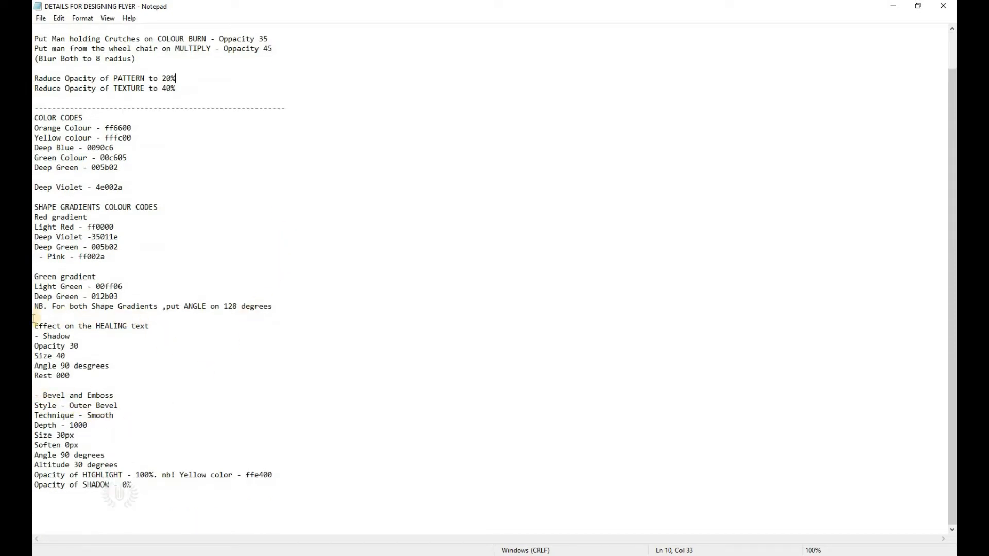
# Step: Highlight the 'Effect on the HEALING text' heading in the notes, then return to Photoshop
pyautogui.moveTo(33, 323); pyautogui.dragTo(195, 328)
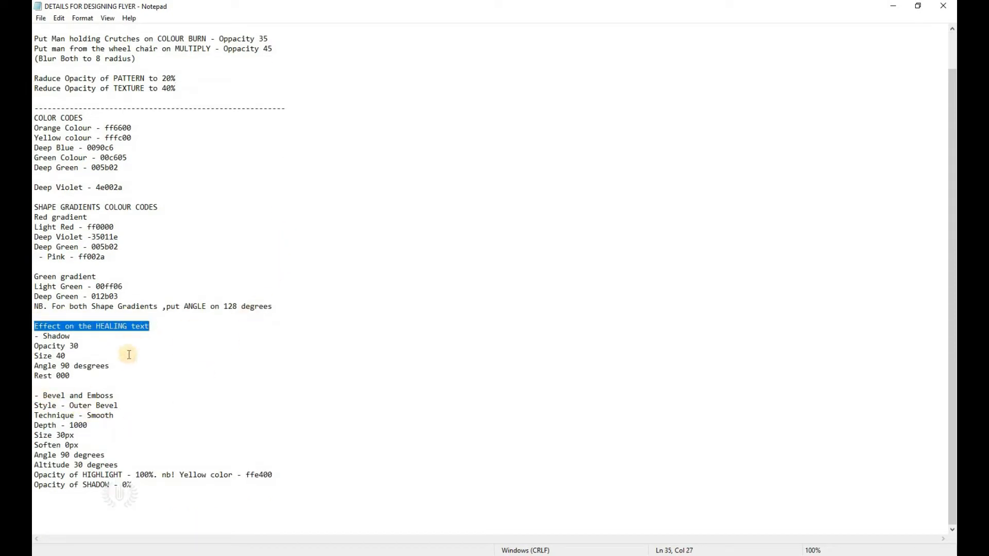
pyautogui.click(65, 336)
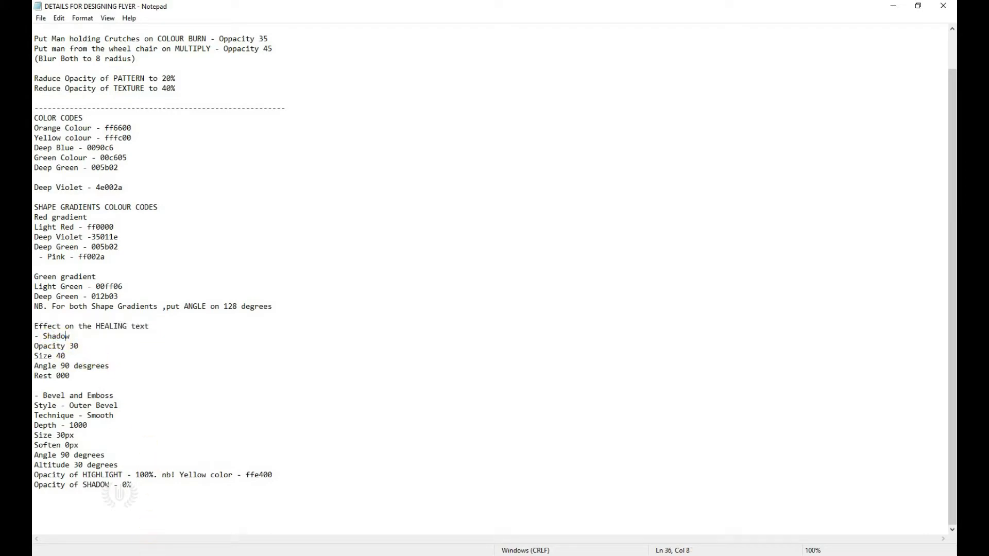
pyautogui.hotkey('alt', 'Tab')
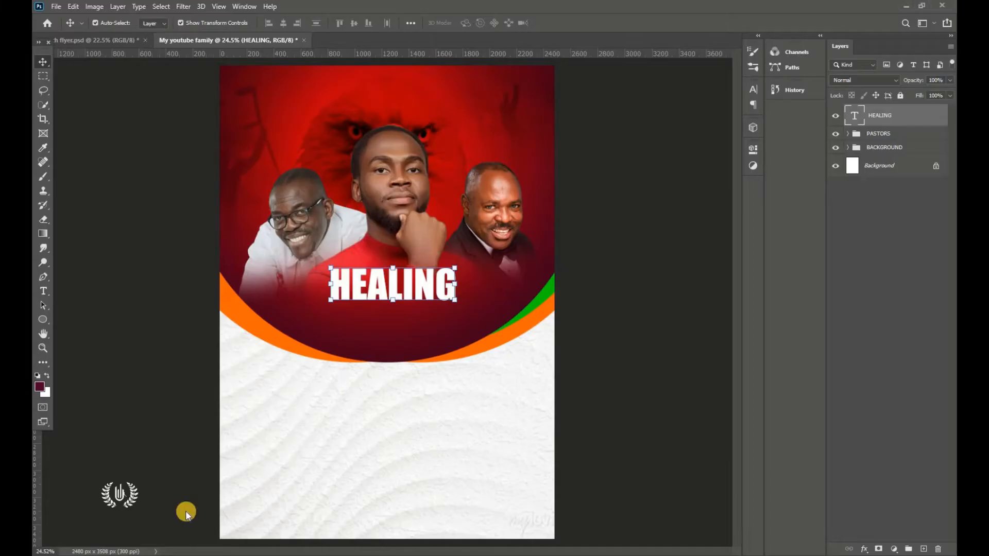
# Step: Open Blending Options for HEALING and enable a Drop Shadow
pyautogui.click(868, 549)
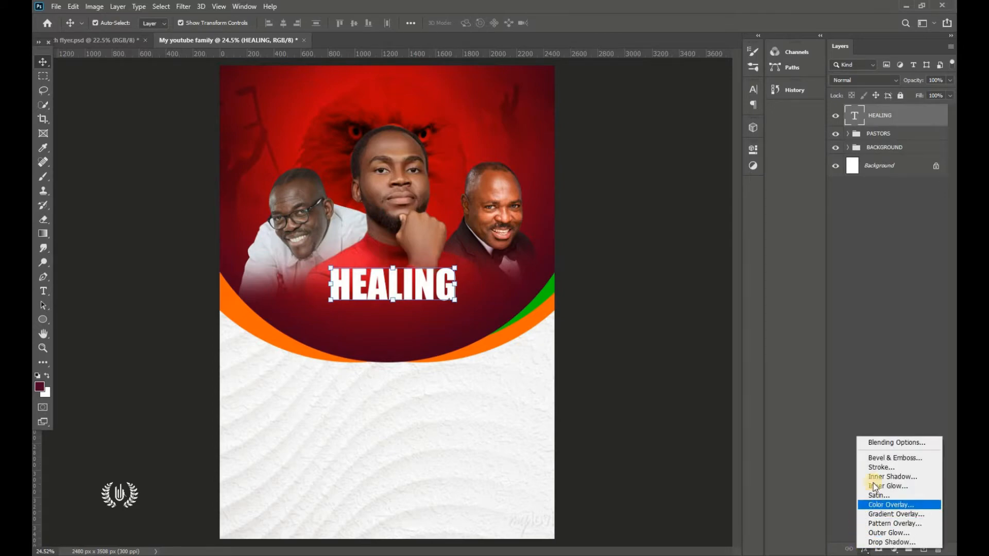
pyautogui.click(886, 443)
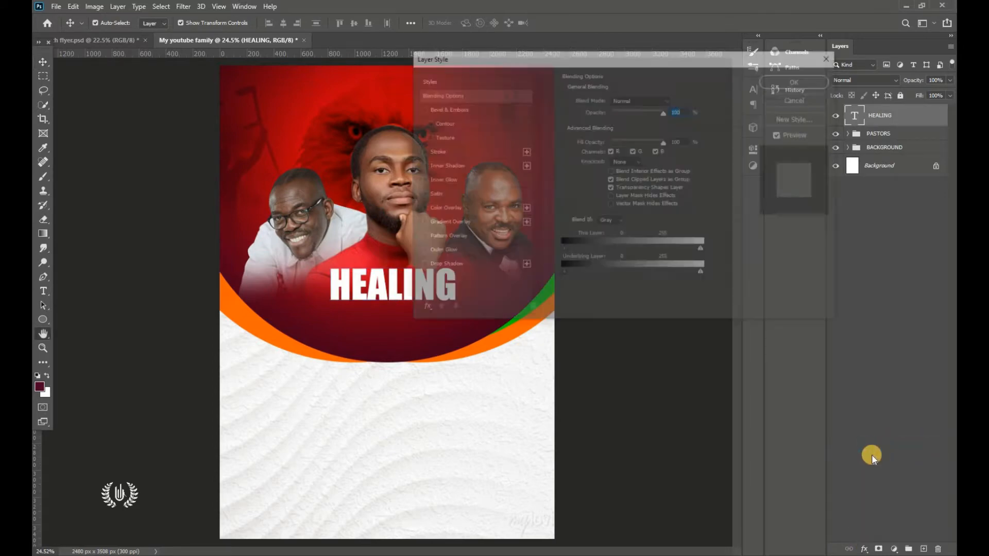
pyautogui.moveTo(493, 60)
pyautogui.mouseDown()
pyautogui.moveTo(625, 62)
pyautogui.moveTo(610, 60)
pyautogui.mouseUp()
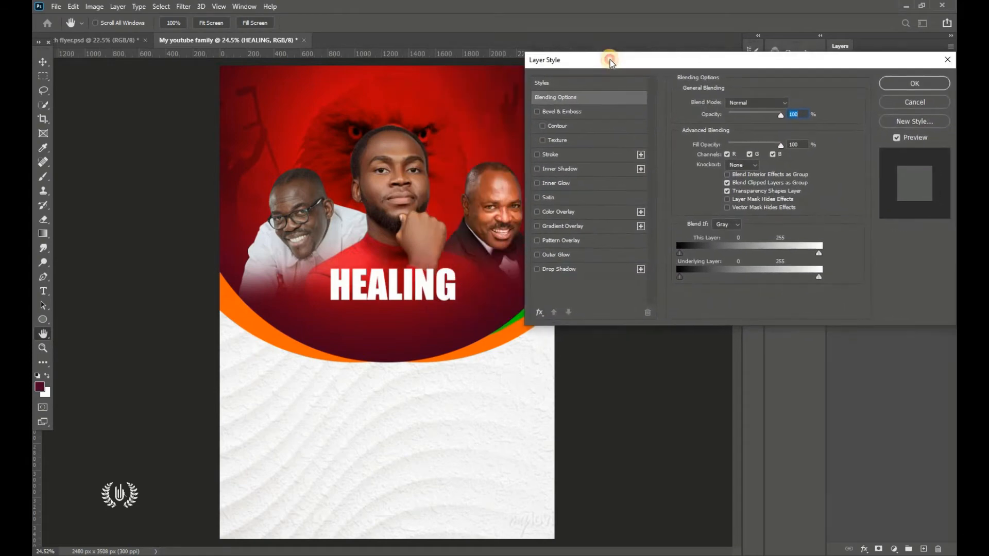
pyautogui.click(580, 271)
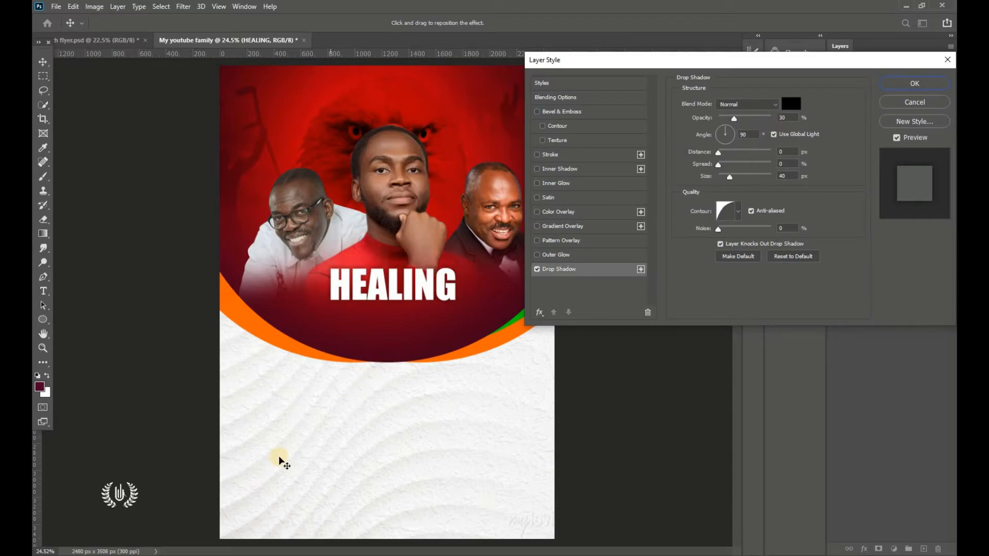
# Step: Look up the Opacity 30, Size 40 and Angle 90 shadow values in the notes
pyautogui.hotkey('alt', 'Tab')
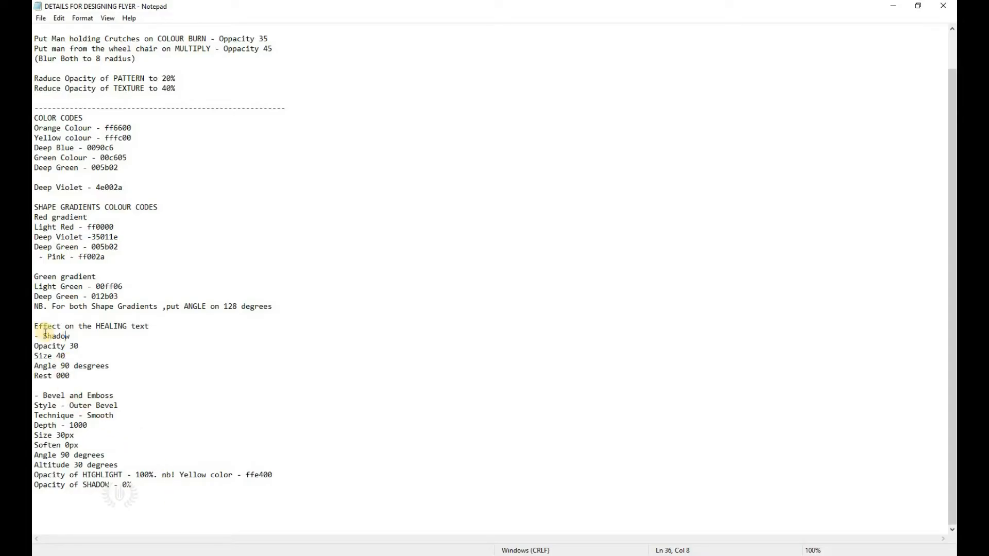
pyautogui.moveTo(34, 350); pyautogui.dragTo(142, 346)
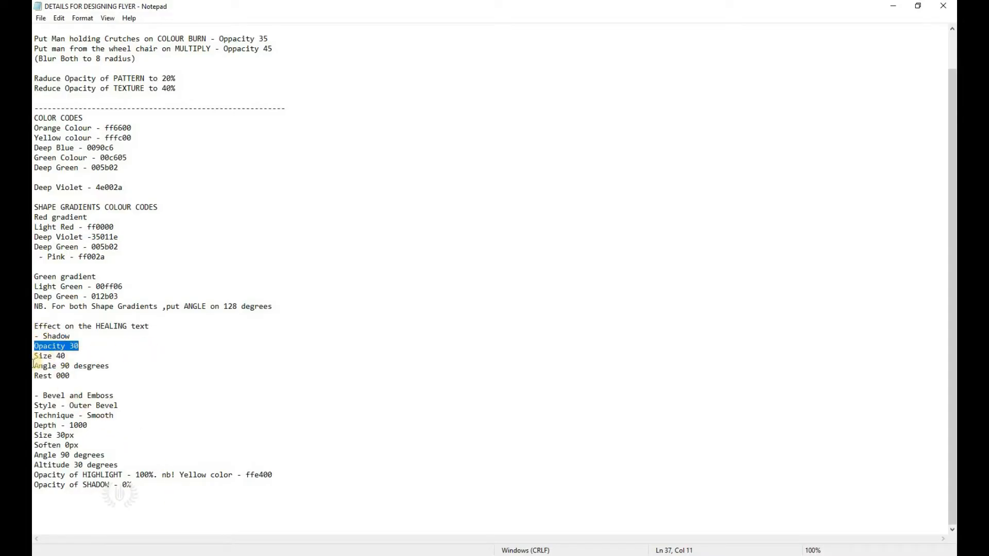
pyautogui.moveTo(35, 357); pyautogui.dragTo(97, 359)
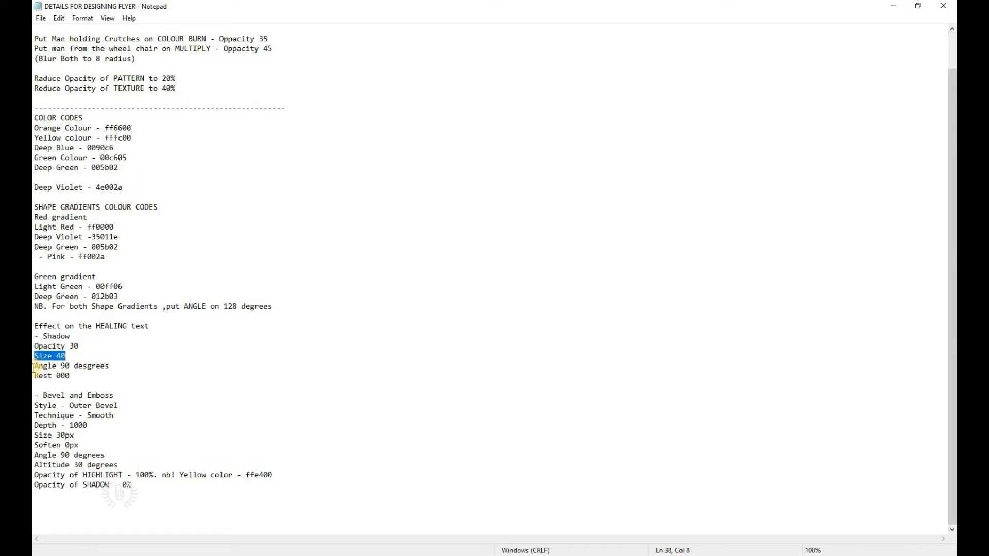
pyautogui.moveTo(35, 366)
pyautogui.mouseDown()
pyautogui.moveTo(113, 367)
pyautogui.moveTo(34, 376)
pyautogui.mouseUp()
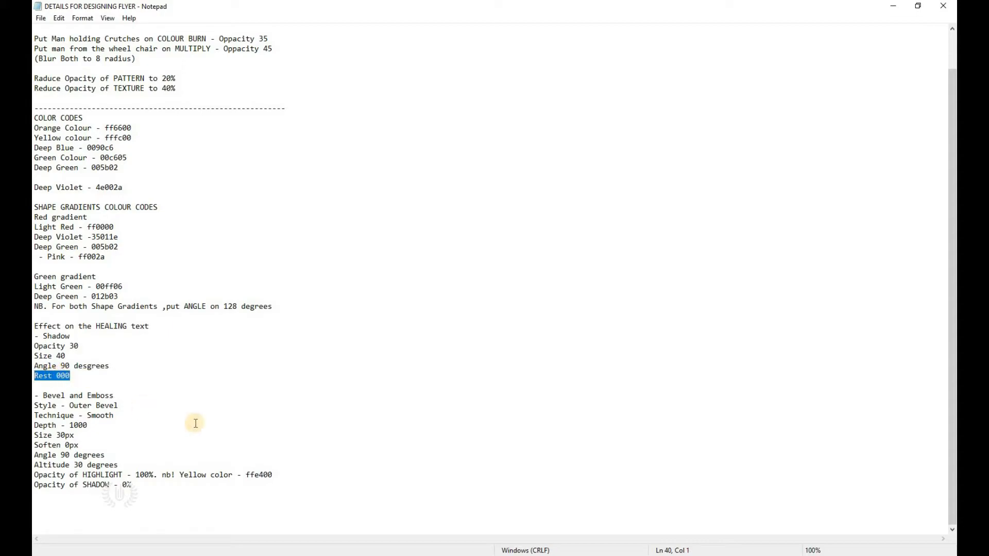
# Step: Confirm the drop shadow's size 40, angle 90, spread 0 and noise 0, then return to the notes
pyautogui.click(157, 555)
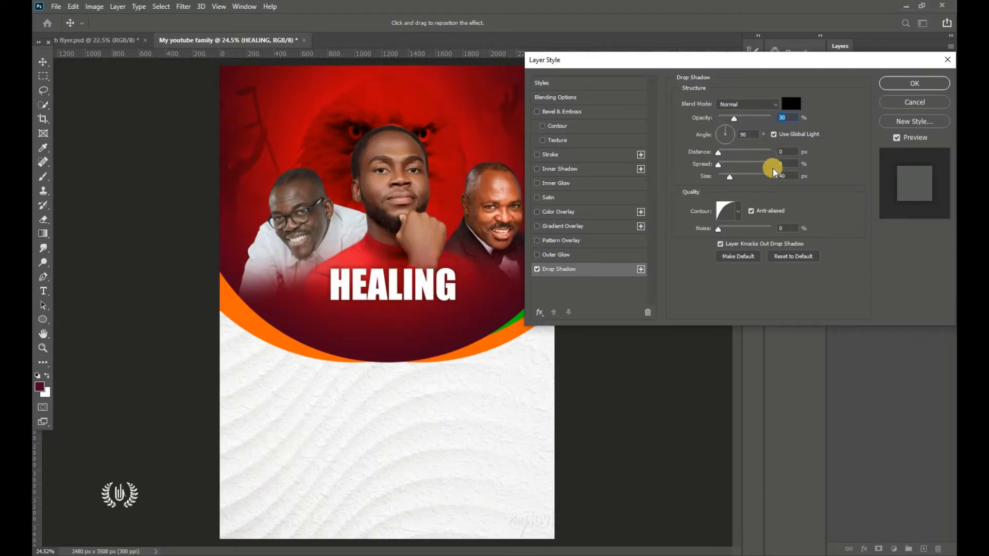
pyautogui.click(729, 178)
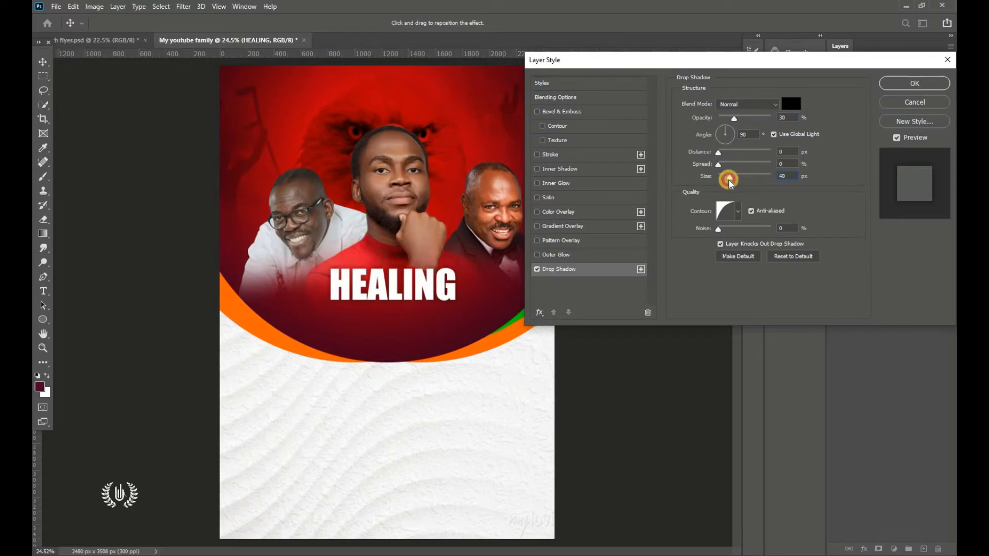
pyautogui.click(745, 135)
pyautogui.click(784, 165)
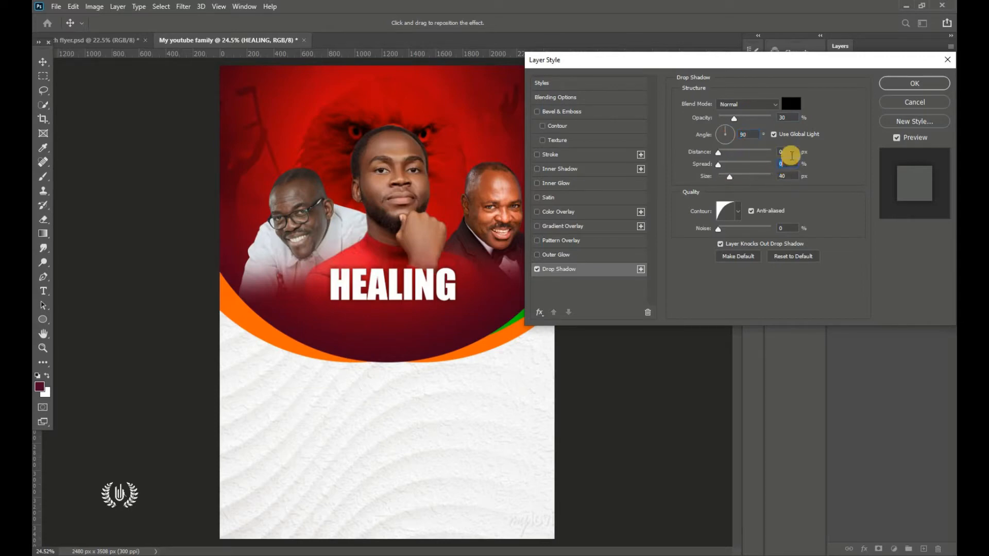
pyautogui.click(787, 228)
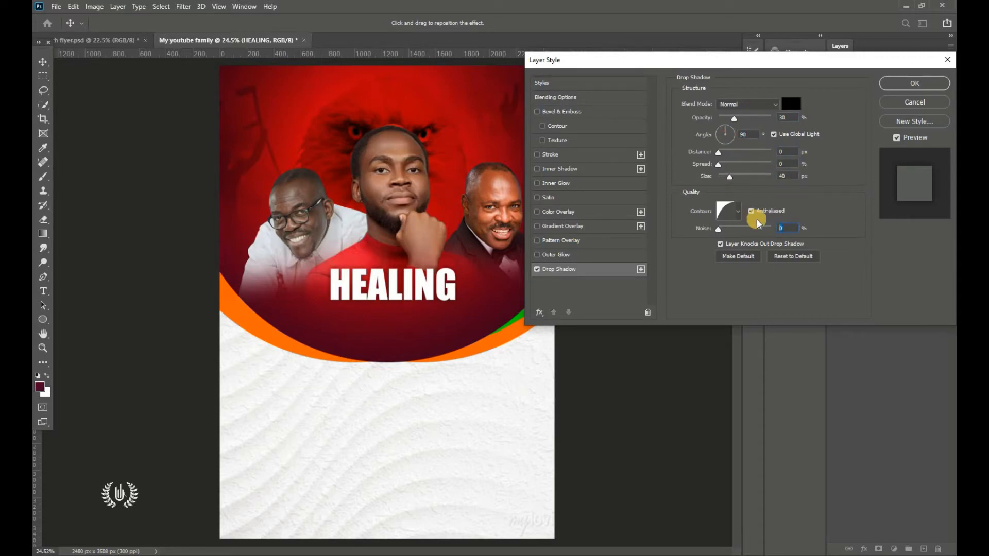
pyautogui.moveTo(803, 60); pyautogui.dragTo(775, 43)
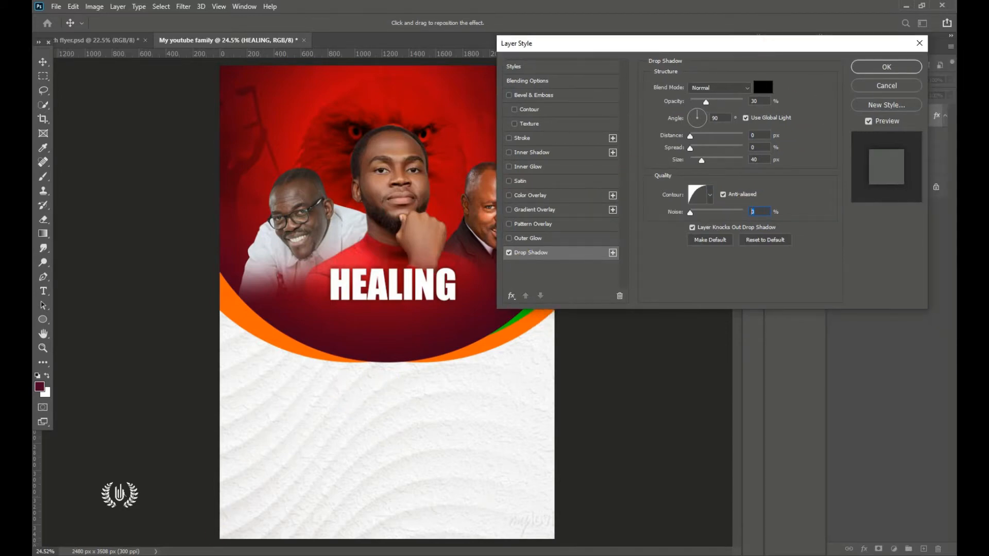
pyautogui.hotkey('alt', 'Tab')
pyautogui.click(38, 398)
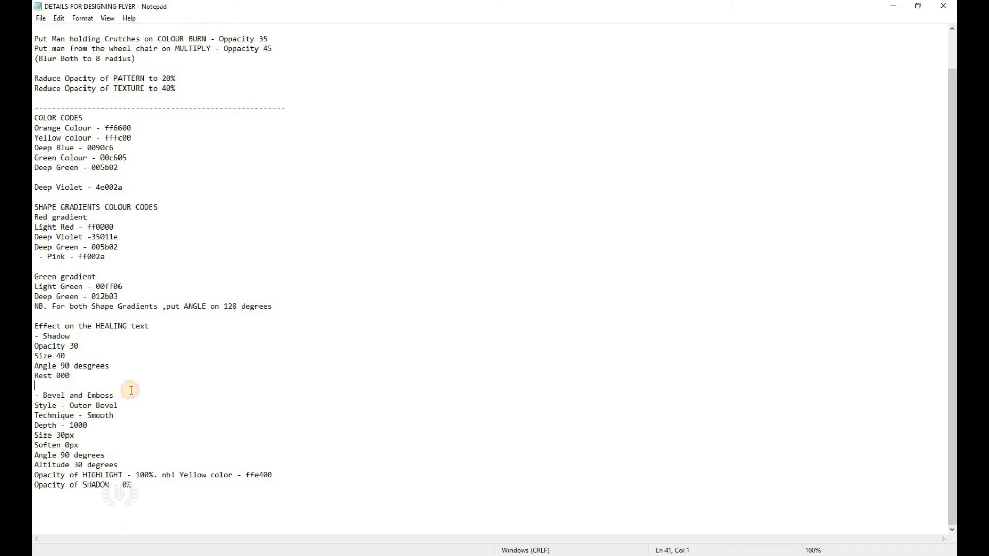
# Step: Check the Bevel and Emboss notes, including Depth 1000, and enable Bevel & Emboss on HEALING
pyautogui.moveTo(137, 397)
pyautogui.mouseDown()
pyautogui.moveTo(55, 401)
pyautogui.moveTo(127, 392)
pyautogui.mouseUp()
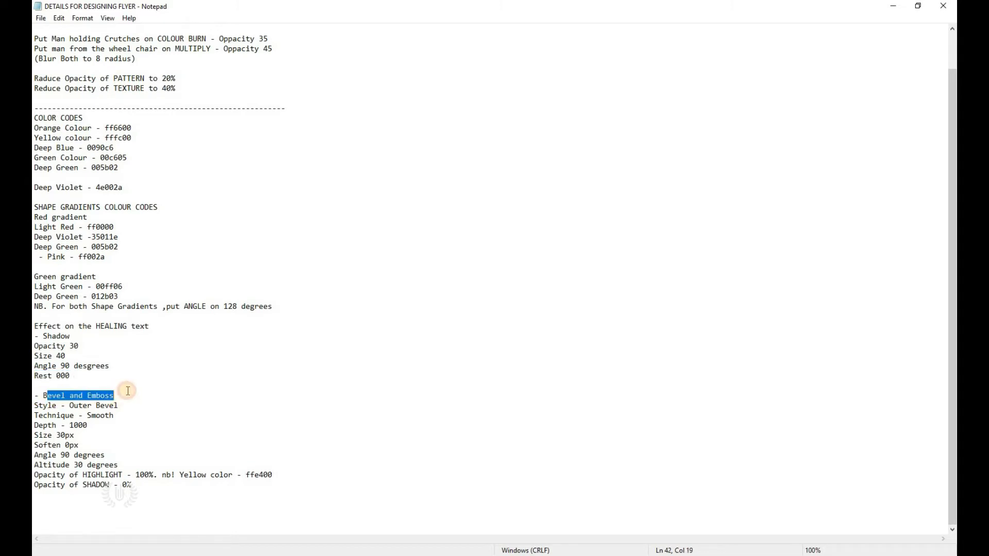
pyautogui.click(122, 428)
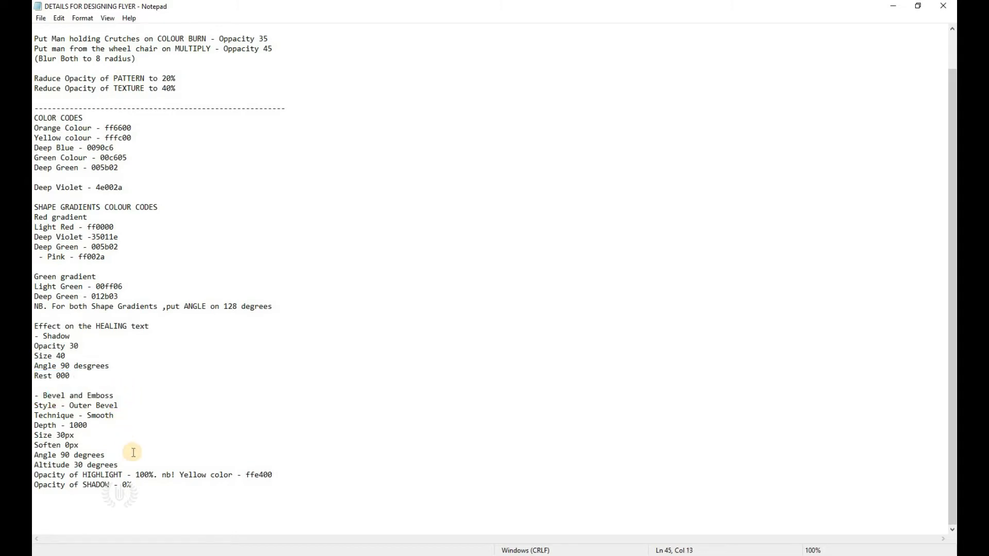
pyautogui.hotkey('alt', 'Tab')
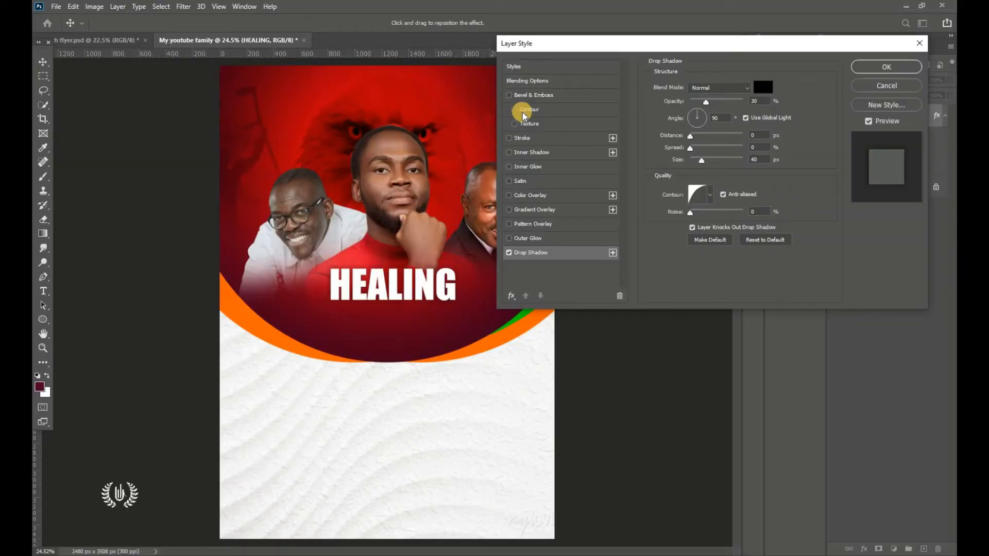
pyautogui.click(538, 96)
pyautogui.moveTo(565, 41); pyautogui.dragTo(608, 41)
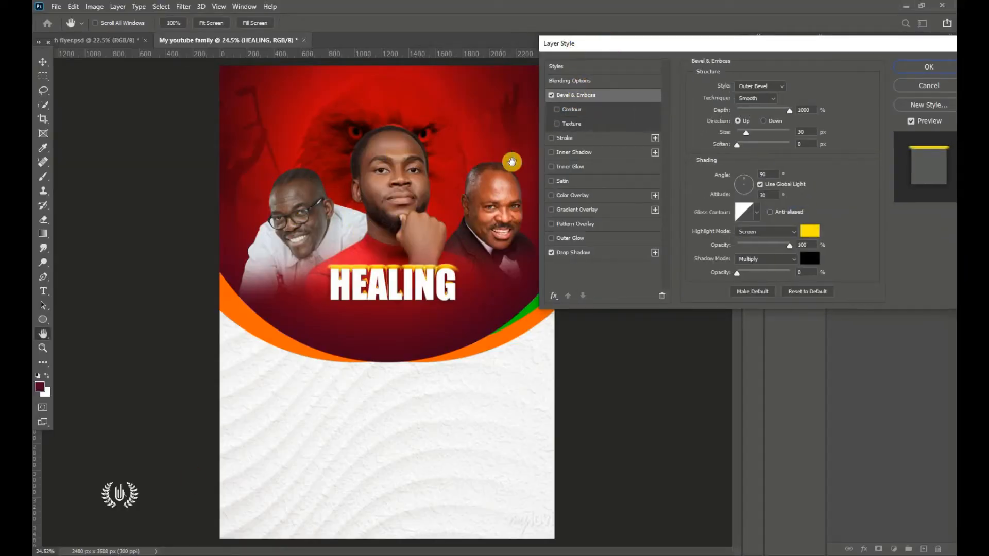
pyautogui.moveTo(758, 53); pyautogui.dragTo(734, 54)
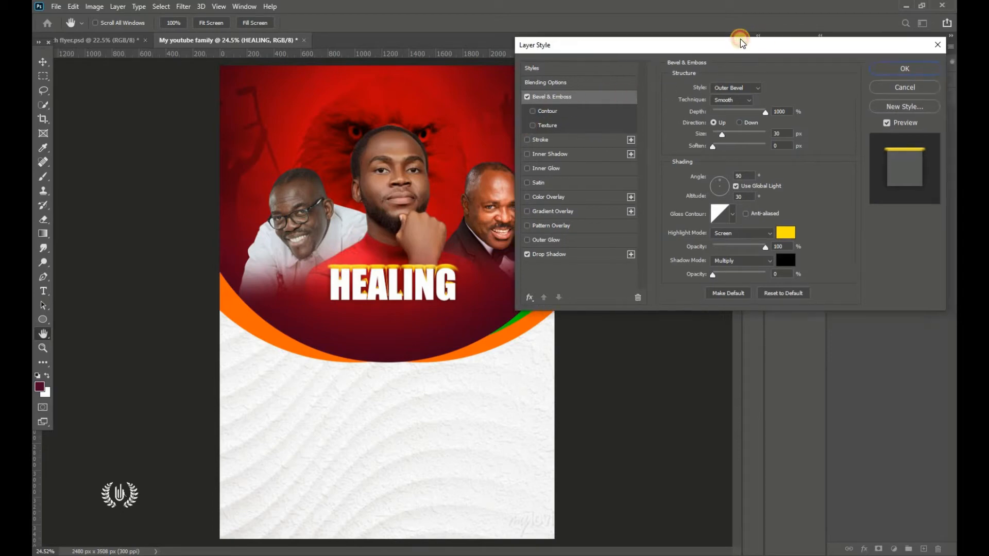
# Step: Keep Outer Bevel style and Smooth technique, and set the depth to 1000%
pyautogui.click(749, 87)
pyautogui.click(733, 97)
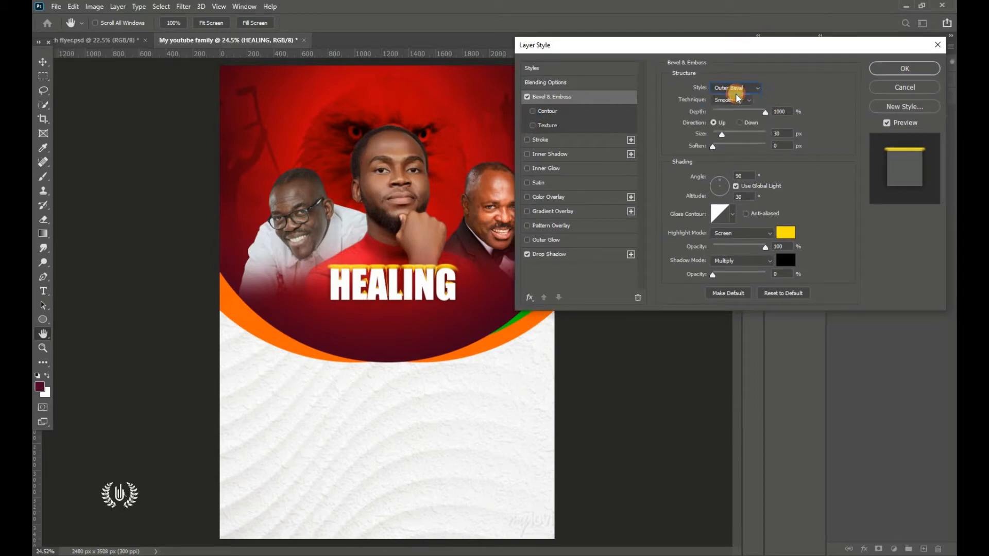
pyautogui.click(733, 100)
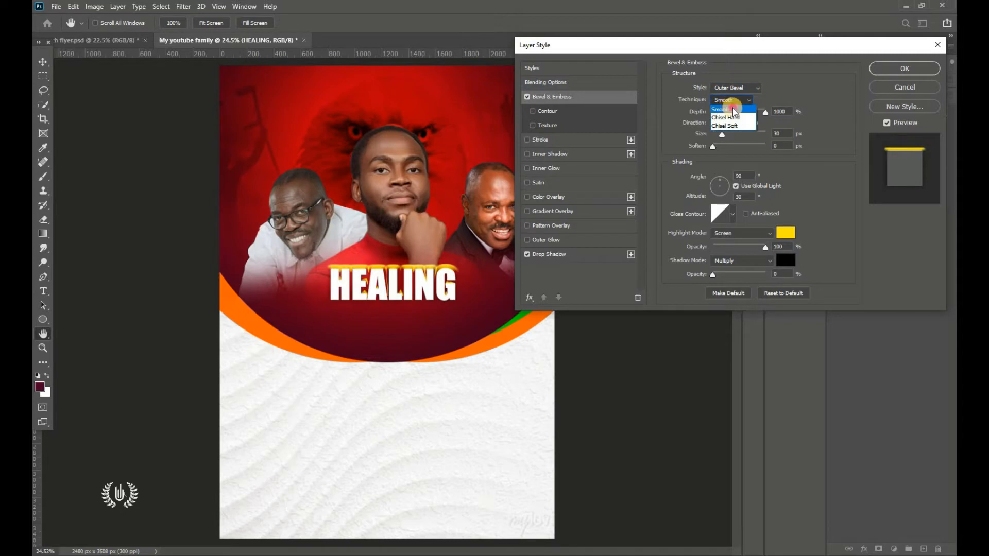
pyautogui.click(731, 108)
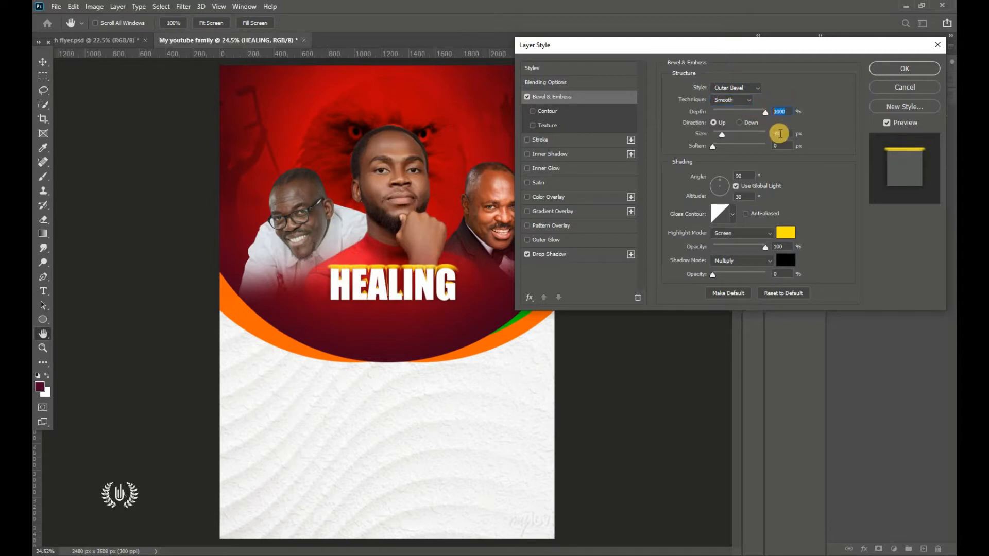
pyautogui.moveTo(725, 114); pyautogui.dragTo(793, 114)
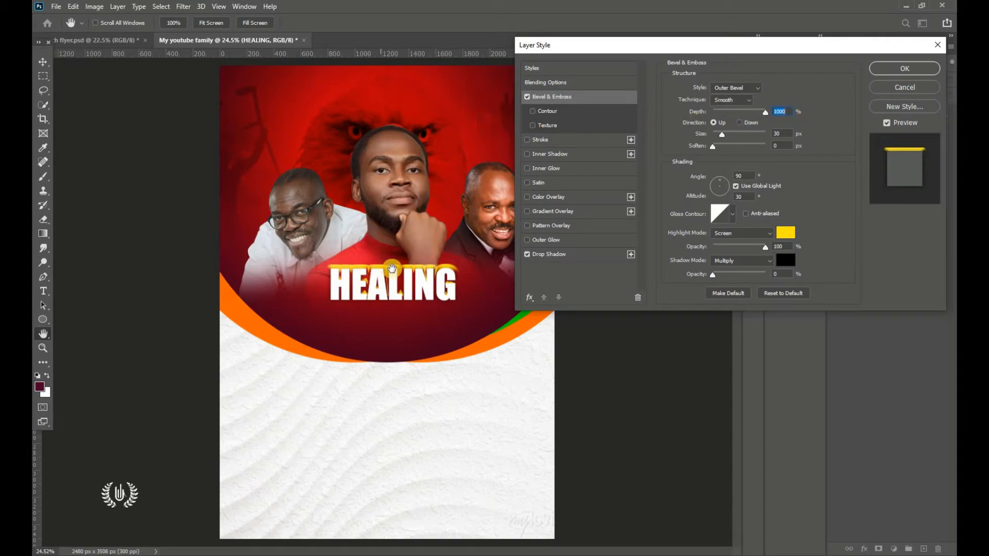
# Step: Set bevel size 30, soften 0 and altitude 30, then open the highlight colour picker
pyautogui.moveTo(779, 133); pyautogui.dragTo(736, 138)
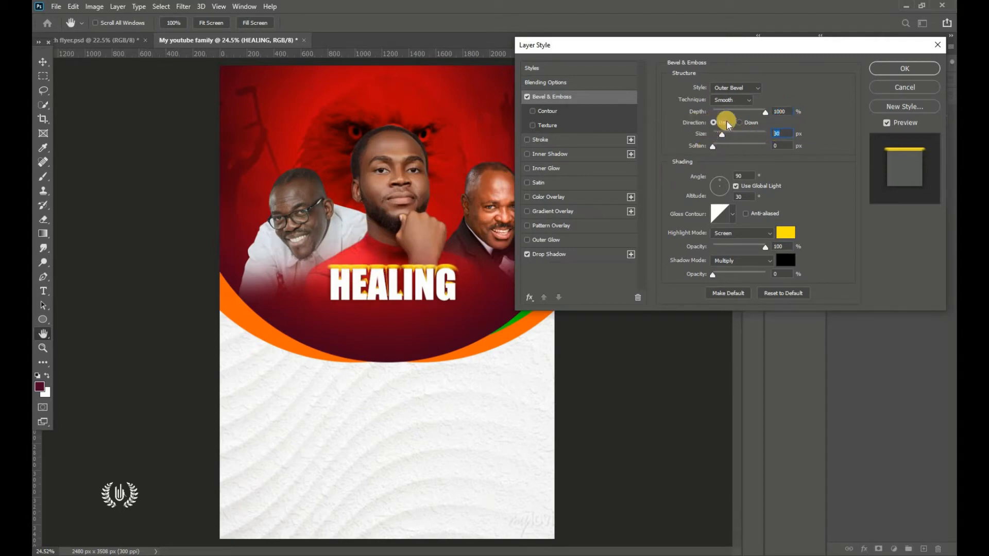
pyautogui.click(739, 123)
pyautogui.click(715, 124)
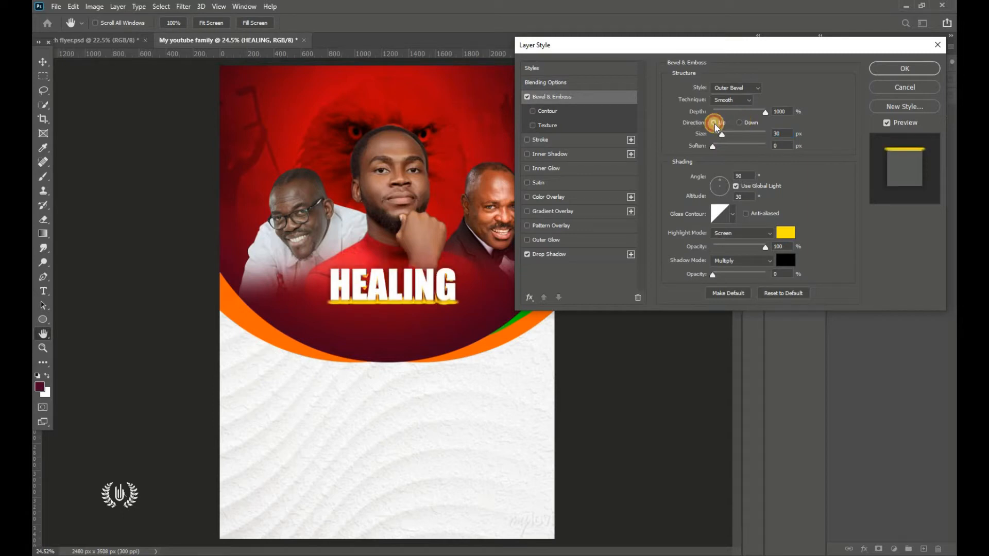
pyautogui.moveTo(778, 146); pyautogui.dragTo(768, 144)
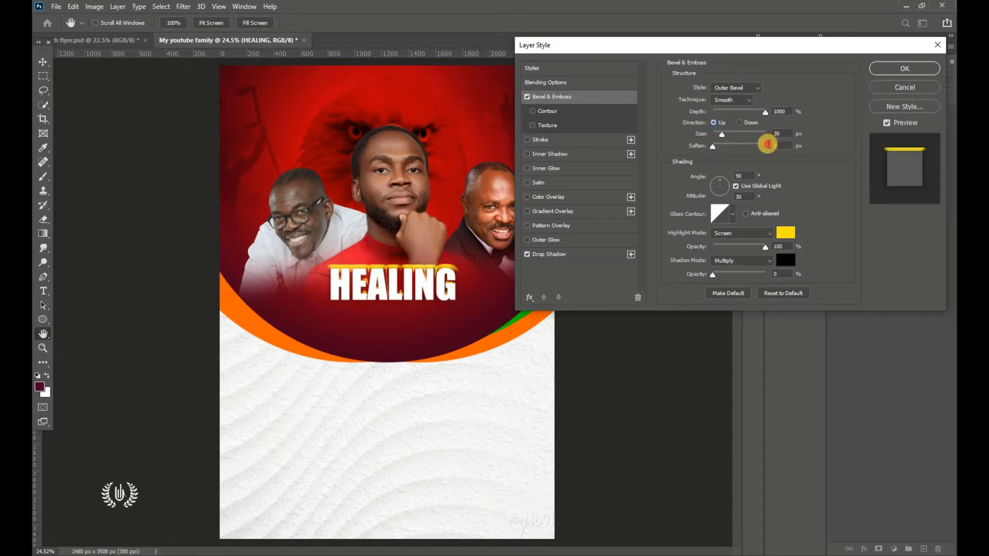
pyautogui.moveTo(742, 177); pyautogui.dragTo(737, 177)
pyautogui.doubleClick(737, 195)
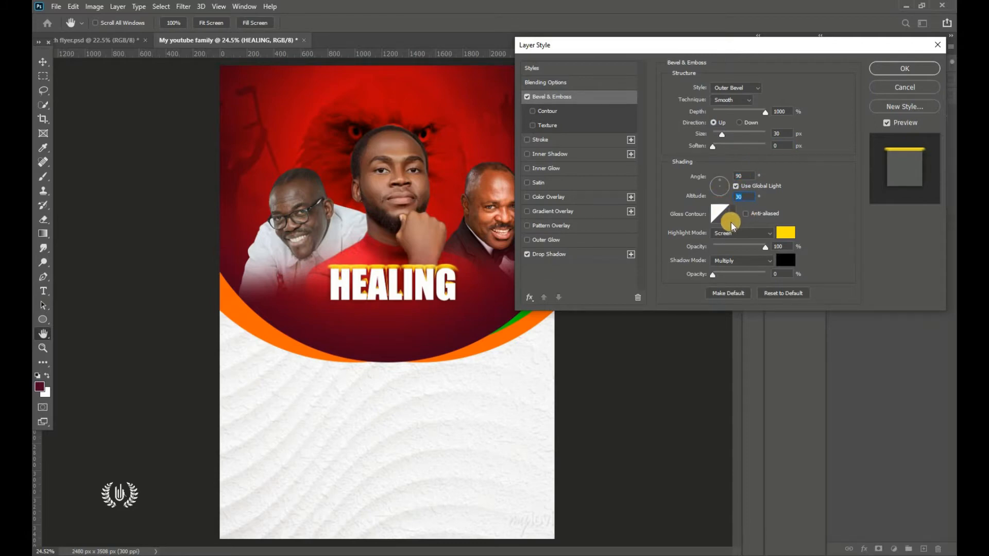
pyautogui.click(731, 213)
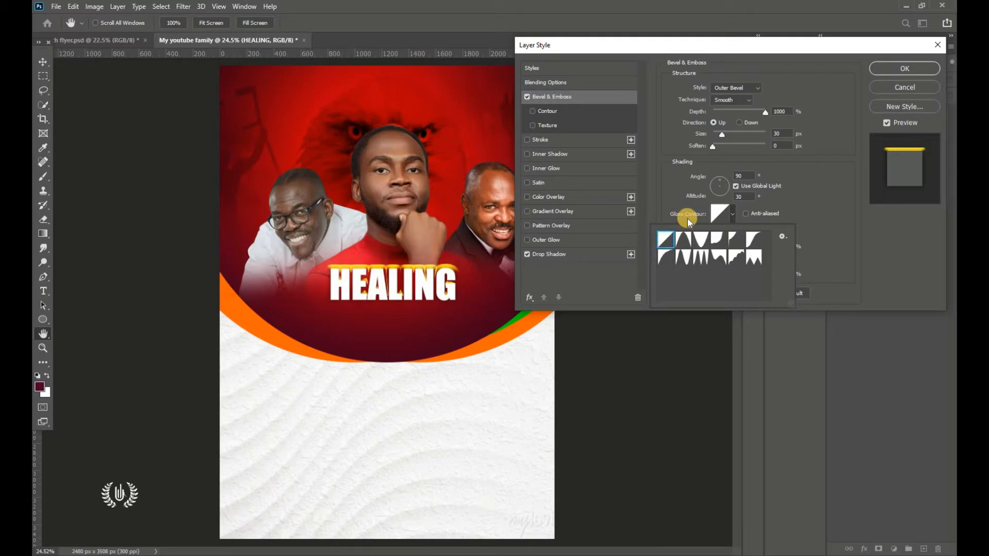
pyautogui.click(669, 214)
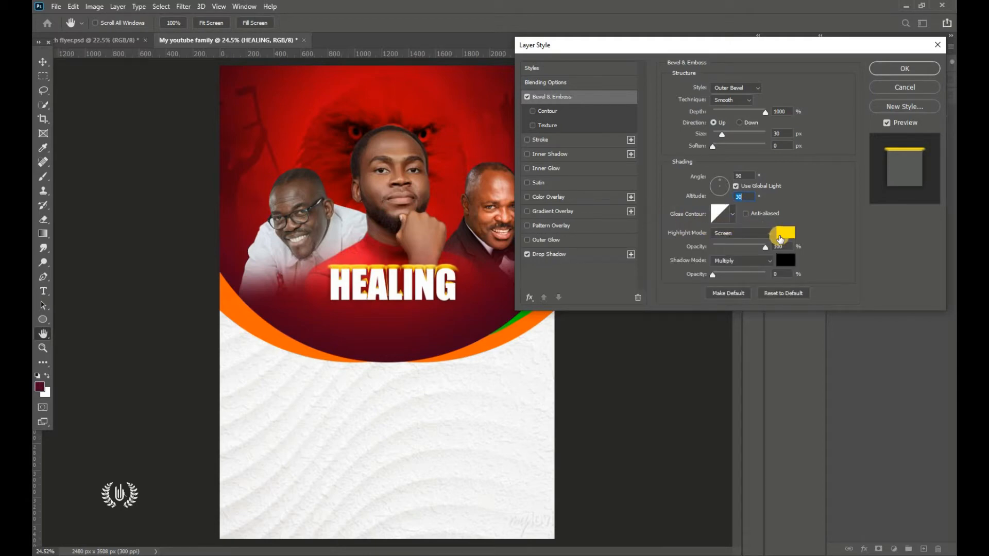
pyautogui.click(784, 236)
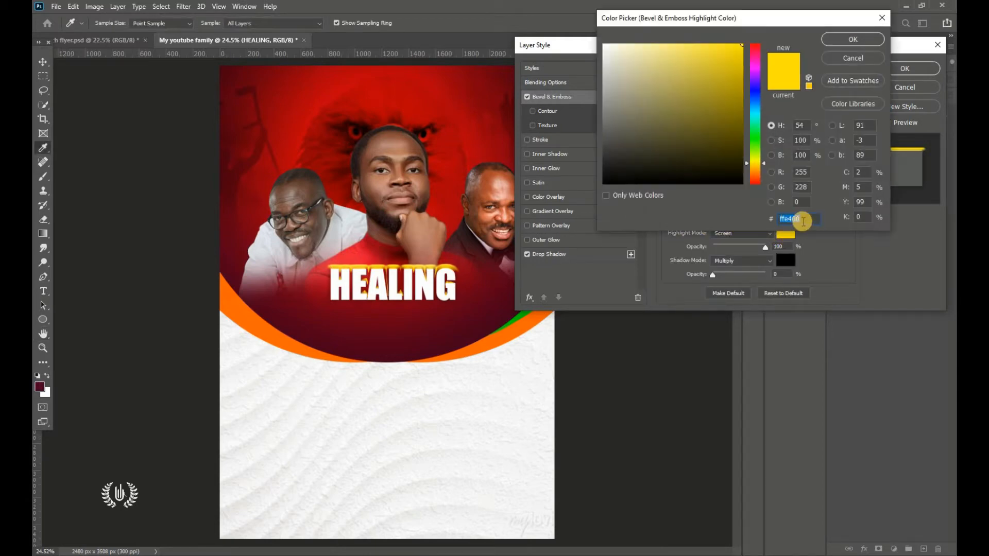
pyautogui.moveTo(808, 217); pyautogui.dragTo(753, 218)
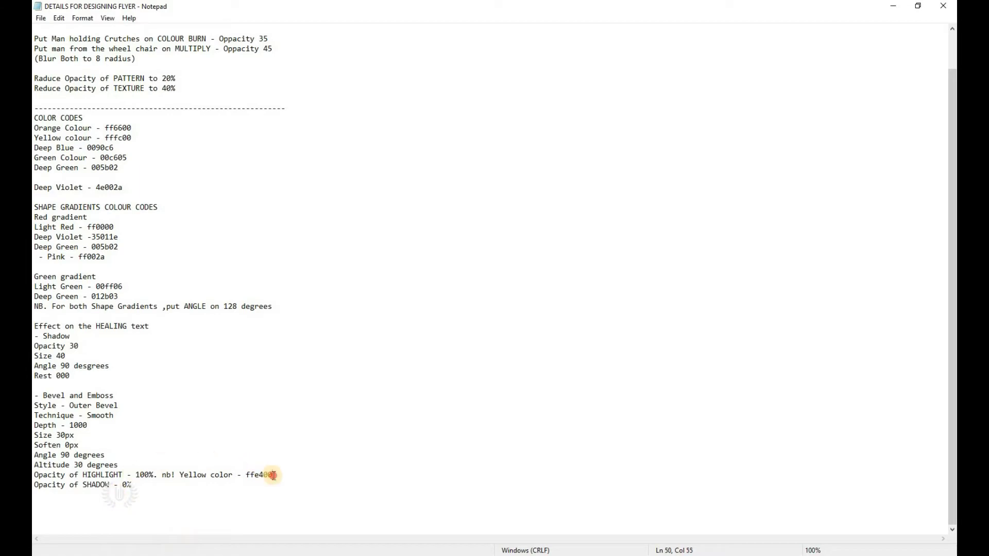
pyautogui.doubleClick(273, 474)
pyautogui.rightClick(268, 475)
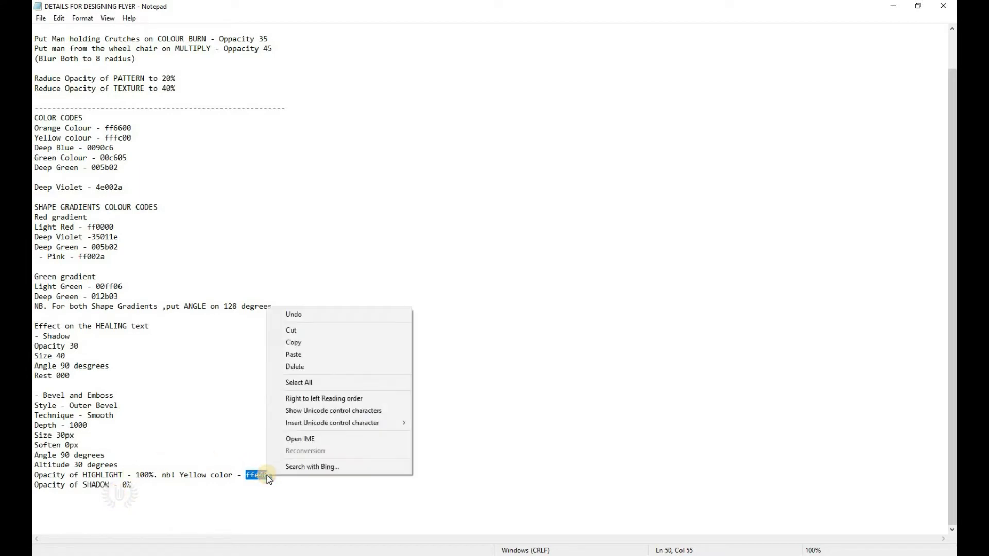
pyautogui.click(296, 343)
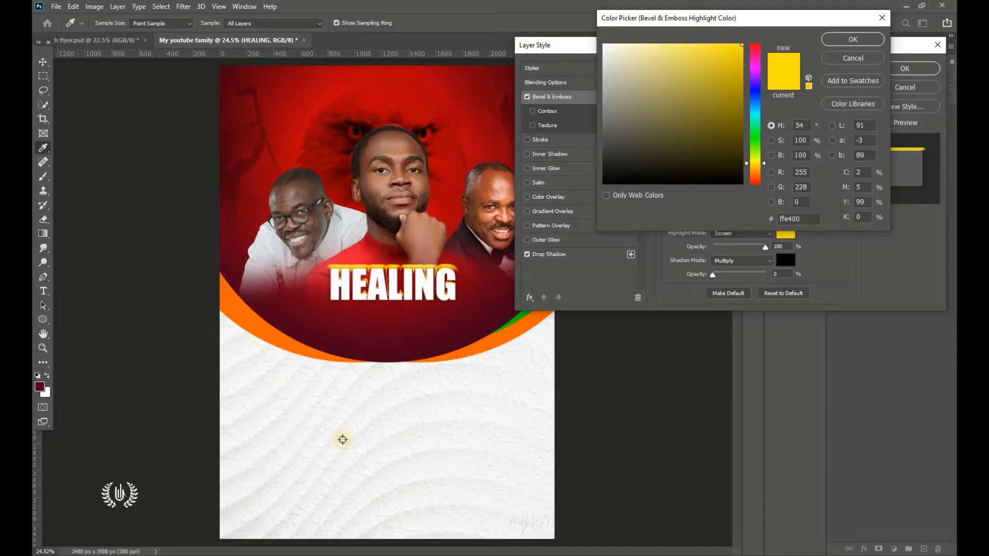
# Step: Set the bevel highlight colour to yellow ffe400
pyautogui.click(777, 205)
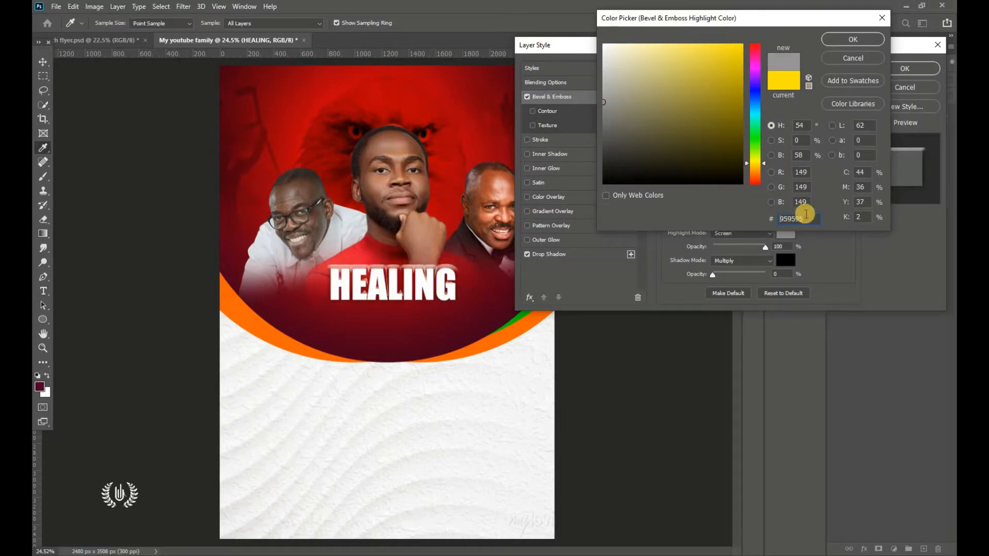
pyautogui.doubleClick(791, 219)
pyautogui.rightClick(792, 219)
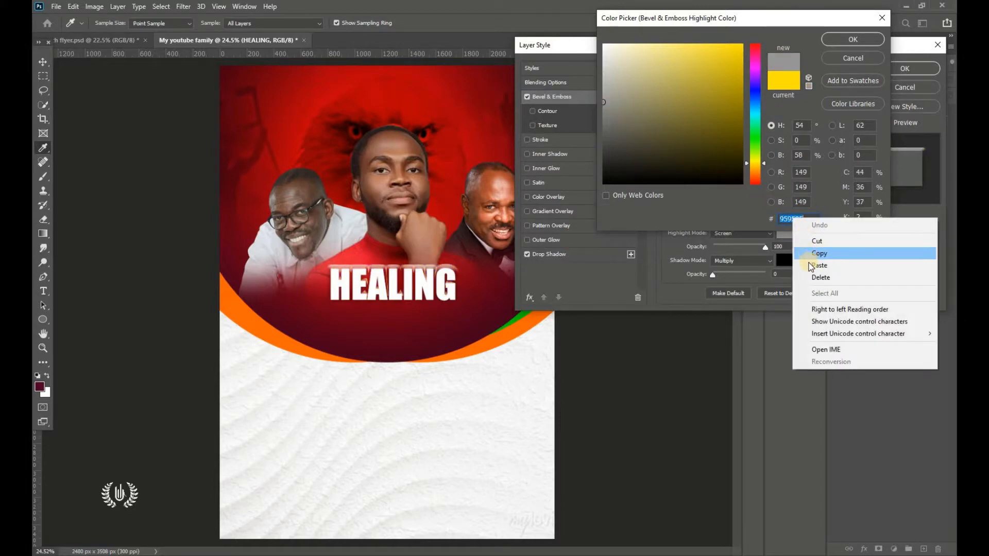
pyautogui.click(812, 265)
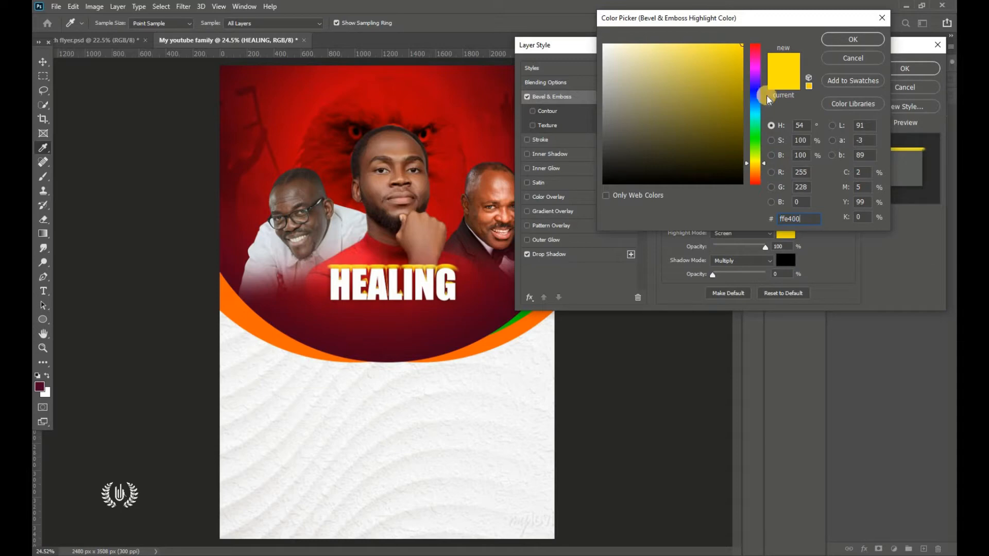
pyautogui.click(853, 39)
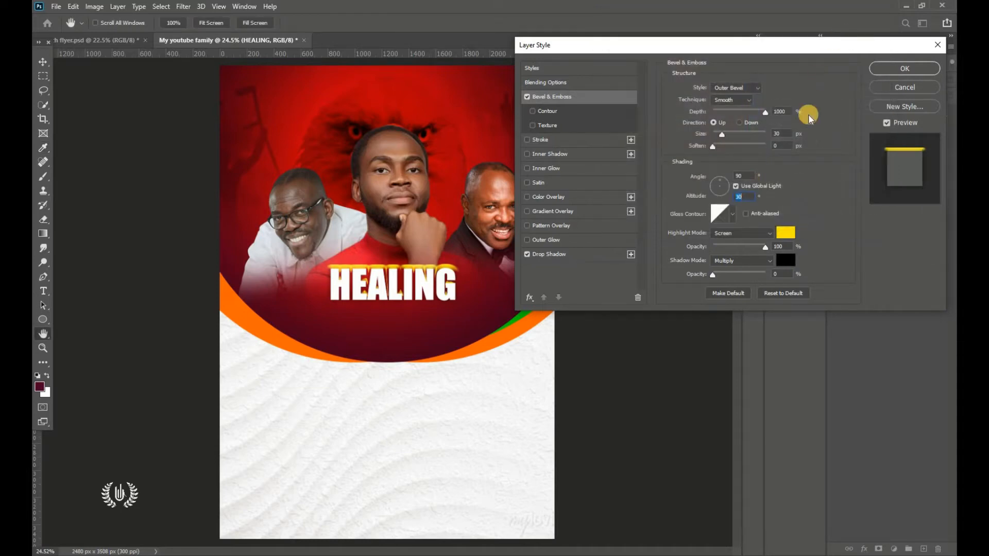
# Step: Keep the bevel shadow as black in Multiply mode and apply the layer style
pyautogui.click(757, 261)
pyautogui.click(732, 304)
pyautogui.click(784, 260)
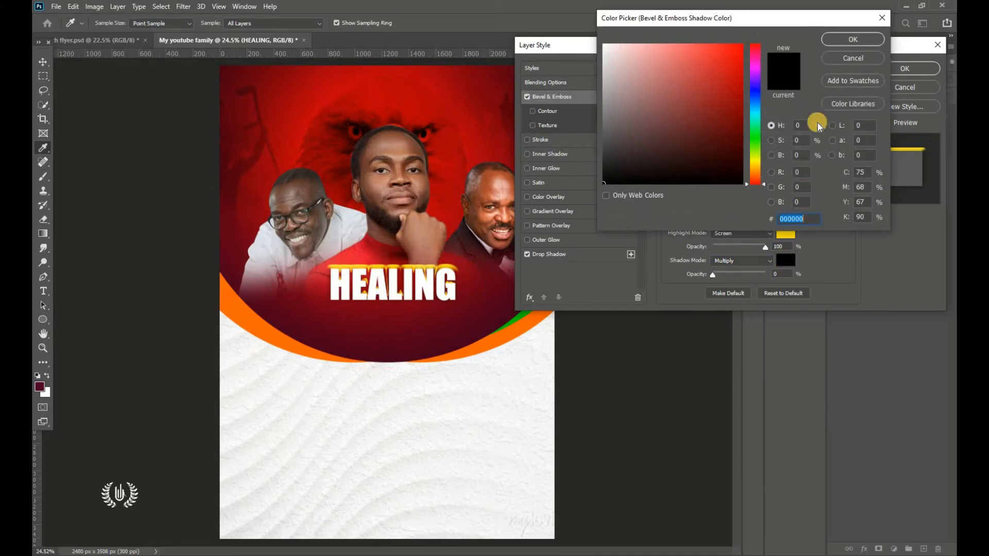
pyautogui.click(845, 39)
pyautogui.moveTo(821, 42); pyautogui.dragTo(372, 168)
pyautogui.click(457, 195)
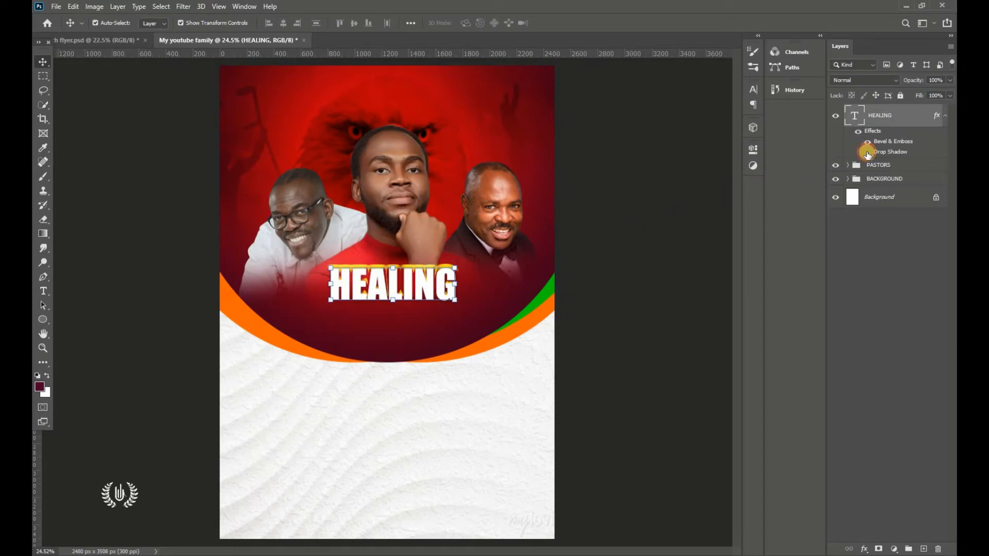
# Step: Compare HEALING with and without its Bevel & Emboss, keeping the effect on and the layer selected
pyautogui.click(592, 212)
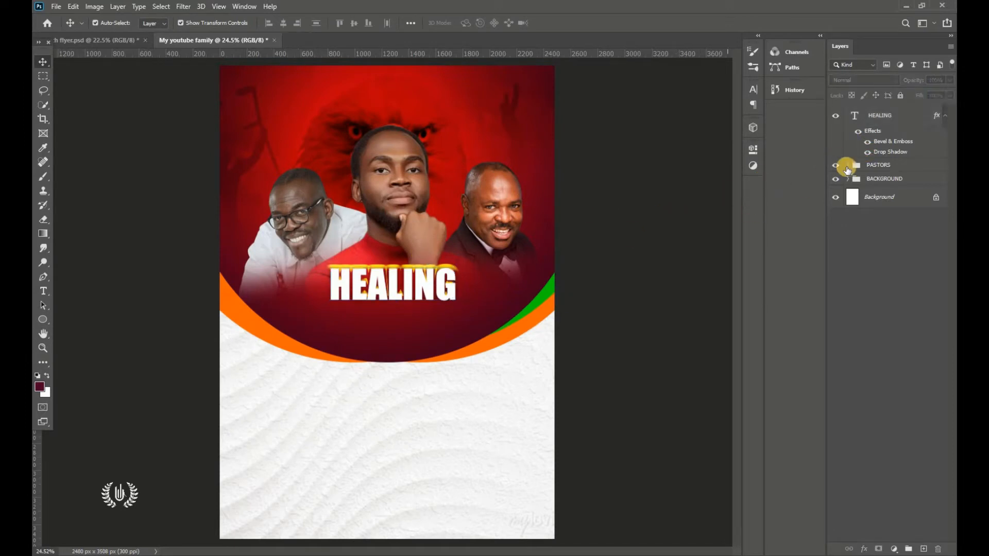
pyautogui.click(867, 152)
pyautogui.click(867, 142)
pyautogui.click(867, 142)
pyautogui.click(904, 132)
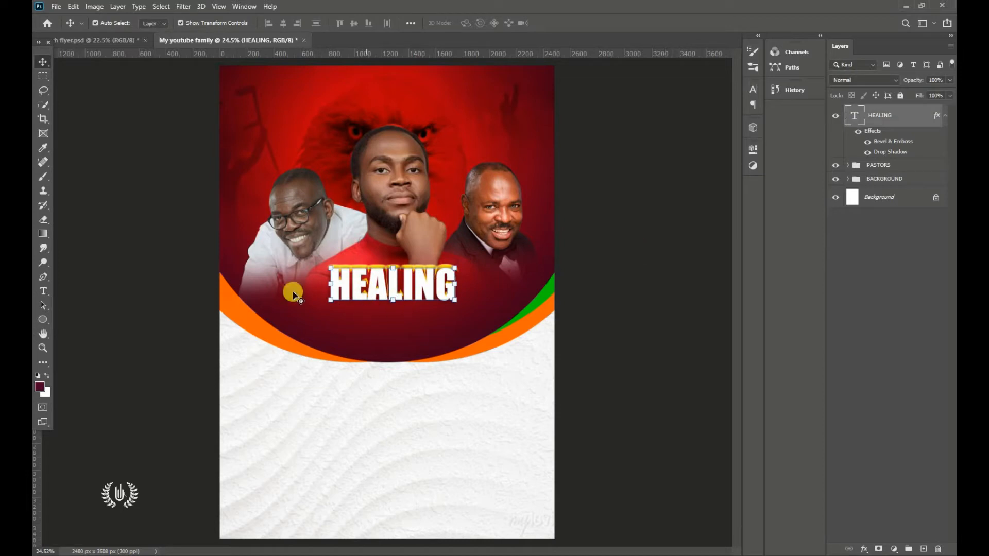
# Step: Choose the Rectangle Tool with a white fill colour
pyautogui.click(48, 317)
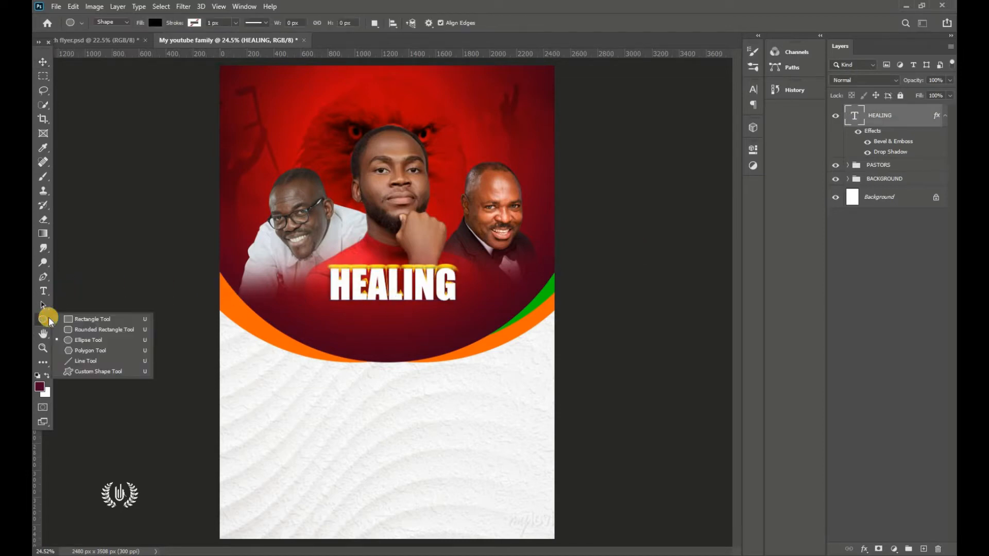
pyautogui.click(79, 322)
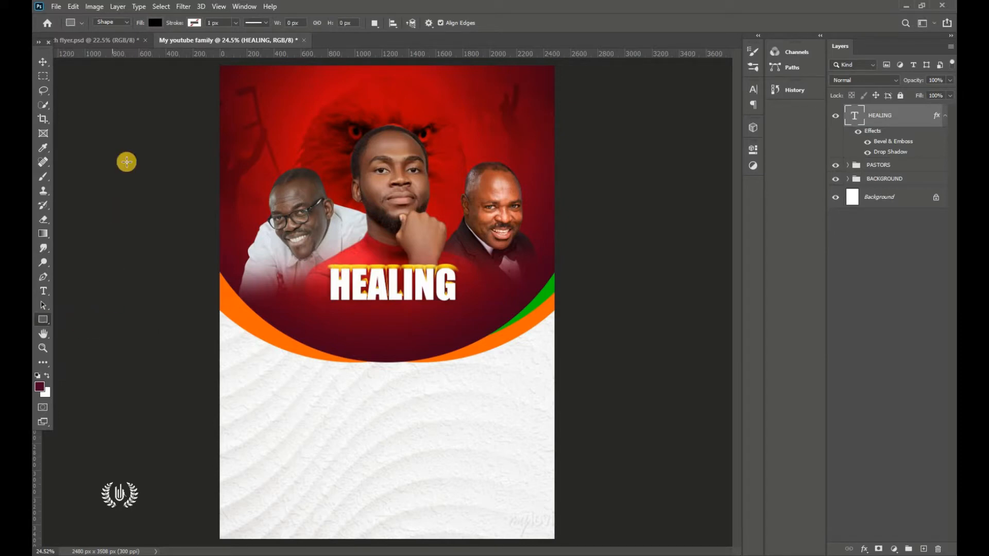
pyautogui.click(153, 22)
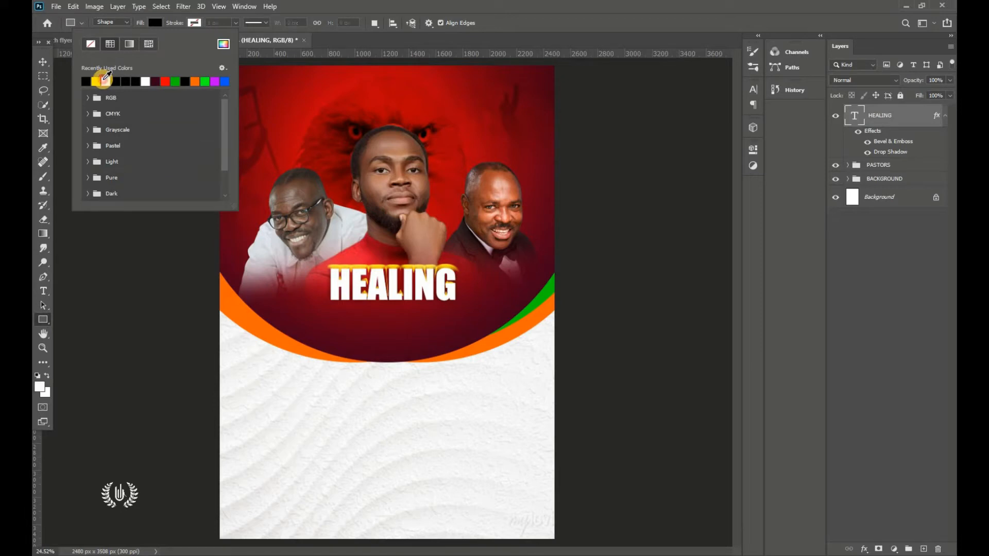
pyautogui.click(223, 44)
pyautogui.click(667, 95)
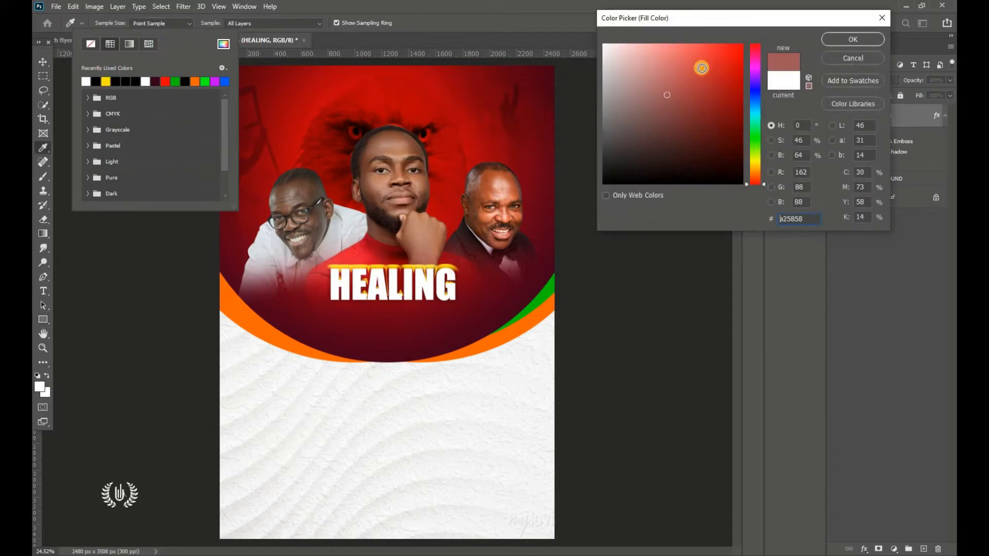
pyautogui.moveTo(701, 67); pyautogui.dragTo(583, 23)
pyautogui.click(872, 41)
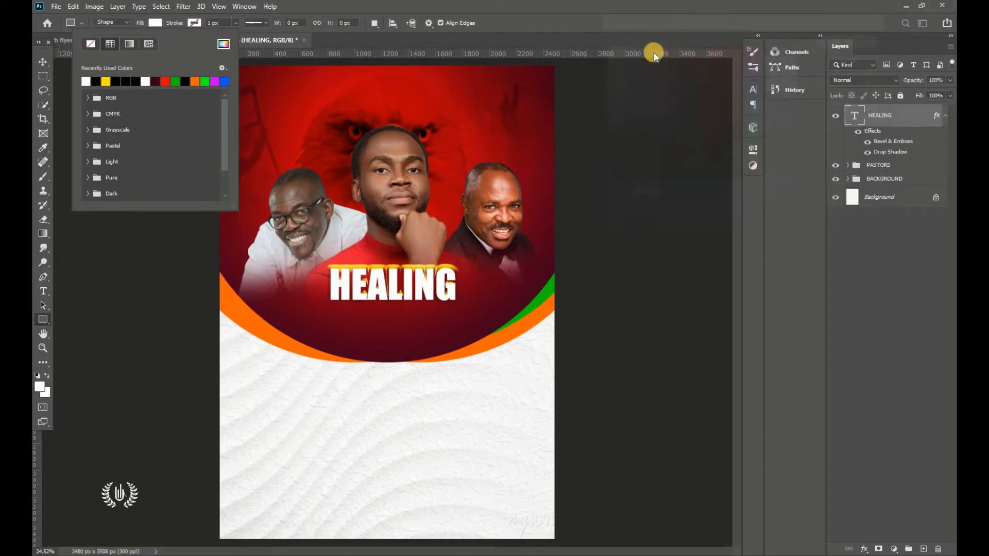
# Step: Draw a wide white bar, about 1259 × 204 px, just below the HEALING title
pyautogui.click(155, 22)
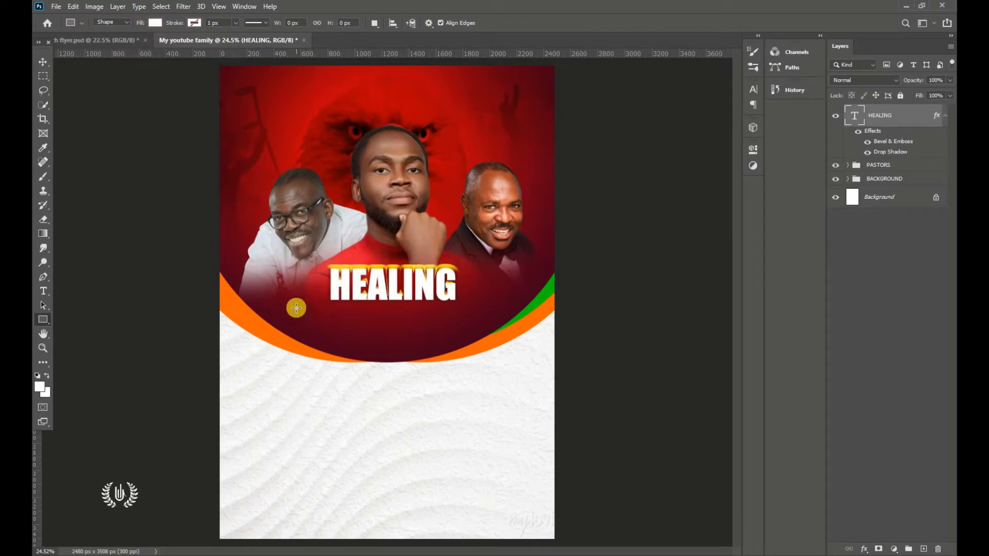
pyautogui.scroll(5, 296, 308)
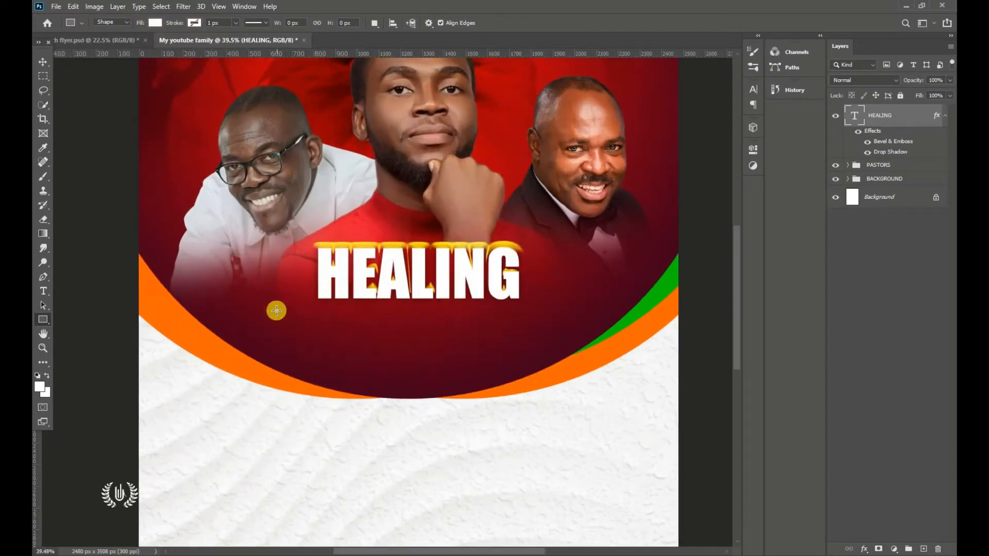
pyautogui.moveTo(267, 301)
pyautogui.mouseDown()
pyautogui.moveTo(336, 341)
pyautogui.moveTo(552, 344)
pyautogui.moveTo(541, 342)
pyautogui.mouseUp()
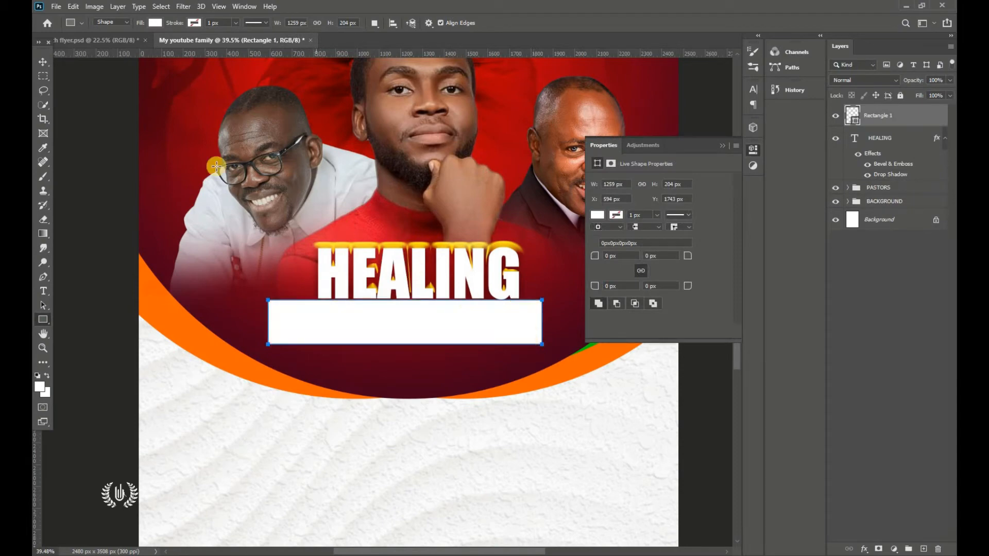
# Step: Nudge the white bar slightly lower and centre it horizontally on the page
pyautogui.click(43, 62)
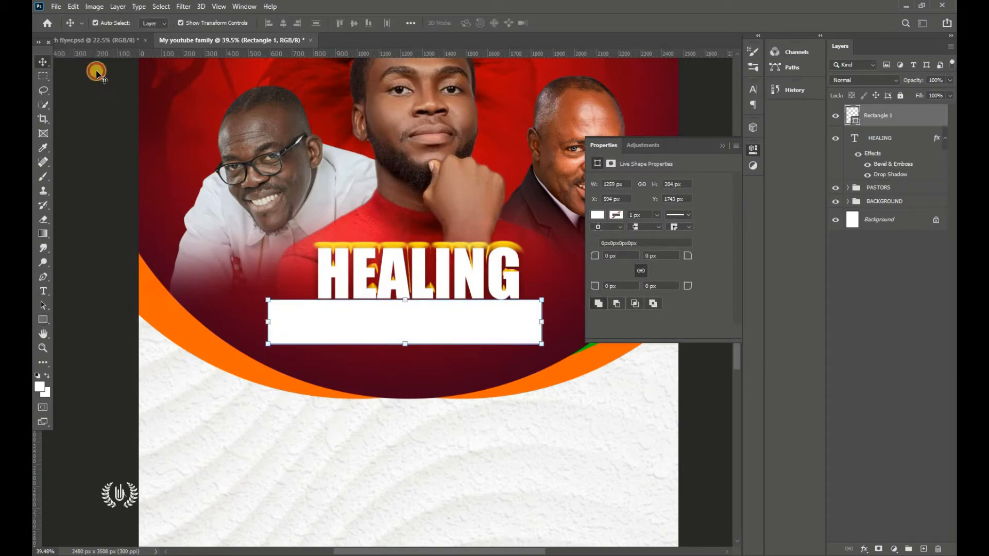
pyautogui.moveTo(430, 337); pyautogui.dragTo(405, 326)
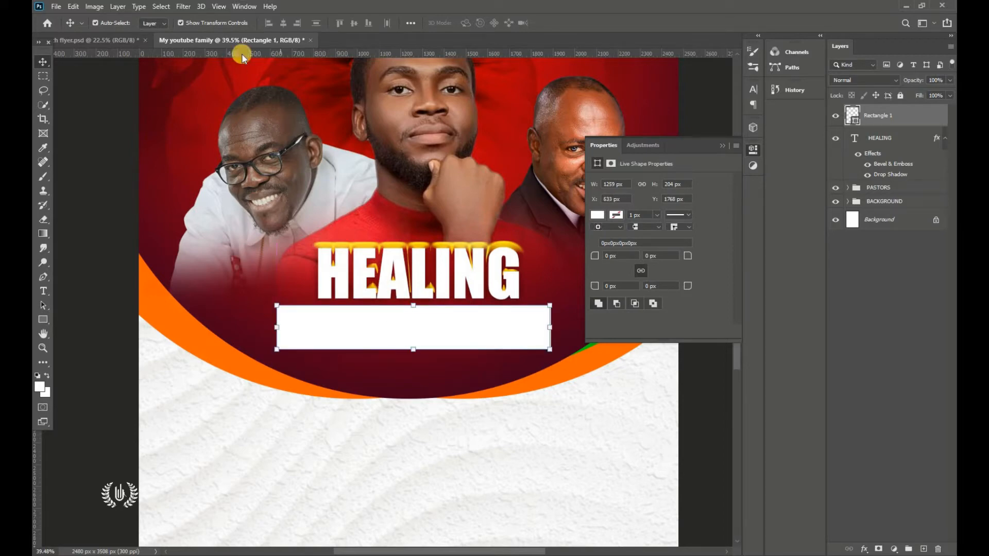
pyautogui.click(156, 9)
pyautogui.click(163, 18)
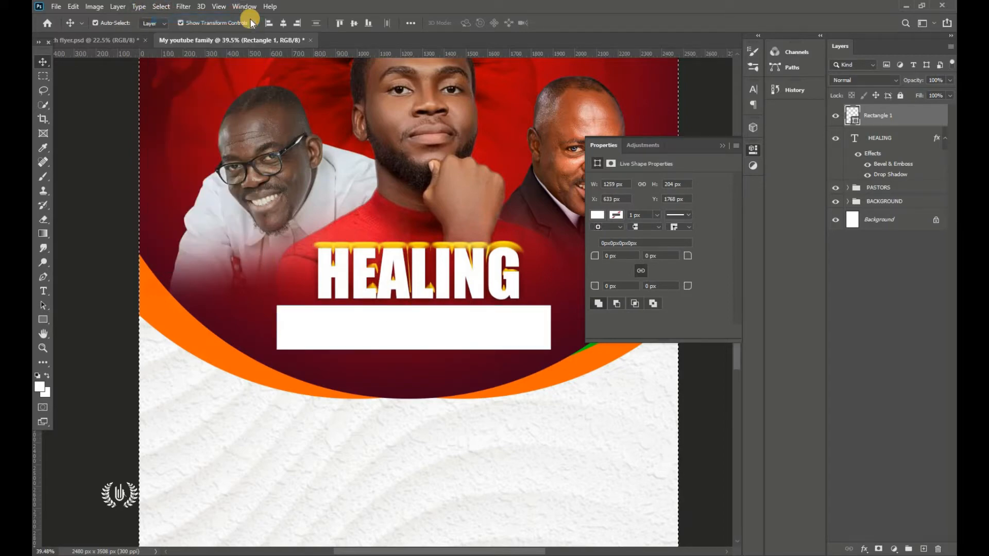
pyautogui.click(283, 23)
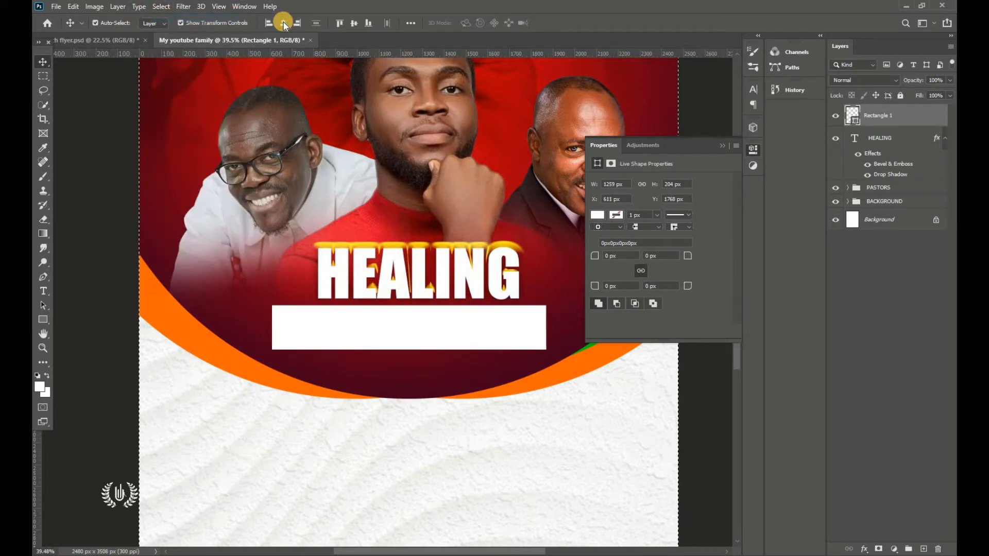
pyautogui.click(161, 7)
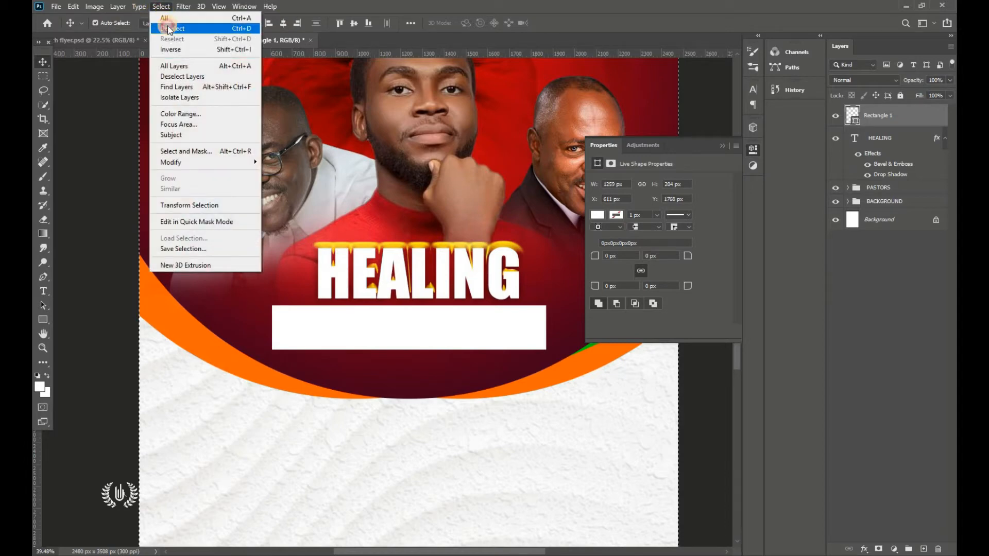
pyautogui.click(170, 28)
# Step: Centre the HEALING title horizontally on the page, moving it to X 767.74 px
pyautogui.click(401, 267)
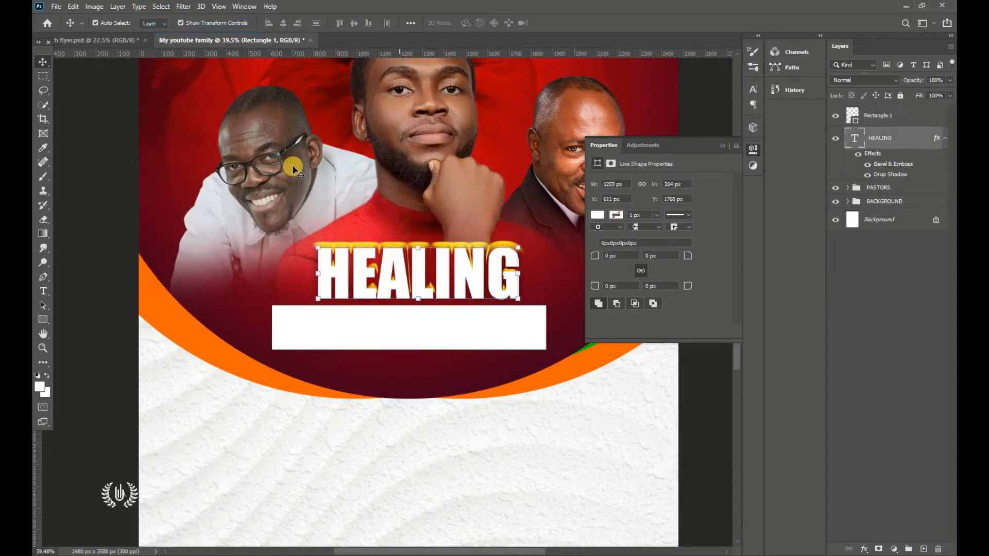
pyautogui.click(162, 7)
pyautogui.click(169, 19)
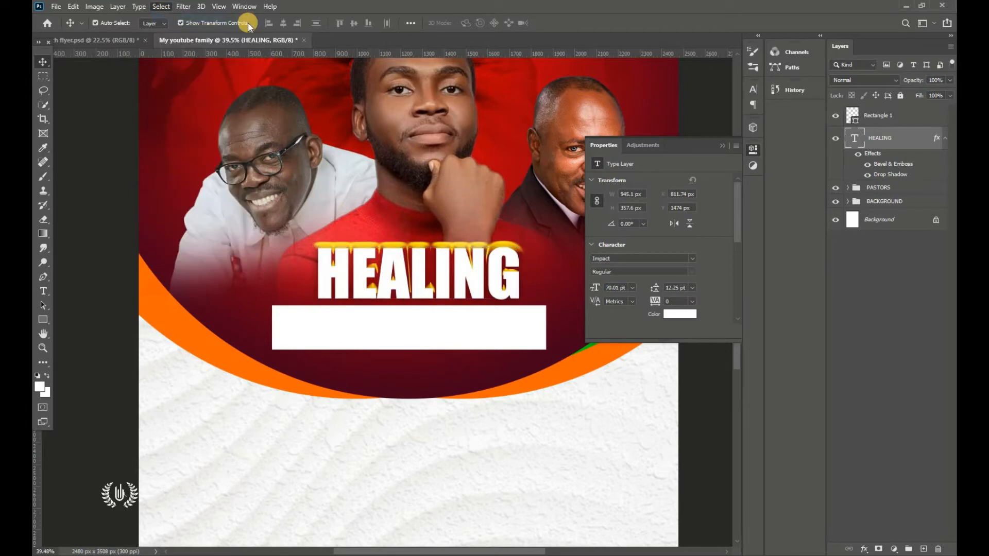
pyautogui.click(282, 23)
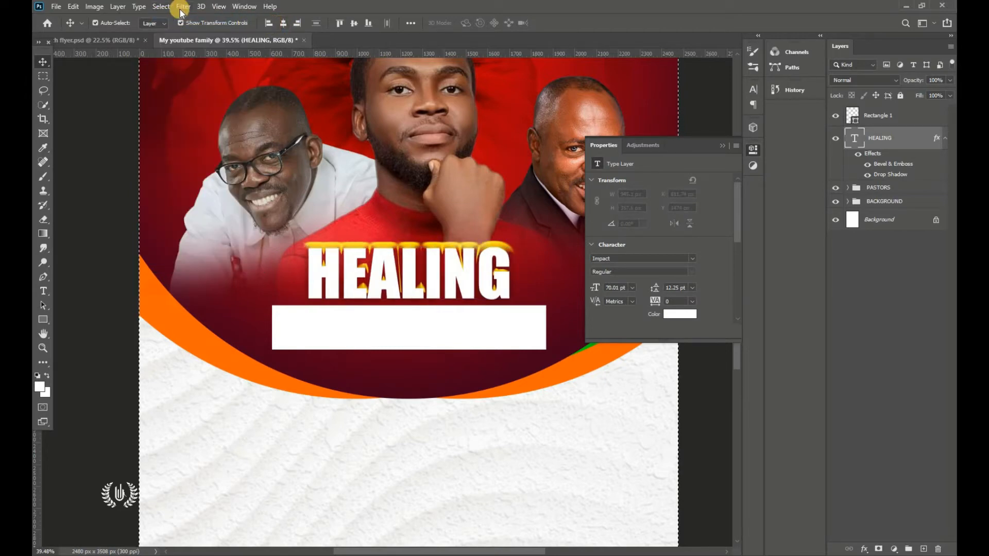
pyautogui.click(162, 6)
pyautogui.click(170, 28)
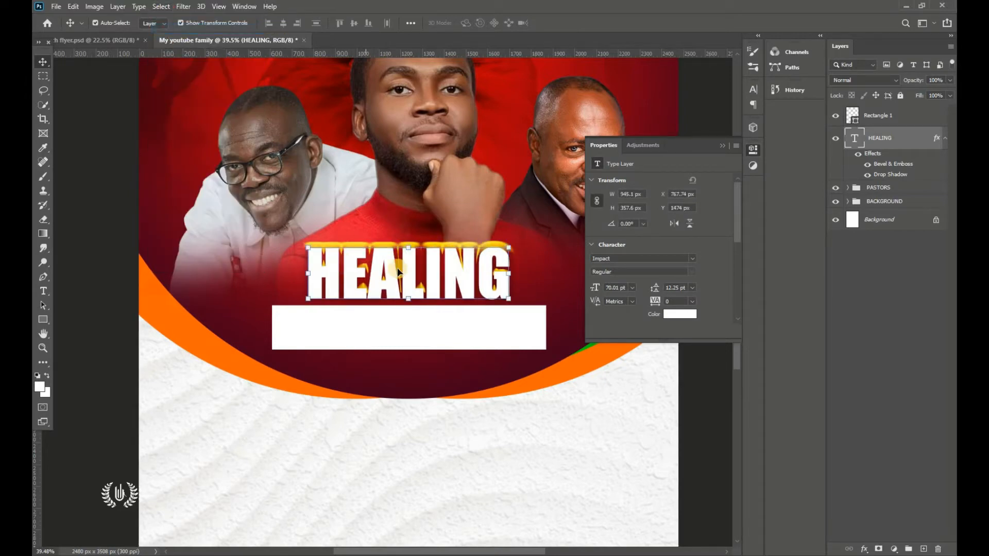
# Step: Reselect the white bar, reopen its shape properties, and bring up the Window menu
pyautogui.click(424, 339)
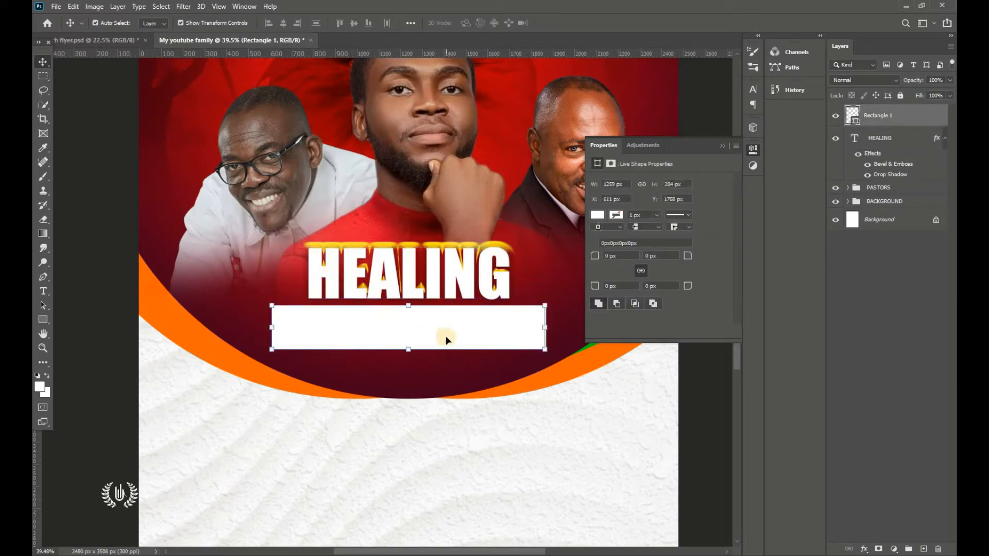
pyautogui.click(746, 149)
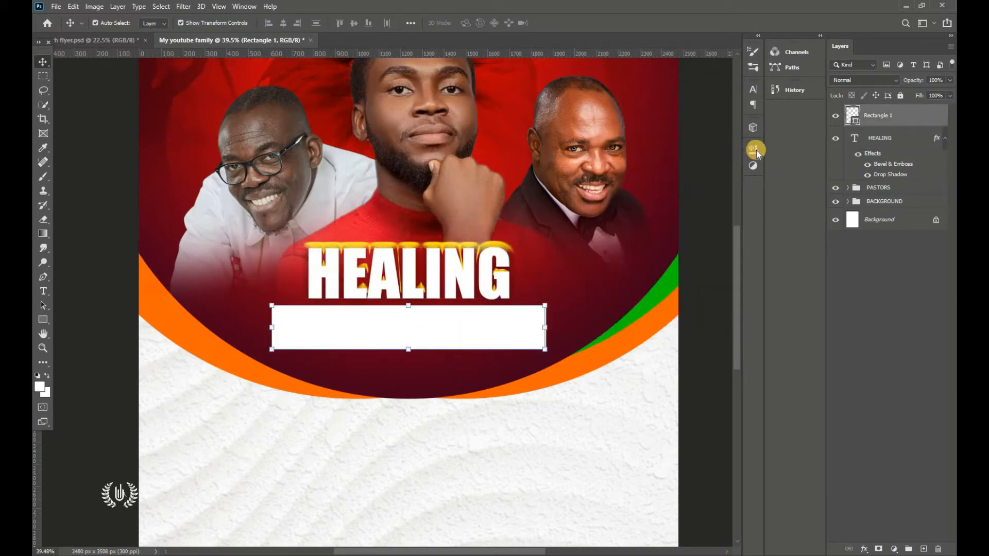
pyautogui.click(755, 151)
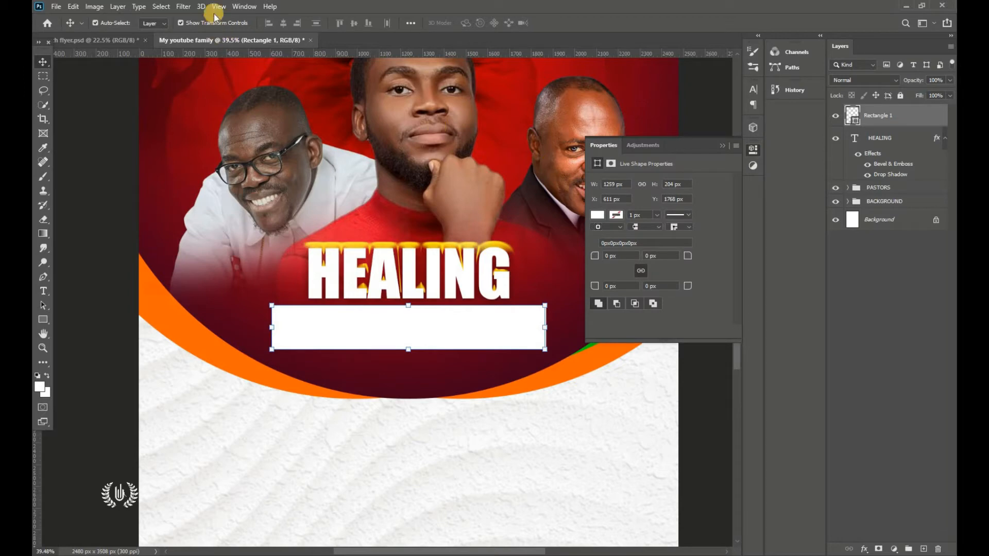
pyautogui.click(245, 7)
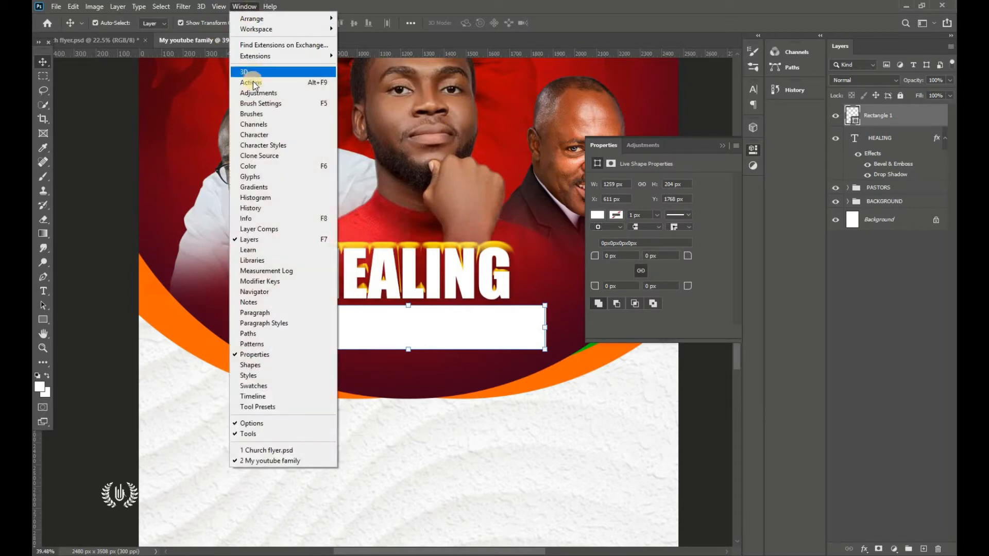
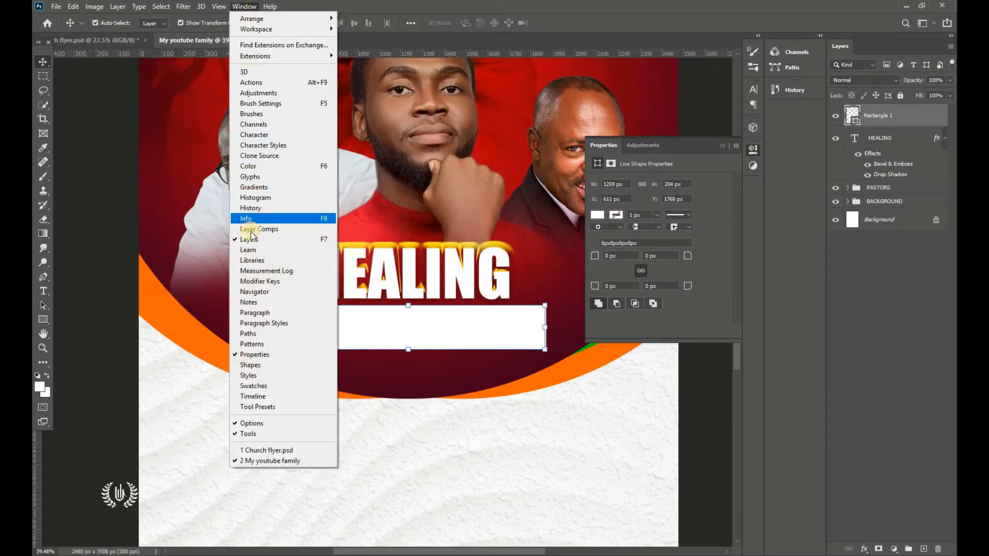
# Step: Reopen the white bar's shape properties, try 30 px on all corners, then reset them to 0
pyautogui.click(269, 355)
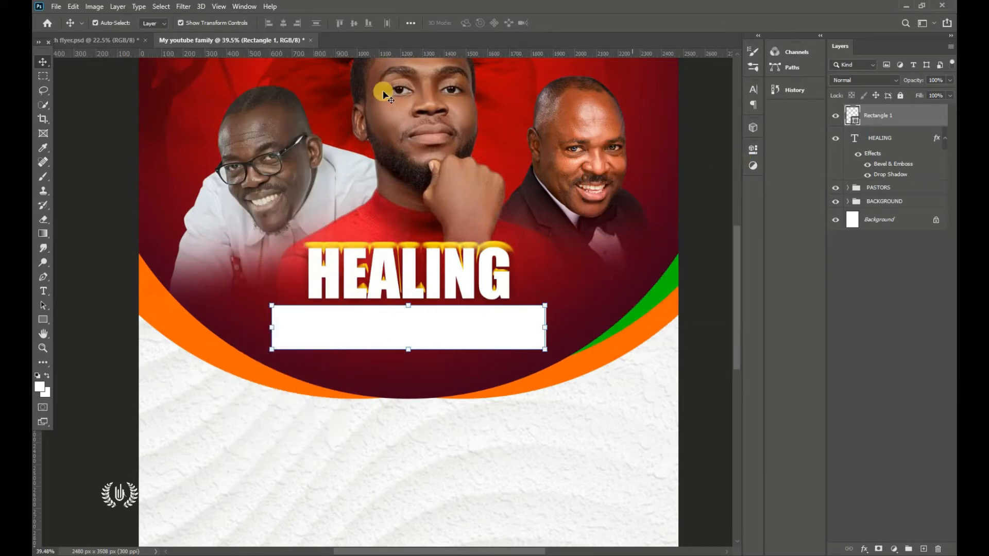
pyautogui.click(232, 6)
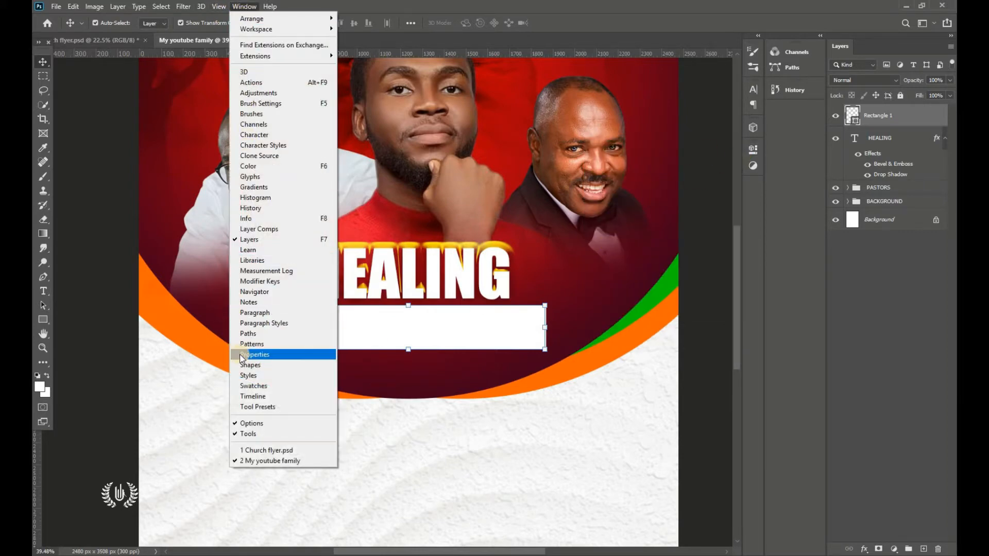
pyautogui.click(264, 355)
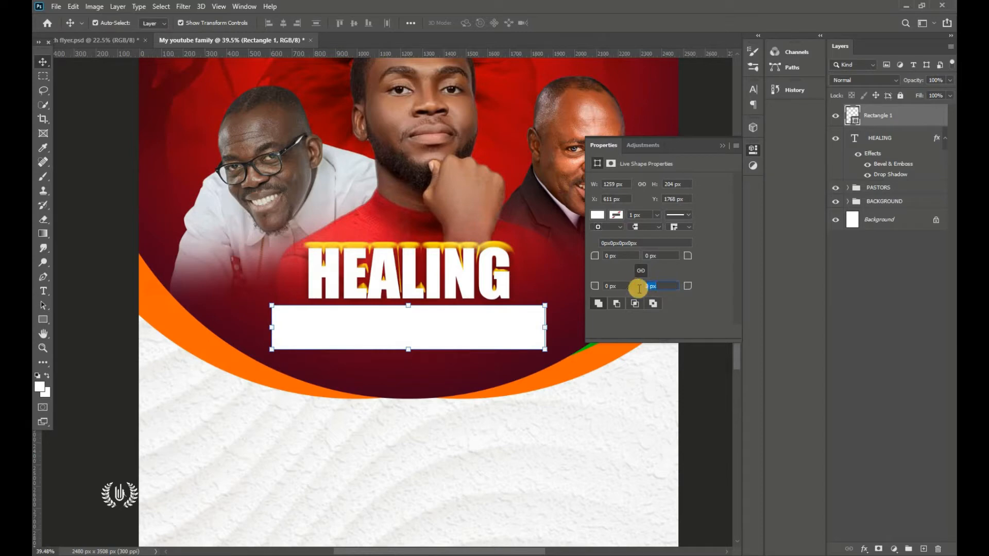
pyautogui.click(644, 292)
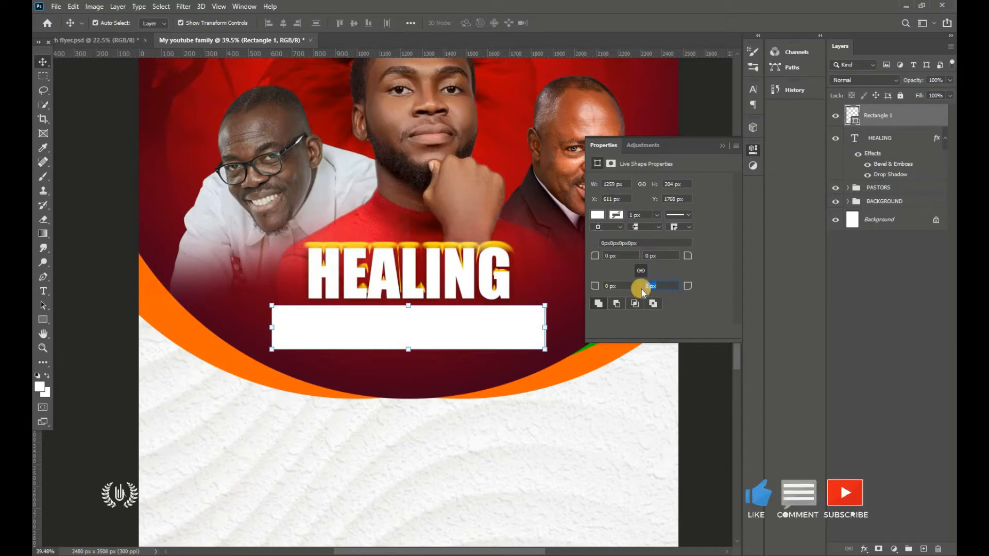
pyautogui.write('30')
pyautogui.press('Return')
pyautogui.moveTo(595, 256); pyautogui.dragTo(563, 258)
# Step: Try rounding the bottom-right corner at 30 px, then 100 px, and preview the result
pyautogui.click(663, 286)
pyautogui.write('30')
pyautogui.press('Return')
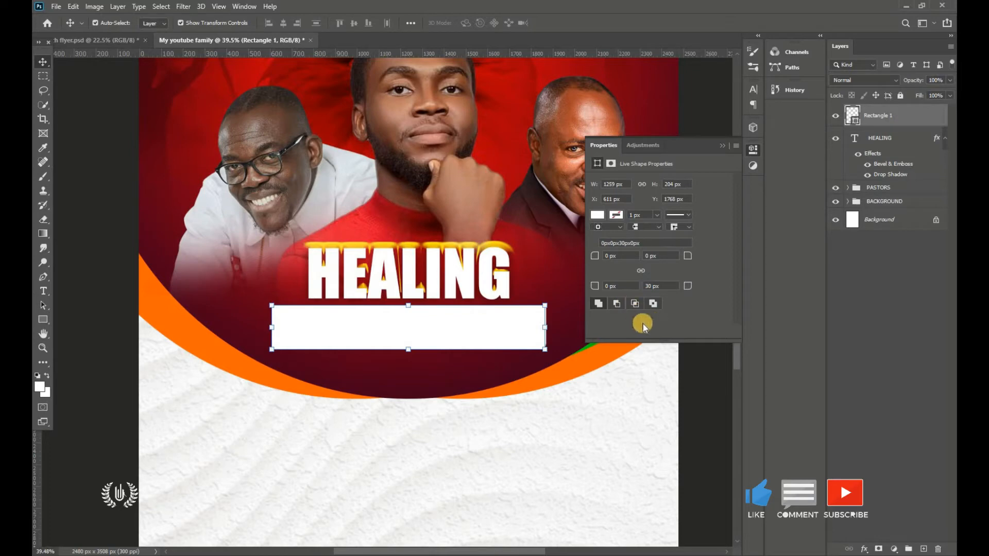
pyautogui.click(662, 286)
pyautogui.write('100')
pyautogui.press('Return')
pyautogui.click(660, 285)
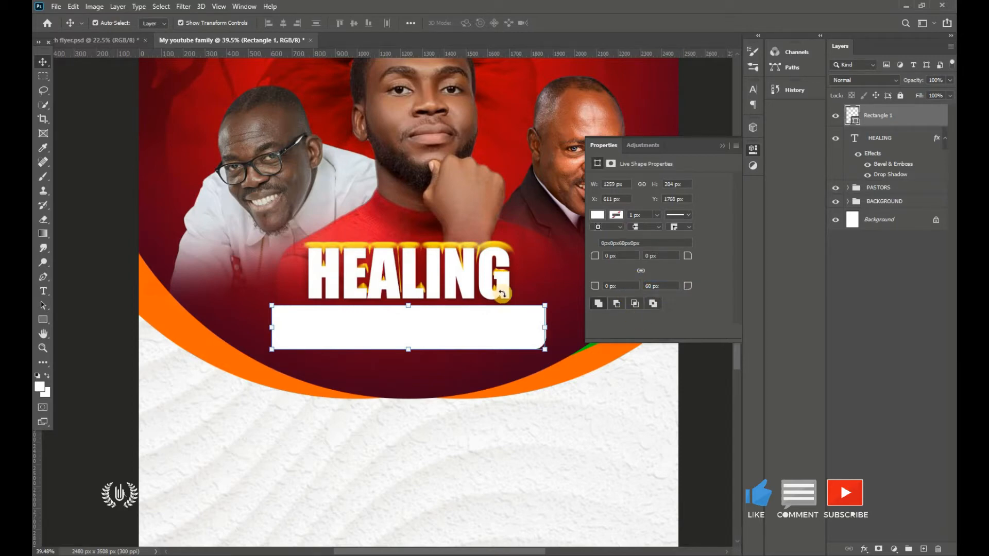
pyautogui.click(614, 286)
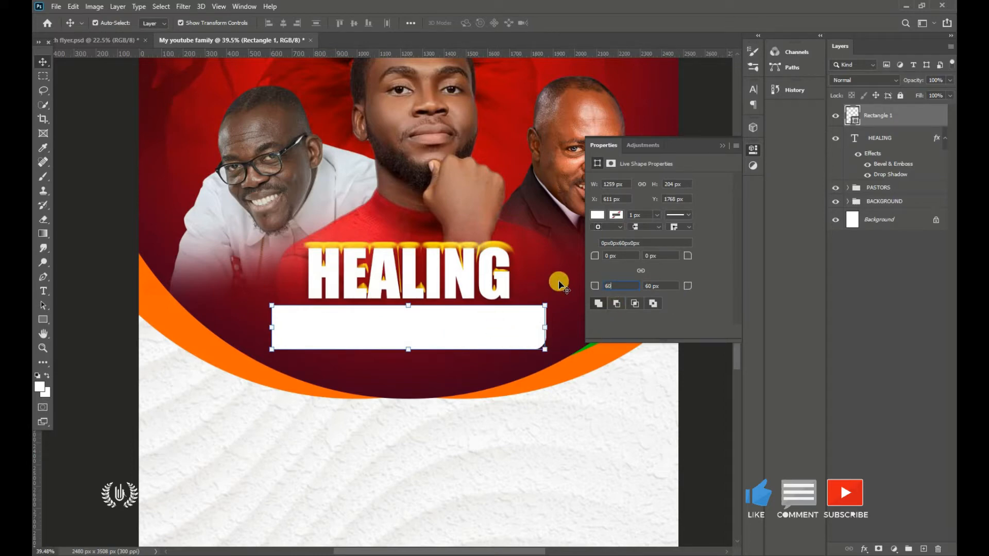
pyautogui.click(709, 371)
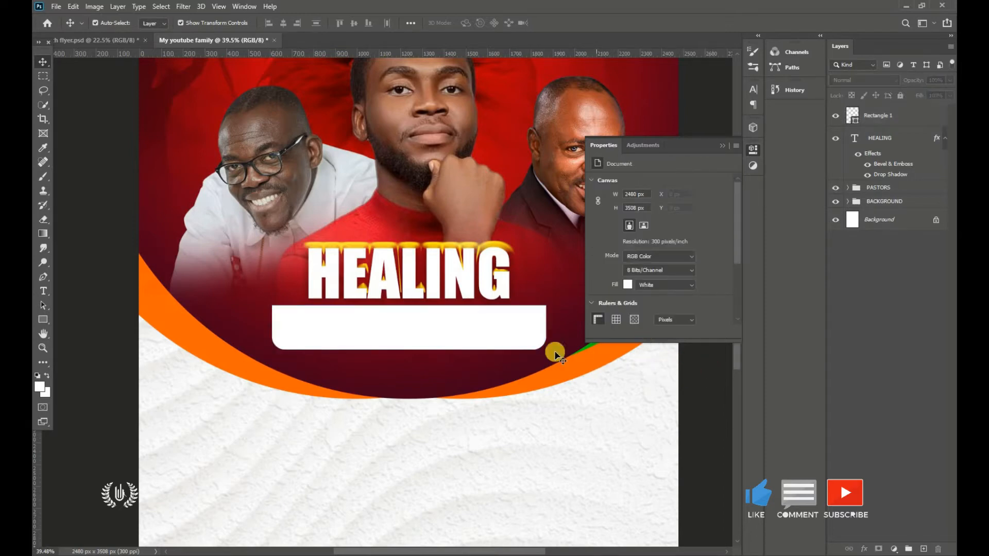
# Step: Set both bottom corner radii to 70 px, close Properties, and check the banner shape
pyautogui.click(512, 337)
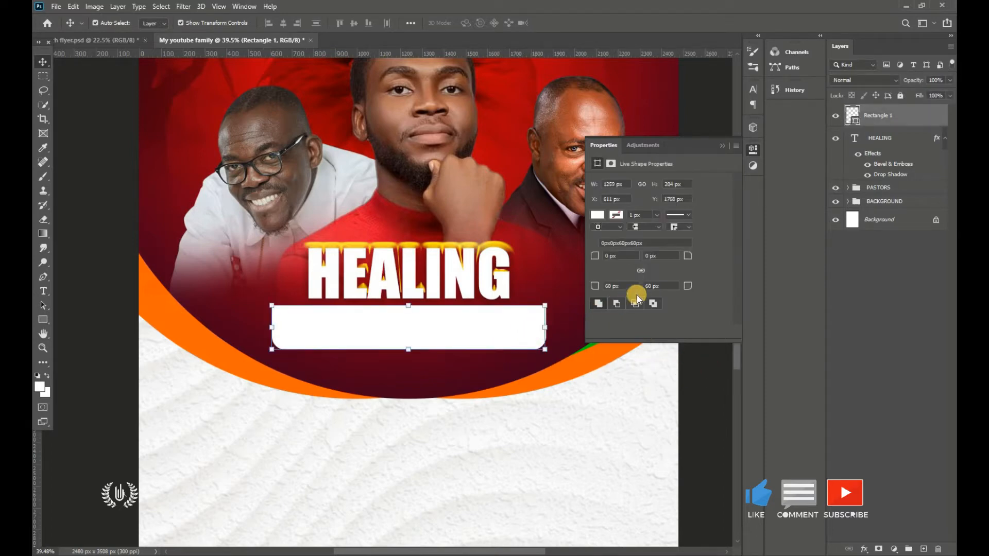
pyautogui.click(658, 286)
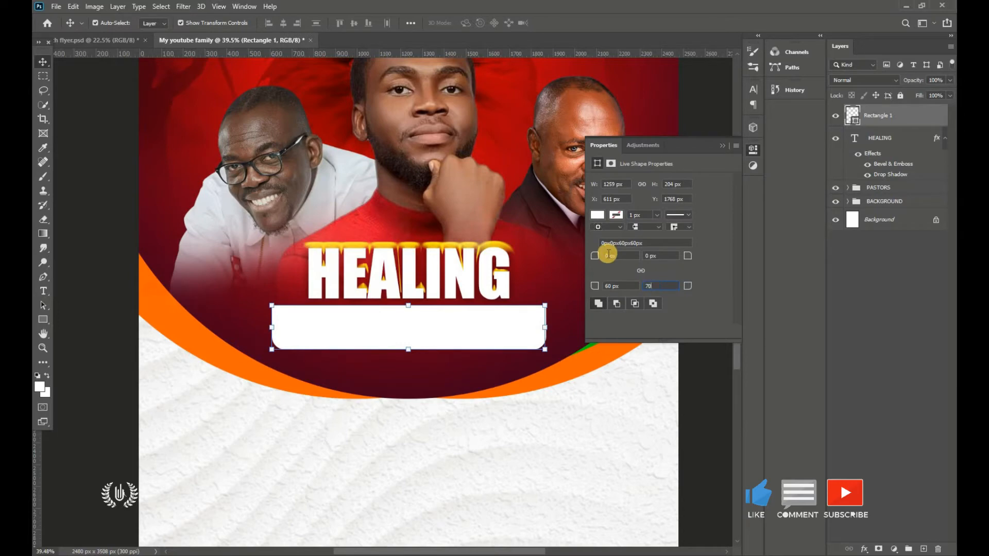
pyautogui.click(618, 286)
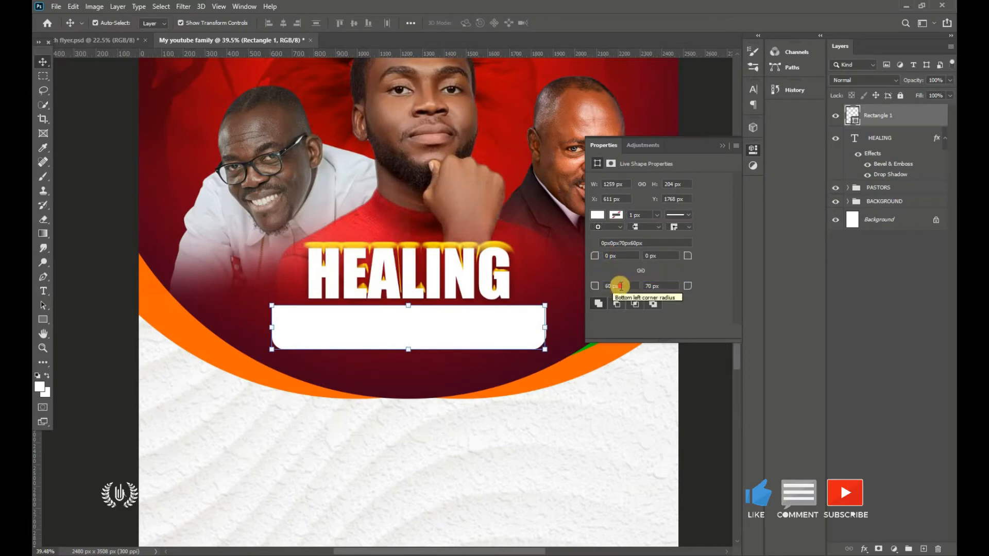
pyautogui.write('70')
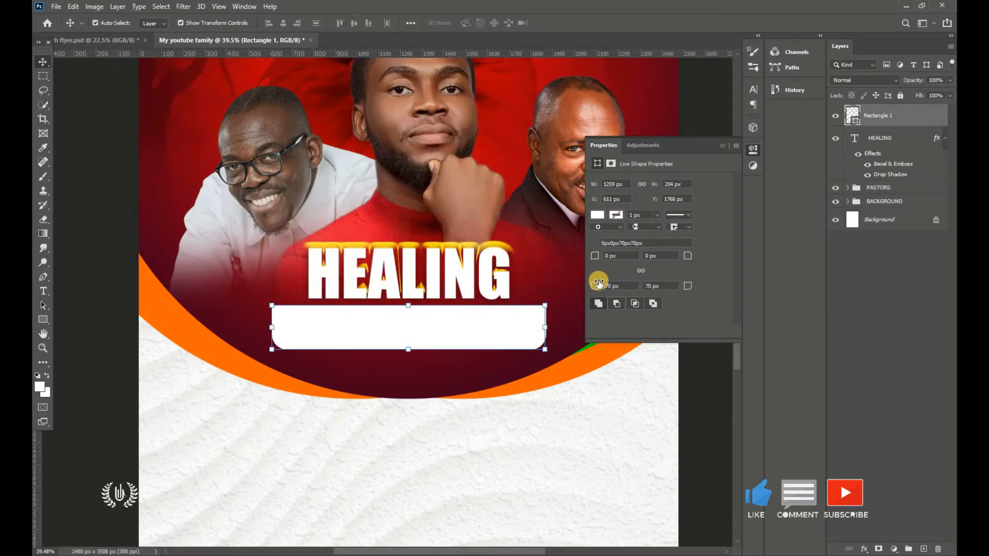
pyautogui.click(722, 146)
pyautogui.click(705, 229)
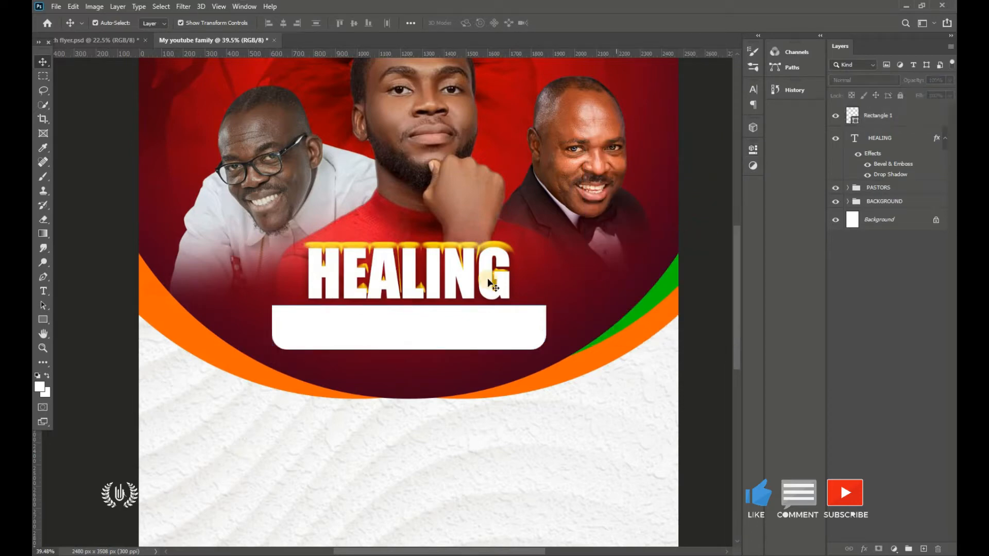
pyautogui.click(446, 320)
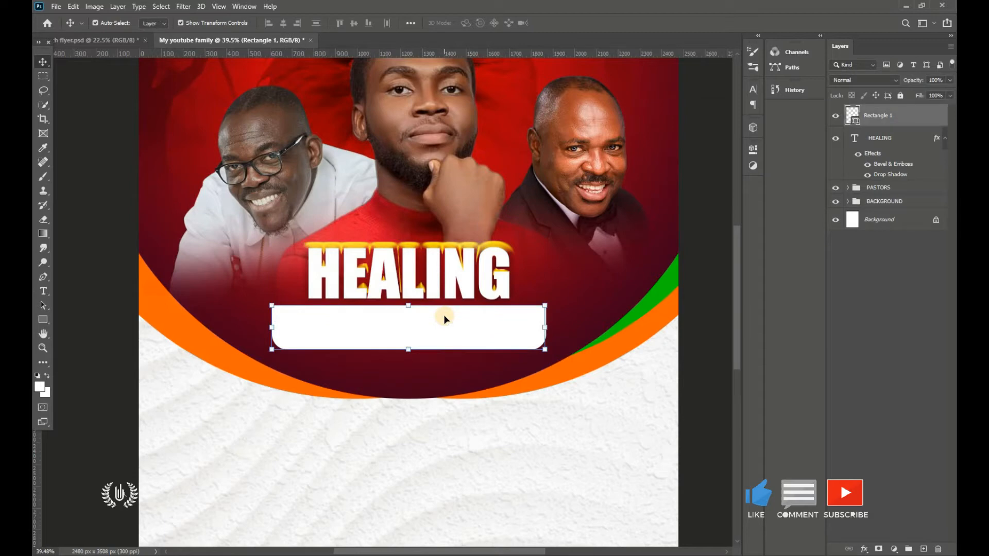
# Step: Open Rectangle 1's fill Color Picker, then bring the Notepad design notes to the front
pyautogui.click(856, 123)
pyautogui.doubleClick(856, 123)
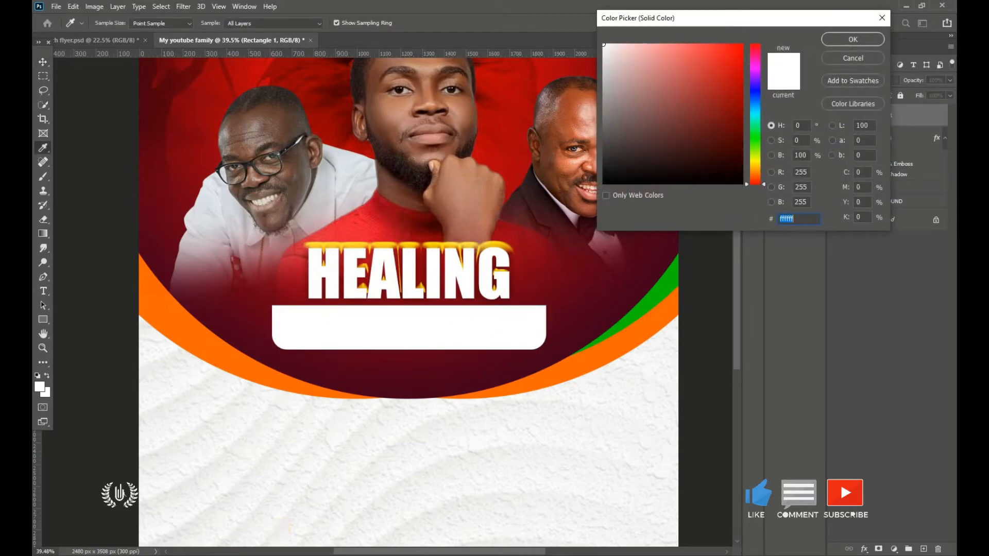
pyautogui.click(216, 555)
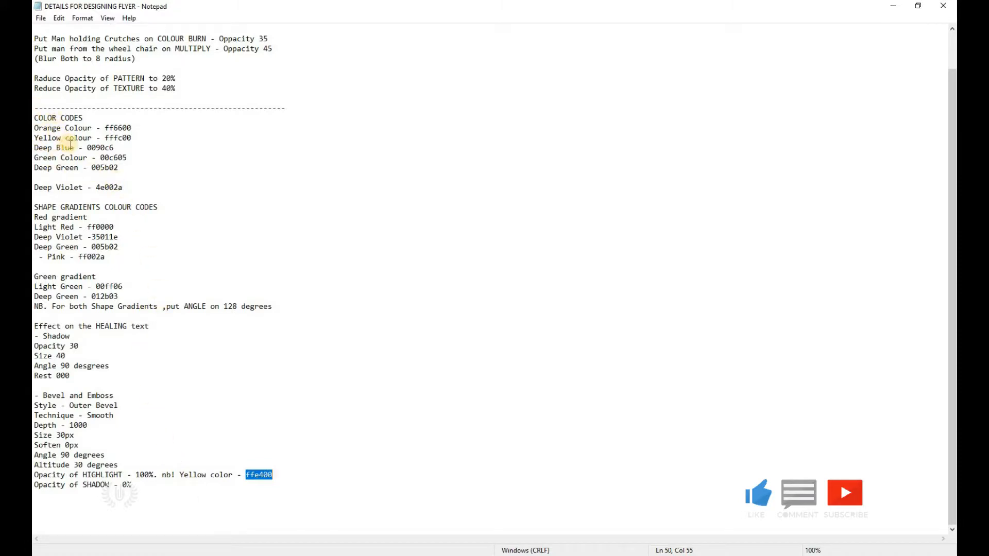
# Step: Copy the Deep Blue code 0090c6 from the notes and return to Photoshop
pyautogui.doubleClick(106, 148)
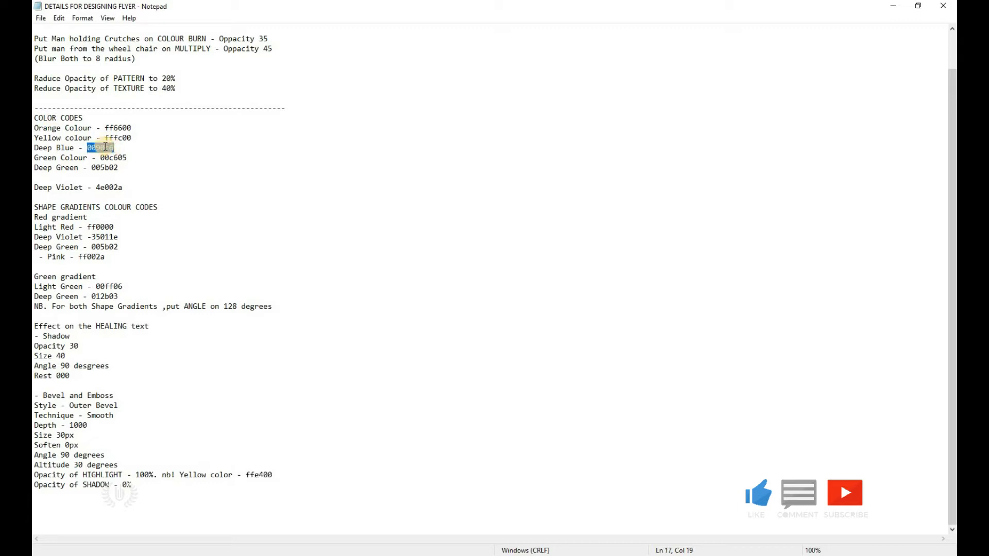
pyautogui.rightClick(105, 147)
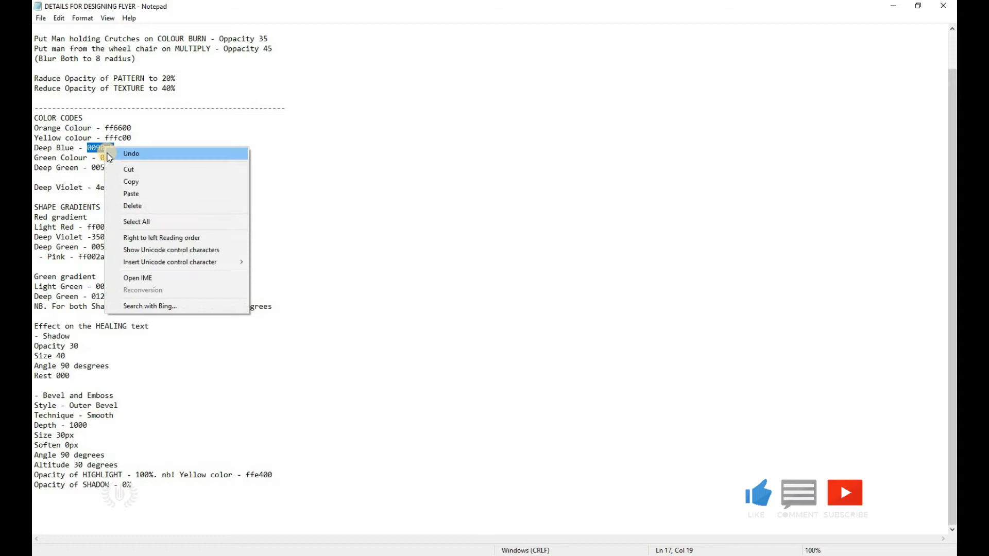
pyautogui.click(127, 182)
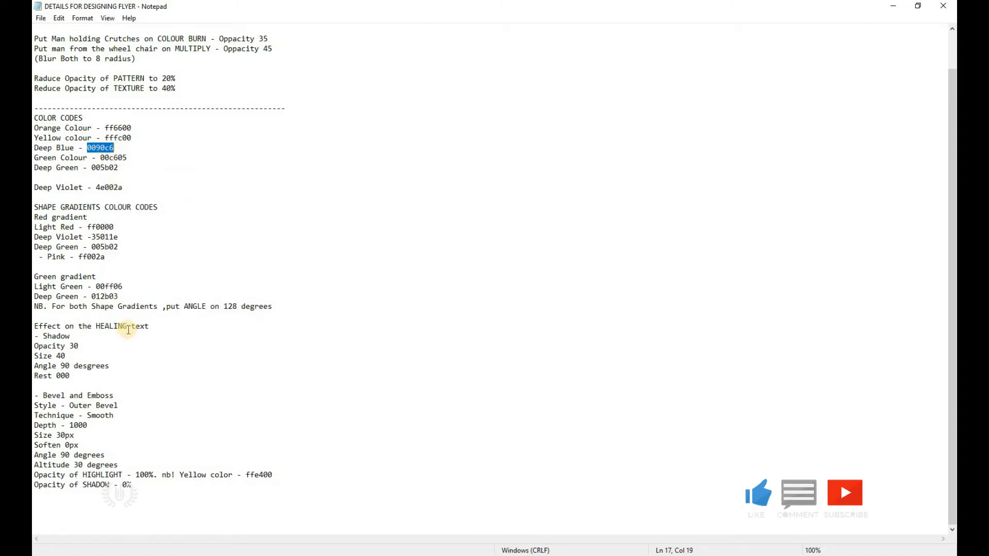
pyautogui.click(158, 554)
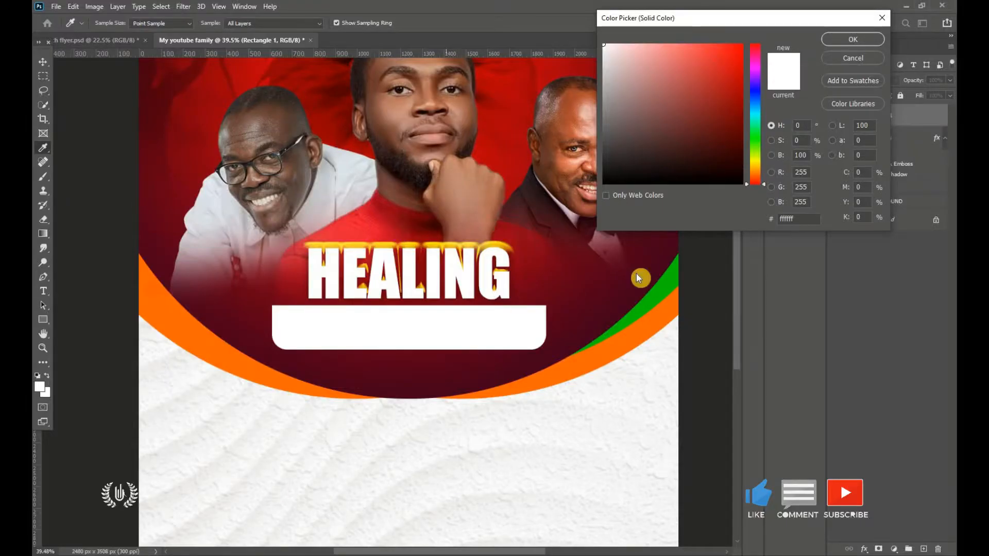
# Step: Replace the hex value ffffff with 0090c6 and confirm the blue fill
pyautogui.doubleClick(800, 216)
pyautogui.rightClick(801, 216)
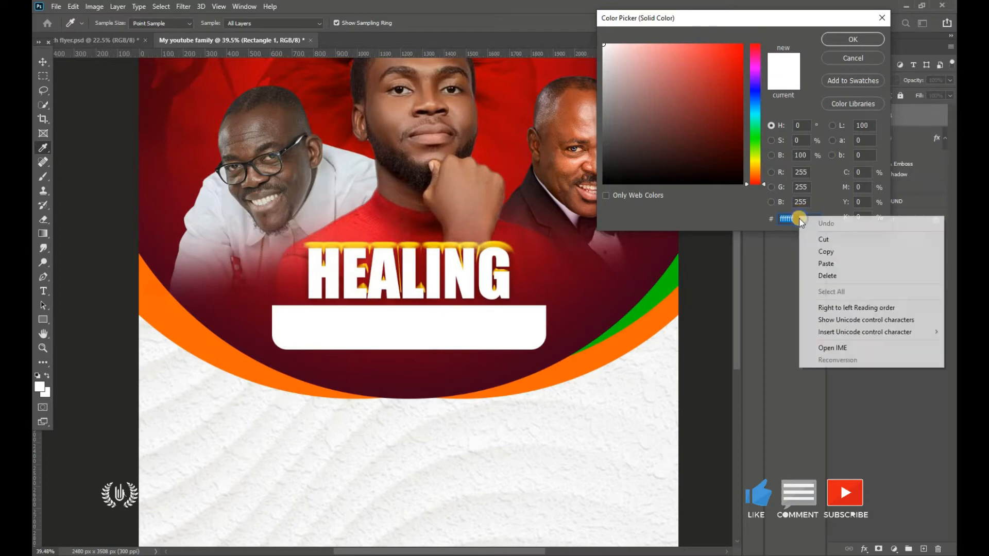
pyautogui.click(808, 261)
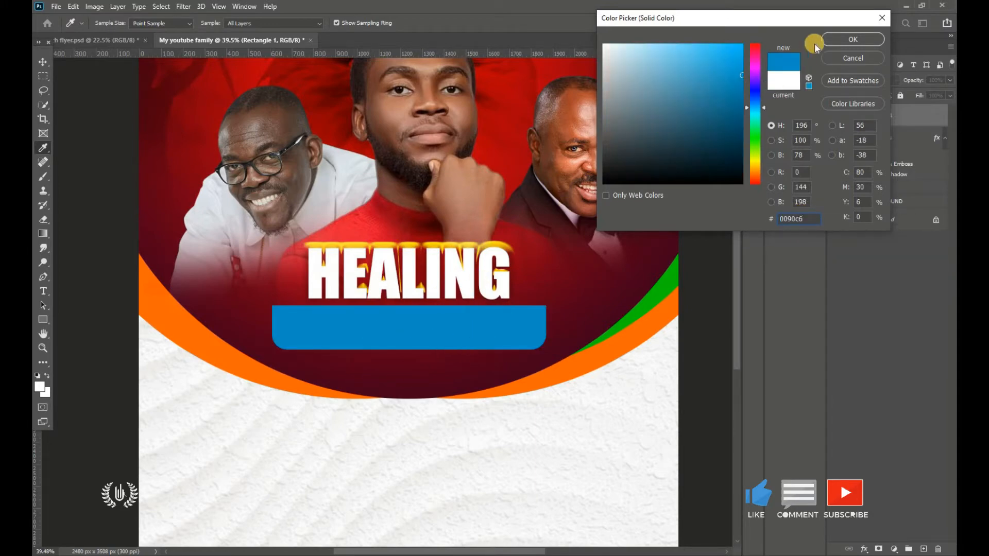
pyautogui.click(850, 39)
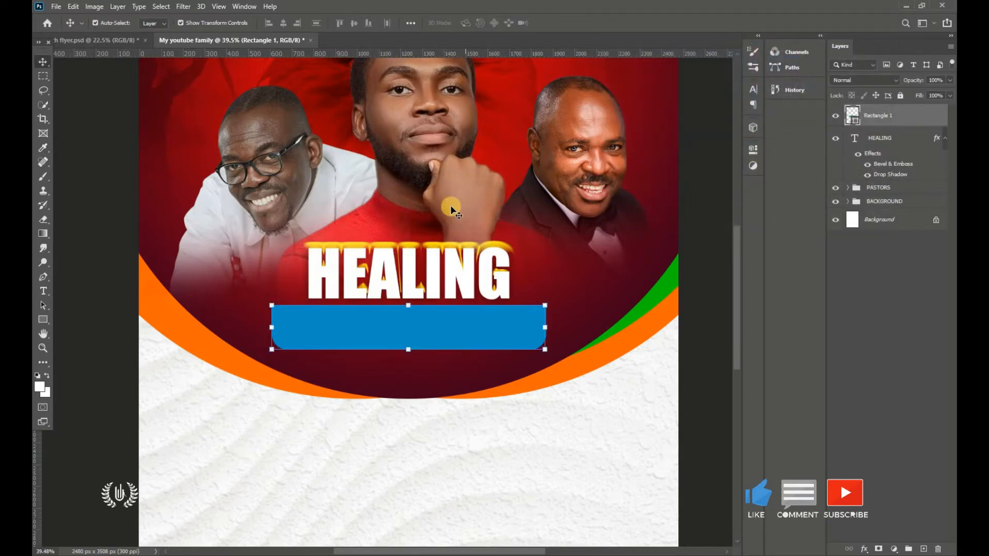
# Step: Add a horizontal text layer on the blue banner reading 'Miraculous Hours' and select all of it
pyautogui.click(43, 291)
pyautogui.moveTo(45, 292); pyautogui.dragTo(73, 295)
pyautogui.click(75, 292)
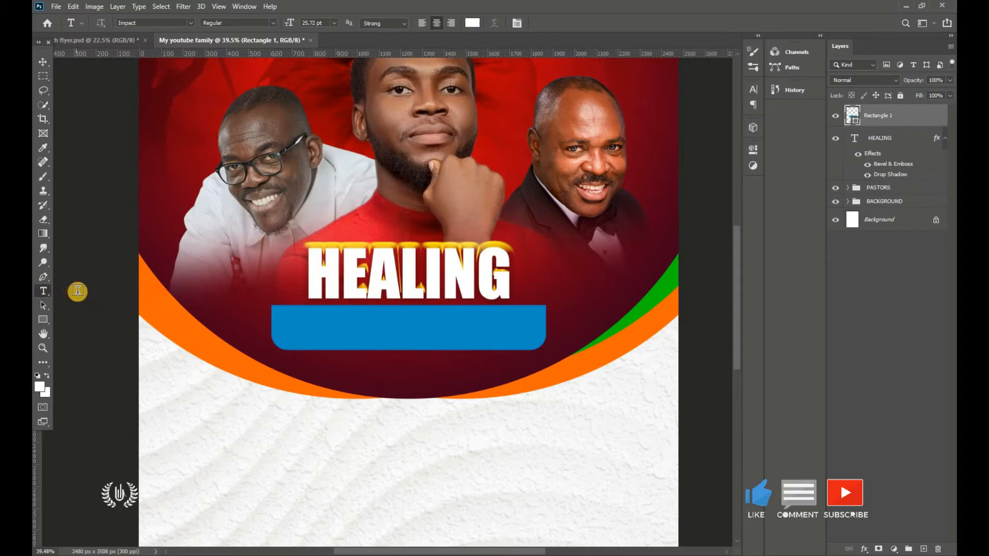
pyautogui.click(297, 172)
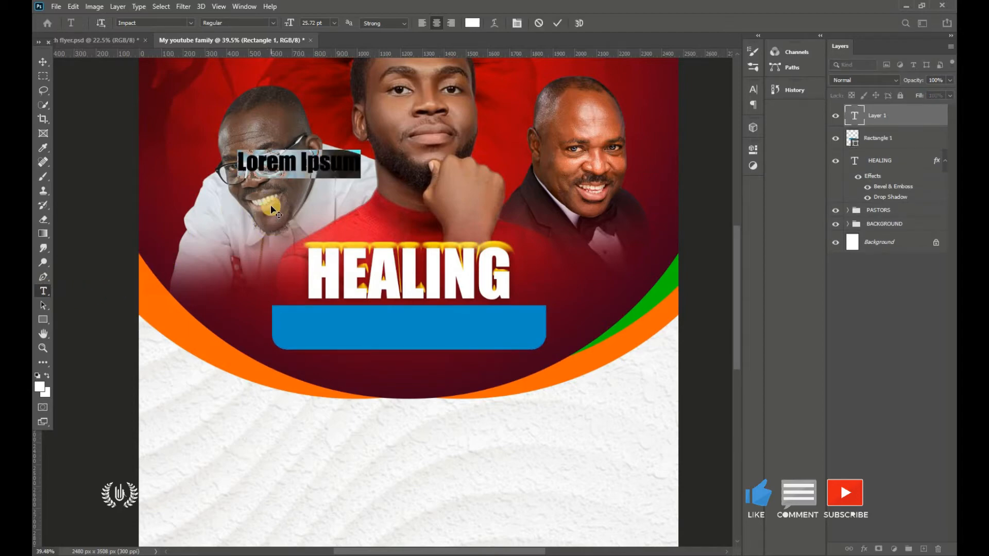
pyautogui.moveTo(279, 208); pyautogui.dragTo(362, 367)
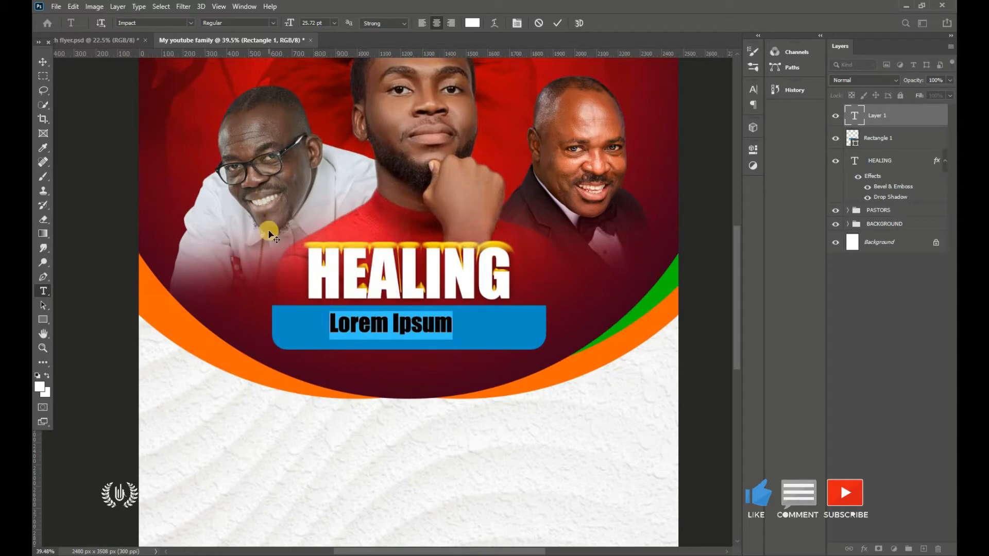
pyautogui.write('M')
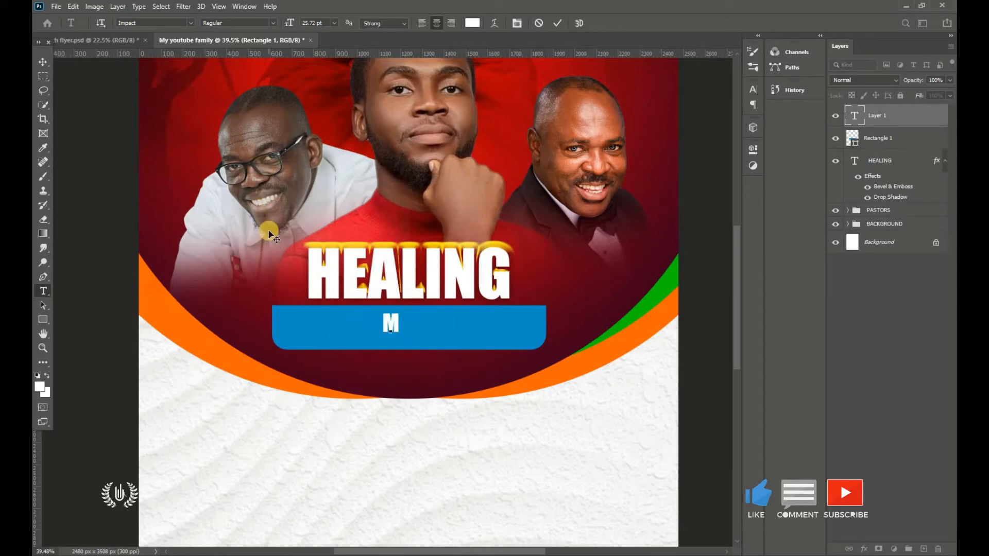
pyautogui.write('irac')
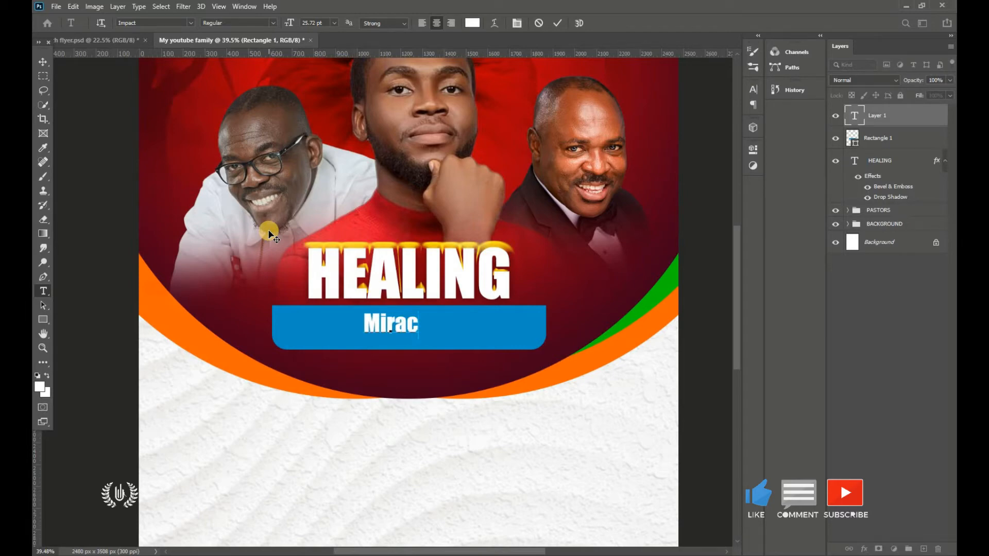
pyautogui.write('ul')
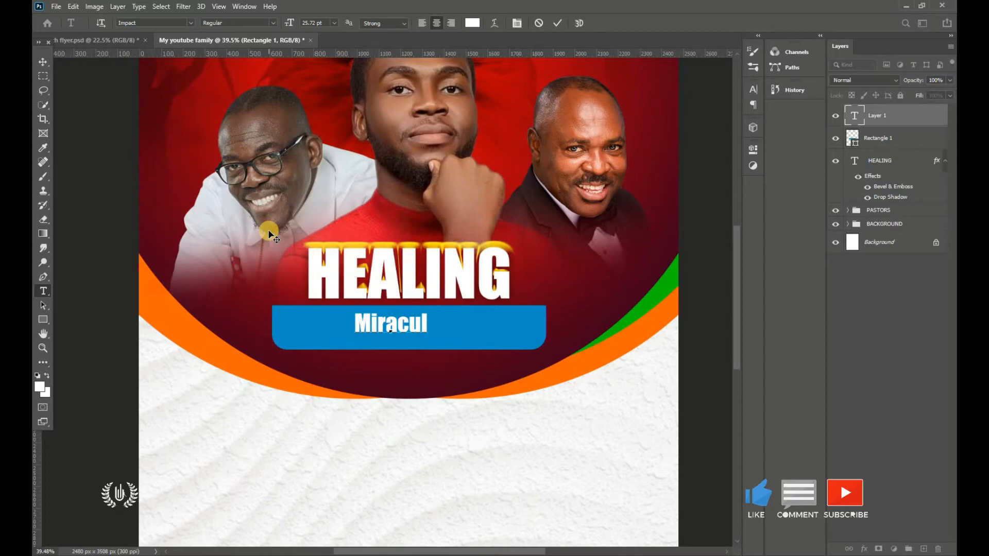
pyautogui.write('ous')
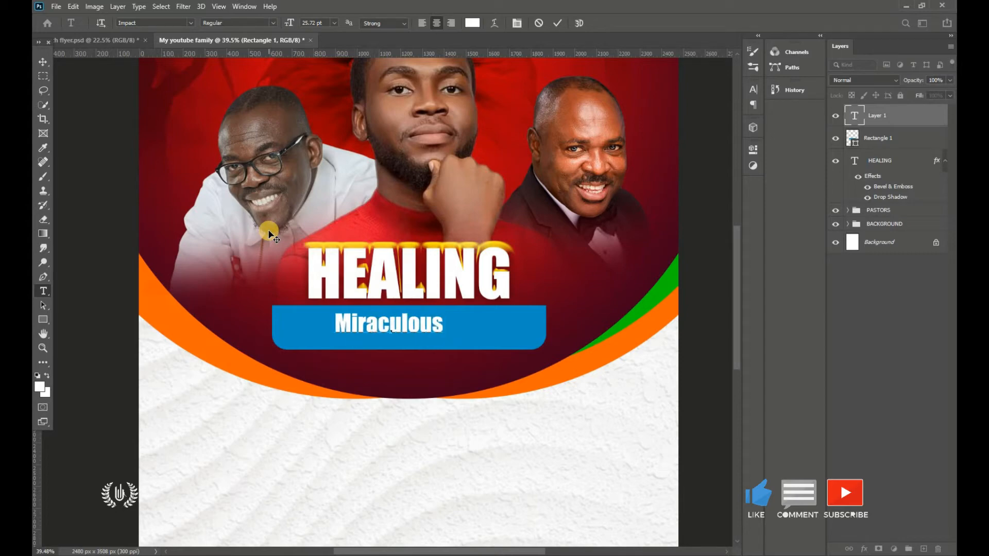
pyautogui.write(' Hours')
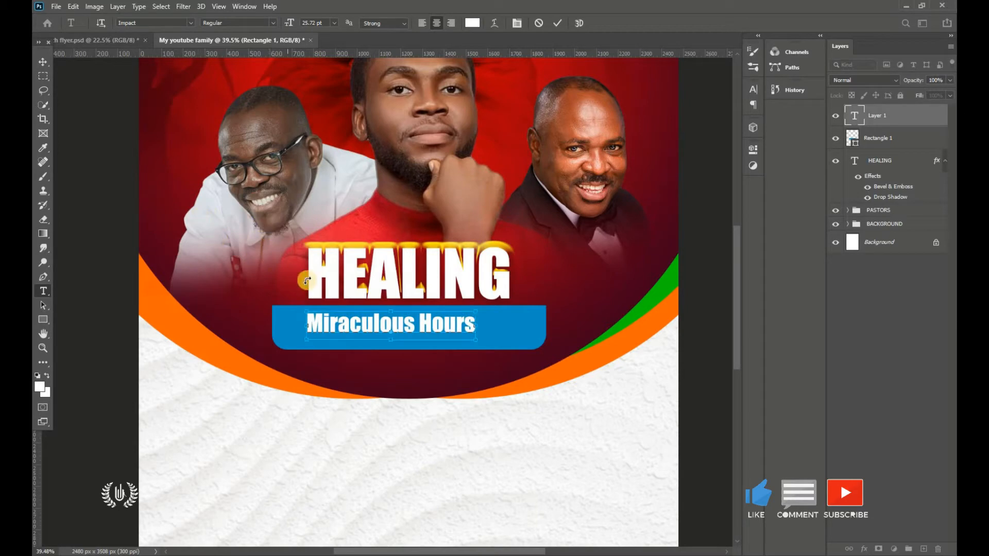
pyautogui.hotkey('ctrl', 'a')
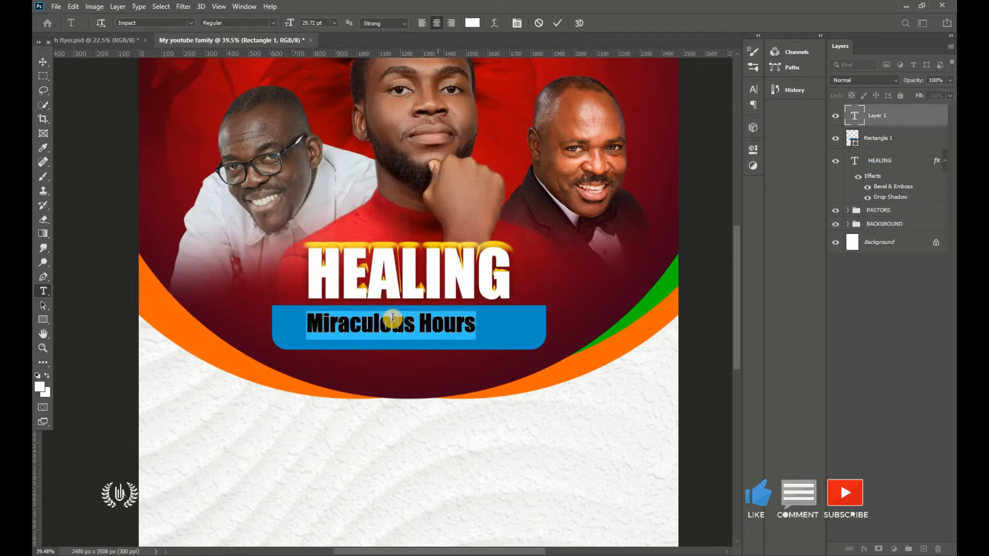
# Step: Set Miraculous Hours to Harlow Solid Italic at 30 pt
pyautogui.click(192, 21)
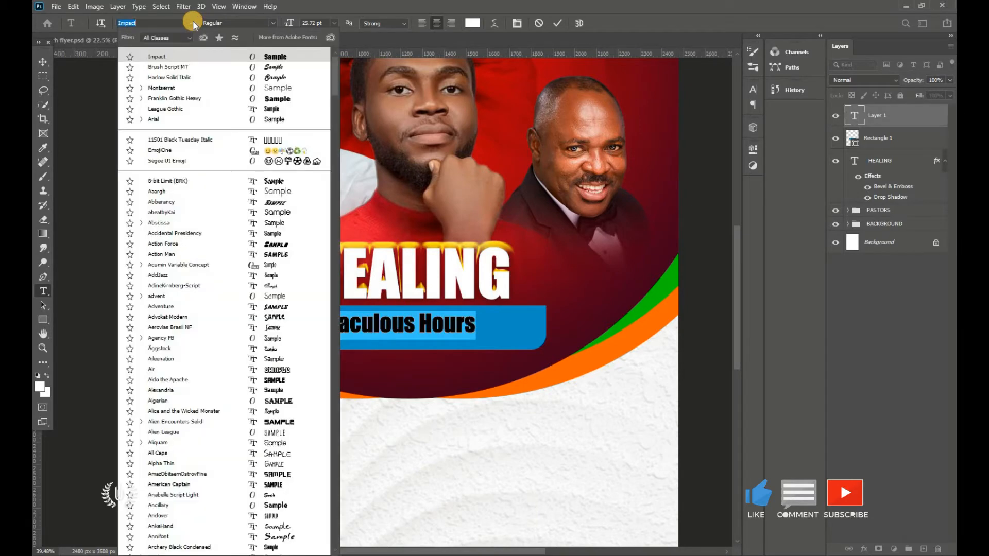
pyautogui.click(216, 77)
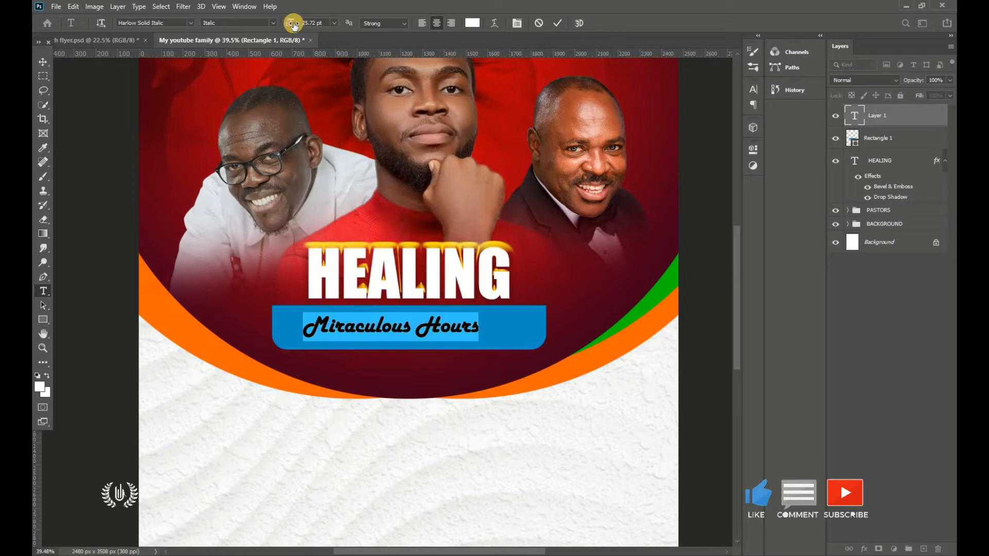
pyautogui.moveTo(293, 25); pyautogui.dragTo(308, 23)
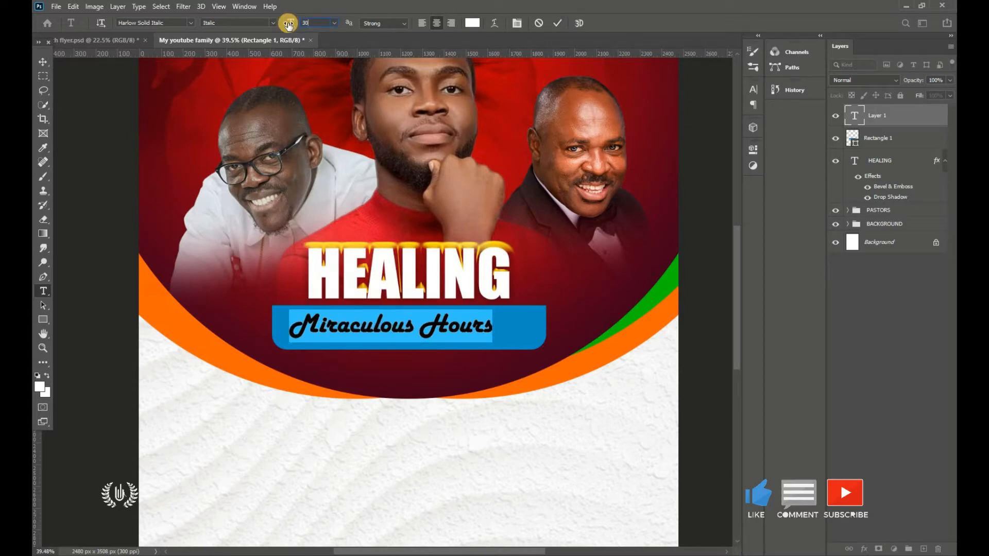
pyautogui.write('30')
pyautogui.press('Return')
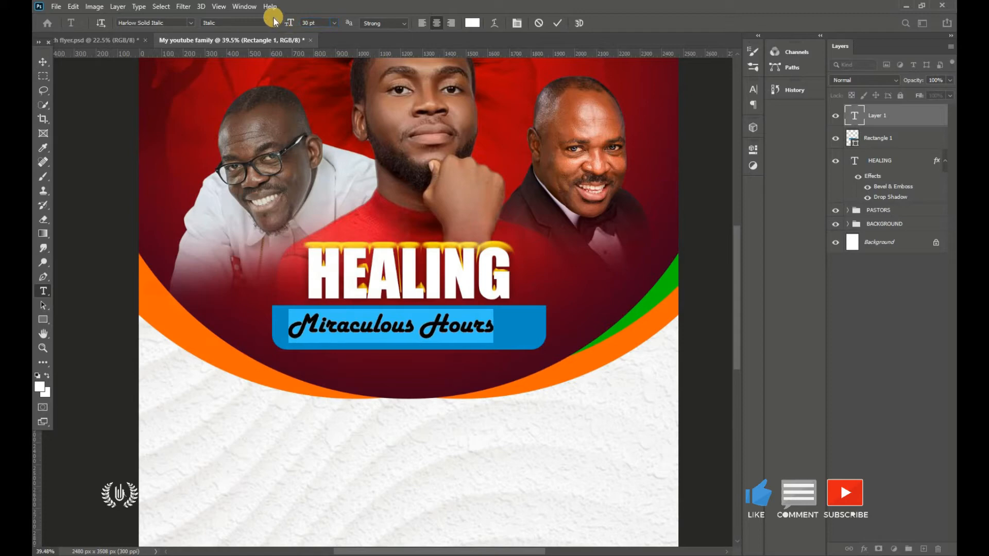
# Step: Widen the letter tracking to 50 in the Character panel and commit the text
pyautogui.click(752, 89)
pyautogui.click(715, 130)
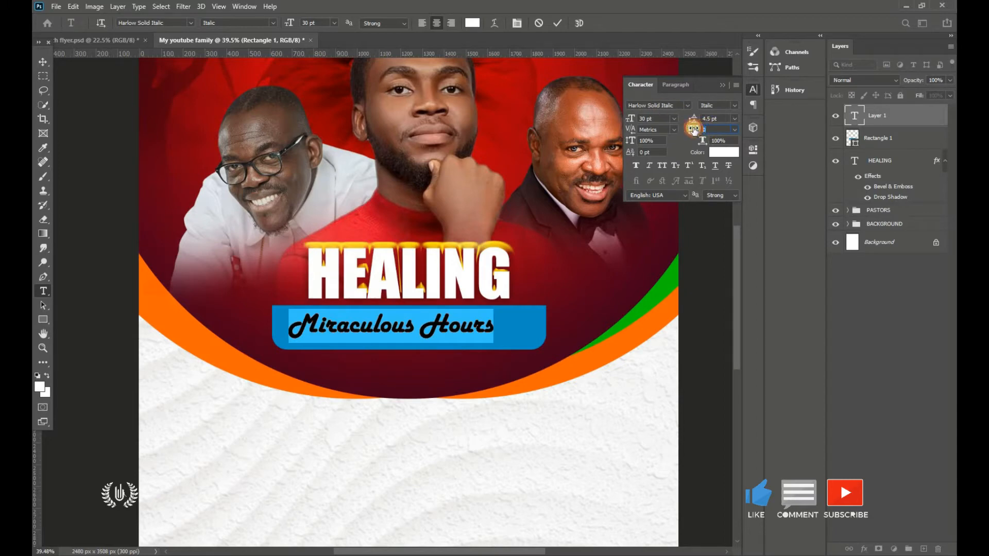
pyautogui.press('Return')
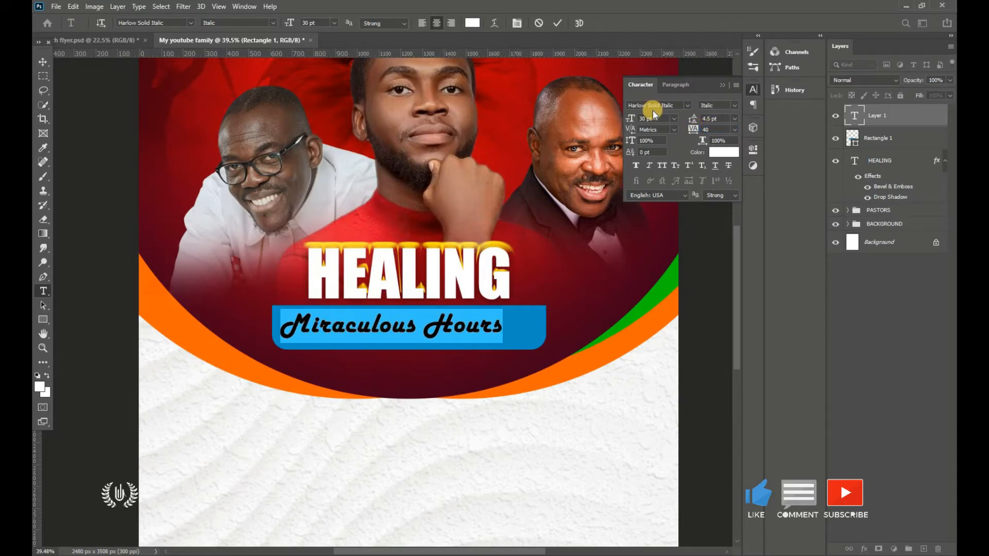
pyautogui.click(708, 129)
pyautogui.write('50')
pyautogui.press('Return')
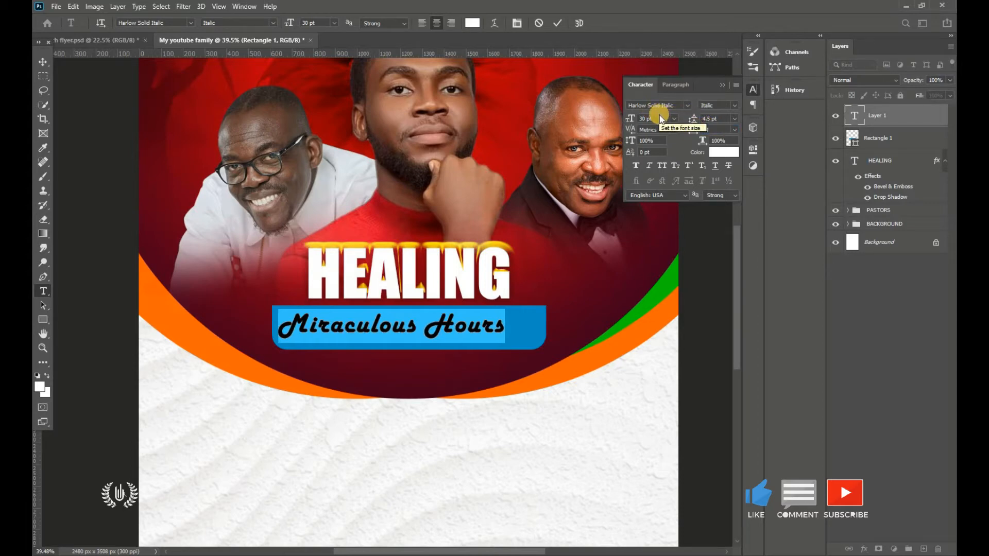
pyautogui.click(724, 84)
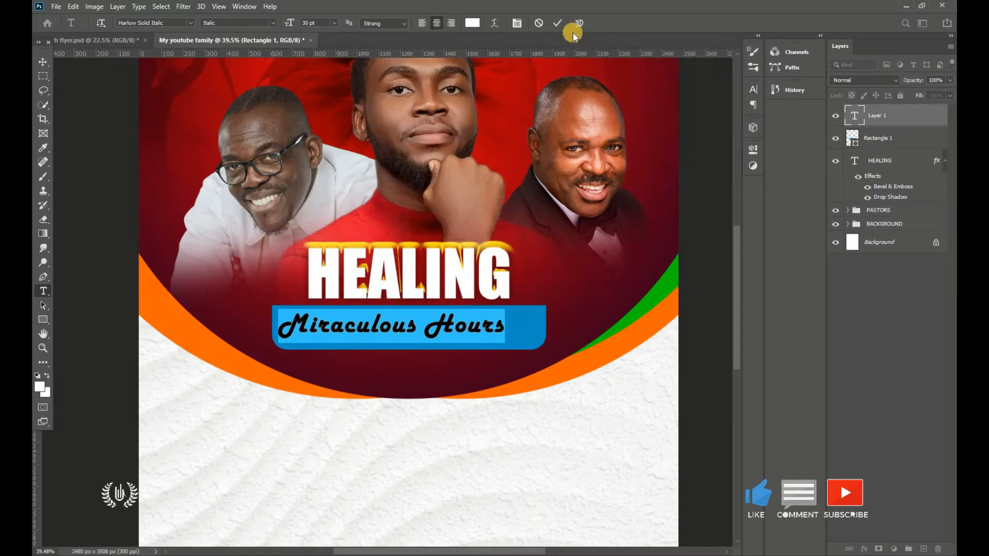
pyautogui.click(557, 23)
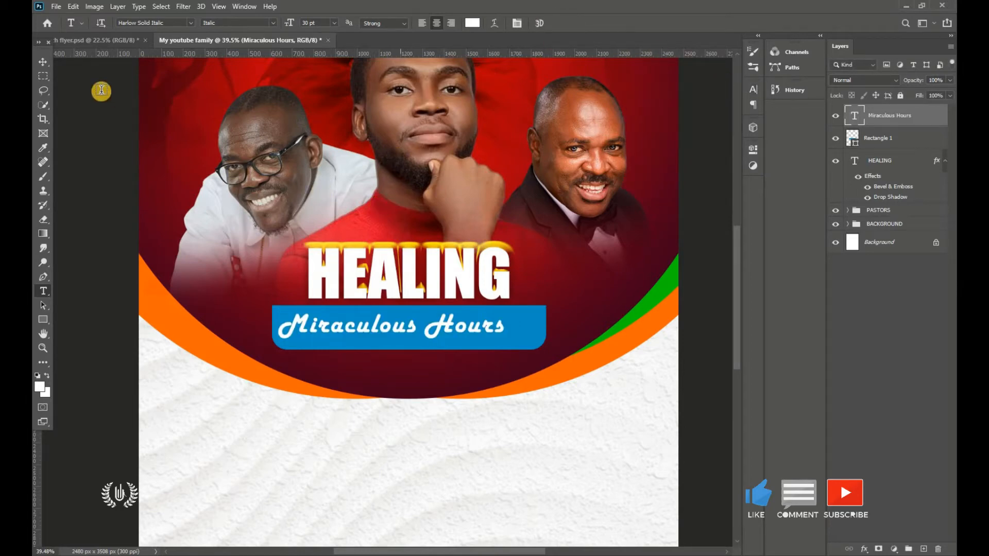
# Step: Free Transform the Miraculous Hours text up to about 110% and apply it
pyautogui.click(42, 61)
pyautogui.click(73, 6)
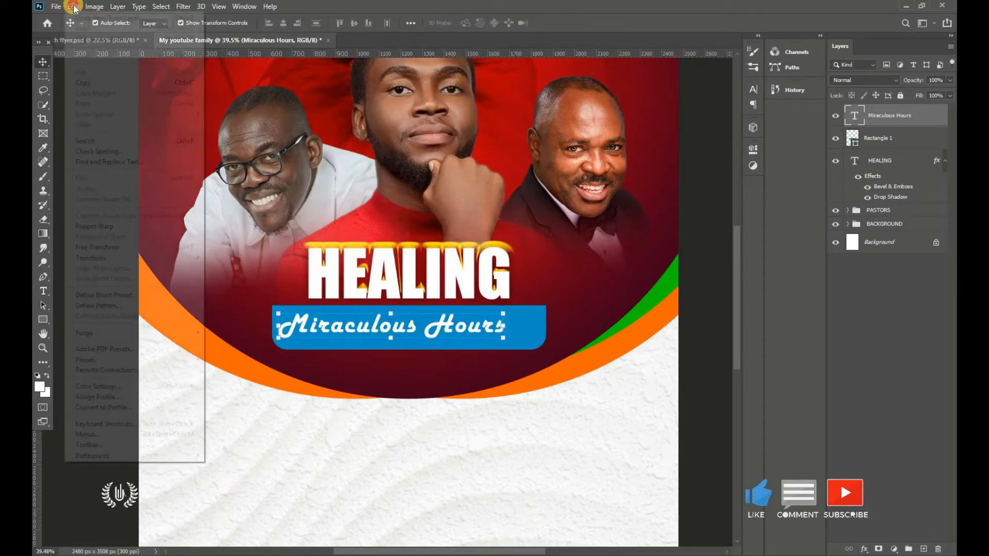
pyautogui.click(100, 247)
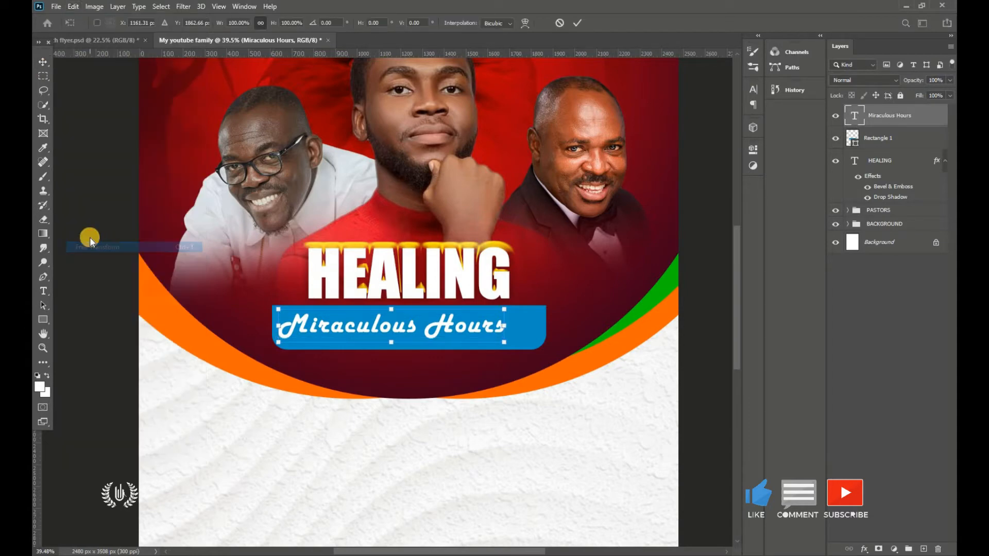
pyautogui.moveTo(503, 345); pyautogui.dragTo(524, 348)
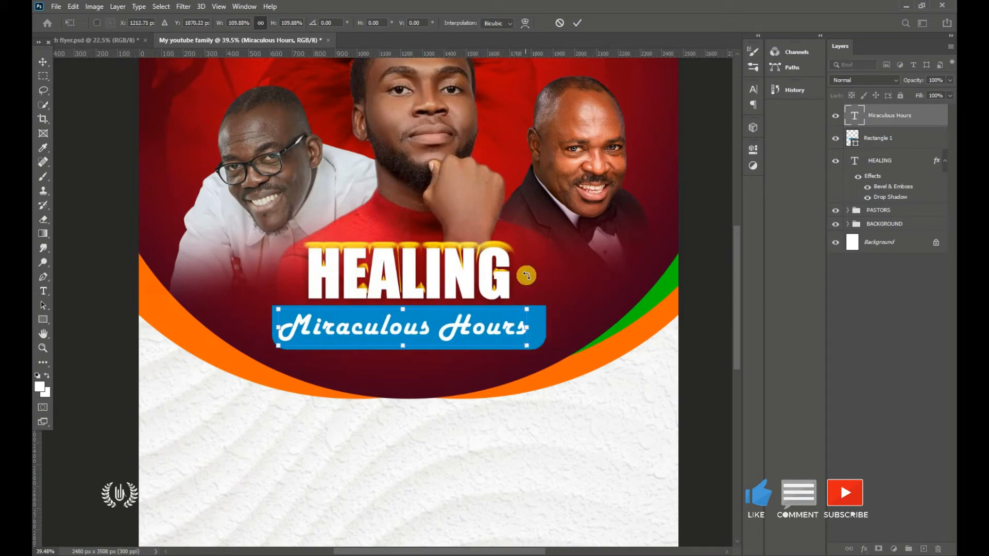
pyautogui.click(575, 24)
# Step: Align the Miraculous Hours text to the banner's vertical and horizontal centres, then zoom out
pyautogui.click(879, 135)
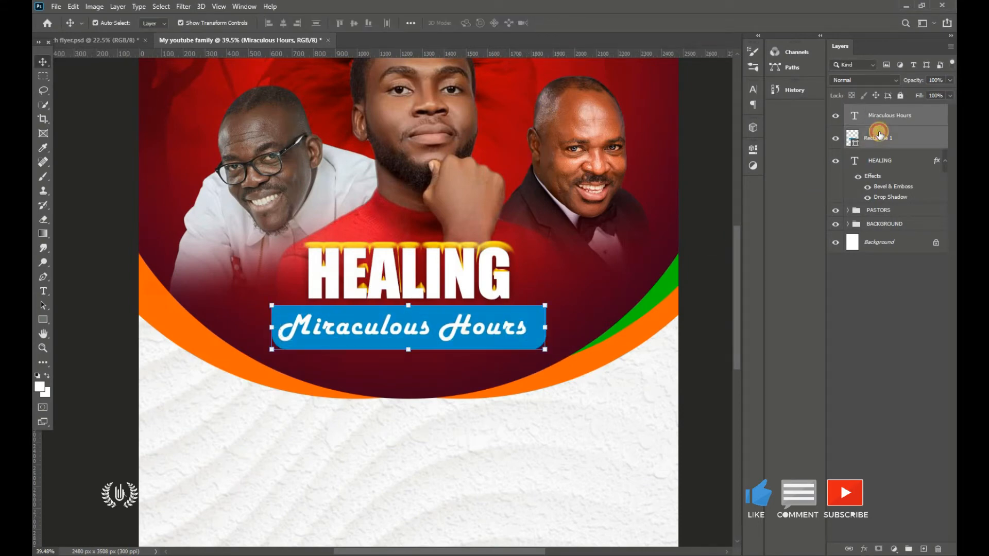
pyautogui.click(358, 24)
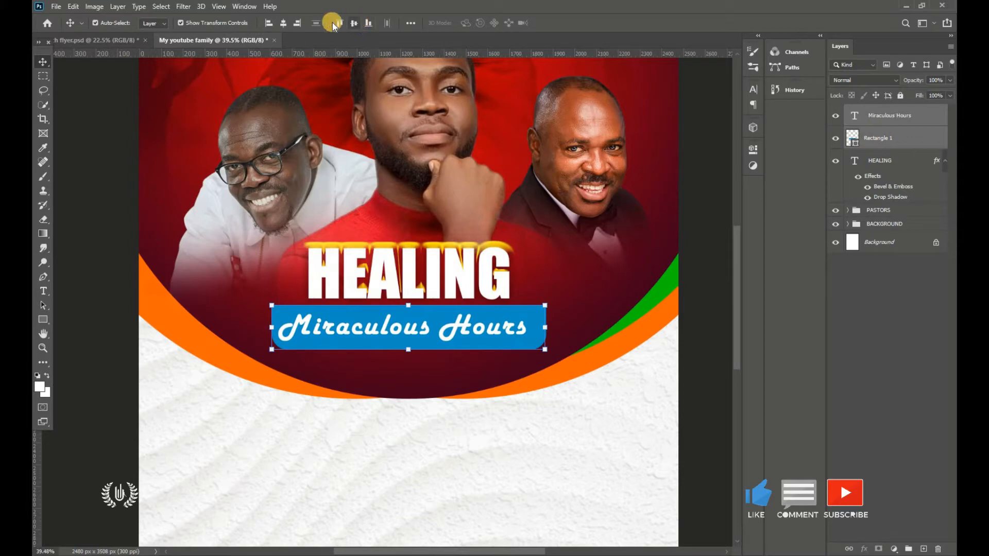
pyautogui.click(286, 23)
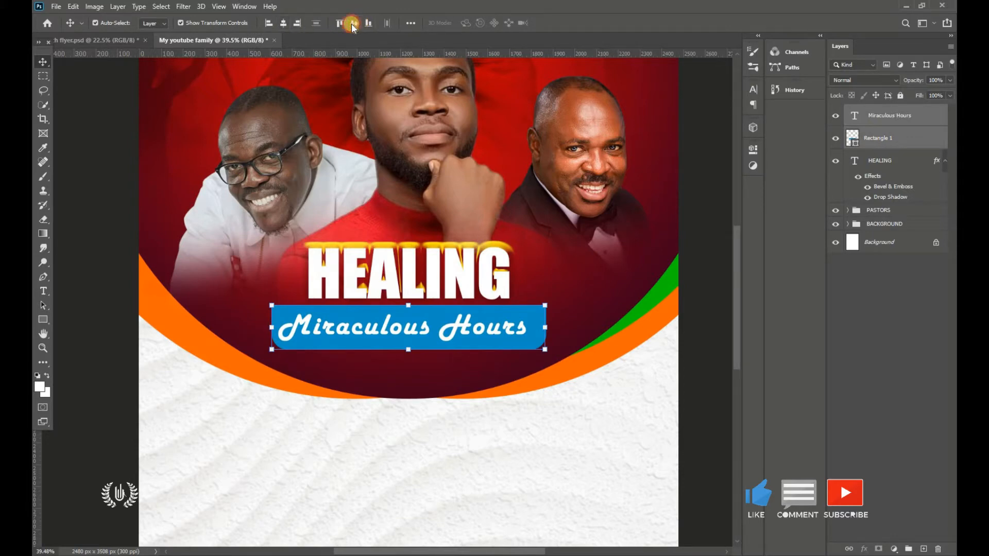
pyautogui.click(284, 26)
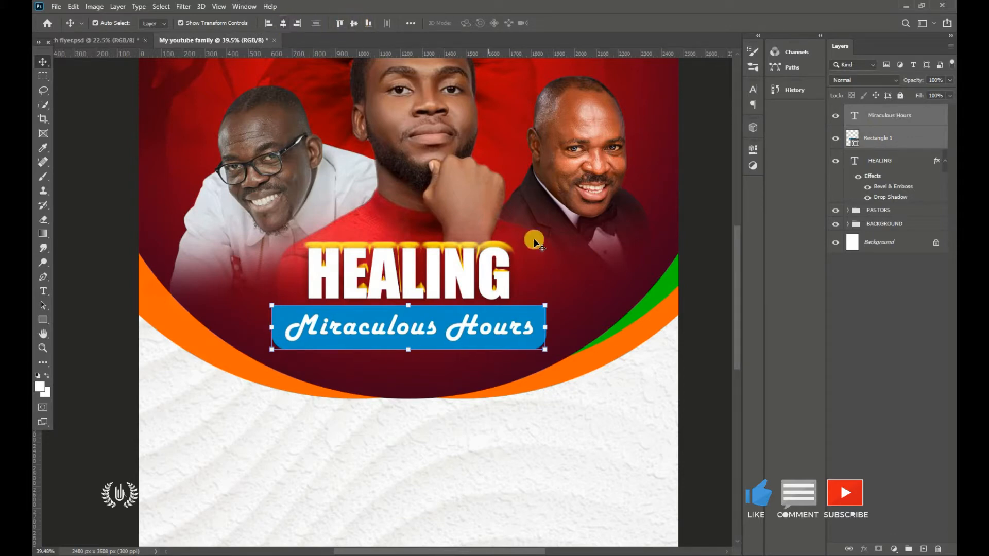
pyautogui.click(708, 249)
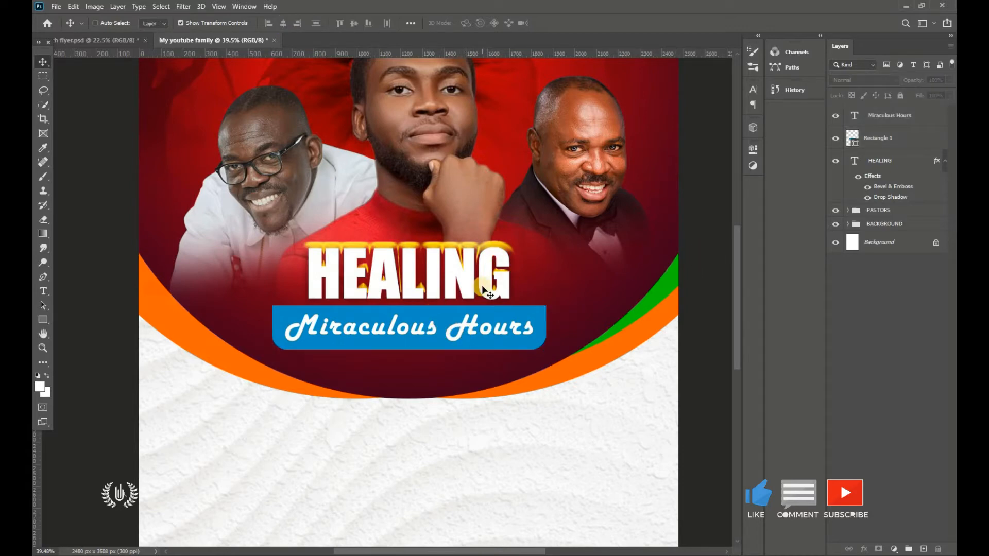
pyautogui.hotkey('ctrl', '-')
pyautogui.hotkey('ctrl', '-')
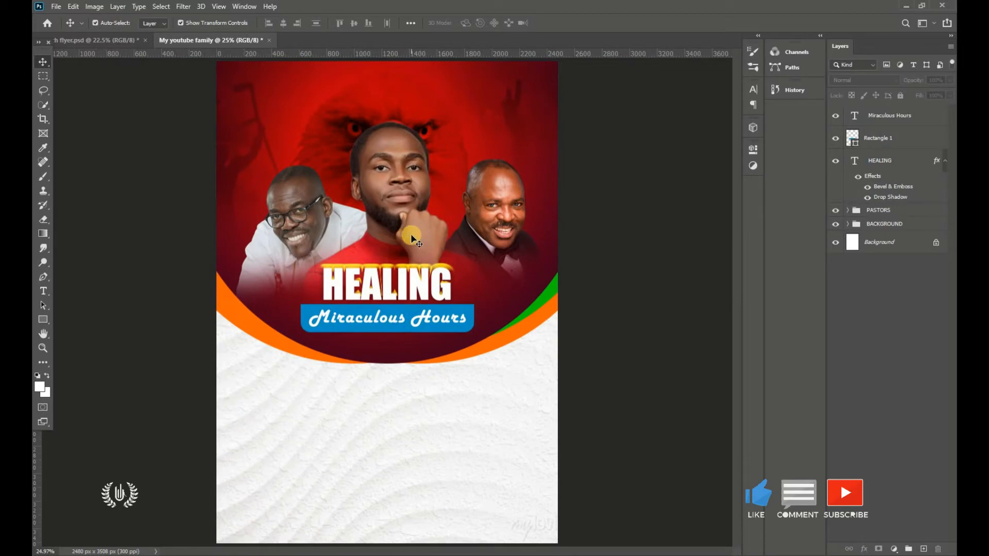
pyautogui.click(878, 116)
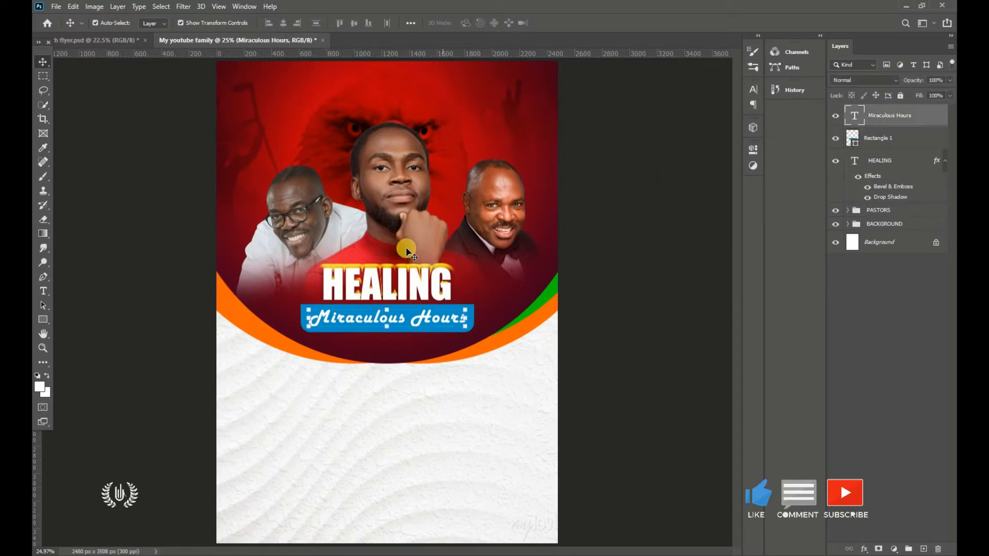
pyautogui.scroll(3, 277, 328)
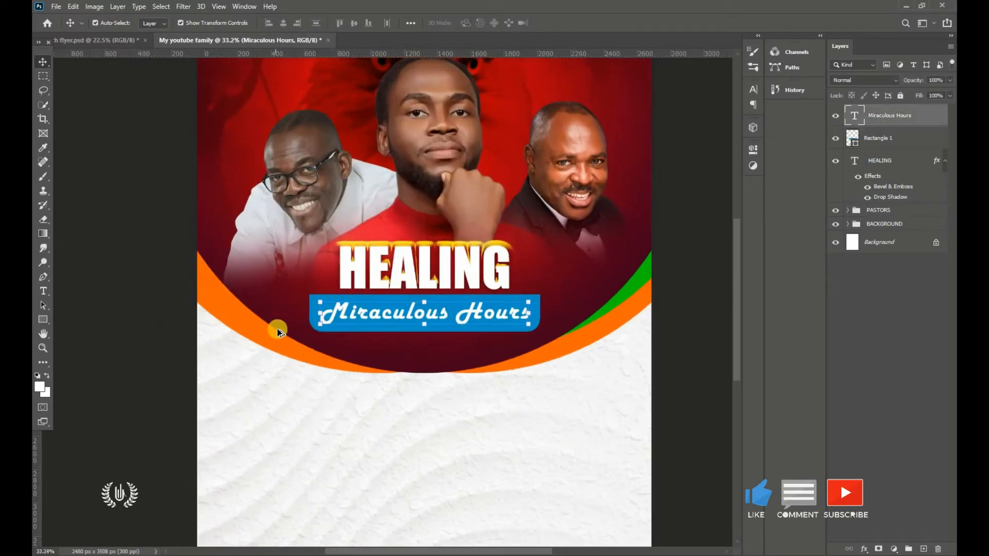
pyautogui.scroll(2, 455, 334)
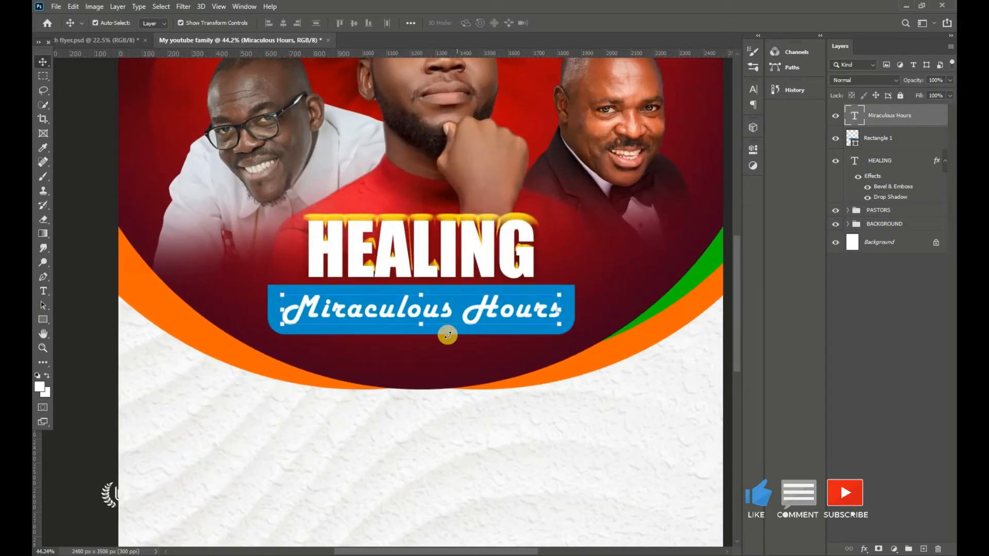
pyautogui.click(44, 291)
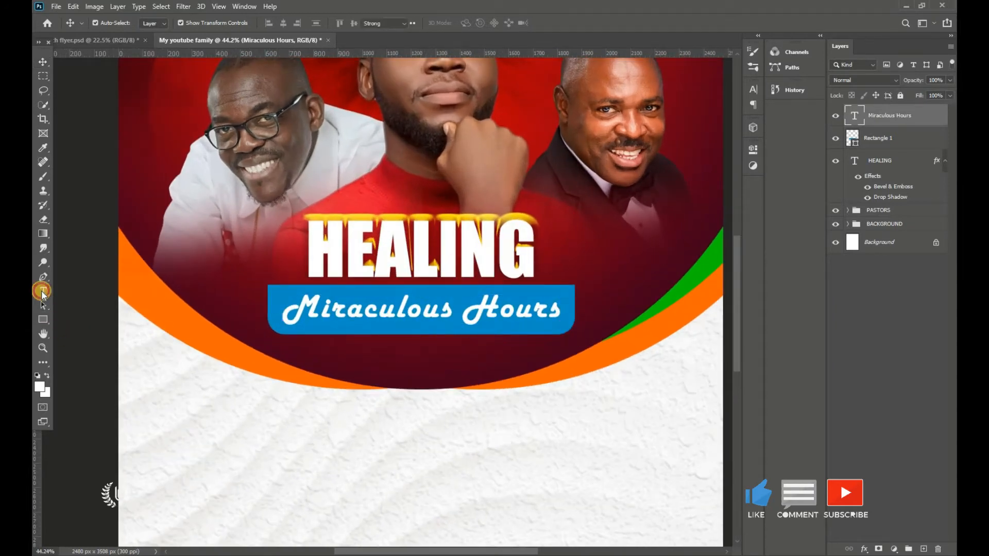
# Step: Start a new text line below the banner and set it to Montserrat SemiBold
pyautogui.click(82, 292)
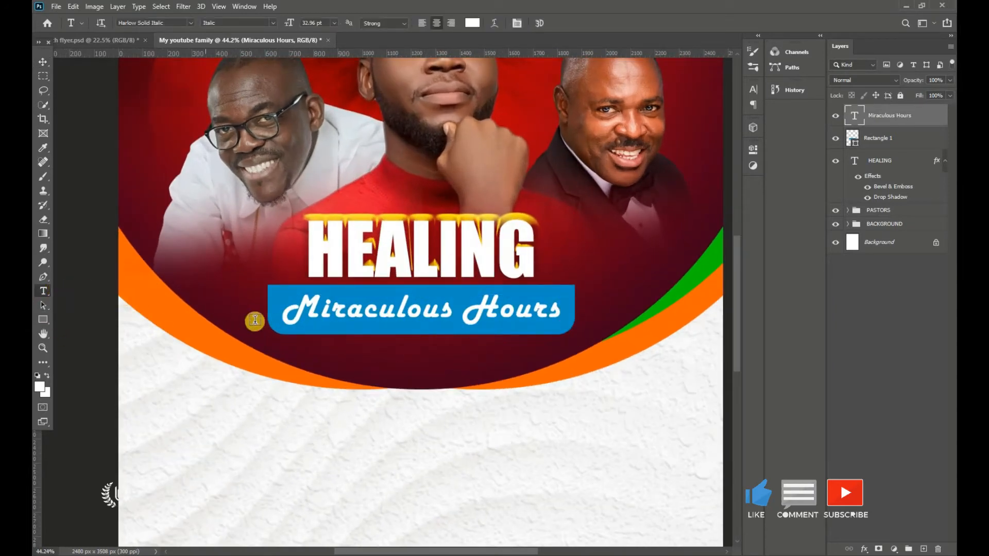
pyautogui.click(337, 354)
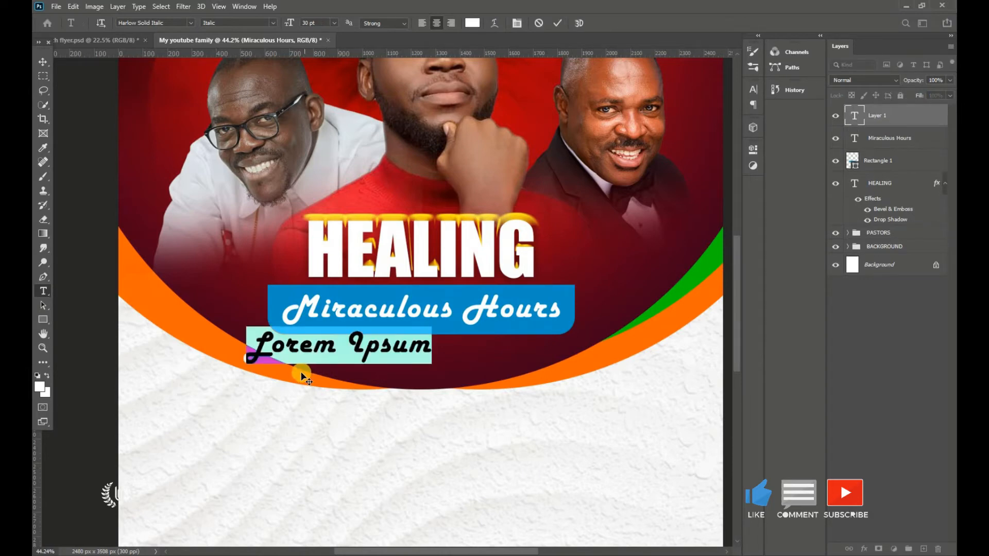
pyautogui.click(191, 22)
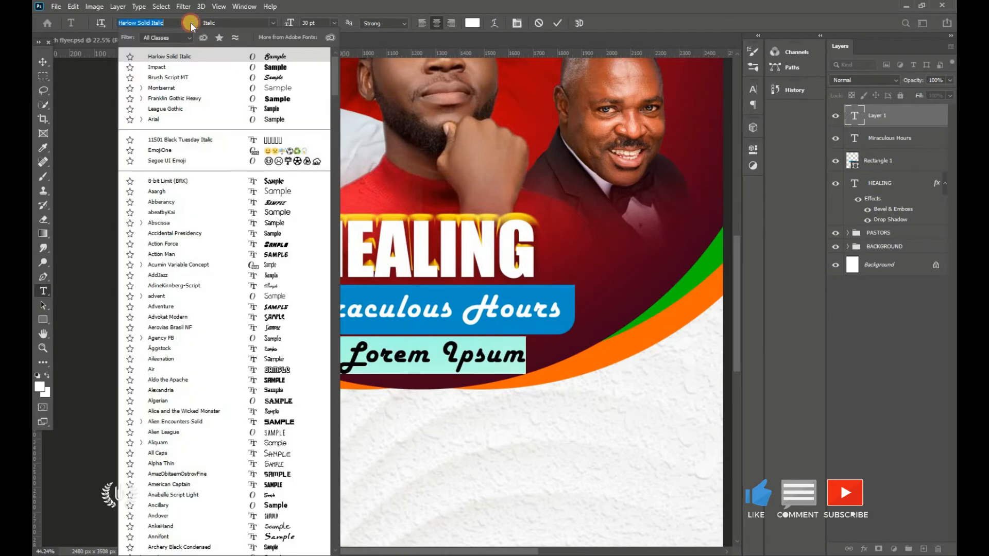
pyautogui.click(196, 88)
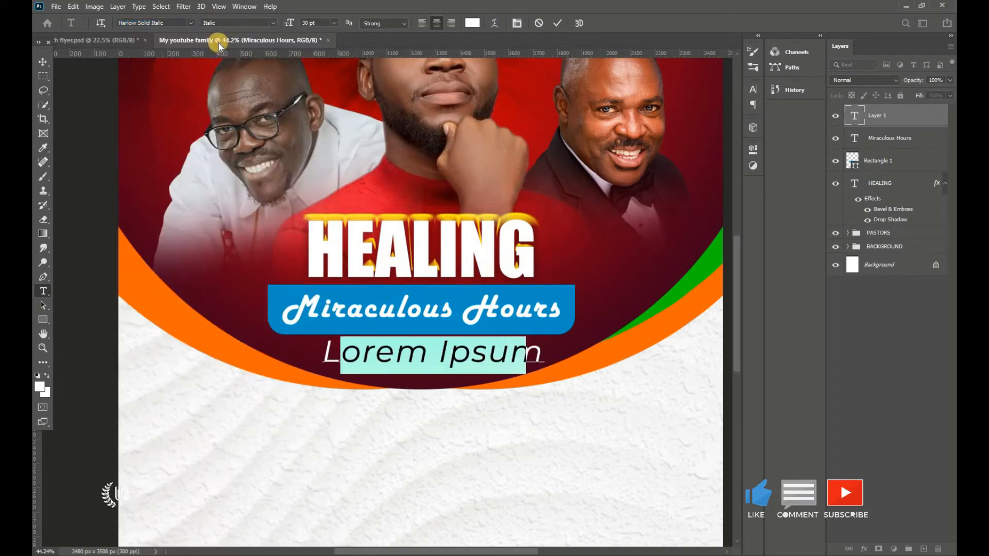
pyautogui.click(273, 22)
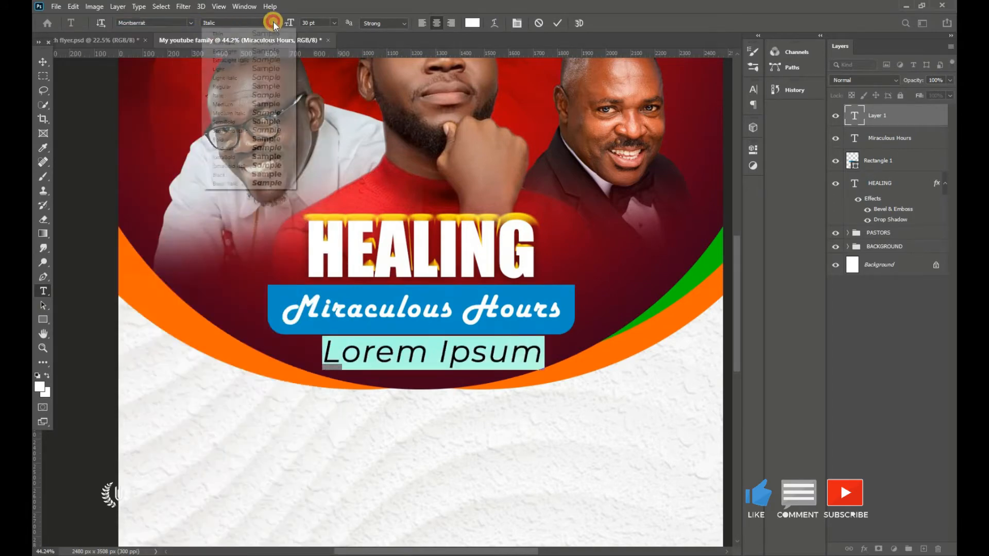
pyautogui.click(267, 104)
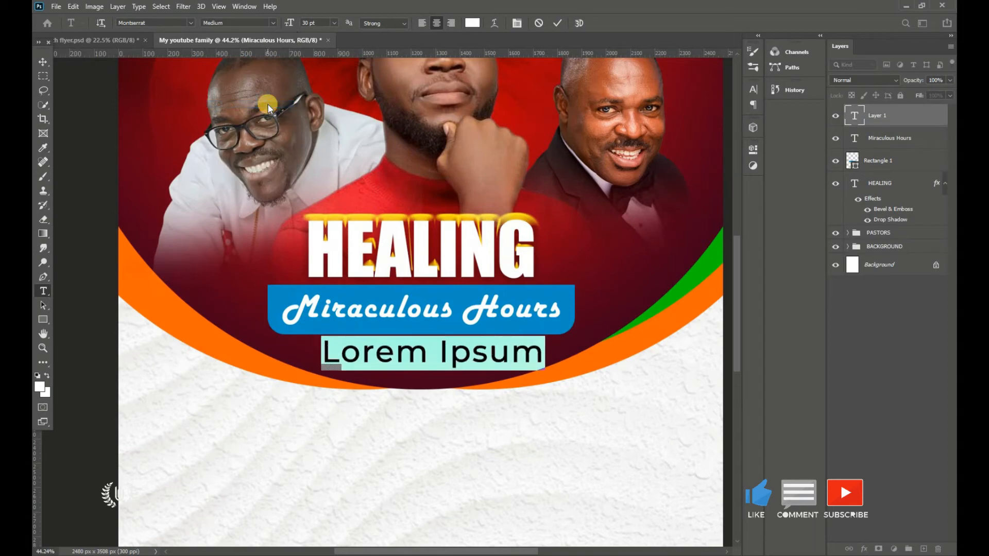
pyautogui.click(271, 24)
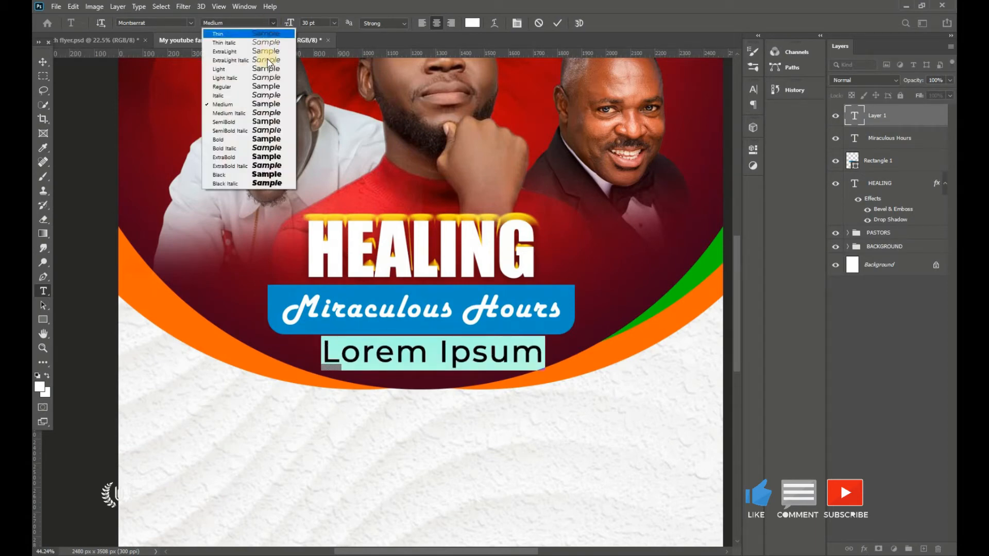
pyautogui.click(260, 121)
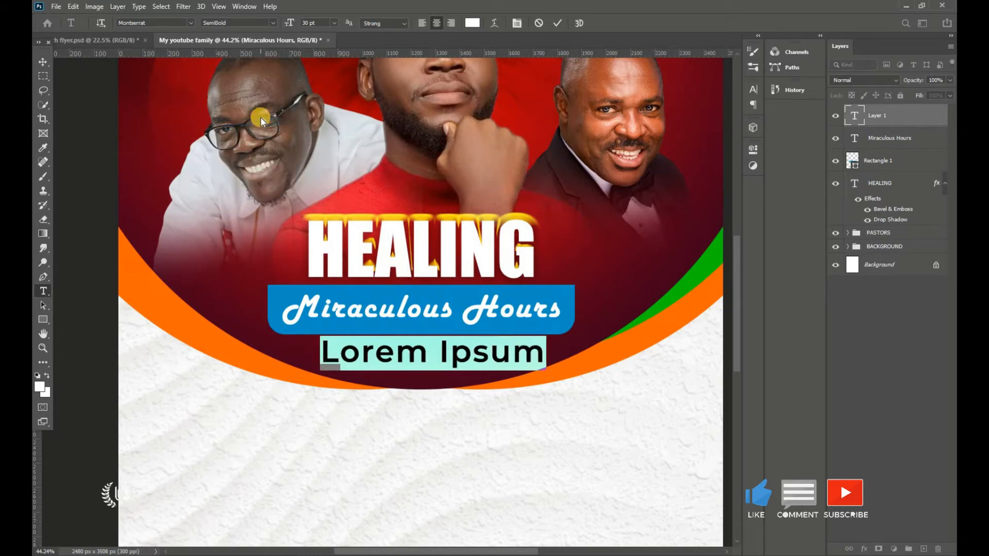
# Step: Enter the verse reference 'Mark 4:39' under the banner and select all of it
pyautogui.write('Ma')
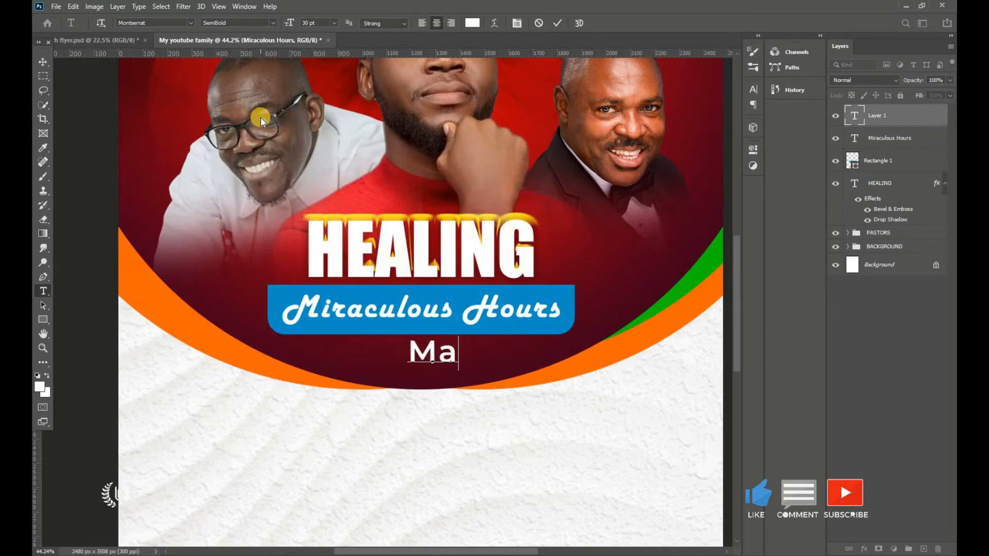
pyautogui.write('rk ')
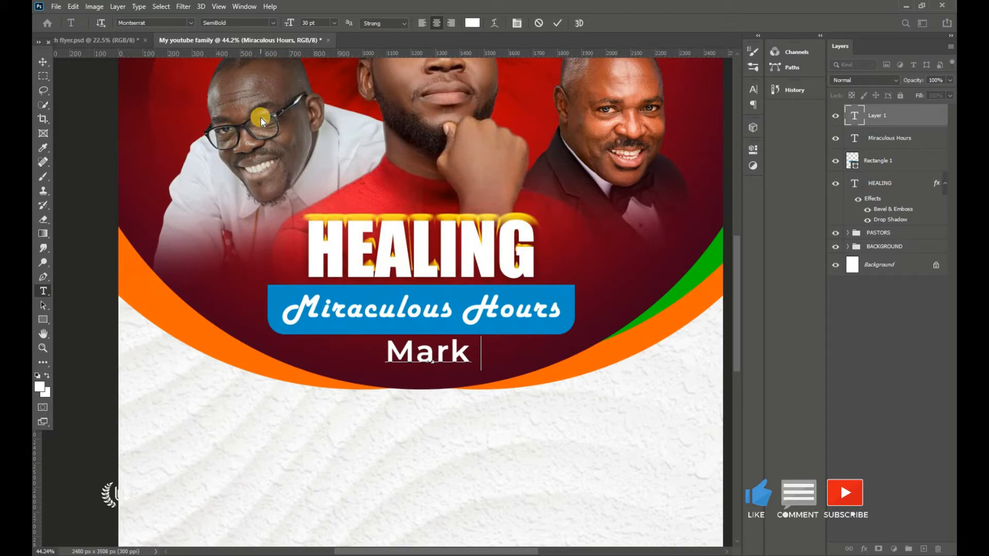
pyautogui.write('4:39')
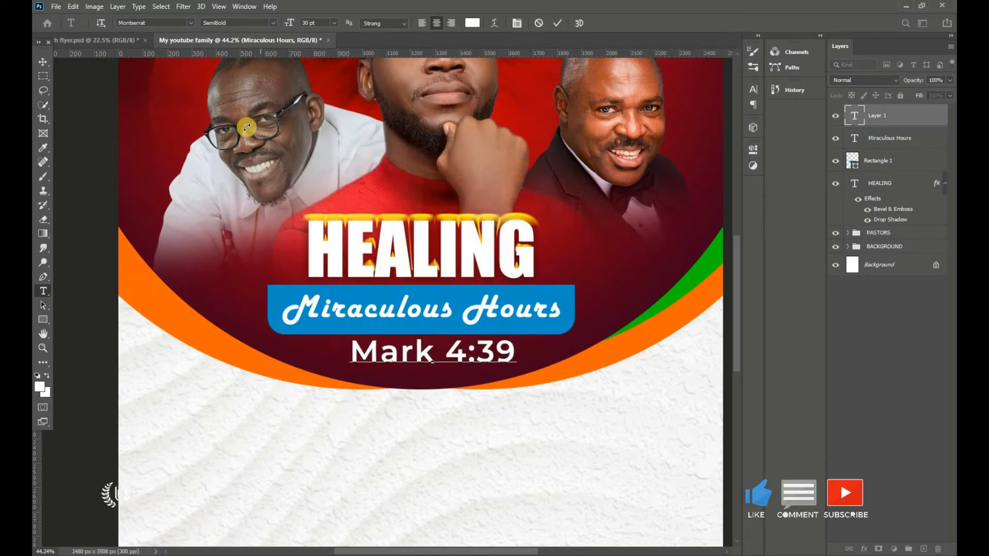
pyautogui.press('ctrl')
pyautogui.hotkey('ctrl', 'a')
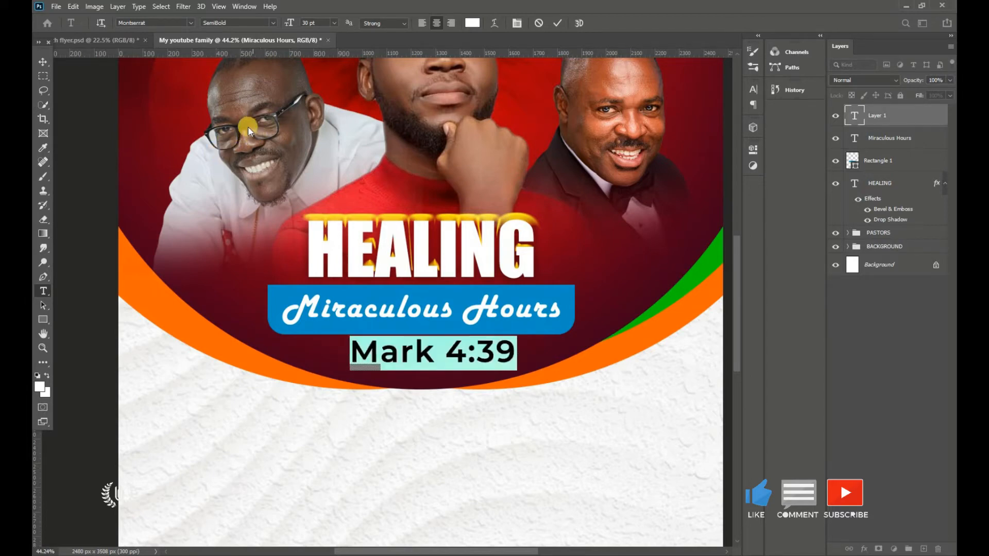
# Step: Try Mark 4:39 at 20 pt, then 17 pt, with tracking widened to 400
pyautogui.click(753, 89)
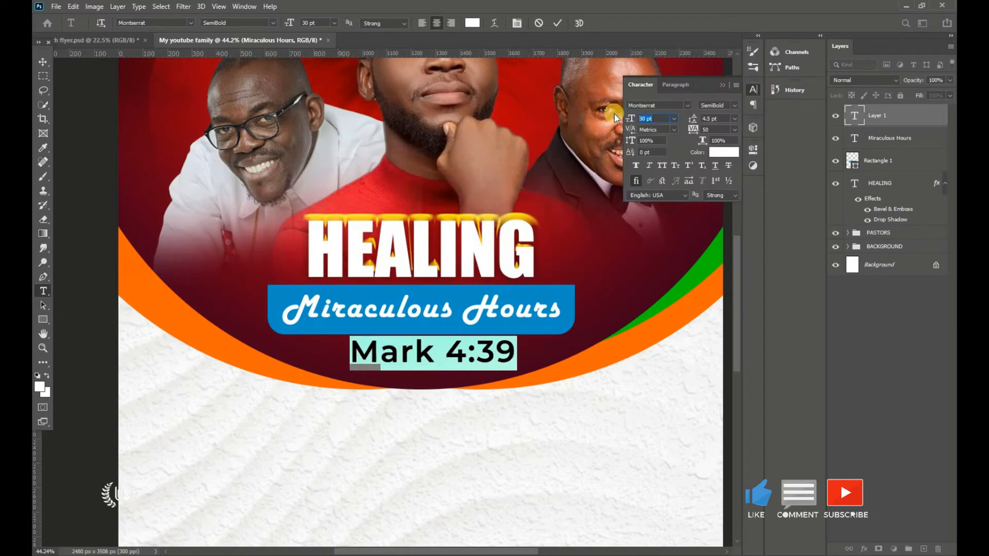
pyautogui.write('20')
pyautogui.press('Return')
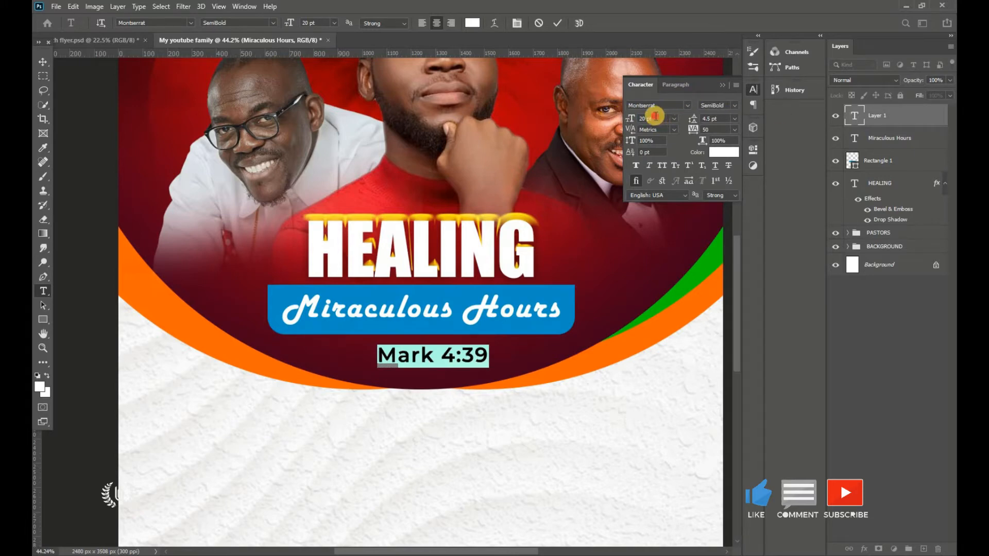
pyautogui.click(655, 116)
pyautogui.write('17')
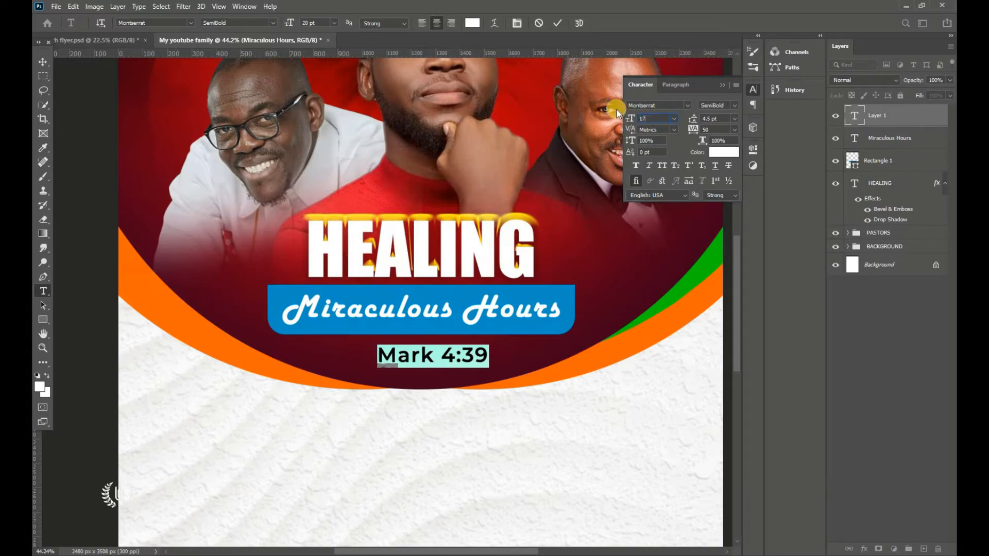
pyautogui.press('Return')
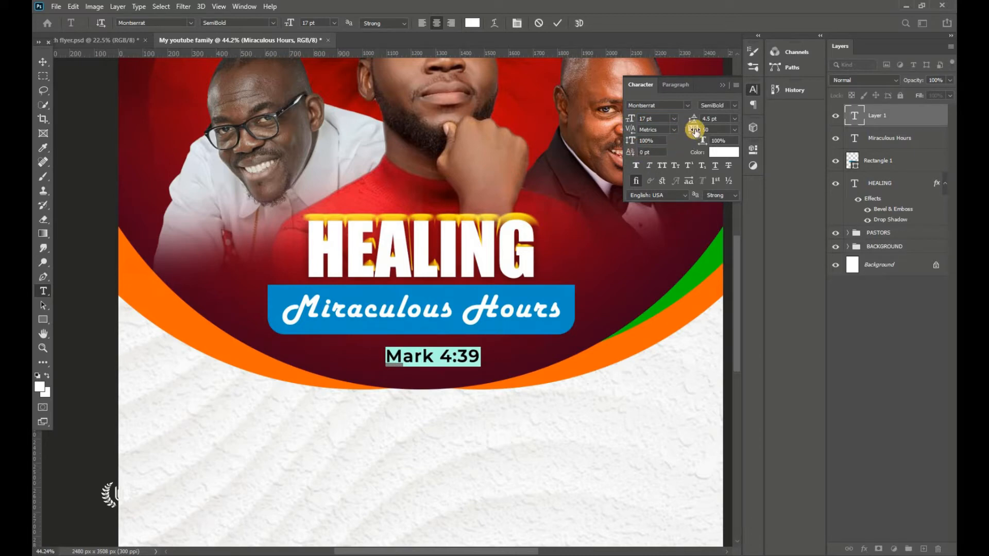
pyautogui.moveTo(700, 135); pyautogui.dragTo(709, 144)
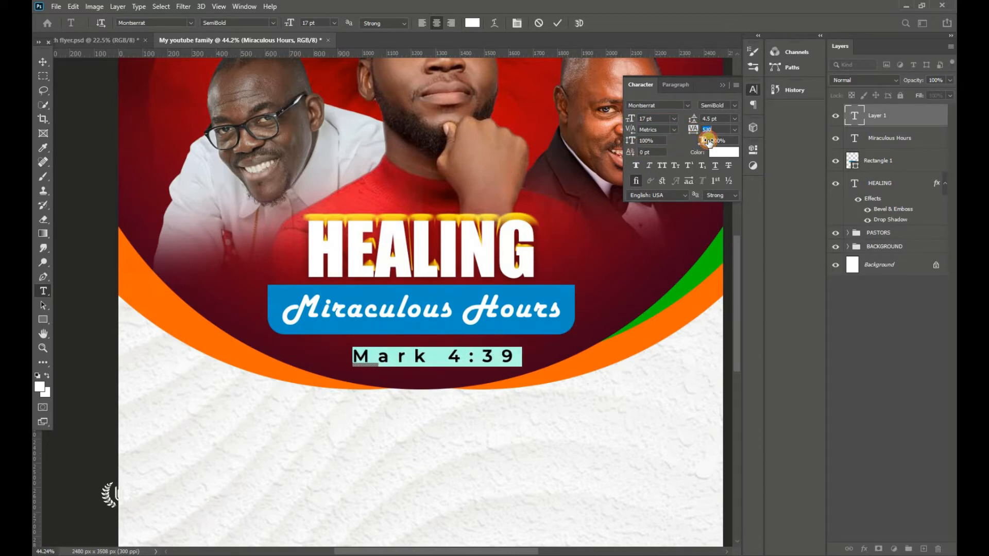
pyautogui.moveTo(432, 383); pyautogui.dragTo(422, 380)
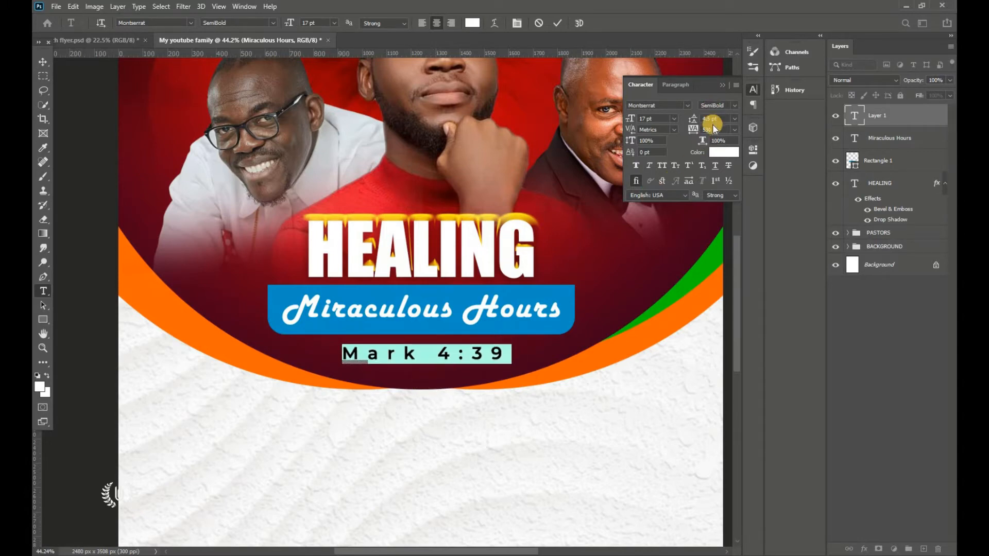
pyautogui.click(713, 130)
pyautogui.write('400')
pyautogui.press('Return')
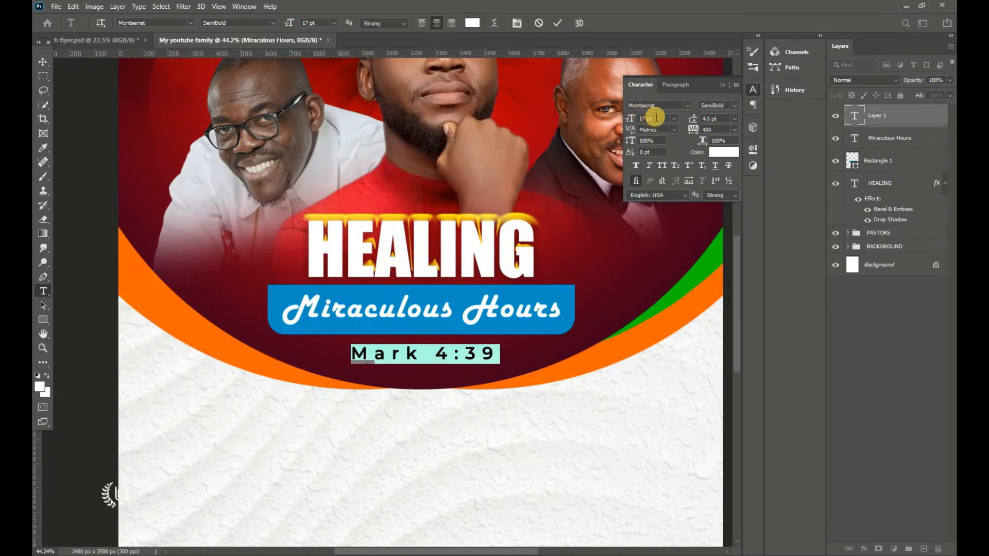
# Step: Settle Mark 4:39 at 15 pt with tracking 500 and commit the text
pyautogui.moveTo(656, 117); pyautogui.dragTo(638, 118)
pyautogui.write('15')
pyautogui.press('Return')
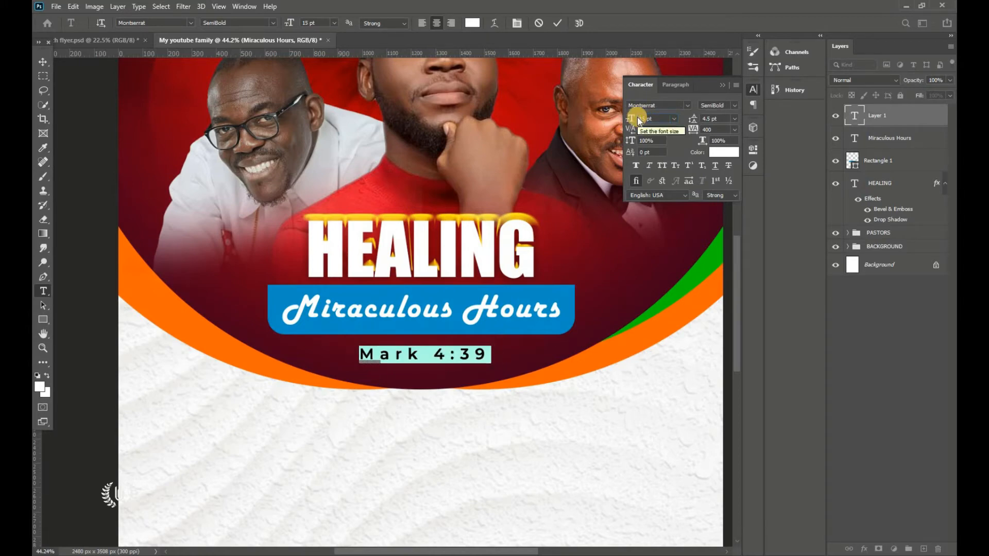
pyautogui.doubleClick(707, 129)
pyautogui.write('500')
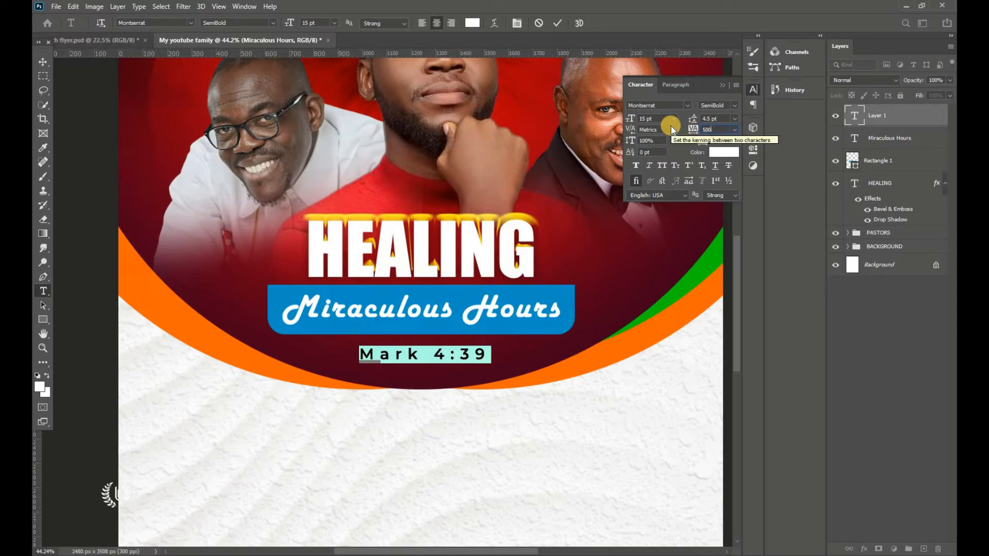
pyautogui.press('Return')
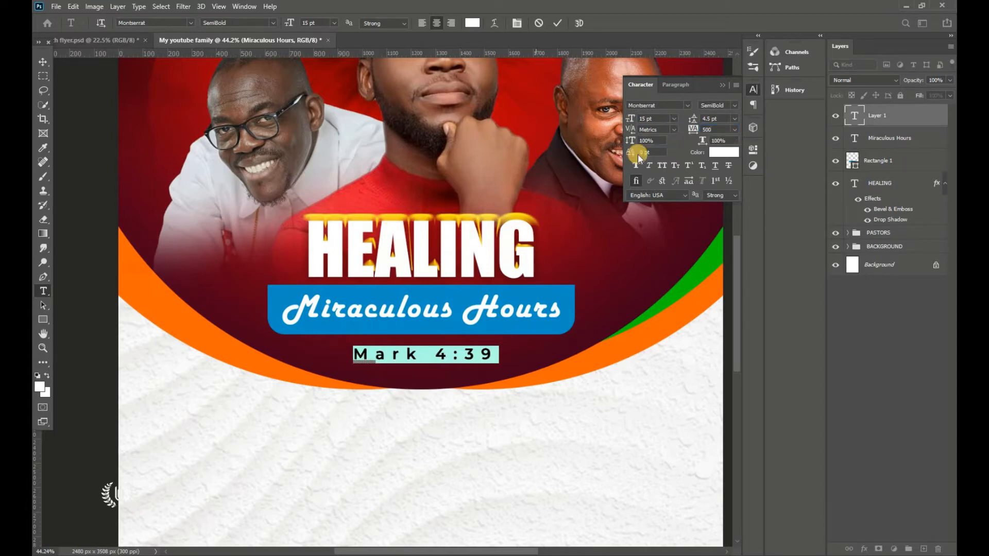
pyautogui.click(723, 89)
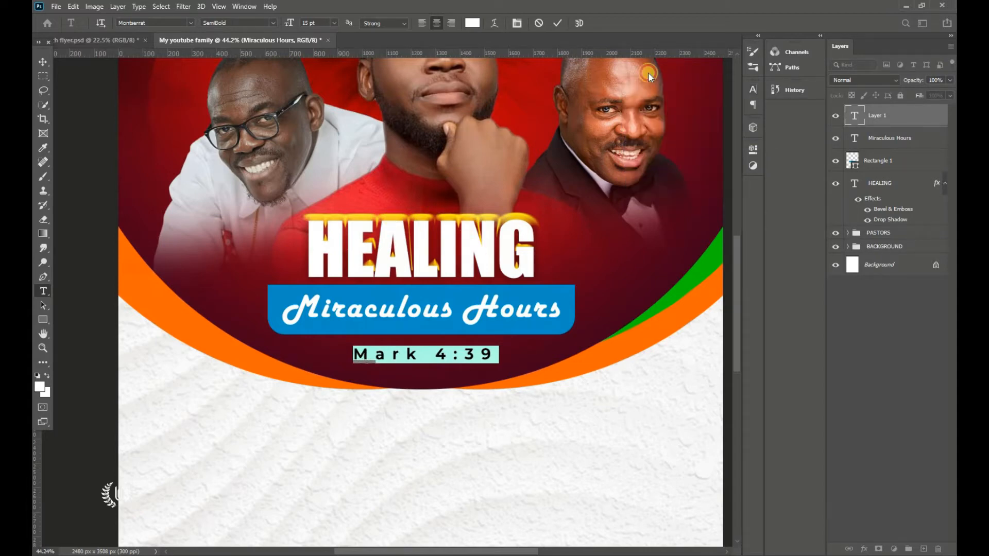
pyautogui.click(556, 26)
# Step: Align Mark 4:39 to the canvas's horizontal centre and move it slightly lower
pyautogui.click(43, 63)
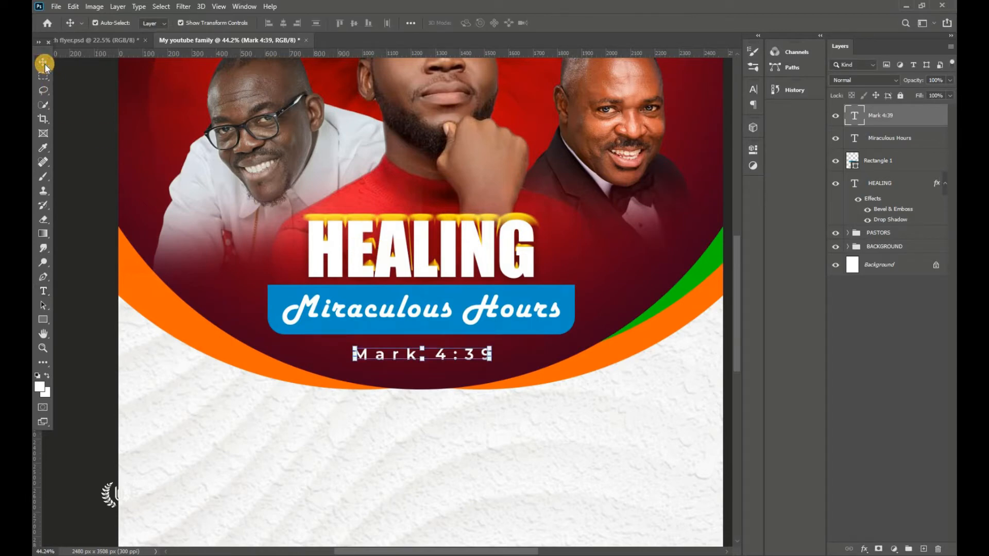
pyautogui.click(160, 6)
pyautogui.click(166, 20)
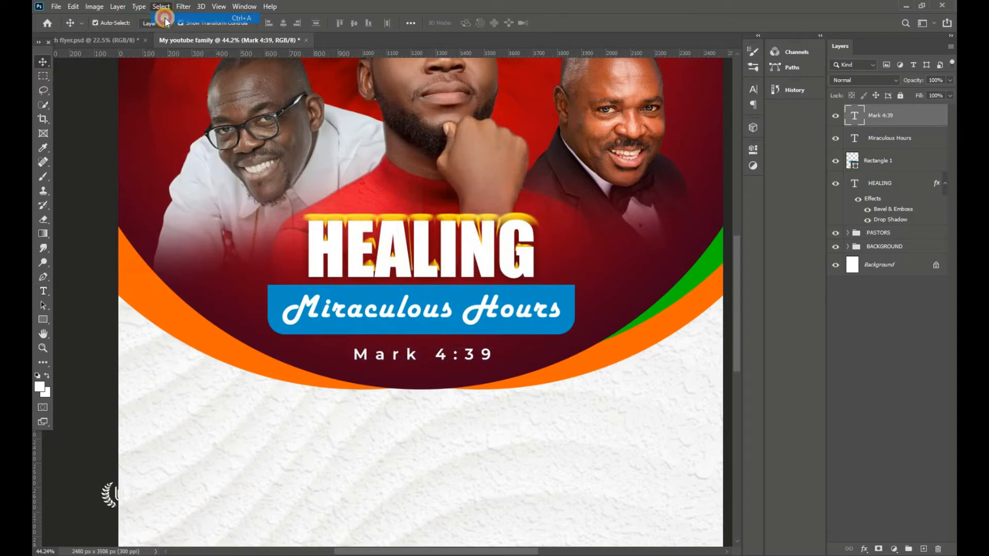
pyautogui.click(287, 26)
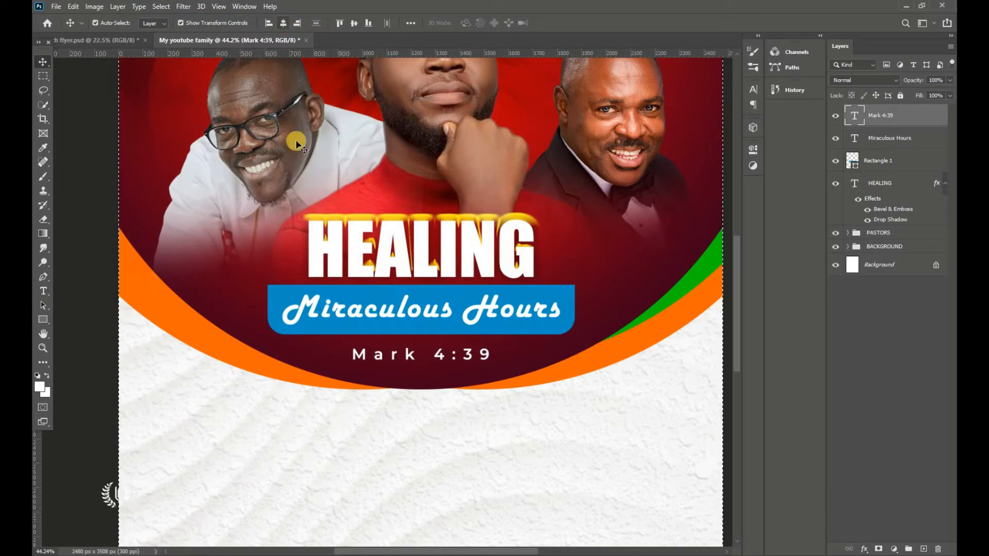
pyautogui.click(160, 6)
pyautogui.click(165, 31)
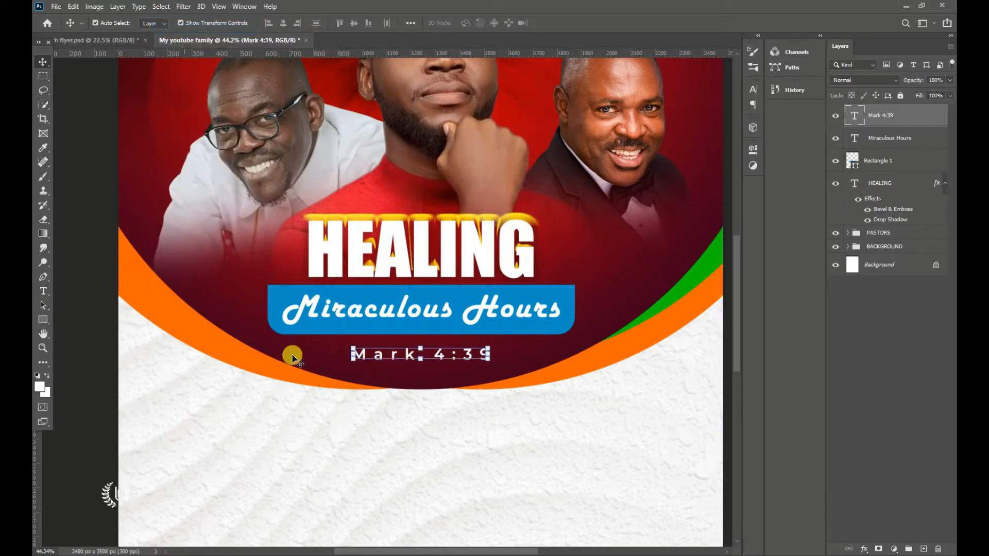
pyautogui.moveTo(441, 354); pyautogui.dragTo(445, 361)
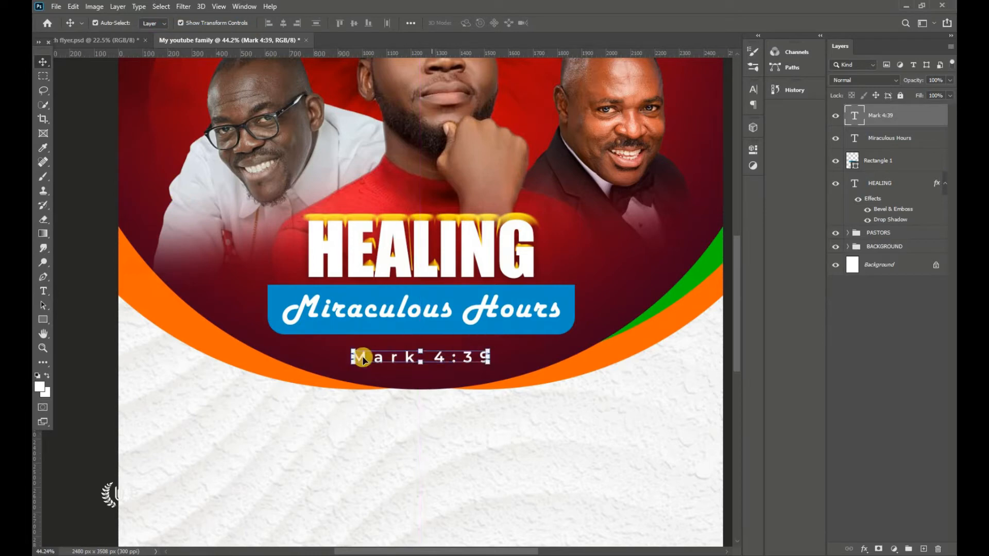
# Step: Draw a thin white rectangle line just above Mark 4:39
pyautogui.rightClick(43, 323)
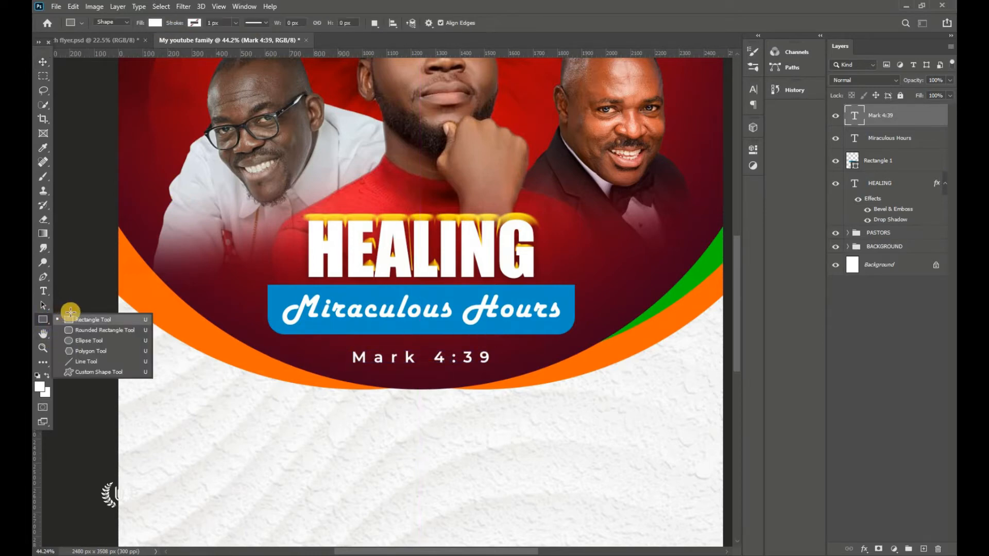
pyautogui.click(77, 319)
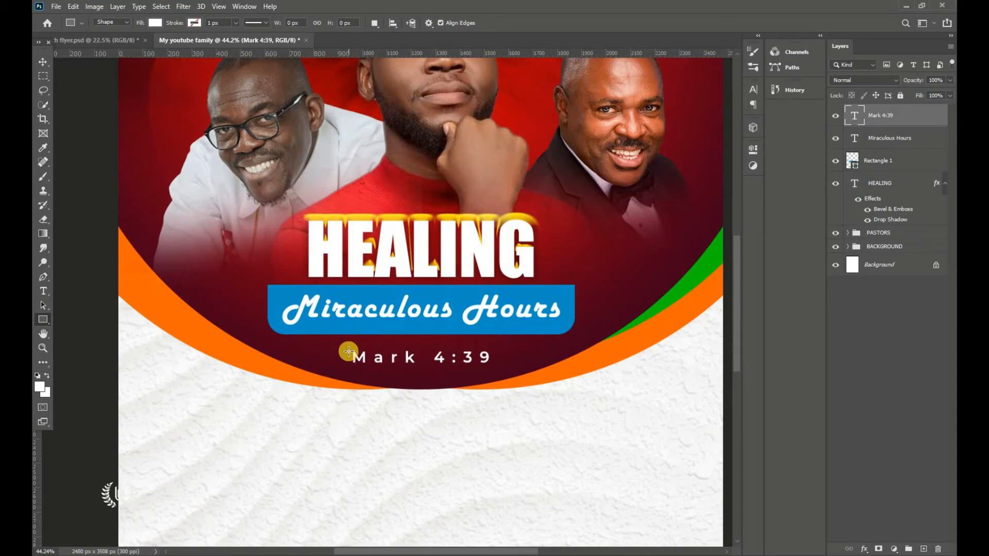
pyautogui.moveTo(348, 348); pyautogui.dragTo(494, 348)
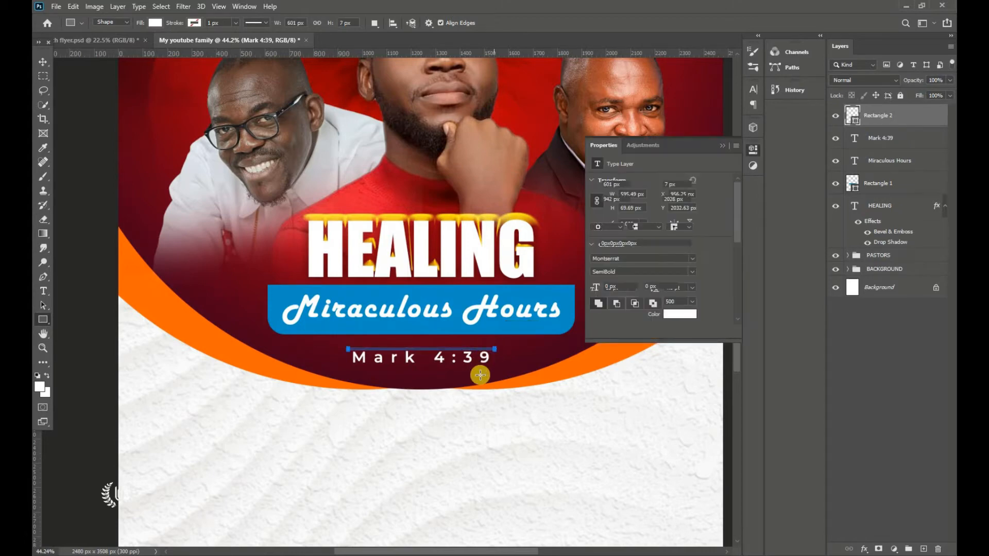
pyautogui.click(43, 61)
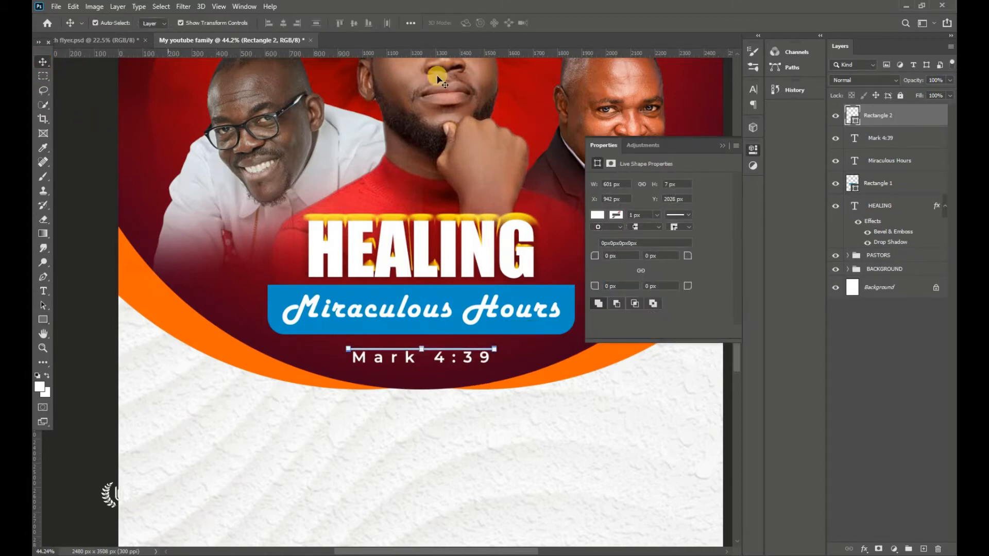
pyautogui.click(722, 146)
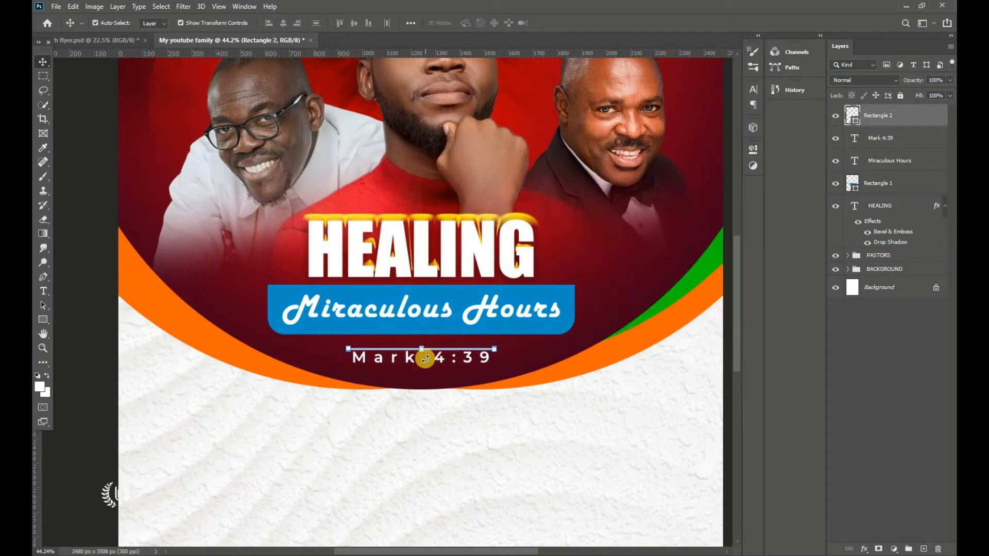
pyautogui.press('Up')
pyautogui.press('Up')
pyautogui.press('Up')
pyautogui.press('Up')
pyautogui.press('Up')
pyautogui.press('Up')
pyautogui.press('Up')
pyautogui.press('Up')
pyautogui.press('Up')
pyautogui.press('Up')
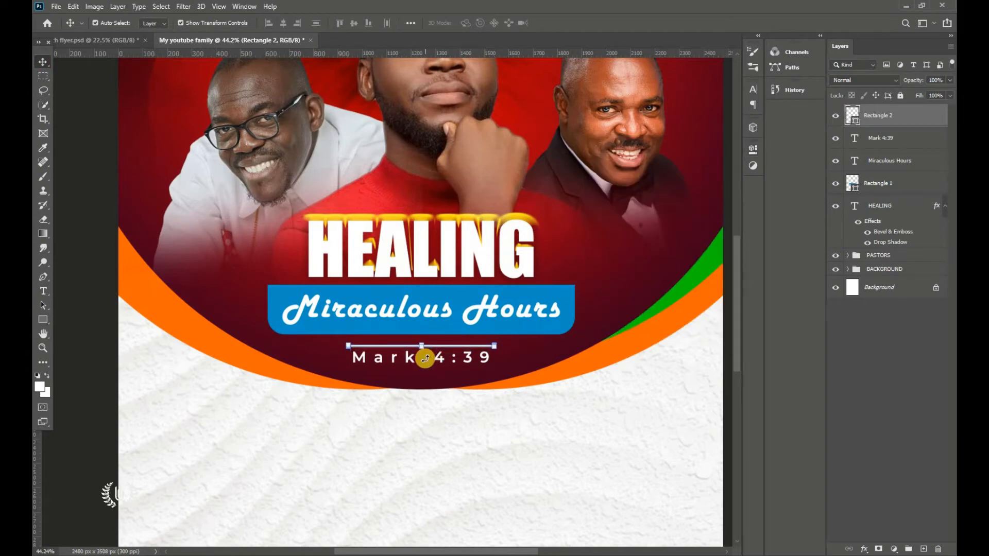
# Step: Duplicate the line below Mark 4:39 and fit the flyer in the window
pyautogui.moveTo(901, 122); pyautogui.dragTo(923, 548)
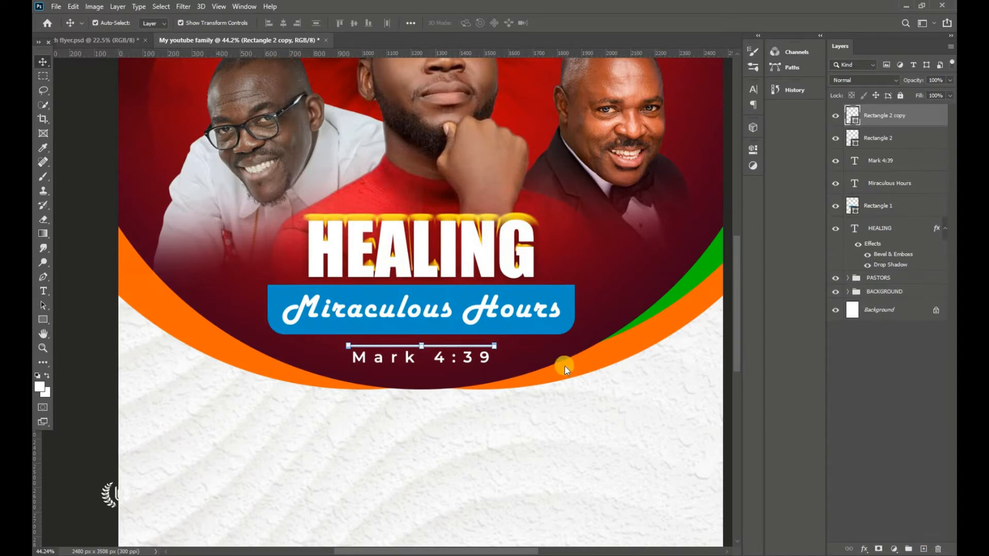
pyautogui.scroll(3, 440, 355)
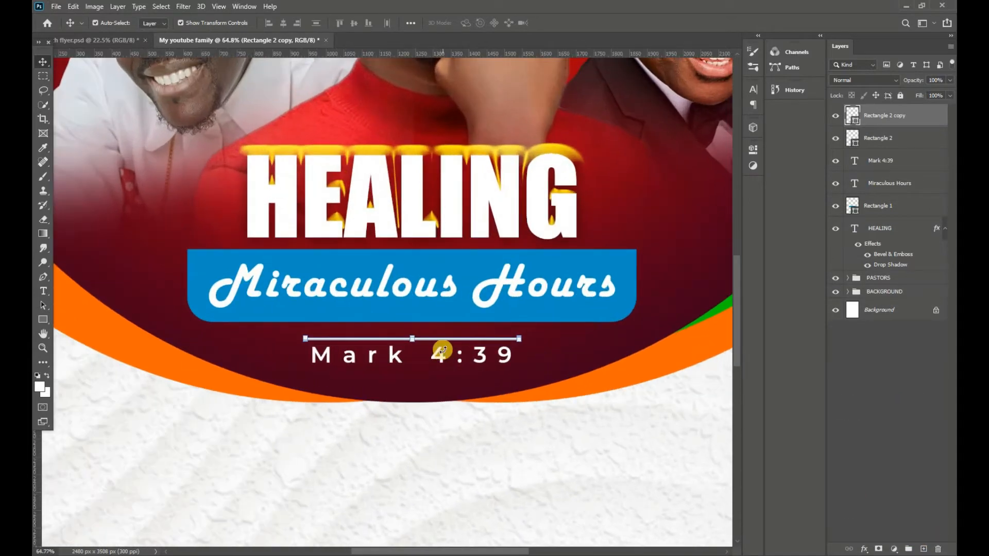
pyautogui.moveTo(442, 350); pyautogui.dragTo(443, 354)
pyautogui.press('Down')
pyautogui.press('Down')
pyautogui.press('Down')
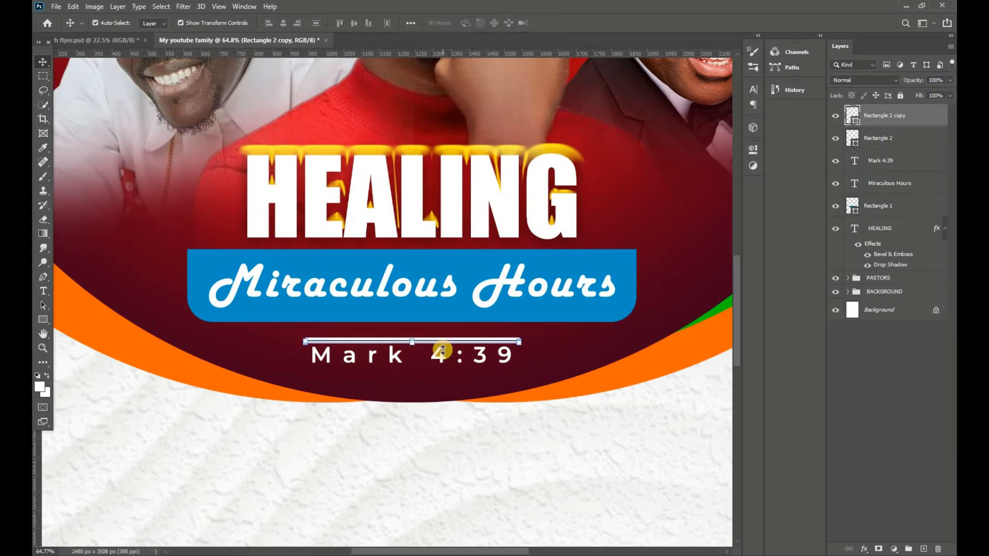
pyautogui.scroll(5, 442, 351)
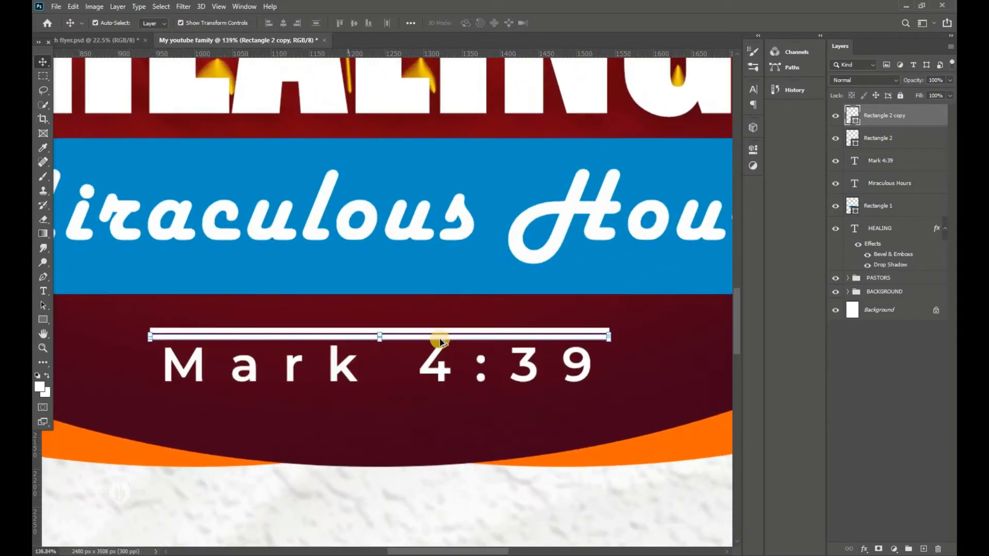
pyautogui.moveTo(444, 338); pyautogui.dragTo(439, 403)
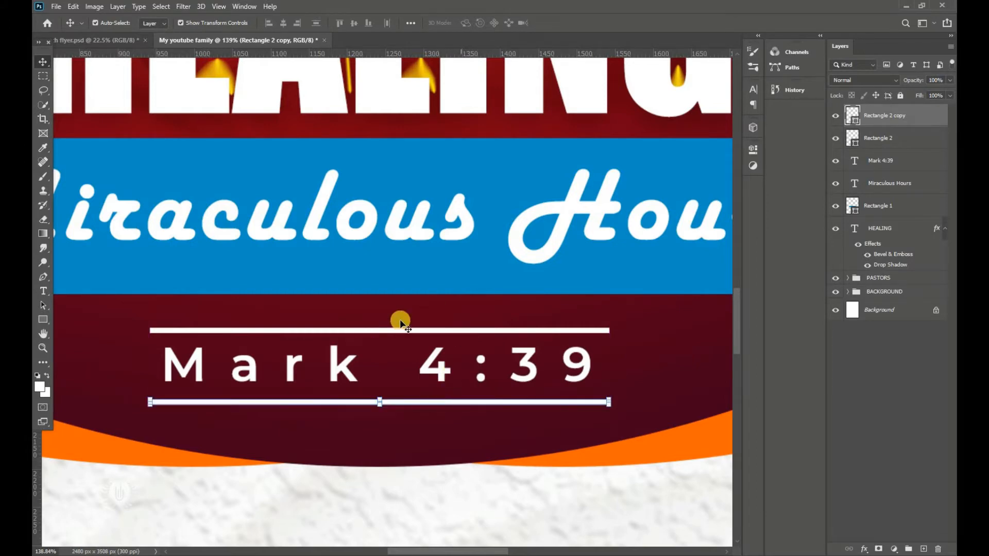
pyautogui.press('ctrl')
pyautogui.hotkey('ctrl', '0')
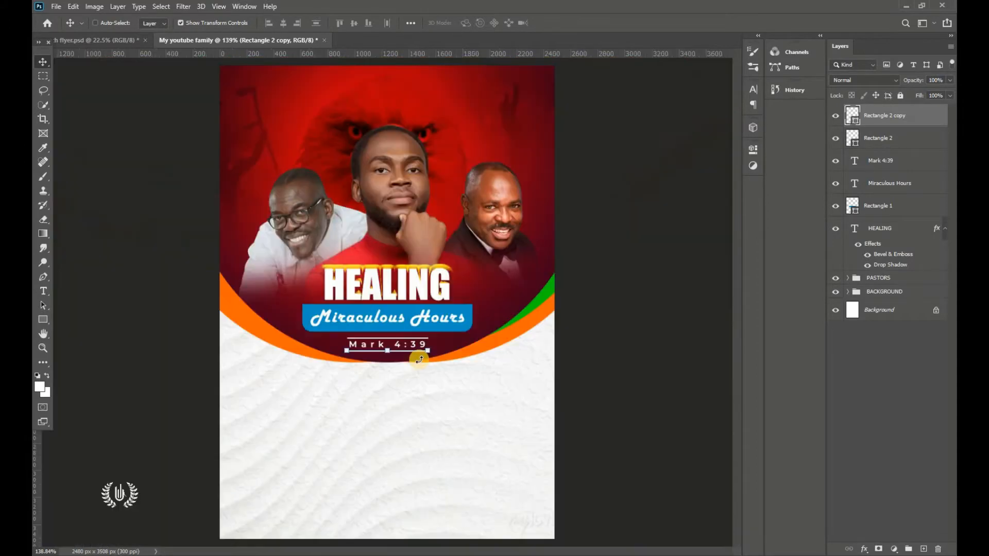
# Step: Scale the HEALING-to-lower-line layers to about 104% and nudge them up
pyautogui.click(615, 322)
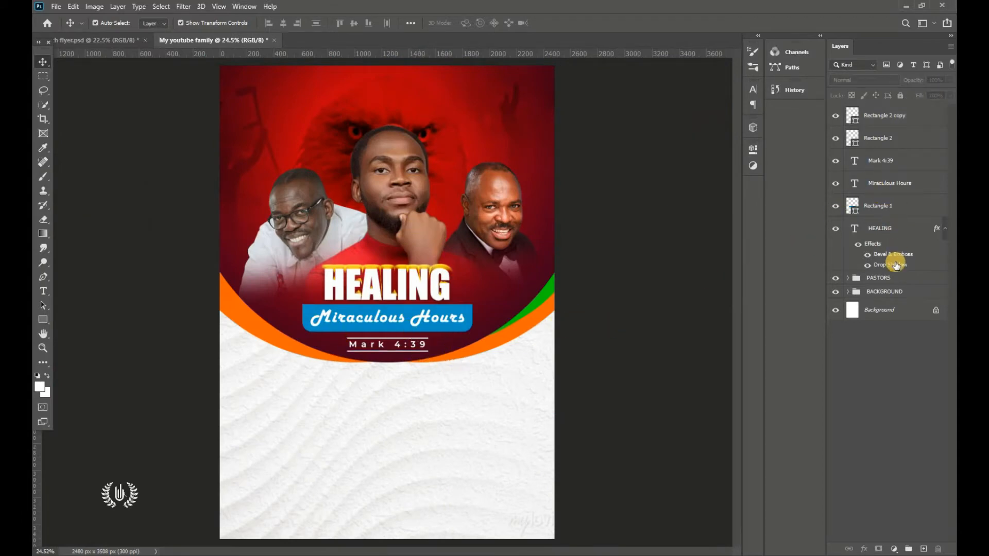
pyautogui.click(897, 228)
pyautogui.keyDown('shift'); pyautogui.click(903, 117); pyautogui.keyUp('shift')
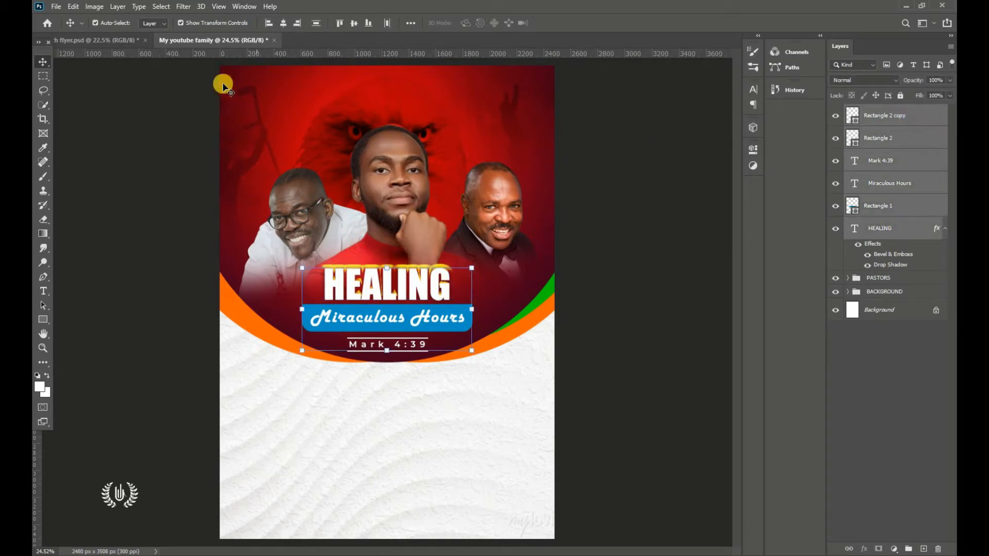
pyautogui.click(74, 8)
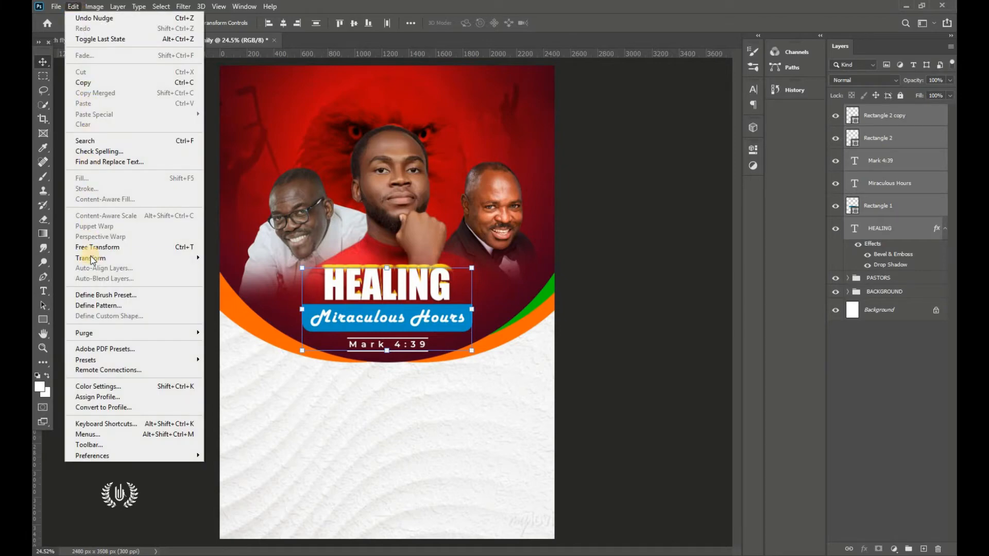
pyautogui.click(127, 249)
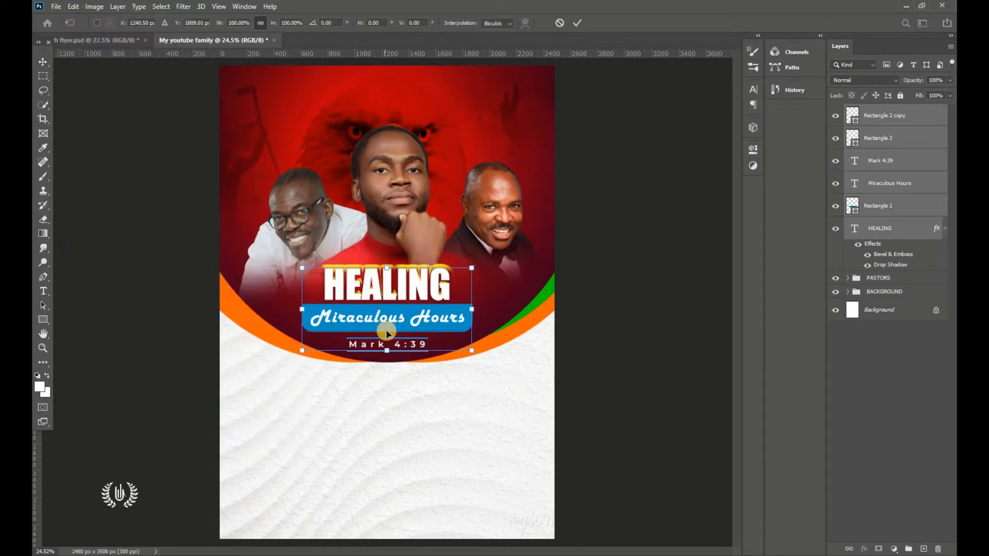
pyautogui.moveTo(386, 350); pyautogui.dragTo(388, 354)
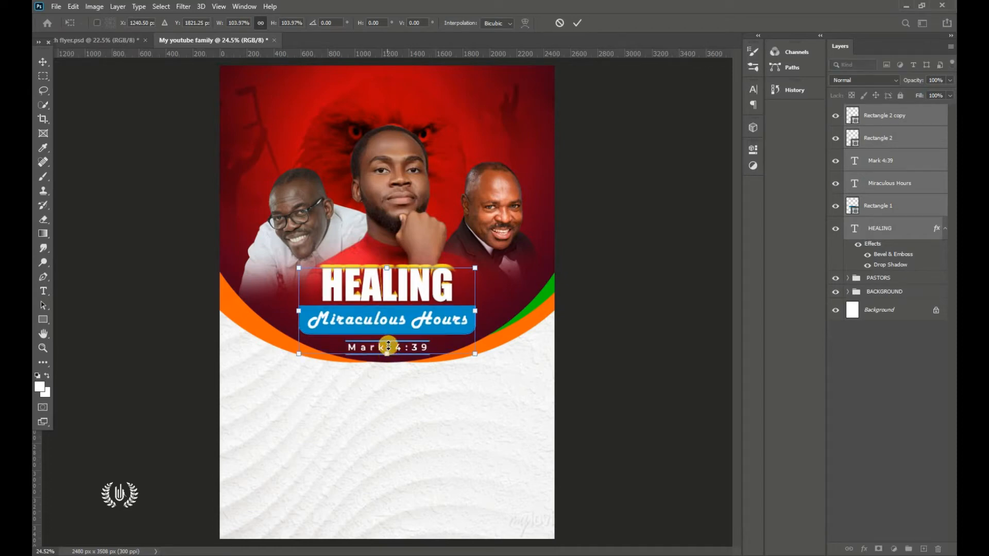
pyautogui.click(576, 23)
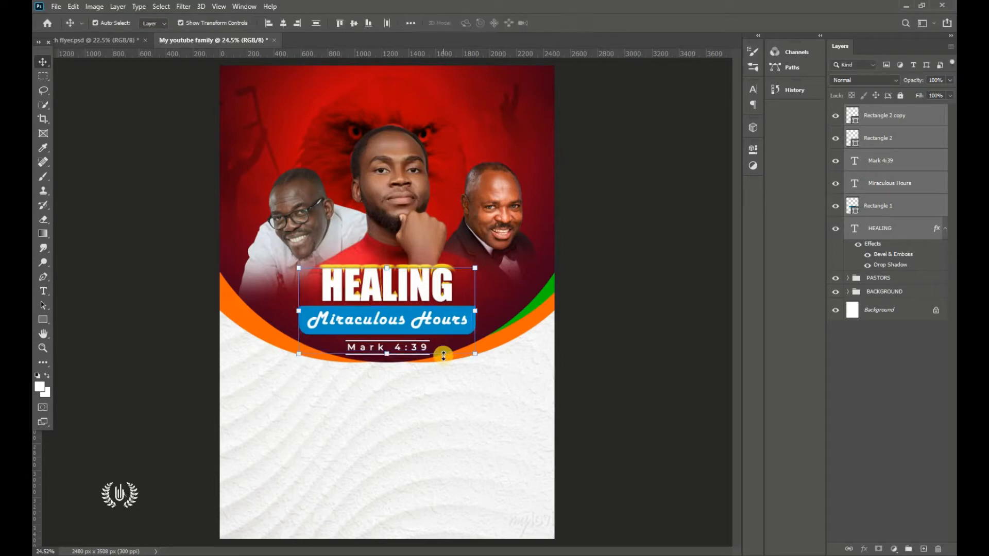
pyautogui.hotkey('shift', 'Up')
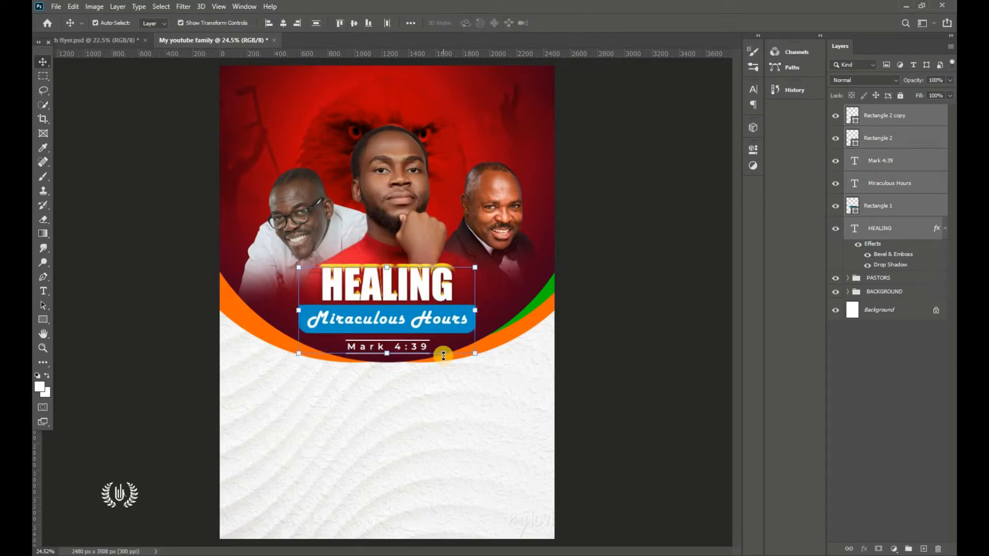
# Step: Reselect the Rectangle 2 copy layer as the insertion point for new content
pyautogui.click(670, 273)
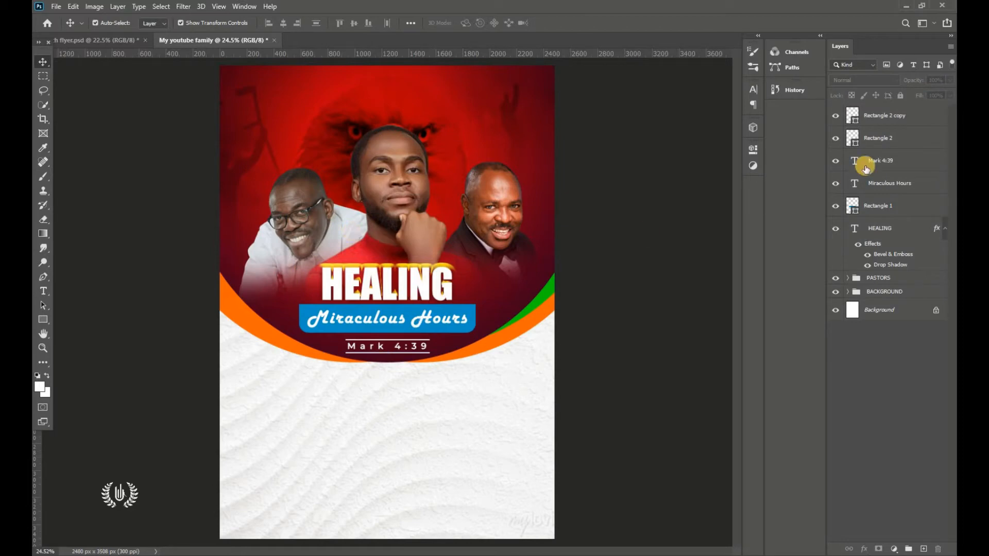
pyautogui.click(899, 115)
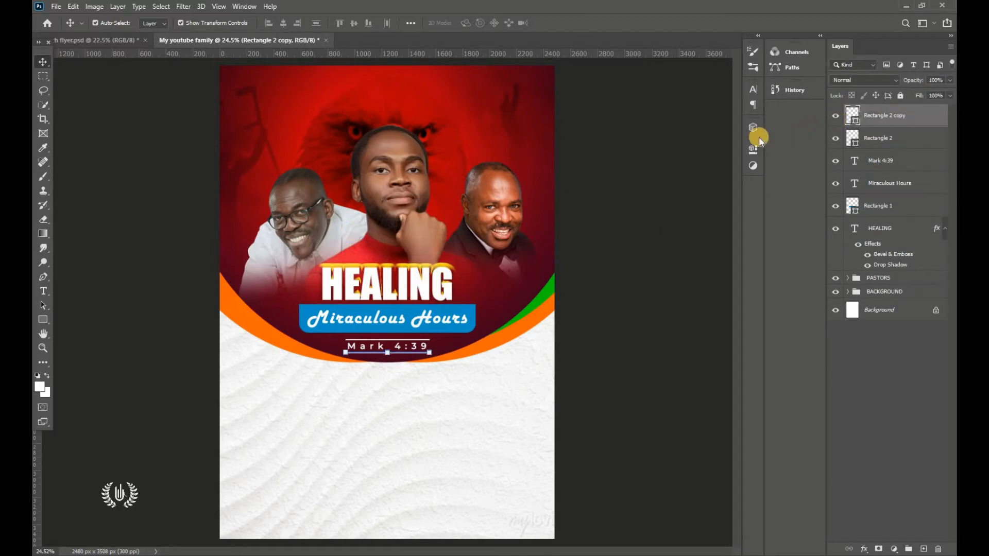
pyautogui.keyDown('shift'); pyautogui.click(890, 240); pyautogui.keyUp('shift')
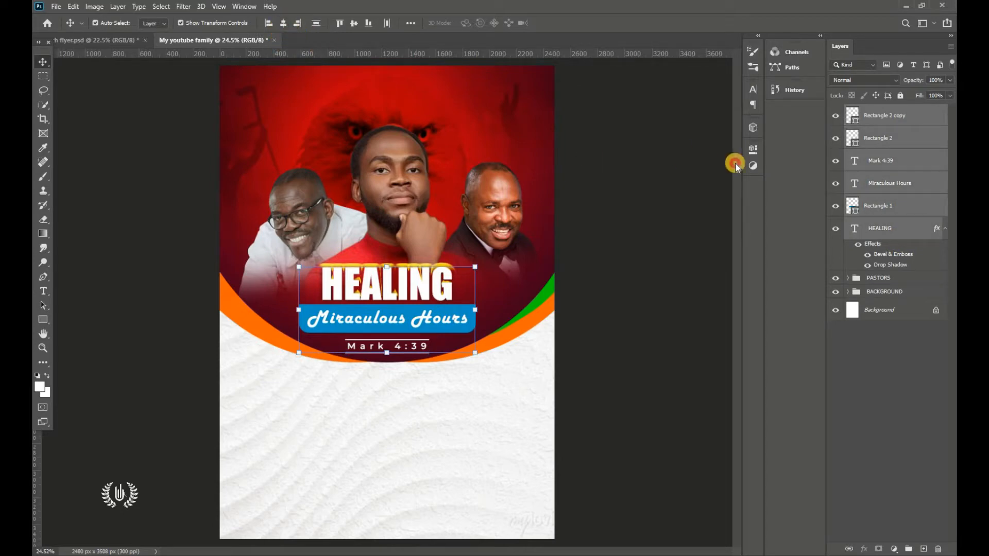
pyautogui.click(660, 168)
pyautogui.click(874, 130)
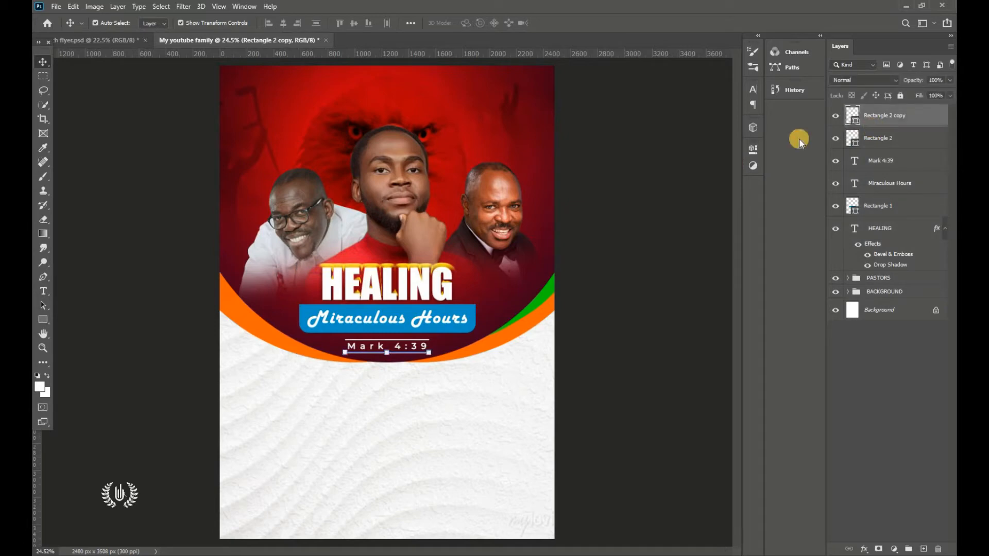
pyautogui.click(51, 7)
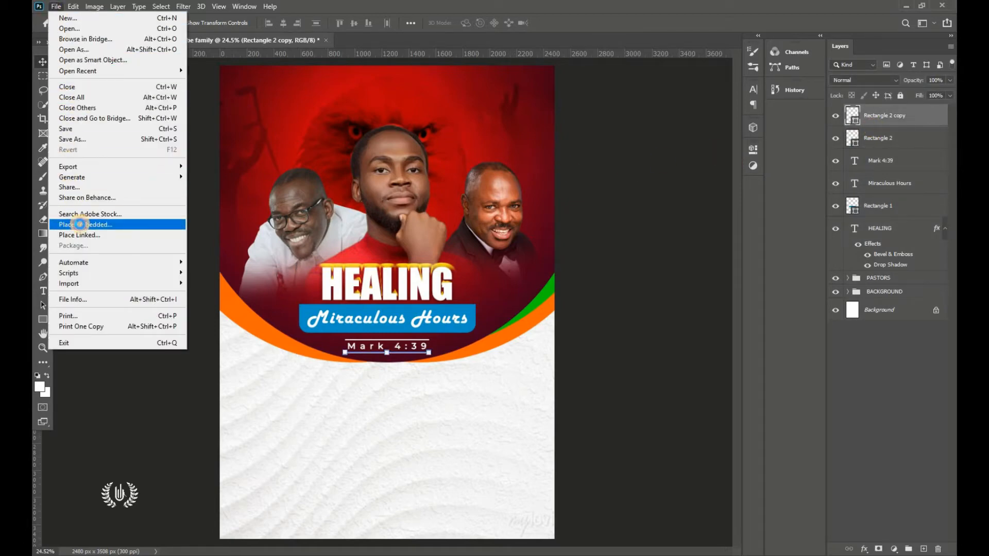
# Step: Place the HolySpirit image embedded, shrunk and positioned over the HEALING title
pyautogui.click(79, 224)
pyautogui.click(305, 156)
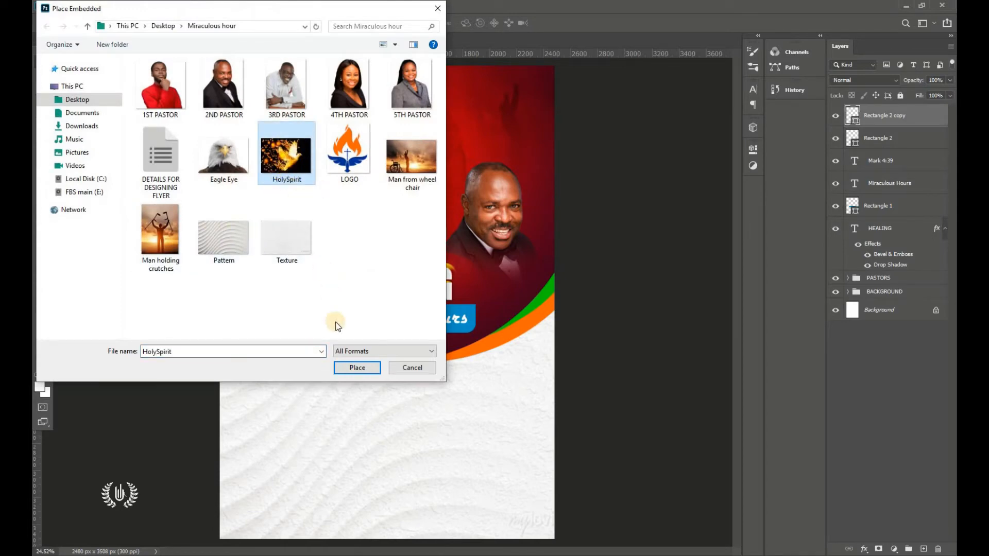
pyautogui.click(354, 369)
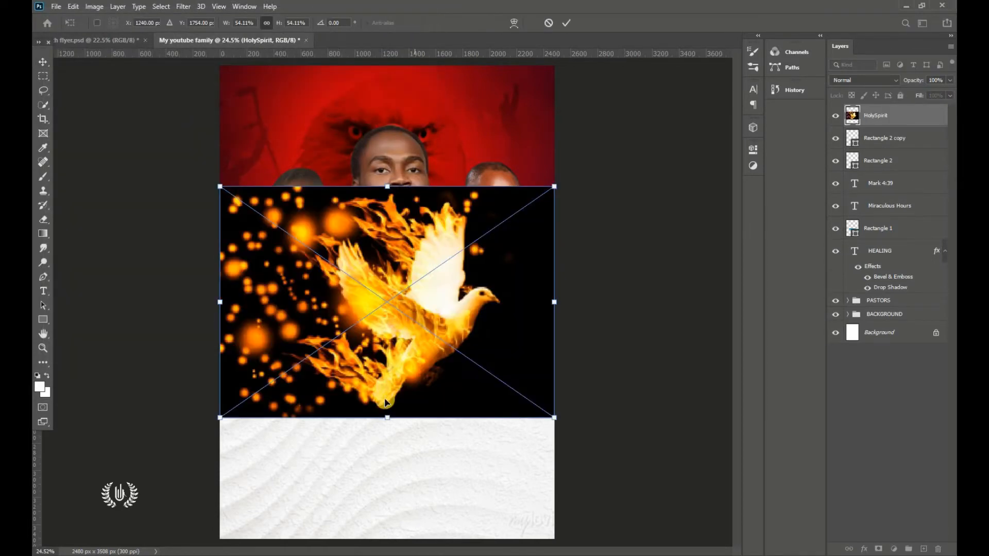
pyautogui.moveTo(387, 414); pyautogui.dragTo(515, 284)
pyautogui.click(569, 20)
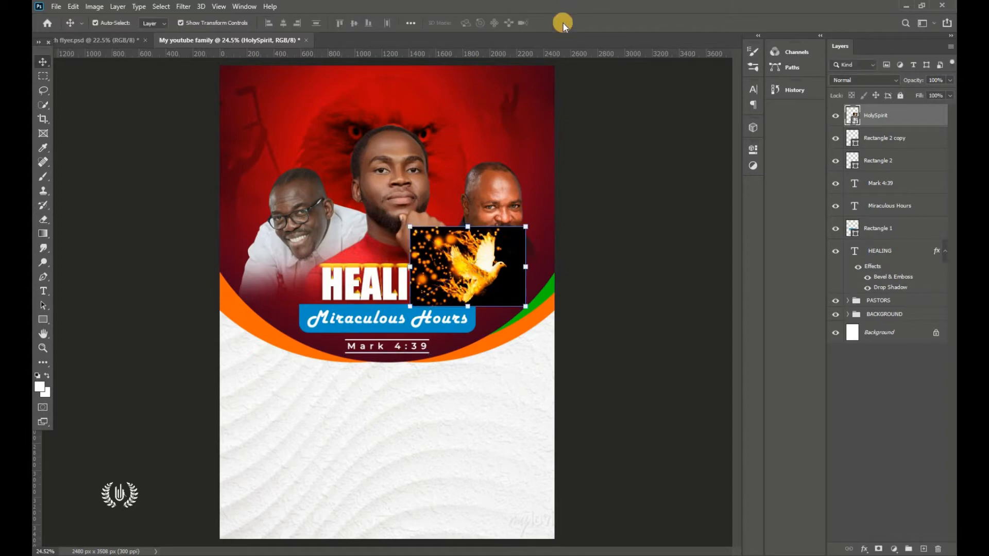
# Step: Set HolySpirit to Screen blend, shrink it to about 10.6%, and nudge it beside HEALING
pyautogui.click(858, 80)
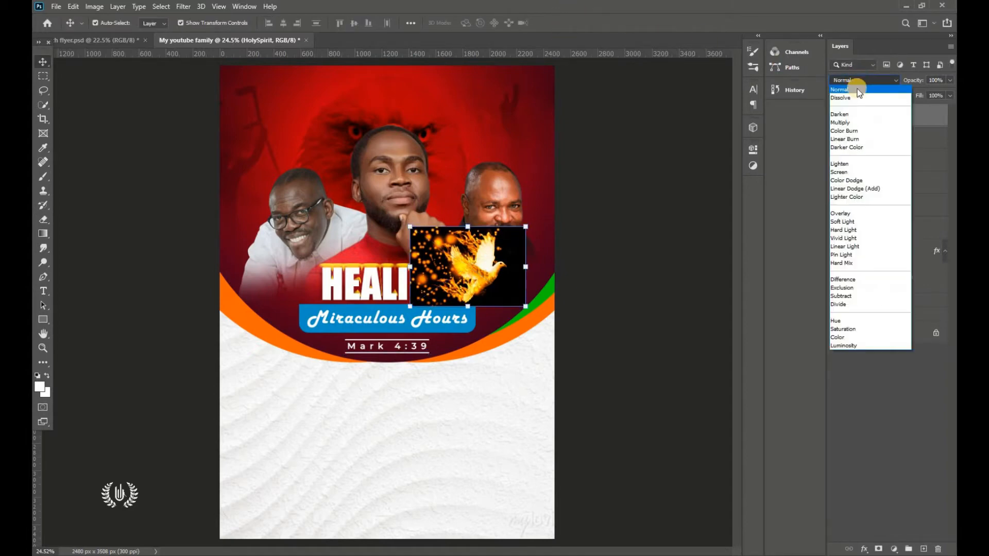
pyautogui.click(853, 173)
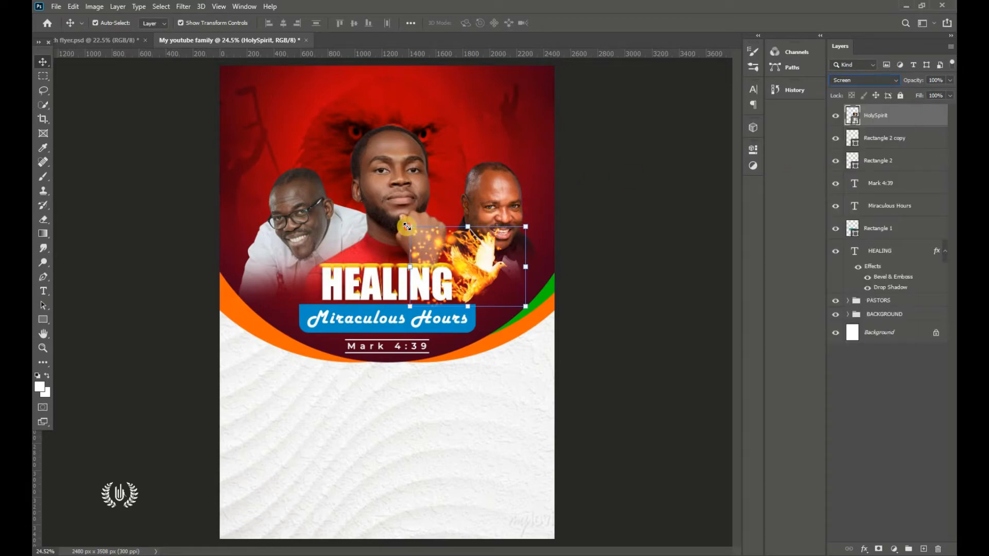
pyautogui.moveTo(406, 226); pyautogui.dragTo(487, 270)
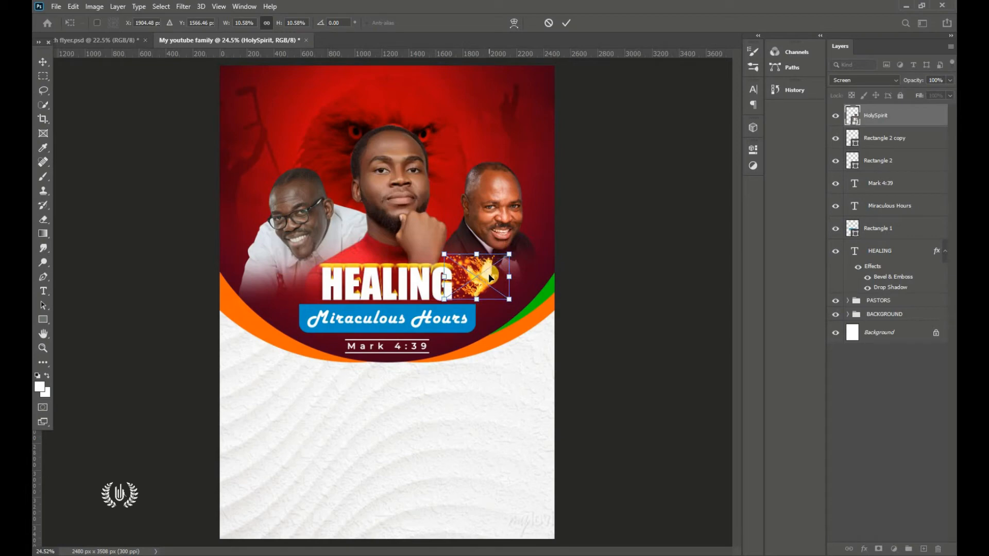
pyautogui.press('Right')
pyautogui.press('Right')
pyautogui.press('Right')
pyautogui.press('Right')
pyautogui.press('Right')
pyautogui.press('Right')
pyautogui.press('Right')
pyautogui.press('Right')
pyautogui.press('Right')
pyautogui.press('Right')
pyautogui.press('Right')
pyautogui.press('Right')
pyautogui.press('Right')
pyautogui.press('Right')
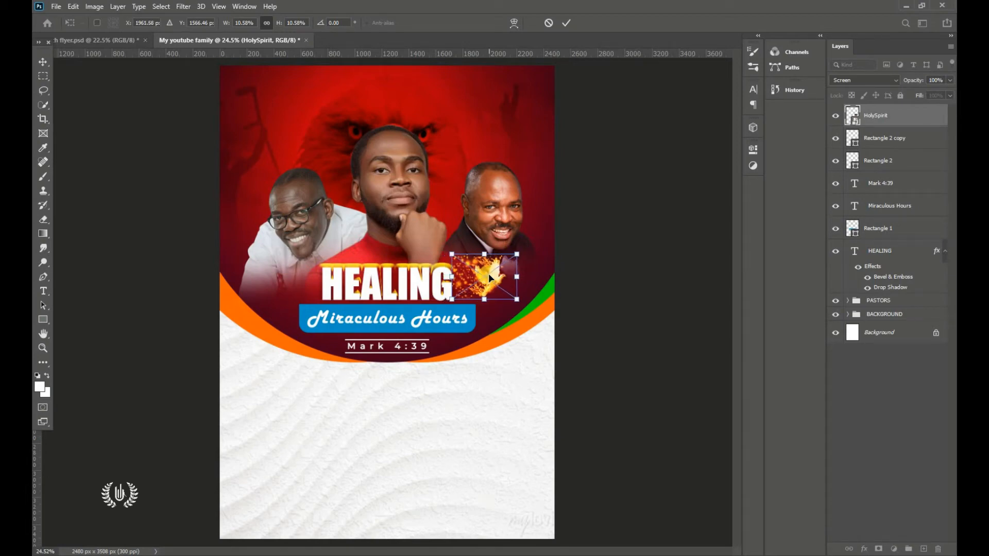
pyautogui.press('Down')
pyautogui.press('Down')
pyautogui.press('Down')
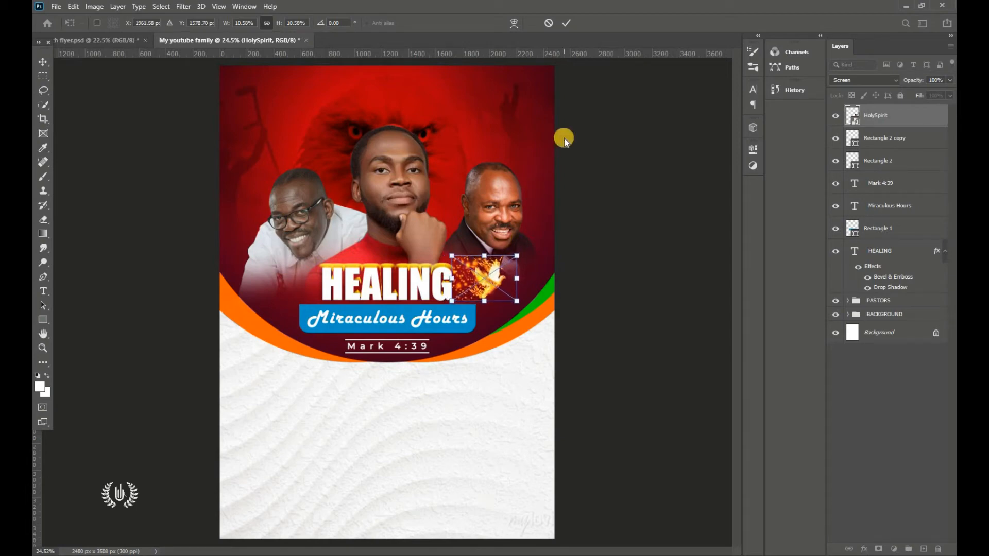
pyautogui.click(563, 21)
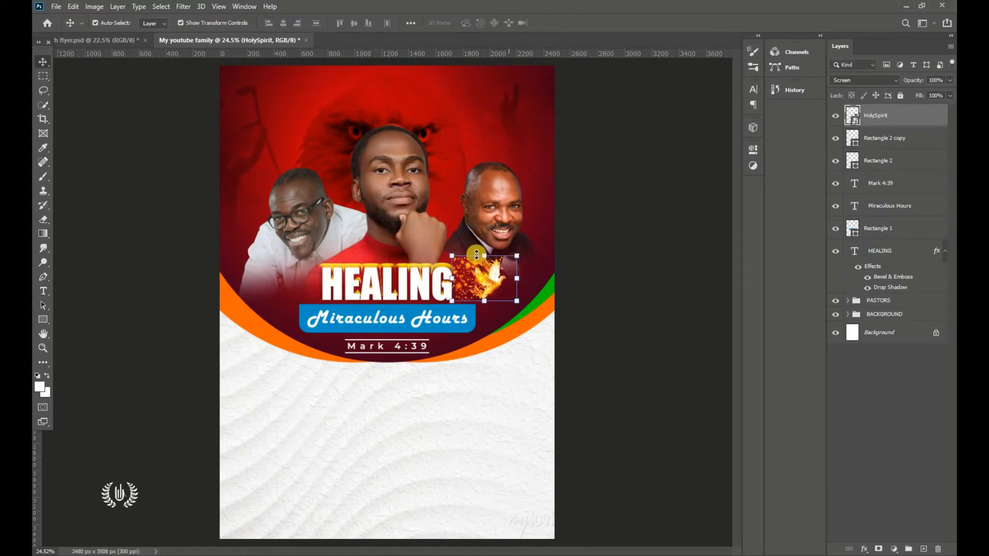
pyautogui.scroll(1, 490, 253)
pyautogui.scroll(4, 489, 253)
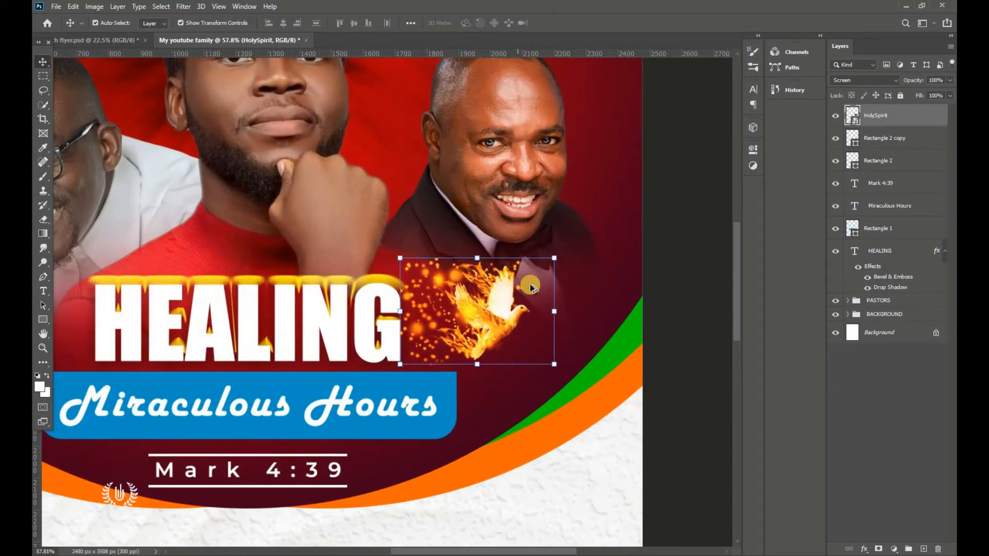
# Step: Add a layer mask to HolySpirit and set a soft round 200 px brush
pyautogui.click(879, 549)
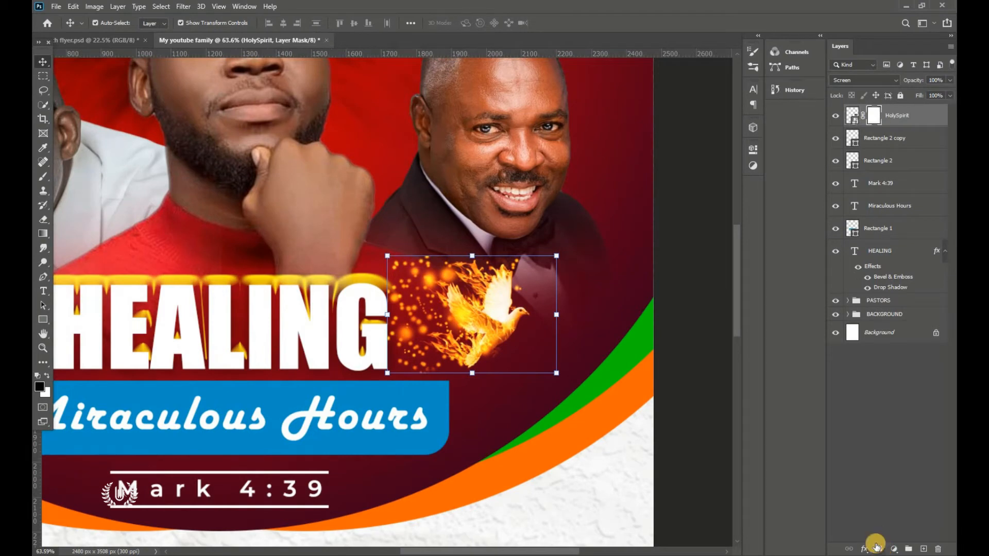
pyautogui.rightClick(41, 177)
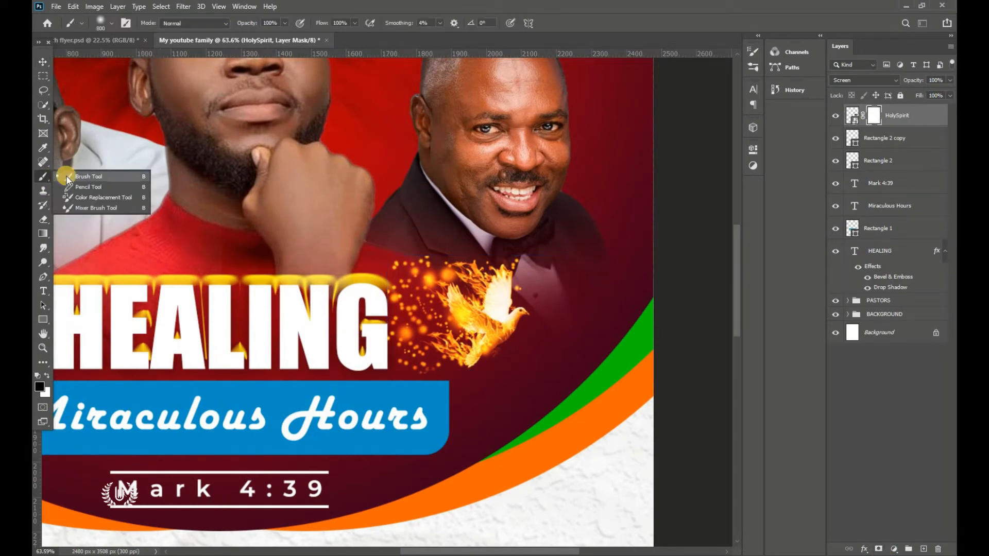
pyautogui.click(83, 175)
pyautogui.click(111, 25)
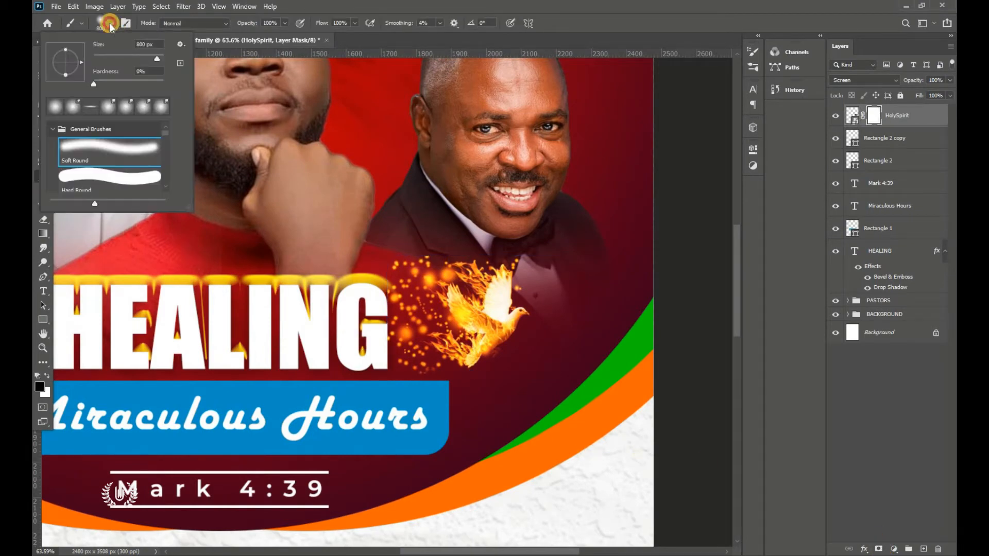
pyautogui.click(119, 55)
pyautogui.click(132, 59)
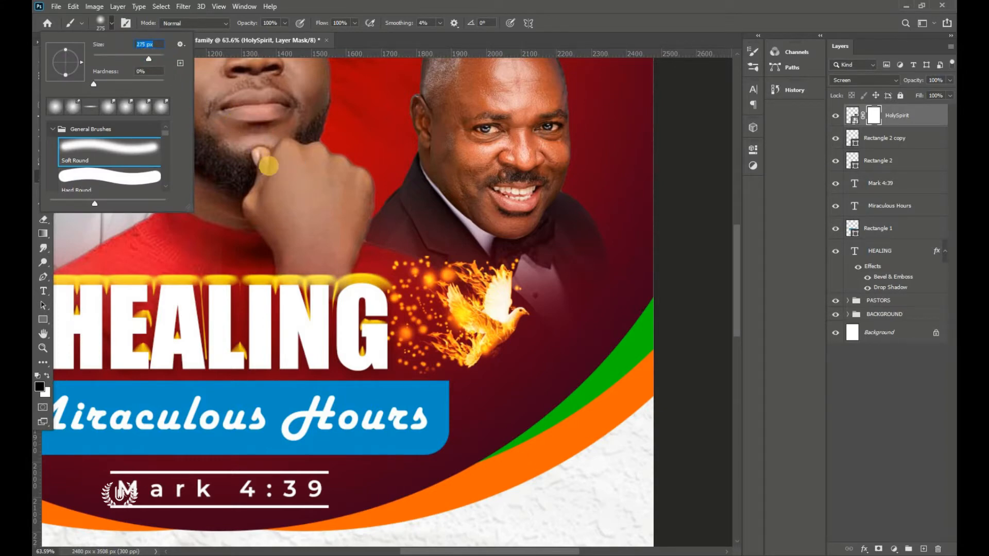
pyautogui.click(150, 59)
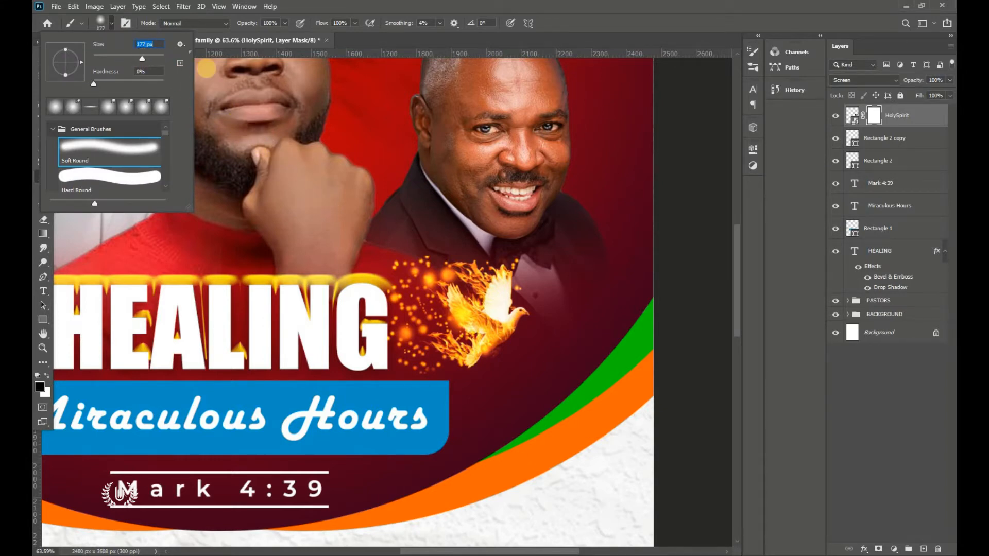
pyautogui.write('2')
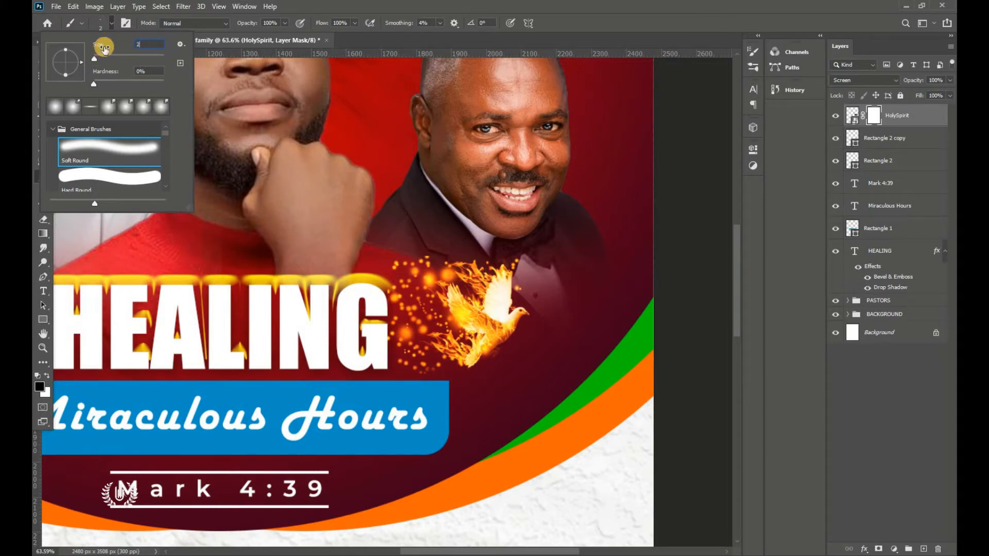
pyautogui.write('00')
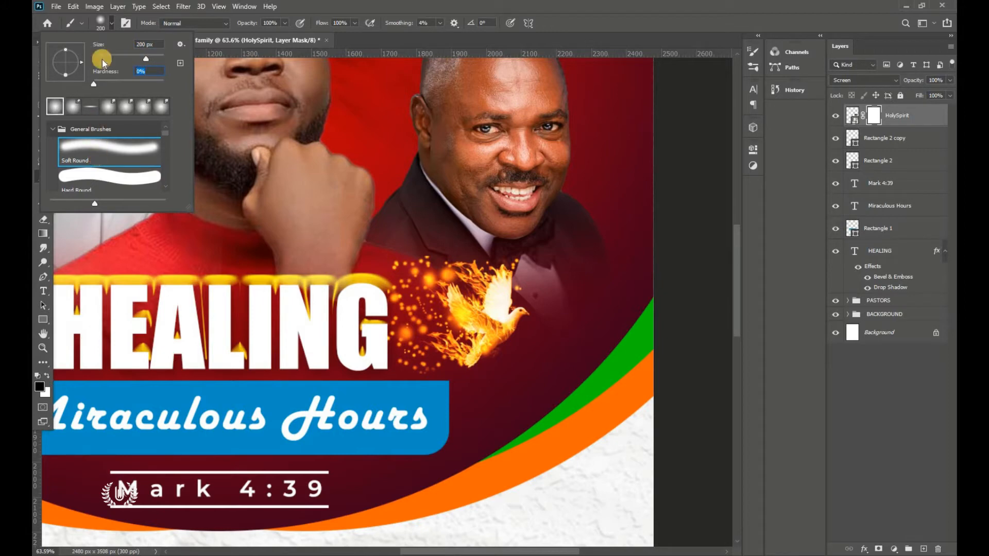
pyautogui.click(111, 26)
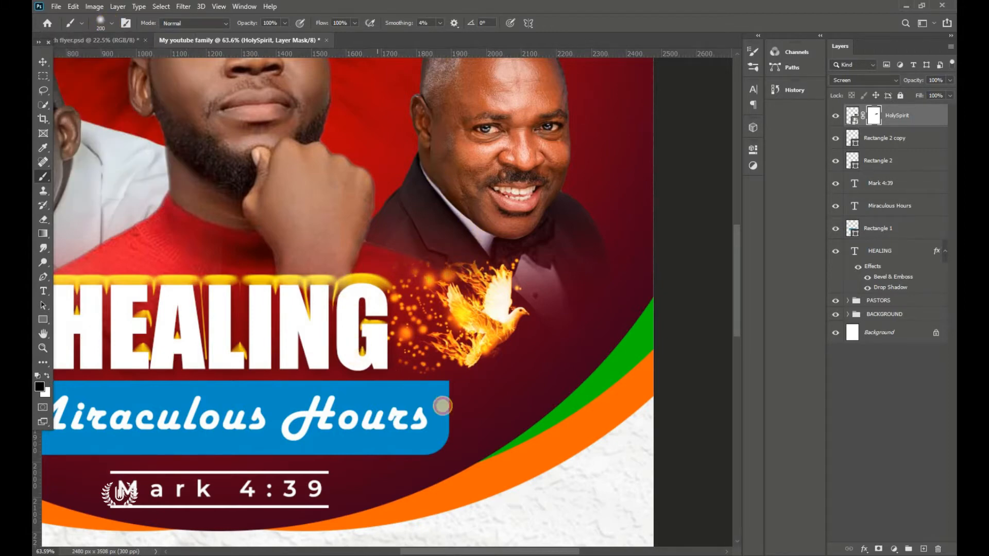
# Step: Zoom out and target the HolySpirit layer mask with the Move tool active
pyautogui.scroll(-2, 479, 389)
pyautogui.scroll(-1, 479, 389)
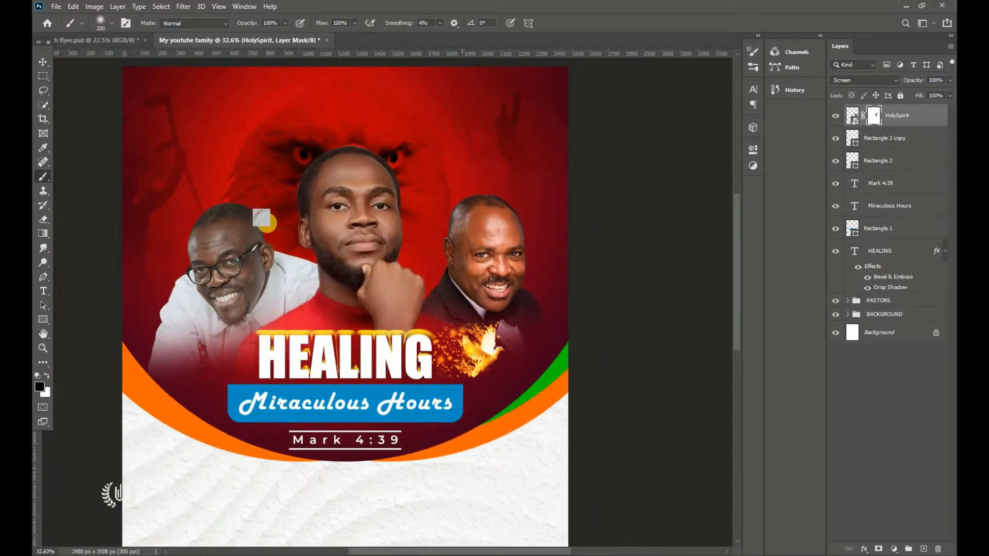
pyautogui.click(41, 58)
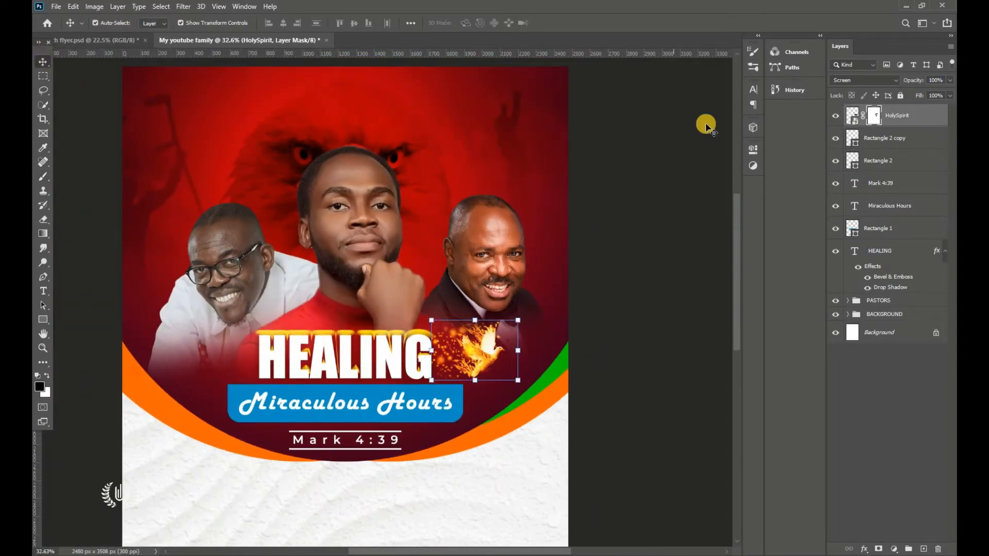
pyautogui.click(873, 118)
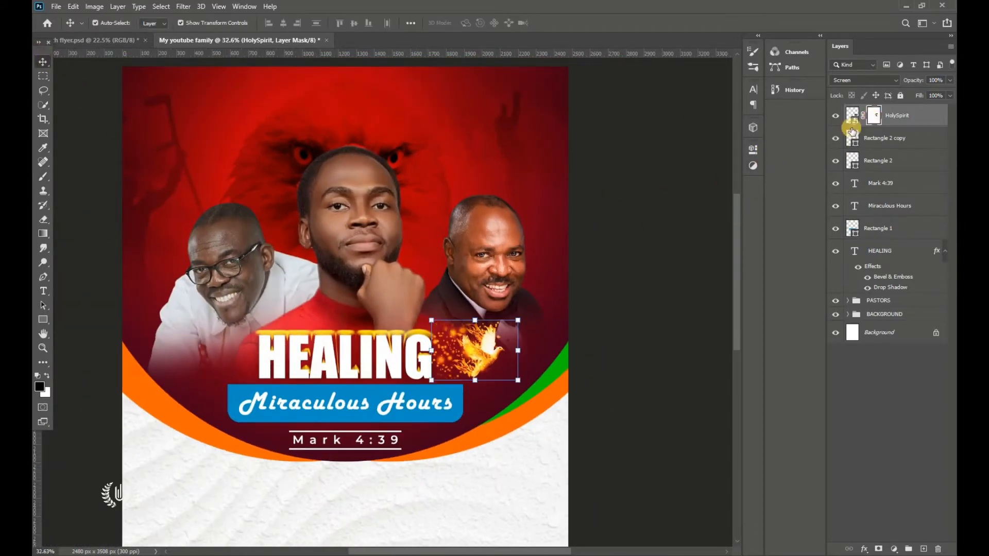
# Step: Duplicate the dove to the left of HEALING and flip it horizontally
pyautogui.moveTo(410, 360); pyautogui.dragTo(216, 350)
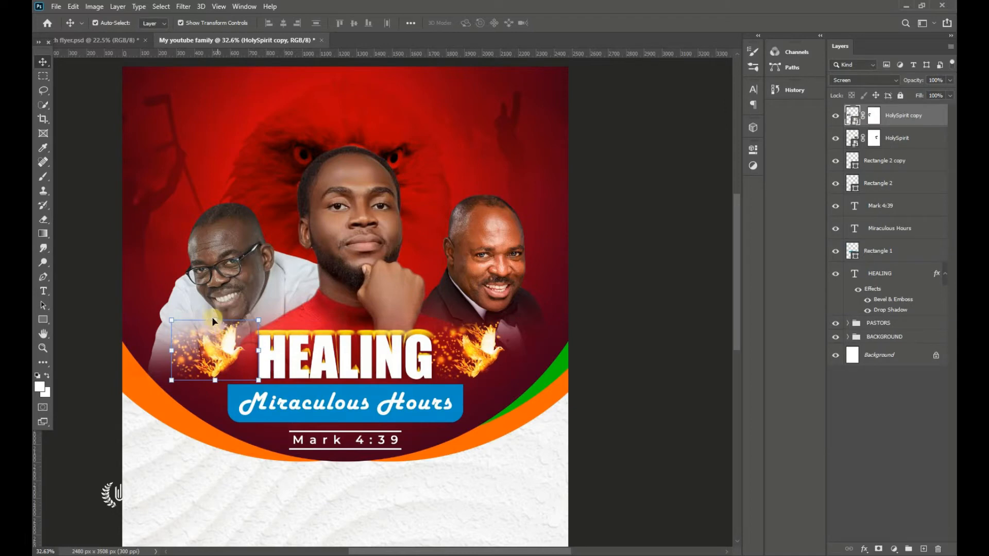
pyautogui.click(71, 7)
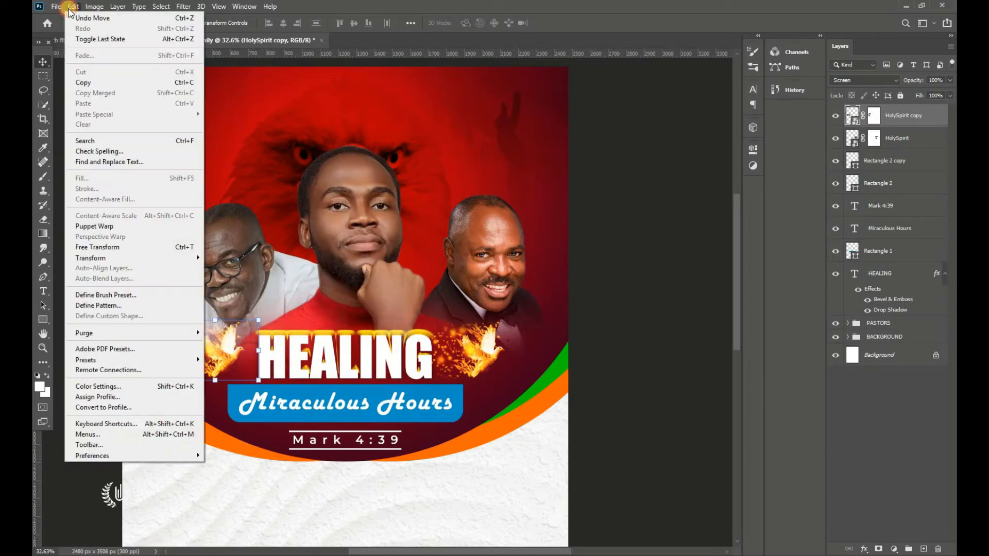
pyautogui.click(101, 247)
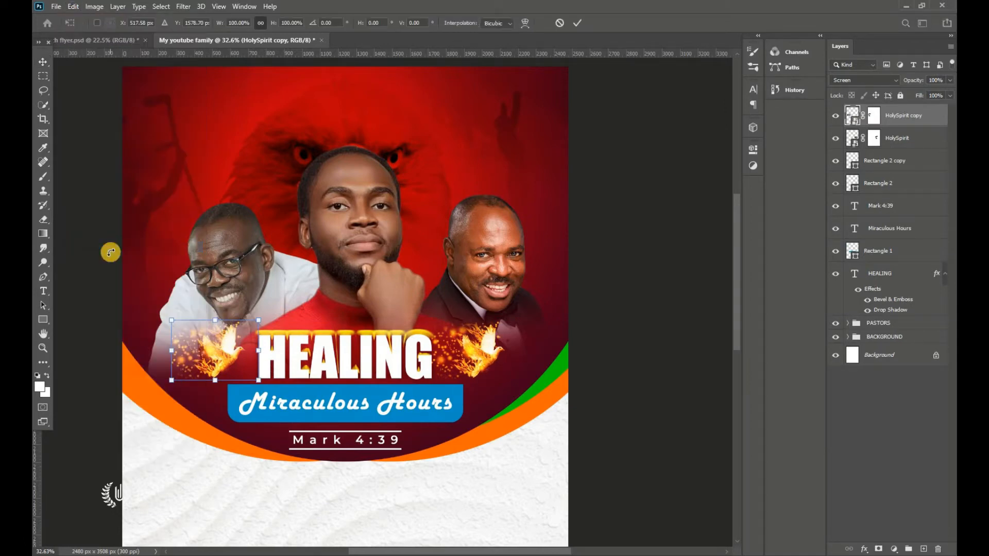
pyautogui.rightClick(213, 353)
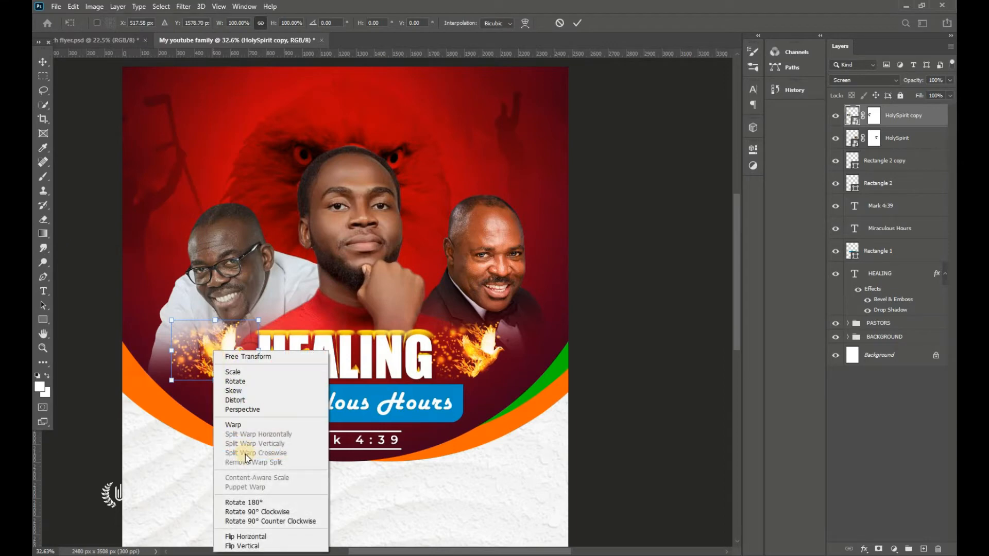
pyautogui.click(242, 537)
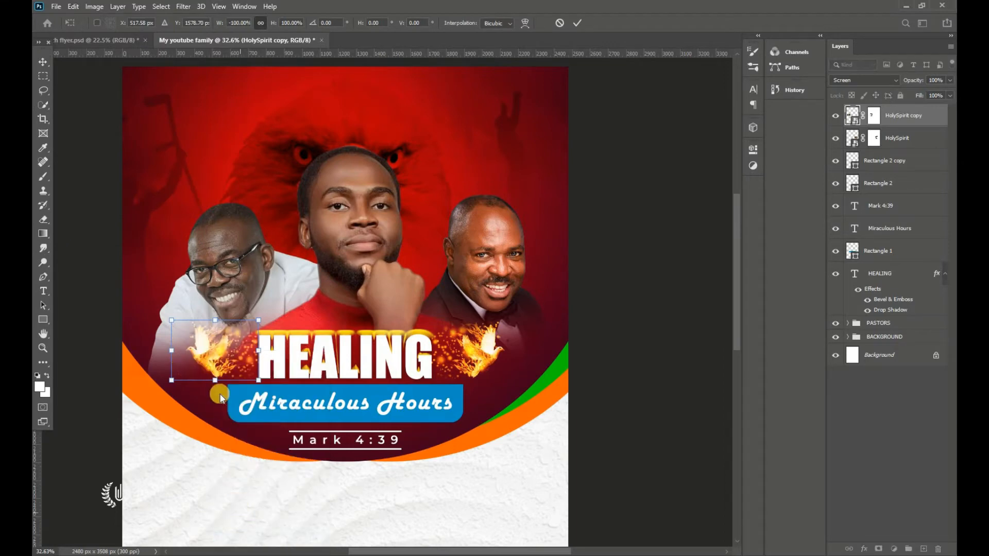
pyautogui.moveTo(206, 345); pyautogui.dragTo(211, 345)
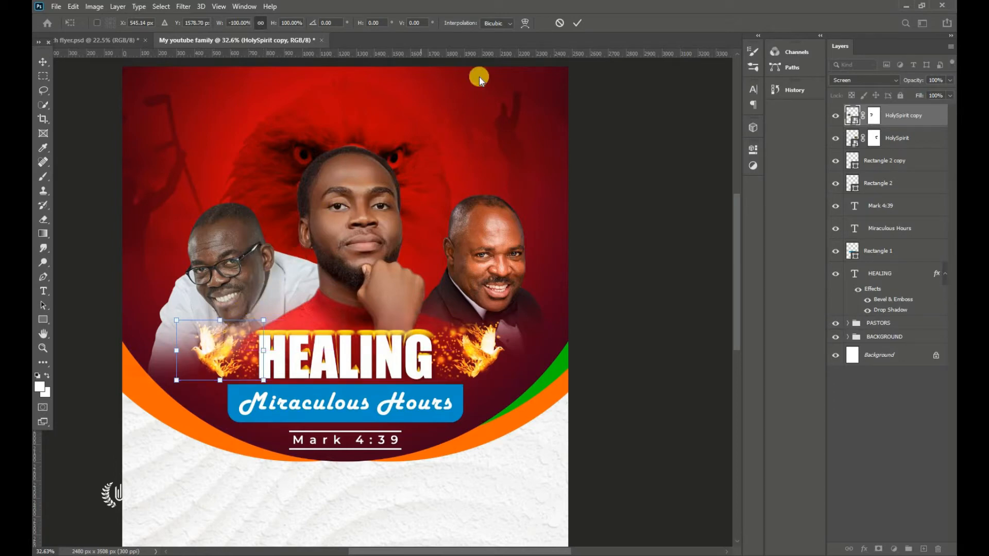
pyautogui.click(582, 22)
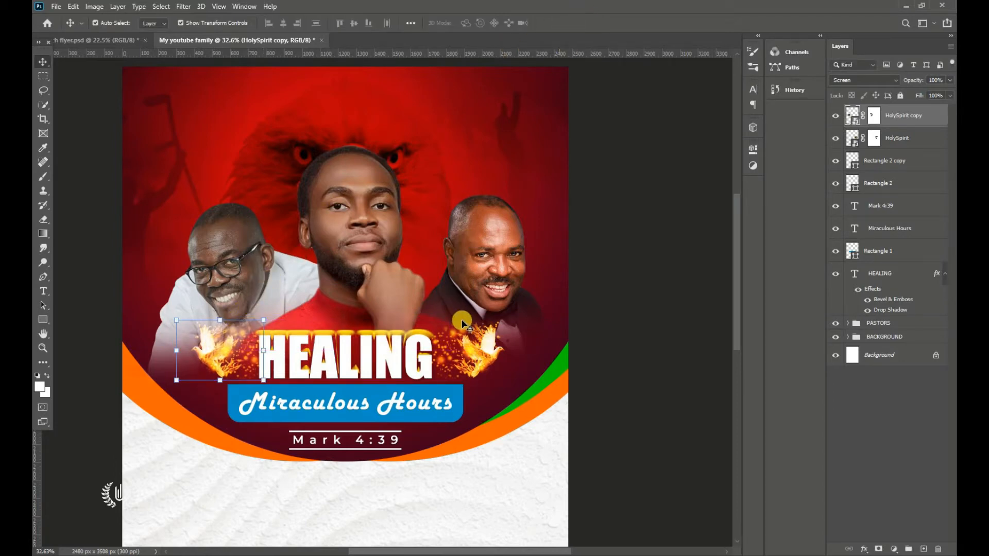
# Step: Scale both doves to about 95.5% and nudge them slightly lower and left
pyautogui.keyDown('shift'); pyautogui.click(479, 353); pyautogui.keyUp('shift')
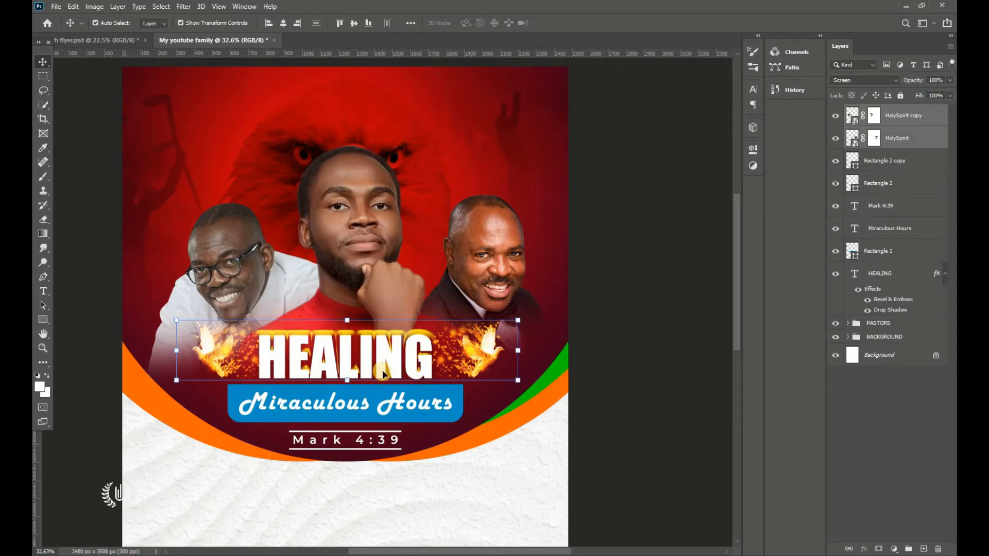
pyautogui.press('Down')
pyautogui.press('Down')
pyautogui.press('Down')
pyautogui.press('Down')
pyautogui.press('Down')
pyautogui.press('Down')
pyautogui.press('Down')
pyautogui.press('Down')
pyautogui.press('Down')
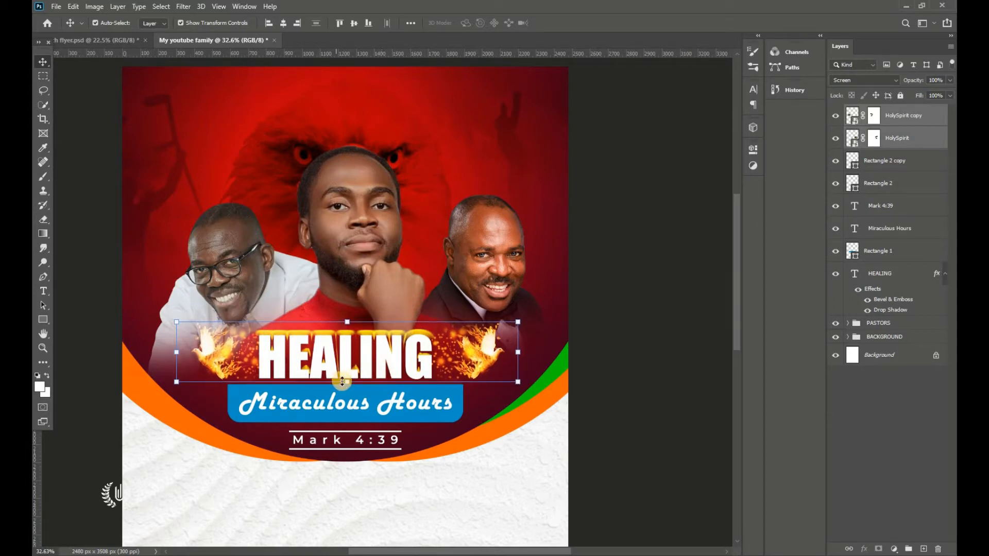
pyautogui.hotkey('ctrl', 't')
pyautogui.moveTo(348, 382); pyautogui.dragTo(347, 379)
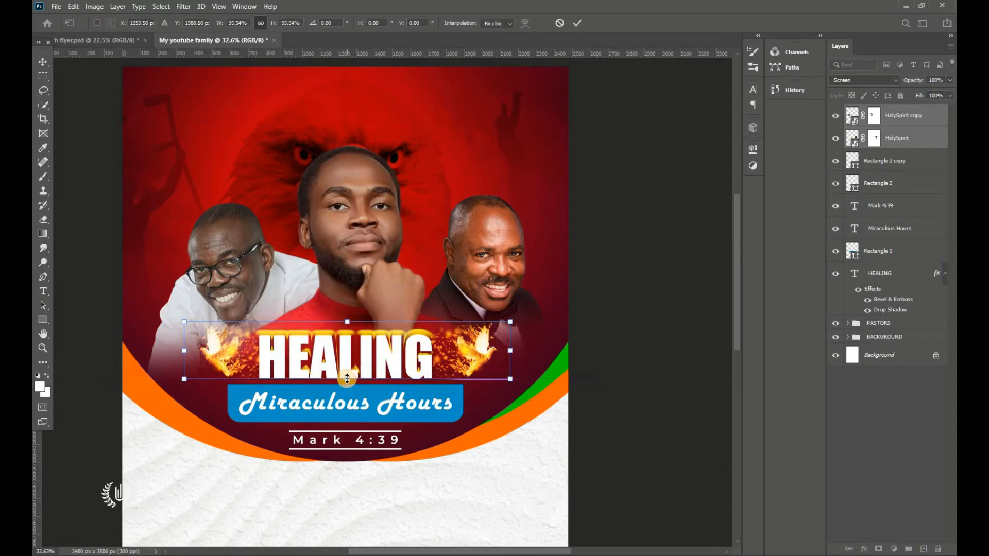
pyautogui.press('Down')
pyautogui.press('Down')
pyautogui.press('Down')
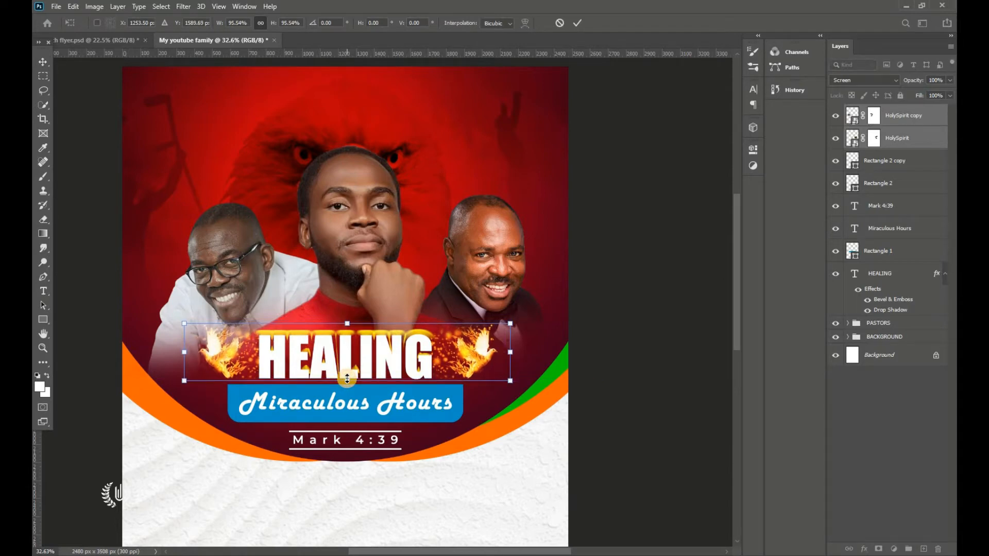
pyautogui.press('Left')
pyautogui.press('Down')
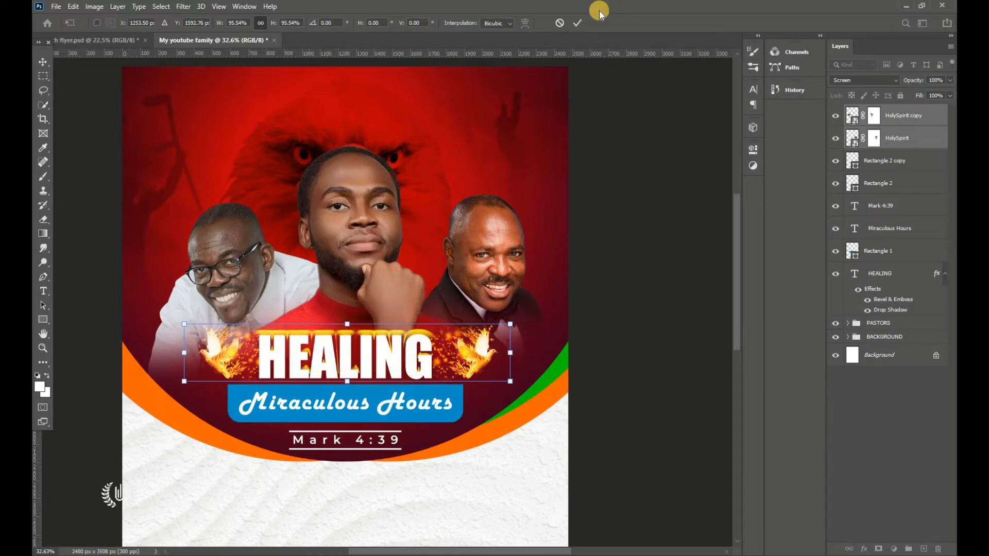
pyautogui.click(577, 23)
pyautogui.click(631, 153)
pyautogui.hotkey('ctrl', '-')
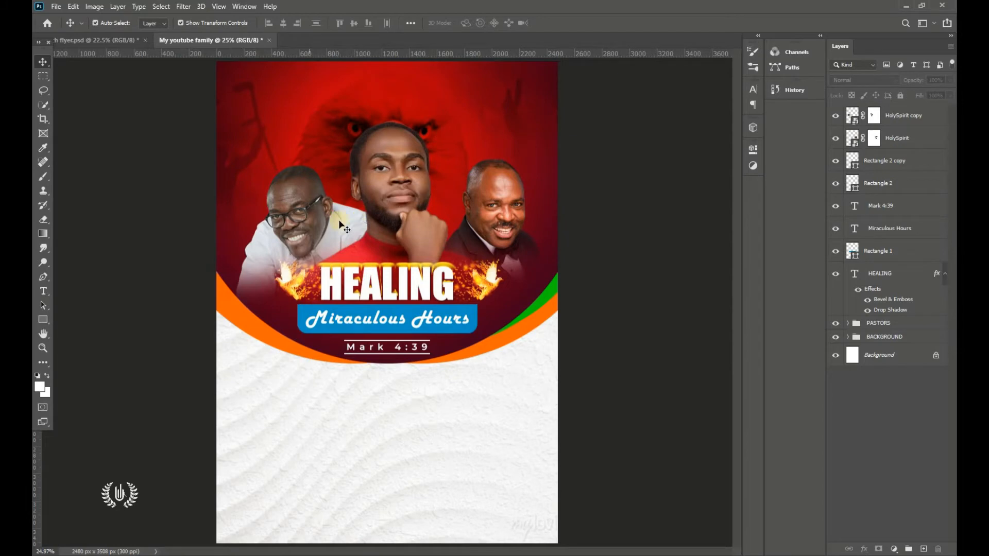
# Step: Group the HolySpirit copy through HEALING layers and name the group 'HEALING TEXT'
pyautogui.click(893, 117)
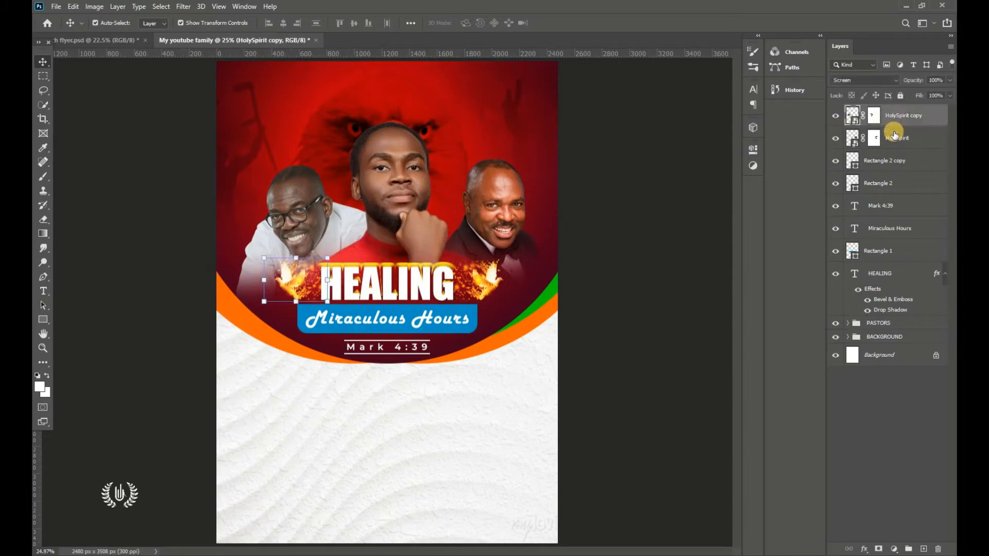
pyautogui.keyDown('shift'); pyautogui.click(903, 283); pyautogui.keyUp('shift')
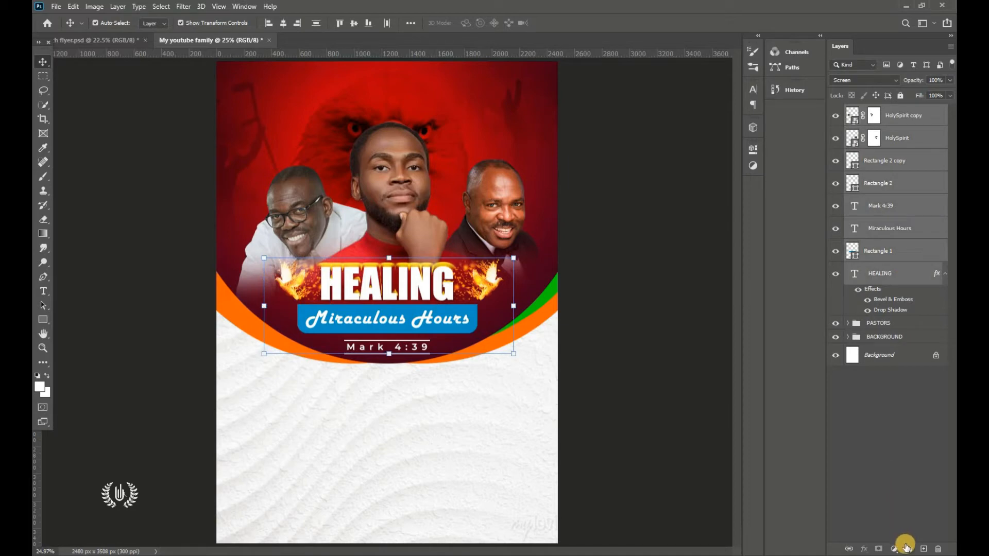
pyautogui.click(906, 548)
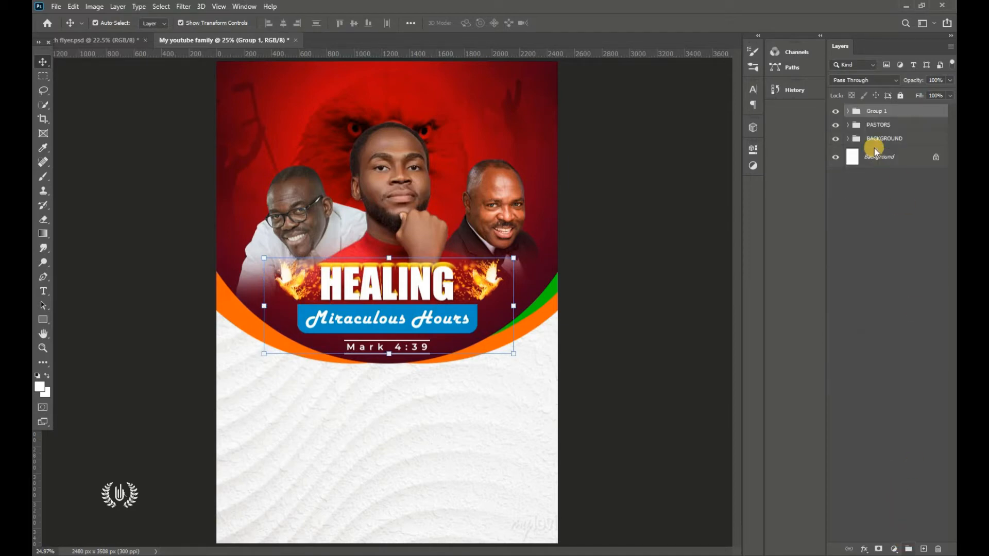
pyautogui.doubleClick(876, 111)
pyautogui.write('HEALING TEXT')
pyautogui.press('Return')
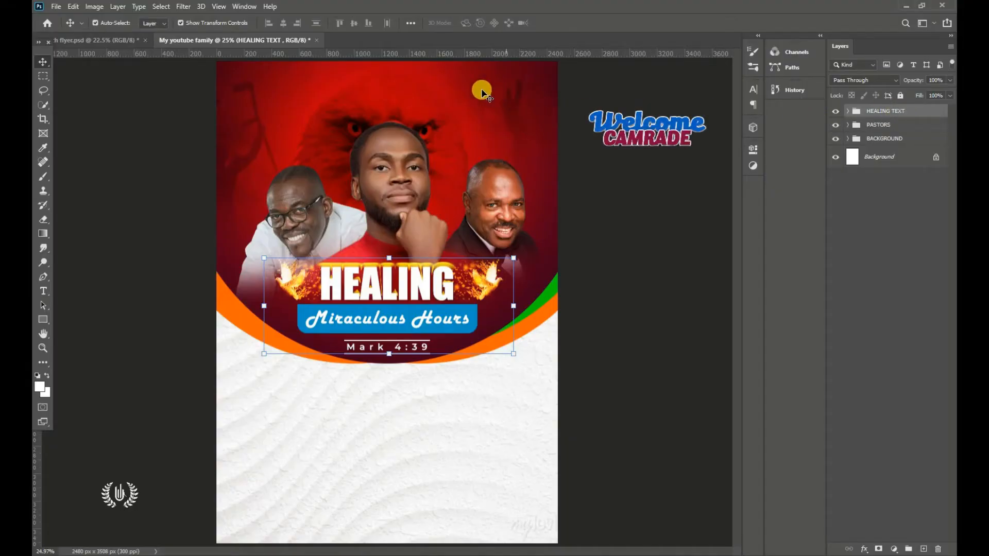
# Step: Embed the LOGO image at the top centre of the flyer and open its Blending Options
pyautogui.click(55, 6)
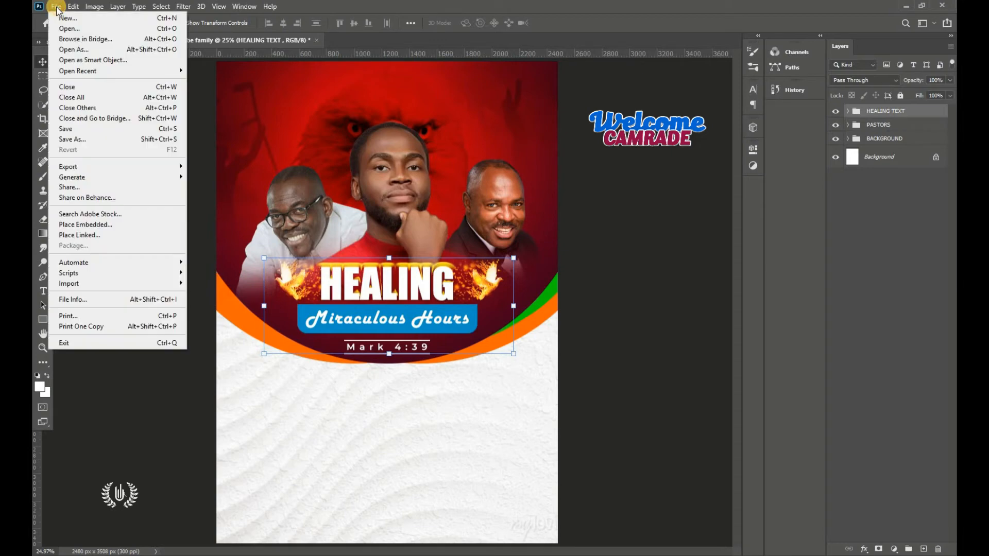
pyautogui.click(88, 225)
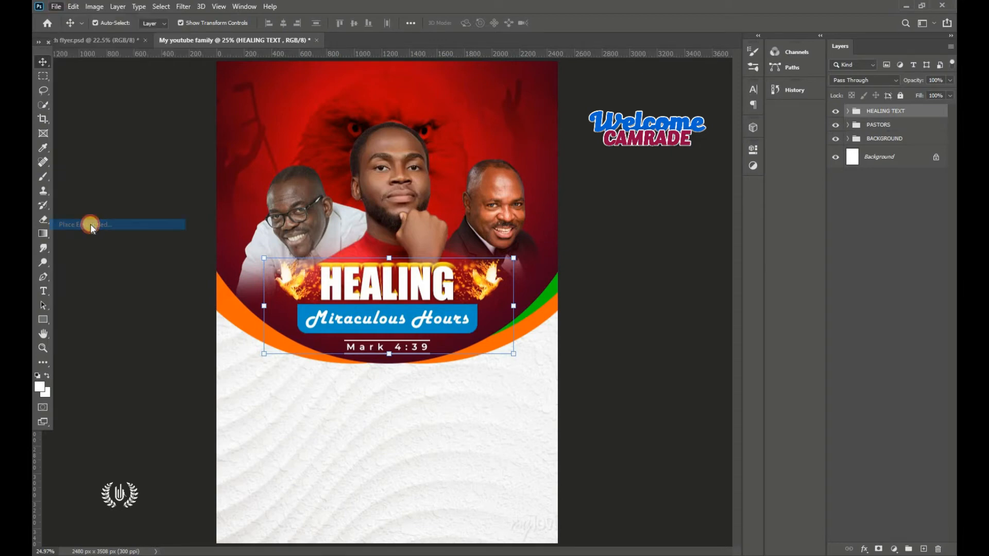
pyautogui.click(341, 176)
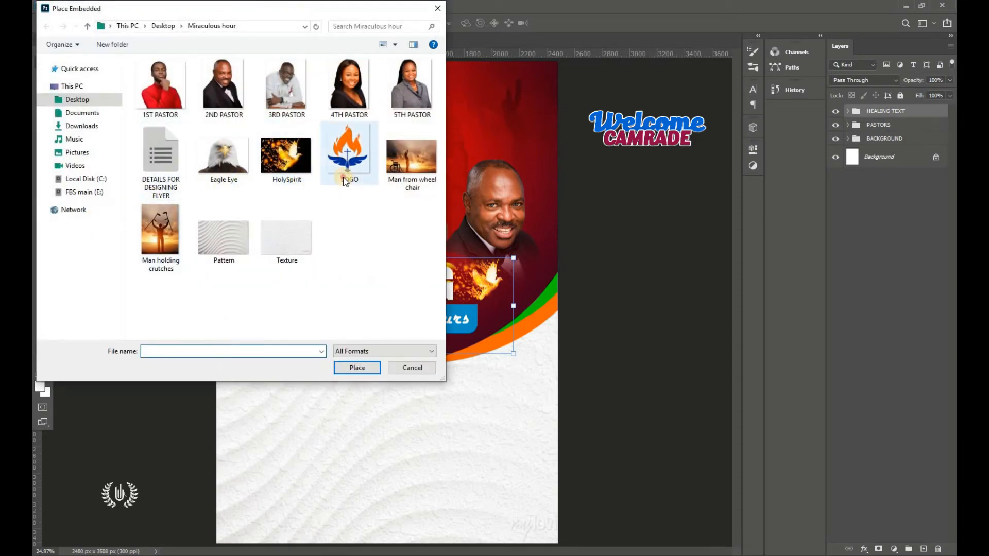
pyautogui.click(343, 363)
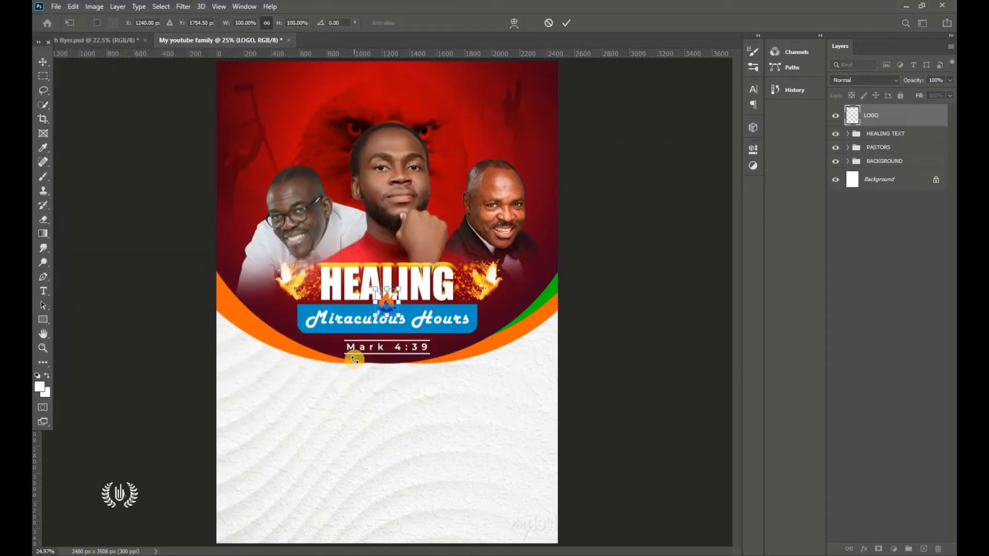
pyautogui.moveTo(389, 360); pyautogui.dragTo(358, 61)
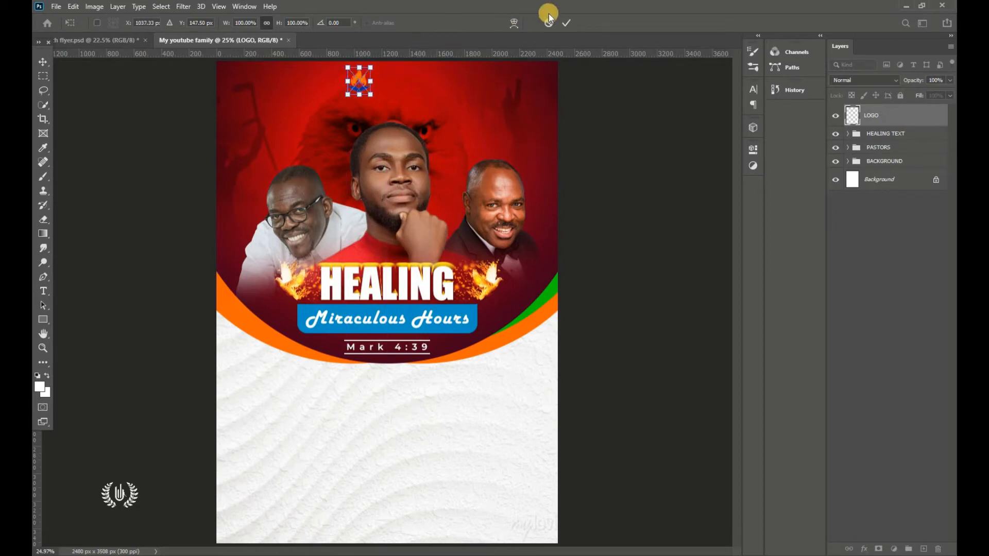
pyautogui.click(562, 21)
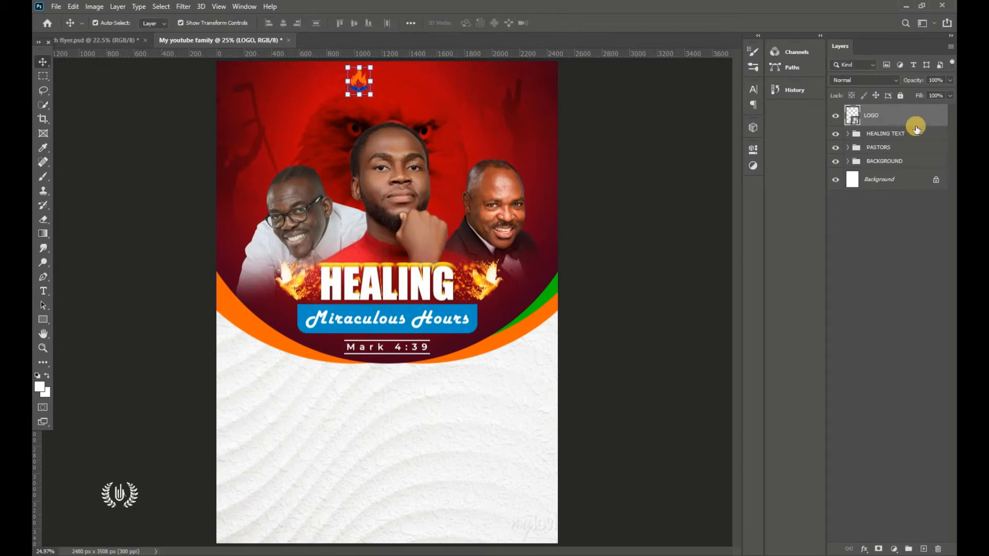
pyautogui.click(864, 549)
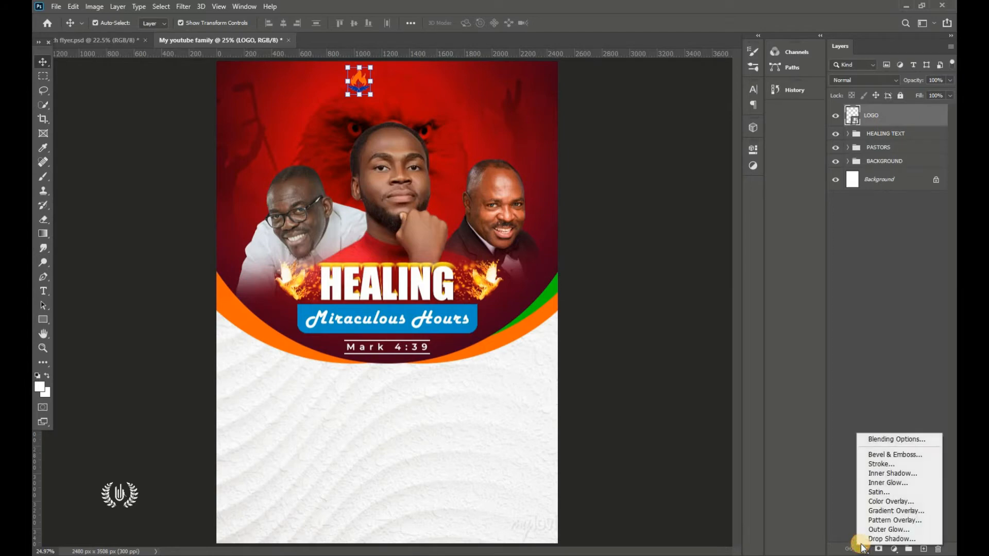
pyautogui.click(879, 438)
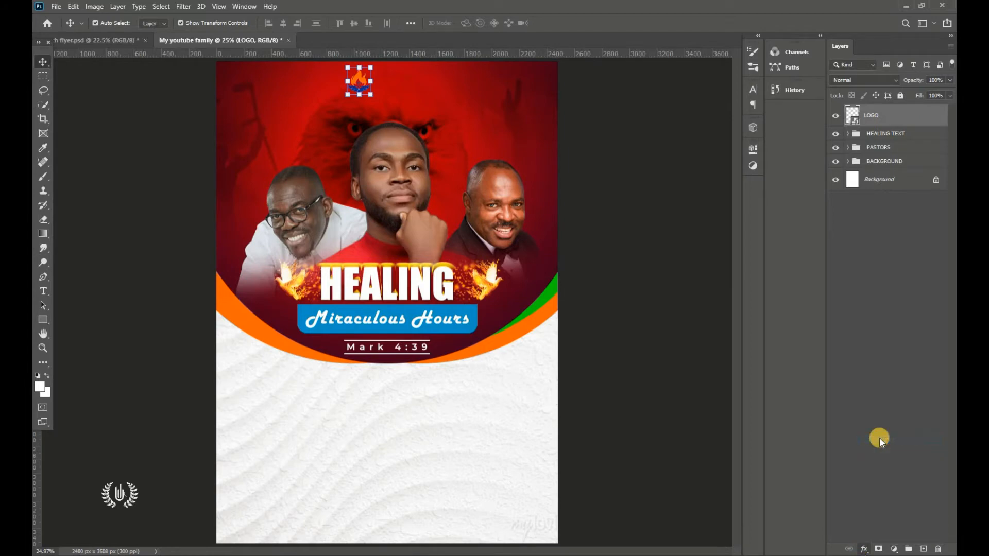
# Step: Turn on Color Overlay for the logo and open its colour picker
pyautogui.moveTo(258, 168); pyautogui.dragTo(656, 113)
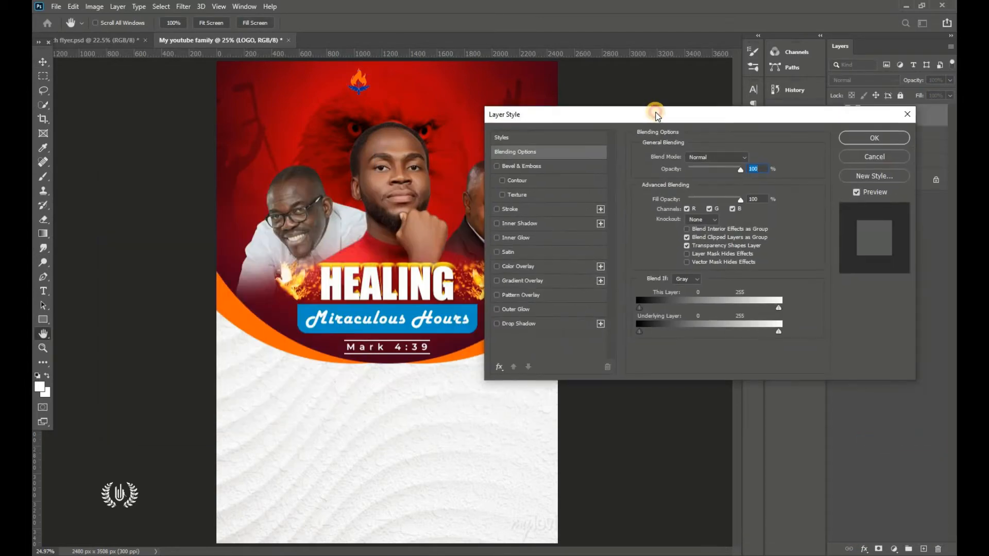
pyautogui.click(526, 267)
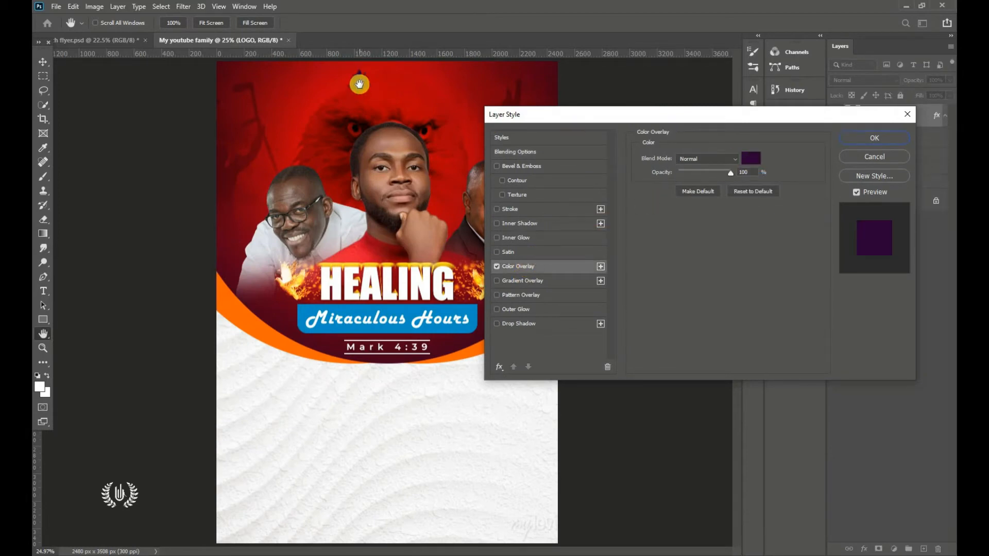
pyautogui.click(751, 159)
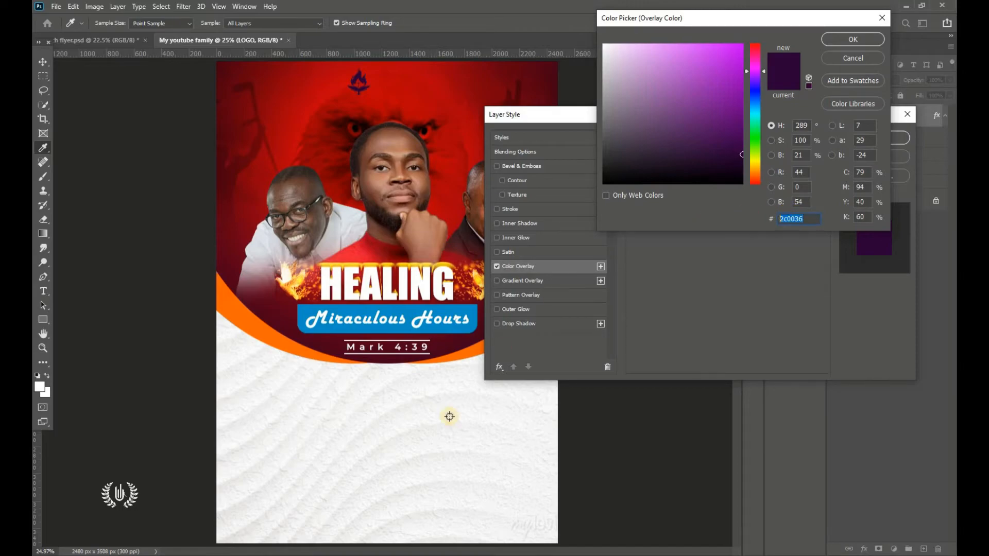
# Step: Copy the yellow code fffc00 from the Notepad flyer notes back to Photoshop
pyautogui.hotkey('alt', 'Tab')
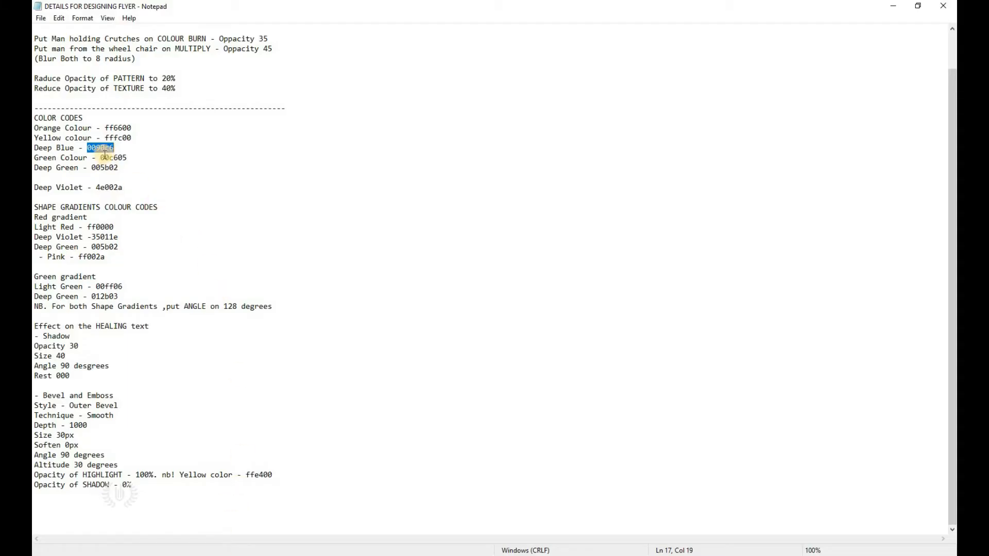
pyautogui.doubleClick(131, 138)
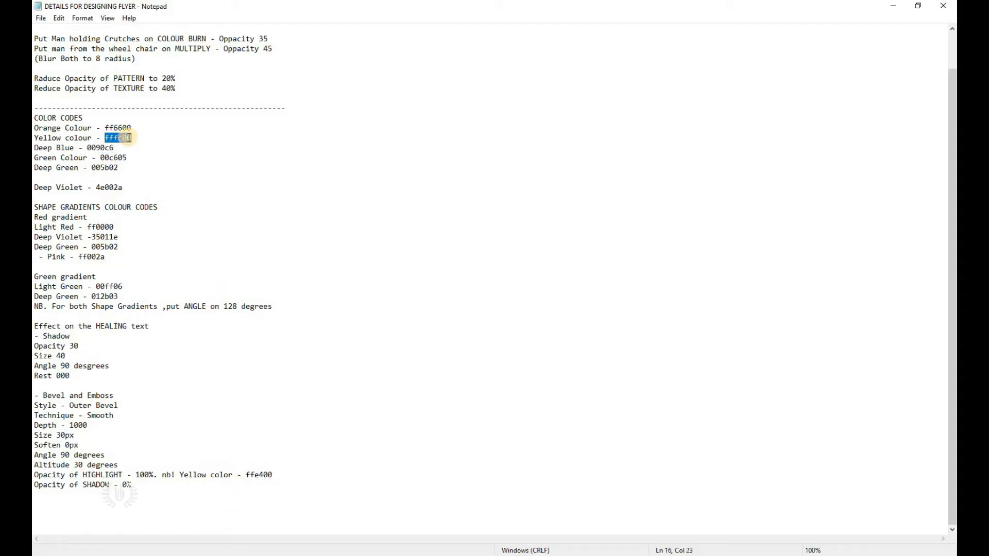
pyautogui.rightClick(128, 138)
pyautogui.click(149, 173)
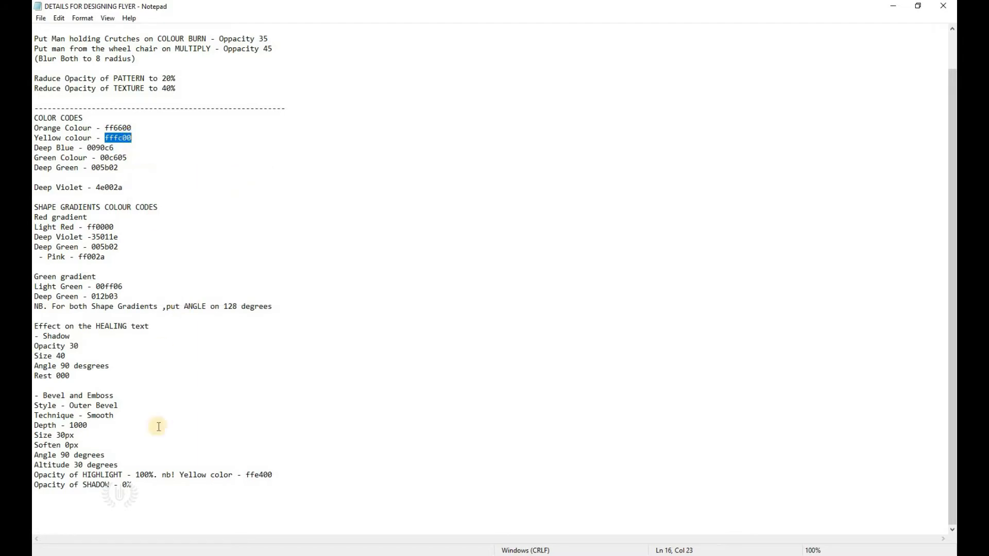
pyautogui.hotkey('alt', 'Tab')
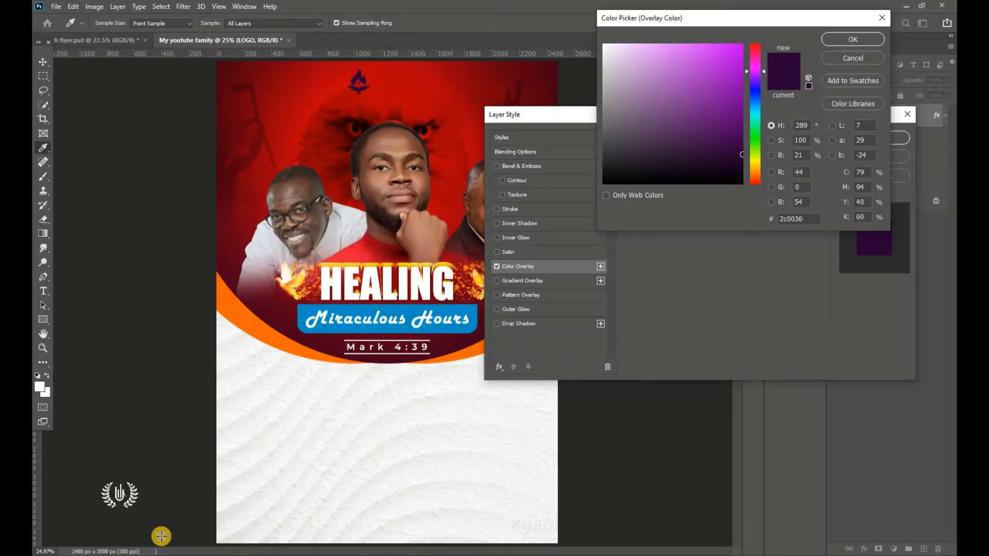
# Step: Change the LOGO layer's Color Overlay to yellow fffc00 and apply the layer style
pyautogui.doubleClick(806, 219)
pyautogui.rightClick(806, 218)
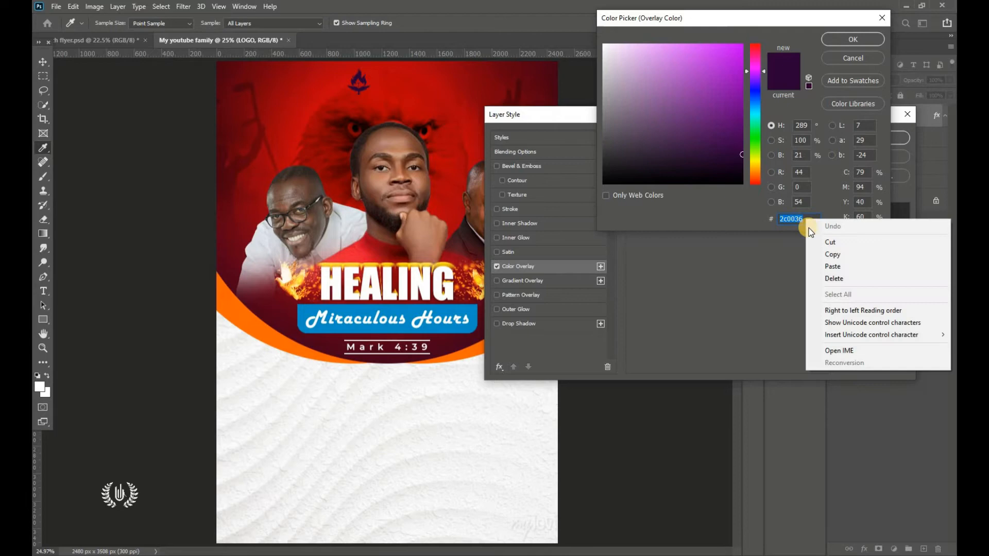
pyautogui.click(820, 267)
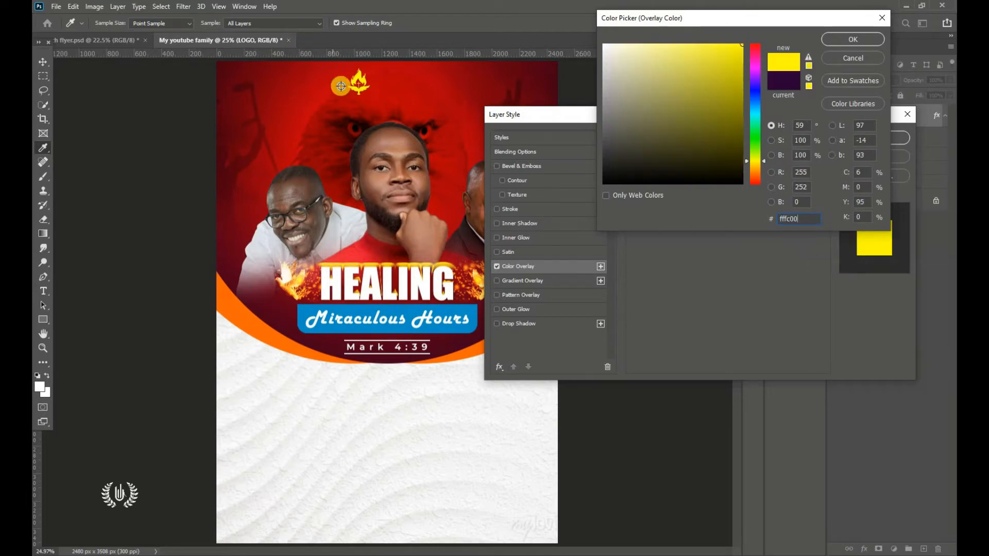
pyautogui.click(842, 38)
pyautogui.moveTo(795, 113); pyautogui.dragTo(575, 151)
pyautogui.click(596, 172)
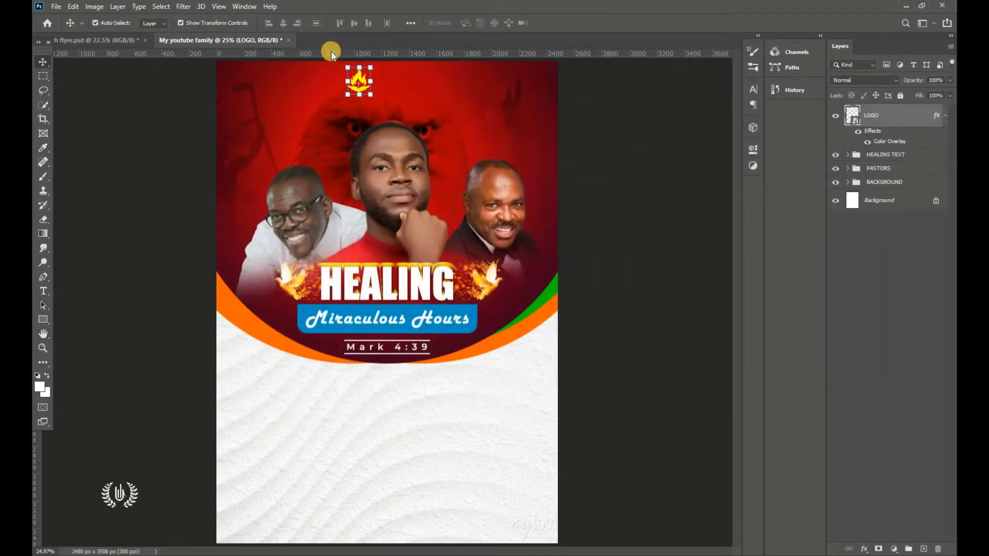
# Step: Draw a thin vertical rectangle, about 8 by 156 px, just right of the flame logo
pyautogui.scroll(3, 359, 69)
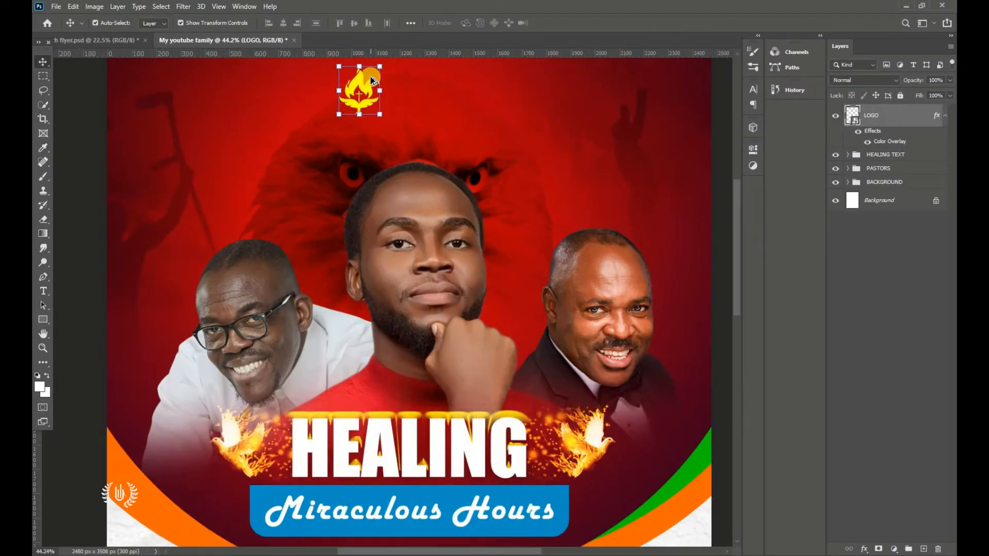
pyautogui.moveTo(736, 218); pyautogui.dragTo(737, 187)
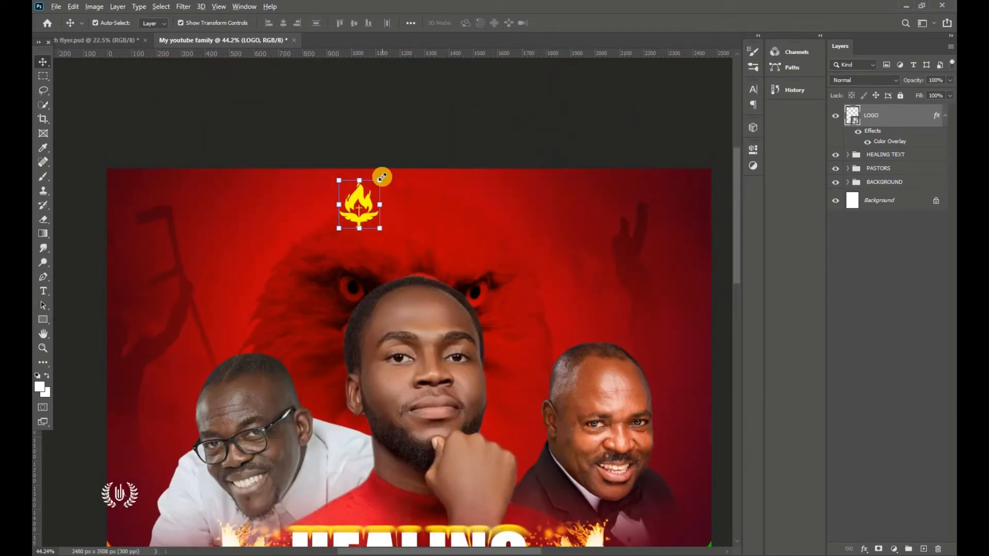
pyautogui.scroll(2, 379, 175)
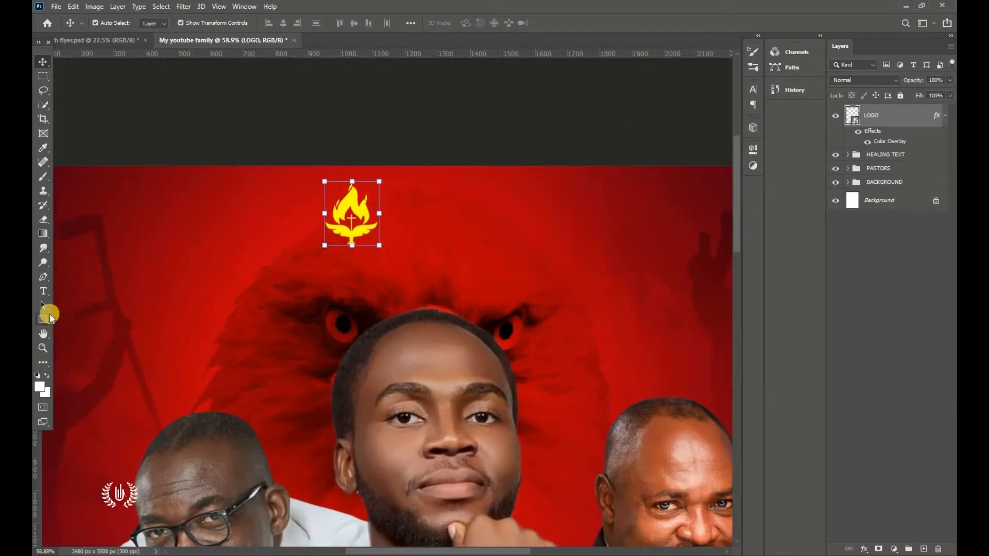
pyautogui.click(36, 320)
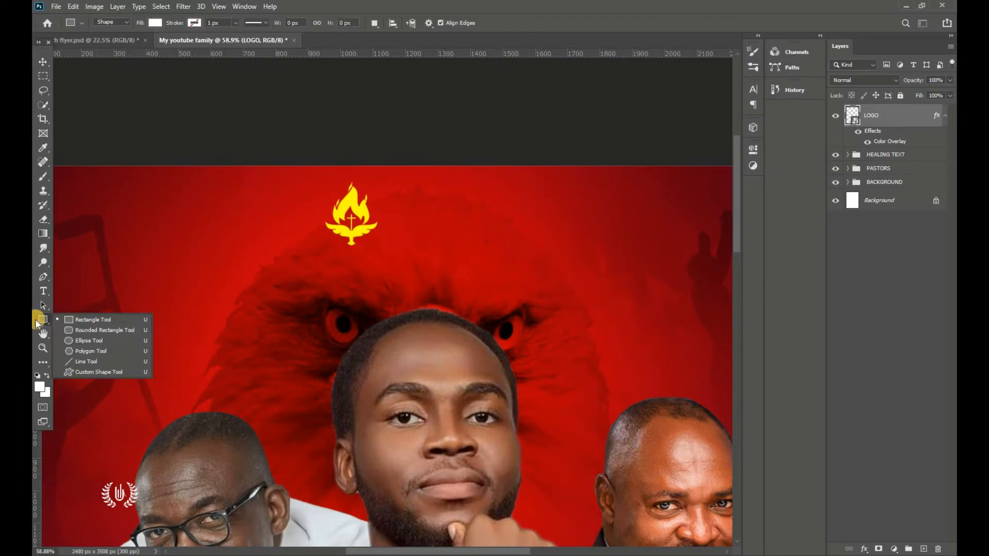
pyautogui.click(82, 319)
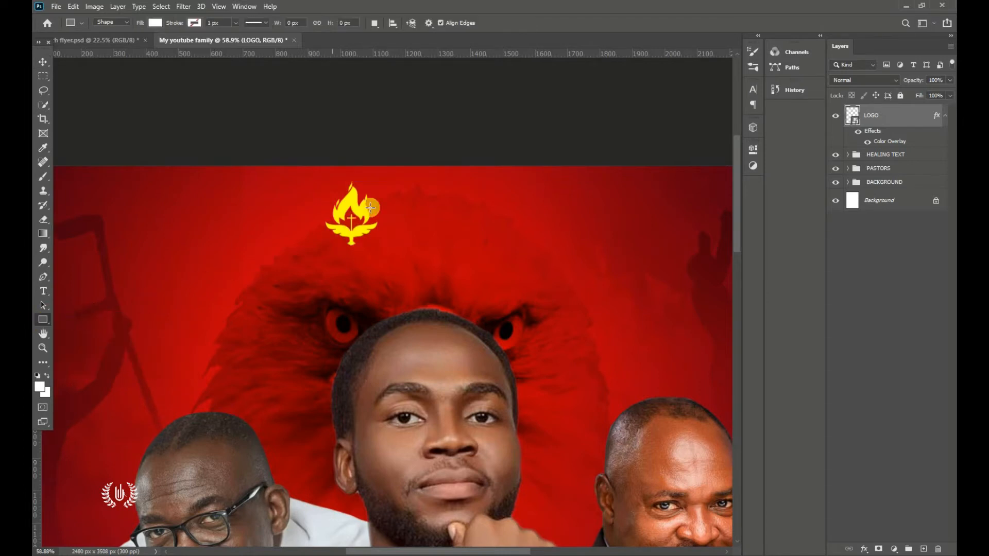
pyautogui.moveTo(378, 192); pyautogui.dragTo(379, 242)
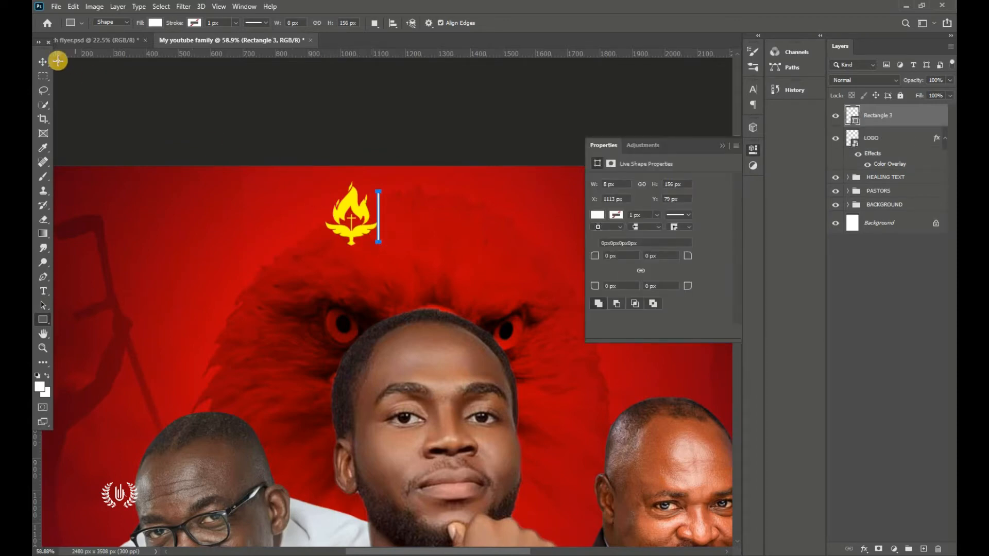
pyautogui.click(40, 63)
pyautogui.click(74, 62)
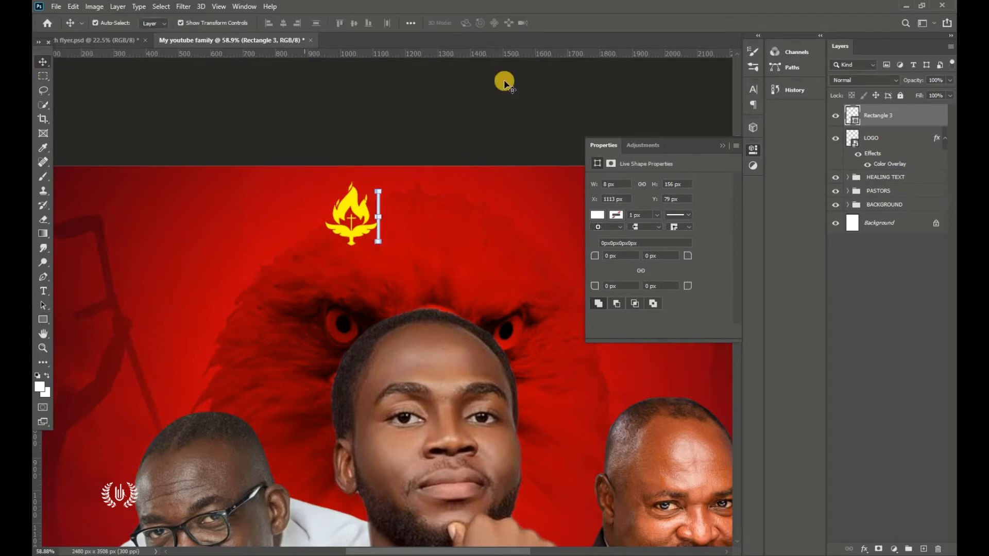
pyautogui.click(722, 147)
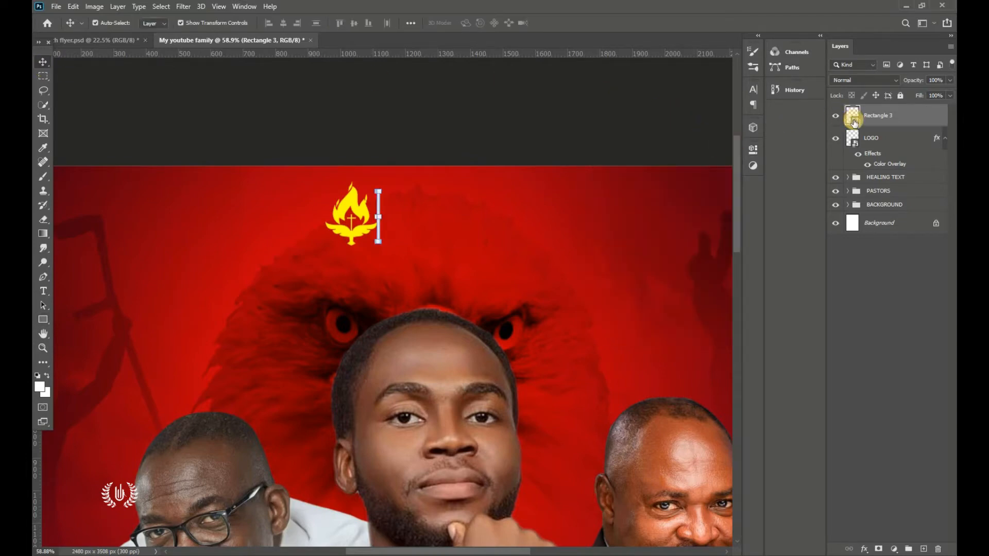
# Step: Fill the new Rectangle 3 bar with yellow fffc00
pyautogui.doubleClick(853, 121)
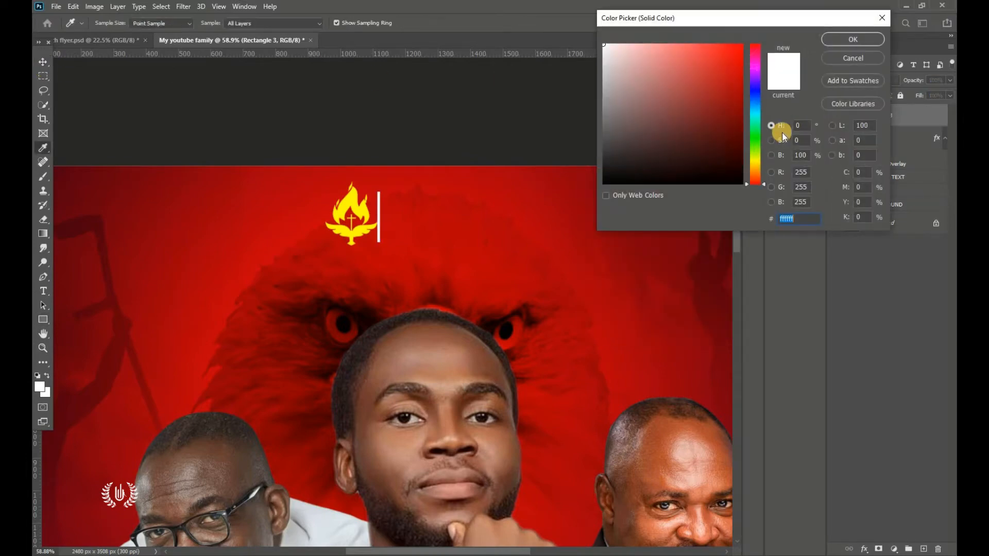
pyautogui.rightClick(796, 217)
pyautogui.click(800, 261)
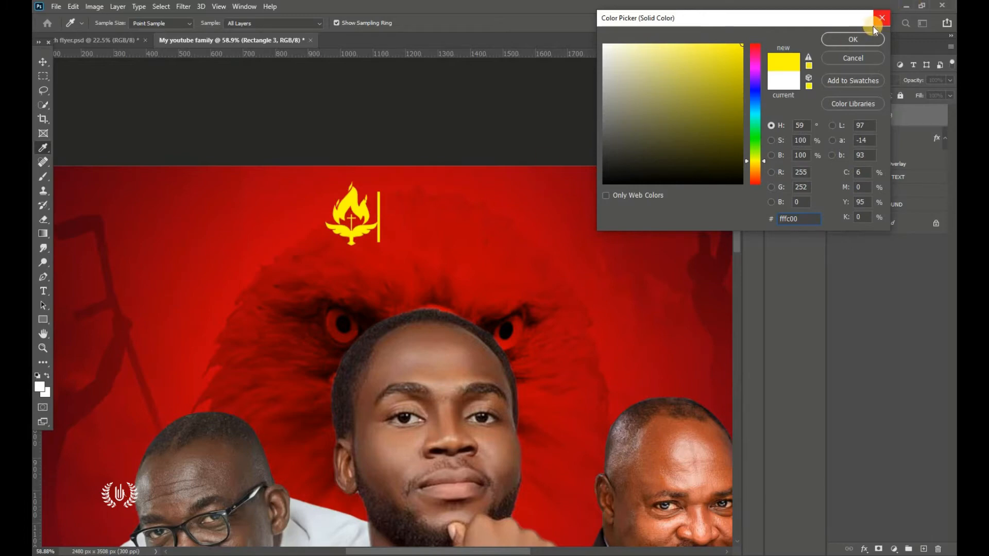
pyautogui.click(850, 40)
# Step: Nudge the yellow Rectangle 3 bar about 4 px to the right with the Move Tool
pyautogui.press('v')
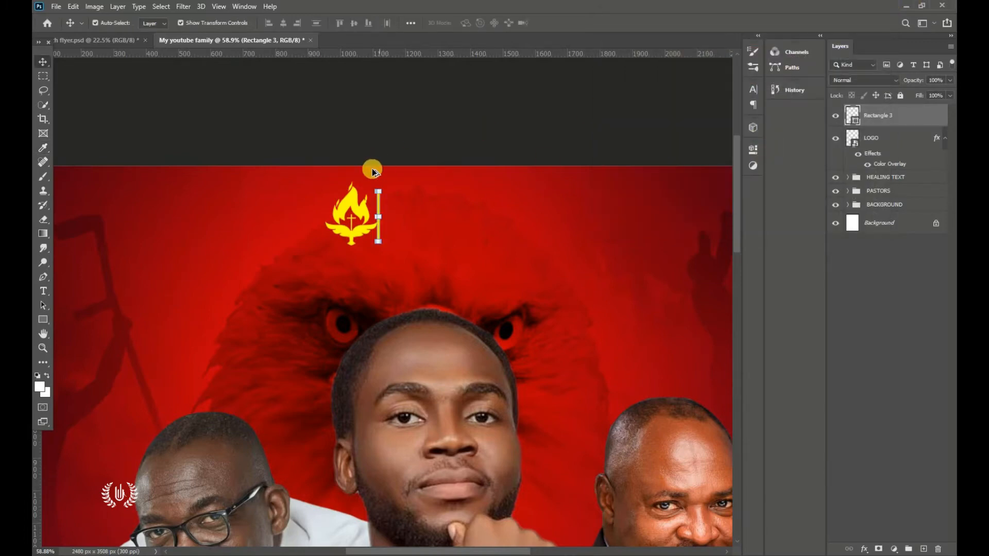
pyautogui.scroll(3, 379, 181)
pyautogui.scroll(2, 373, 225)
pyautogui.moveTo(380, 233); pyautogui.dragTo(384, 232)
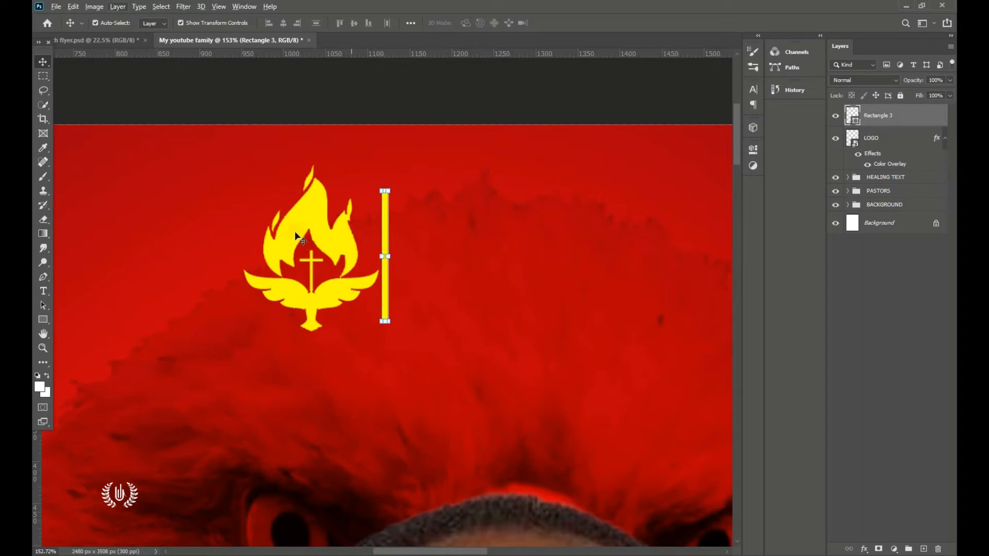
pyautogui.moveTo(385, 230); pyautogui.dragTo(390, 234)
# Step: Try aligning the bar and LOGO on horizontal centres, undo it, and reselect Rectangle 3
pyautogui.scroll(-5, 340, 236)
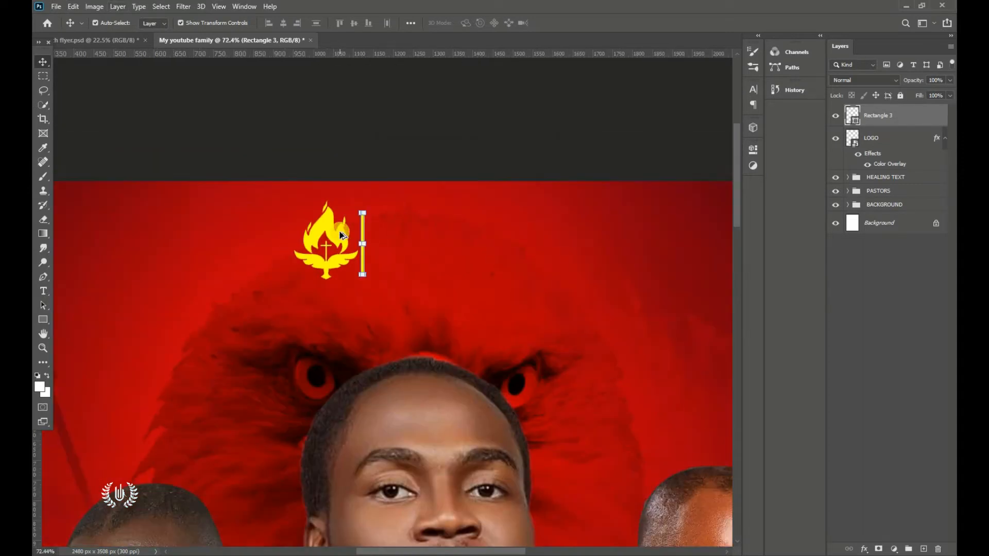
pyautogui.keyDown('shift'); pyautogui.click(340, 235); pyautogui.keyUp('shift')
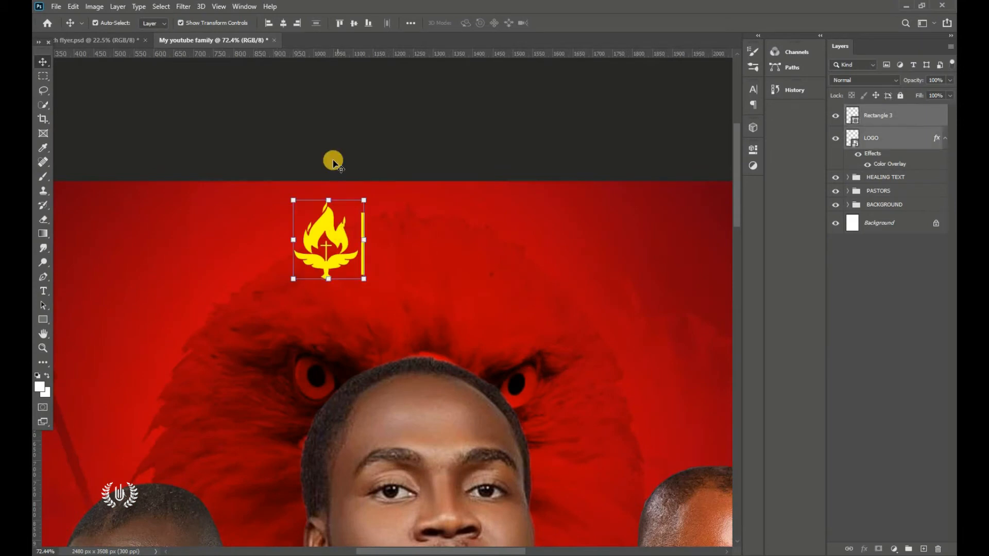
pyautogui.click(283, 23)
pyautogui.hotkey('ctrl', 'z')
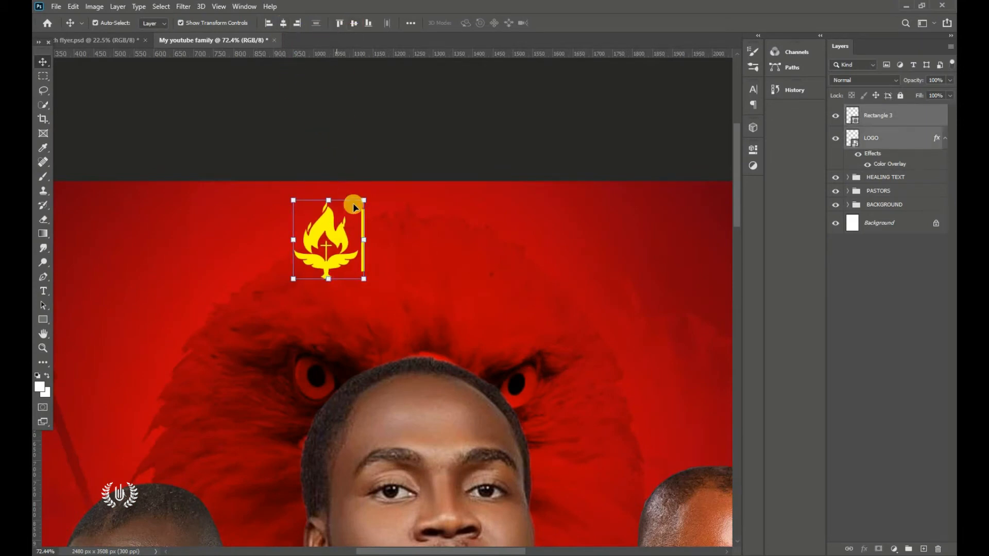
pyautogui.click(386, 150)
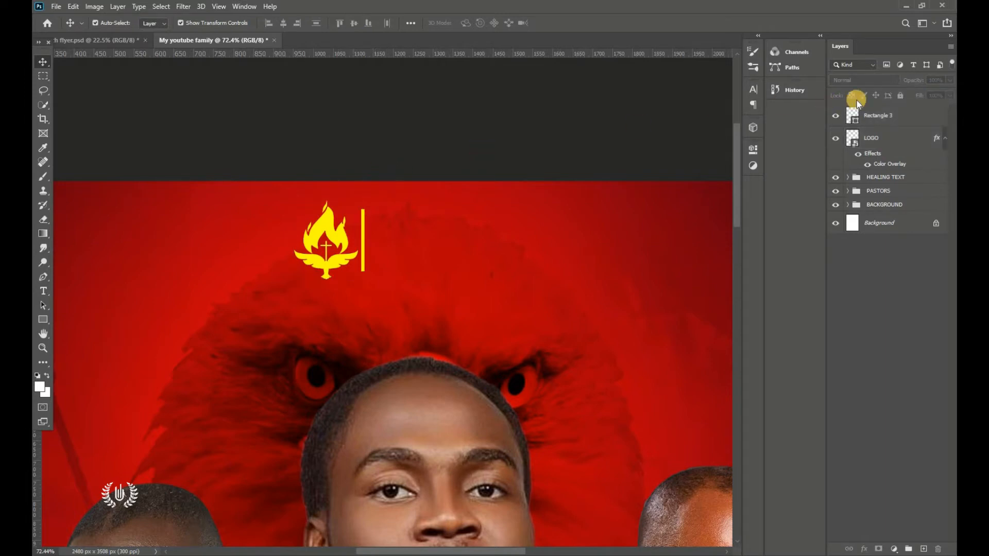
pyautogui.click(895, 121)
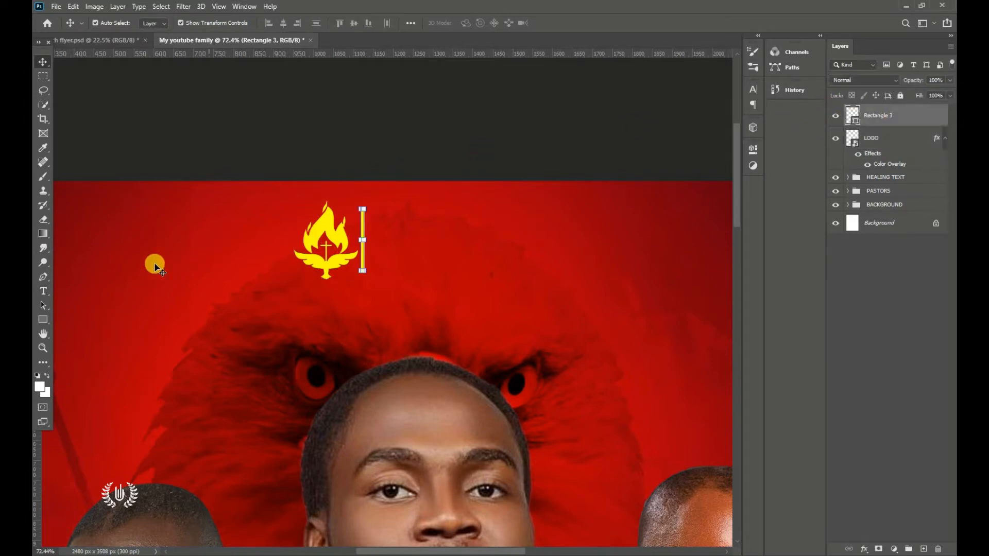
# Step: Add a Montserrat Bold text layer beside the bar and type TRIUMPHANT CHRISTIAN
pyautogui.rightClick(42, 297)
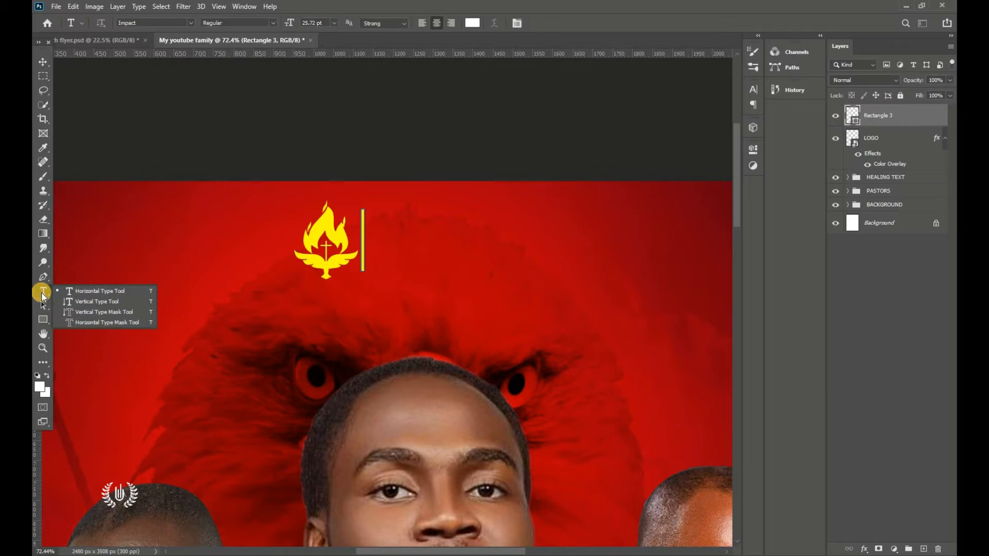
pyautogui.click(75, 289)
pyautogui.click(452, 221)
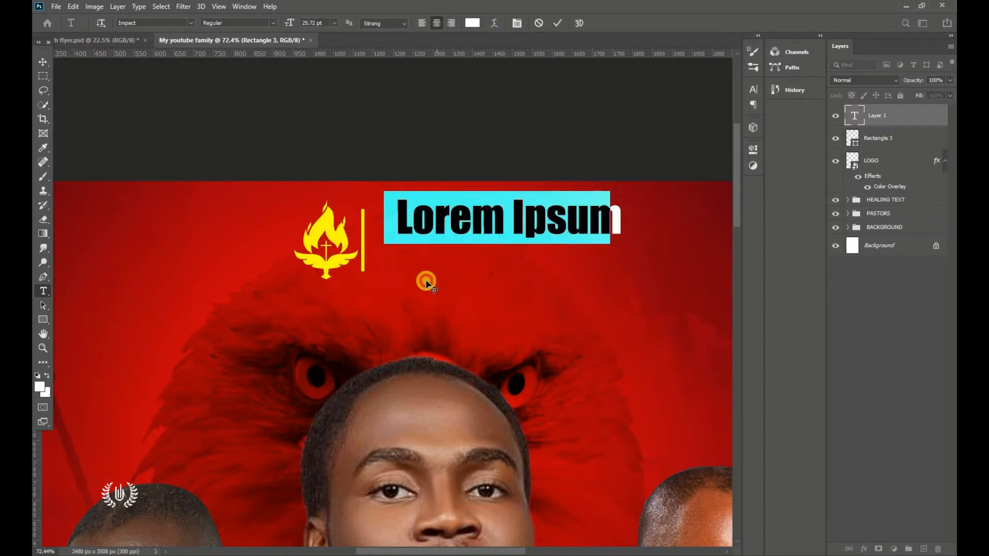
pyautogui.click(190, 23)
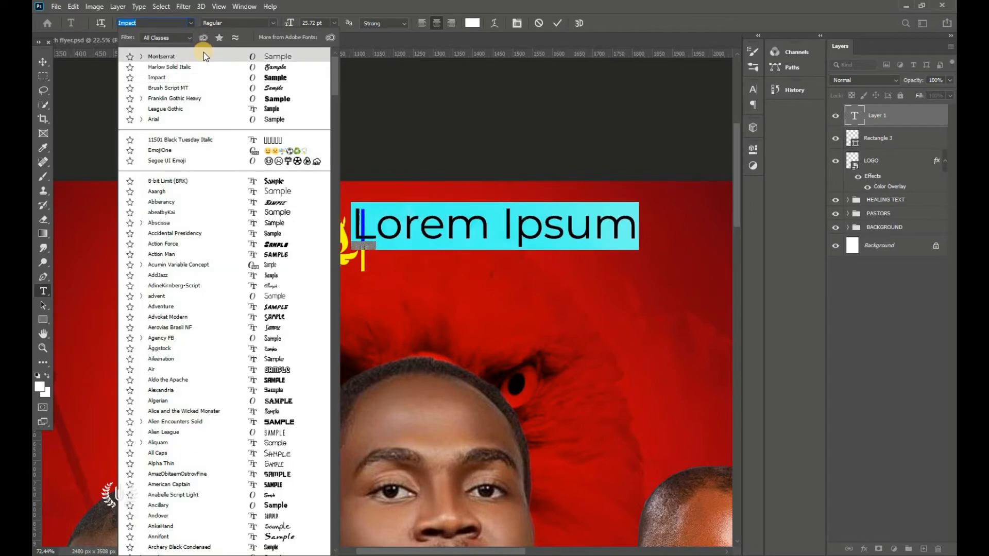
pyautogui.click(203, 54)
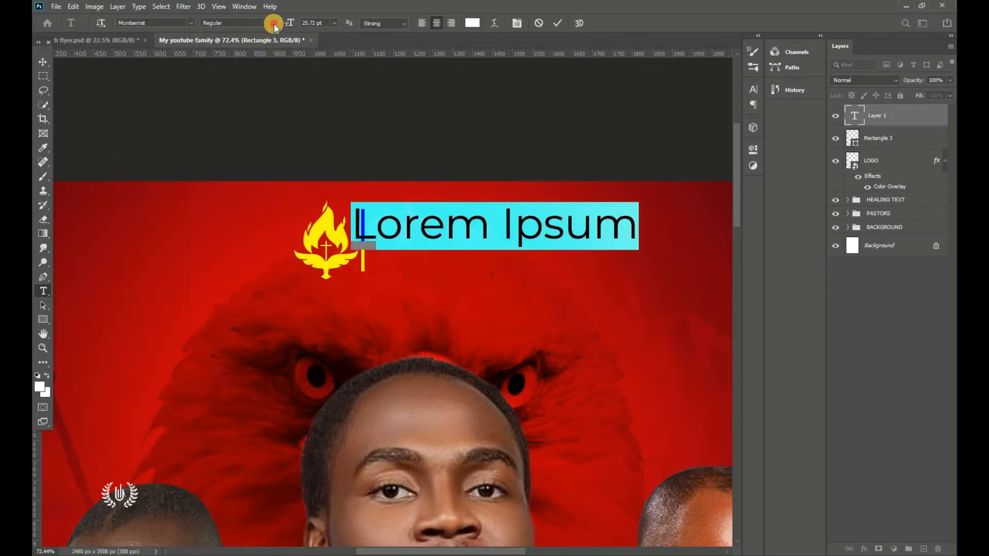
pyautogui.click(274, 24)
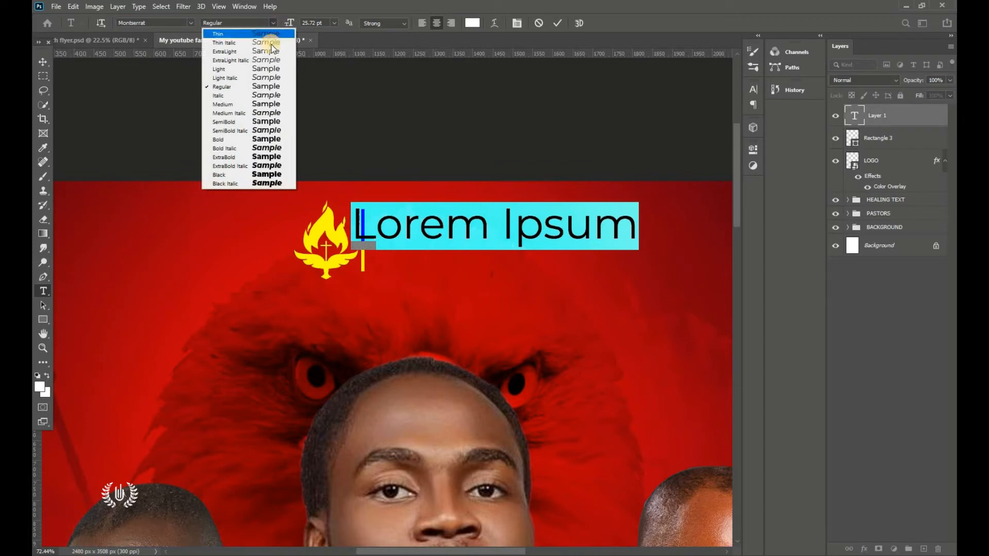
pyautogui.click(262, 139)
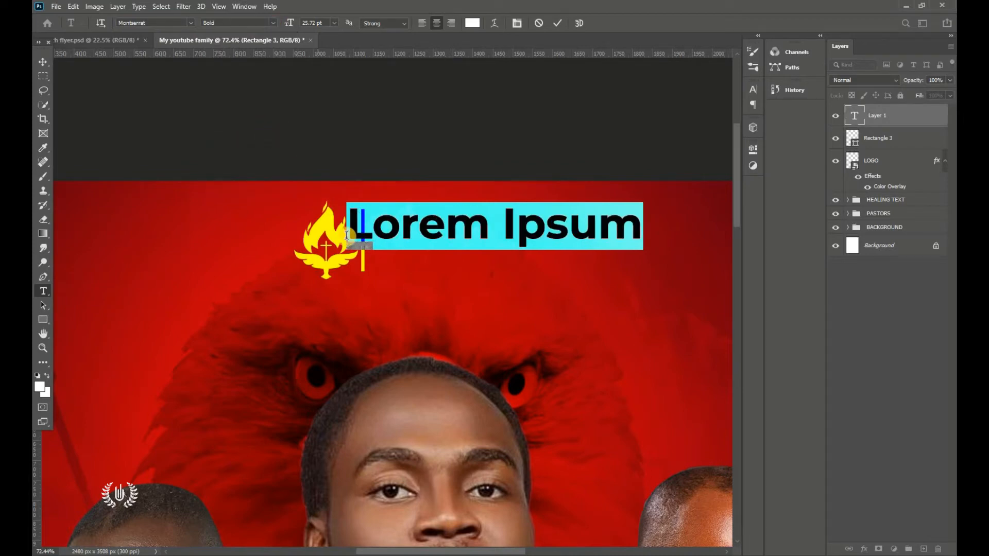
pyautogui.moveTo(527, 294)
pyautogui.mouseDown()
pyautogui.moveTo(548, 293)
pyautogui.moveTo(535, 291)
pyautogui.mouseUp()
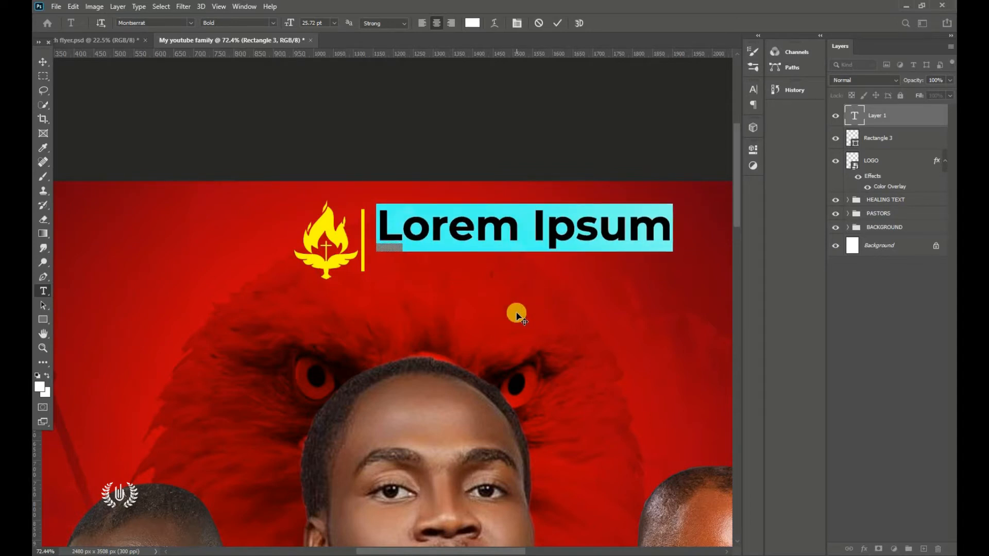
pyautogui.write('TRIU')
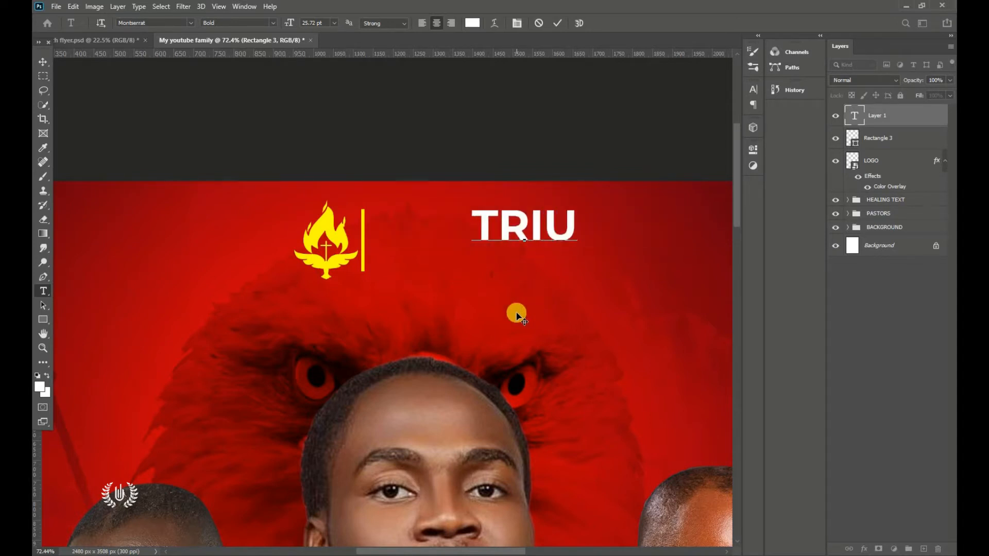
pyautogui.write('MPHAN')
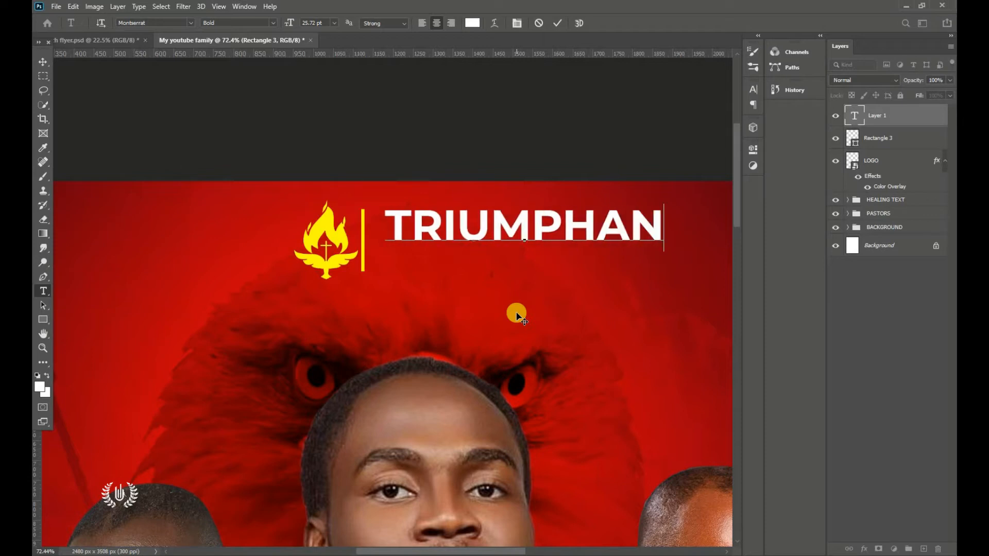
pyautogui.write('T ')
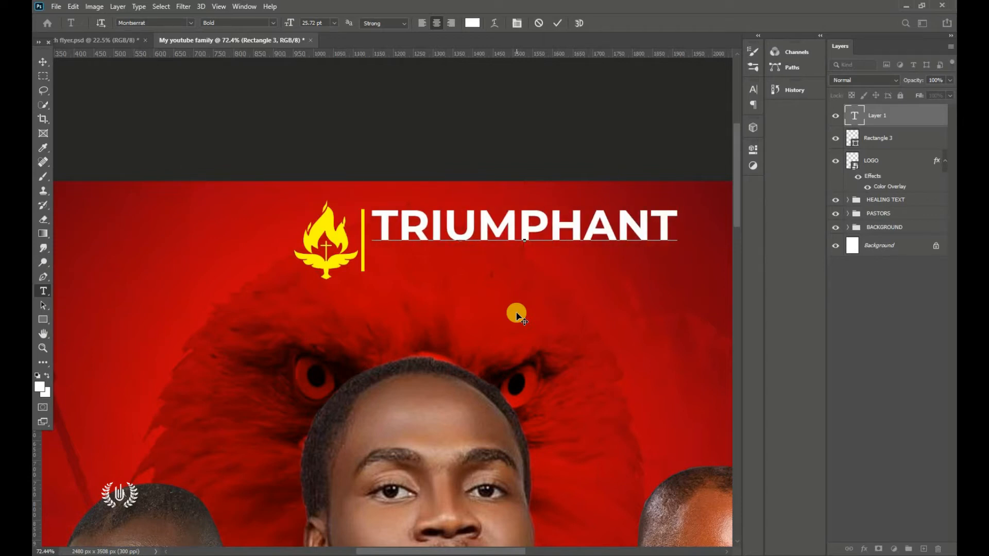
pyautogui.write('C')
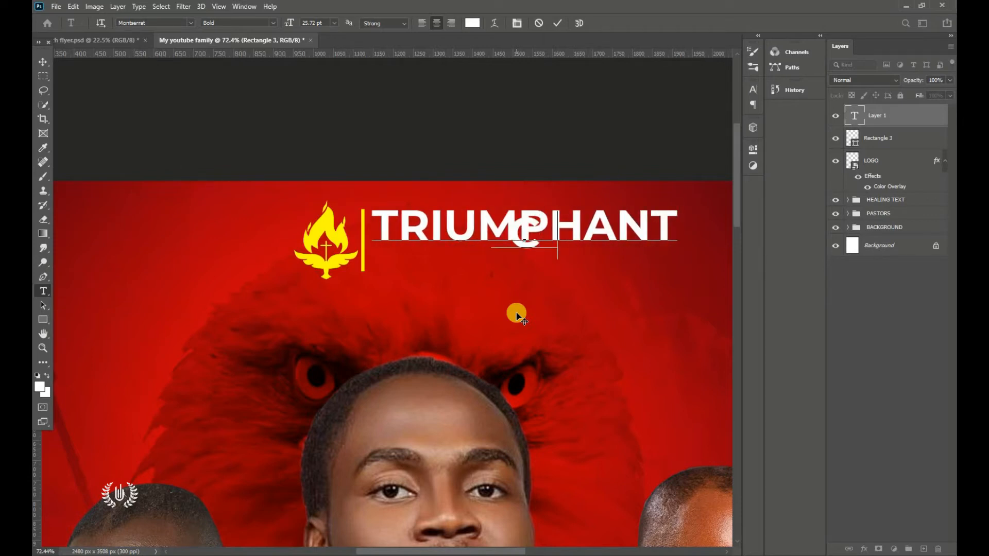
pyautogui.write('HRI')
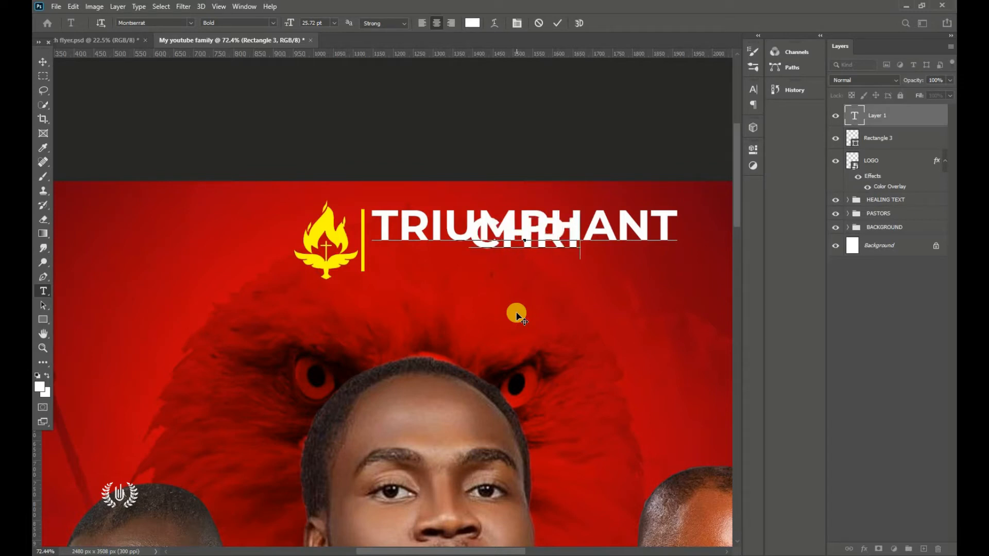
pyautogui.write('STIAN')
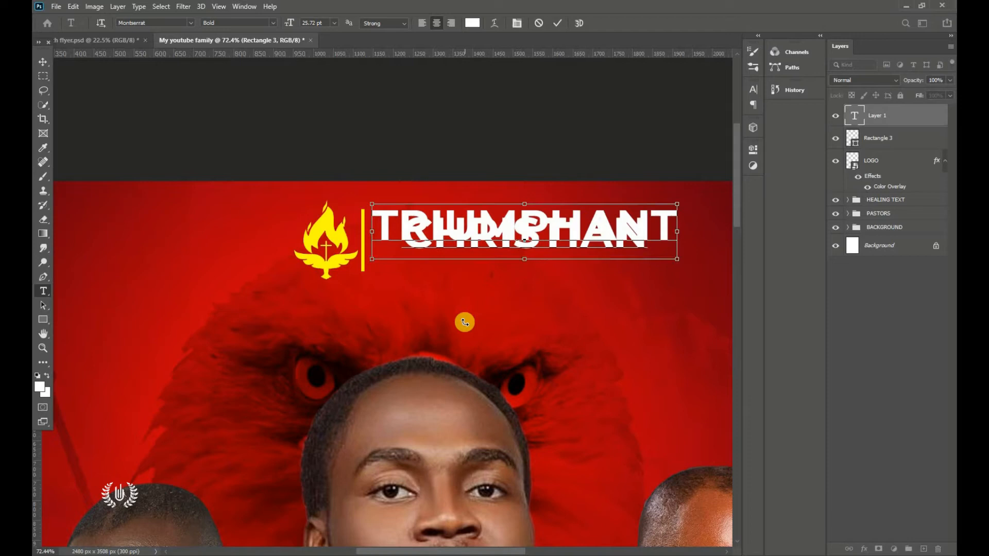
# Step: Increase the leading so CHRISTIAN drops onto its own line below TRIUMPHANT
pyautogui.hotkey('ctrl', 'a')
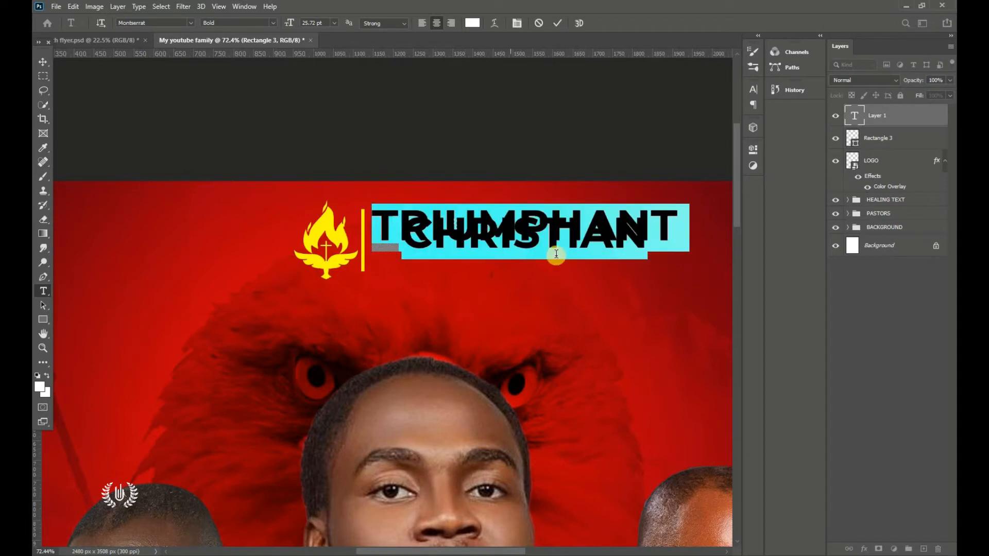
pyautogui.click(750, 89)
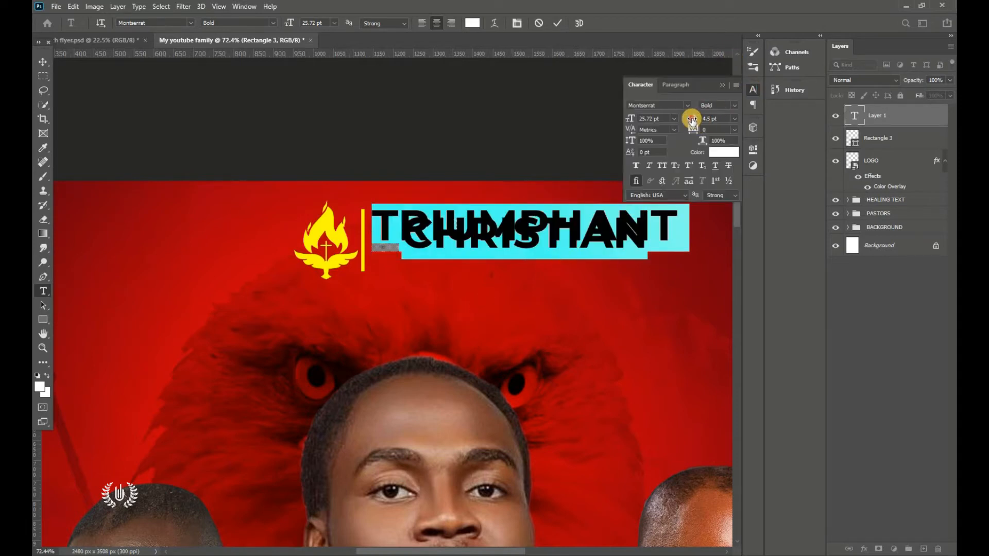
pyautogui.moveTo(691, 122); pyautogui.dragTo(703, 121)
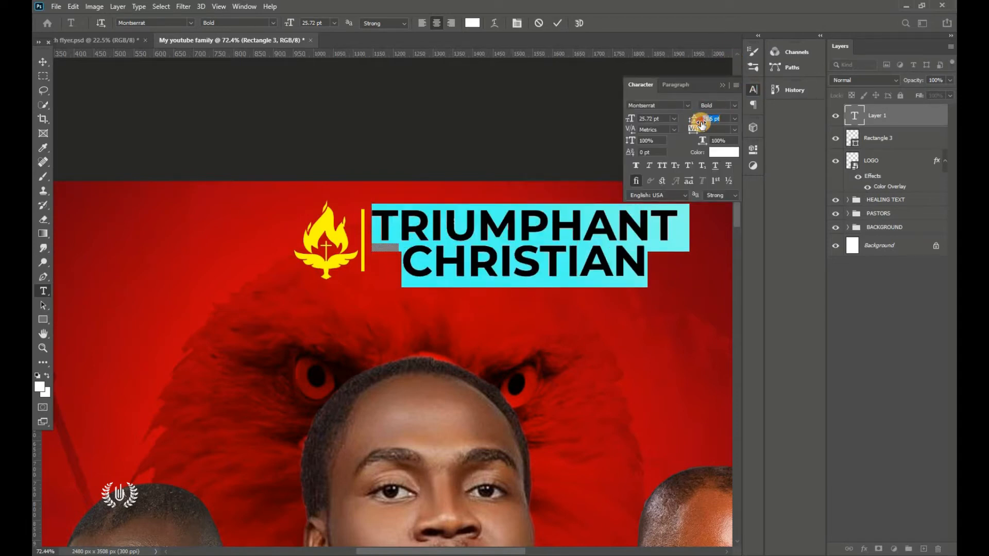
pyautogui.click(721, 84)
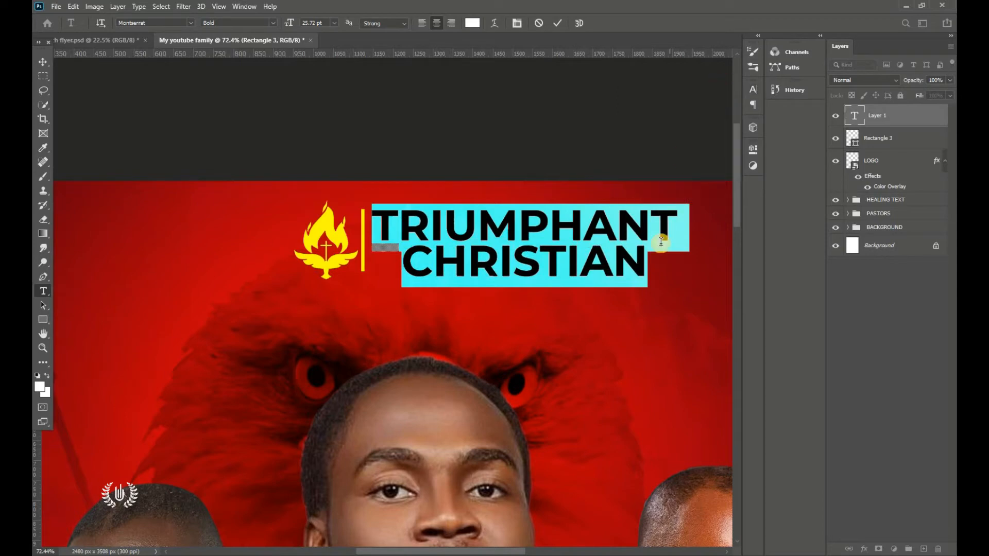
# Step: Add a third line reading CENTRE below CHRISTIAN
pyautogui.click(644, 262)
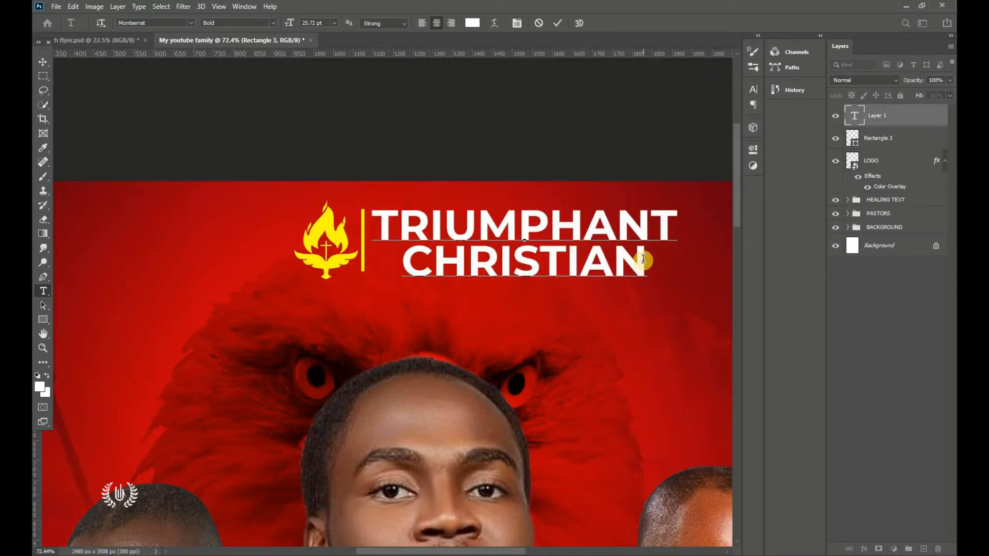
pyautogui.press('Return')
pyautogui.write('CENTRE')
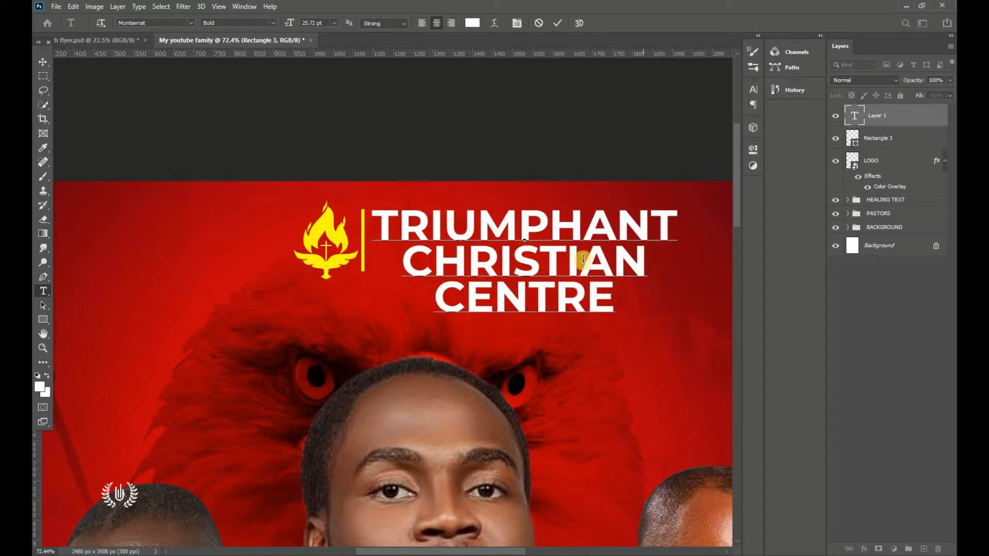
# Step: Left-align the three title lines, move them beside the yellow bar, and commit
pyautogui.moveTo(610, 298); pyautogui.dragTo(345, 215)
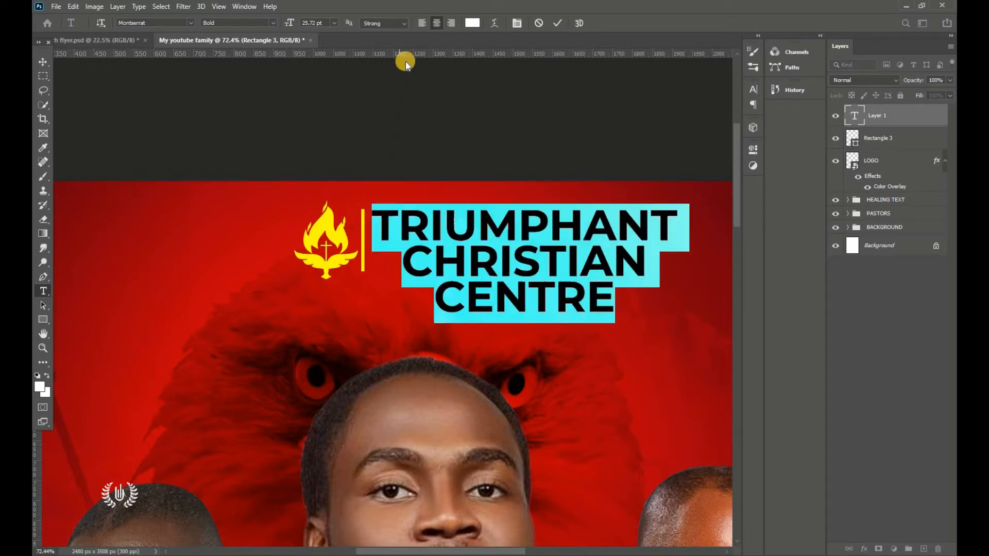
pyautogui.click(422, 22)
pyautogui.moveTo(593, 397); pyautogui.dragTo(440, 379)
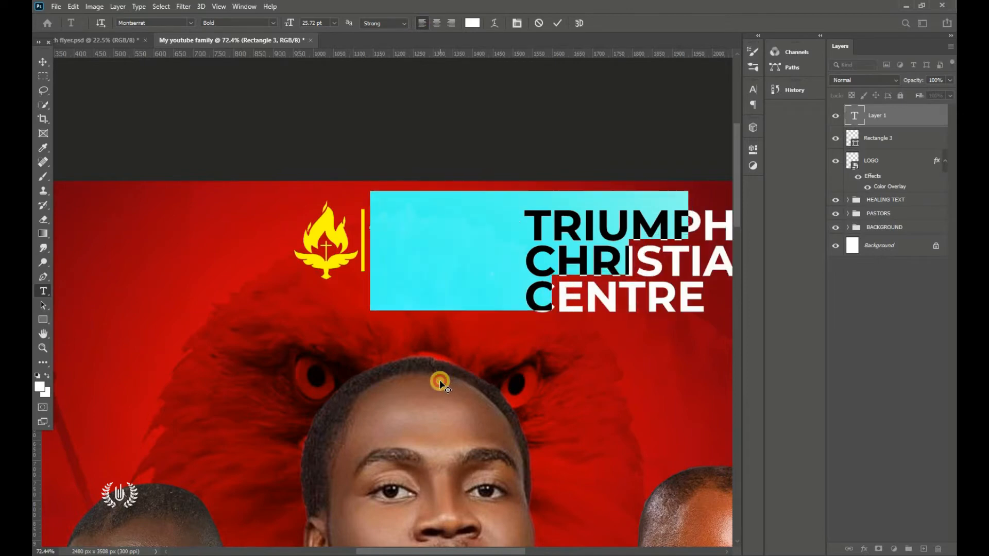
pyautogui.click(557, 23)
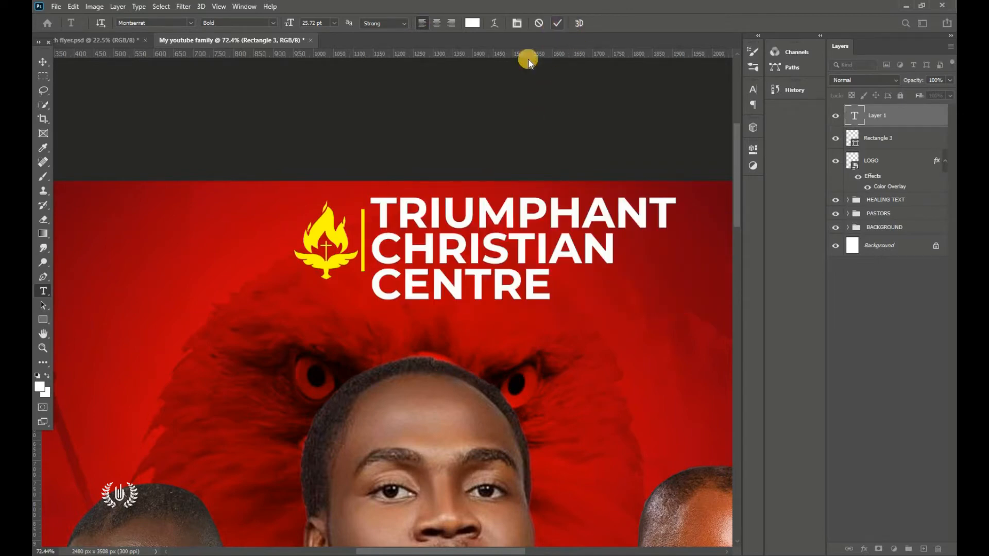
# Step: Free Transform the church-name text down to about 50% and position it beside the logo
pyautogui.click(43, 61)
pyautogui.click(73, 7)
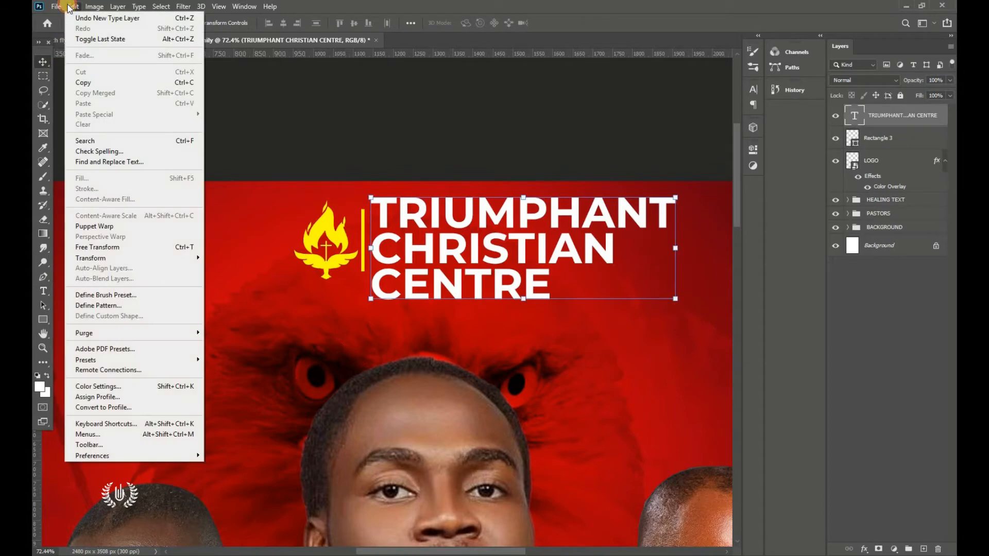
pyautogui.click(157, 248)
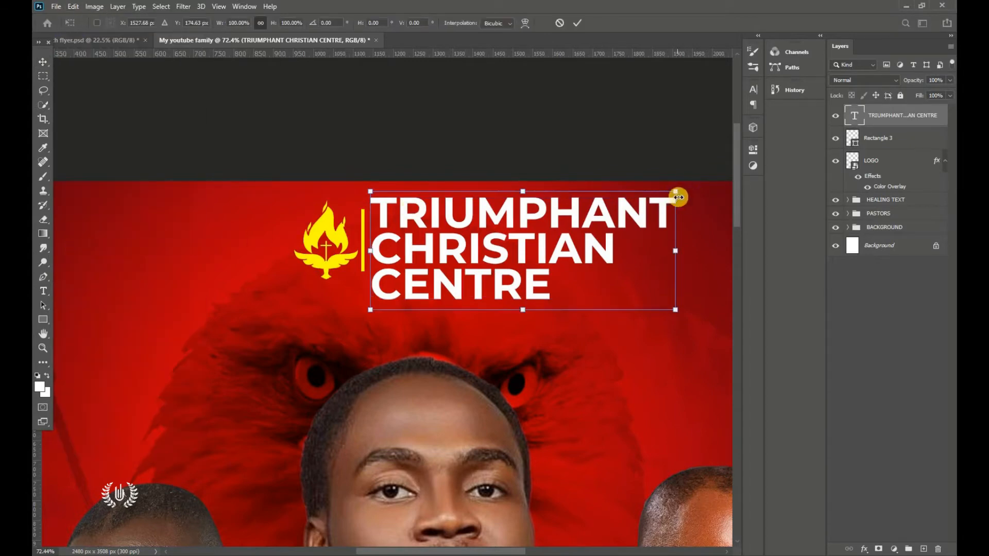
pyautogui.moveTo(676, 240); pyautogui.dragTo(524, 249)
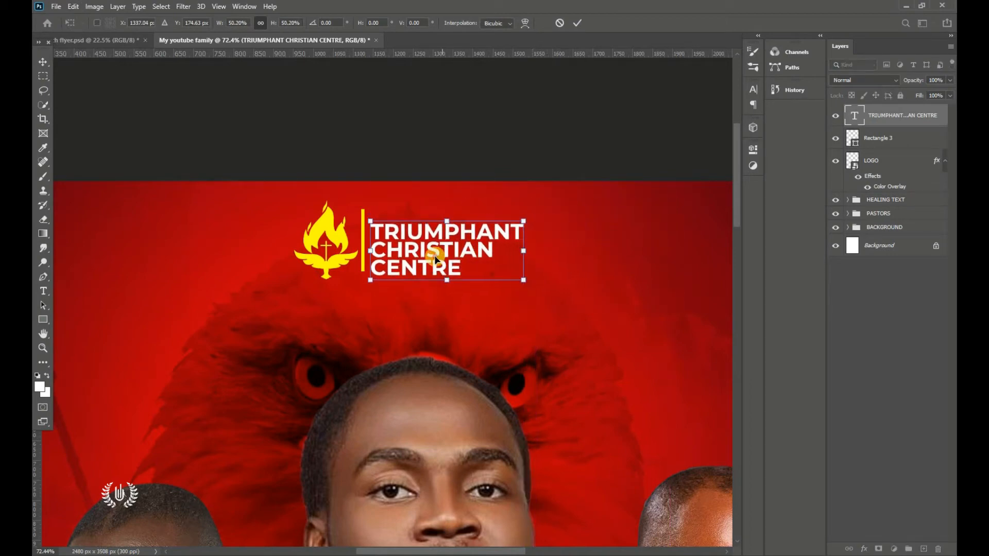
pyautogui.moveTo(434, 250); pyautogui.dragTo(444, 240)
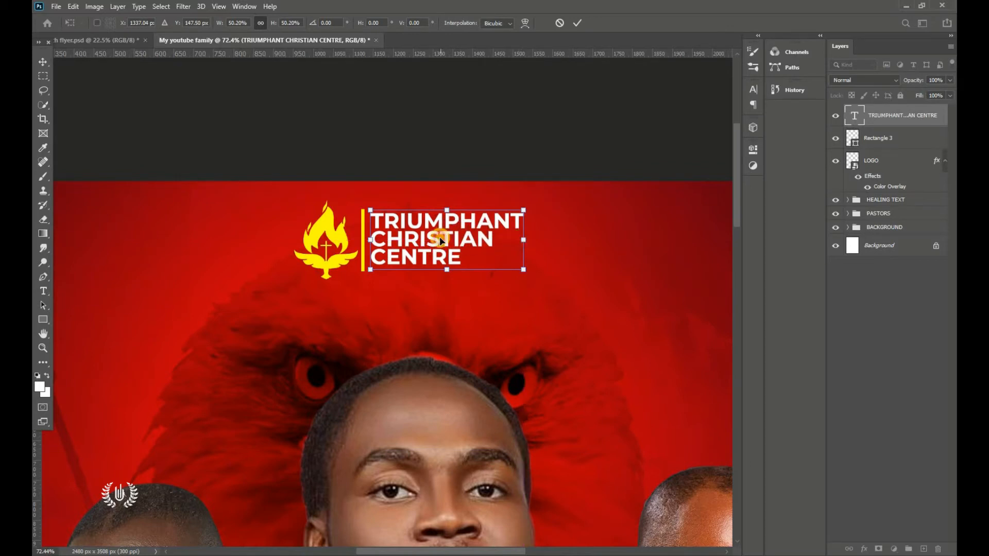
pyautogui.moveTo(440, 237); pyautogui.dragTo(439, 240)
pyautogui.click(577, 23)
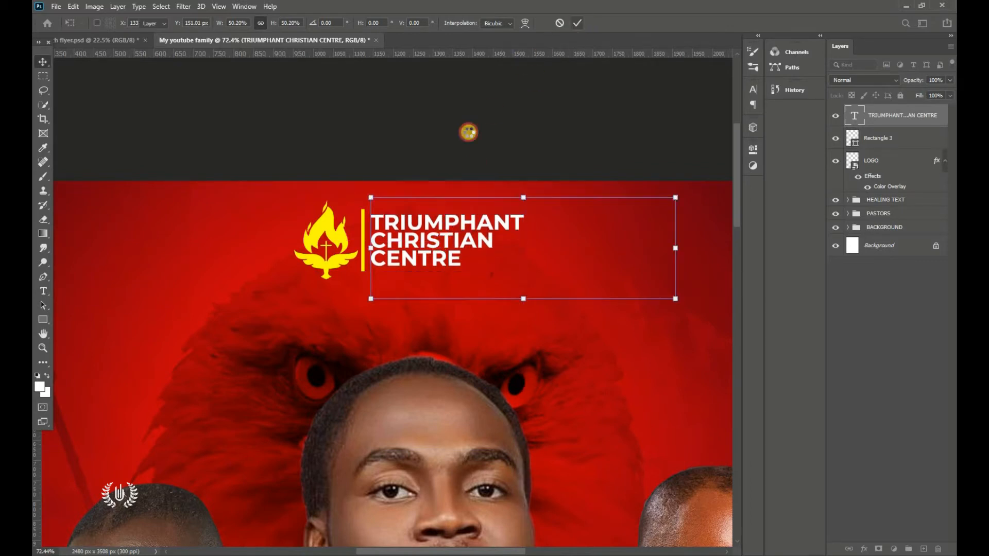
# Step: Align the text, Rectangle 3 and LOGO layers on their vertical centres
pyautogui.keyDown('shift'); pyautogui.click(876, 160); pyautogui.keyUp('shift')
pyautogui.click(354, 23)
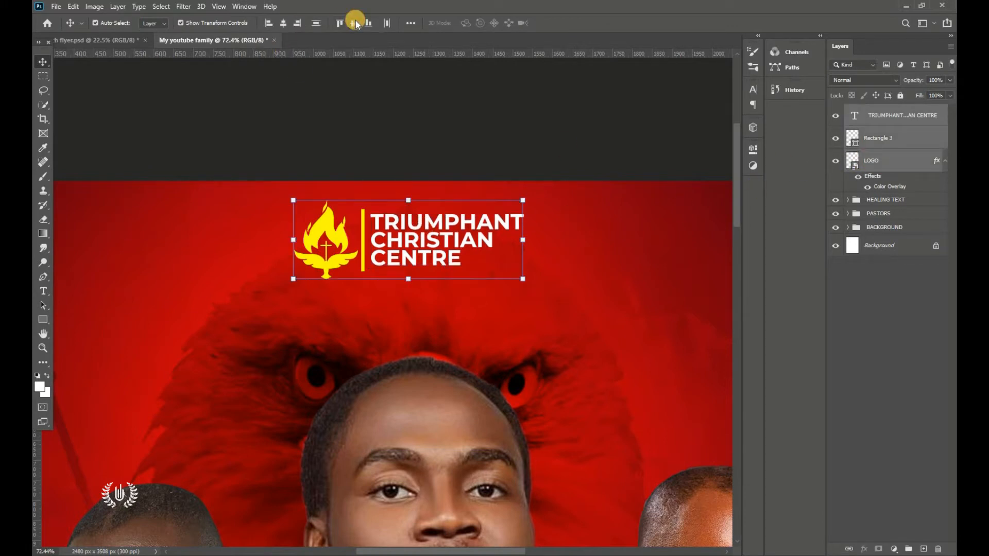
pyautogui.click(404, 95)
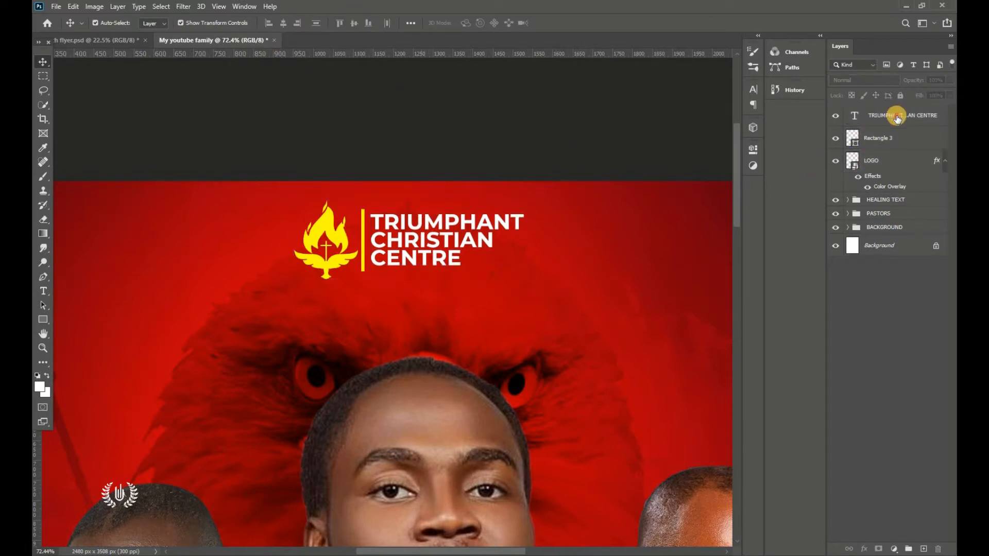
# Step: Scale the text, Rectangle 3 and LOGO layers together to 77.45% with Free Transform
pyautogui.click(873, 108)
pyautogui.hotkey('ctrl', '0')
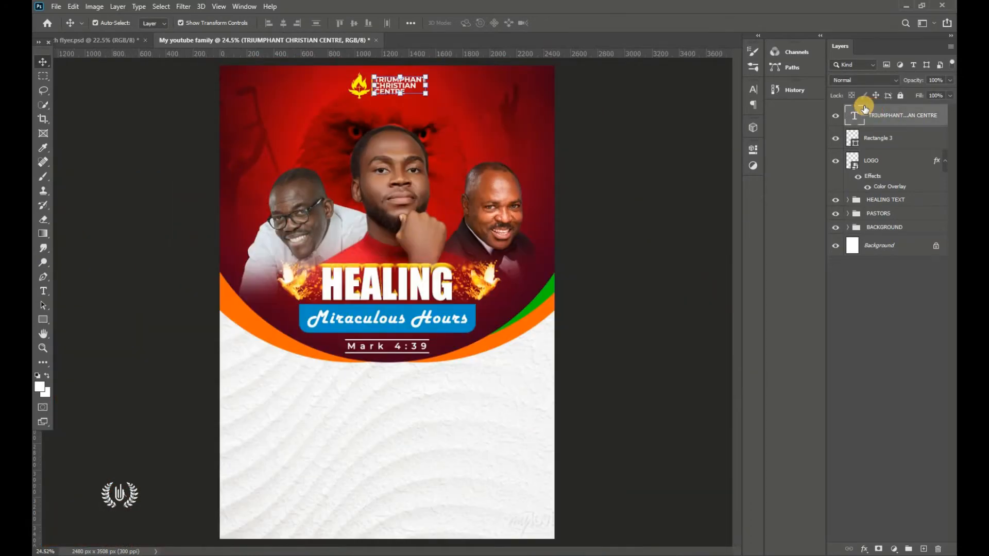
pyautogui.click(675, 85)
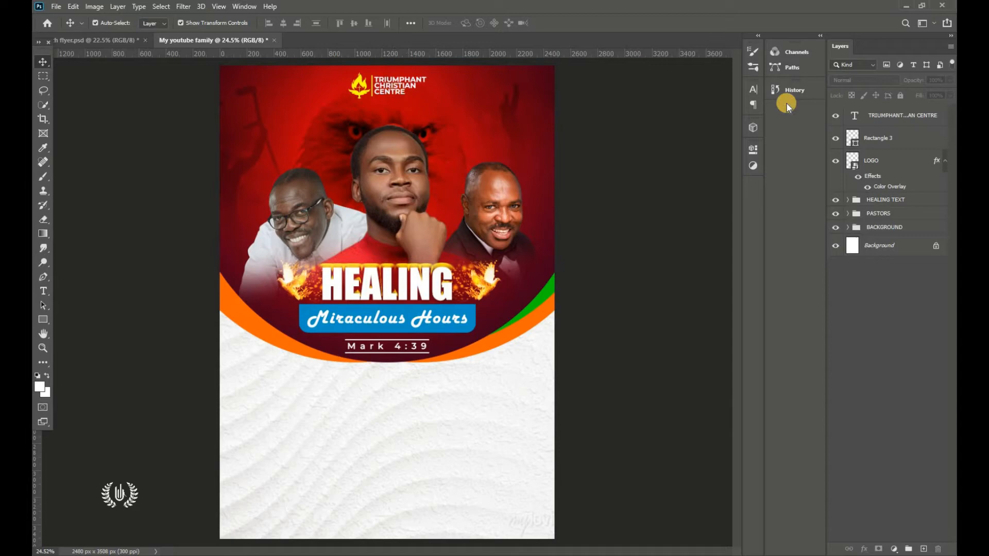
pyautogui.click(882, 114)
pyautogui.keyDown('shift'); pyautogui.click(882, 161); pyautogui.keyUp('shift')
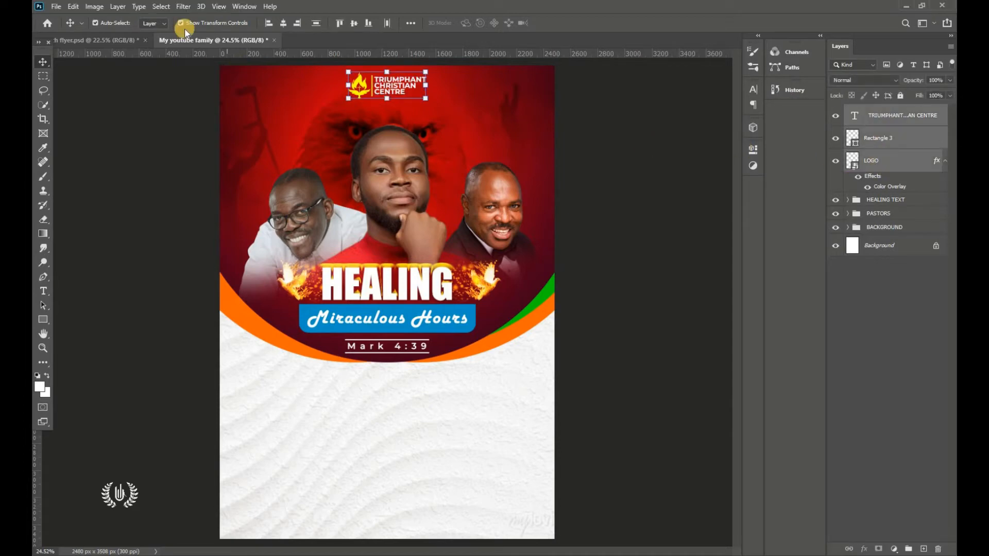
pyautogui.click(73, 6)
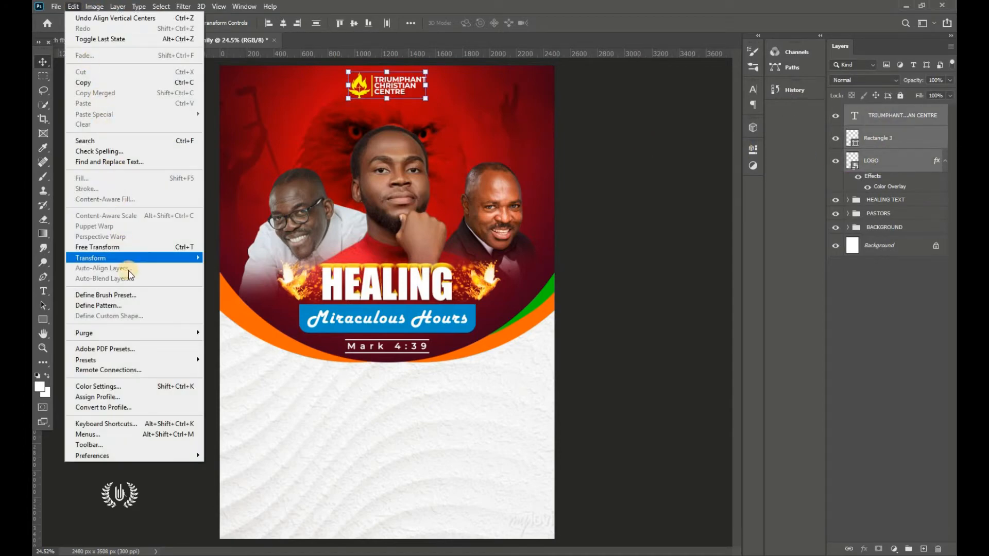
pyautogui.click(150, 248)
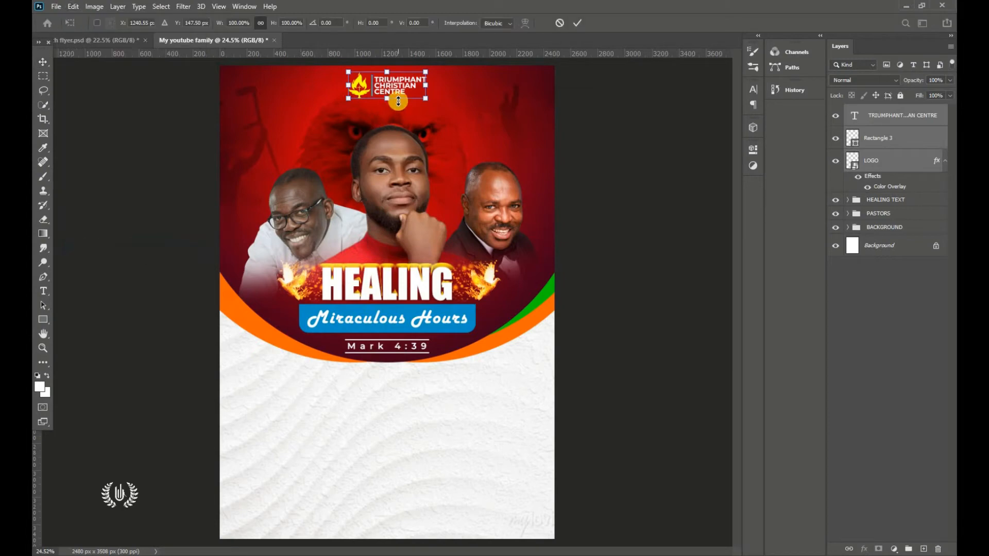
pyautogui.moveTo(391, 101); pyautogui.dragTo(396, 88)
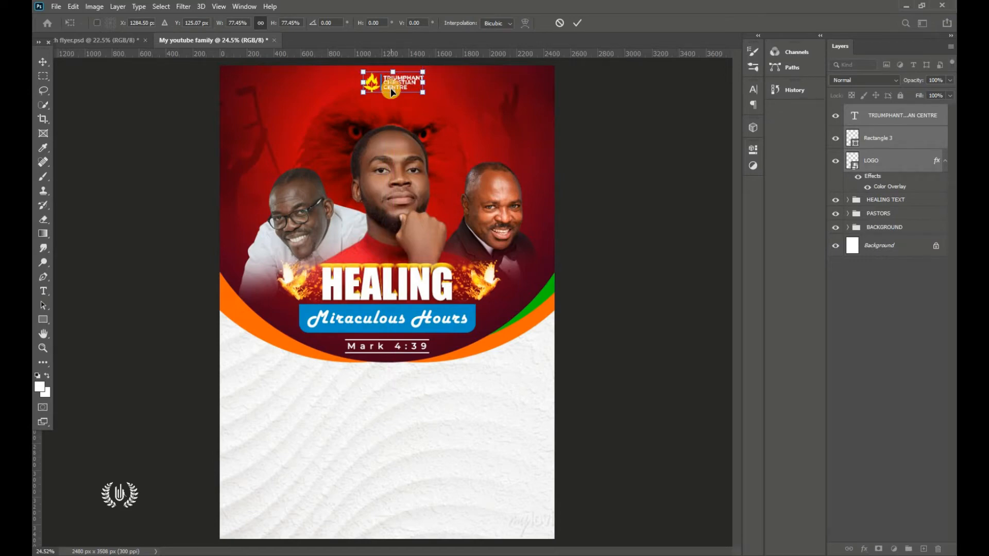
pyautogui.click(577, 29)
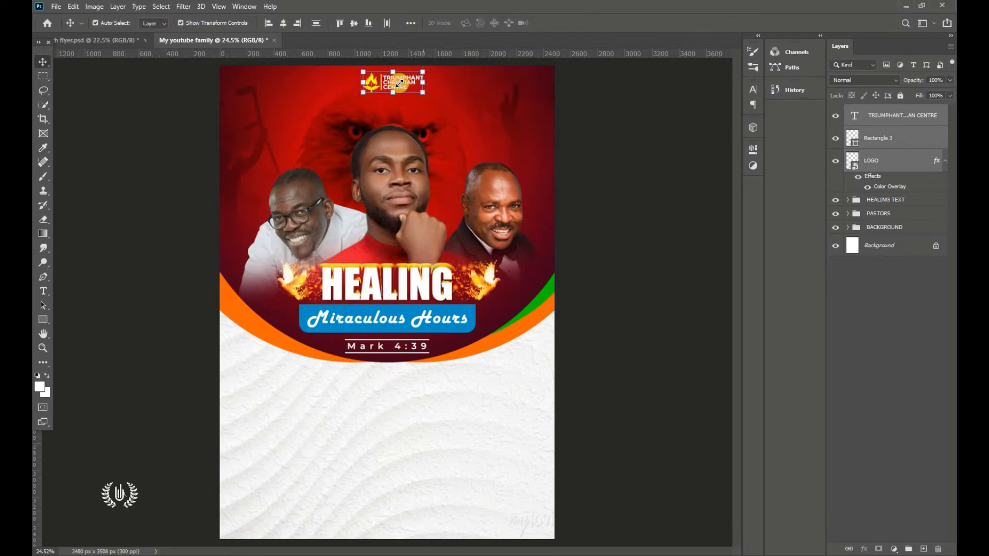
pyautogui.click(627, 96)
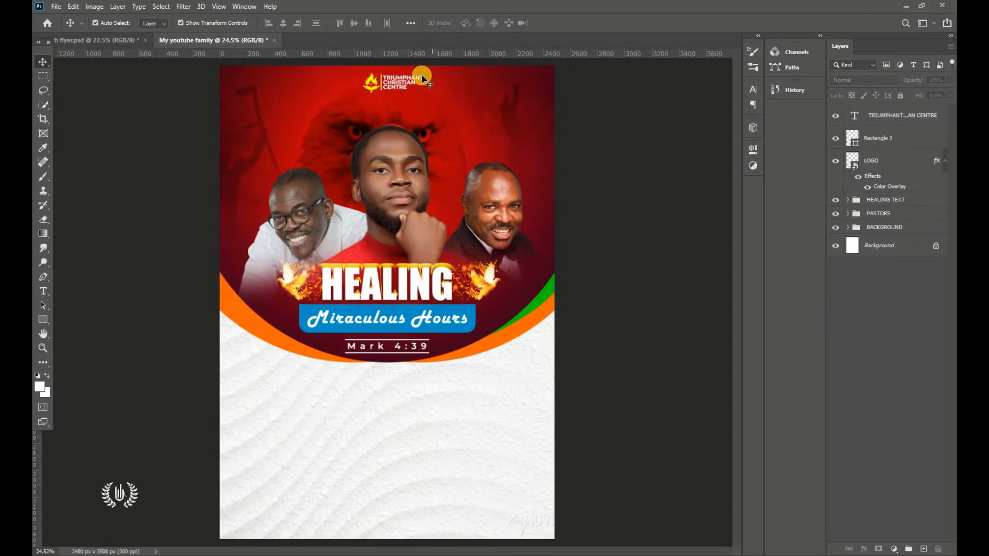
# Step: Group the church-name text, Rectangle 3 and LOGO layers into Group 1
pyautogui.scroll(3, 412, 79)
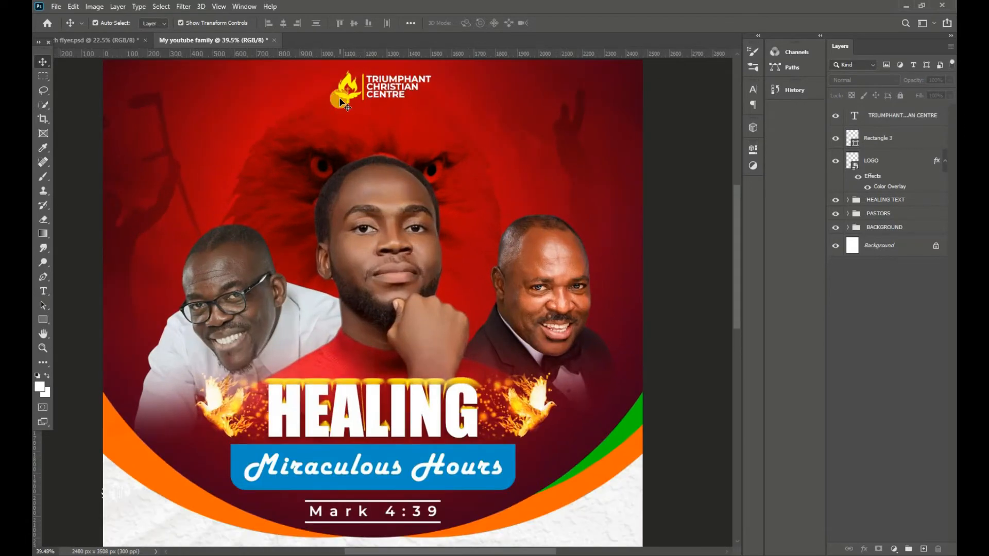
pyautogui.scroll(1, 656, 82)
pyautogui.click(889, 124)
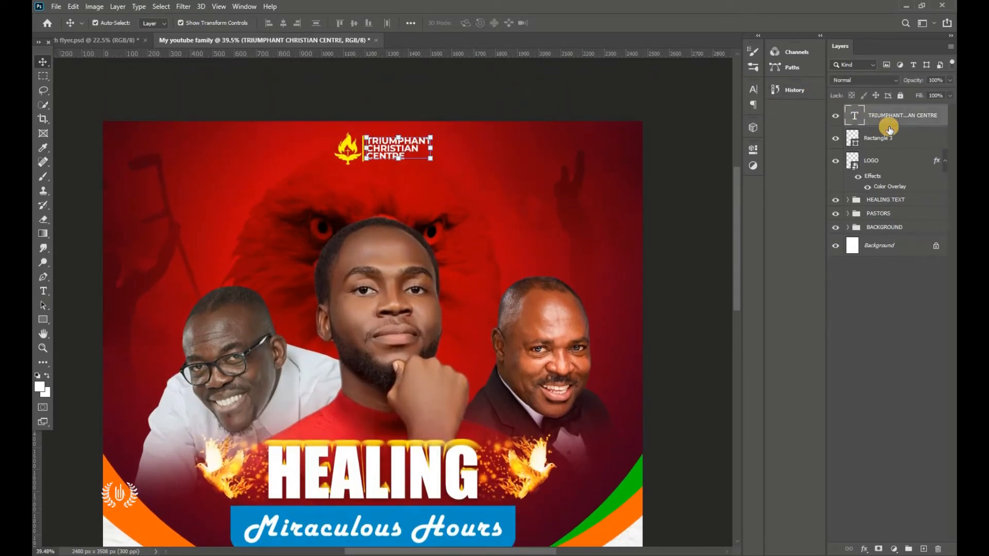
pyautogui.keyDown('shift'); pyautogui.click(896, 161); pyautogui.keyUp('shift')
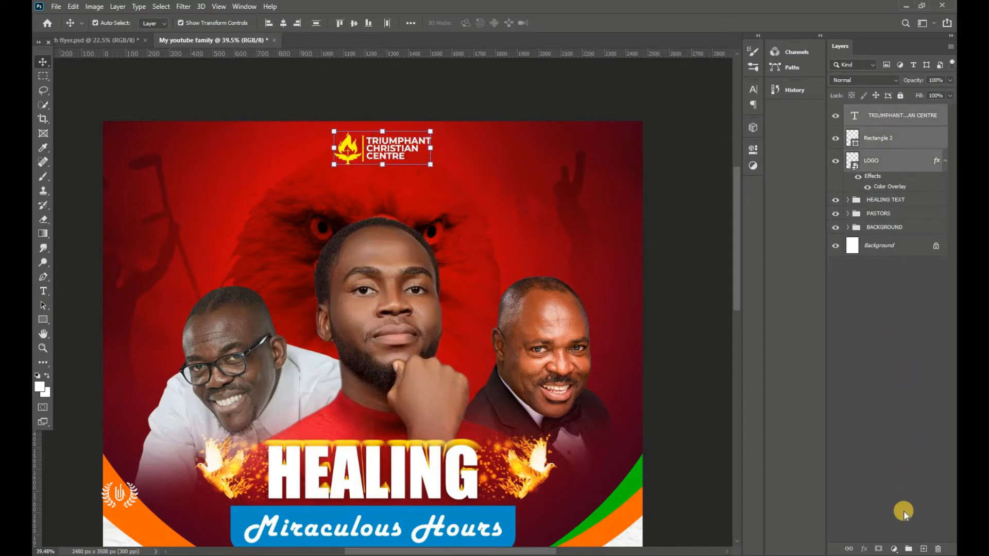
pyautogui.click(907, 548)
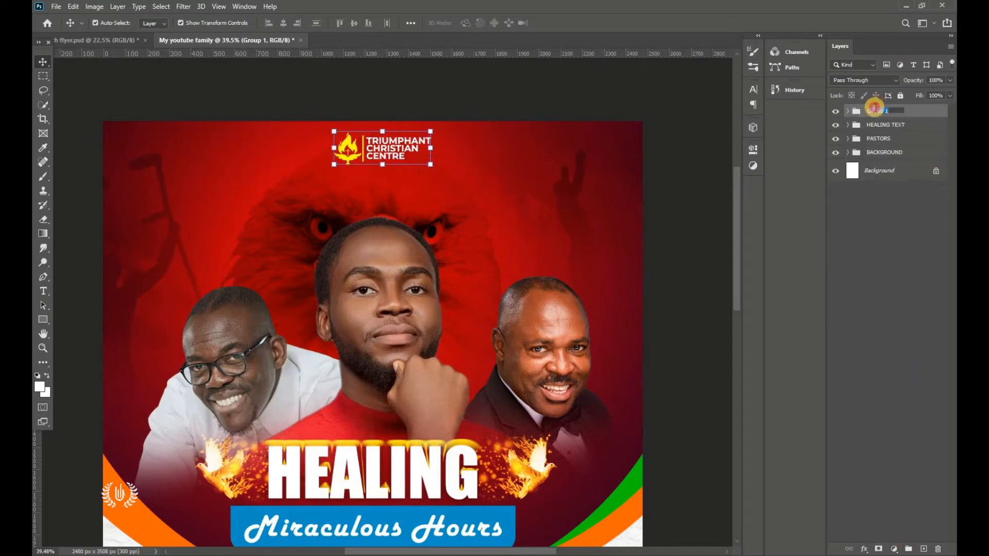
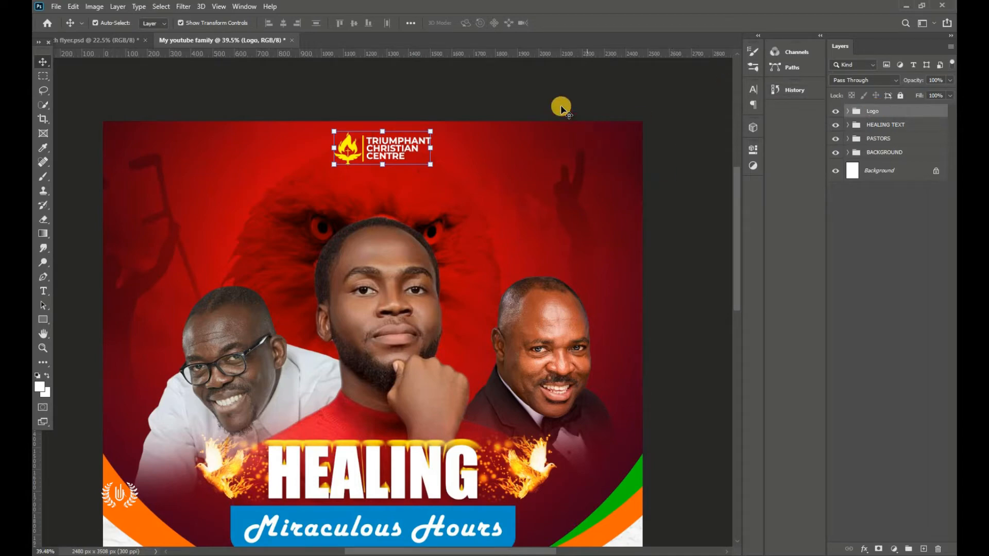
# Step: Add a 'Presents' text line at 15 pt below the logo
pyautogui.click(44, 296)
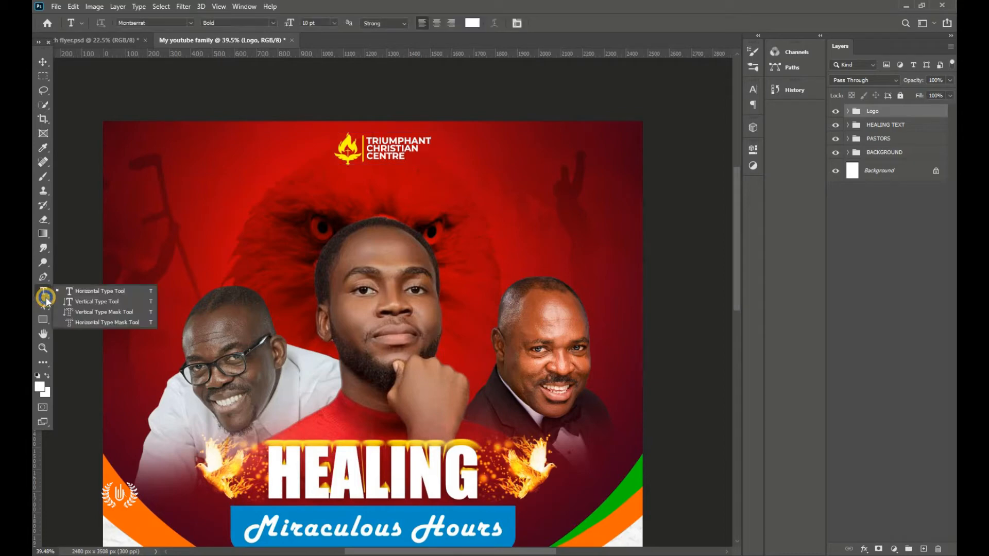
pyautogui.click(98, 291)
pyautogui.click(300, 187)
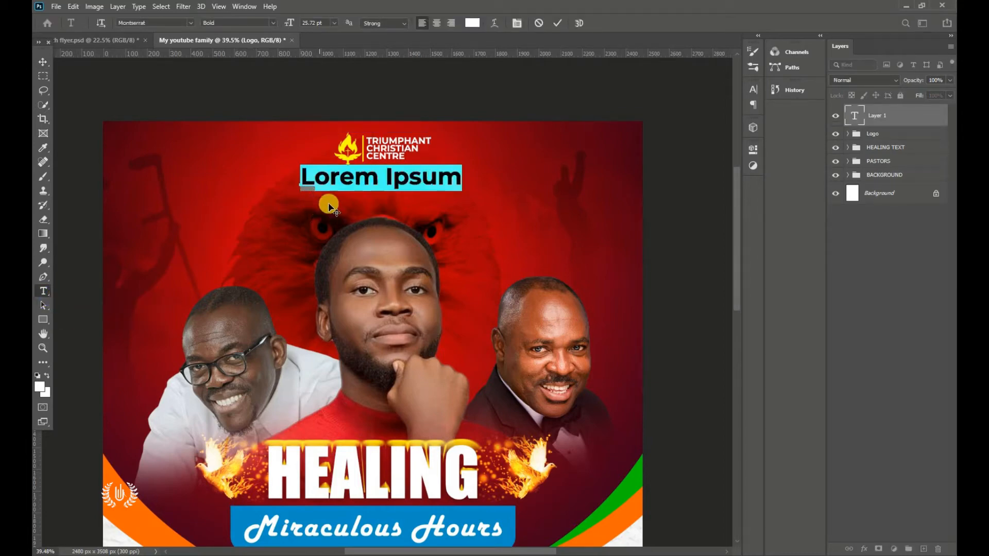
pyautogui.write('Presents')
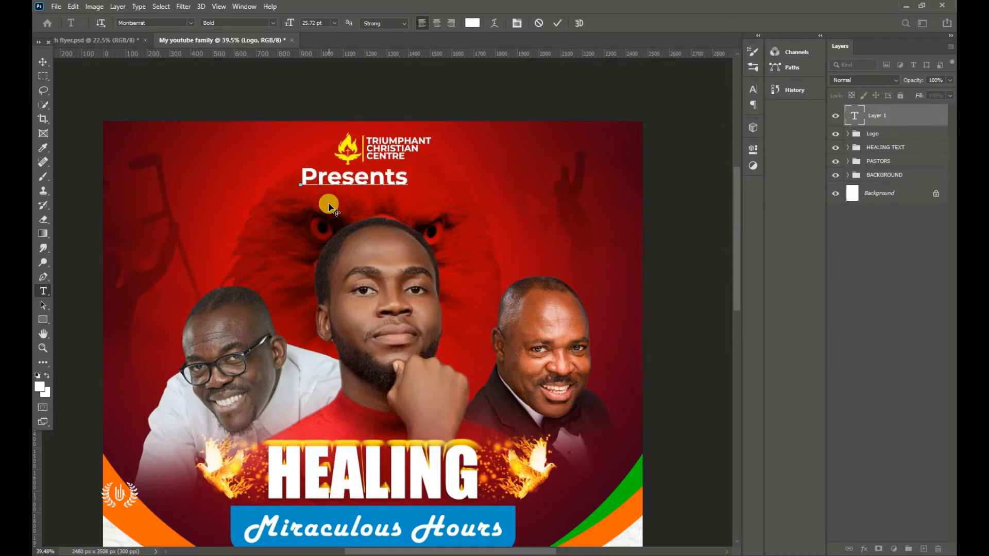
pyautogui.hotkey('ctrl', 'a')
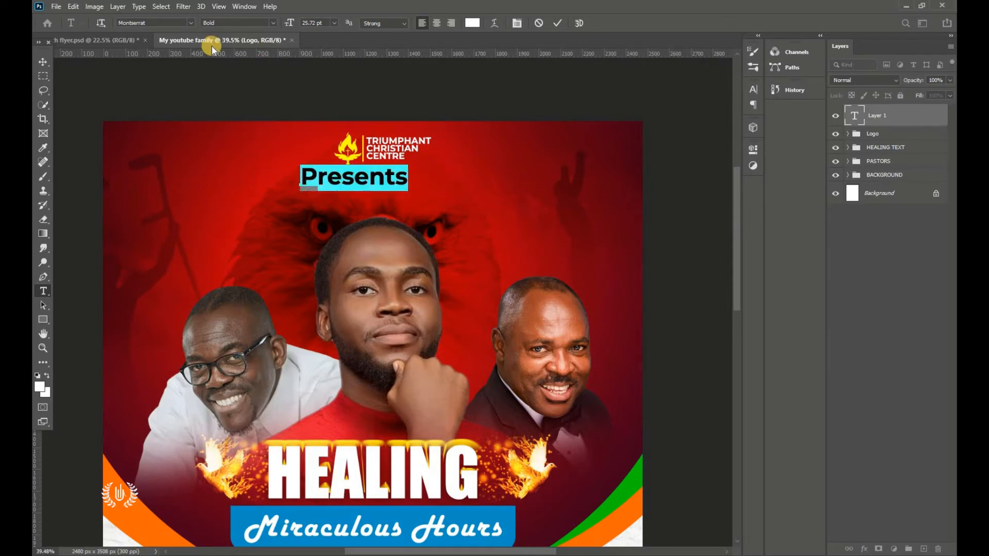
pyautogui.click(286, 24)
pyautogui.press('Return')
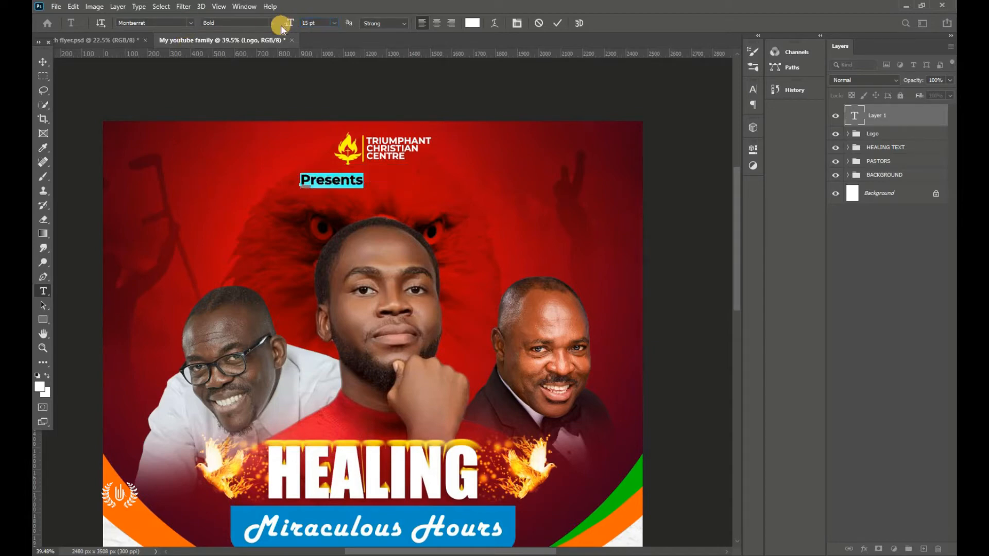
pyautogui.moveTo(283, 203); pyautogui.dragTo(328, 208)
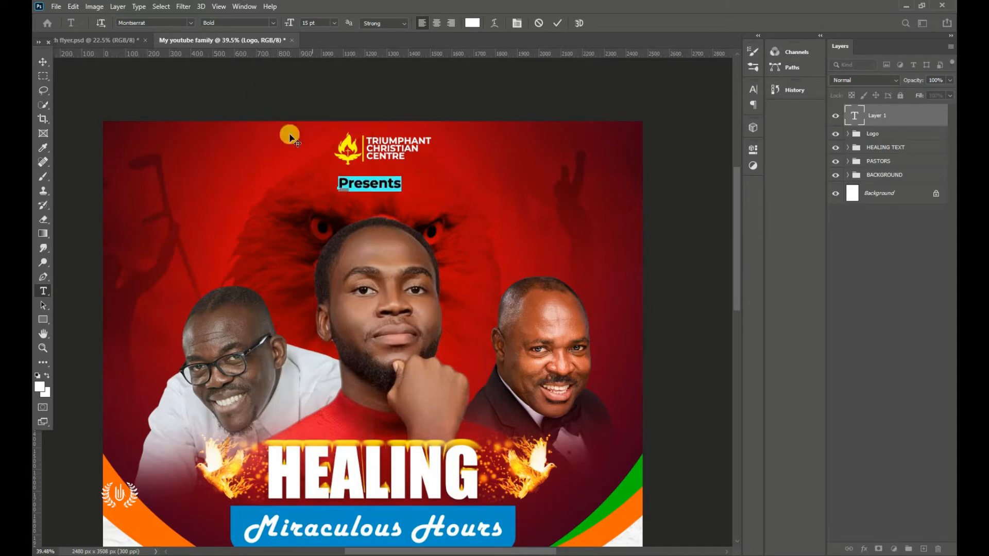
# Step: Give Presents Harlow Solid Italic with 900 tracking, adjust its position, and commit it
pyautogui.click(189, 23)
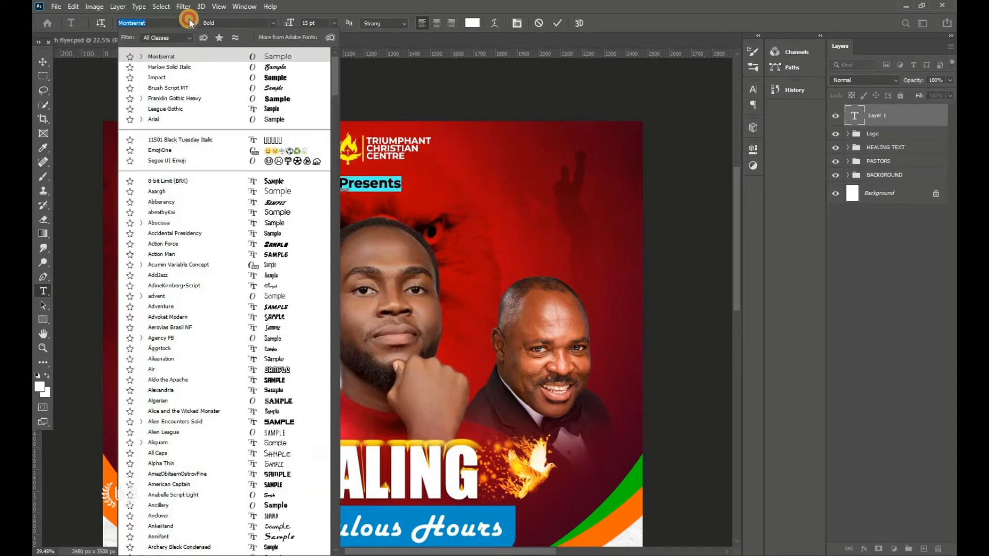
pyautogui.click(205, 66)
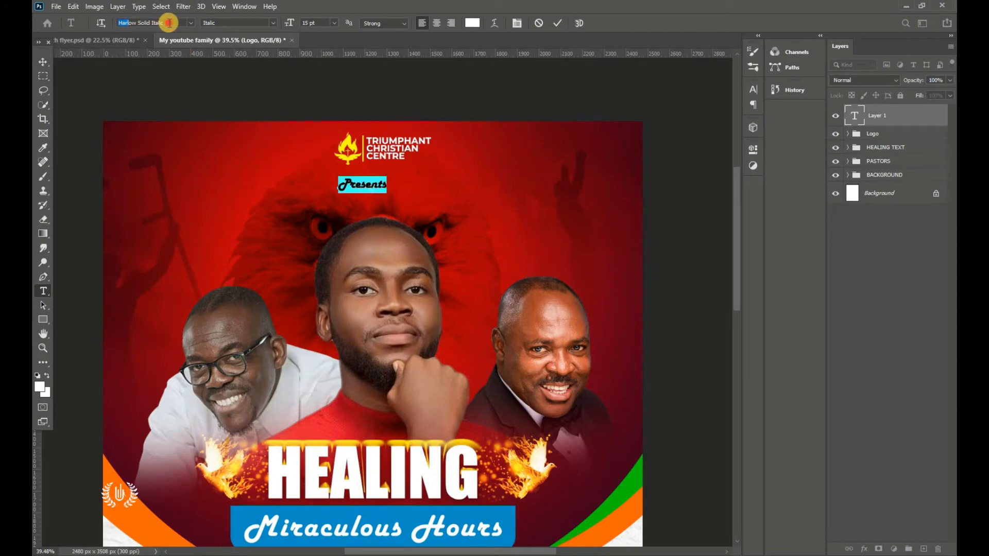
pyautogui.moveTo(169, 23); pyautogui.dragTo(105, 24)
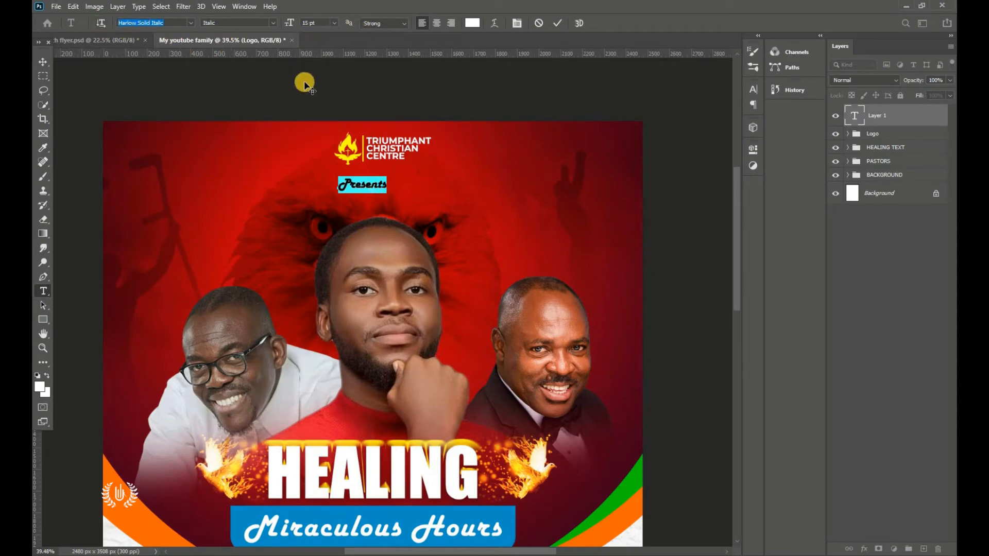
pyautogui.click(752, 89)
pyautogui.click(703, 118)
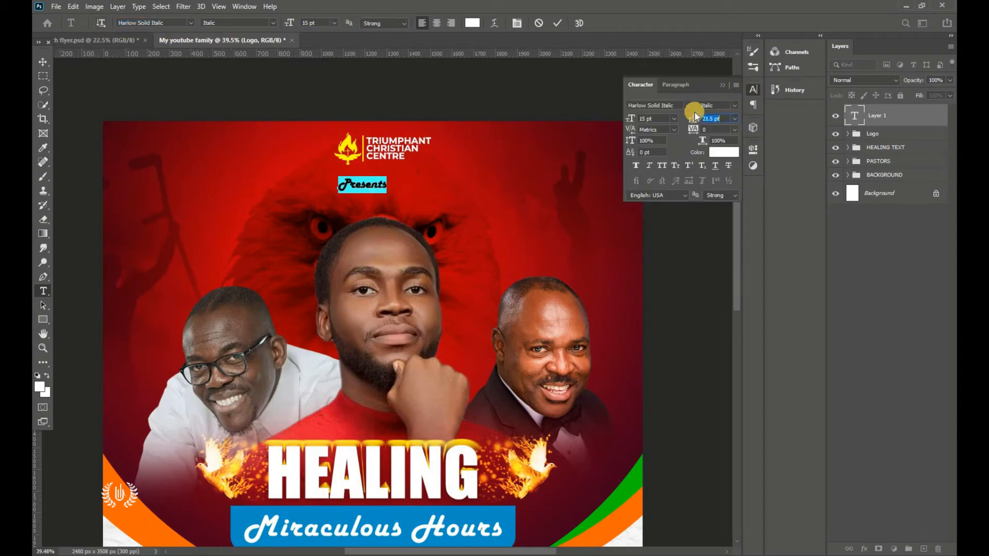
pyautogui.moveTo(696, 132); pyautogui.dragTo(726, 135)
pyautogui.moveTo(415, 238); pyautogui.dragTo(394, 238)
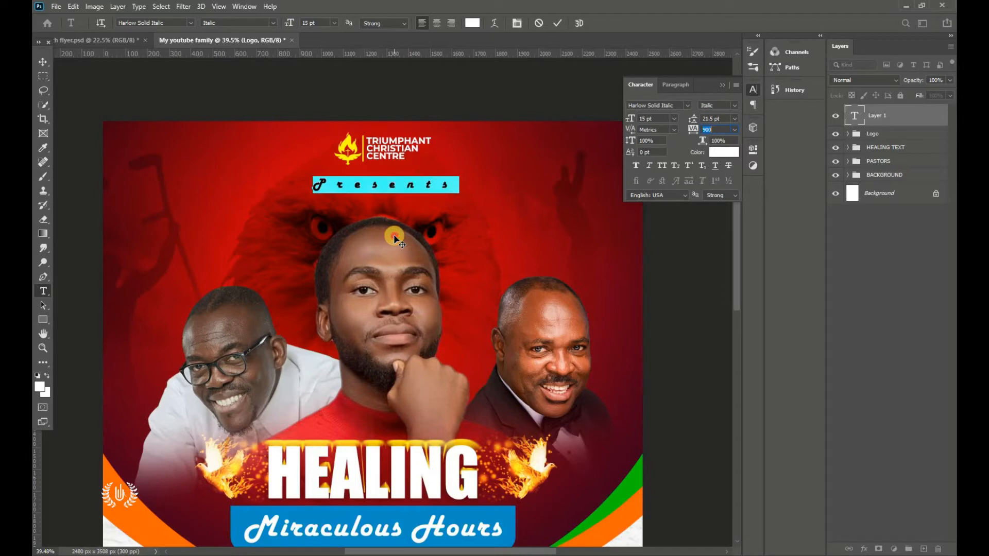
pyautogui.moveTo(727, 129); pyautogui.dragTo(672, 131)
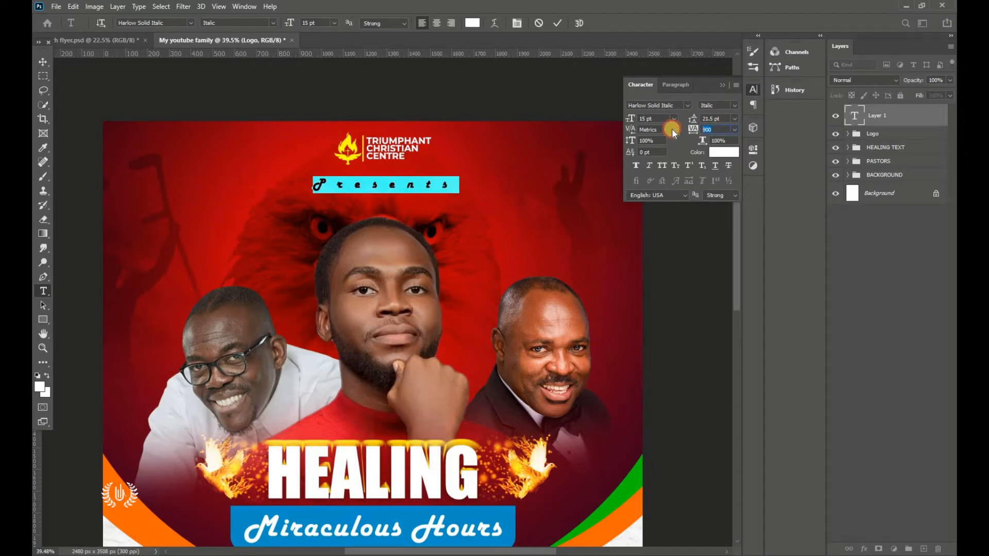
pyautogui.click(721, 84)
pyautogui.click(555, 23)
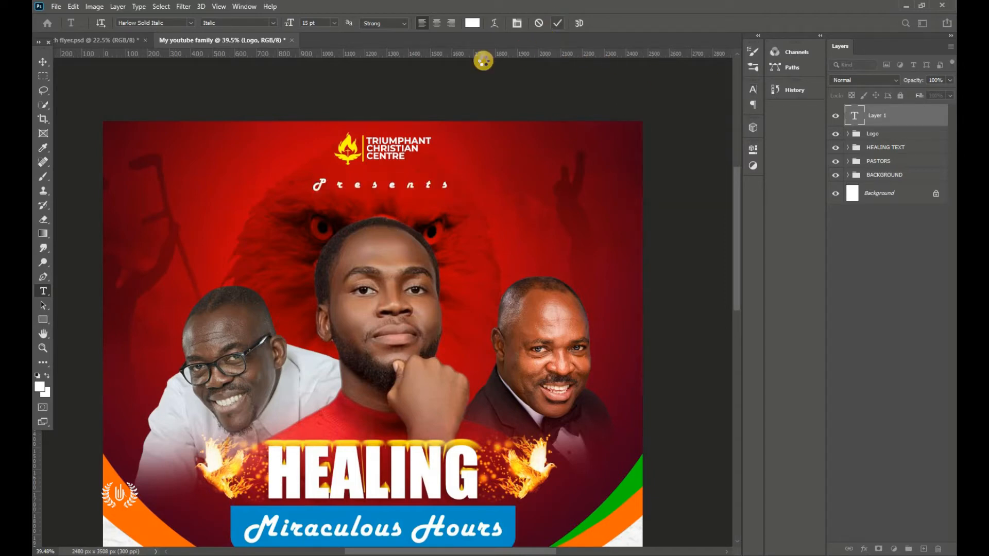
# Step: Centre the Presents layer horizontally on the canvas, then clear the selection
pyautogui.click(42, 62)
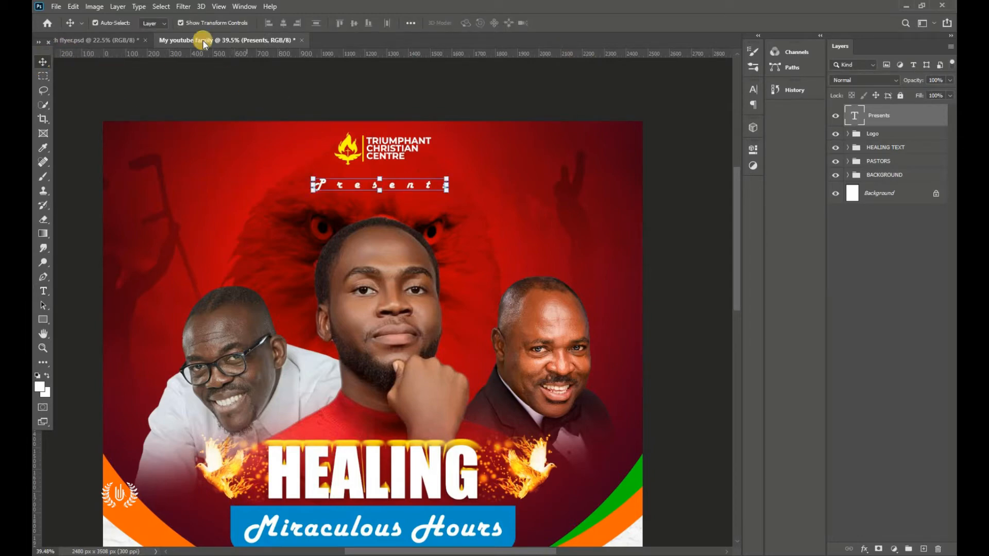
pyautogui.click(161, 7)
pyautogui.click(162, 18)
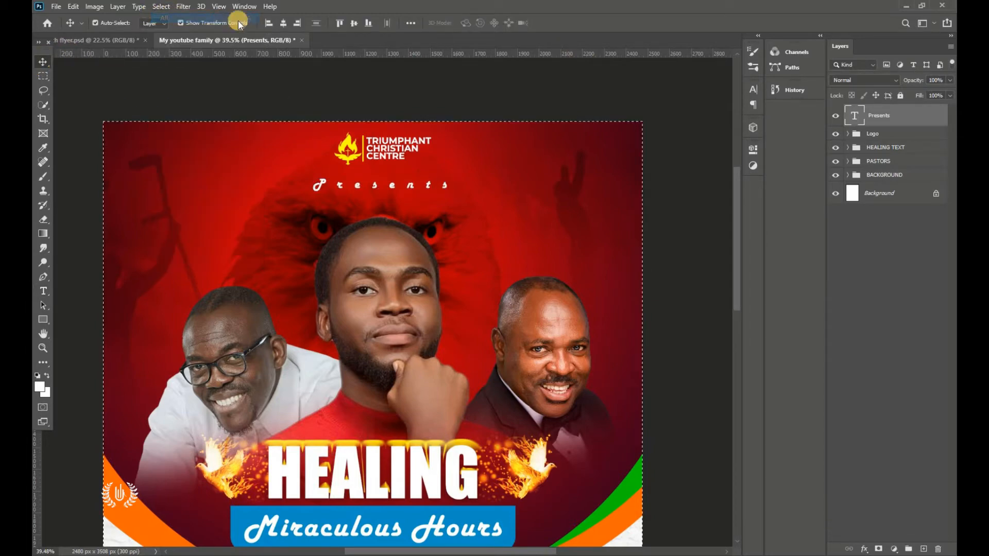
pyautogui.click(284, 23)
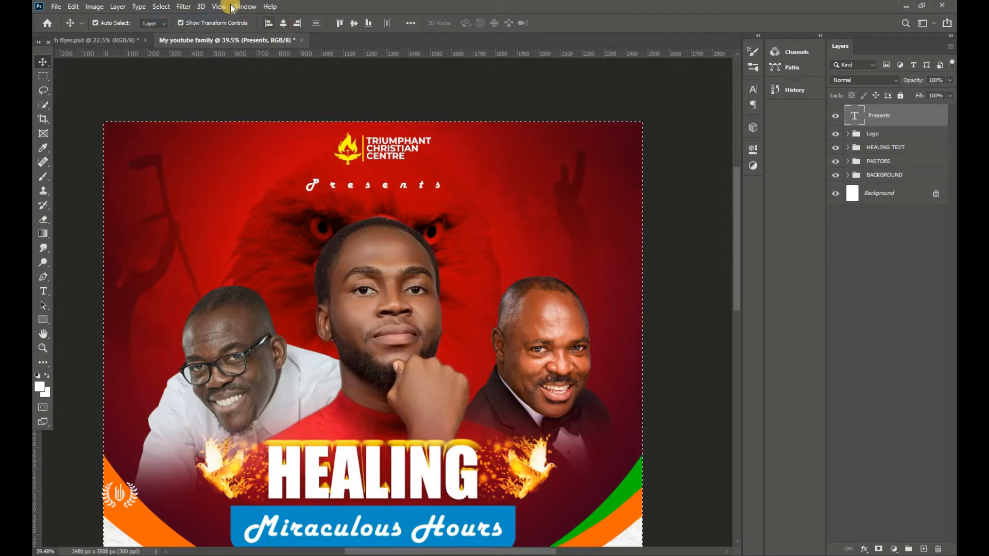
pyautogui.click(160, 7)
pyautogui.click(170, 29)
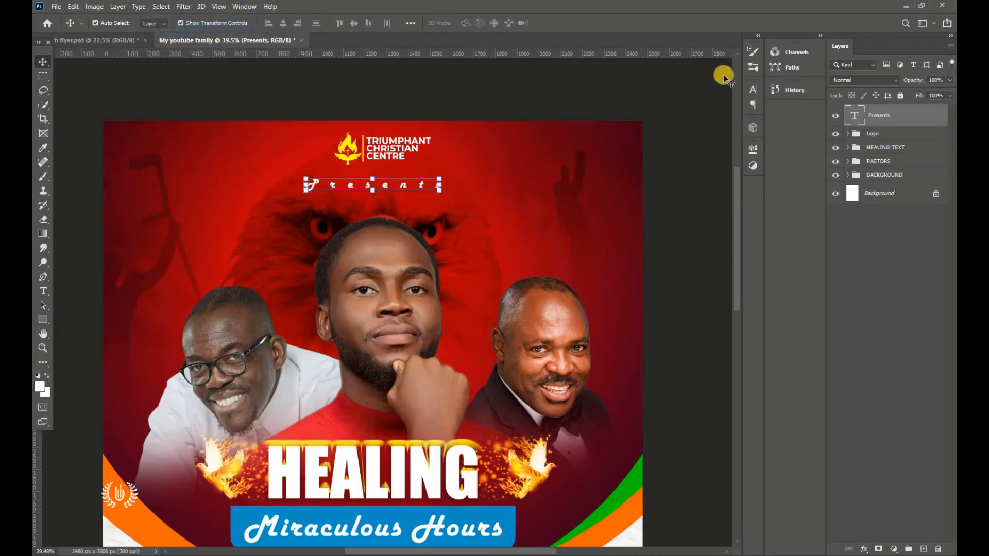
# Step: Centre the Logo group horizontally on the canvas and fit the whole flyer in view
pyautogui.click(923, 135)
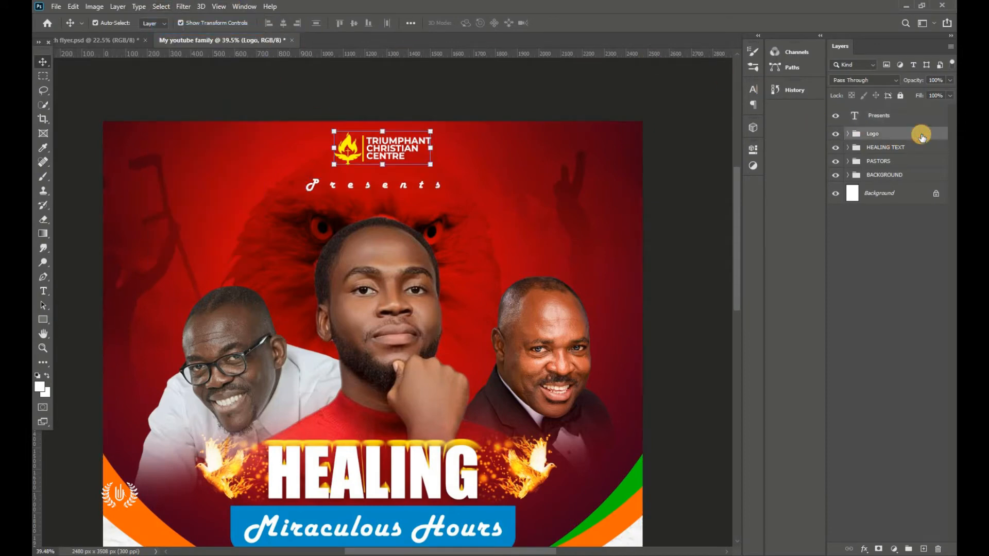
pyautogui.click(159, 7)
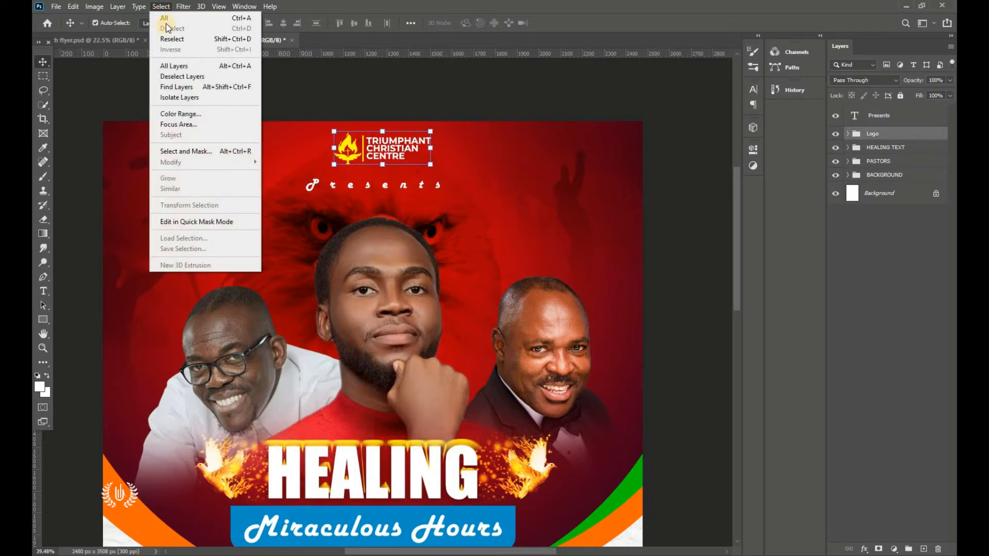
pyautogui.click(166, 23)
pyautogui.click(283, 22)
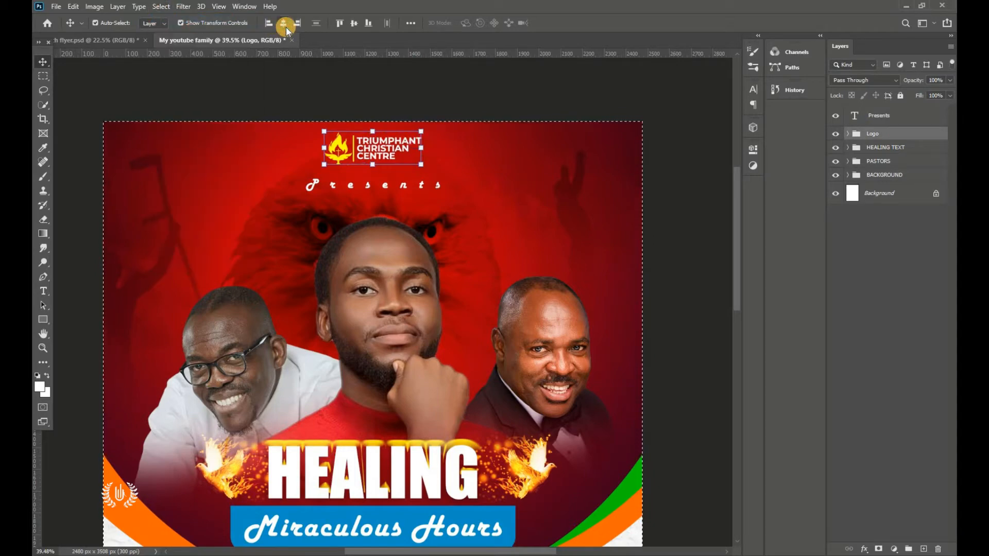
pyautogui.click(161, 6)
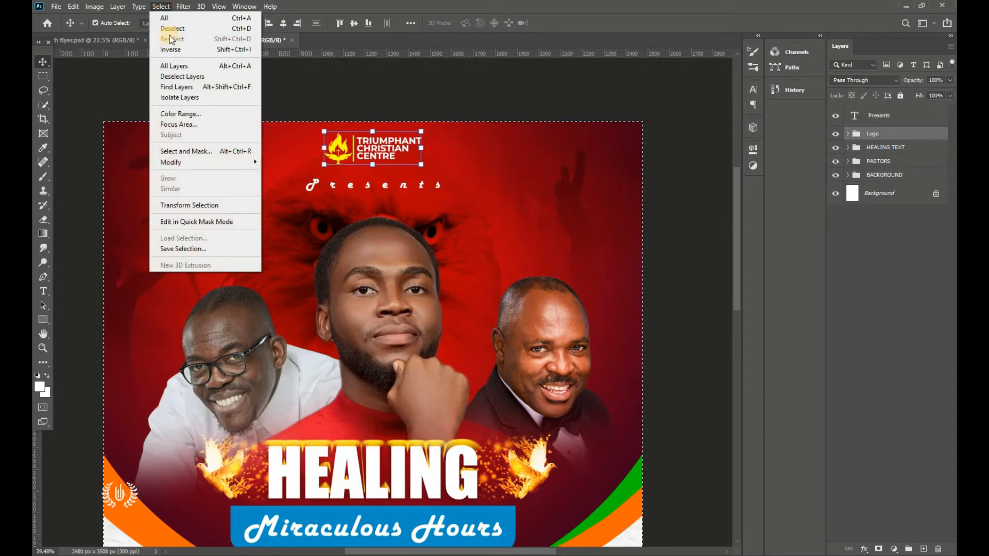
pyautogui.click(172, 30)
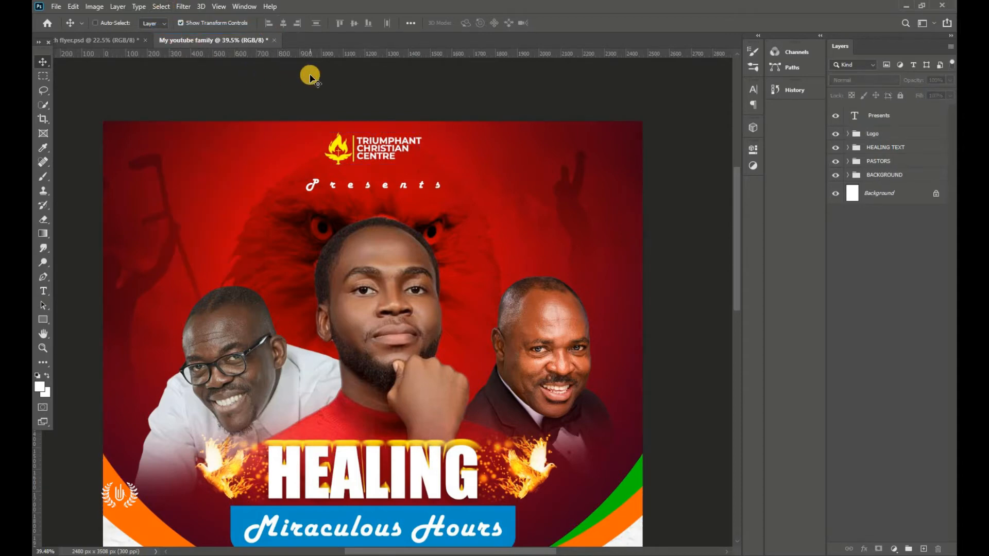
pyautogui.hotkey('ctrl', '0')
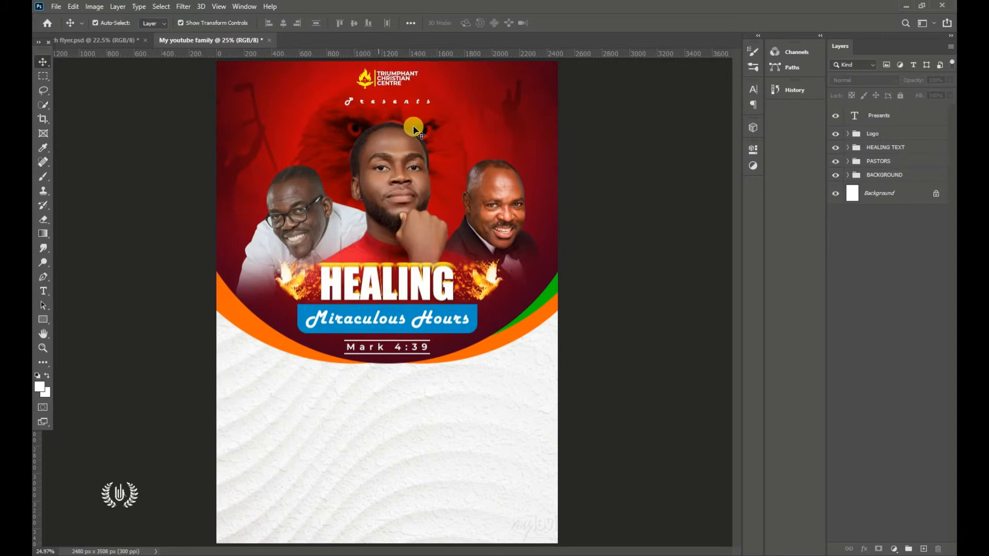
pyautogui.click(912, 118)
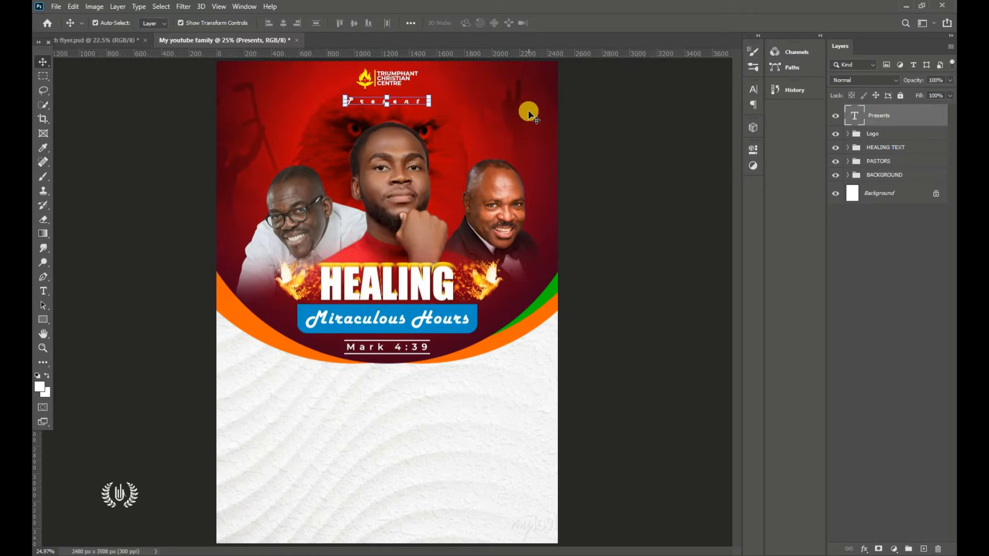
# Step: Draw a white rounded rectangle near the top with 40 px corner radius
pyautogui.click(43, 320)
pyautogui.click(81, 330)
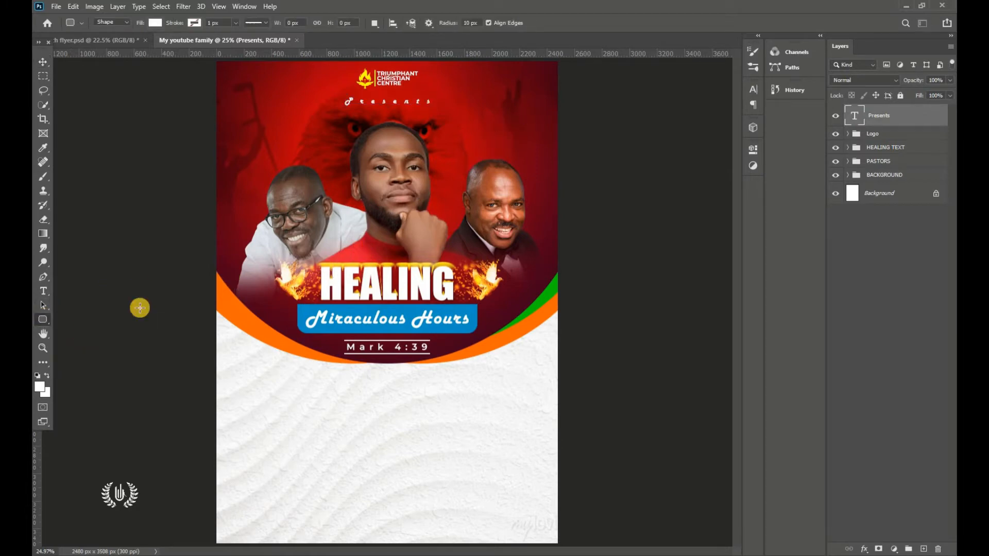
pyautogui.moveTo(465, 89); pyautogui.dragTo(499, 125)
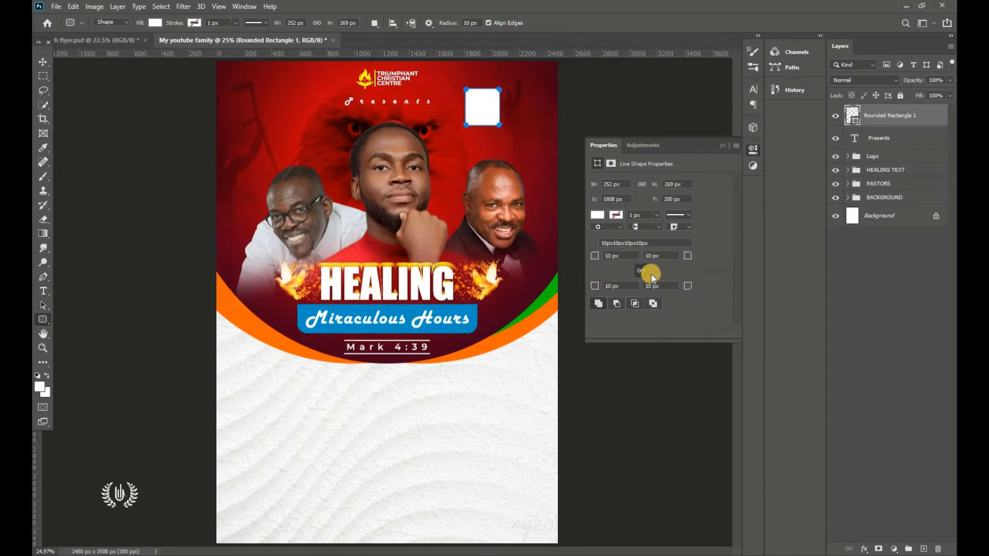
pyautogui.moveTo(598, 258)
pyautogui.mouseDown()
pyautogui.moveTo(614, 274)
pyautogui.moveTo(610, 257)
pyautogui.moveTo(590, 256)
pyautogui.mouseUp()
pyautogui.write('40')
pyautogui.press('Return')
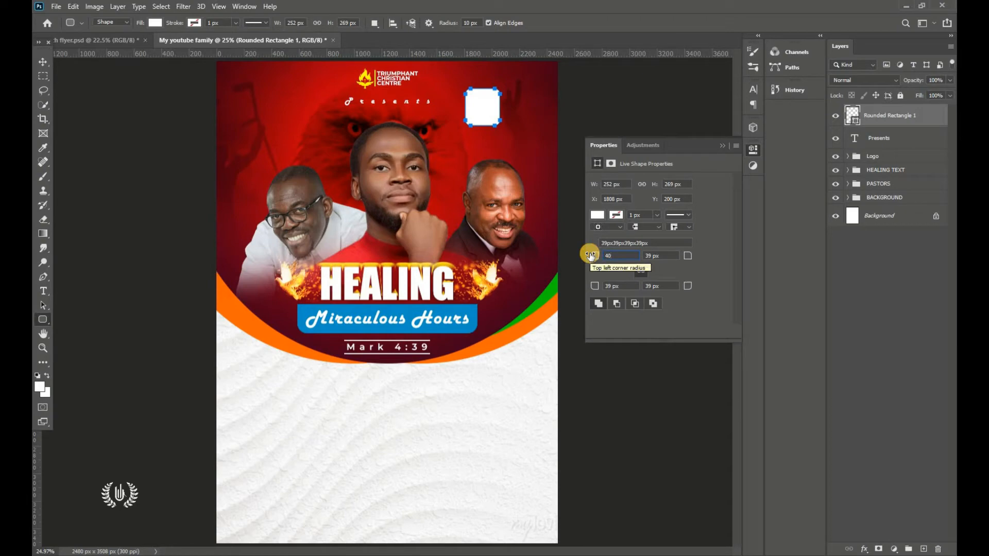
pyautogui.click(712, 147)
# Step: Move the rounded rectangle up onto the flyer's top edge and select the Rounded Rectangle 1 layer
pyautogui.click(43, 62)
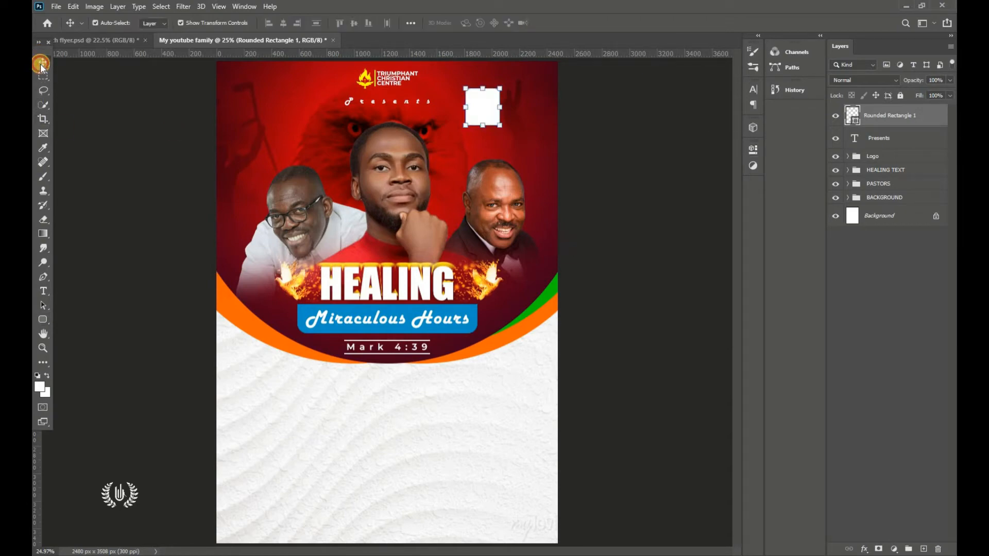
pyautogui.moveTo(489, 112); pyautogui.dragTo(493, 76)
pyautogui.scroll(-2, 490, 121)
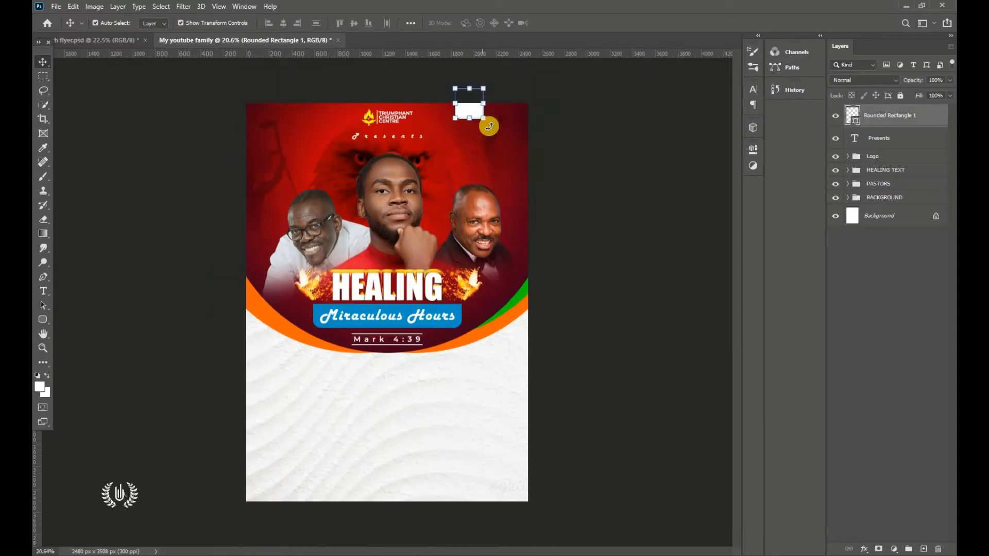
pyautogui.click(578, 115)
pyautogui.moveTo(474, 119); pyautogui.dragTo(474, 108)
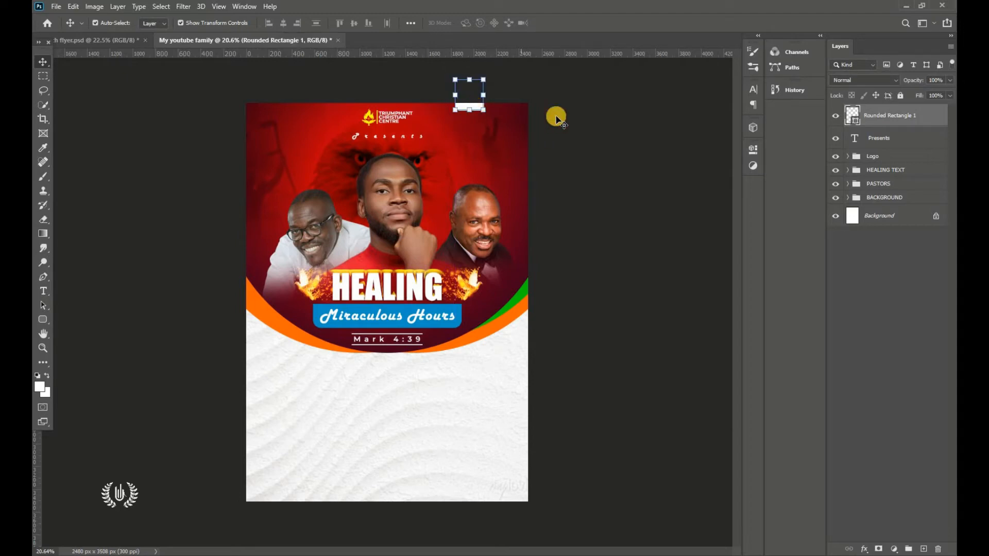
pyautogui.click(562, 99)
pyautogui.click(471, 107)
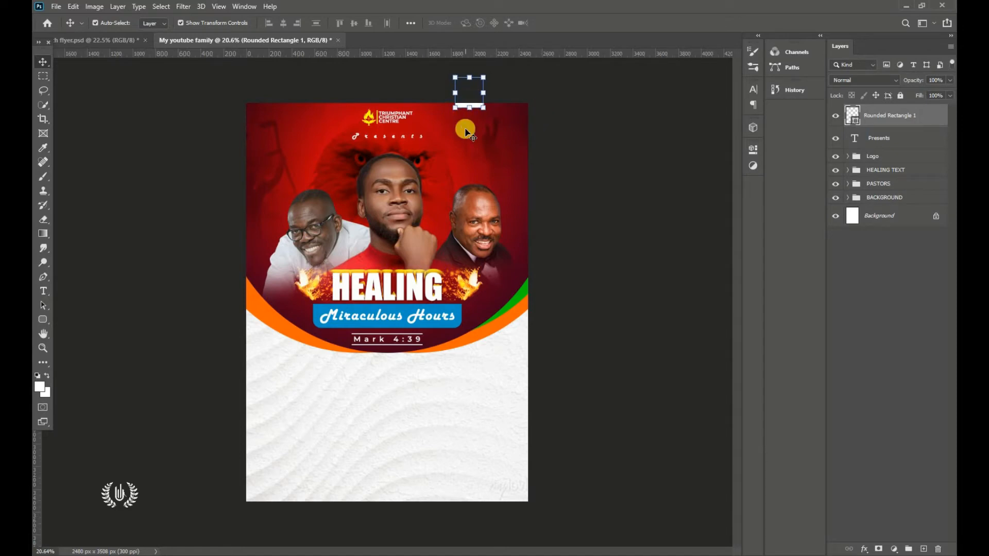
pyautogui.click(530, 125)
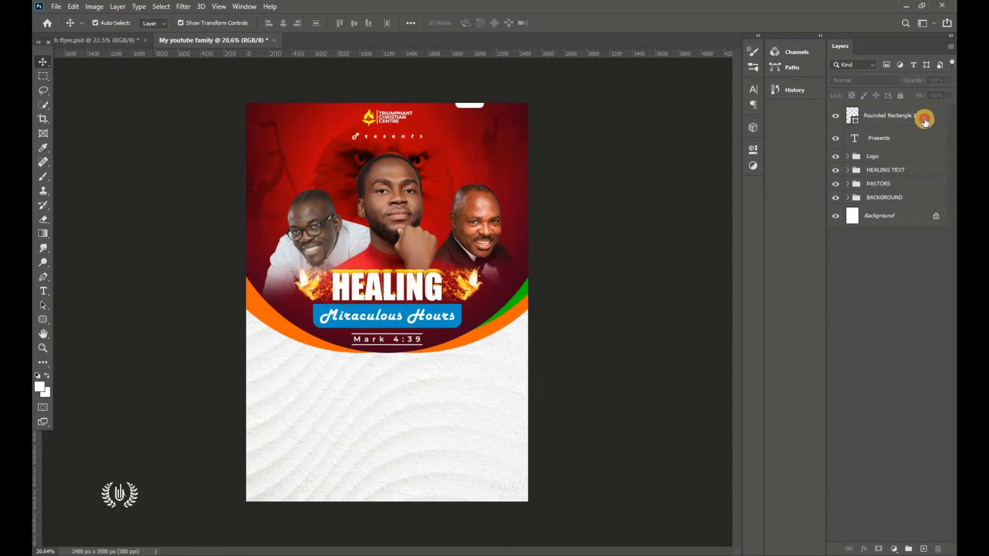
pyautogui.click(906, 114)
pyautogui.scroll(1, 906, 114)
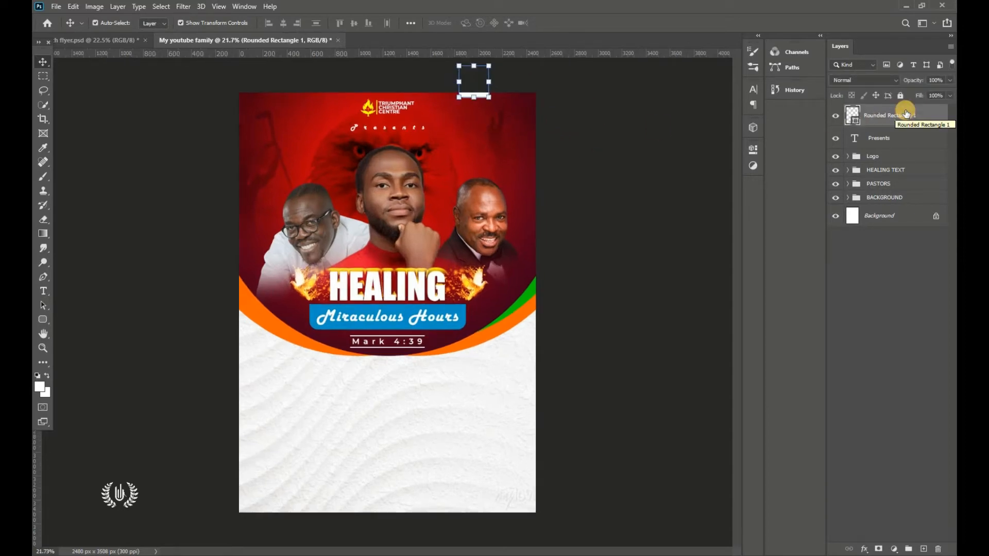
pyautogui.click(602, 167)
pyautogui.hotkey('ctrl', '+')
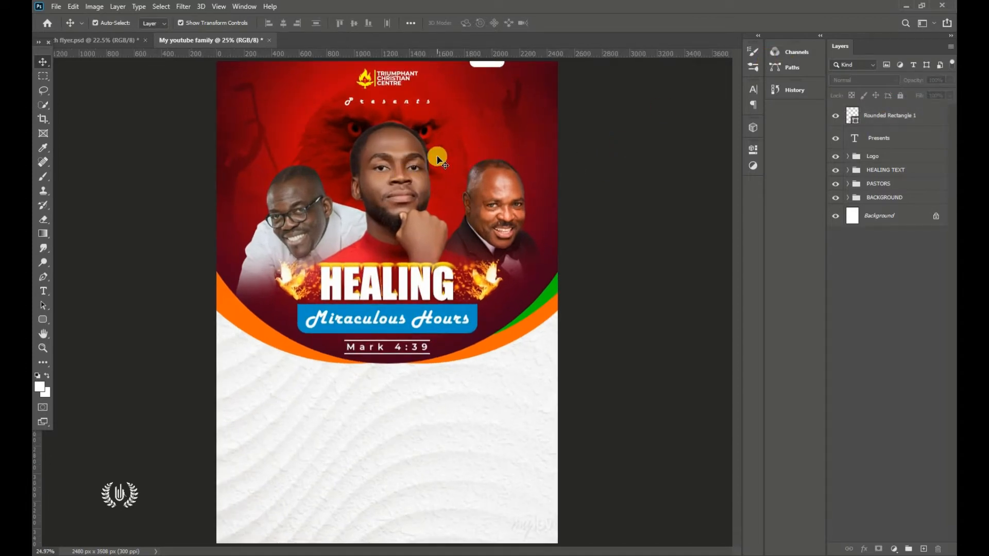
pyautogui.click(904, 114)
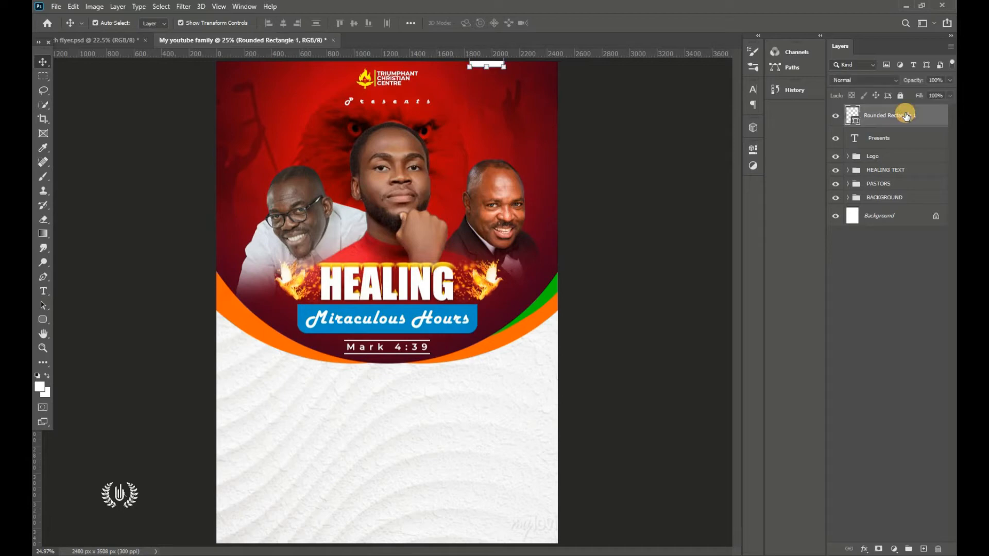
# Step: Start a new text layer on the upper left with letter spacing set to 0
pyautogui.click(48, 293)
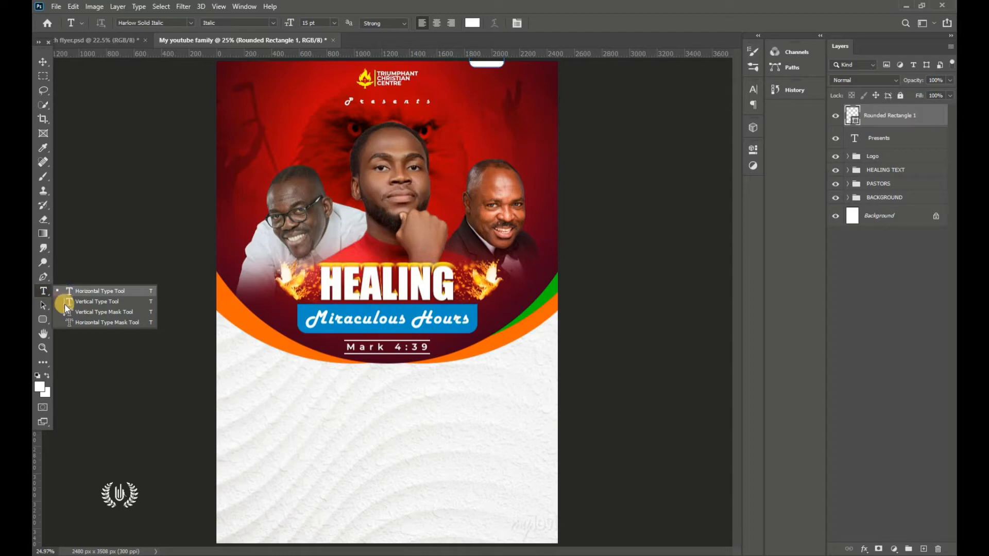
pyautogui.click(66, 291)
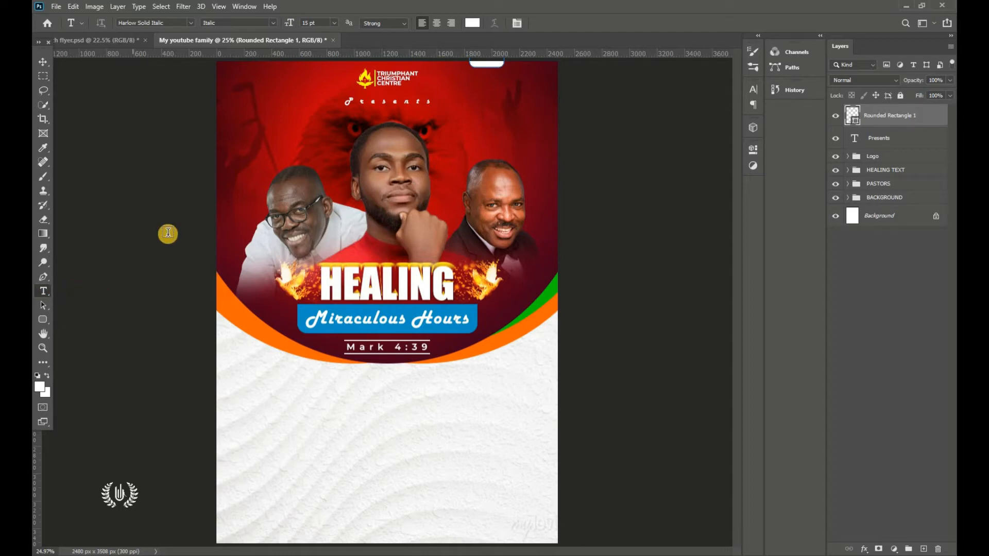
pyautogui.click(276, 138)
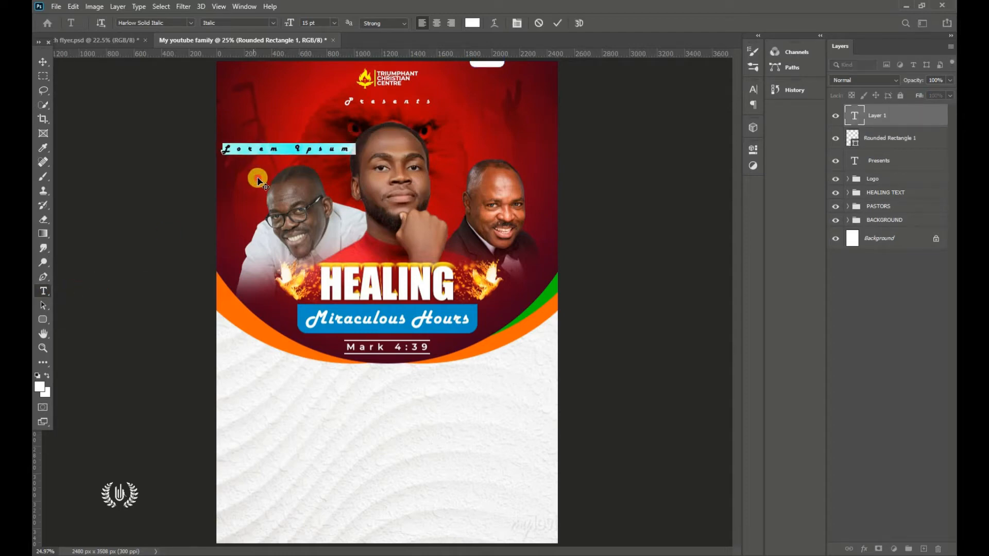
pyautogui.click(753, 89)
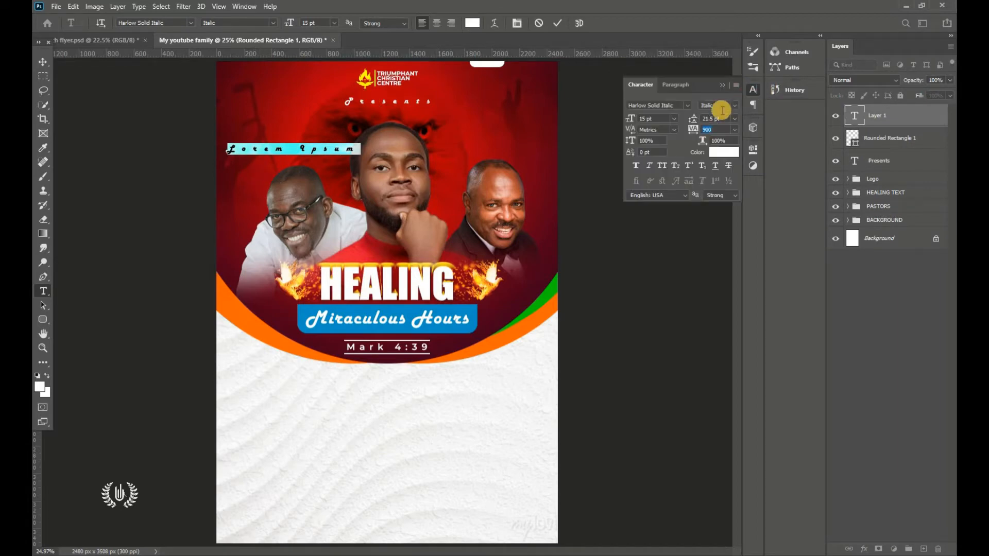
pyautogui.click(717, 130)
pyautogui.write('0')
pyautogui.press('Return')
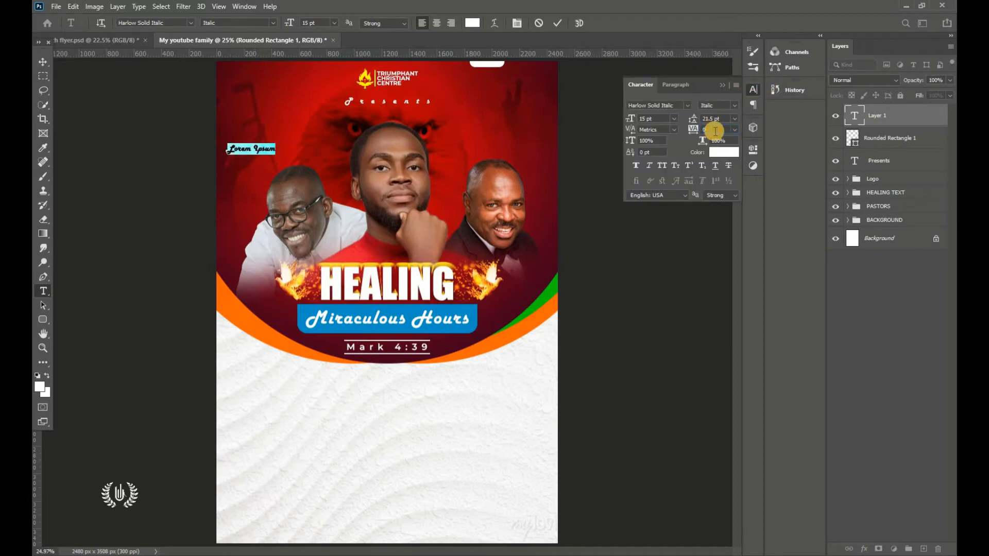
pyautogui.click(722, 85)
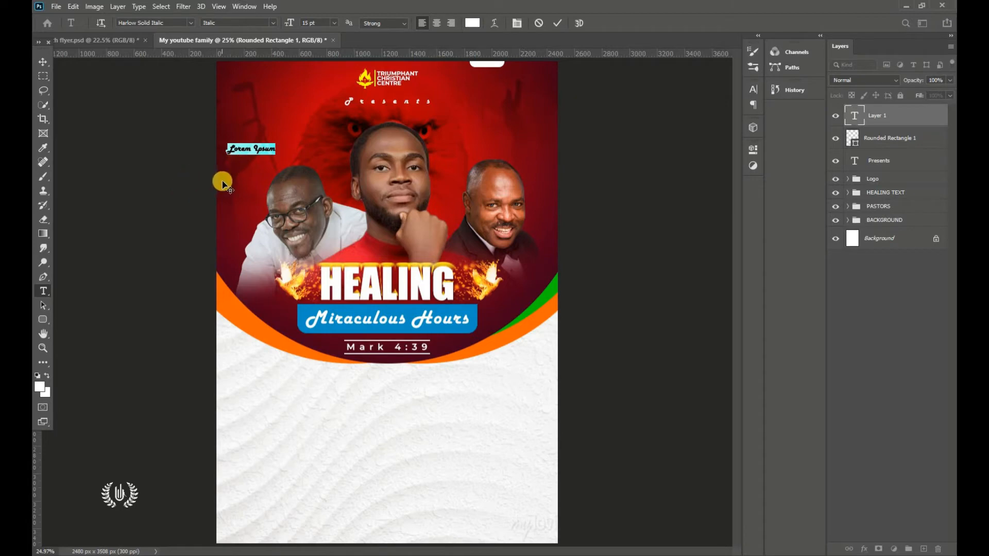
# Step: Switch the font to Brush Script MT and type 'Organizer'
pyautogui.scroll(1, 247, 127)
pyautogui.scroll(1, 255, 125)
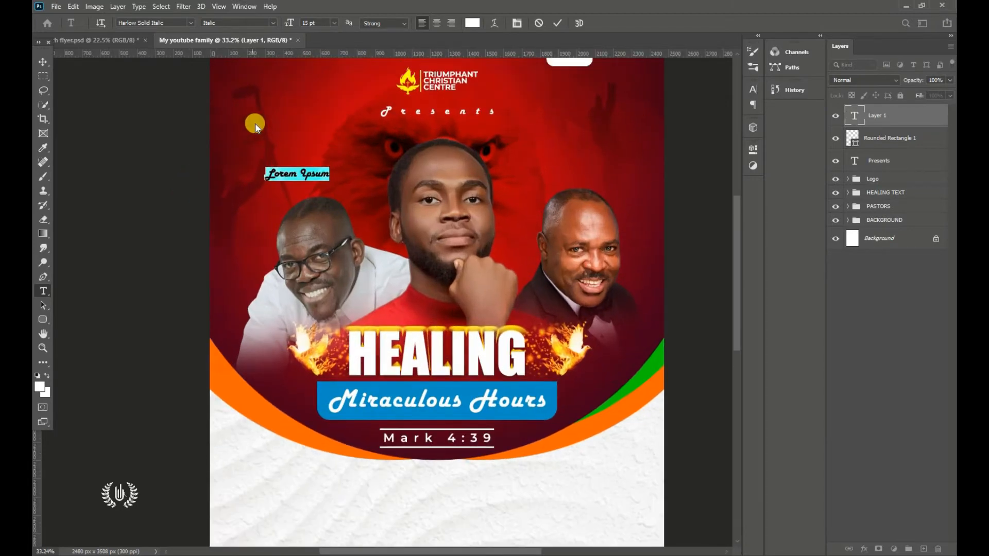
pyautogui.scroll(1, 290, 164)
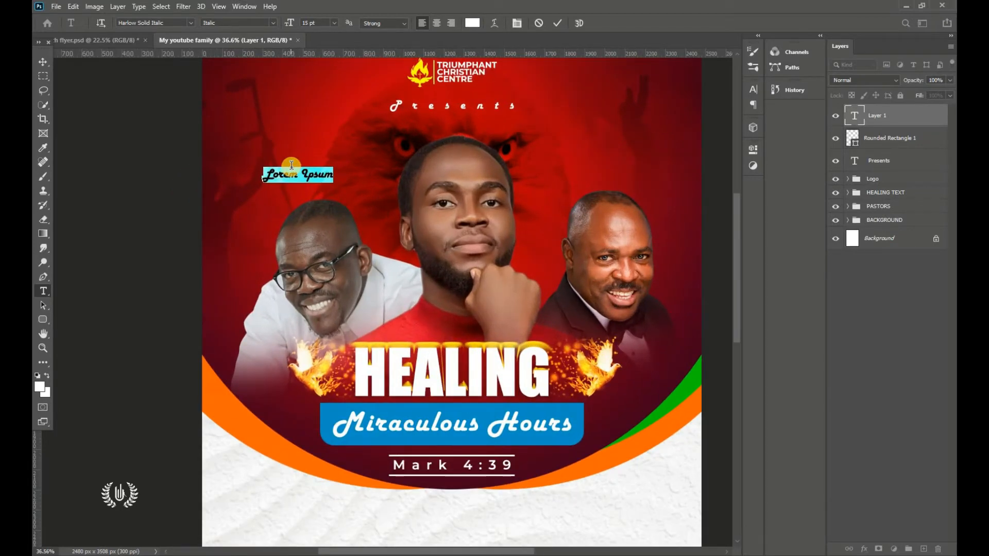
pyautogui.scroll(2, 291, 167)
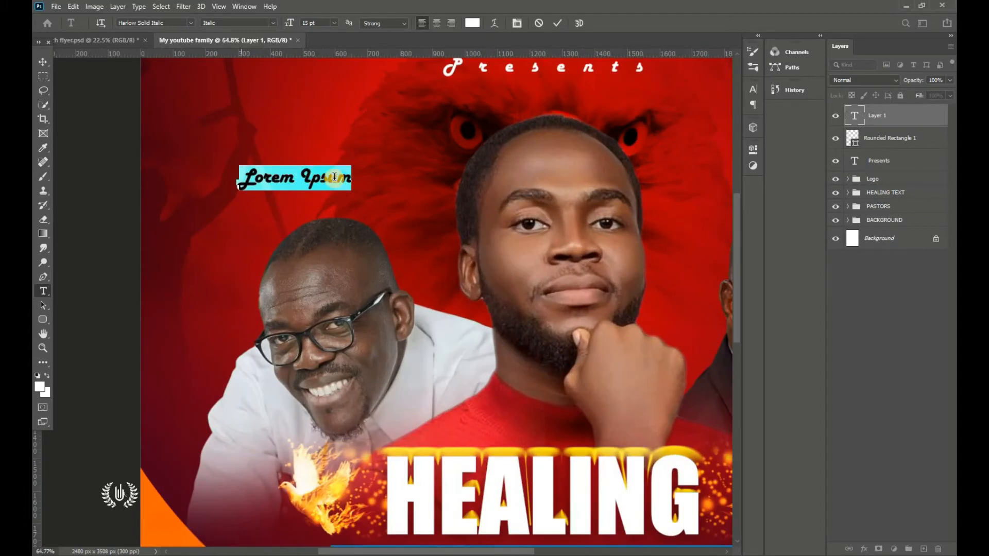
pyautogui.scroll(1, 335, 189)
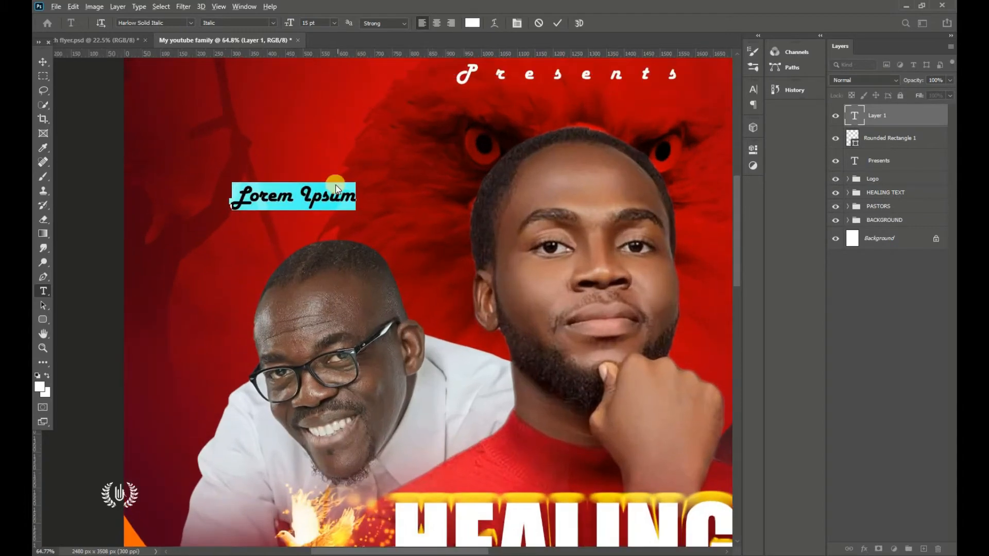
pyautogui.click(191, 24)
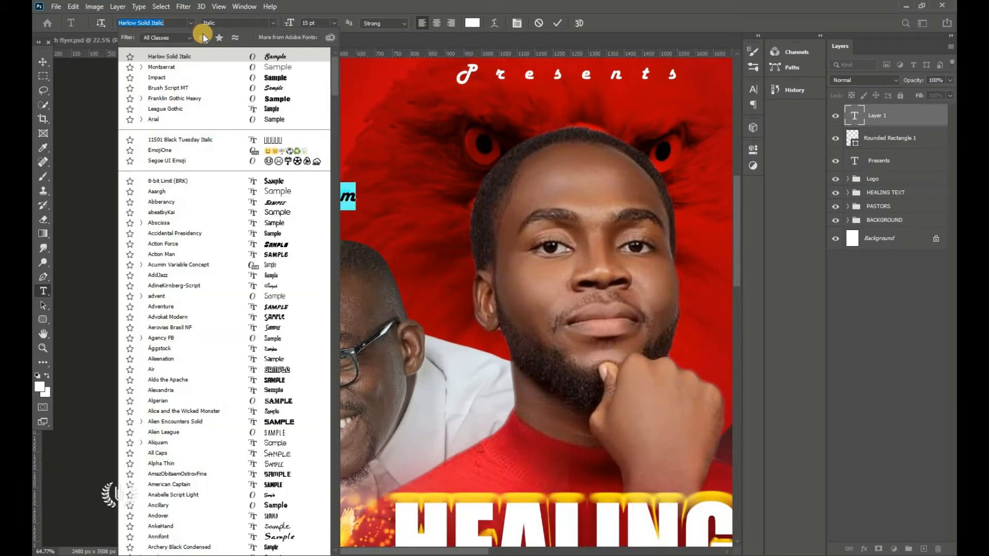
pyautogui.click(208, 88)
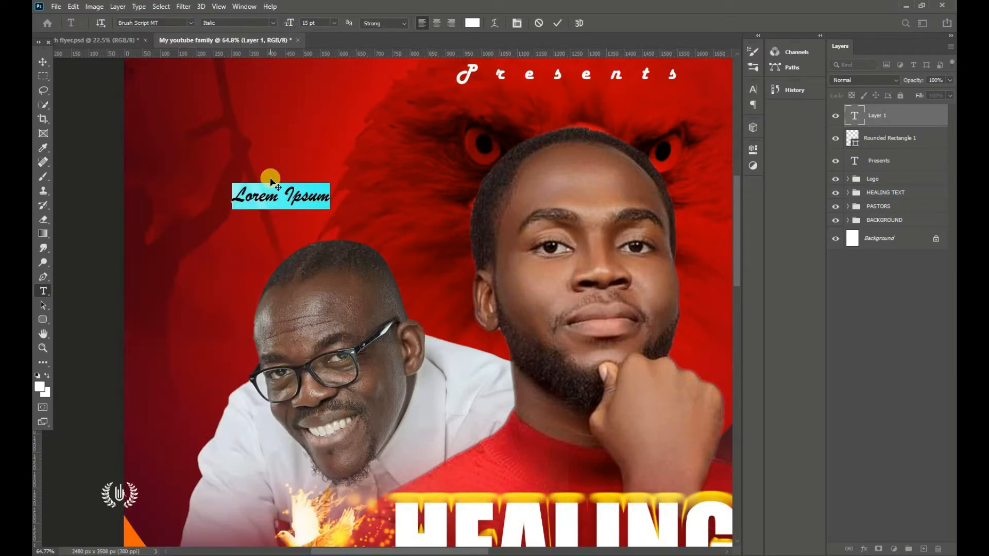
pyautogui.write('Organizer')
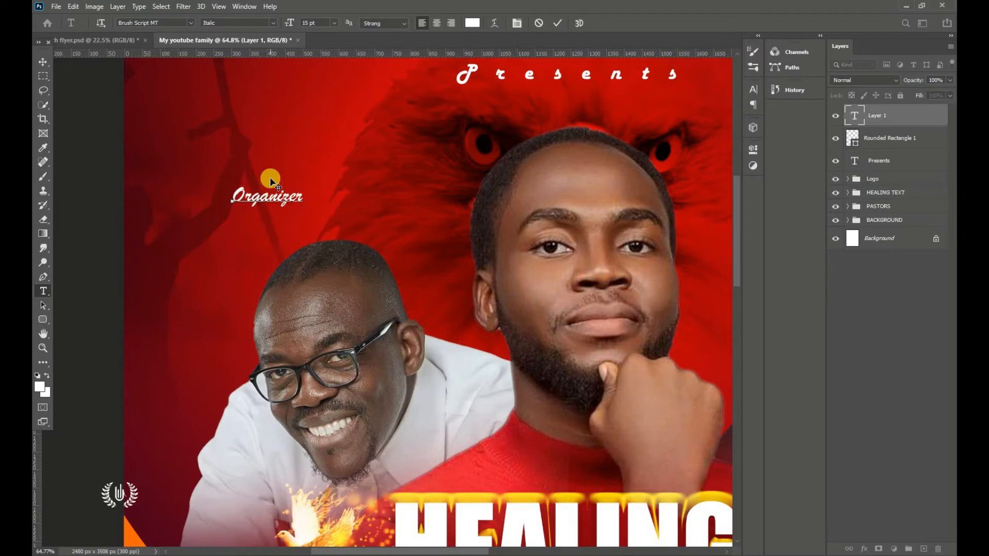
# Step: Colour the Organizer text yellow fffc00 using the hex code from Notepad, move it up-right, and commit
pyautogui.doubleClick(245, 193)
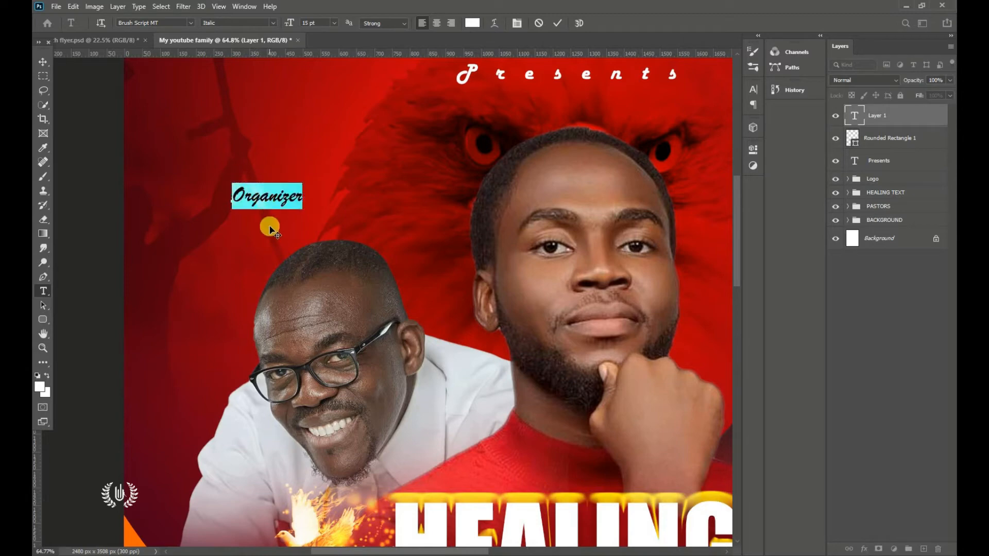
pyautogui.click(473, 25)
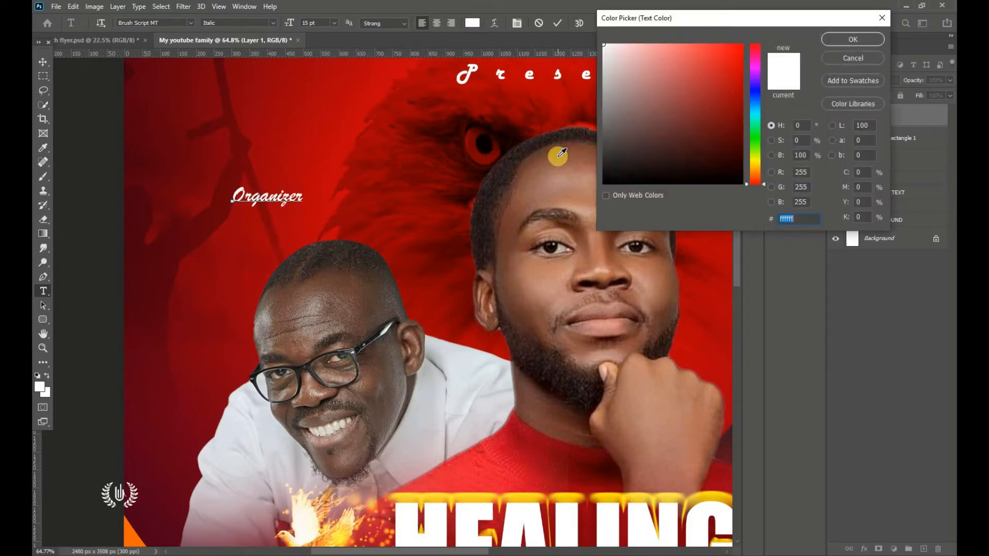
pyautogui.click(204, 555)
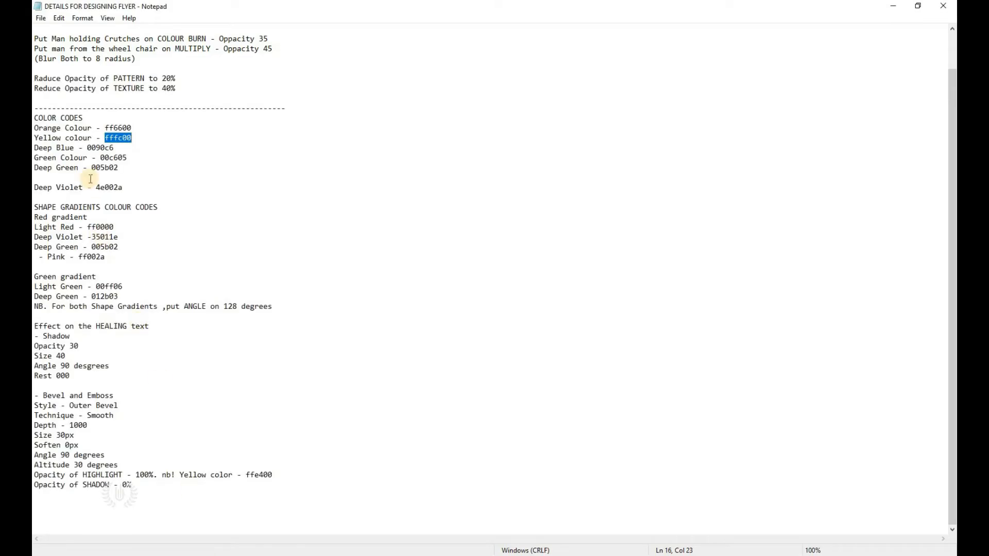
pyautogui.rightClick(128, 137)
pyautogui.click(149, 172)
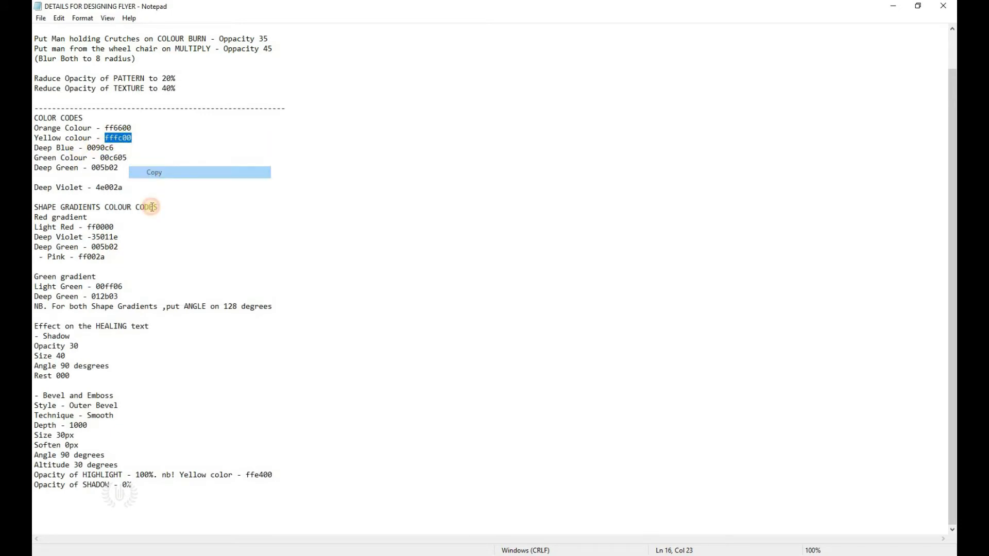
pyautogui.hotkey('alt', 'Tab')
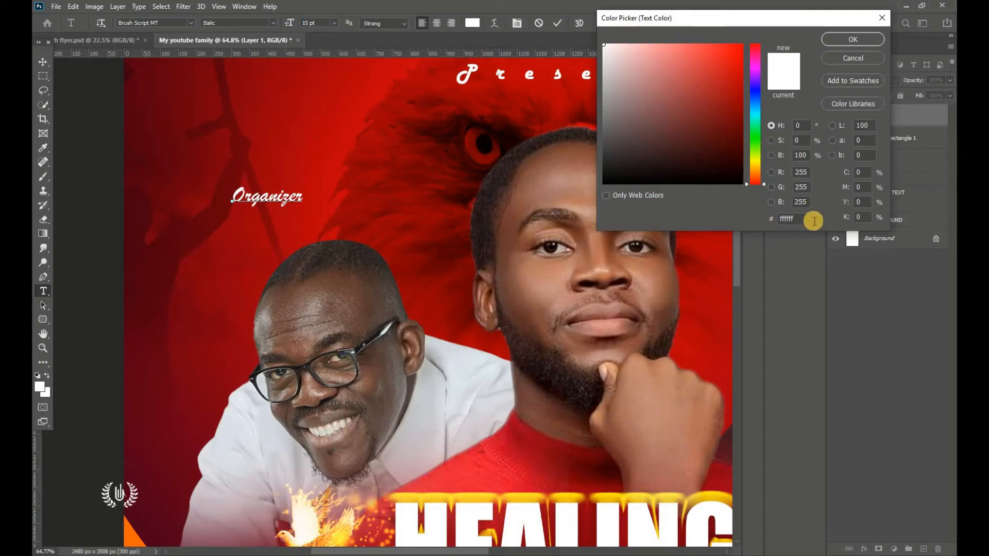
pyautogui.rightClick(813, 220)
pyautogui.click(807, 220)
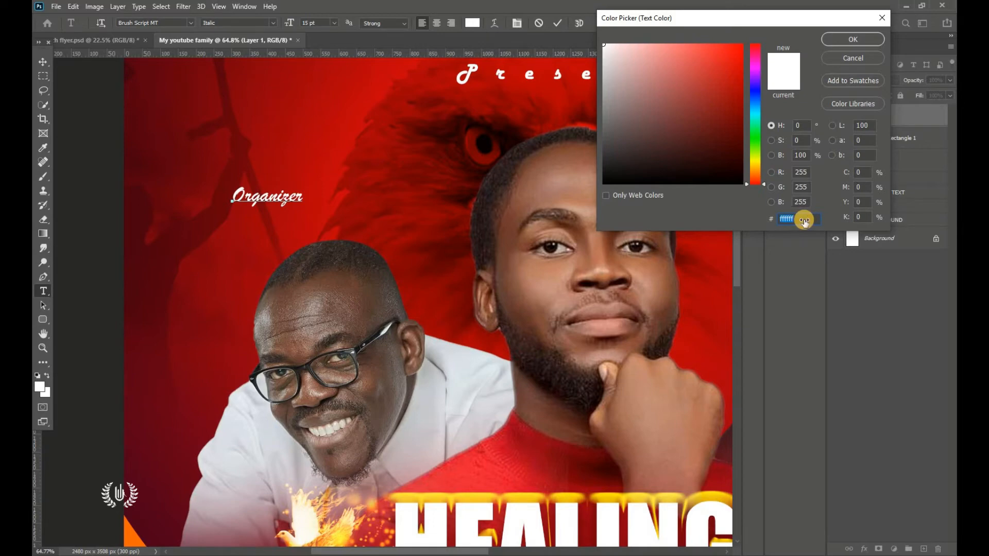
pyautogui.rightClick(804, 221)
pyautogui.click(819, 269)
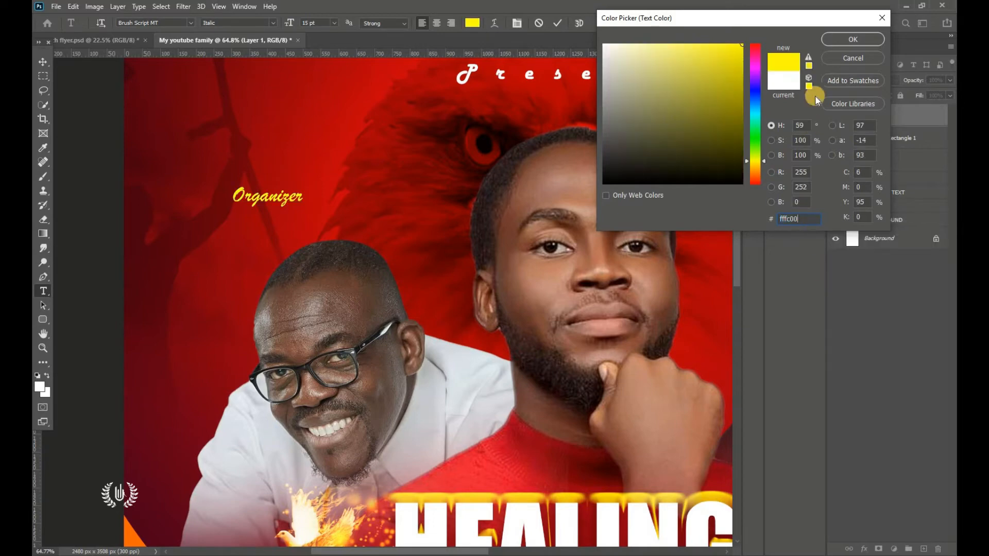
pyautogui.click(850, 40)
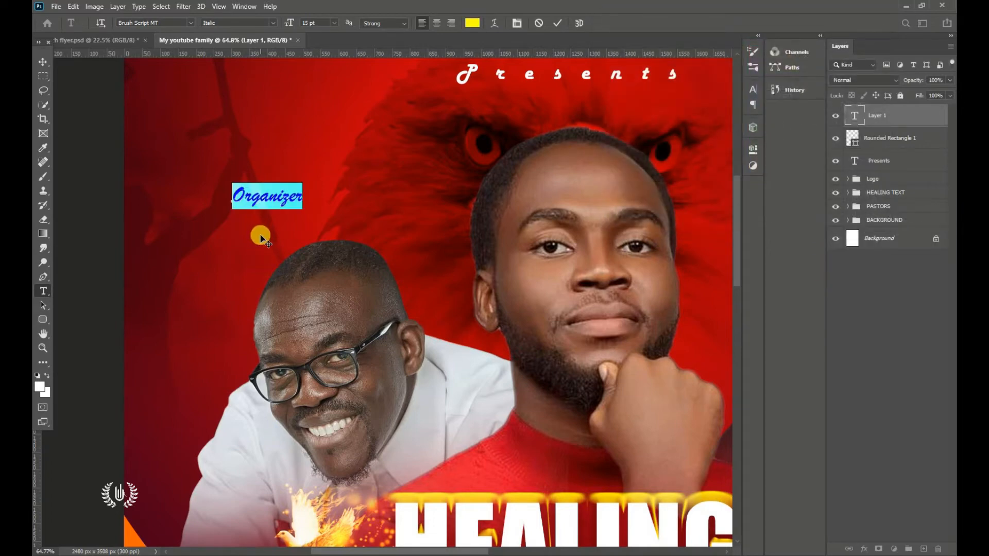
pyautogui.moveTo(260, 237); pyautogui.dragTo(320, 202)
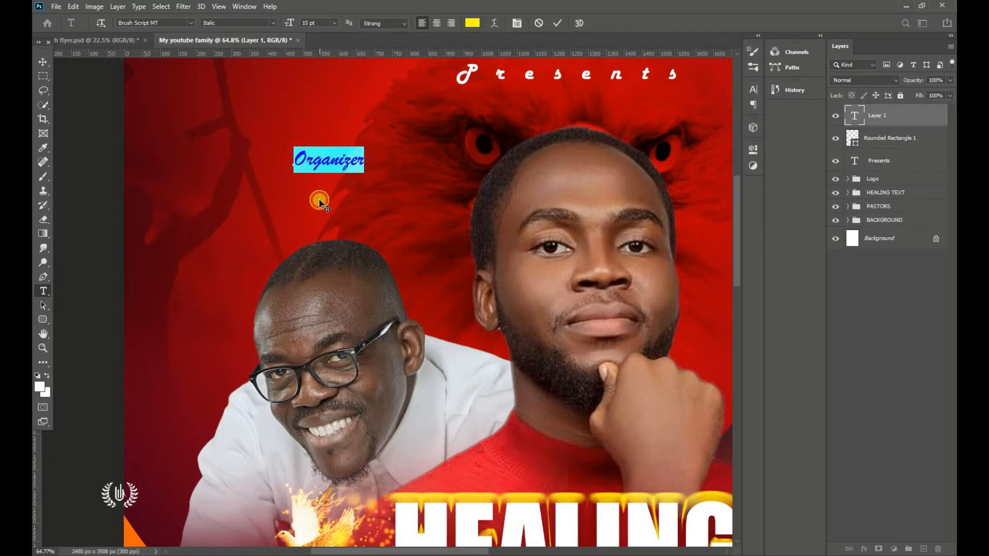
pyautogui.click(557, 24)
# Step: Add a white Impact text layer below Organizer containing the organizer's full name
pyautogui.click(279, 190)
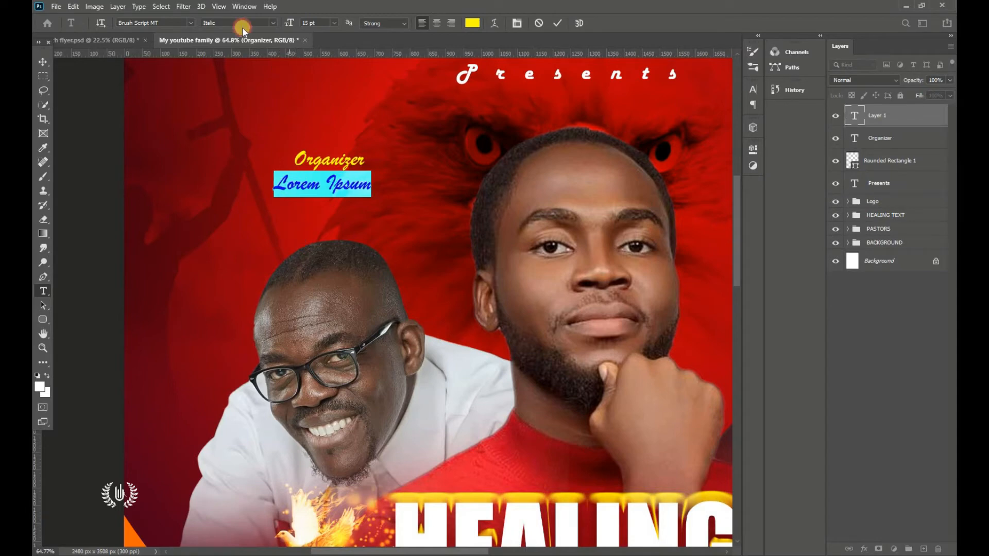
pyautogui.click(191, 24)
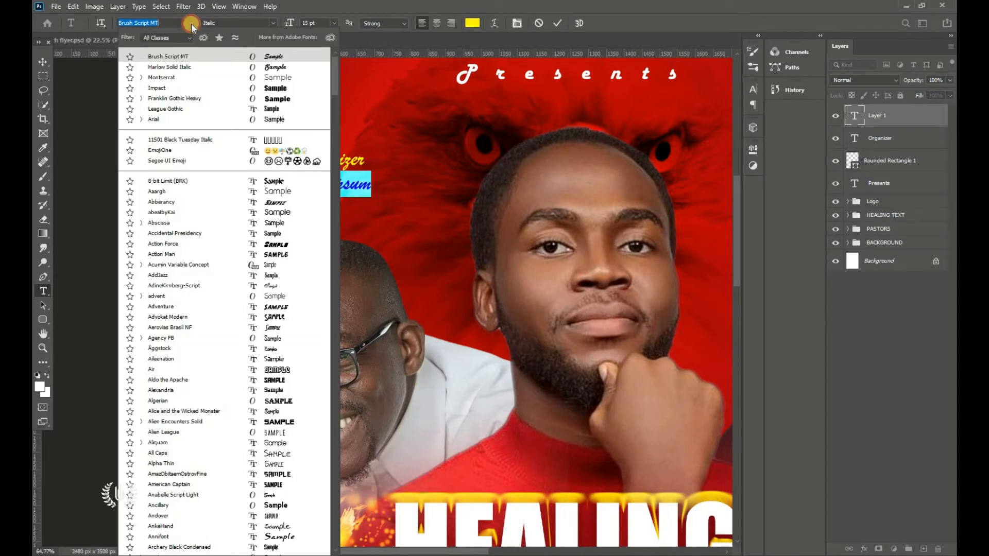
pyautogui.click(211, 88)
pyautogui.click(472, 22)
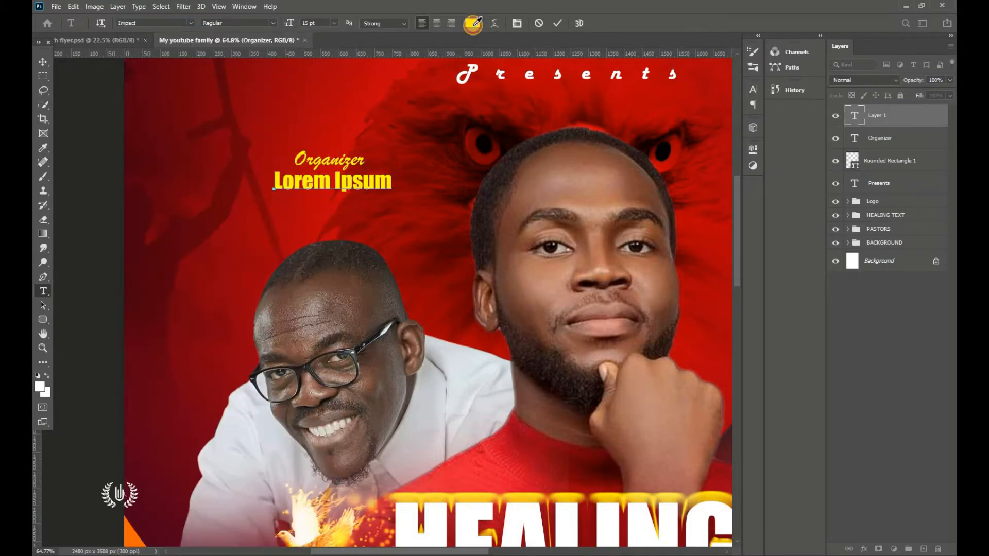
pyautogui.moveTo(650, 80); pyautogui.dragTo(558, 15)
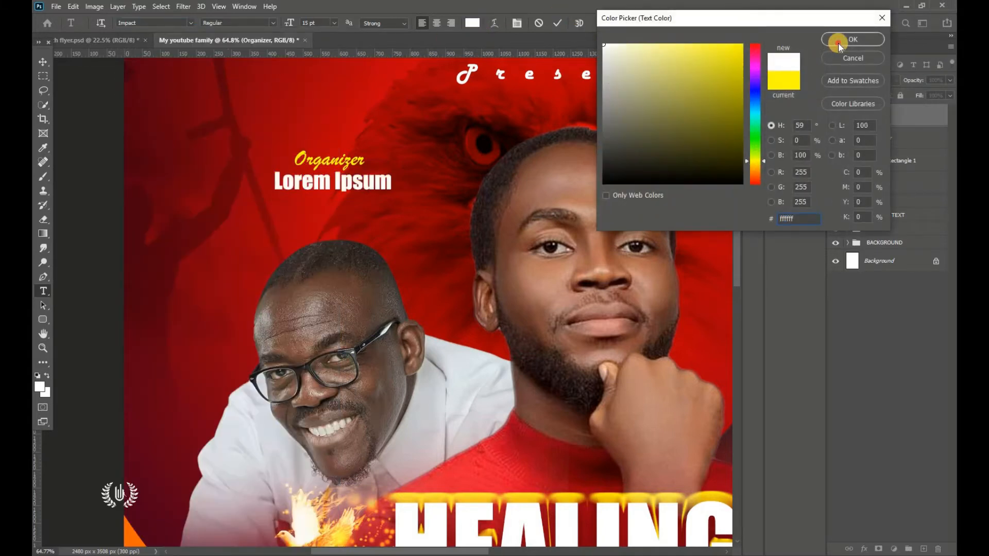
pyautogui.click(839, 41)
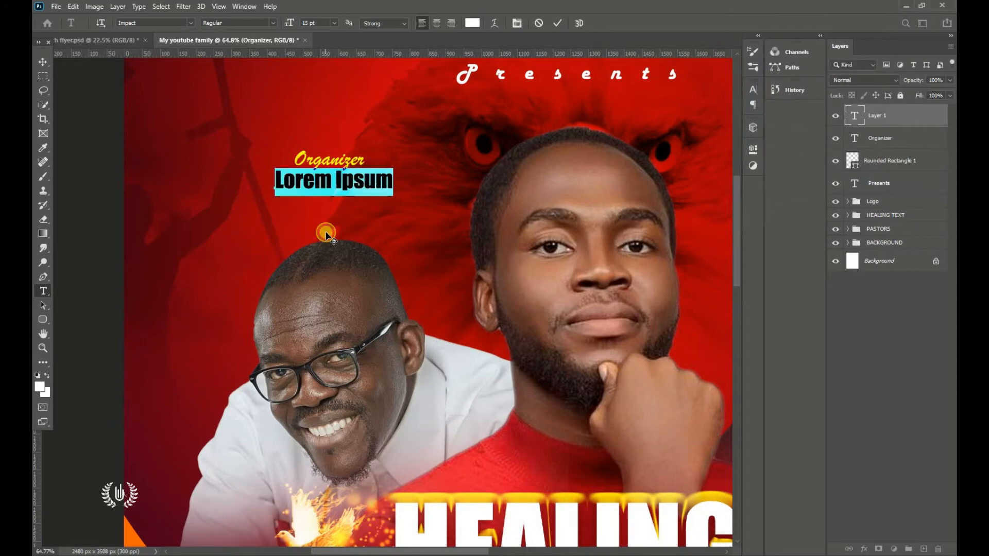
pyautogui.moveTo(326, 235); pyautogui.dragTo(326, 237)
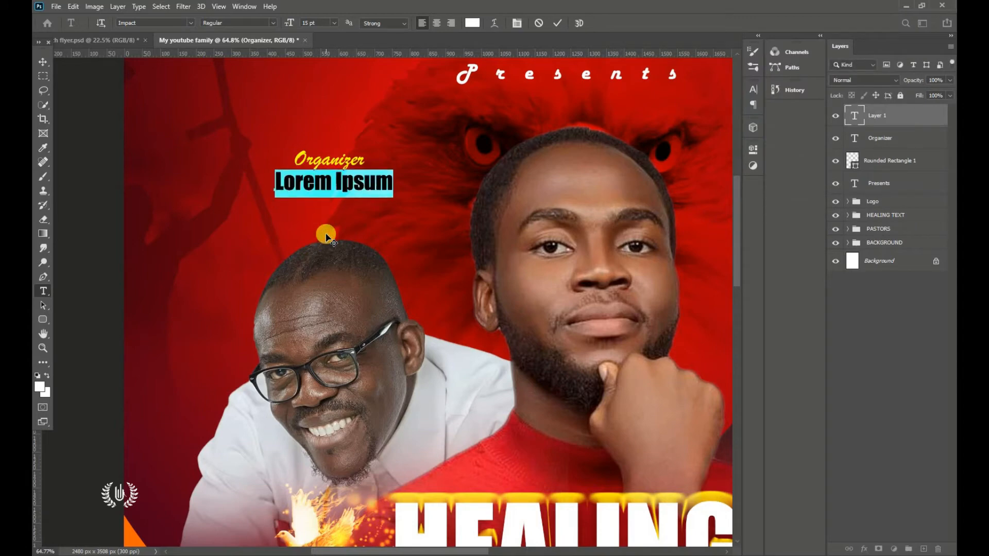
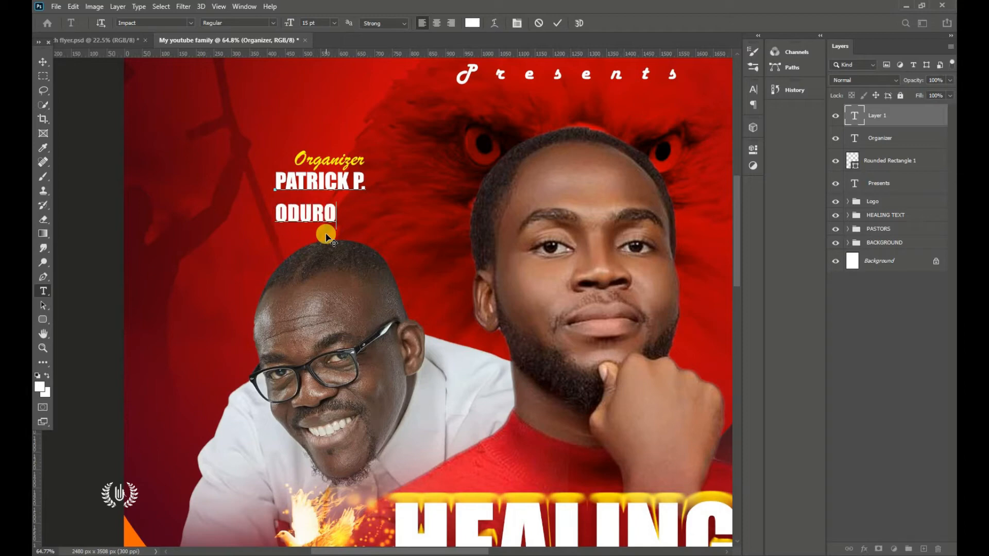
# Step: Set the name text's leading to 16 pt, left-align it, and commit
pyautogui.hotkey('ctrl', 'a')
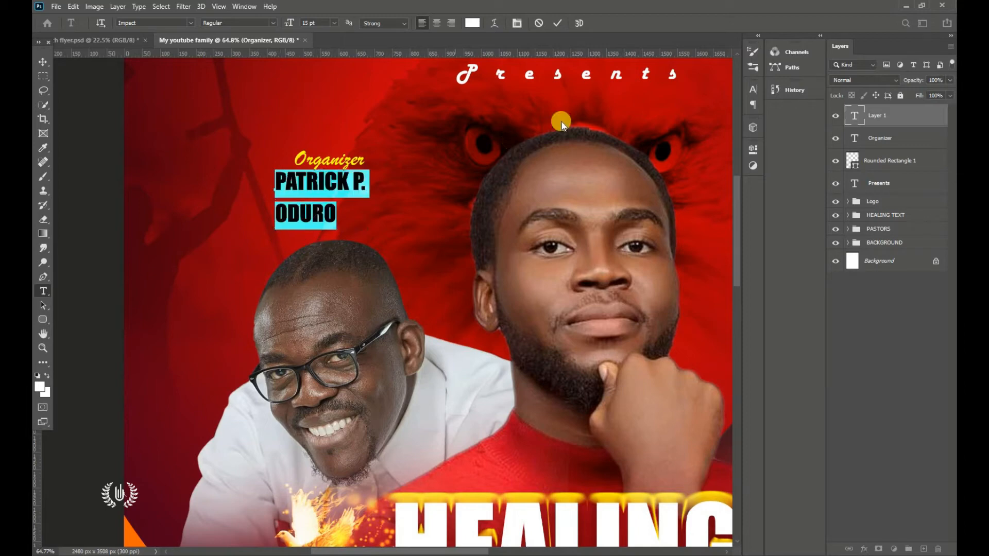
pyautogui.click(750, 90)
pyautogui.click(723, 119)
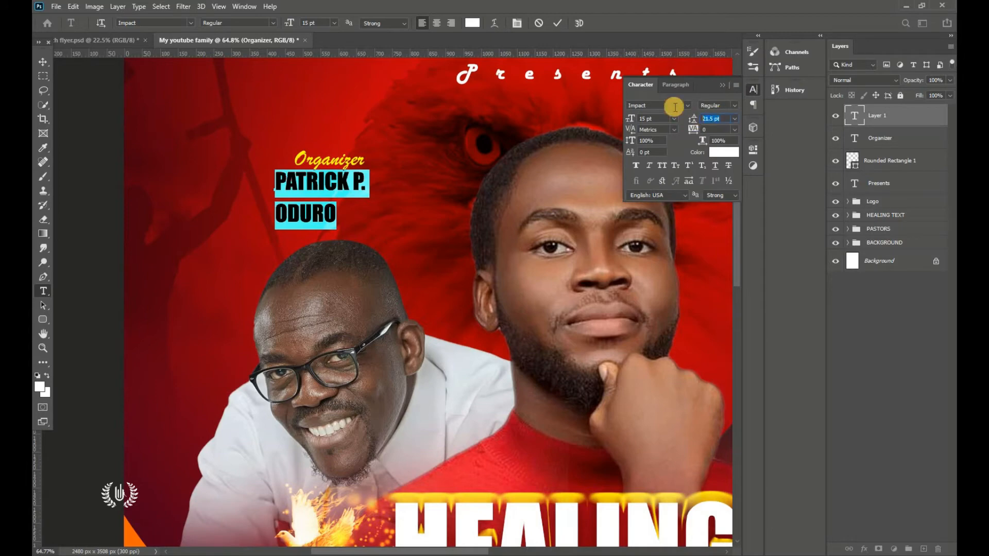
pyautogui.write('17')
pyautogui.press('Return')
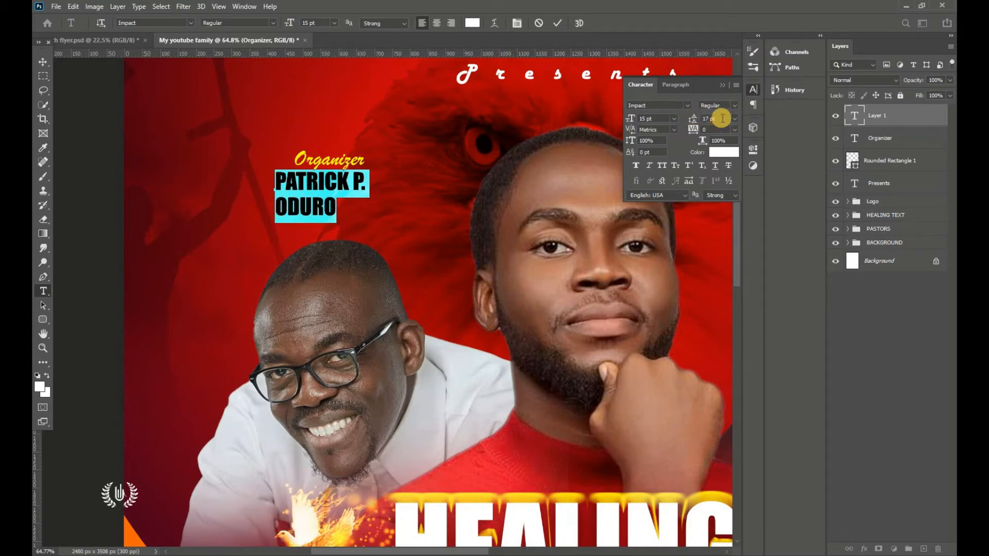
pyautogui.write('16')
pyautogui.press('Return')
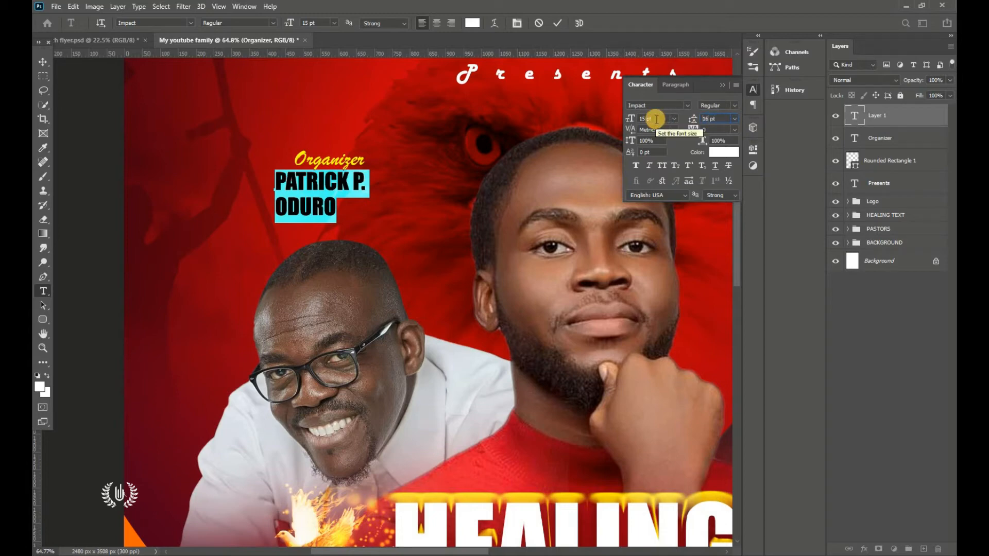
pyautogui.click(724, 85)
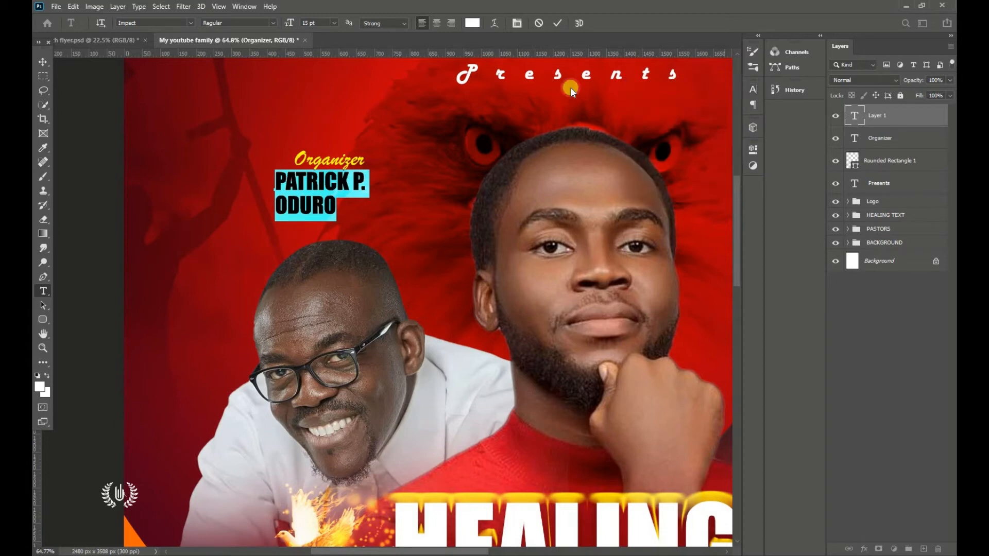
pyautogui.click(420, 23)
pyautogui.click(561, 23)
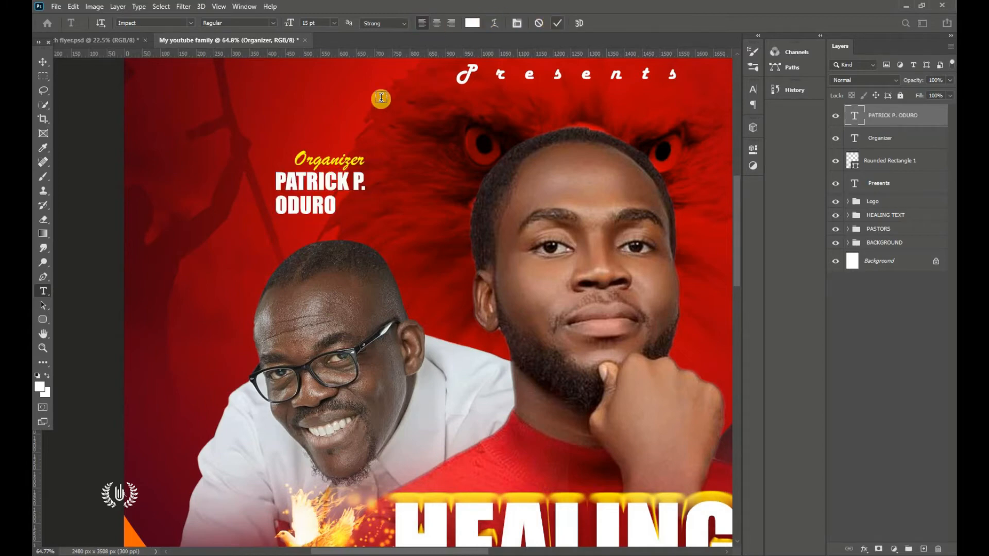
# Step: Nudge the name block right and the Organizer label left so they line up
pyautogui.click(43, 62)
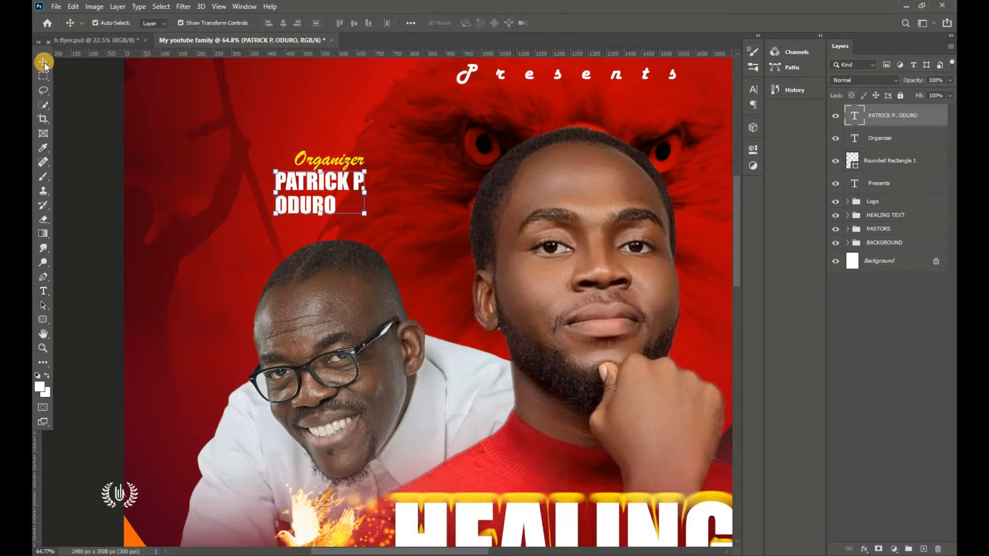
pyautogui.moveTo(296, 181); pyautogui.dragTo(305, 184)
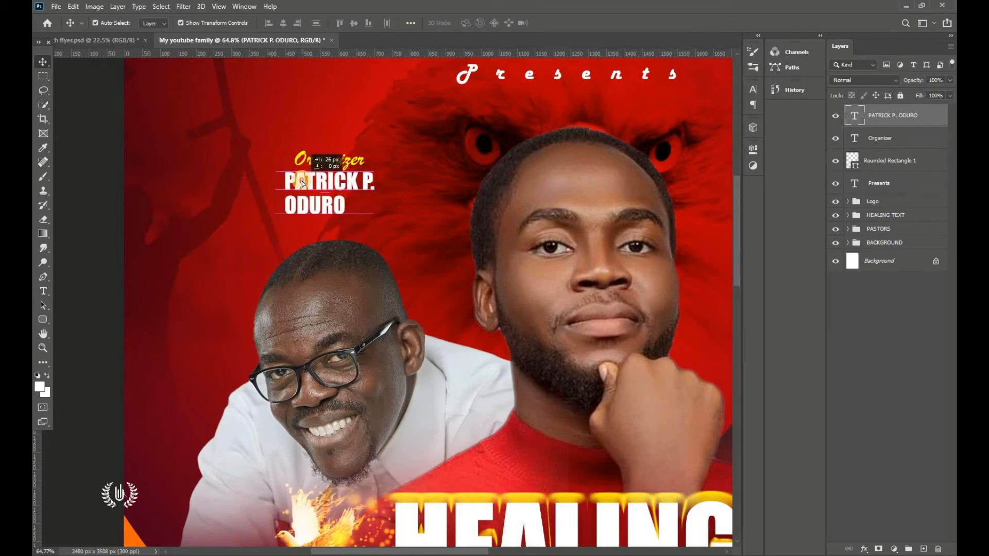
pyautogui.click(241, 167)
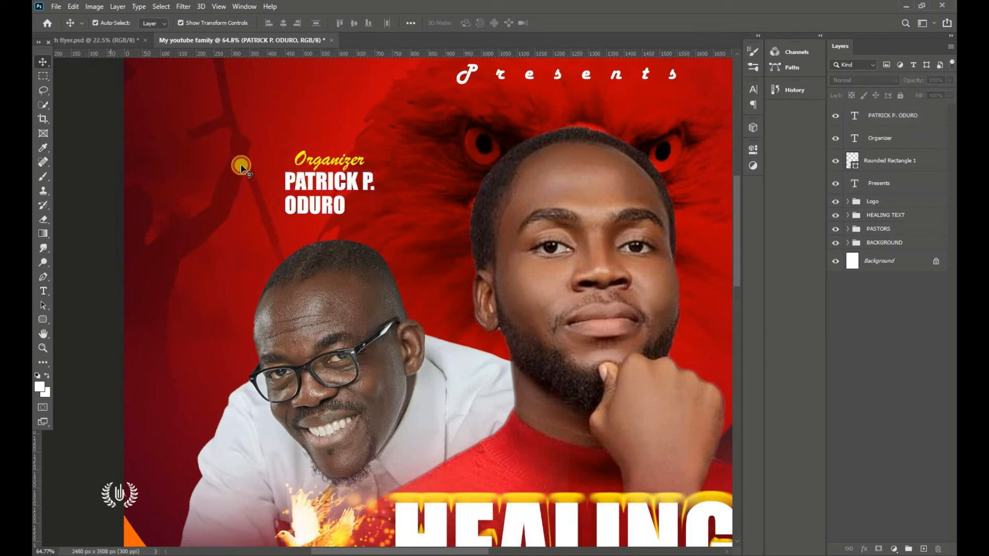
pyautogui.click(301, 158)
pyautogui.moveTo(302, 157); pyautogui.dragTo(294, 157)
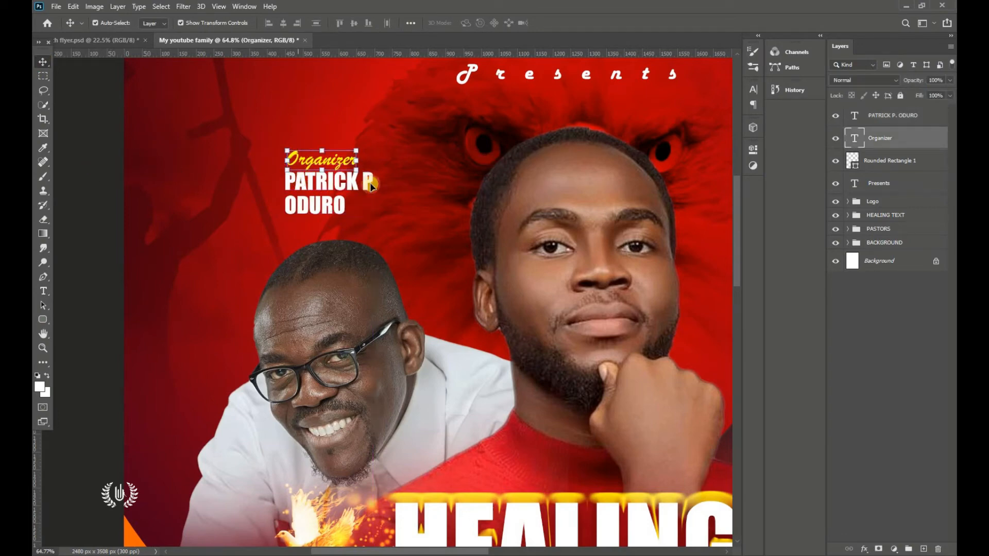
pyautogui.hotkey('ctrl', '0')
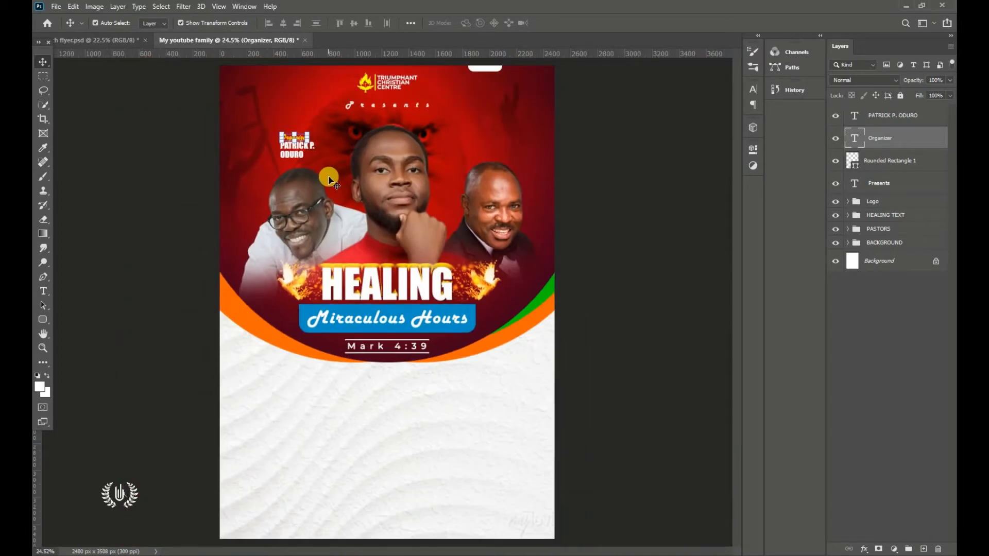
pyautogui.click(634, 178)
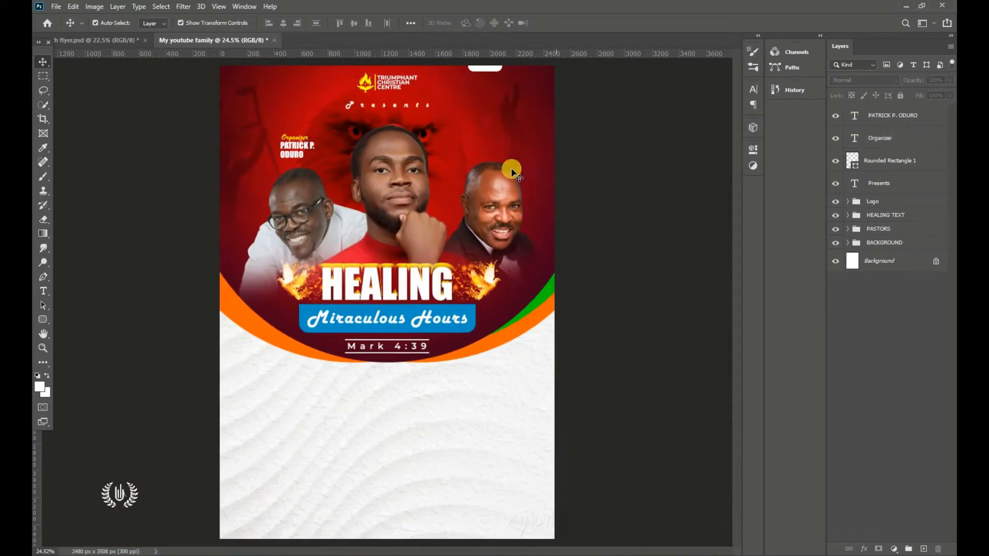
# Step: Alt-drag copies of the Organizer label and name above the right pastor
pyautogui.click(298, 151)
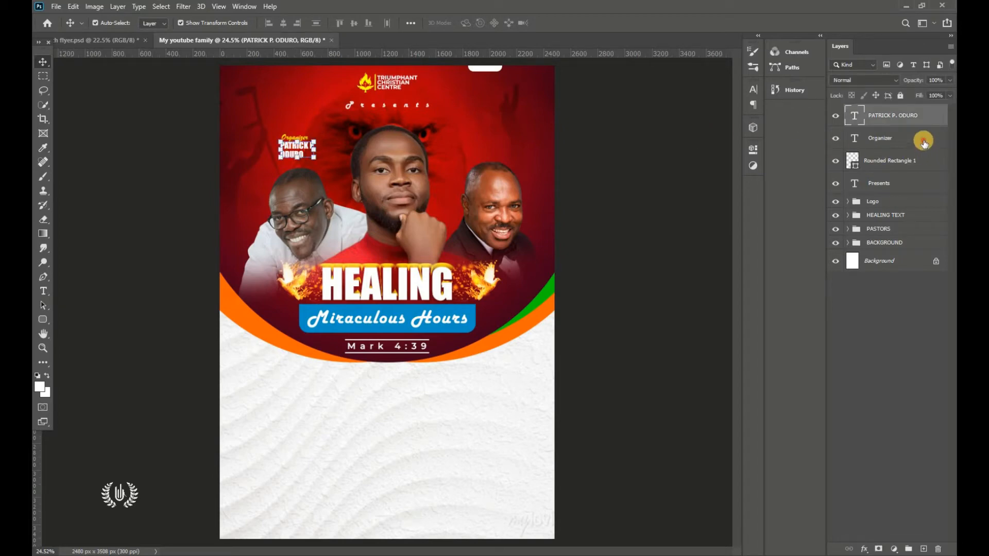
pyautogui.keyDown('shift'); pyautogui.click(285, 143); pyautogui.keyUp('shift')
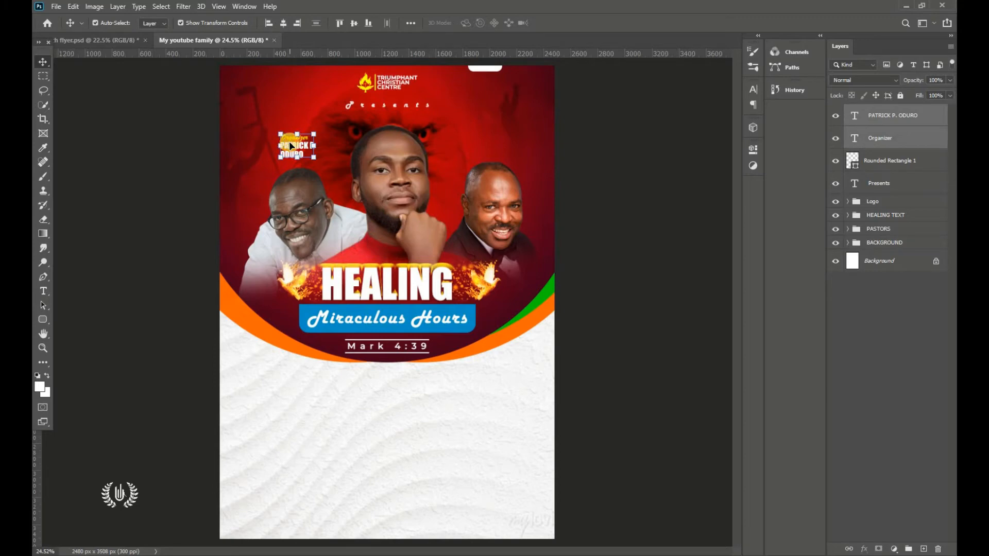
pyautogui.moveTo(289, 142); pyautogui.dragTo(496, 147)
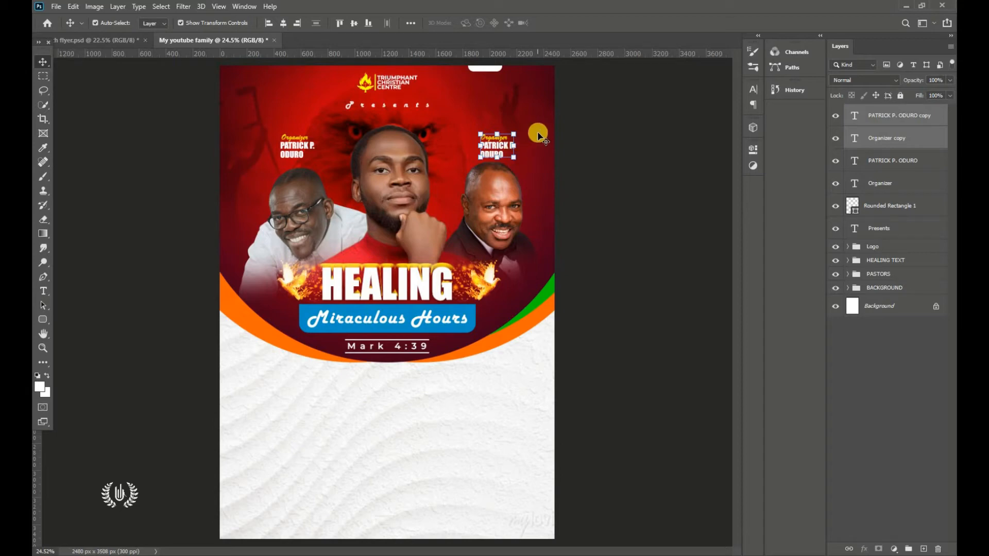
# Step: Right-align the copied name text and position it under its label
pyautogui.click(567, 144)
pyautogui.scroll(5, 502, 138)
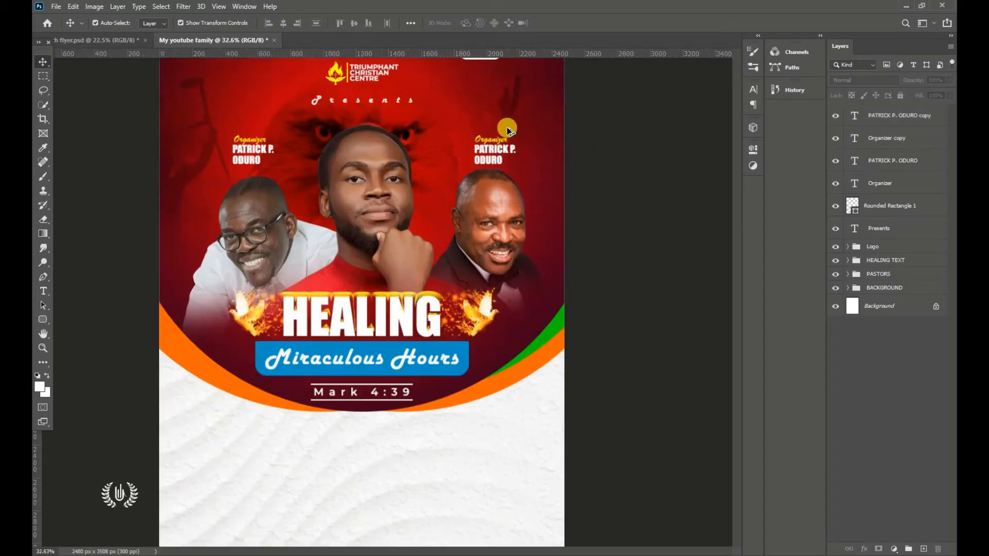
pyautogui.doubleClick(473, 194)
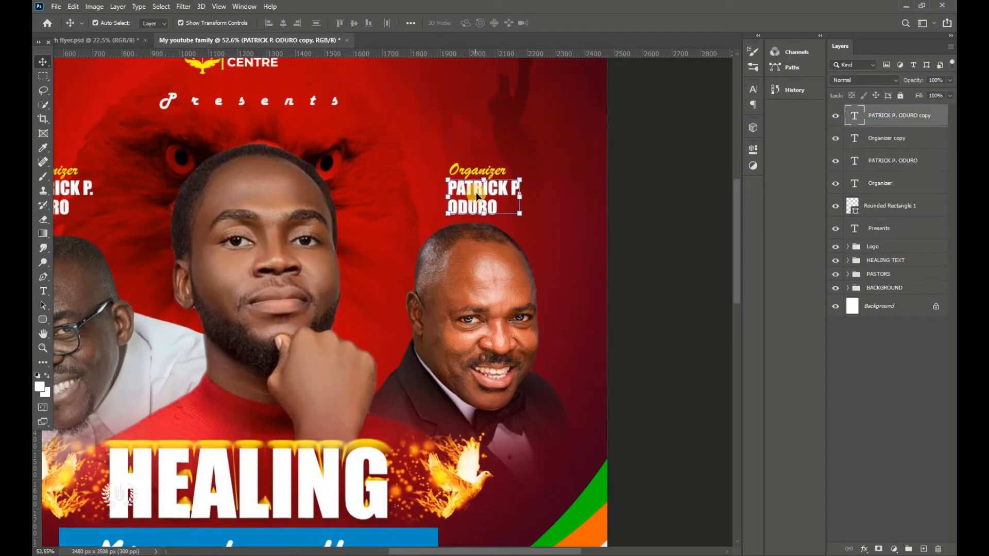
pyautogui.hotkey('ctrl', 'a')
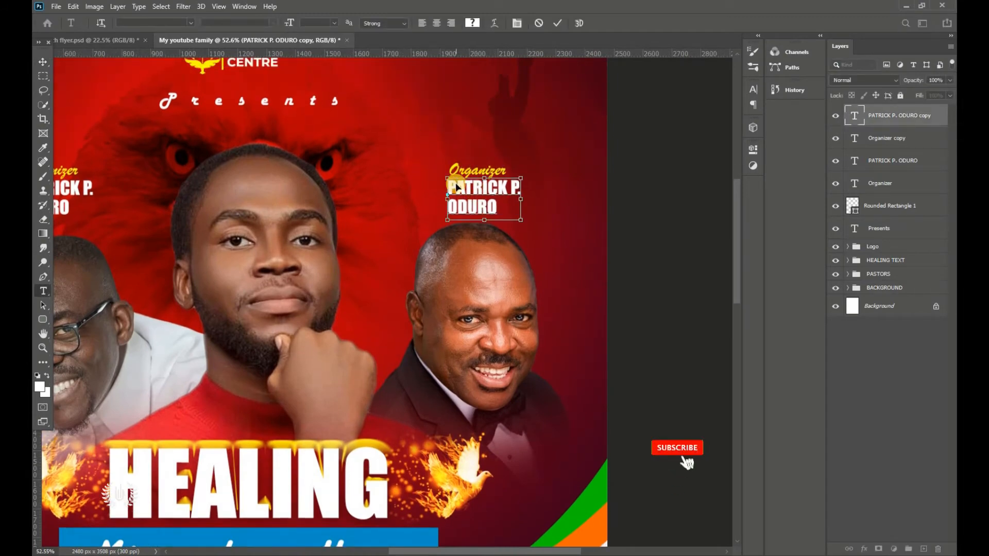
pyautogui.click(452, 23)
pyautogui.moveTo(416, 240); pyautogui.dragTo(470, 240)
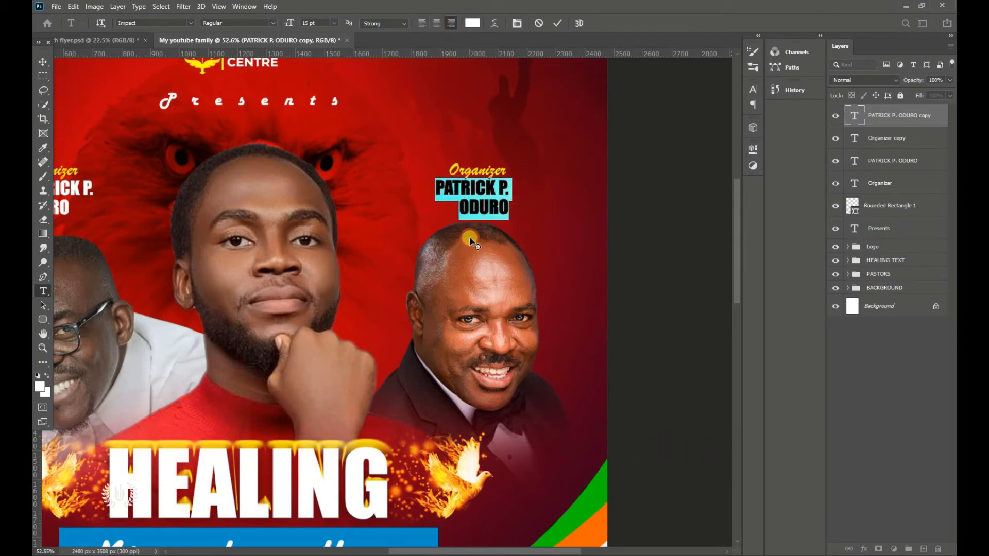
pyautogui.click(555, 24)
pyautogui.press('v')
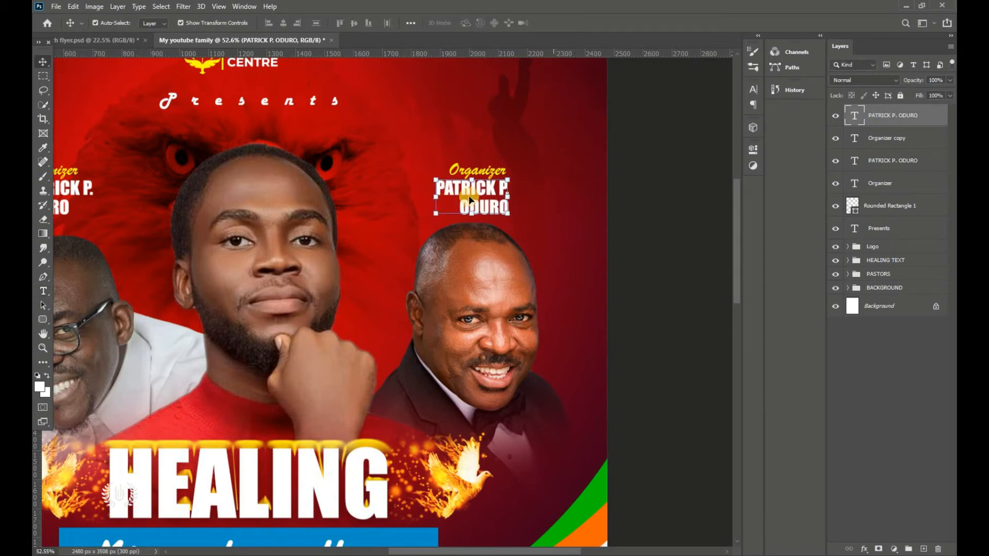
pyautogui.click(609, 202)
# Step: Change the copied label to 'Guest Speaker', reposition it, and scale it down slightly
pyautogui.doubleClick(496, 173)
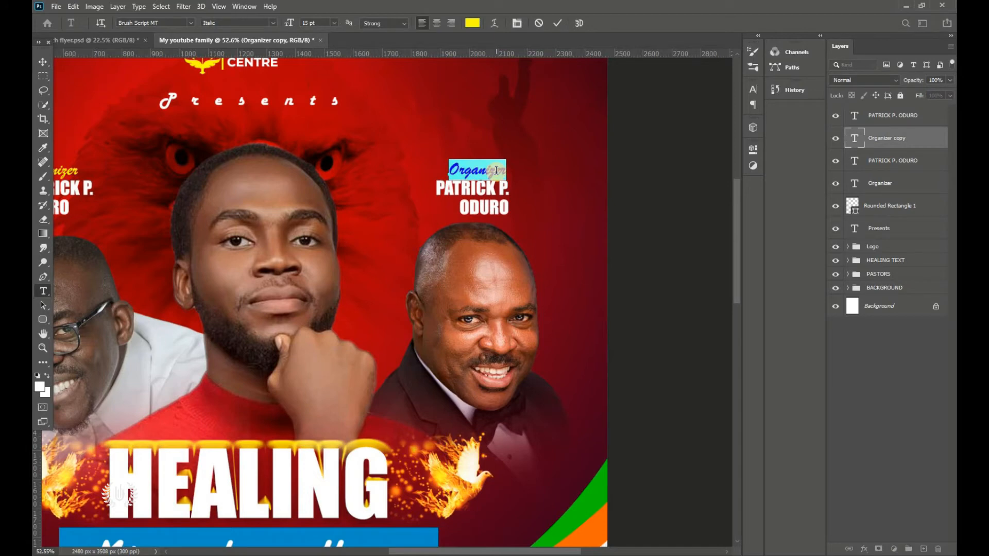
pyautogui.write('Guest Speaker')
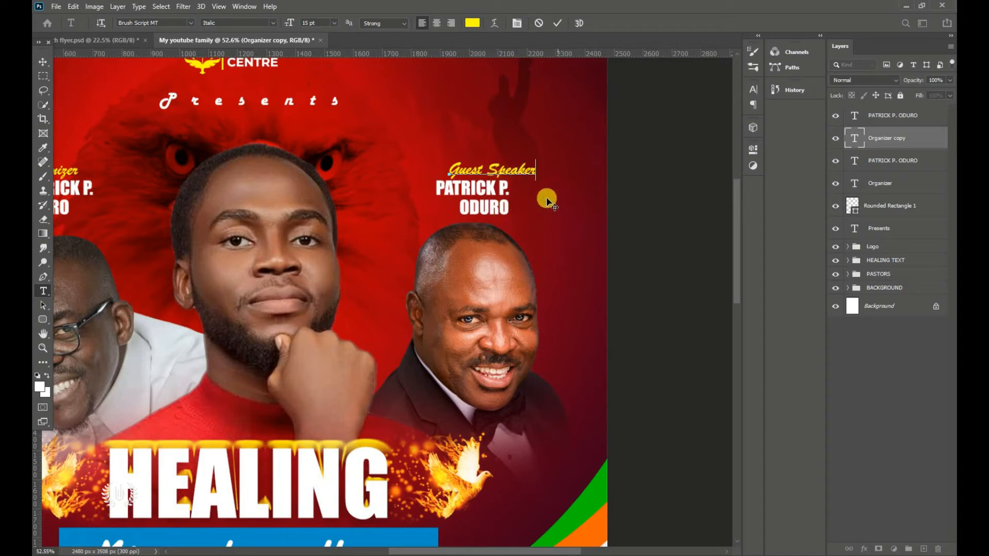
pyautogui.moveTo(545, 198); pyautogui.dragTo(525, 208)
pyautogui.click(558, 24)
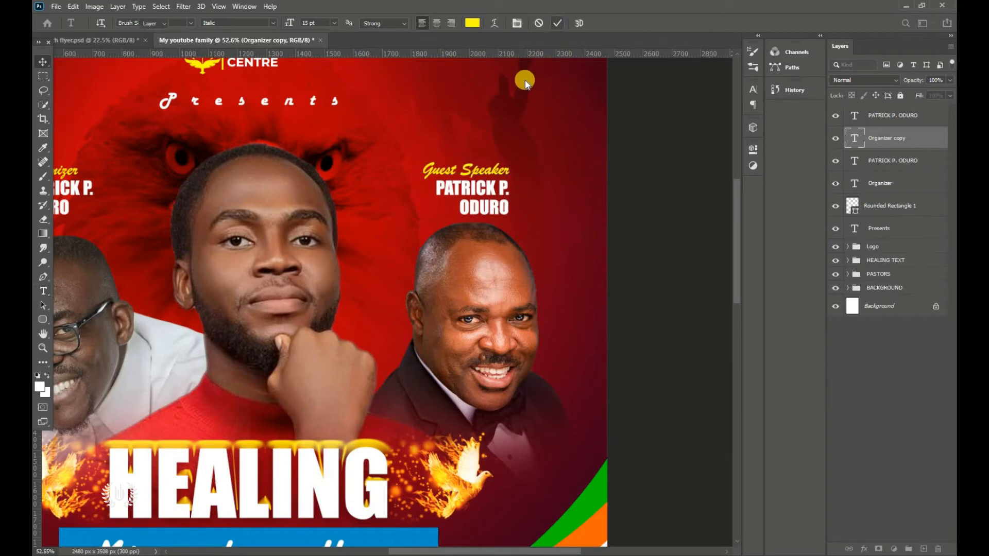
pyautogui.press('v')
pyautogui.moveTo(478, 178); pyautogui.dragTo(490, 173)
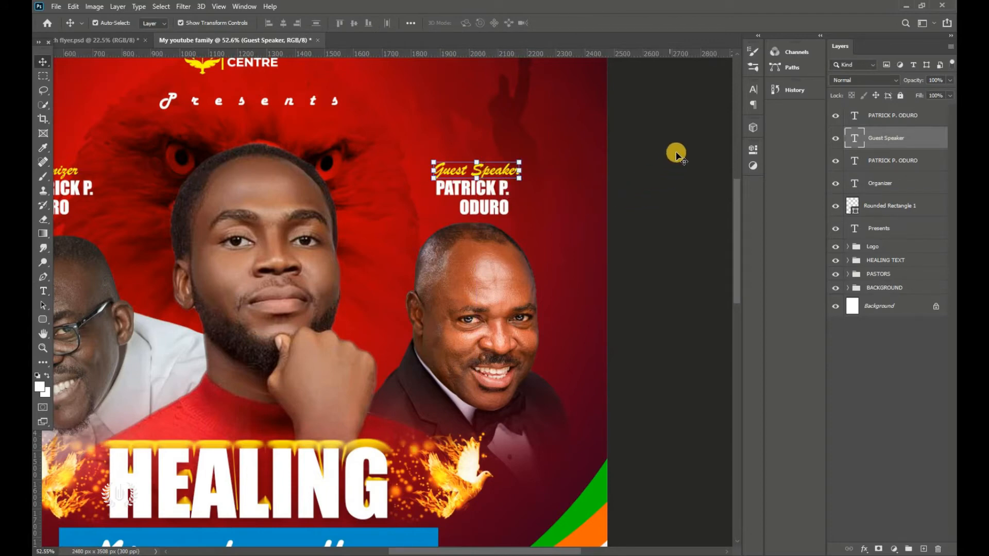
pyautogui.moveTo(519, 162); pyautogui.dragTo(508, 157)
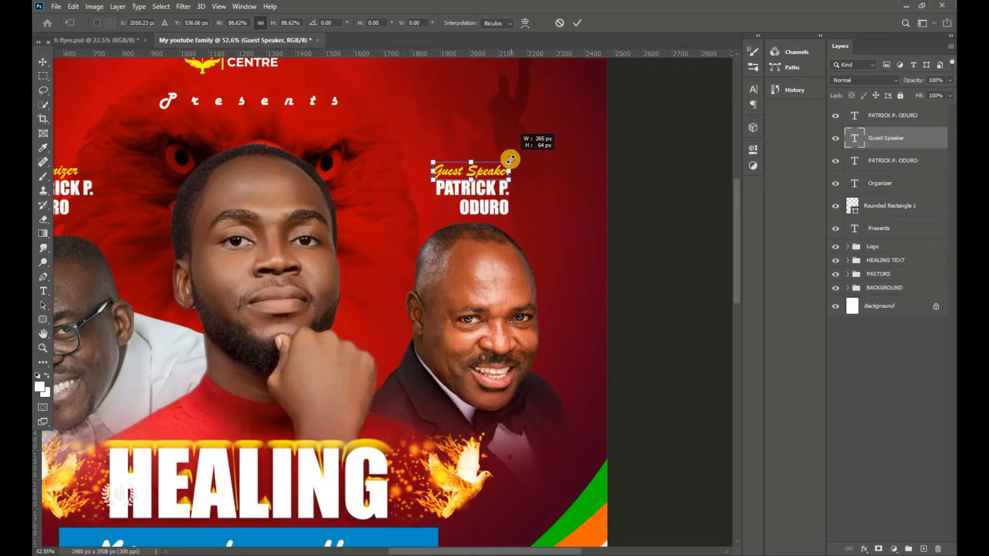
pyautogui.click(578, 22)
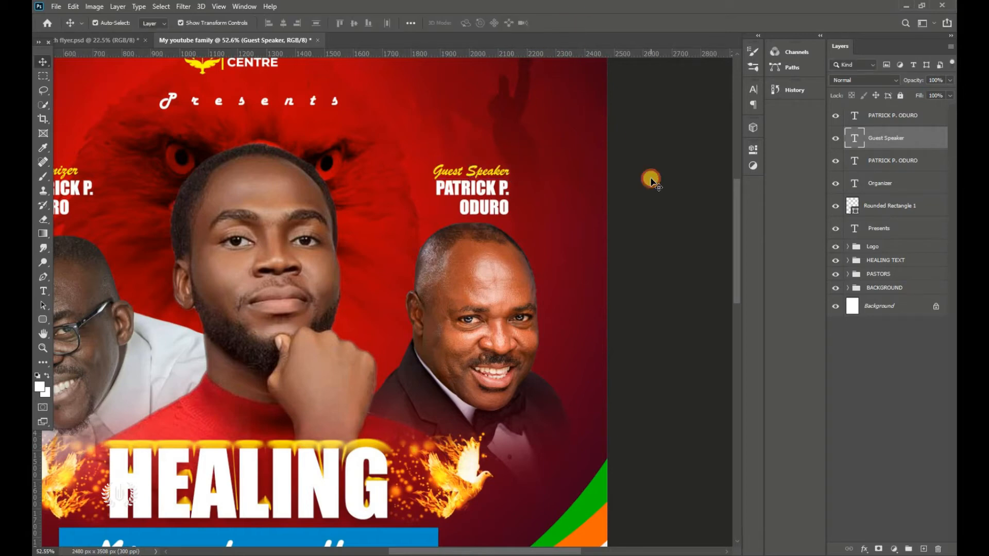
pyautogui.click(651, 180)
pyautogui.hotkey('ctrl', '0')
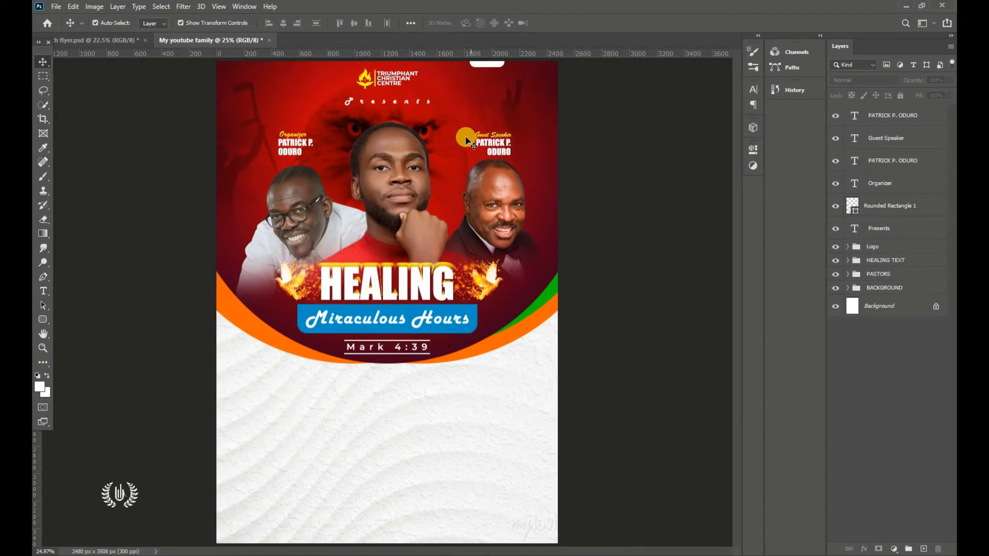
# Step: Duplicate the Guest Speaker label and name layers and move the copy onto the centre pastor above HEALING
pyautogui.click(874, 114)
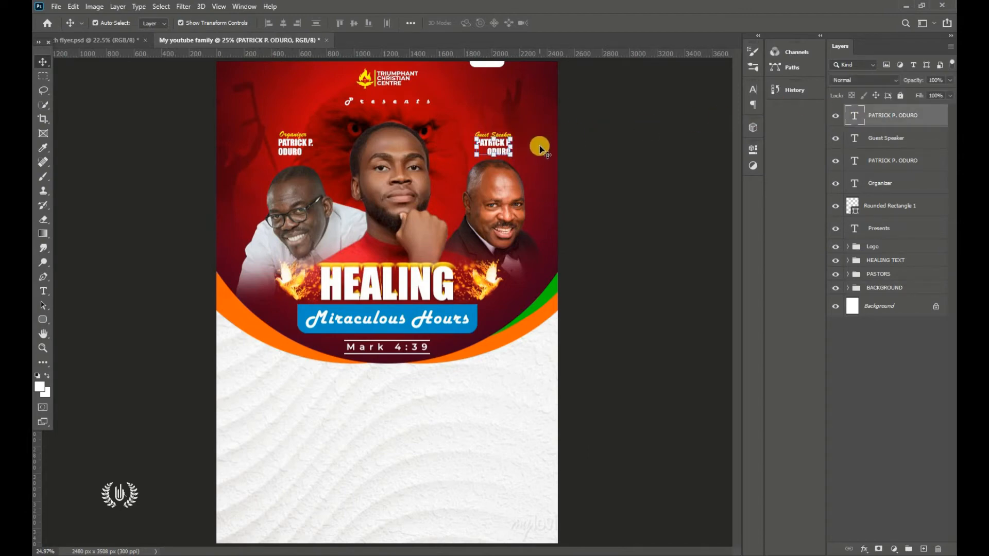
pyautogui.keyDown('shift'); pyautogui.click(893, 138); pyautogui.keyUp('shift')
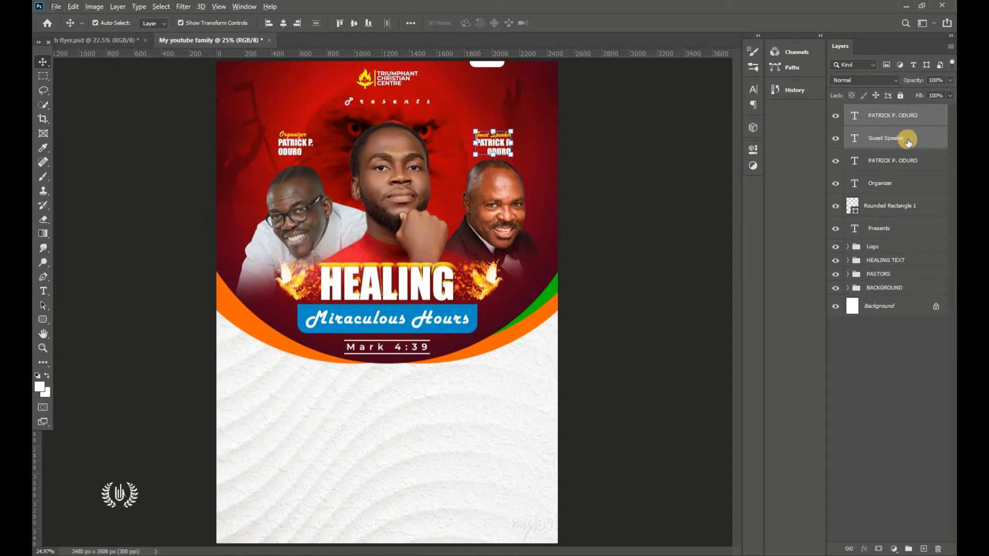
pyautogui.moveTo(936, 139); pyautogui.dragTo(915, 325)
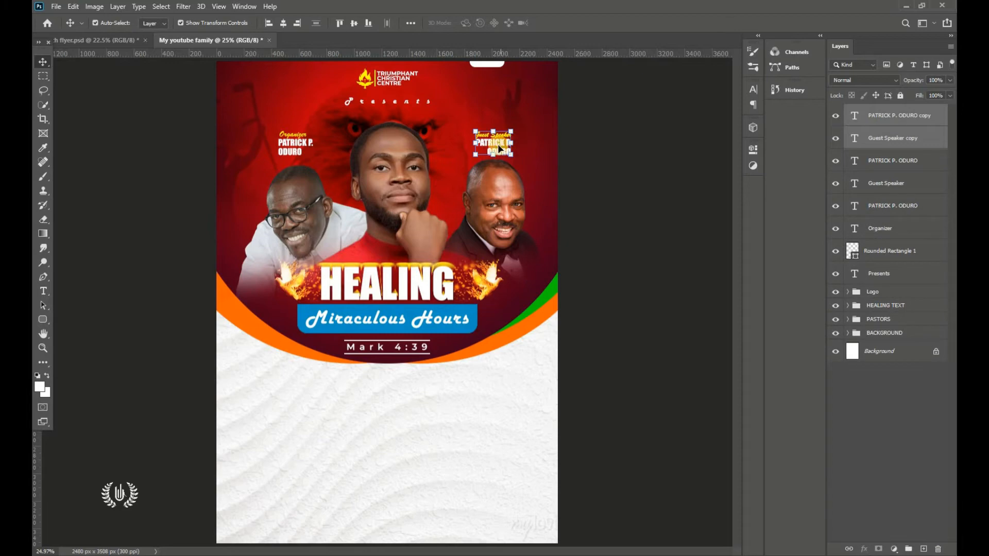
pyautogui.moveTo(492, 140); pyautogui.dragTo(444, 126)
pyautogui.moveTo(440, 170); pyautogui.dragTo(375, 243)
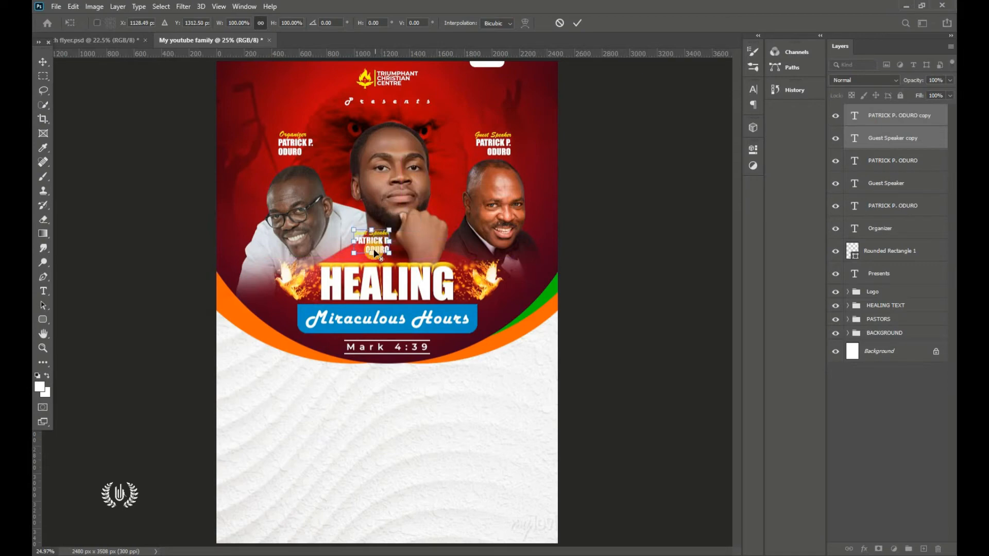
pyautogui.scroll(3, 363, 275)
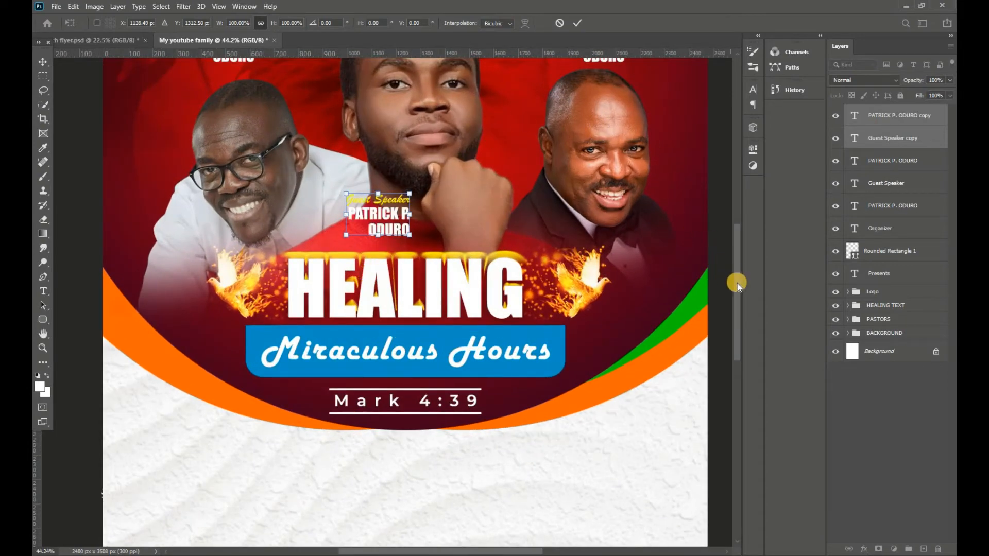
pyautogui.moveTo(737, 284); pyautogui.dragTo(737, 248)
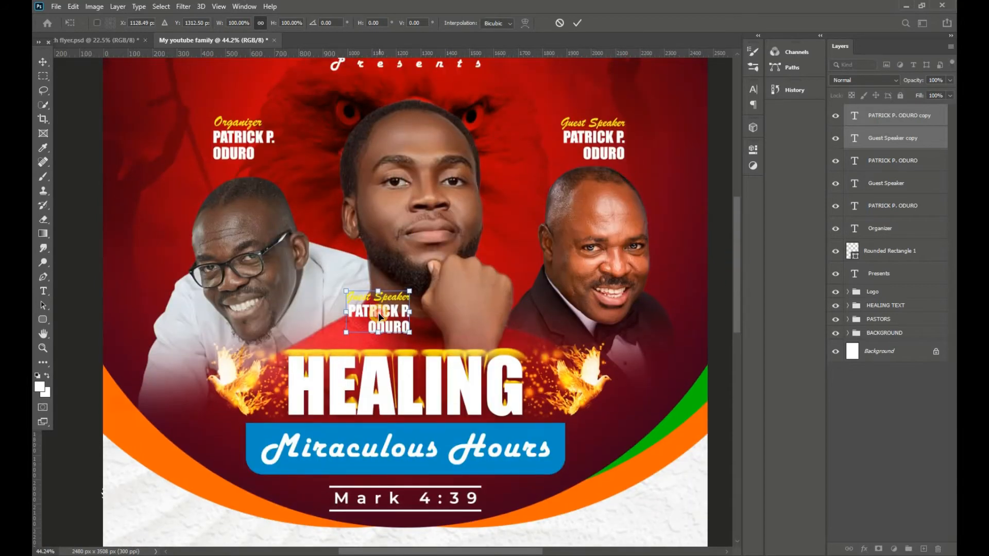
pyautogui.moveTo(378, 316); pyautogui.dragTo(375, 333)
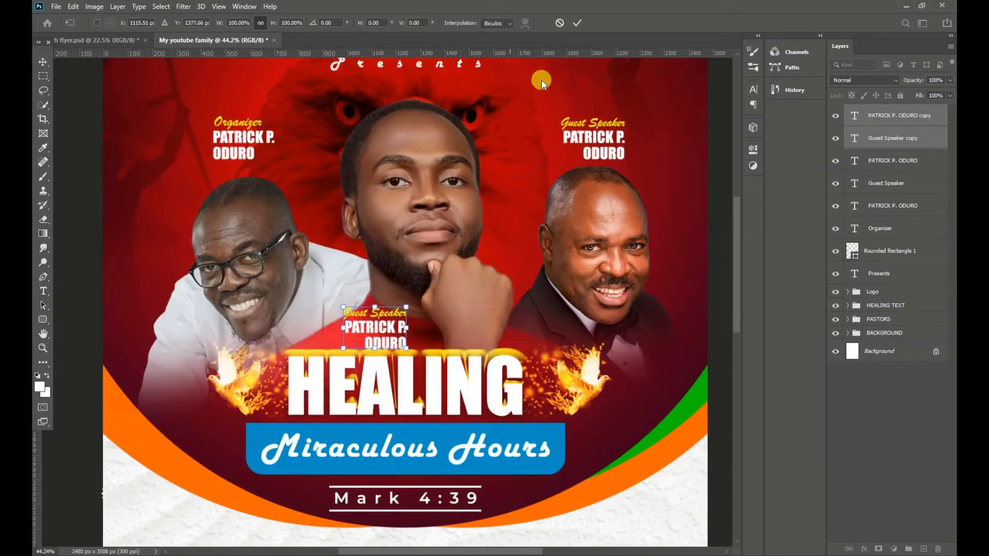
pyautogui.click(576, 23)
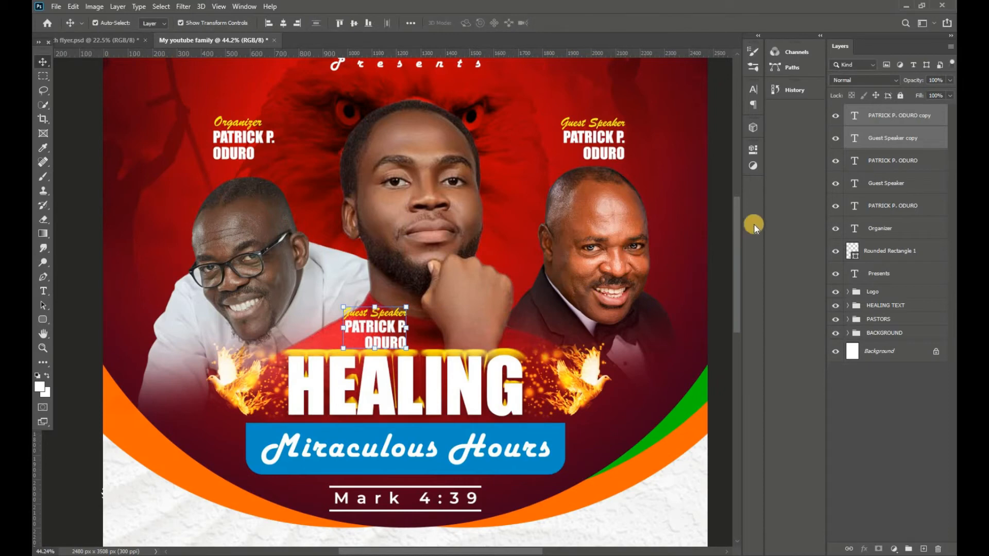
pyautogui.click(407, 315)
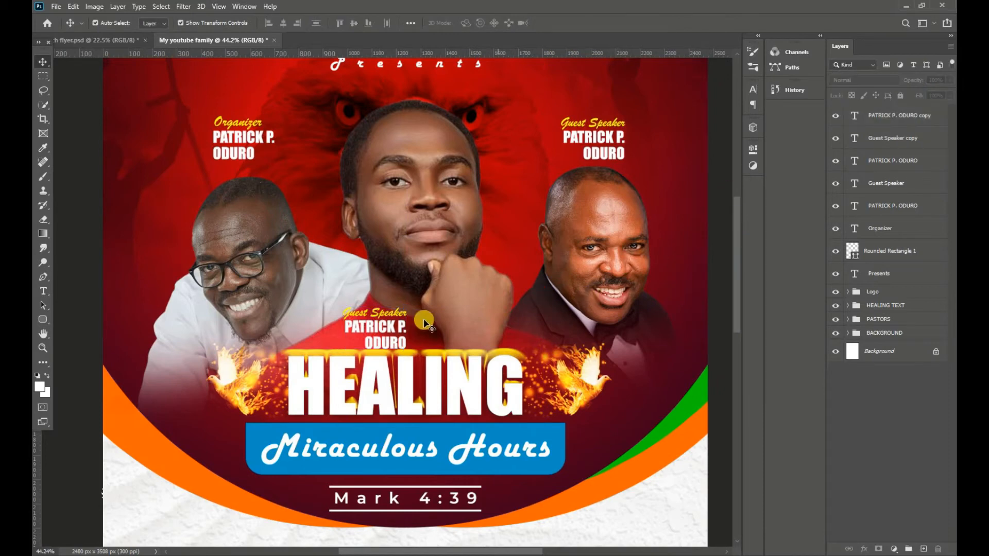
# Step: Change the copied Guest Speaker caption to 'Host' and enlarge it to about 145%
pyautogui.doubleClick(383, 315)
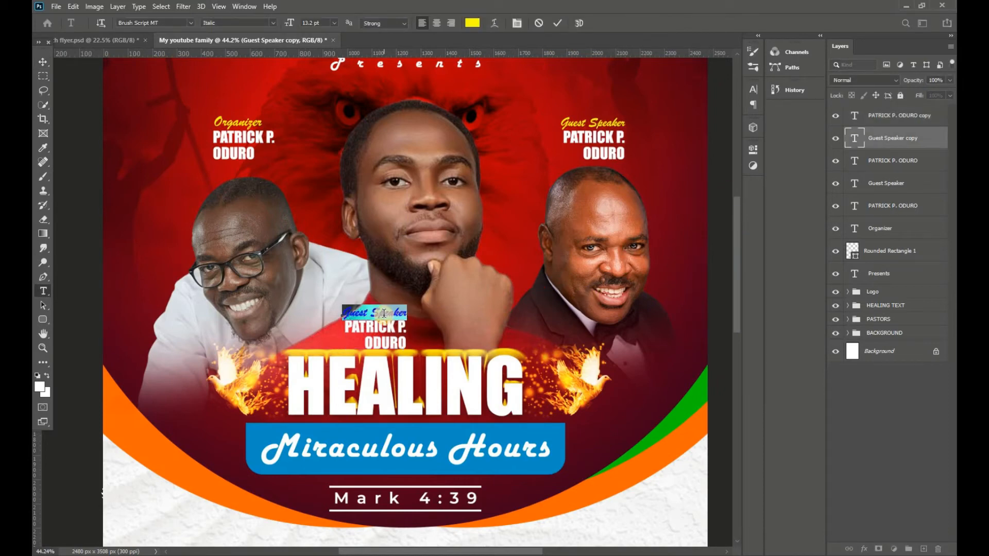
pyautogui.press('BackSpace')
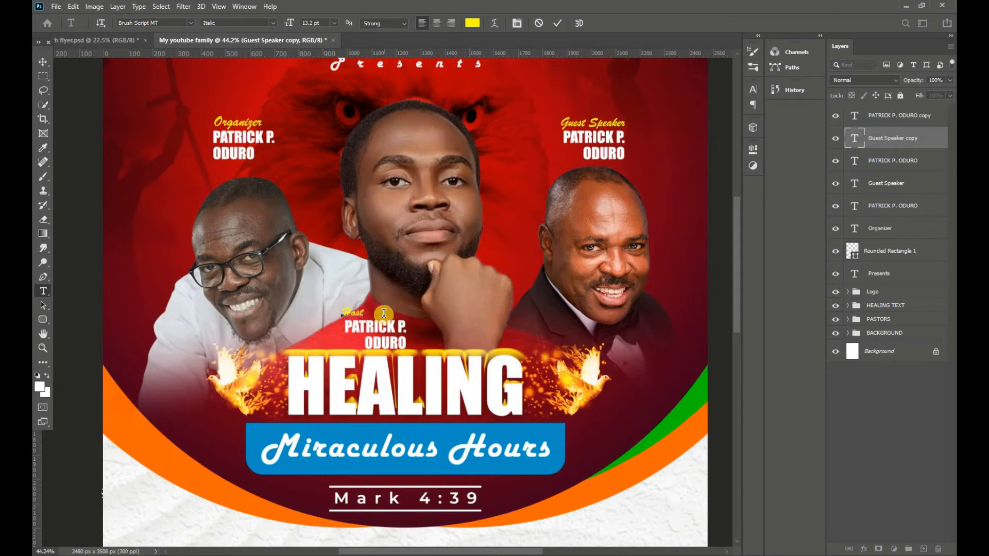
pyautogui.moveTo(353, 328); pyautogui.dragTo(372, 330)
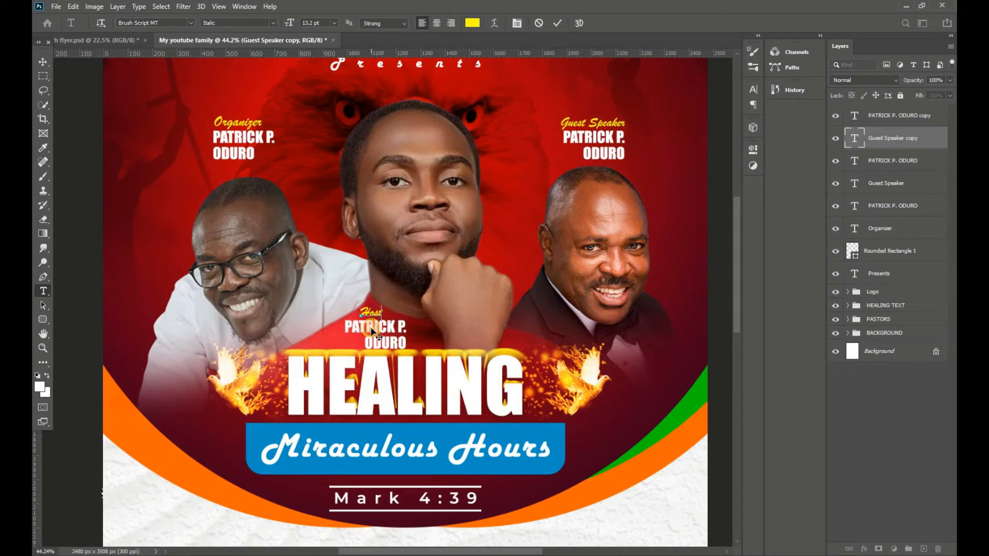
pyautogui.click(554, 25)
pyautogui.press('v')
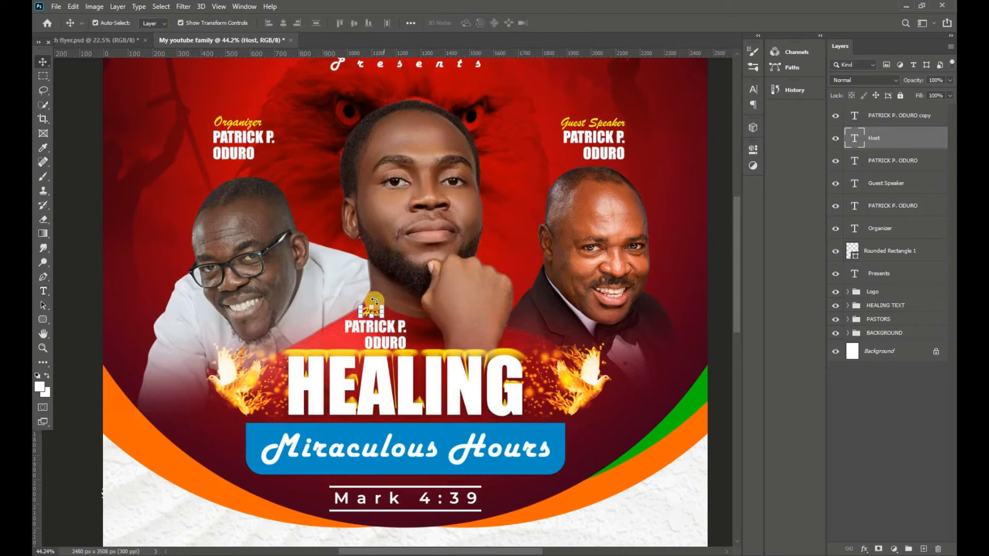
pyautogui.moveTo(381, 303); pyautogui.dragTo(396, 300)
pyautogui.click(577, 23)
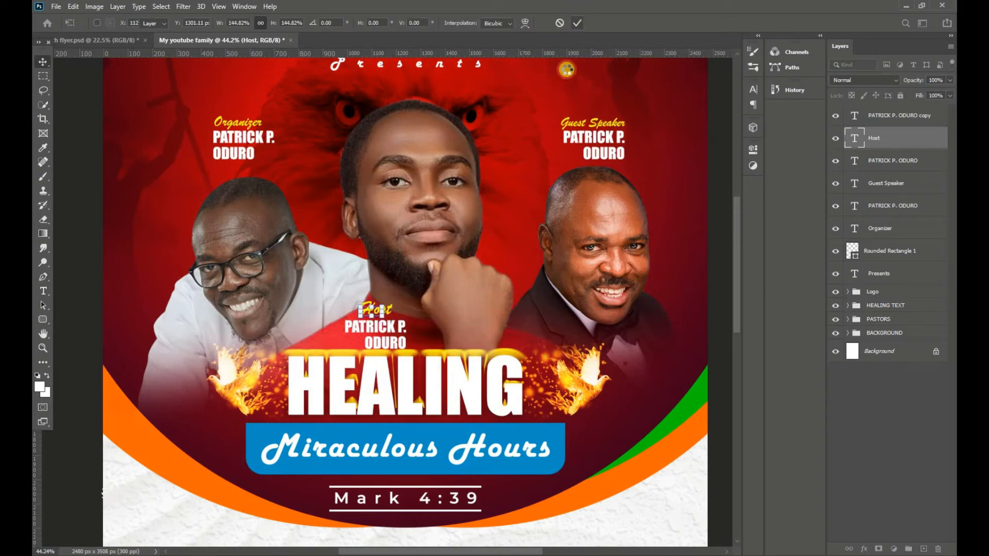
pyautogui.hotkey('ctrl', 't')
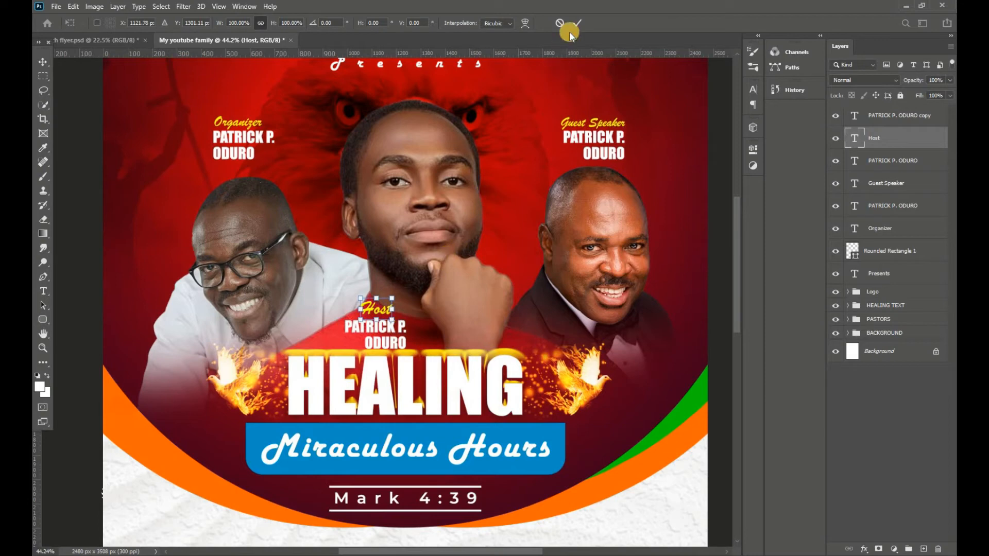
pyautogui.press('Return')
# Step: Replace the name text with the host's name on two centre-aligned lines and commit it
pyautogui.click(392, 335)
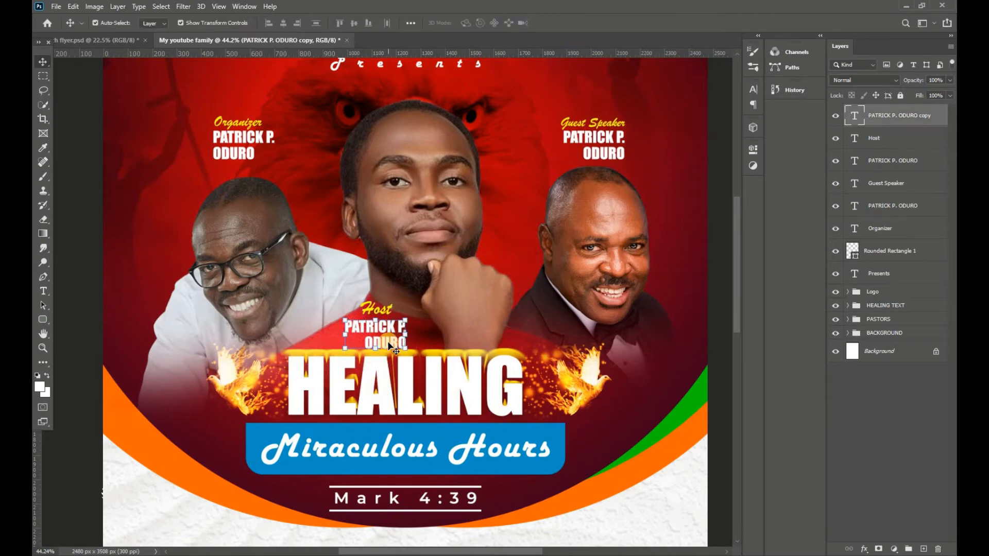
pyautogui.doubleClick(391, 335)
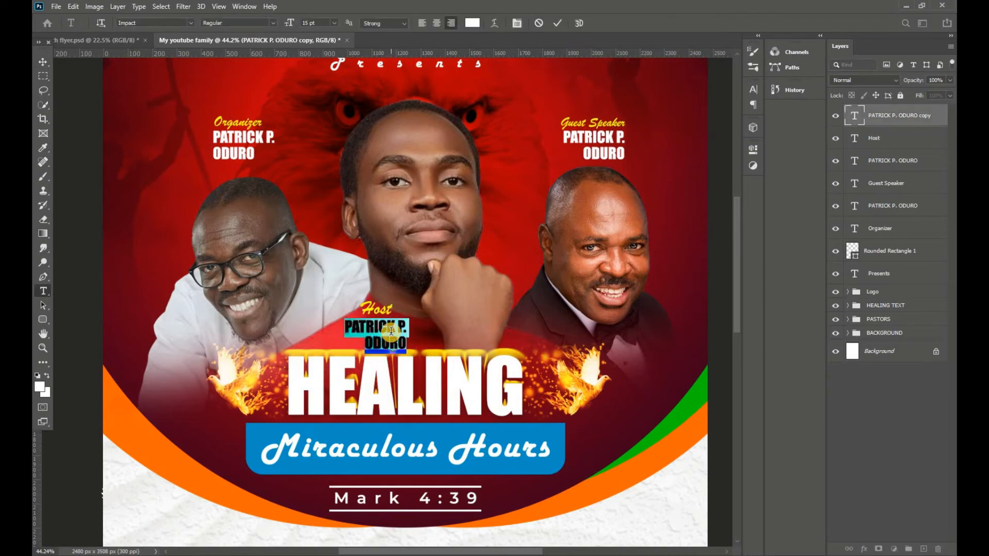
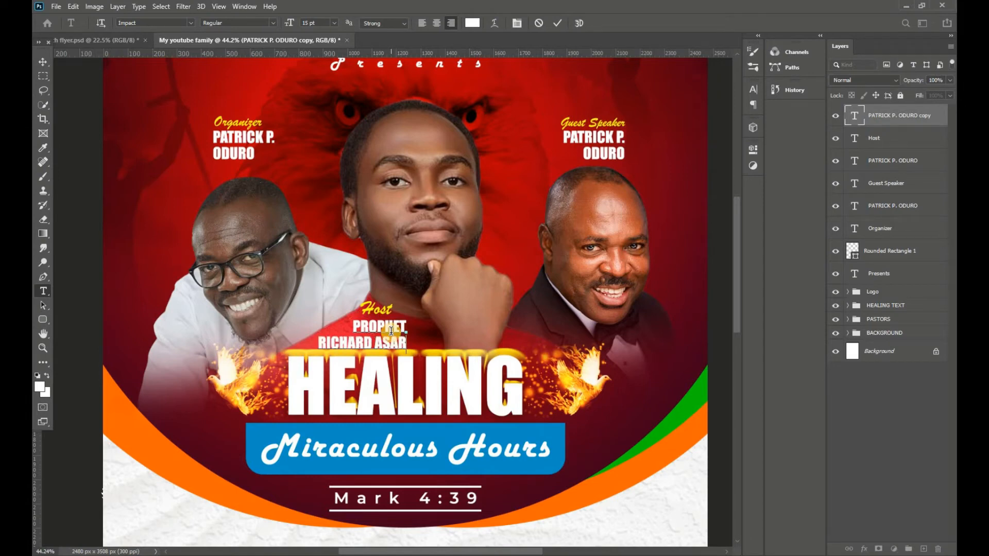
pyautogui.hotkey('ctrl', 'a')
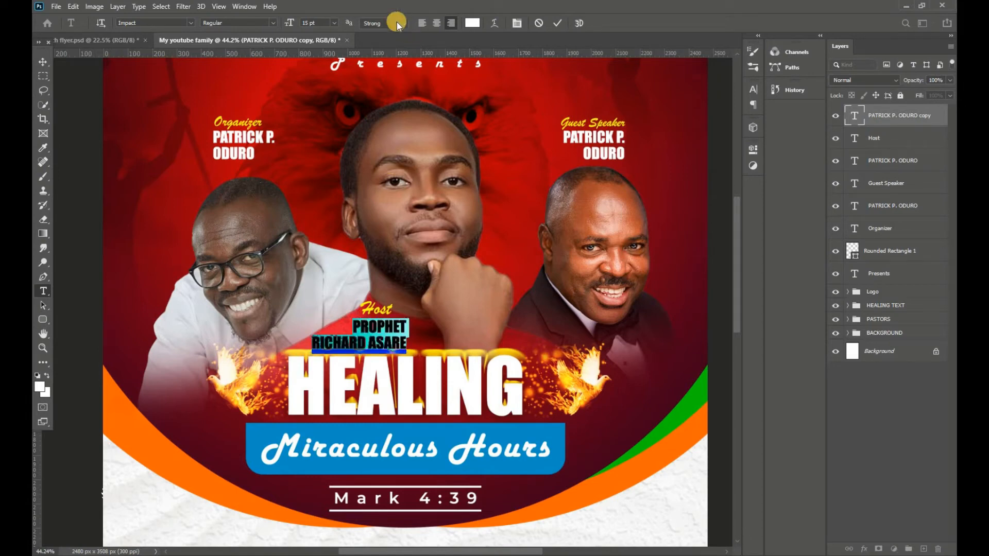
pyautogui.click(436, 22)
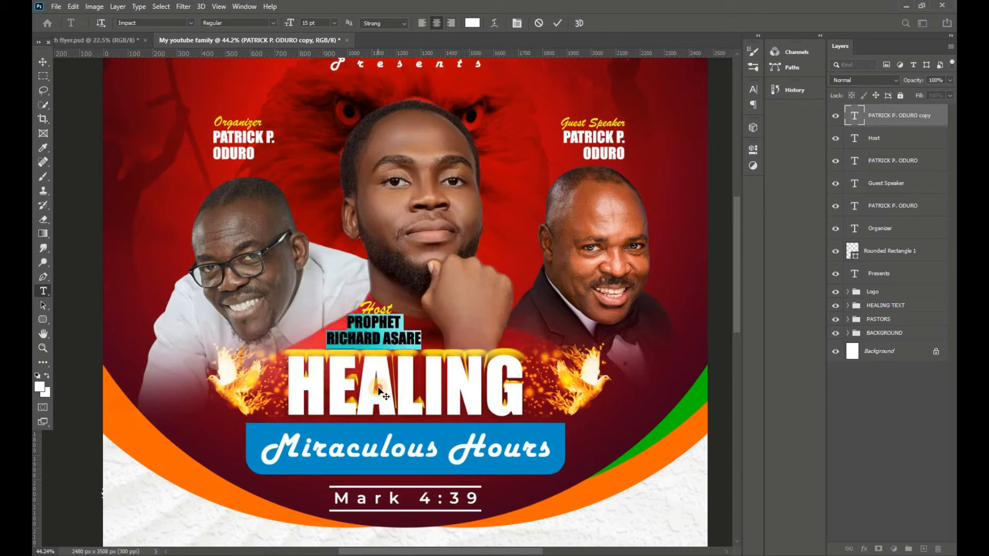
pyautogui.moveTo(378, 391); pyautogui.dragTo(382, 391)
pyautogui.click(556, 23)
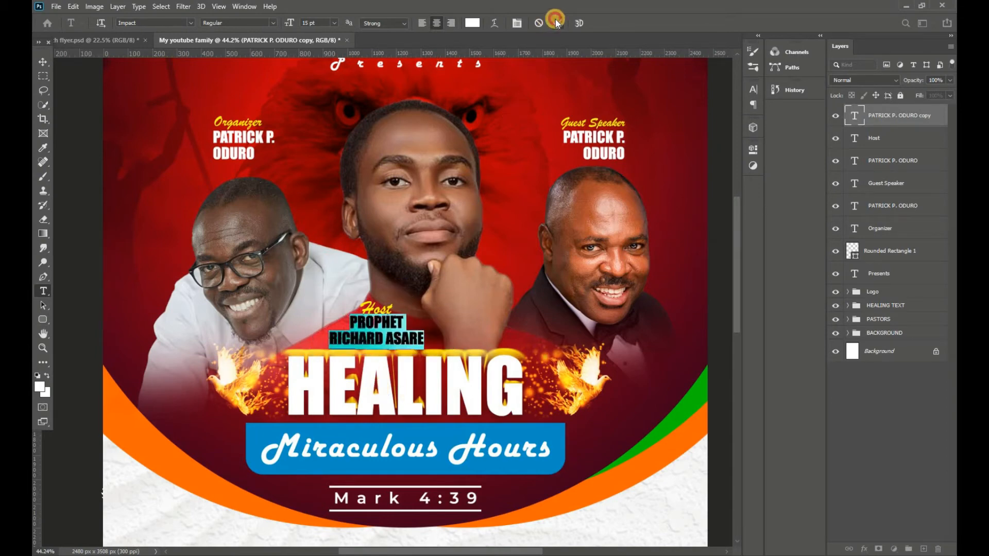
pyautogui.press('v')
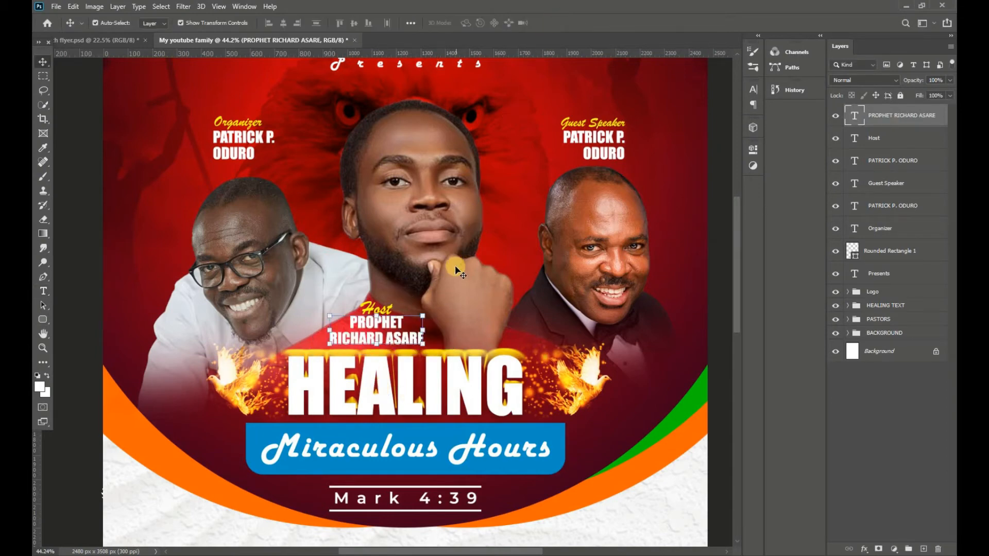
pyautogui.click(717, 185)
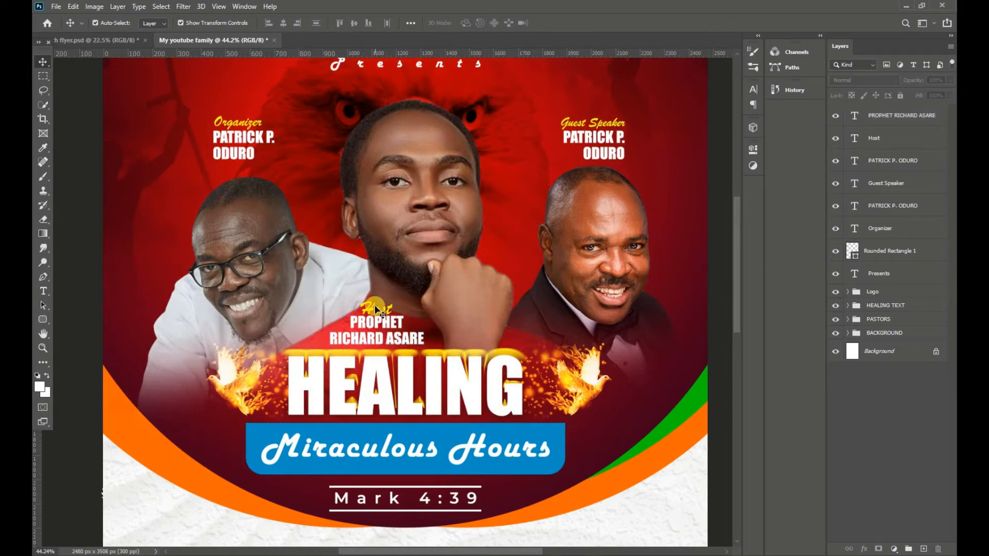
# Step: Nudge the centre pastor photo upward on the zoomed-out flyer
pyautogui.hotkey('ctrl', '-')
pyautogui.hotkey('ctrl', '-')
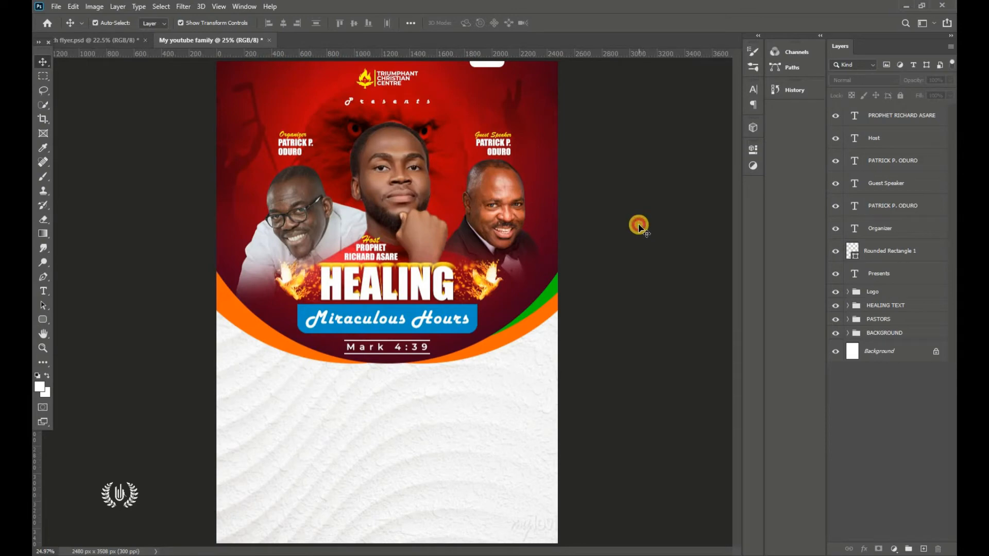
pyautogui.click(408, 203)
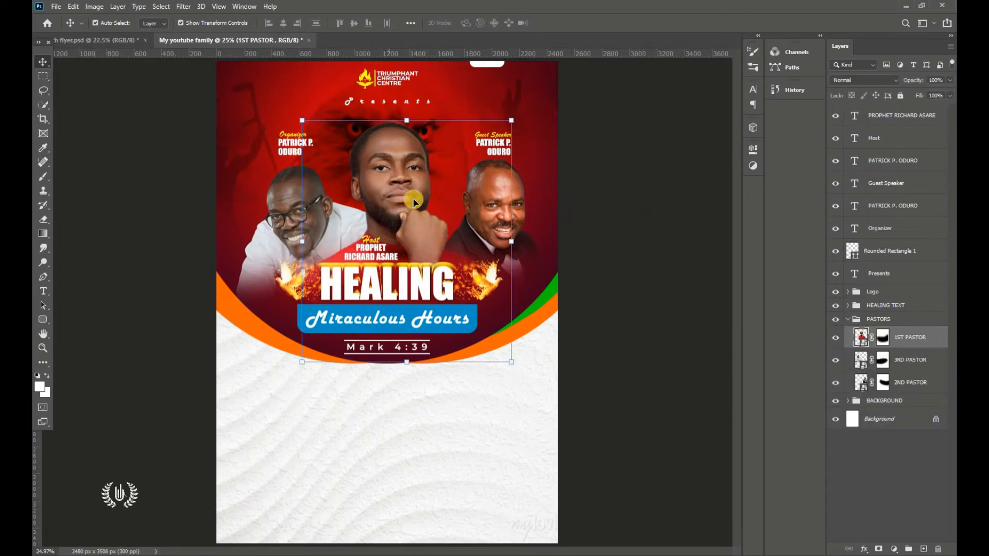
pyautogui.press('Up')
pyautogui.press('Up')
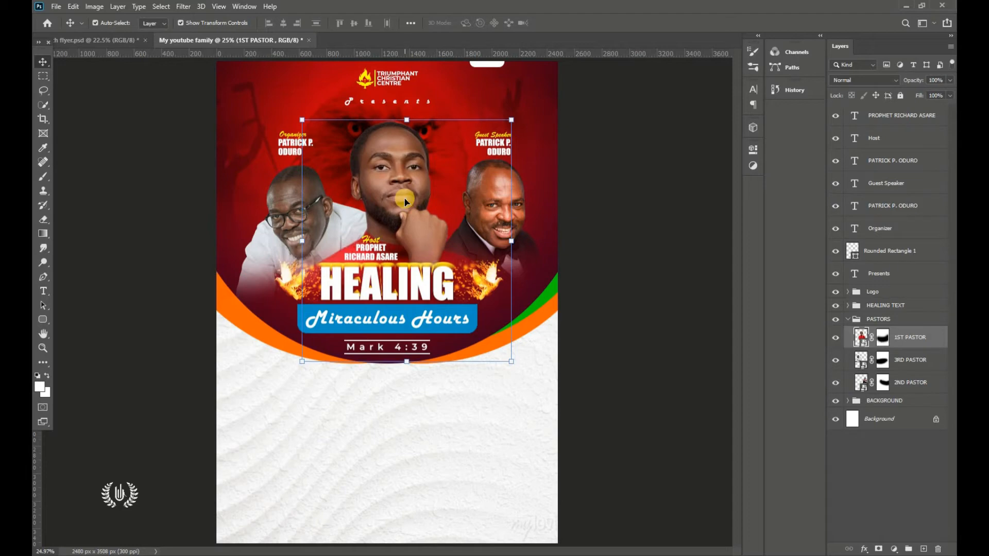
pyautogui.hotkey('shift', 'Up')
pyautogui.hotkey('shift', 'Up')
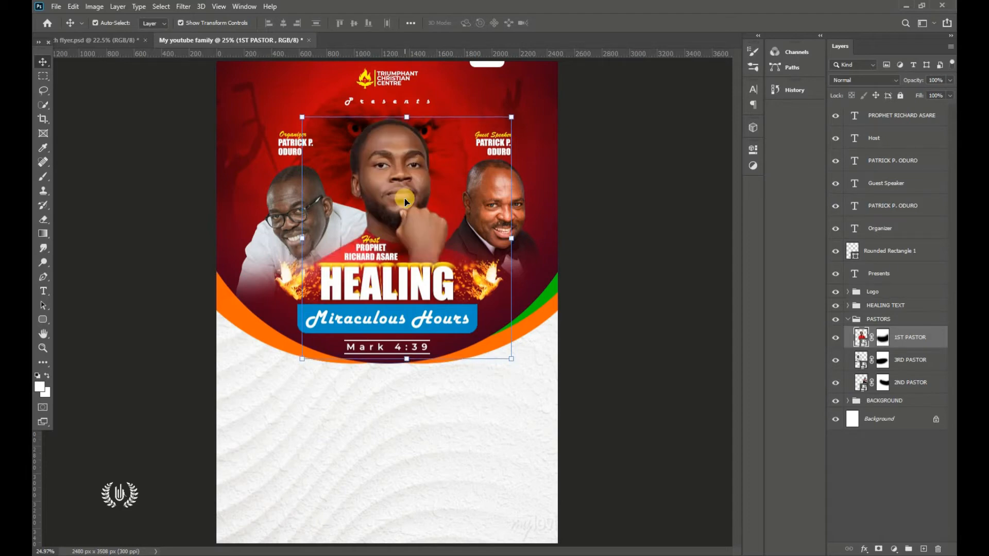
pyautogui.hotkey('shift', 'Up')
pyautogui.hotkey('shift', 'Up')
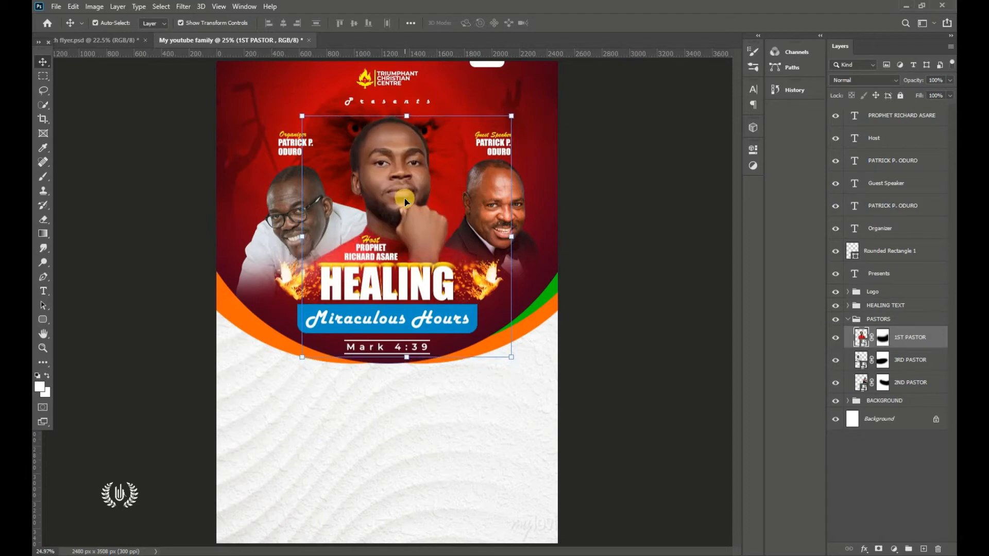
# Step: Reposition the Host caption and name together and shrink them slightly below the pastor's chin
pyautogui.click(378, 255)
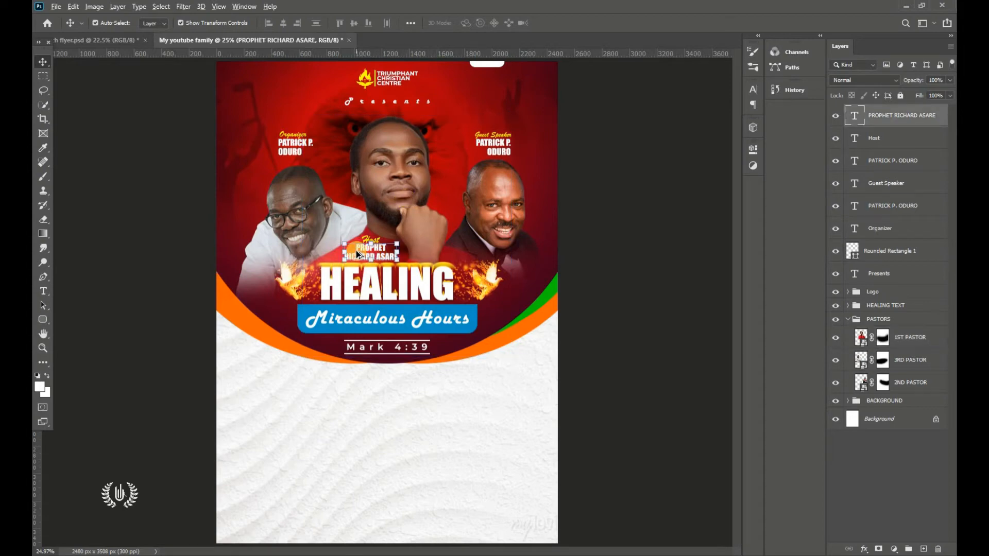
pyautogui.scroll(11, 362, 242)
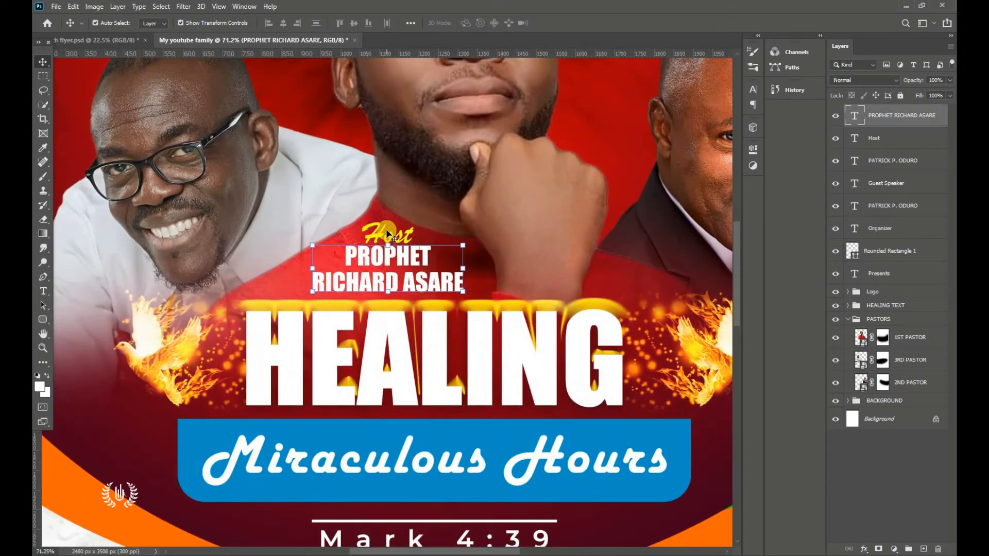
pyautogui.keyDown('shift'); pyautogui.click(387, 233); pyautogui.keyUp('shift')
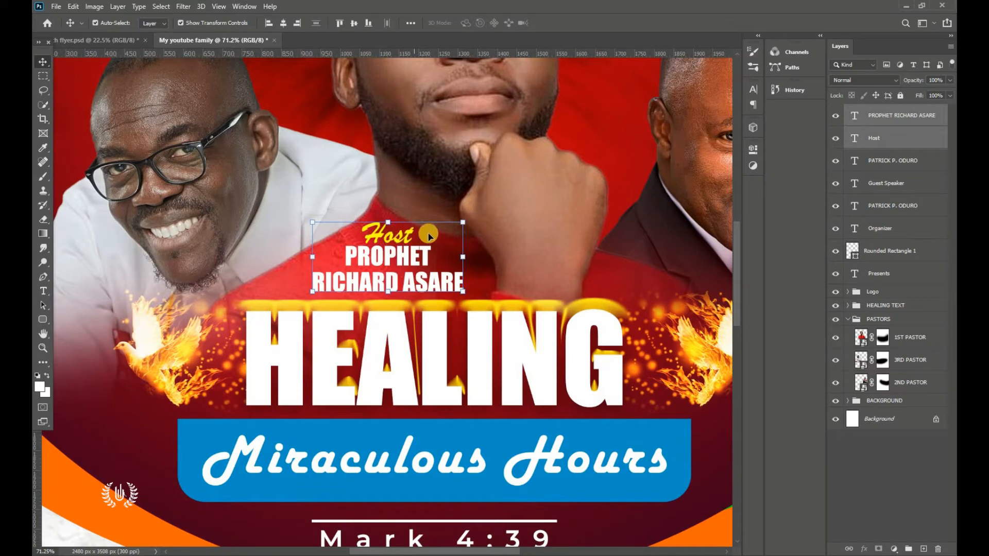
pyautogui.moveTo(410, 255)
pyautogui.mouseDown()
pyautogui.moveTo(397, 250)
pyautogui.moveTo(412, 252)
pyautogui.mouseUp()
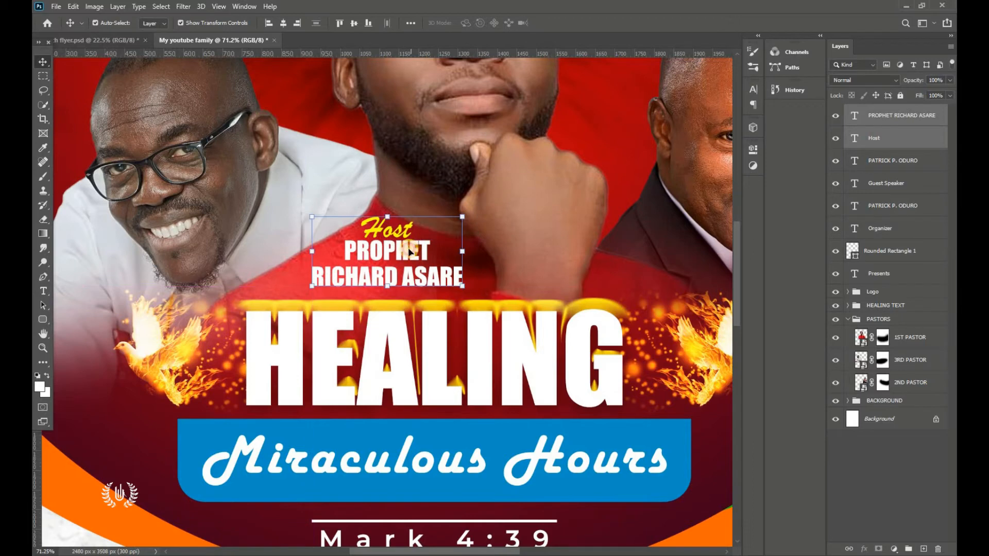
pyautogui.click(461, 280)
pyautogui.moveTo(461, 280); pyautogui.dragTo(459, 282)
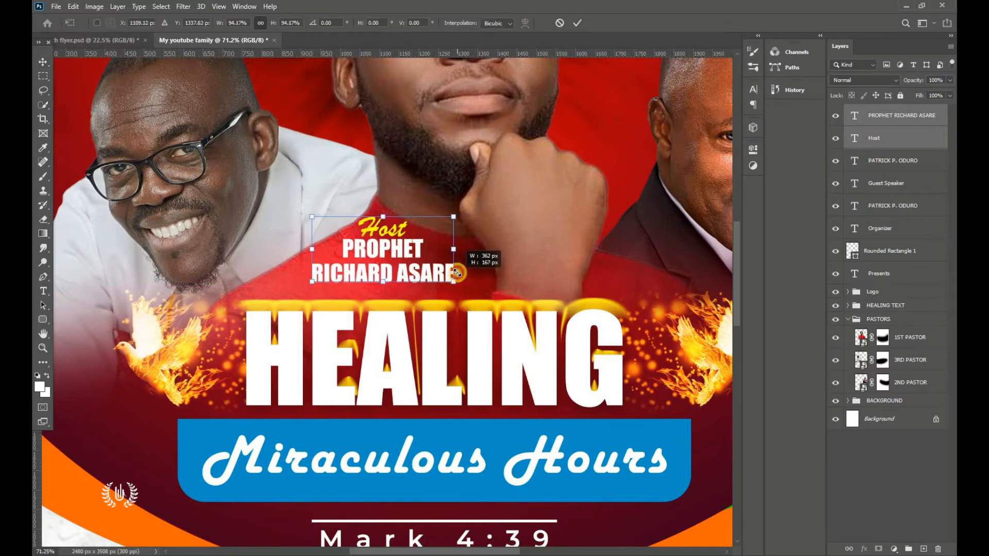
pyautogui.press('Return')
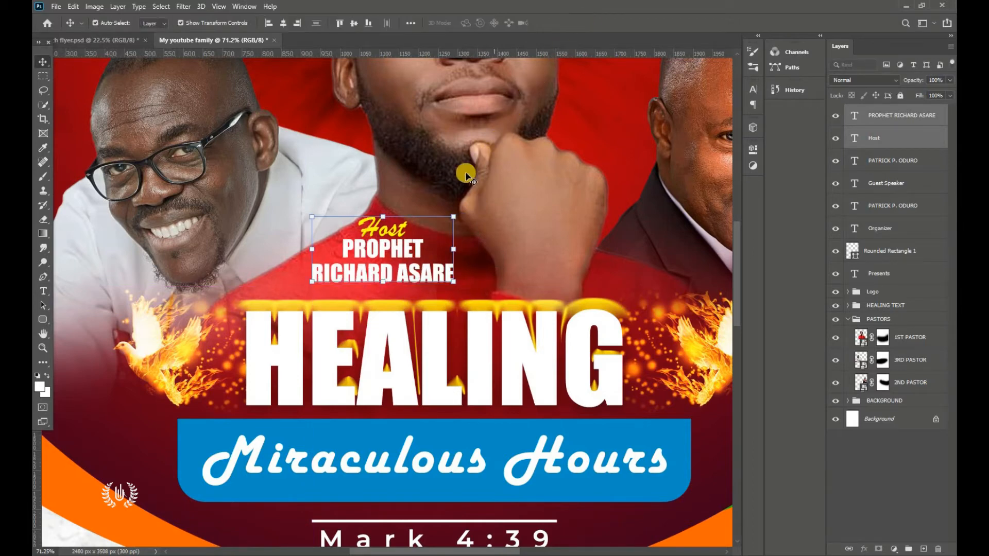
pyautogui.moveTo(393, 256); pyautogui.dragTo(397, 257)
pyautogui.hotkey('ctrl', '0')
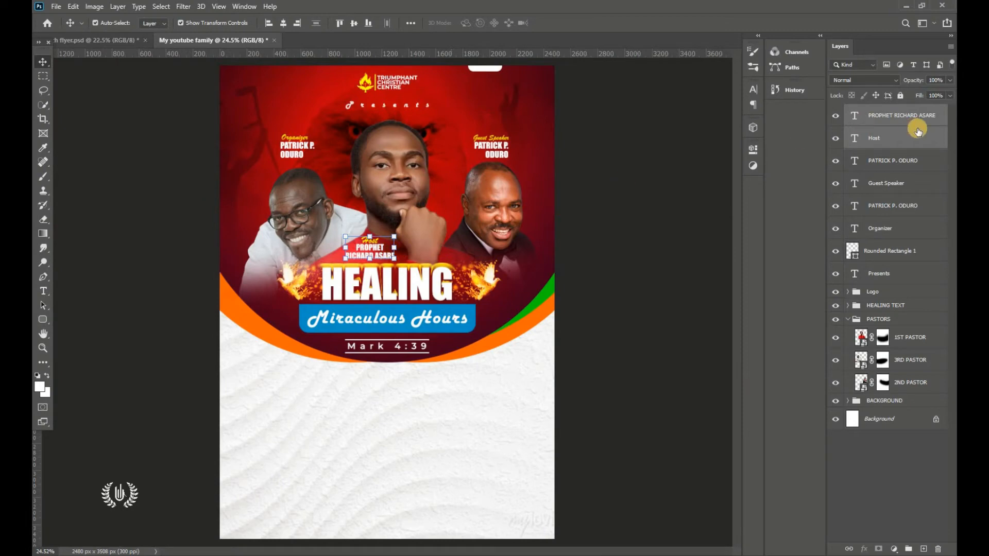
# Step: Group the six pastor name and role text layers into a group named 'Pastor's names'
pyautogui.click(909, 118)
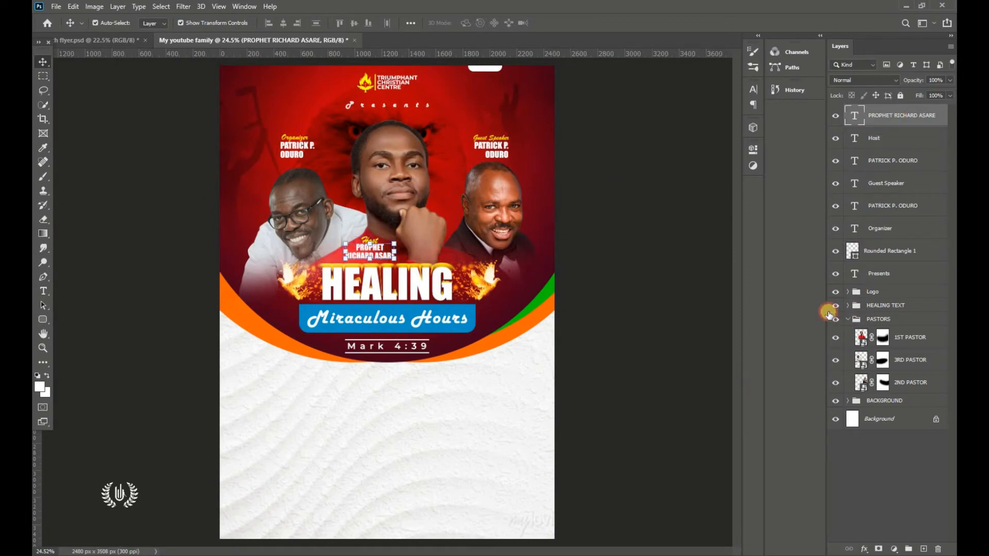
pyautogui.click(848, 320)
pyautogui.click(573, 168)
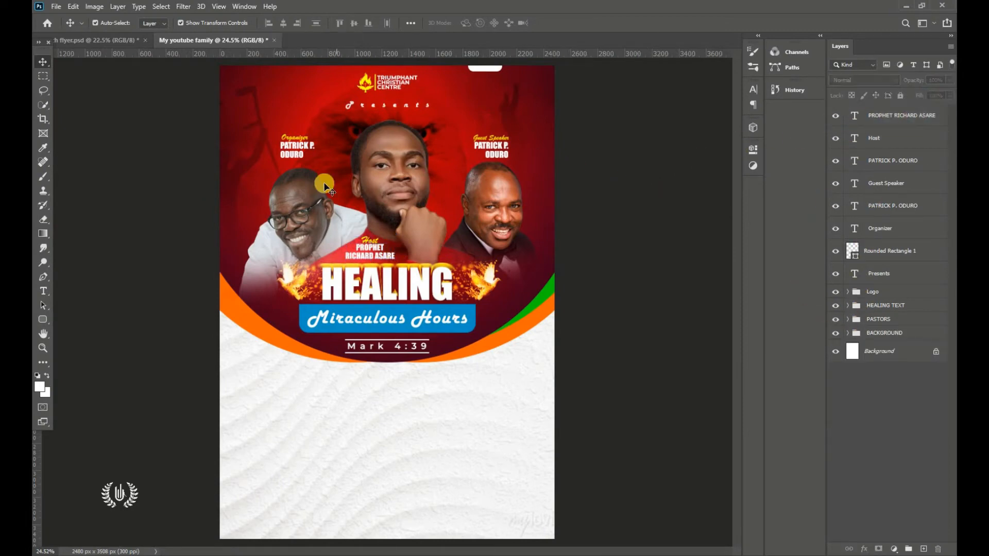
pyautogui.click(919, 117)
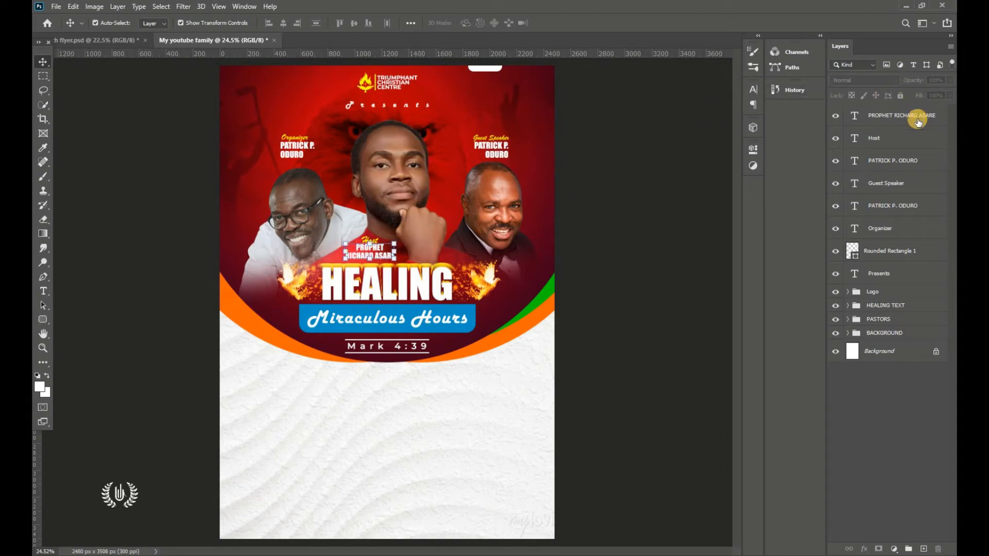
pyautogui.keyDown('shift'); pyautogui.click(900, 236); pyautogui.keyUp('shift')
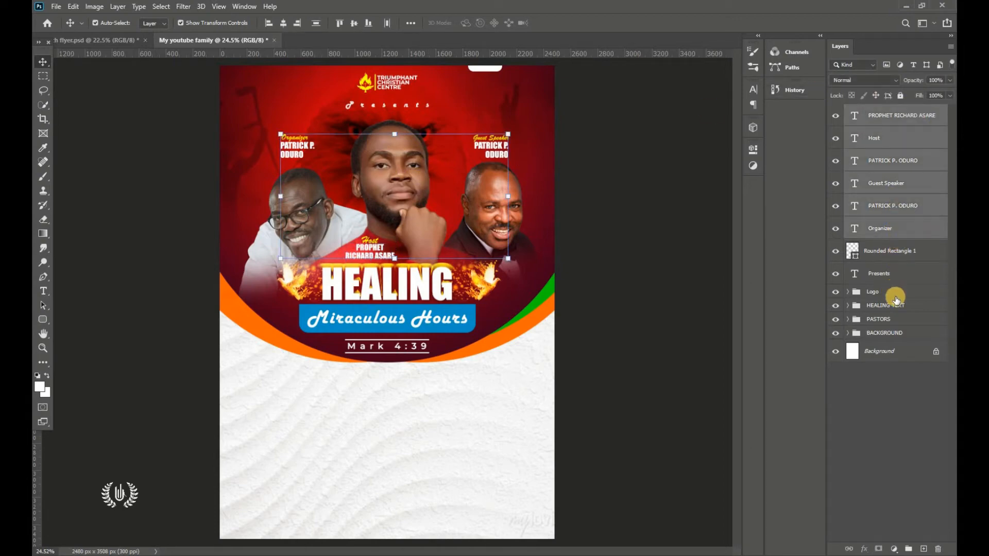
pyautogui.click(909, 548)
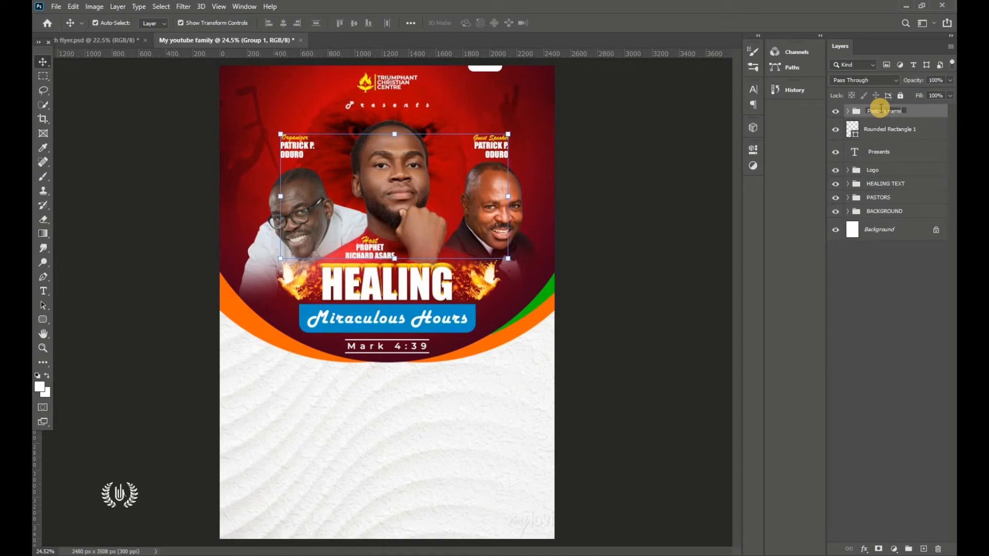
pyautogui.press('Return')
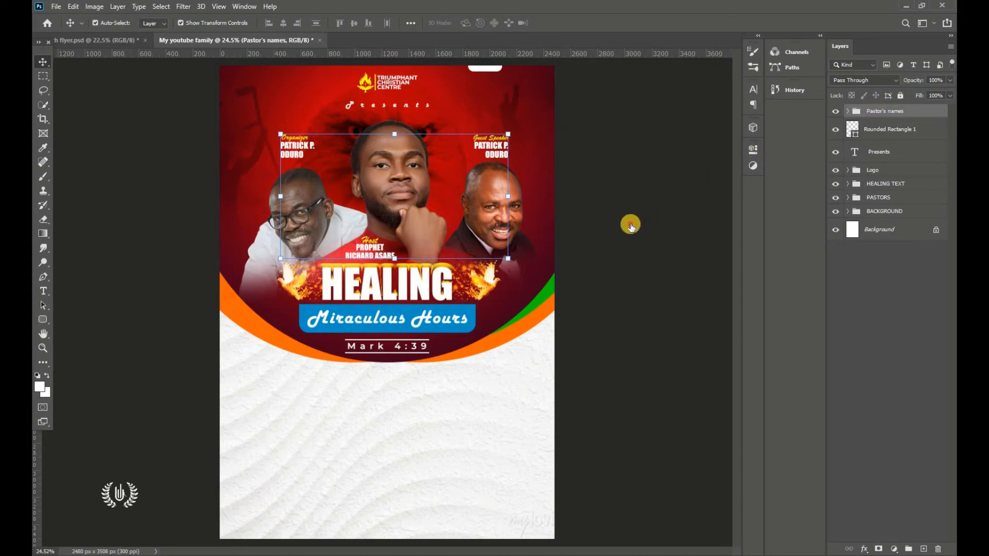
pyautogui.click(631, 225)
pyautogui.click(835, 111)
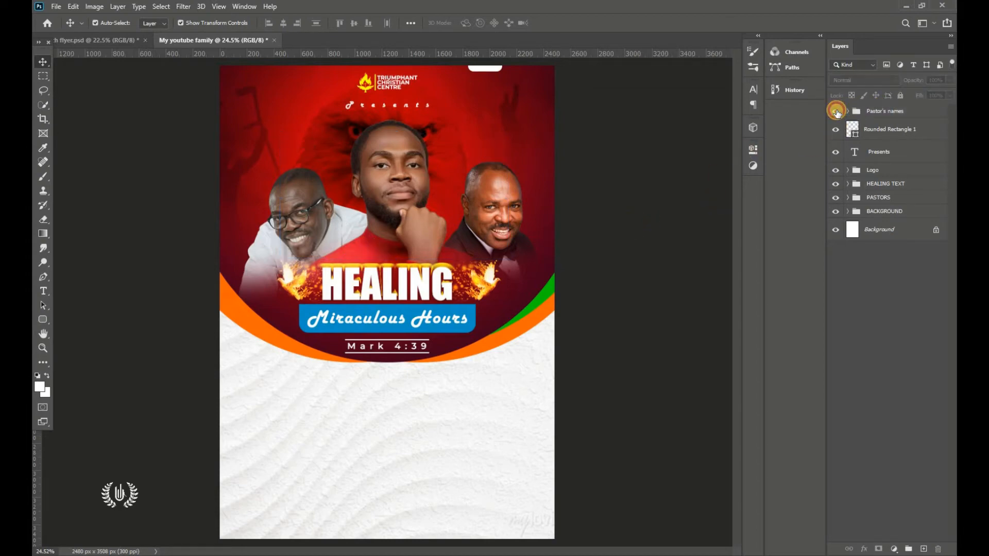
pyautogui.click(835, 111)
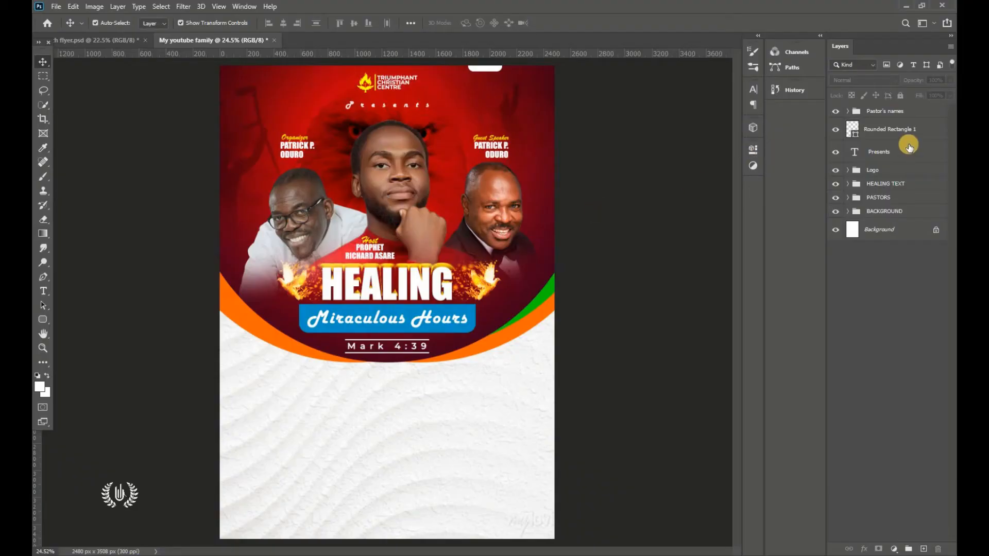
# Step: Choose the Rectangle tool and set its fill colour to red f10000
pyautogui.click(876, 112)
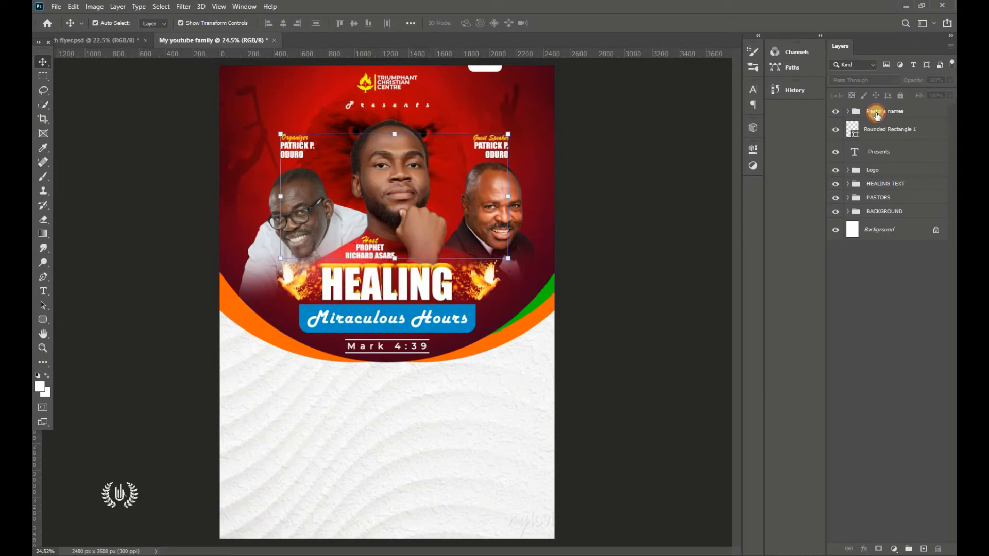
pyautogui.click(44, 320)
pyautogui.click(78, 320)
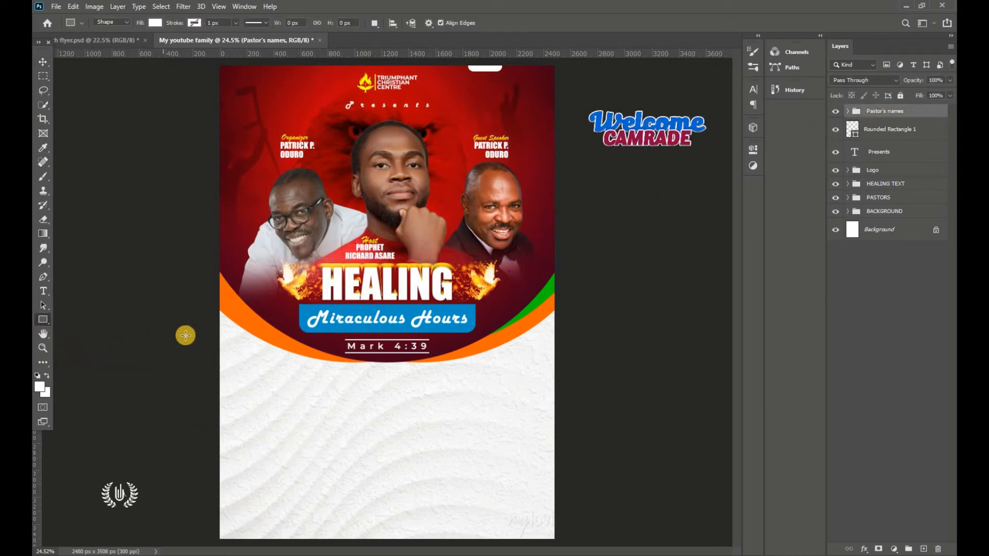
pyautogui.click(155, 23)
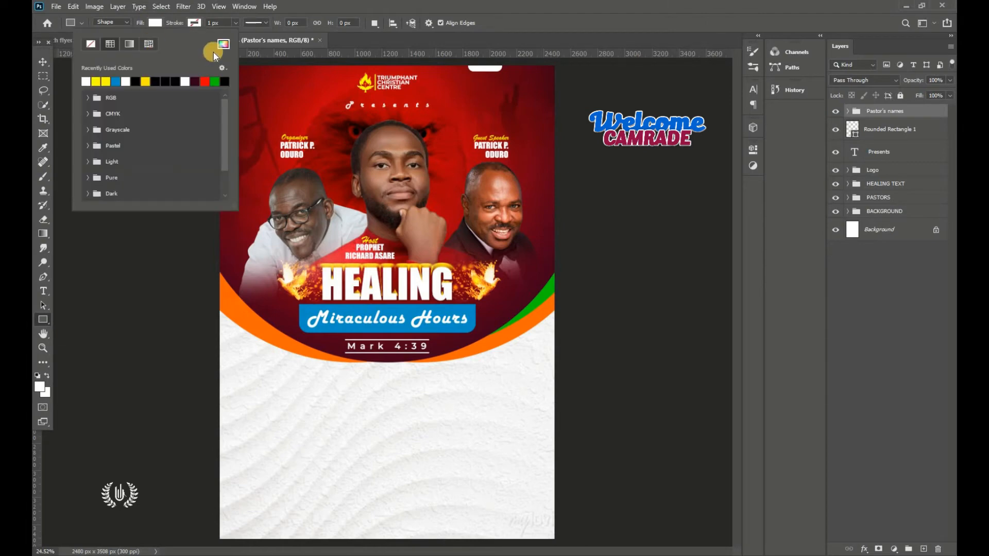
pyautogui.click(224, 44)
pyautogui.click(742, 51)
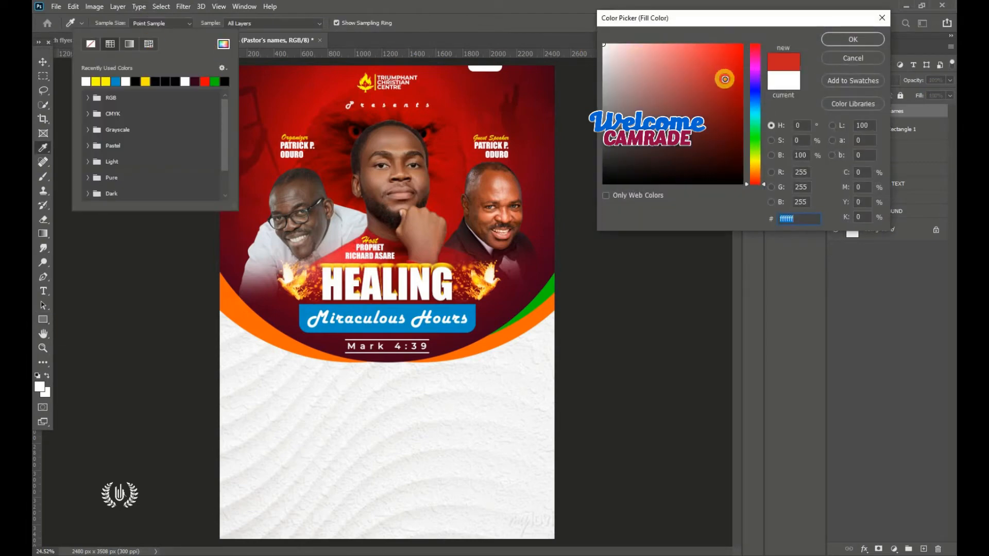
pyautogui.click(804, 221)
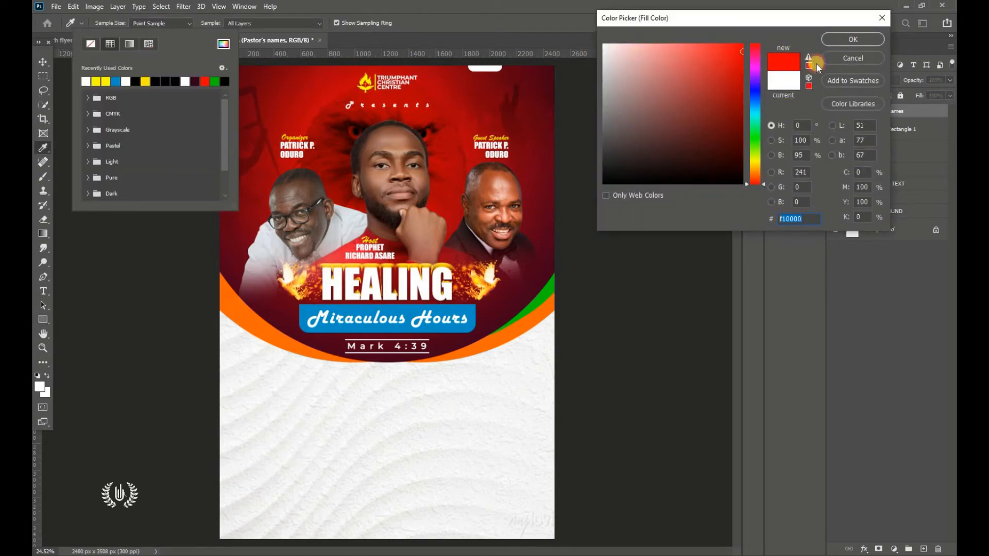
pyautogui.click(852, 39)
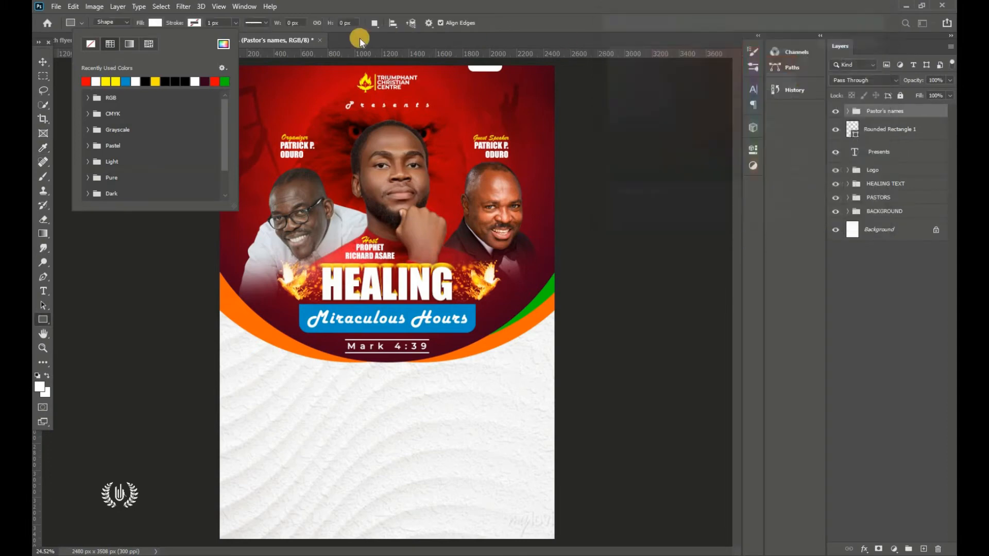
pyautogui.click(155, 22)
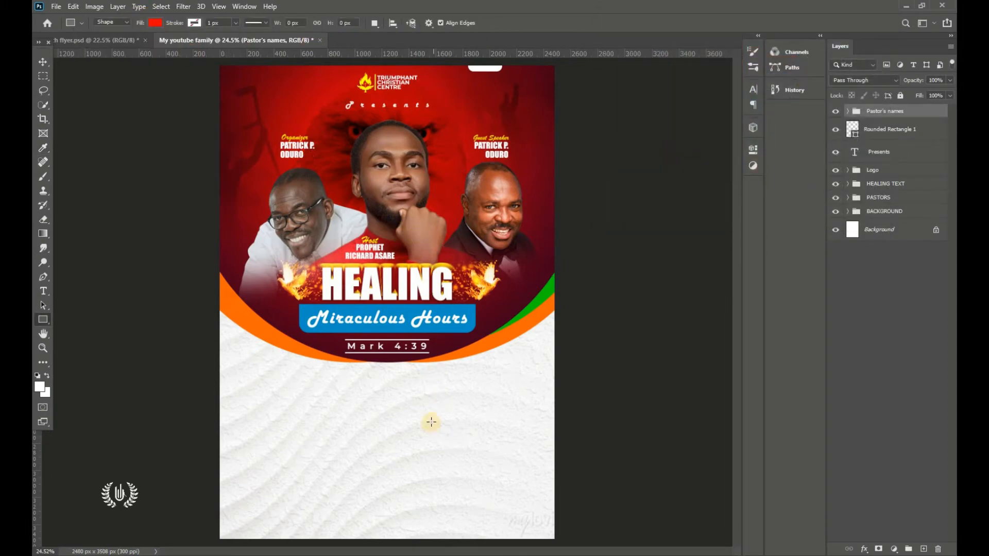
# Step: Draw a red rectangle in the lower white area, position it, and duplicate it alongside
pyautogui.moveTo(436, 409); pyautogui.dragTo(514, 506)
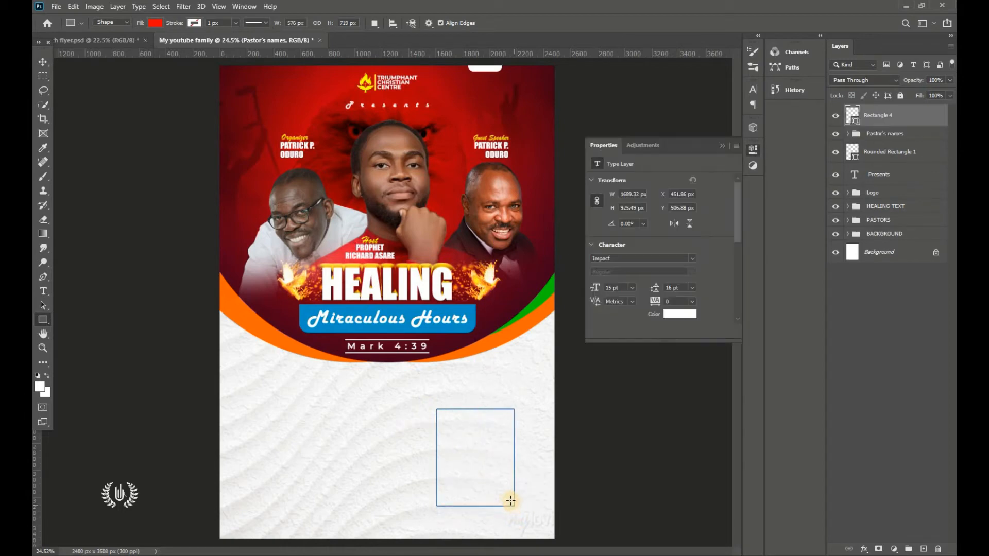
pyautogui.click(46, 63)
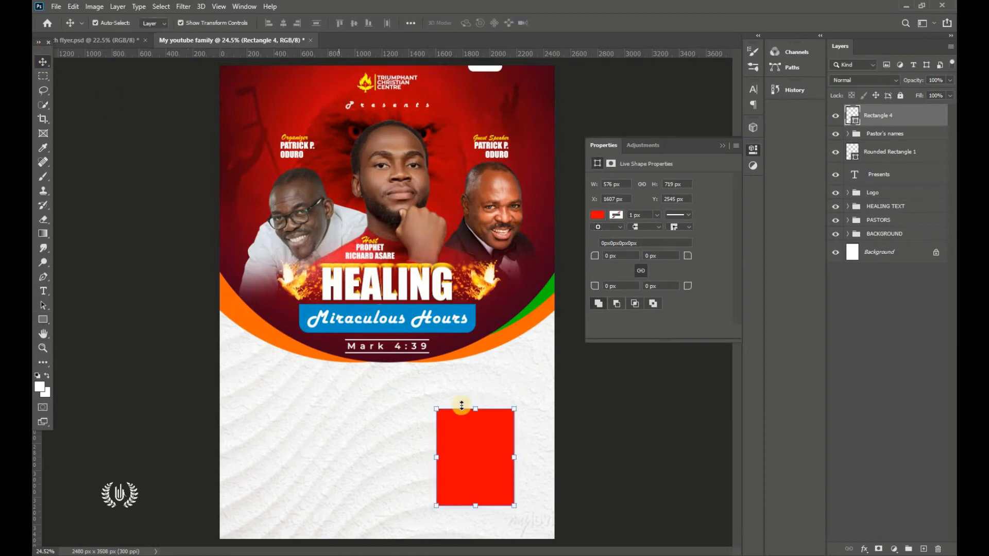
pyautogui.moveTo(452, 467); pyautogui.dragTo(460, 442)
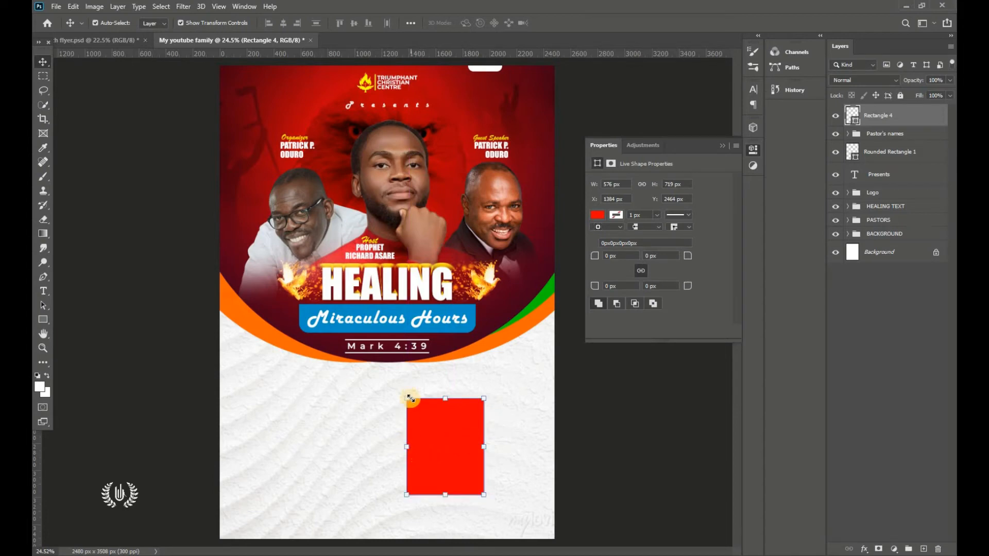
pyautogui.moveTo(415, 410)
pyautogui.mouseDown()
pyautogui.moveTo(410, 402)
pyautogui.moveTo(403, 412)
pyautogui.mouseUp()
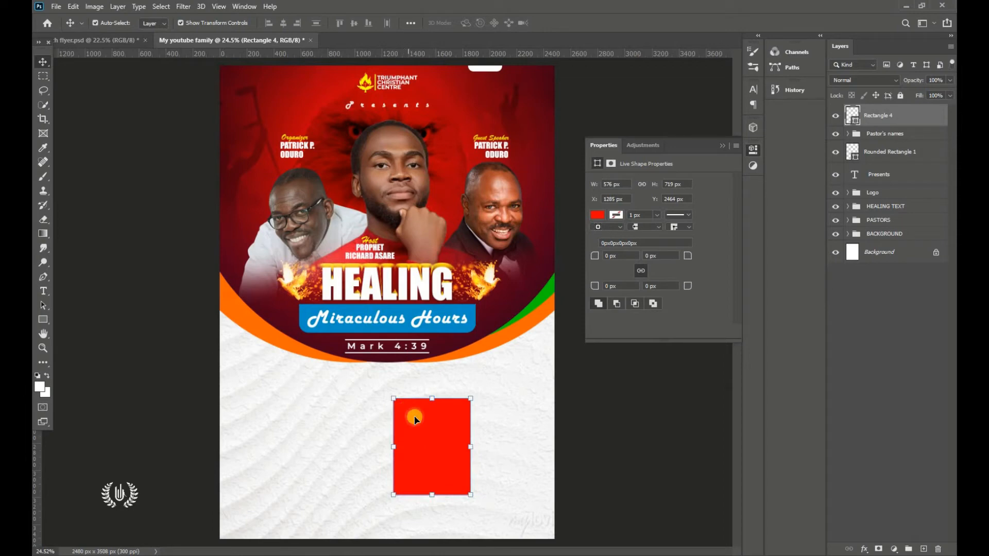
pyautogui.click(723, 145)
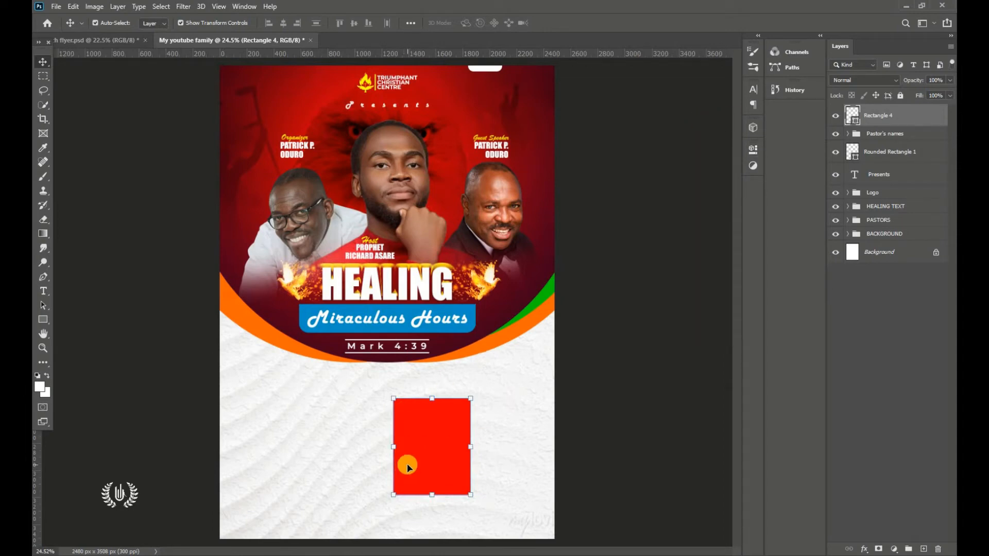
pyautogui.moveTo(407, 466); pyautogui.dragTo(432, 464)
pyautogui.keyDown('shift'); pyautogui.click(441, 463); pyautogui.keyUp('shift')
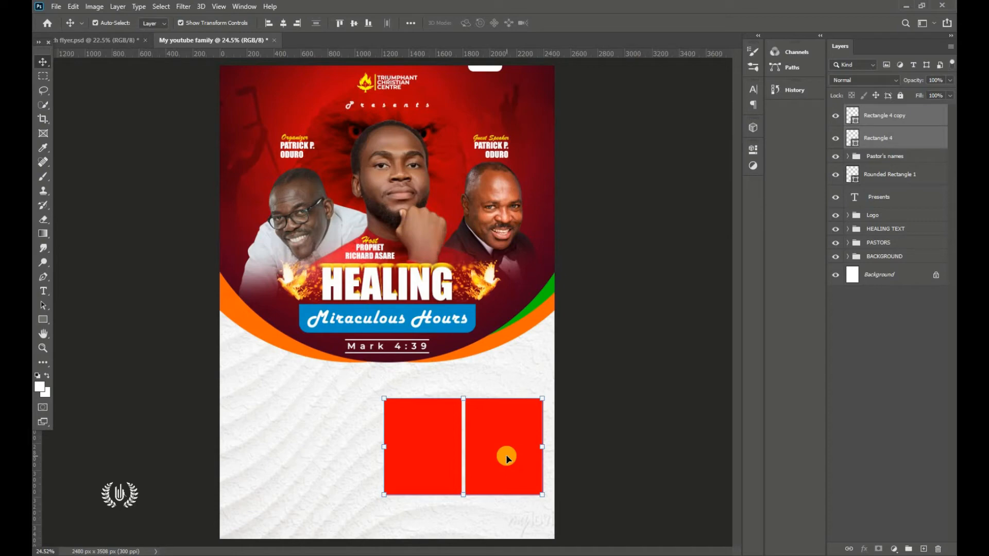
# Step: Align the two red rectangles and round the right one's top-right corner to 14 px
pyautogui.moveTo(507, 457); pyautogui.dragTo(509, 457)
pyautogui.click(420, 457)
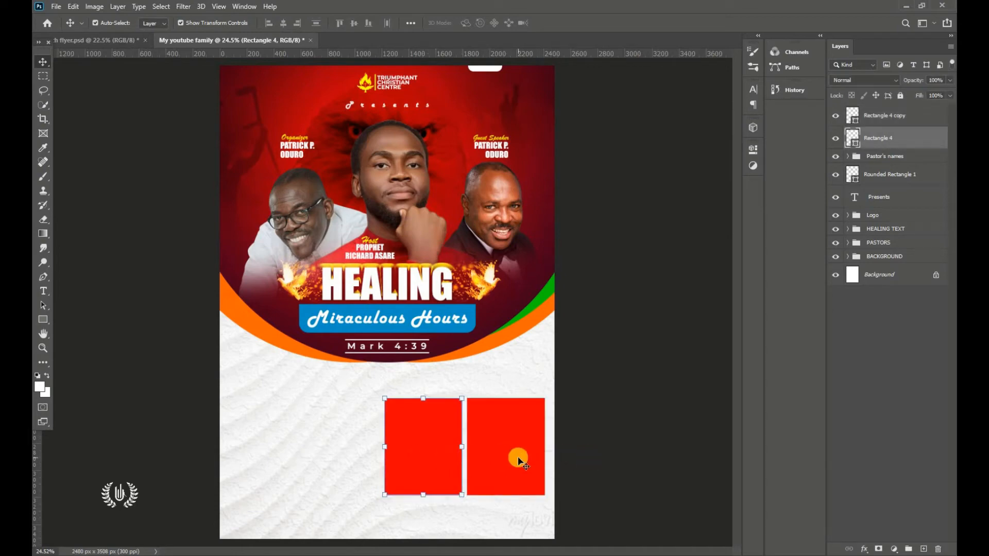
pyautogui.hotkey('shift', 'Right')
pyautogui.click(503, 459)
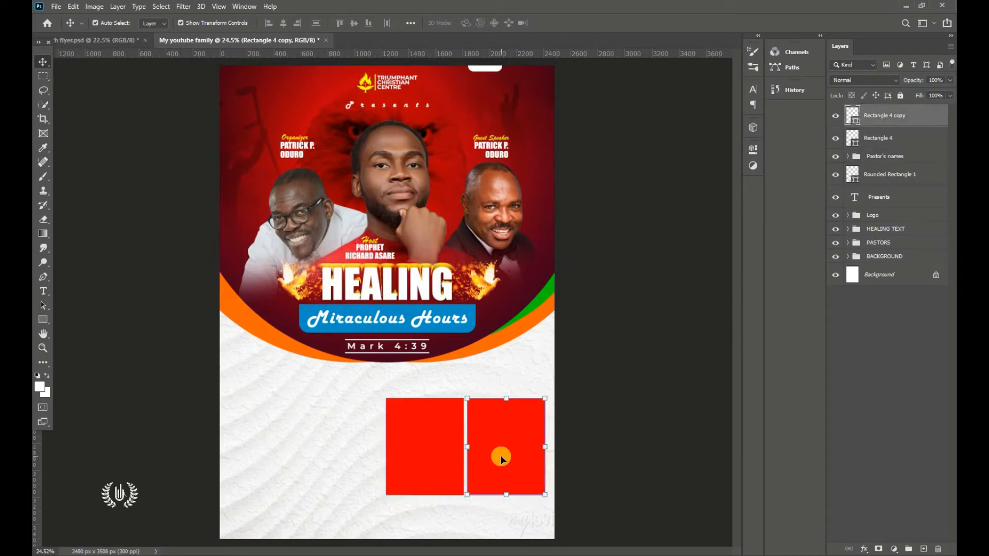
pyautogui.click(563, 461)
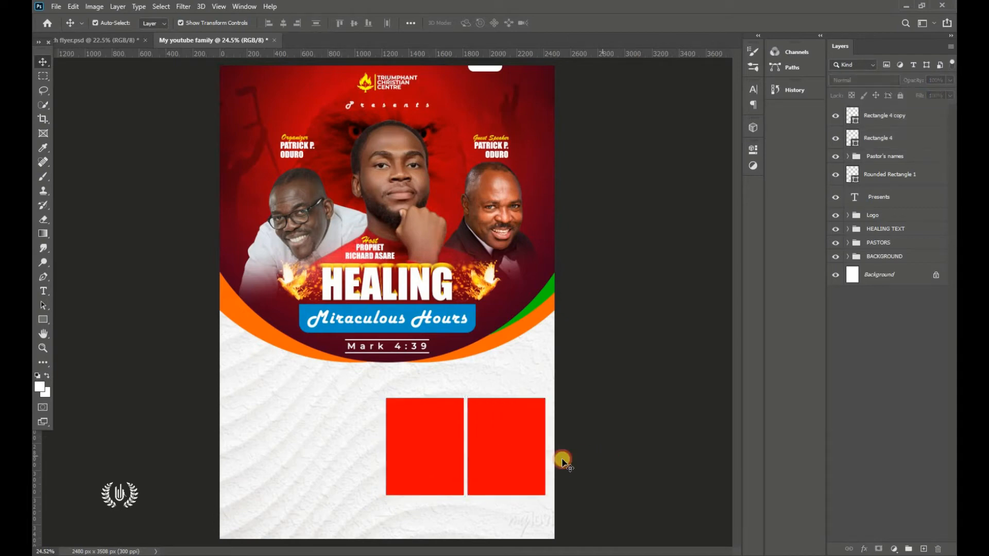
pyautogui.click(505, 447)
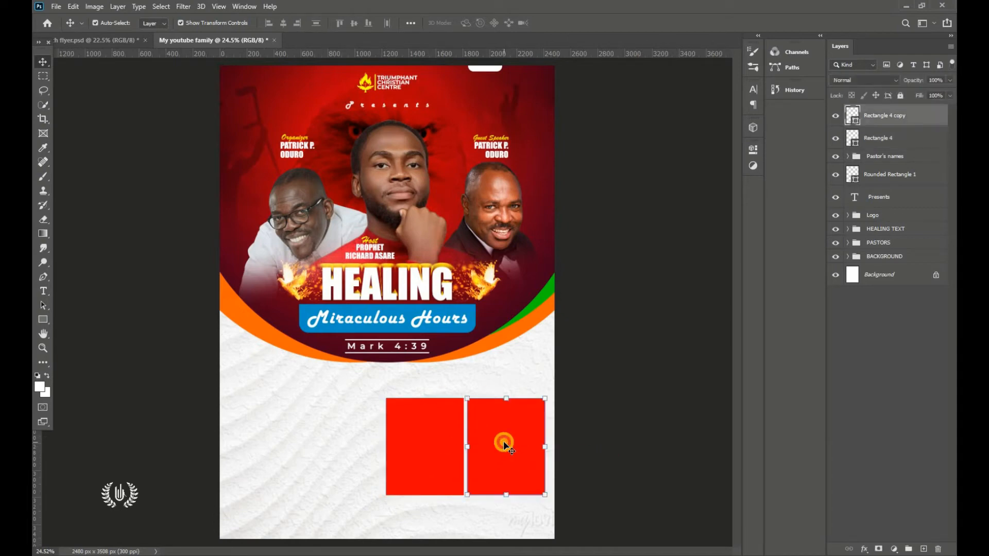
pyautogui.click(753, 150)
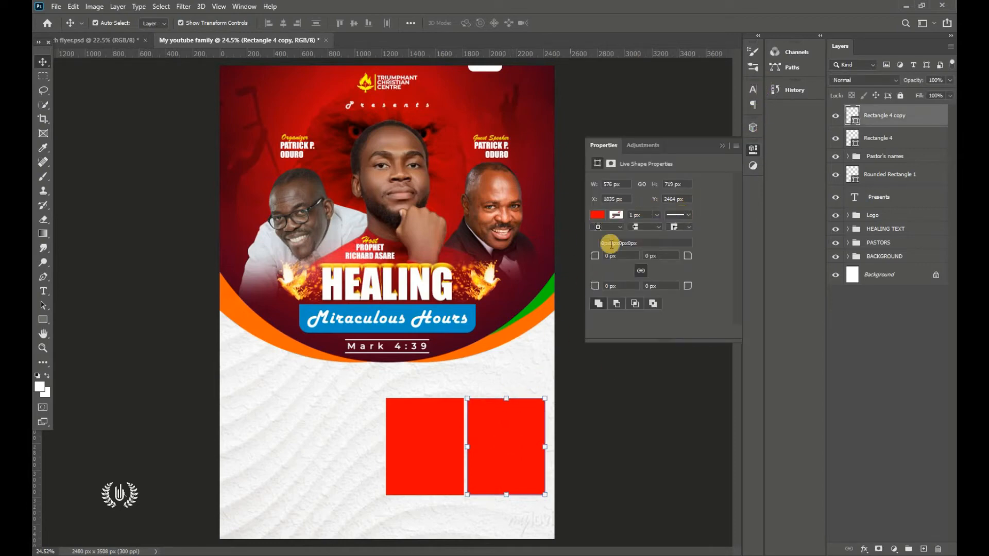
pyautogui.click(680, 185)
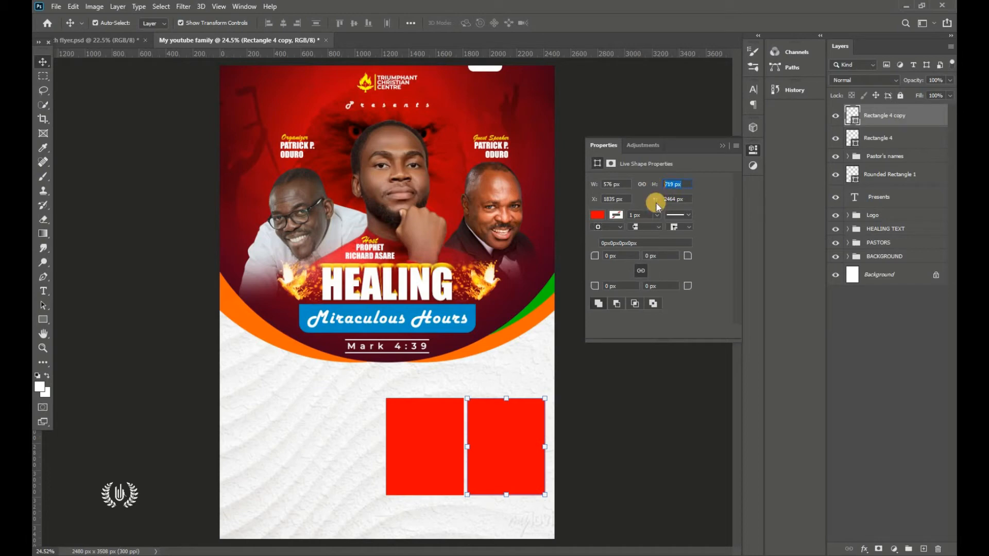
pyautogui.click(608, 184)
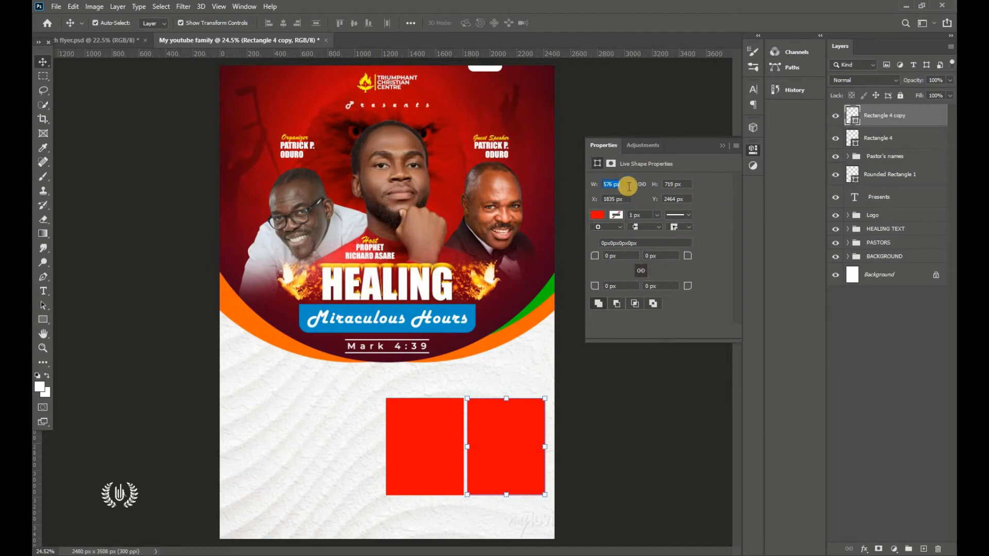
pyautogui.click(641, 271)
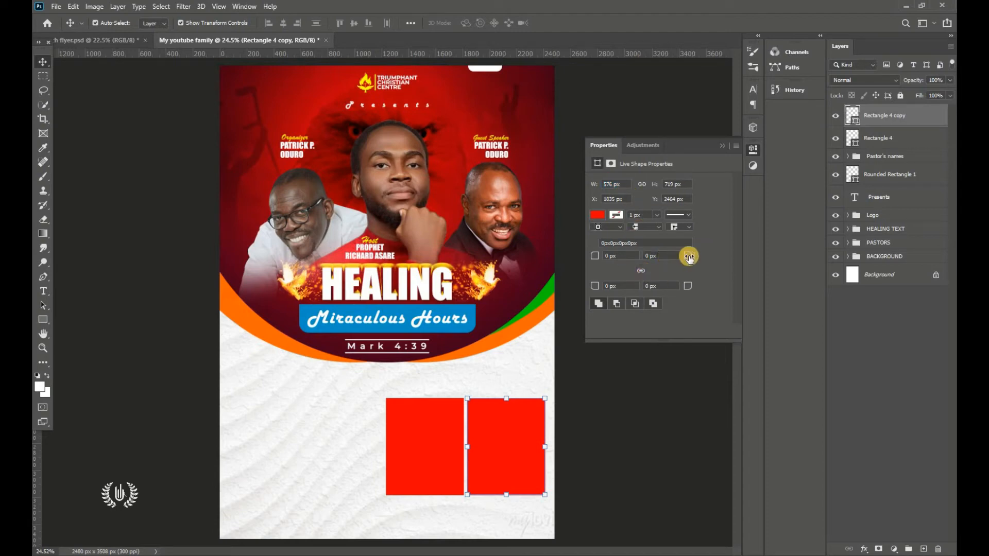
pyautogui.moveTo(689, 256); pyautogui.dragTo(738, 282)
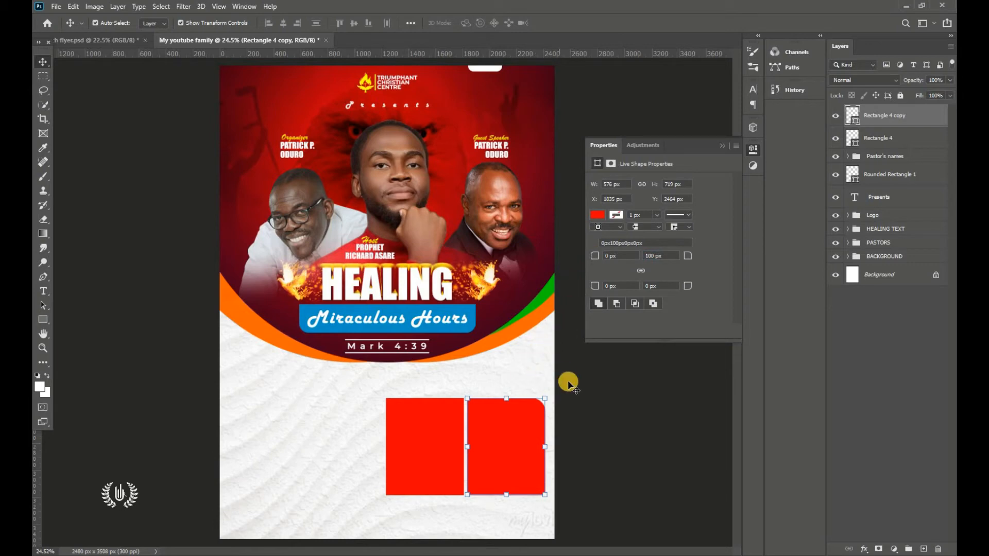
pyautogui.click(561, 419)
pyautogui.click(536, 428)
# Step: Give the large left panel, Rectangle 4, a 100 px rounded top-left corner
pyautogui.click(428, 420)
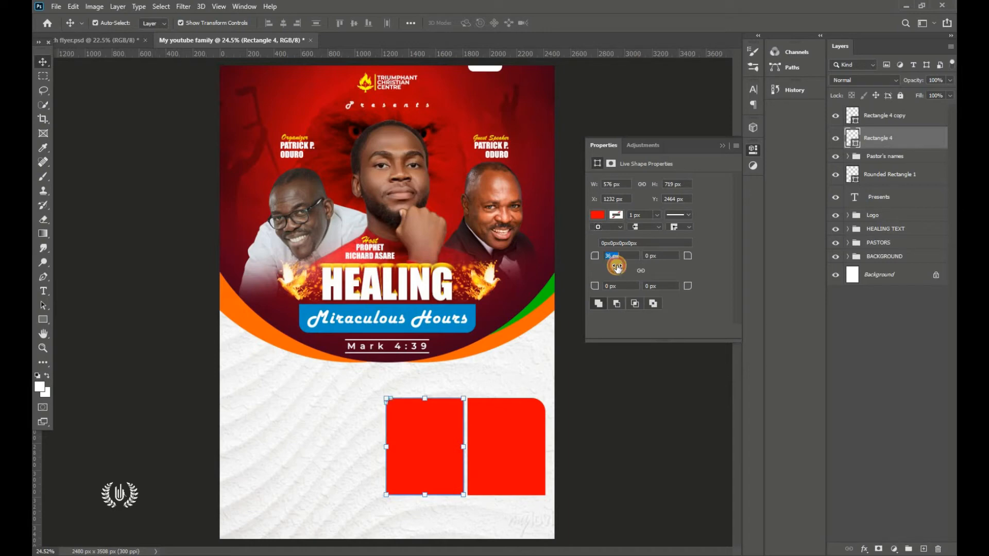
pyautogui.moveTo(621, 256); pyautogui.dragTo(583, 254)
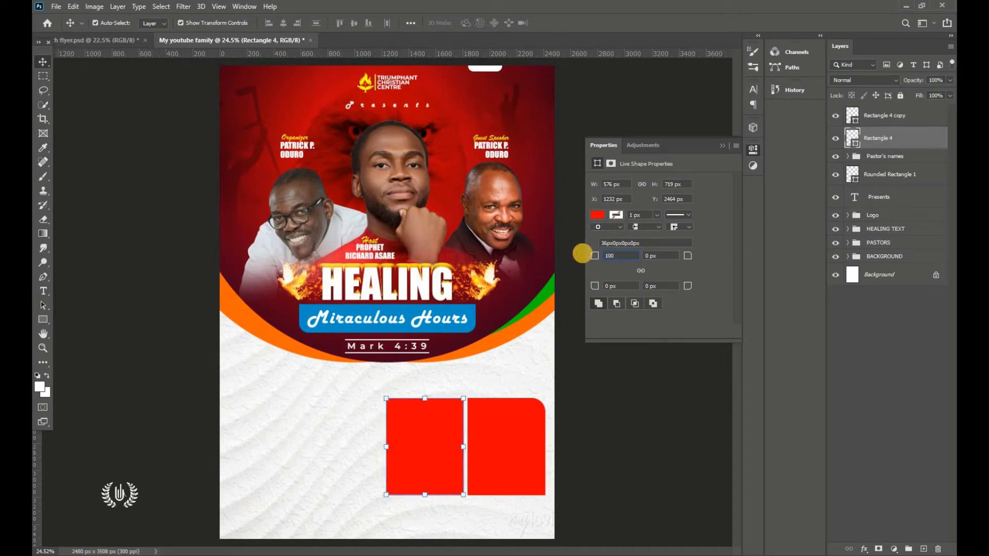
pyautogui.click(621, 425)
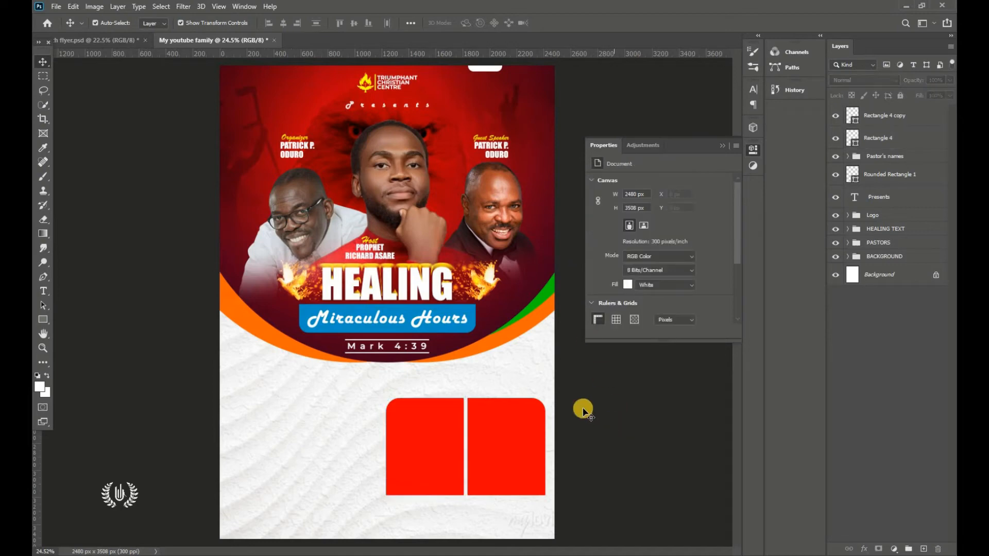
pyautogui.click(440, 444)
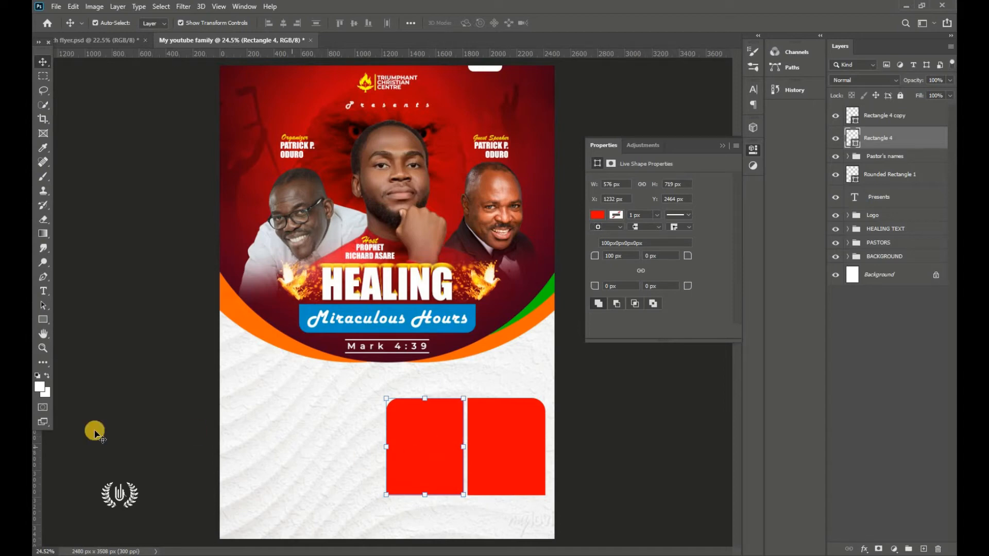
pyautogui.click(43, 320)
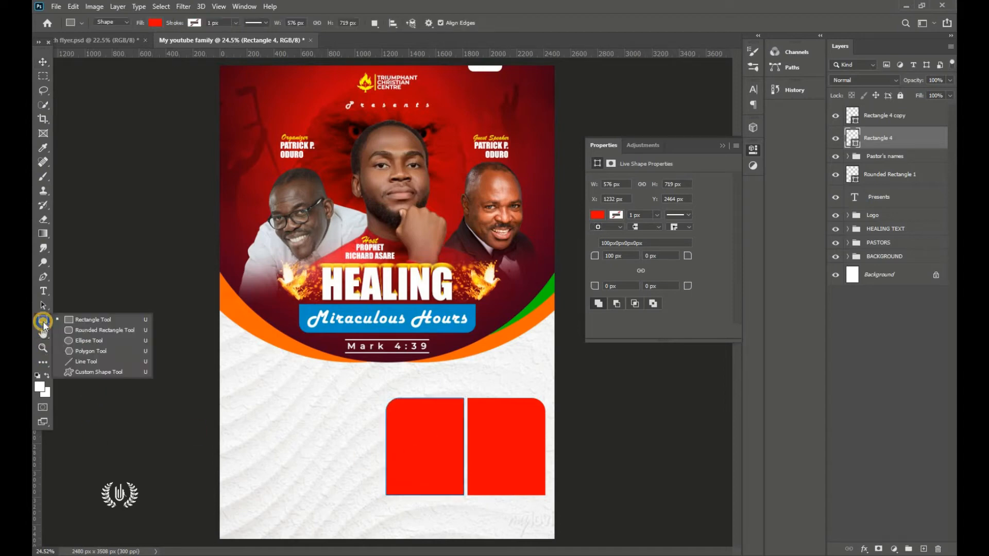
# Step: Draw a 580 × 169 px red bar under the left panel and duplicate it under the right one
pyautogui.click(70, 321)
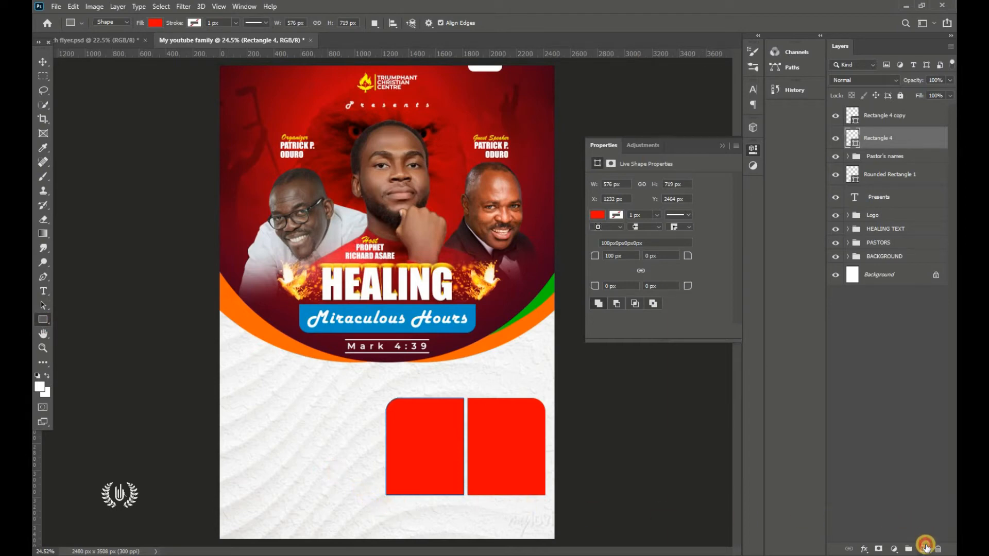
pyautogui.click(926, 548)
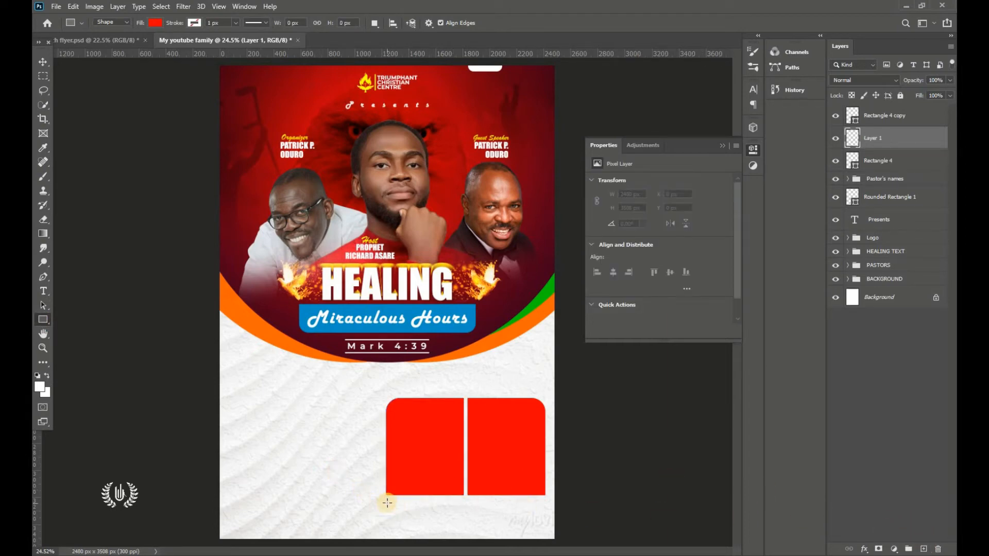
pyautogui.moveTo(385, 503); pyautogui.dragTo(463, 524)
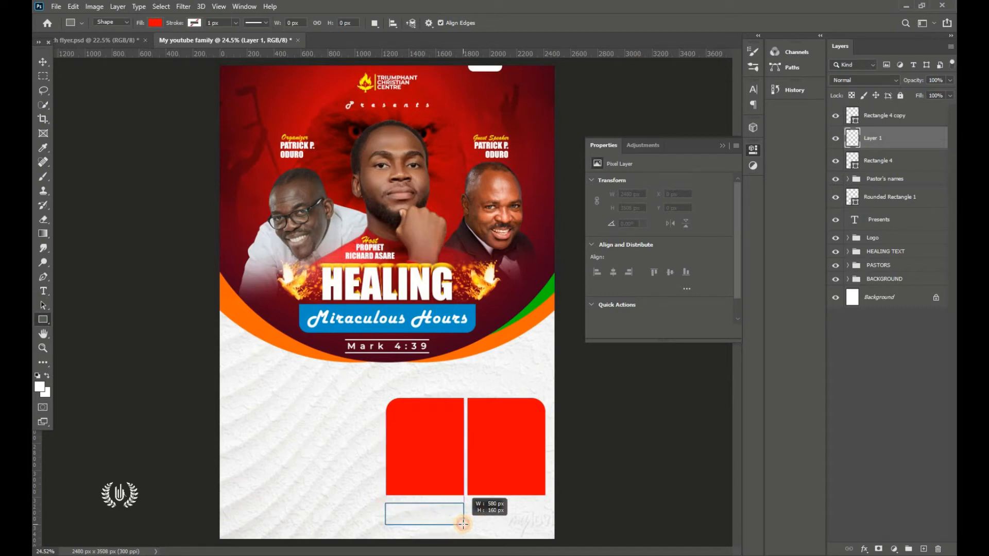
pyautogui.moveTo(463, 524); pyautogui.dragTo(463, 525)
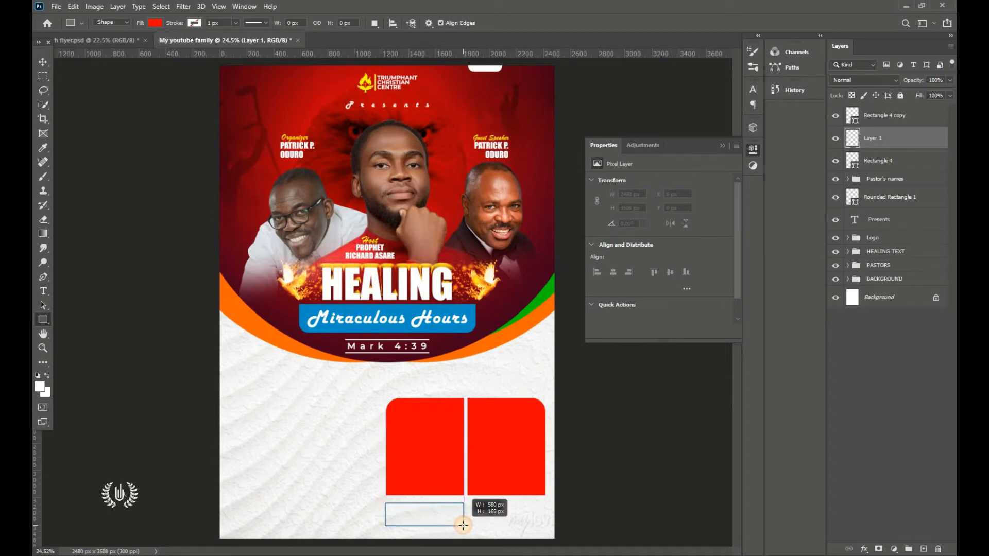
pyautogui.moveTo(463, 524); pyautogui.dragTo(463, 525)
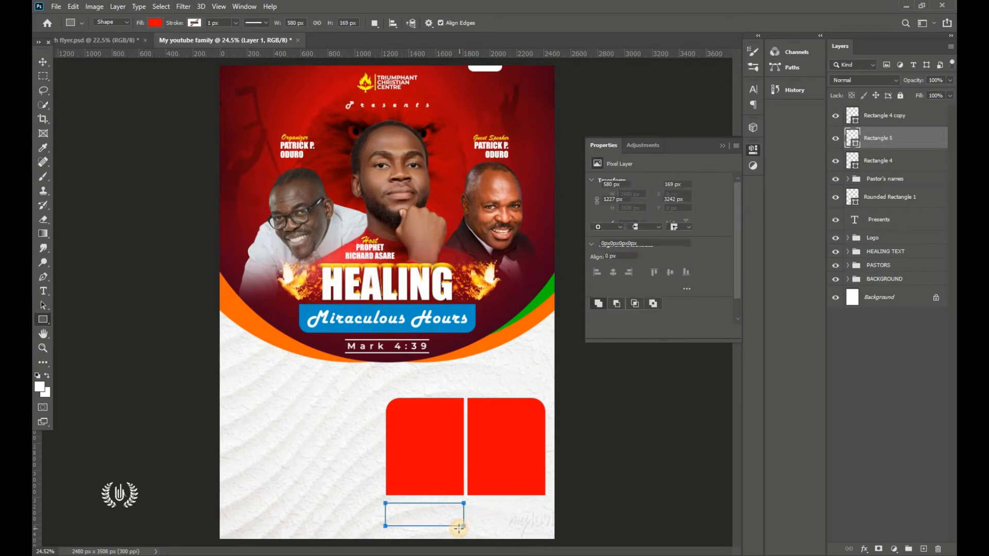
pyautogui.click(43, 60)
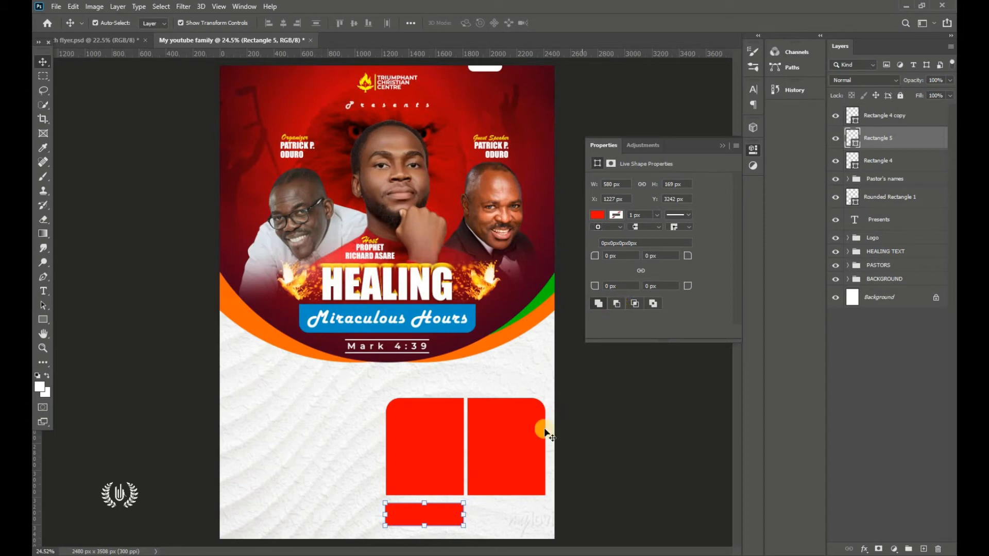
pyautogui.moveTo(428, 516); pyautogui.dragTo(511, 512)
pyautogui.click(607, 503)
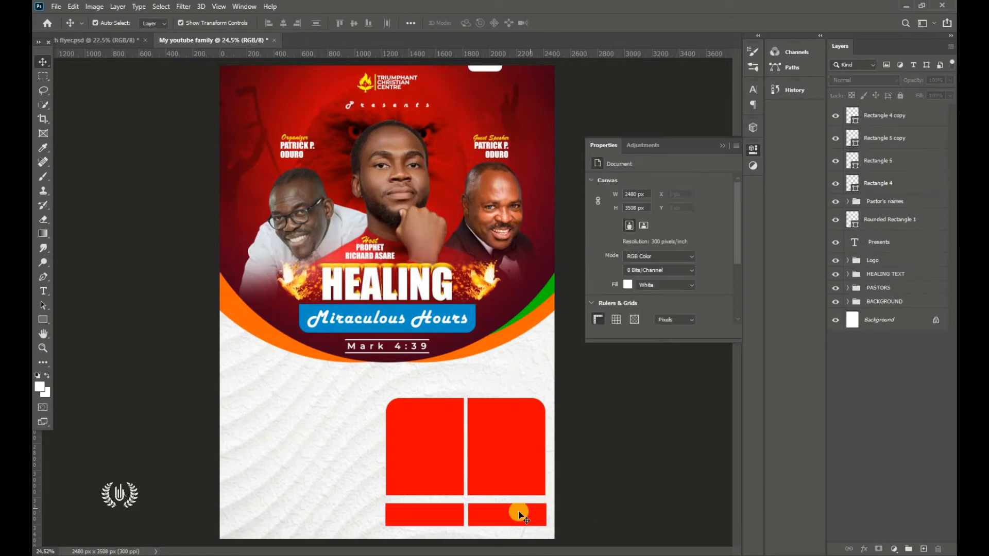
pyautogui.click(422, 515)
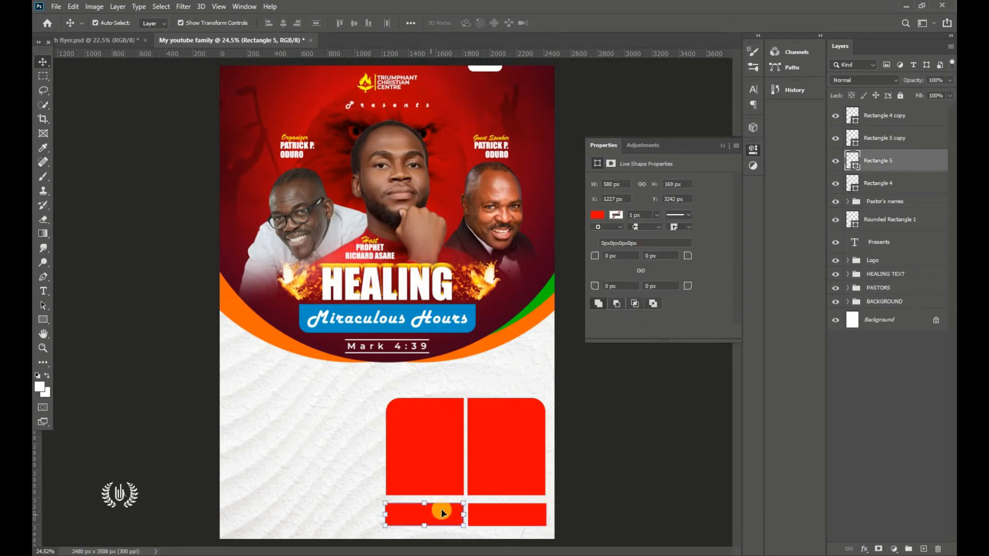
# Step: Round the lower-left bar's top-right corner, settling on a 100 px radius
pyautogui.scroll(5, 482, 534)
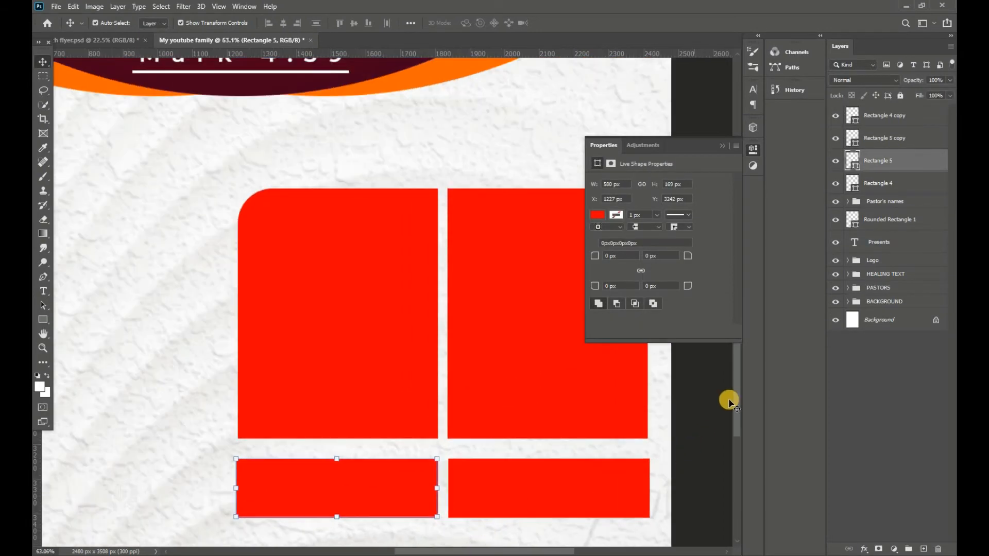
pyautogui.scroll(-2, 736, 403)
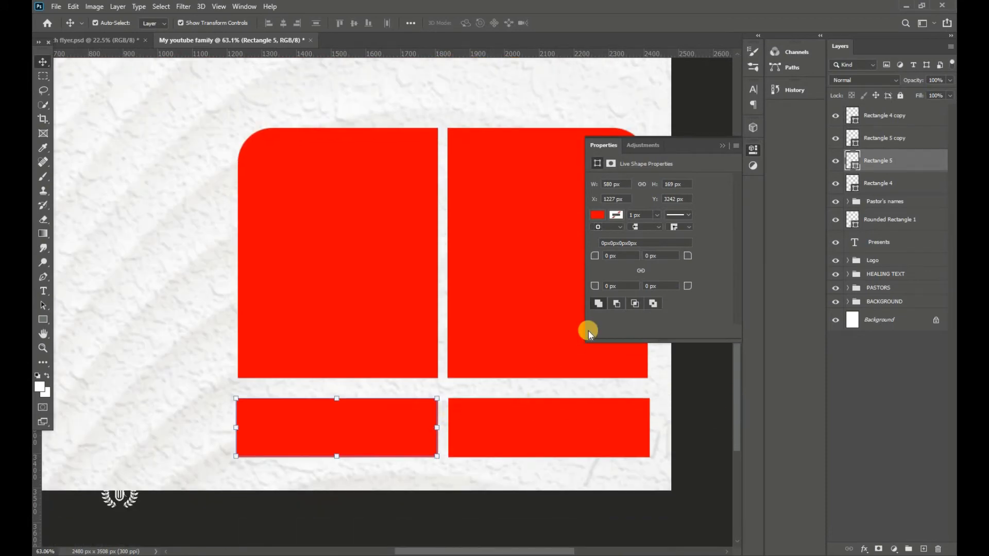
pyautogui.click(652, 257)
pyautogui.press('Return')
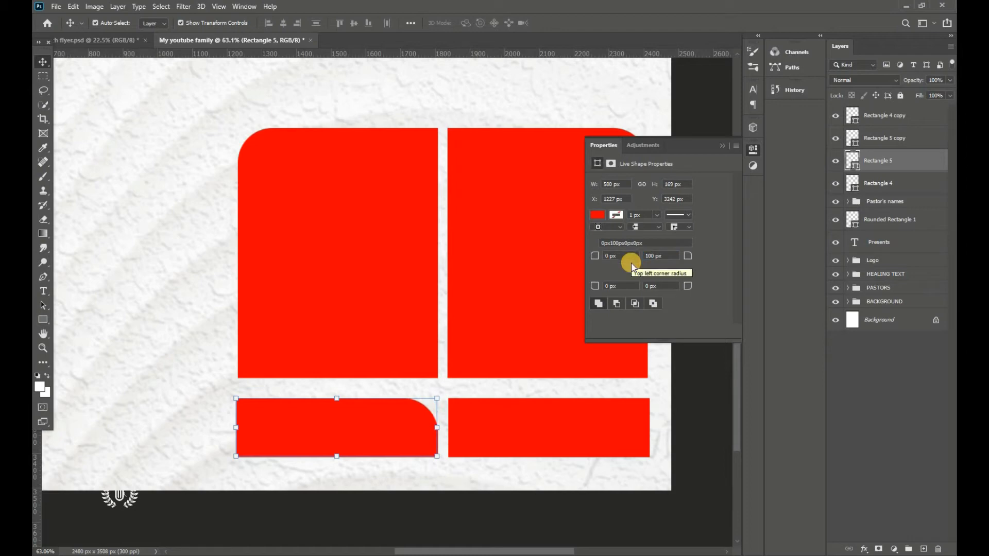
pyautogui.moveTo(664, 256); pyautogui.dragTo(646, 256)
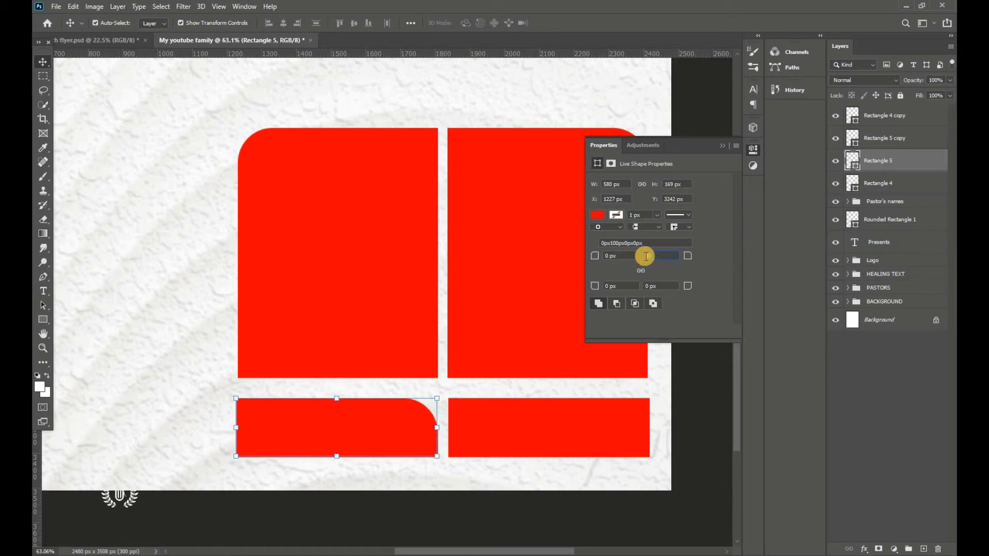
# Step: Round the lower-right bar's top-left corner to 80 px
pyautogui.click(503, 432)
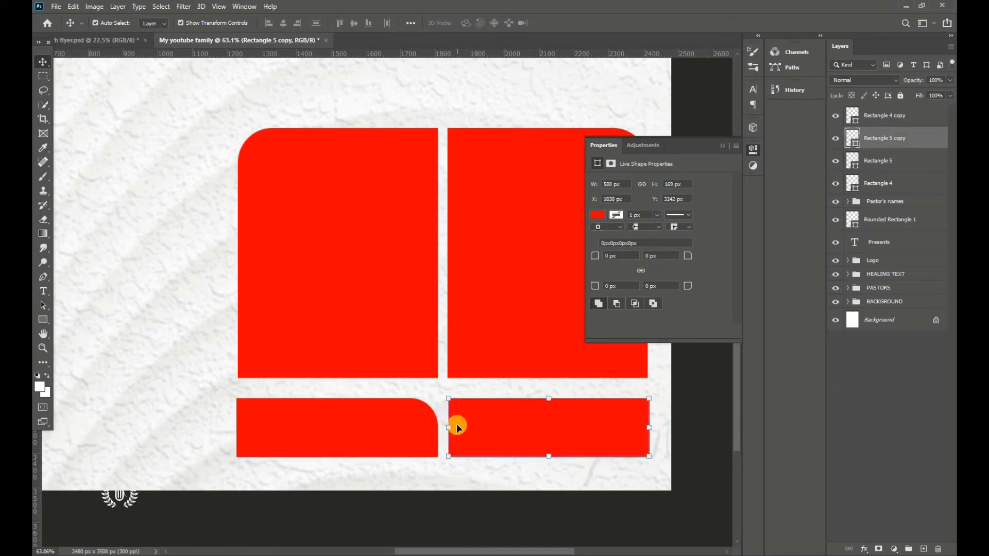
pyautogui.click(611, 257)
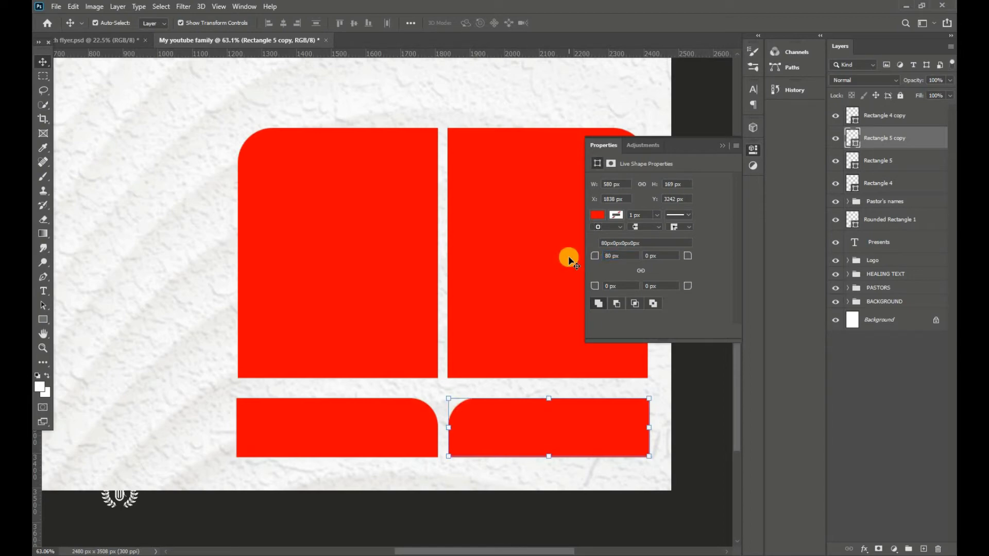
pyautogui.click(717, 392)
pyautogui.scroll(-8, 715, 391)
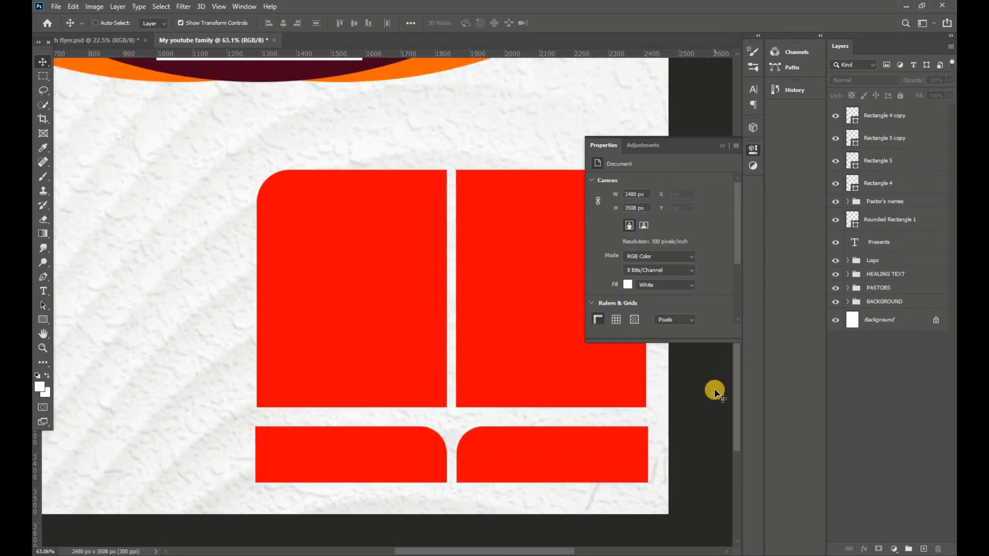
pyautogui.click(721, 150)
pyautogui.click(444, 428)
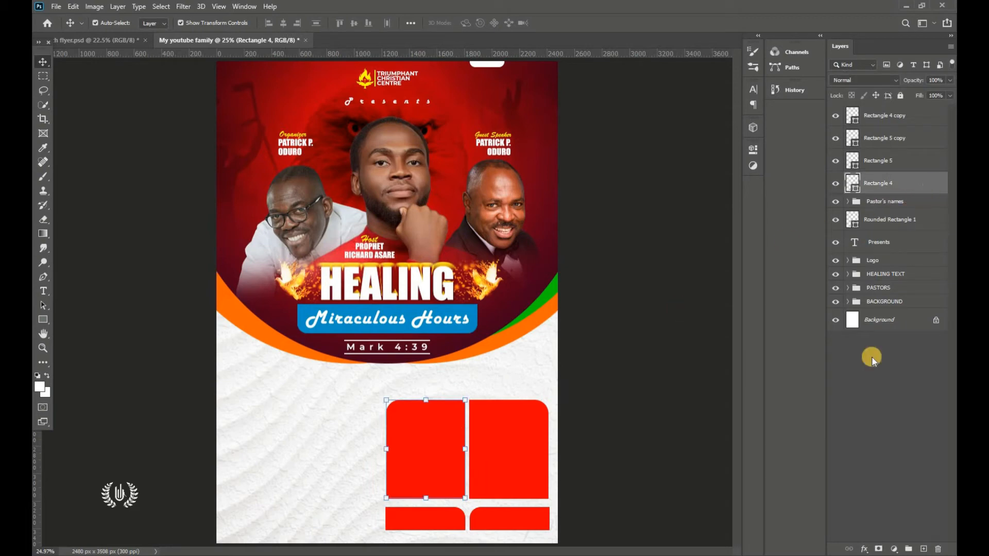
# Step: Add a radial Gradient Overlay to the large left red panel via Blending Options
pyautogui.click(863, 549)
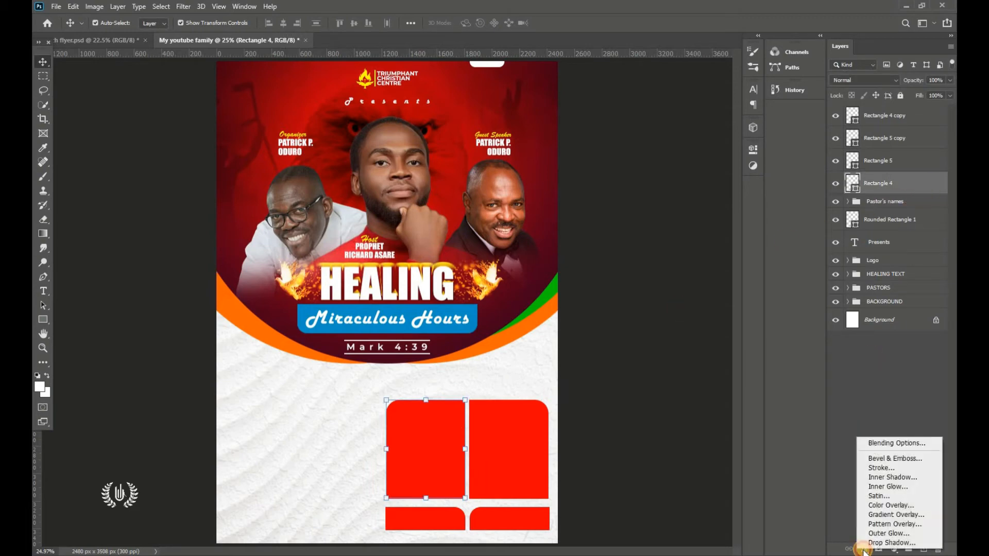
pyautogui.click(875, 443)
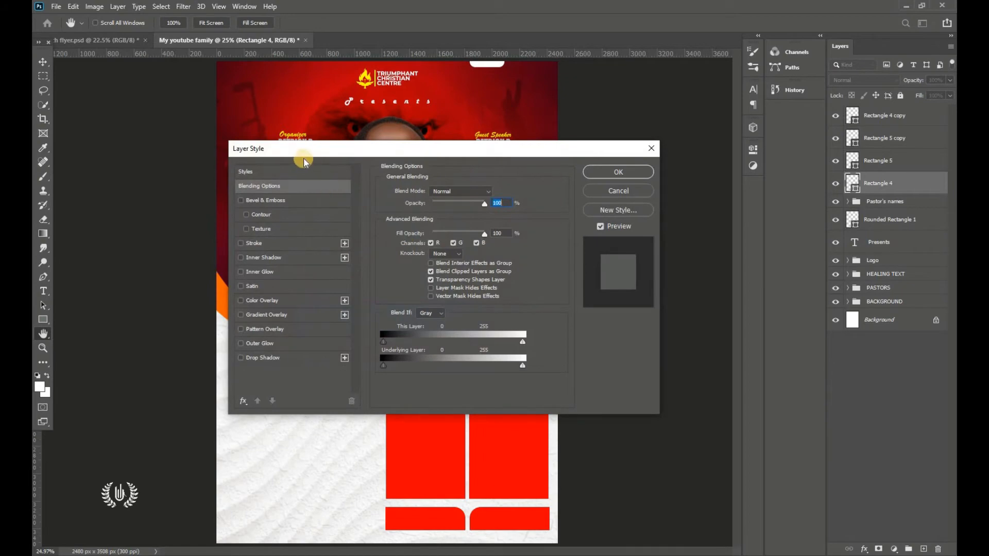
pyautogui.moveTo(304, 161); pyautogui.dragTo(566, 55)
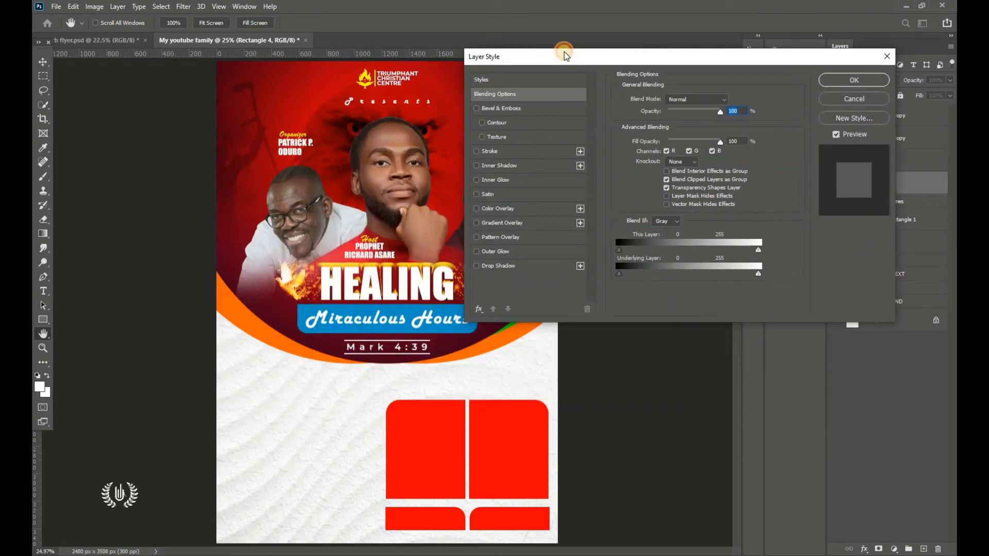
pyautogui.click(526, 223)
pyautogui.moveTo(402, 450); pyautogui.dragTo(403, 457)
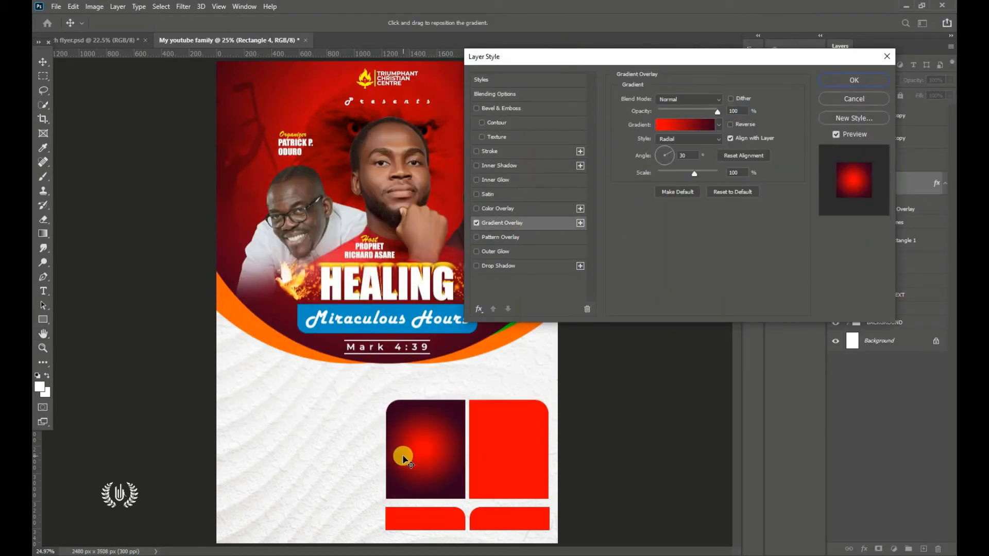
pyautogui.click(683, 145)
pyautogui.click(687, 149)
pyautogui.moveTo(737, 174); pyautogui.dragTo(701, 170)
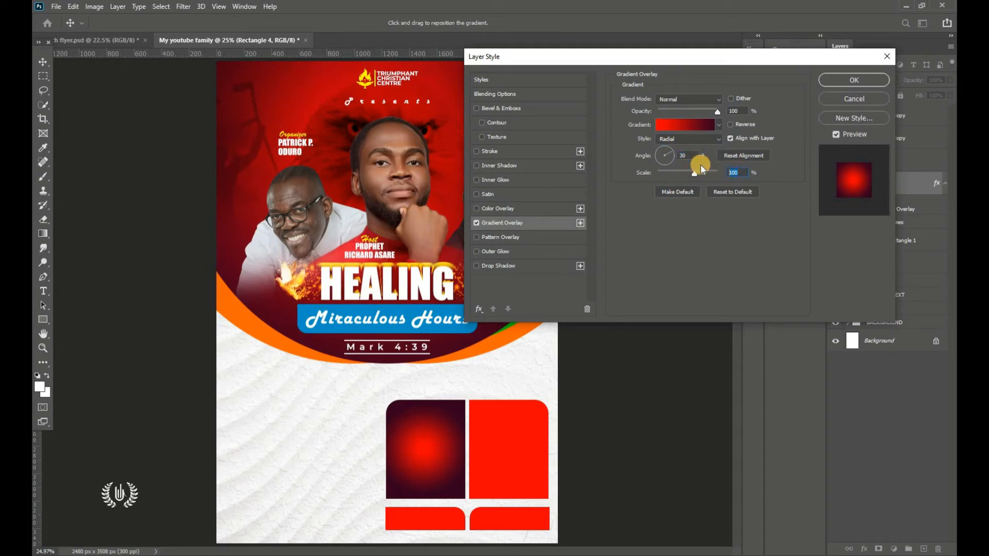
# Step: Start recolouring the gradient's left stop and bring up the Notepad colour codes
pyautogui.click(682, 125)
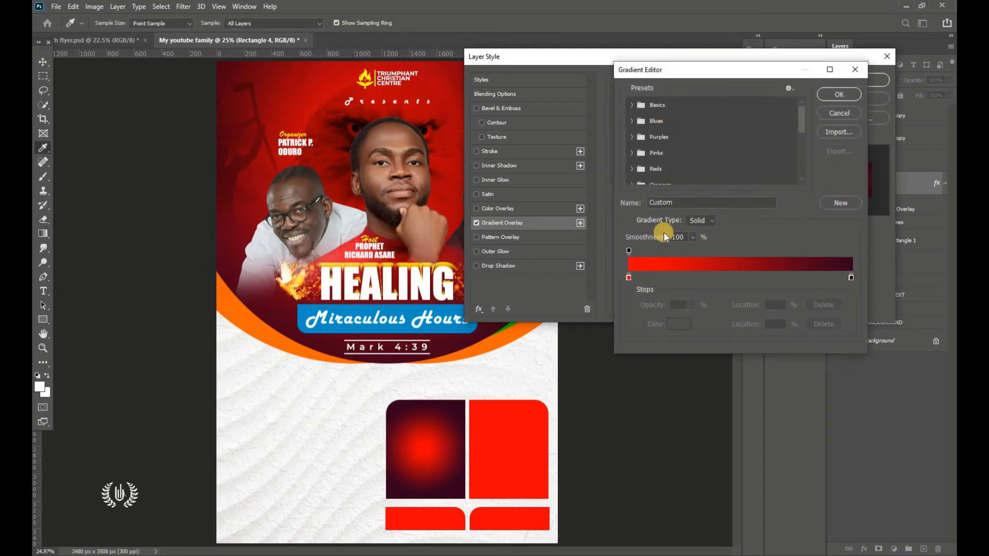
pyautogui.click(630, 278)
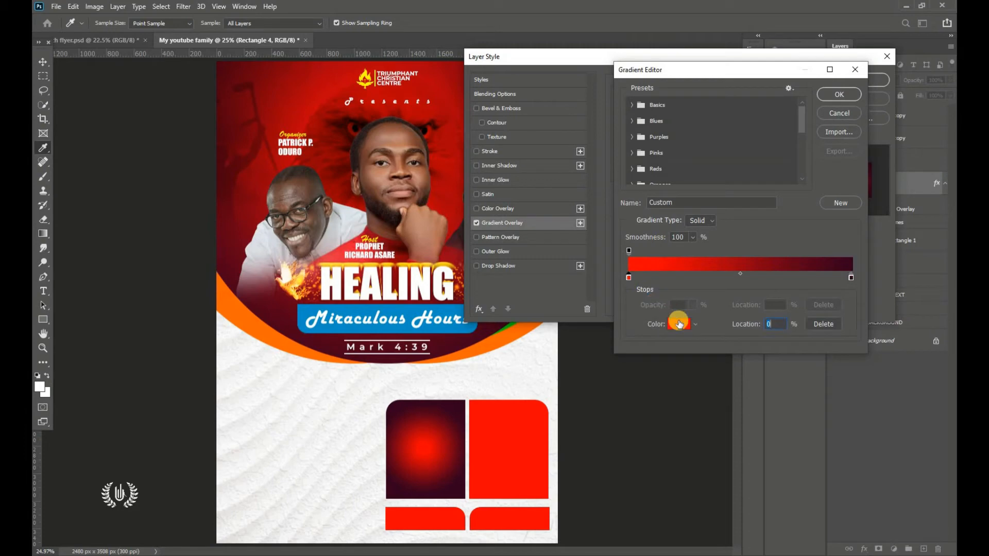
pyautogui.click(679, 324)
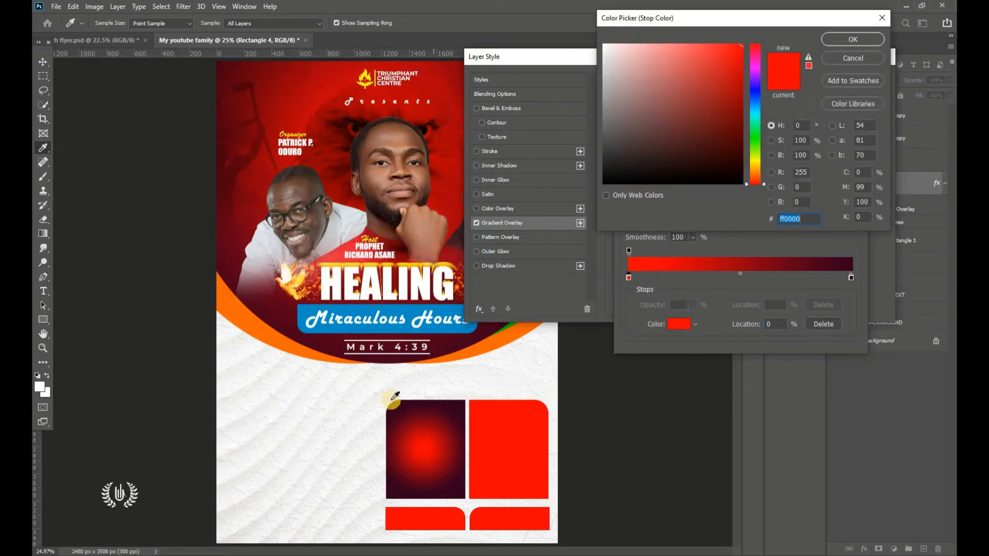
pyautogui.click(191, 544)
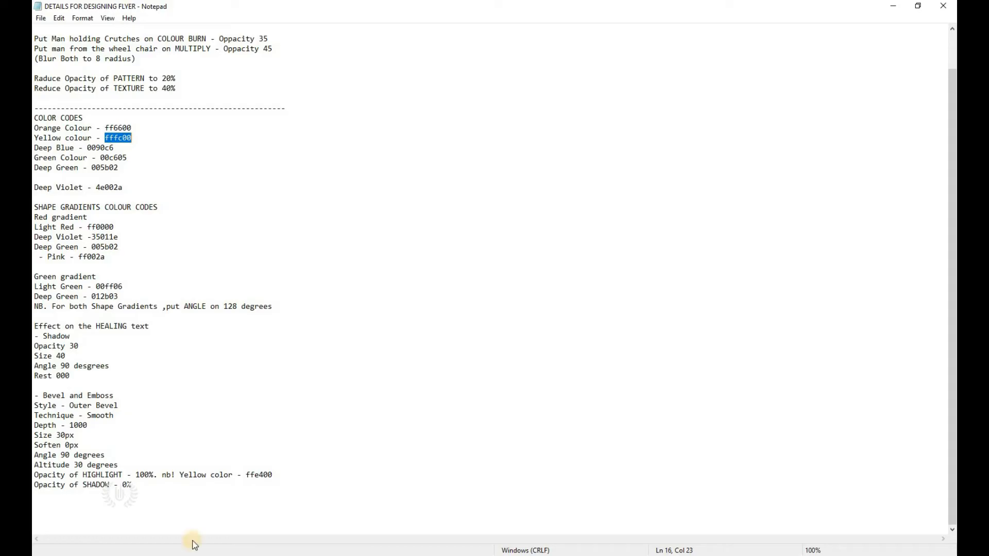
# Step: Copy Light Red ff0000 from the notes and set it as the gradient's left stop
pyautogui.click(182, 192)
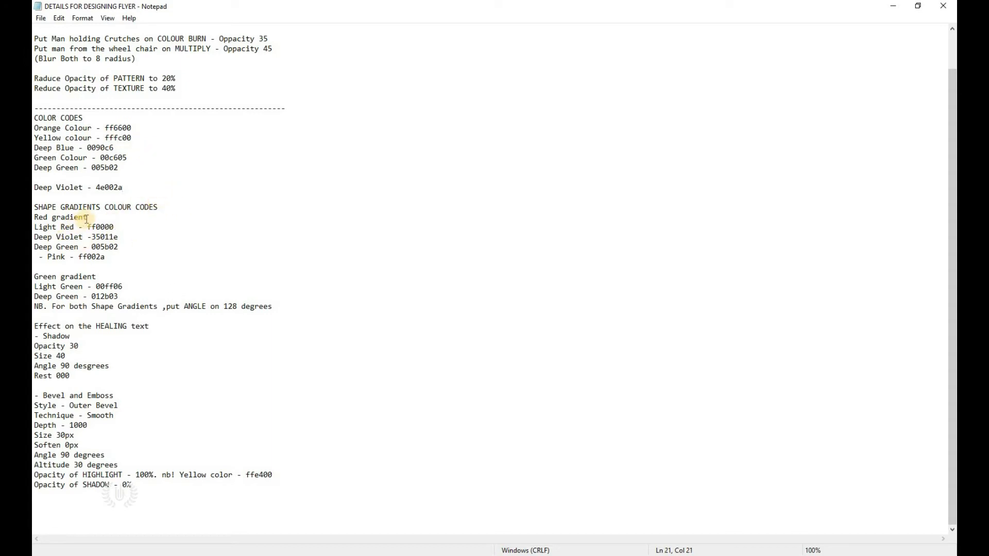
pyautogui.moveTo(87, 218); pyautogui.dragTo(184, 204)
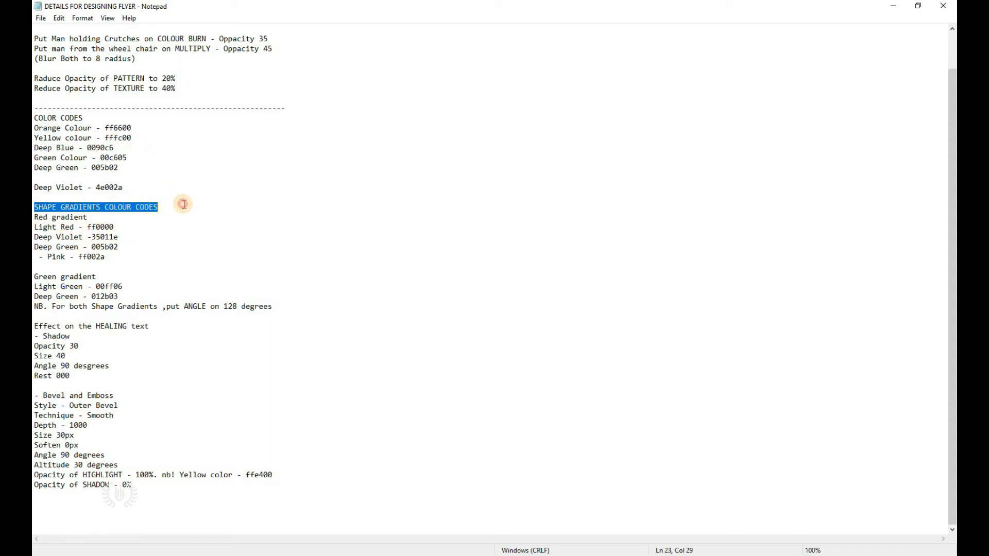
pyautogui.click(103, 226)
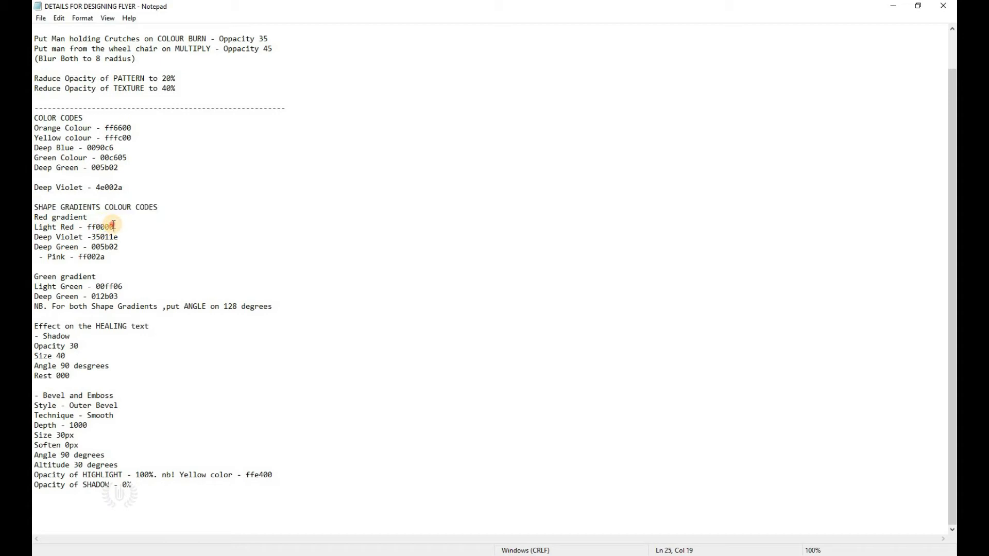
pyautogui.doubleClick(113, 225)
pyautogui.rightClick(99, 226)
pyautogui.click(132, 259)
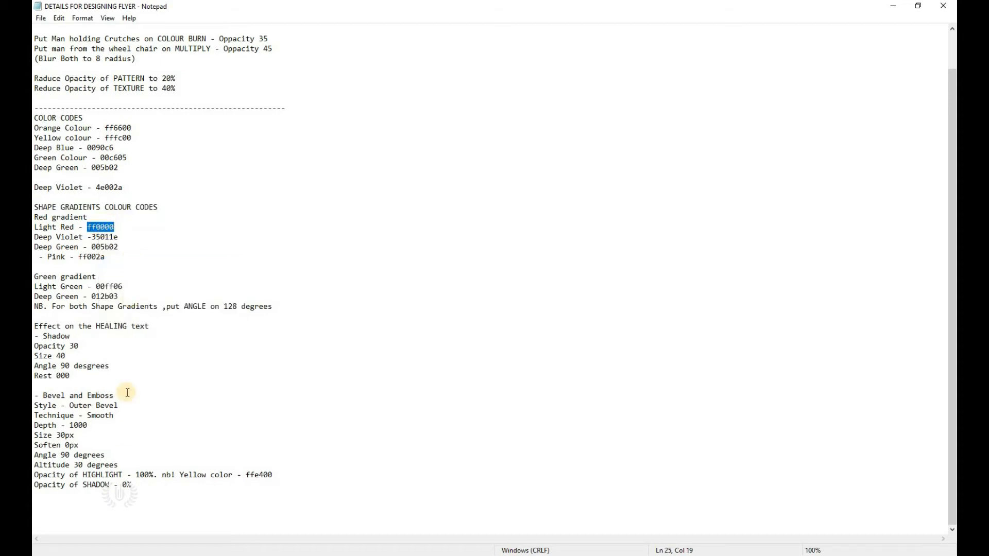
pyautogui.hotkey('alt', 'Tab')
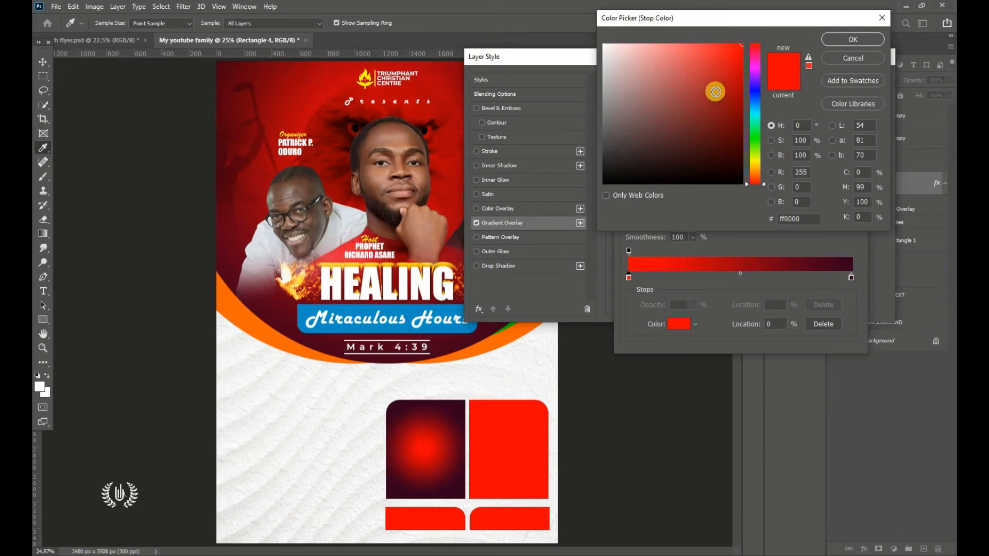
pyautogui.click(601, 89)
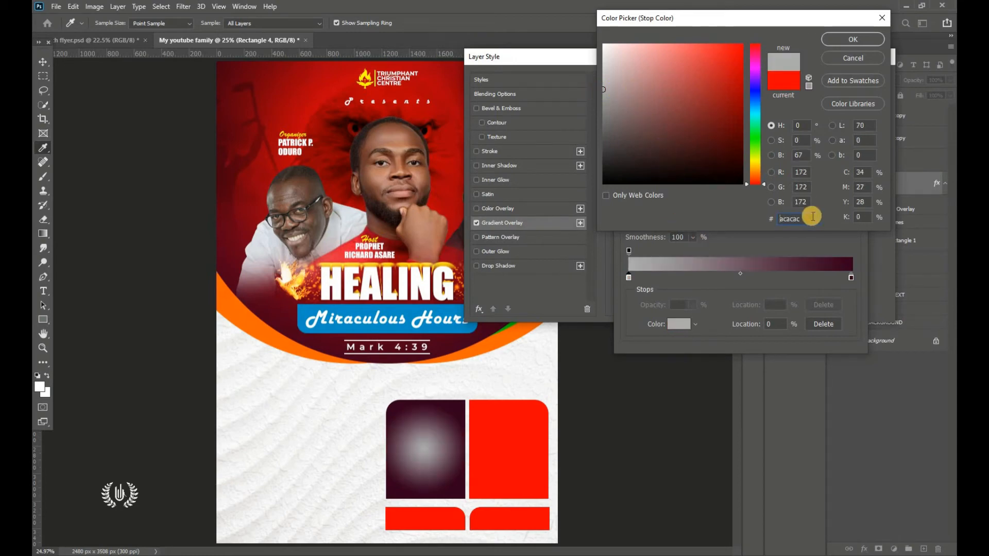
pyautogui.doubleClick(778, 217)
pyautogui.rightClick(778, 216)
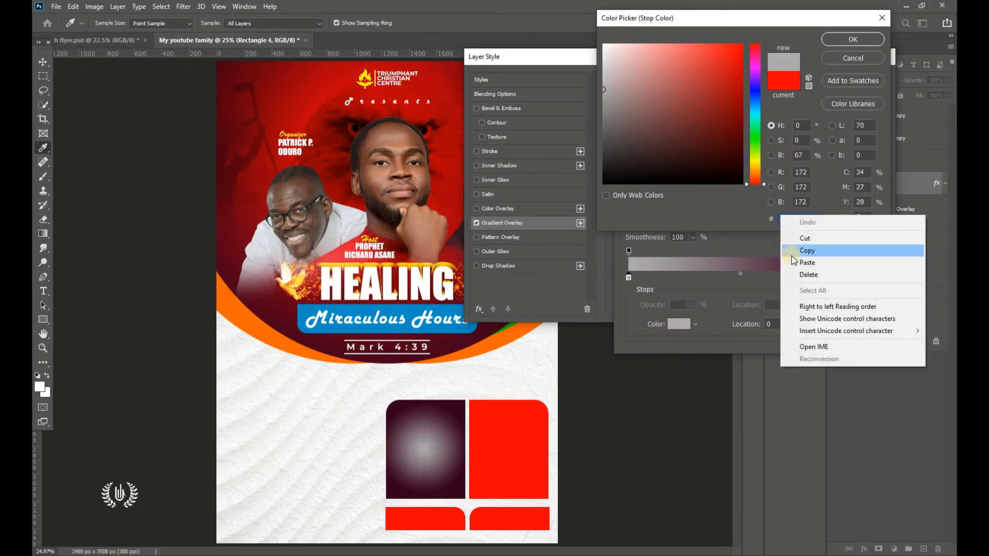
pyautogui.click(807, 262)
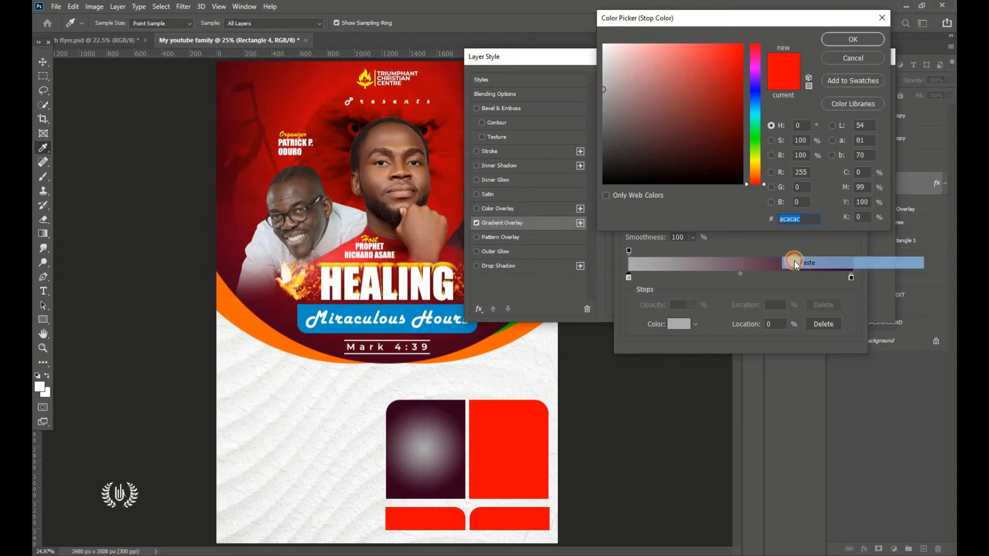
pyautogui.click(845, 66)
# Step: Copy Deep Violet 35011e from the notes into the right stop and confirm the gradient
pyautogui.click(851, 277)
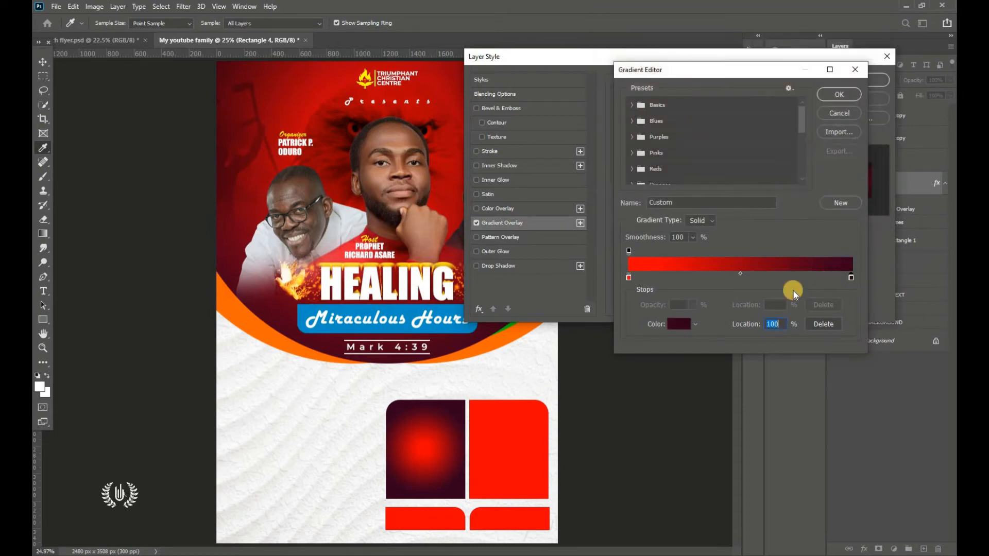
pyautogui.click(683, 325)
pyautogui.moveTo(683, 71); pyautogui.dragTo(576, 66)
pyautogui.click(758, 99)
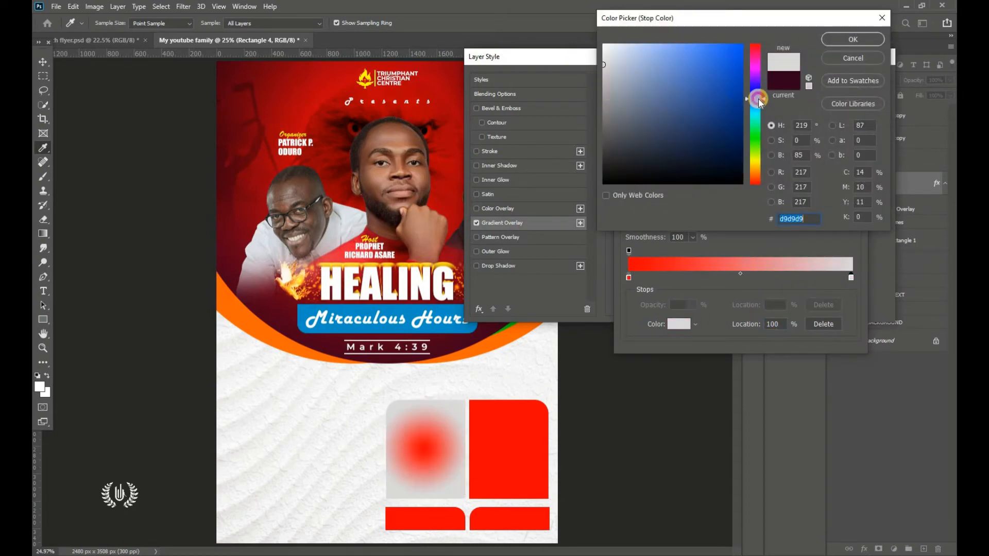
pyautogui.click(741, 54)
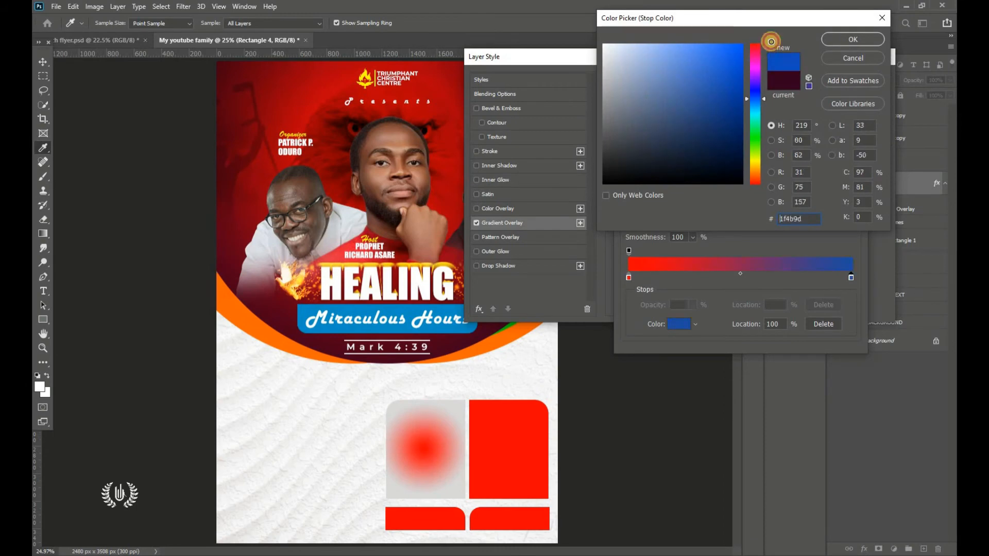
pyautogui.doubleClick(807, 216)
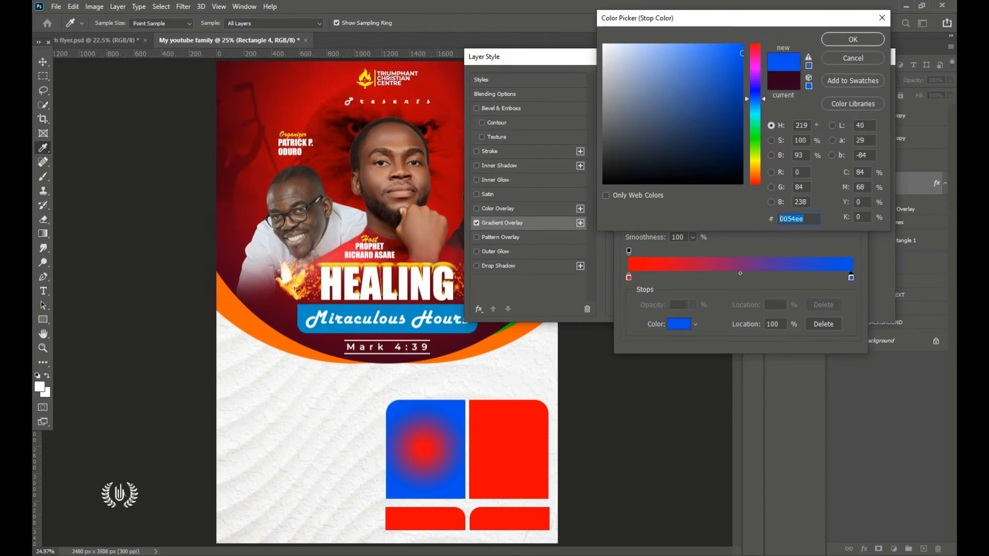
pyautogui.hotkey('alt', 'Tab')
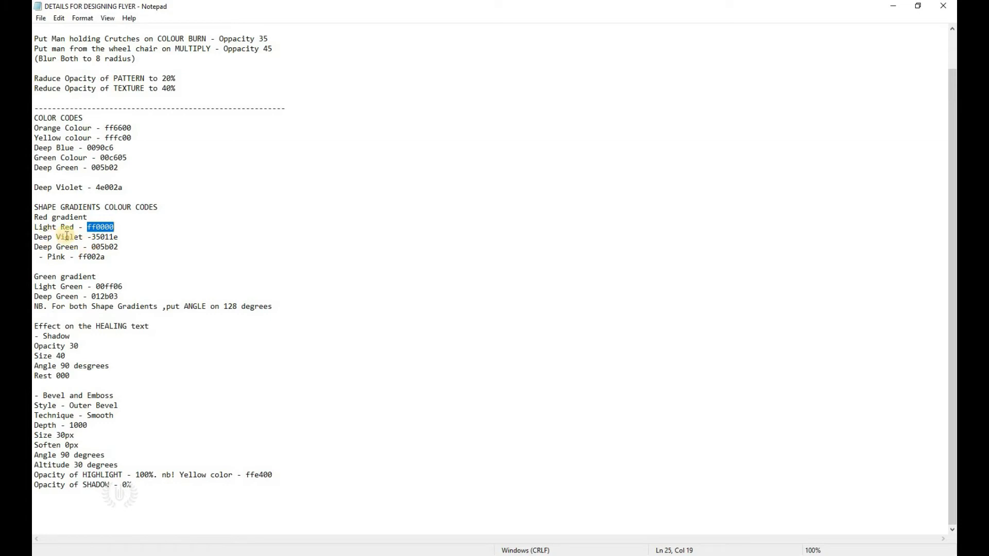
pyautogui.doubleClick(120, 238)
pyautogui.rightClick(119, 238)
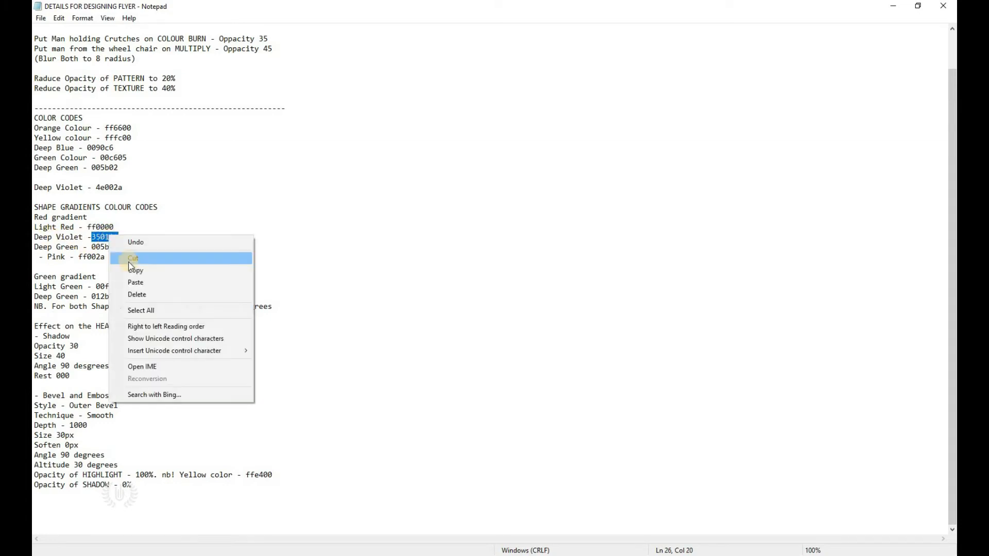
pyautogui.click(132, 273)
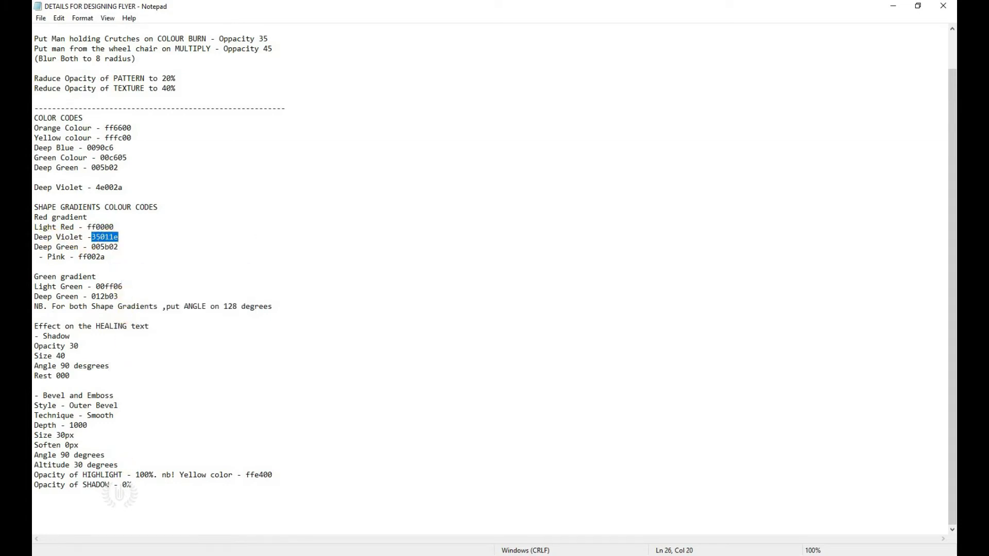
pyautogui.hotkey('alt', 'Tab')
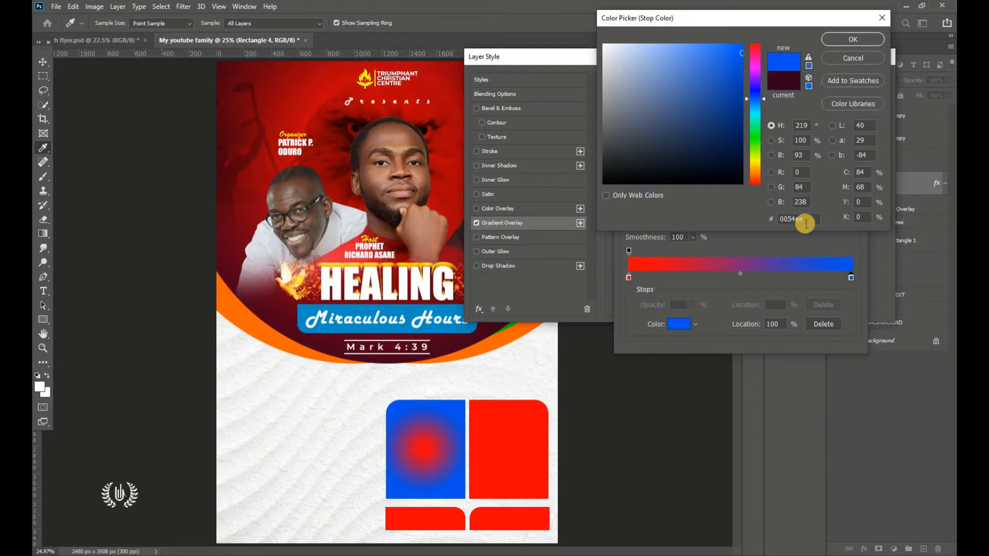
pyautogui.doubleClick(806, 223)
pyautogui.rightClick(793, 218)
pyautogui.click(826, 265)
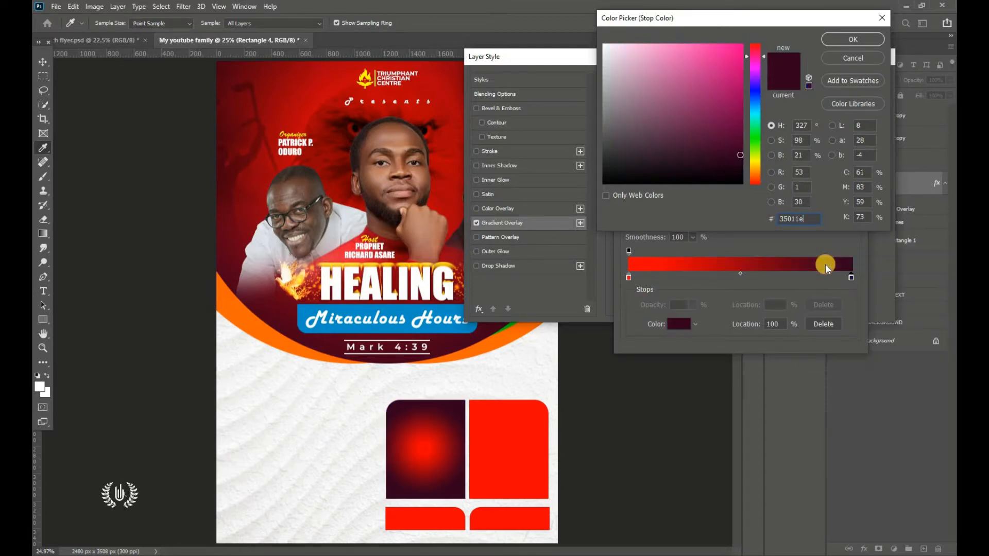
pyautogui.click(854, 40)
pyautogui.click(848, 97)
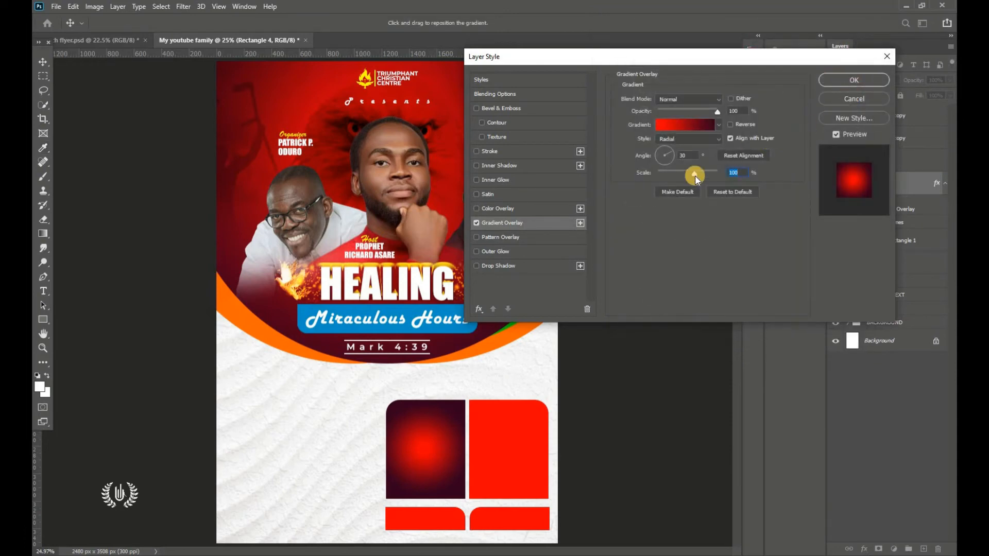
# Step: Set the top-left rectangle's gradient overlay angle to 128°, copied from the notes, and apply it
pyautogui.click(684, 155)
pyautogui.hotkey('alt', 'Tab')
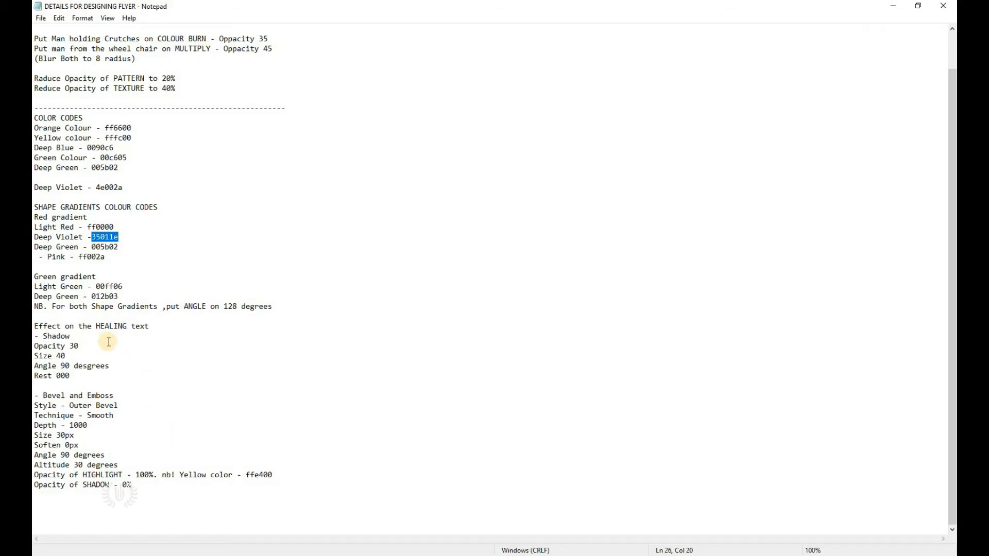
pyautogui.click(70, 237)
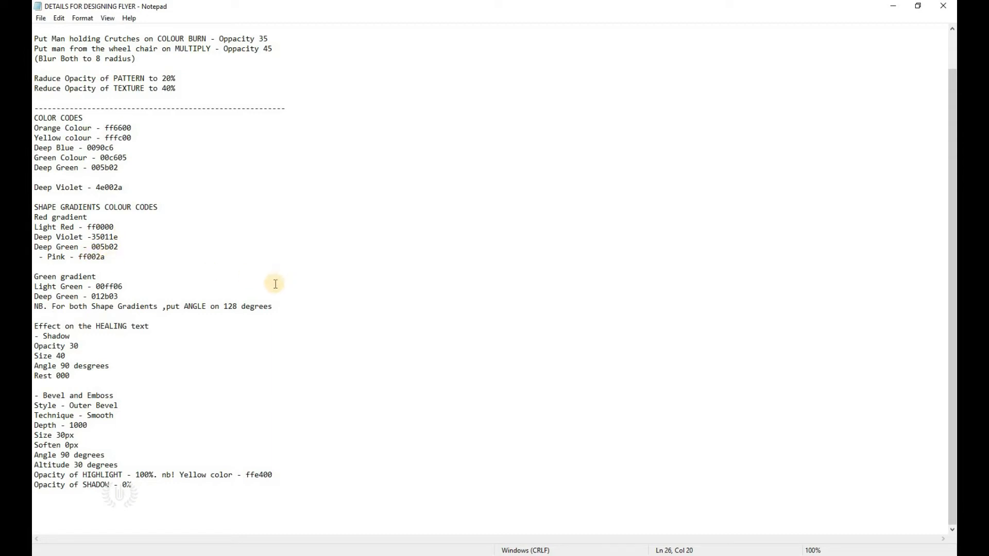
pyautogui.moveTo(34, 306); pyautogui.dragTo(282, 308)
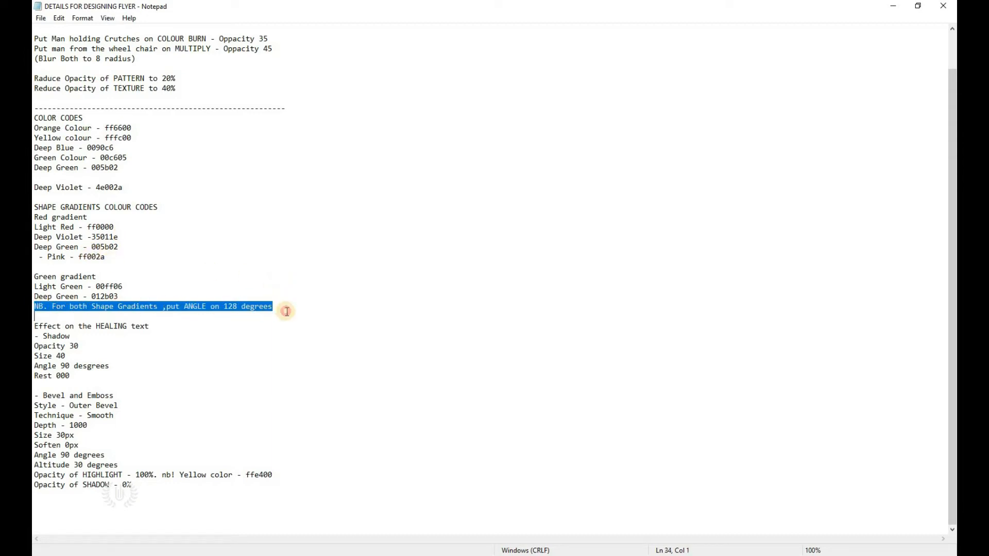
pyautogui.doubleClick(231, 306)
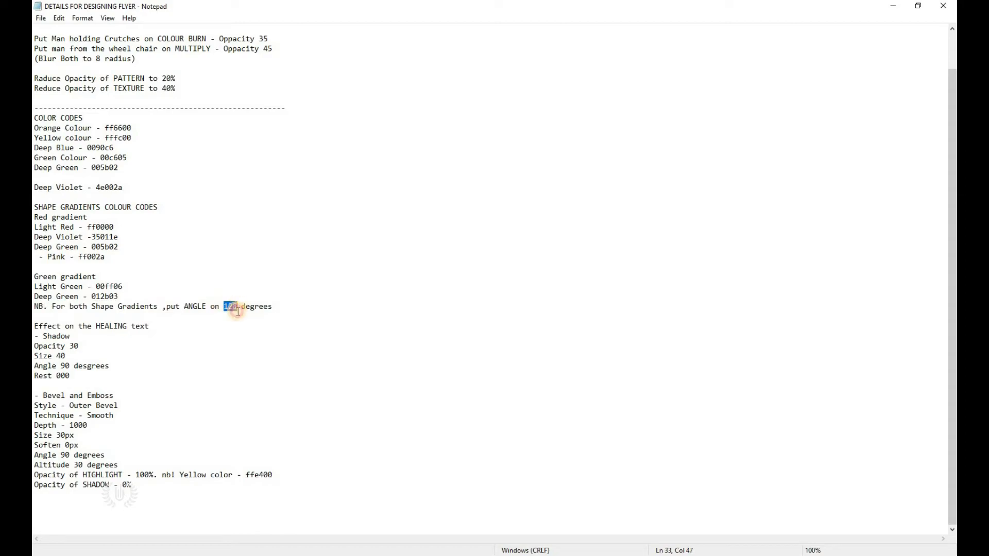
pyautogui.hotkey('alt', 'Tab')
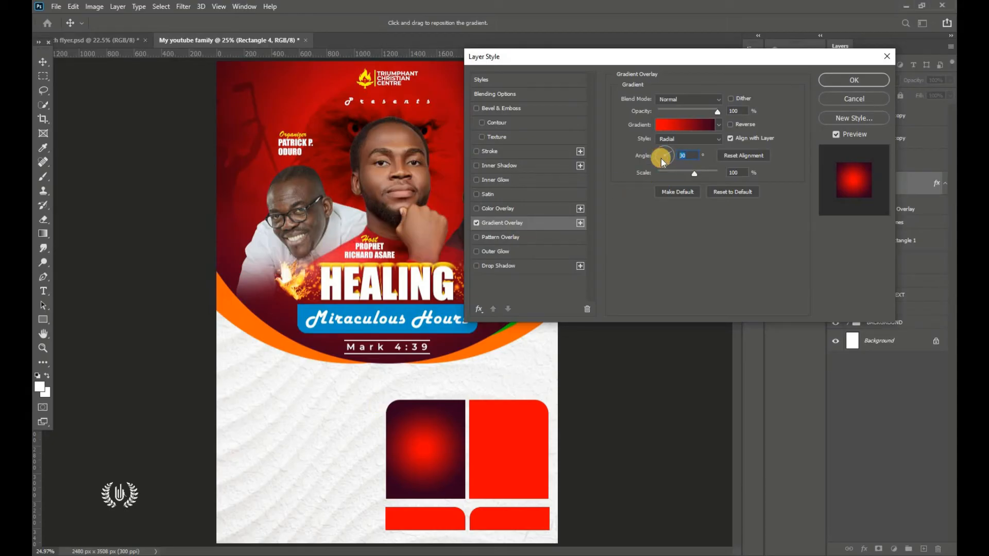
pyautogui.hotkey('ctrl', 'v')
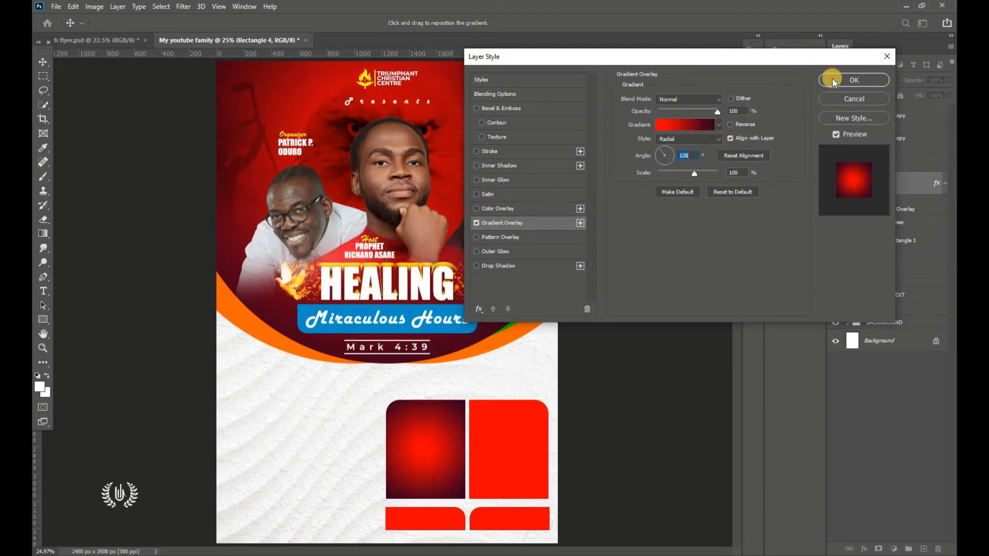
pyautogui.click(834, 81)
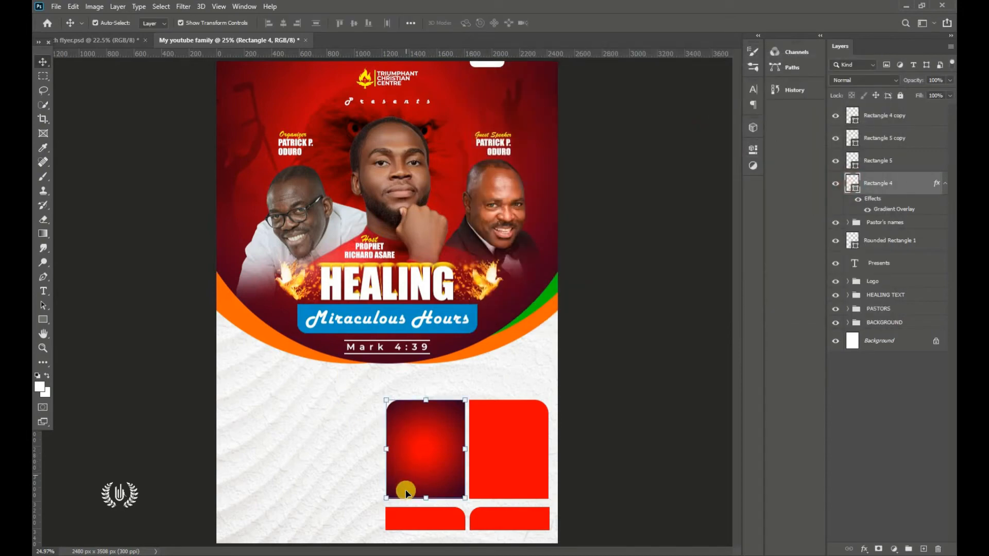
# Step: Fill Rectangle 5, the small bottom-left bar, with deep violet 35011e copied from the notes
pyautogui.click(410, 517)
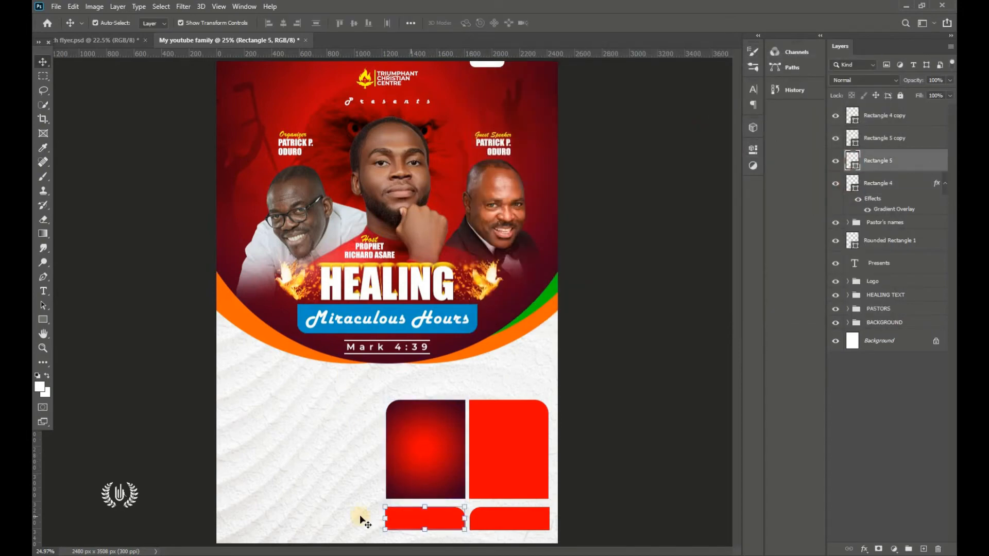
pyautogui.doubleClick(855, 165)
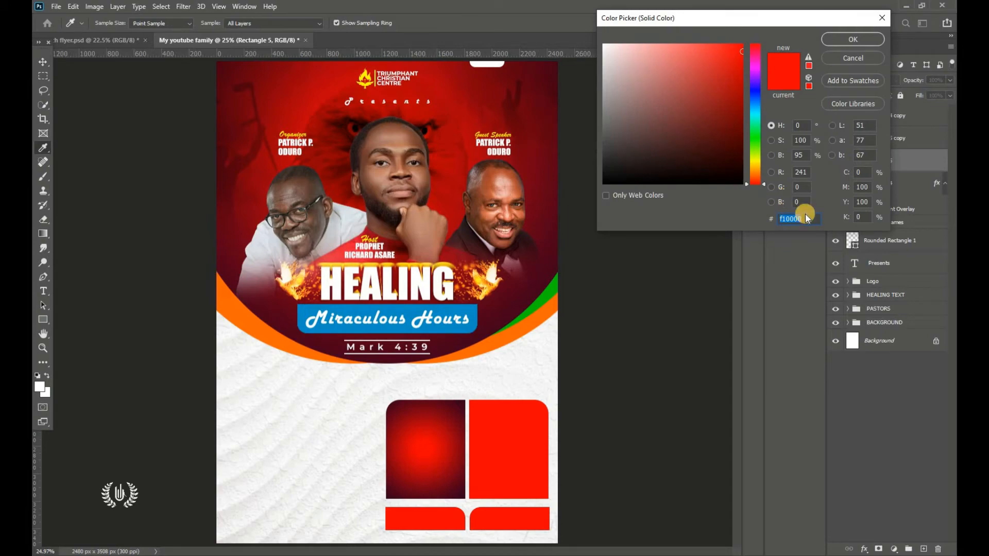
pyautogui.hotkey('alt', 'Tab')
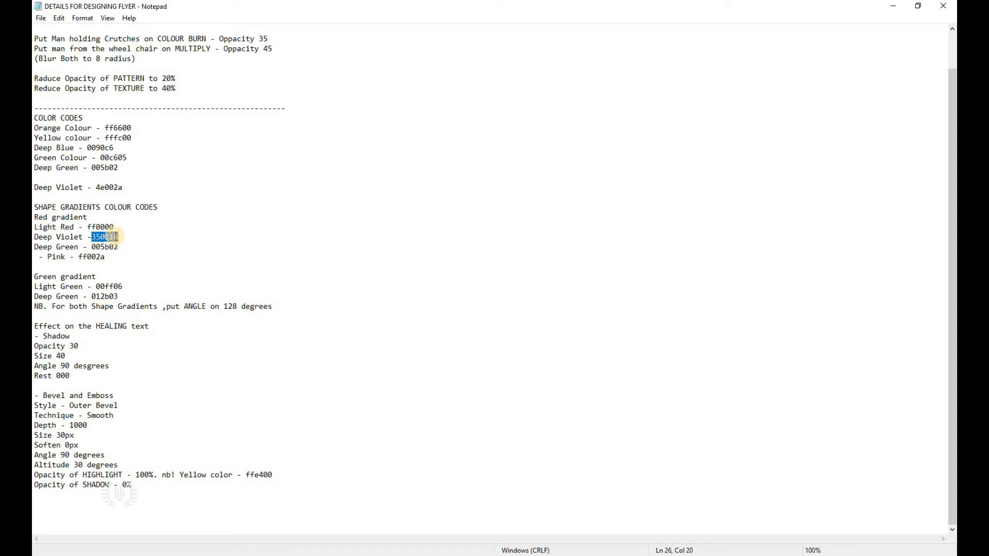
pyautogui.rightClick(114, 237)
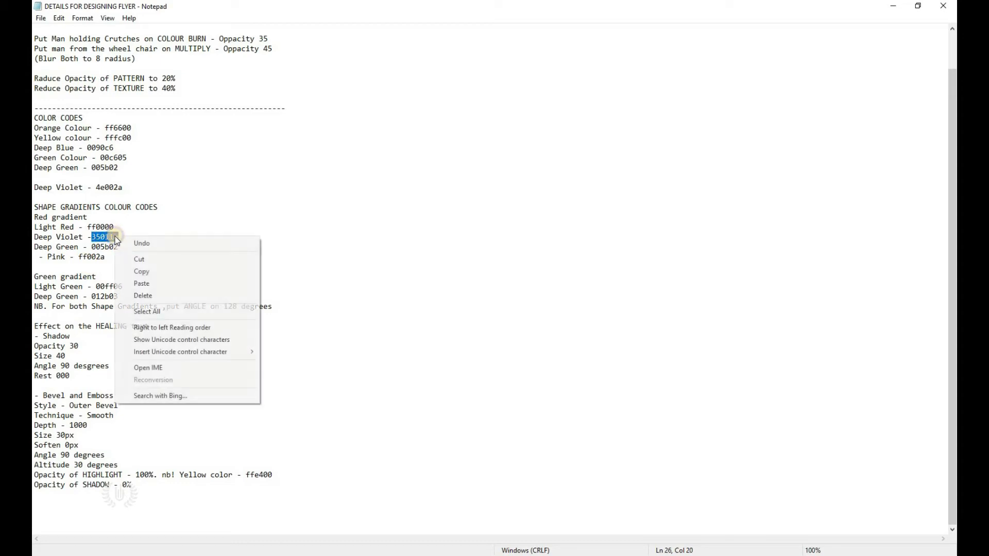
pyautogui.click(136, 272)
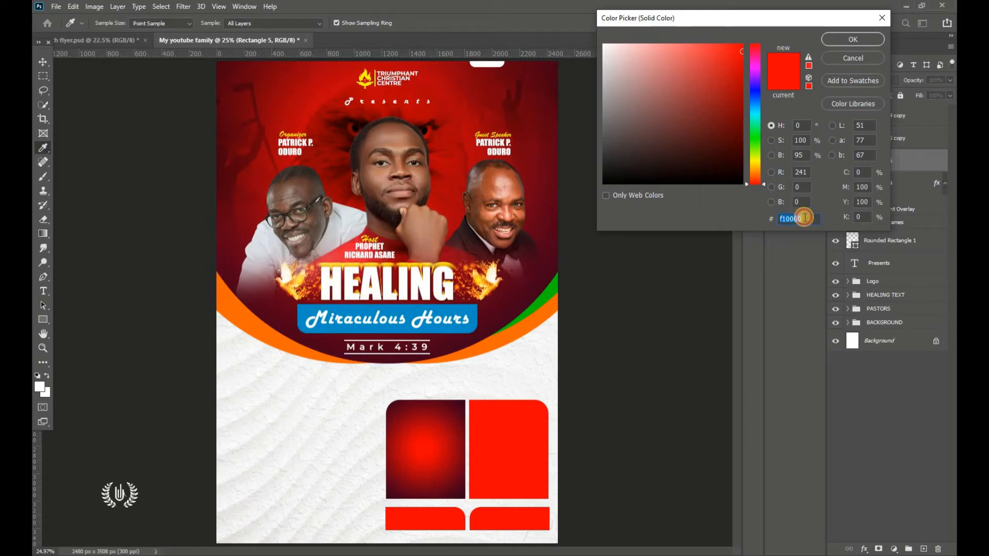
pyautogui.rightClick(802, 217)
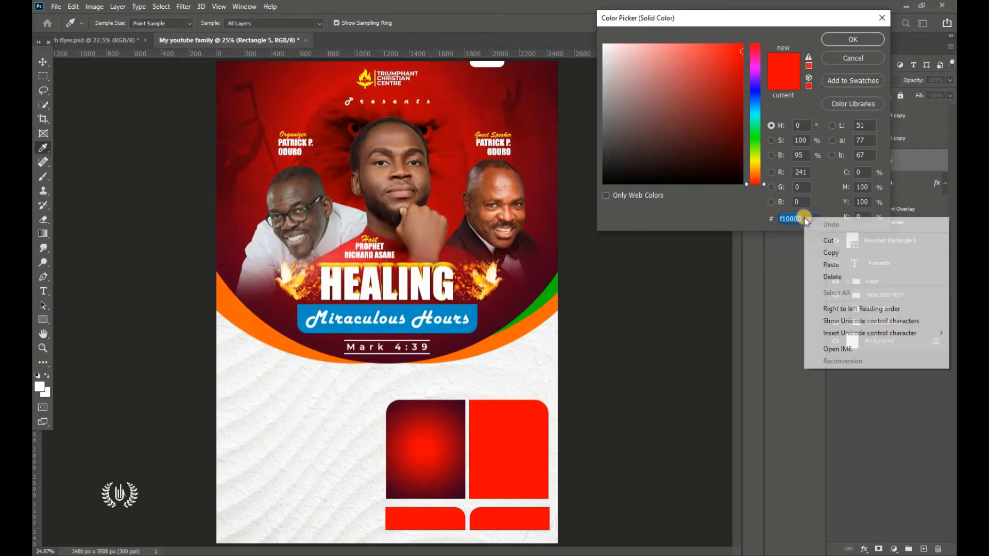
pyautogui.click(823, 261)
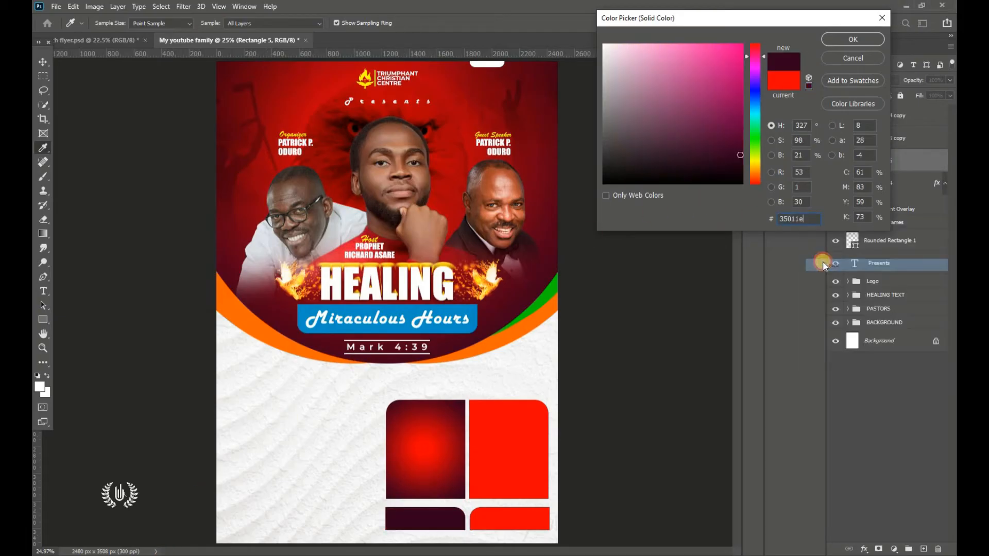
pyautogui.click(850, 39)
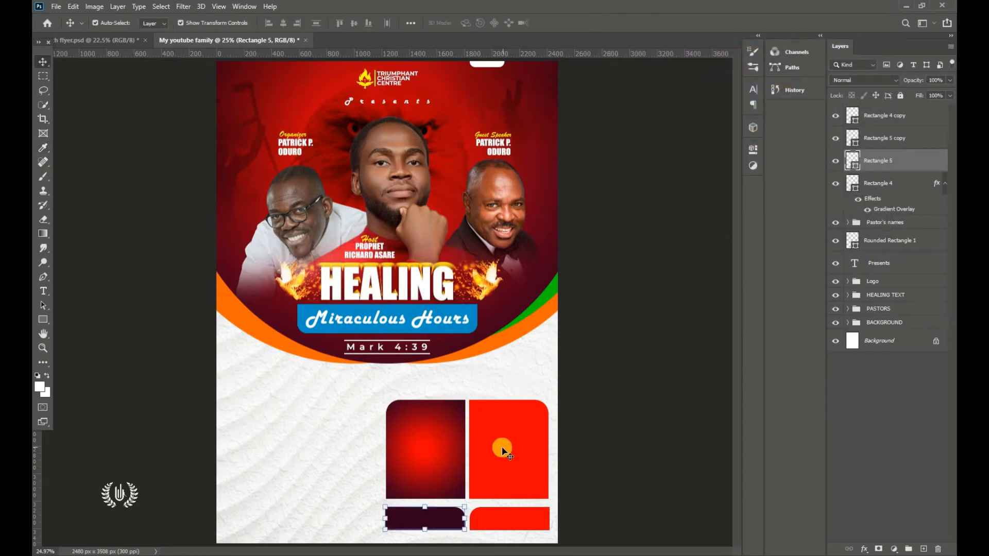
pyautogui.click(426, 442)
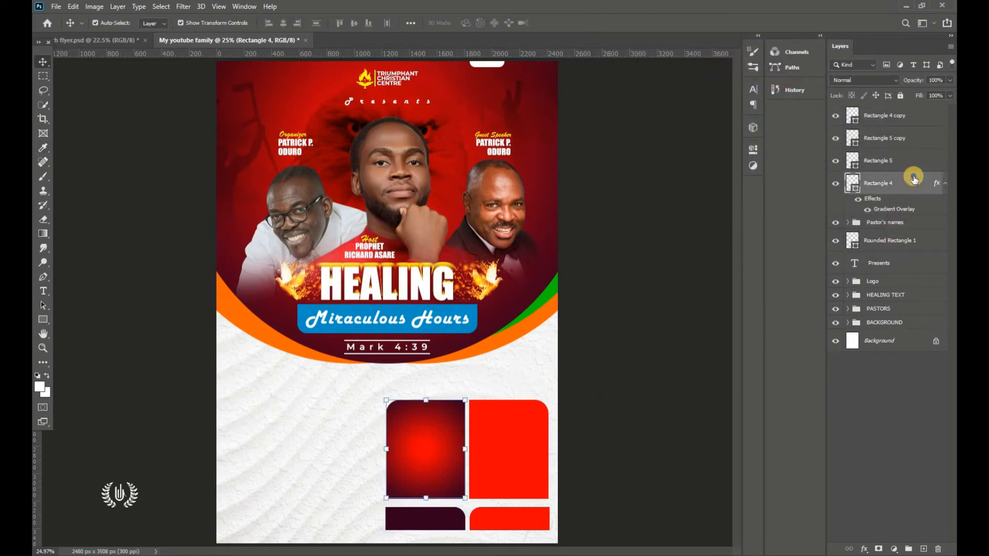
# Step: Hide the Rectangle 4 layer and give it a Violet colour label
pyautogui.rightClick(914, 178)
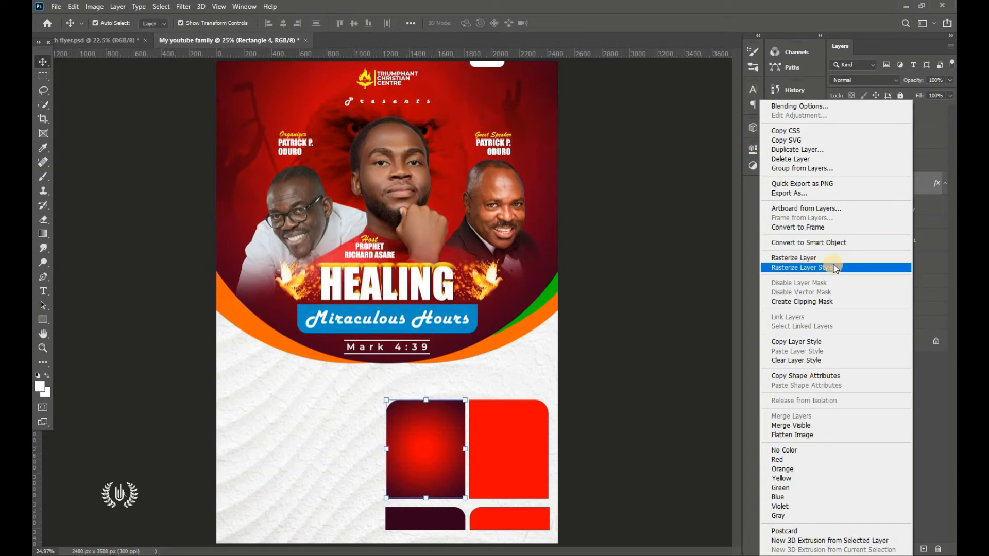
pyautogui.click(935, 187)
pyautogui.moveTo(915, 185); pyautogui.dragTo(923, 547)
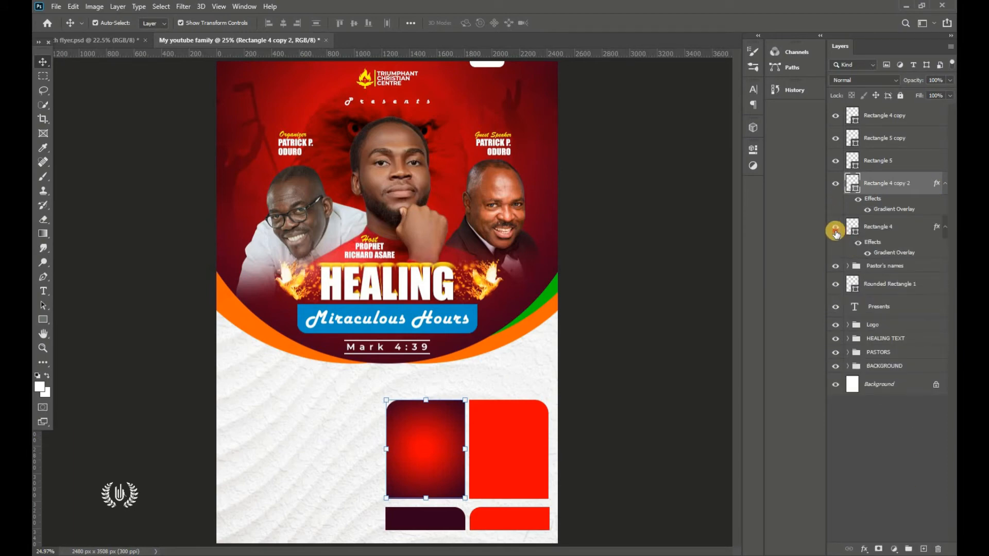
pyautogui.click(835, 230)
pyautogui.click(917, 231)
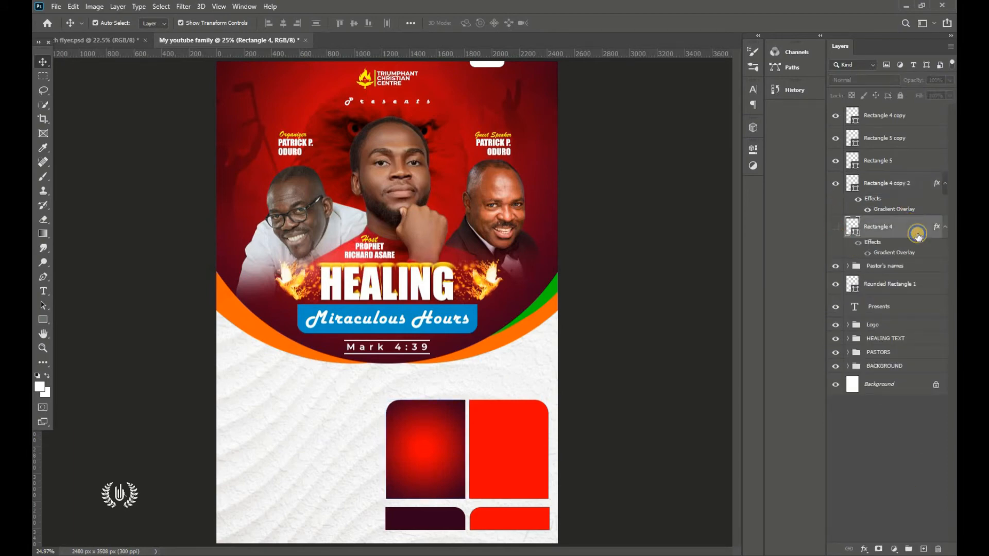
pyautogui.rightClick(918, 232)
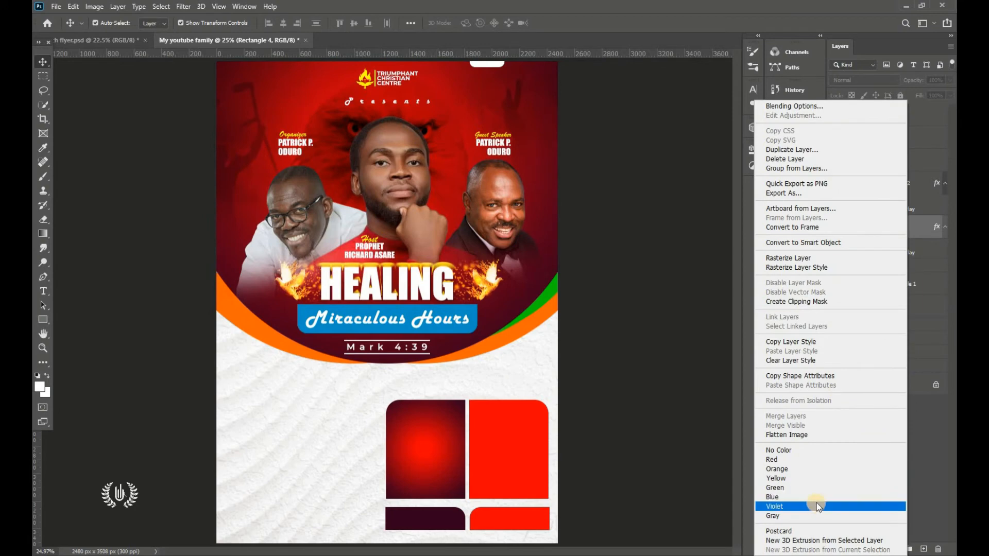
pyautogui.click(815, 507)
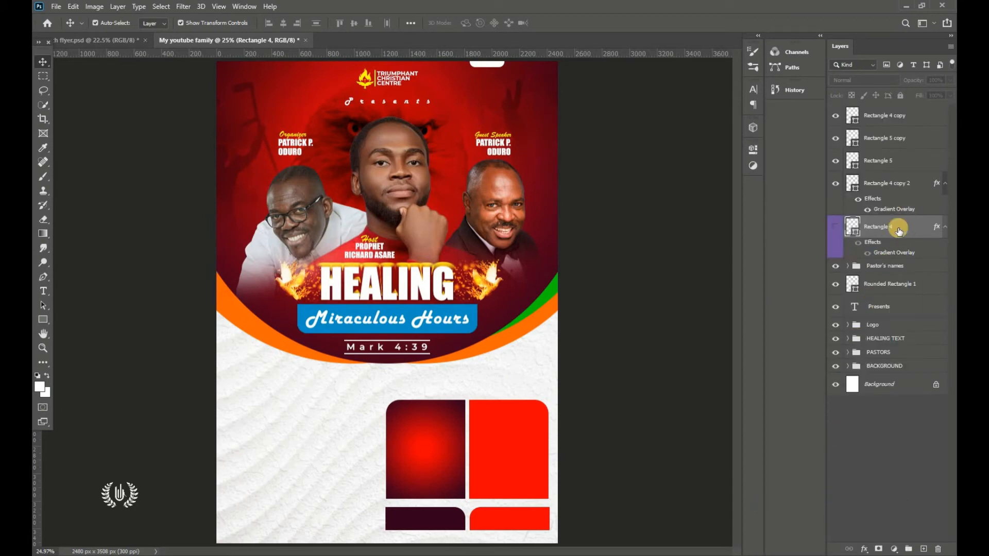
# Step: Rasterize the gradient overlay layer style of Rectangle 4 copy 2
pyautogui.click(904, 188)
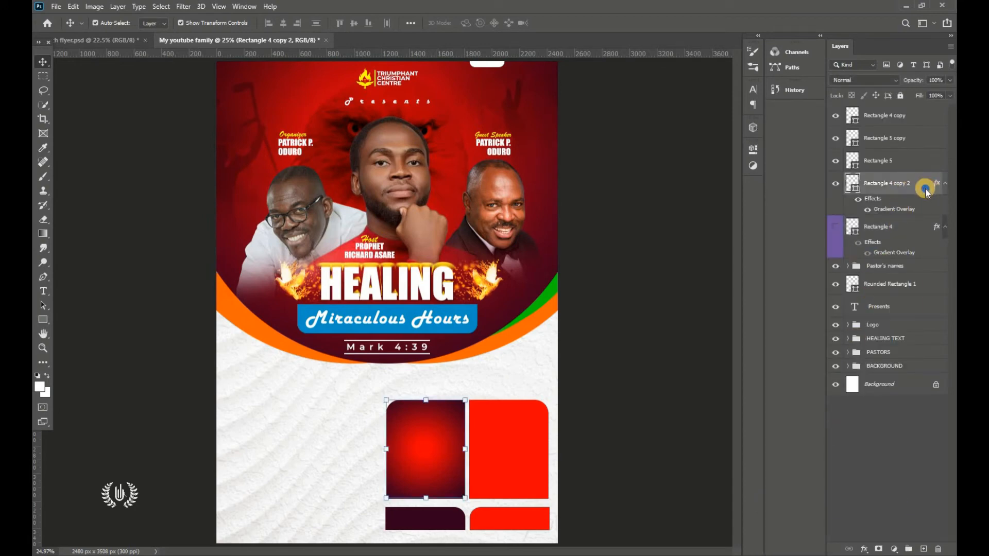
pyautogui.rightClick(925, 191)
pyautogui.click(849, 264)
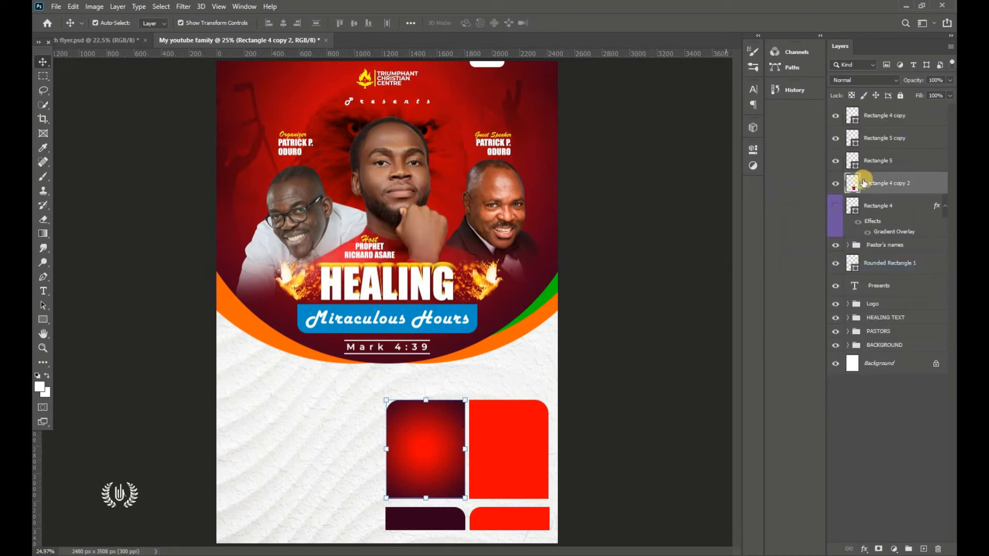
pyautogui.click(835, 184)
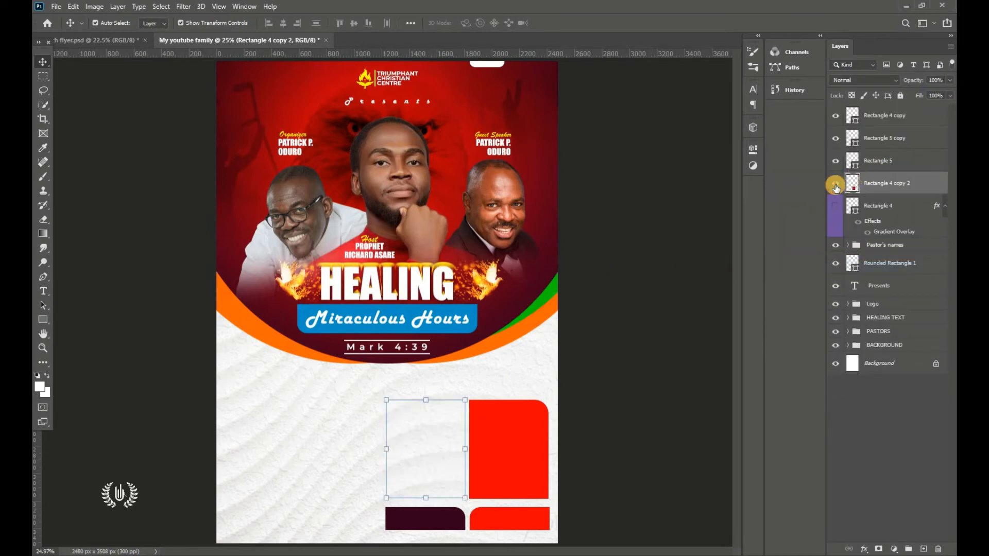
pyautogui.click(835, 185)
pyautogui.click(55, 7)
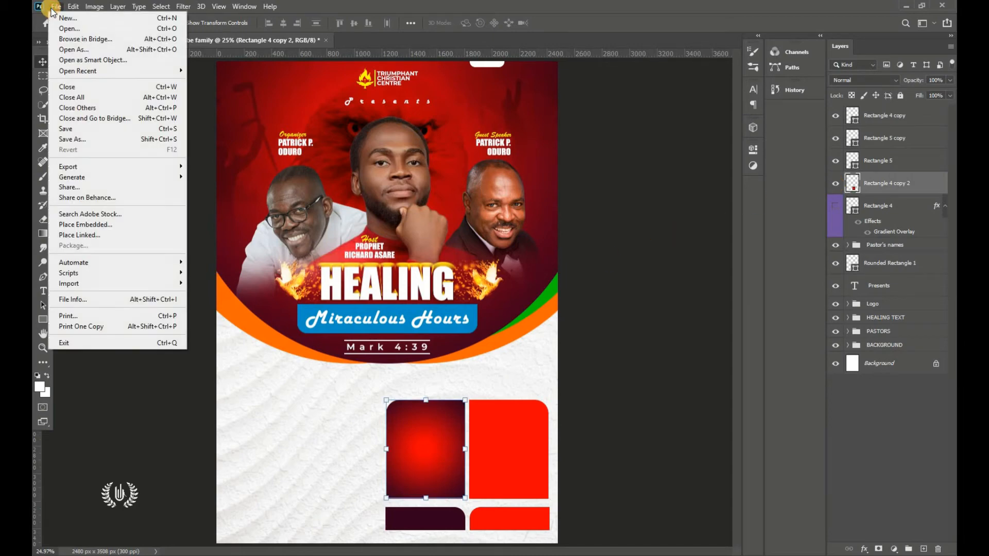
# Step: Place the 4TH PASTOR photo embedded, scale it down, flip it horizontally and position it
pyautogui.click(95, 225)
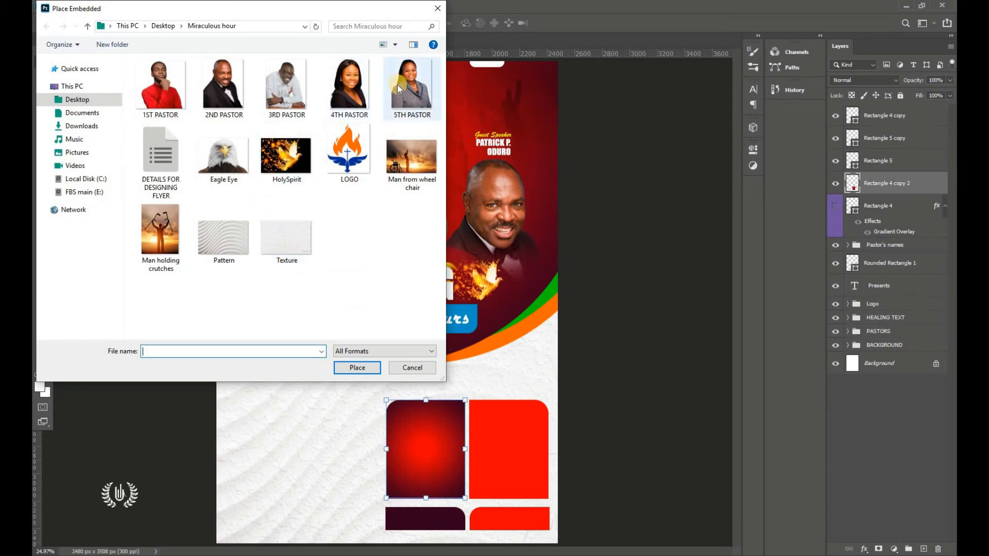
pyautogui.click(344, 88)
pyautogui.click(342, 369)
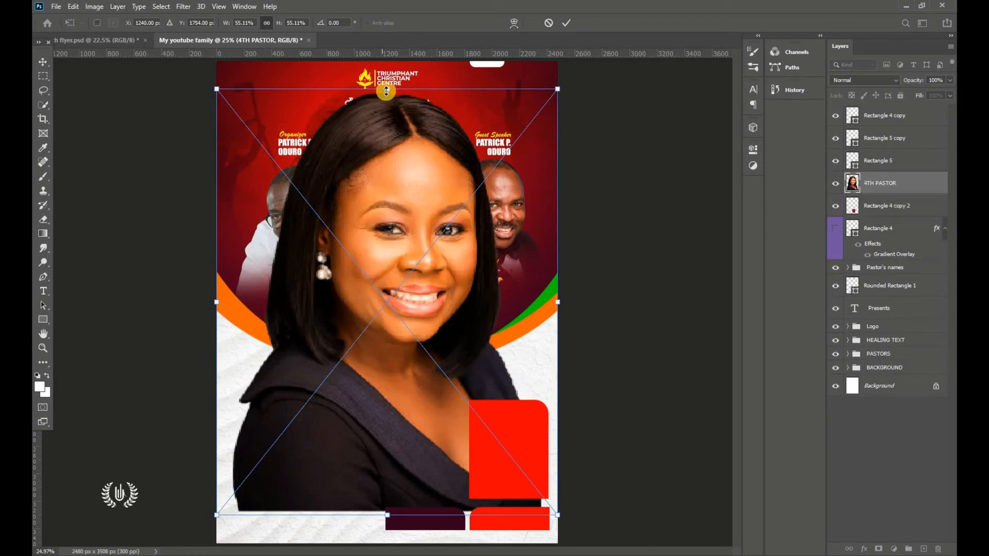
pyautogui.moveTo(387, 92); pyautogui.dragTo(386, 358)
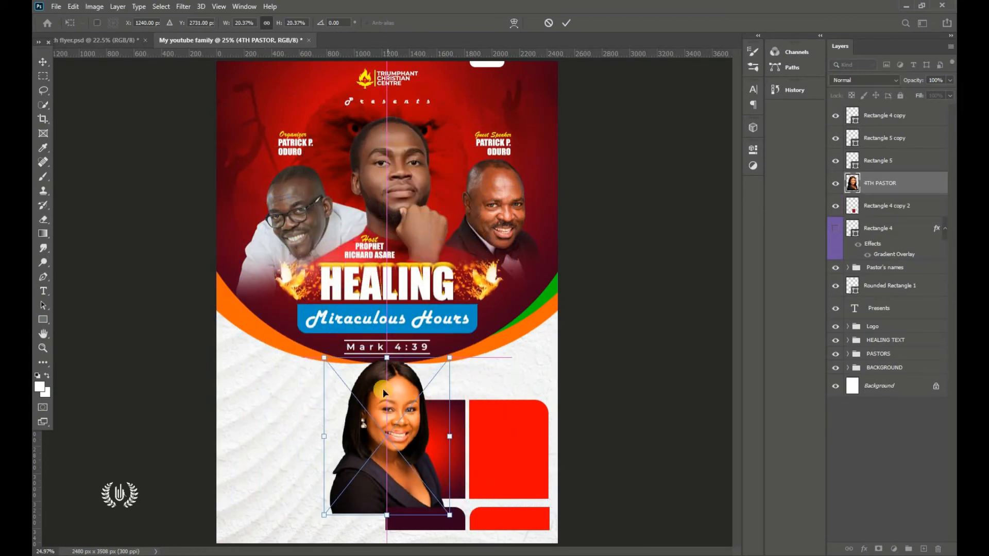
pyautogui.rightClick(384, 413)
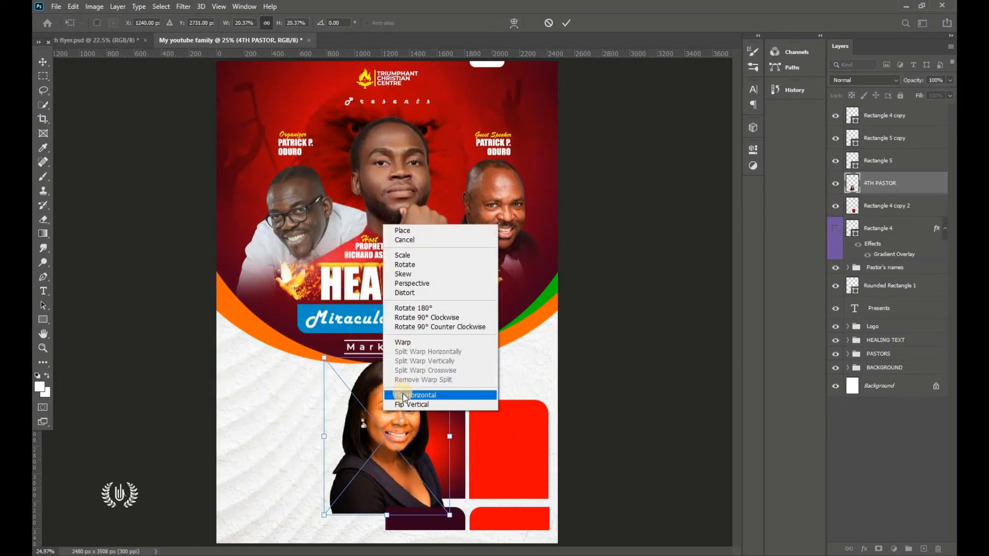
pyautogui.click(403, 395)
pyautogui.moveTo(390, 405); pyautogui.dragTo(427, 411)
pyautogui.moveTo(424, 363); pyautogui.dragTo(433, 423)
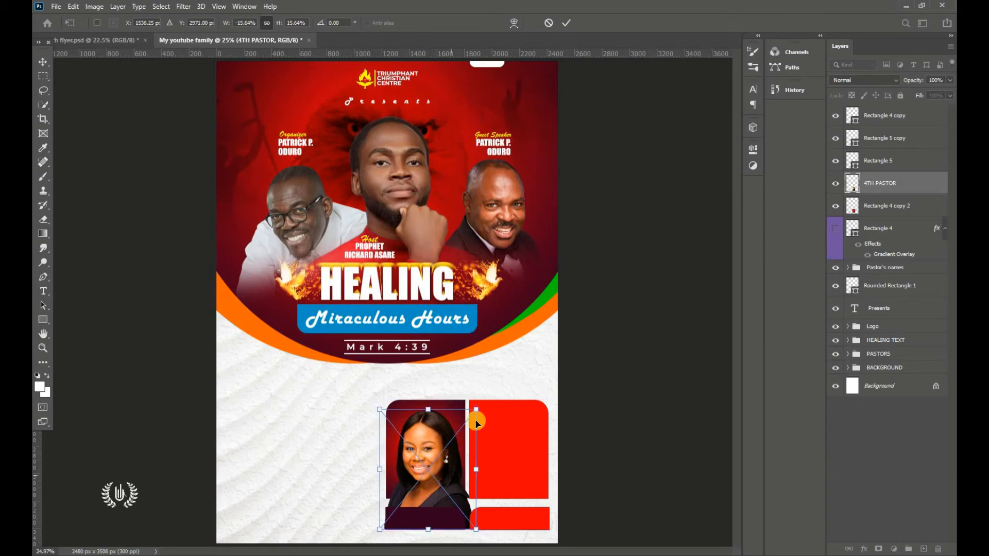
pyautogui.click(566, 23)
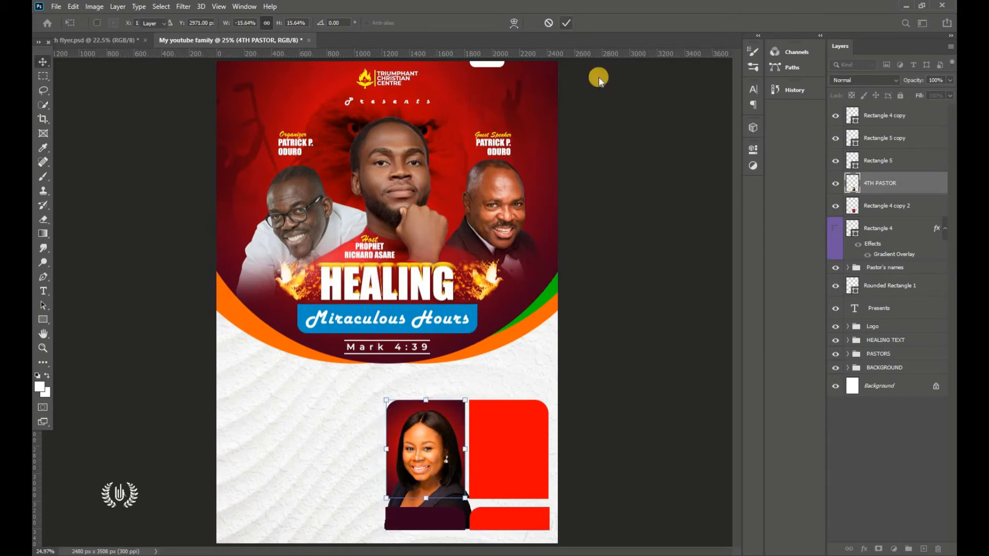
# Step: Clip the 4TH PASTOR portrait to the rectangle below and fine-tune its size and position
pyautogui.rightClick(929, 183)
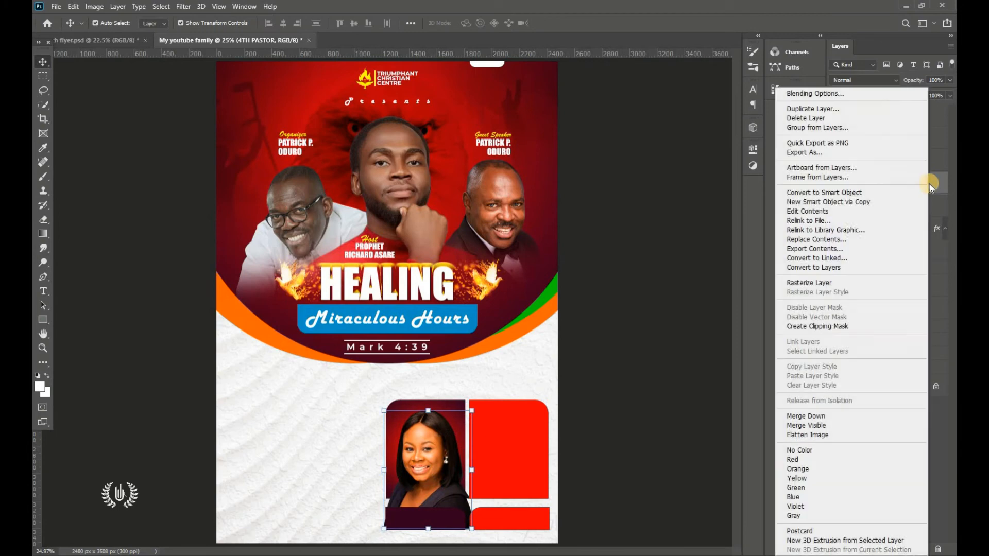
pyautogui.click(835, 324)
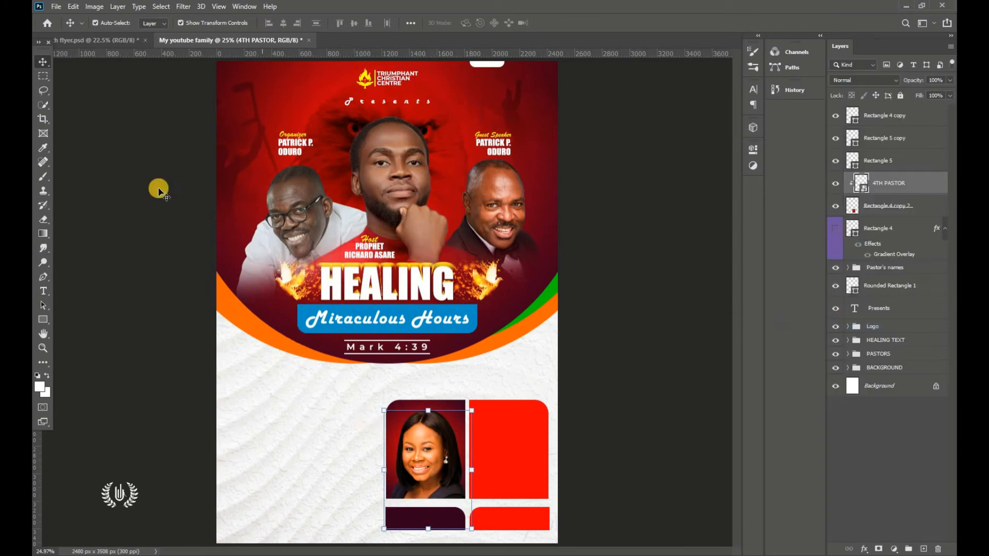
pyautogui.click(74, 7)
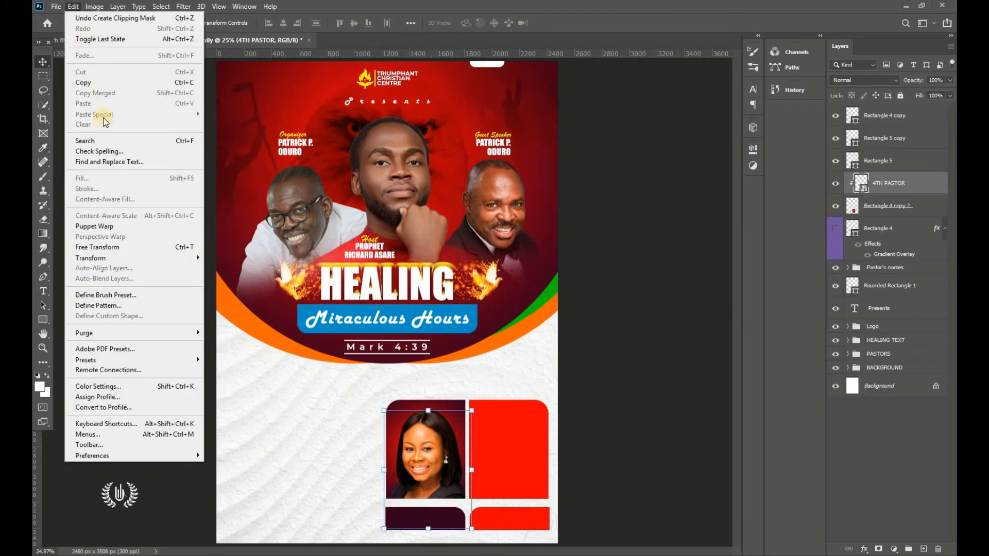
pyautogui.click(122, 245)
pyautogui.moveTo(380, 413); pyautogui.dragTo(379, 408)
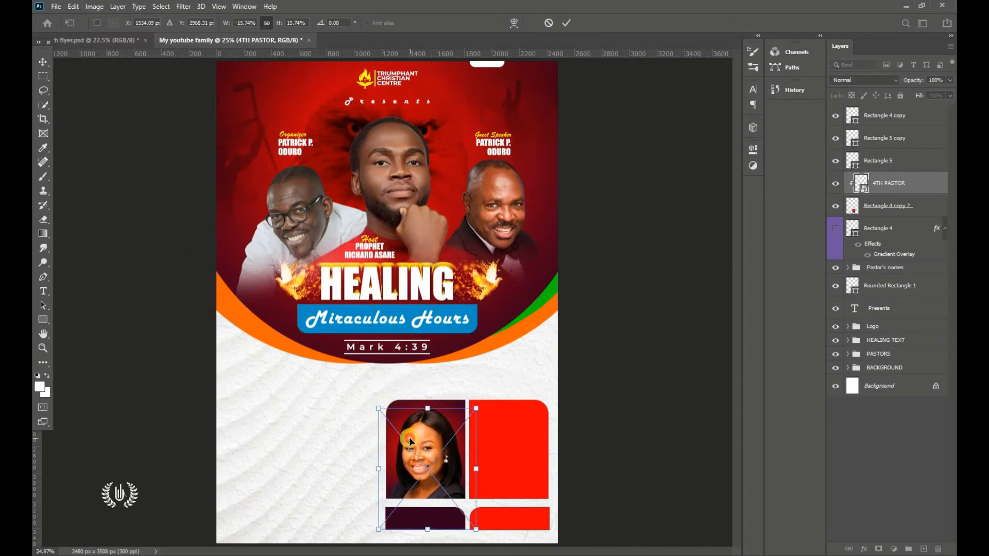
pyautogui.moveTo(410, 442); pyautogui.dragTo(406, 441)
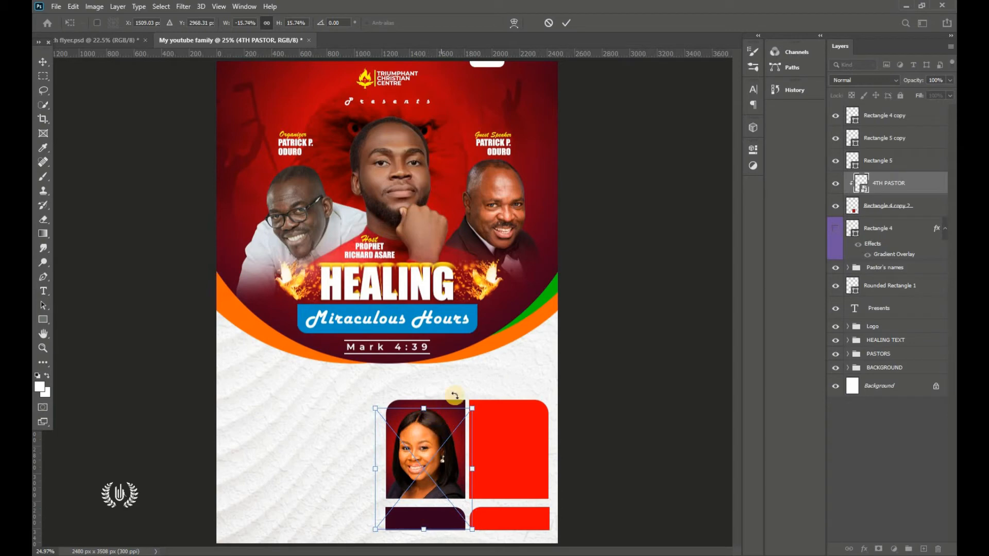
pyautogui.click(566, 23)
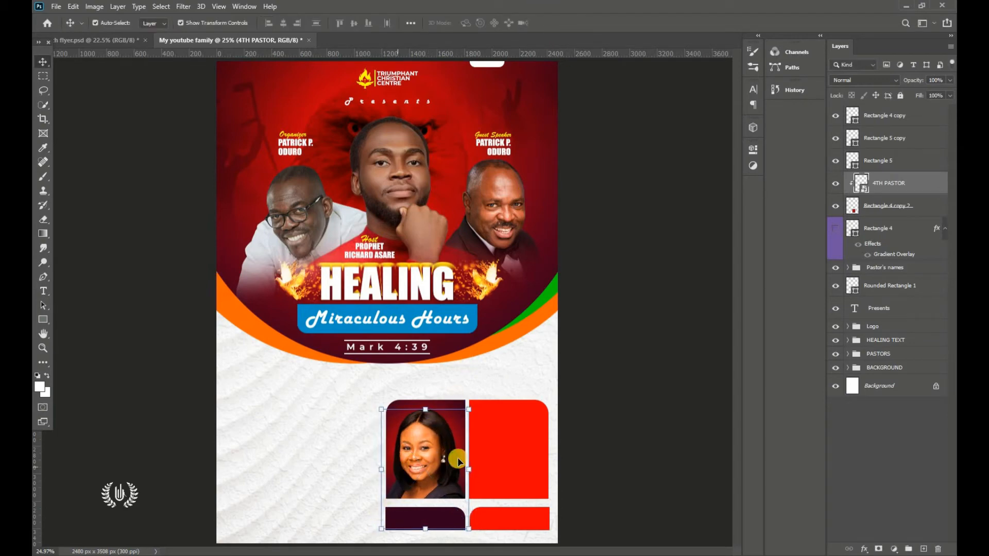
# Step: Recheck the 4TH PASTOR layer's transform at about 15.7% and commit it
pyautogui.click(506, 452)
pyautogui.click(430, 446)
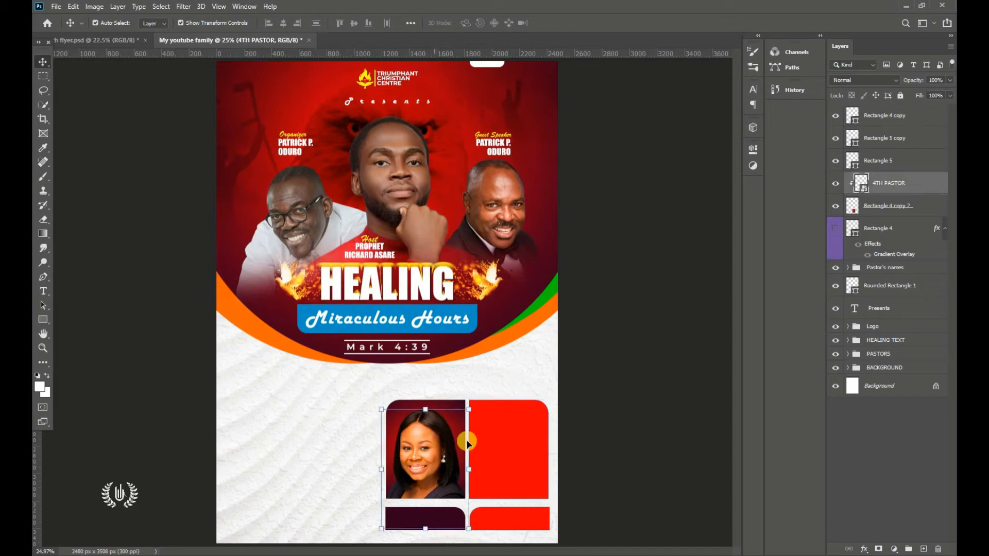
pyautogui.hotkey('ctrl', 't')
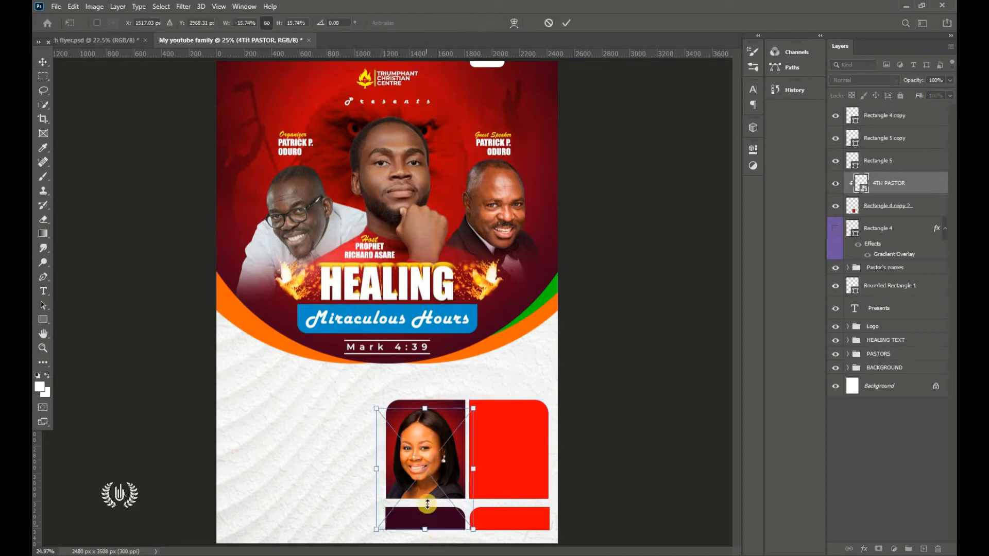
pyautogui.click(566, 23)
pyautogui.click(618, 233)
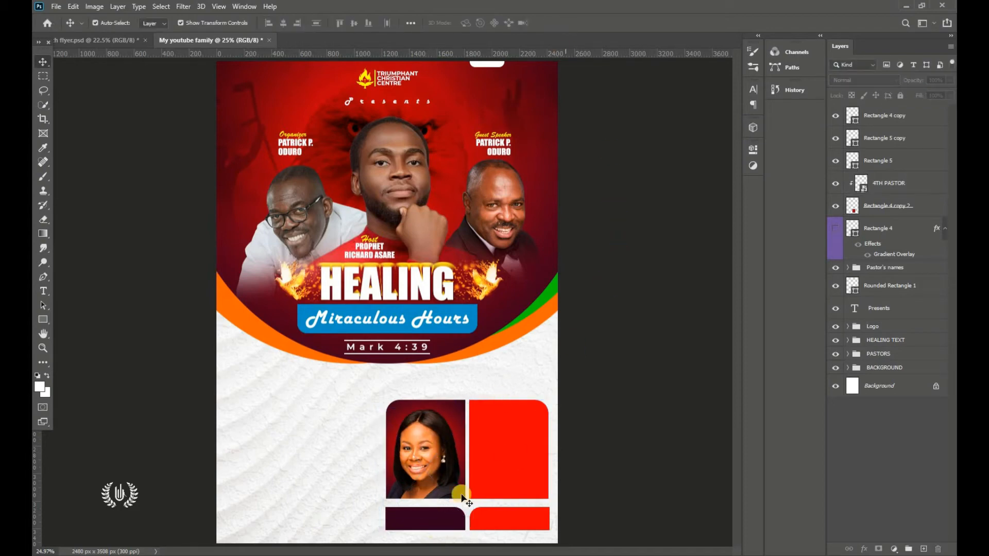
pyautogui.click(420, 523)
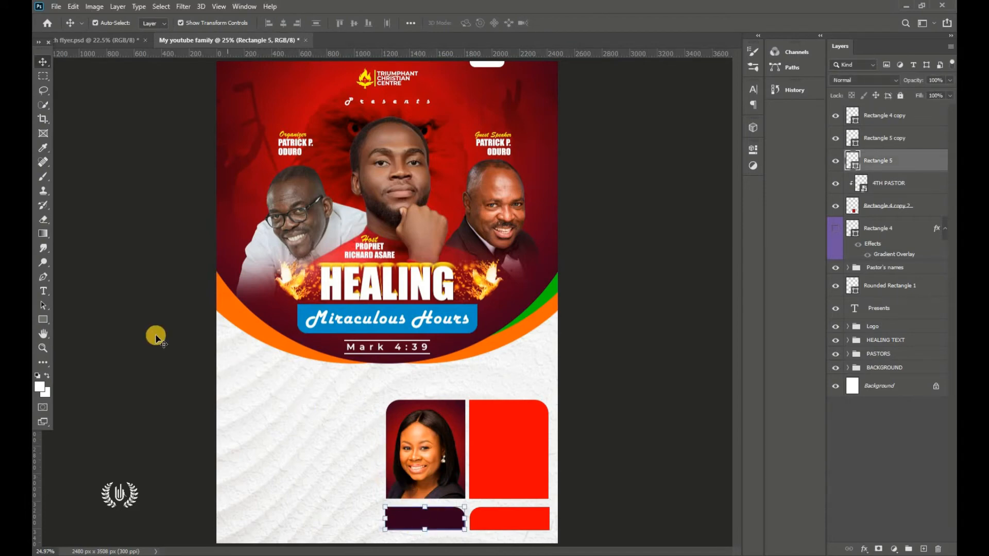
# Step: Add a 'Sis' text layer in Brush Script MT on the dark lower-left panel
pyautogui.moveTo(48, 295); pyautogui.dragTo(87, 291)
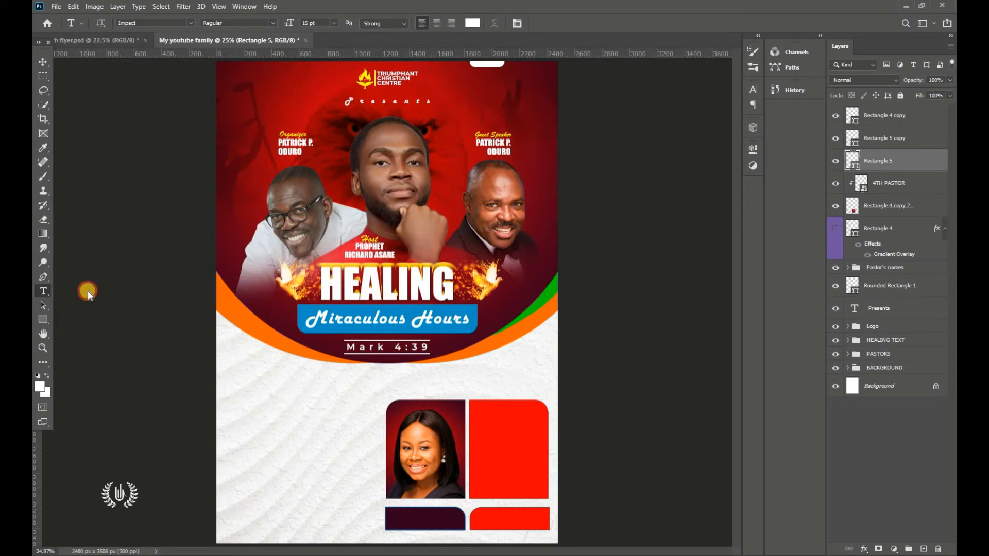
pyautogui.click(326, 461)
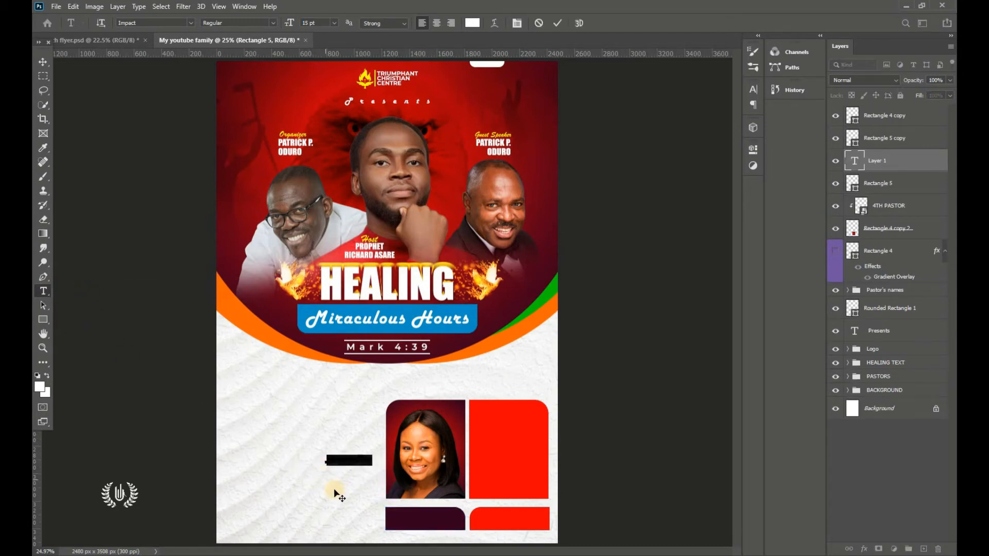
pyautogui.scroll(3, 334, 493)
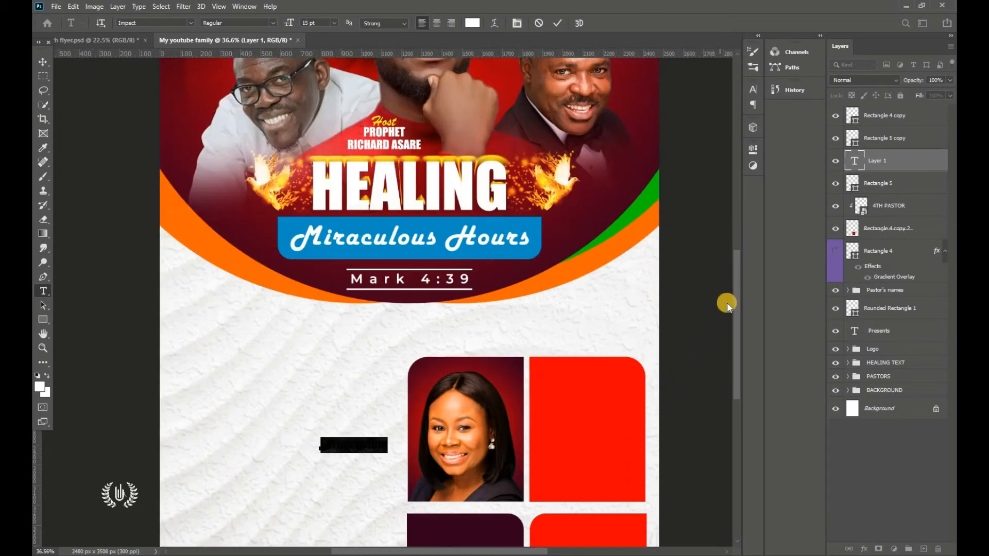
pyautogui.moveTo(736, 323); pyautogui.dragTo(736, 355)
pyautogui.scroll(3, 697, 410)
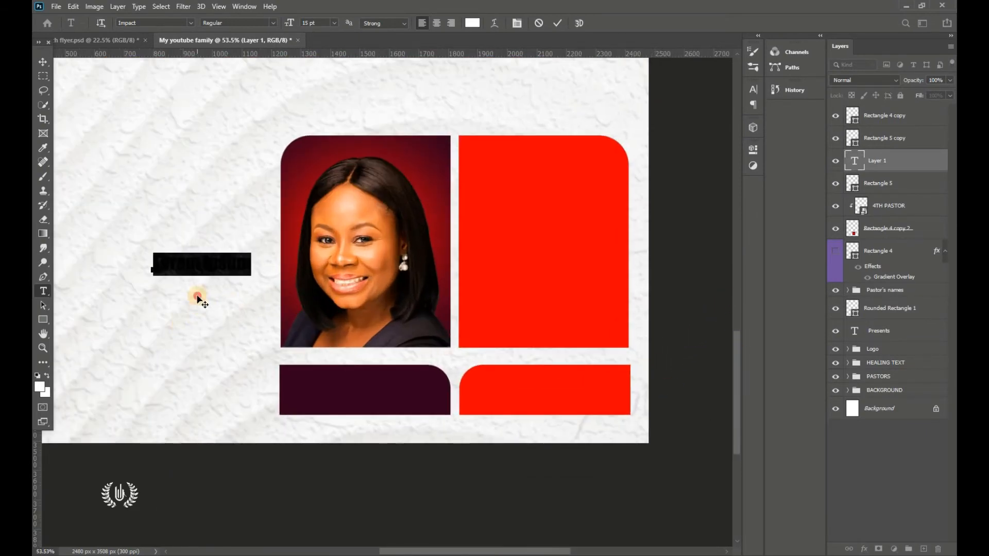
pyautogui.moveTo(197, 299); pyautogui.dragTo(366, 425)
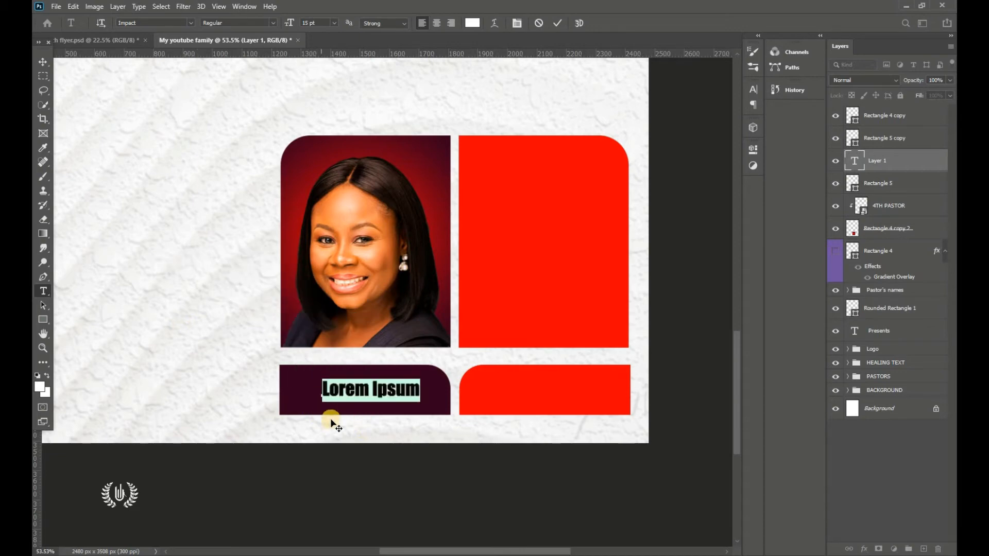
pyautogui.click(191, 23)
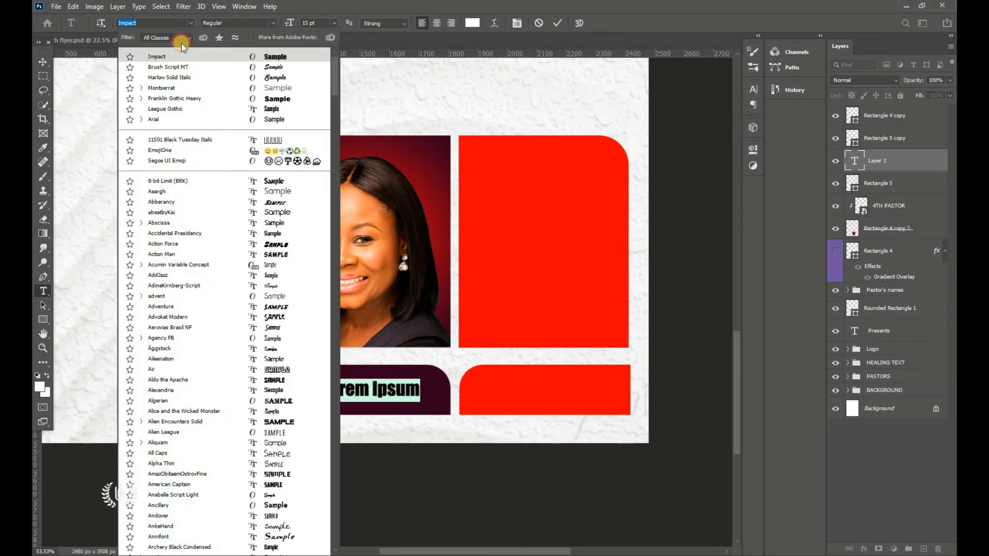
pyautogui.click(201, 68)
pyautogui.write('Sis.')
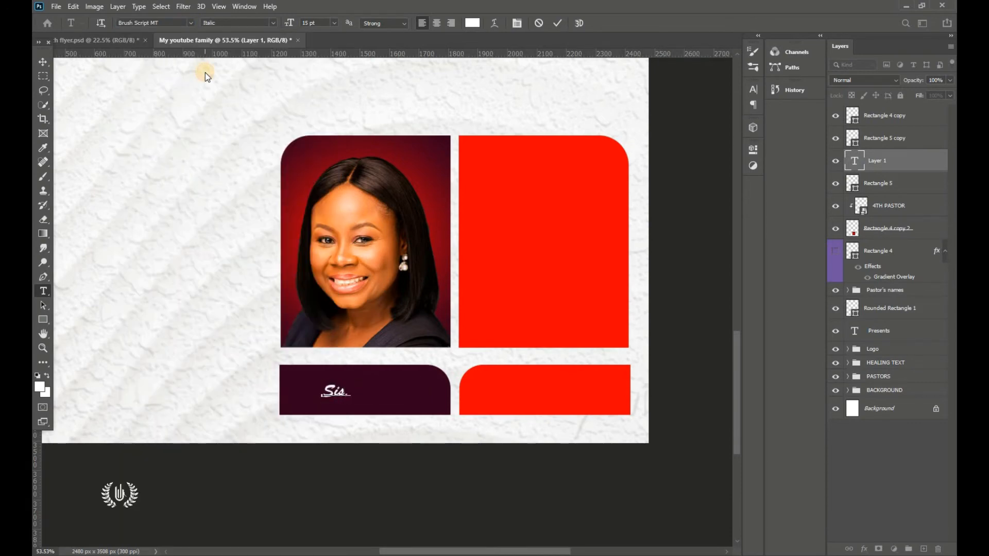
# Step: Color the Sis. caption yellow fffc00, nudge it slightly, and commit the text
pyautogui.hotkey('ctrl', 'a')
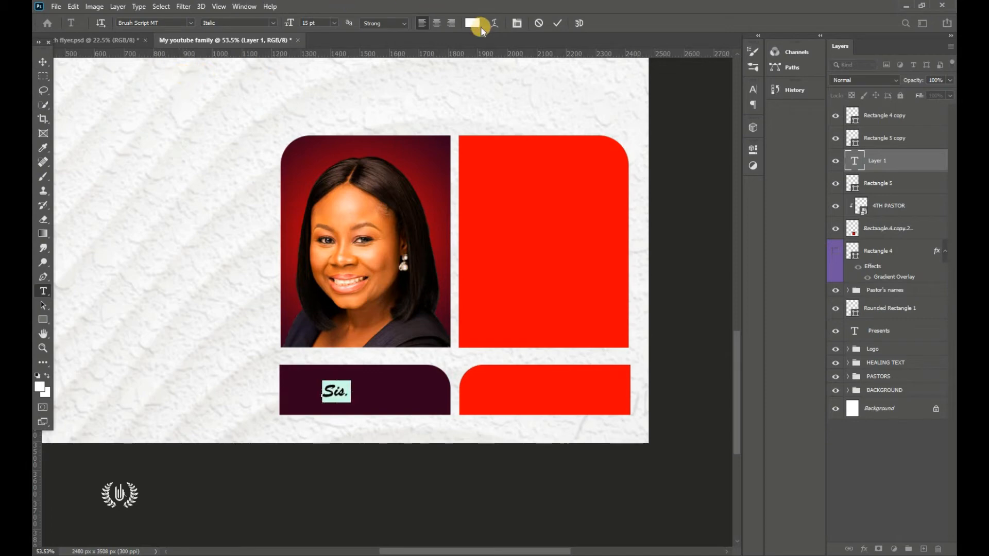
pyautogui.click(473, 23)
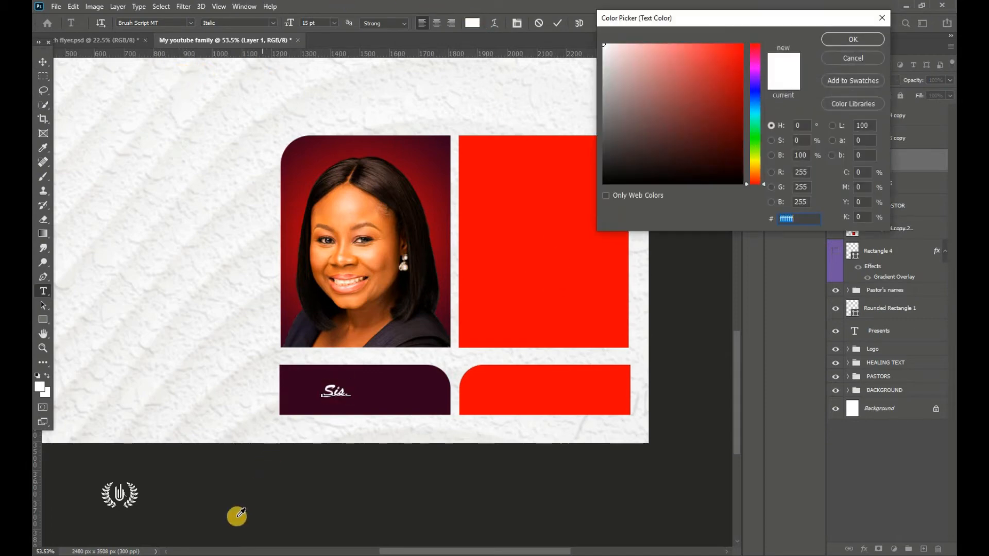
pyautogui.hotkey('alt', 'Tab')
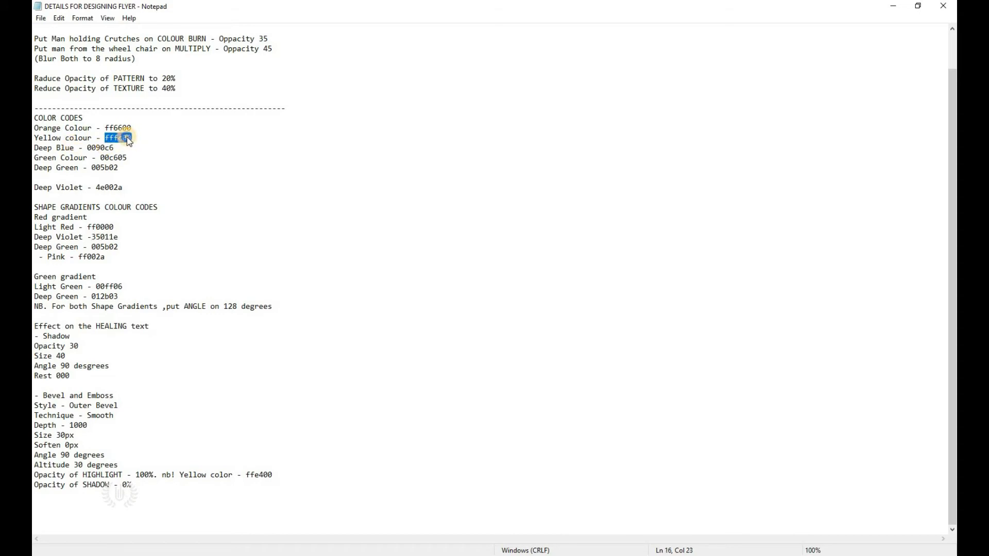
pyautogui.rightClick(127, 139)
pyautogui.click(143, 169)
pyautogui.hotkey('alt', 'Tab')
pyautogui.doubleClick(797, 218)
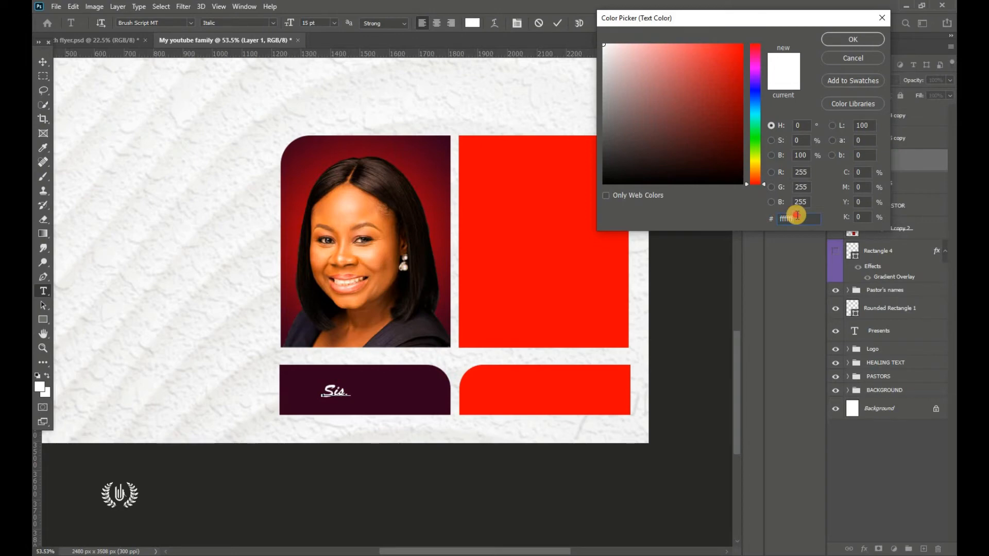
pyautogui.rightClick(796, 219)
pyautogui.click(818, 259)
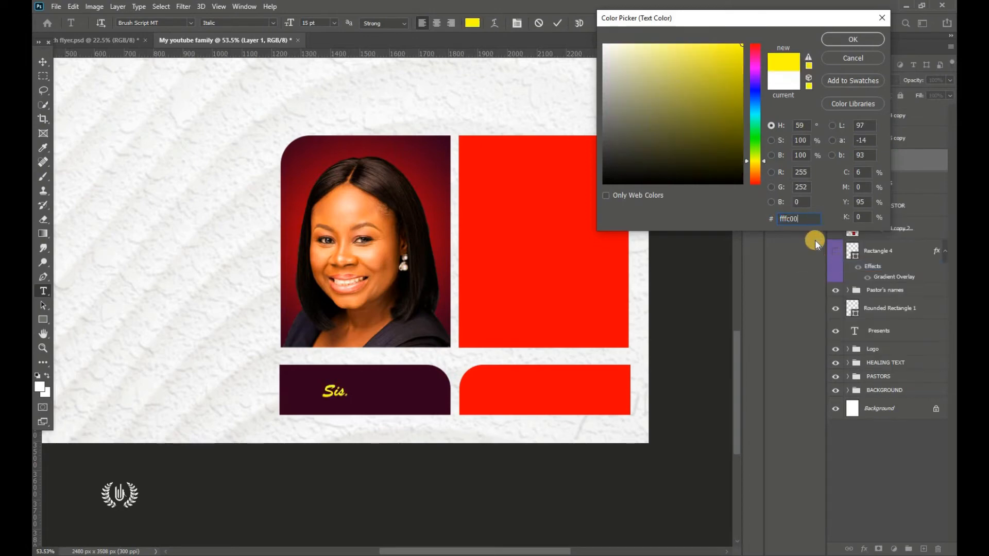
pyautogui.click(851, 40)
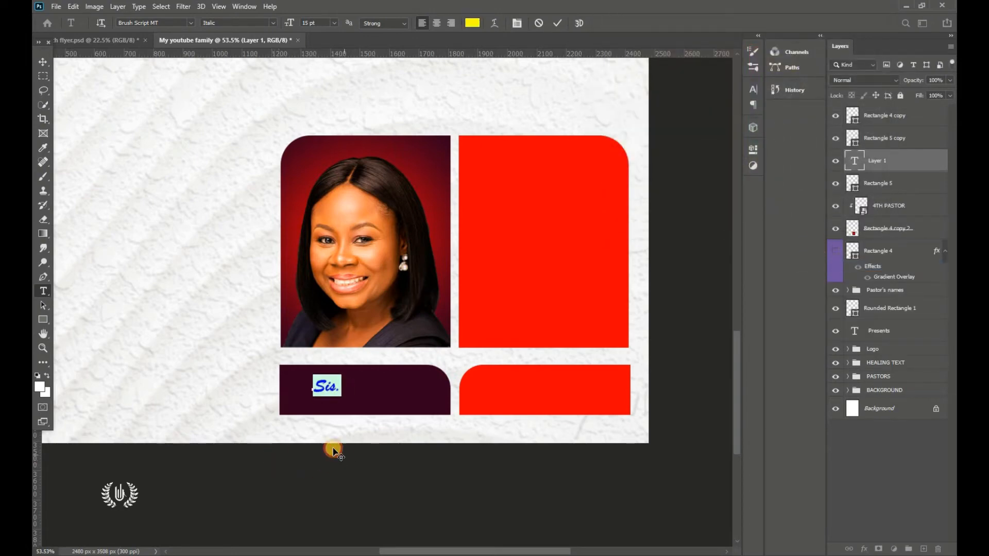
pyautogui.moveTo(329, 445); pyautogui.dragTo(329, 447)
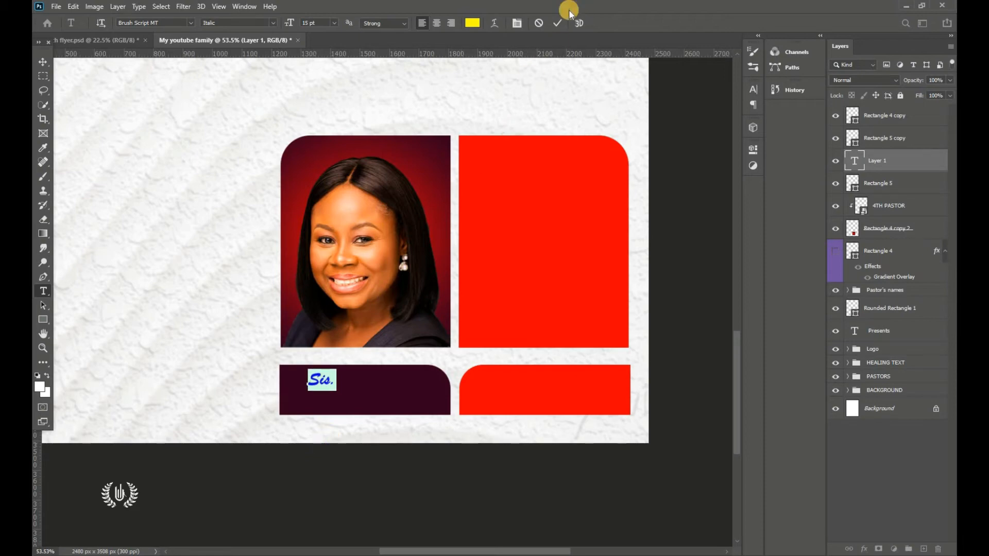
pyautogui.click(557, 23)
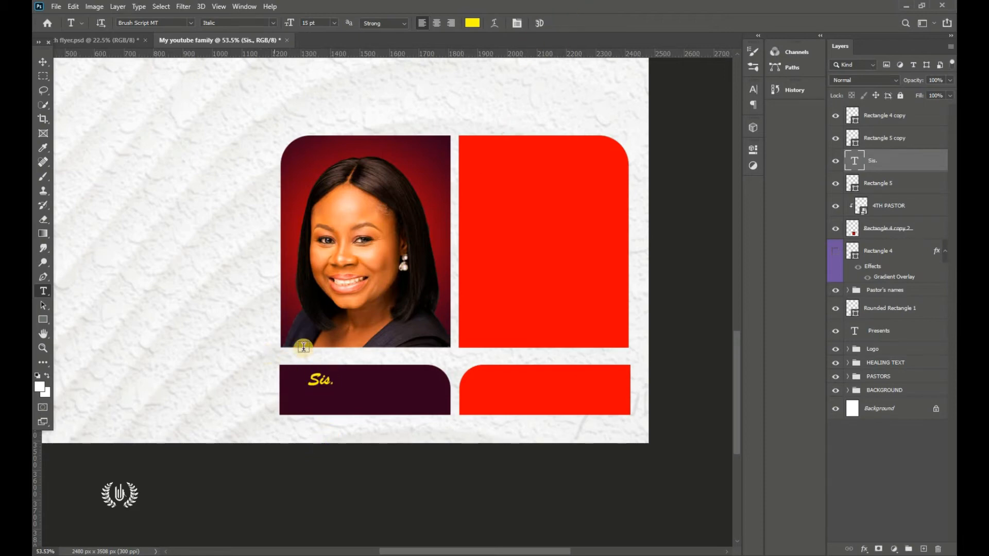
# Step: Draw a thin white-filled rectangle bar to the right of the Sis. caption
pyautogui.rightClick(40, 319)
pyautogui.rightClick(41, 319)
pyautogui.rightClick(41, 318)
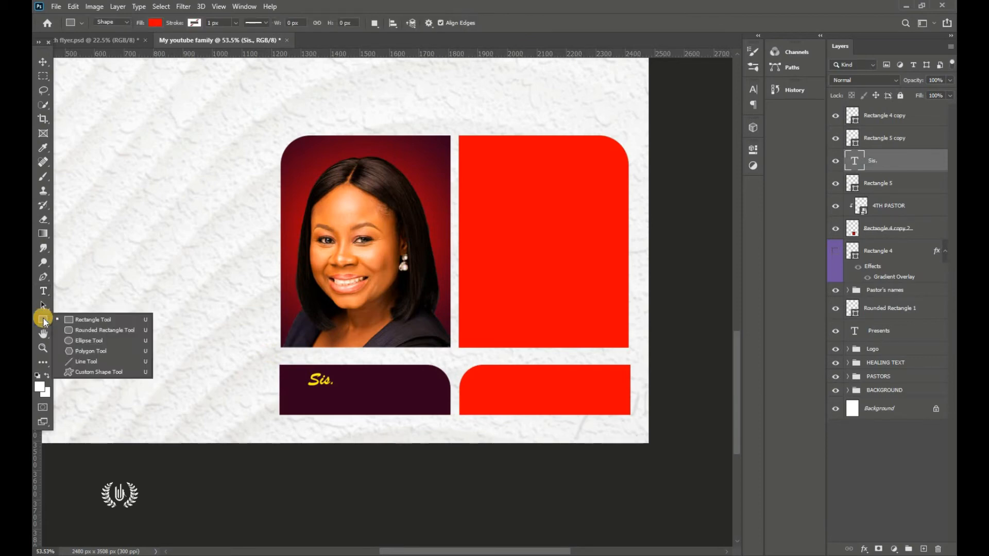
pyautogui.click(70, 319)
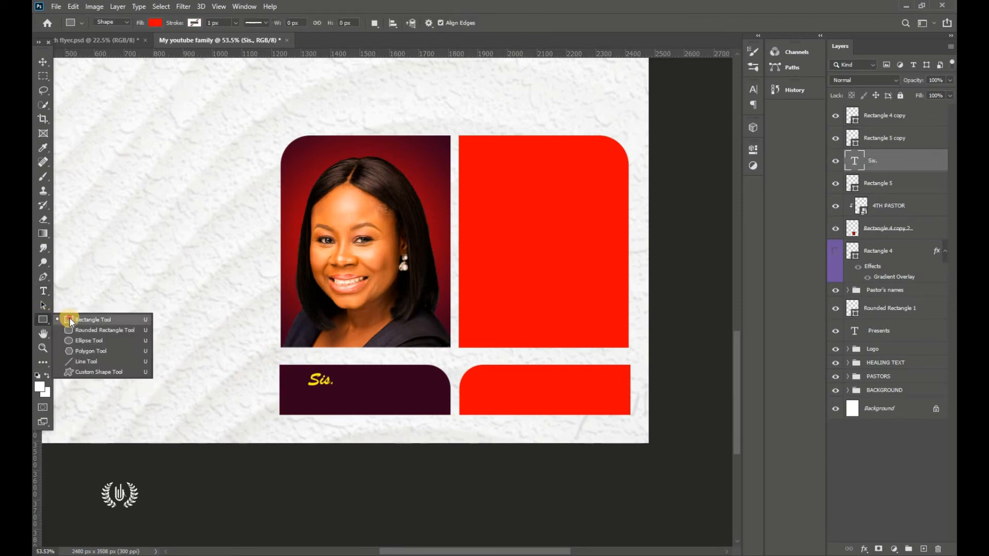
pyautogui.click(156, 23)
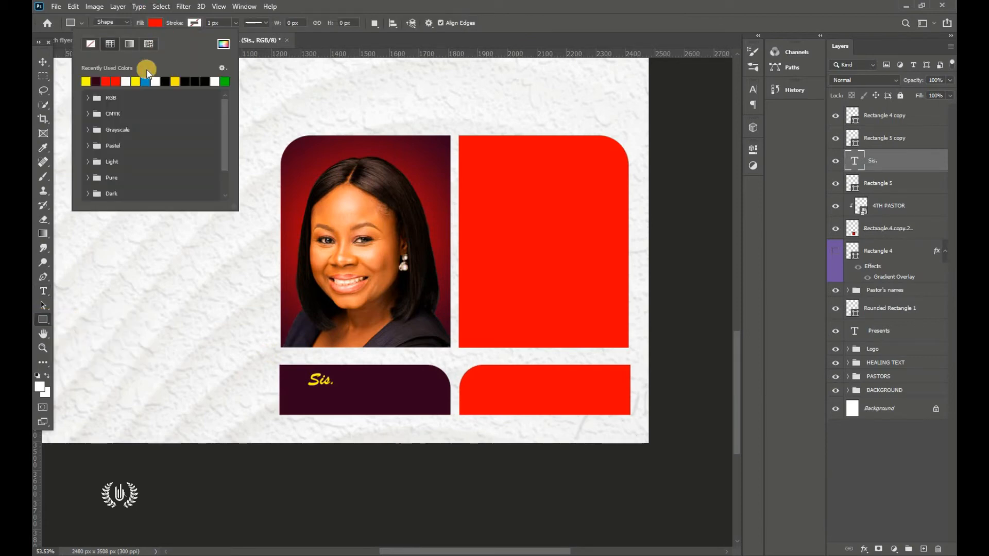
pyautogui.click(157, 25)
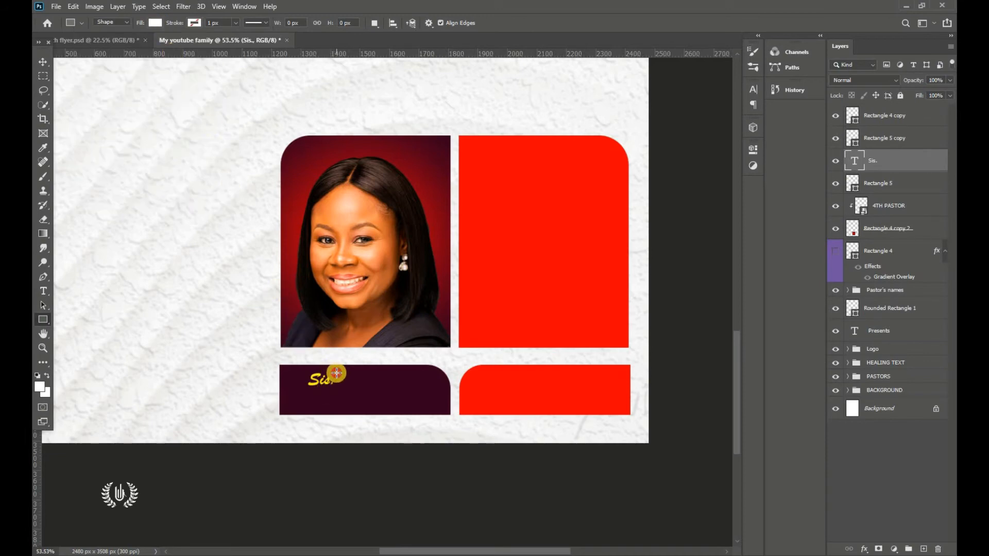
pyautogui.moveTo(336, 373); pyautogui.dragTo(427, 383)
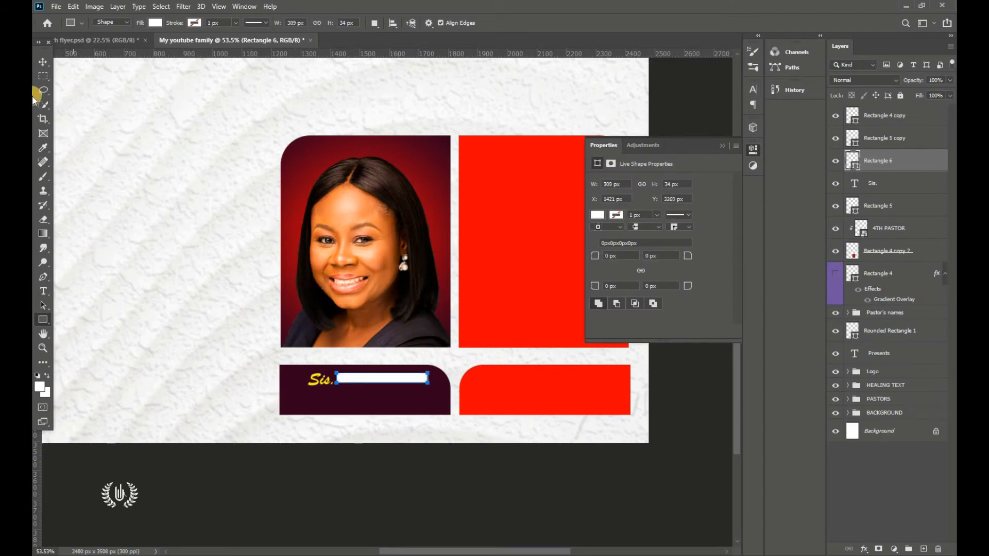
# Step: Change the bar's fill colour to yellow fffc00
pyautogui.click(44, 63)
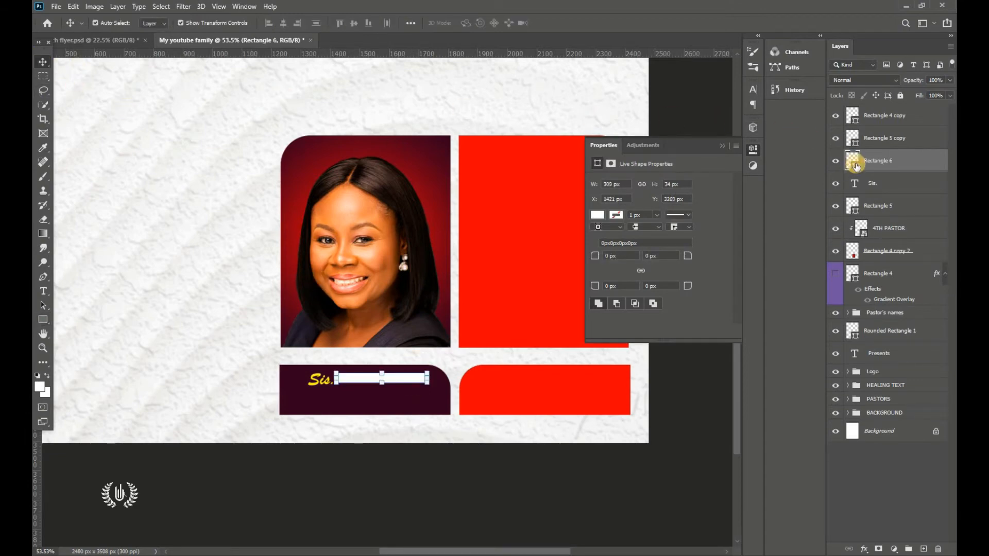
pyautogui.doubleClick(854, 166)
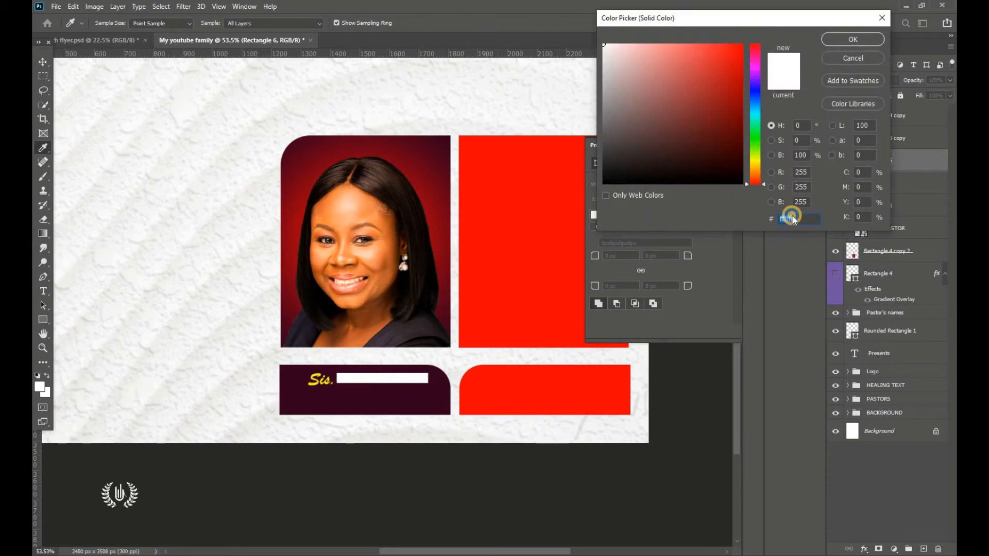
pyautogui.rightClick(792, 220)
pyautogui.click(812, 262)
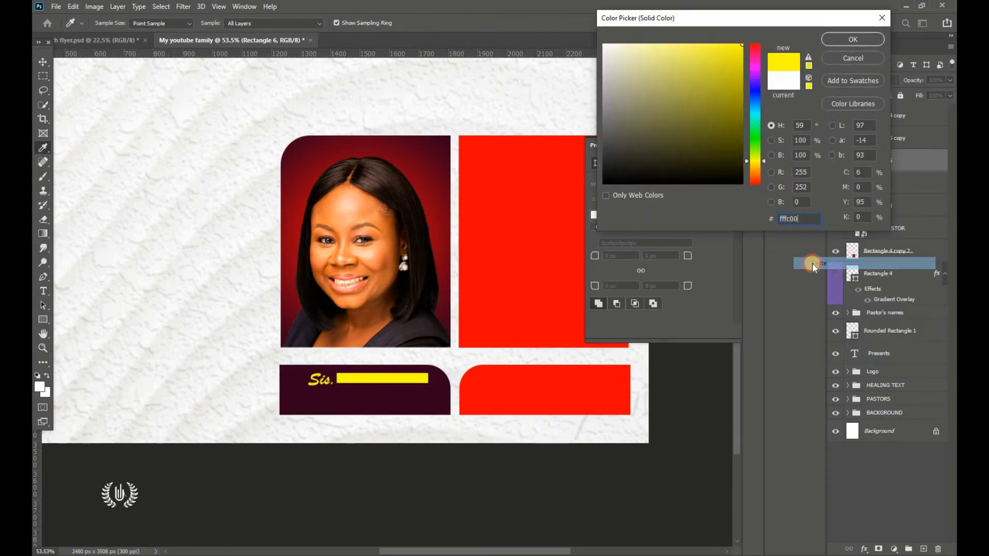
pyautogui.click(836, 43)
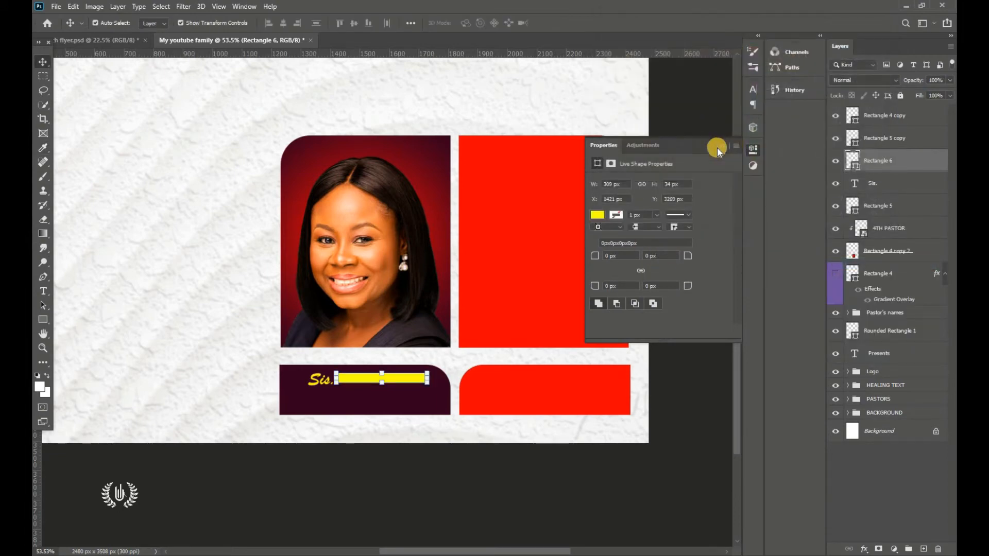
pyautogui.click(724, 144)
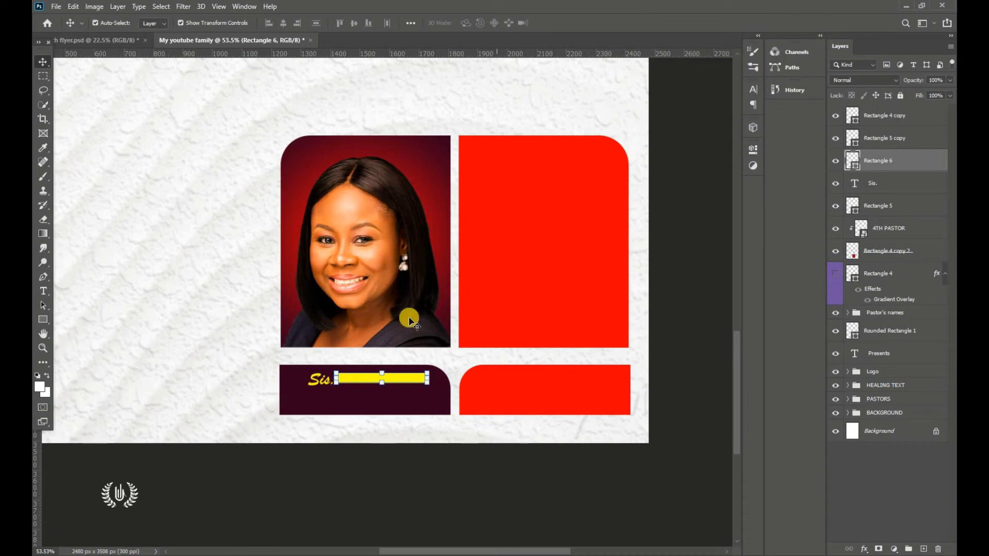
# Step: Align the yellow bar and Sis. caption by their vertical centers
pyautogui.keyDown('shift'); pyautogui.click(323, 385); pyautogui.keyUp('shift')
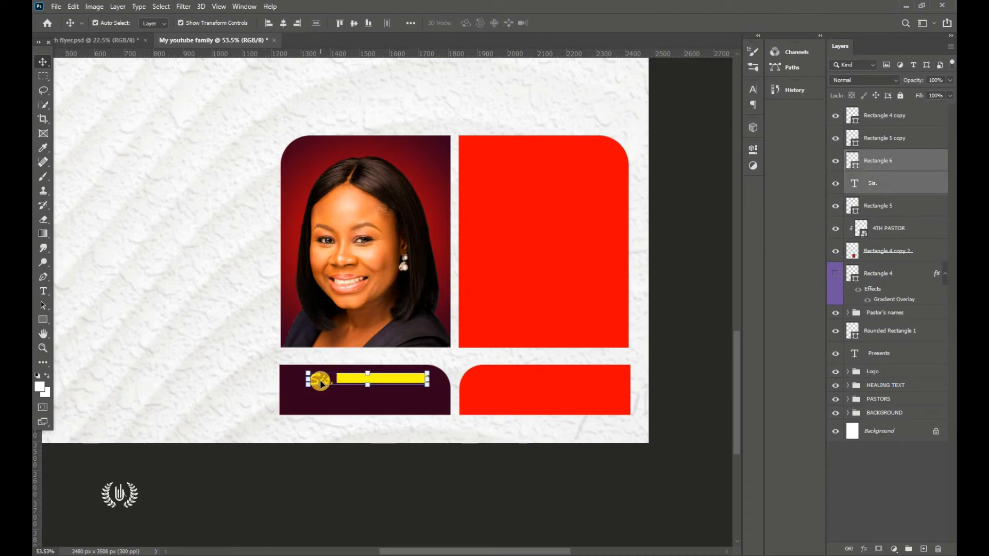
pyautogui.click(351, 25)
pyautogui.click(717, 302)
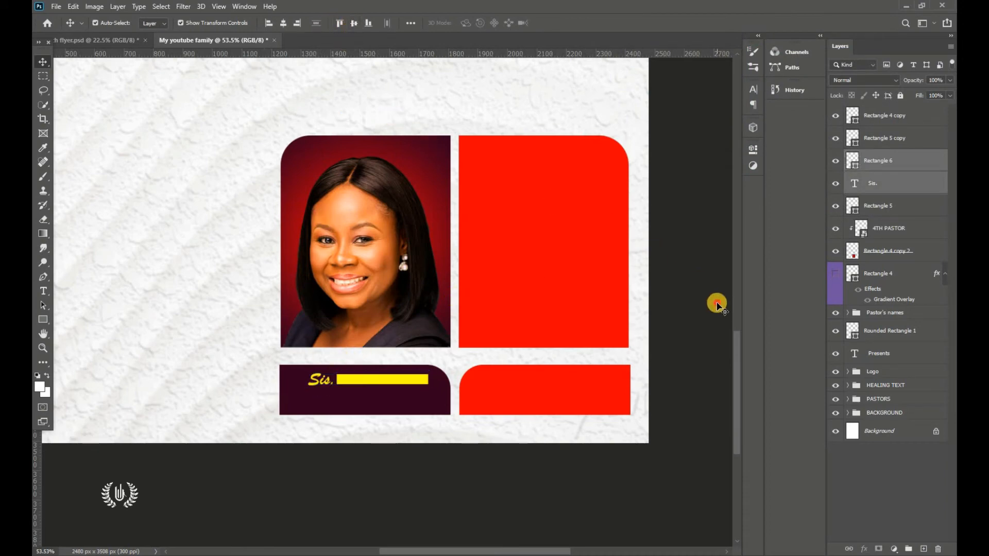
pyautogui.click(882, 137)
pyautogui.click(361, 381)
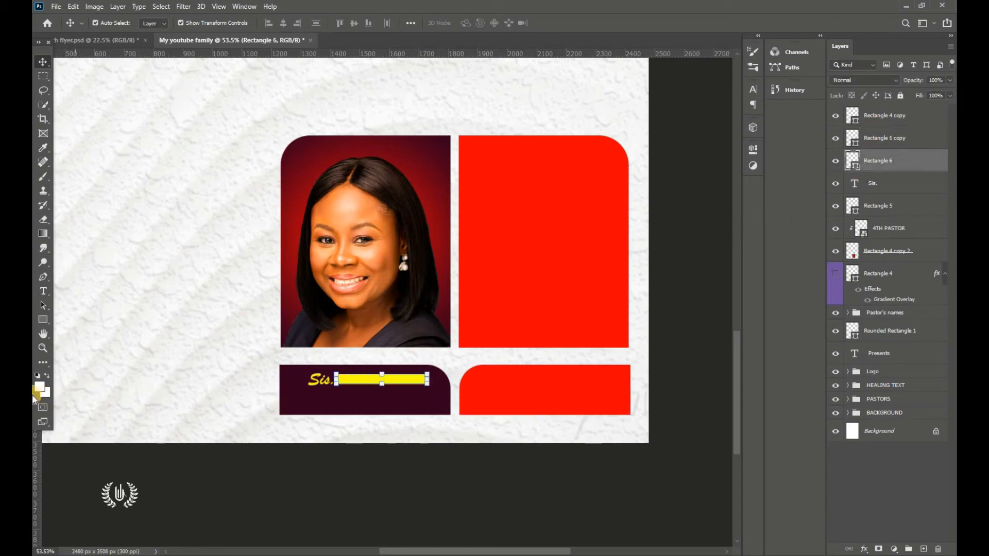
# Step: Add a new Impact text layer positioned below the Sis. caption
pyautogui.moveTo(43, 291); pyautogui.dragTo(72, 286)
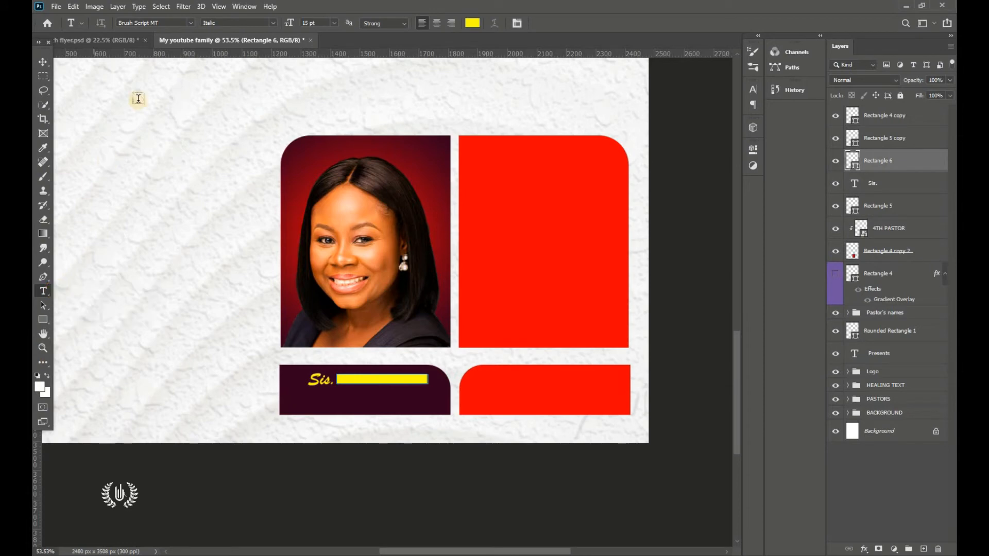
pyautogui.click(190, 23)
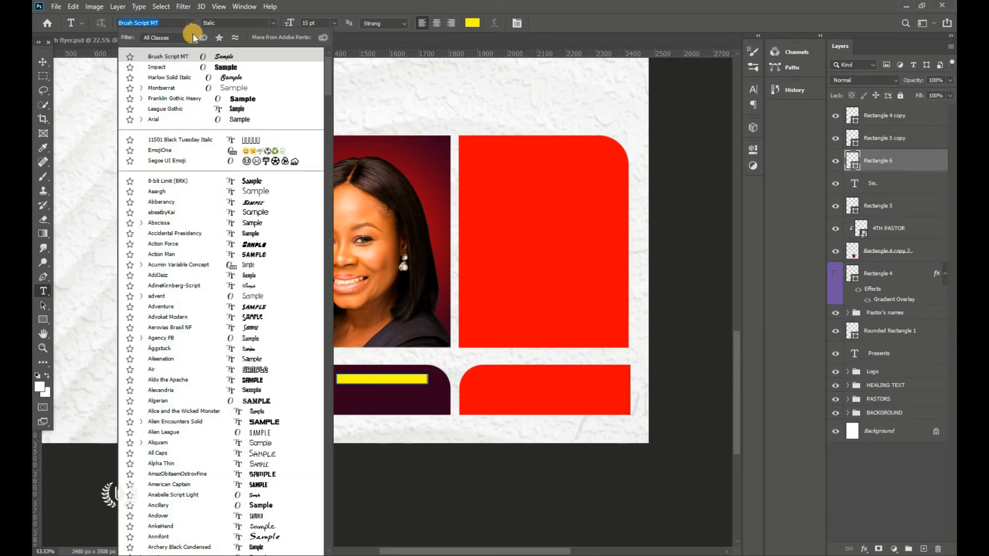
pyautogui.click(195, 89)
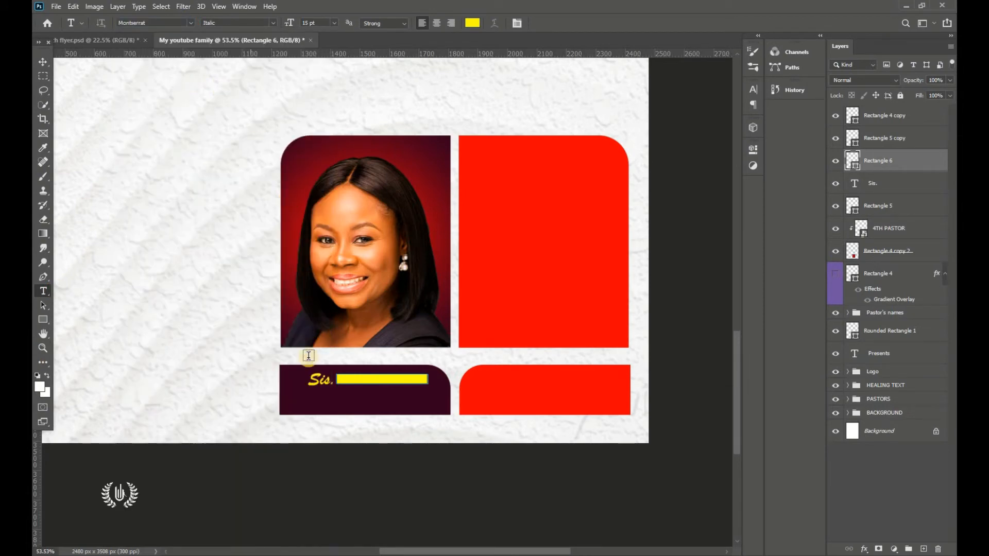
pyautogui.click(226, 363)
pyautogui.moveTo(203, 397); pyautogui.dragTo(291, 437)
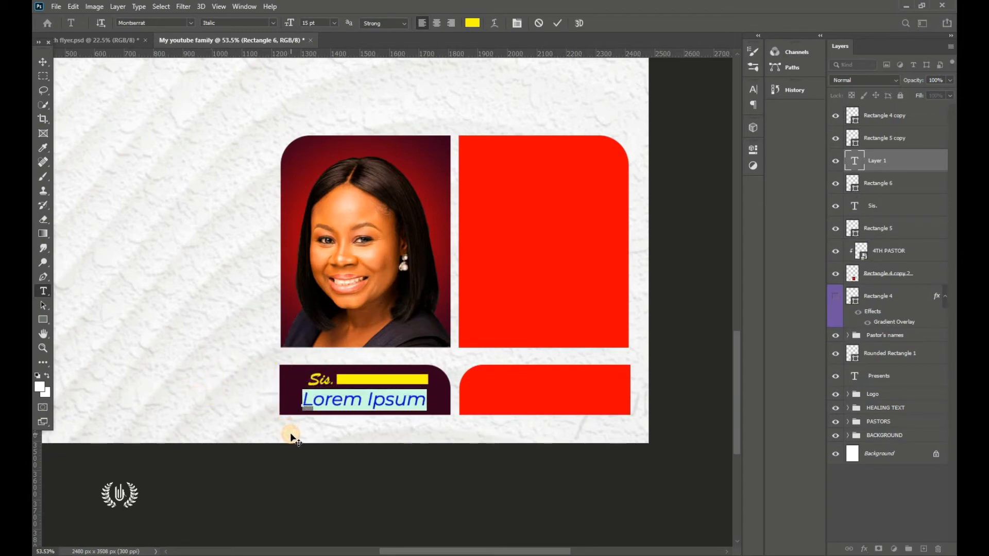
pyautogui.click(193, 20)
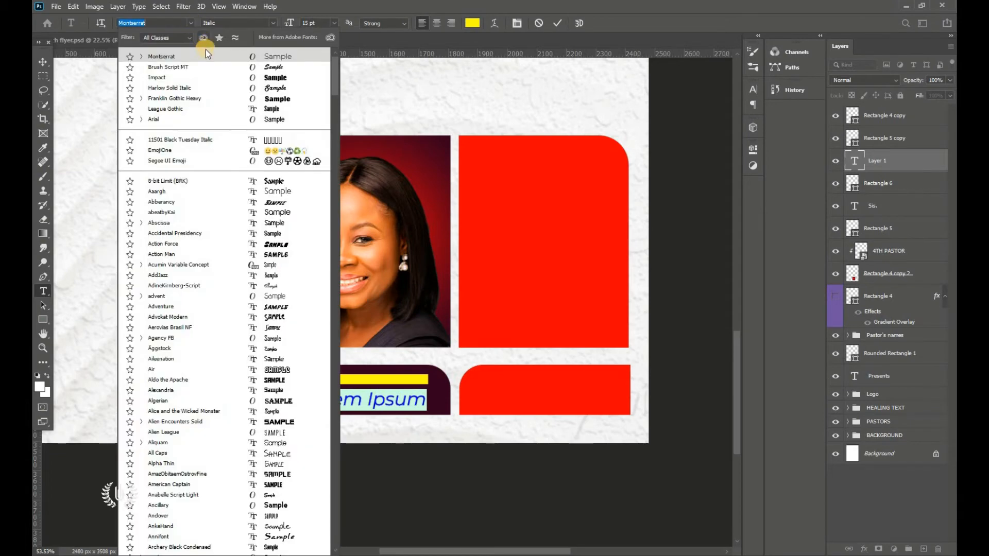
pyautogui.click(206, 77)
# Step: Make the new text white and begin typing the pastor's name in capitals
pyautogui.click(474, 23)
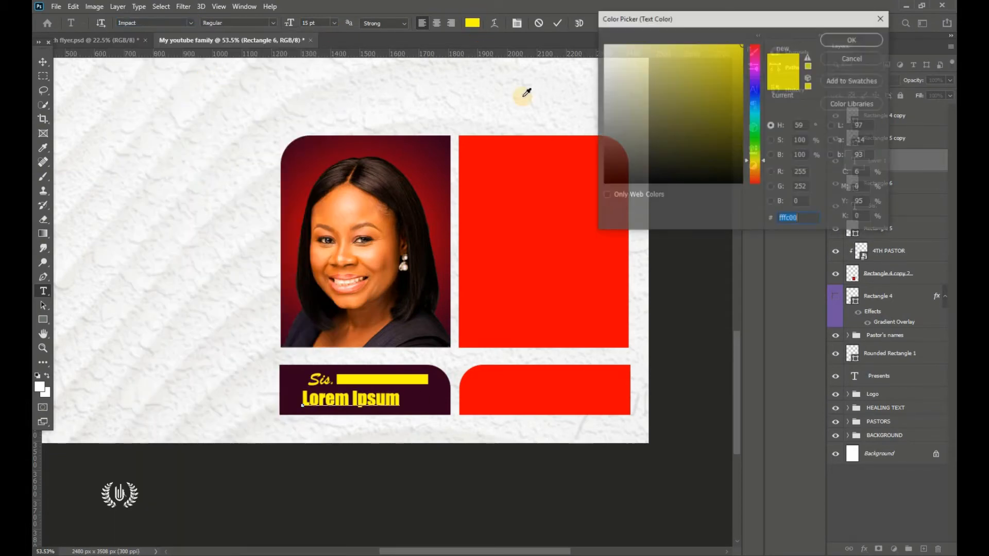
pyautogui.moveTo(652, 112); pyautogui.dragTo(604, 45)
pyautogui.click(838, 40)
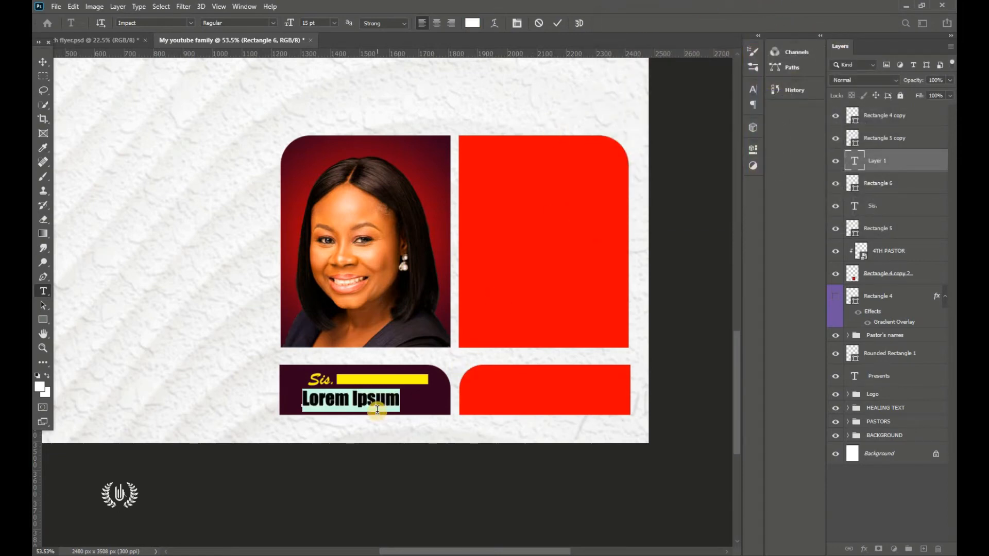
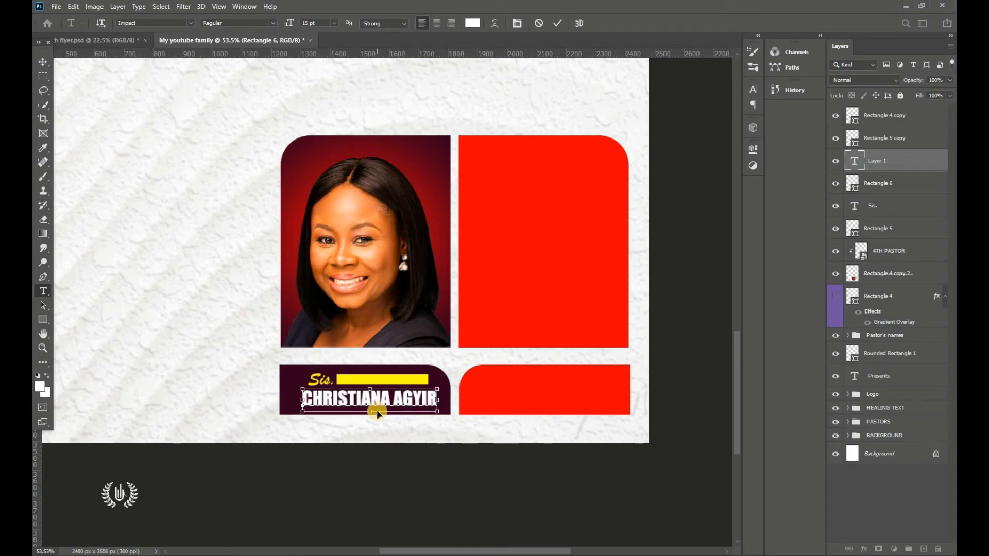
# Step: Resize the pastor's name text to 13 pt, shift it slightly right, and commit
pyautogui.hotkey('ctrl', 'a')
pyautogui.click(323, 22)
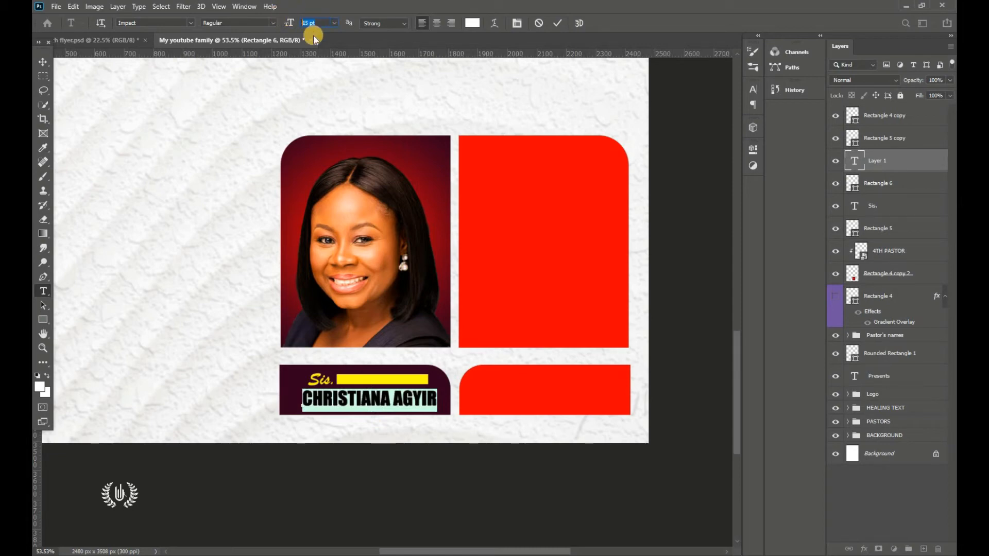
pyautogui.write('13')
pyautogui.press('Return')
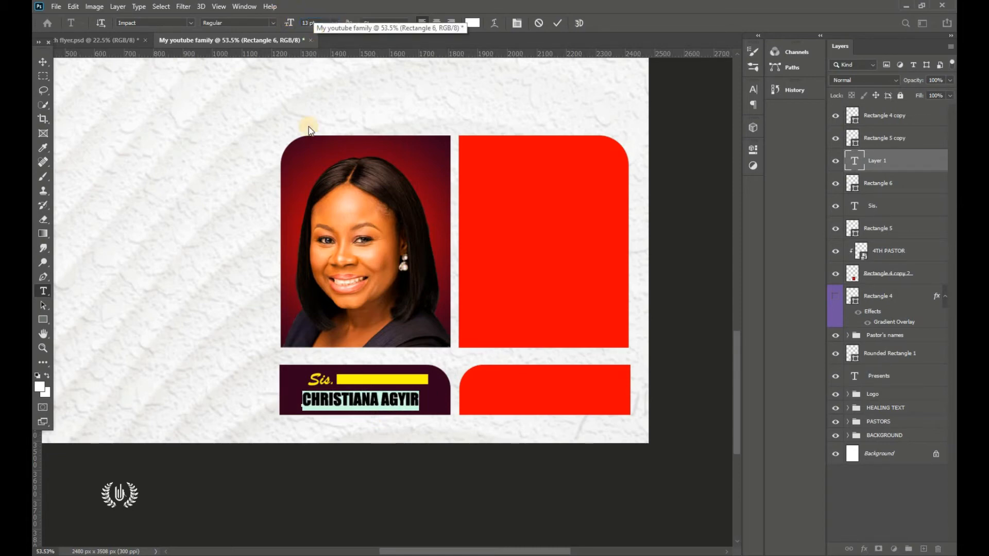
pyautogui.moveTo(339, 427); pyautogui.dragTo(346, 427)
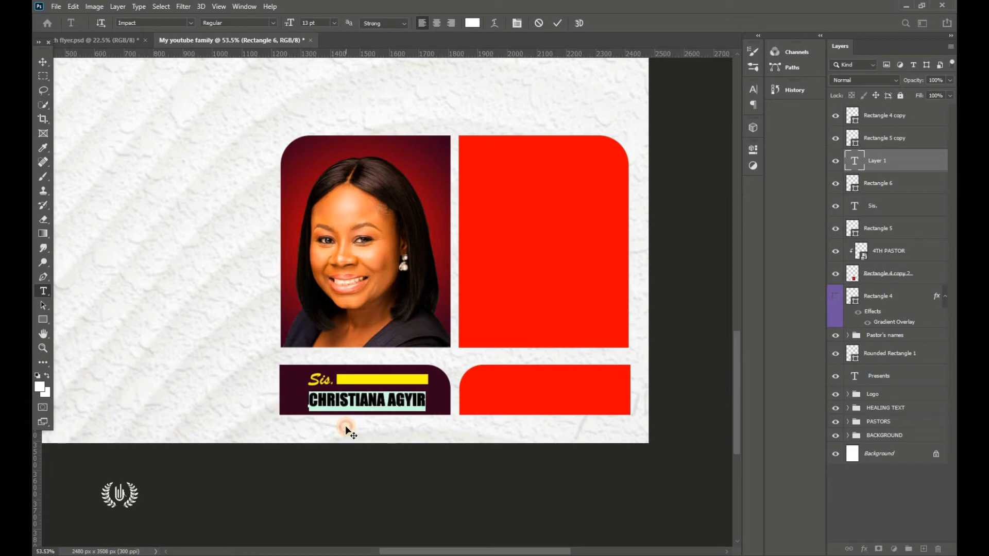
pyautogui.click(557, 23)
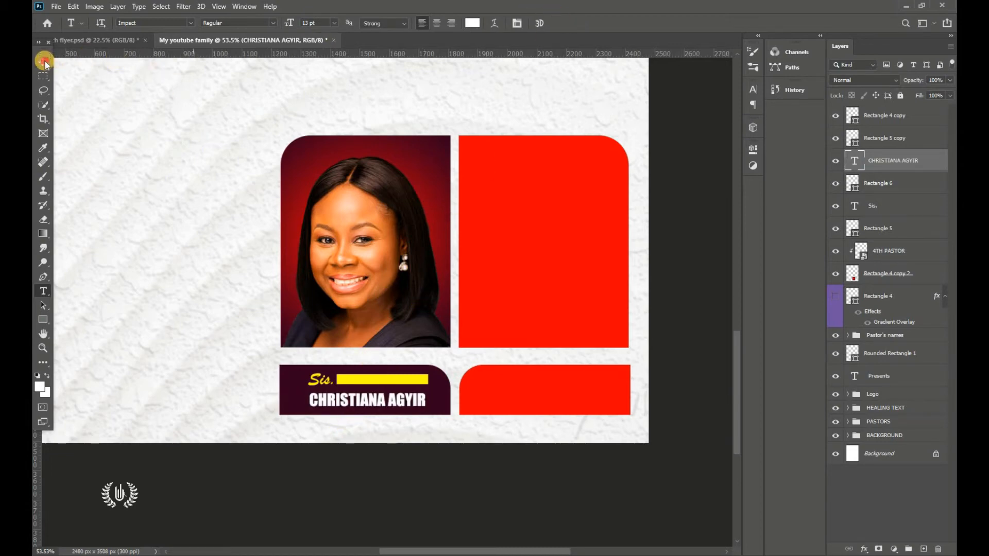
# Step: Nudge the yellow bar and Sis. label down together, then fit the flyer on screen
pyautogui.click(44, 62)
pyautogui.click(371, 395)
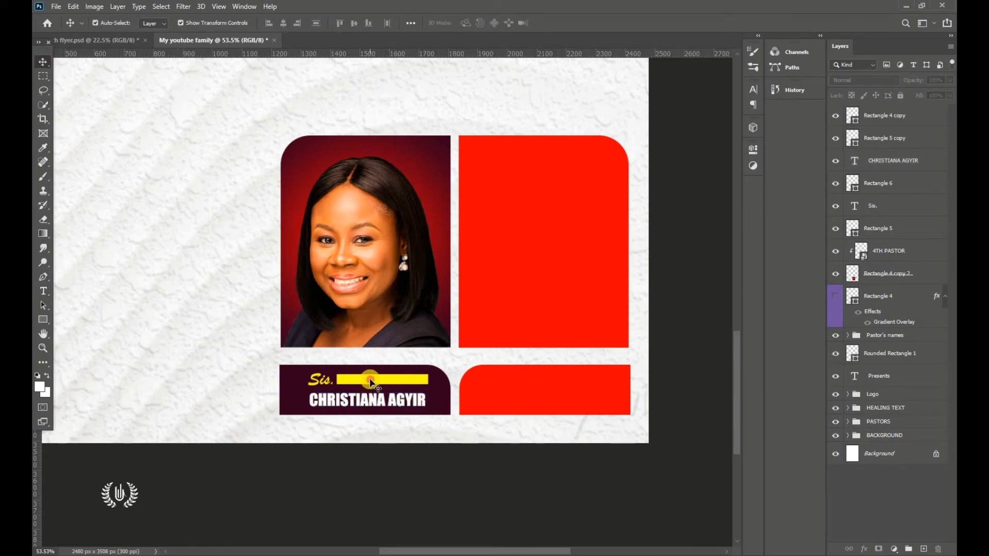
pyautogui.click(371, 381)
pyautogui.keyDown('shift'); pyautogui.click(871, 206); pyautogui.keyUp('shift')
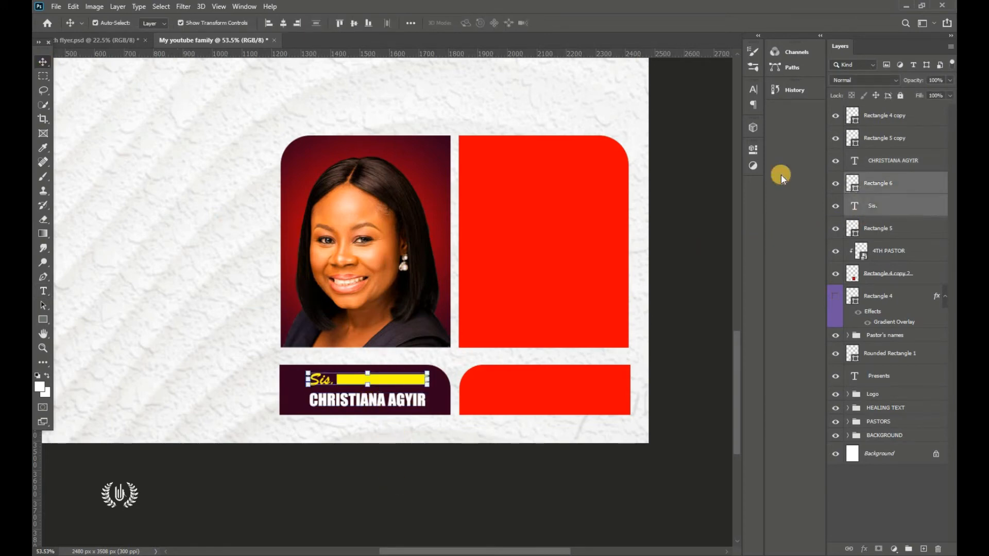
pyautogui.press('Down')
pyautogui.press('Down')
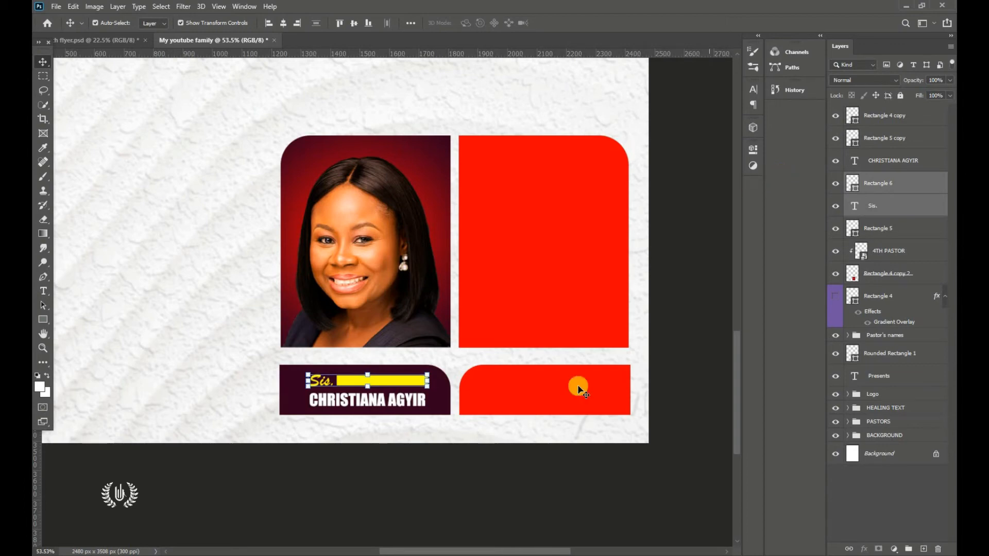
pyautogui.click(481, 479)
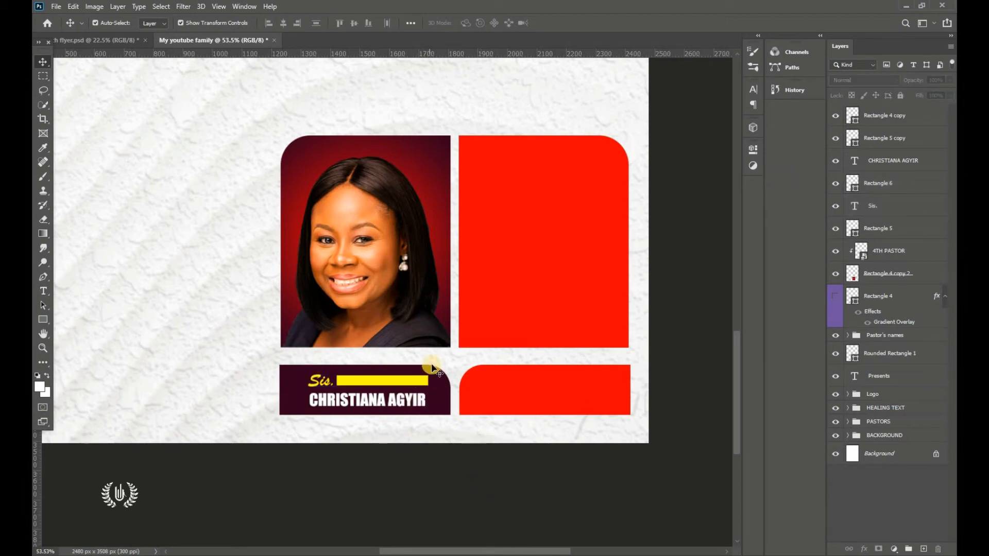
pyautogui.hotkey('ctrl', '0')
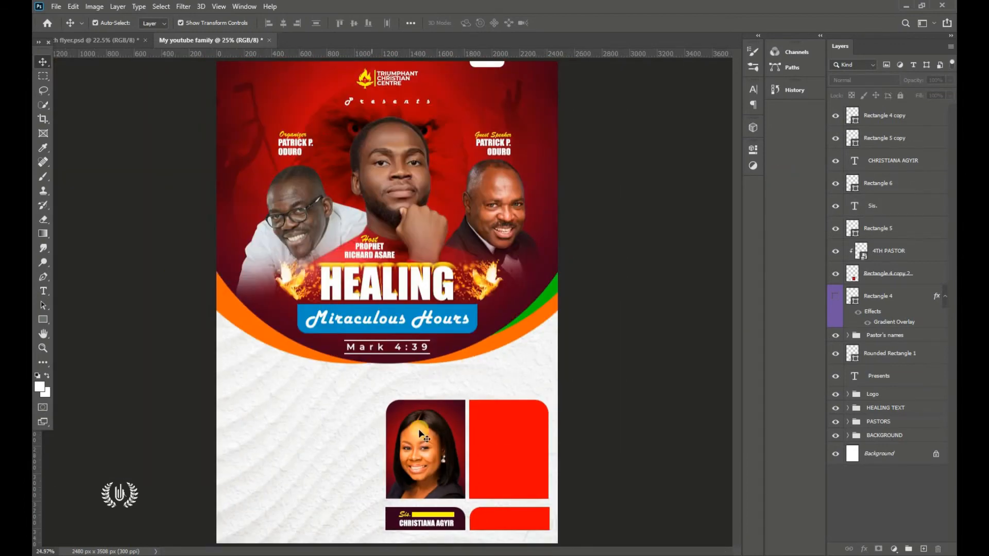
# Step: Add a radial Gradient Overlay style to the tall red rectangle beside the portrait
pyautogui.click(515, 429)
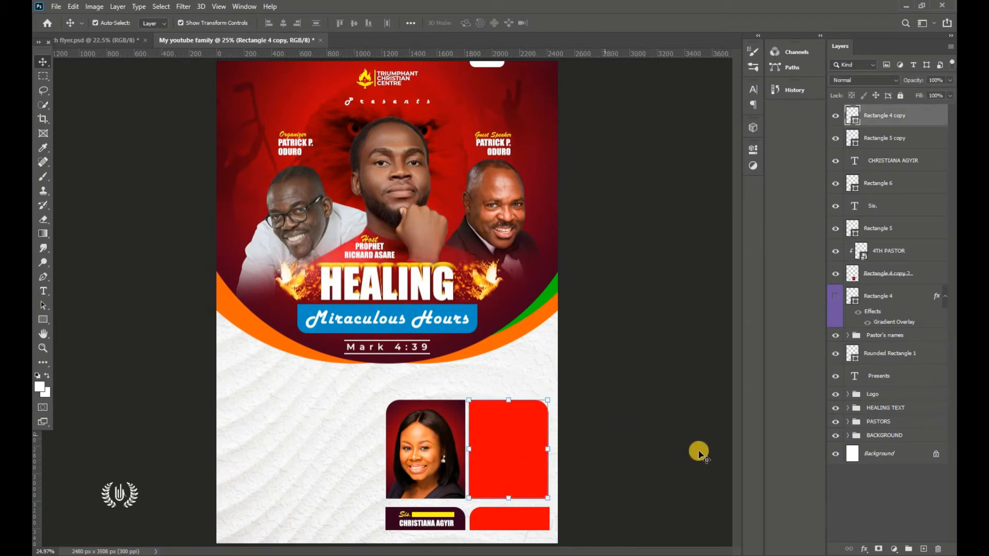
pyautogui.click(864, 549)
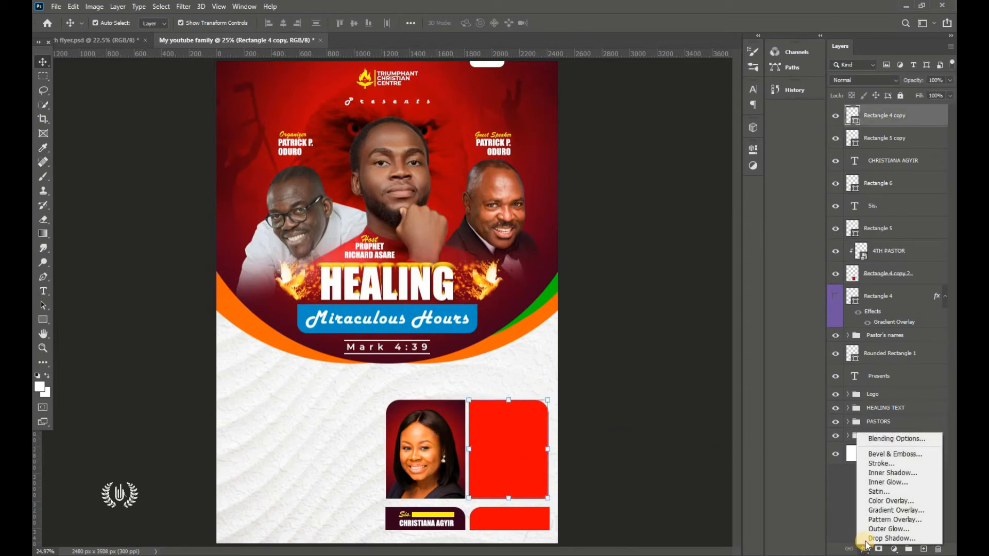
pyautogui.click(876, 440)
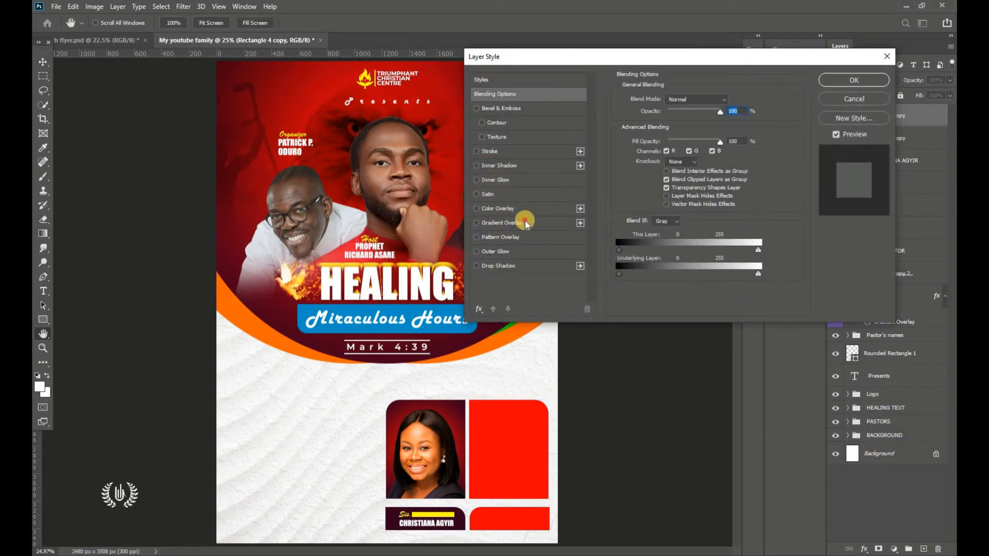
pyautogui.click(525, 221)
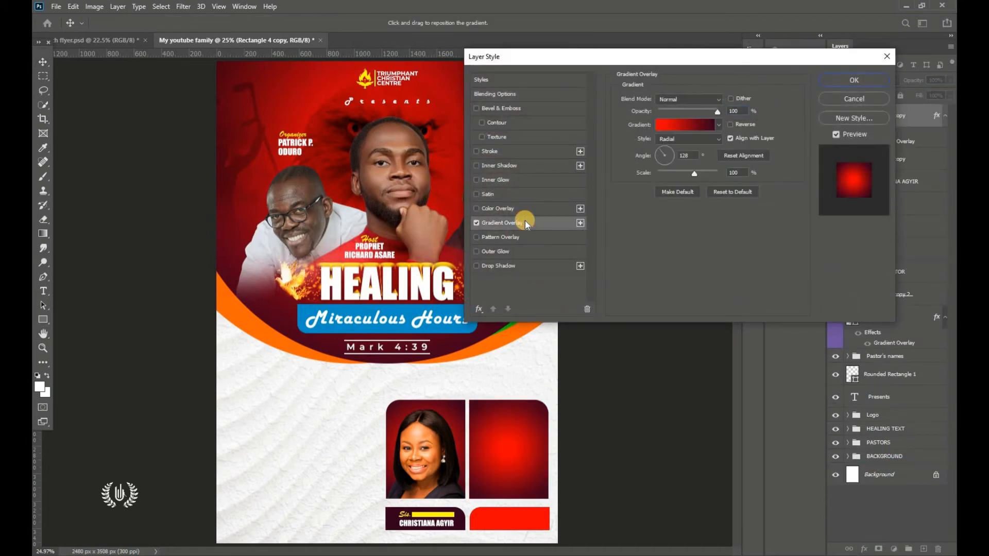
pyautogui.click(678, 156)
pyautogui.click(683, 157)
pyautogui.click(681, 128)
# Step: Set the gradient's left stop to light green 00ff06, copied from the colour notes
pyautogui.click(629, 277)
pyautogui.click(678, 324)
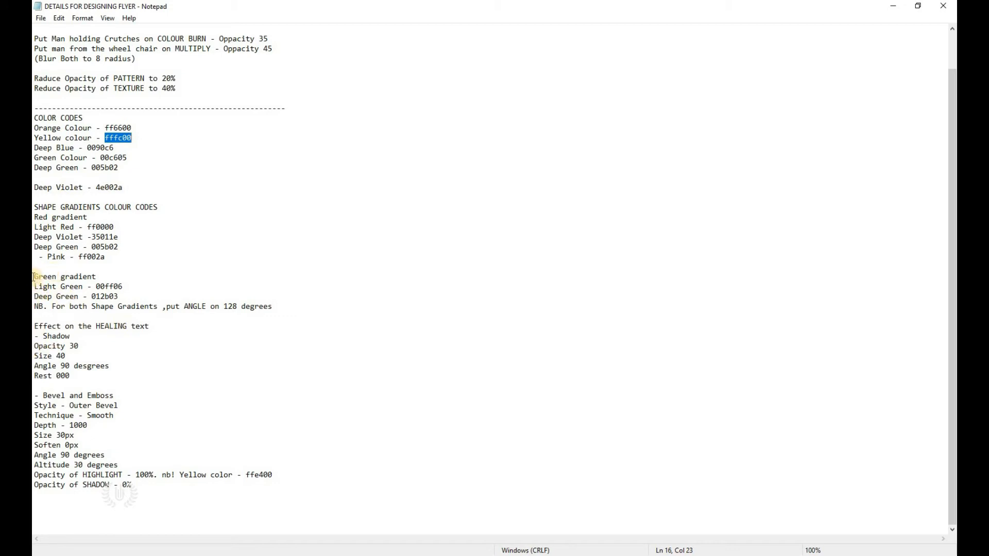
pyautogui.keyDown('shift'); pyautogui.click(141, 278); pyautogui.keyUp('shift')
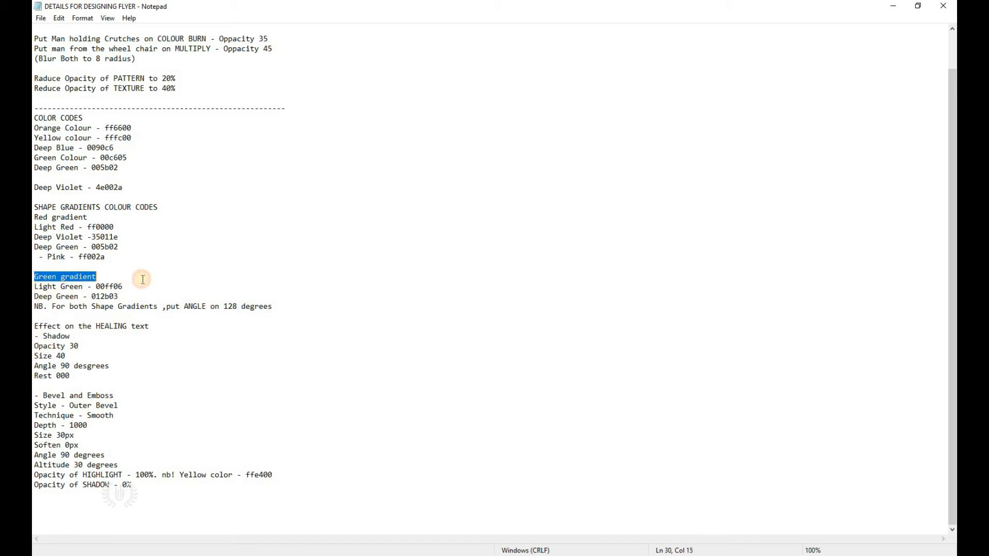
pyautogui.doubleClick(123, 287)
pyautogui.rightClick(114, 287)
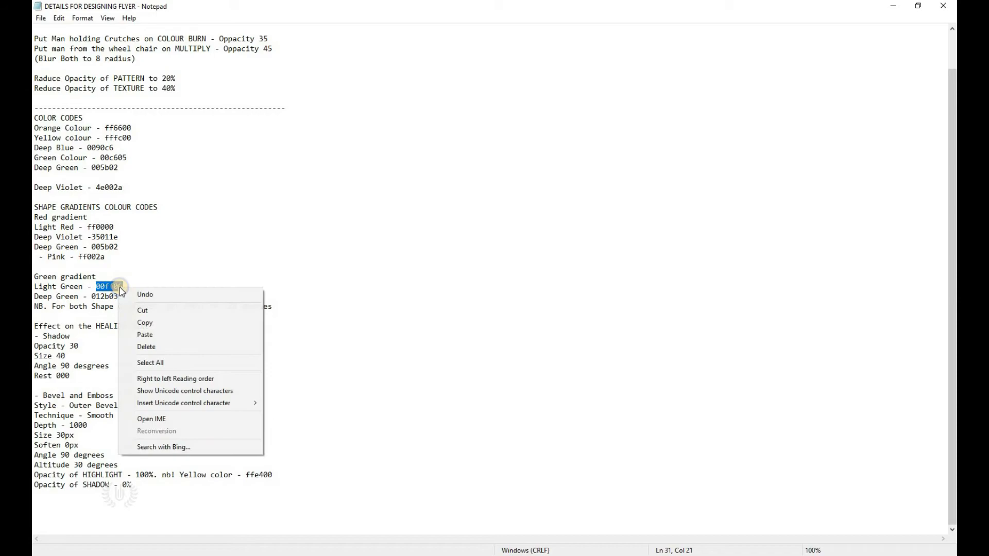
pyautogui.click(136, 322)
pyautogui.click(141, 552)
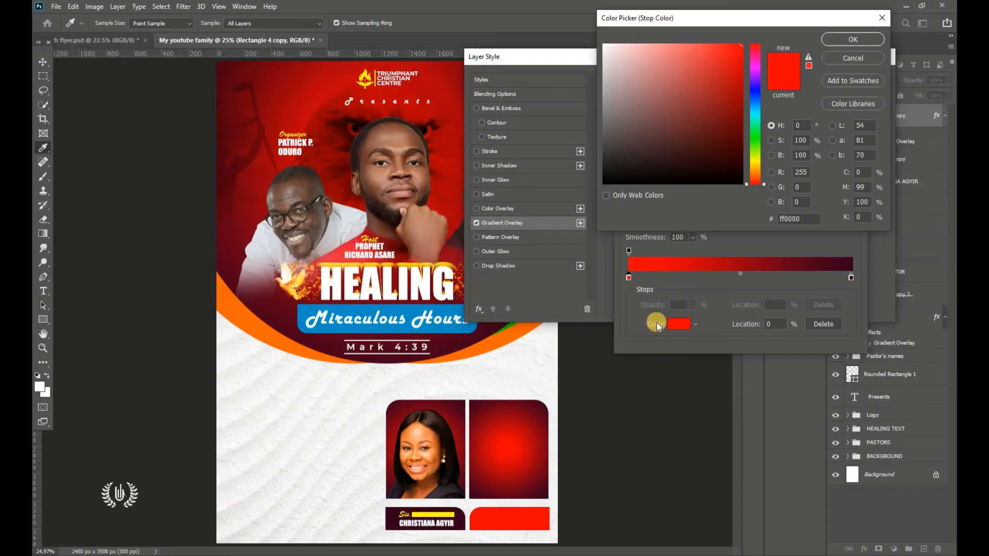
pyautogui.doubleClick(802, 219)
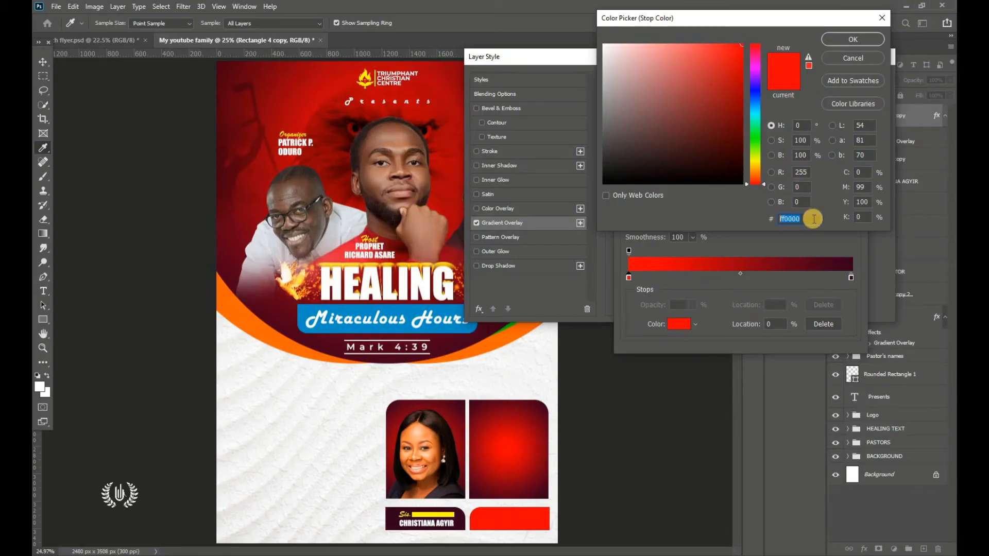
pyautogui.rightClick(813, 220)
pyautogui.click(827, 267)
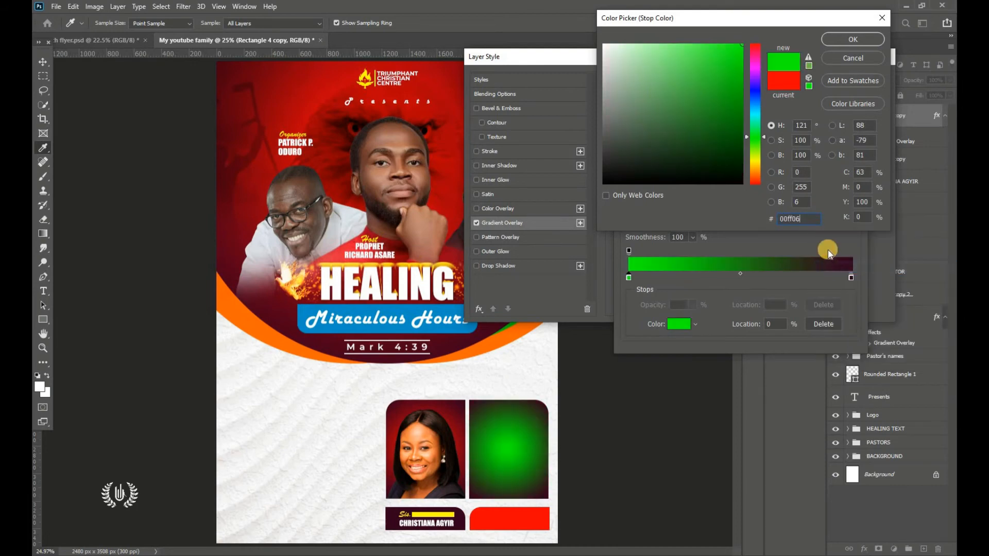
pyautogui.click(856, 37)
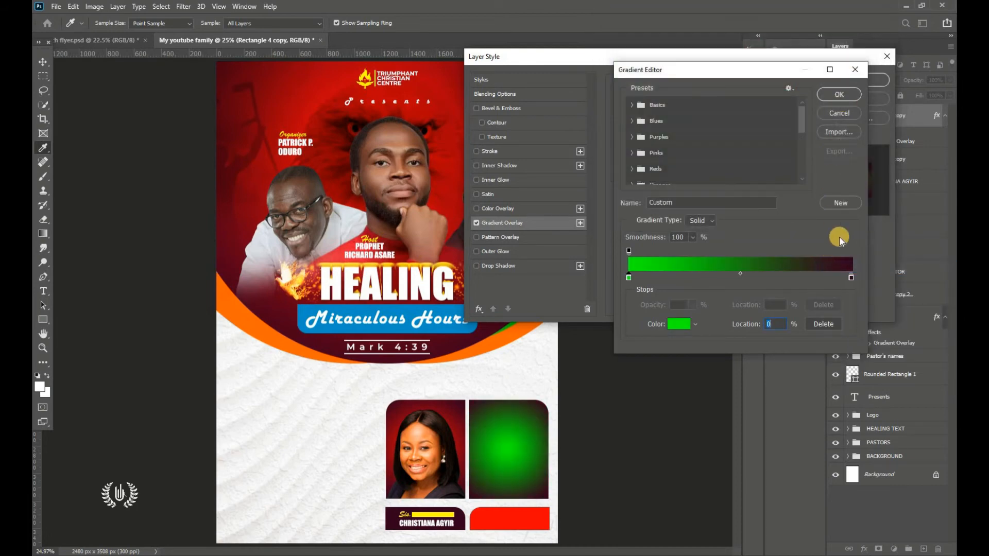
# Step: Set the right stop to deep green 012b03 and apply the overlay at angle 128
pyautogui.click(848, 278)
pyautogui.click(678, 324)
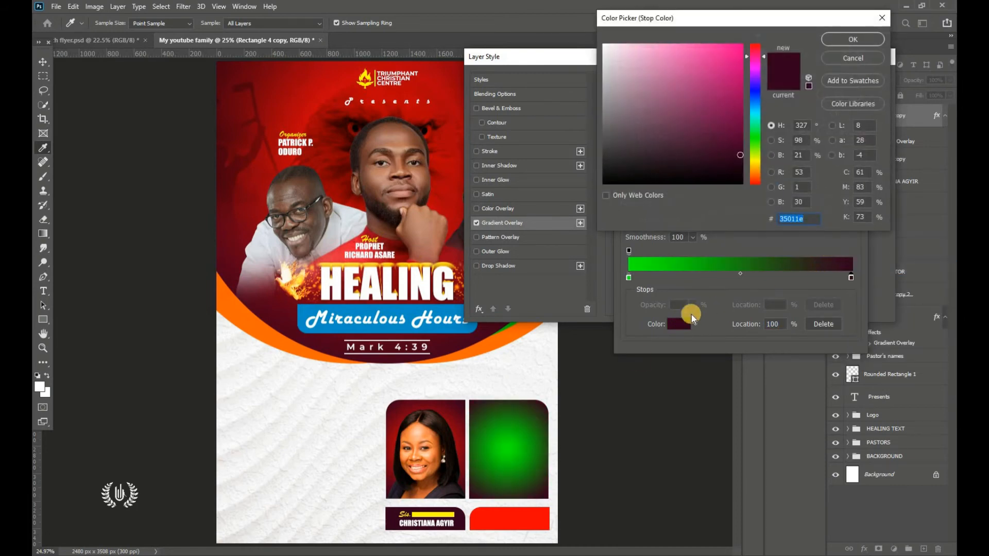
pyautogui.click(203, 553)
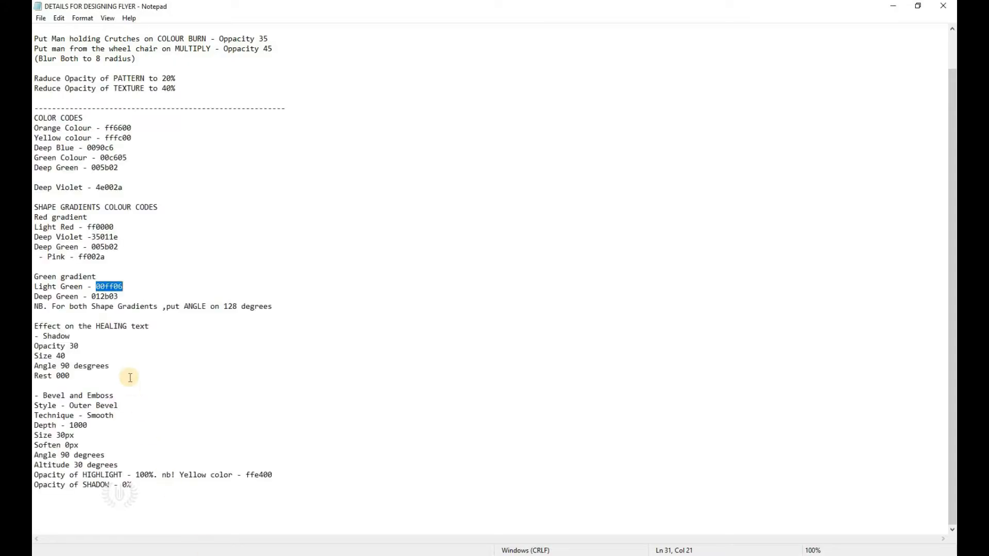
pyautogui.rightClick(119, 297)
pyautogui.click(141, 330)
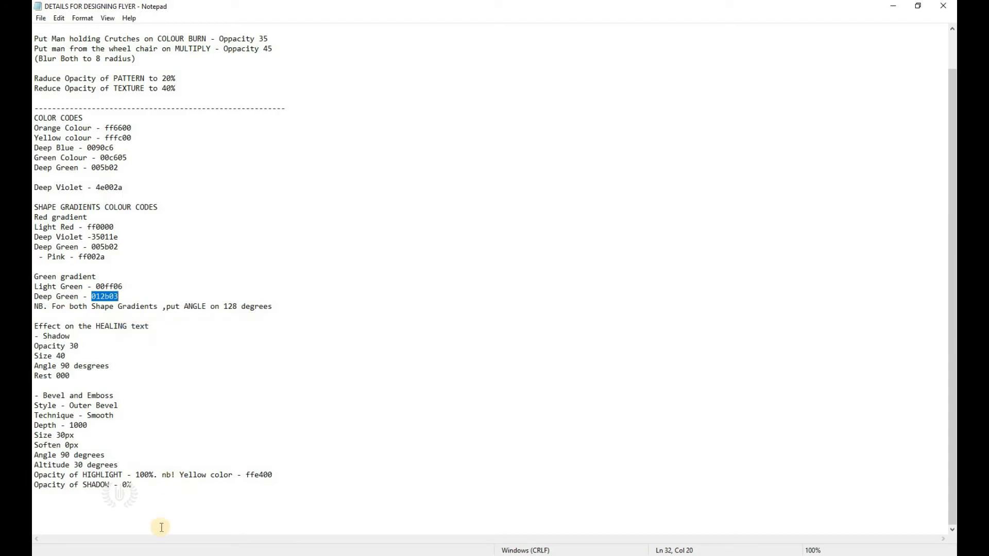
pyautogui.click(166, 553)
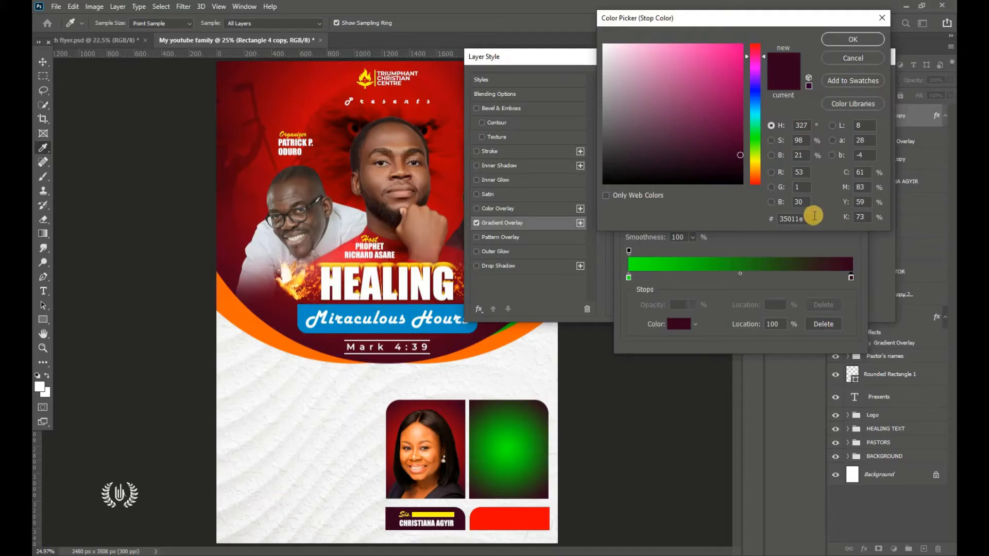
pyautogui.rightClick(813, 215)
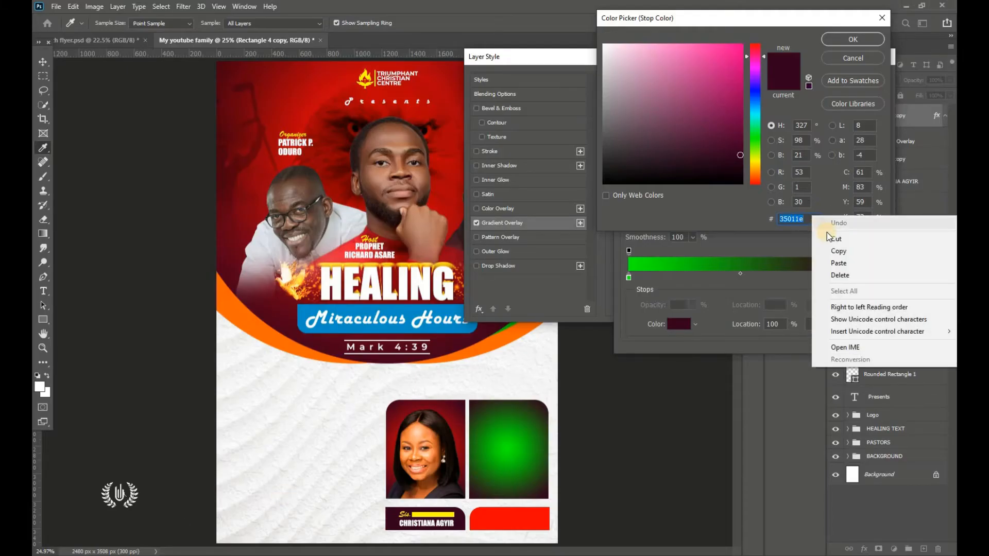
pyautogui.click(834, 263)
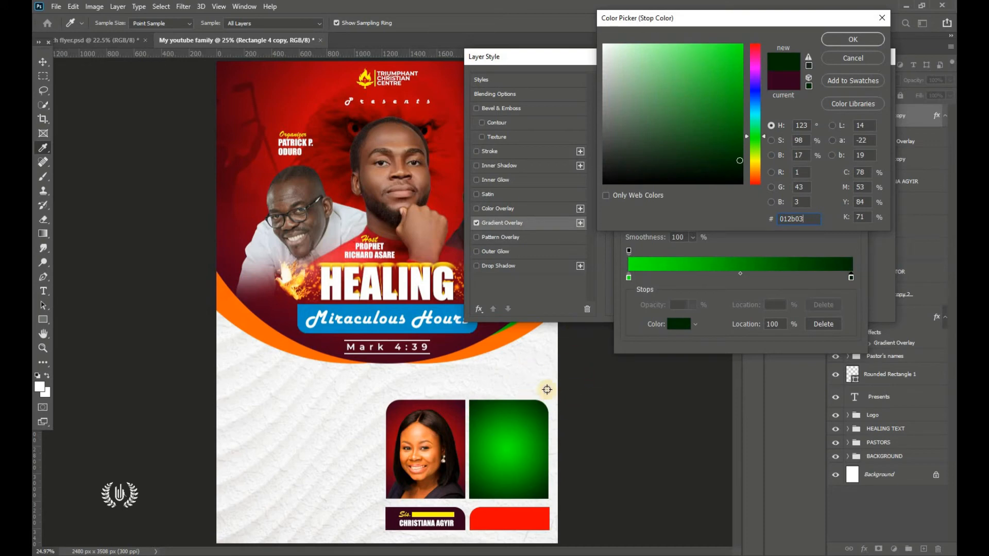
pyautogui.click(829, 38)
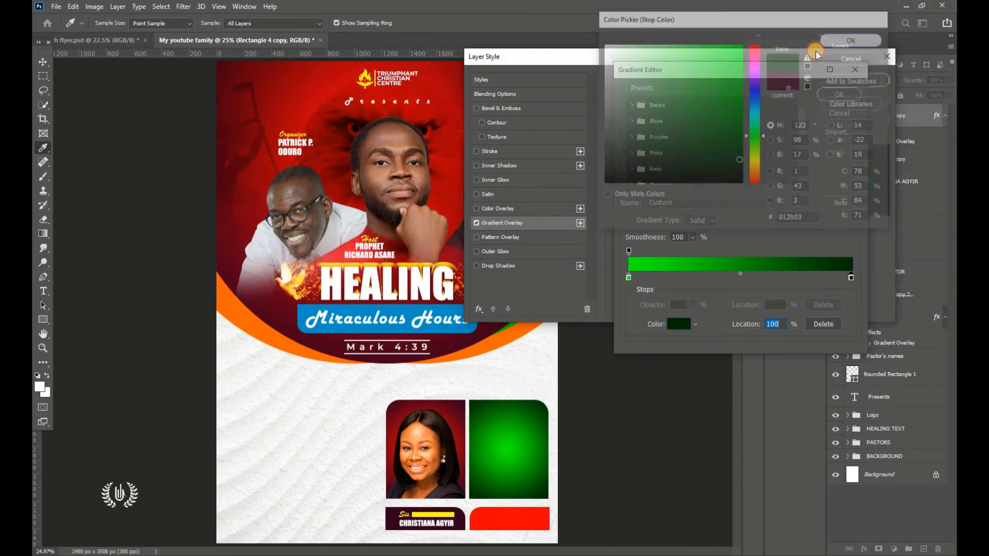
pyautogui.click(840, 95)
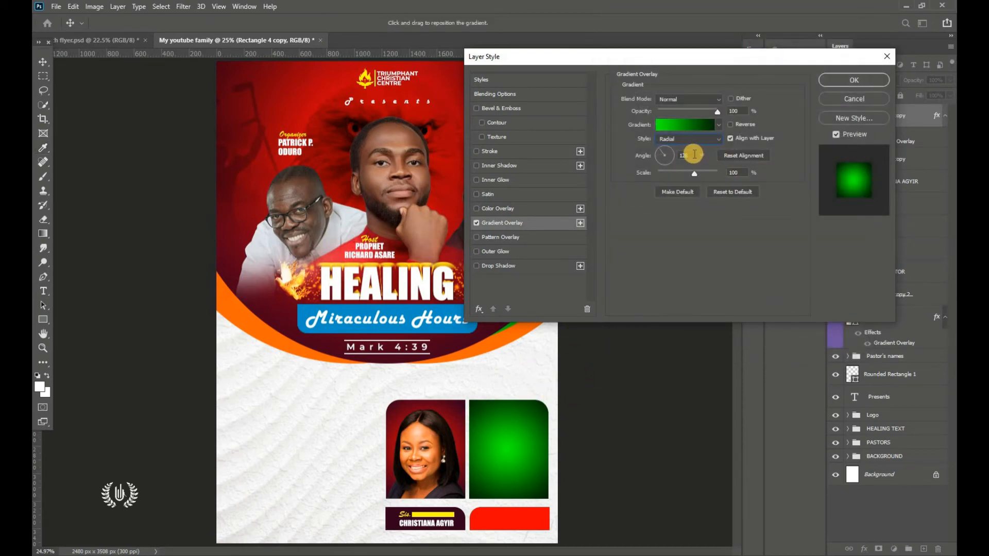
pyautogui.click(685, 155)
pyautogui.moveTo(733, 168); pyautogui.dragTo(719, 171)
pyautogui.click(843, 81)
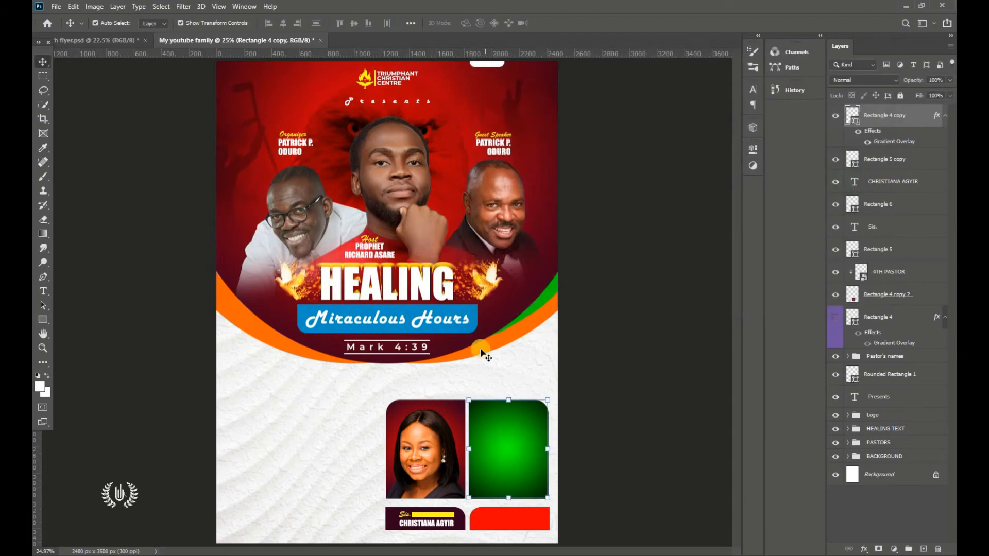
# Step: Duplicate the green rectangle layer, hide the original, and give it a green colour label
pyautogui.hotkey('ctrl', 'j')
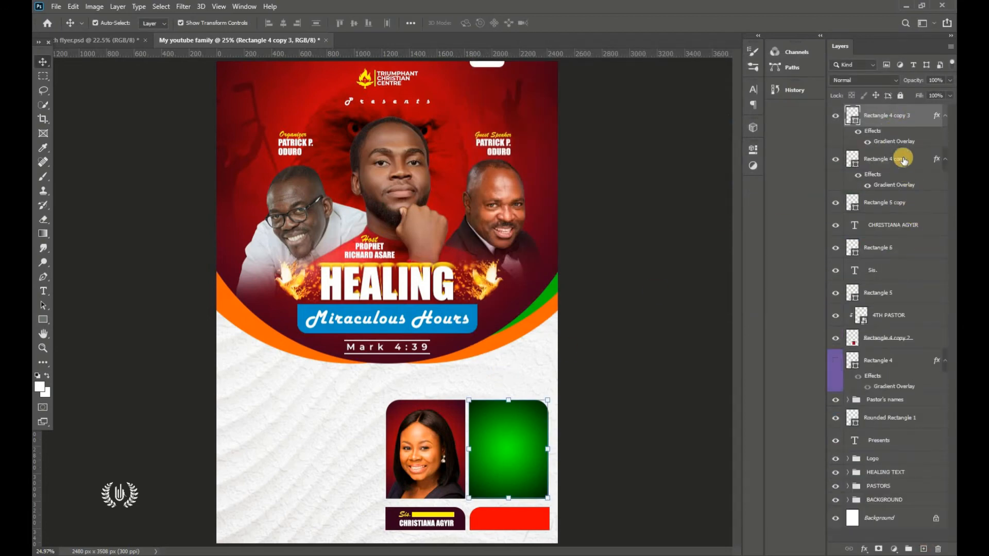
pyautogui.click(835, 159)
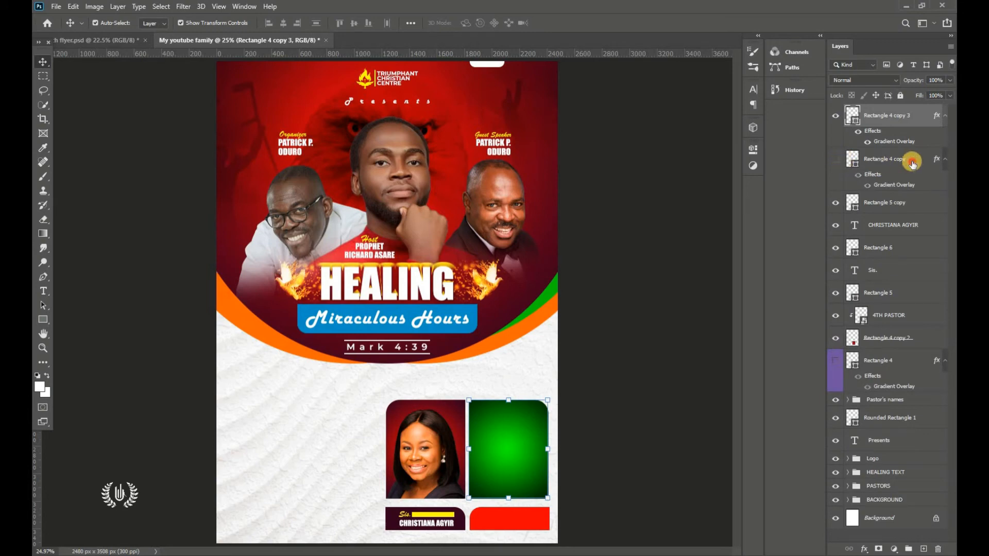
pyautogui.rightClick(913, 163)
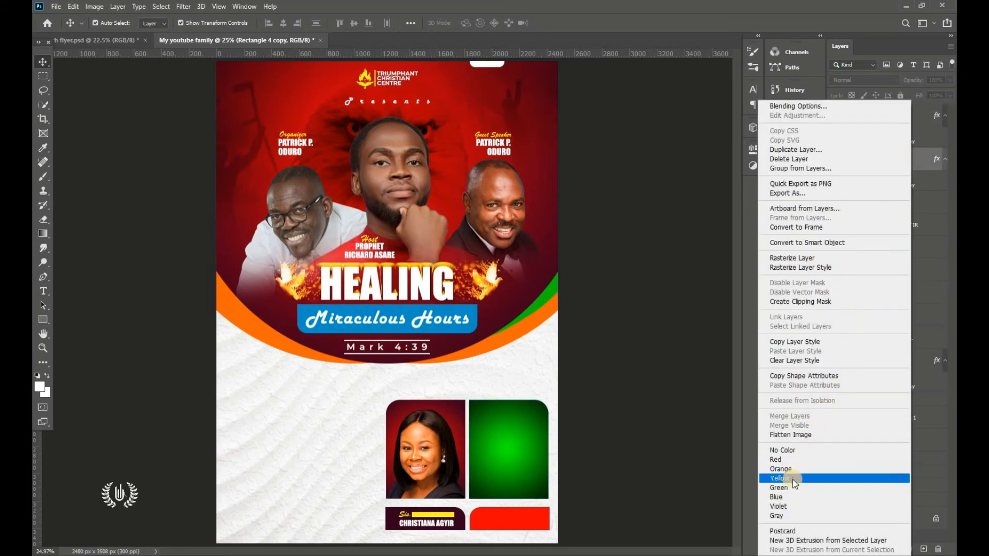
pyautogui.click(781, 488)
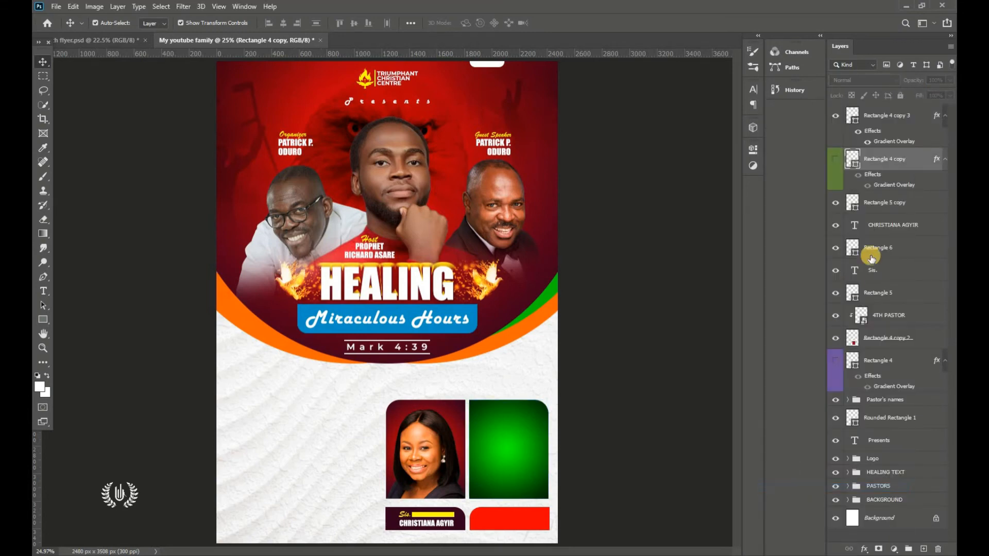
# Step: Rasterize the layer style of the green frame copy into its pixels
pyautogui.click(915, 120)
pyautogui.rightClick(922, 118)
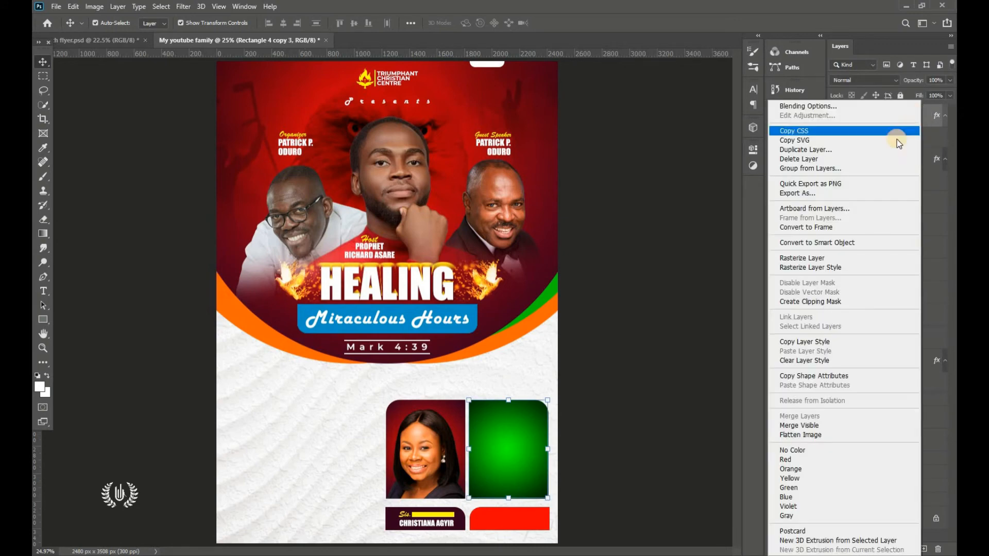
pyautogui.click(831, 267)
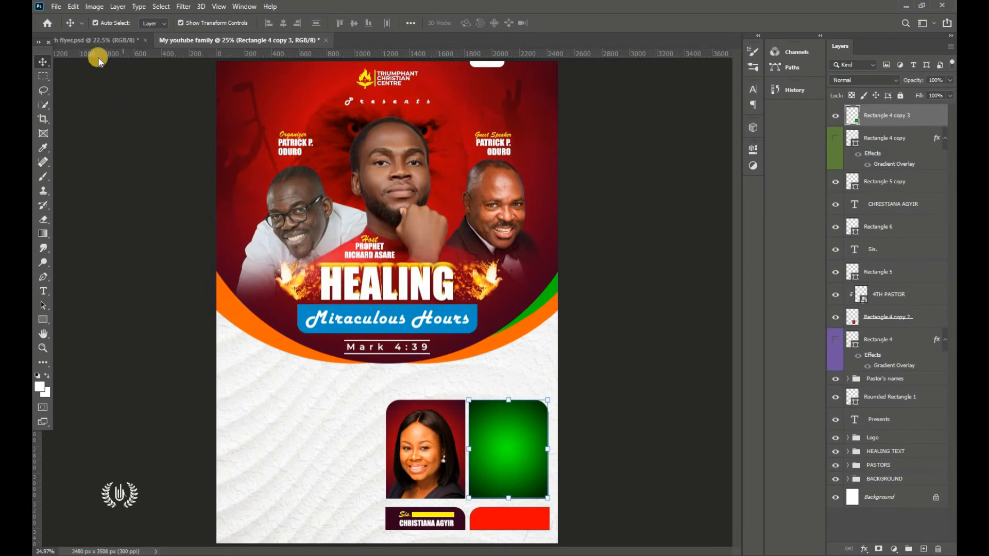
pyautogui.click(56, 7)
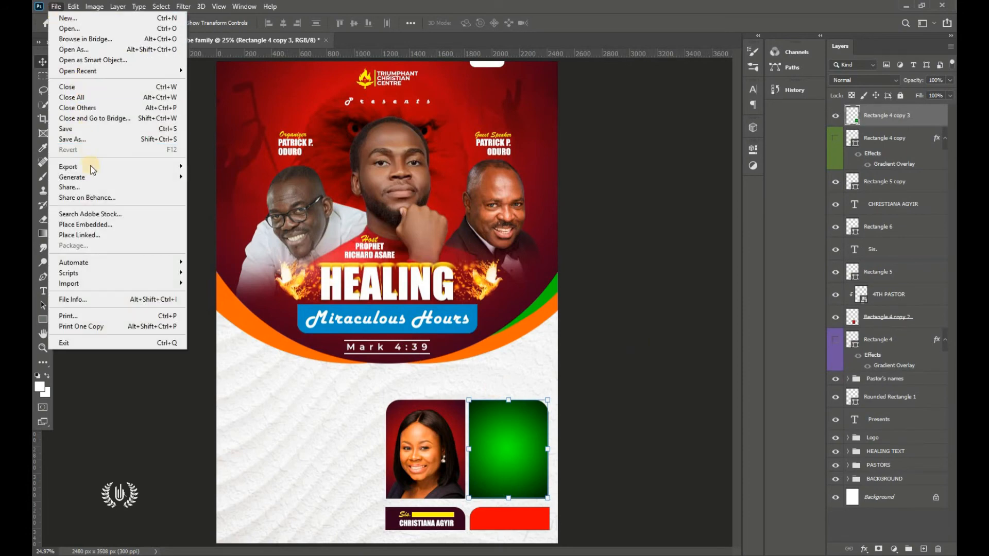
# Step: Place the 5TH PASTOR photo as embedded, scaled down and moved onto the green frame
pyautogui.click(97, 224)
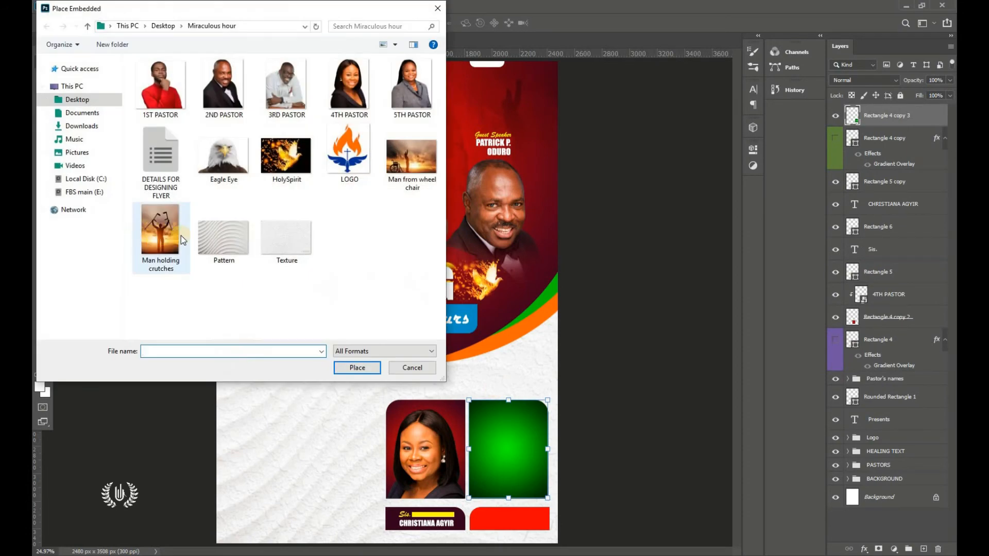
pyautogui.click(400, 104)
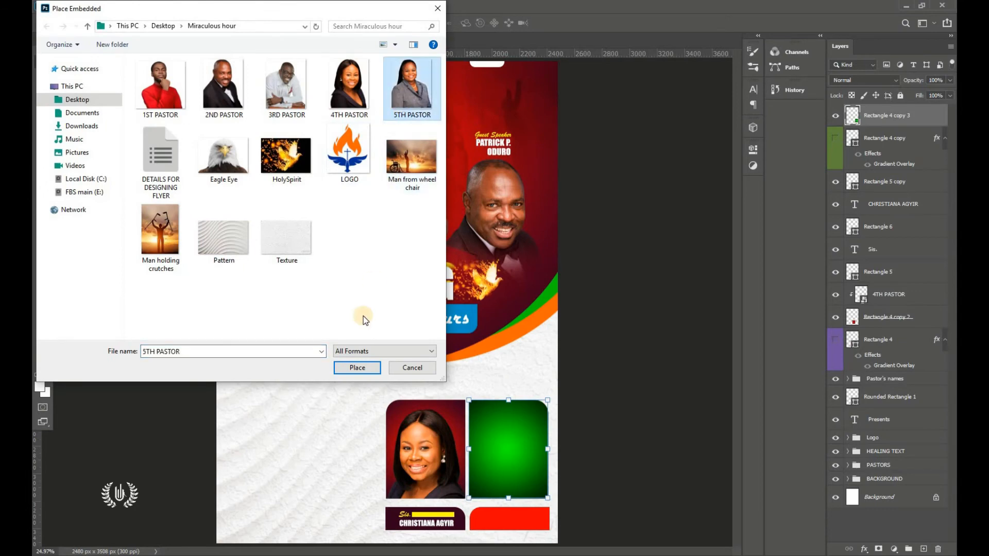
pyautogui.click(355, 368)
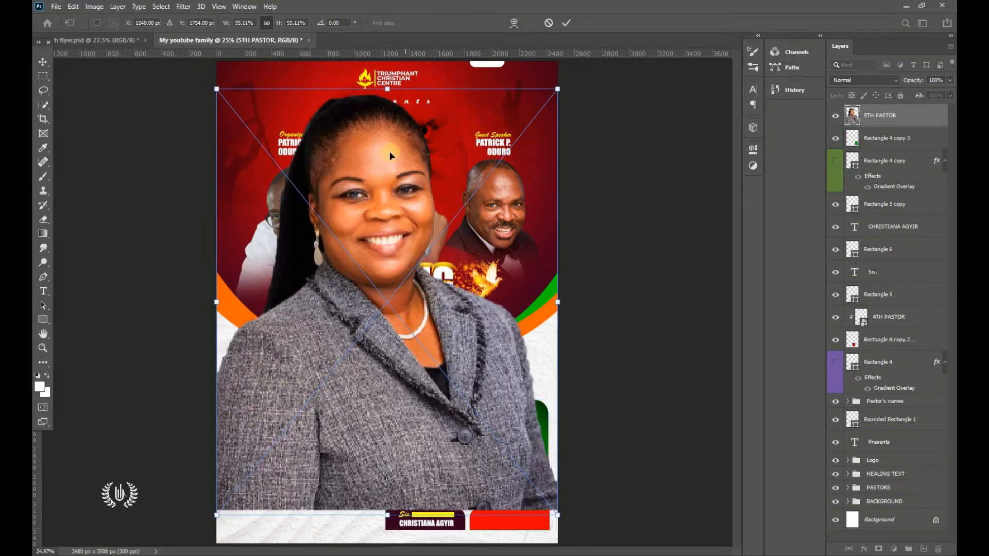
pyautogui.moveTo(390, 93); pyautogui.dragTo(388, 344)
pyautogui.moveTo(420, 400); pyautogui.dragTo(548, 451)
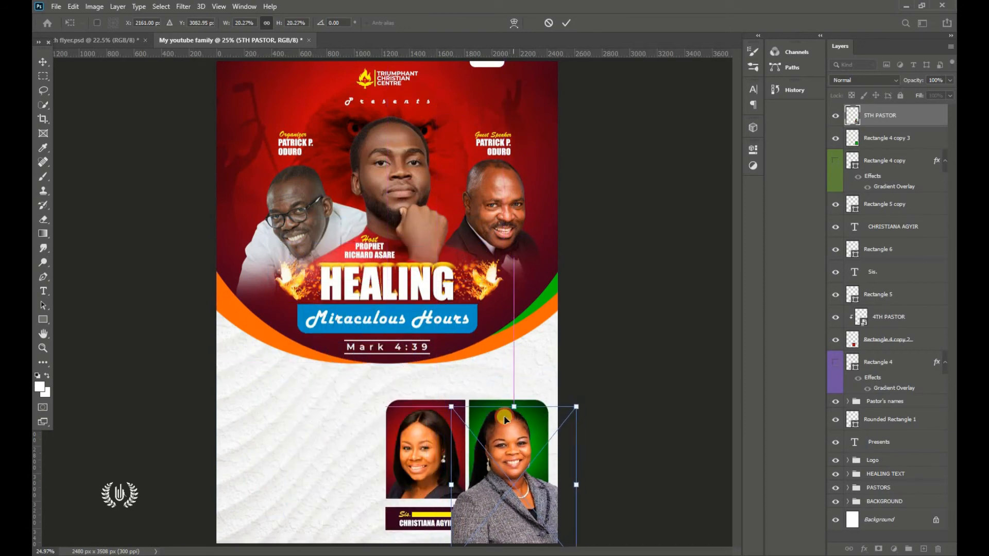
pyautogui.moveTo(513, 403); pyautogui.dragTo(516, 416)
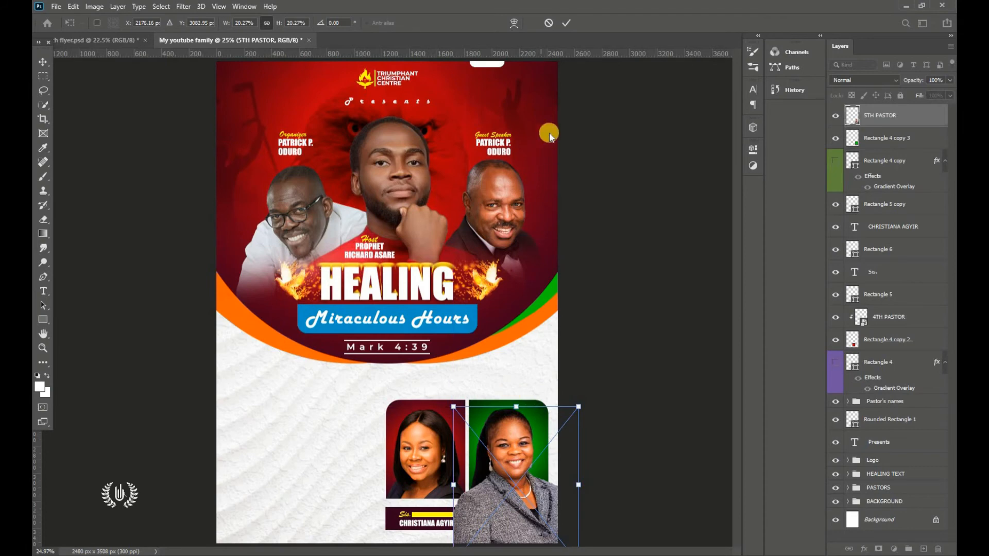
pyautogui.click(569, 21)
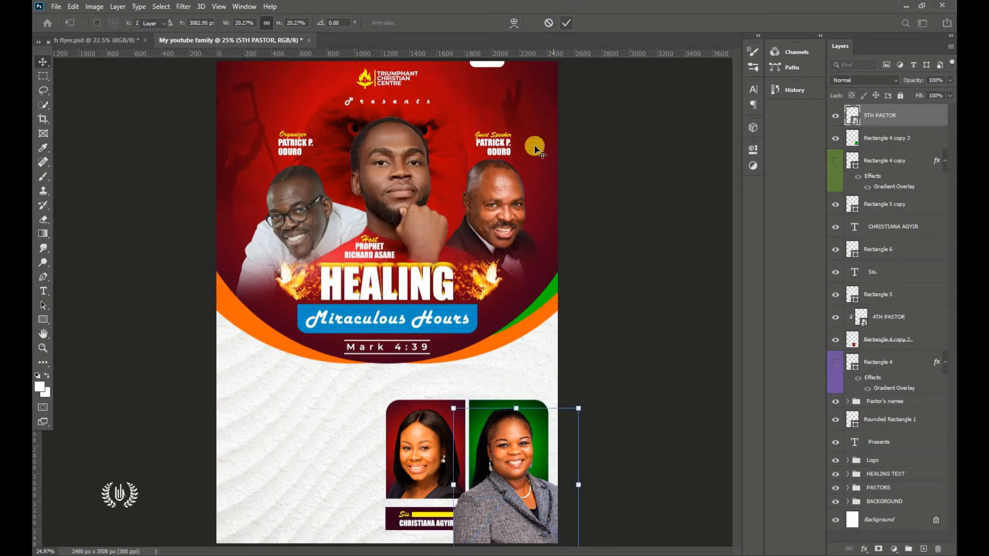
# Step: Clip the 5TH PASTOR photo into the green frame and check its alignment with a temporary guide
pyautogui.rightClick(911, 119)
pyautogui.click(839, 326)
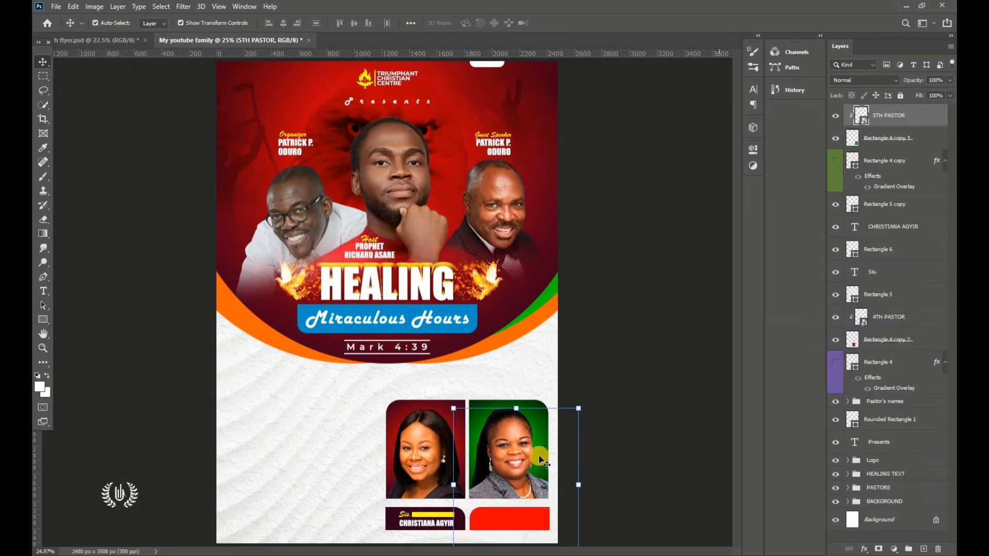
pyautogui.moveTo(515, 459); pyautogui.dragTo(490, 446)
pyautogui.click(634, 306)
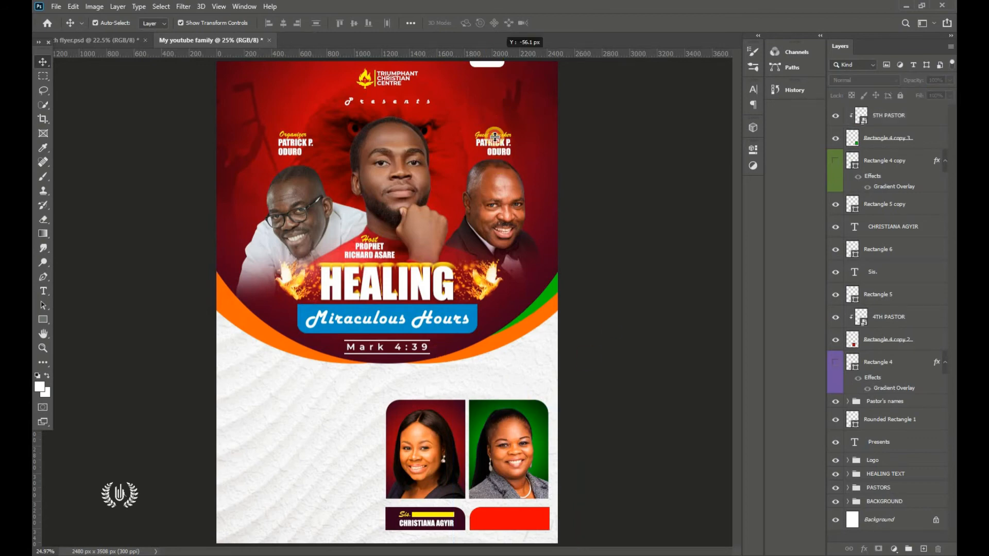
pyautogui.moveTo(499, 53); pyautogui.dragTo(519, 433)
pyautogui.click(520, 435)
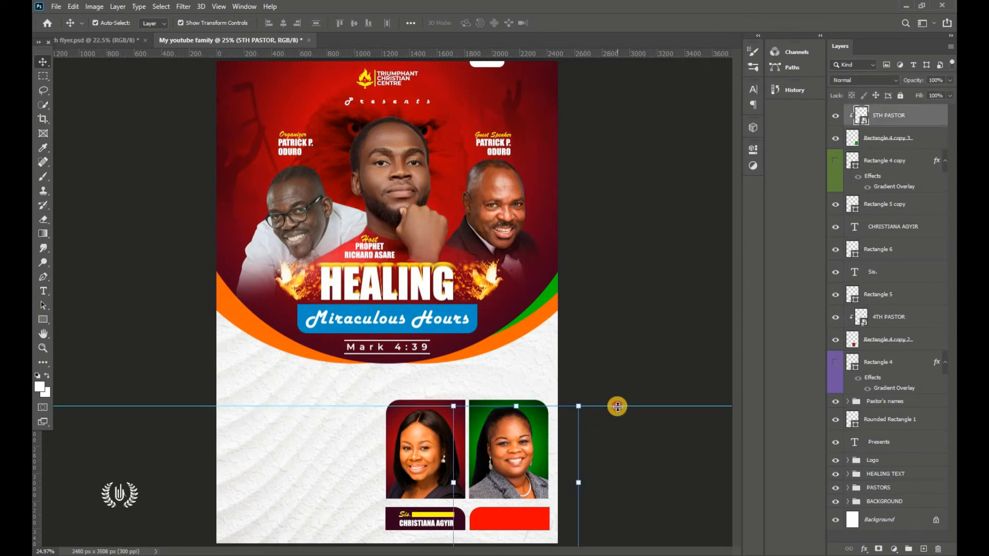
pyautogui.moveTo(618, 406); pyautogui.dragTo(609, 51)
pyautogui.click(613, 217)
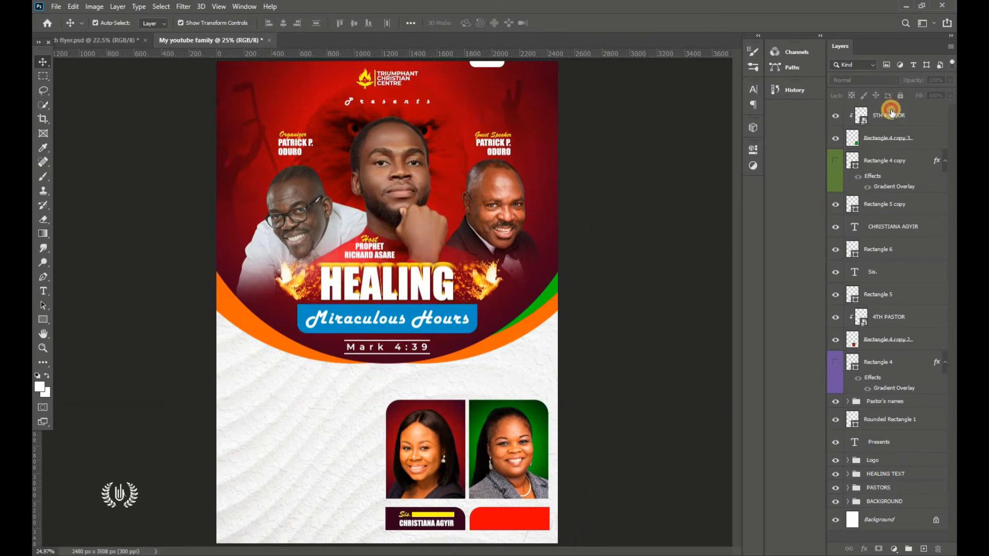
pyautogui.click(892, 112)
pyautogui.click(533, 516)
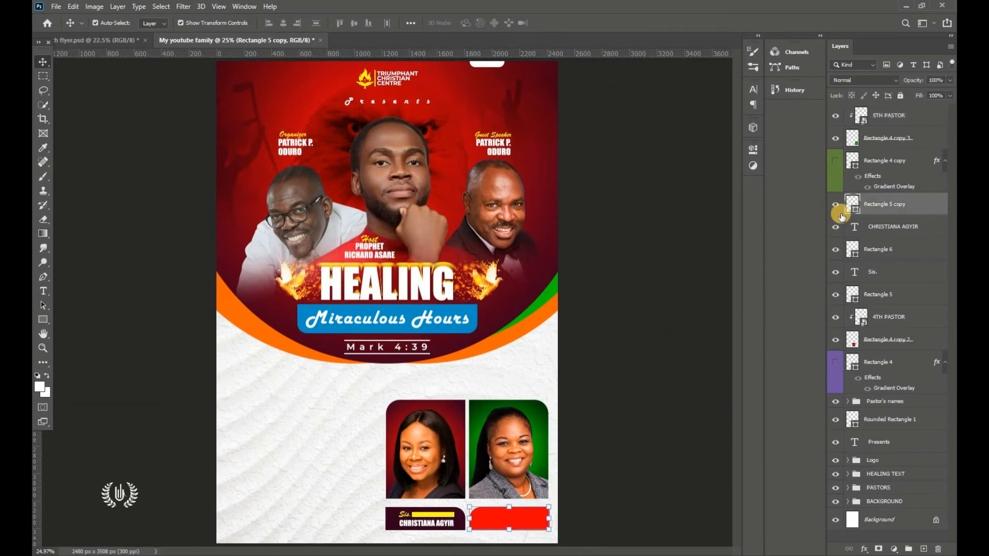
# Step: Recolour the red name bar under the green portrait to 012b03, pasted from the notes
pyautogui.doubleClick(855, 210)
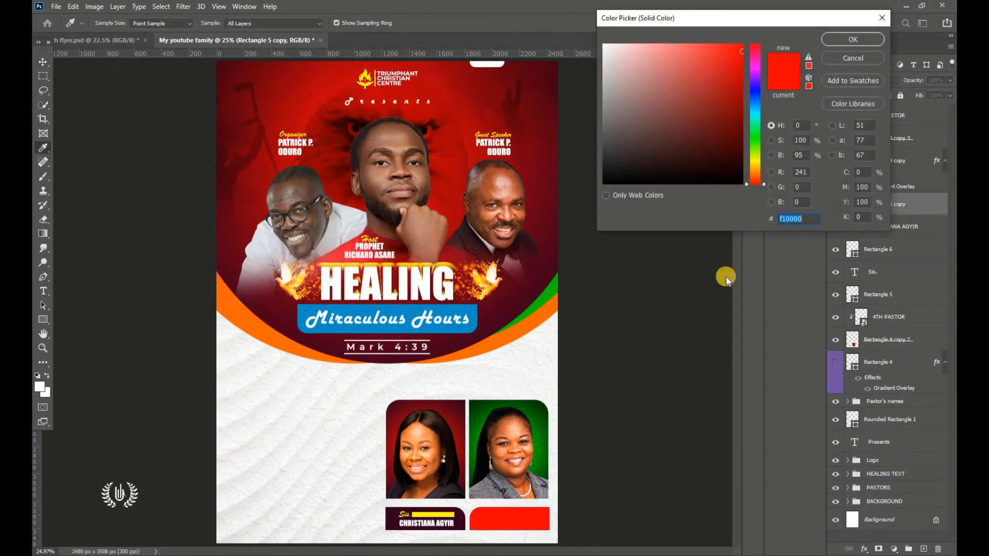
pyautogui.hotkey('alt', 'Tab')
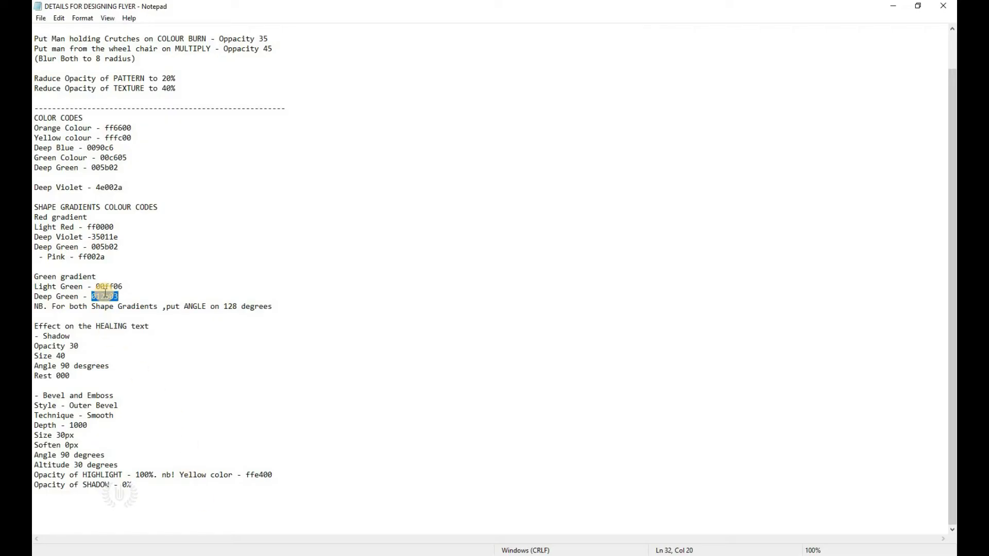
pyautogui.rightClick(103, 294)
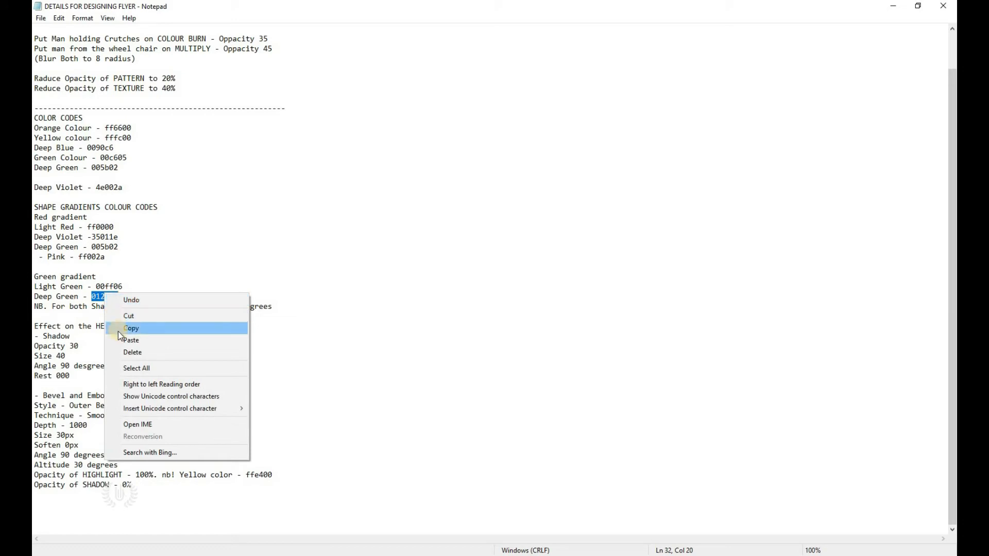
pyautogui.click(119, 330)
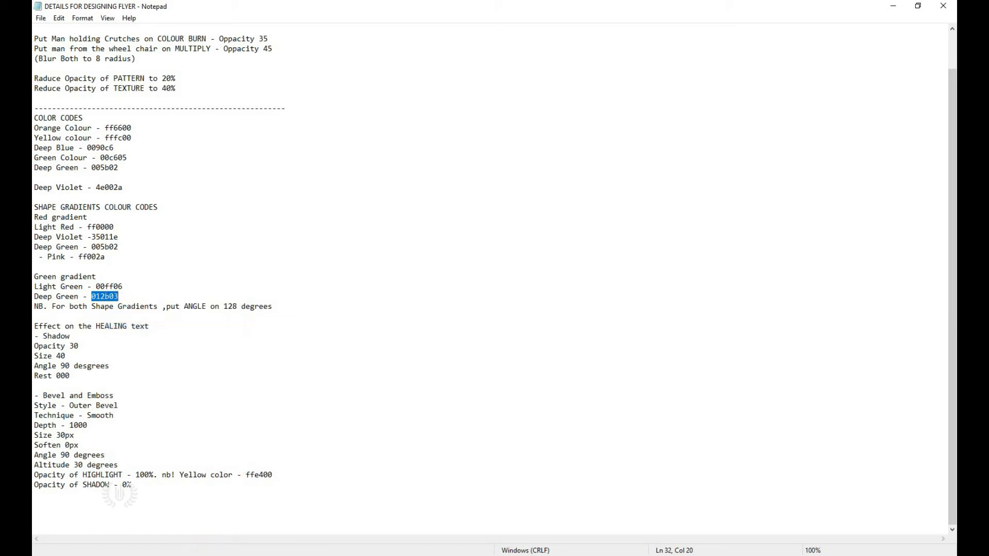
pyautogui.hotkey('alt', 'Tab')
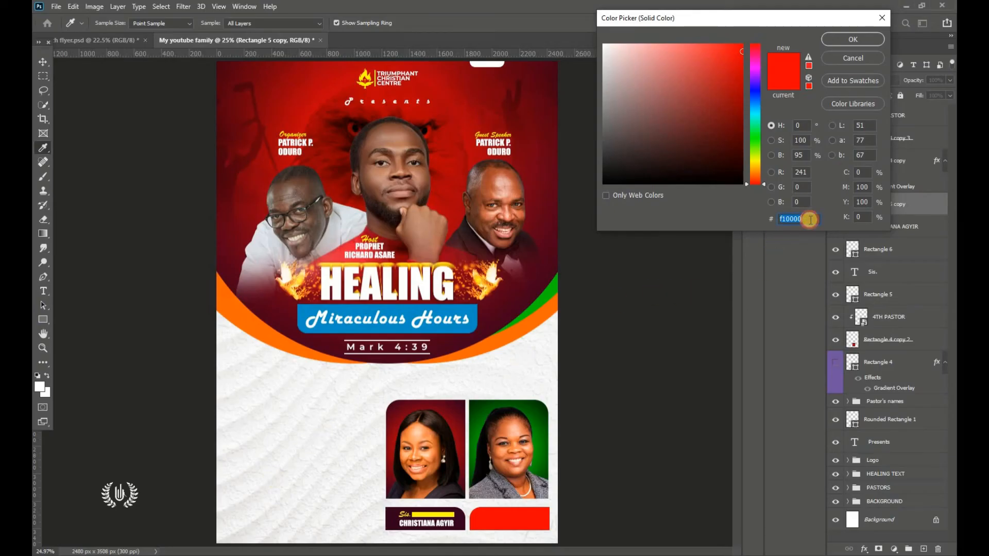
pyautogui.rightClick(811, 219)
pyautogui.click(848, 271)
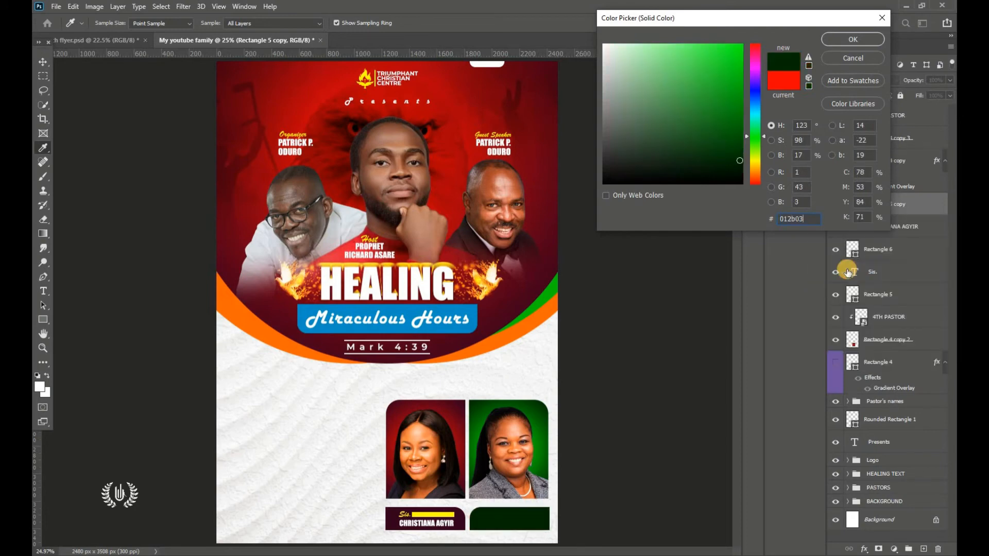
pyautogui.click(863, 45)
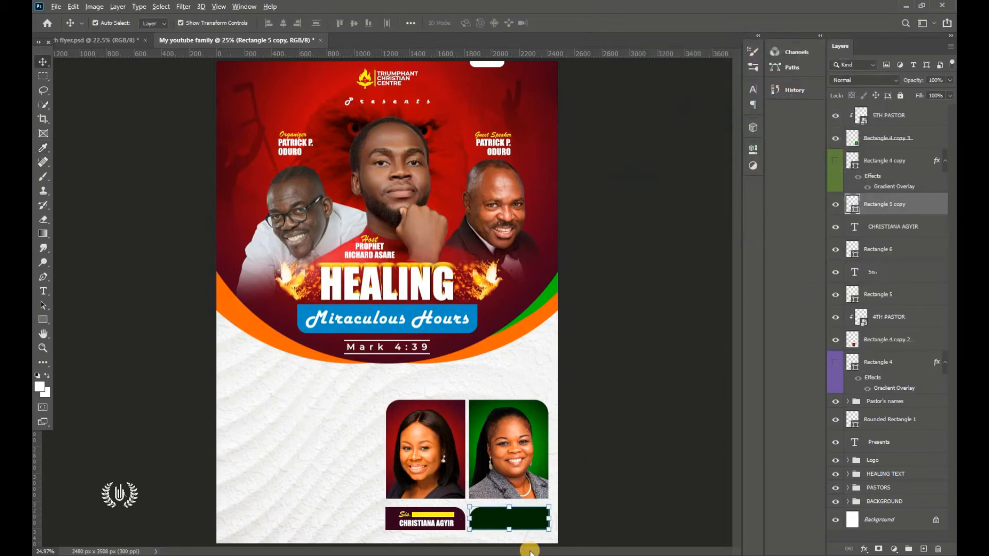
pyautogui.scroll(3, 529, 550)
# Step: Duplicate the name text, yellow bar and Sis. label layers and group the copies
pyautogui.moveTo(740, 354); pyautogui.dragTo(738, 399)
pyautogui.scroll(1, 579, 375)
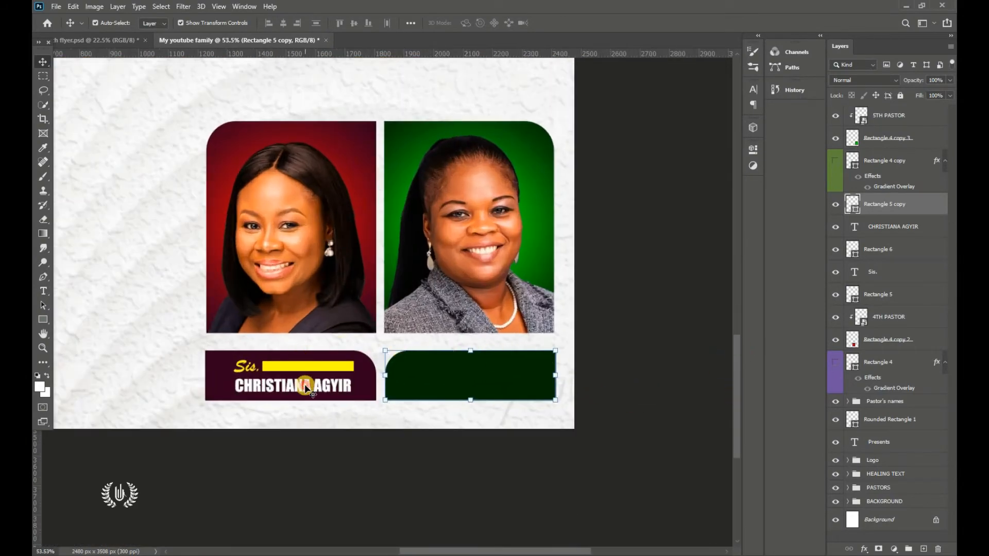
pyautogui.click(306, 389)
pyautogui.scroll(1, 305, 381)
pyautogui.keyDown('shift'); pyautogui.click(319, 363); pyautogui.keyUp('shift')
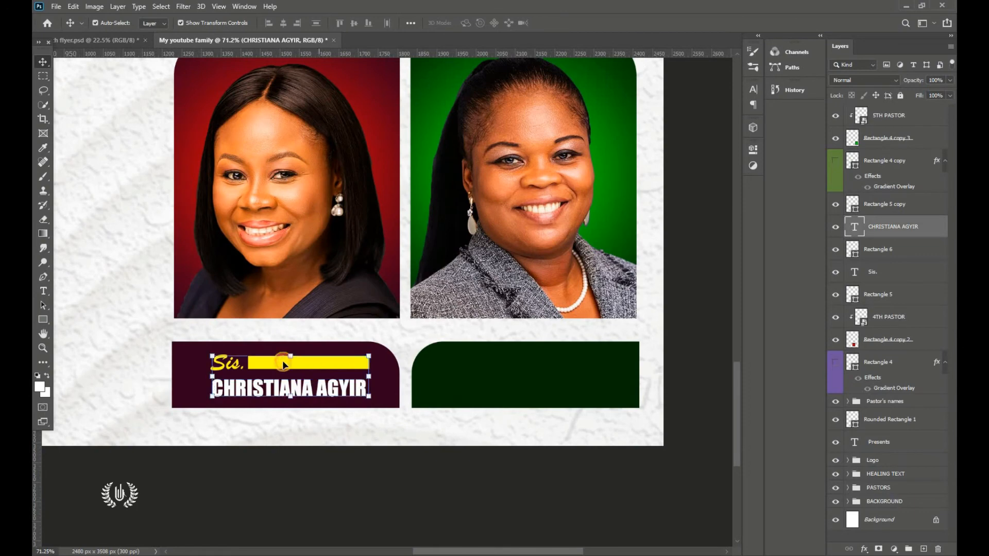
pyautogui.keyDown('shift'); pyautogui.click(236, 366); pyautogui.keyUp('shift')
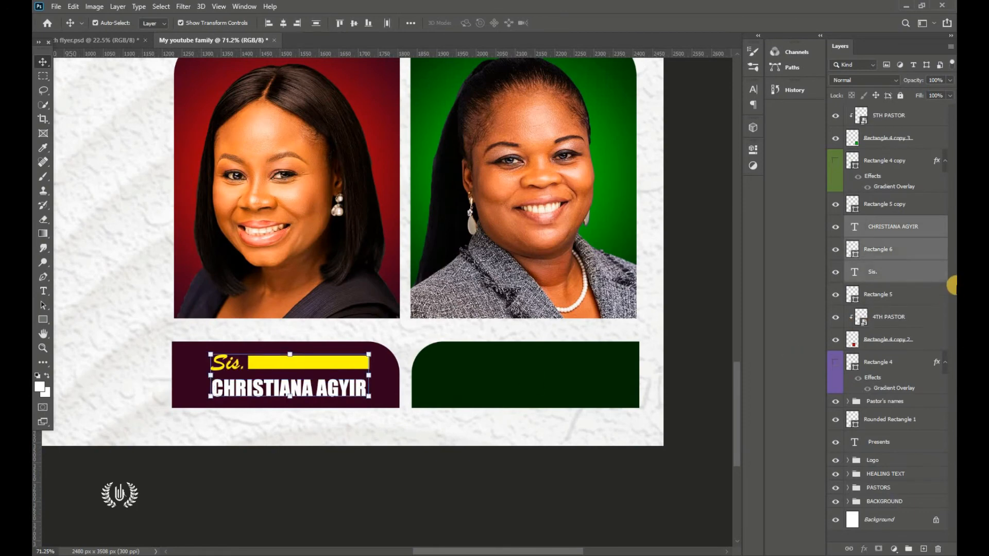
pyautogui.moveTo(916, 278); pyautogui.dragTo(924, 548)
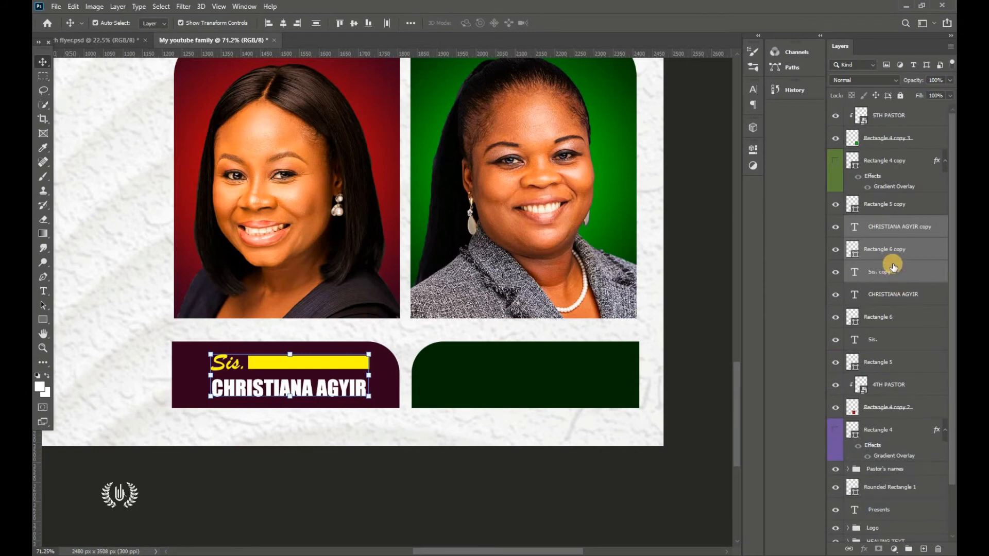
pyautogui.moveTo(916, 252); pyautogui.dragTo(908, 548)
# Step: Move the new group to the top of the layer stack and onto the green banner
pyautogui.moveTo(879, 225); pyautogui.dragTo(906, 104)
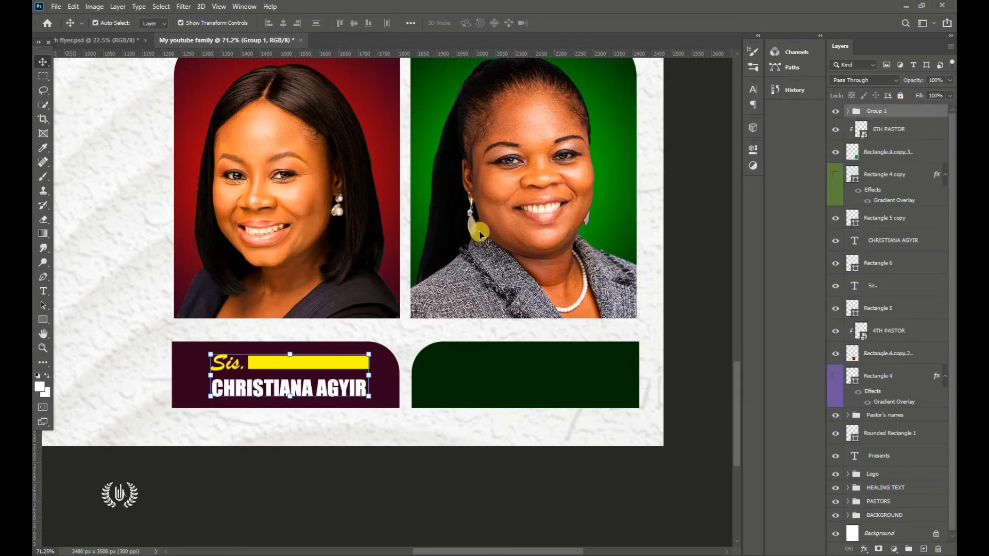
pyautogui.click(291, 355)
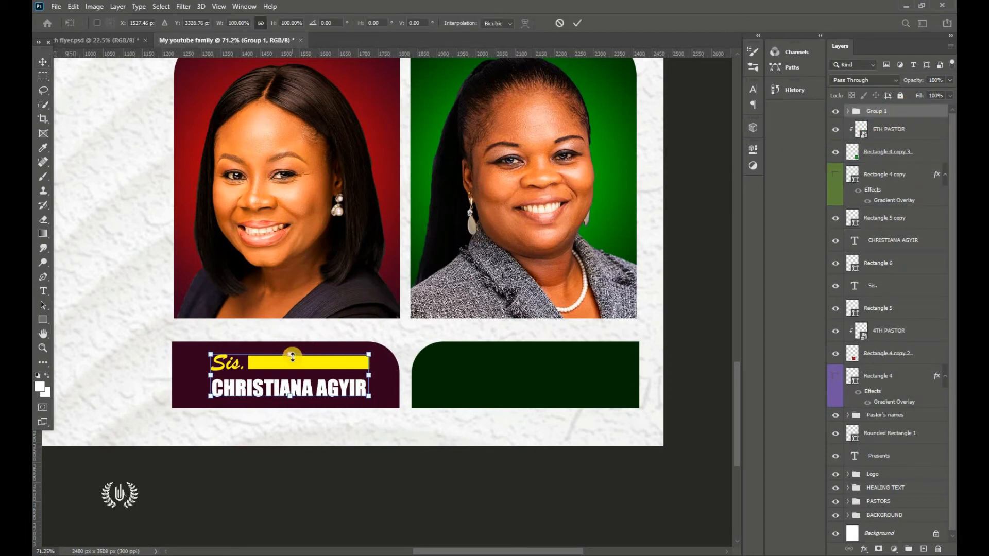
pyautogui.moveTo(292, 364); pyautogui.dragTo(542, 367)
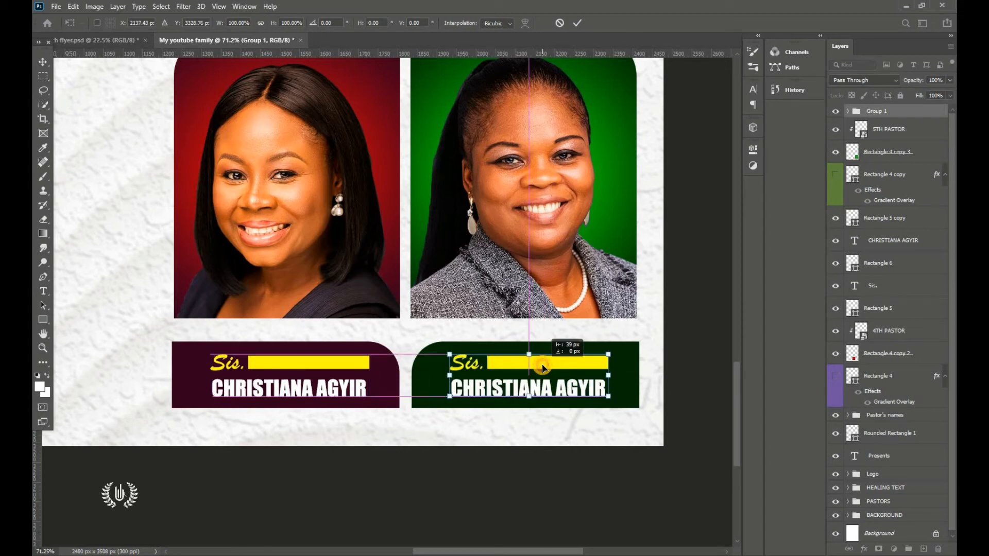
pyautogui.click(578, 23)
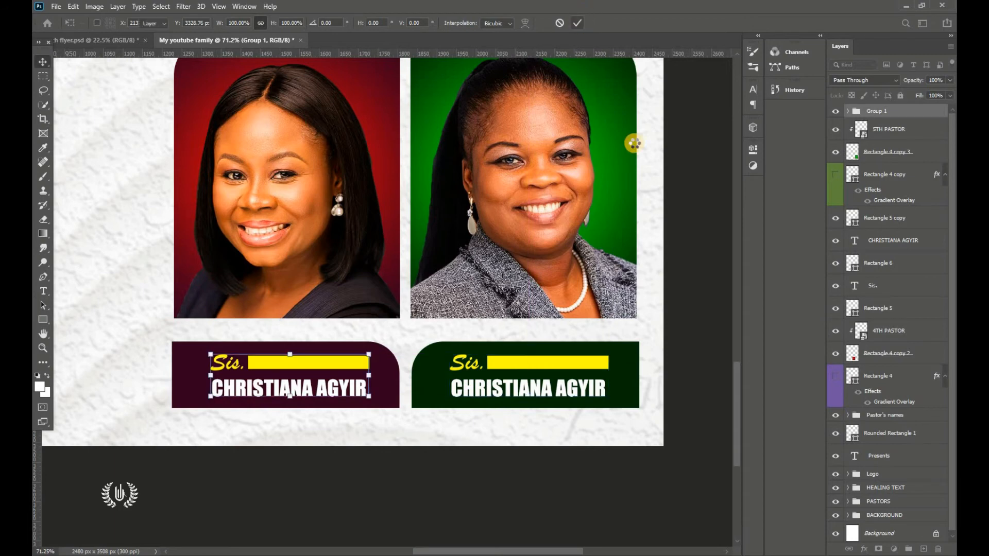
pyautogui.click(693, 342)
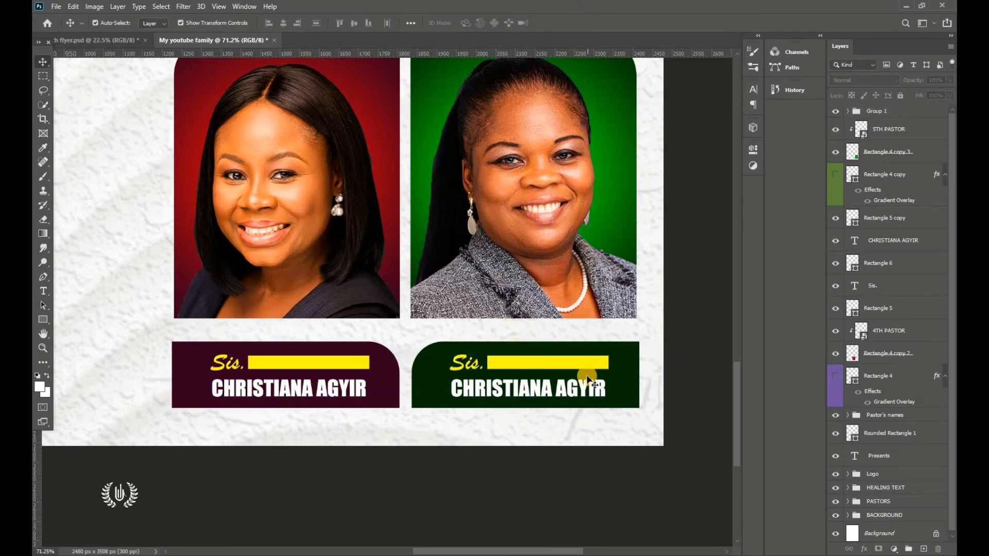
# Step: Replace the copied name with the second pastor's full name, commit, and fit the flyer to the window
pyautogui.doubleClick(530, 385)
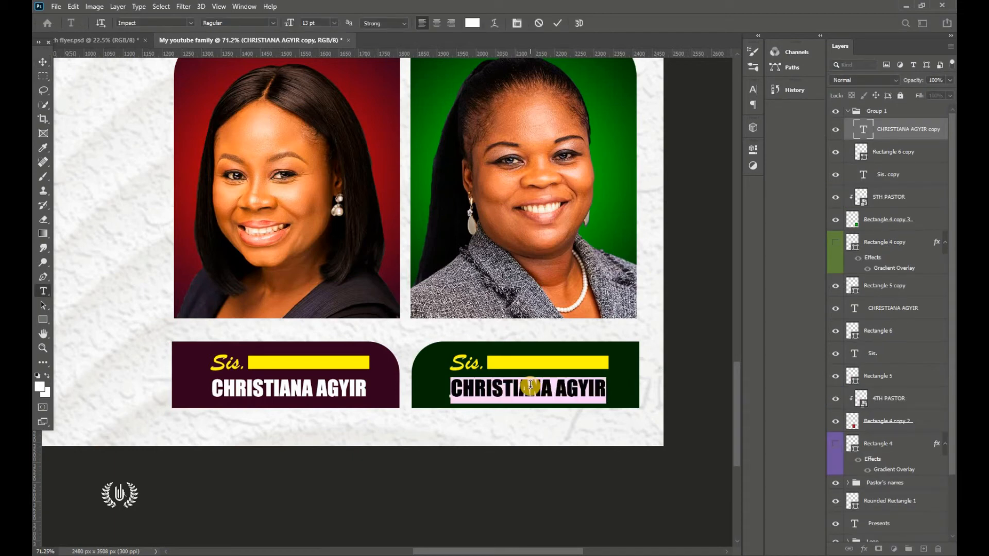
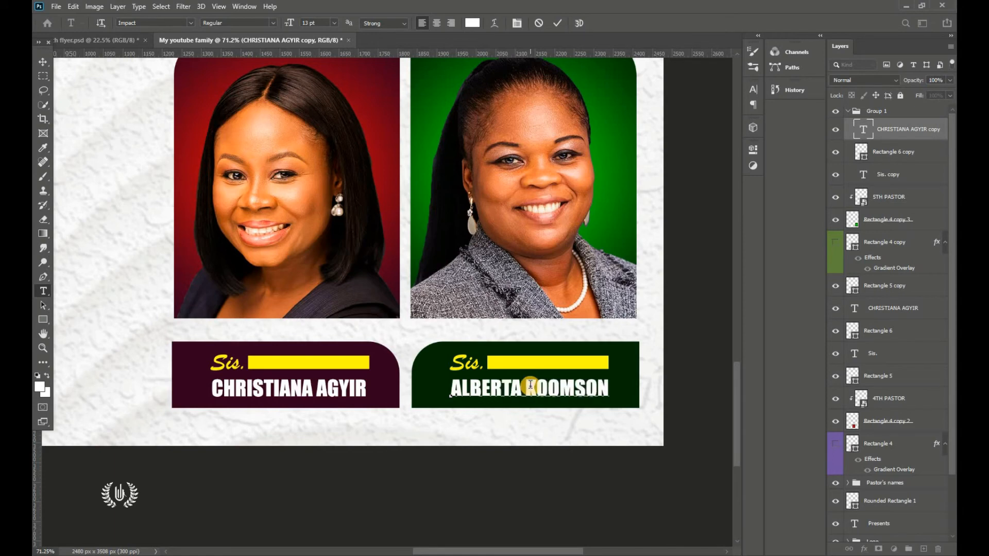
pyautogui.click(559, 23)
pyautogui.press('v')
pyautogui.hotkey('ctrl', '0')
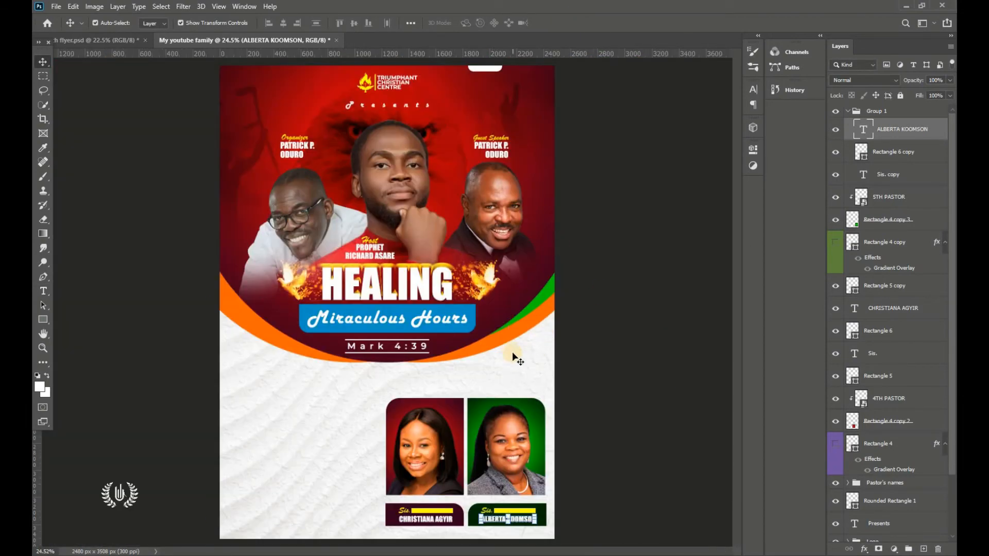
# Step: Group both minister photo cards and their labels into a group named Song ministers
pyautogui.click(850, 111)
pyautogui.click(849, 111)
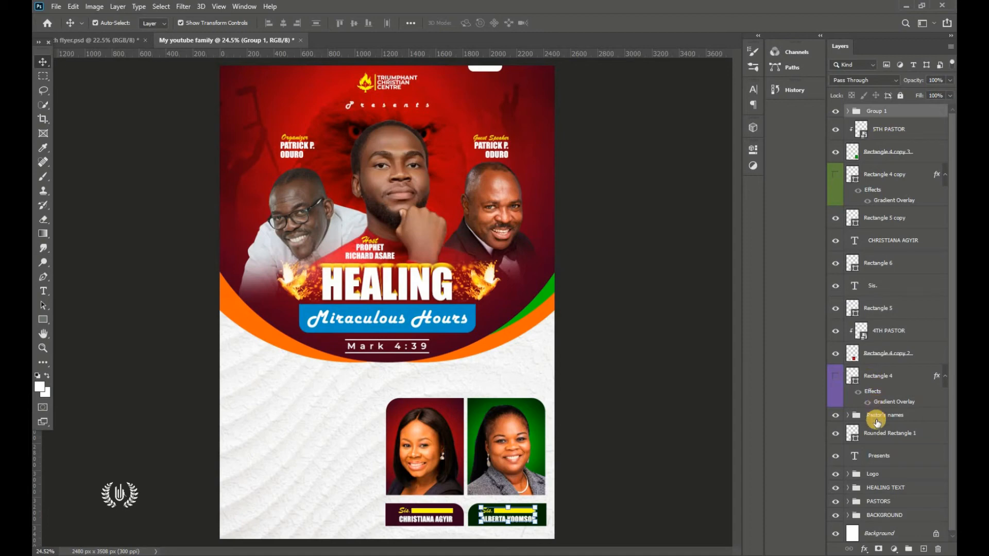
pyautogui.keyDown('shift'); pyautogui.click(883, 379); pyautogui.keyUp('shift')
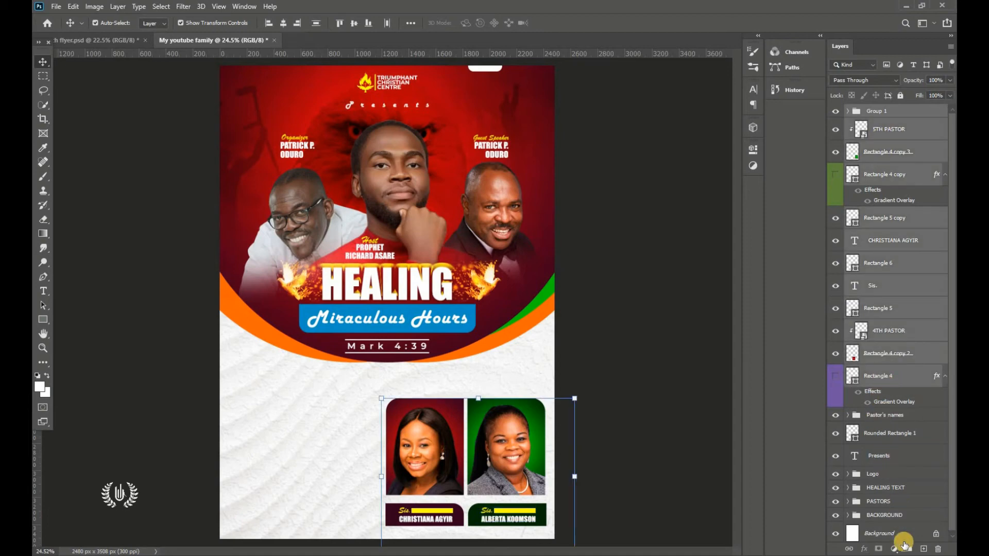
pyautogui.click(908, 549)
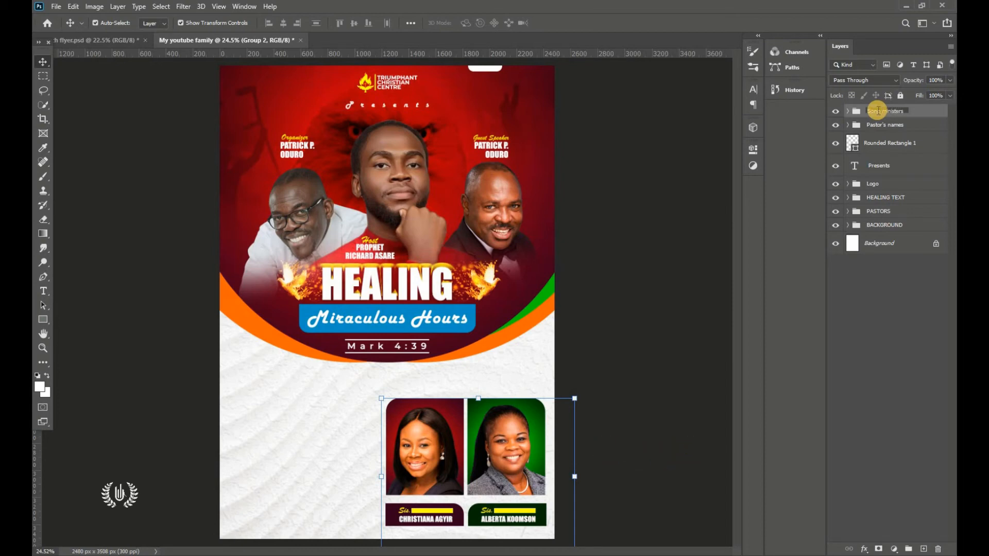
pyautogui.press('Return')
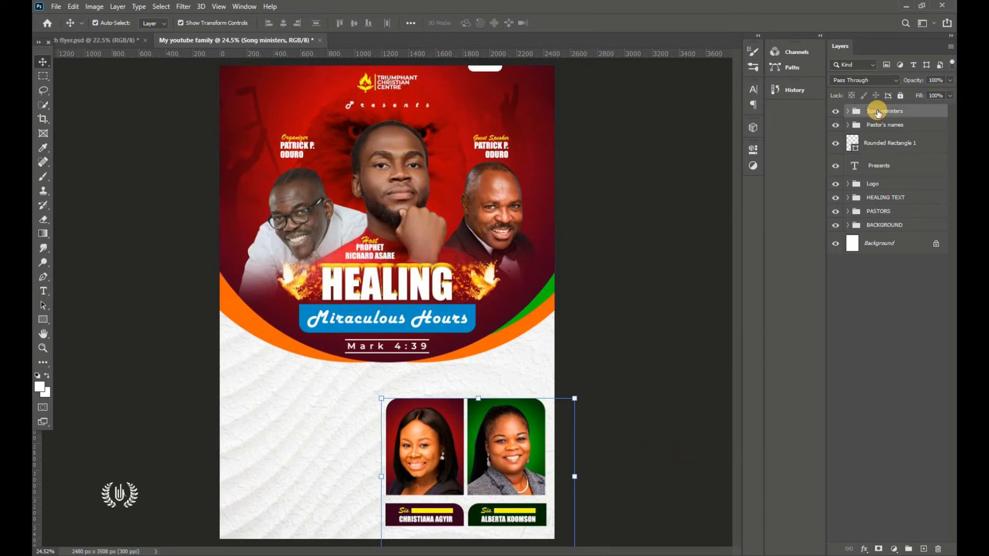
pyautogui.click(833, 112)
pyautogui.click(834, 111)
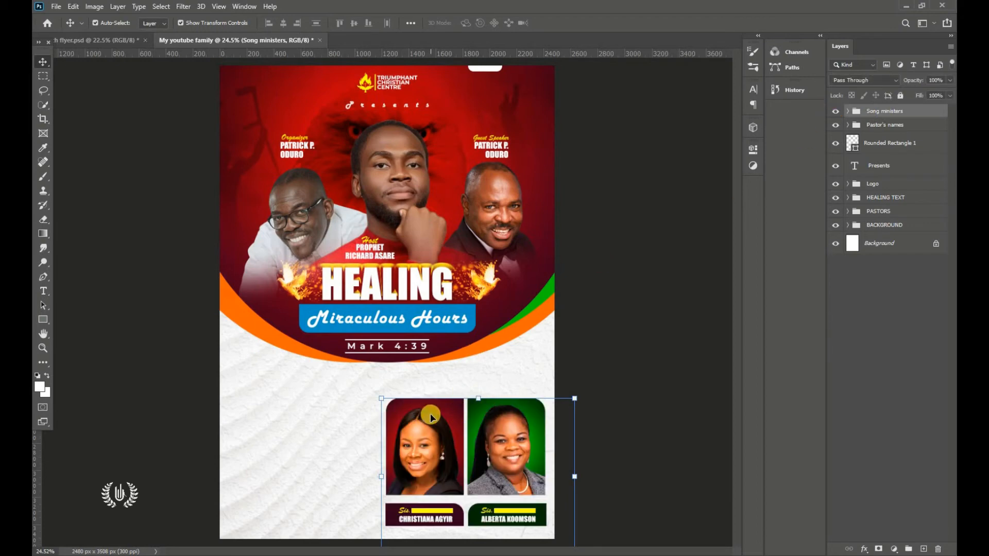
# Step: Start a text line above the photos in Montserrat ExtraBold Italic, colour sampled dark maroon
pyautogui.rightClick(39, 292)
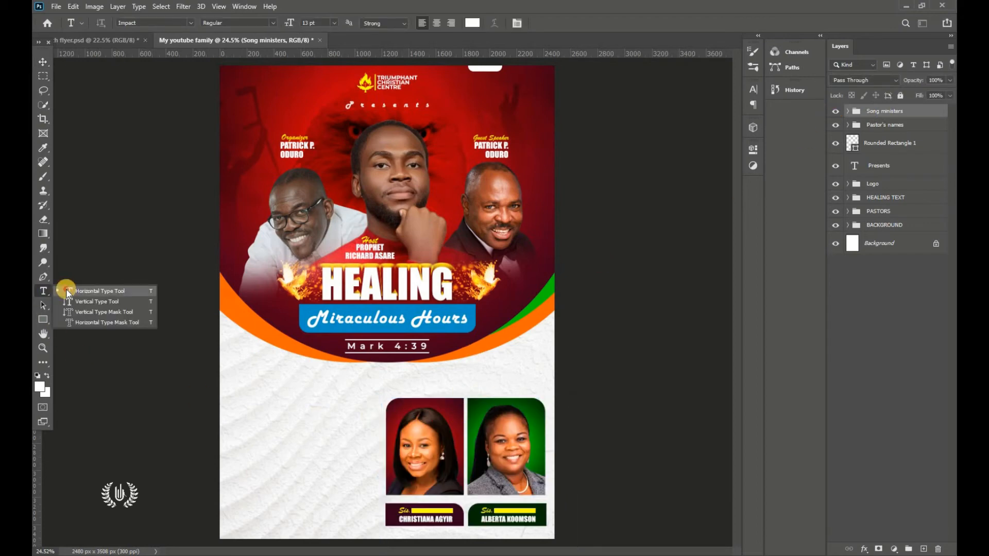
pyautogui.click(69, 289)
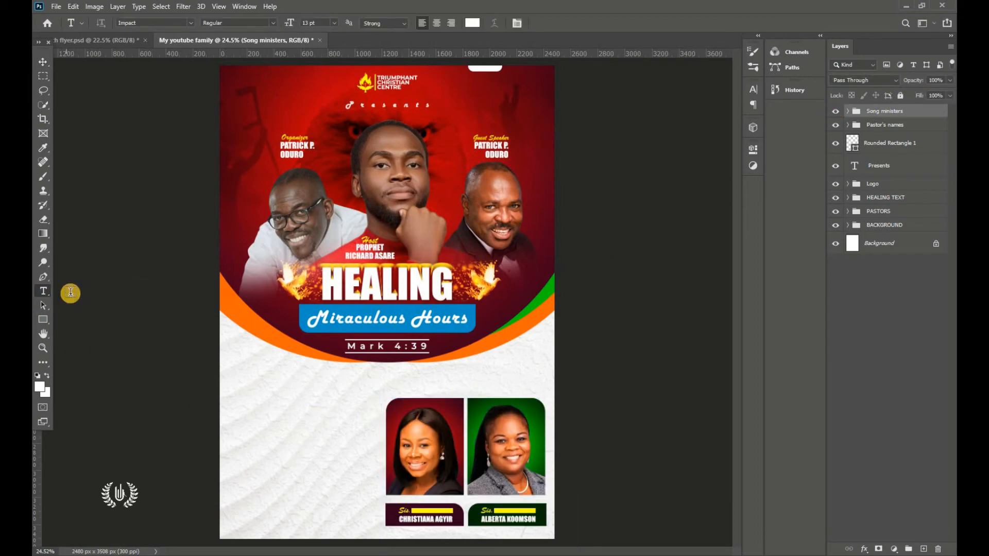
pyautogui.click(421, 376)
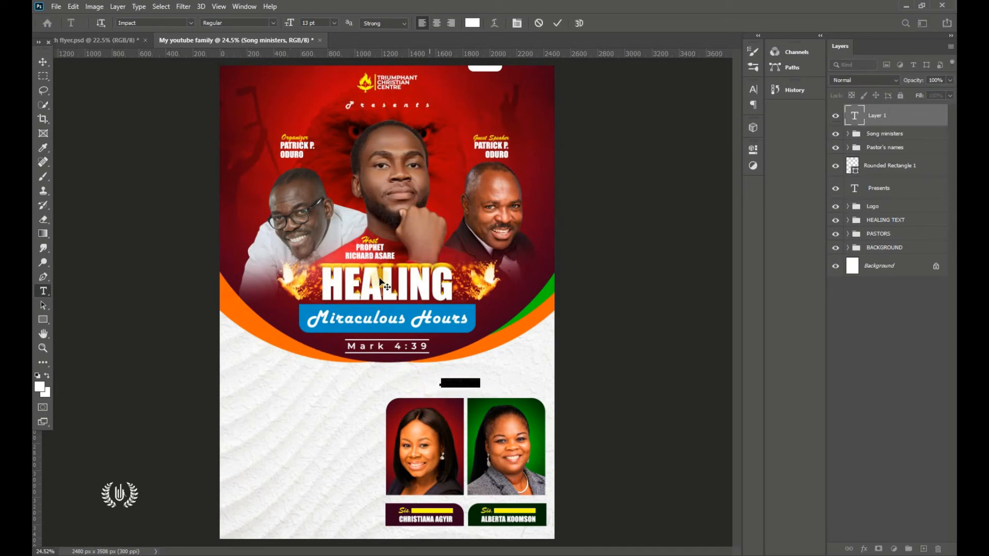
pyautogui.click(190, 22)
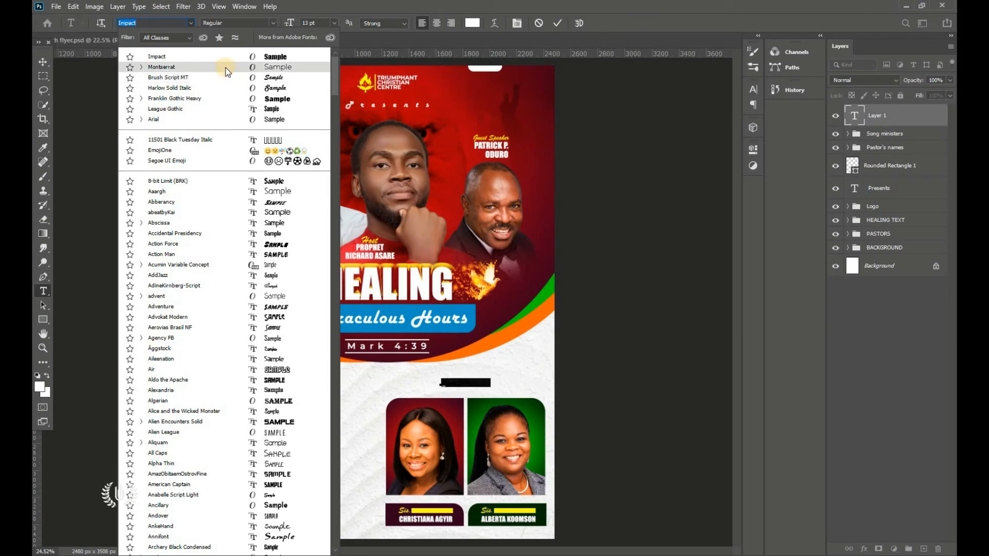
pyautogui.press('Escape')
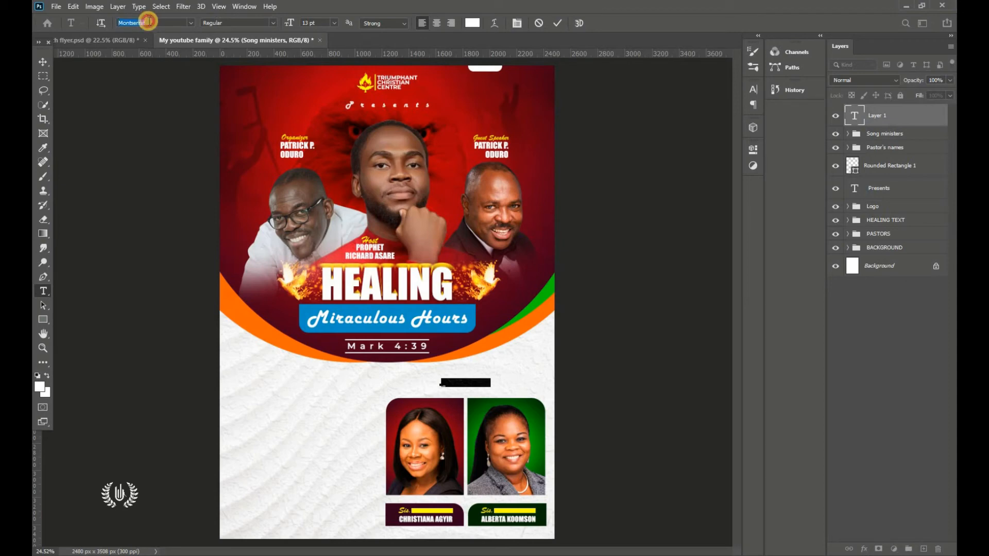
pyautogui.click(274, 24)
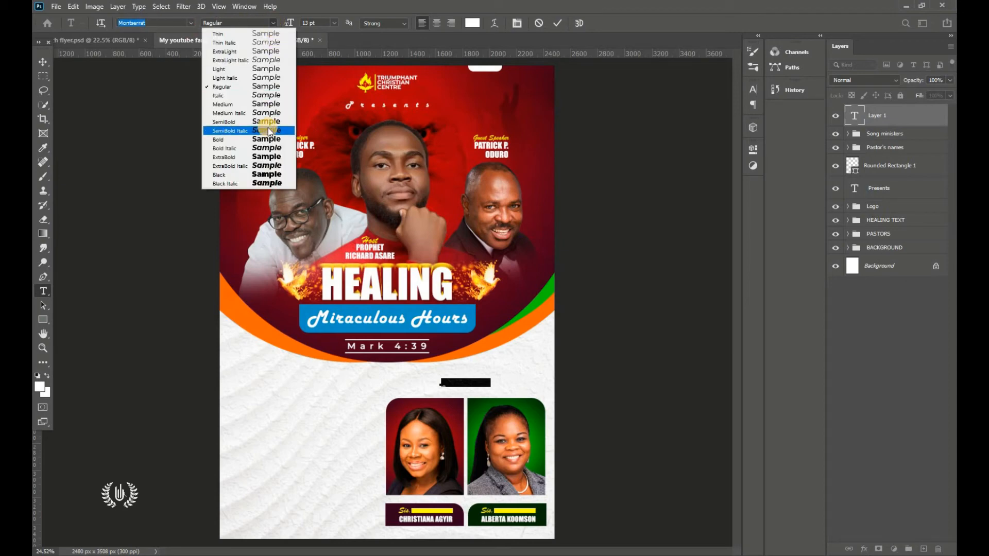
pyautogui.click(271, 165)
pyautogui.click(472, 23)
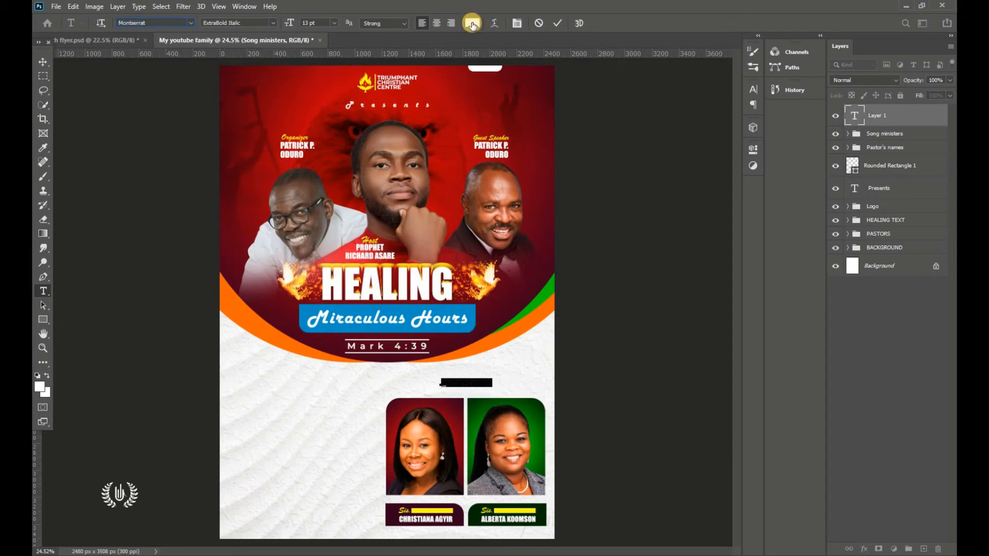
pyautogui.click(462, 515)
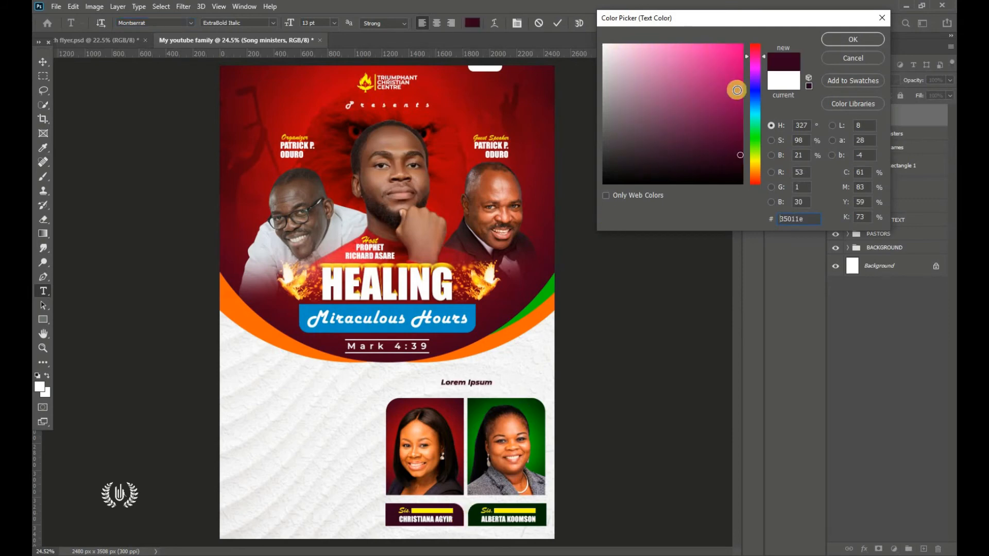
pyautogui.click(831, 39)
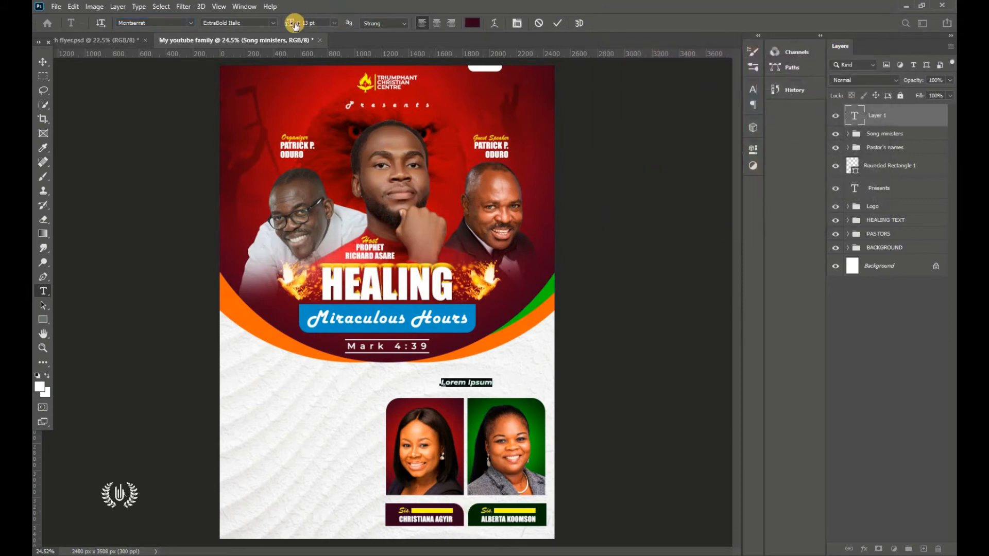
# Step: Type the heading SONG MINISTERS and nudge it into place above the photos
pyautogui.moveTo(290, 24); pyautogui.dragTo(294, 30)
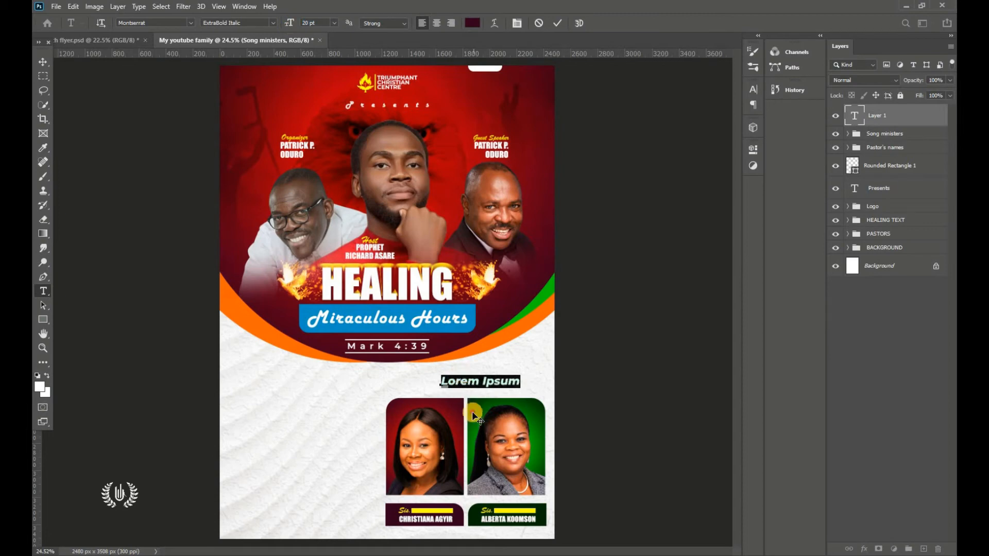
pyautogui.moveTo(474, 405); pyautogui.dragTo(465, 407)
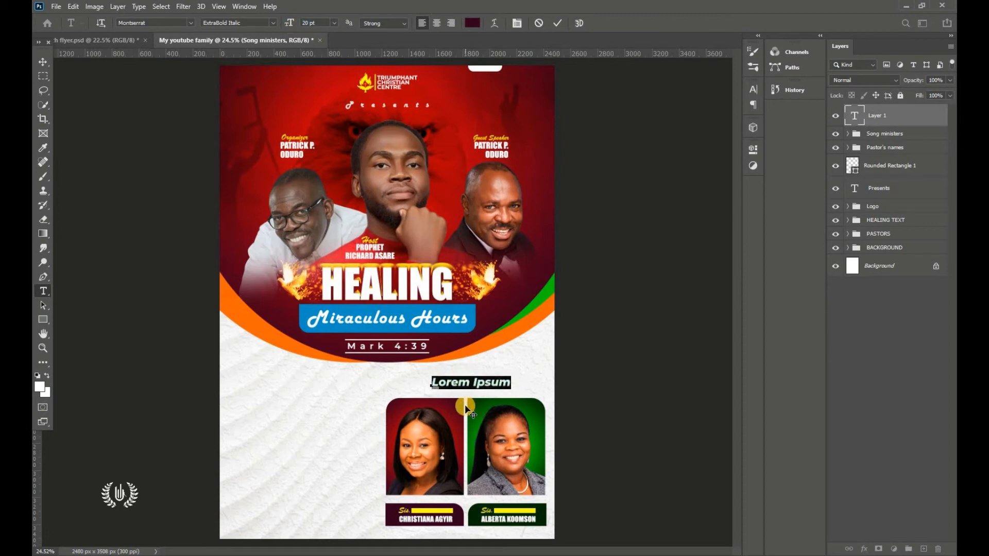
pyautogui.write('SONG MINISTERS')
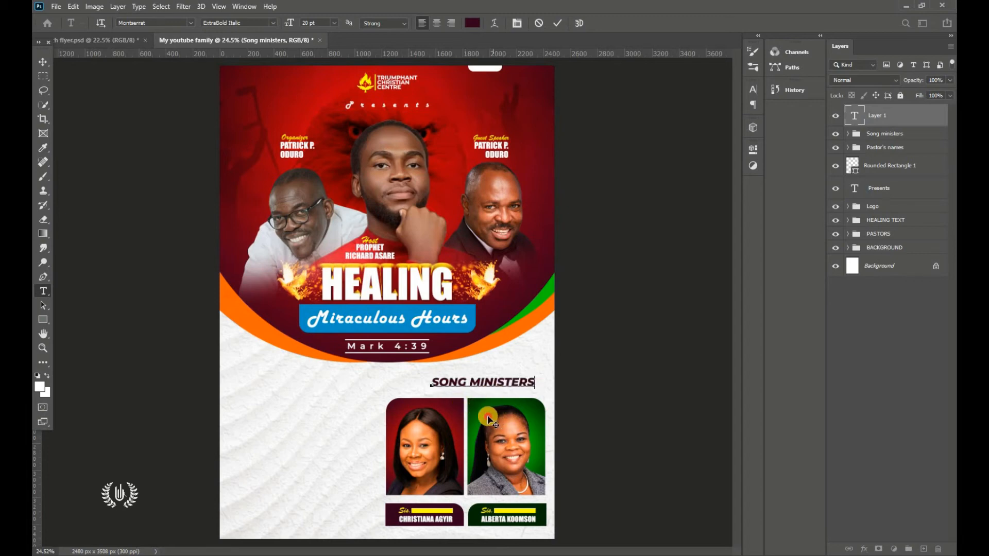
pyautogui.moveTo(492, 414); pyautogui.dragTo(482, 418)
# Step: Size the SONG MINISTERS heading to 15 pt, centre it over the photos, and commit
pyautogui.hotkey('ctrl', 'a')
pyautogui.click(315, 21)
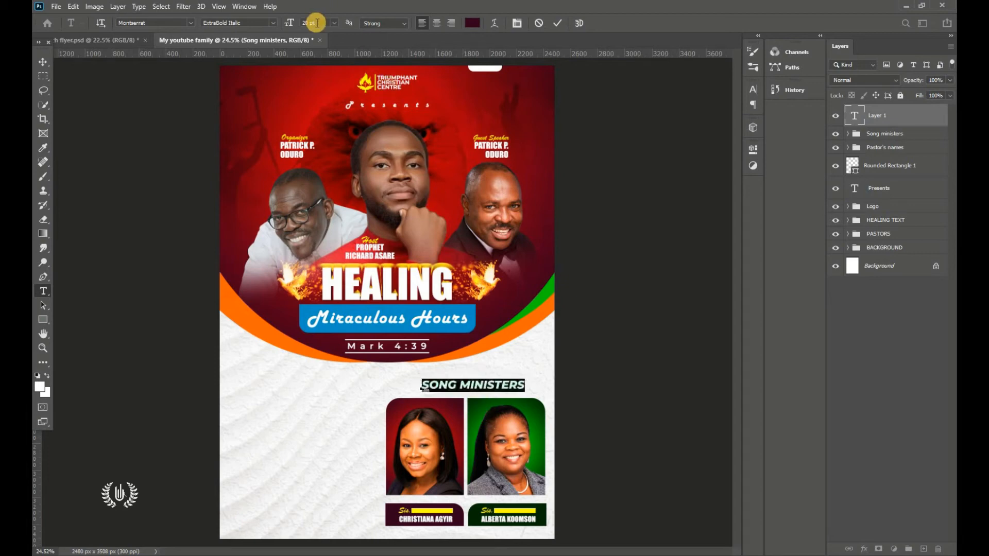
pyautogui.write('18')
pyautogui.press('Return')
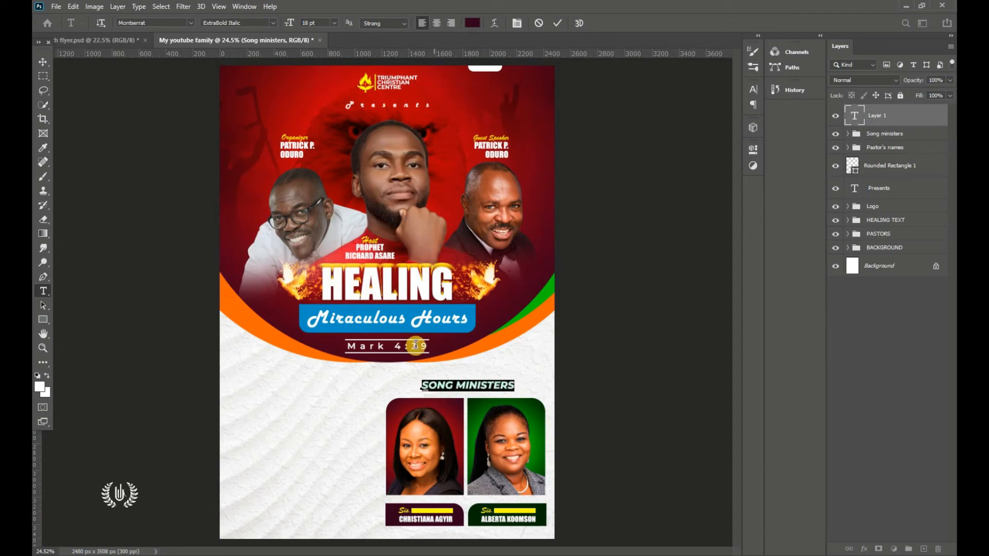
pyautogui.click(323, 22)
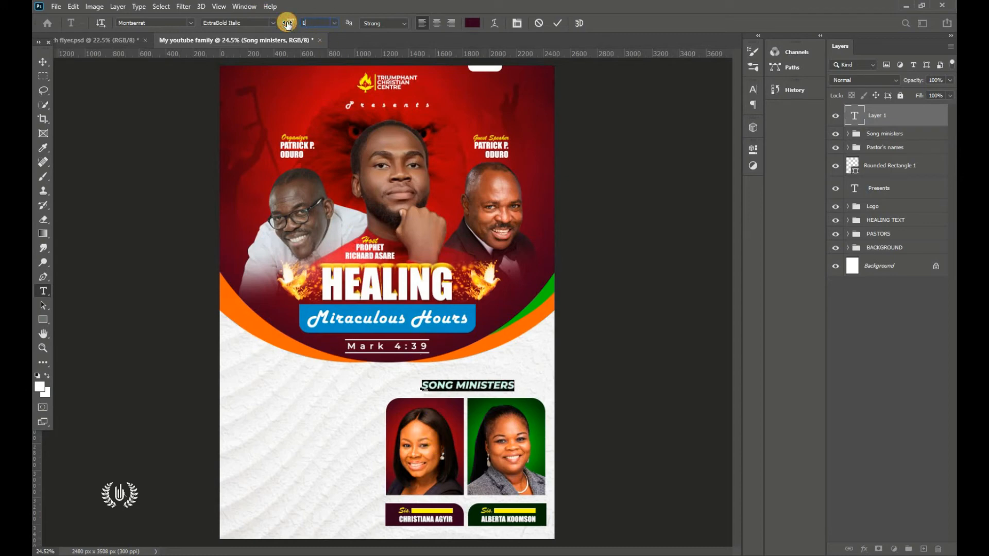
pyautogui.press('Return')
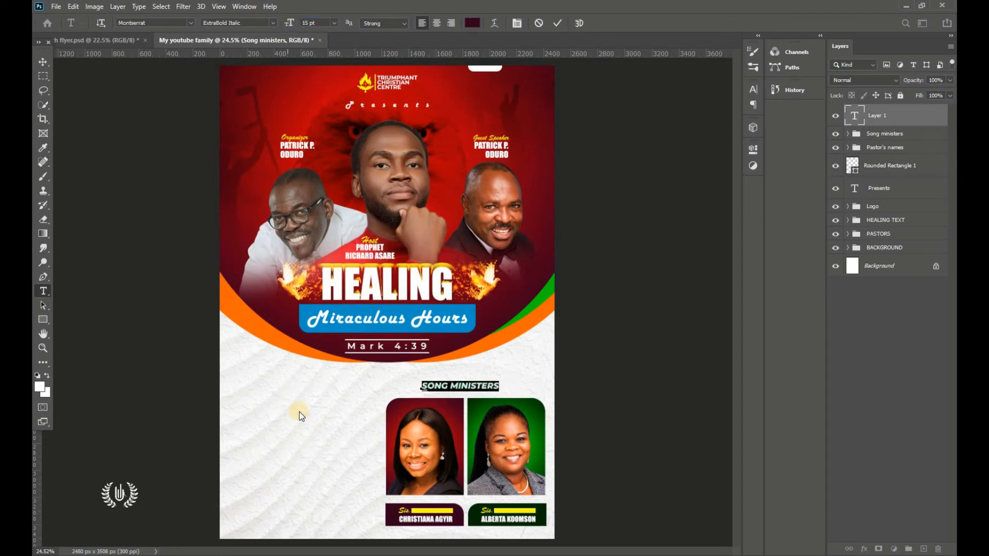
pyautogui.moveTo(438, 424); pyautogui.dragTo(448, 424)
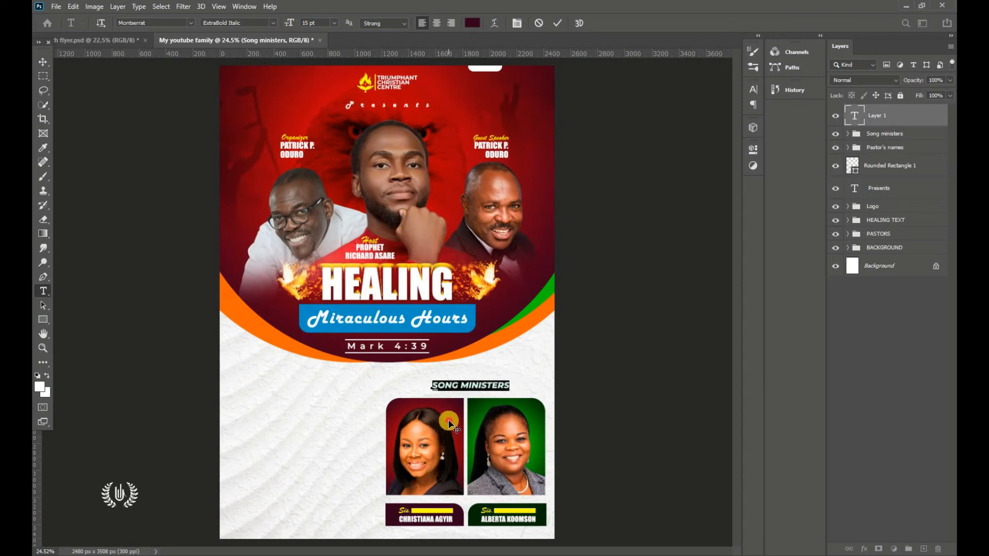
pyautogui.click(557, 23)
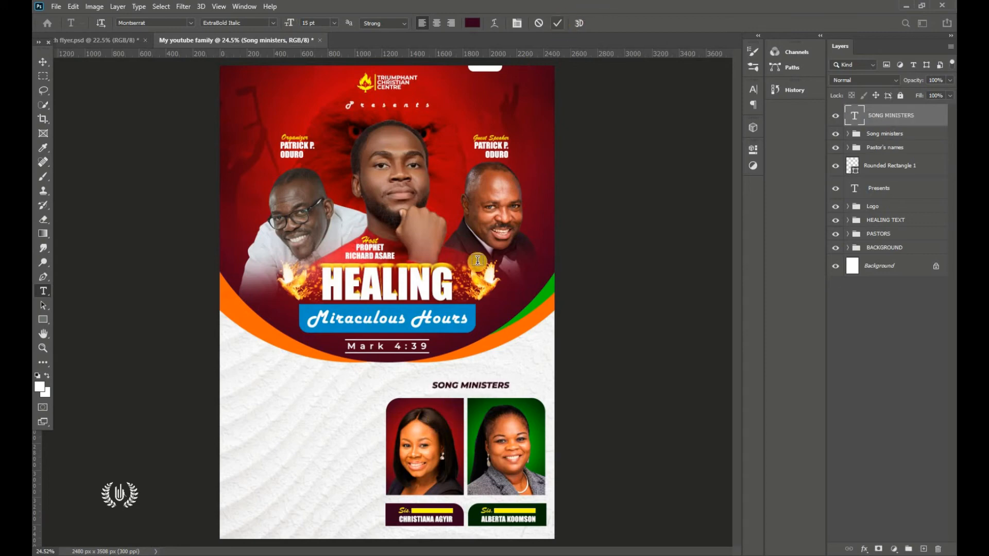
pyautogui.click(39, 63)
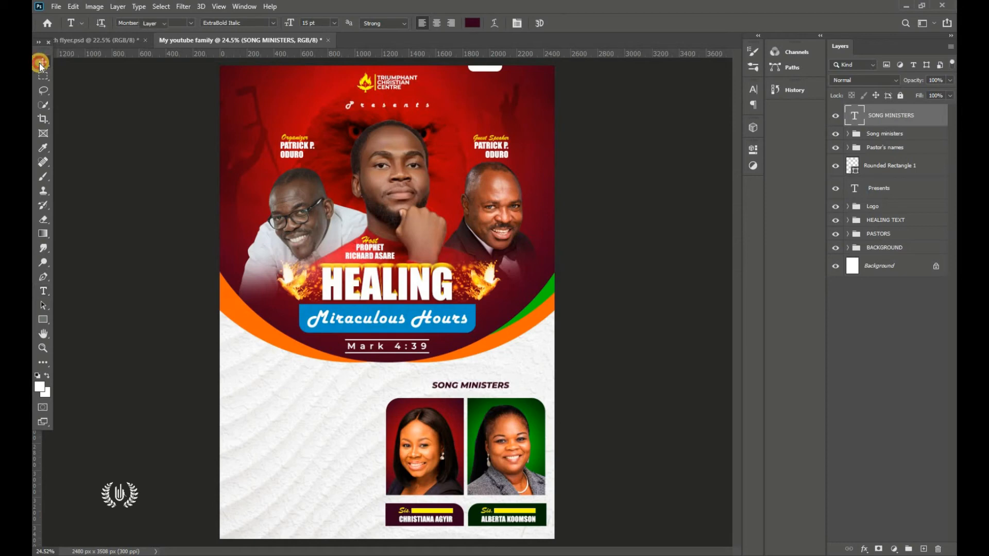
pyautogui.click(616, 404)
pyautogui.click(465, 385)
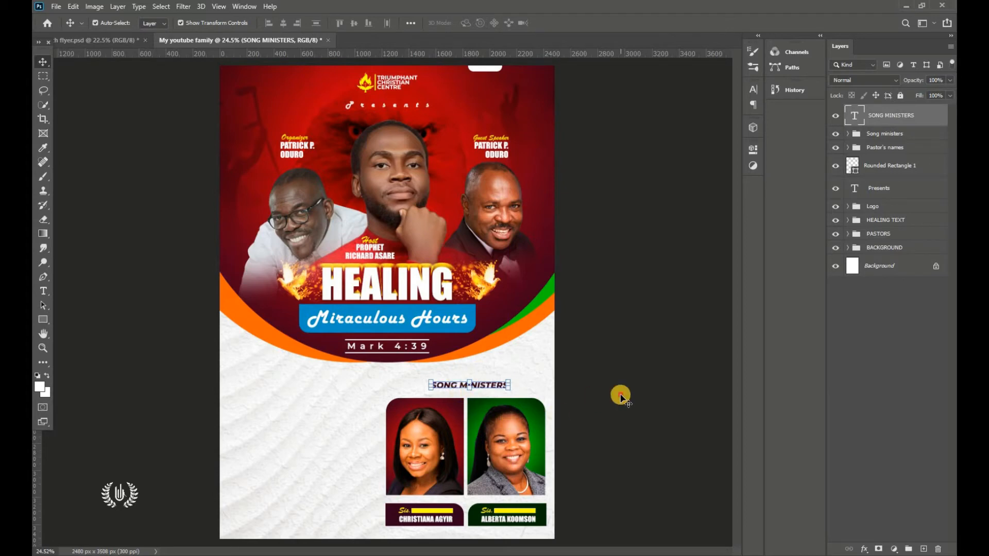
pyautogui.click(621, 396)
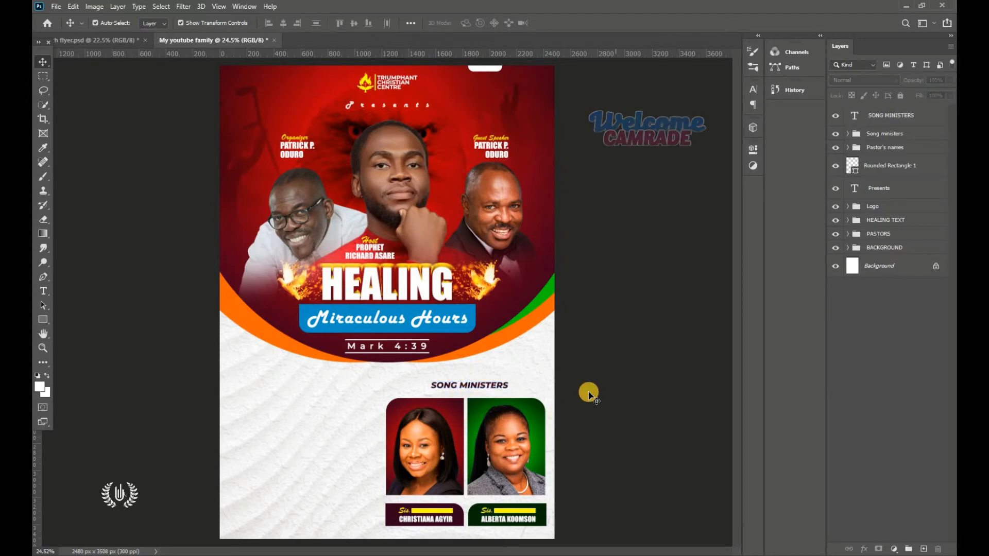
pyautogui.click(910, 116)
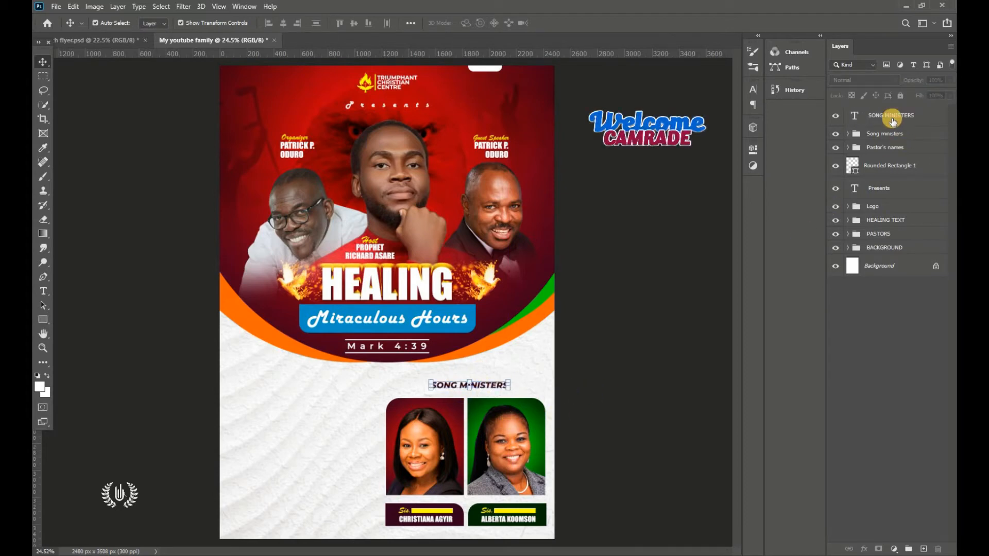
pyautogui.click(48, 318)
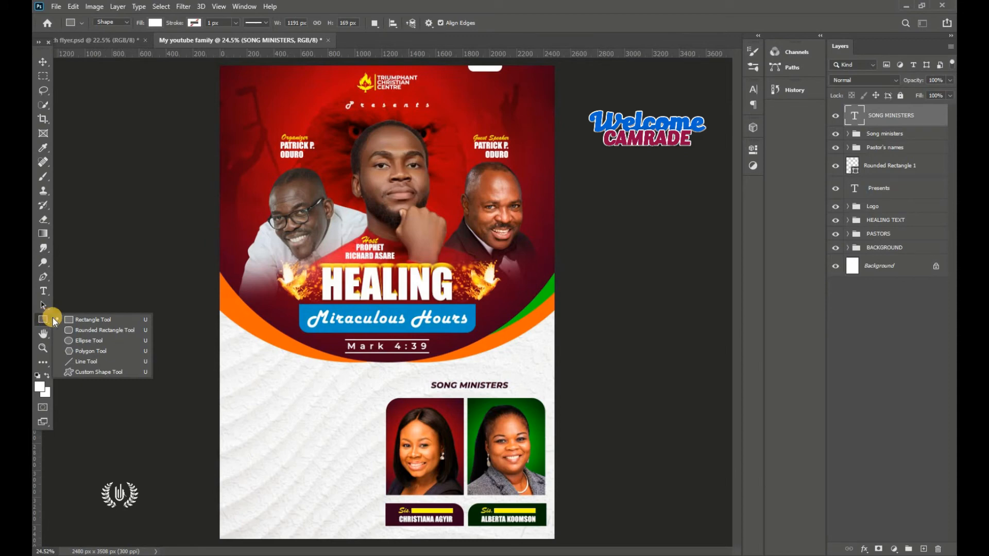
# Step: Draw a dark green 012b03 rounded rectangle, colour sampled from the name plate, left of Mark 4:39
pyautogui.click(78, 329)
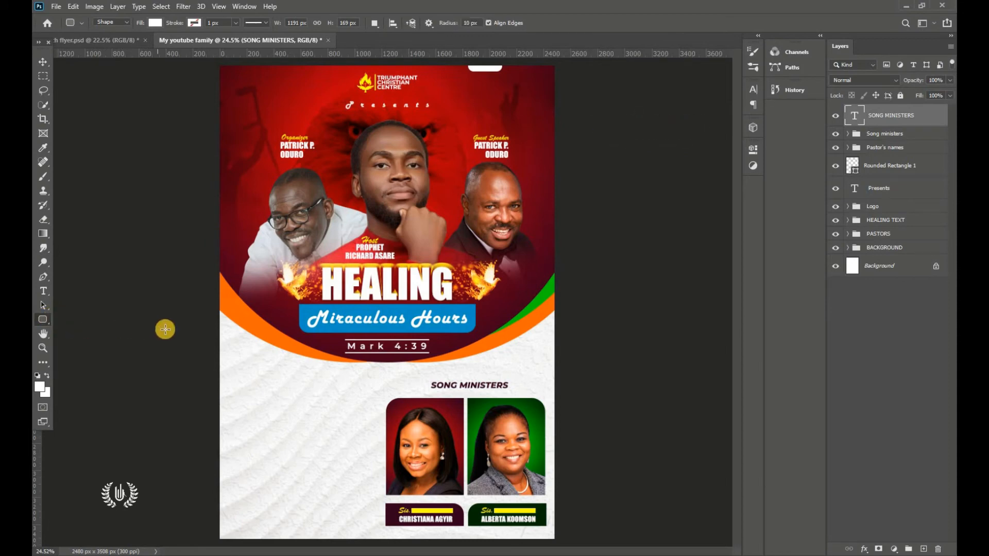
pyautogui.click(161, 25)
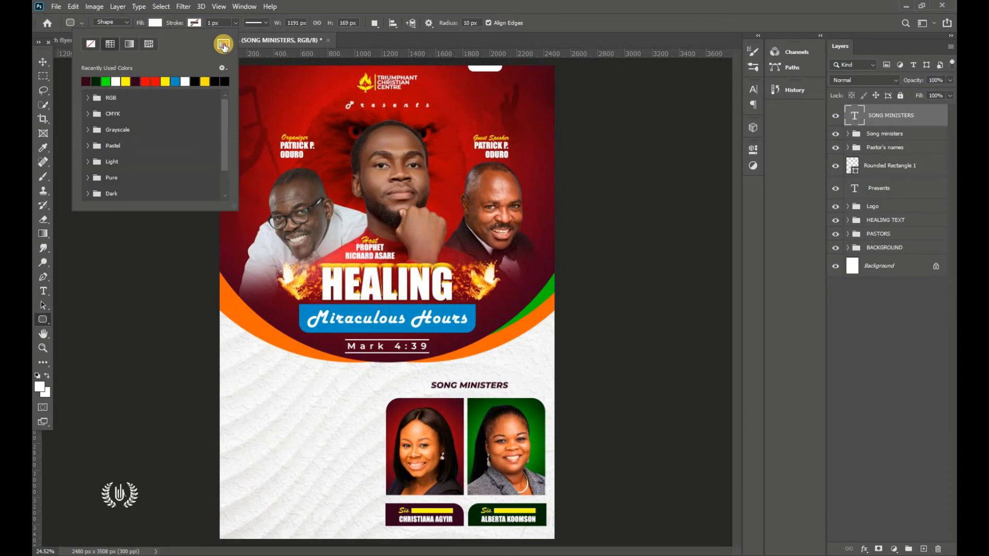
pyautogui.click(223, 44)
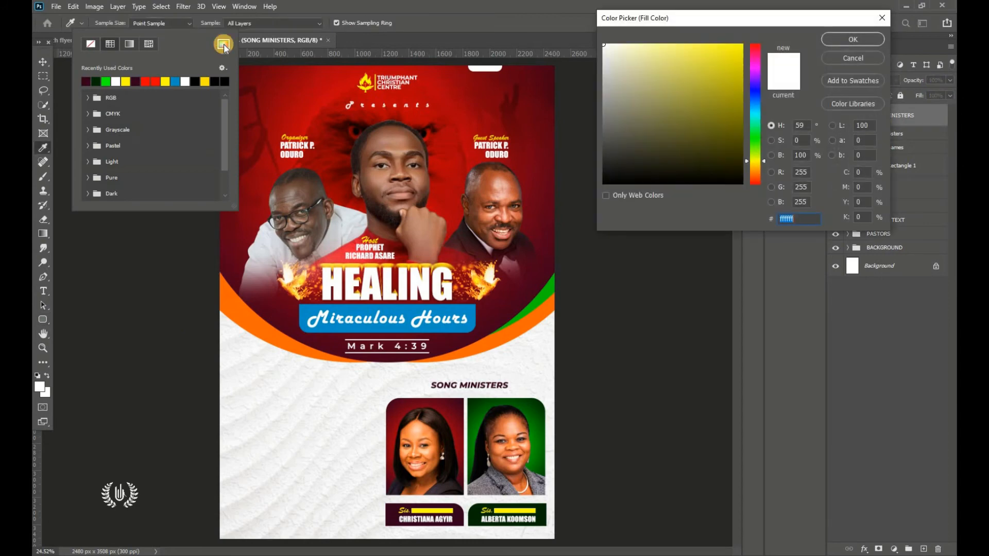
pyautogui.click(546, 509)
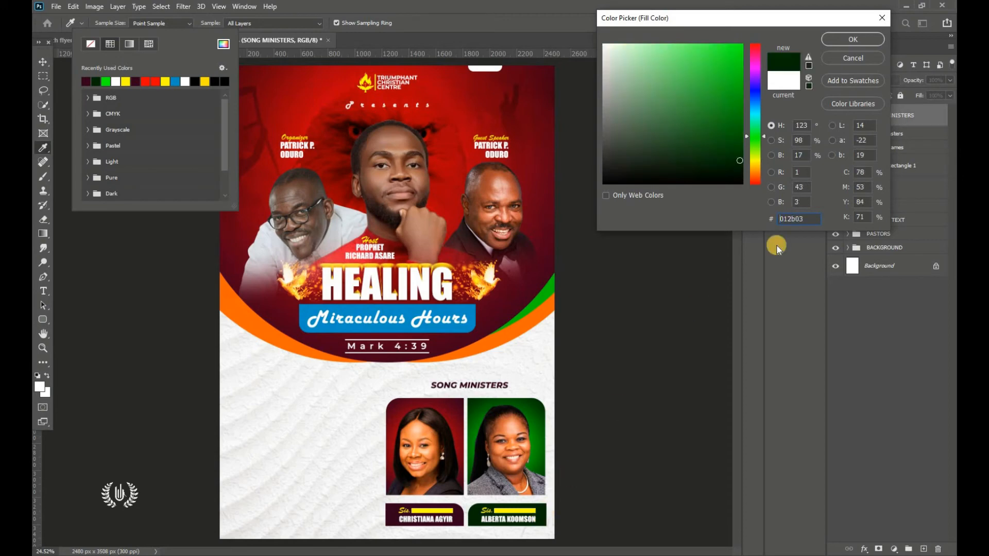
pyautogui.click(851, 39)
pyautogui.click(149, 23)
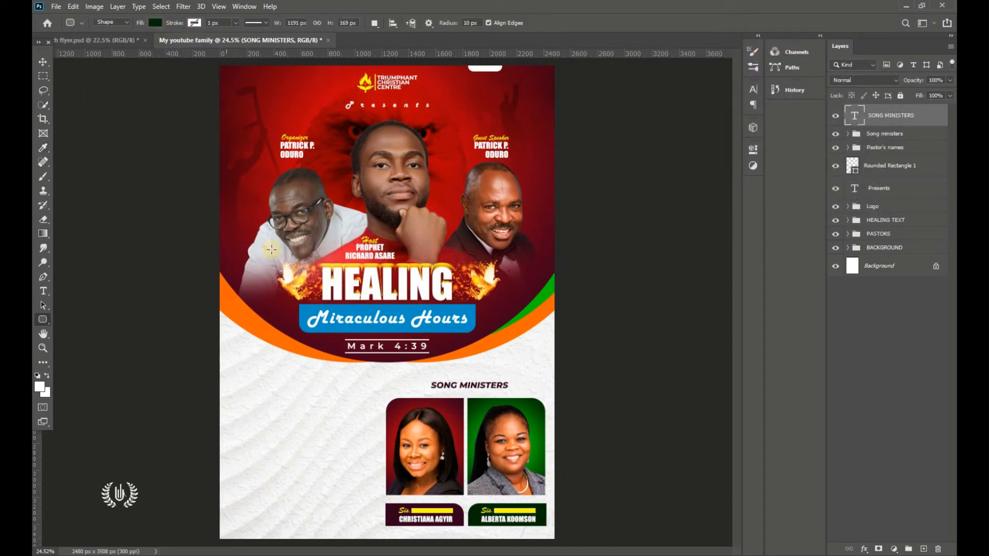
pyautogui.moveTo(255, 340); pyautogui.dragTo(308, 382)
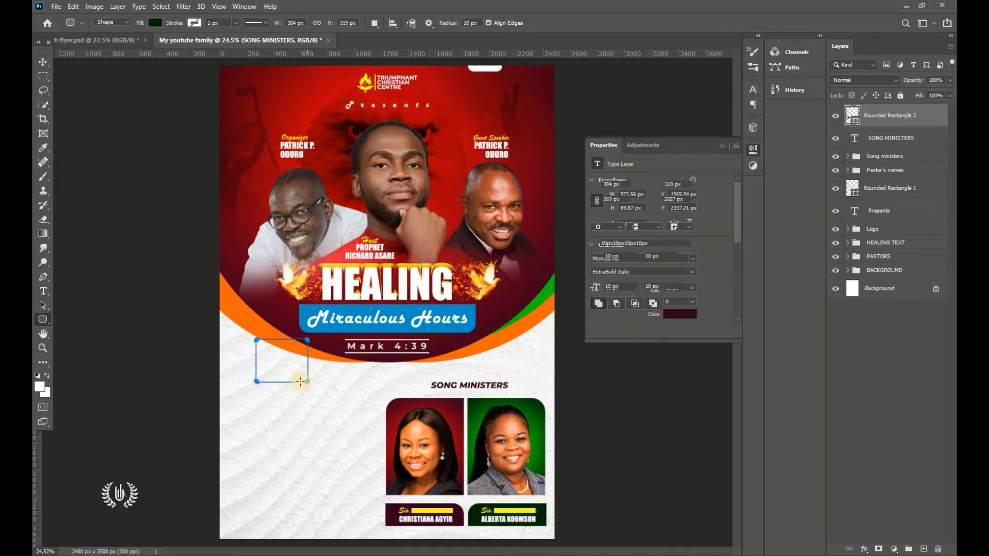
pyautogui.click(44, 64)
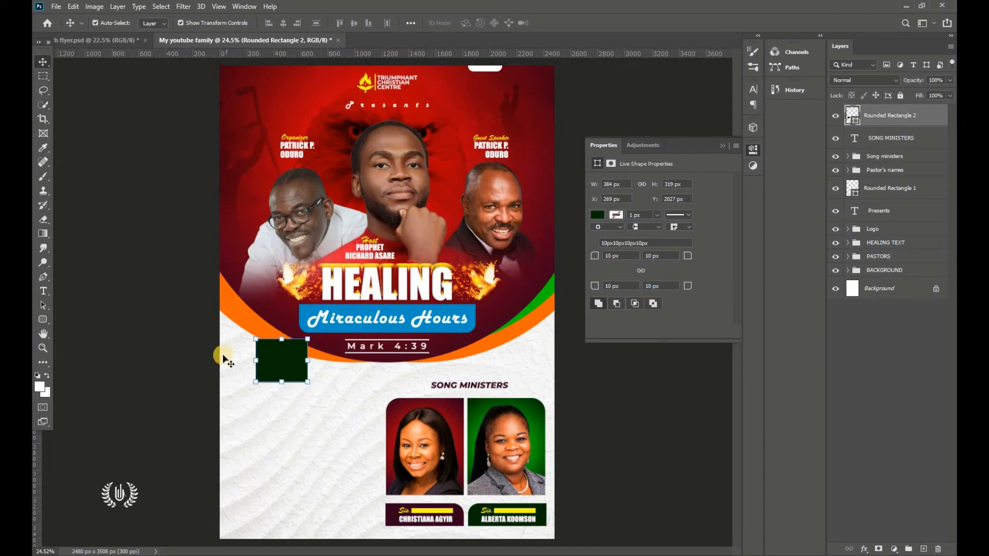
# Step: Round all four corners of the green rectangle together to 30 px
pyautogui.scroll(3, 219, 357)
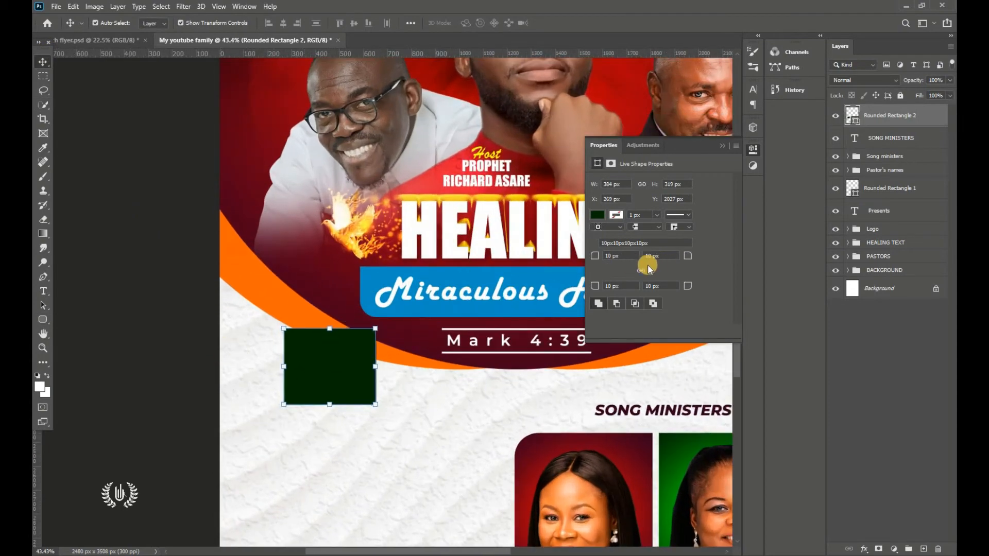
pyautogui.click(641, 270)
pyautogui.moveTo(595, 257)
pyautogui.mouseDown()
pyautogui.moveTo(570, 256)
pyautogui.moveTo(616, 254)
pyautogui.moveTo(583, 256)
pyautogui.mouseUp()
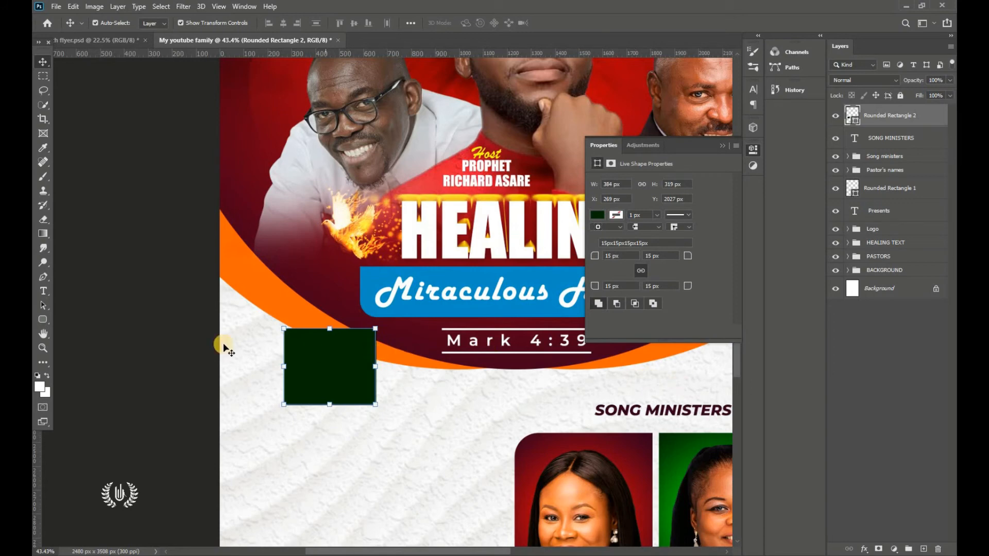
pyautogui.click(145, 319)
pyautogui.click(315, 359)
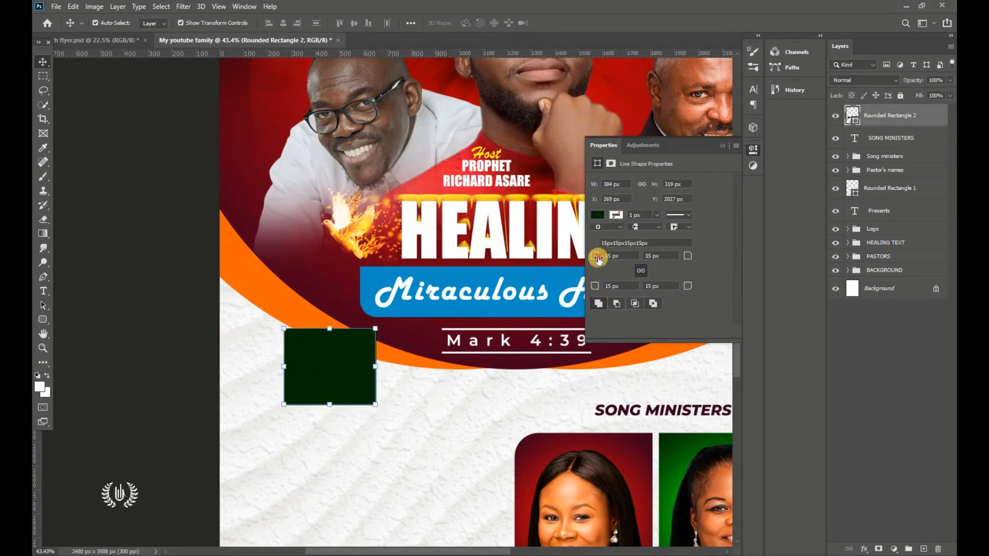
pyautogui.click(604, 257)
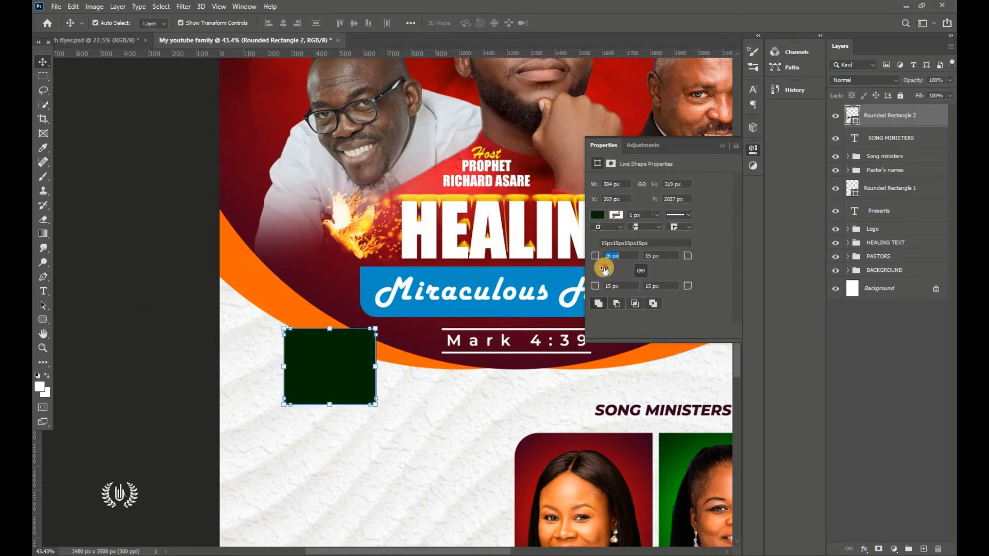
pyautogui.moveTo(604, 268); pyautogui.dragTo(609, 263)
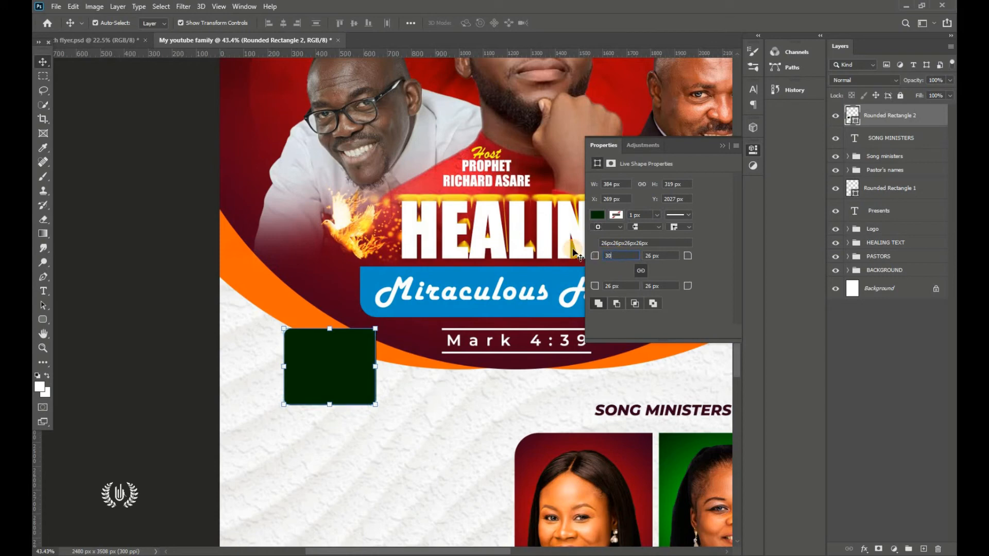
# Step: Make the top-right corner 100 px and move the rectangle up beside Mark 4:39
pyautogui.click(99, 342)
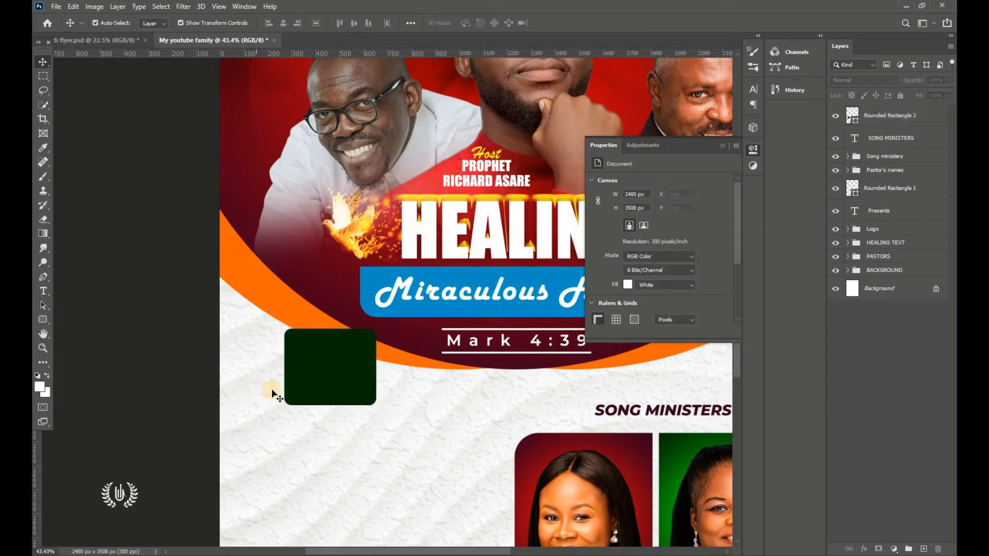
pyautogui.moveTo(313, 374); pyautogui.dragTo(342, 406)
pyautogui.click(640, 270)
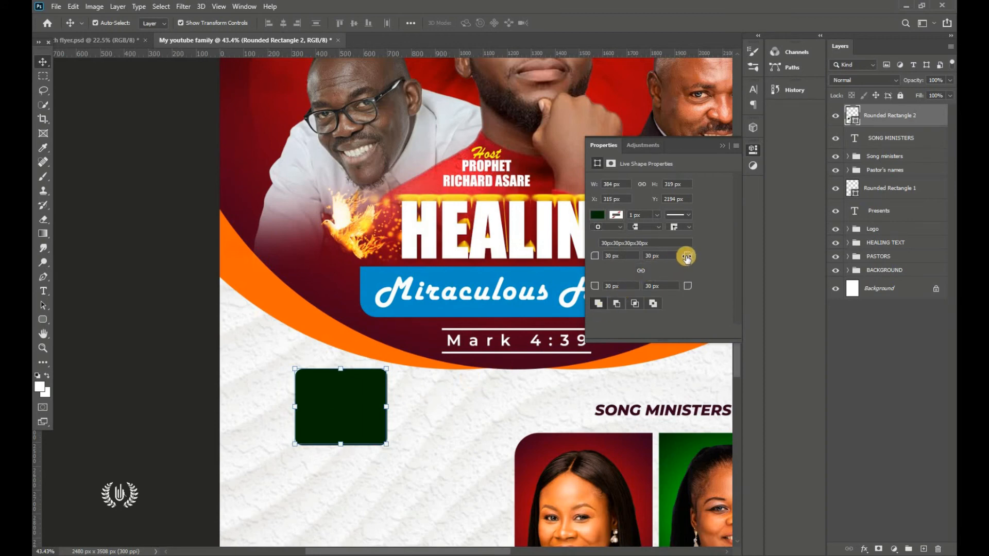
pyautogui.moveTo(688, 256); pyautogui.dragTo(734, 271)
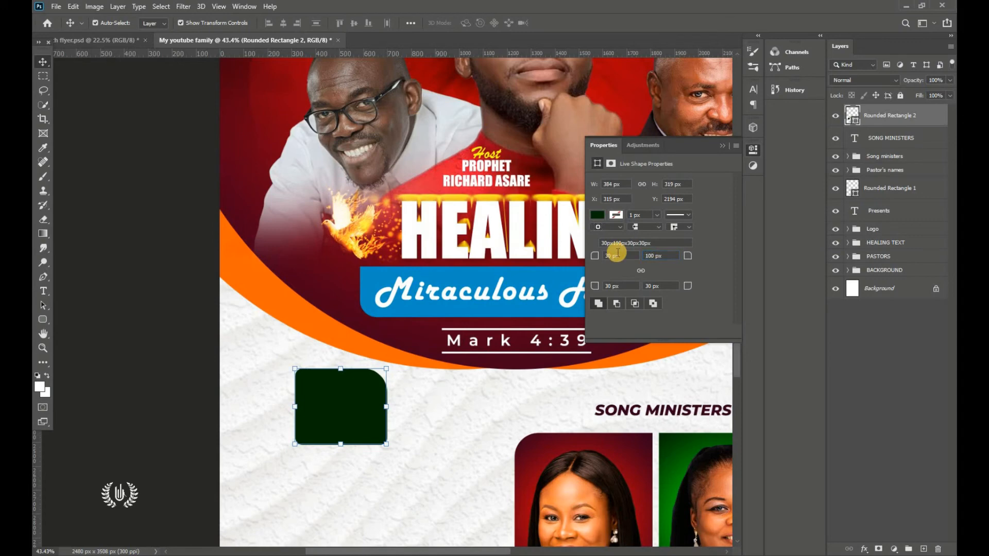
pyautogui.moveTo(350, 411); pyautogui.dragTo(388, 381)
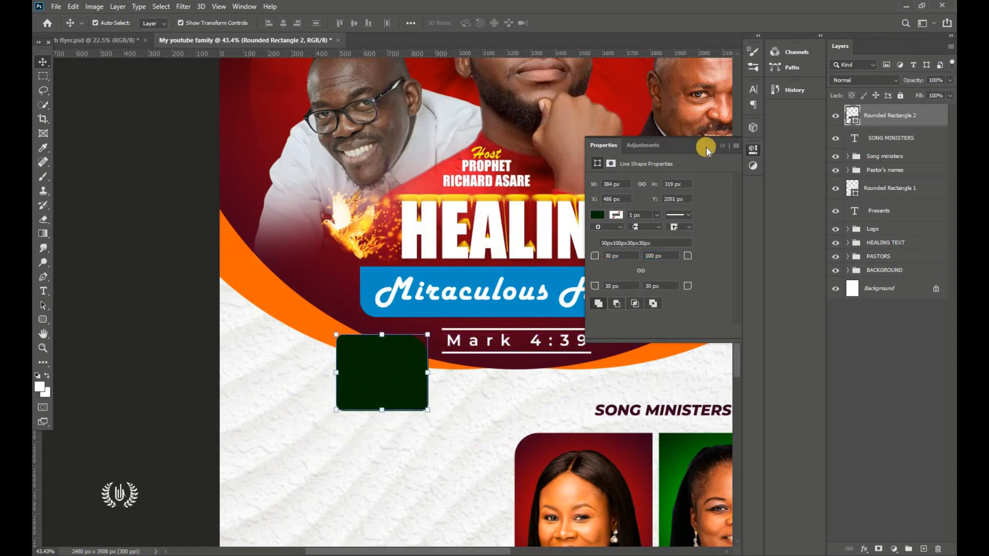
pyautogui.click(722, 146)
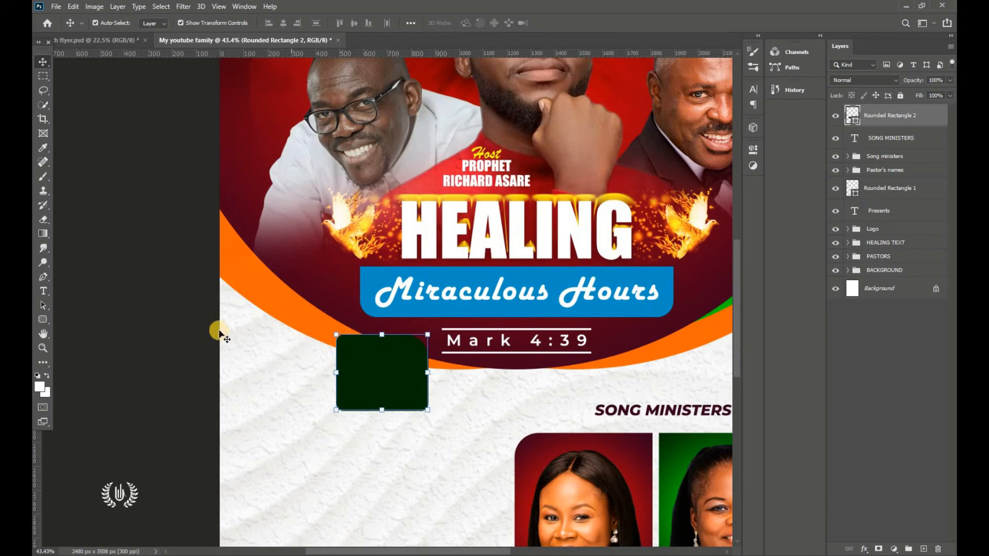
pyautogui.click(44, 322)
# Step: Sample orange for an ellipse fill, keep the rectangle dark green, and start a new layer
pyautogui.click(78, 331)
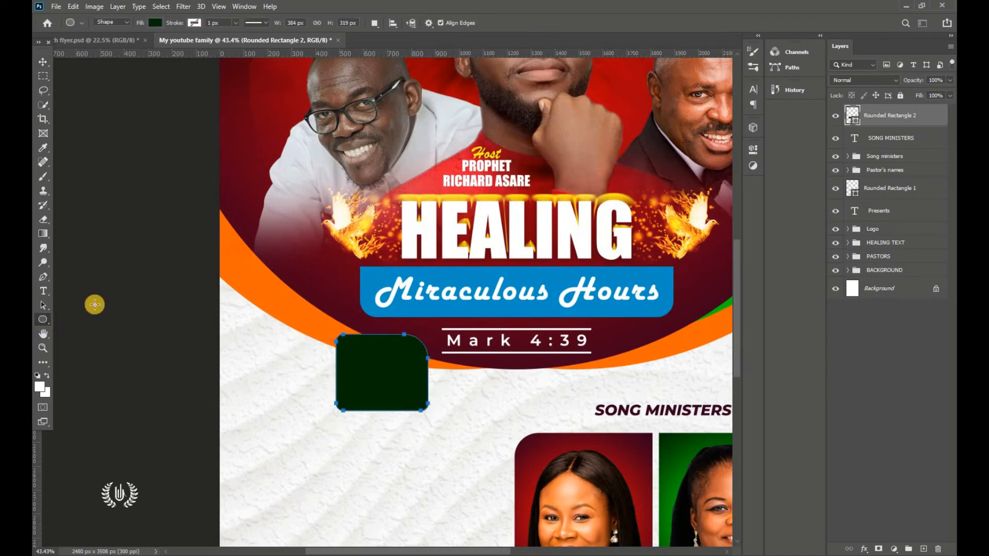
pyautogui.click(156, 23)
pyautogui.click(223, 44)
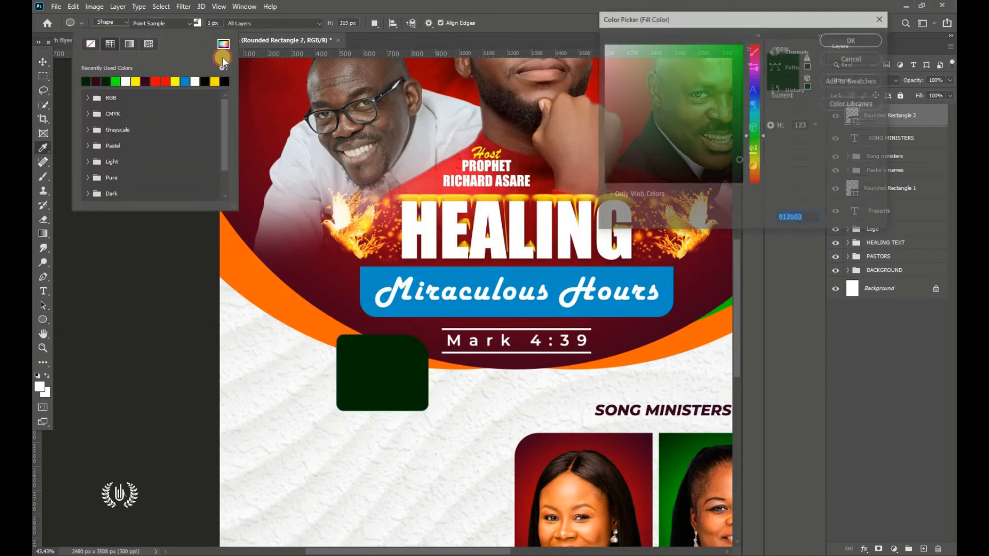
pyautogui.click(266, 293)
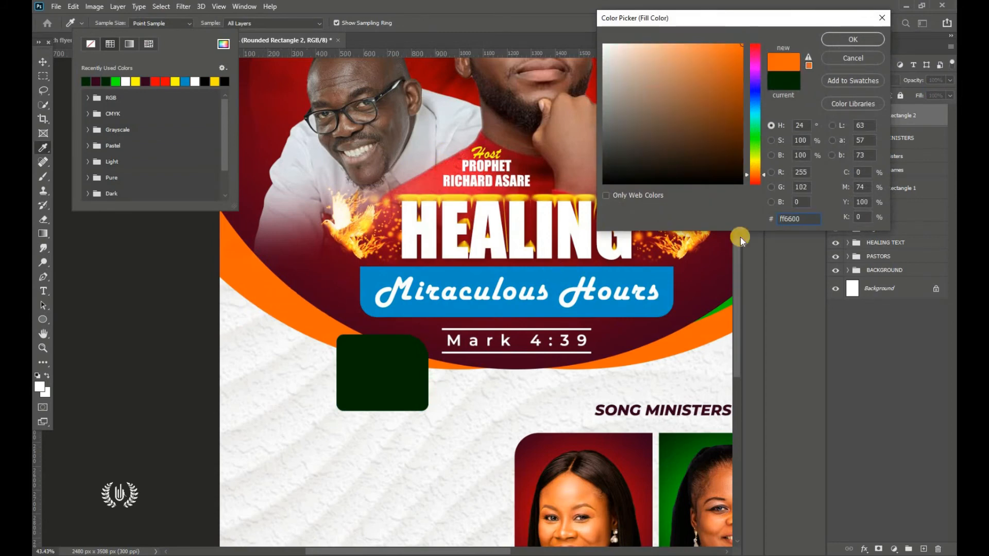
pyautogui.click(839, 39)
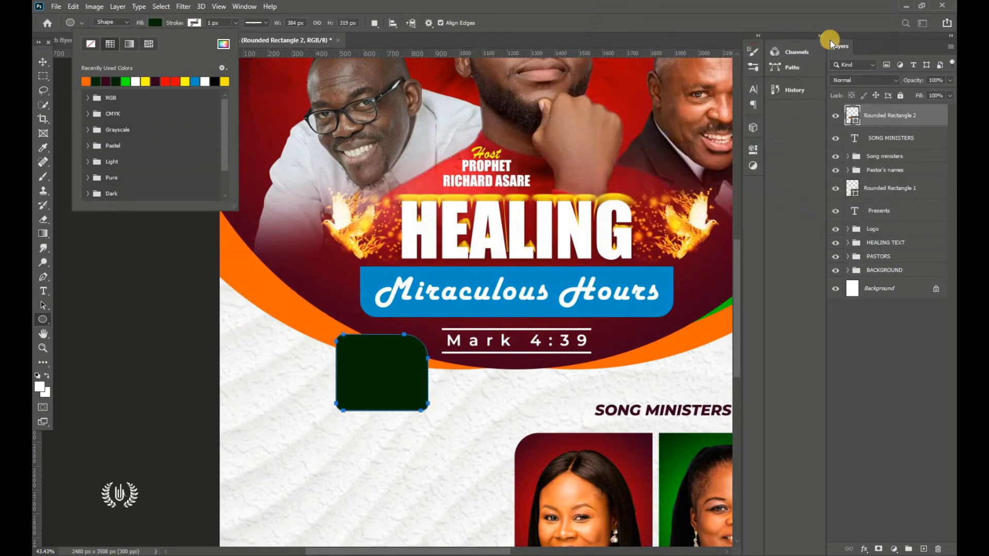
pyautogui.press('Escape')
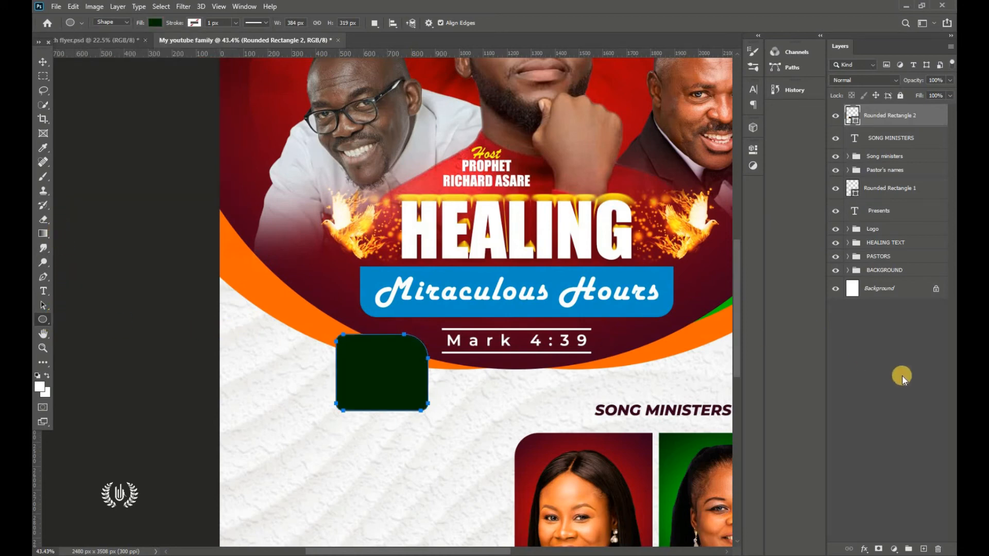
pyautogui.click(921, 549)
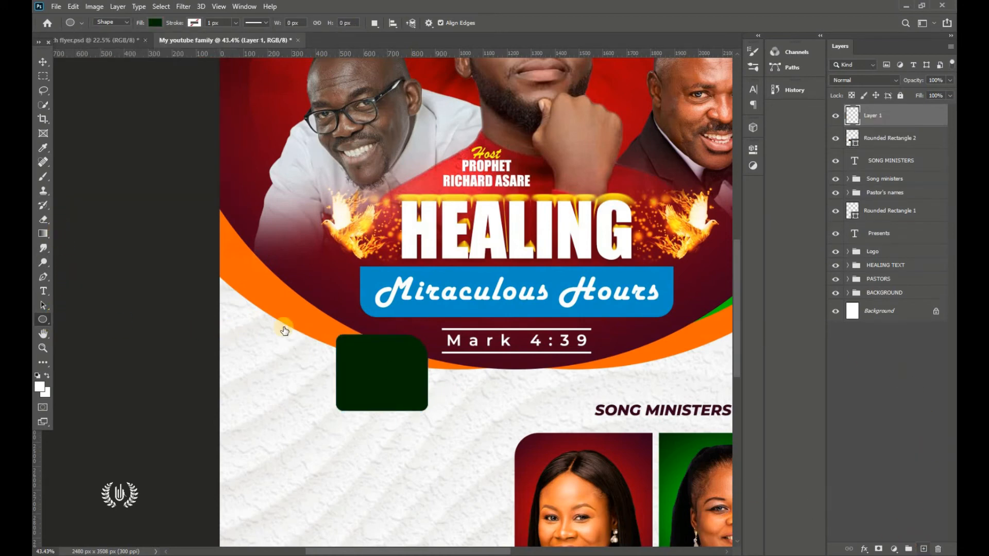
# Step: Draw a circle left of the green rectangle and fill it with the flyer's orange
pyautogui.moveTo(244, 318); pyautogui.dragTo(331, 405)
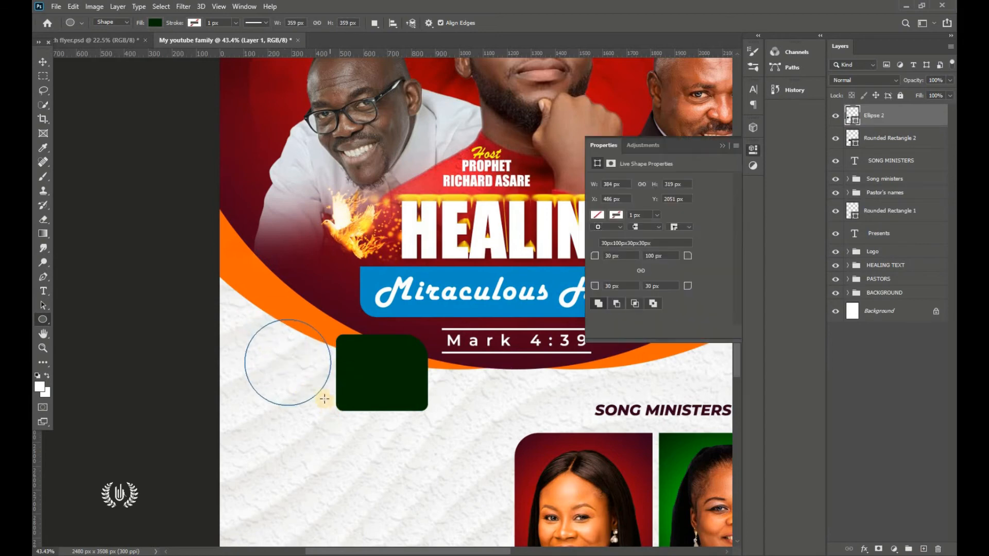
pyautogui.click(43, 61)
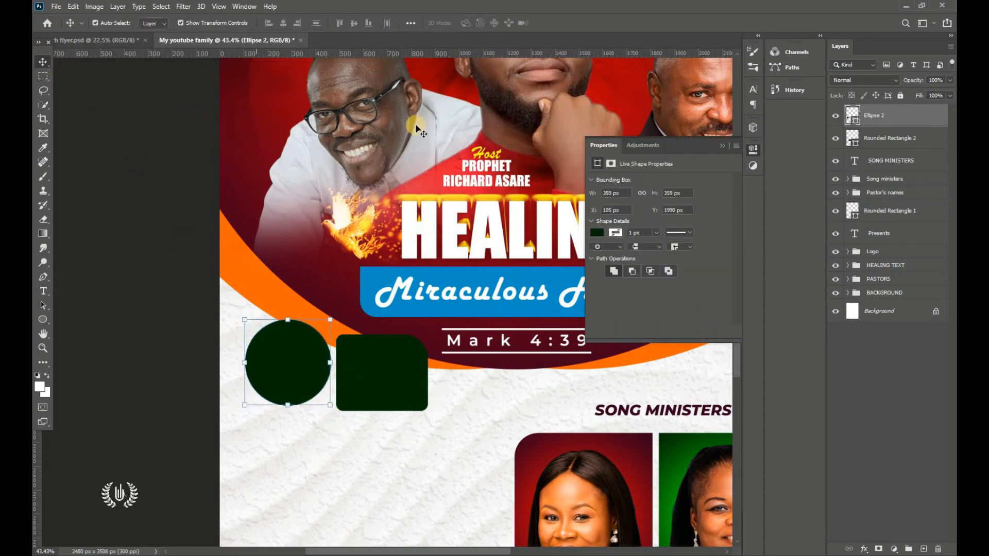
pyautogui.click(722, 146)
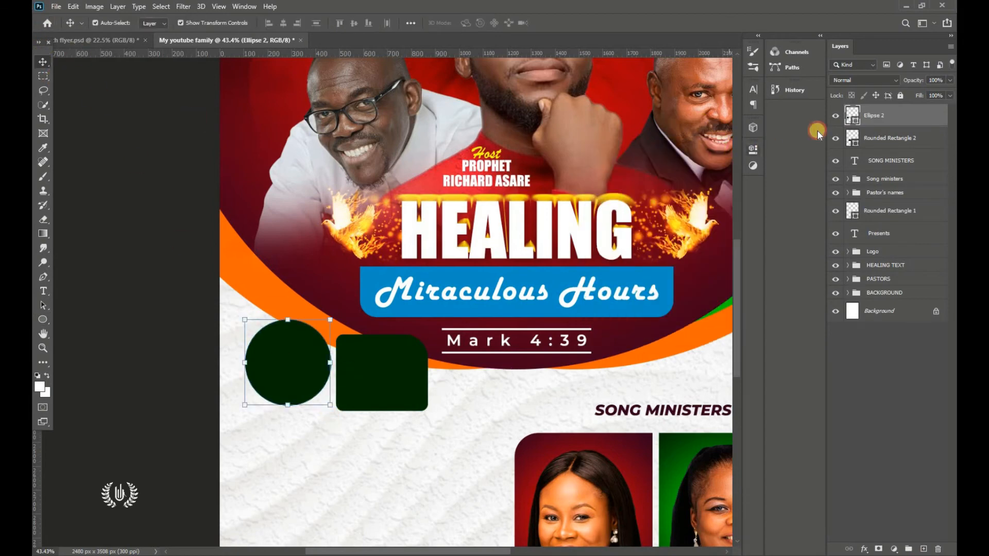
pyautogui.doubleClick(852, 123)
pyautogui.click(245, 274)
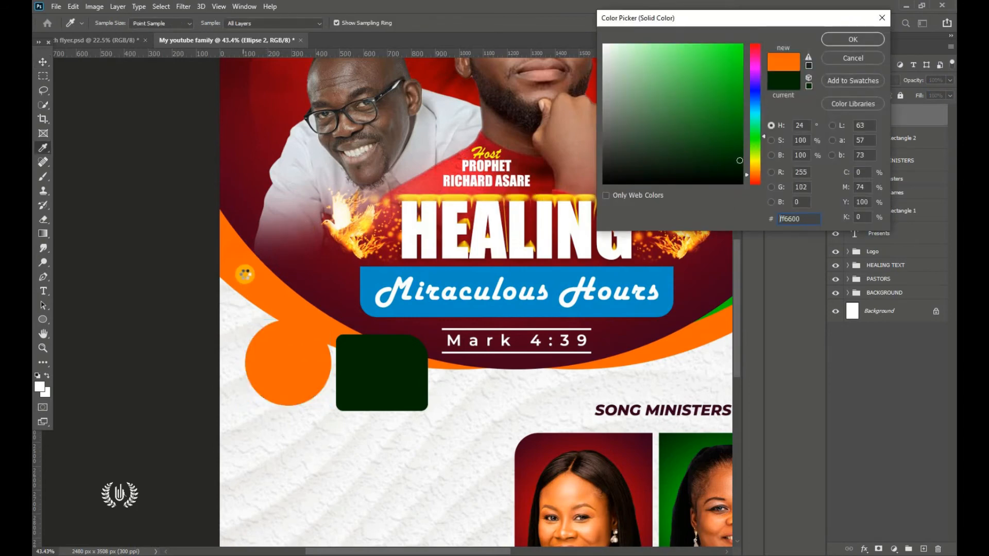
pyautogui.moveTo(807, 218); pyautogui.dragTo(721, 210)
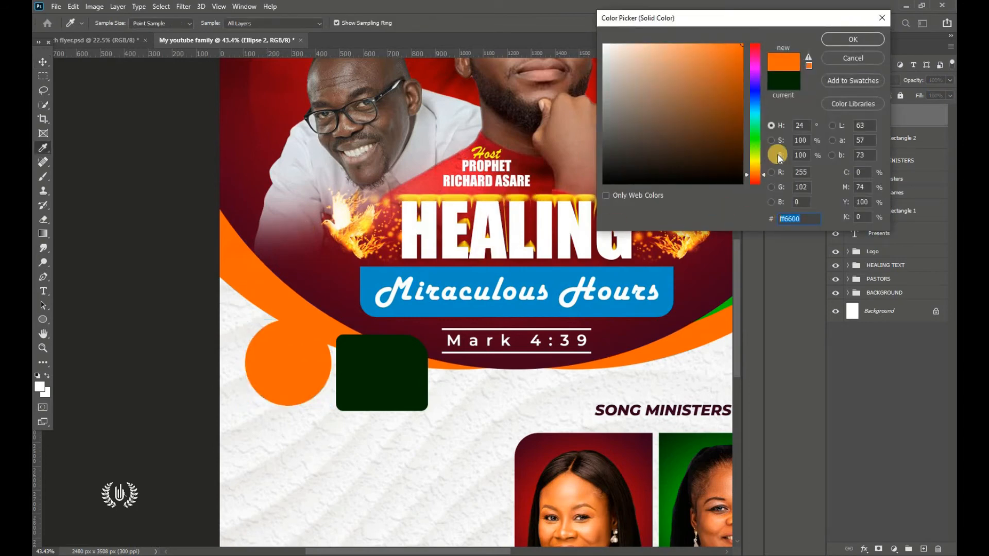
pyautogui.click(851, 39)
# Step: Shrink the orange circle to about two-thirds and tuck it behind the rectangle's top-right corner
pyautogui.moveTo(281, 362); pyautogui.dragTo(414, 353)
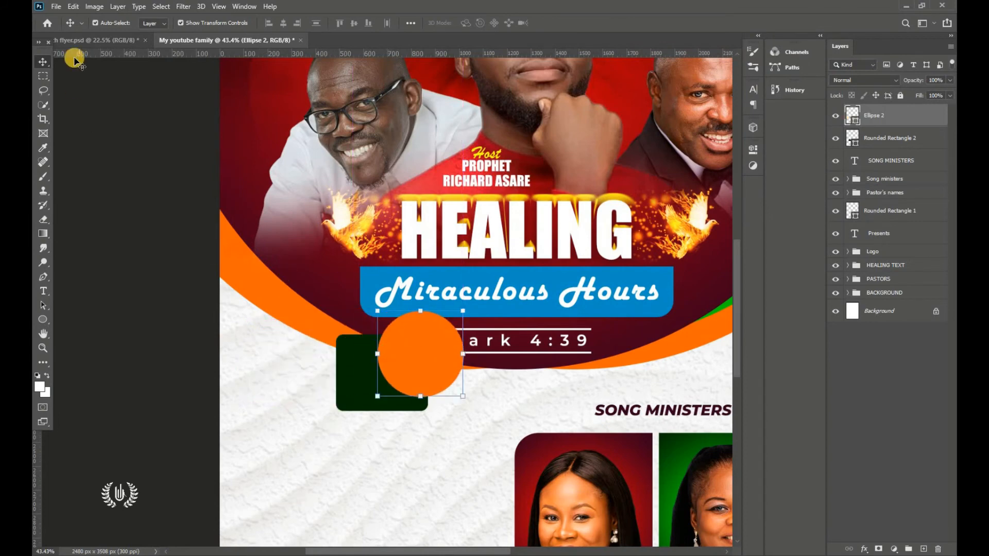
pyautogui.click(73, 6)
pyautogui.click(104, 247)
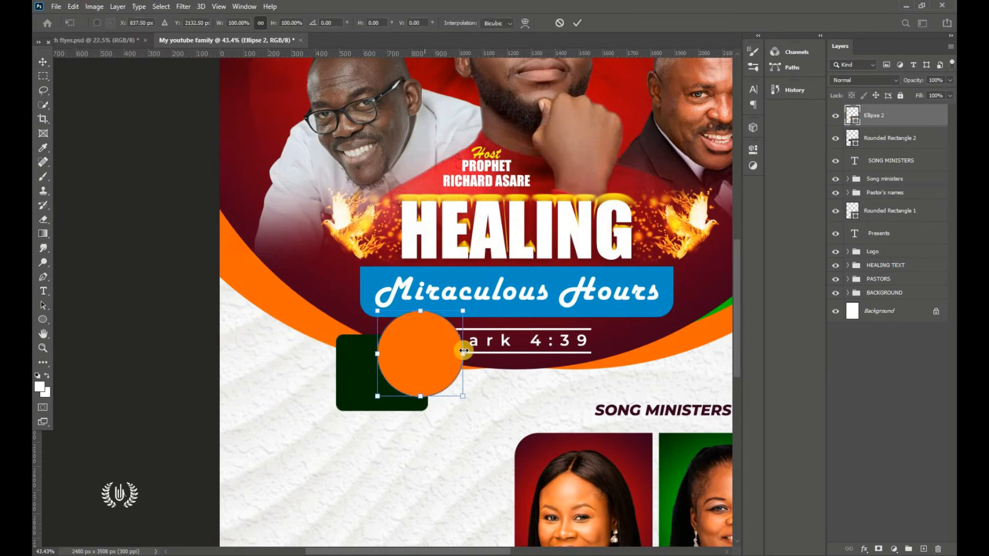
pyautogui.moveTo(466, 354); pyautogui.dragTo(413, 348)
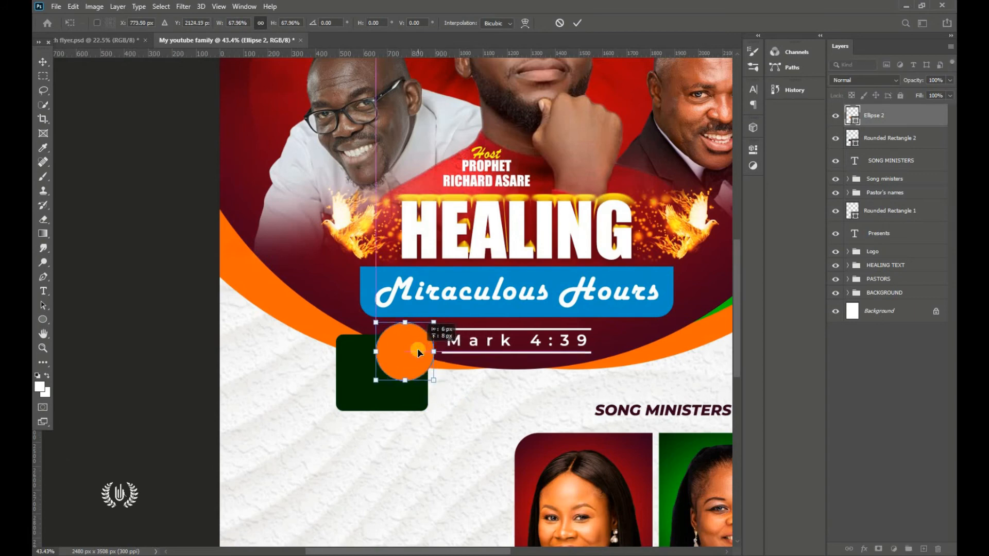
pyautogui.click(577, 23)
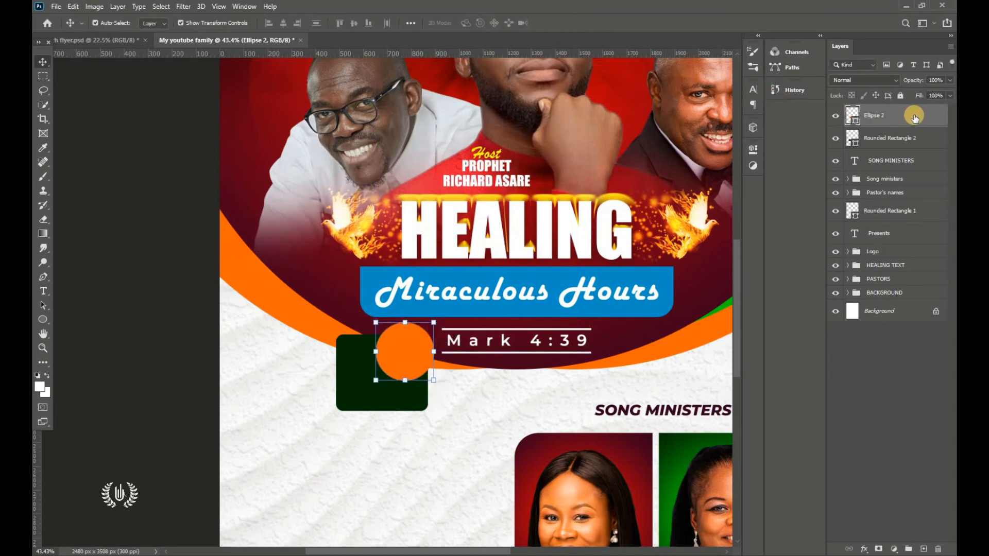
pyautogui.moveTo(910, 114); pyautogui.dragTo(914, 144)
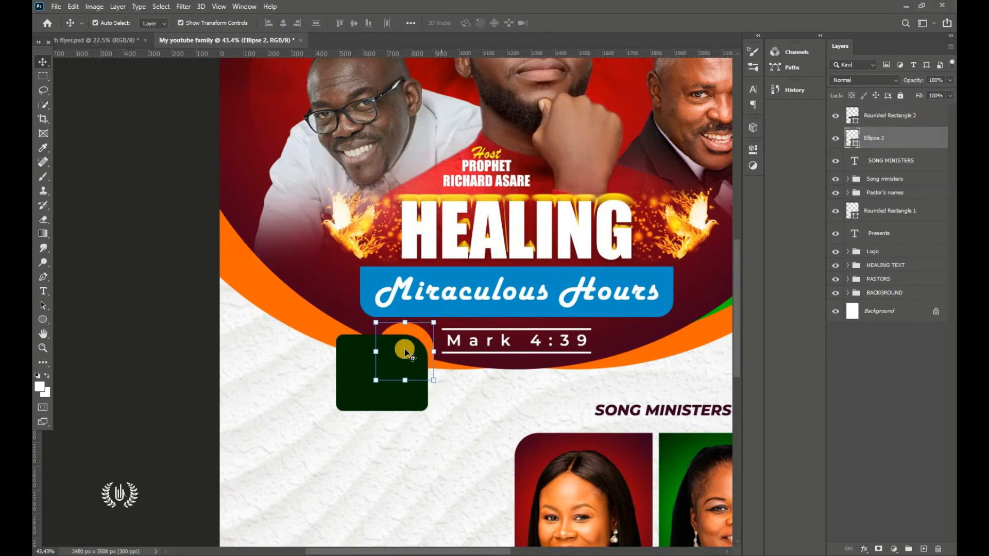
pyautogui.moveTo(417, 334); pyautogui.dragTo(421, 336)
# Step: Nudge the green rectangle and stretch its bottom edge slightly down
pyautogui.click(166, 330)
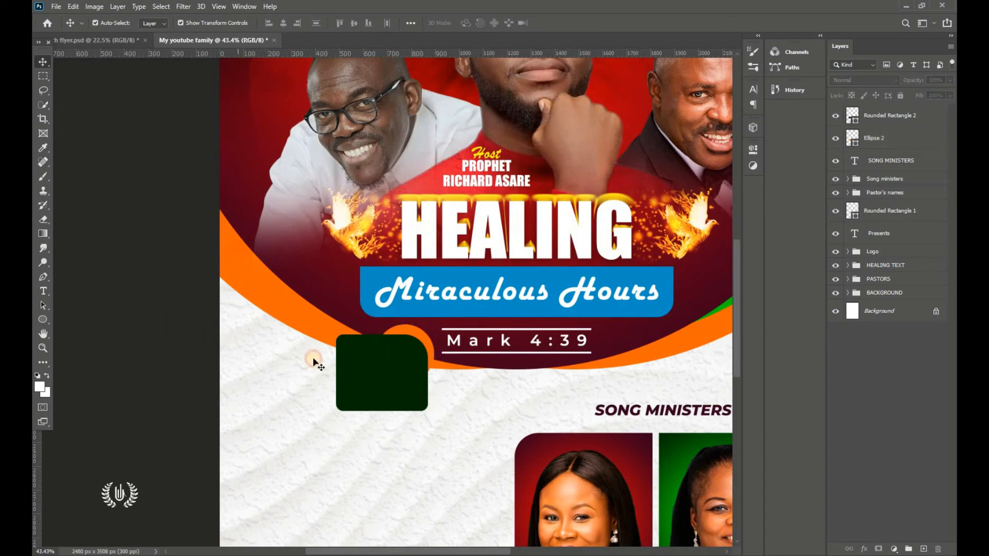
pyautogui.moveTo(351, 370); pyautogui.dragTo(352, 373)
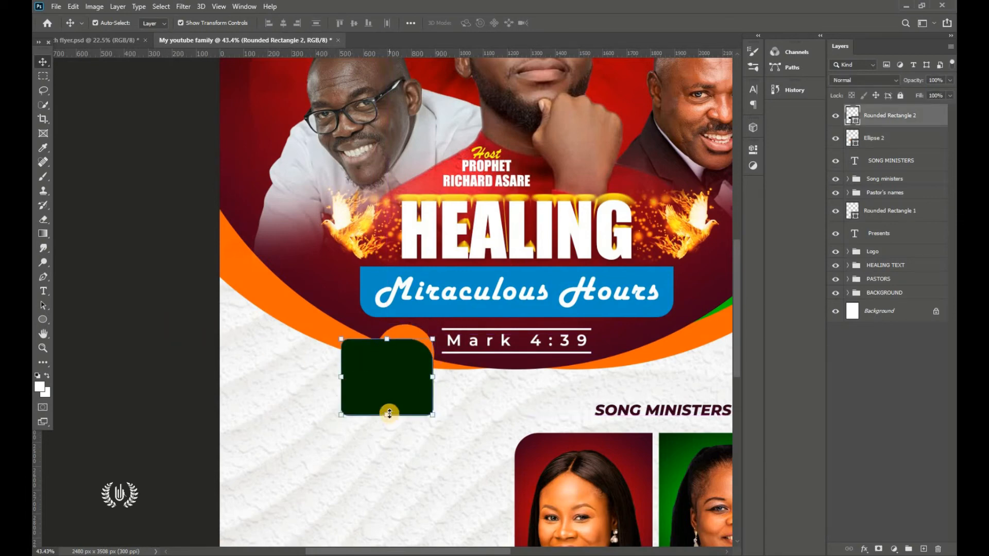
pyautogui.hotkey('ctrl', 't')
pyautogui.moveTo(389, 416); pyautogui.dragTo(389, 421)
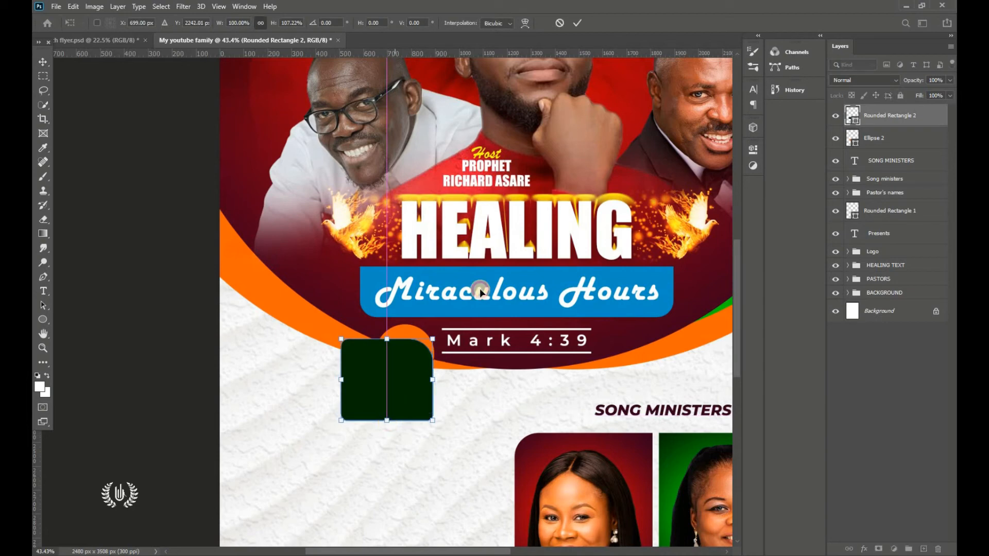
# Step: Apply the rectangle resize and start a white Montserrat SemiBold text line on the box
pyautogui.click(577, 23)
pyautogui.click(43, 291)
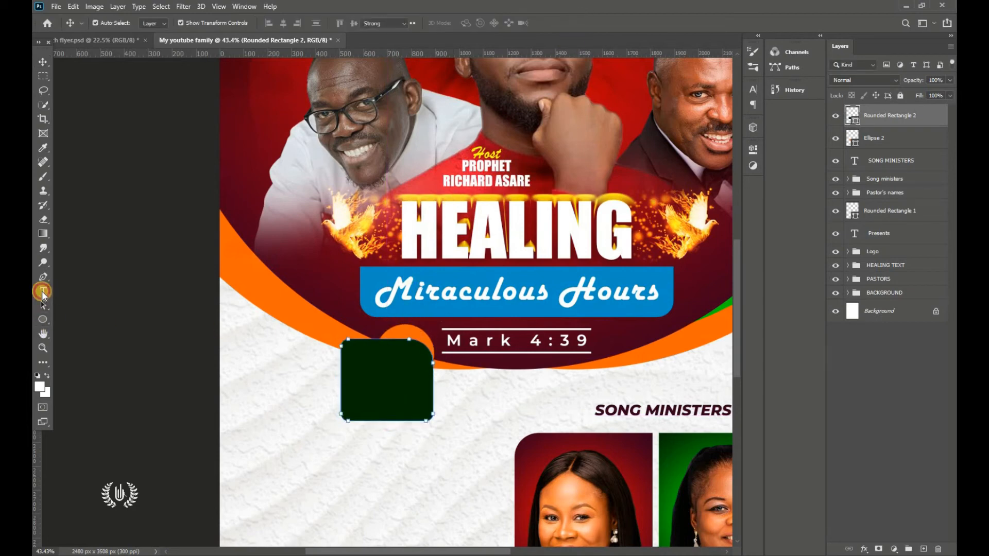
pyautogui.rightClick(42, 290)
pyautogui.click(77, 291)
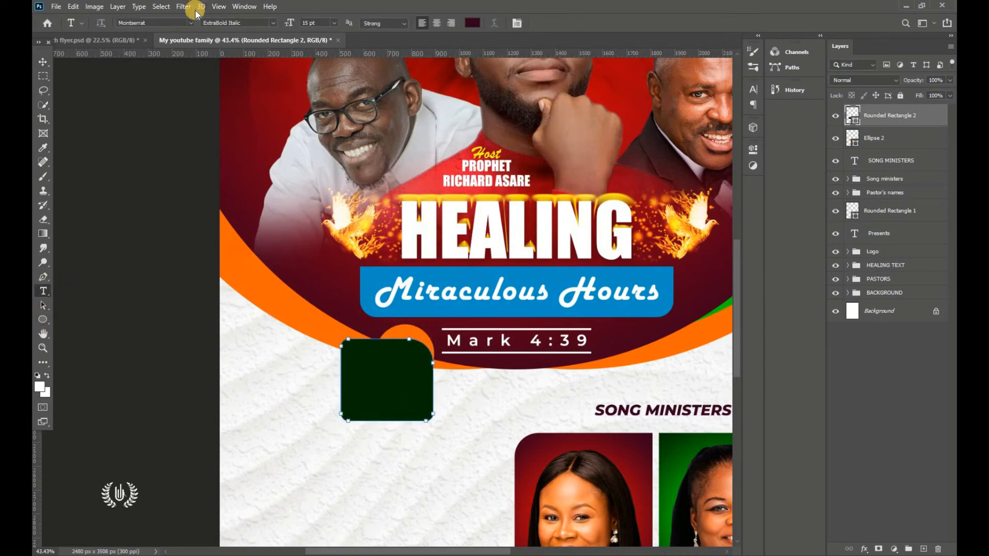
pyautogui.click(273, 22)
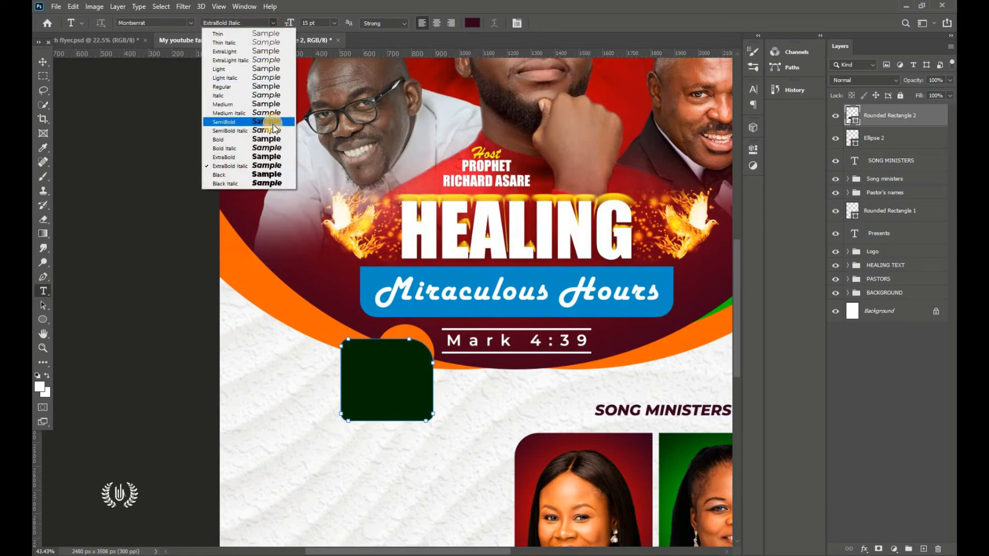
pyautogui.click(262, 122)
pyautogui.click(255, 354)
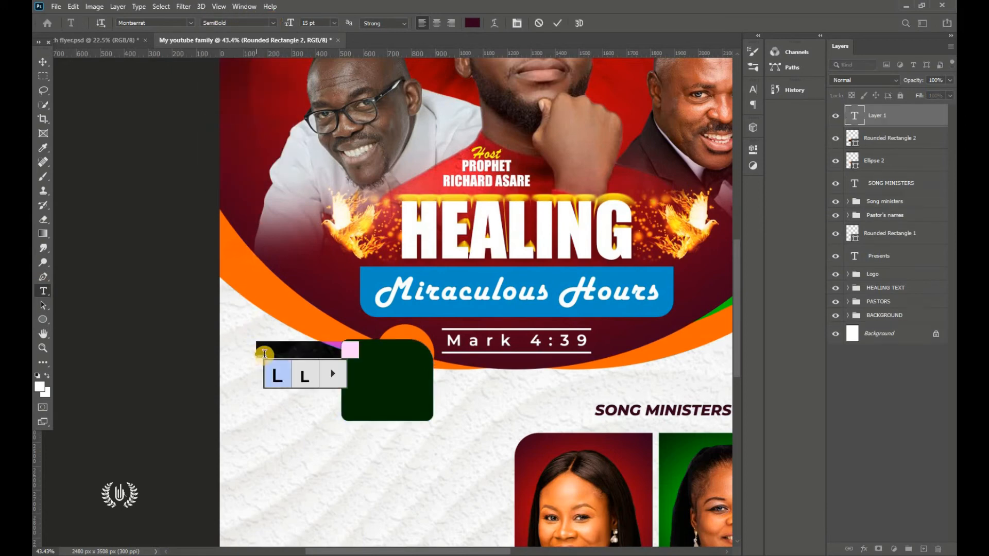
pyautogui.moveTo(276, 376); pyautogui.dragTo(353, 380)
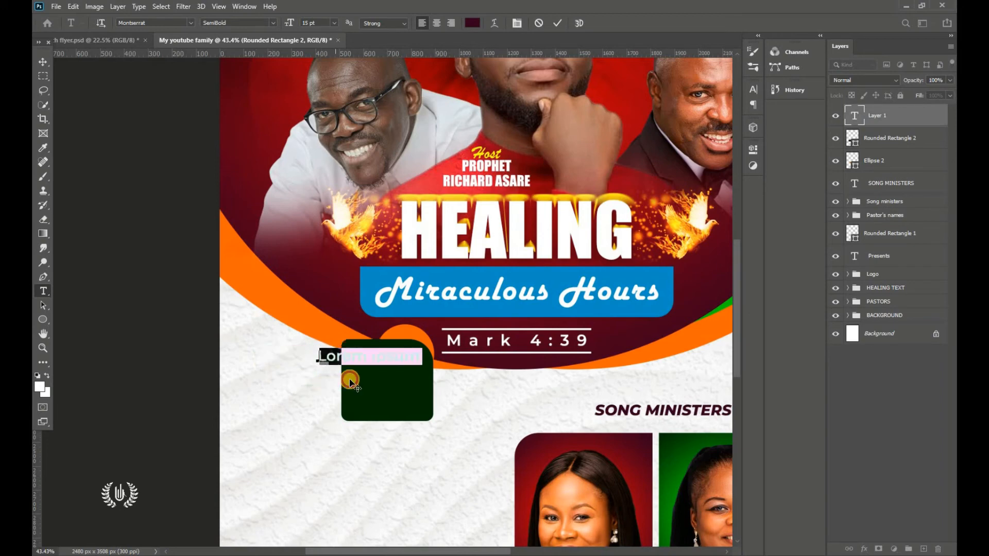
pyautogui.click(473, 23)
pyautogui.moveTo(664, 87); pyautogui.dragTo(608, 39)
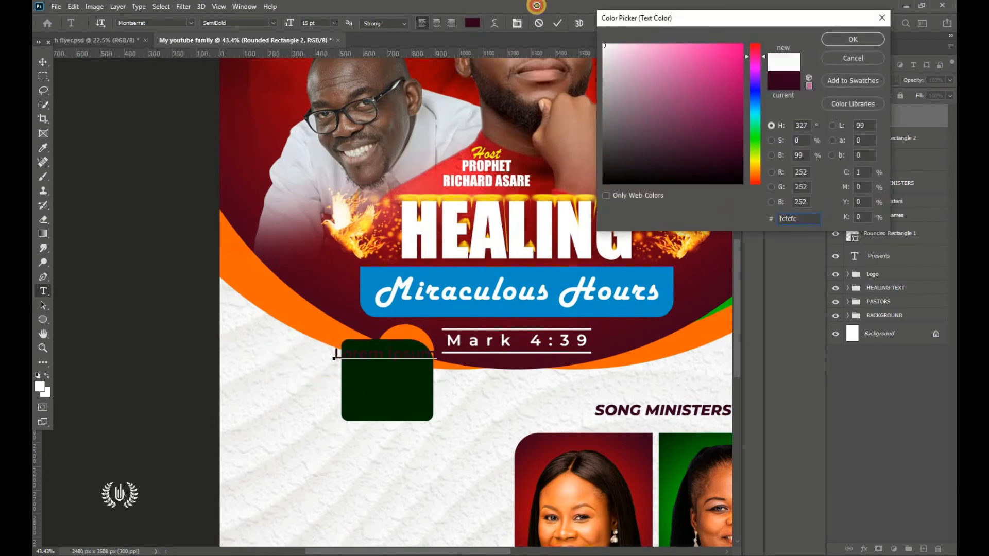
pyautogui.click(847, 39)
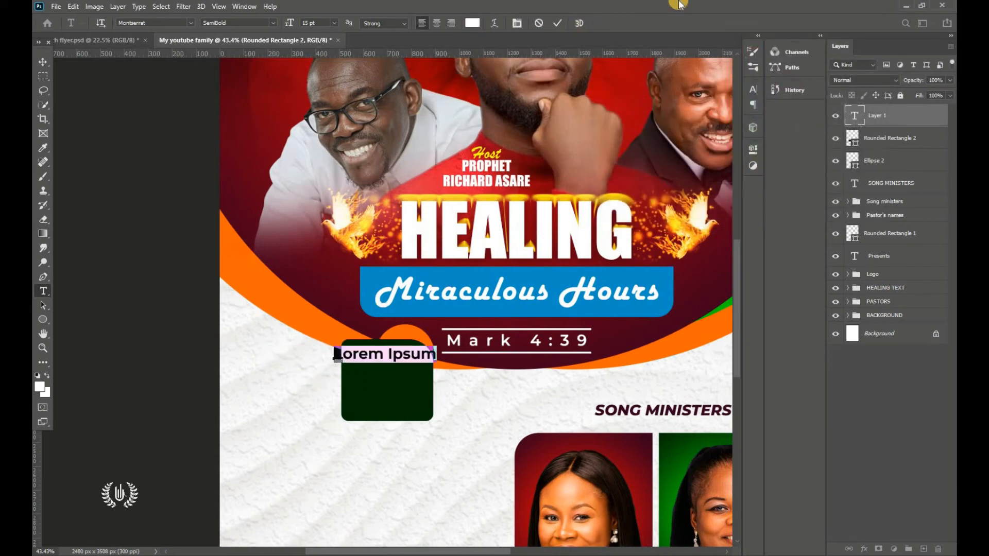
# Step: Type TIME at 10 pt and nudge it inside the dark box
pyautogui.press('BackSpace')
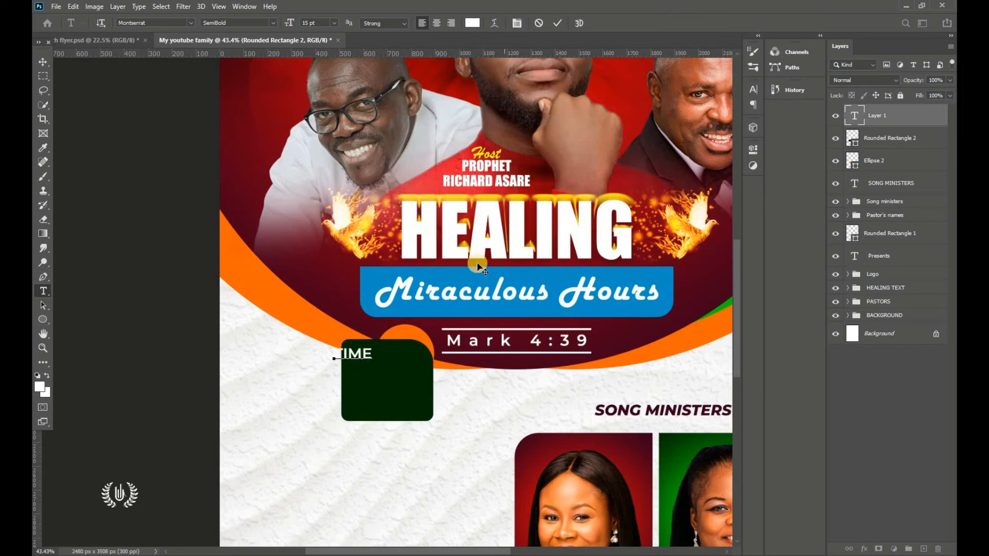
pyautogui.moveTo(360, 371); pyautogui.dragTo(390, 378)
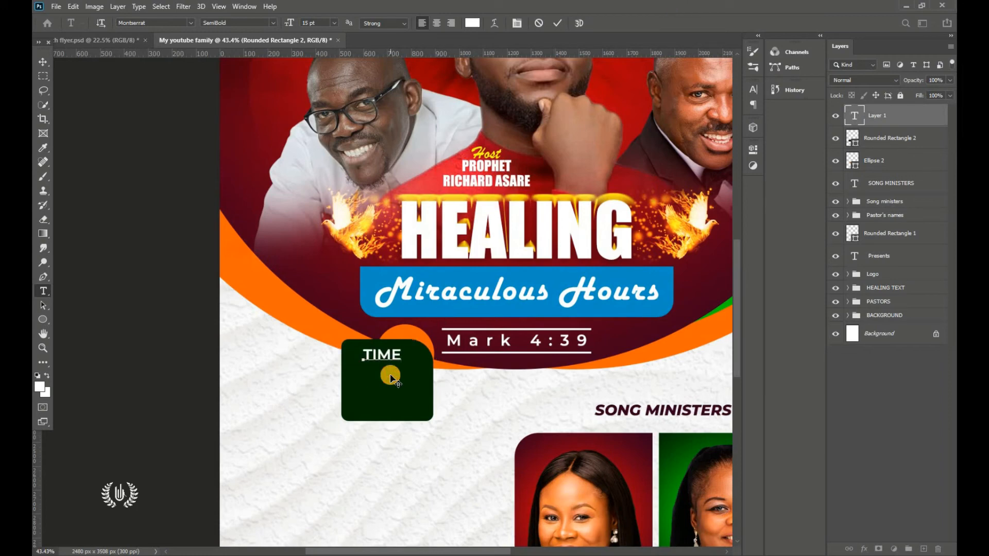
pyautogui.doubleClick(389, 354)
pyautogui.moveTo(318, 22); pyautogui.dragTo(281, 14)
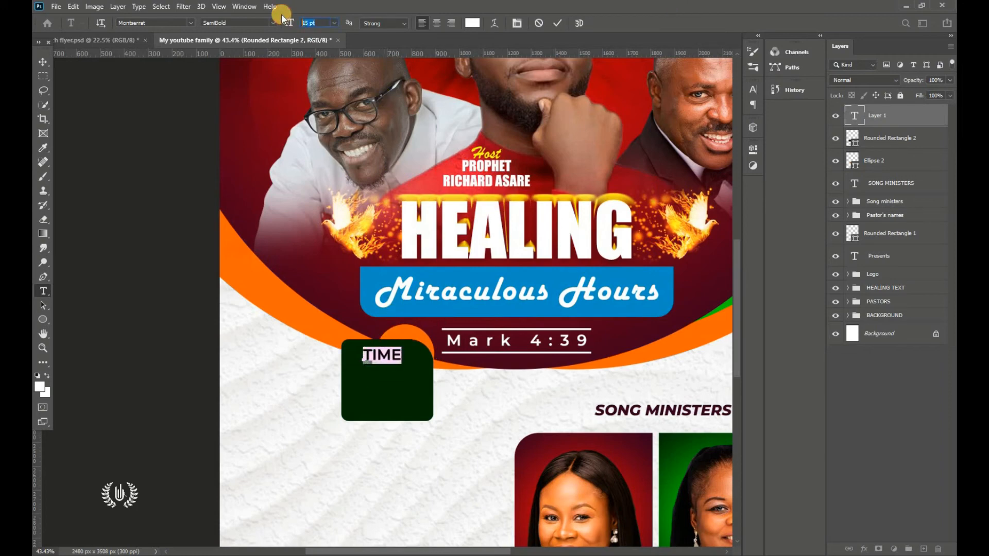
pyautogui.write('10')
pyautogui.press('Return')
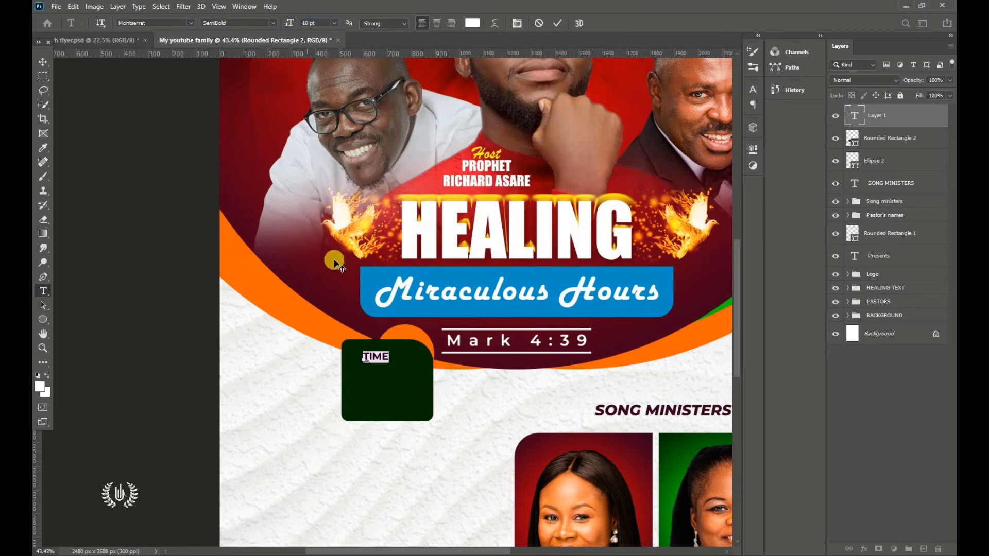
pyautogui.moveTo(377, 373); pyautogui.dragTo(386, 383)
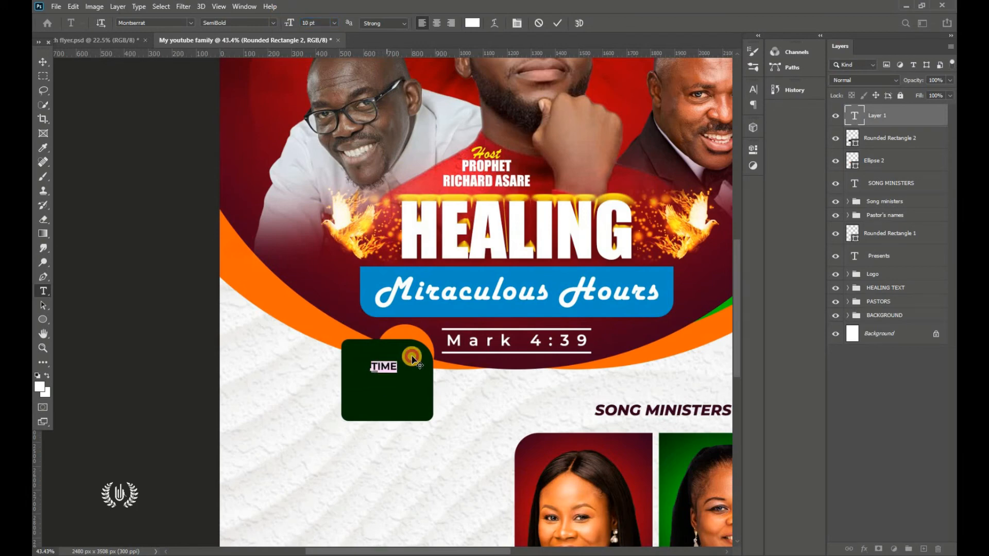
# Step: Shrink TIME in the Character panel, centre it near the box top, and commit
pyautogui.click(753, 89)
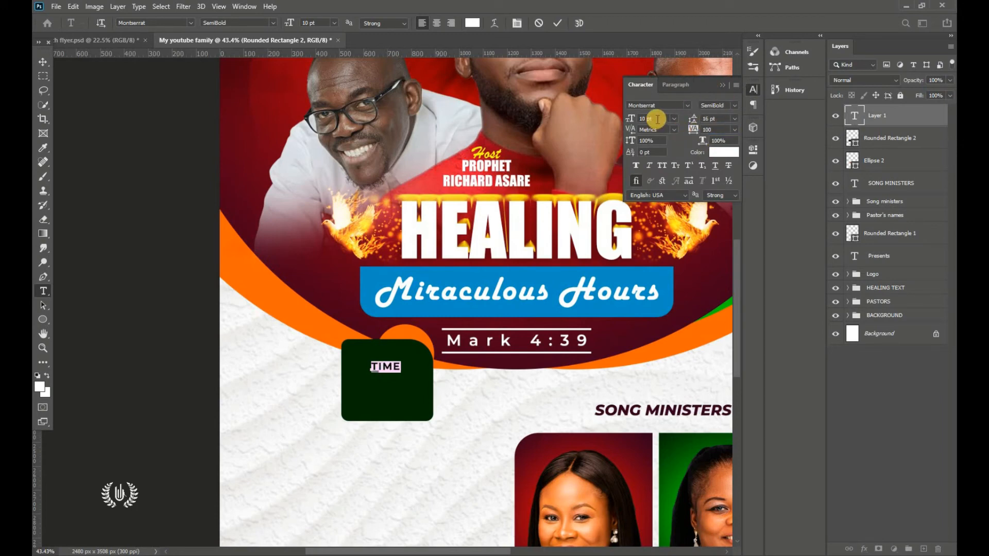
pyautogui.click(637, 117)
pyautogui.write('8')
pyautogui.press('Return')
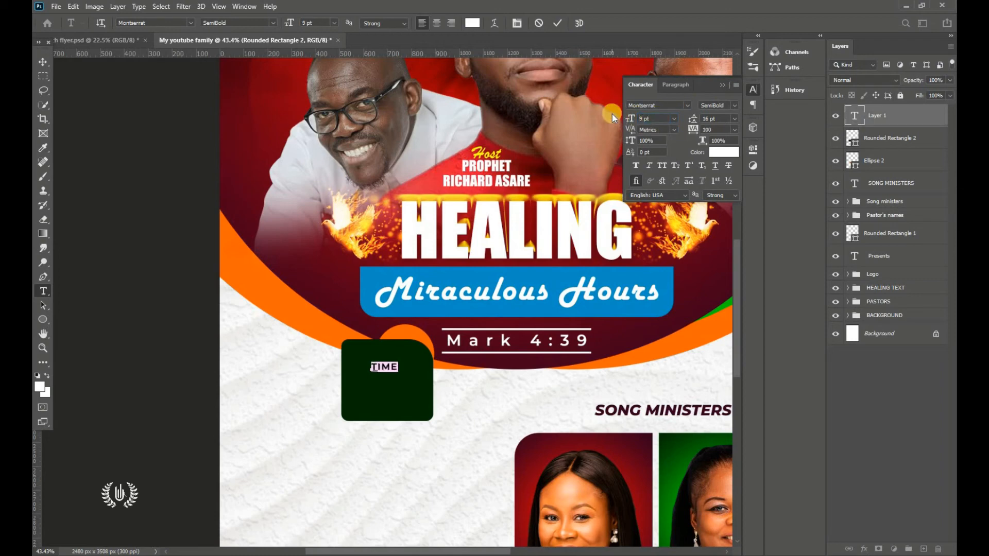
pyautogui.moveTo(381, 378); pyautogui.dragTo(386, 368)
pyautogui.click(558, 22)
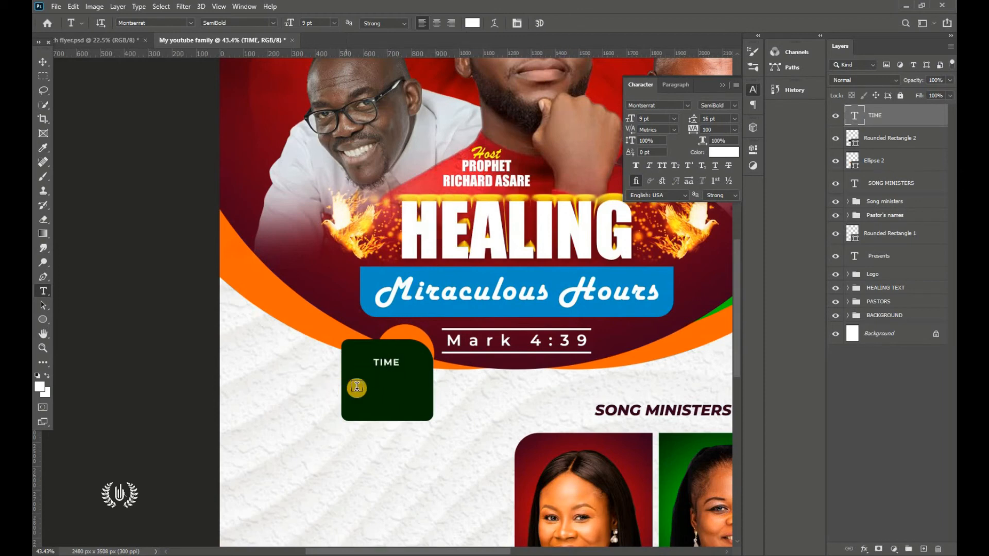
# Step: Add a white 6:00AM TO line in Montserrat Black with 0 tracking under TIME
pyautogui.click(365, 381)
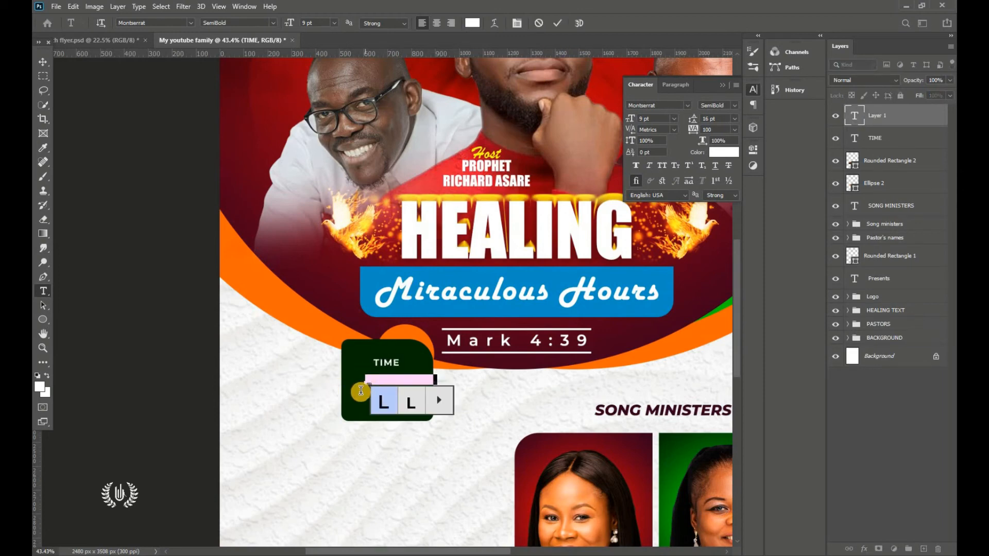
pyautogui.click(271, 23)
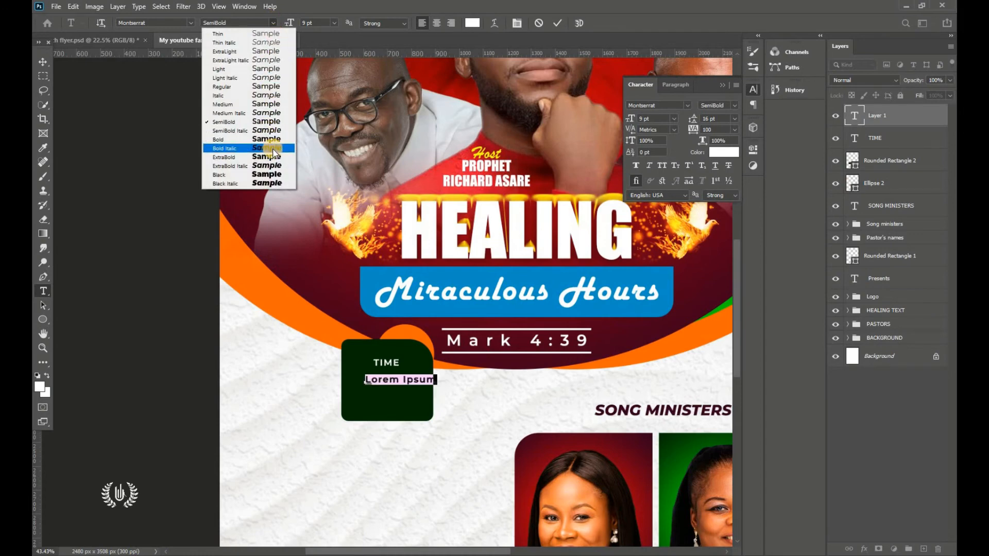
pyautogui.click(267, 175)
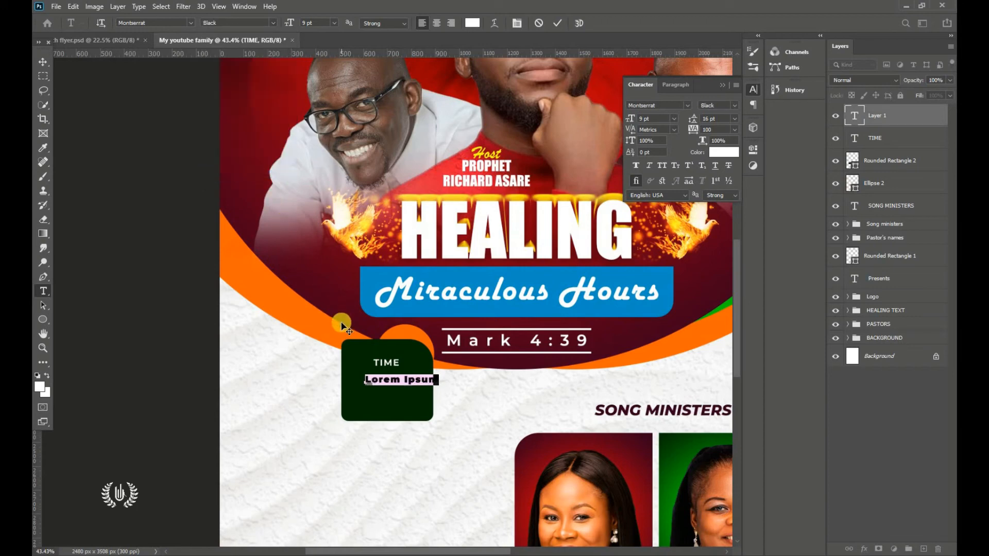
pyautogui.press('Right')
pyautogui.write('6:00')
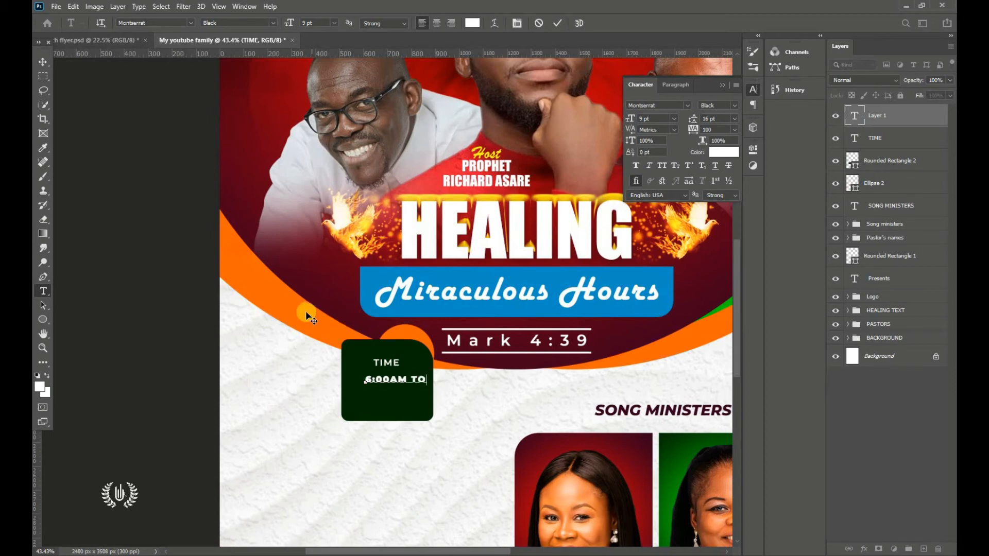
pyautogui.hotkey('ctrl', 'a')
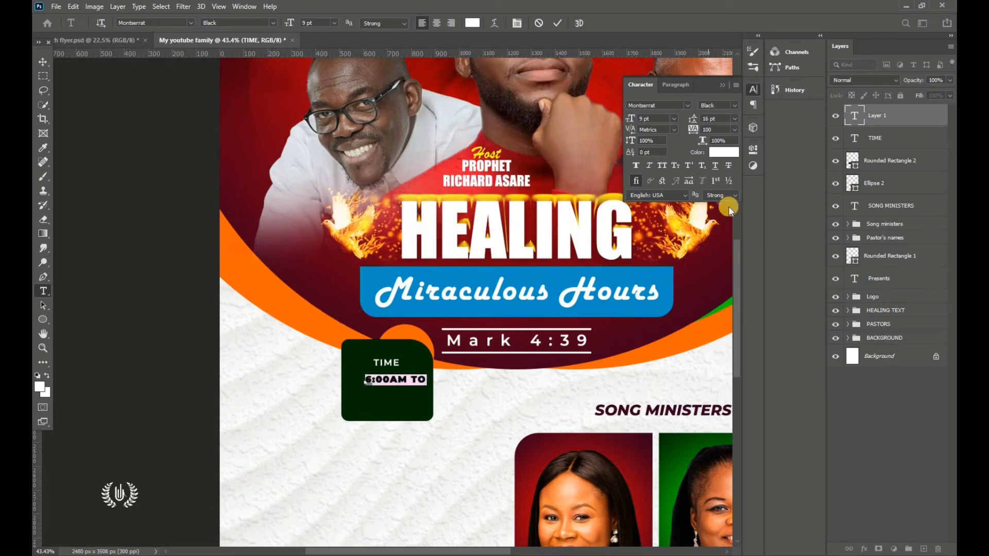
pyautogui.click(709, 130)
pyautogui.write('0')
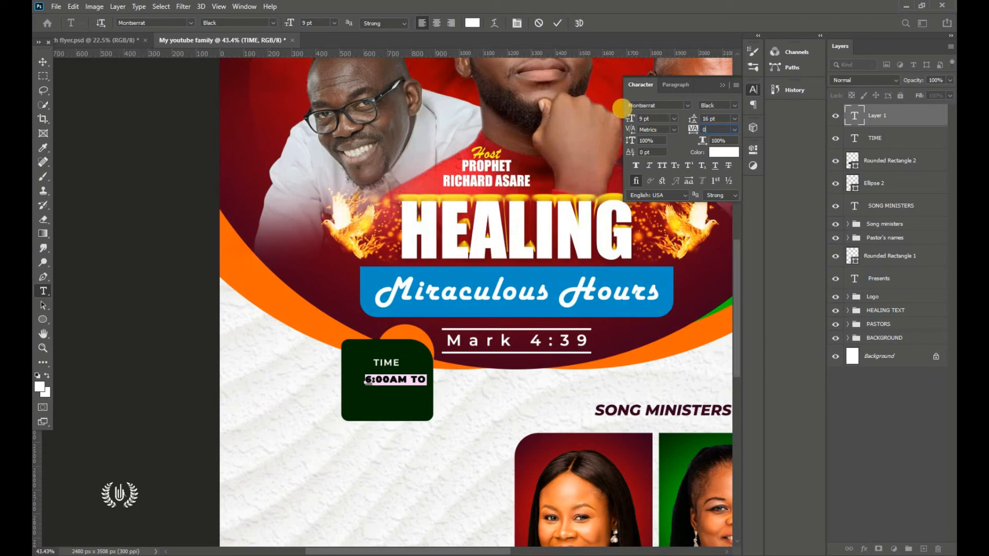
pyautogui.click(557, 23)
# Step: Start a Free Transform on the 6:00AM TO text layer
pyautogui.click(48, 62)
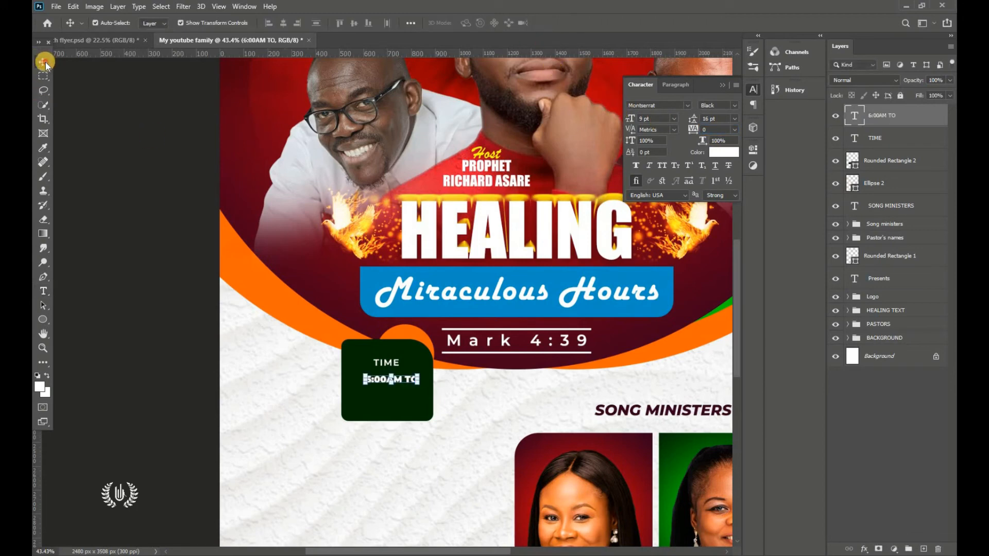
pyautogui.click(73, 6)
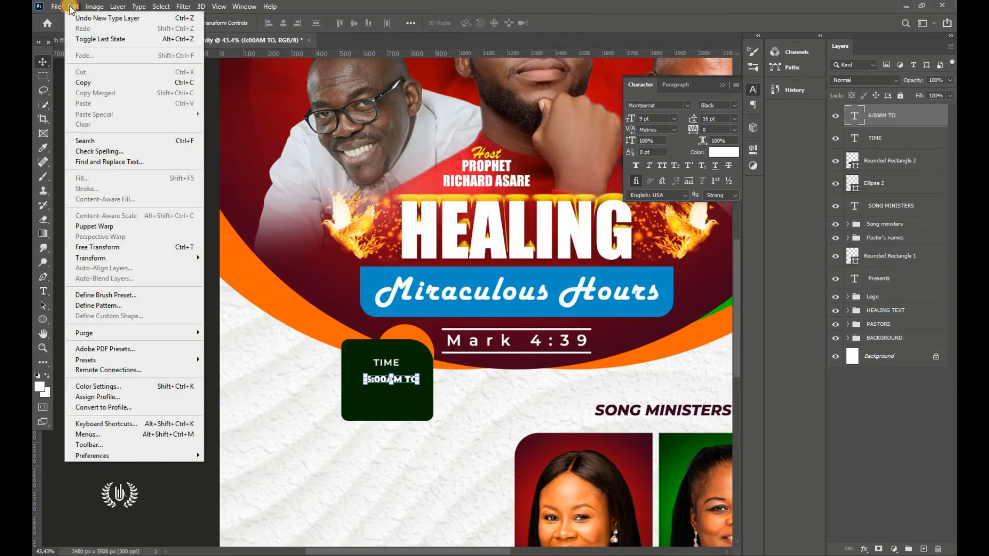
pyautogui.click(102, 248)
pyautogui.scroll(5, 443, 420)
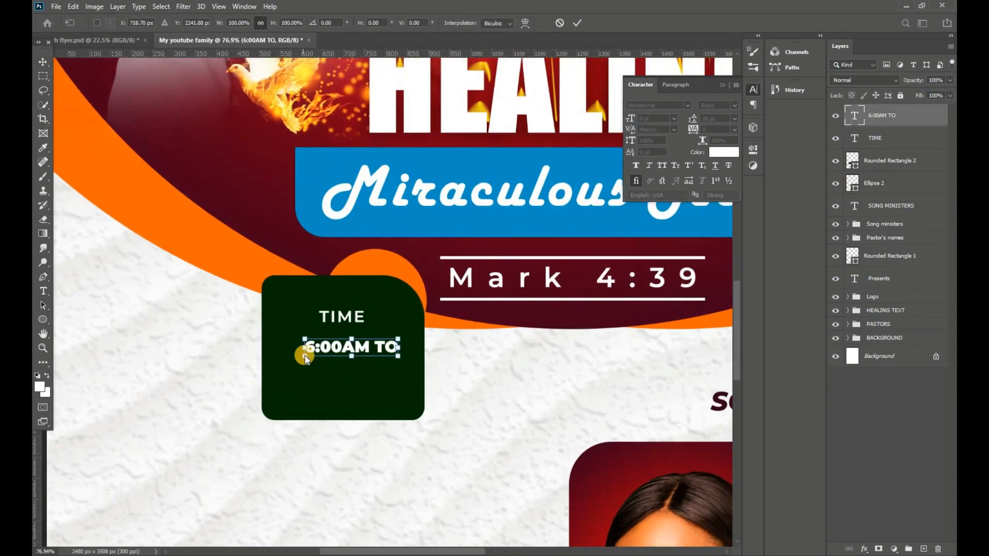
# Step: Enlarge 6:00AM TO to about 121% and add a matching 12:00 NOON line beneath it
pyautogui.moveTo(301, 359); pyautogui.dragTo(361, 361)
pyautogui.click(577, 23)
pyautogui.press('t')
pyautogui.click(360, 360)
pyautogui.hotkey('ctrl', 'a')
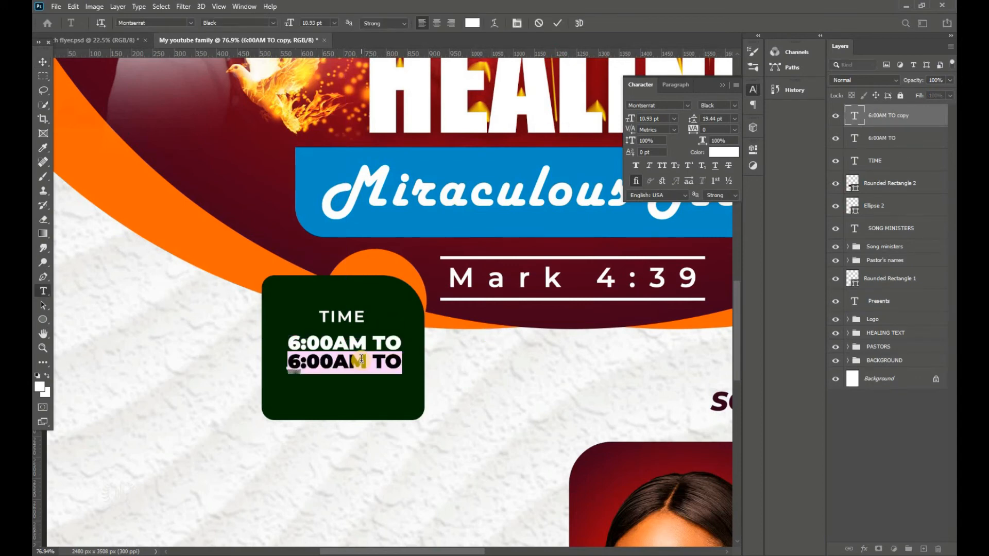
pyautogui.write('12:')
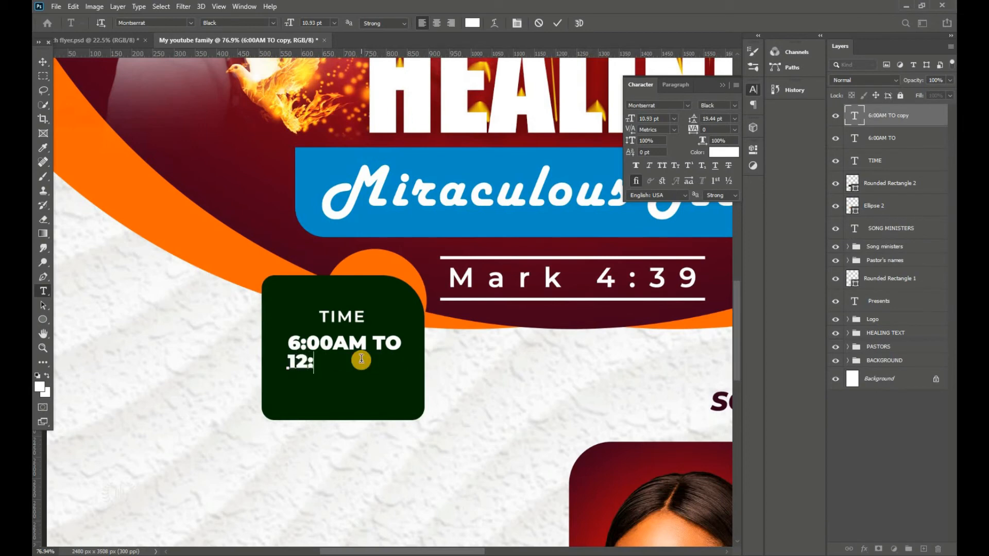
pyautogui.write('00 N')
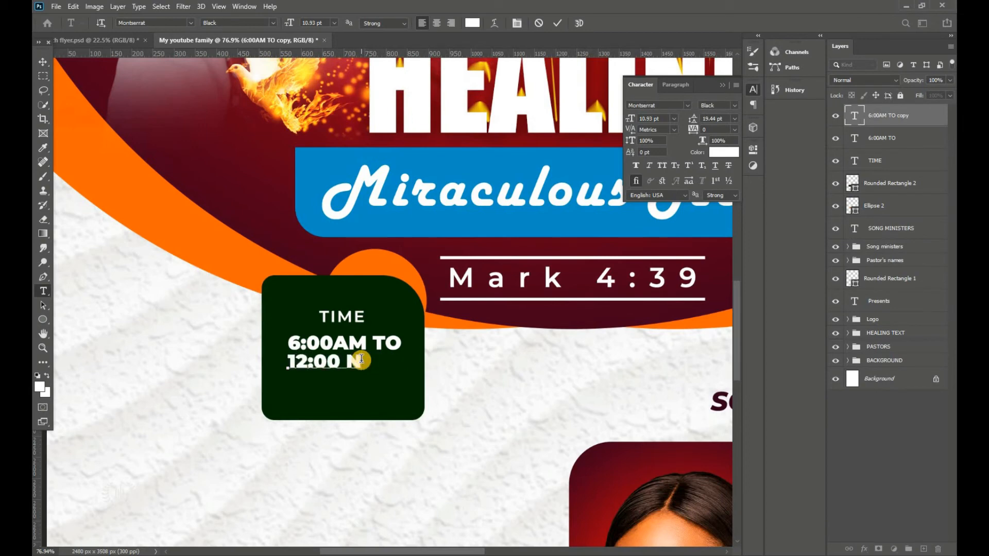
pyautogui.write('OON')
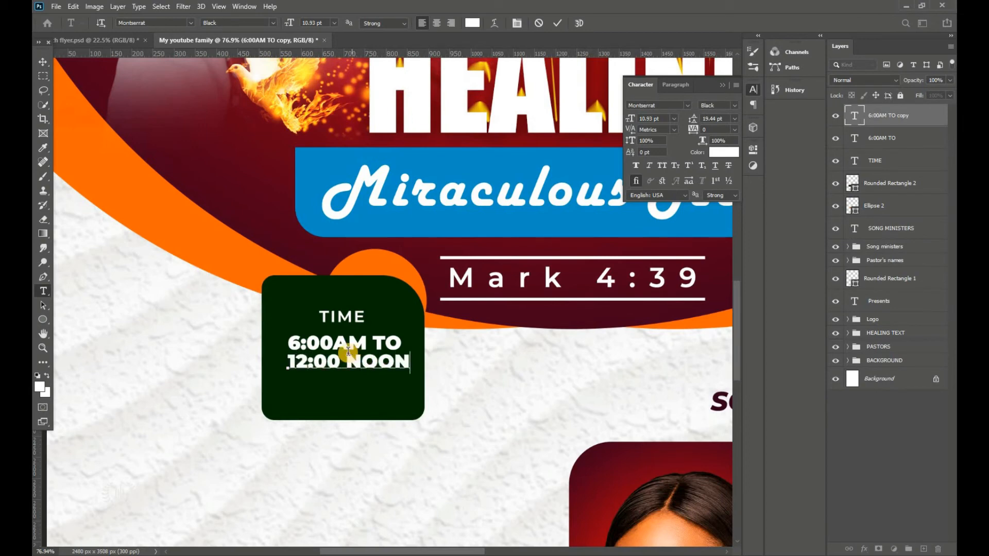
pyautogui.hotkey('ctrl', 'Return')
pyautogui.press('v')
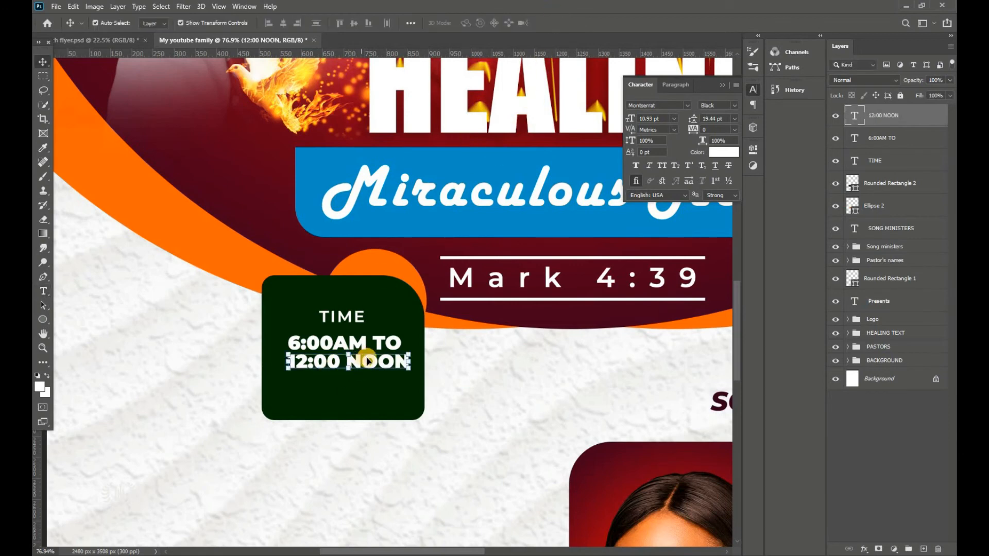
pyautogui.moveTo(367, 360); pyautogui.dragTo(363, 361)
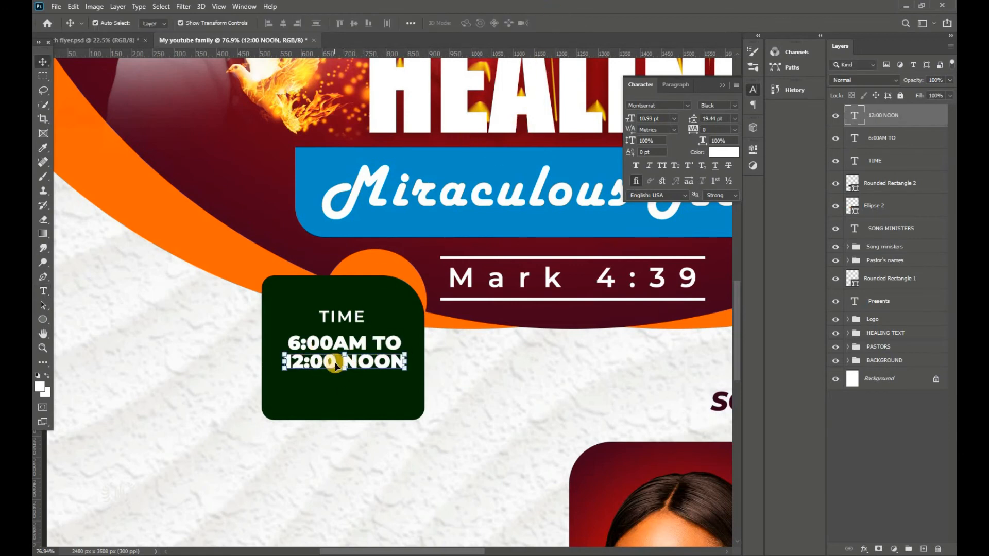
pyautogui.click(43, 320)
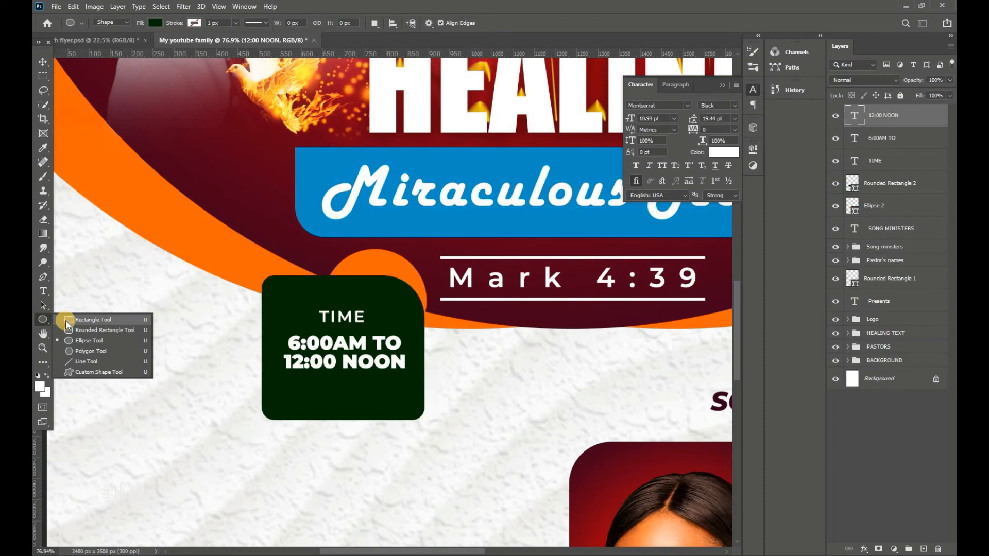
# Step: Draw a white rectangle bar below 12:00 NOON inside the time box
pyautogui.click(66, 320)
pyautogui.click(159, 23)
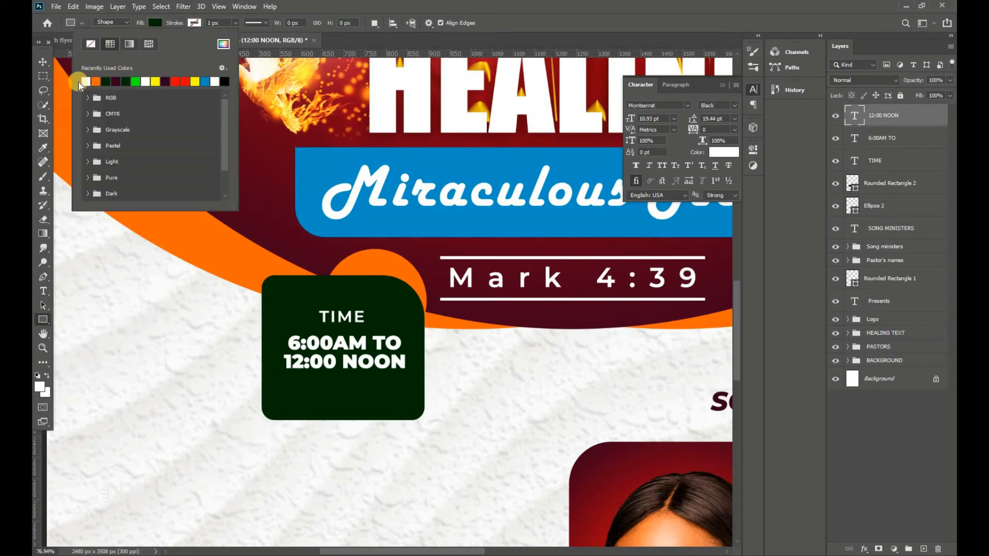
pyautogui.click(168, 27)
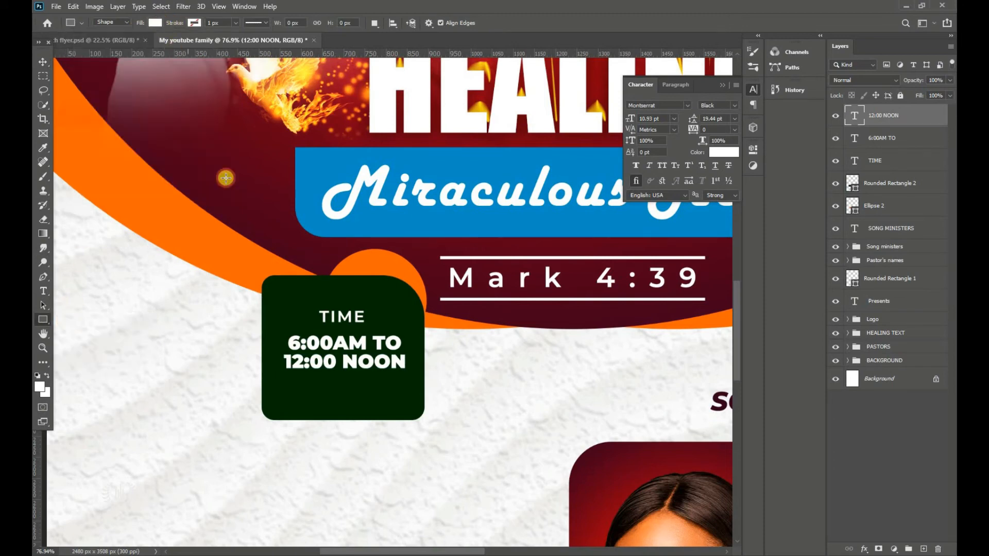
pyautogui.moveTo(284, 371); pyautogui.dragTo(406, 398)
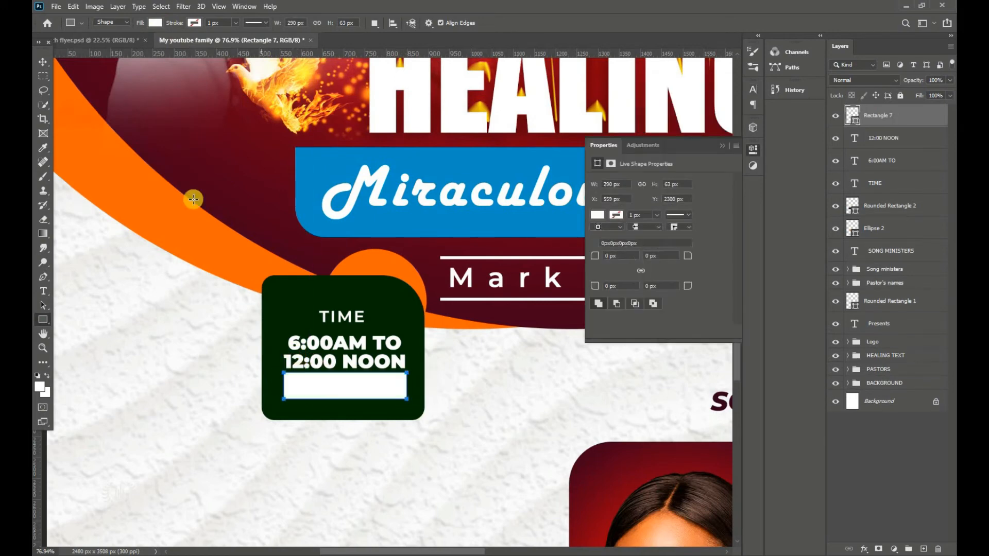
pyautogui.click(43, 61)
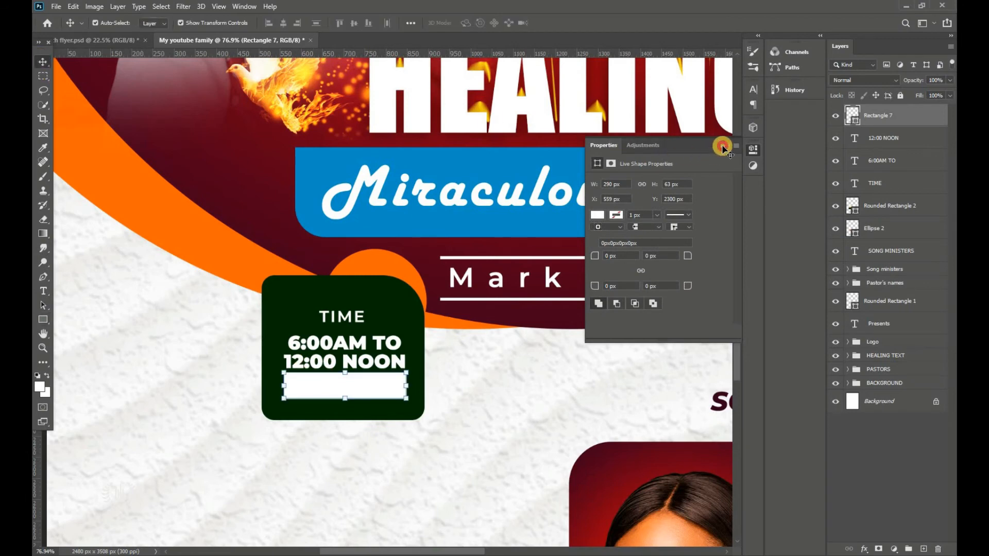
pyautogui.click(753, 149)
pyautogui.doubleClick(853, 121)
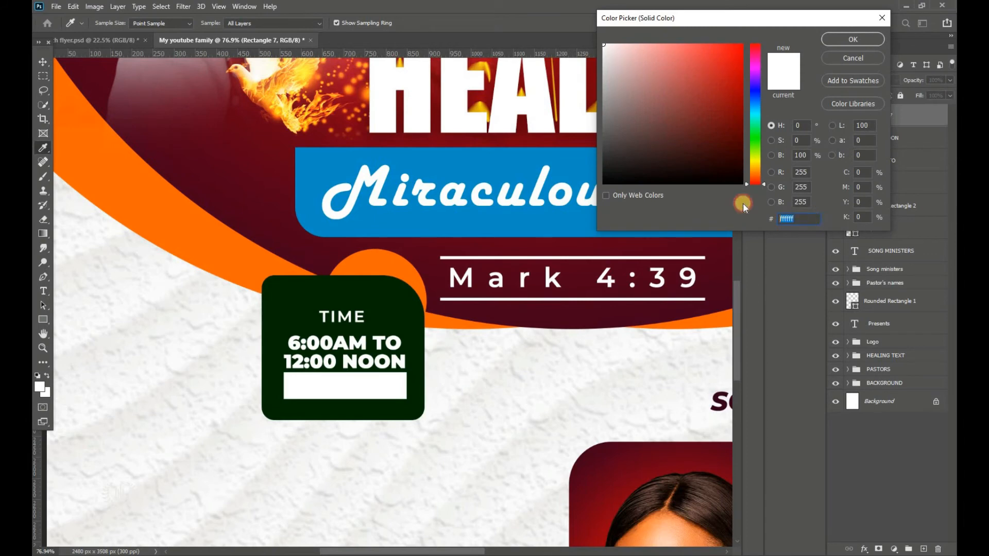
pyautogui.click(852, 40)
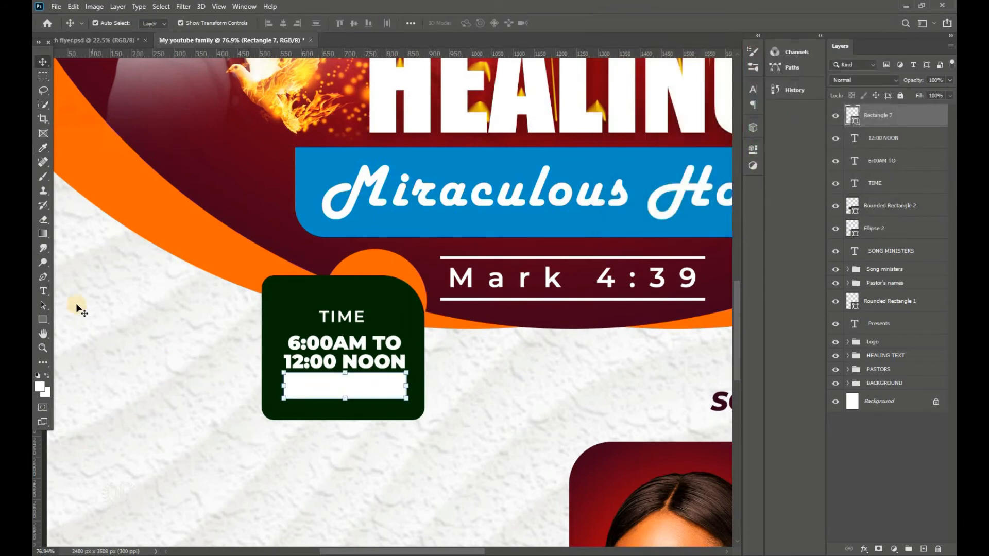
# Step: Place a Lorem Ipsum placeholder text line inside the white bar and begin choosing its colour
pyautogui.click(43, 291)
pyautogui.click(233, 219)
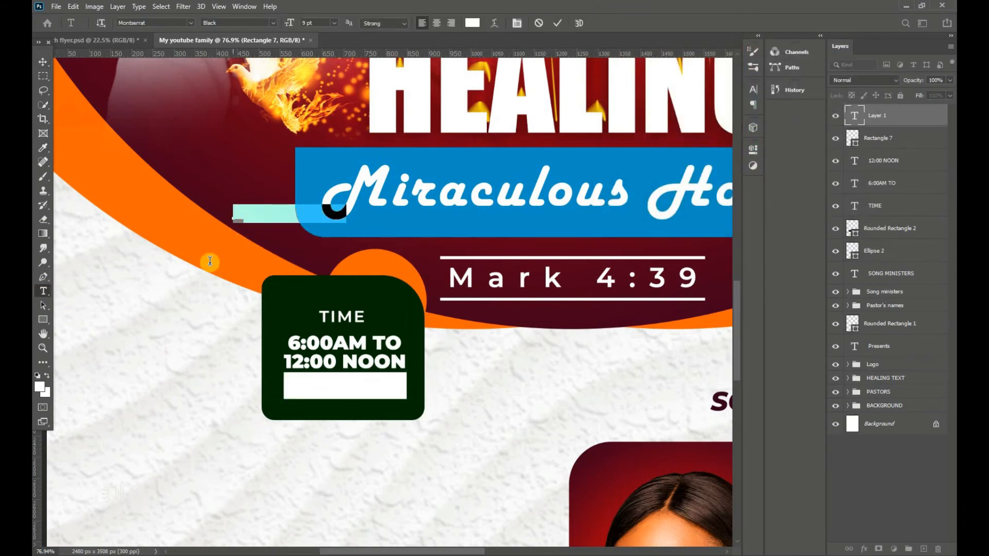
pyautogui.moveTo(270, 238); pyautogui.dragTo(326, 409)
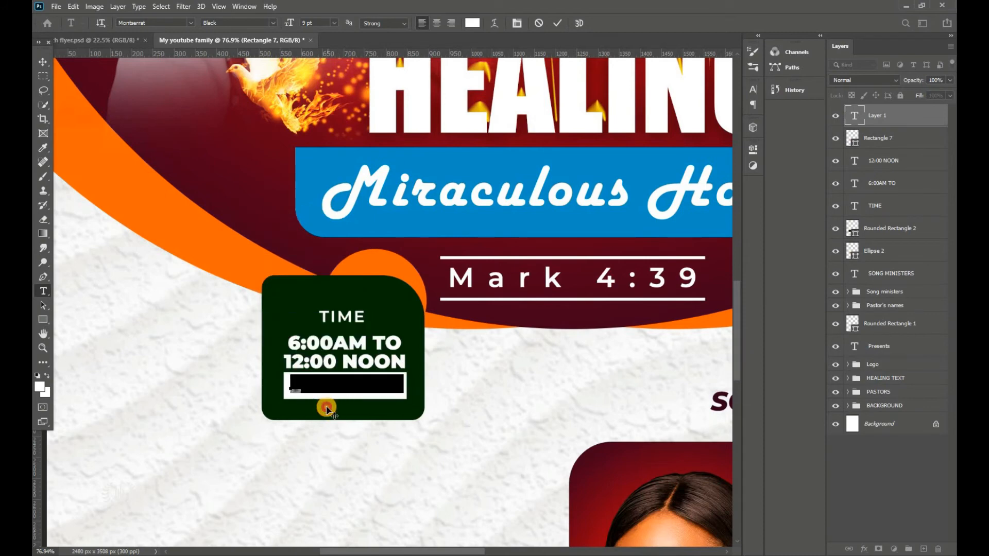
pyautogui.click(473, 24)
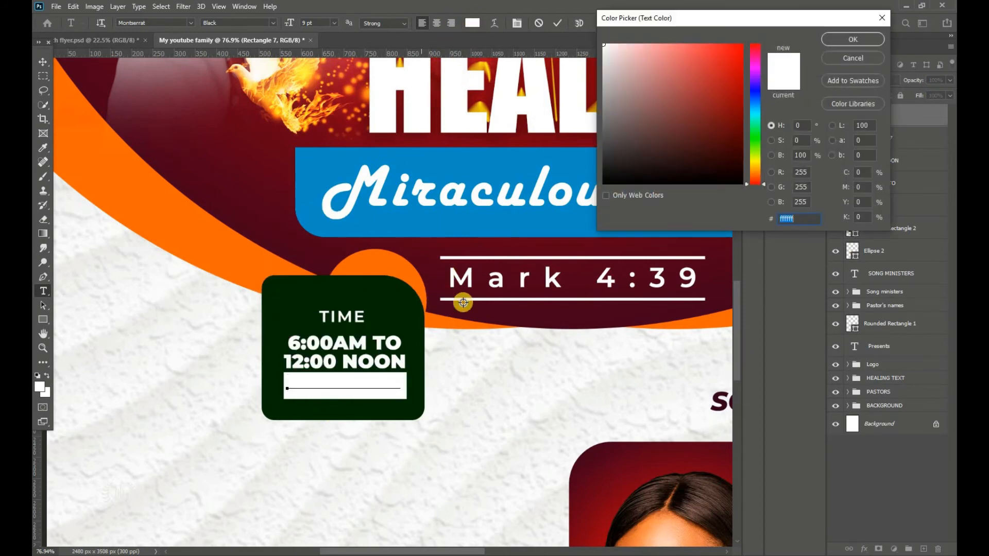
pyautogui.click(405, 313)
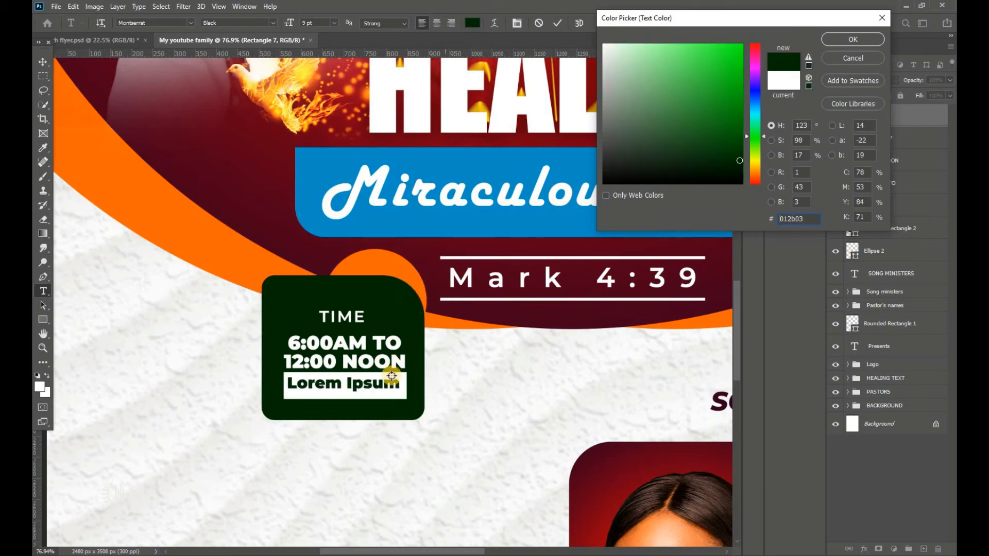
pyautogui.click(219, 555)
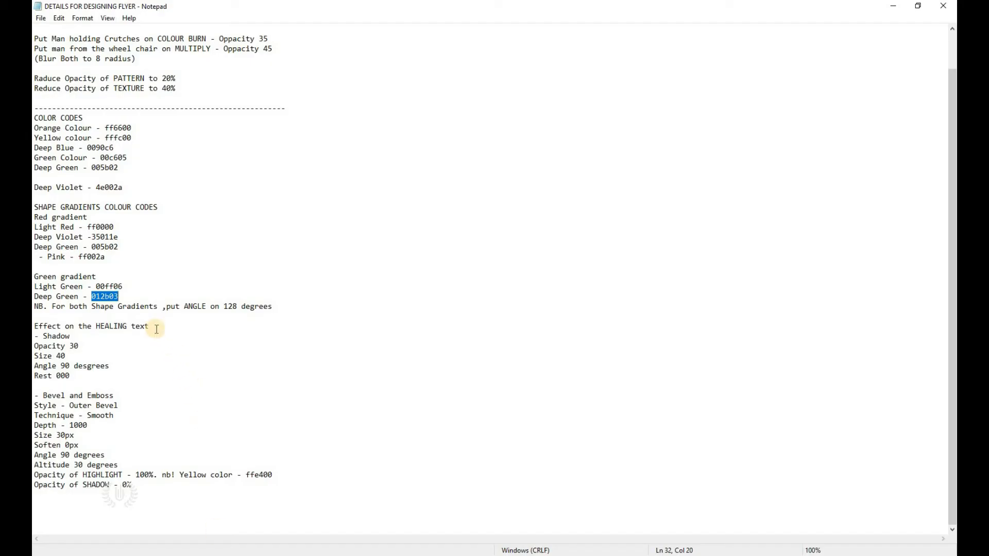
# Step: Copy the Deep Violet code 35011e from the Notepad colour notes and return to Photoshop
pyautogui.click(108, 294)
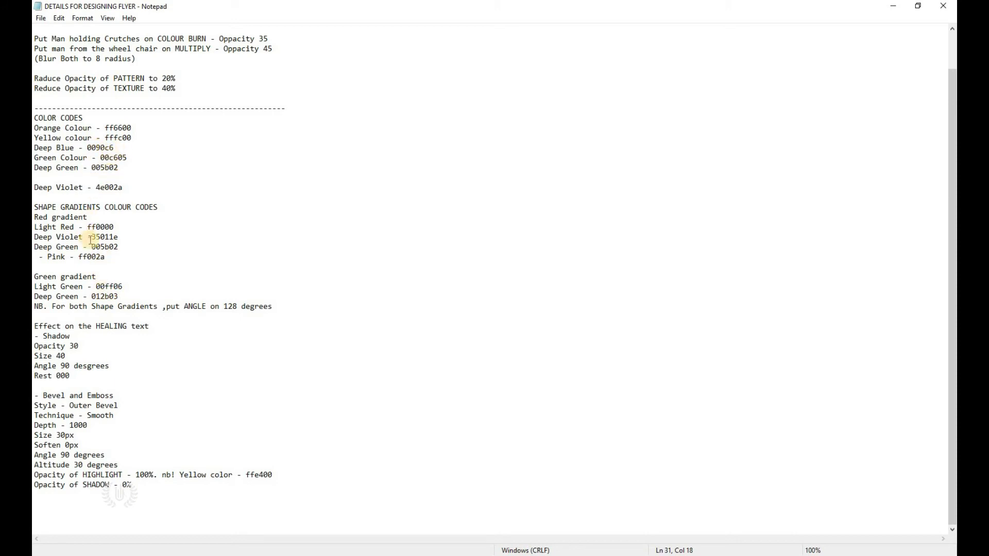
pyautogui.doubleClick(106, 237)
pyautogui.rightClick(107, 237)
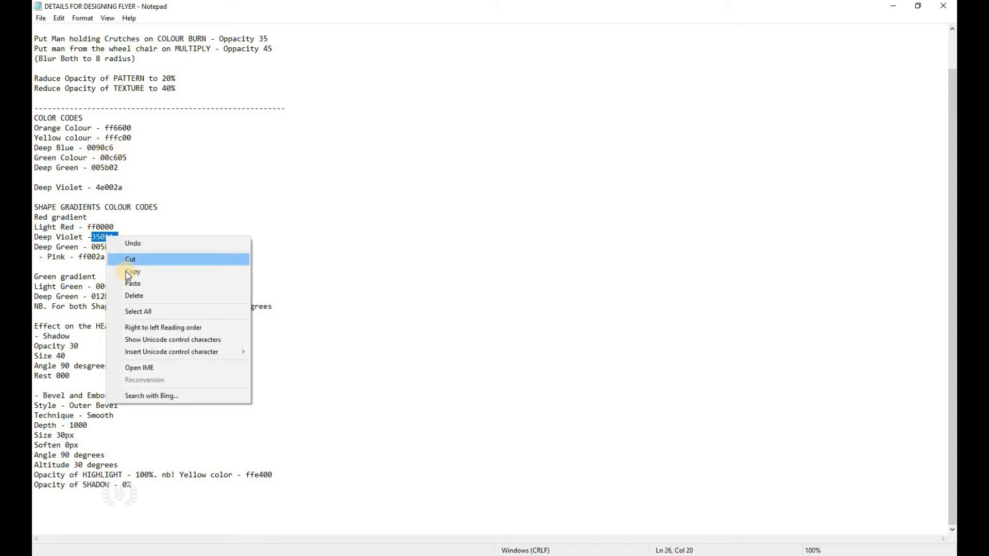
pyautogui.click(127, 273)
pyautogui.hotkey('alt', 'Tab')
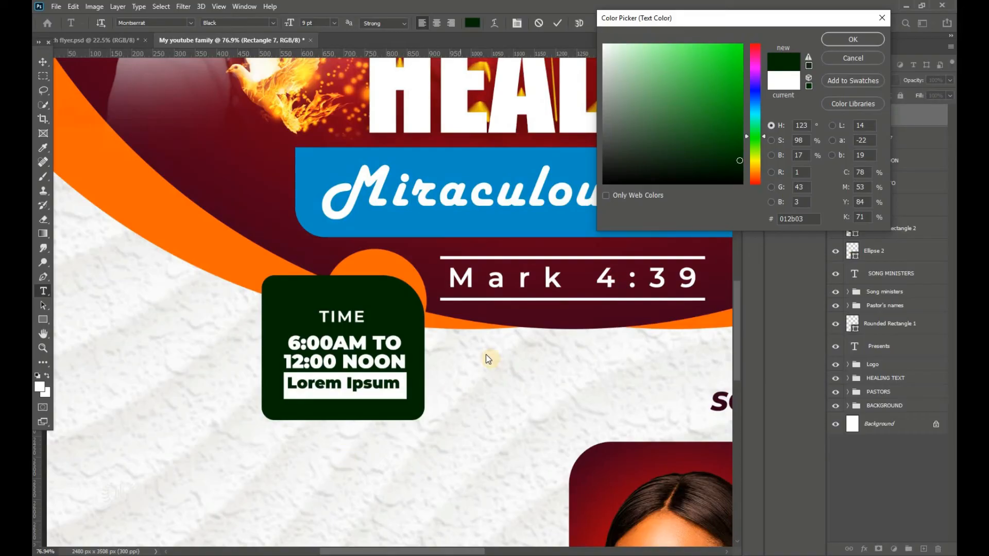
# Step: Colour the text deep violet 35011e, make it SemiBold Italic, and type EACH DAY
pyautogui.rightClick(808, 221)
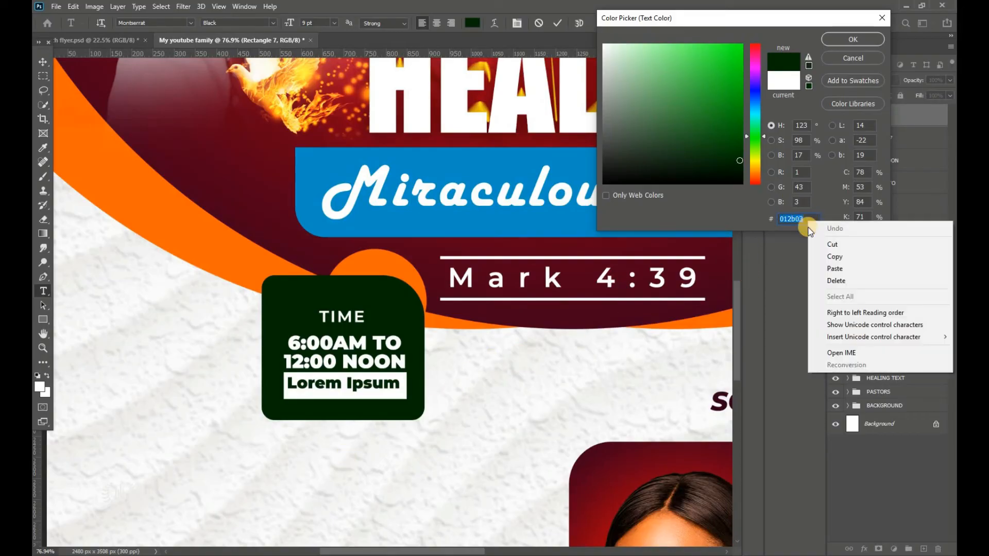
pyautogui.click(821, 269)
pyautogui.click(823, 42)
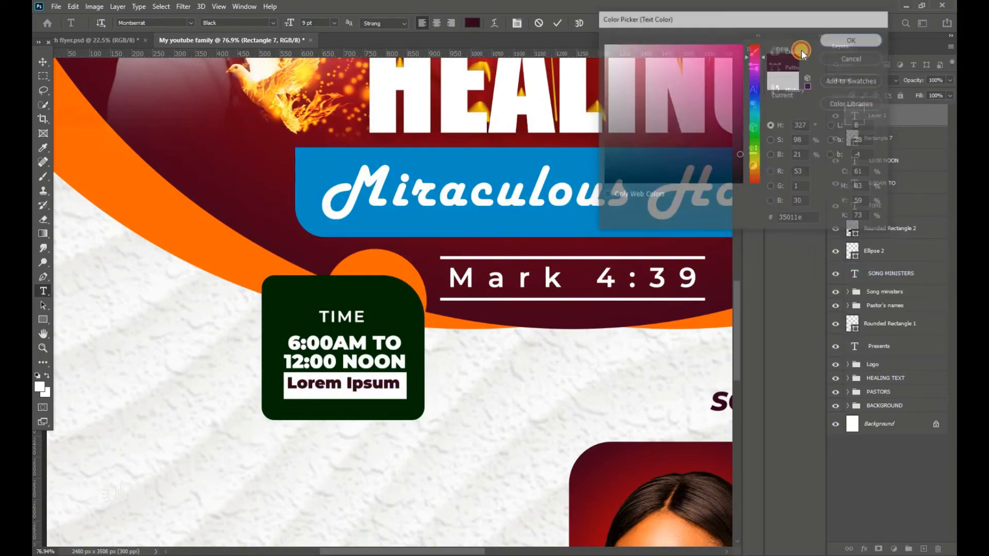
pyautogui.click(274, 22)
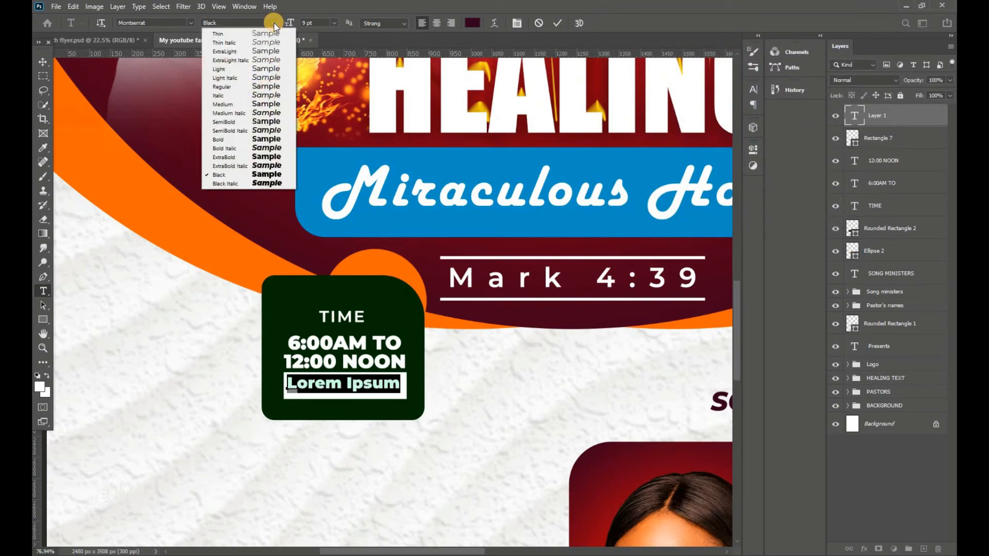
pyautogui.click(265, 133)
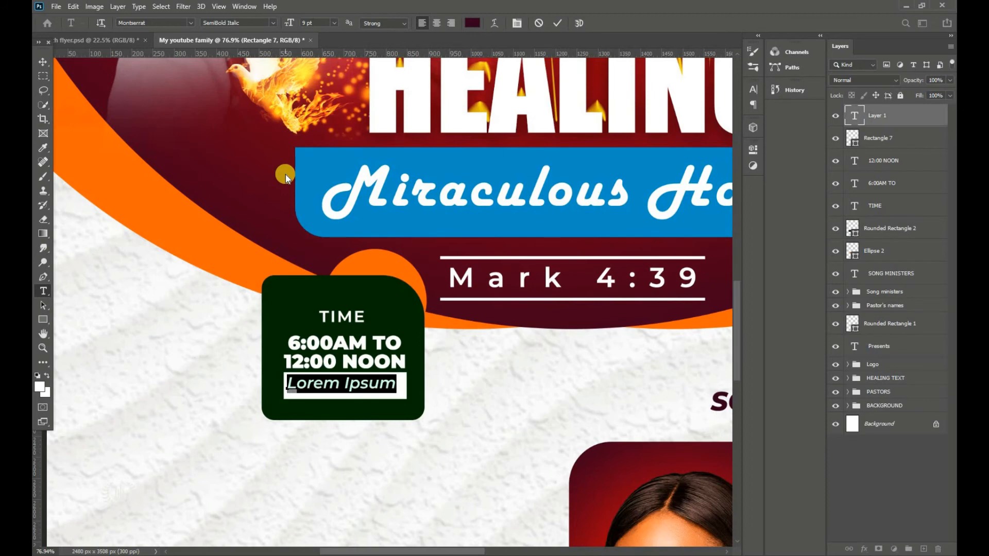
pyautogui.write('E')
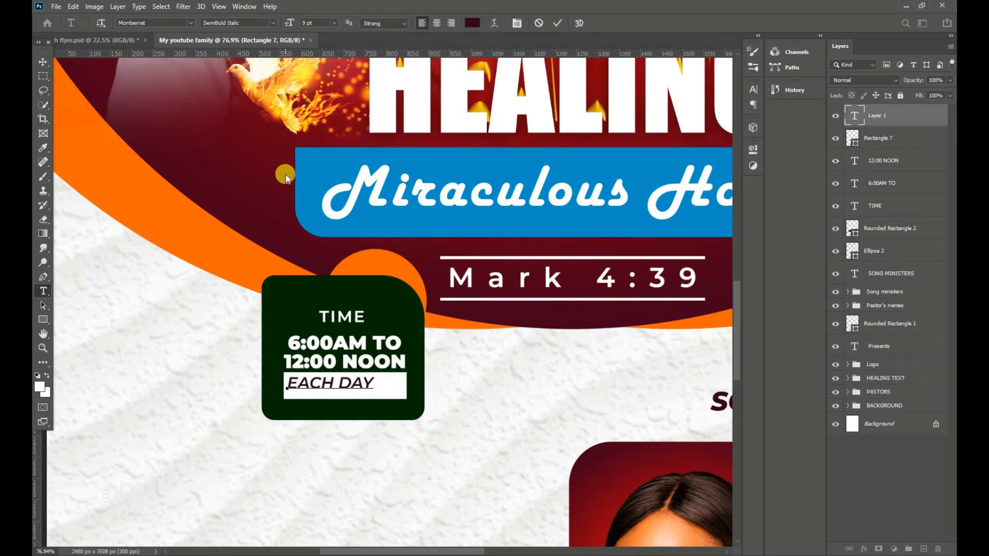
pyautogui.write('ACH DAY')
# Step: Set EACH DAY to 8 pt with 360 tracking so it fills the bar, and commit
pyautogui.hotkey('ctrl', 'a')
pyautogui.click(752, 89)
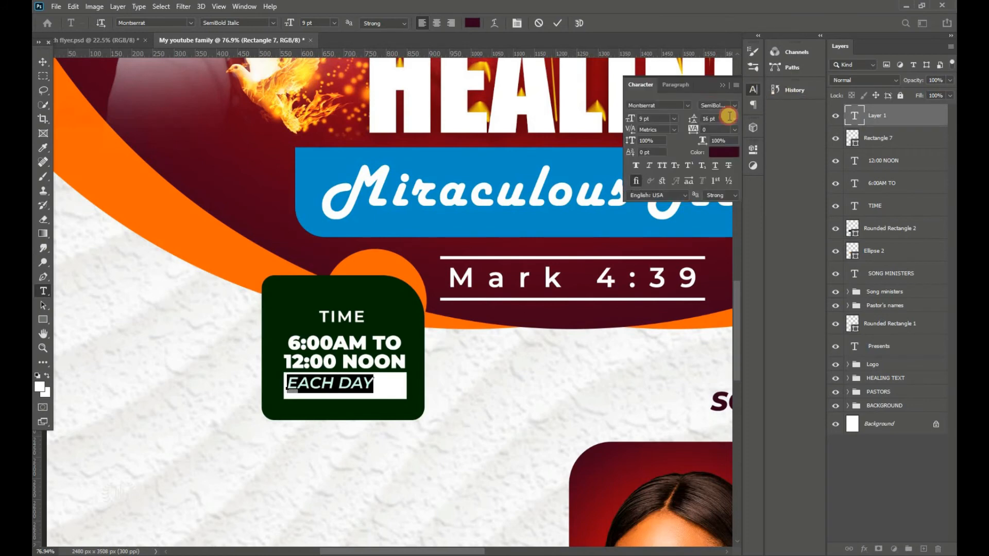
pyautogui.click(621, 118)
pyautogui.write('8')
pyautogui.press('Return')
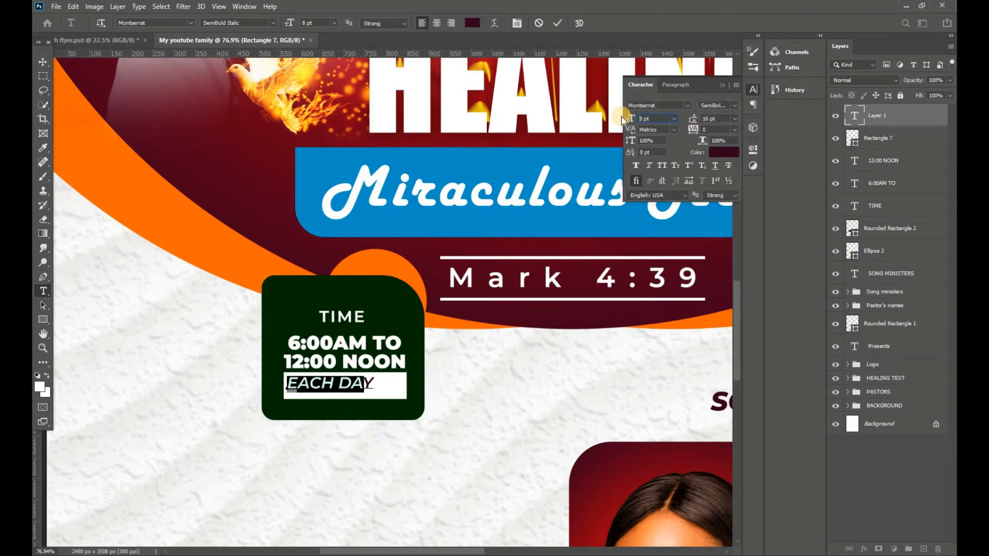
pyautogui.moveTo(701, 135); pyautogui.dragTo(704, 136)
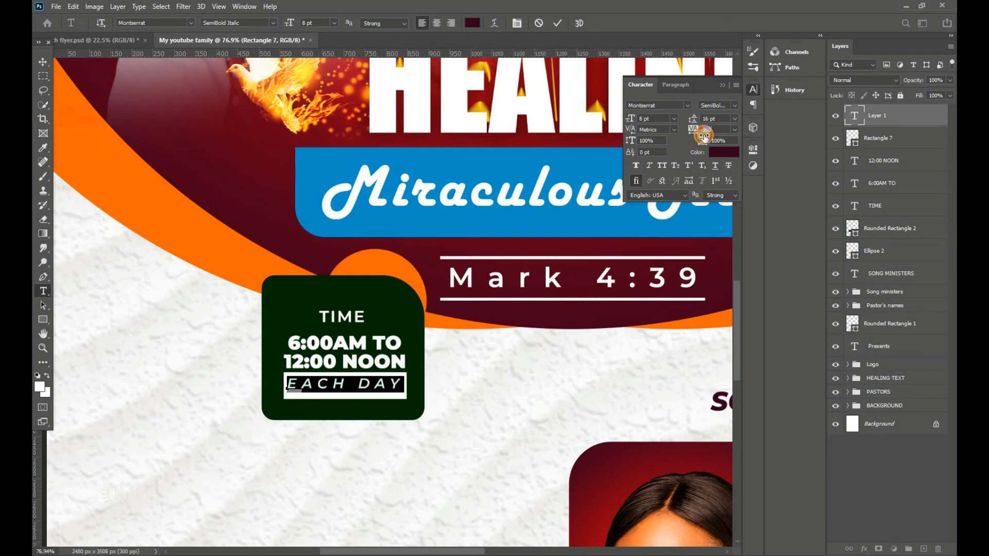
pyautogui.click(556, 23)
pyautogui.click(42, 63)
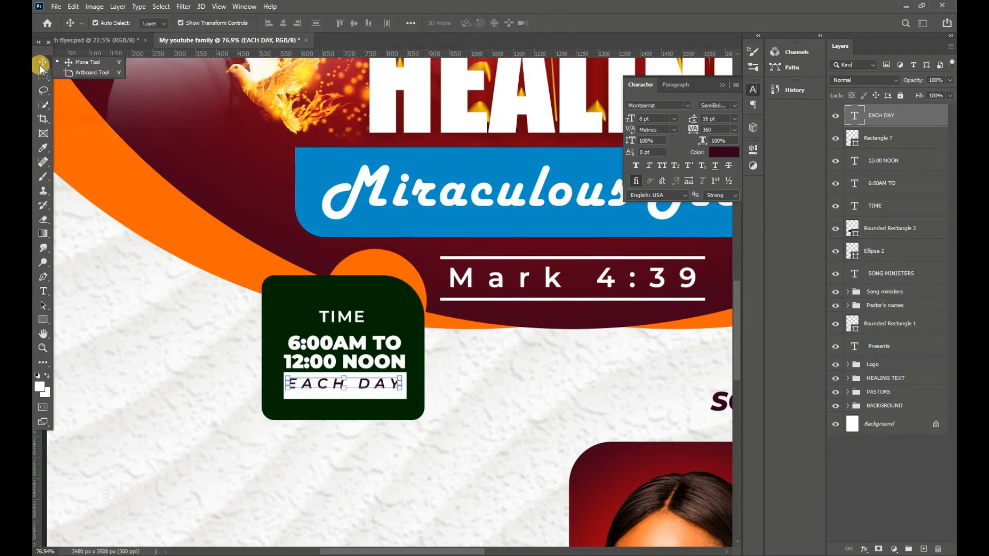
# Step: Centre EACH DAY vertically within the white bar
pyautogui.click(64, 63)
pyautogui.keyDown('ctrl'); pyautogui.click(900, 139); pyautogui.keyUp('ctrl')
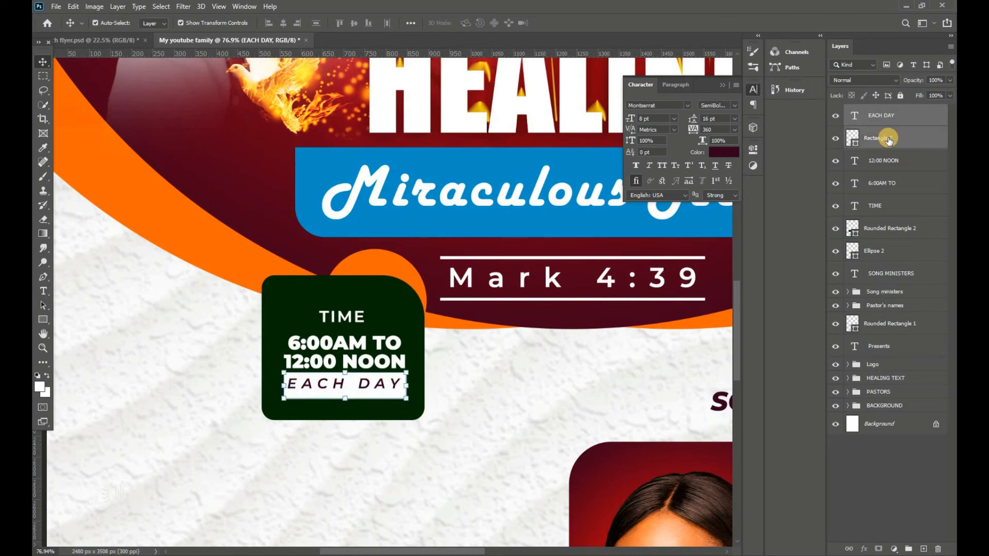
pyautogui.click(351, 25)
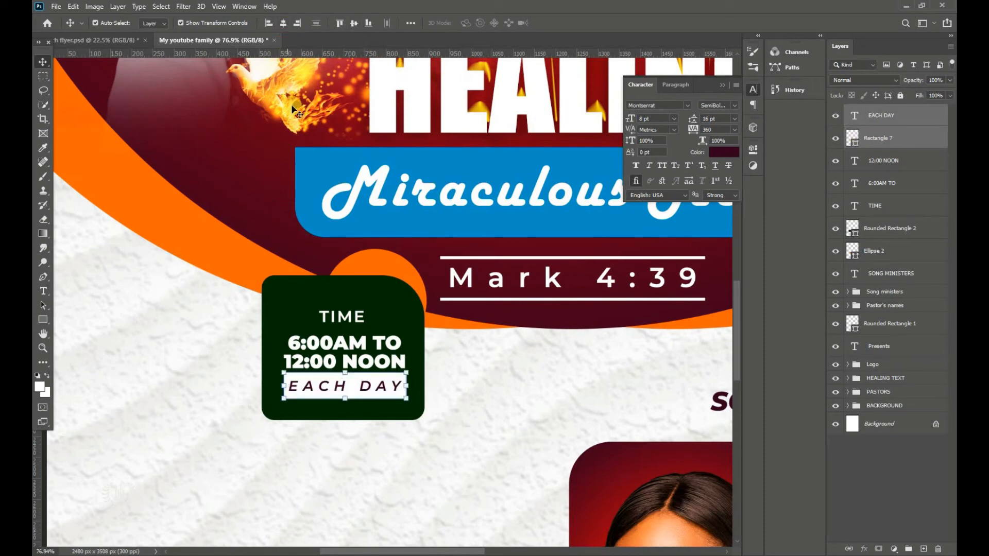
pyautogui.hotkey('ctrl', '0')
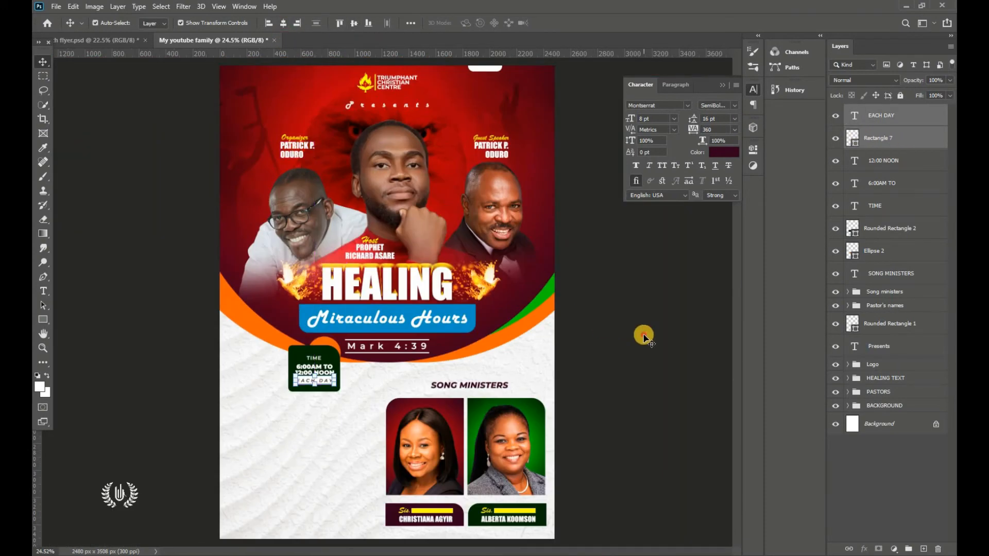
pyautogui.click(642, 339)
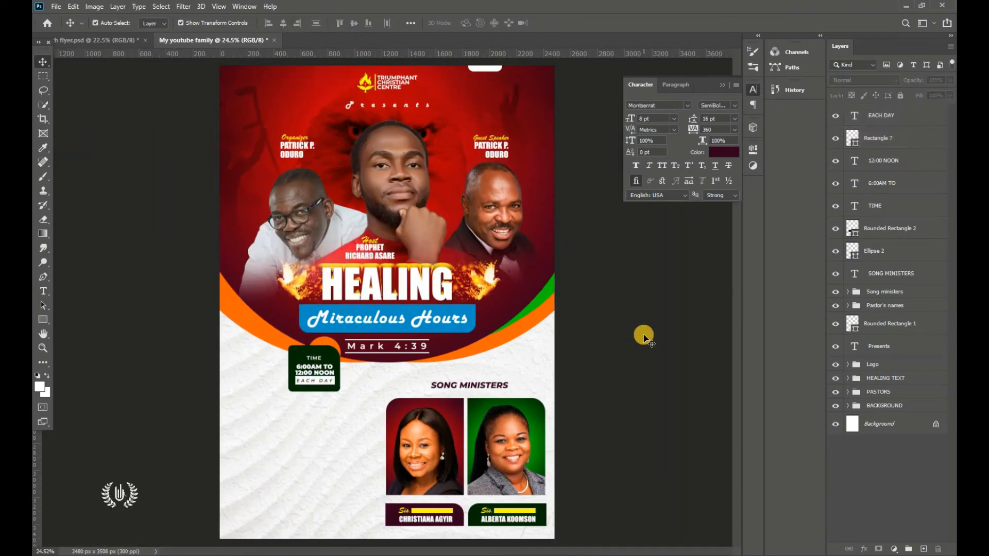
# Step: Select all the time badge layers and group them together
pyautogui.click(875, 112)
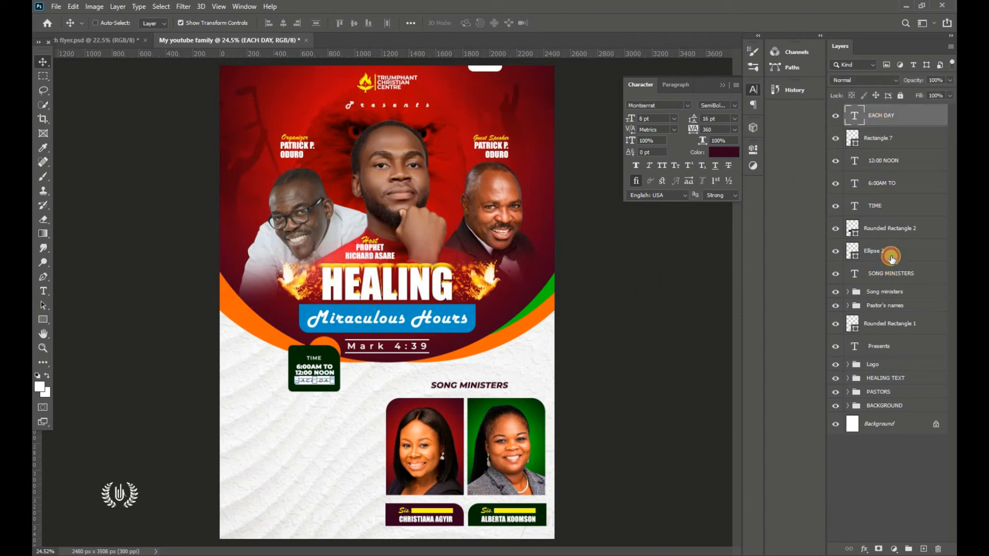
pyautogui.keyDown('ctrl'); pyautogui.click(892, 259); pyautogui.keyUp('ctrl')
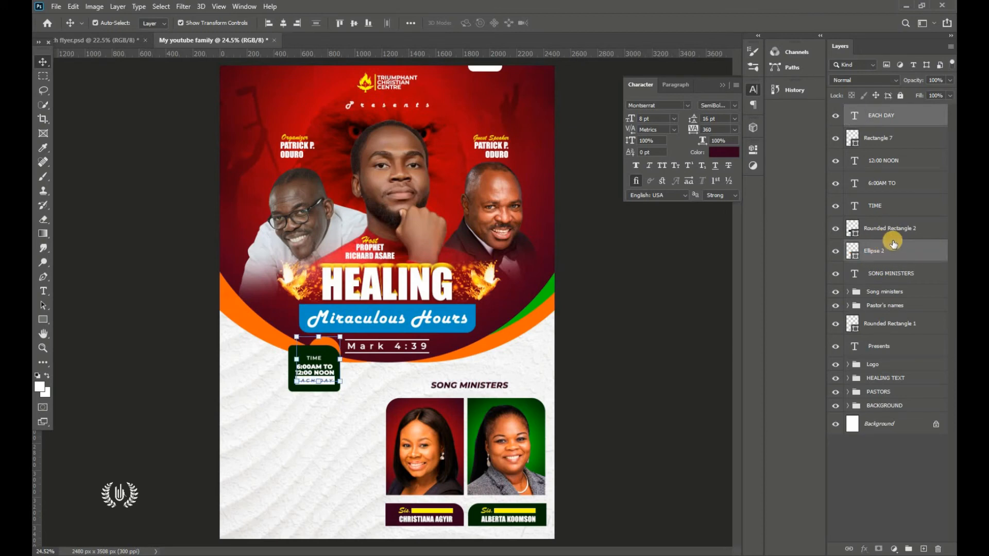
pyautogui.click(894, 248)
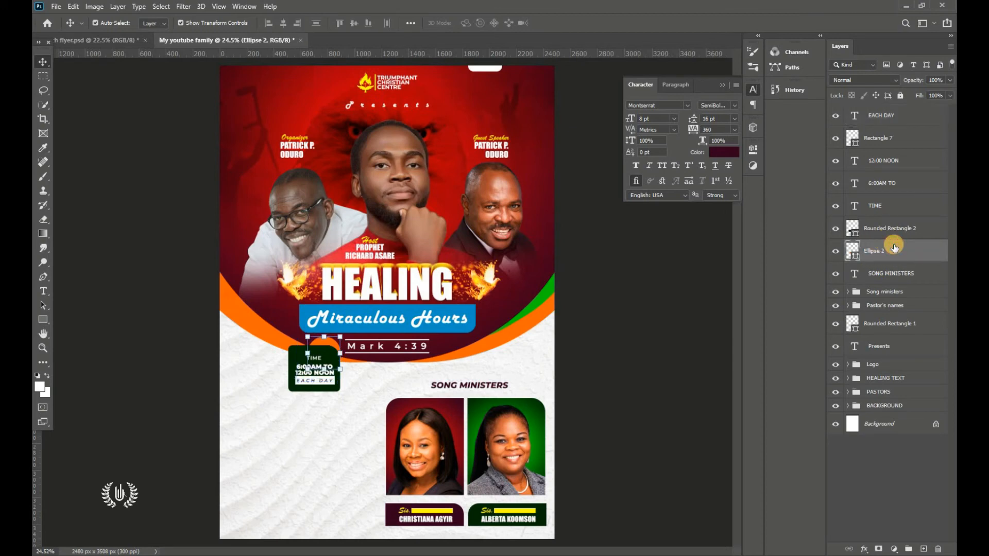
pyautogui.keyDown('shift'); pyautogui.click(900, 112); pyautogui.keyUp('shift')
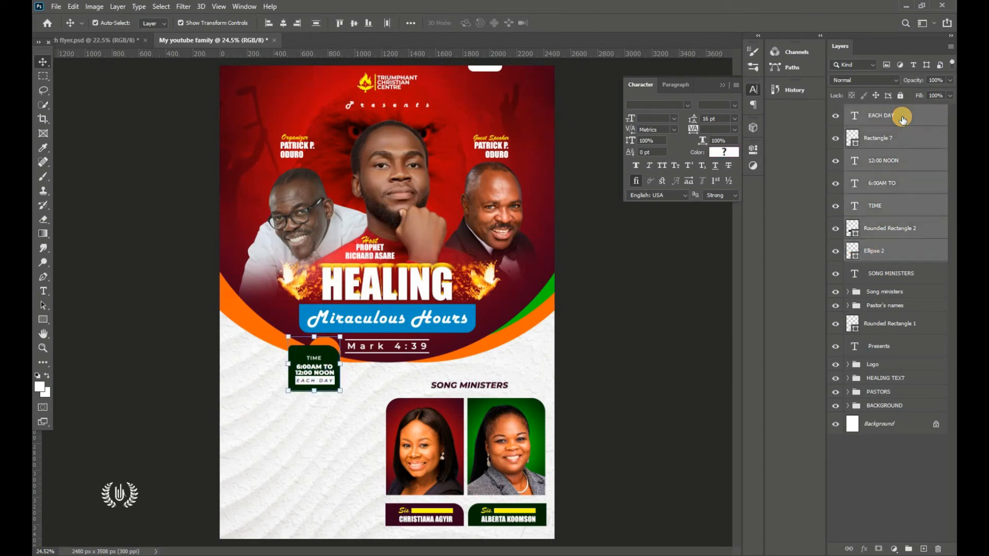
pyautogui.click(910, 549)
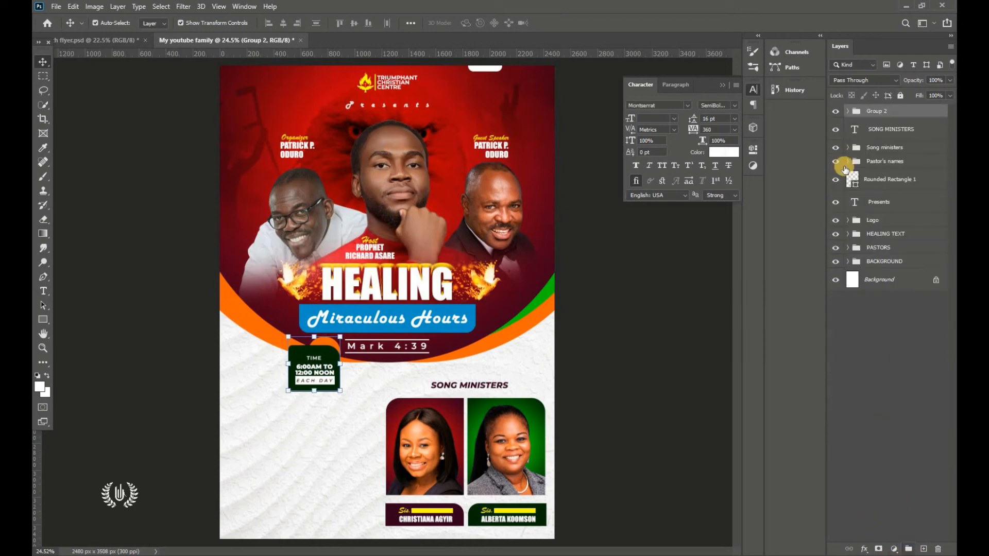
# Step: Rename the time badge group to Time
pyautogui.click(835, 112)
pyautogui.click(835, 113)
pyautogui.click(866, 114)
pyautogui.doubleClick(875, 111)
pyautogui.write('Time')
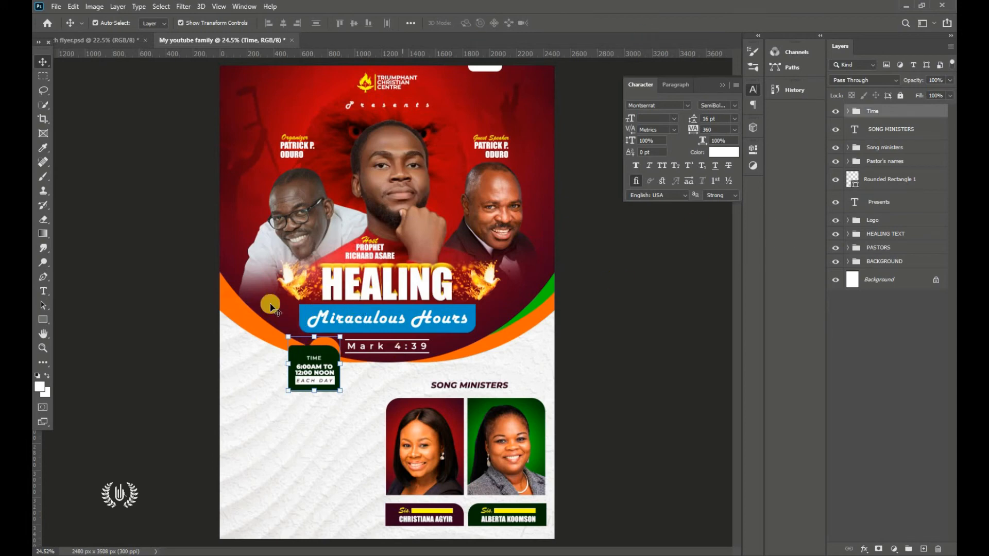
pyautogui.click(43, 292)
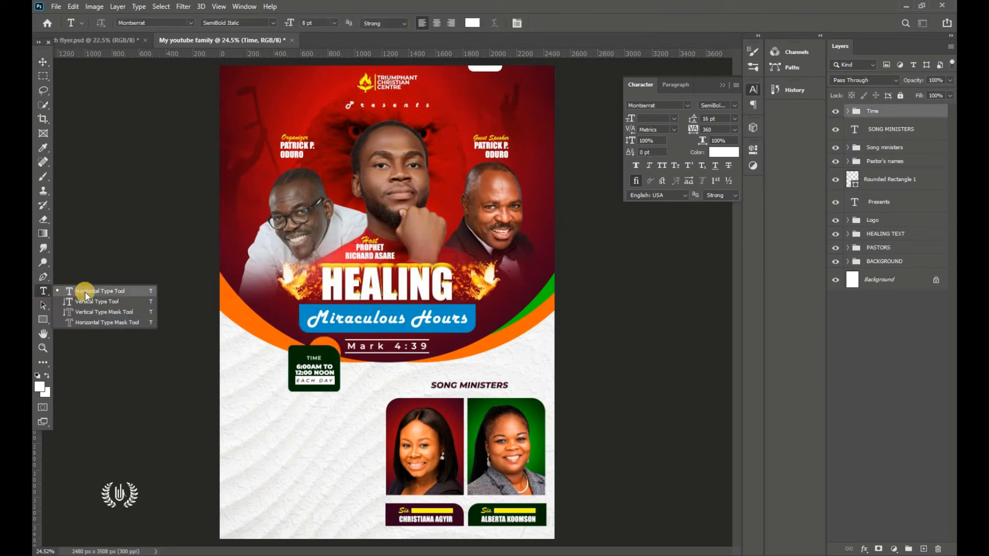
# Step: Start a new text line below the time badge in eyedropped maroon #35011e at 25 pt
pyautogui.click(85, 293)
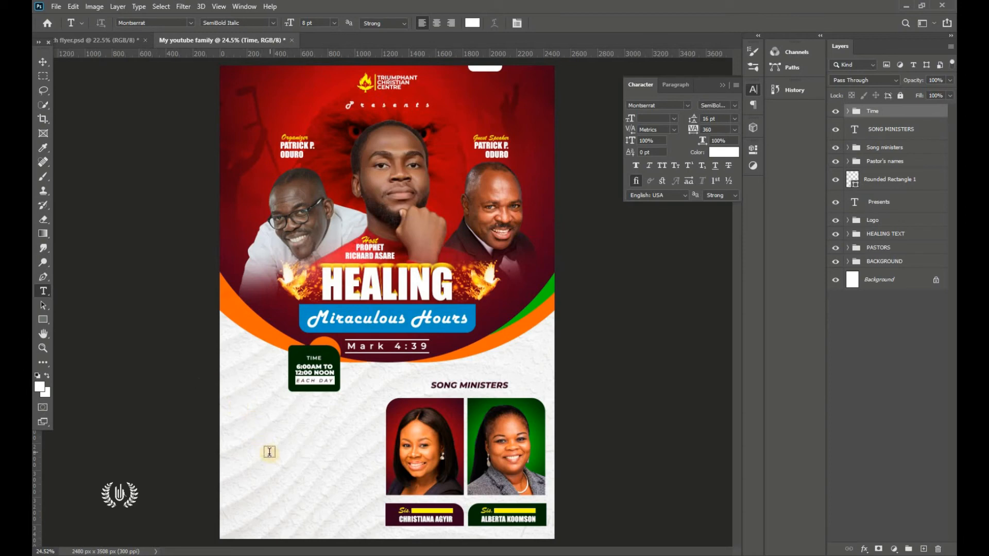
pyautogui.click(250, 408)
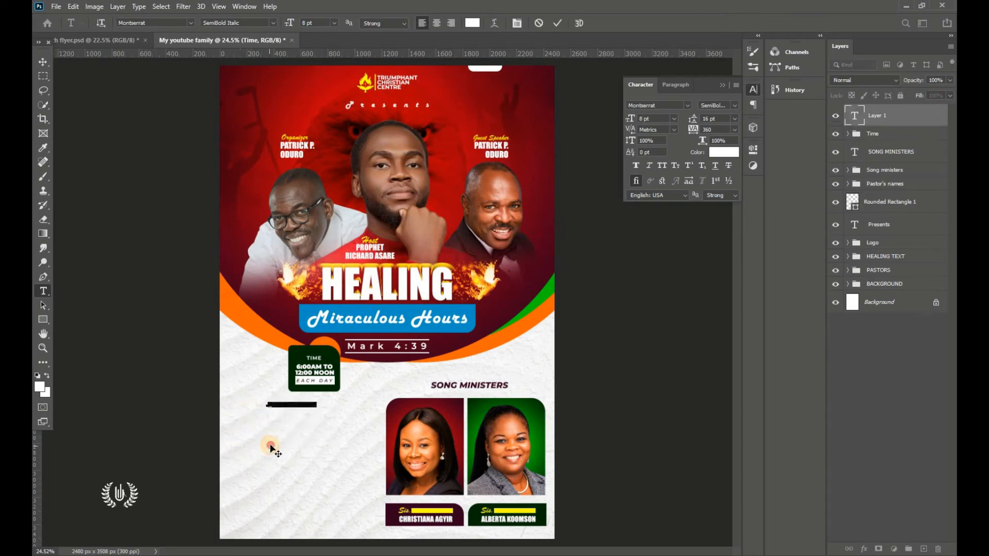
pyautogui.click(472, 23)
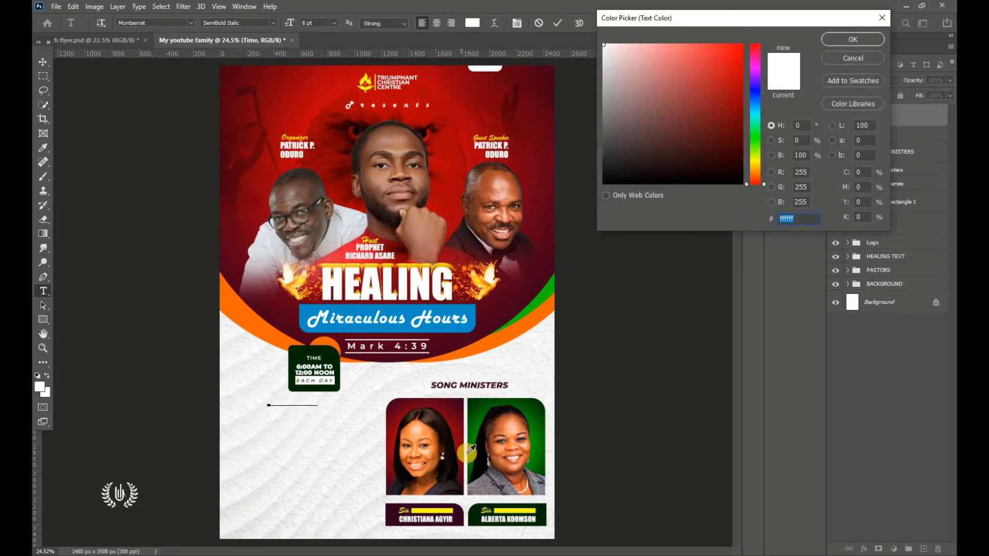
pyautogui.click(458, 519)
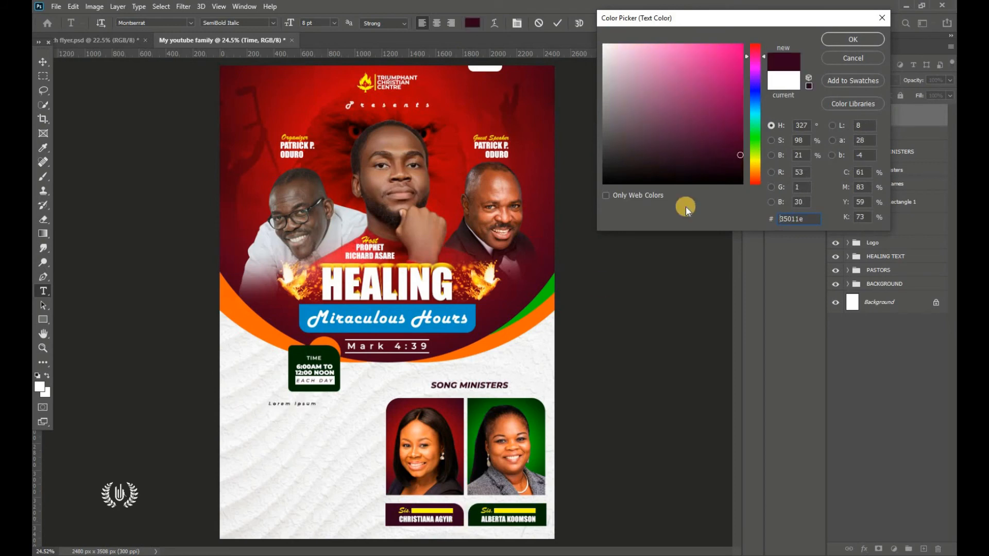
pyautogui.click(847, 40)
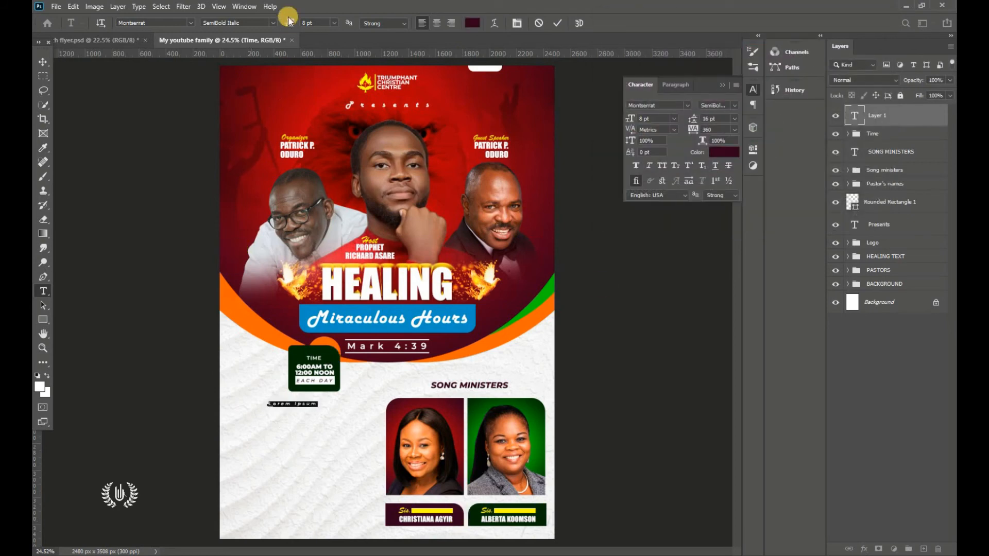
pyautogui.moveTo(289, 23); pyautogui.dragTo(298, 28)
# Step: Set the text tracking to 0 and move the placeholder slightly lower
pyautogui.click(713, 129)
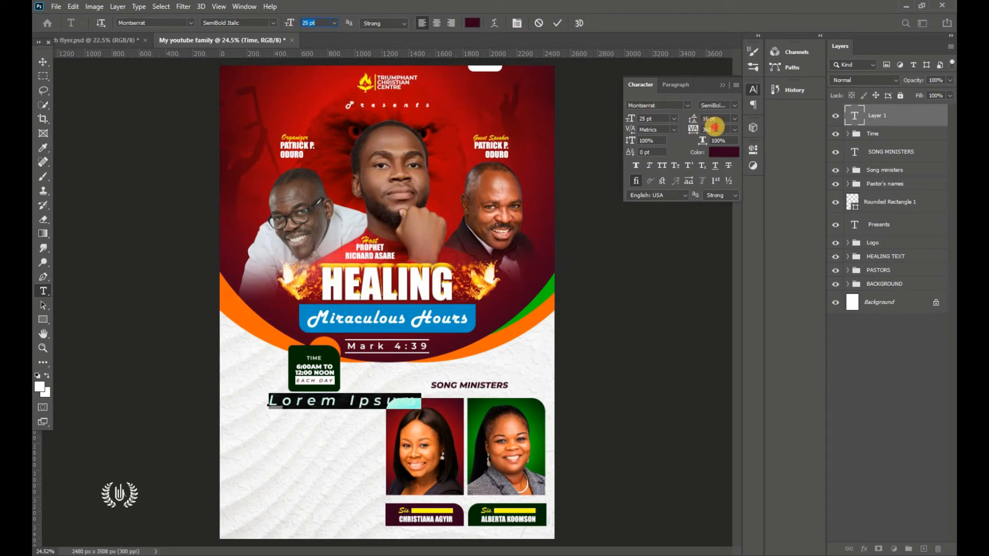
pyautogui.write('0')
pyautogui.press('Return')
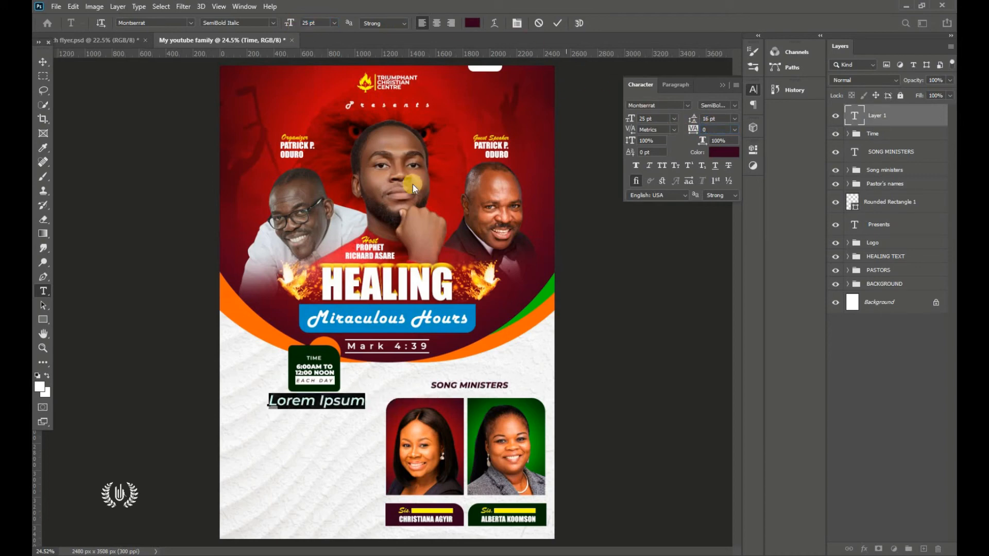
pyautogui.moveTo(320, 442); pyautogui.dragTo(320, 450)
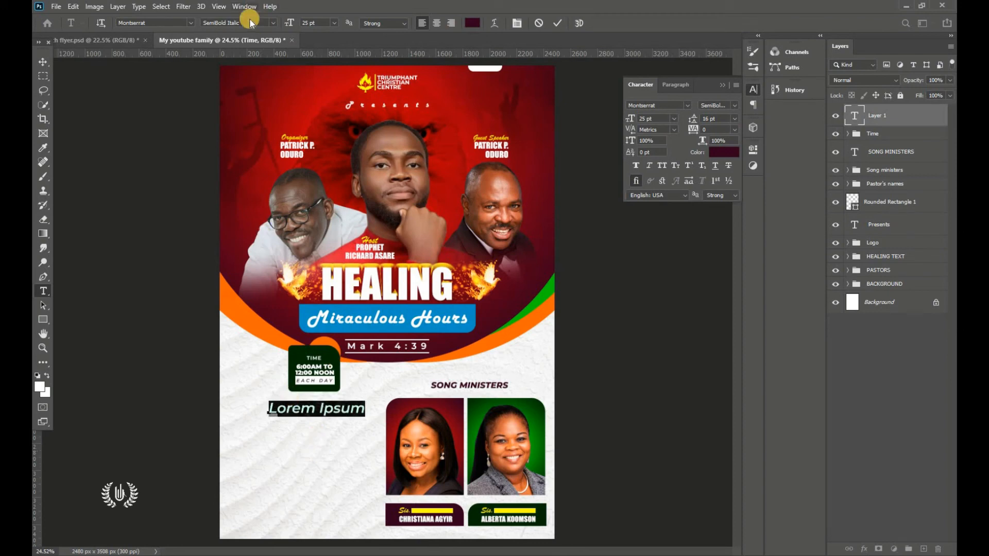
# Step: Replace the placeholder with '1ST - 5TH' in Montserrat Bold Italic and commit it
pyautogui.click(211, 23)
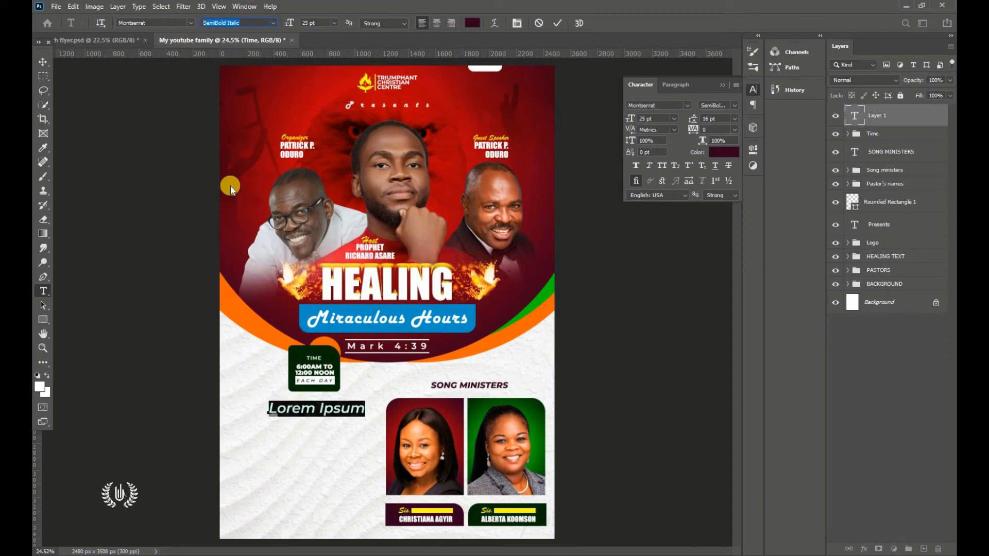
pyautogui.tripleClick(307, 408)
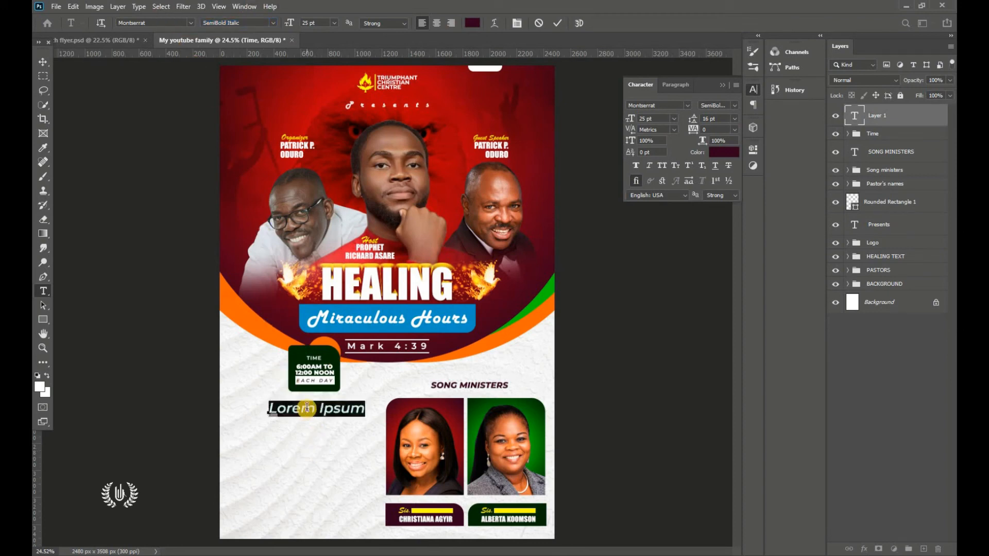
pyautogui.write('J')
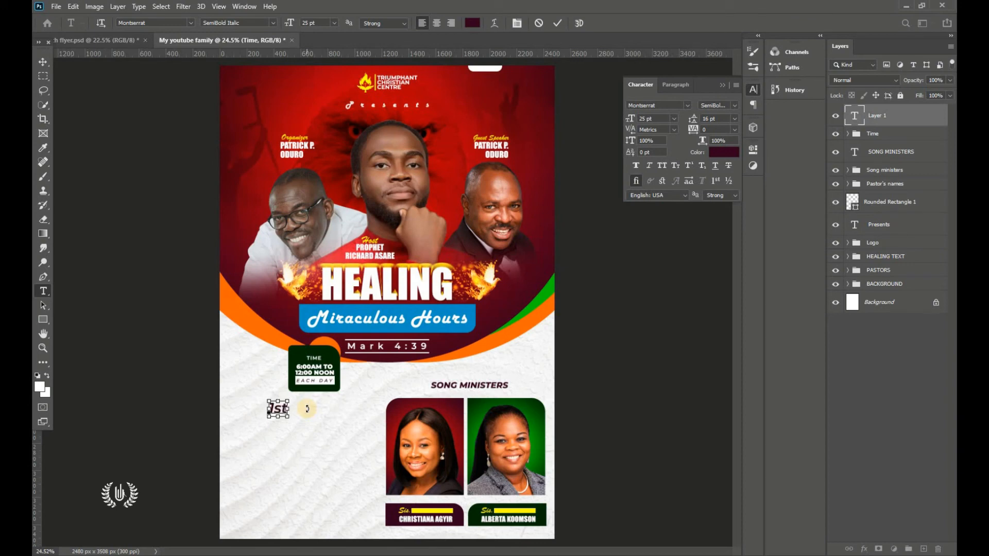
pyautogui.write('st')
pyautogui.hotkey('ctrl', 'a')
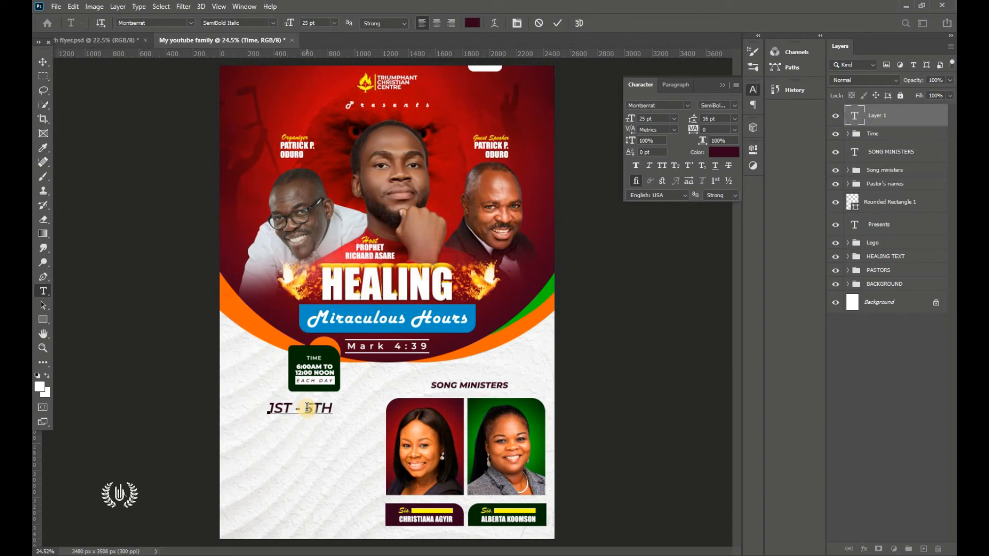
pyautogui.hotkey('ctrl', 'a')
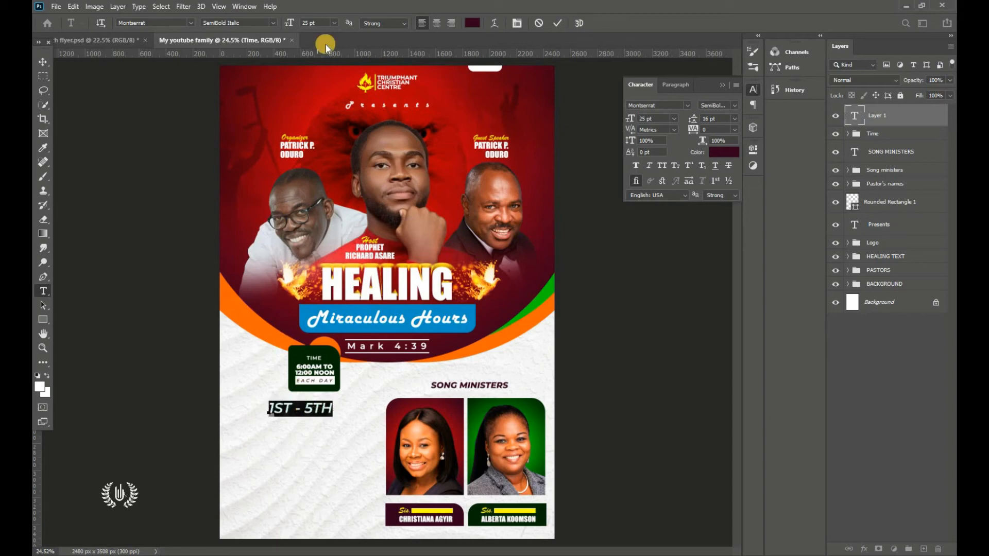
pyautogui.click(273, 22)
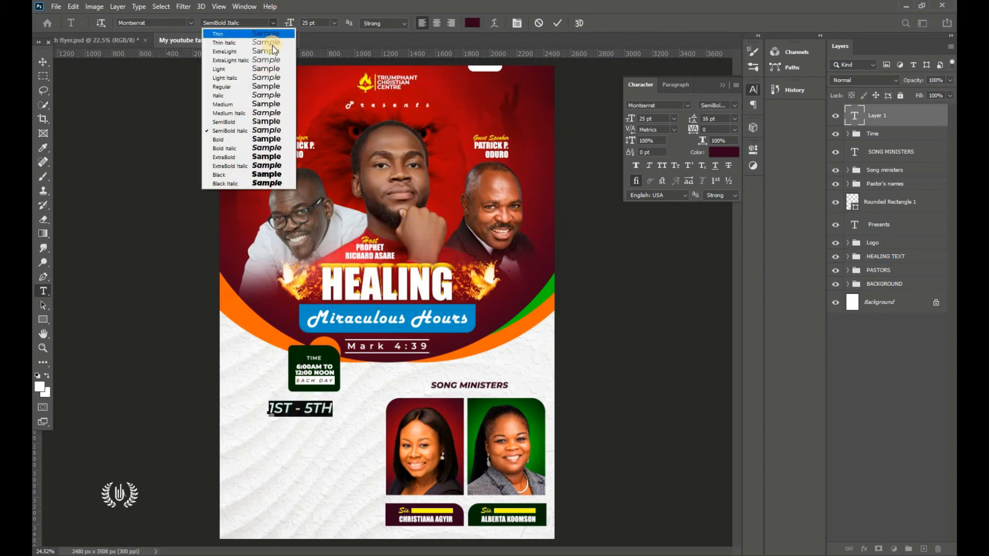
pyautogui.click(268, 147)
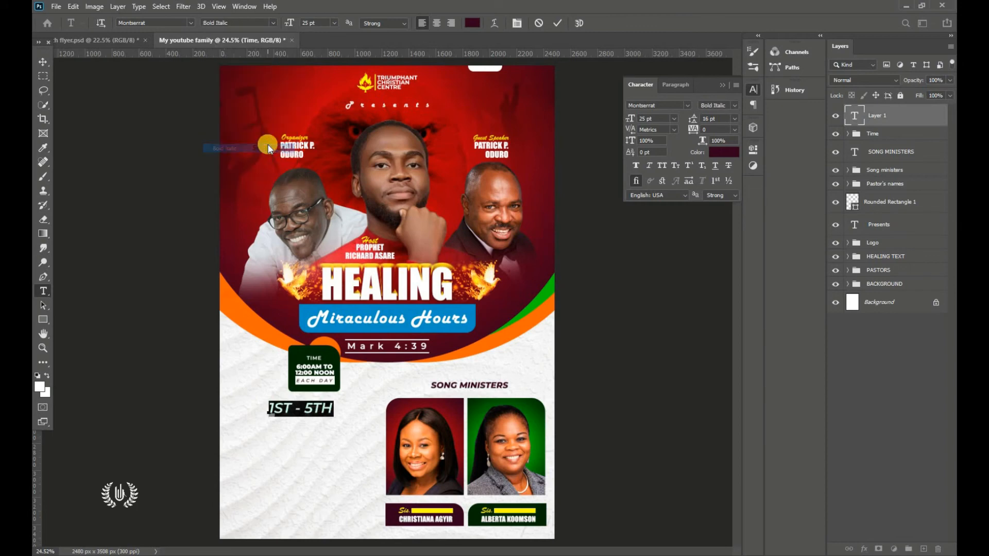
pyautogui.click(551, 24)
pyautogui.click(44, 63)
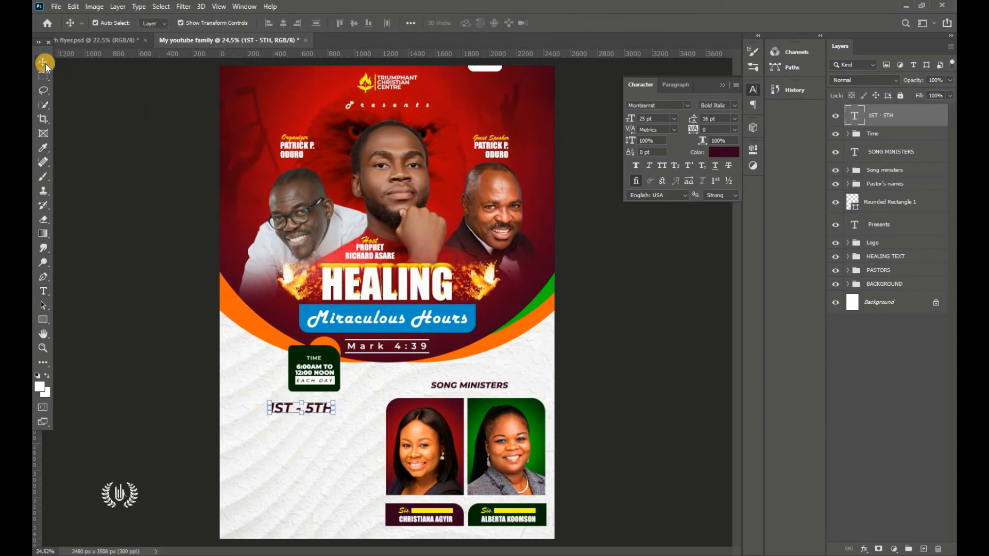
# Step: Scale up the 1ST - 5TH text with Free Transform
pyautogui.click(73, 7)
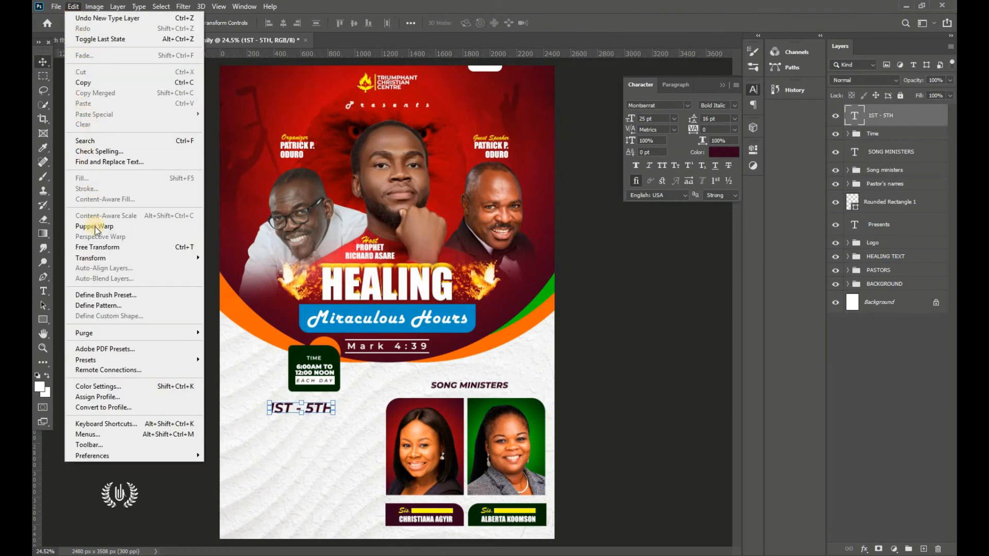
pyautogui.click(98, 247)
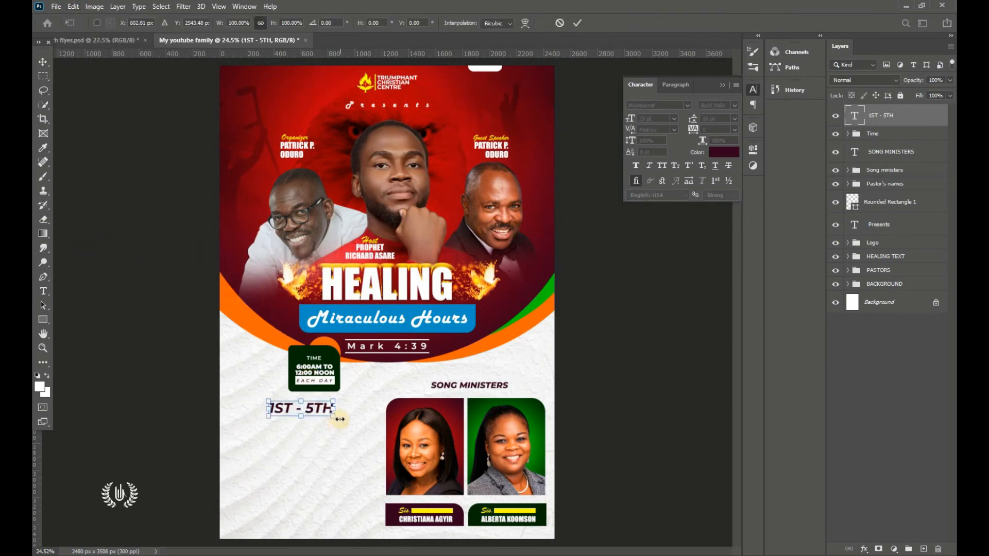
pyautogui.moveTo(333, 416); pyautogui.dragTo(356, 442)
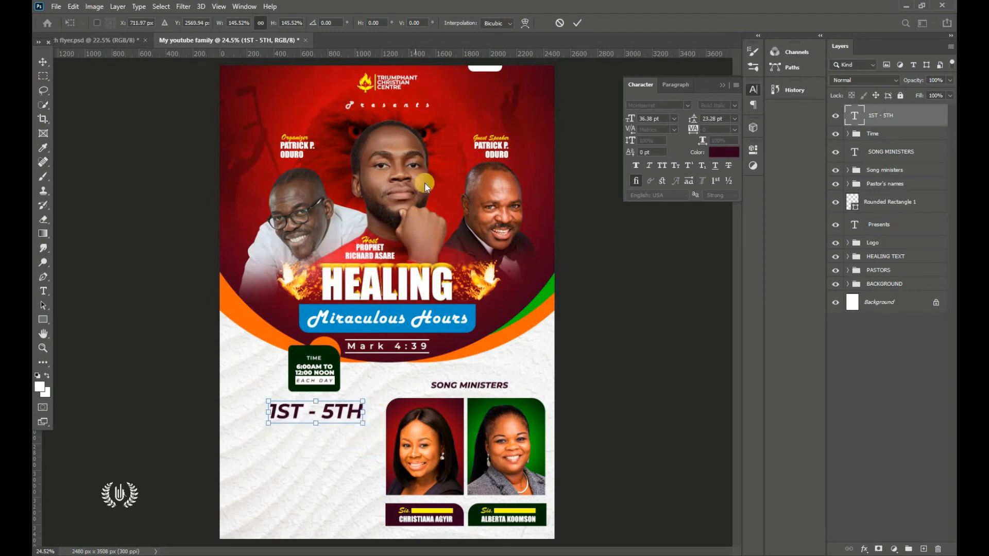
pyautogui.click(578, 22)
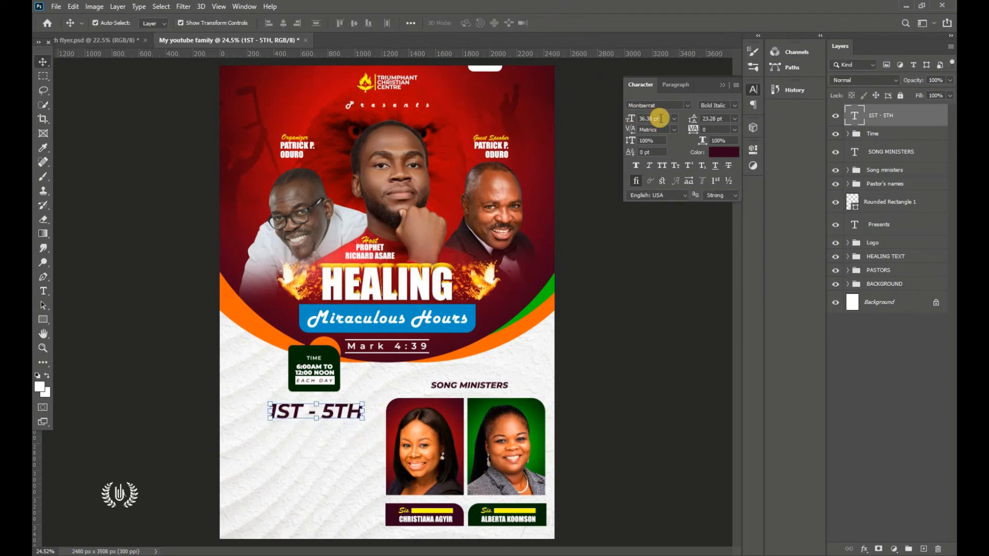
# Step: Set 1ST - 5TH to 30 pt and shift it slightly right beneath the time badge
pyautogui.click(619, 118)
pyautogui.write('3')
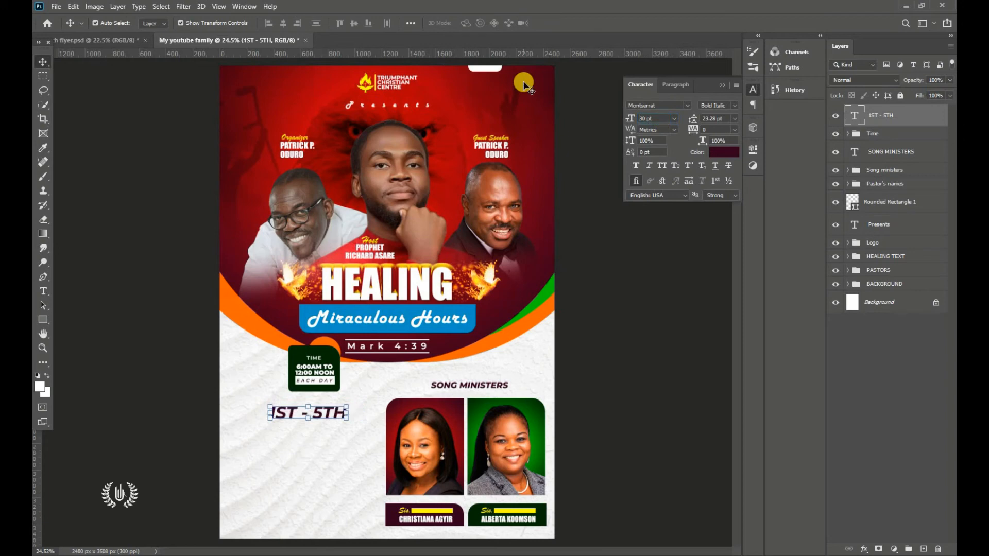
pyautogui.moveTo(320, 415); pyautogui.dragTo(322, 415)
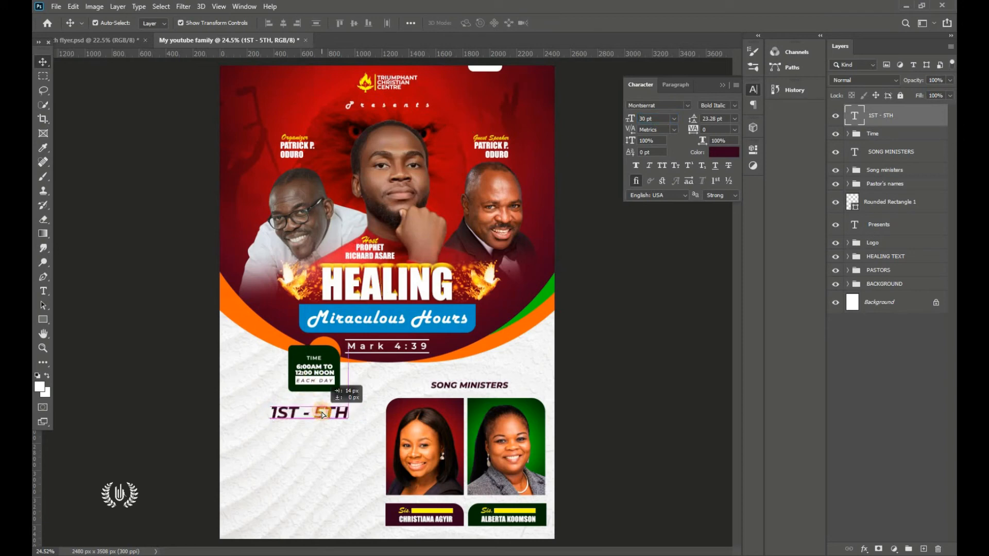
pyautogui.click(48, 289)
pyautogui.click(69, 291)
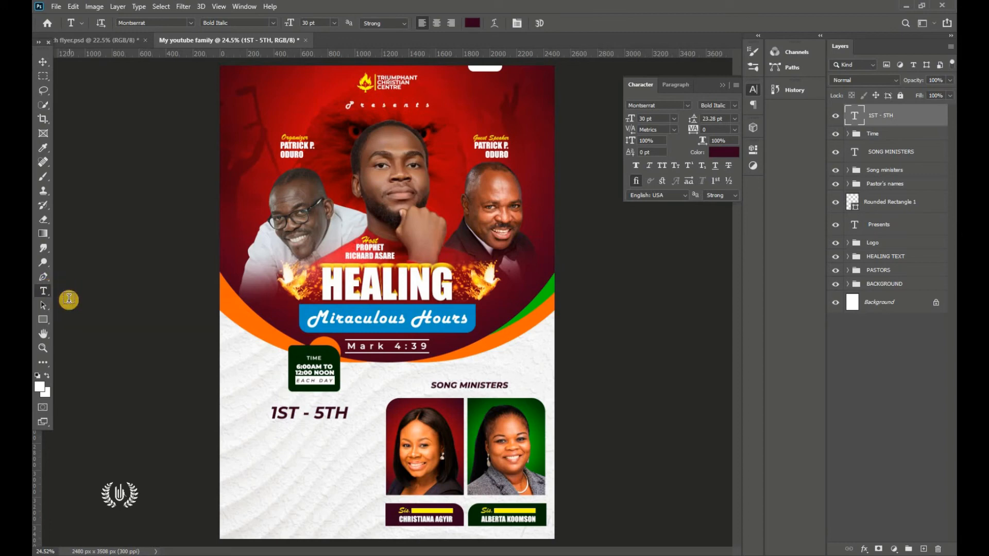
# Step: Add an 'AUGUST' text line in Black weight beneath 1ST - 5TH
pyautogui.click(291, 447)
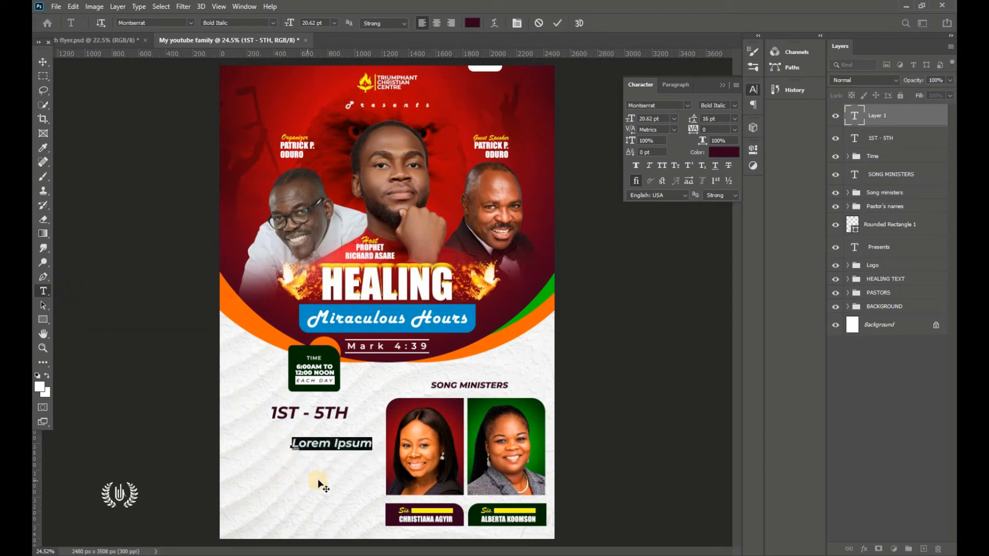
pyautogui.moveTo(319, 479); pyautogui.dragTo(304, 467)
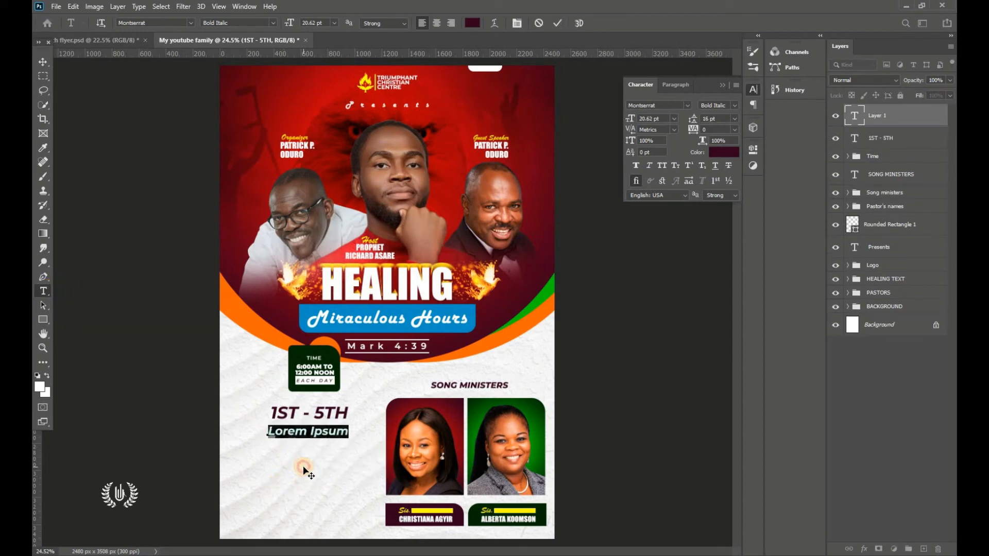
pyautogui.click(273, 24)
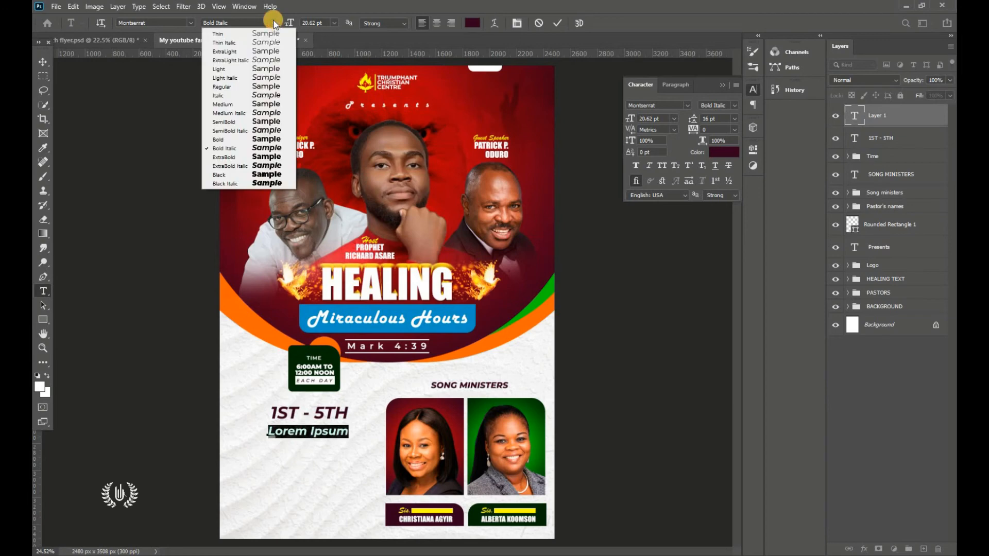
pyautogui.click(264, 176)
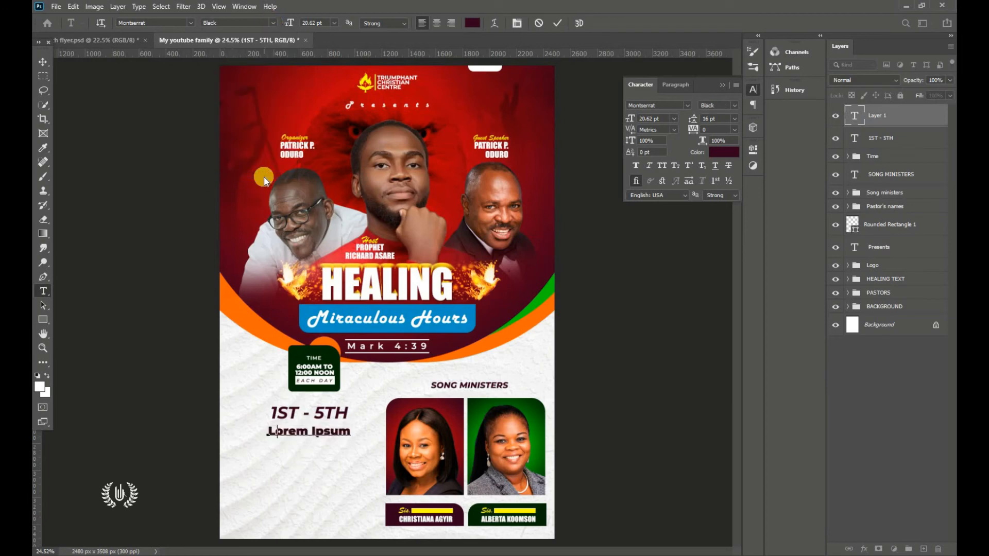
pyautogui.write('AUGUST')
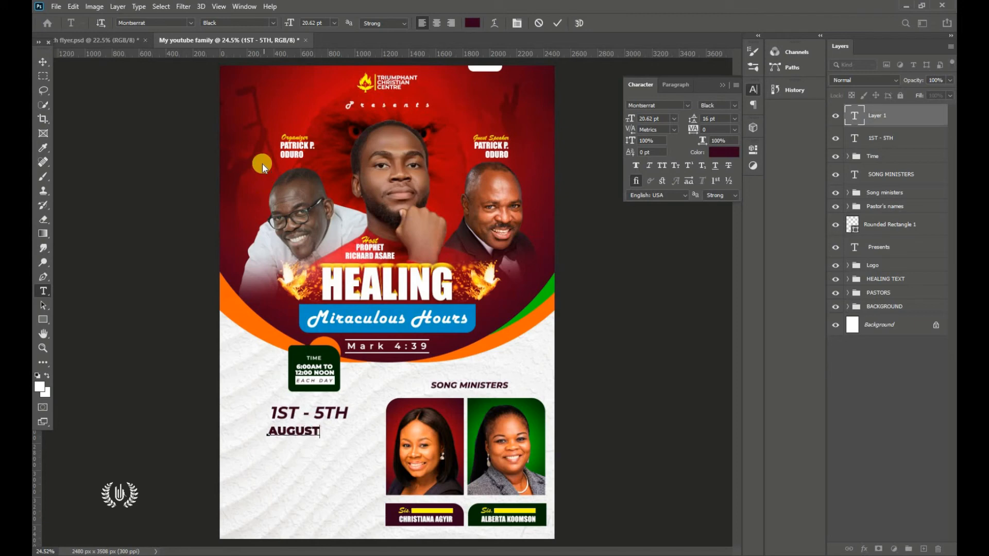
pyautogui.click(557, 22)
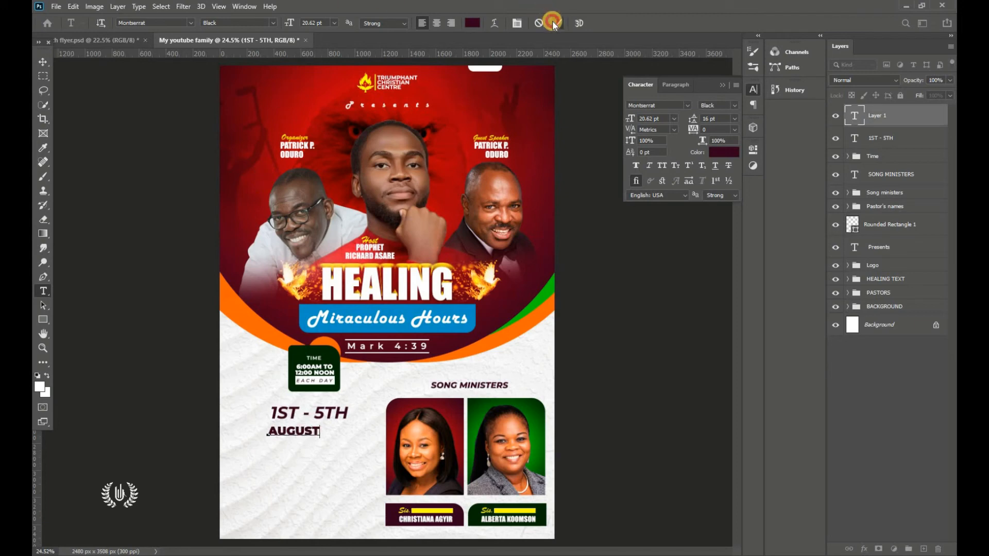
# Step: Enlarge AUGUST to about 33.4 pt with Free Transform and nudge it up under 1ST - 5TH
pyautogui.click(51, 62)
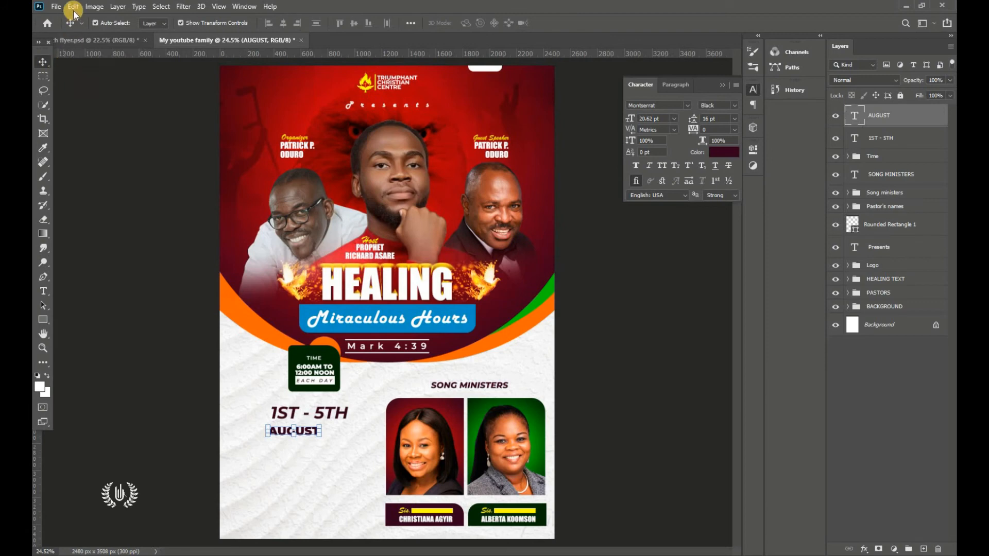
pyautogui.click(73, 7)
pyautogui.click(104, 247)
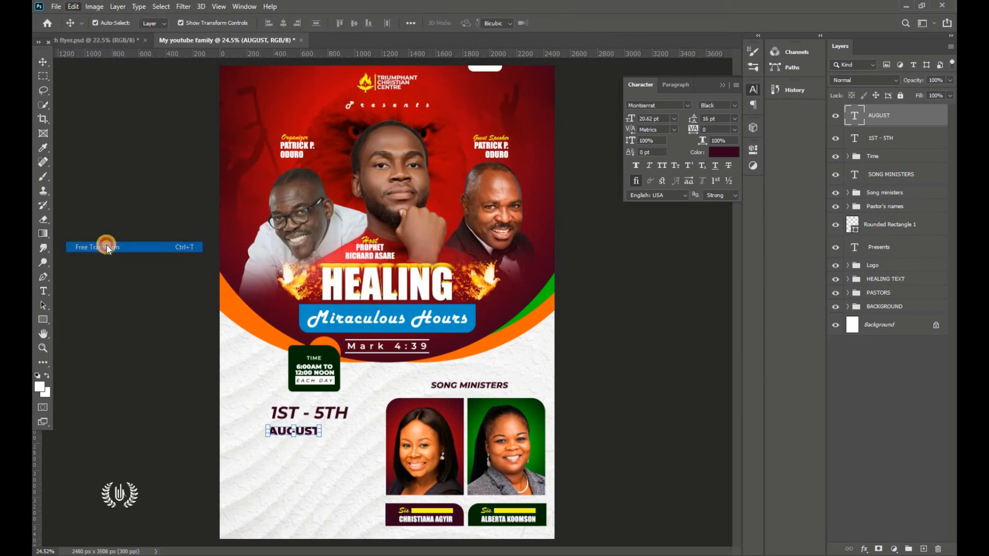
pyautogui.moveTo(321, 438); pyautogui.dragTo(355, 452)
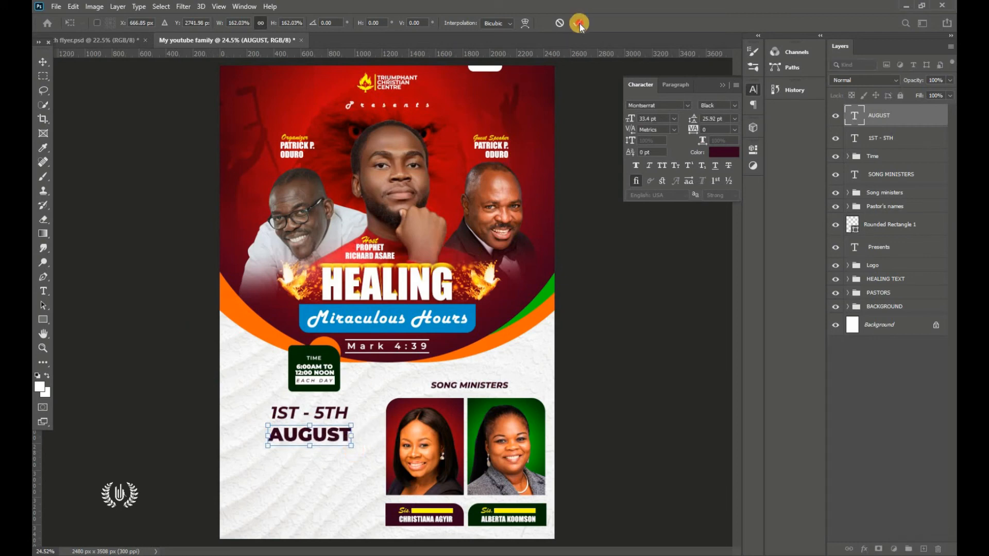
pyautogui.press('Return')
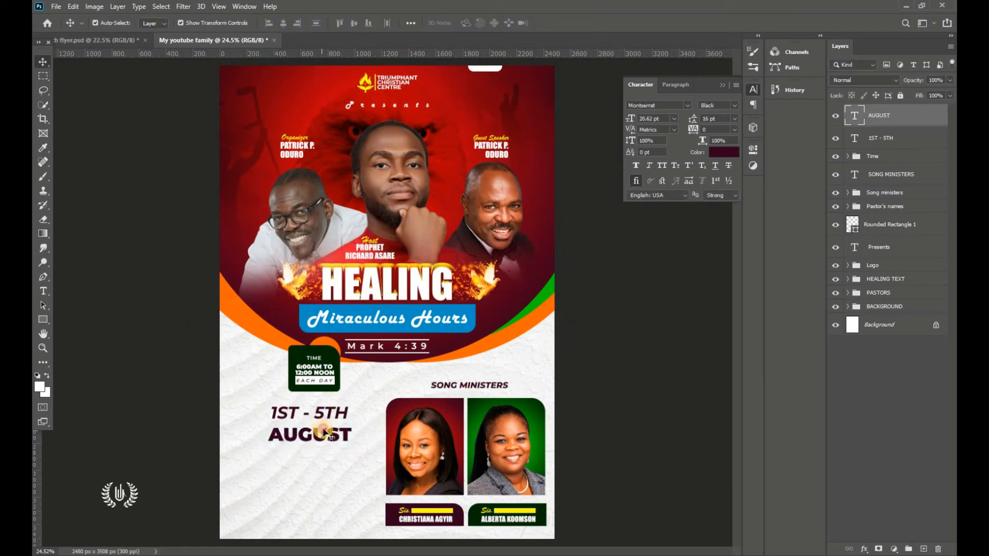
pyautogui.moveTo(323, 432); pyautogui.dragTo(326, 432)
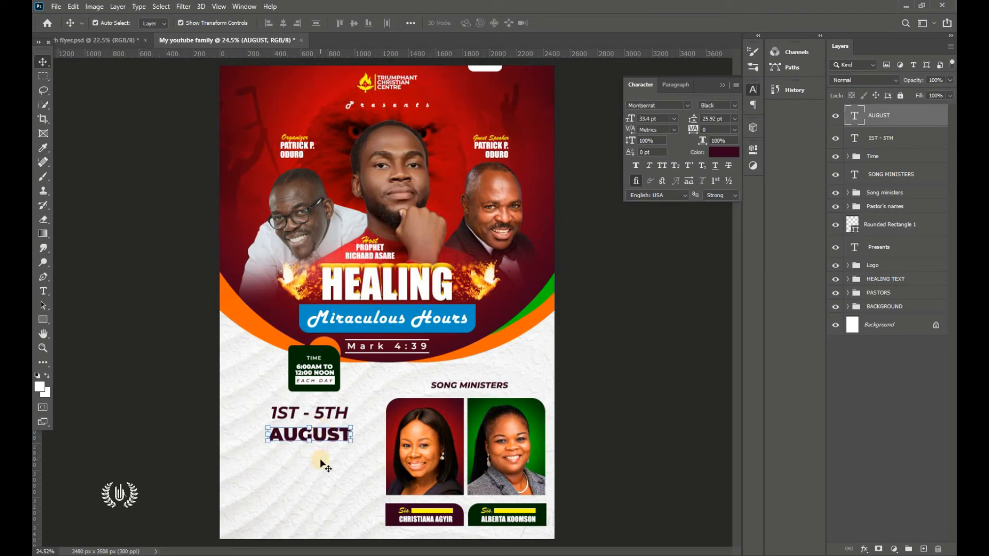
pyautogui.hotkey('shift', 'Up')
pyautogui.hotkey('shift', 'Up')
pyautogui.hotkey('shift', 'Up')
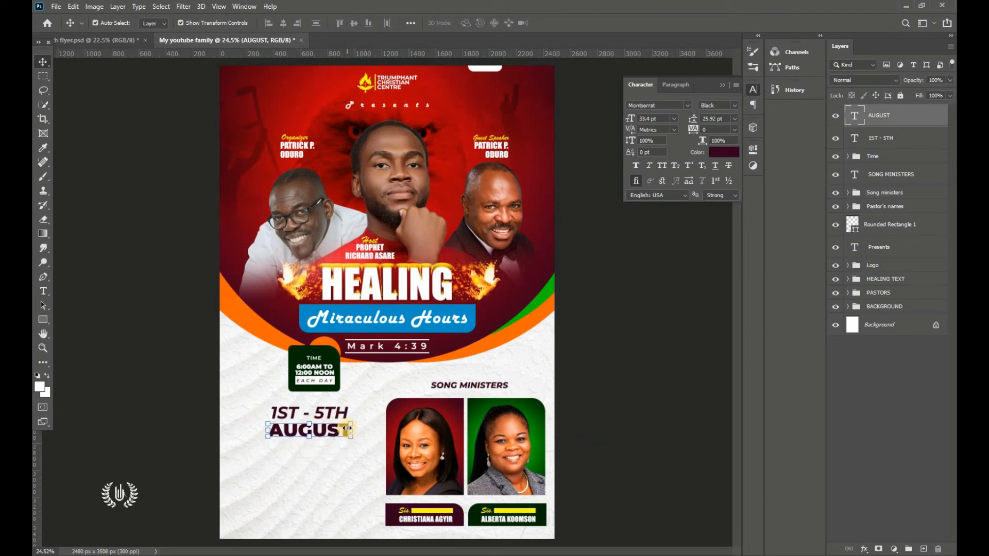
# Step: Draw a #35011e maroon rectangle bar, about 605 × 144 px, just below AUGUST
pyautogui.click(723, 85)
pyautogui.moveTo(48, 317); pyautogui.dragTo(73, 318)
pyautogui.click(155, 23)
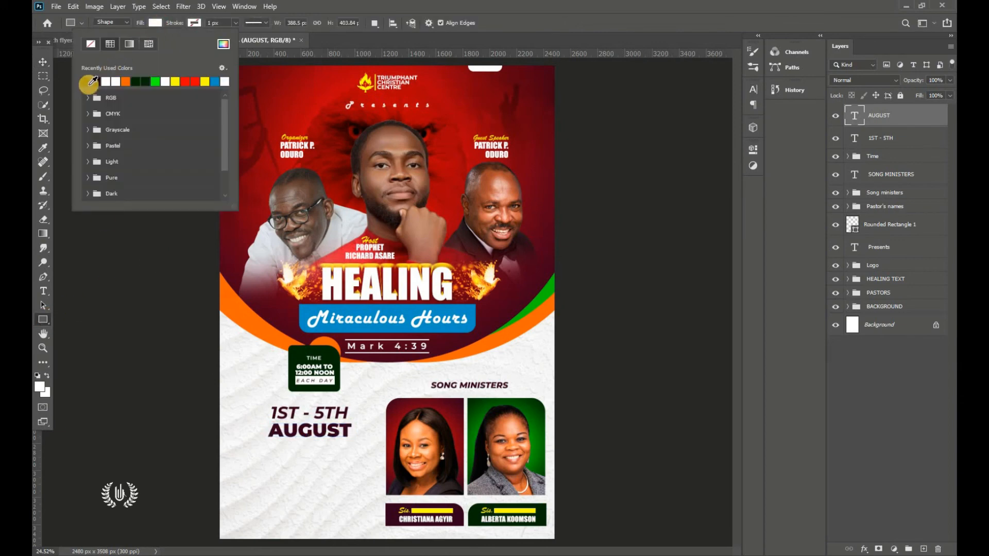
pyautogui.click(224, 44)
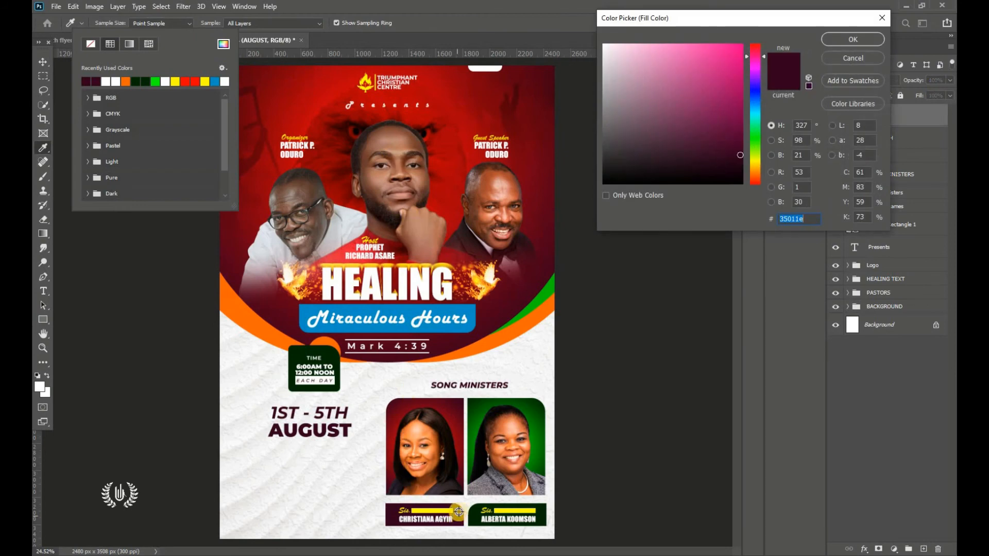
pyautogui.click(839, 40)
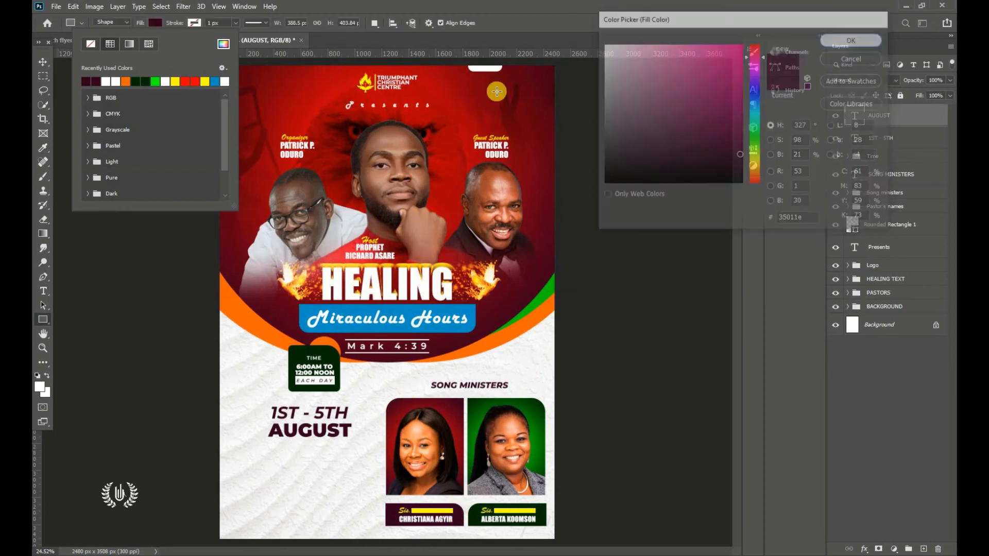
pyautogui.click(155, 23)
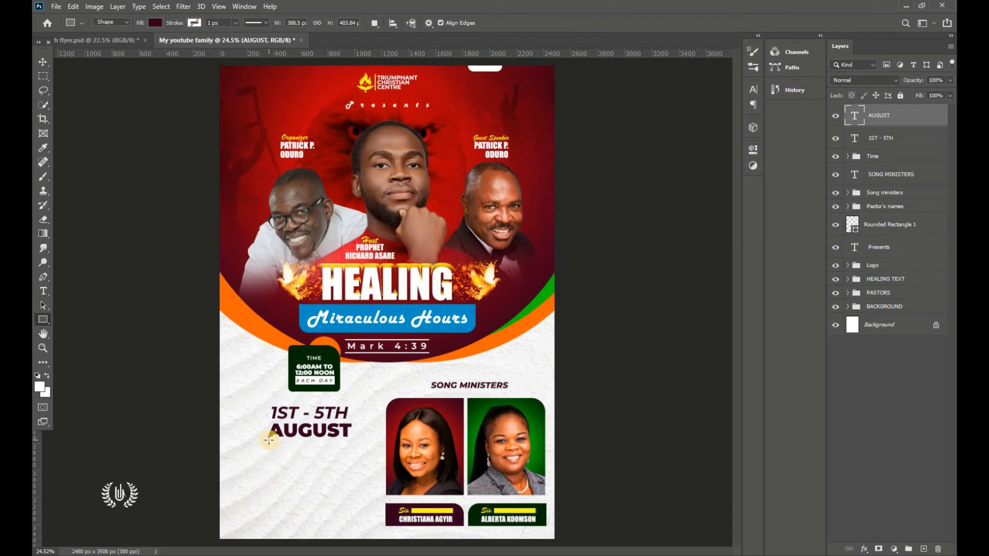
pyautogui.moveTo(268, 439); pyautogui.dragTo(349, 459)
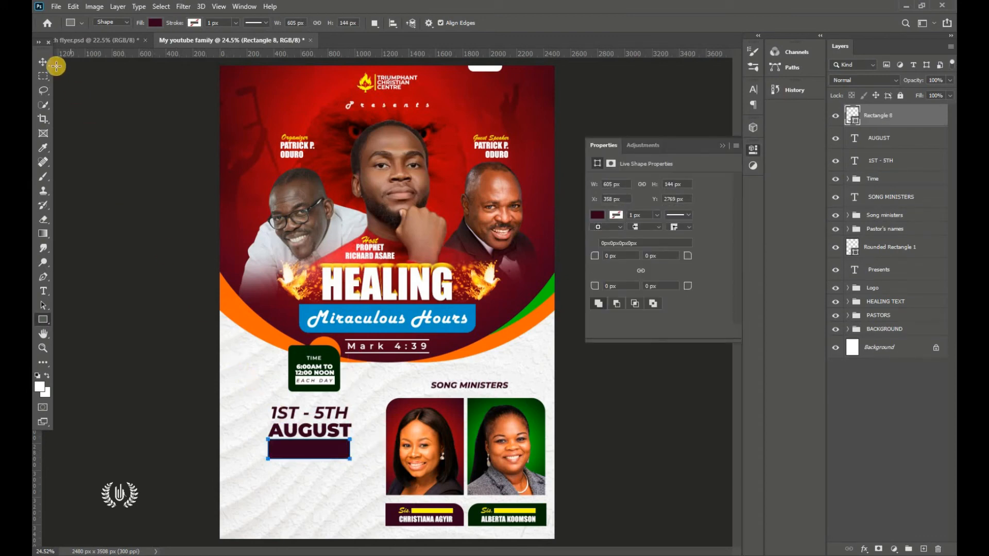
pyautogui.click(40, 63)
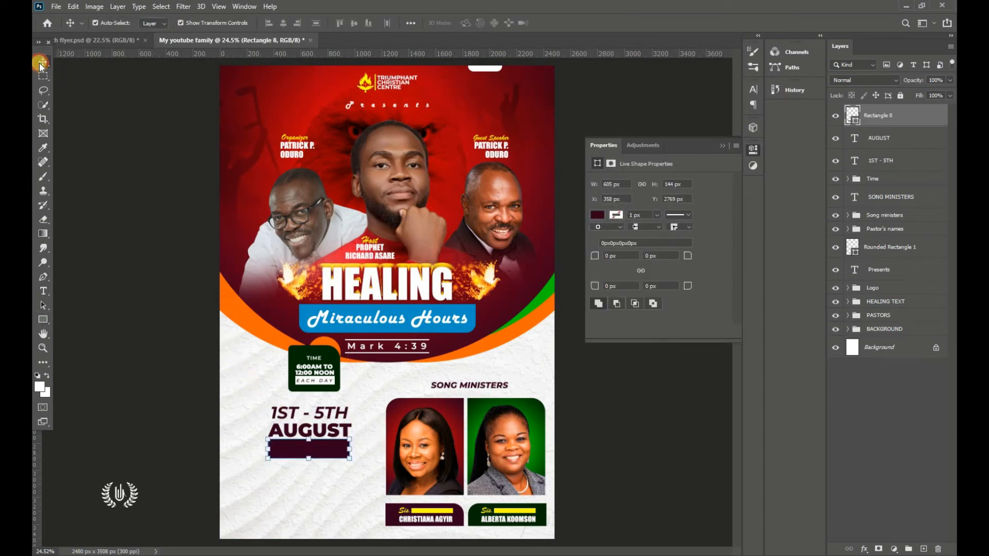
pyautogui.click(723, 145)
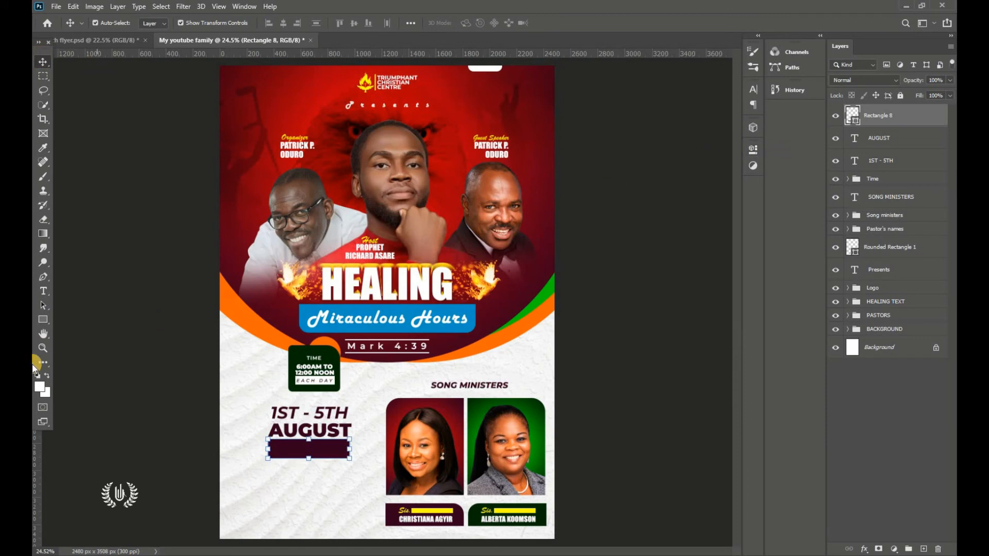
pyautogui.moveTo(43, 290); pyautogui.dragTo(61, 293)
# Step: Add white (ffffff) '2022' text and position it on the maroon bar
pyautogui.click(61, 292)
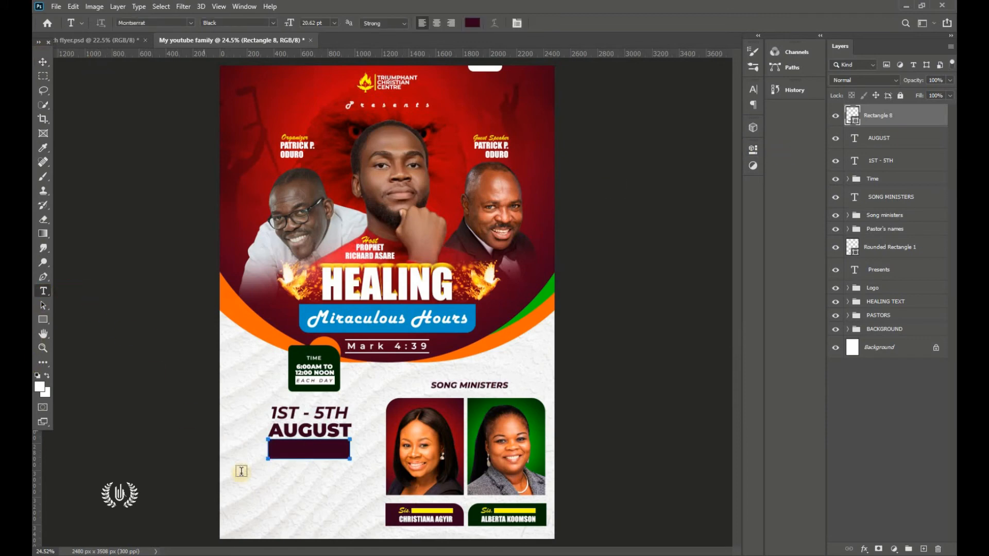
pyautogui.click(260, 484)
pyautogui.moveTo(256, 530); pyautogui.dragTo(266, 496)
pyautogui.click(473, 22)
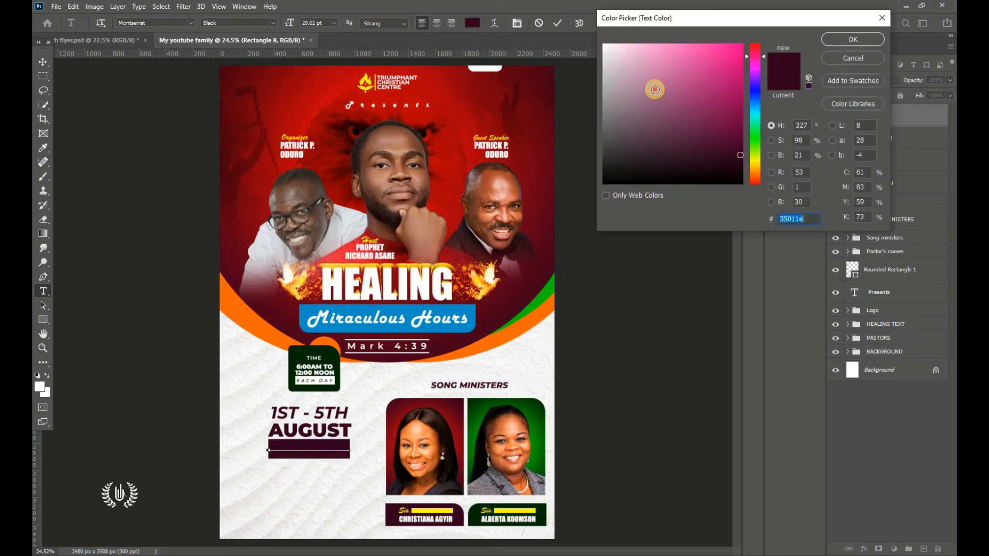
pyautogui.write('ffffff')
pyautogui.click(843, 37)
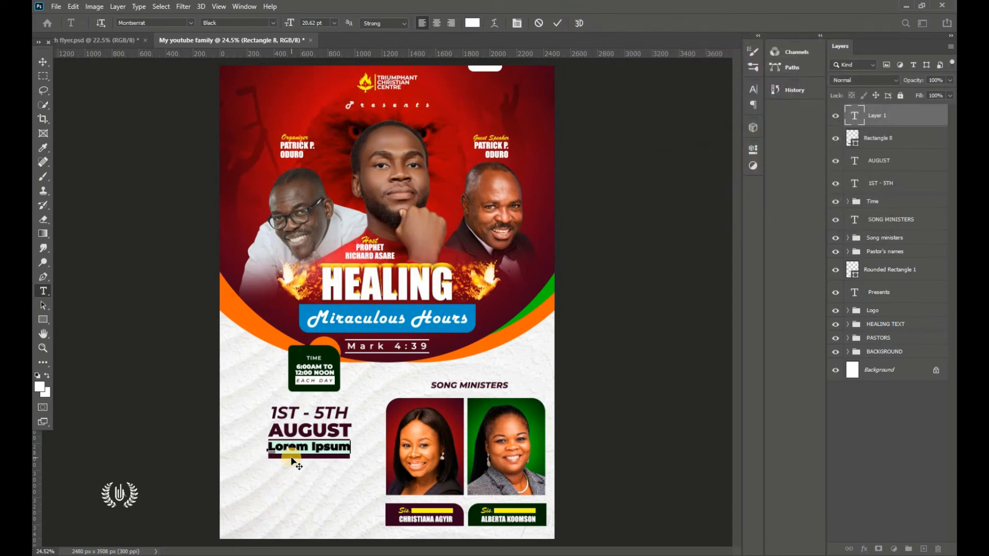
pyautogui.write('2022')
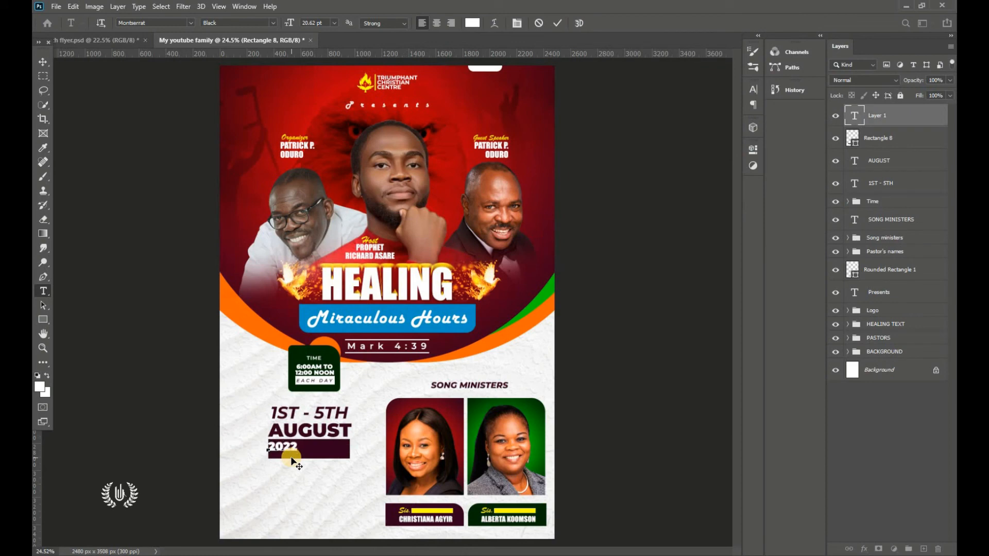
pyautogui.moveTo(269, 471); pyautogui.dragTo(282, 448)
# Step: Give 2022 1200 tracking in Montserrat Black, recentre it on the bar, and commit
pyautogui.click(753, 91)
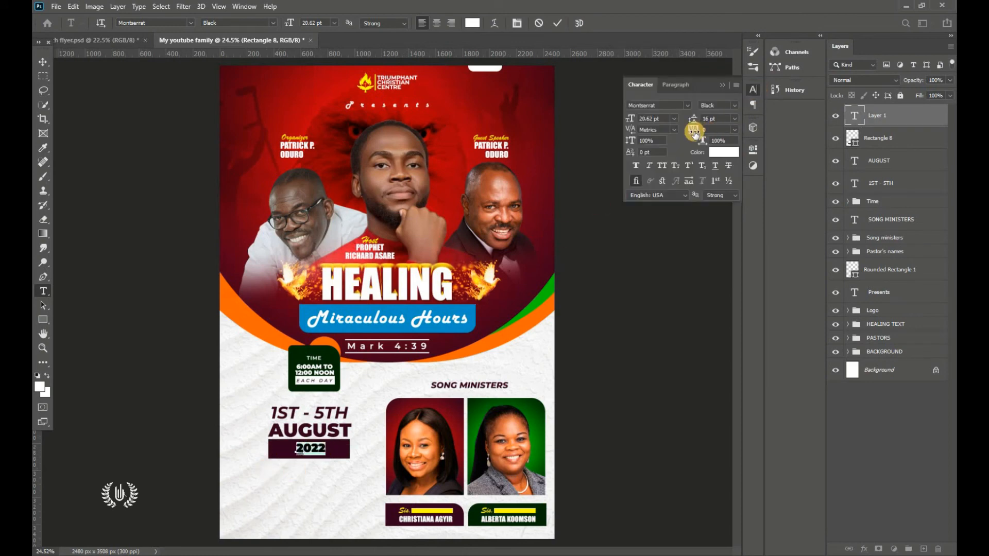
pyautogui.moveTo(696, 128); pyautogui.dragTo(732, 159)
pyautogui.moveTo(361, 489); pyautogui.dragTo(337, 489)
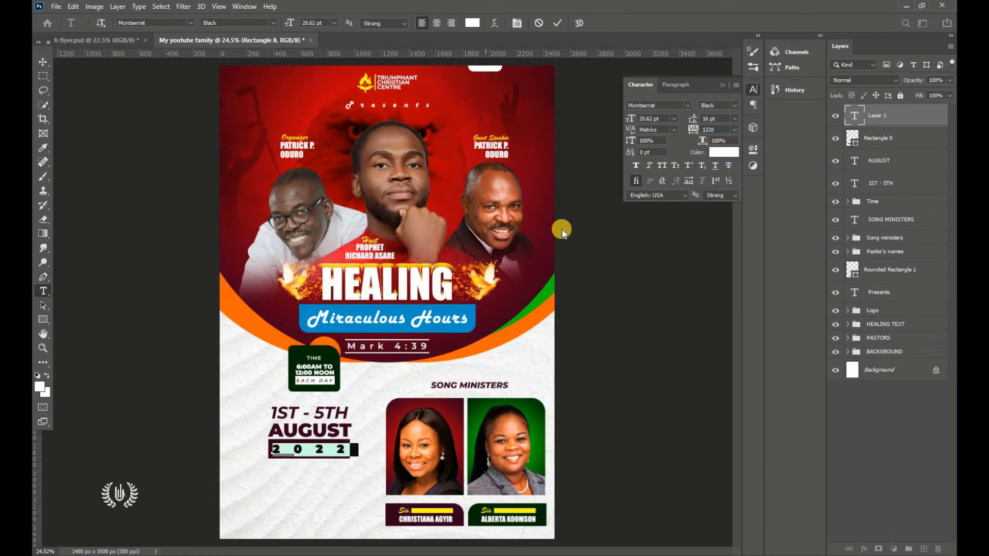
pyautogui.click(723, 129)
pyautogui.write('2')
pyautogui.press('BackSpace')
pyautogui.write('1200')
pyautogui.click(733, 105)
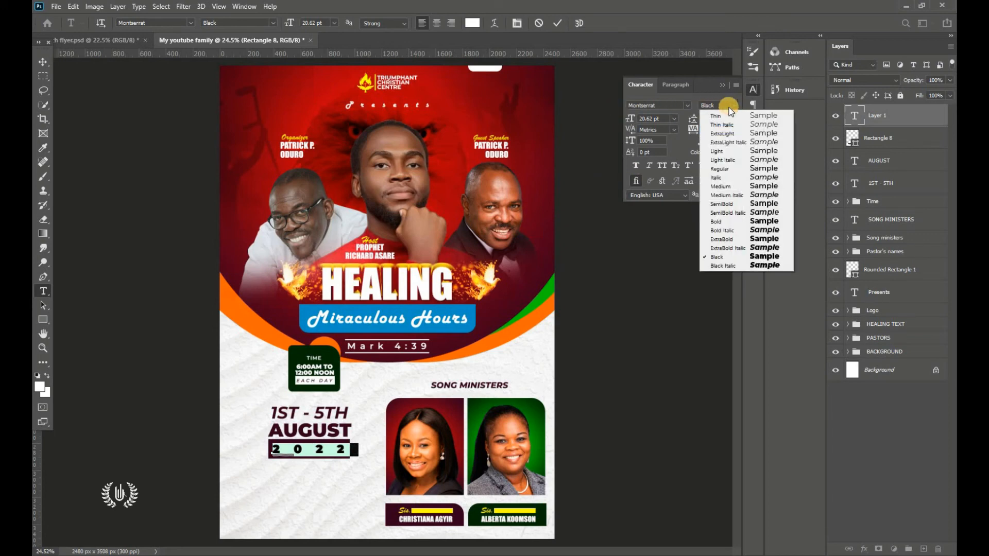
pyautogui.click(732, 257)
pyautogui.click(651, 118)
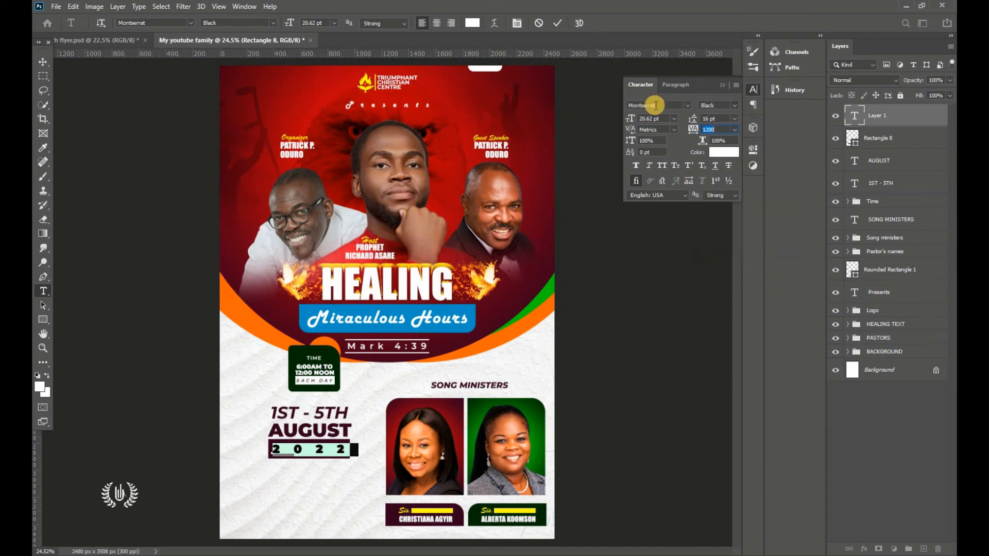
pyautogui.click(558, 23)
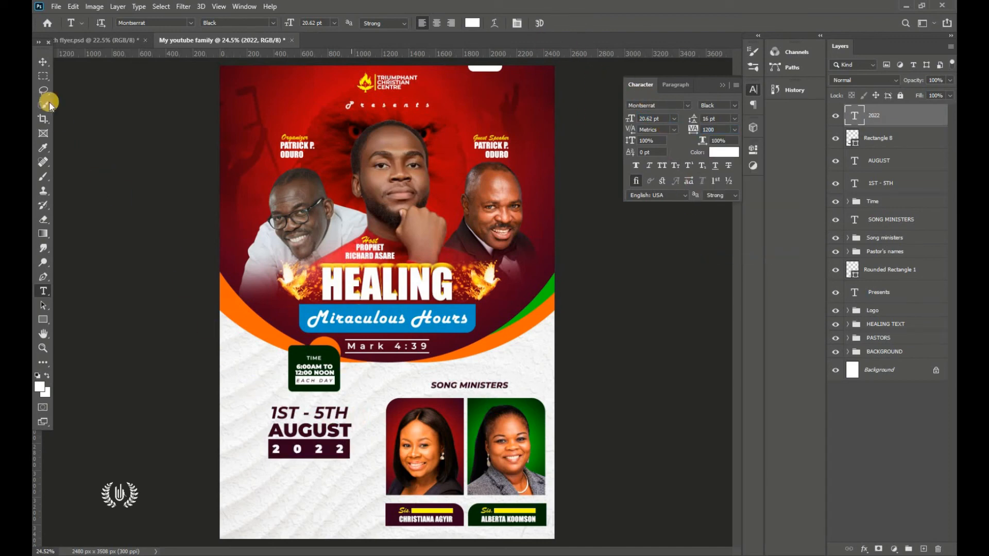
pyautogui.click(43, 62)
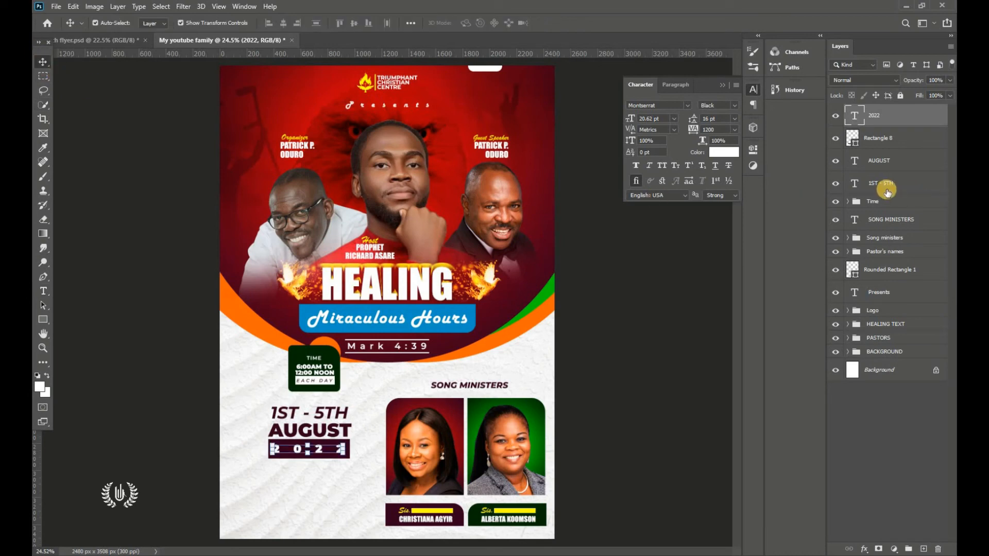
# Step: Select the four date block layers and scale the whole block up
pyautogui.click(722, 85)
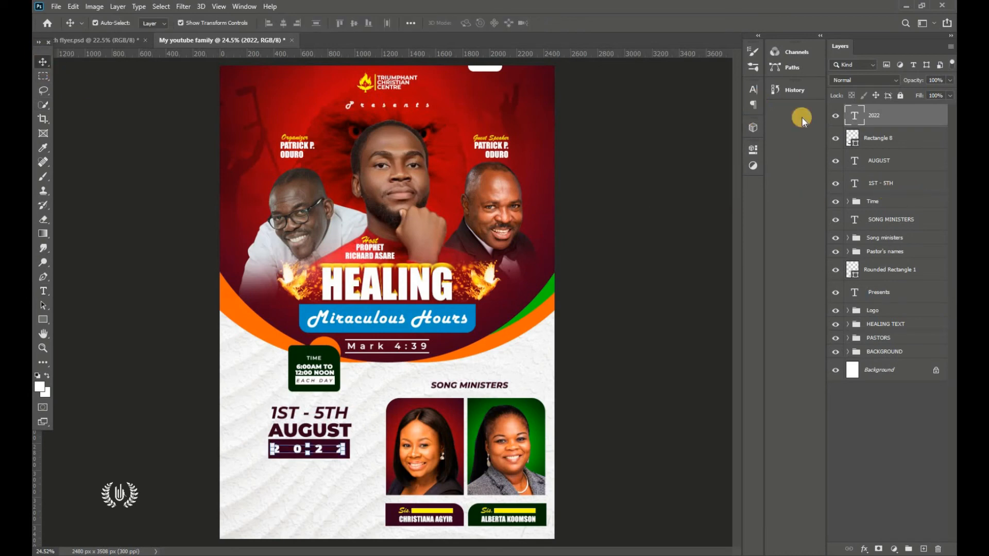
pyautogui.keyDown('shift'); pyautogui.click(896, 184); pyautogui.keyUp('shift')
pyautogui.moveTo(309, 458)
pyautogui.mouseDown()
pyautogui.moveTo(307, 475)
pyautogui.moveTo(313, 446)
pyautogui.moveTo(313, 466)
pyautogui.mouseUp()
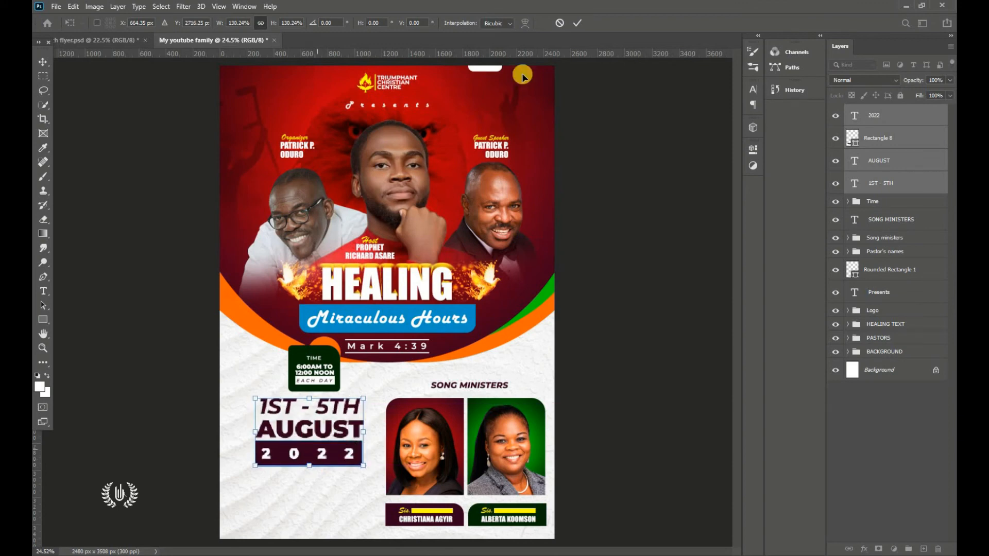
pyautogui.click(577, 22)
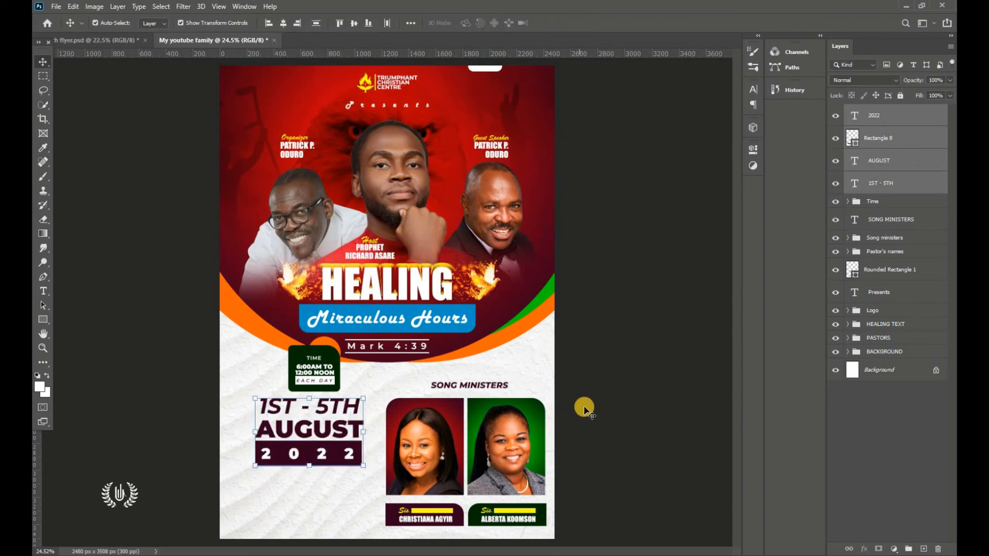
# Step: Shrink 1ST - 5TH to about 75% and centre it above AUGUST
pyautogui.click(296, 406)
pyautogui.click(308, 397)
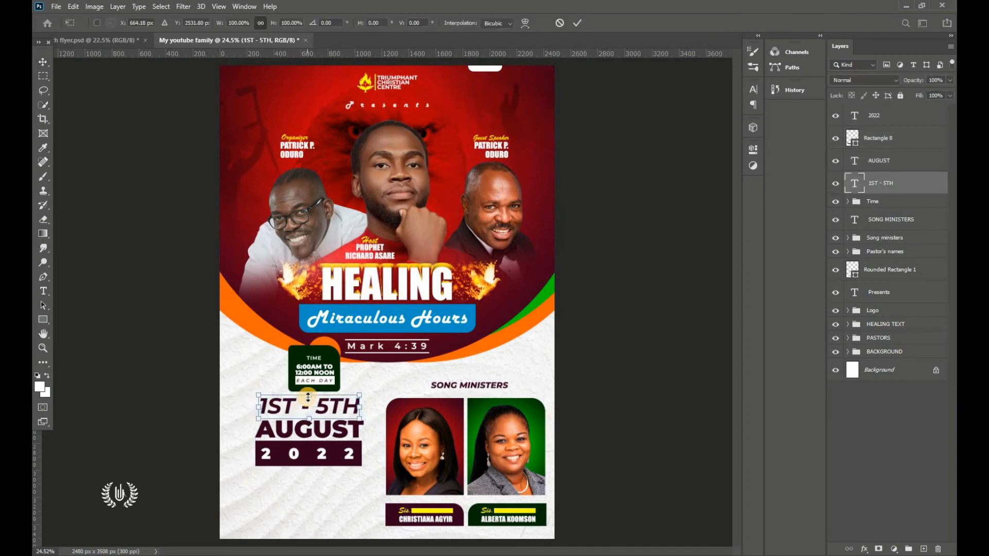
pyautogui.moveTo(307, 398); pyautogui.dragTo(352, 401)
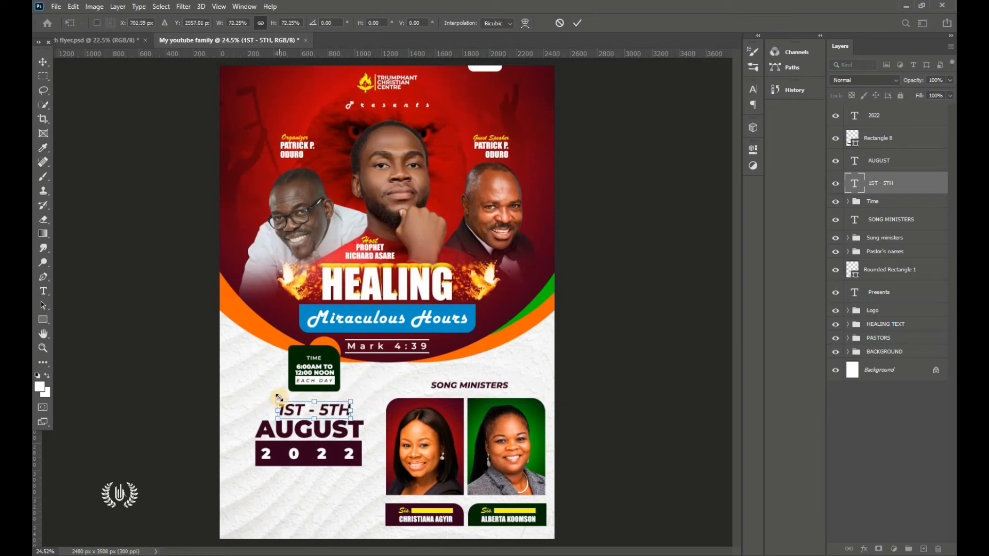
pyautogui.moveTo(279, 398); pyautogui.dragTo(275, 395)
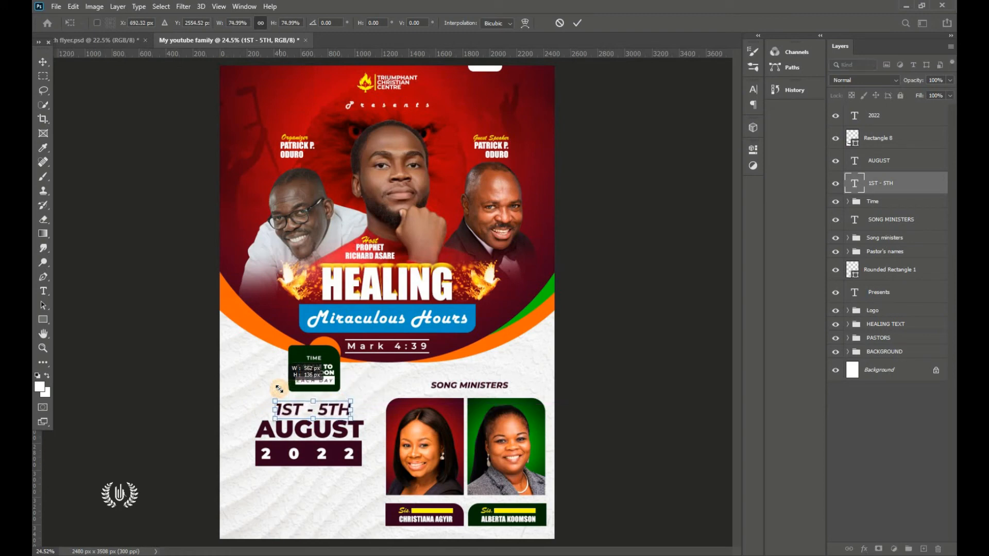
pyautogui.click(576, 28)
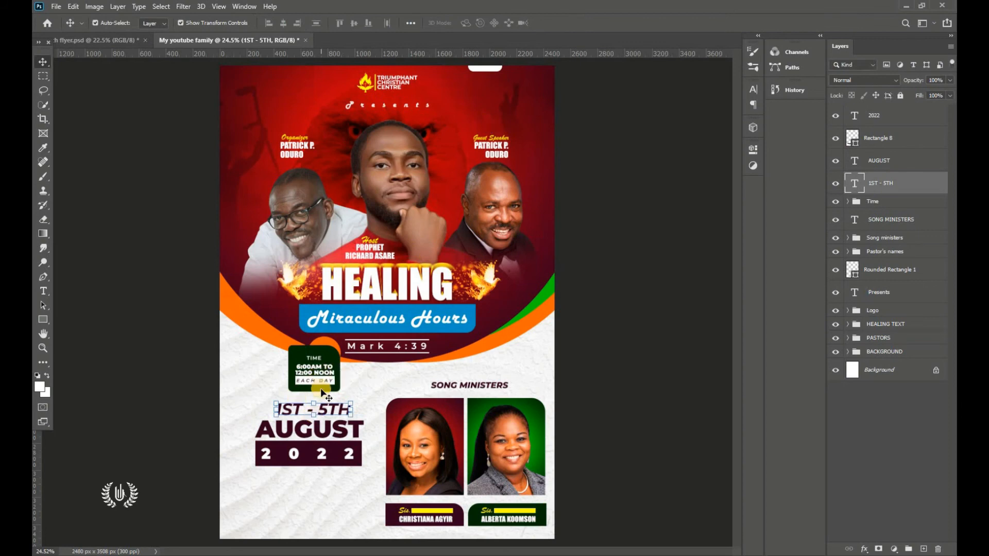
pyautogui.click(890, 122)
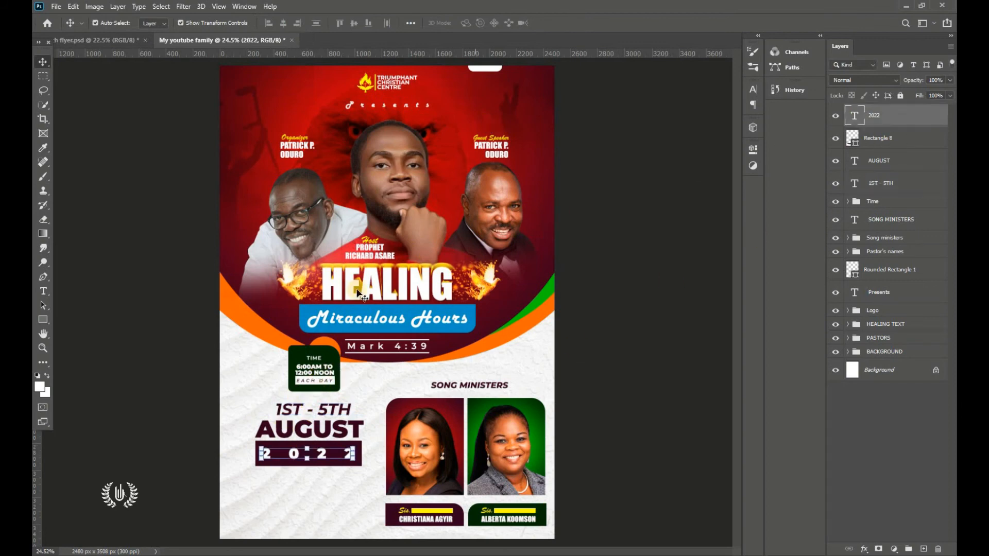
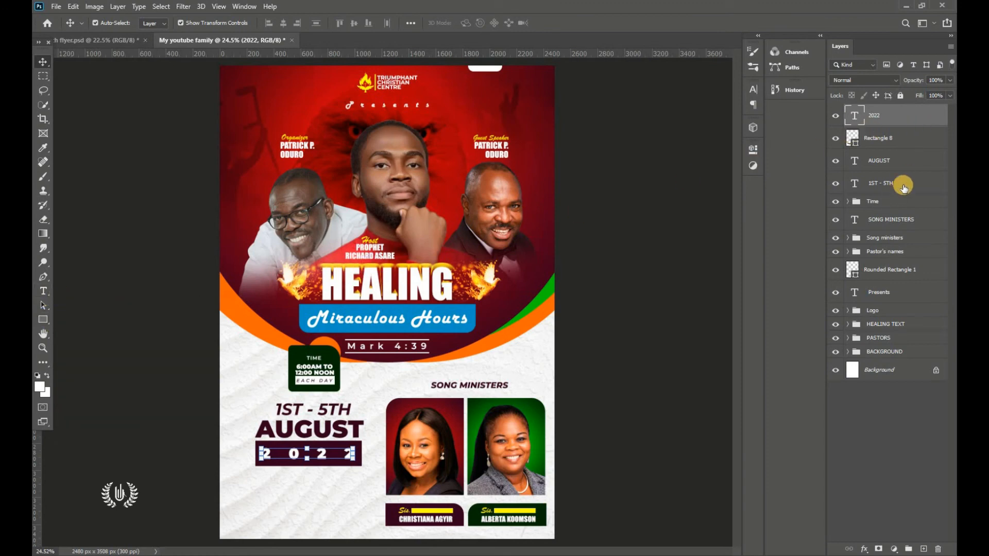
# Step: Put the 2022, Rectangle 8, AUGUST and 1ST - 5TH layers in a group renamed DATE
pyautogui.keyDown('shift'); pyautogui.click(901, 187); pyautogui.keyUp('shift')
pyautogui.click(902, 550)
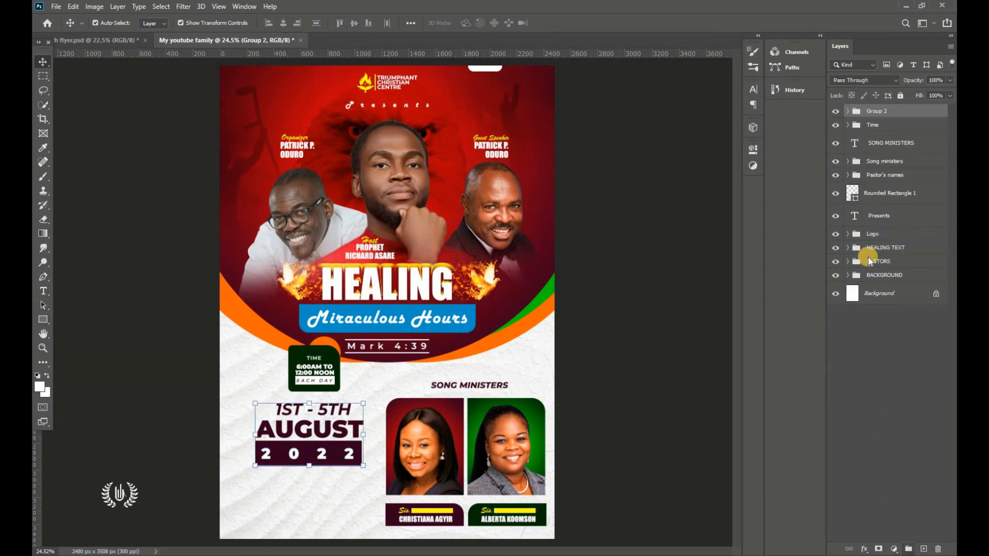
pyautogui.doubleClick(880, 111)
pyautogui.press('Return')
pyautogui.click(44, 291)
# Step: Add an ExtraBold LOCATION text line below the date, using orange sampled from the arc
pyautogui.rightClick(45, 291)
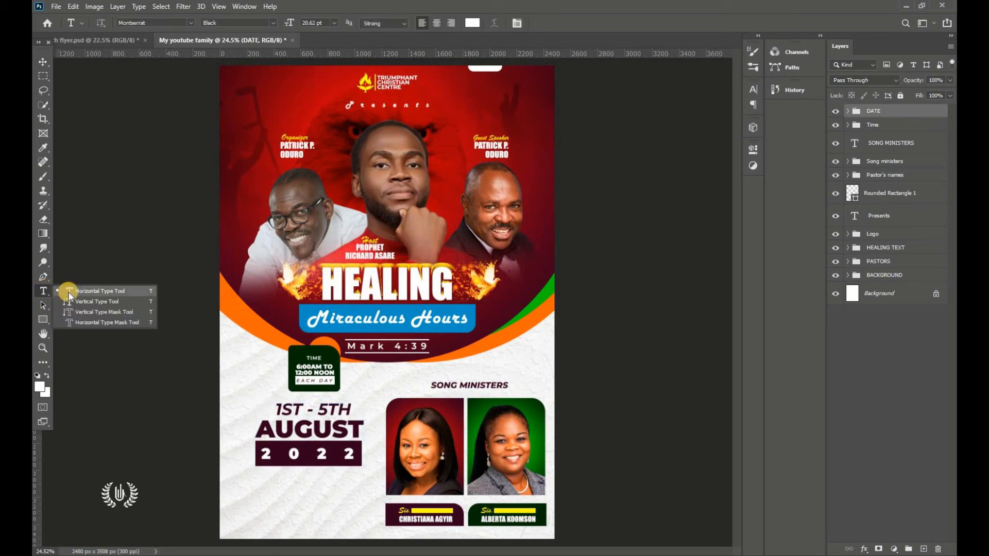
pyautogui.click(69, 292)
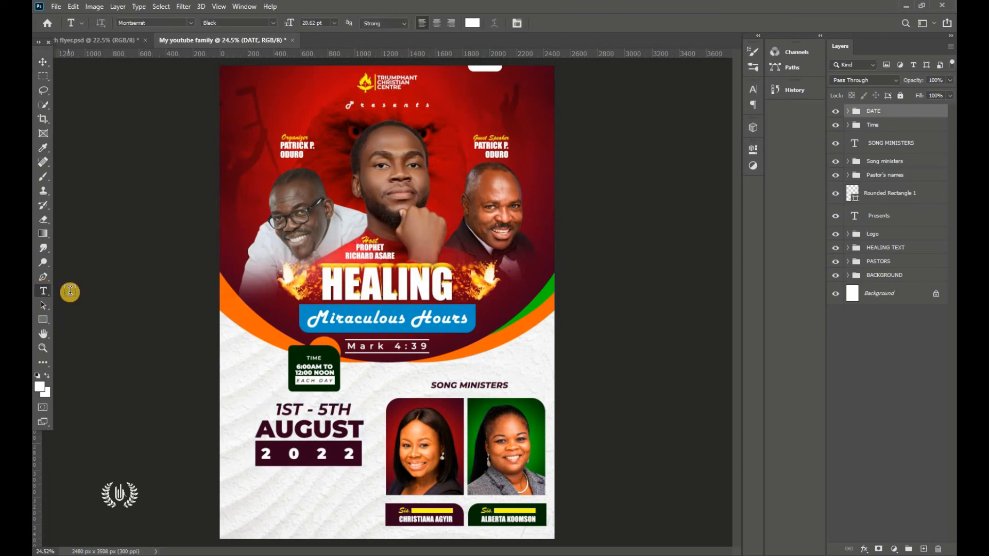
pyautogui.click(275, 492)
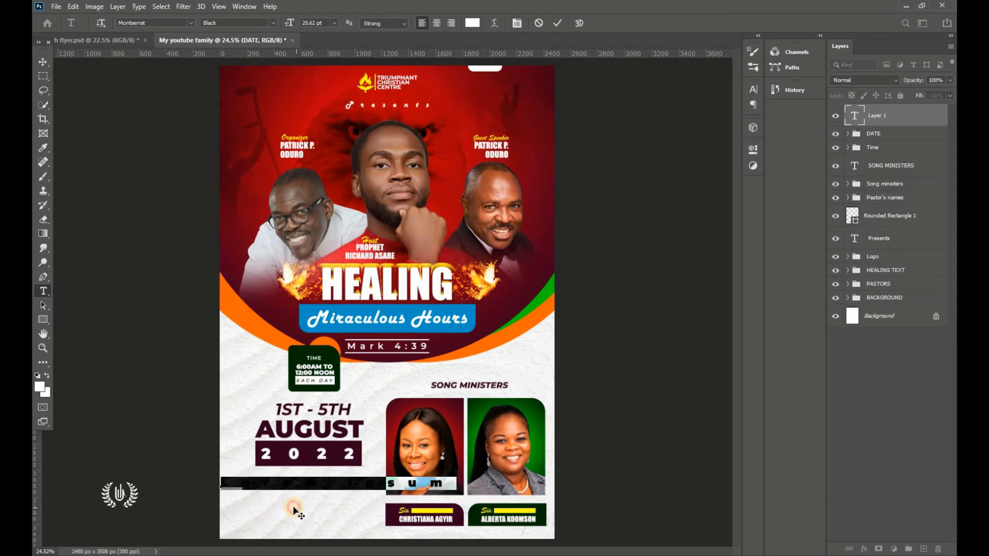
pyautogui.click(754, 90)
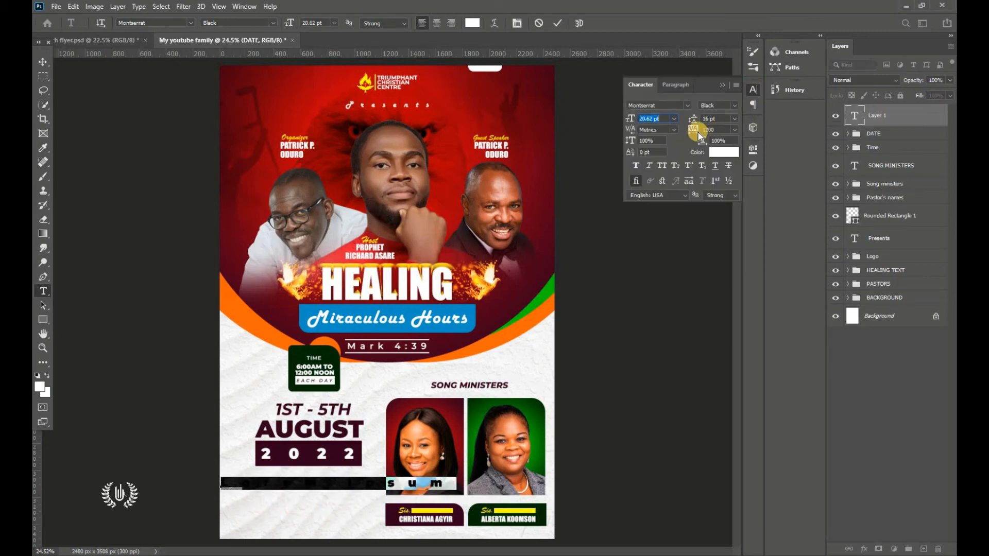
pyautogui.moveTo(693, 129); pyautogui.dragTo(665, 132)
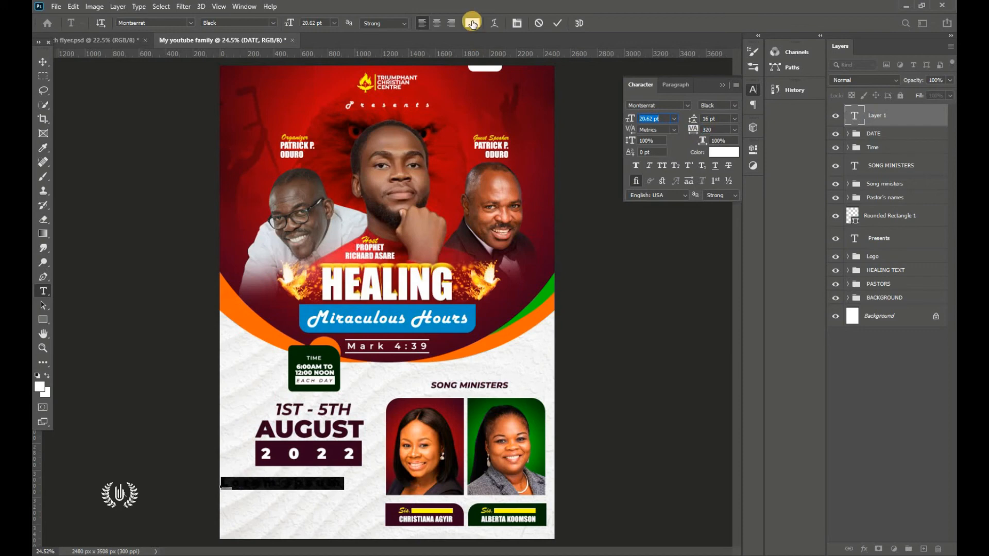
pyautogui.click(472, 22)
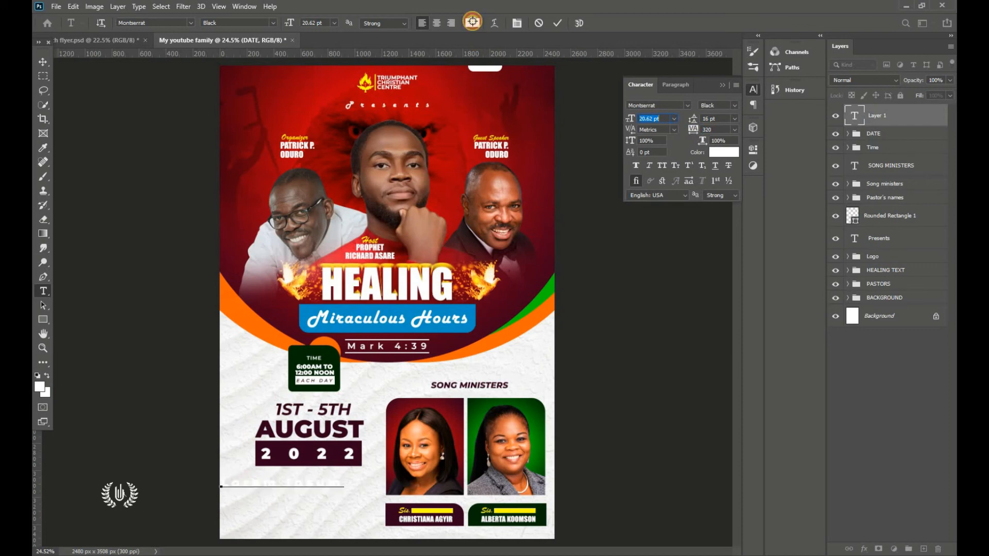
pyautogui.click(245, 321)
pyautogui.click(853, 39)
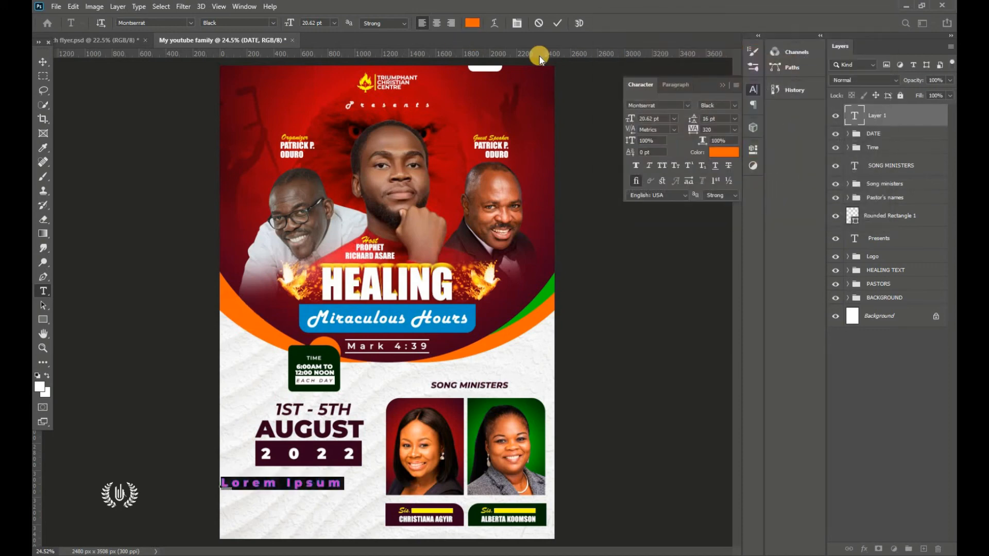
pyautogui.click(275, 23)
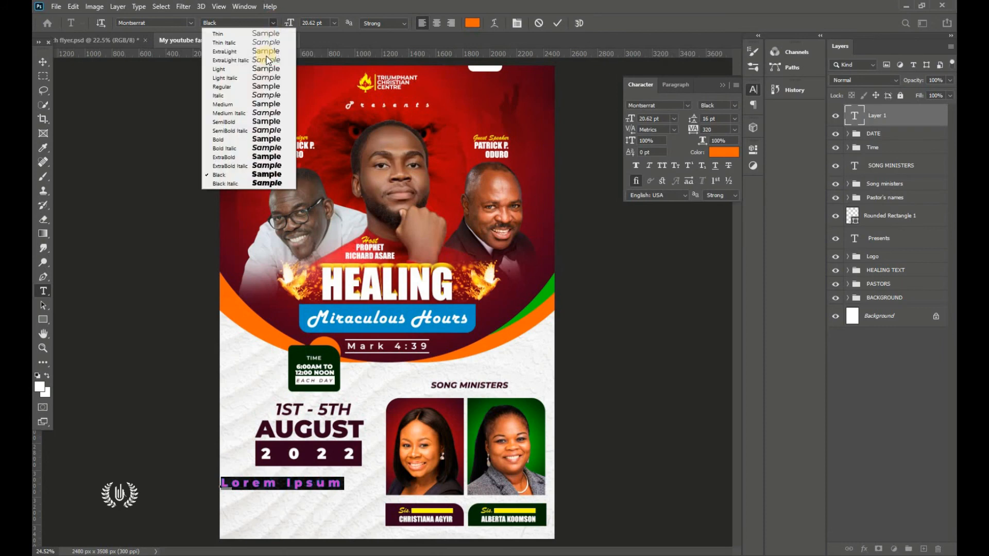
pyautogui.click(268, 157)
pyautogui.moveTo(254, 524); pyautogui.dragTo(266, 523)
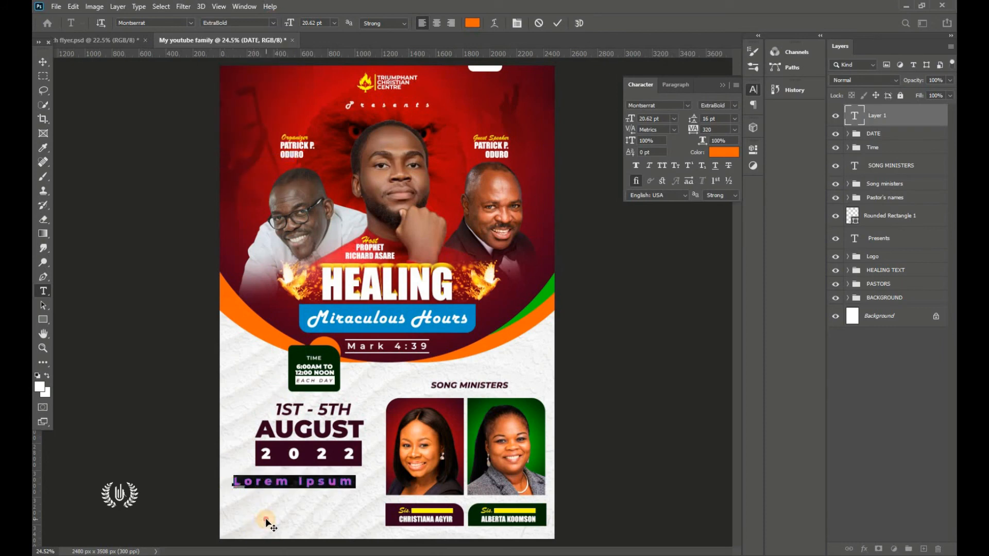
pyautogui.write('LOCATION')
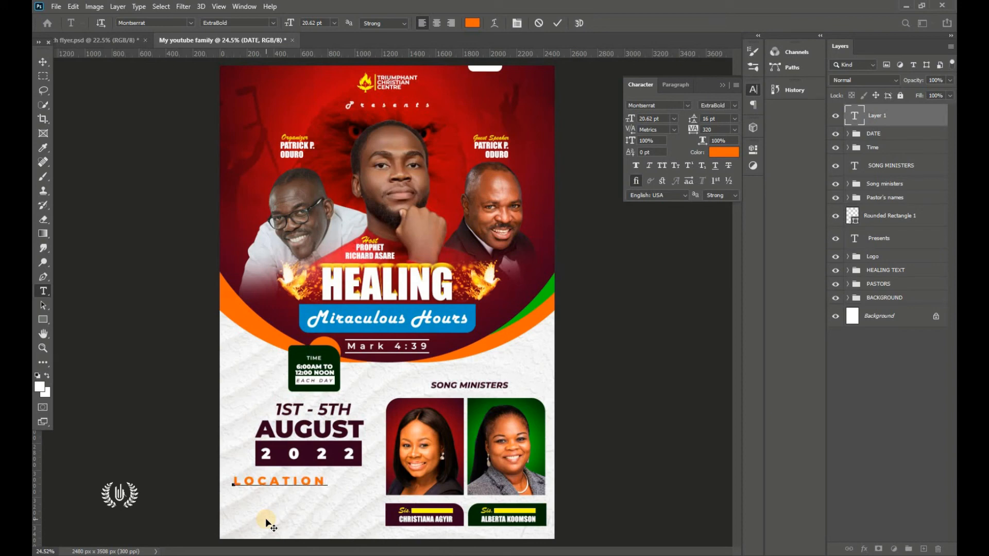
pyautogui.hotkey('ctrl', 'Return')
# Step: Try LOCATION at 16 pt with letter spacing between 1500 and 1300, repositioning it
pyautogui.press('Return')
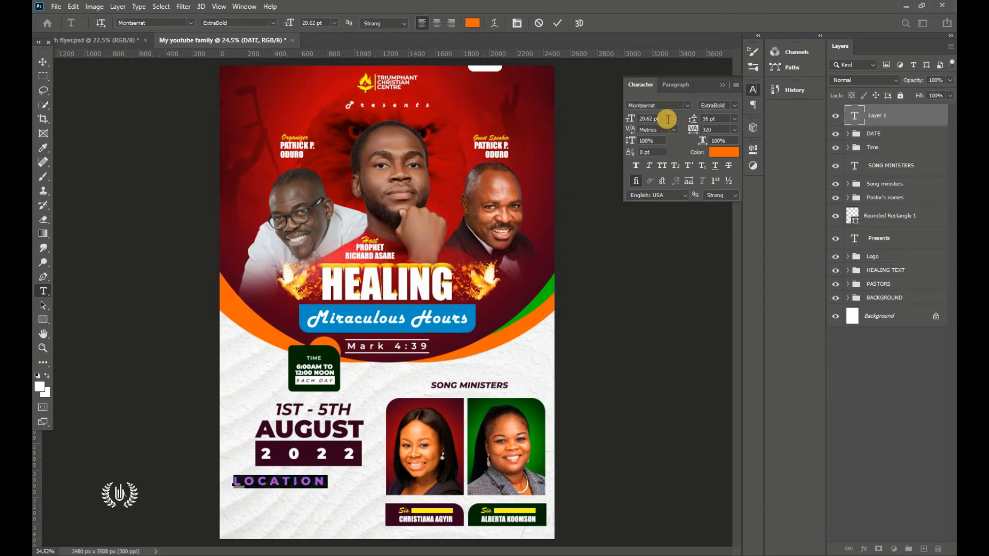
pyautogui.write('16')
pyautogui.press('Return')
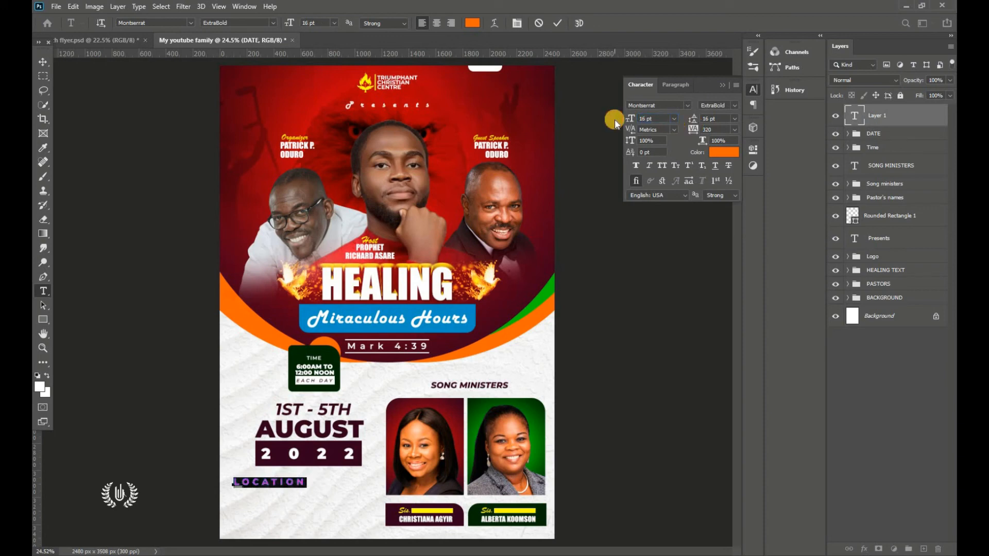
pyautogui.moveTo(279, 514); pyautogui.dragTo(304, 514)
pyautogui.moveTo(692, 131); pyautogui.dragTo(721, 135)
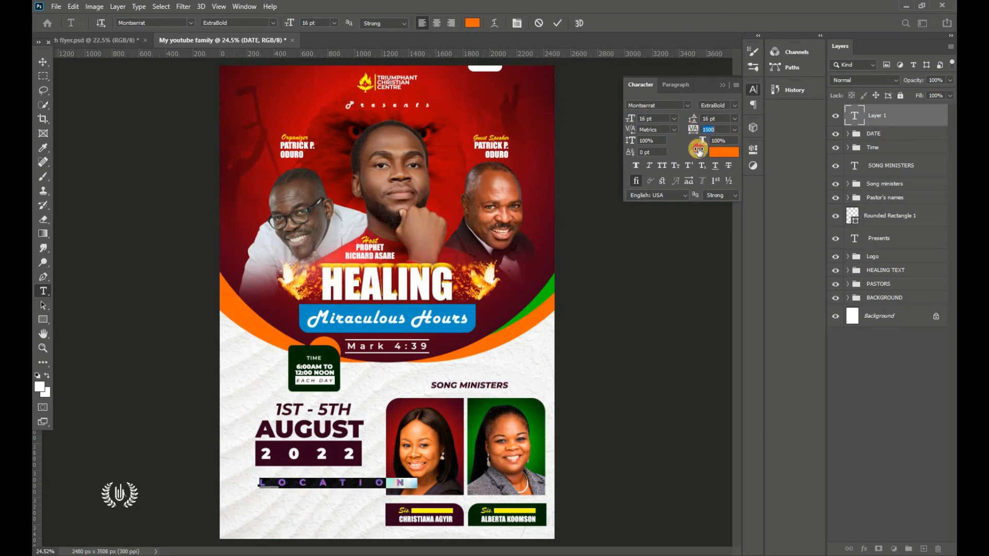
pyautogui.moveTo(334, 510); pyautogui.dragTo(332, 509)
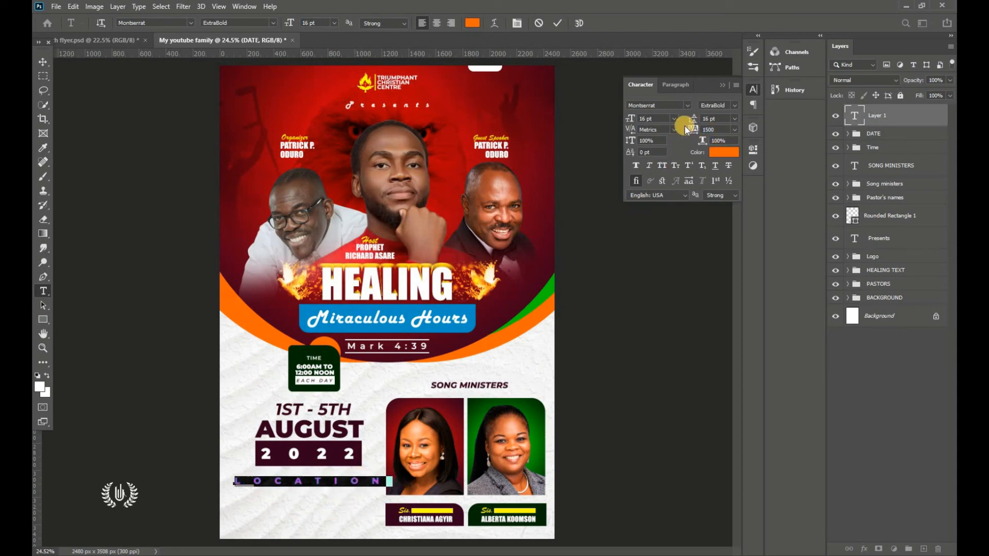
pyautogui.moveTo(693, 128); pyautogui.dragTo(679, 130)
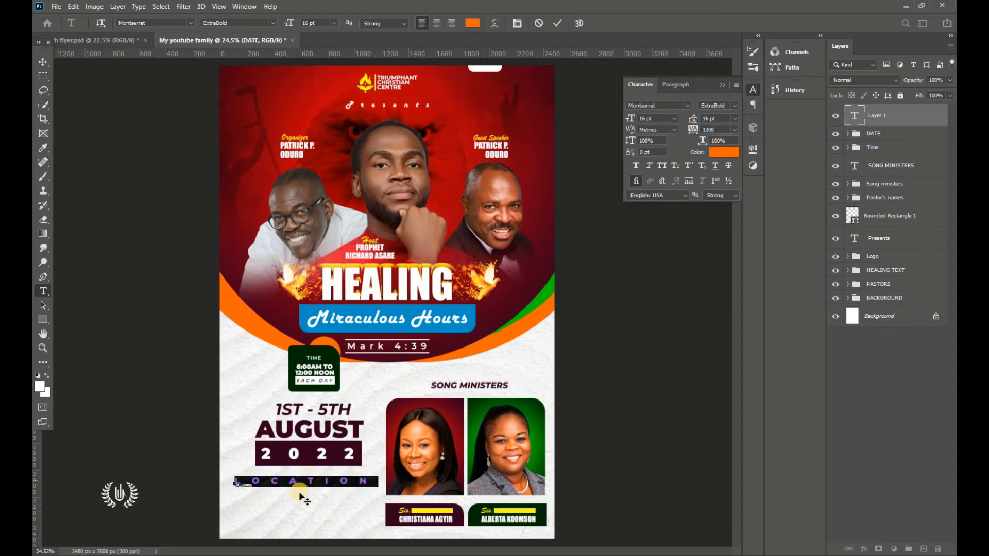
pyautogui.click(558, 23)
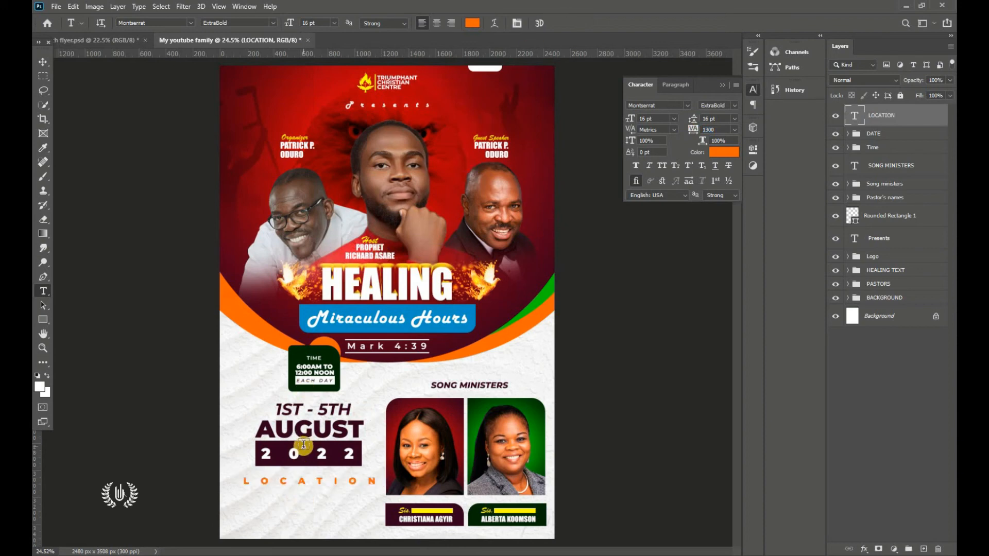
# Step: Resize LOCATION to 14 pt with 1500 tracking and re-centre it
pyautogui.hotkey('ctrl', 'a')
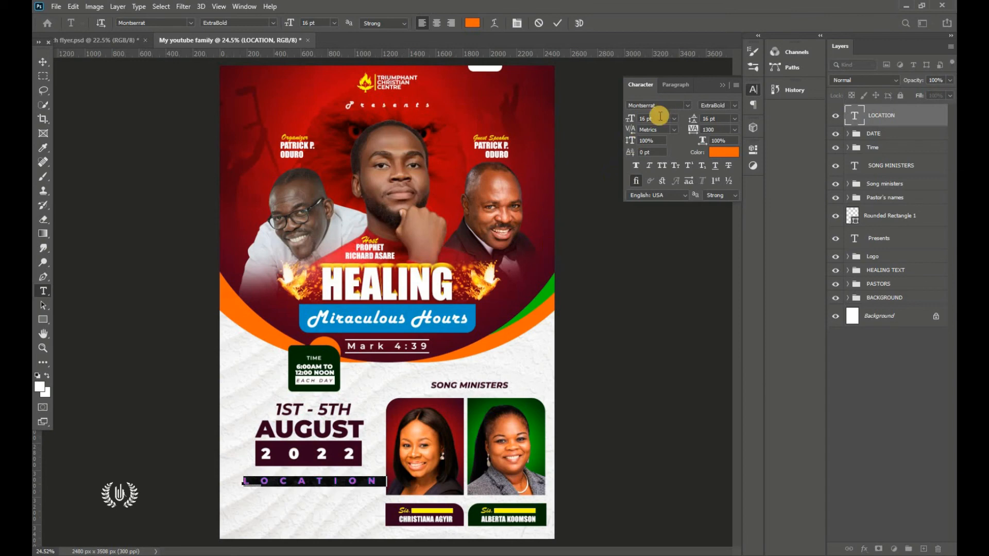
pyautogui.moveTo(660, 117); pyautogui.dragTo(613, 116)
pyautogui.write('14')
pyautogui.press('Return')
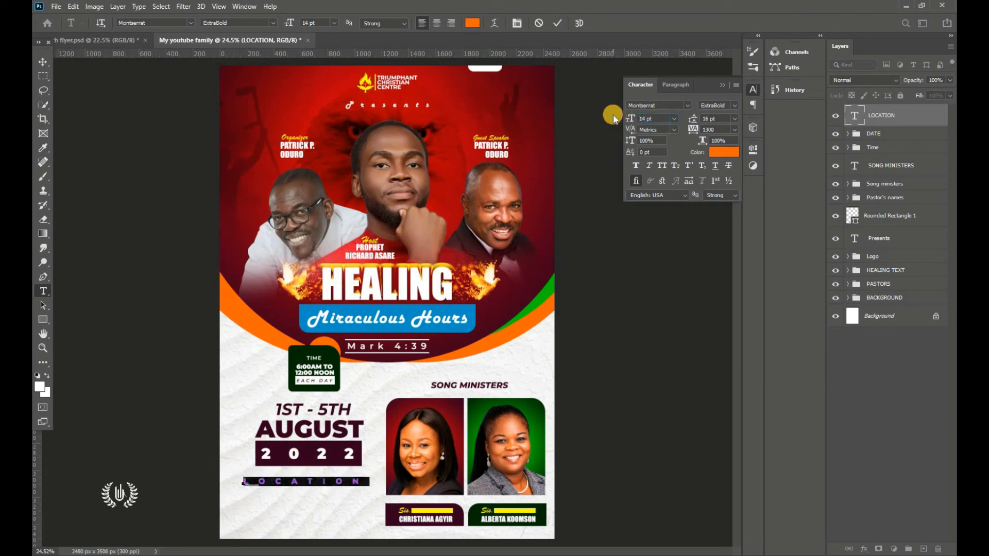
pyautogui.moveTo(295, 497); pyautogui.dragTo(302, 495)
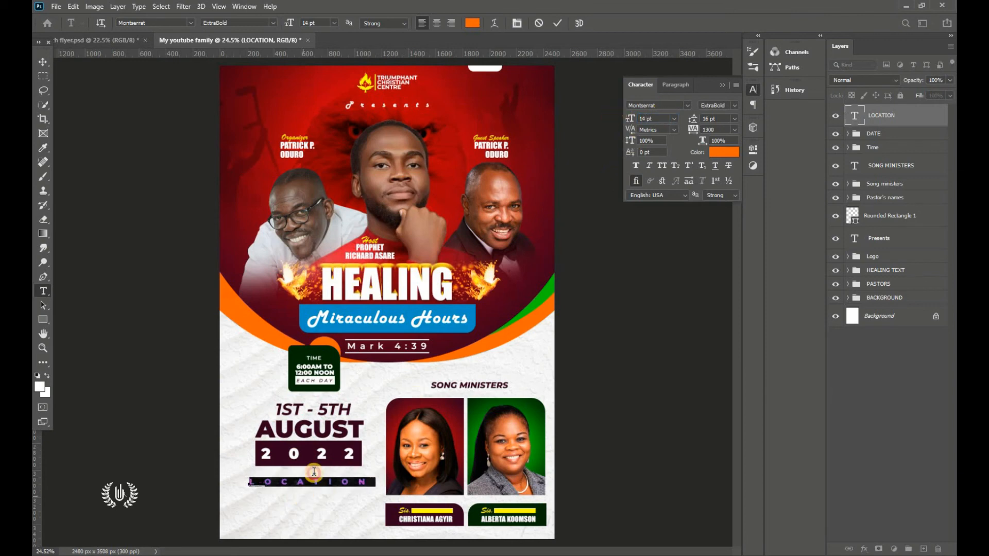
pyautogui.click(712, 129)
pyautogui.write('1500')
pyautogui.press('Return')
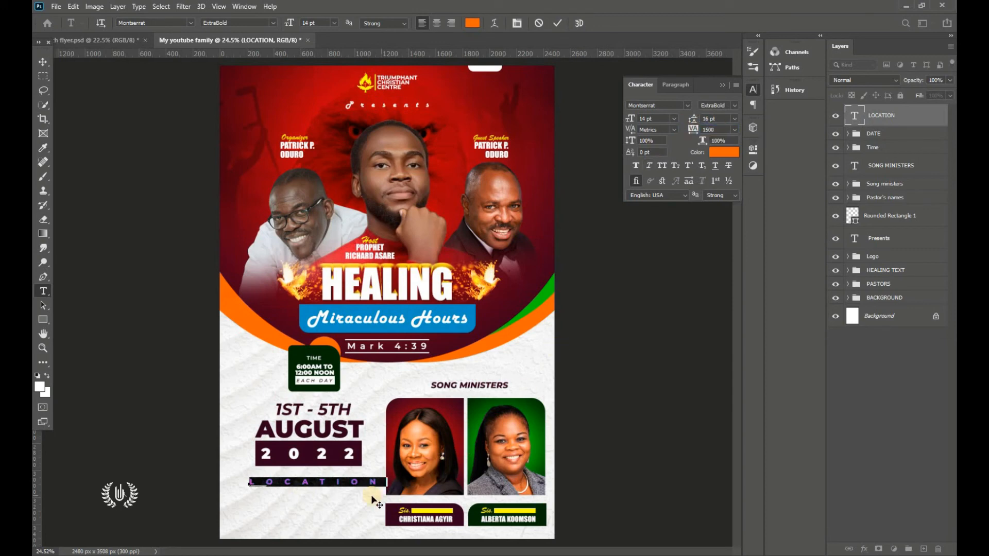
pyautogui.moveTo(372, 497); pyautogui.dragTo(368, 497)
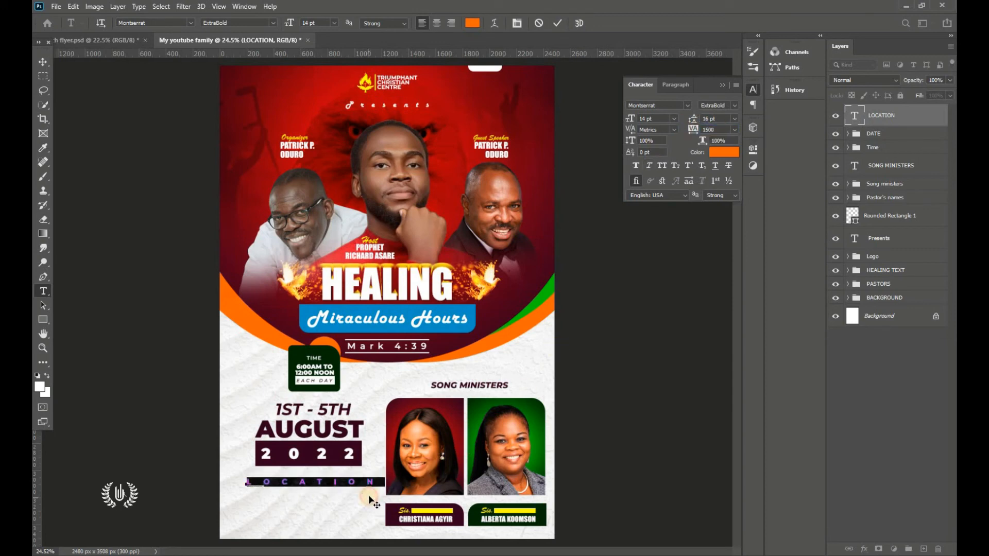
pyautogui.click(555, 22)
# Step: Start a new Medium-weight text line with zero tracking in maroon sampled from the name box
pyautogui.click(261, 499)
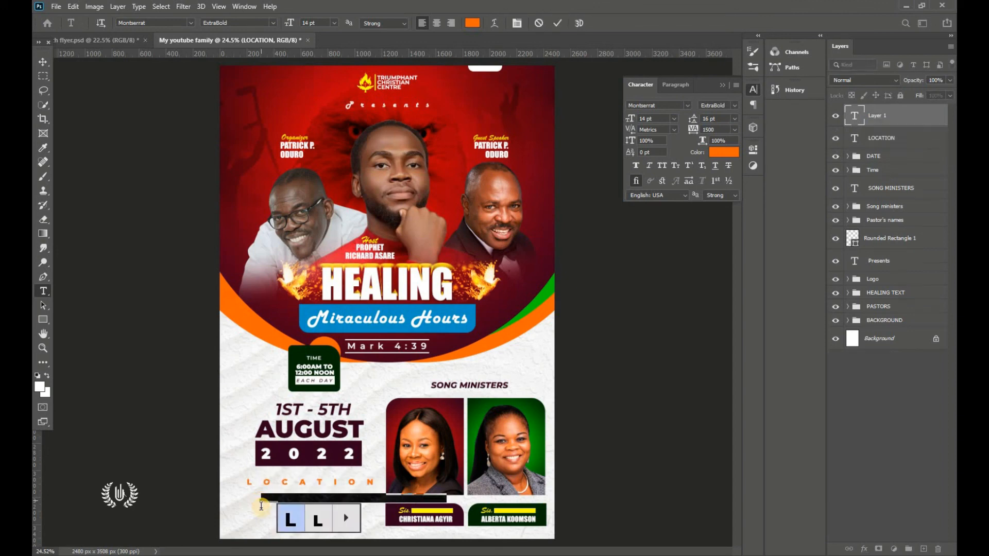
pyautogui.moveTo(692, 129); pyautogui.dragTo(665, 129)
pyautogui.write('0')
pyautogui.press('Return')
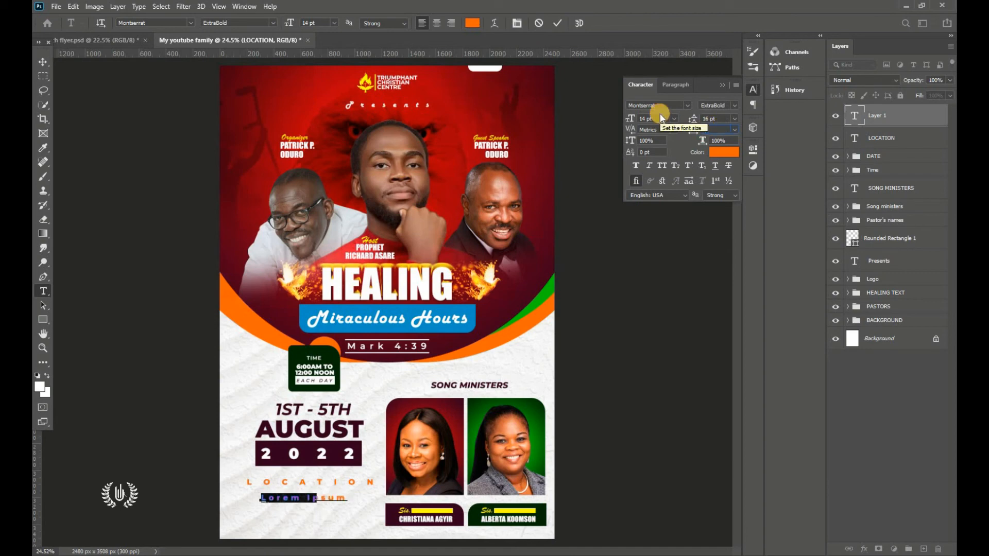
pyautogui.scroll(3, 301, 501)
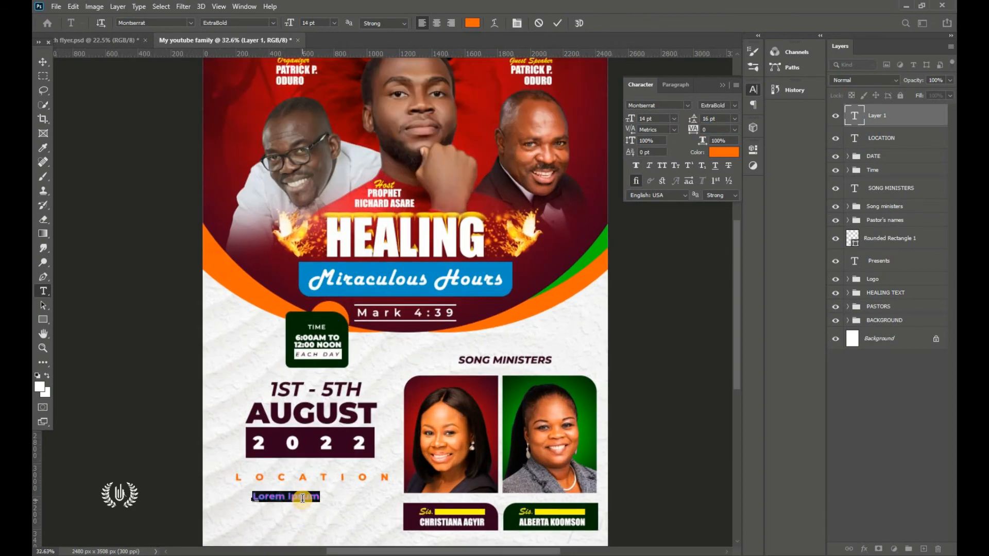
pyautogui.scroll(-2, 708, 268)
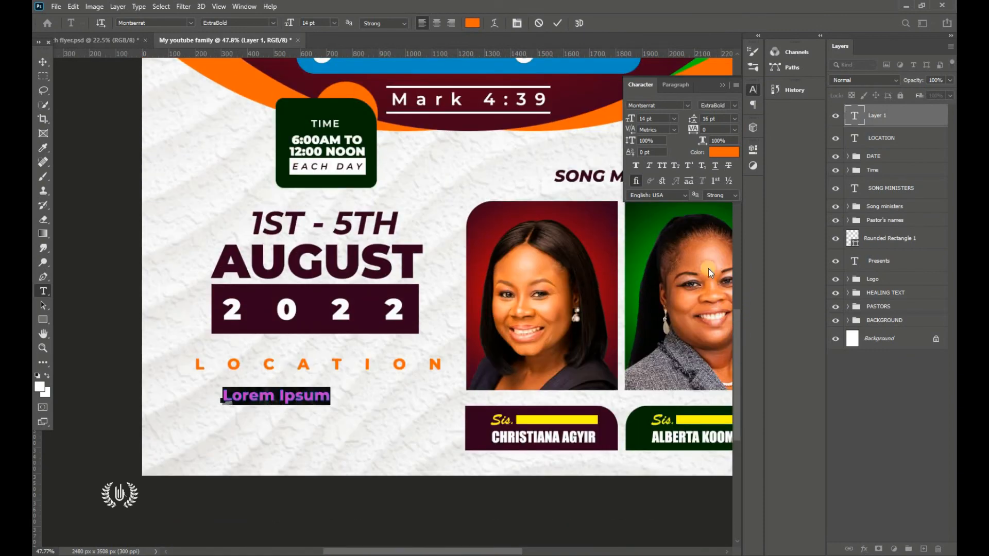
pyautogui.click(473, 28)
pyautogui.click(607, 422)
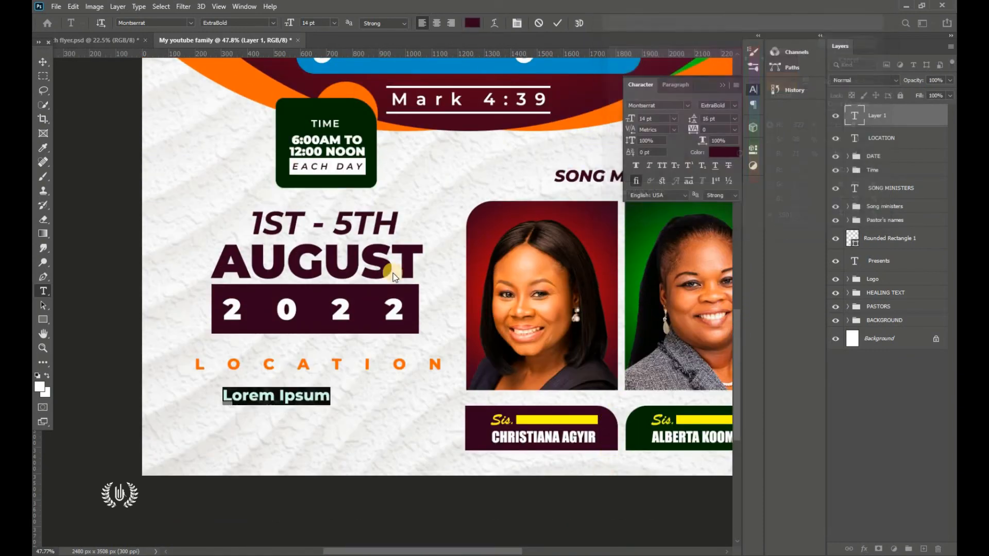
pyautogui.click(844, 42)
pyautogui.click(273, 22)
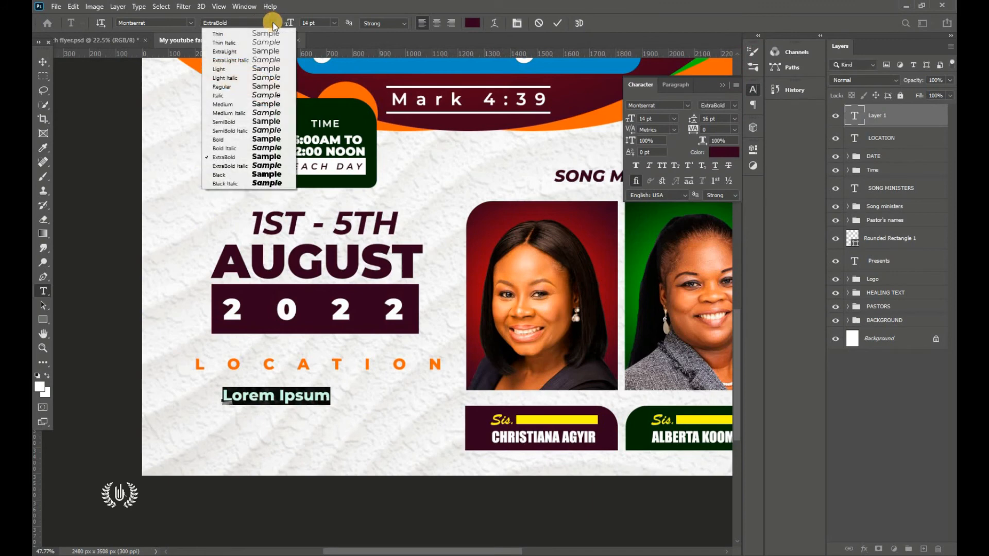
pyautogui.click(262, 104)
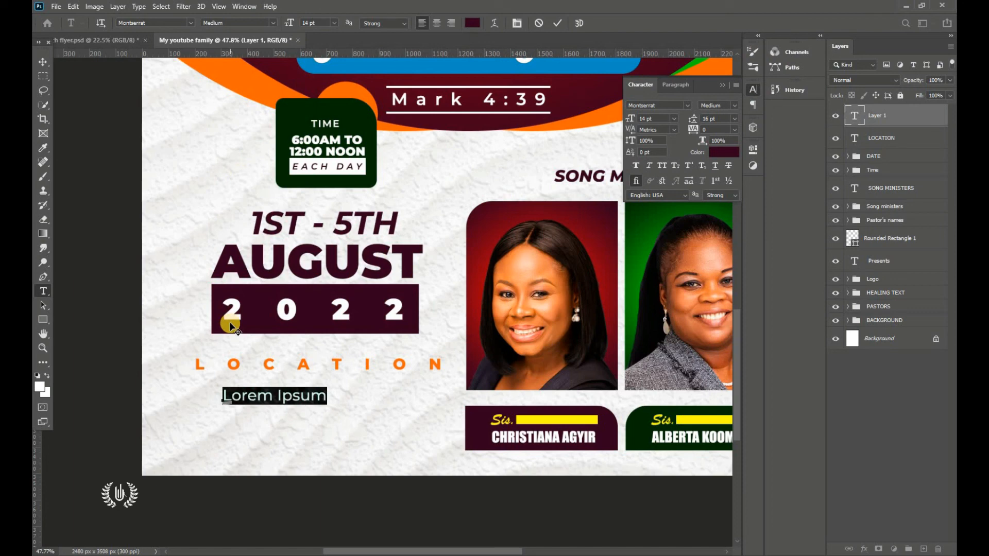
# Step: Type SANTA MARIA, DATUS SCHOOL at 12 pt under LOCATION, then add a placeholder line below
pyautogui.write('SA')
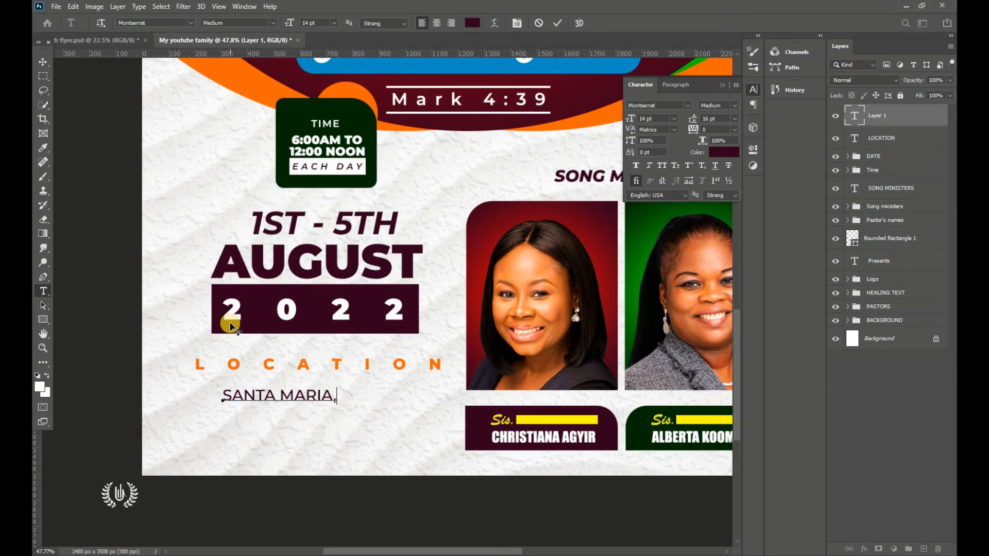
pyautogui.write('NTA MARIA, DA')
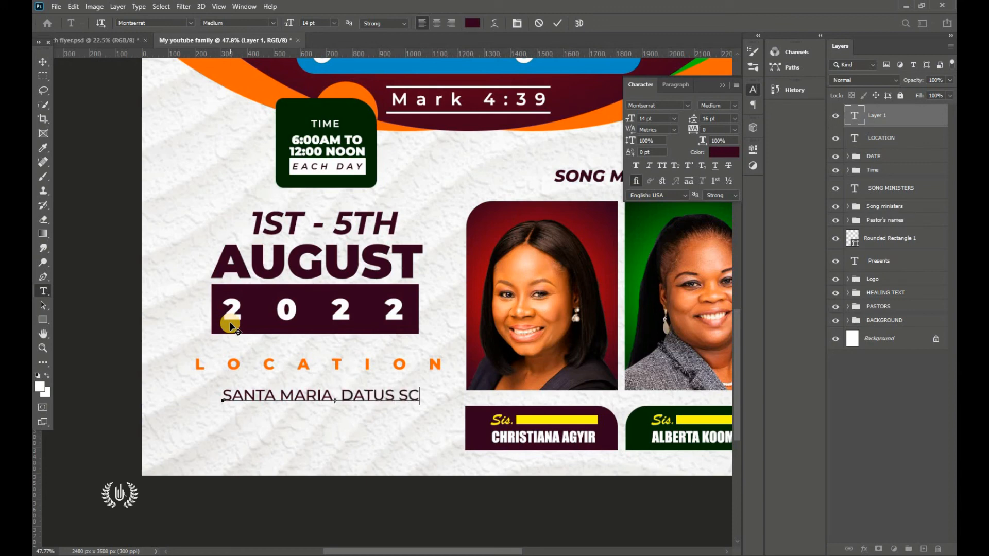
pyautogui.hotkey('ctrl', 'a')
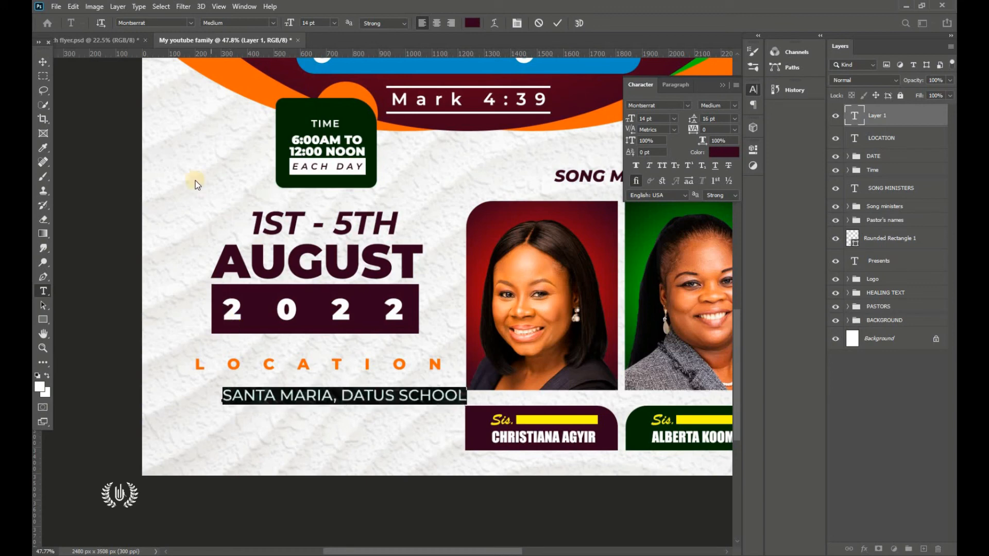
pyautogui.moveTo(368, 429); pyautogui.dragTo(342, 446)
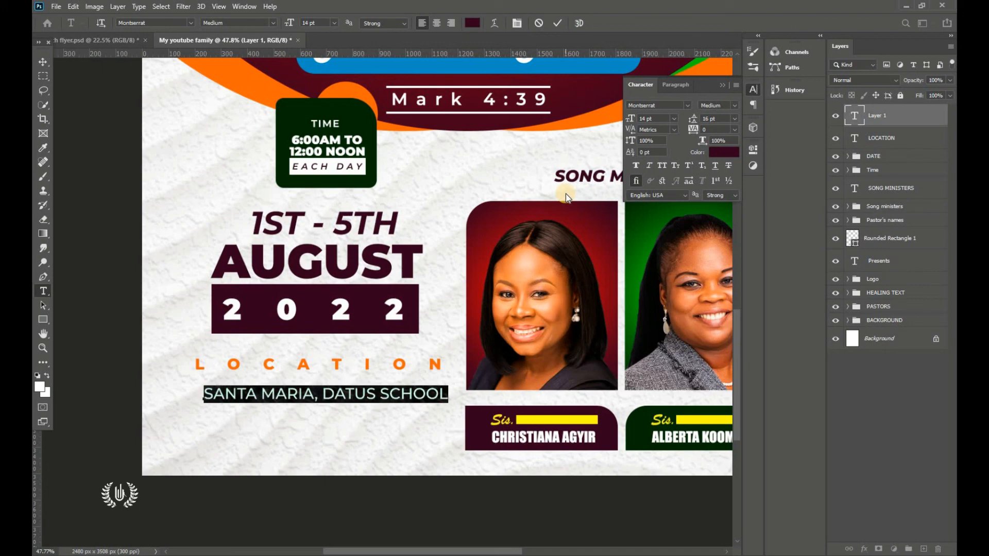
pyautogui.click(660, 117)
pyautogui.press('Return')
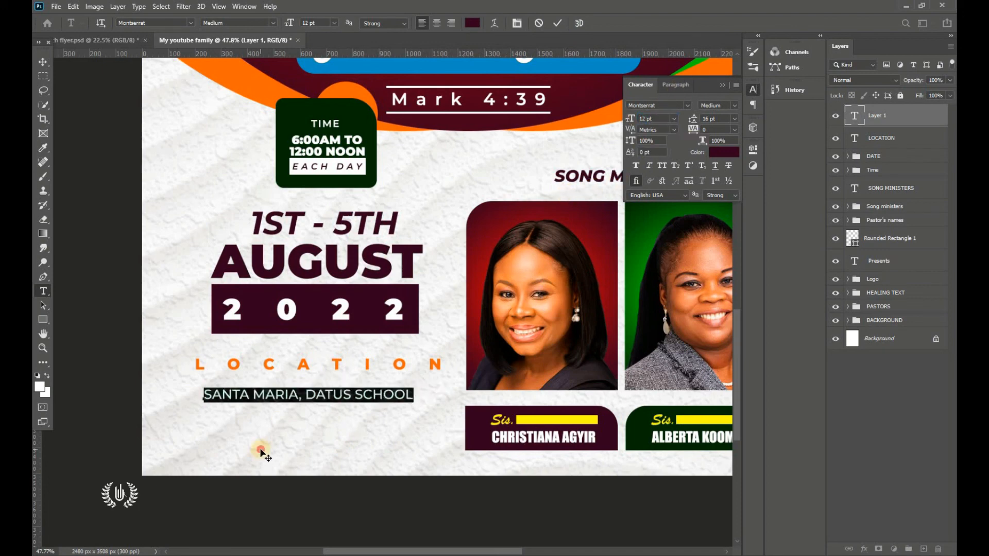
pyautogui.moveTo(263, 446); pyautogui.dragTo(265, 441)
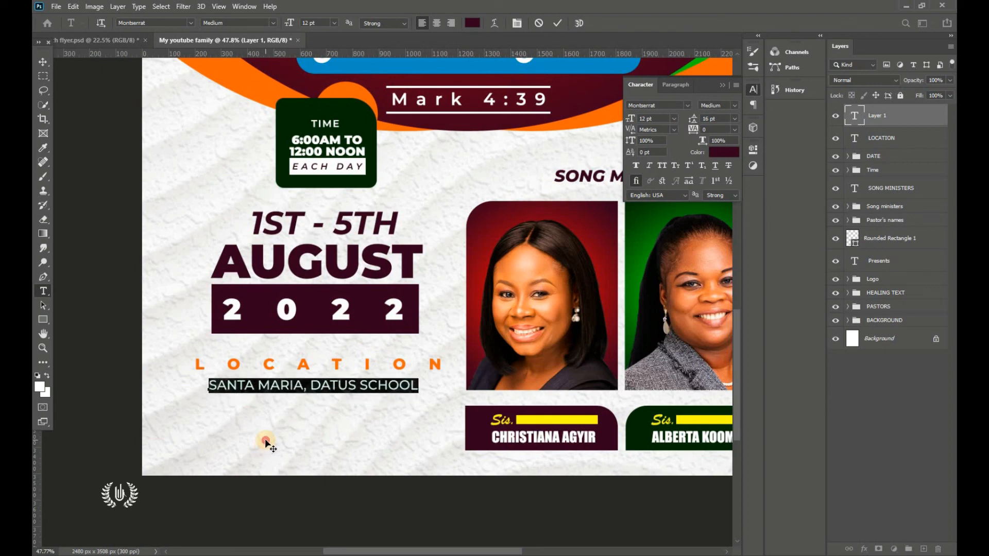
pyautogui.click(556, 23)
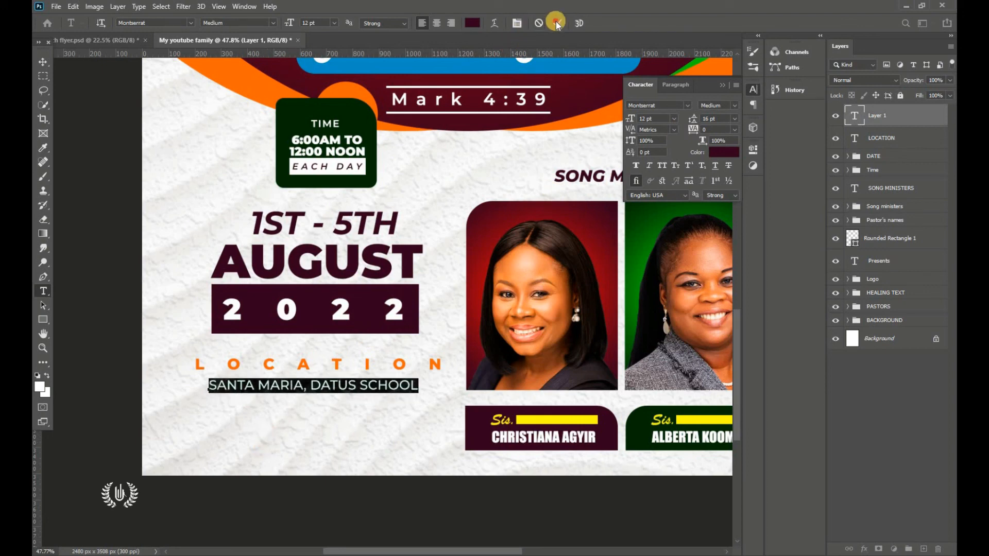
pyautogui.click(258, 412)
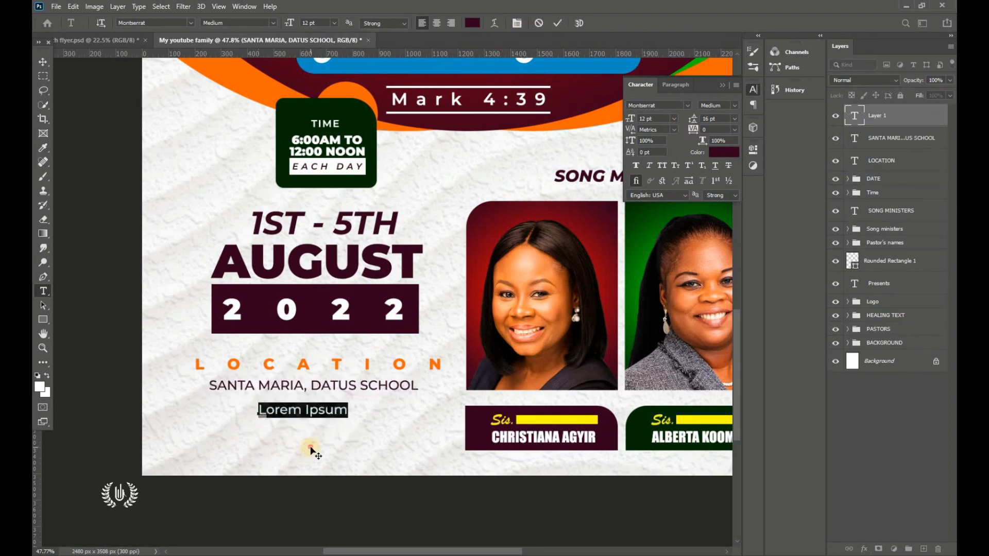
pyautogui.moveTo(311, 451); pyautogui.dragTo(279, 453)
# Step: Replace the placeholder with OPP, GHANA POLICE STATION in Black Italic under the address
pyautogui.click(272, 22)
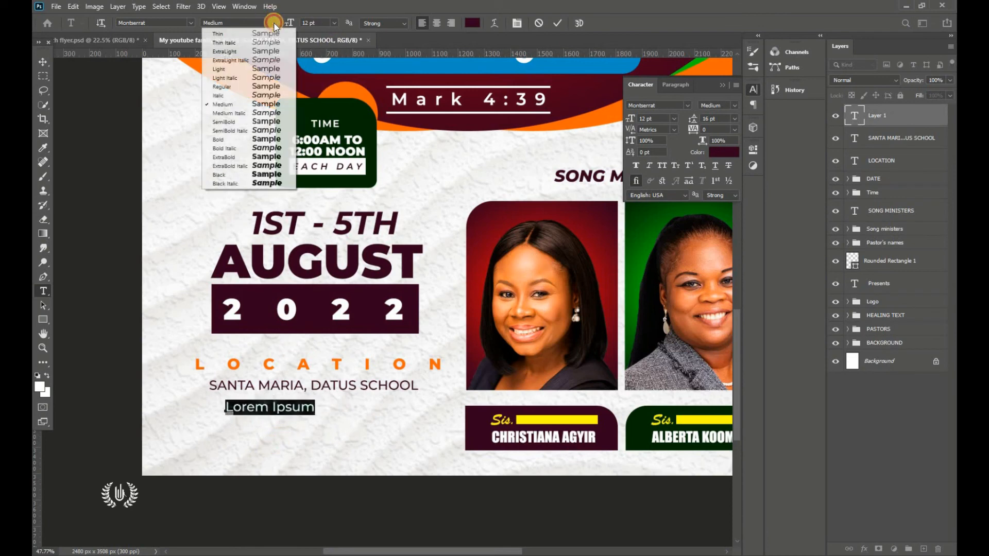
pyautogui.click(266, 183)
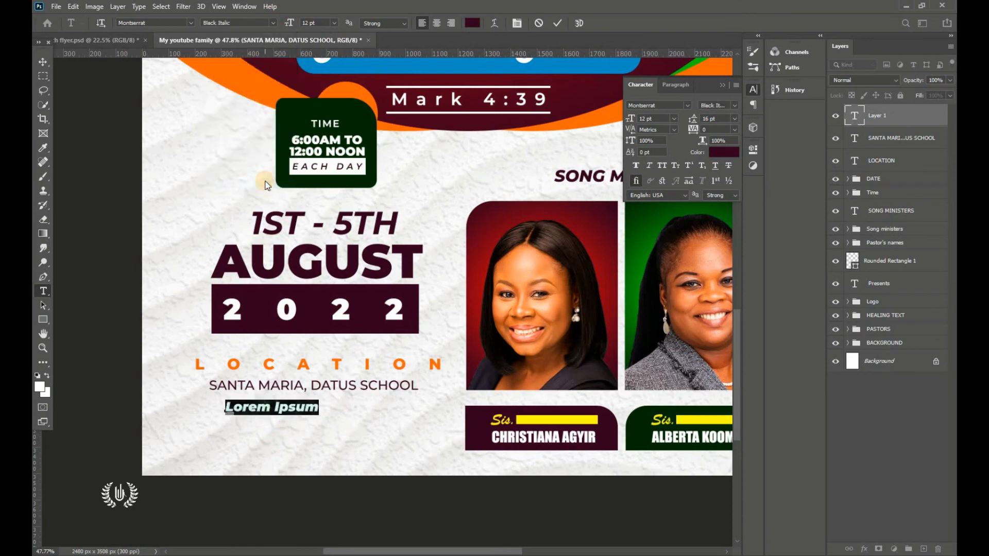
pyautogui.moveTo(233, 407); pyautogui.dragTo(222, 407)
pyautogui.click(247, 406)
pyautogui.tripleClick(247, 406)
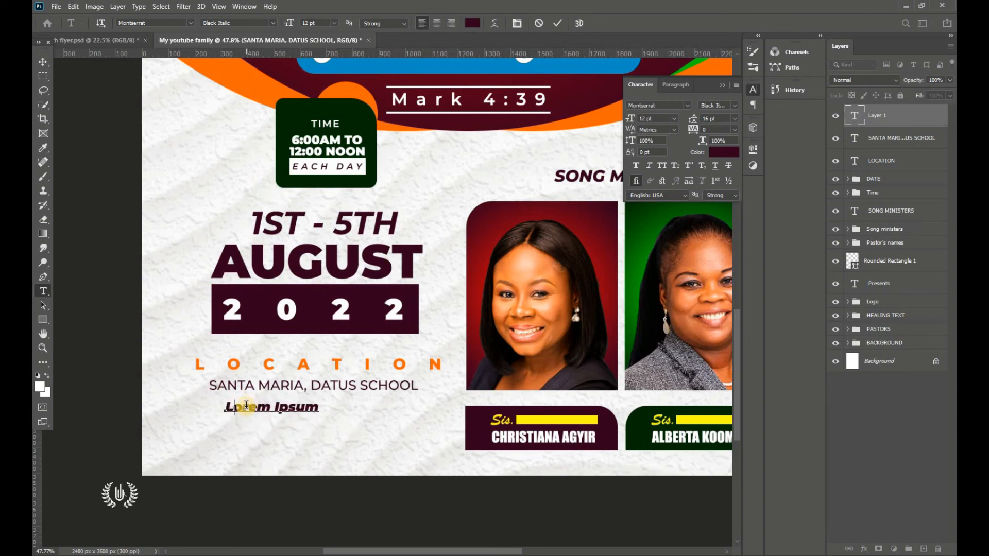
pyautogui.press('BackSpace')
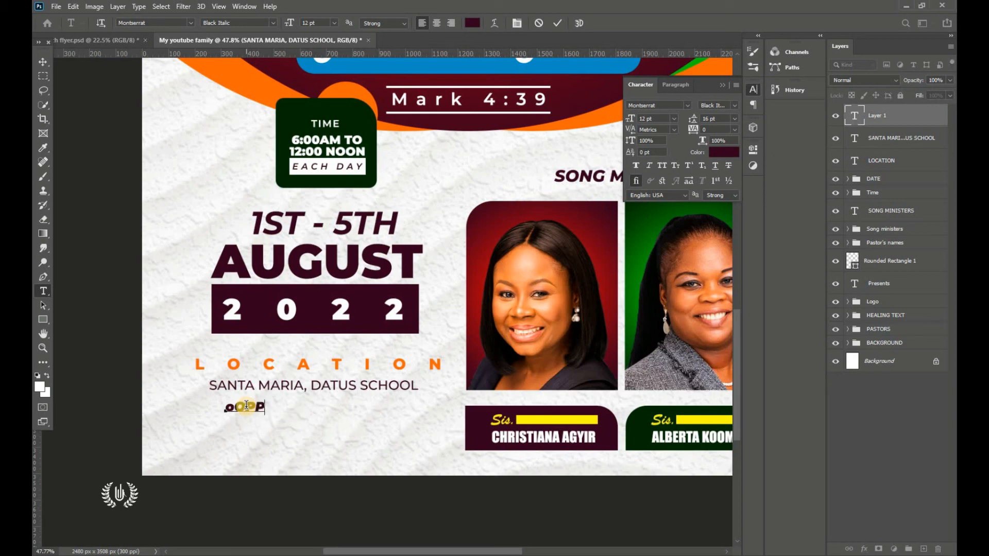
pyautogui.write('oOOP, GHANA')
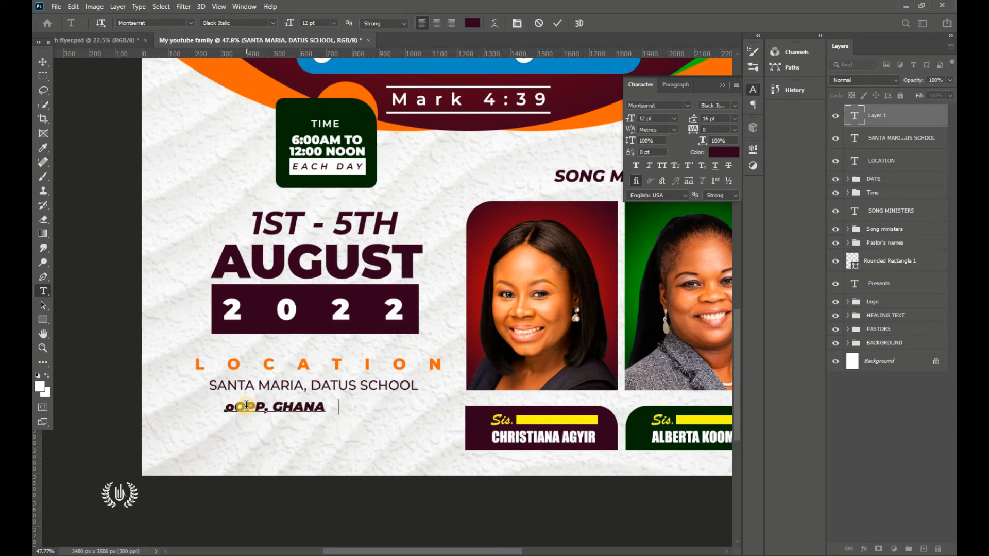
pyautogui.write(' POLICE STATION')
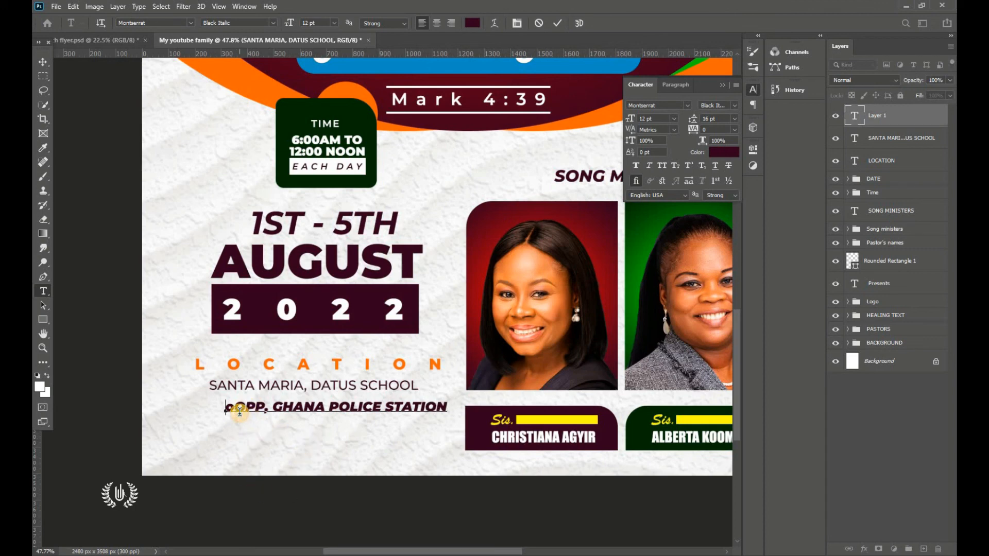
pyautogui.press('Delete')
pyautogui.moveTo(287, 432); pyautogui.dragTo(269, 427)
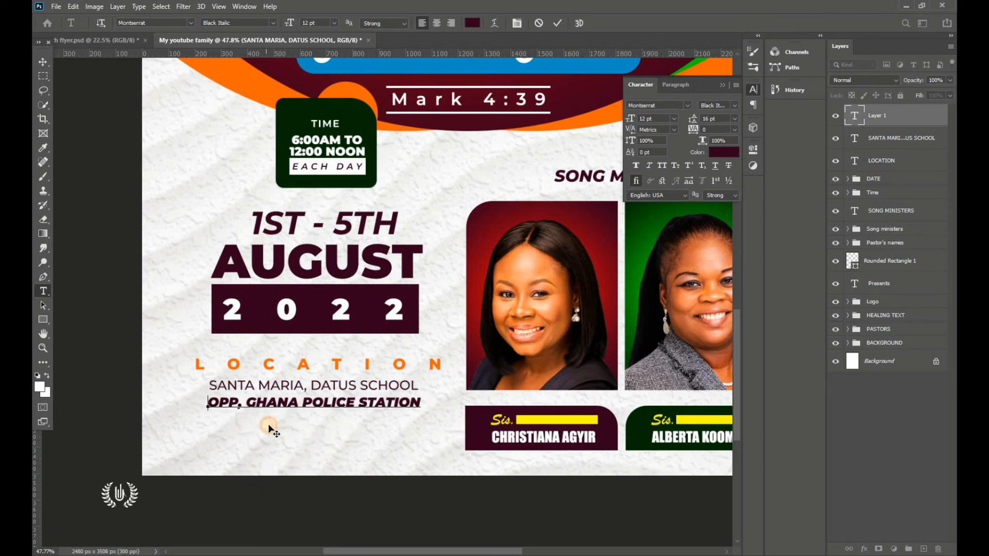
pyautogui.click(551, 26)
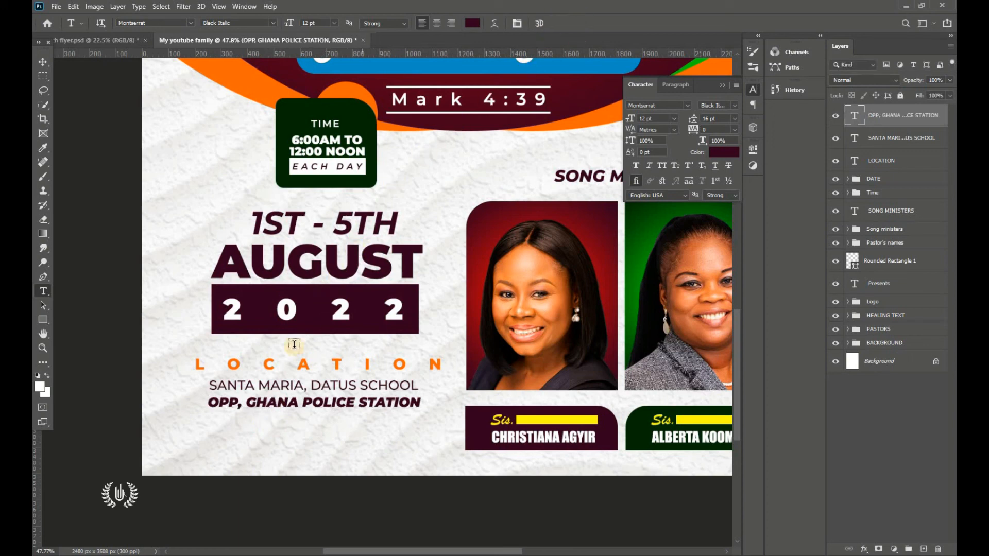
# Step: Add a non-italic Black line reading (ACCRA - GHANA) under the landmark line
pyautogui.click(262, 436)
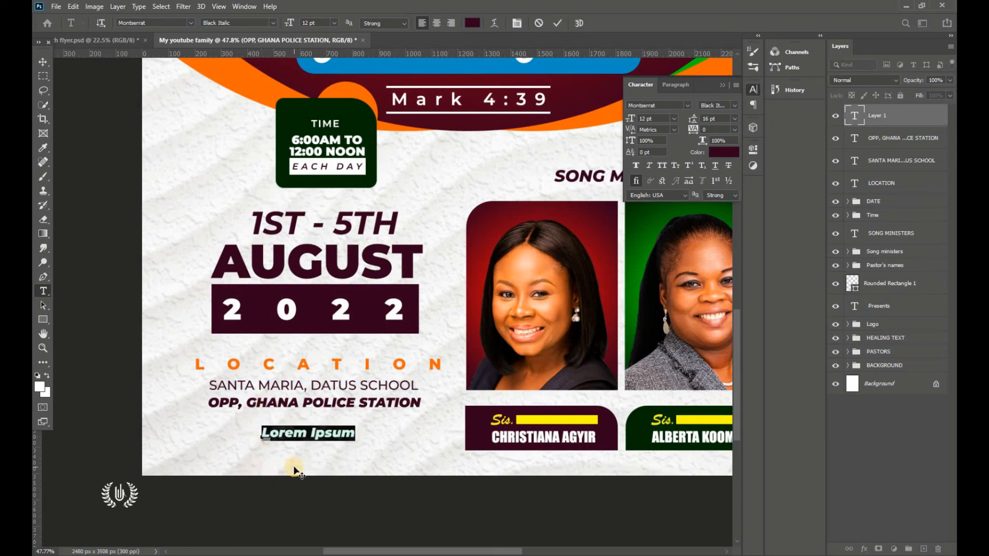
pyautogui.moveTo(295, 470); pyautogui.dragTo(303, 451)
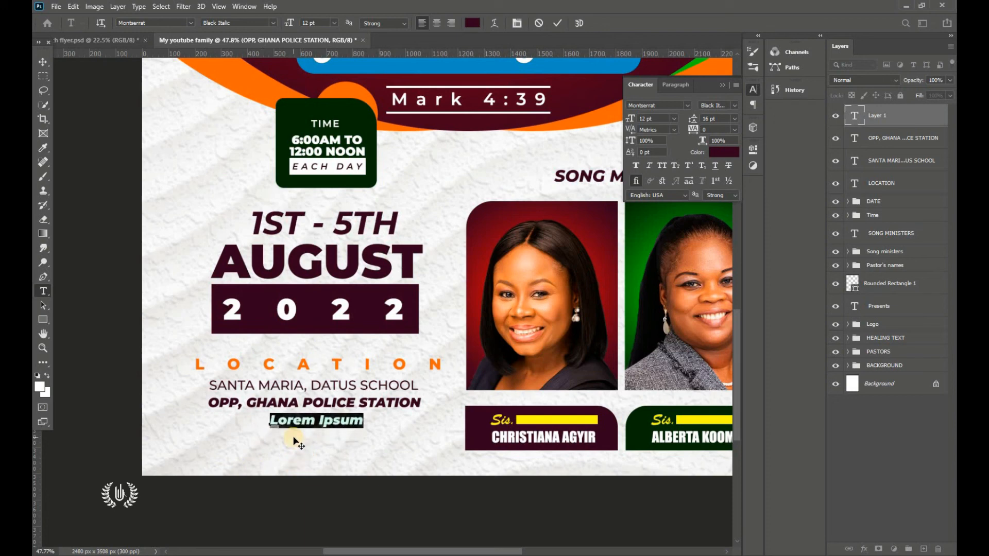
pyautogui.click(273, 23)
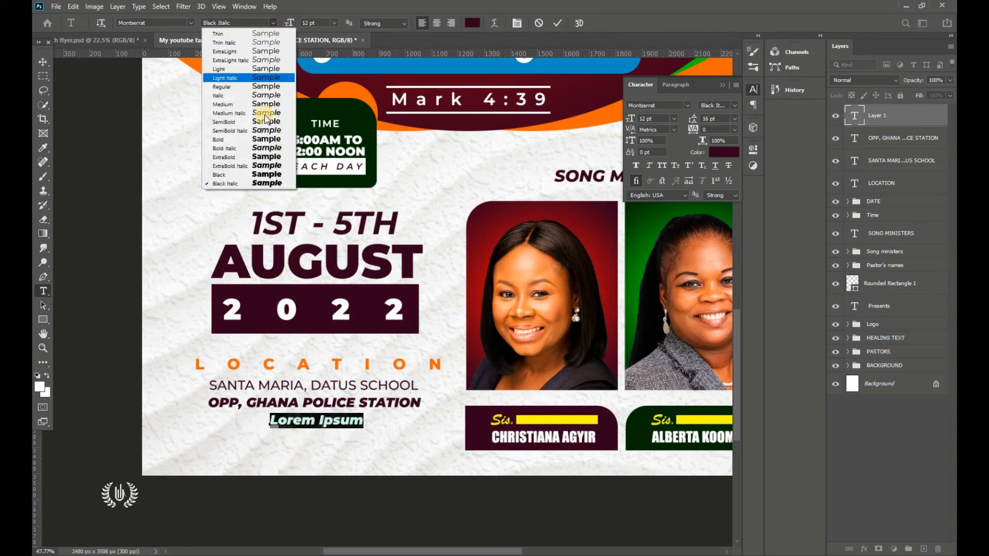
pyautogui.click(264, 175)
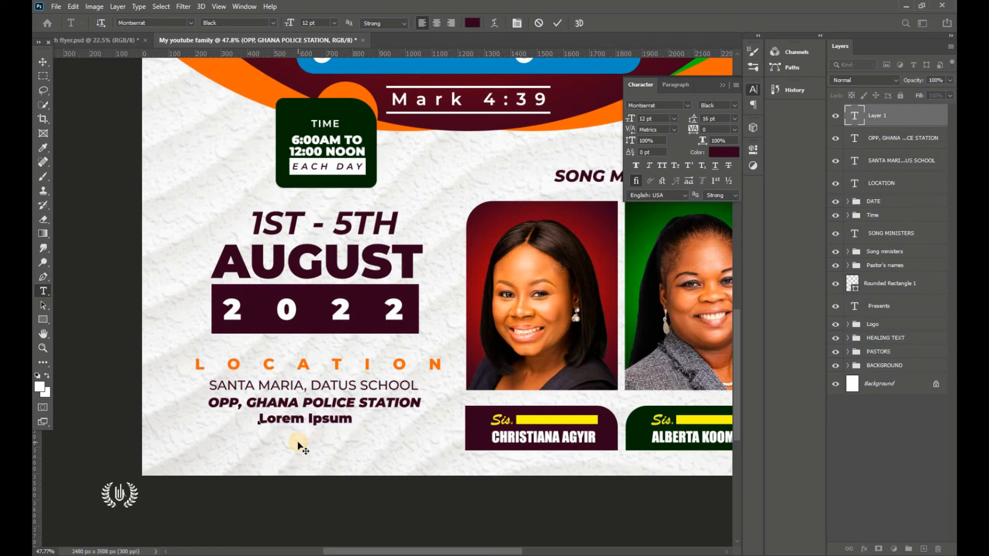
pyautogui.press('BackSpace')
pyautogui.write('(A')
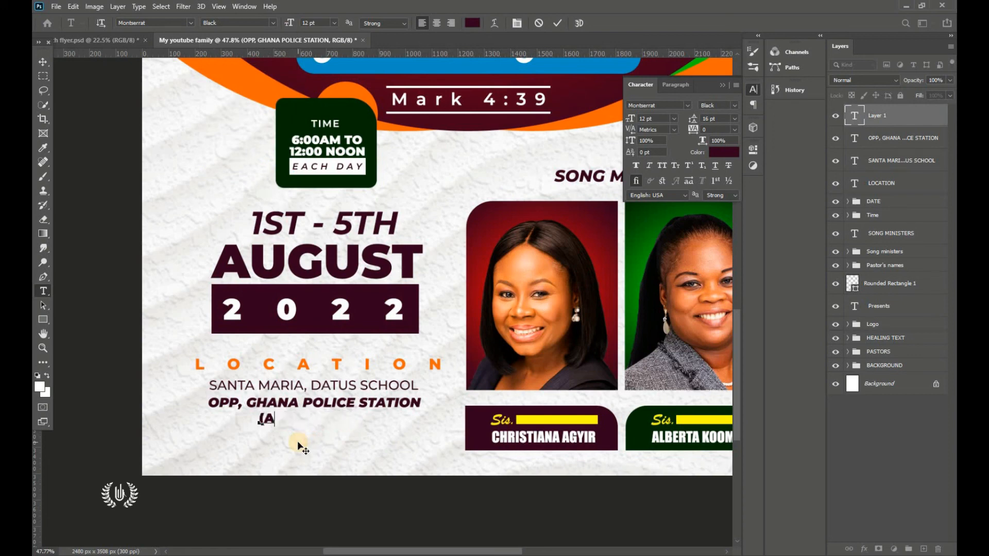
pyautogui.write('C RA - GHAN')
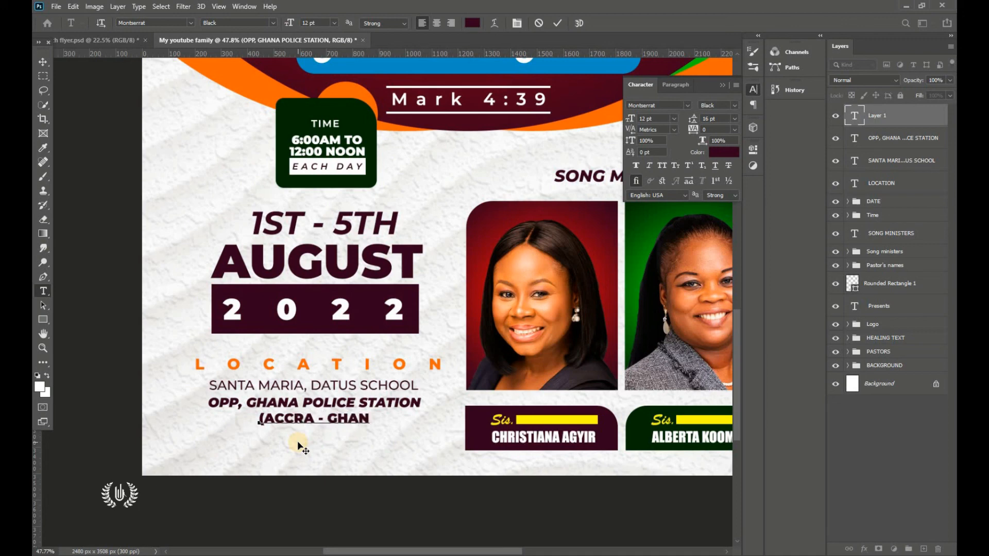
pyautogui.write('A)')
# Step: Centre (ACCRA - GHANA) and set it to 11 pt
pyautogui.moveTo(308, 446); pyautogui.dragTo(304, 445)
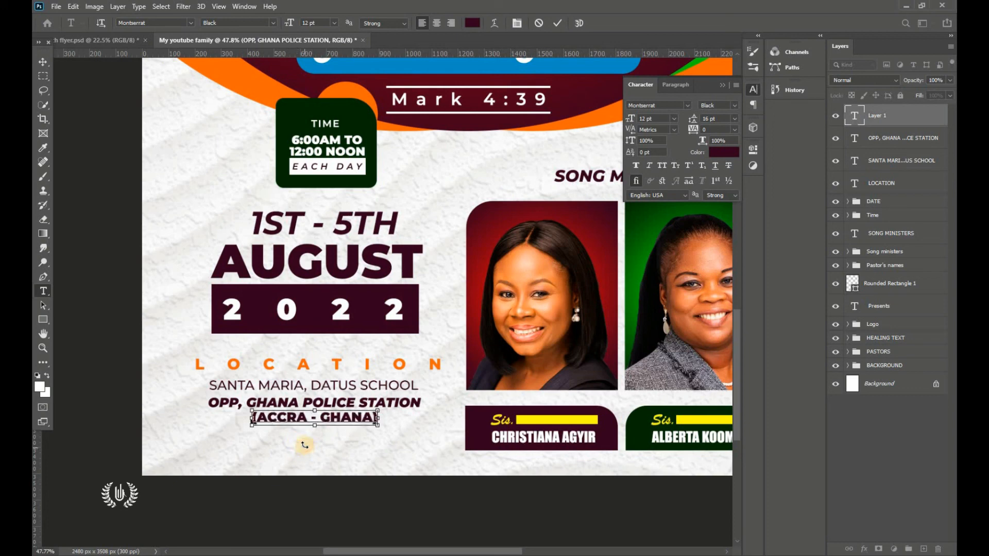
pyautogui.hotkey('ctrl', 'a')
pyautogui.click(293, 22)
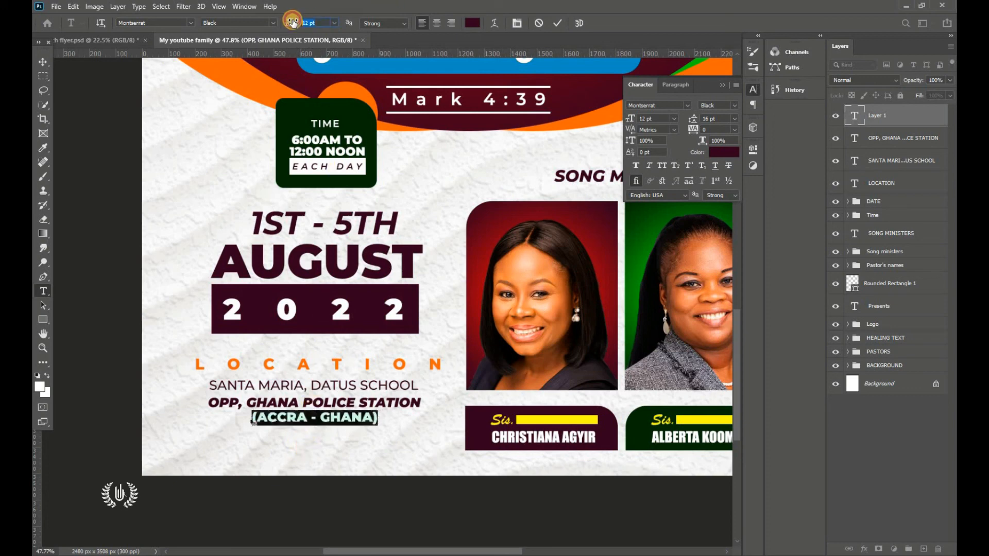
pyautogui.write('11')
pyautogui.press('Return')
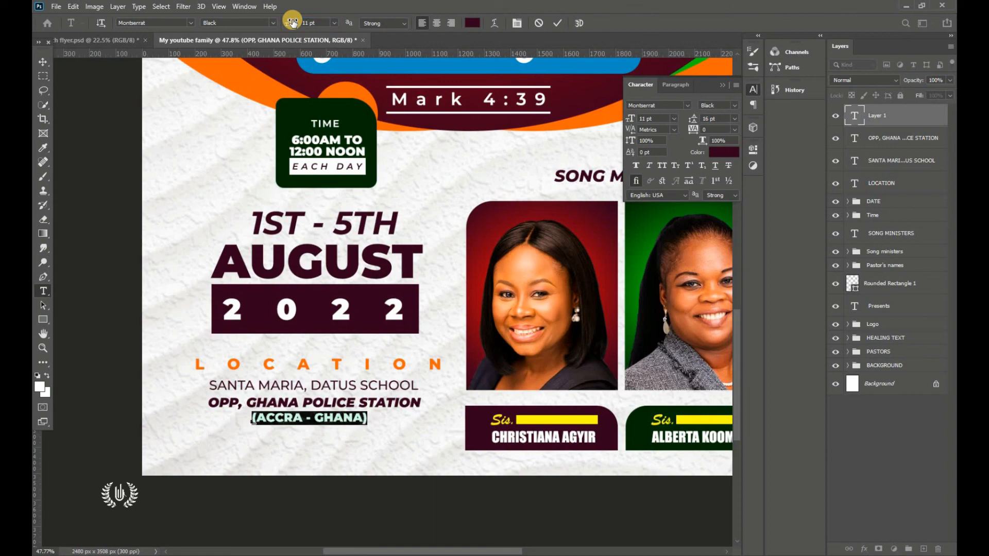
pyautogui.click(558, 22)
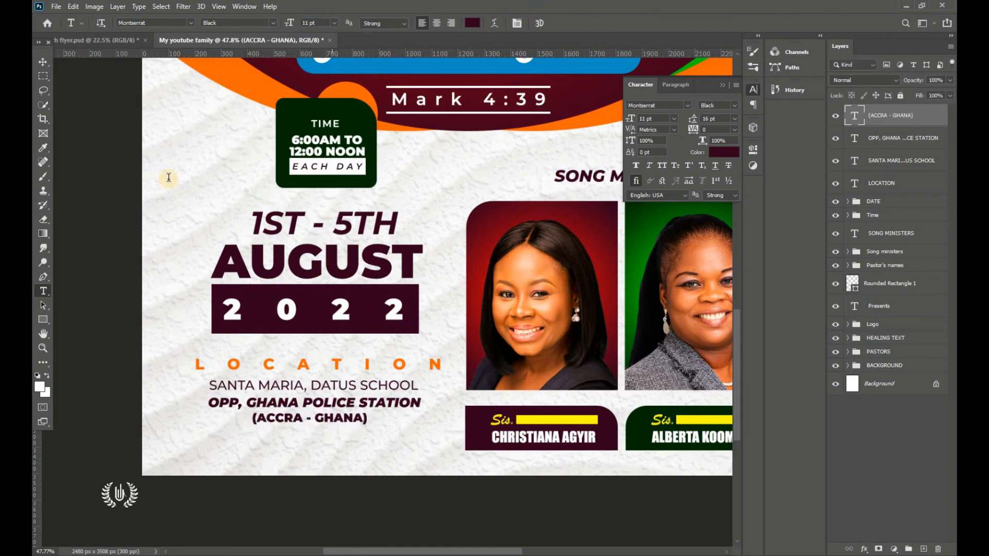
pyautogui.click(44, 62)
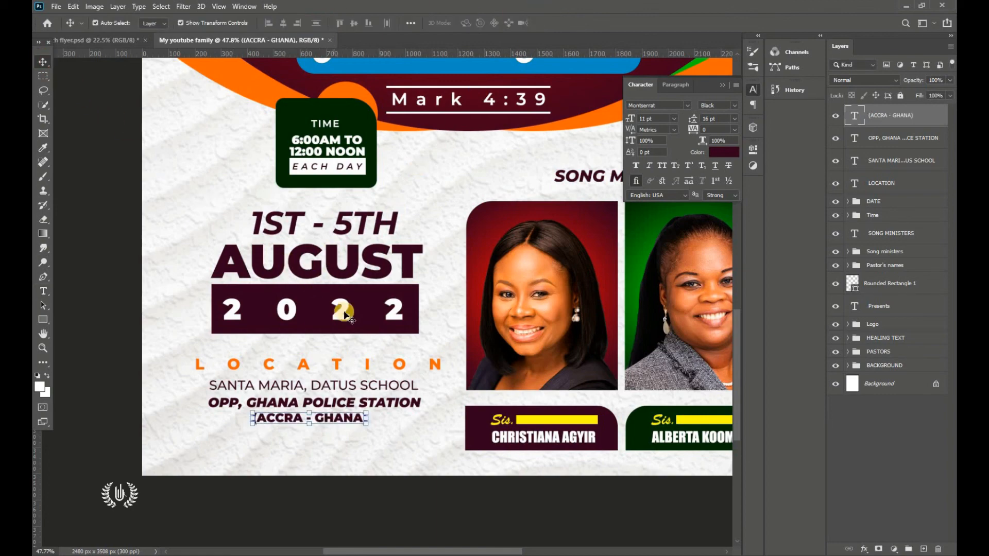
# Step: Centre-align the location lines with each other and with the DATE group
pyautogui.hotkey('ctrl', '0')
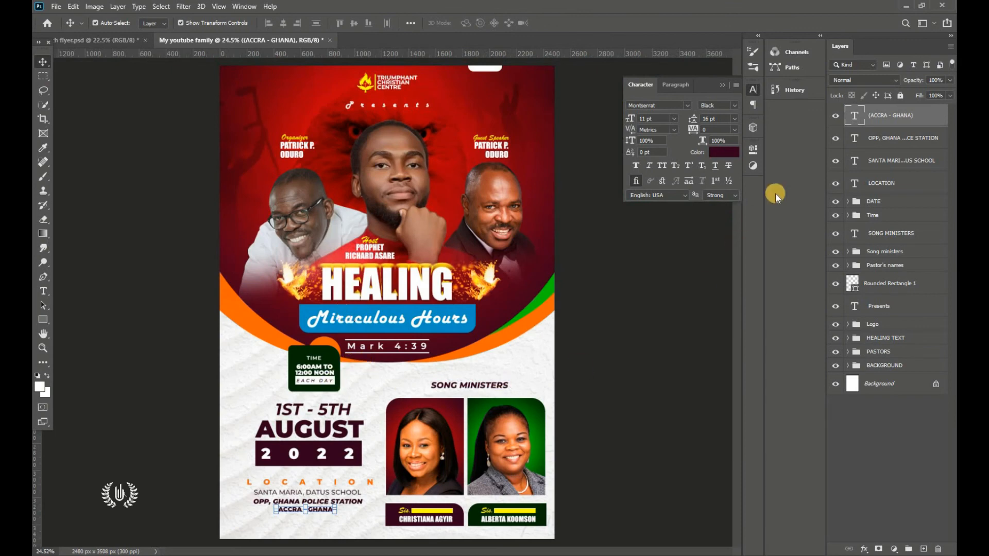
pyautogui.keyDown('shift'); pyautogui.click(898, 185); pyautogui.keyUp('shift')
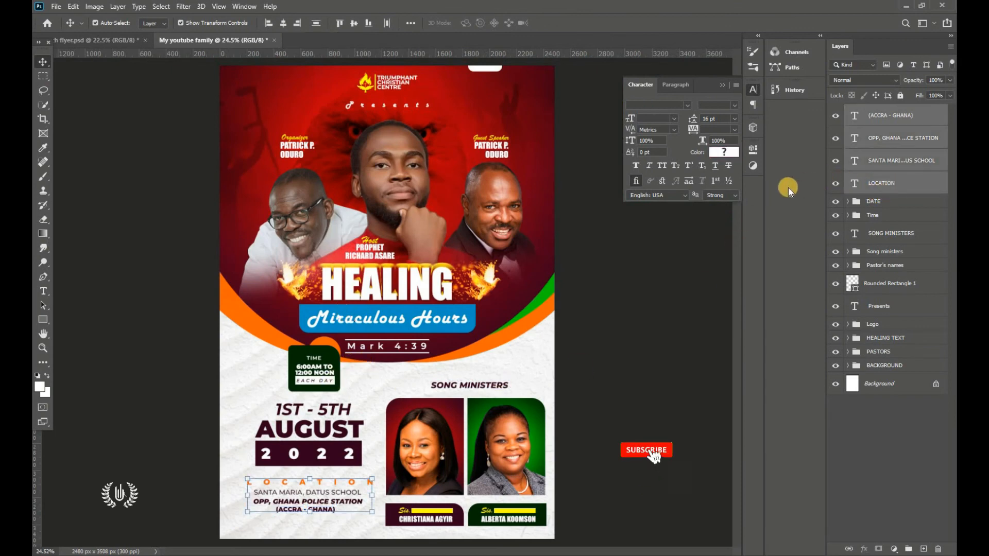
pyautogui.click(284, 23)
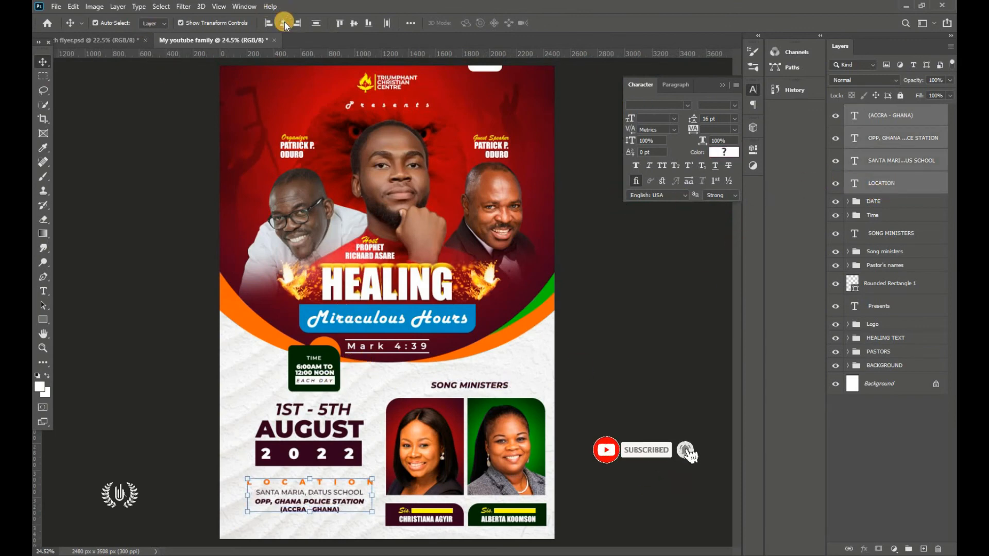
pyautogui.keyDown('shift'); pyautogui.click(913, 206); pyautogui.keyUp('shift')
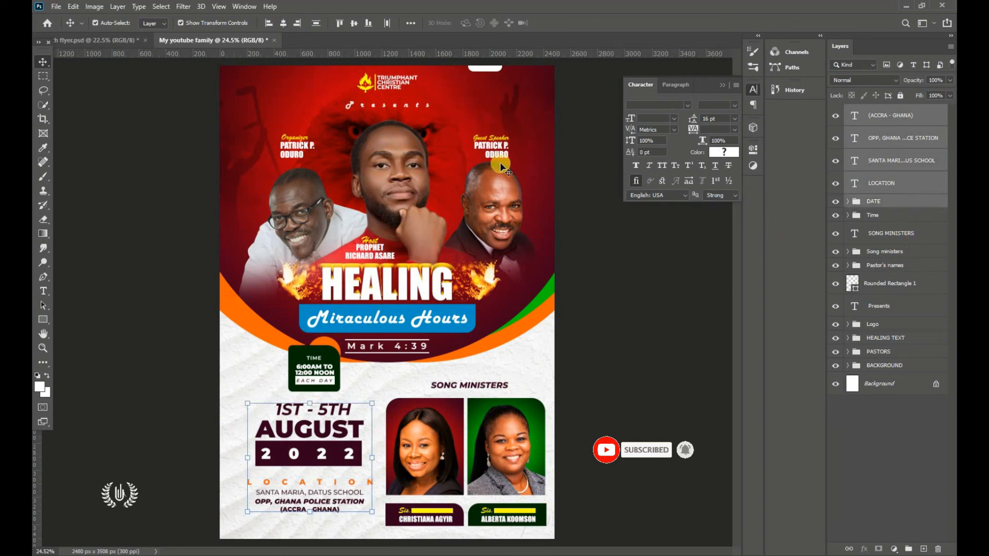
pyautogui.click(283, 22)
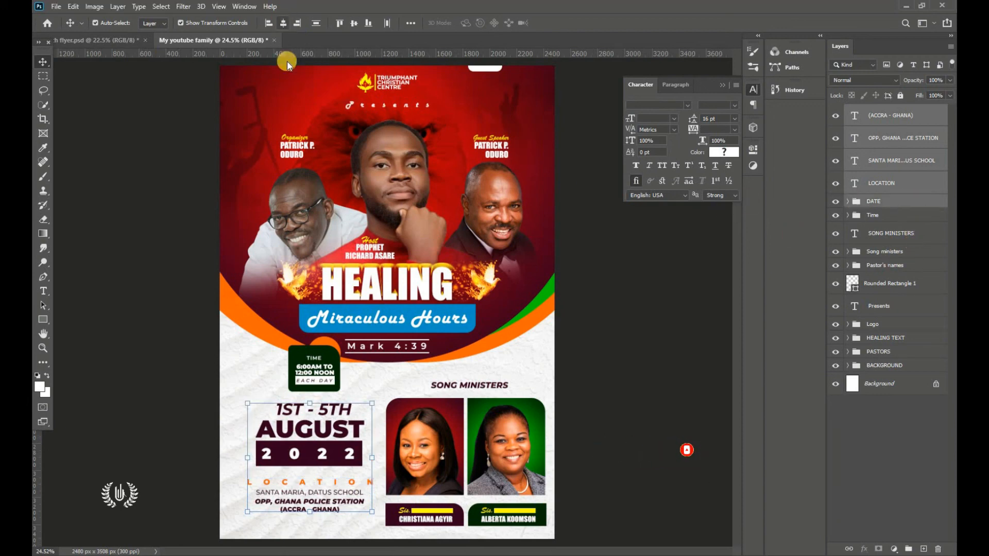
# Step: Shift the combined date and location block slightly left
pyautogui.click(312, 403)
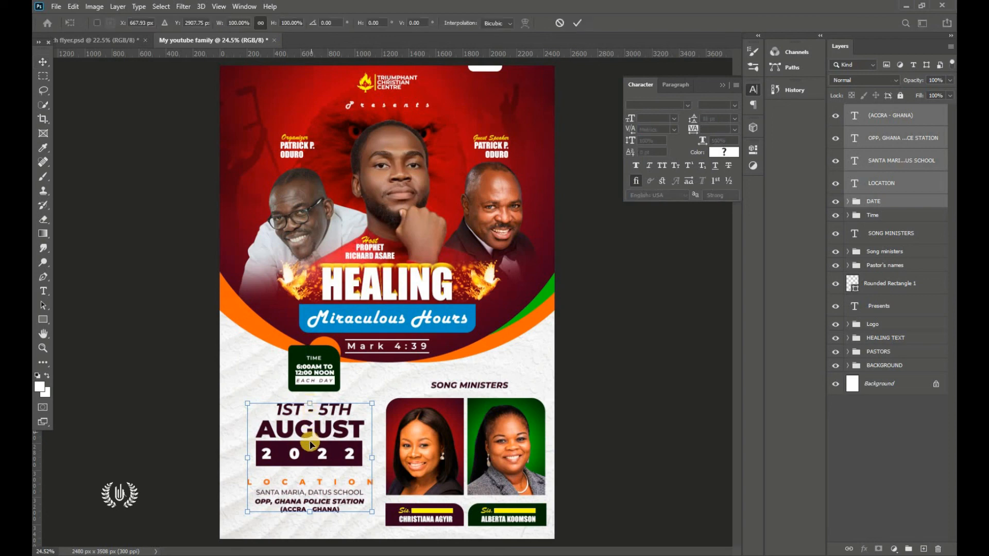
pyautogui.moveTo(312, 448); pyautogui.dragTo(319, 454)
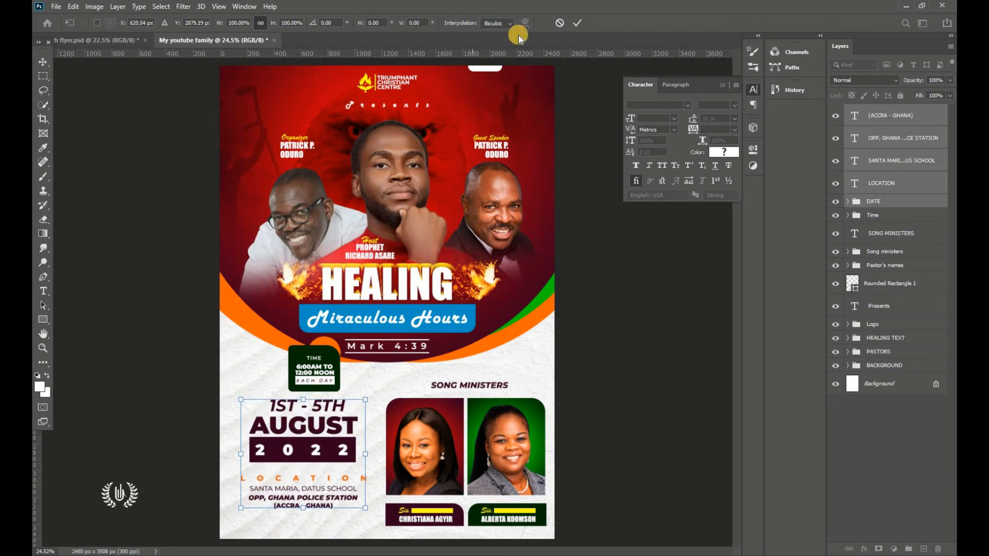
pyautogui.click(578, 23)
pyautogui.press('Return')
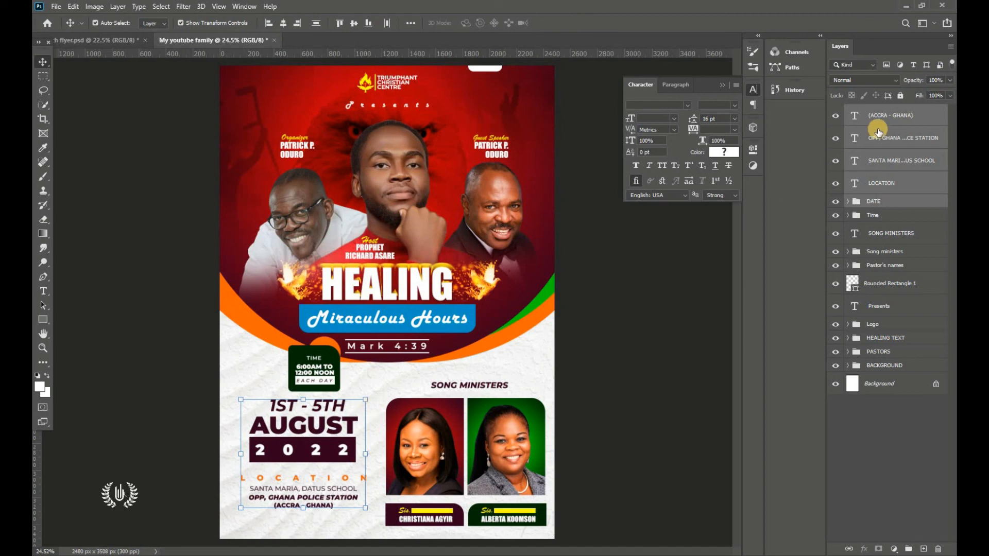
pyautogui.click(902, 115)
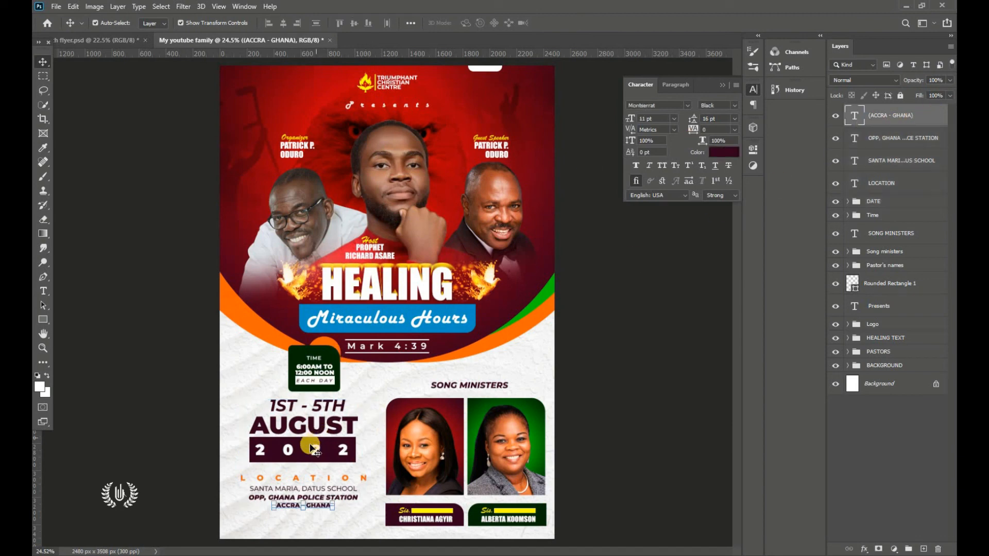
pyautogui.moveTo(43, 320); pyautogui.dragTo(58, 319)
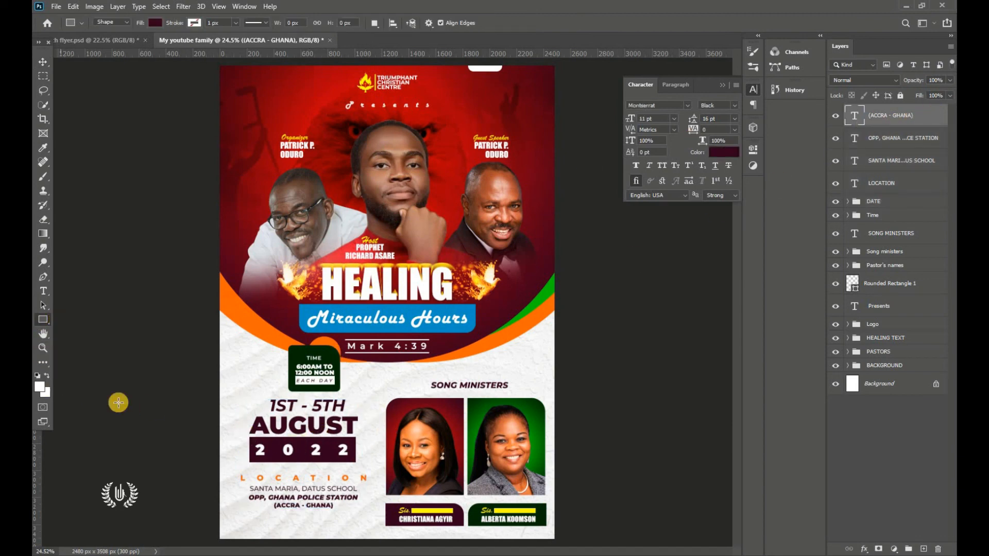
# Step: Draw a wide dark maroon bar below the location text at the bottom left
pyautogui.click(231, 508)
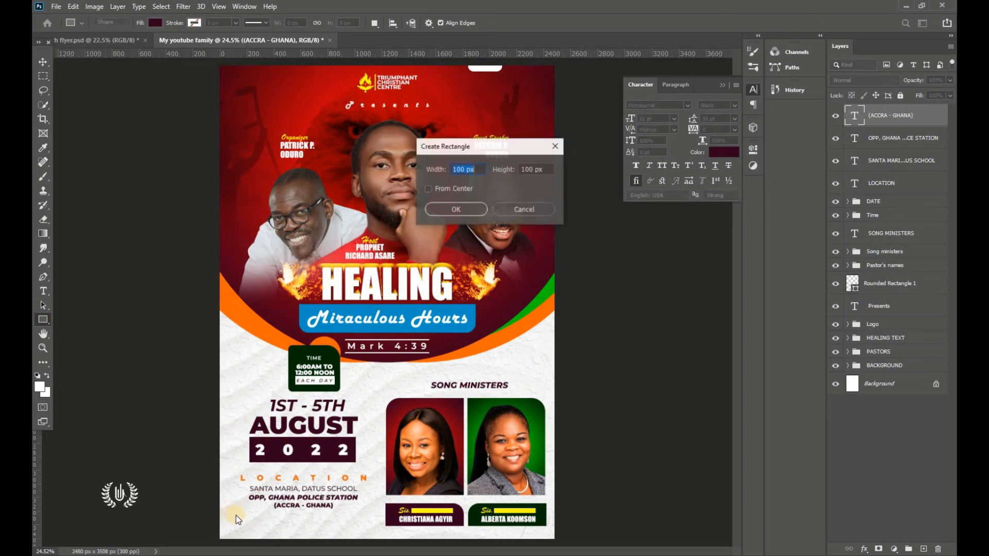
pyautogui.click(490, 212)
pyautogui.moveTo(229, 507); pyautogui.dragTo(376, 526)
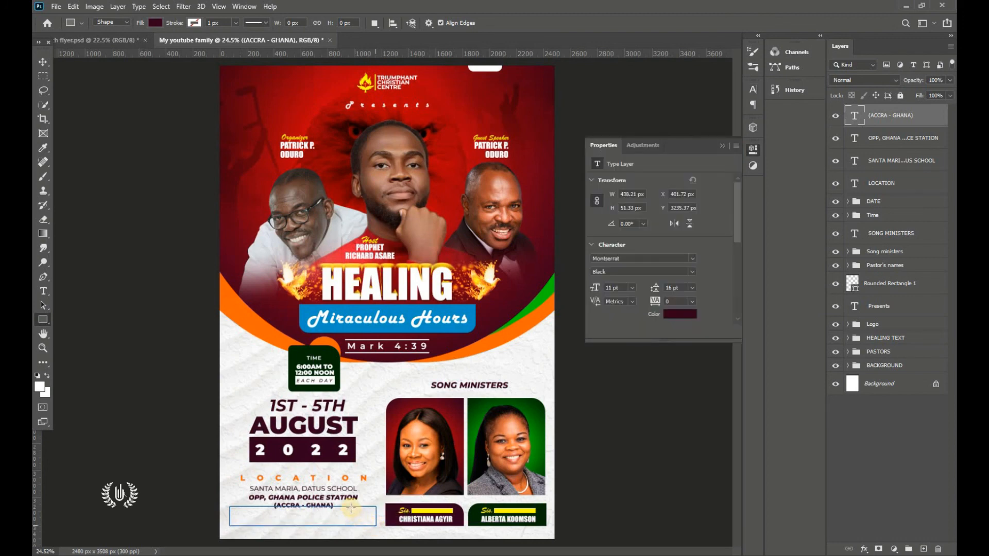
pyautogui.click(42, 62)
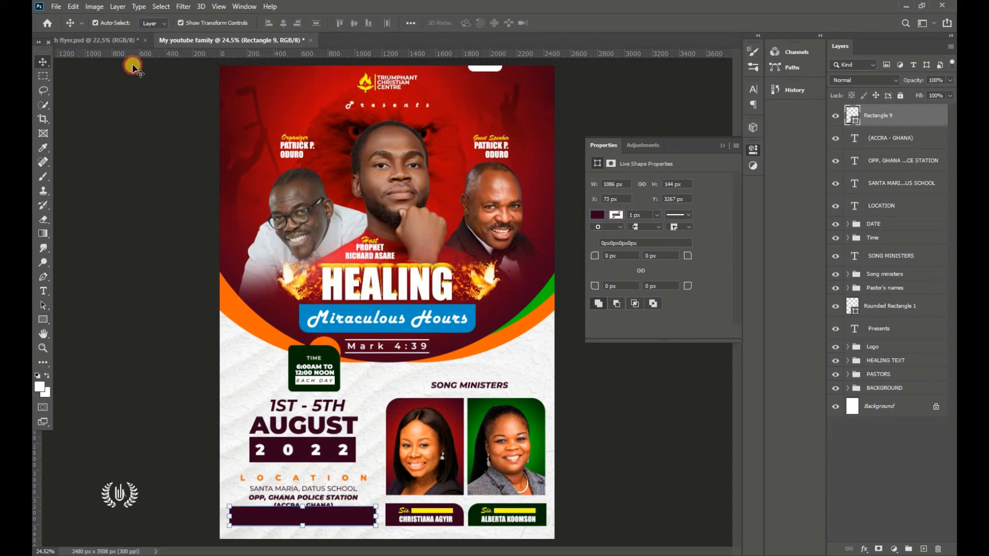
pyautogui.click(723, 146)
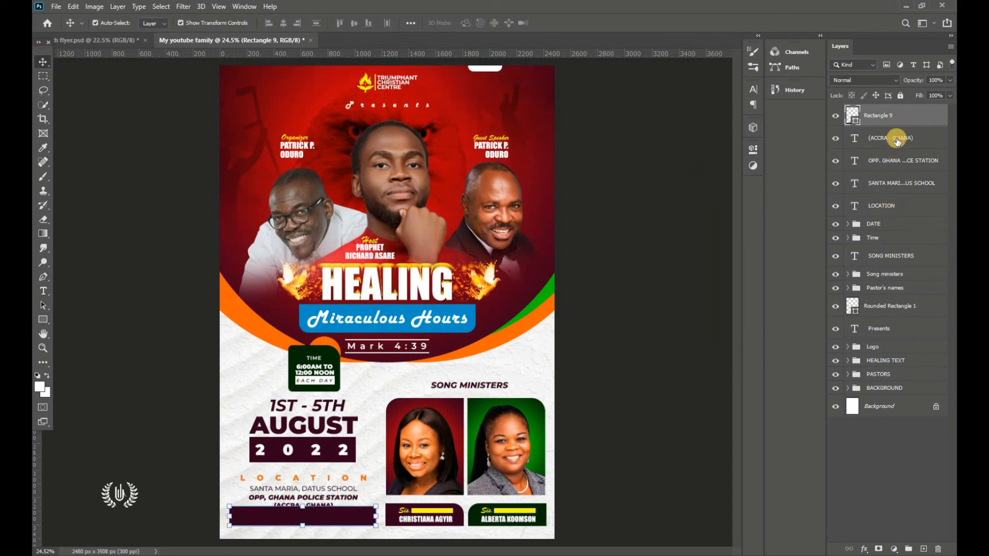
# Step: Nudge the four location text layers slightly upward above the new bar
pyautogui.click(899, 184)
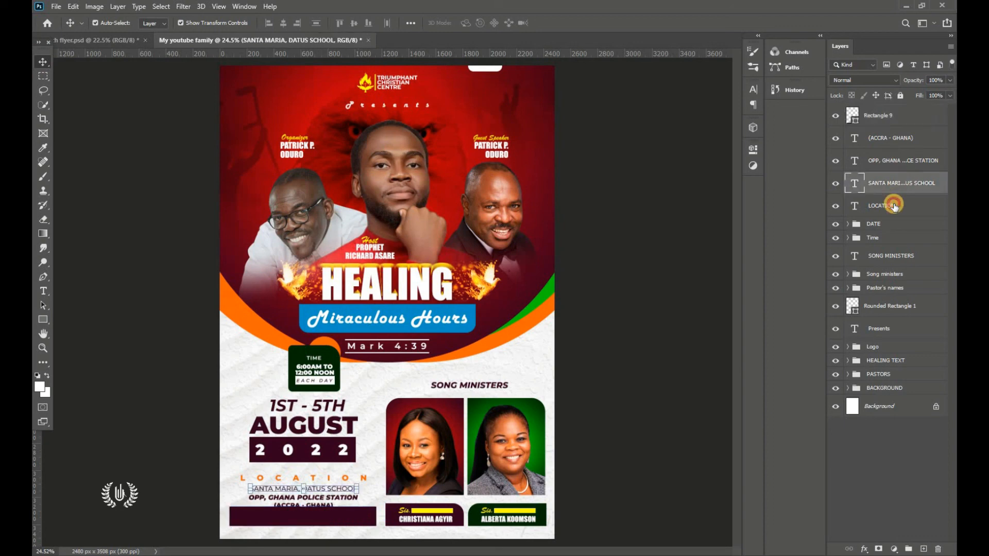
pyautogui.click(893, 205)
pyautogui.keyDown('shift'); pyautogui.click(892, 146); pyautogui.keyUp('shift')
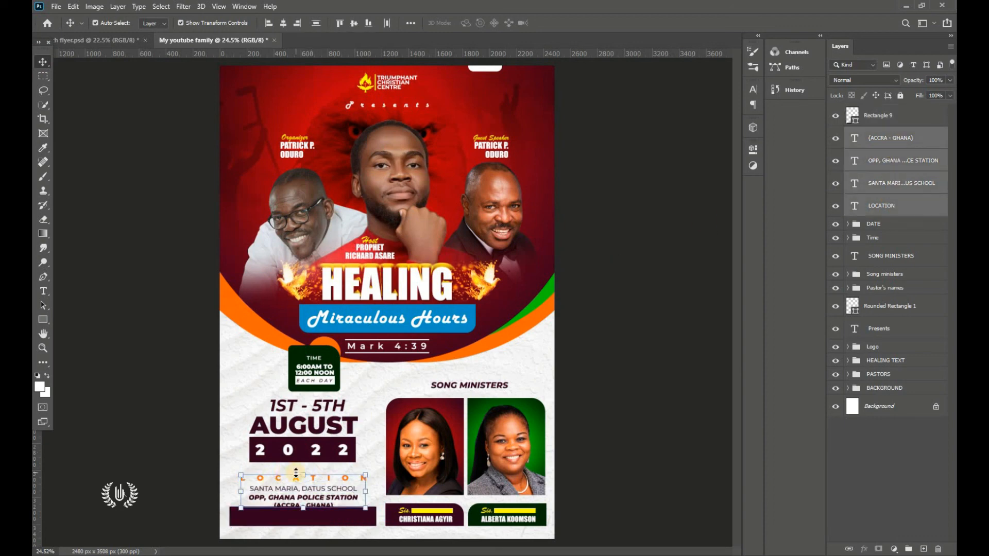
pyautogui.click(297, 473)
pyautogui.moveTo(301, 494); pyautogui.dragTo(300, 488)
pyautogui.press('Up')
pyautogui.press('Up')
pyautogui.press('Up')
pyautogui.press('Up')
pyautogui.press('Up')
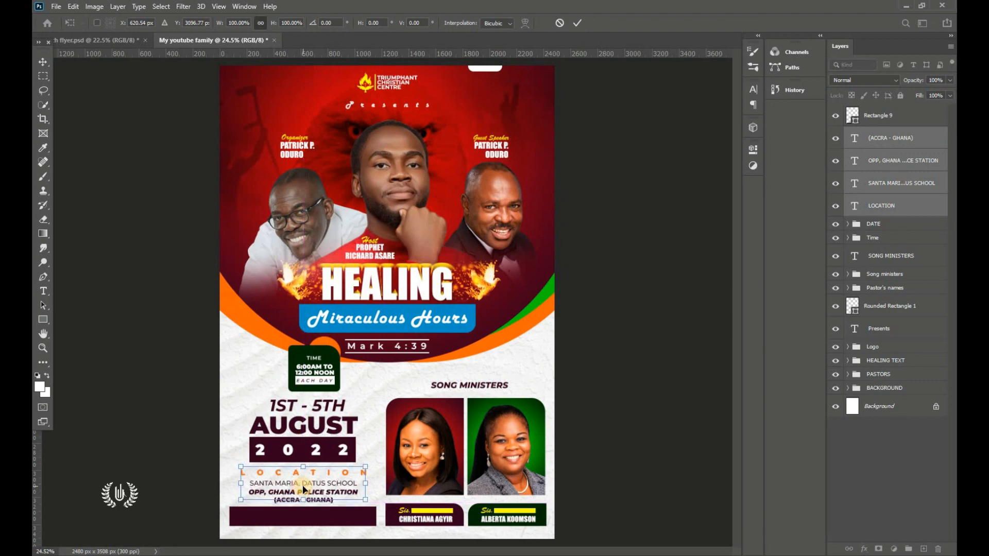
pyautogui.press('Up')
pyautogui.press('Up')
pyautogui.press('Up')
pyautogui.press('Up')
pyautogui.press('Up')
pyautogui.press('Down')
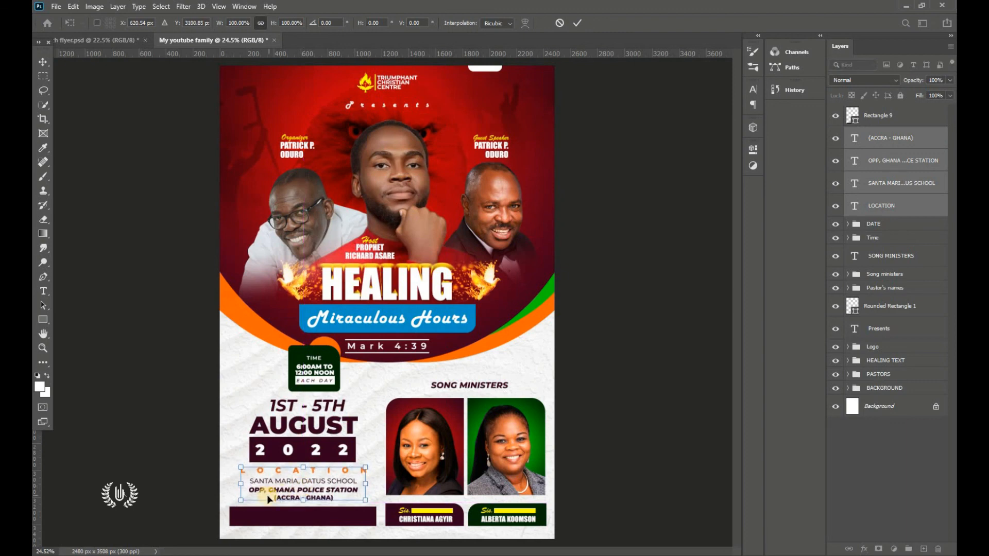
pyautogui.click(573, 25)
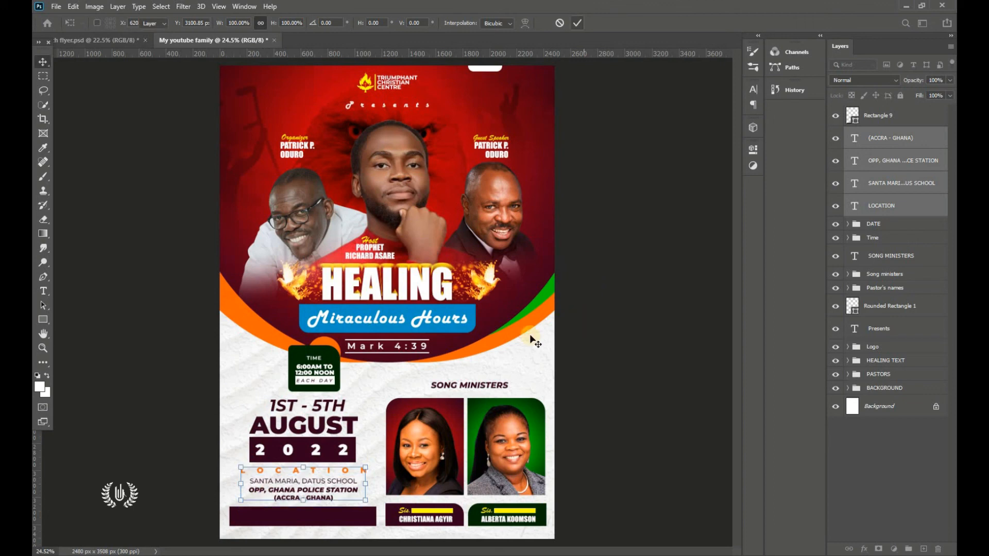
pyautogui.click(359, 520)
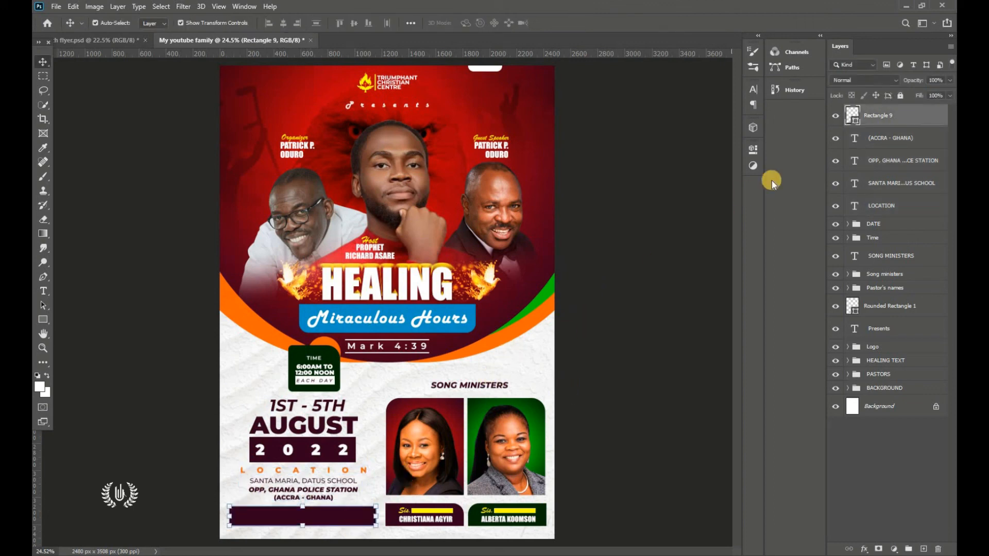
# Step: Recolour the Rectangle 9 bar with the flyer's orange
pyautogui.click(855, 120)
pyautogui.doubleClick(856, 122)
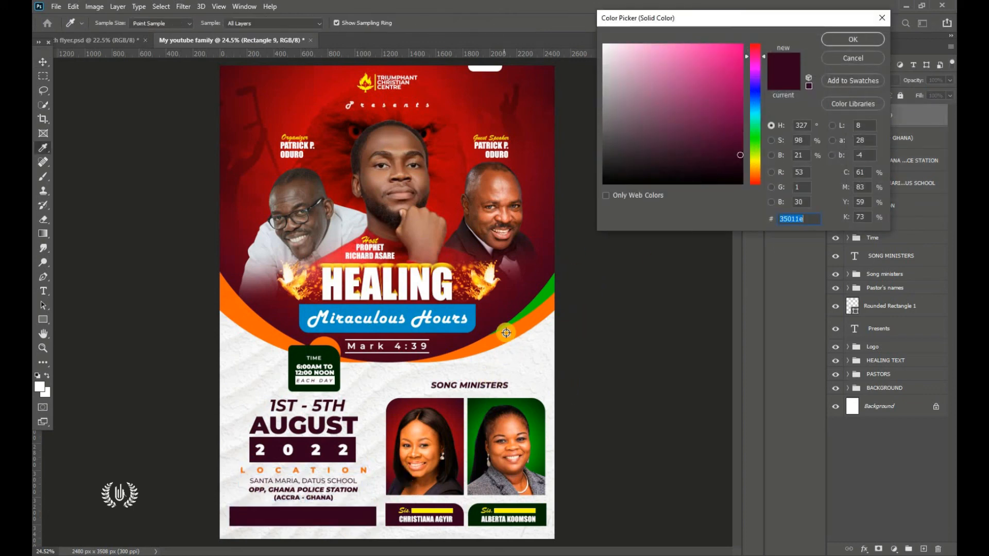
pyautogui.click(506, 333)
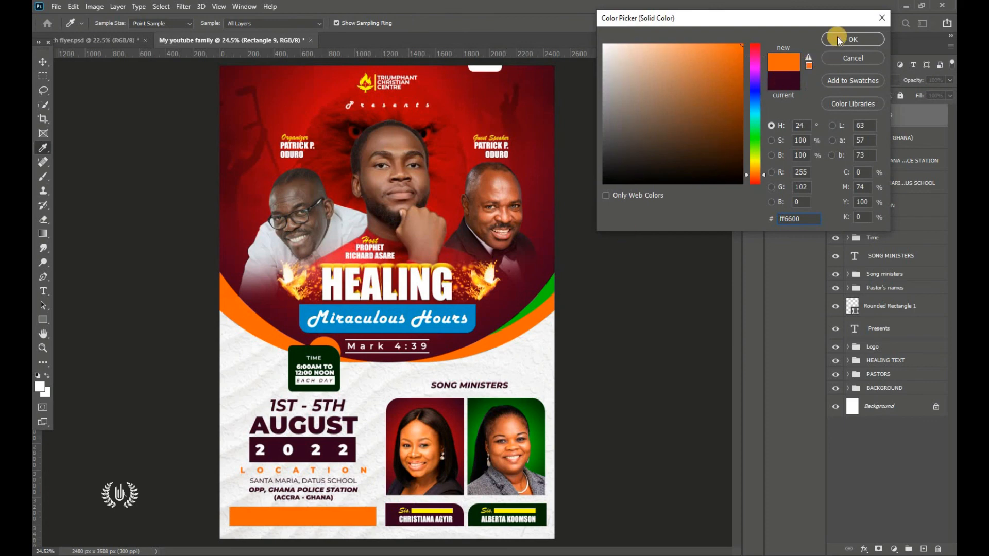
pyautogui.click(853, 39)
# Step: Place a Lorem Ipsum text line on the orange bar with 0 tracking at 15 pt
pyautogui.click(43, 291)
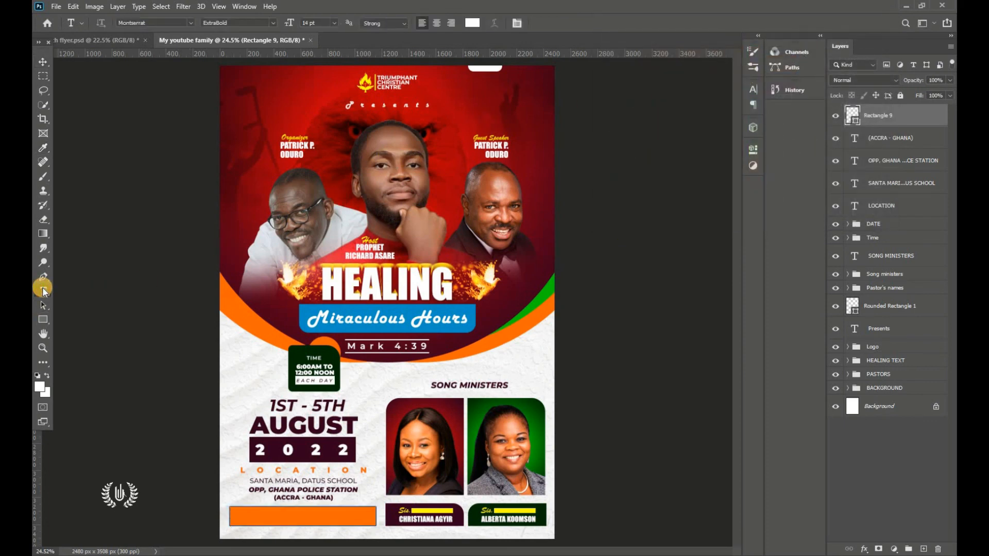
pyautogui.click(80, 291)
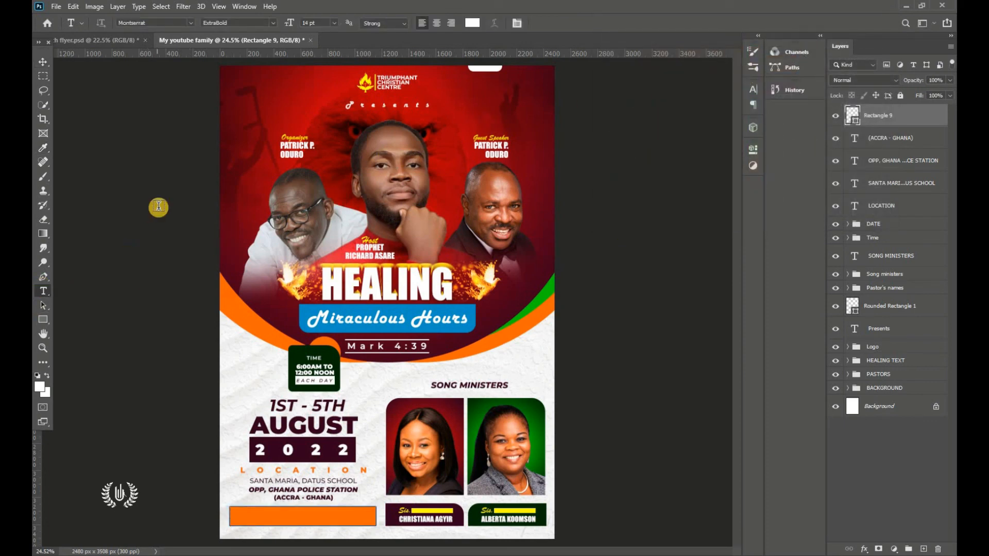
pyautogui.click(231, 307)
pyautogui.moveTo(263, 358); pyautogui.dragTo(262, 555)
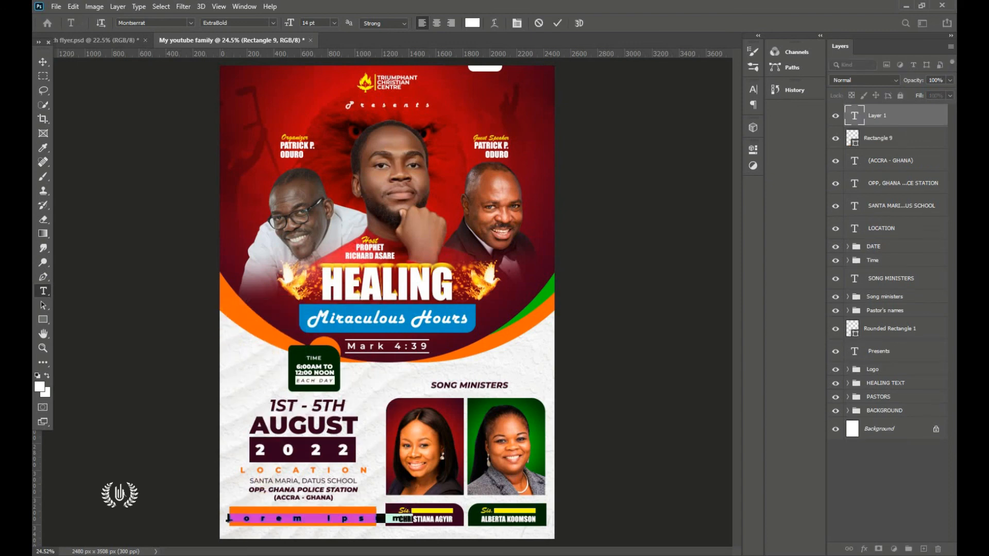
pyautogui.click(752, 90)
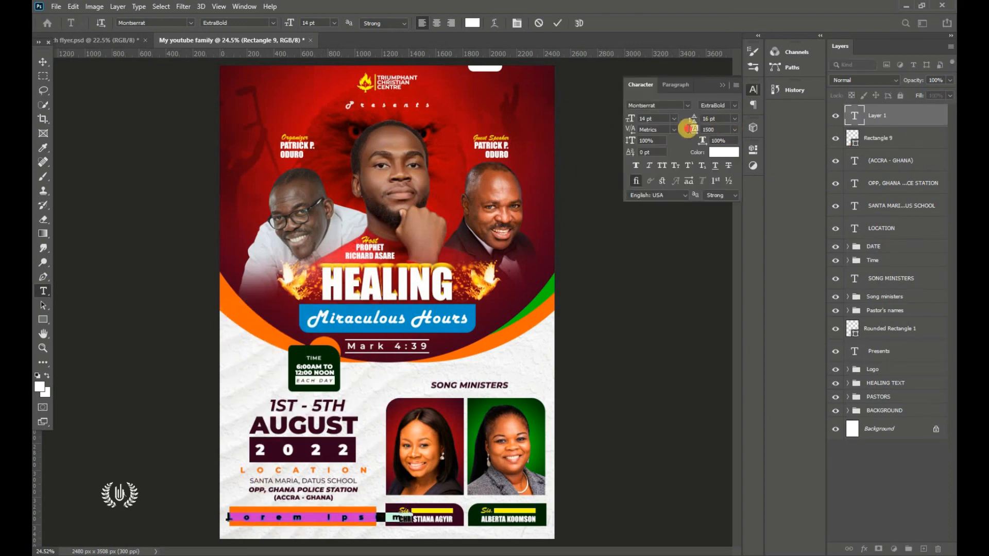
pyautogui.press('Return')
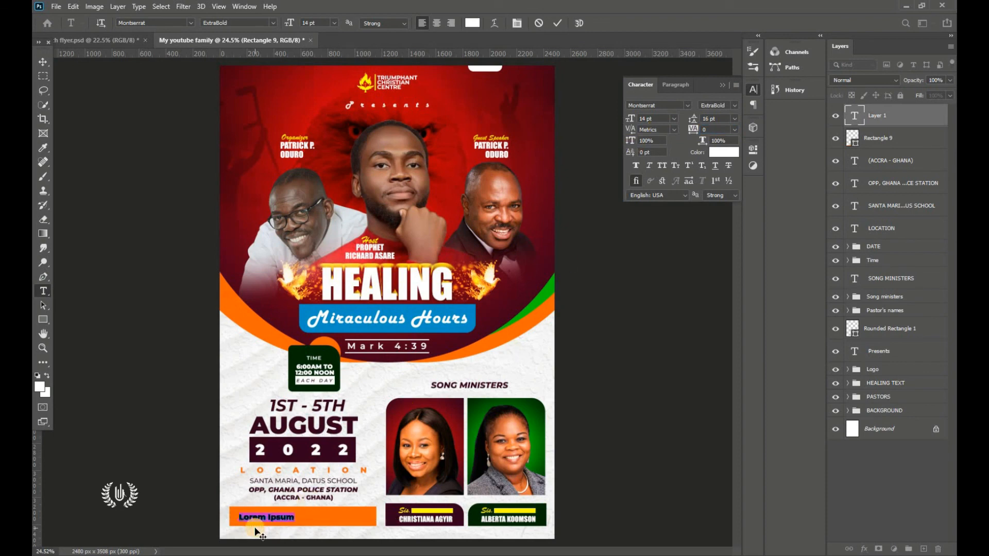
pyautogui.click(315, 23)
# Step: Replace the placeholder with an R.S.V.P line followed by the contact phone number
pyautogui.scroll(3, 287, 540)
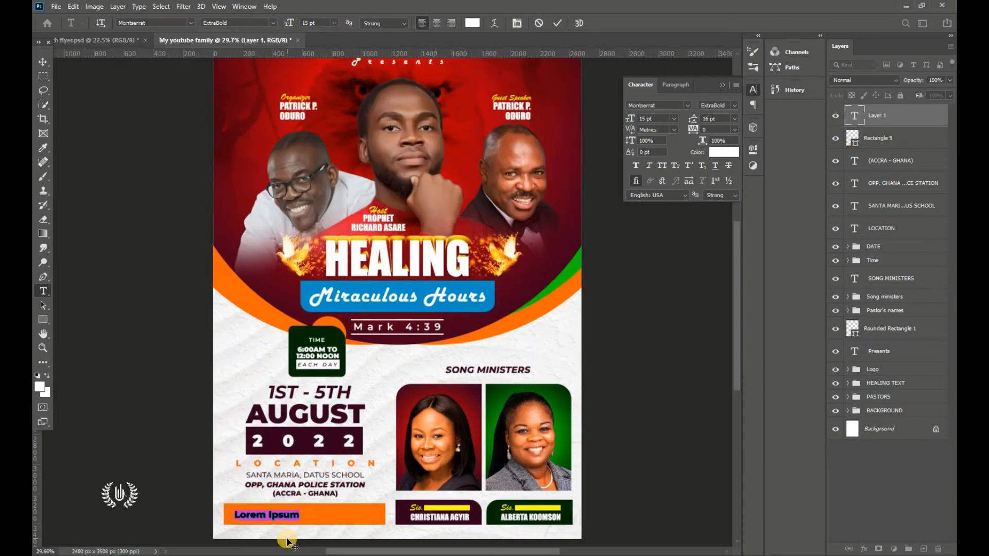
pyautogui.scroll(3, 287, 540)
pyautogui.moveTo(736, 326); pyautogui.dragTo(736, 353)
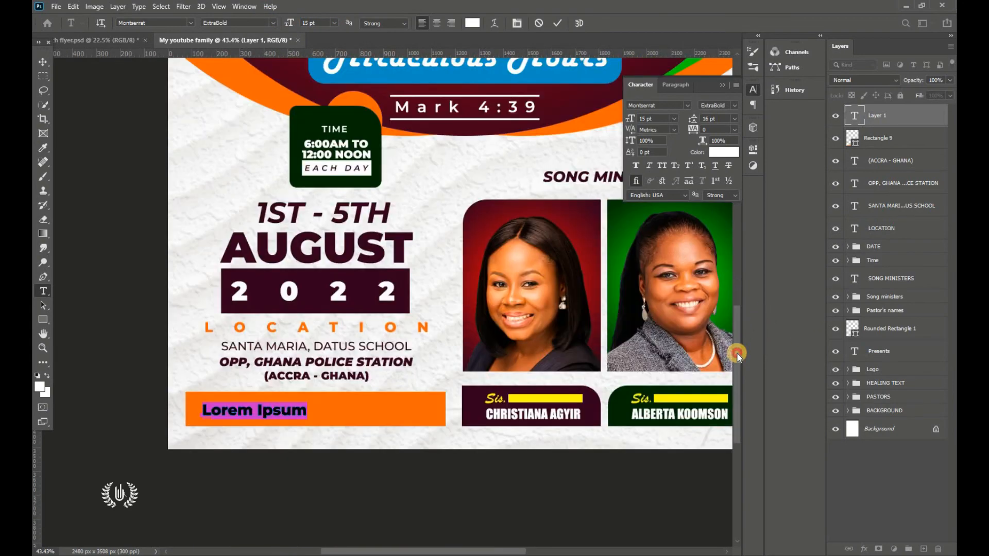
pyautogui.tripleClick(298, 412)
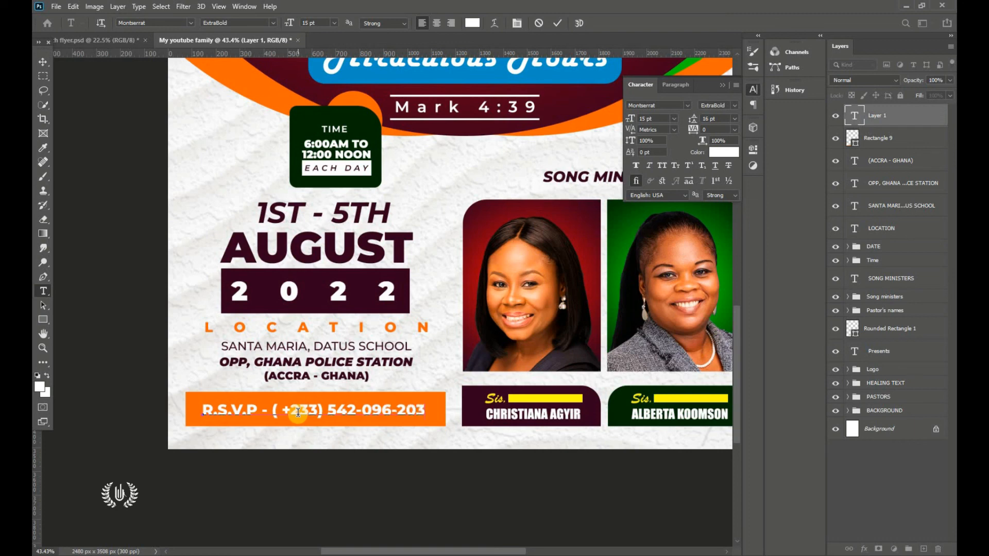
pyautogui.click(560, 23)
pyautogui.click(44, 63)
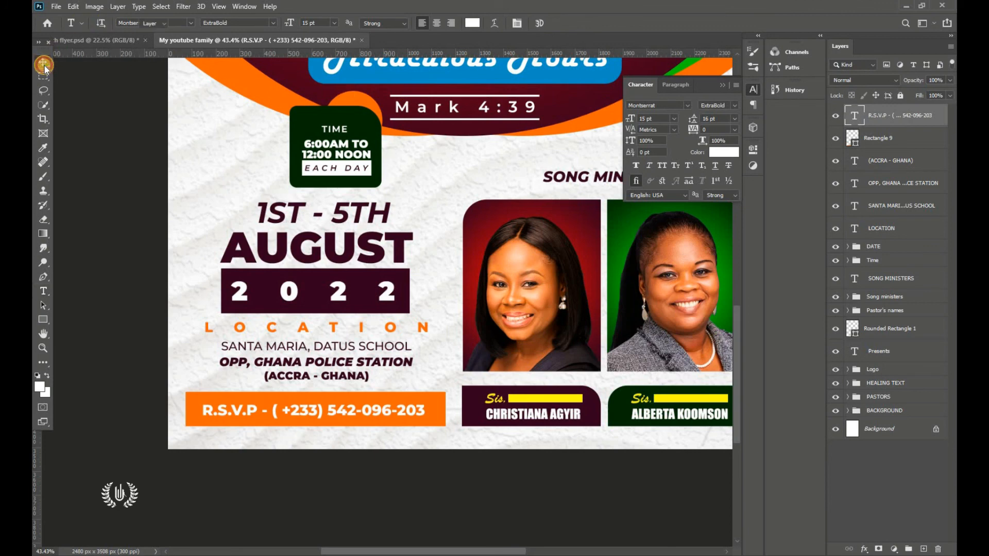
# Step: Centre the R.S.V.P text on the orange bar and add a guide along the bar's bottom edge
pyautogui.click(874, 133)
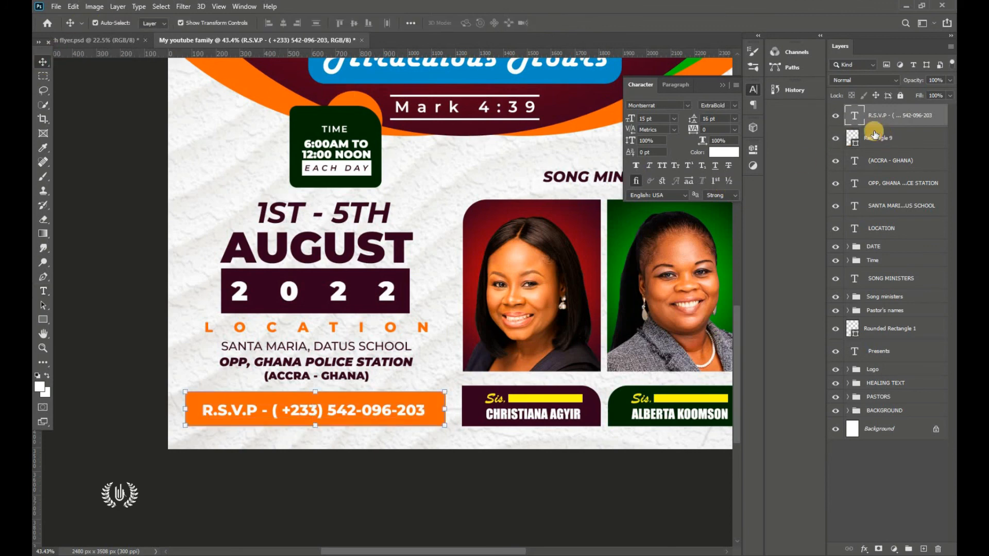
pyautogui.click(353, 23)
pyautogui.click(283, 23)
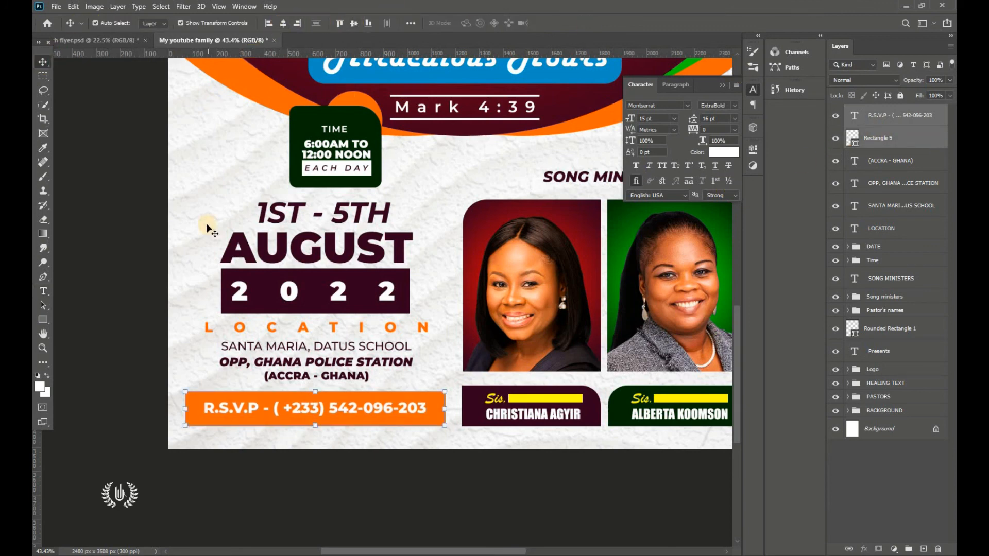
pyautogui.click(123, 284)
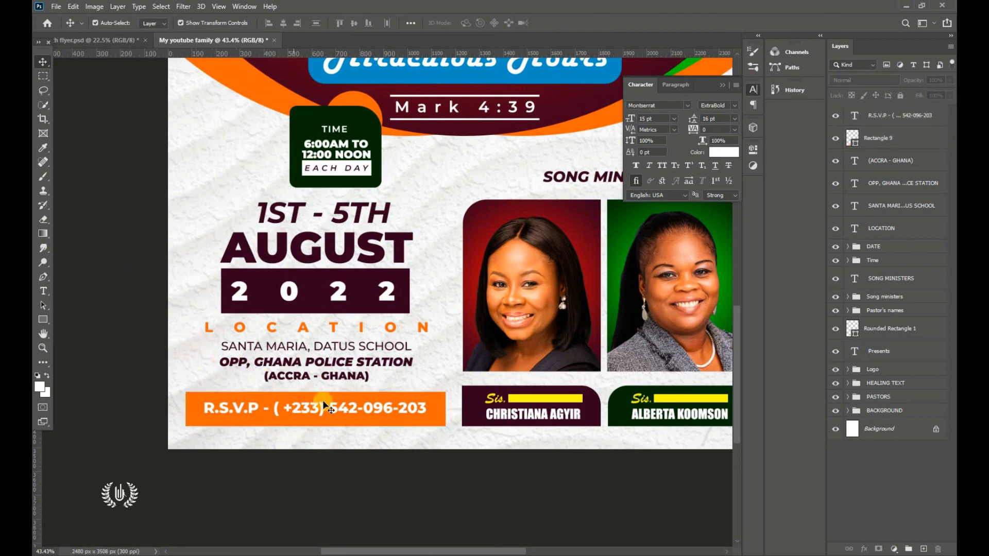
pyautogui.click(422, 415)
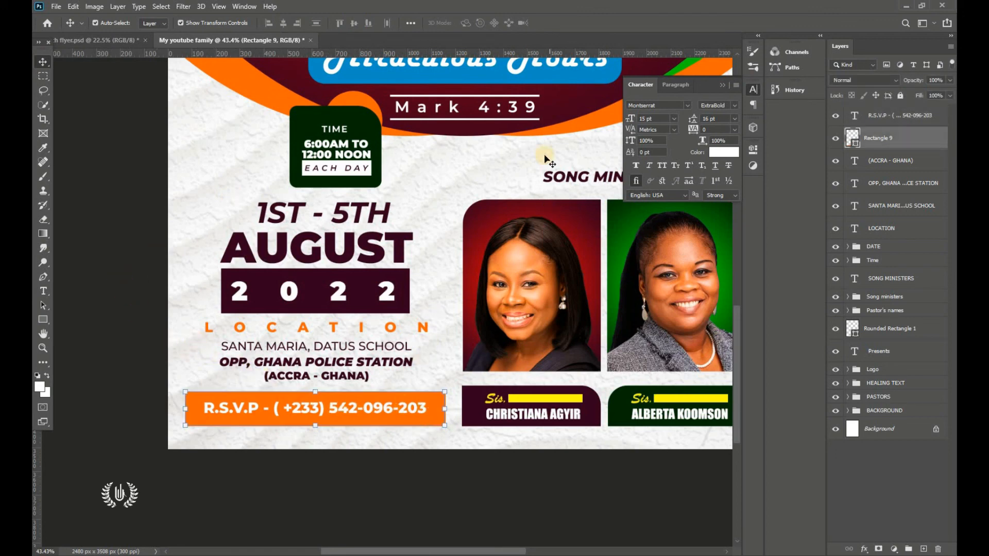
pyautogui.moveTo(534, 53); pyautogui.dragTo(528, 425)
# Step: Nudge the orange RSVP bar and its text slightly lower together
pyautogui.click(466, 471)
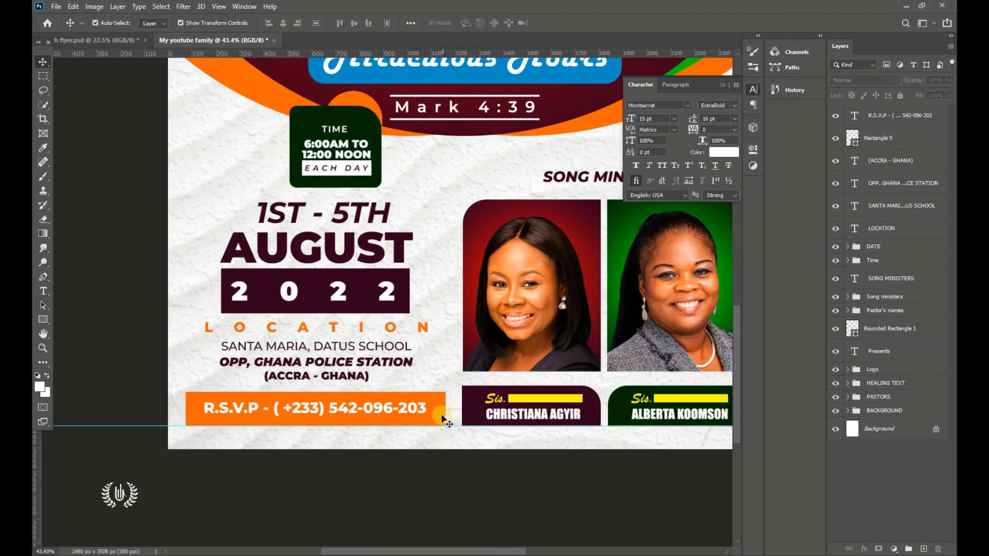
pyautogui.click(440, 414)
pyautogui.keyDown('shift'); pyautogui.click(423, 409); pyautogui.keyUp('shift')
pyautogui.press('Up')
pyautogui.press('Up')
pyautogui.press('Up')
pyautogui.press('Up')
pyautogui.press('Up')
pyautogui.press('Up')
pyautogui.press('Up')
pyautogui.press('Up')
pyautogui.press('Up')
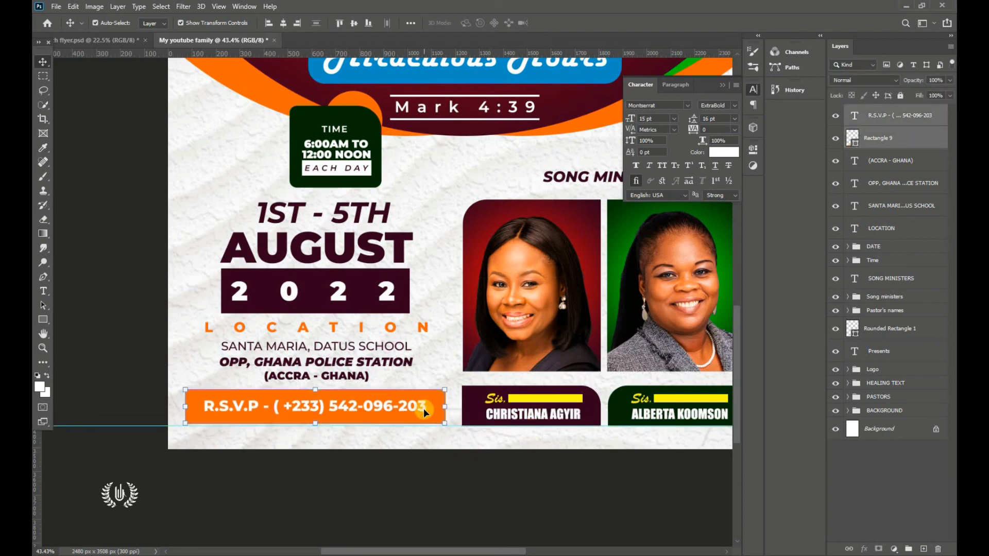
pyautogui.press('Down')
pyautogui.press('Down')
pyautogui.press('Down')
pyautogui.press('Down')
pyautogui.hotkey('ctrl', '0')
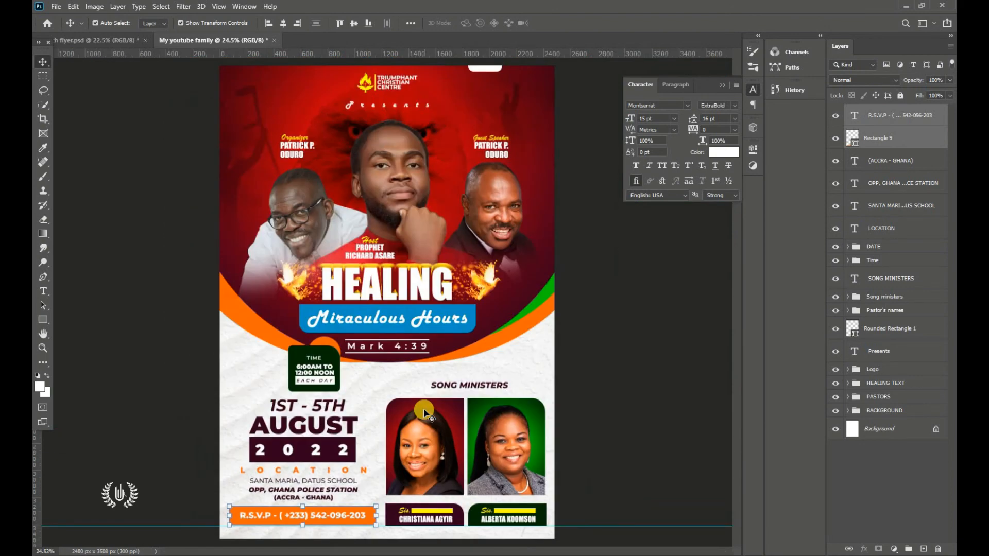
pyautogui.click(597, 393)
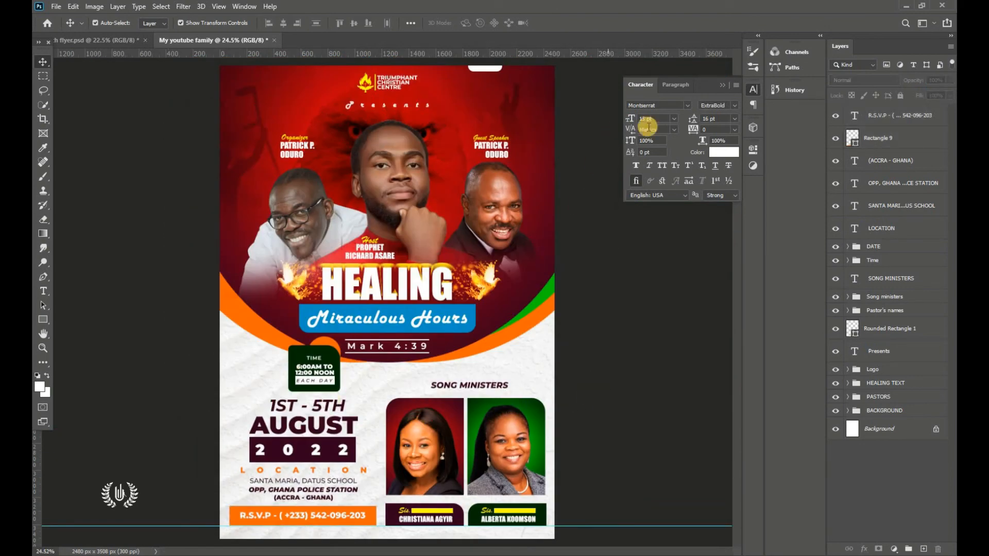
# Step: Close the Character panel and open the fill colour of Rectangle 8, the dark box behind 2022
pyautogui.click(727, 87)
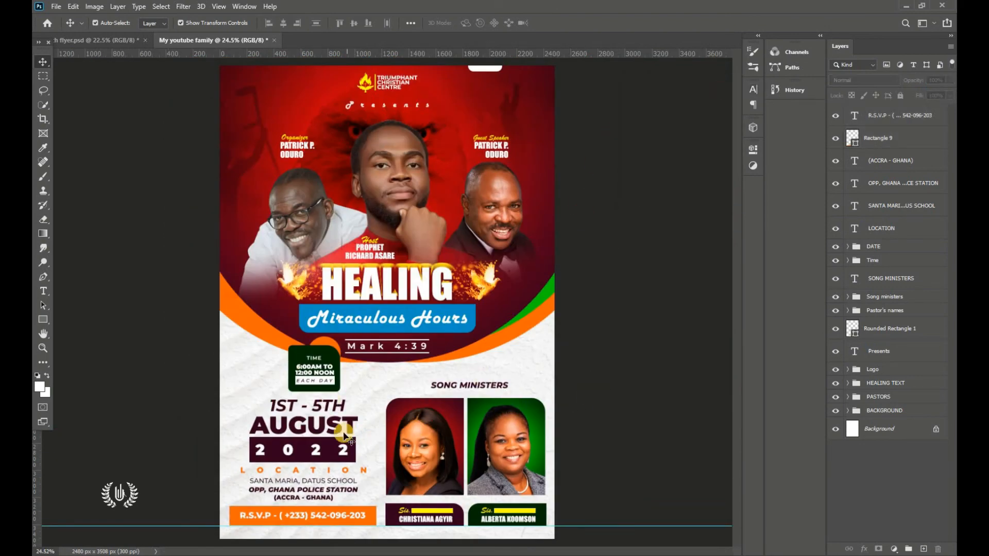
pyautogui.click(330, 454)
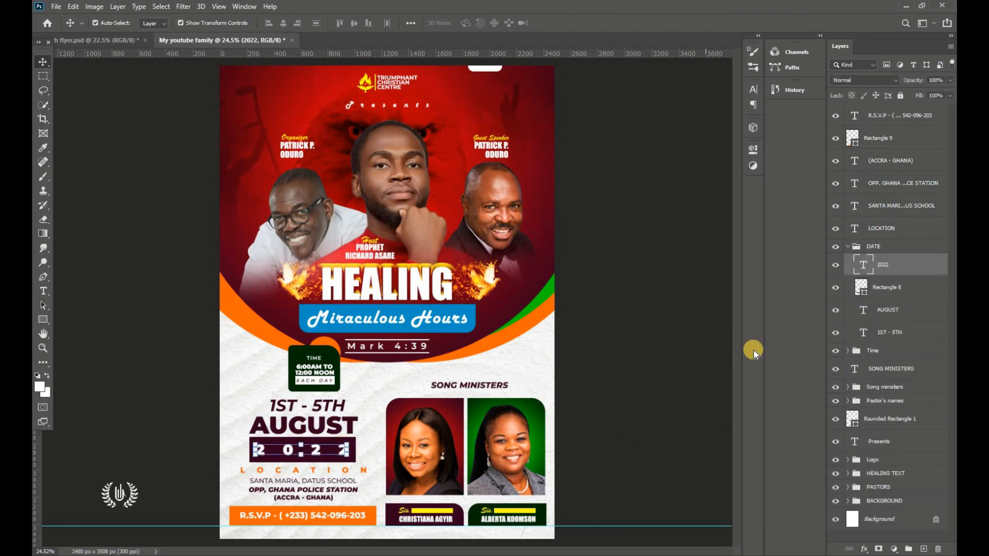
pyautogui.click(882, 296)
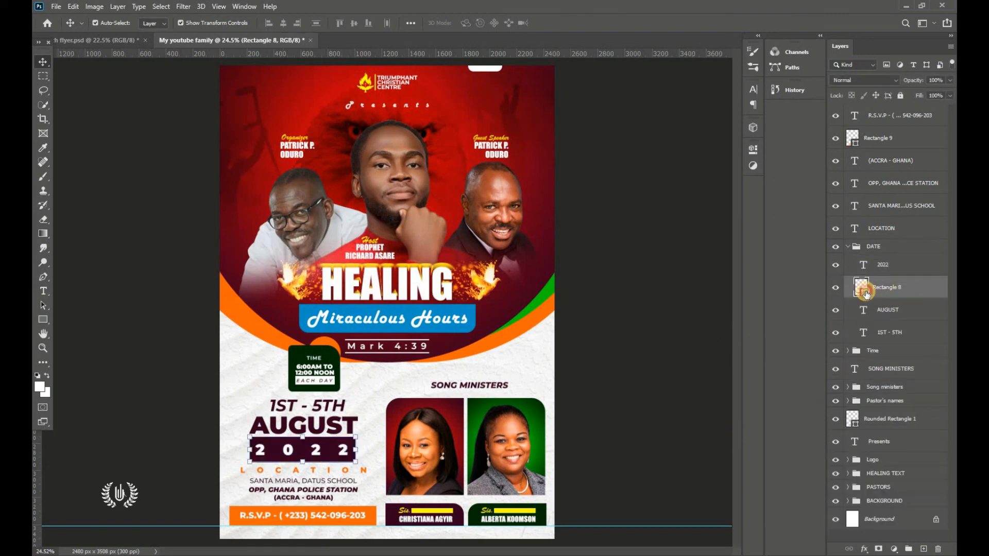
pyautogui.doubleClick(865, 291)
# Step: Look up Deep Violet 35011e in the Notepad notes and apply it as the 2022 box fill
pyautogui.hotkey('alt', 'Tab')
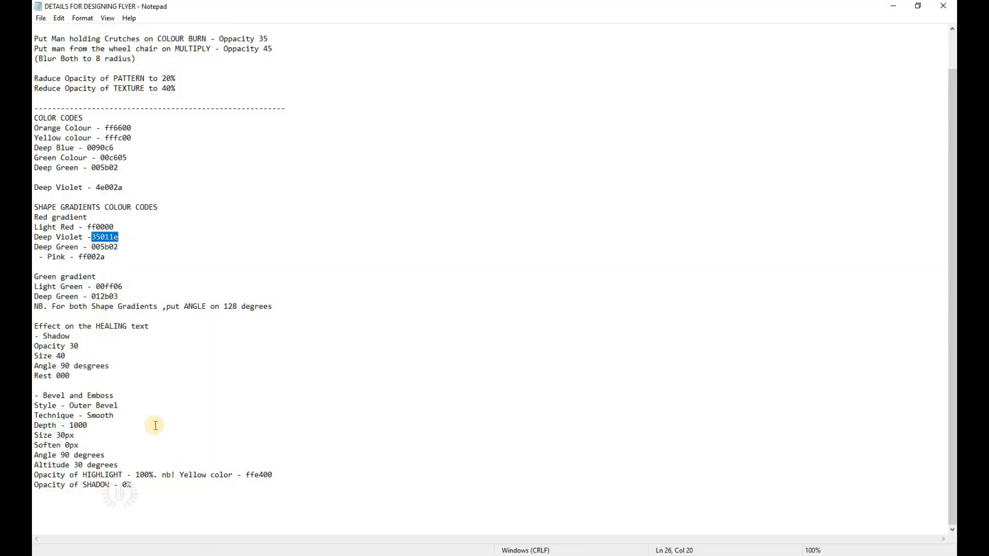
pyautogui.scroll(1, 95, 303)
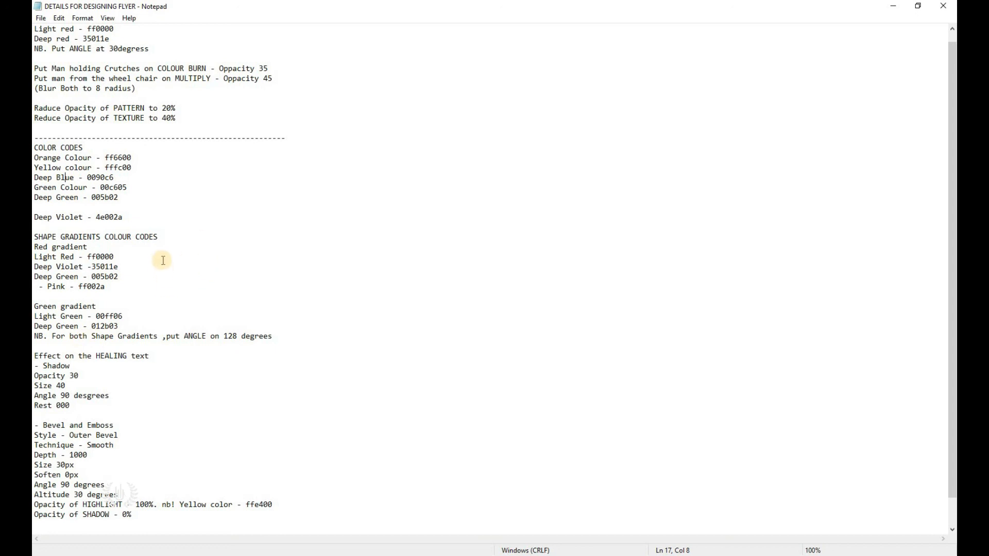
pyautogui.scroll(1, 160, 262)
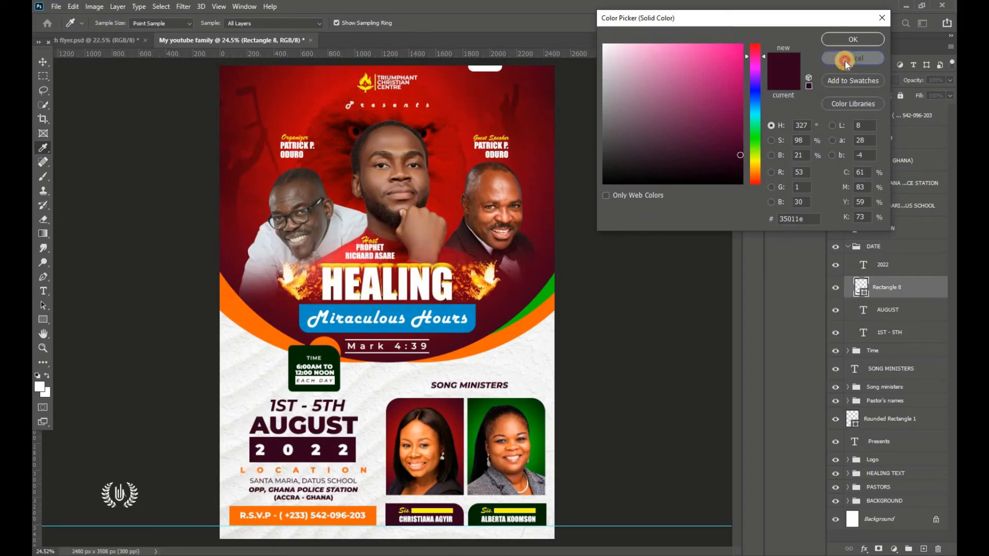
pyautogui.click(844, 60)
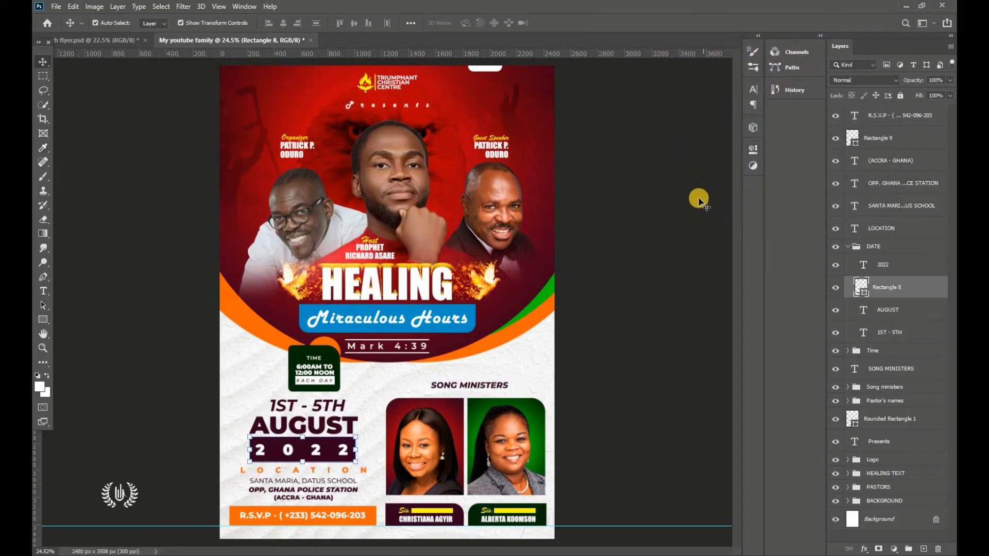
# Step: Collapse DATE and group the R.S.V.P through LOCATION layers into a folder named LOCATION
pyautogui.click(654, 201)
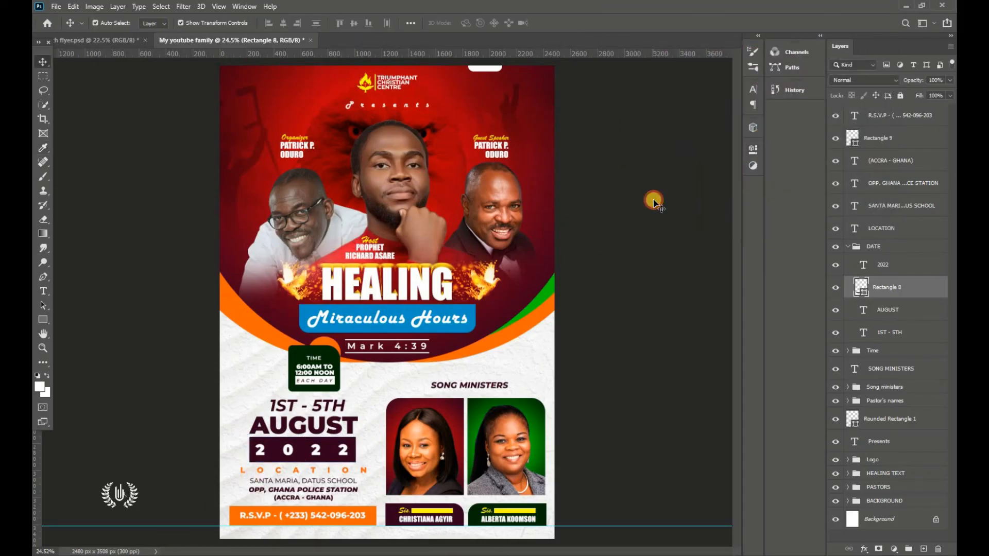
pyautogui.click(848, 246)
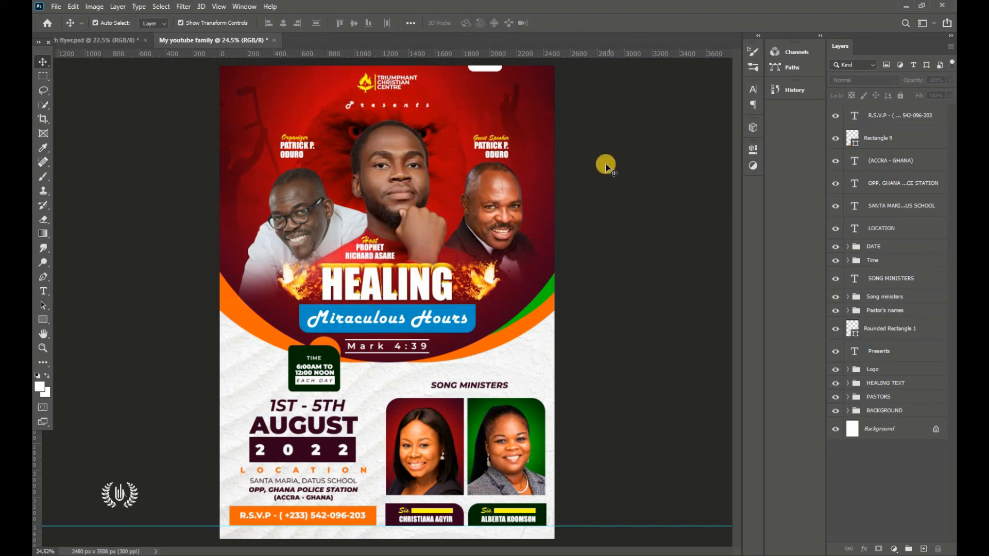
pyautogui.click(890, 126)
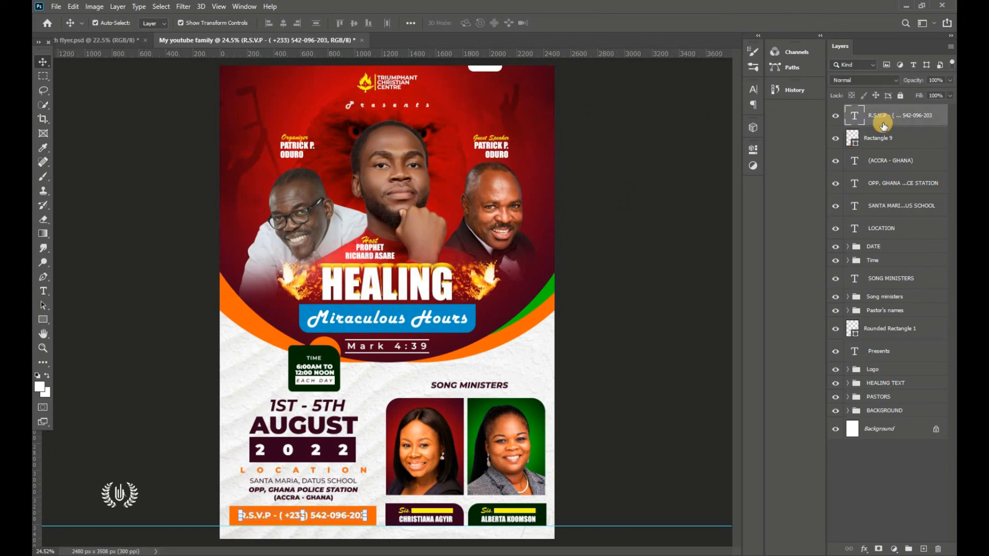
pyautogui.keyDown('shift'); pyautogui.click(892, 230); pyautogui.keyUp('shift')
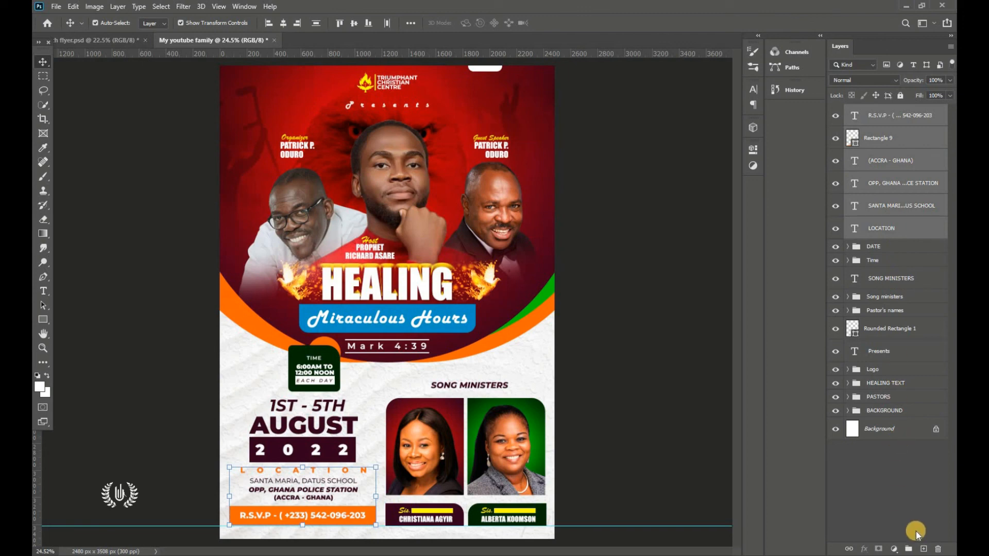
pyautogui.hotkey('ctrl', 'g')
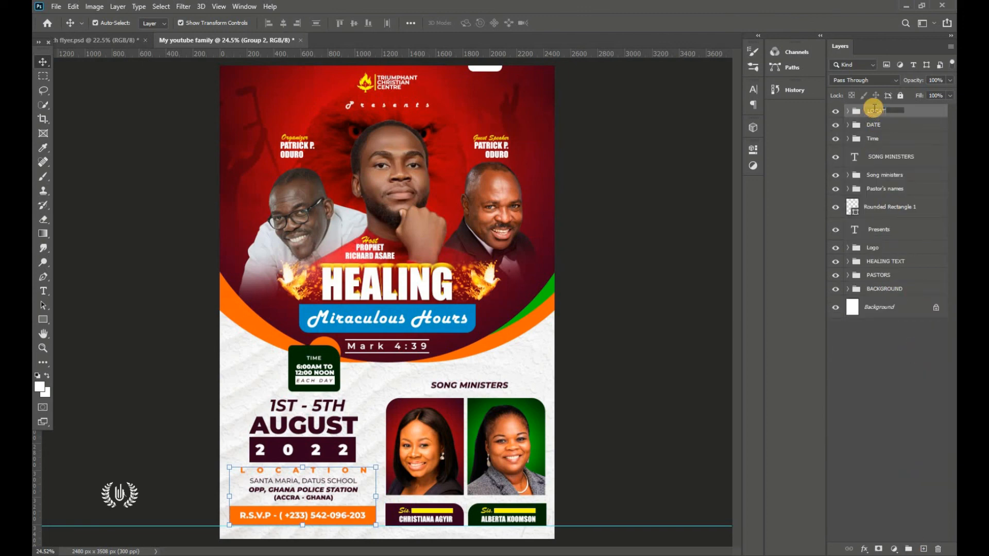
pyautogui.click(619, 140)
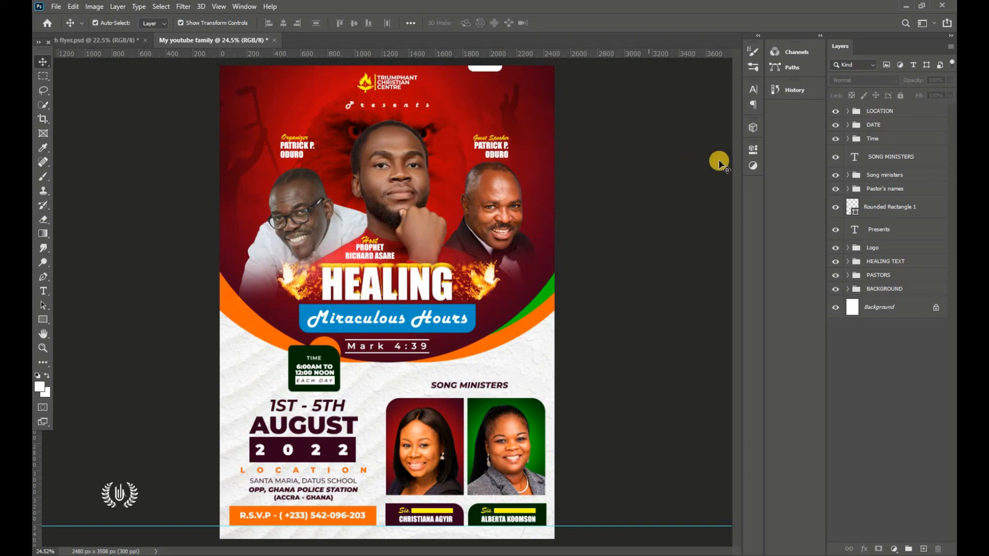
# Step: Compare against the other flyer document, then return to the family flyer
pyautogui.click(905, 113)
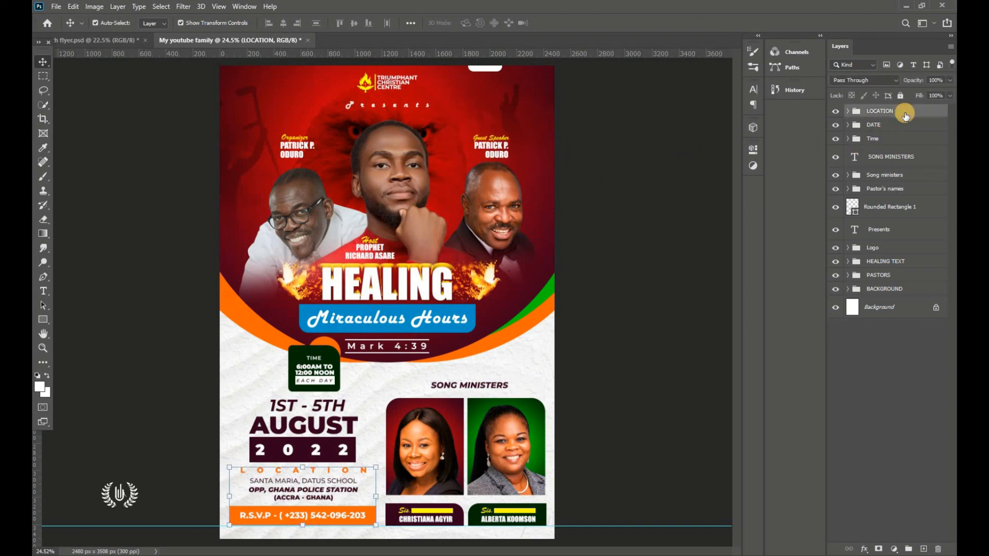
pyautogui.click(655, 151)
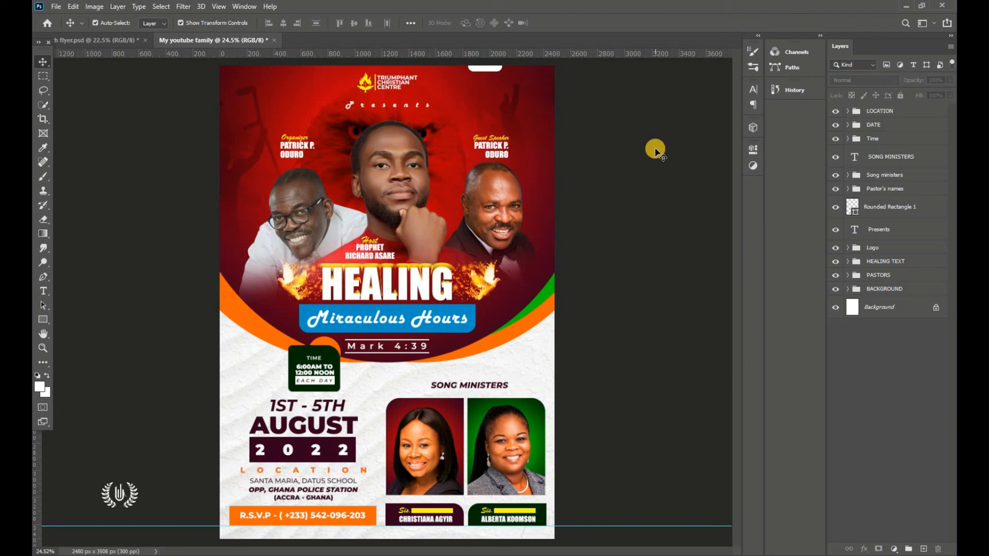
pyautogui.click(114, 38)
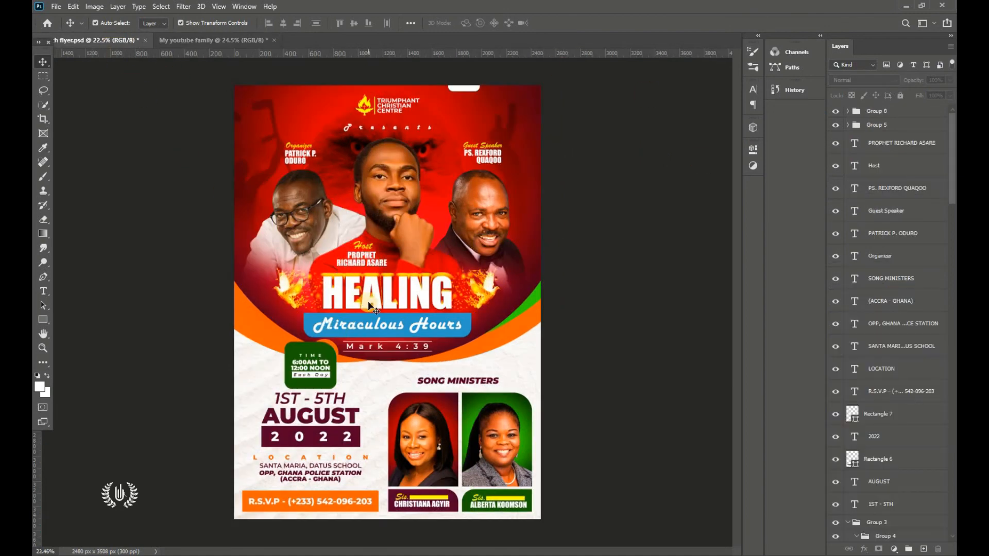
pyautogui.click(233, 36)
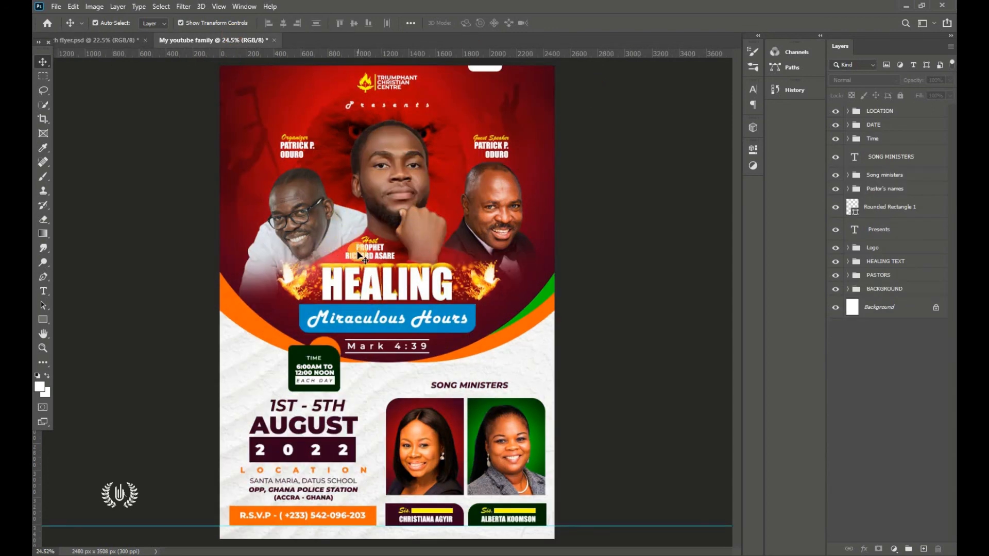
pyautogui.click(897, 113)
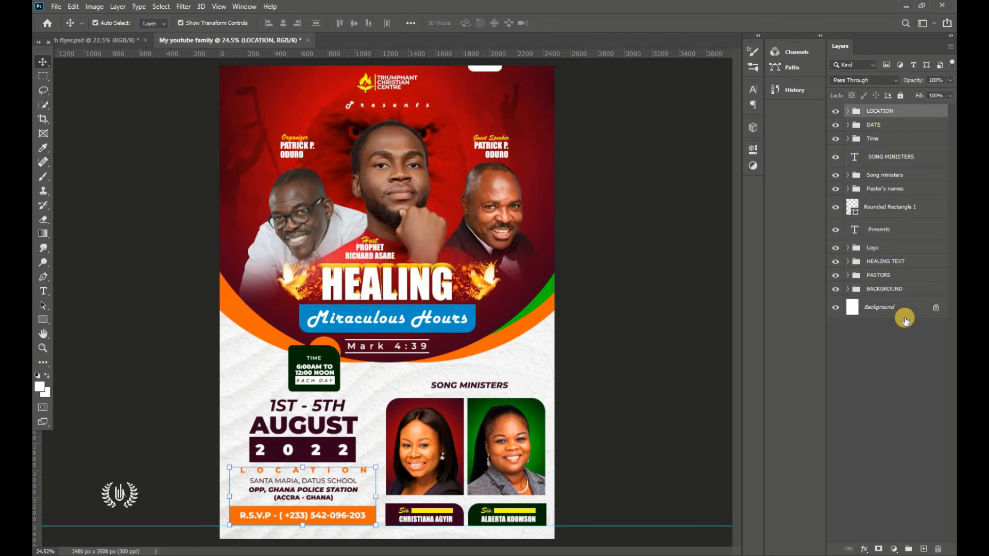
pyautogui.click(638, 328)
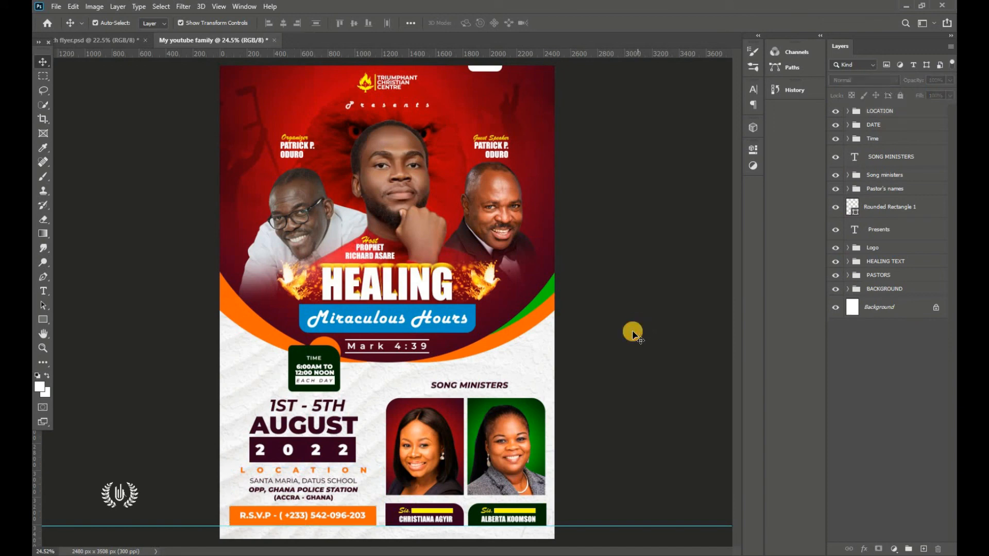
# Step: Give the name bar a slightly brighter maroon fill and reconfirm the 2022 box colour
pyautogui.click(466, 520)
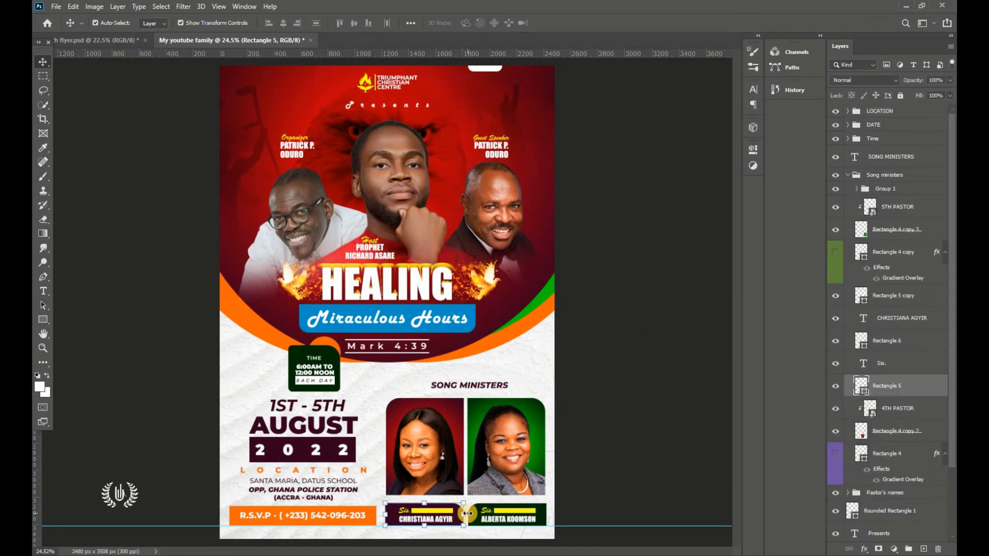
pyautogui.doubleClick(864, 392)
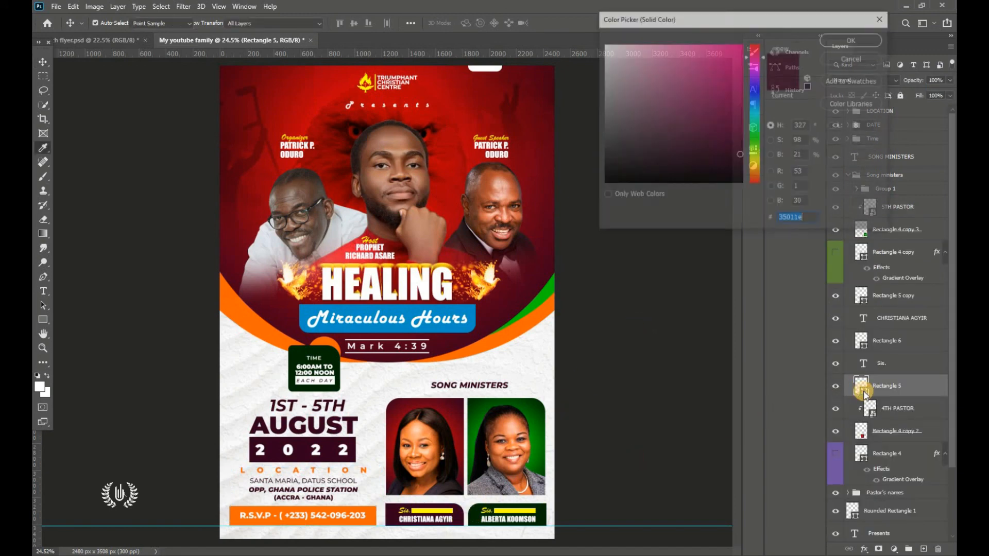
pyautogui.click(739, 140)
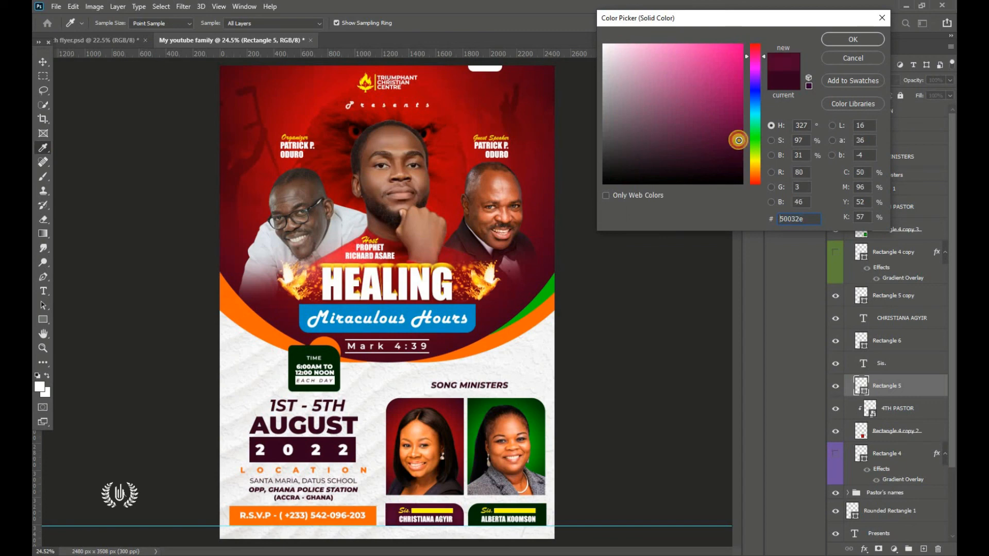
pyautogui.click(807, 220)
pyautogui.click(852, 40)
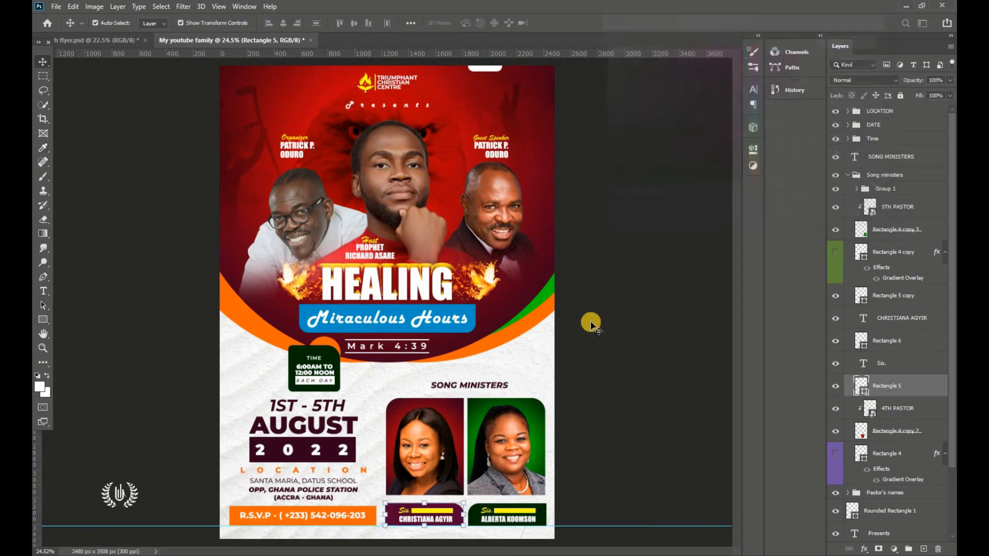
pyautogui.click(339, 446)
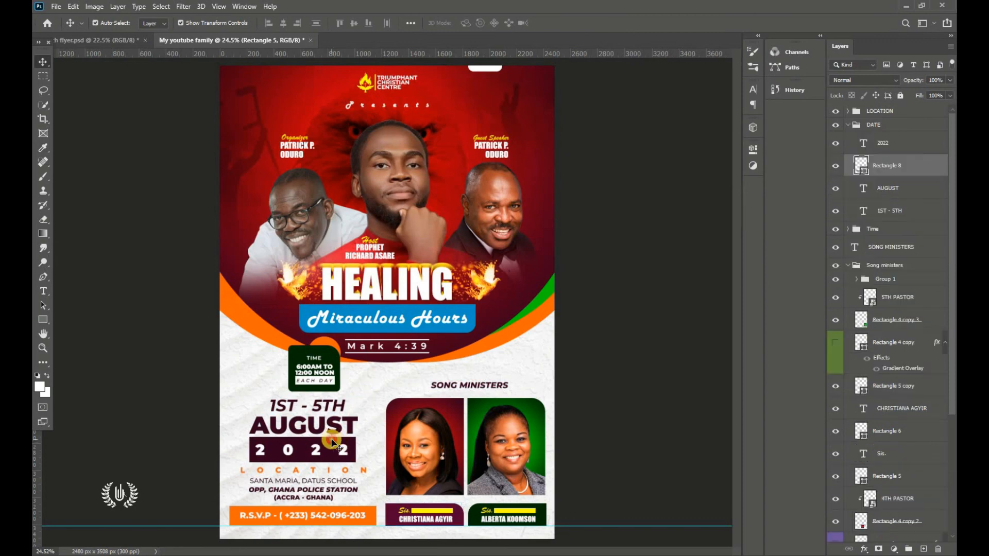
pyautogui.doubleClick(865, 170)
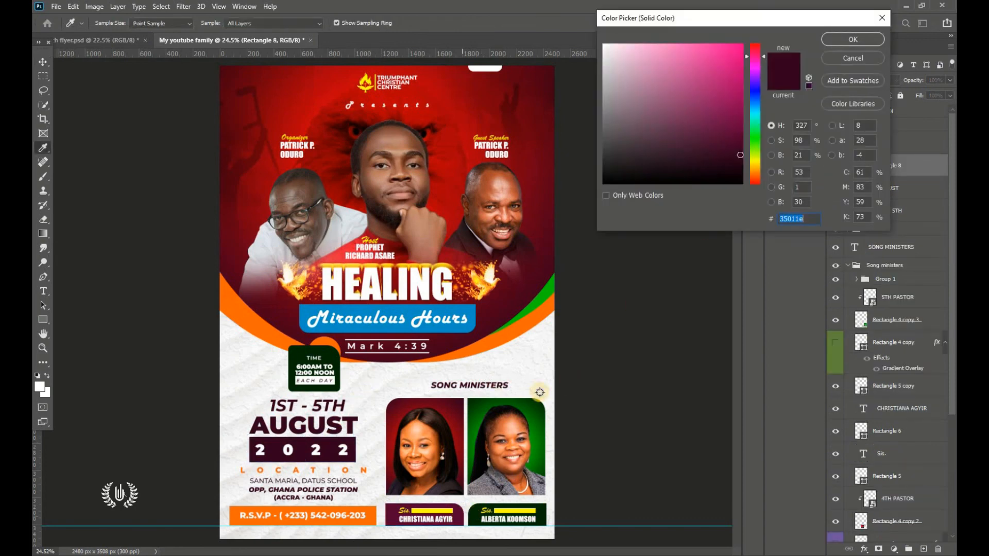
pyautogui.click(852, 39)
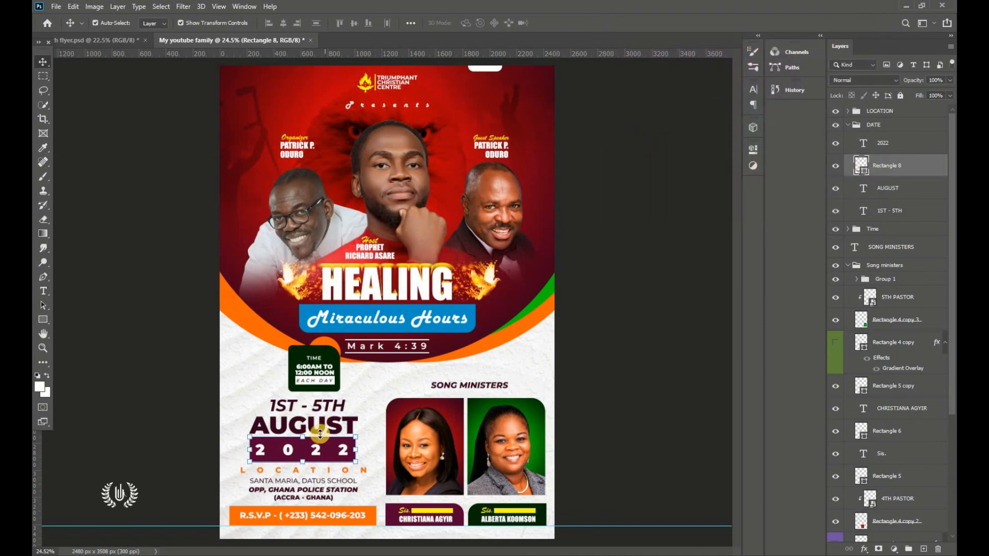
# Step: Colour the AUGUST text with maroon sampled from the name bar
pyautogui.click(344, 429)
pyautogui.click(753, 89)
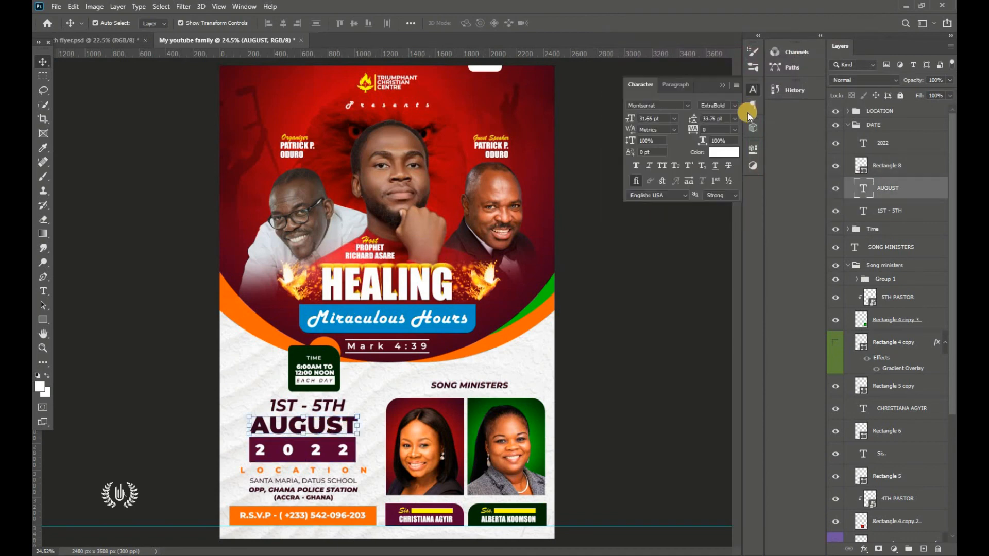
pyautogui.click(726, 151)
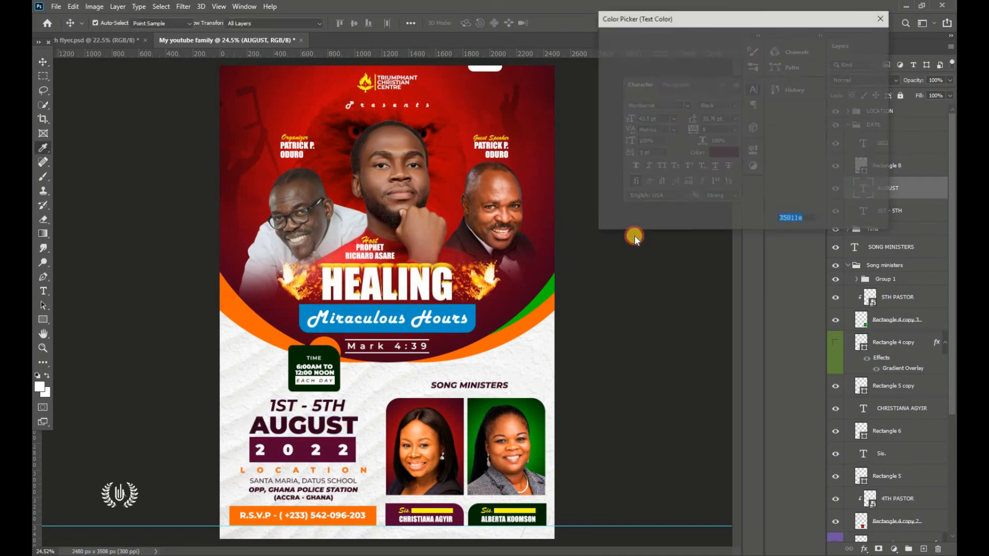
pyautogui.click(458, 519)
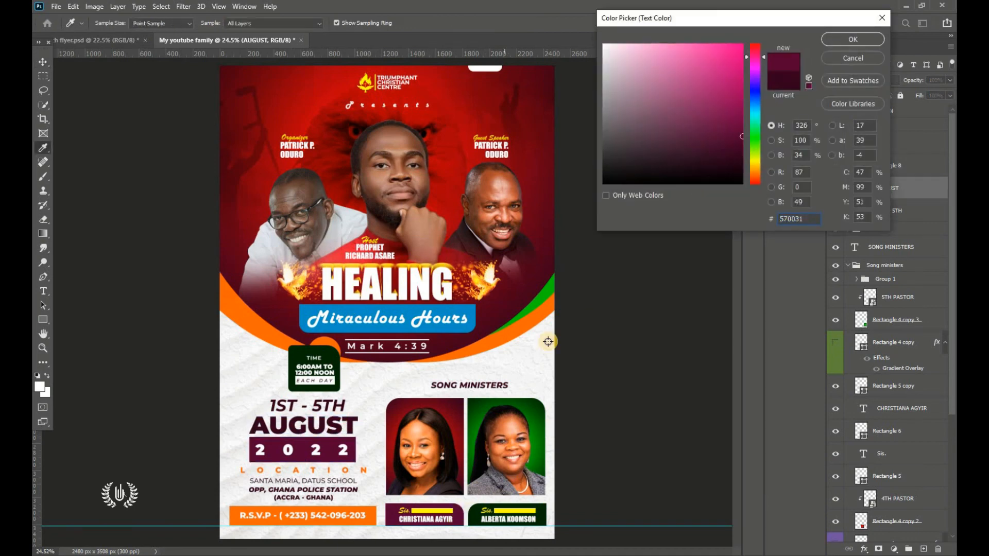
pyautogui.click(851, 40)
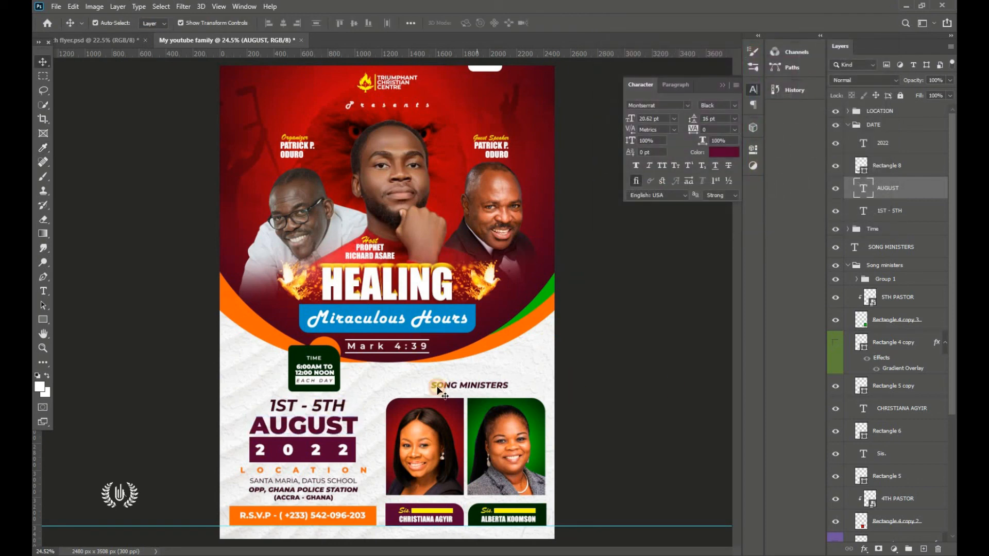
# Step: Make the 1ST - 5TH date and the police station address line dark maroon
pyautogui.click(329, 406)
pyautogui.click(728, 152)
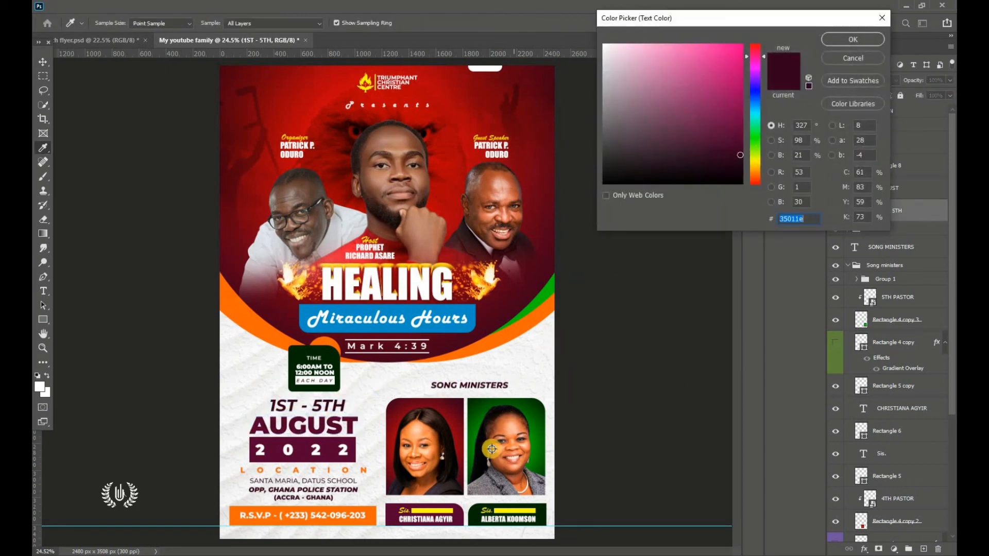
pyautogui.click(853, 39)
pyautogui.click(319, 492)
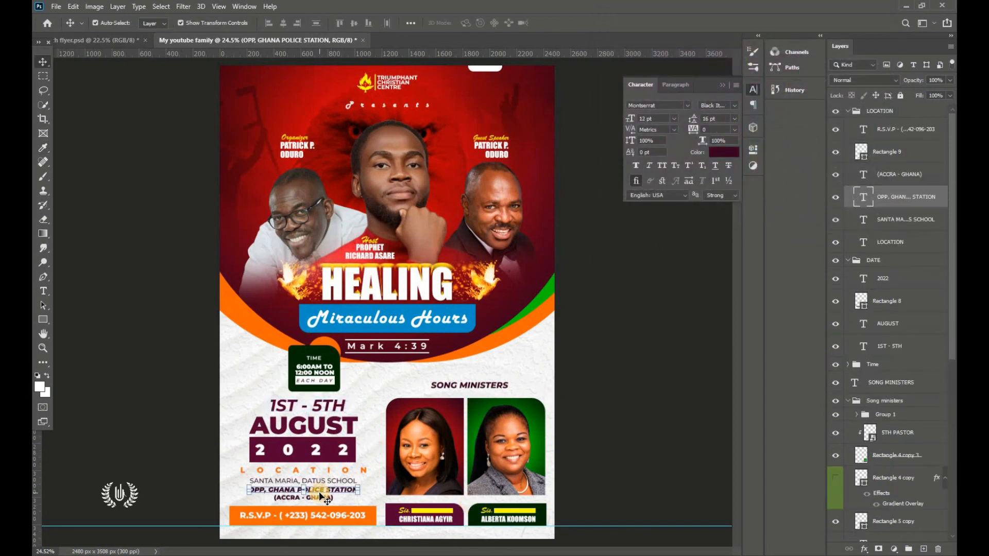
pyautogui.click(717, 153)
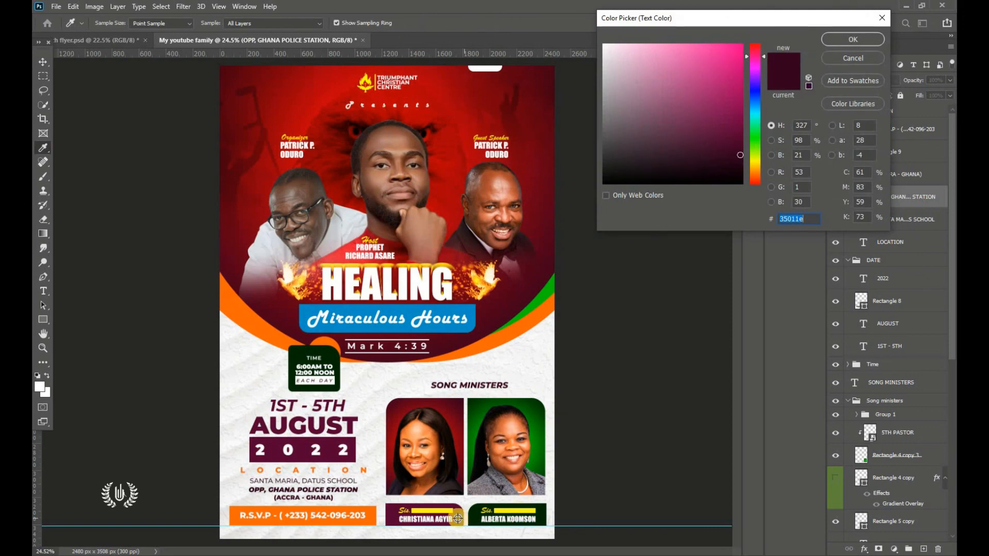
pyautogui.click(836, 46)
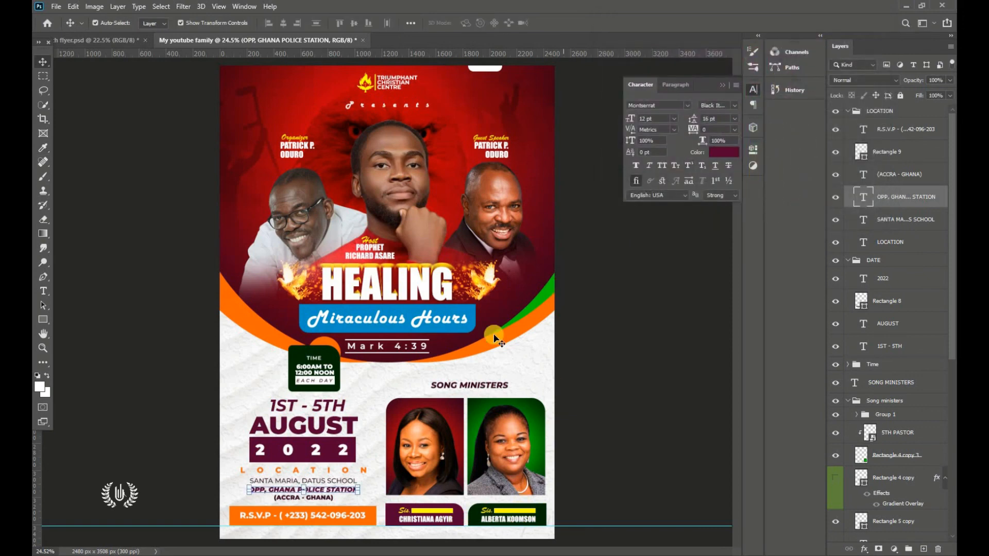
# Step: Set the SONG MINISTERS heading to dark maroon 570031
pyautogui.click(460, 387)
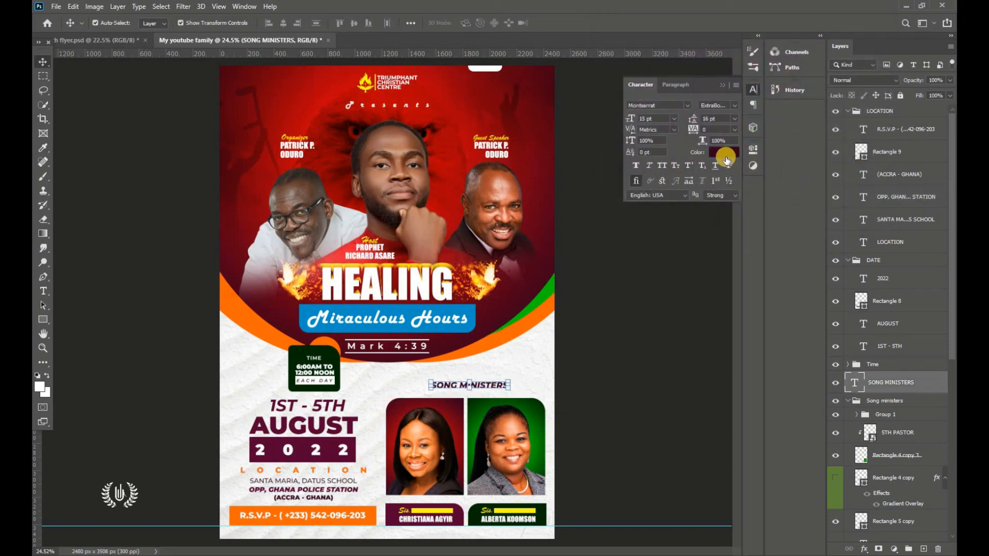
pyautogui.click(723, 152)
pyautogui.click(463, 515)
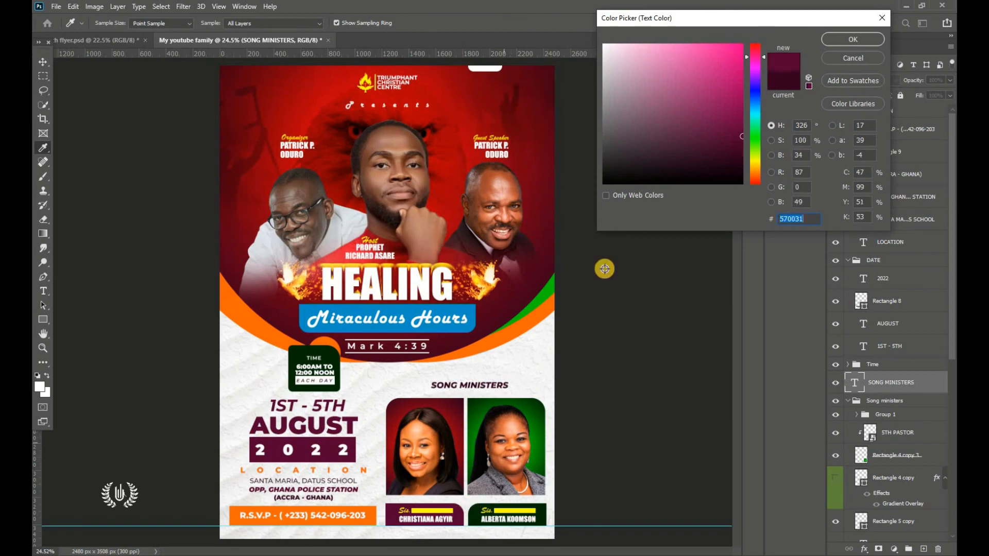
pyautogui.click(849, 43)
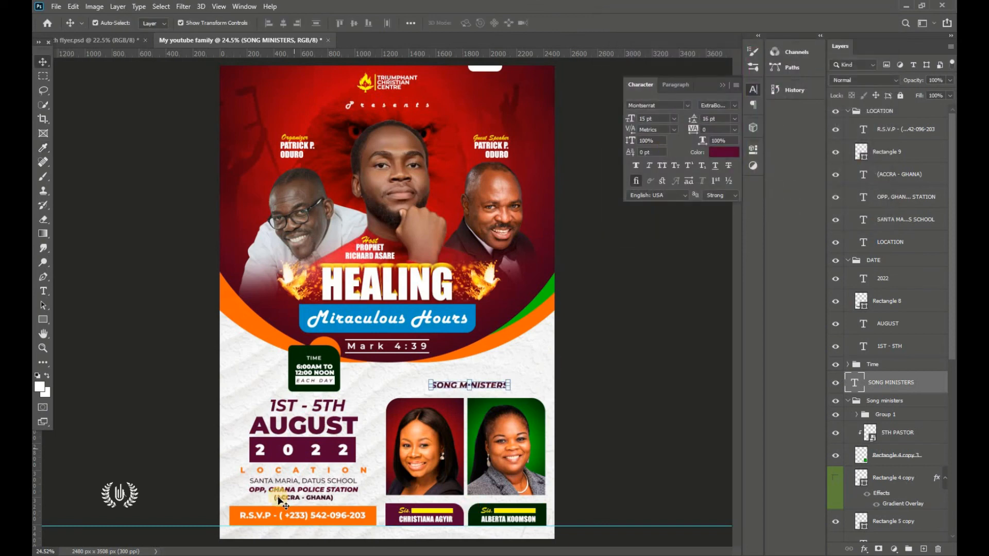
pyautogui.click(396, 398)
# Step: Reapply the dark maroon to the 1ST - 5TH date text and collapse the Character panel
pyautogui.click(310, 406)
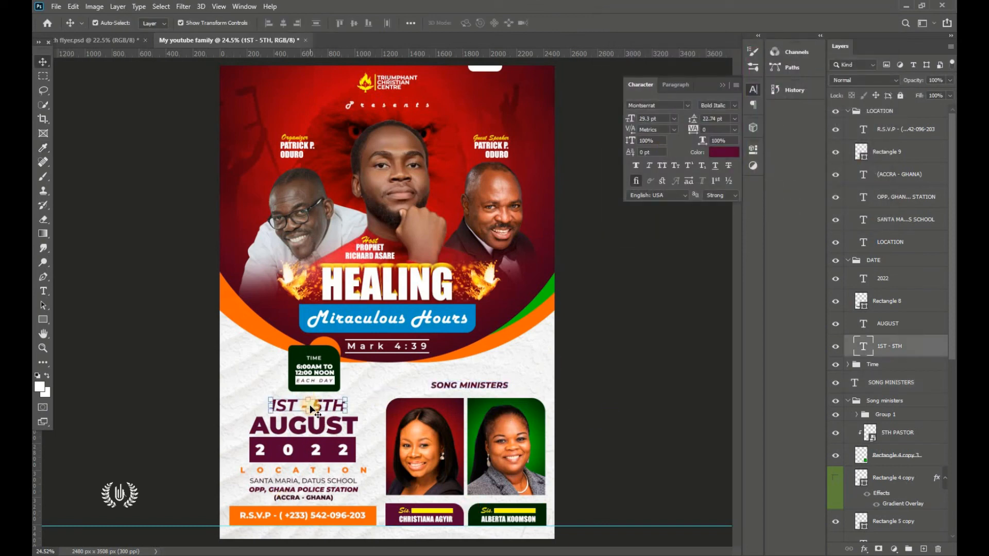
pyautogui.click(716, 154)
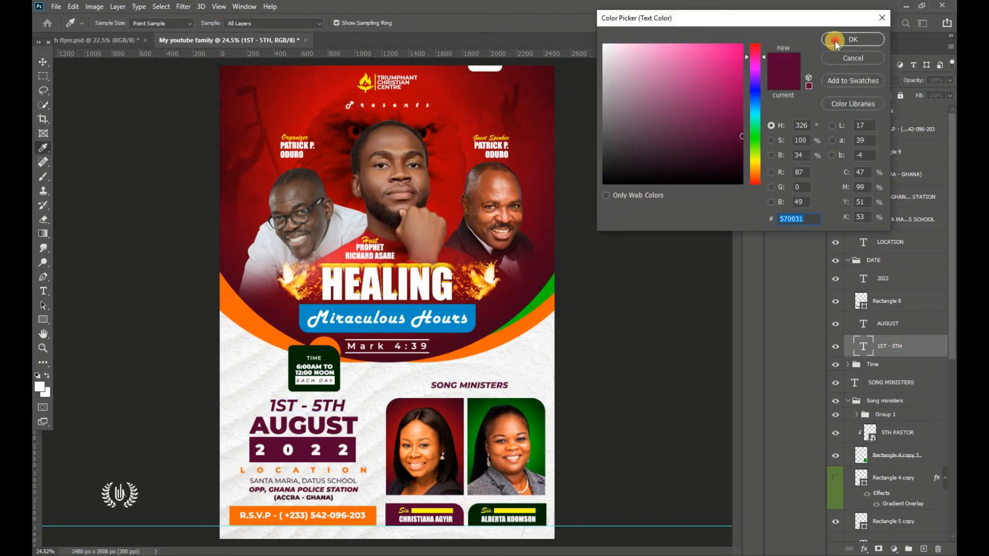
pyautogui.click(850, 39)
pyautogui.click(723, 84)
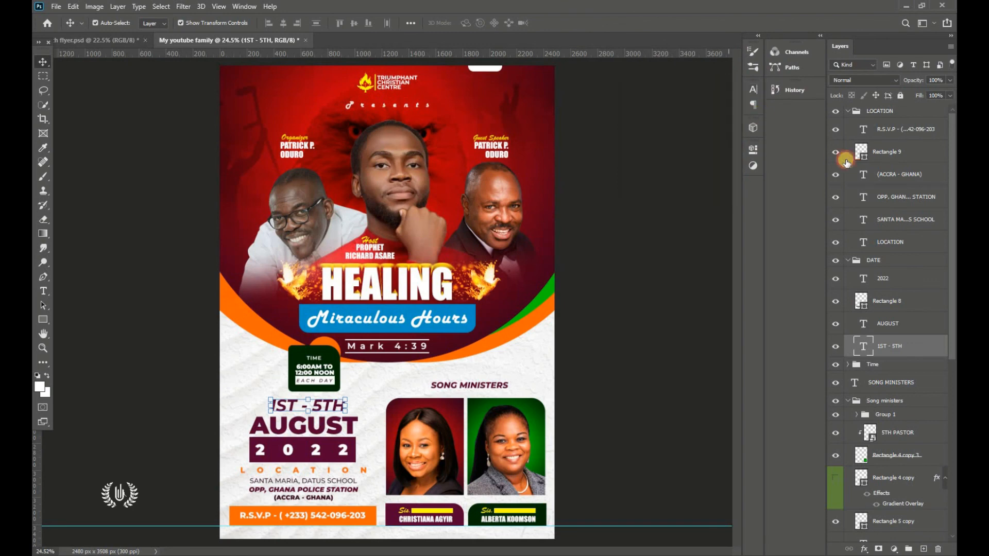
pyautogui.click(909, 113)
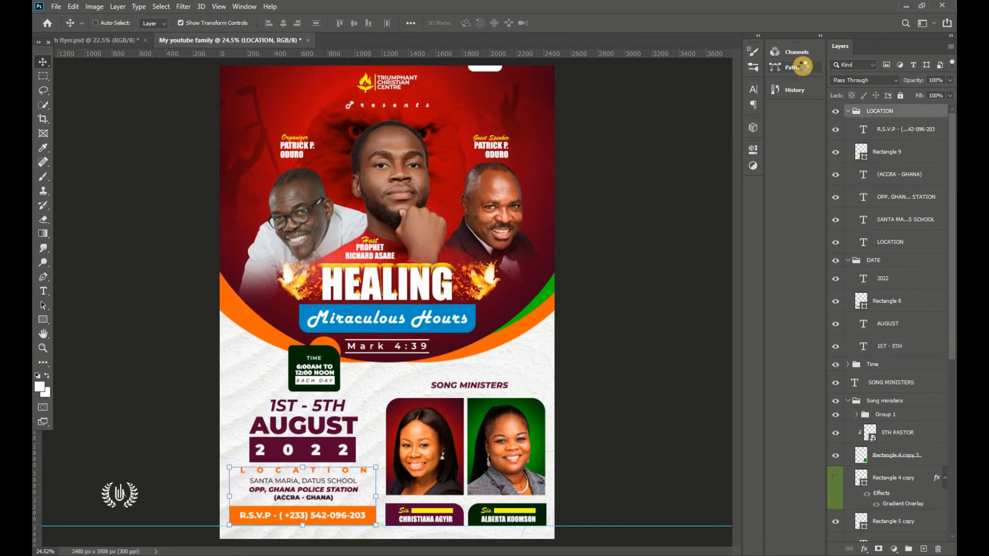
# Step: Stamp all visible layers into a new Layer 1 and open the Camera Raw Filter
pyautogui.hotkey('ctrl', 'alt', 'shift', 'e')
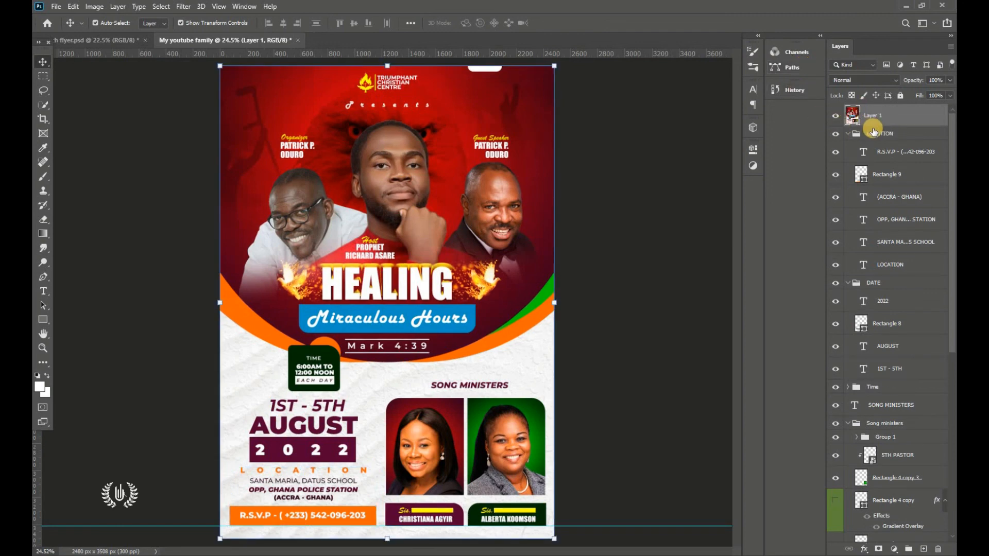
pyautogui.click(178, 8)
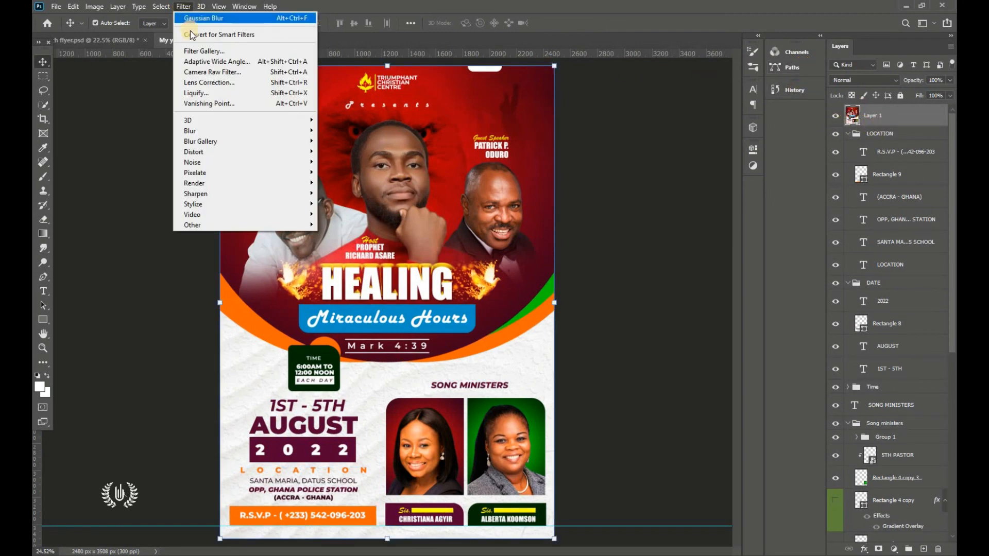
pyautogui.click(196, 68)
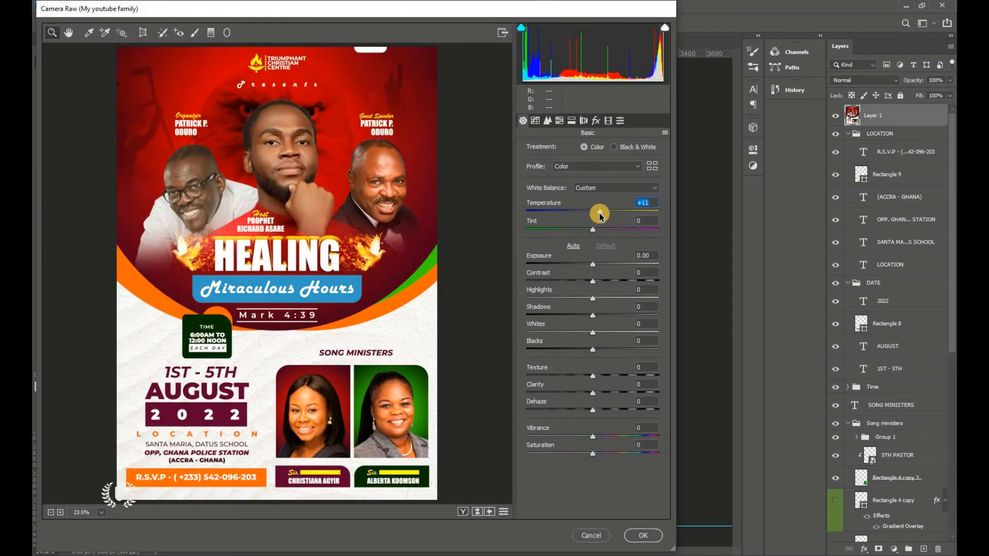
# Step: Grade Layer 1 with Temperature 10, Tint 15, Contrast 10, Clarity 5, Saturation 5
pyautogui.write('15')
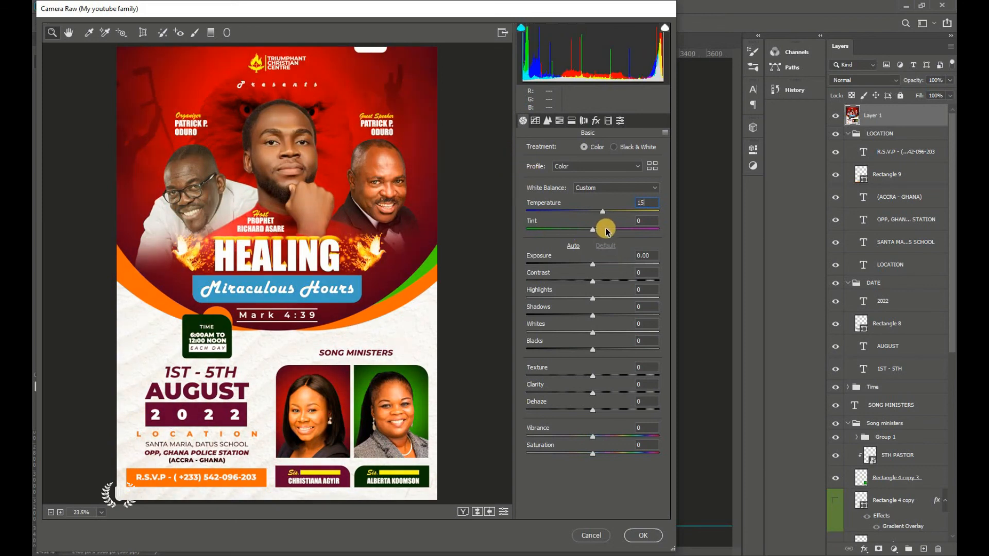
pyautogui.moveTo(594, 230); pyautogui.dragTo(603, 230)
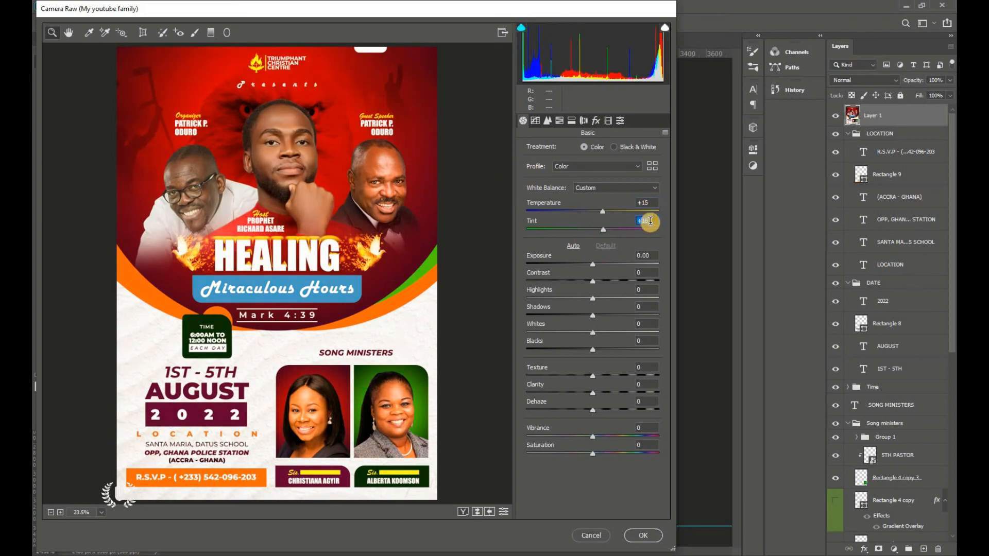
pyautogui.write('15')
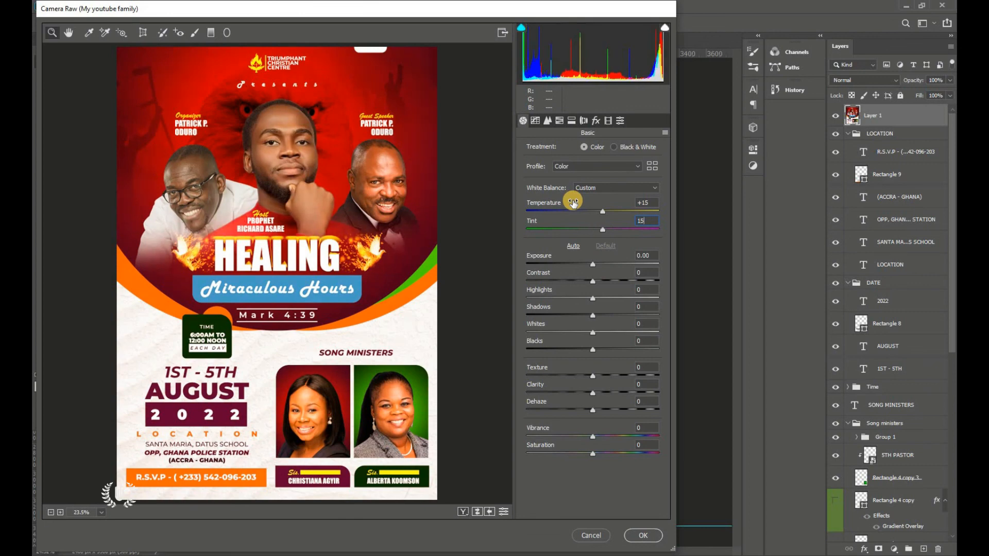
pyautogui.click(598, 281)
pyautogui.write('1')
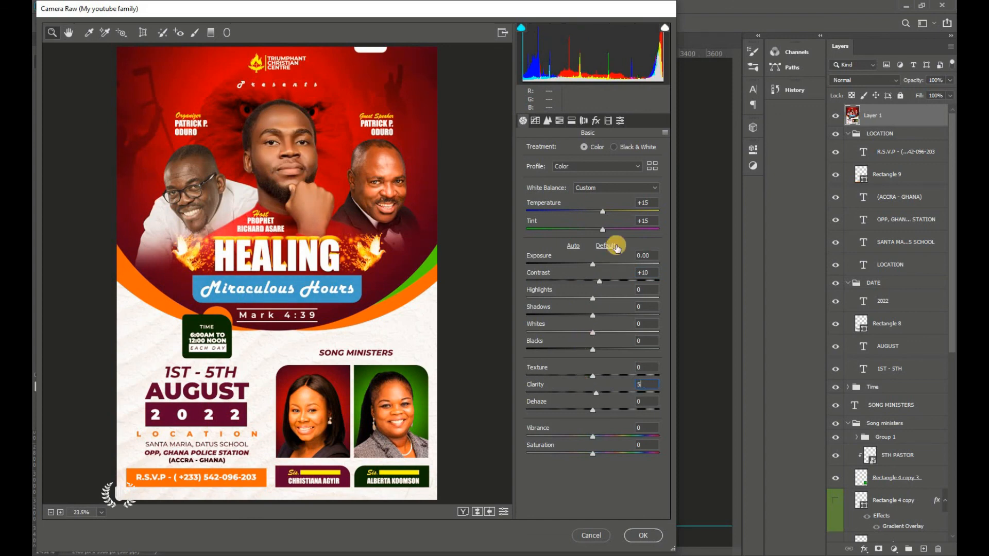
pyautogui.click(646, 204)
pyautogui.write('10')
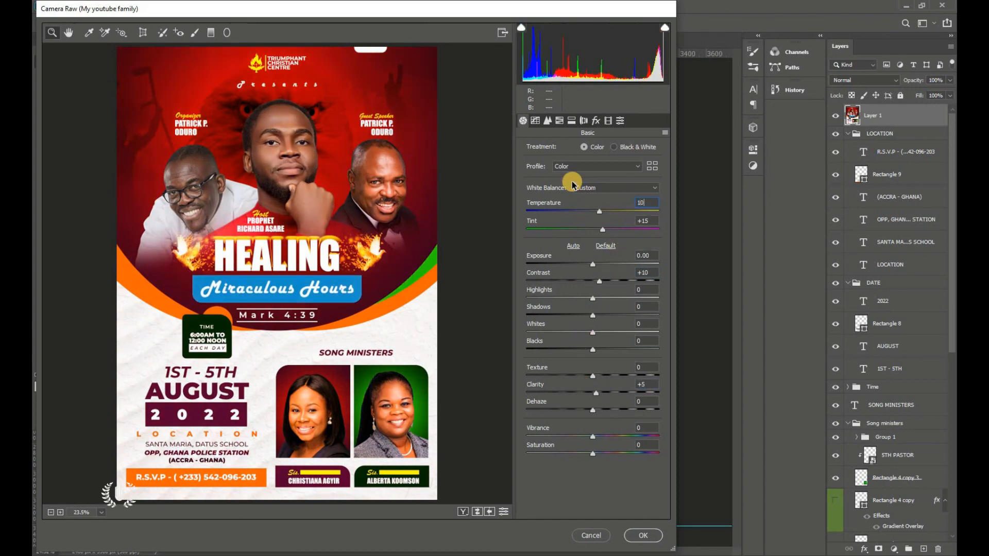
pyautogui.click(599, 454)
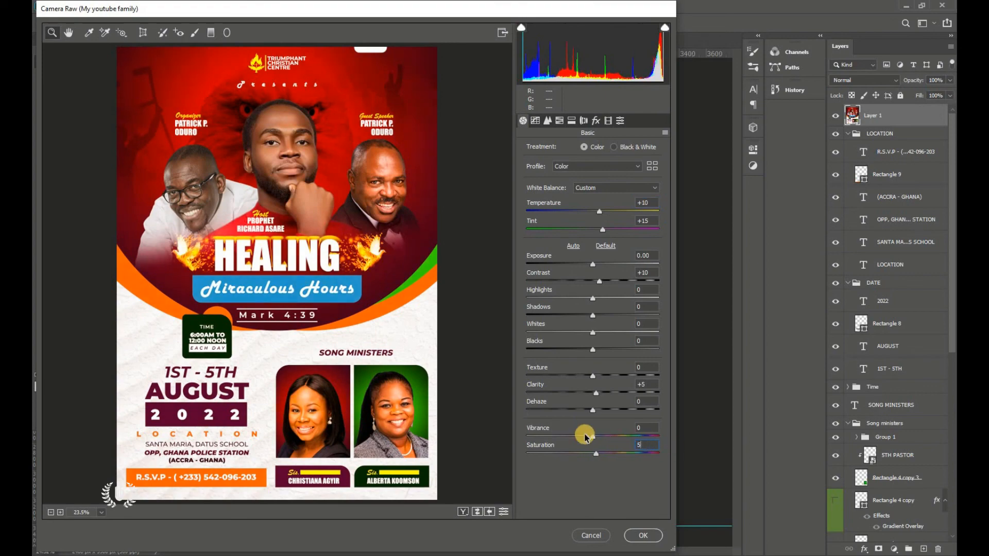
pyautogui.click(643, 535)
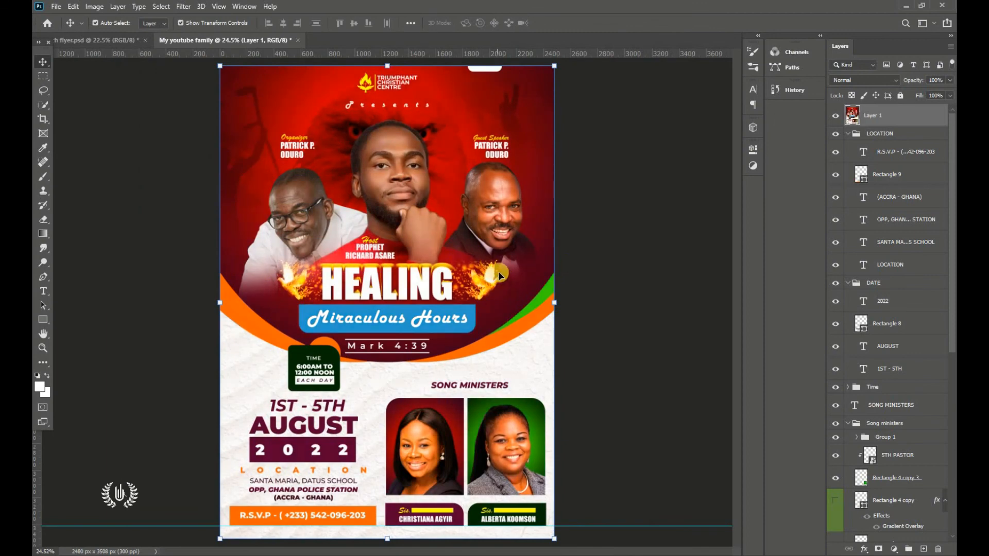
# Step: Toggle Layer 1 to compare before/after, then collapse the LOCATION, DATE and Song ministers groups
pyautogui.click(833, 117)
pyautogui.click(832, 117)
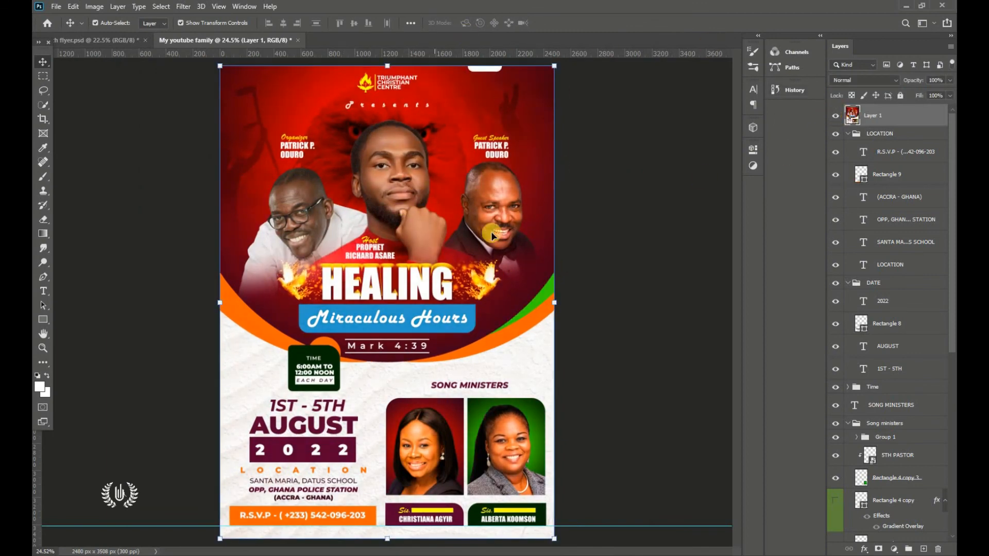
pyautogui.click(847, 133)
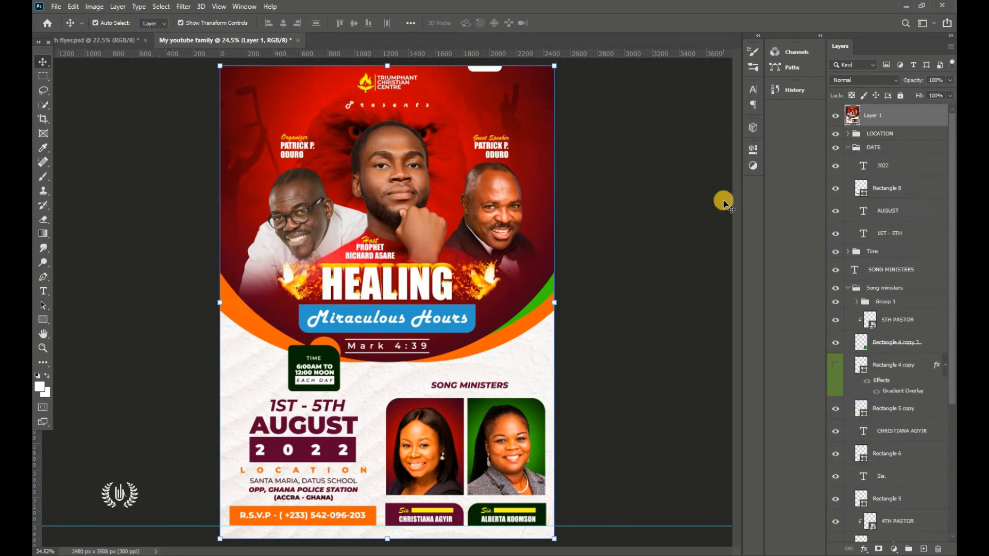
pyautogui.click(847, 147)
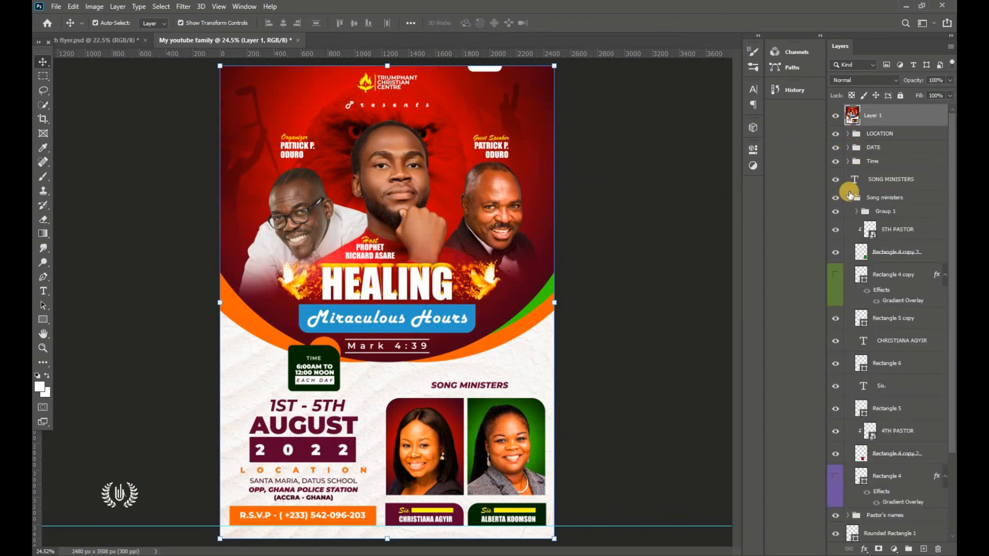
pyautogui.click(849, 198)
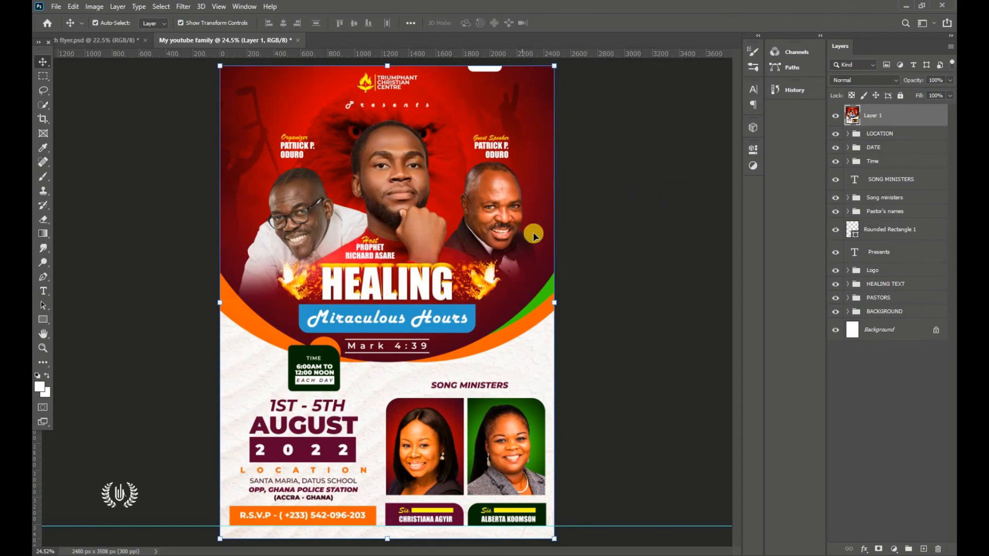
pyautogui.click(604, 259)
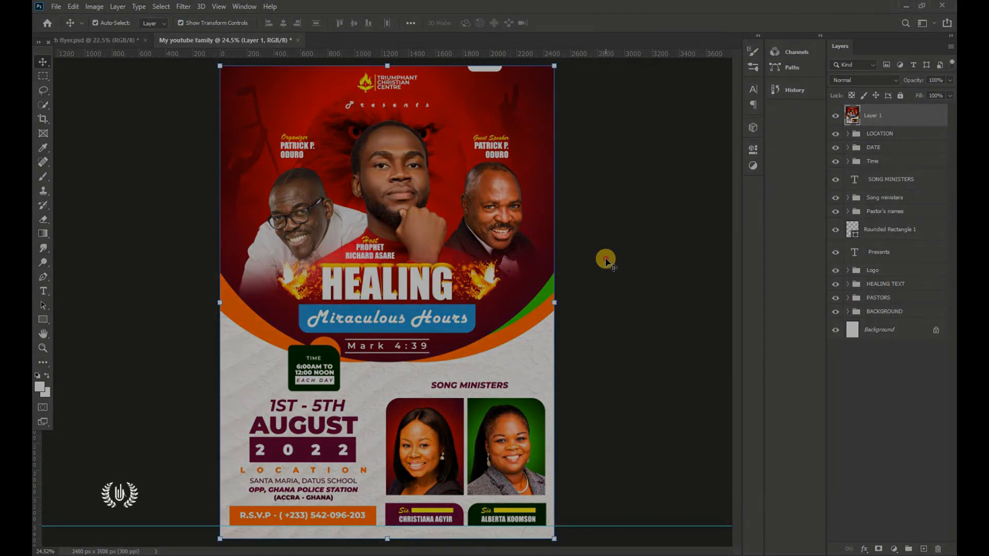